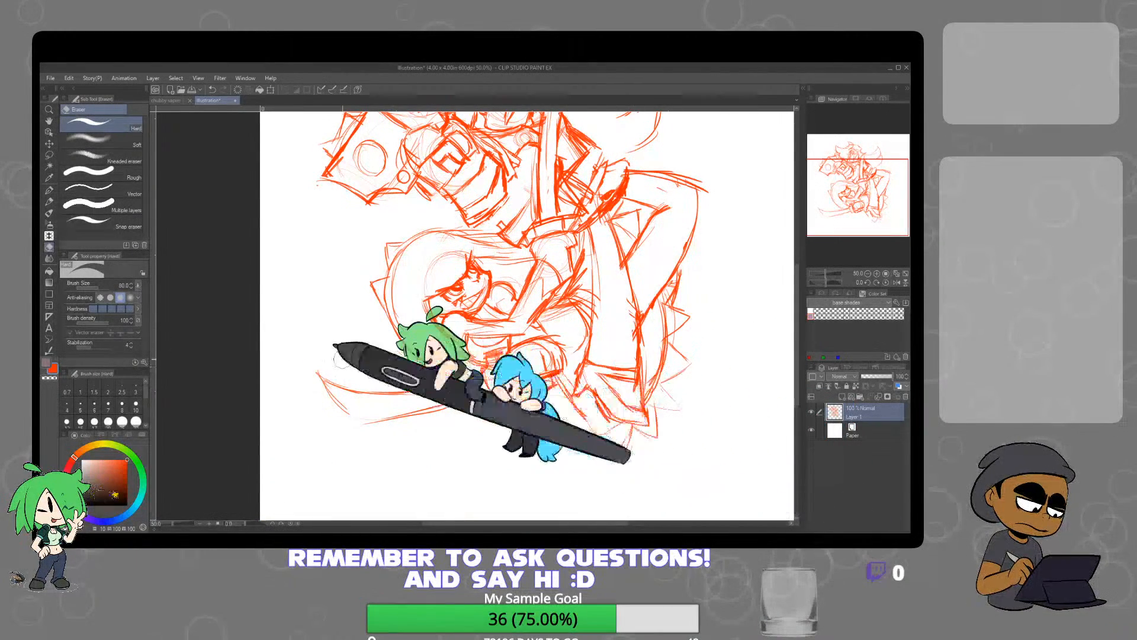
Touch up the sketch lines around the lower leg and the spiky points behind it with the Darker pencil and Hard eraser
{"action": "key", "text": "p"}
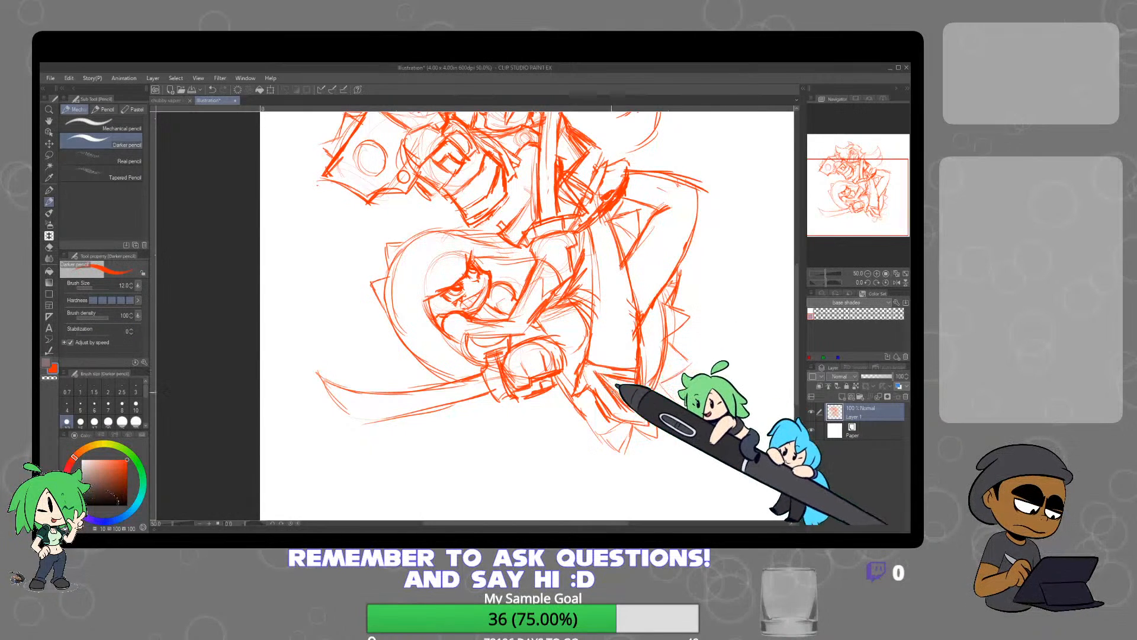
{"action": "key", "text": "e"}
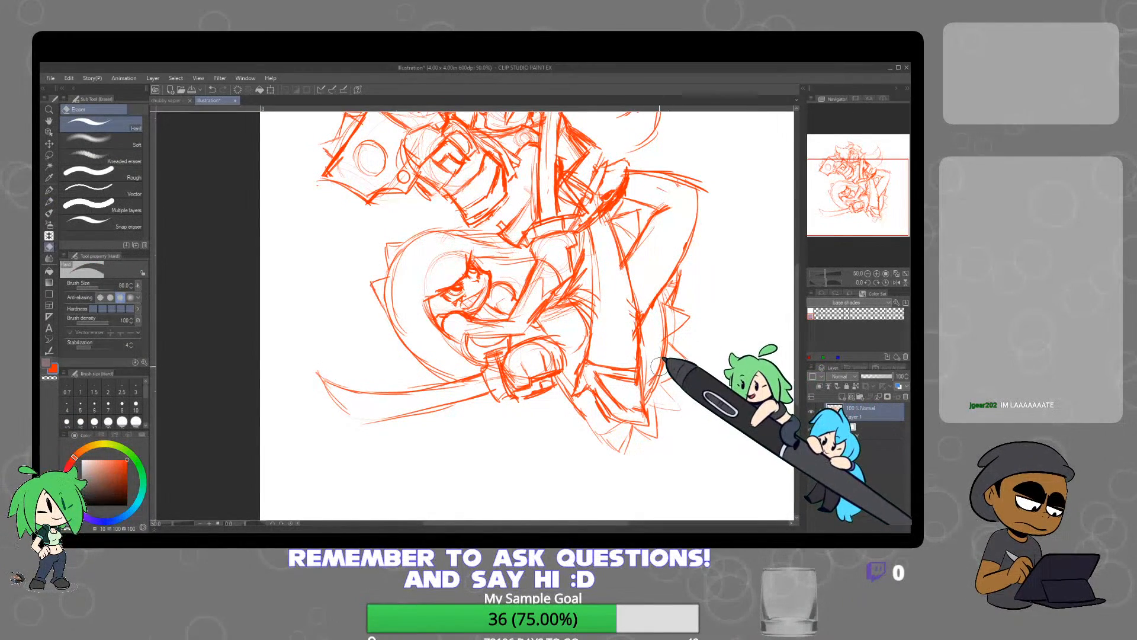
{"action": "key", "text": "p"}
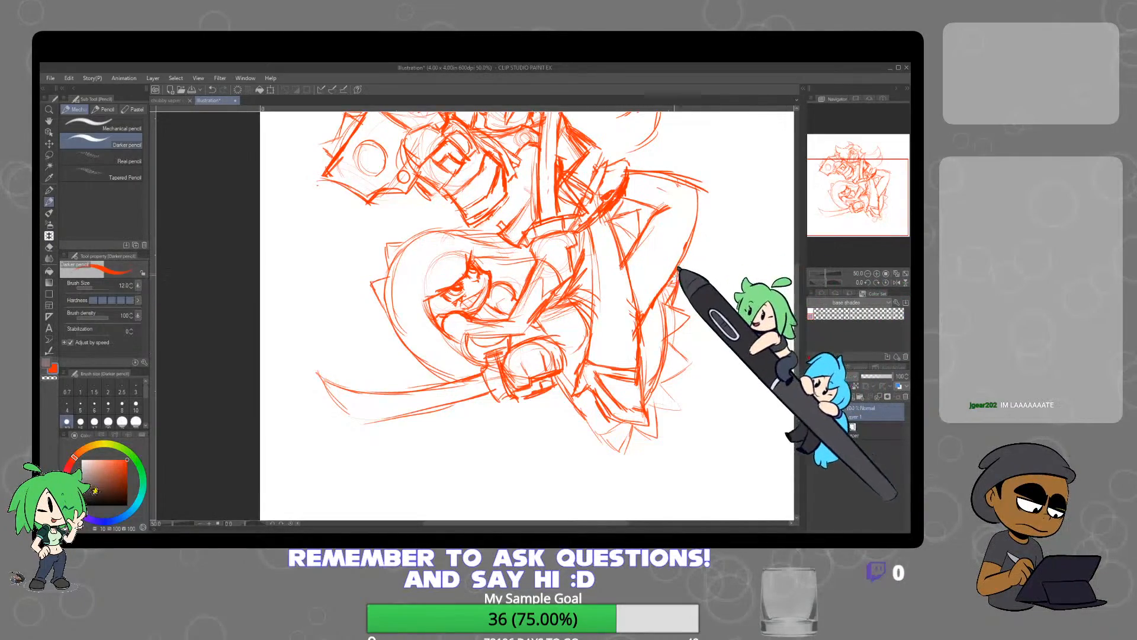
Redraw the lower character's sword with a longer, straighter blade and an angular tip, erasing the old blade lines
{"action": "mouse_move", "coordinate": [693, 277]}
{"action": "left_mouse_down"}
{"action": "mouse_move", "coordinate": [663, 382]}
{"action": "mouse_move", "coordinate": [637, 326]}
{"action": "left_mouse_up"}
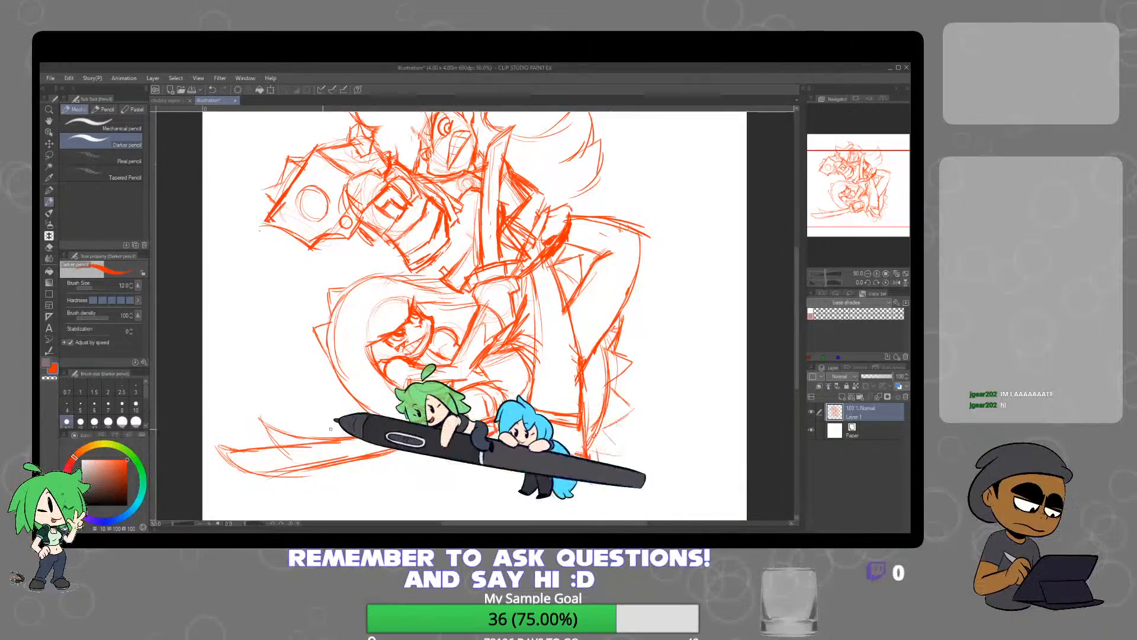
{"action": "key", "text": "e"}
{"action": "scroll", "coordinate": [622, 265], "scroll_direction": "down", "scroll_amount": 5}
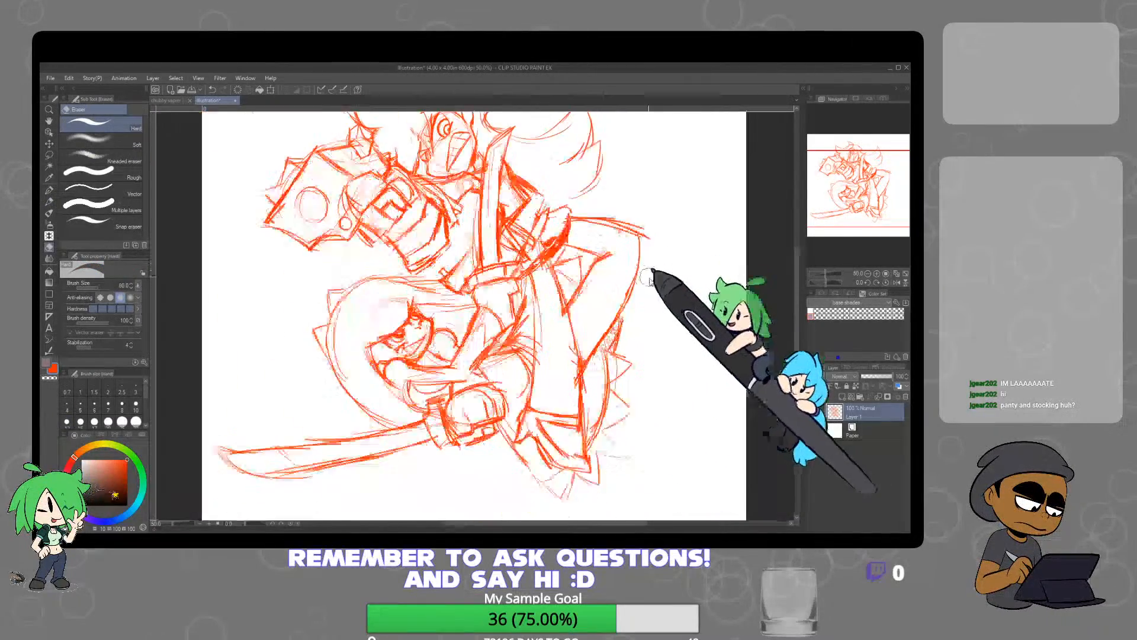
{"action": "scroll", "coordinate": [613, 310], "scroll_direction": "up", "scroll_amount": 3}
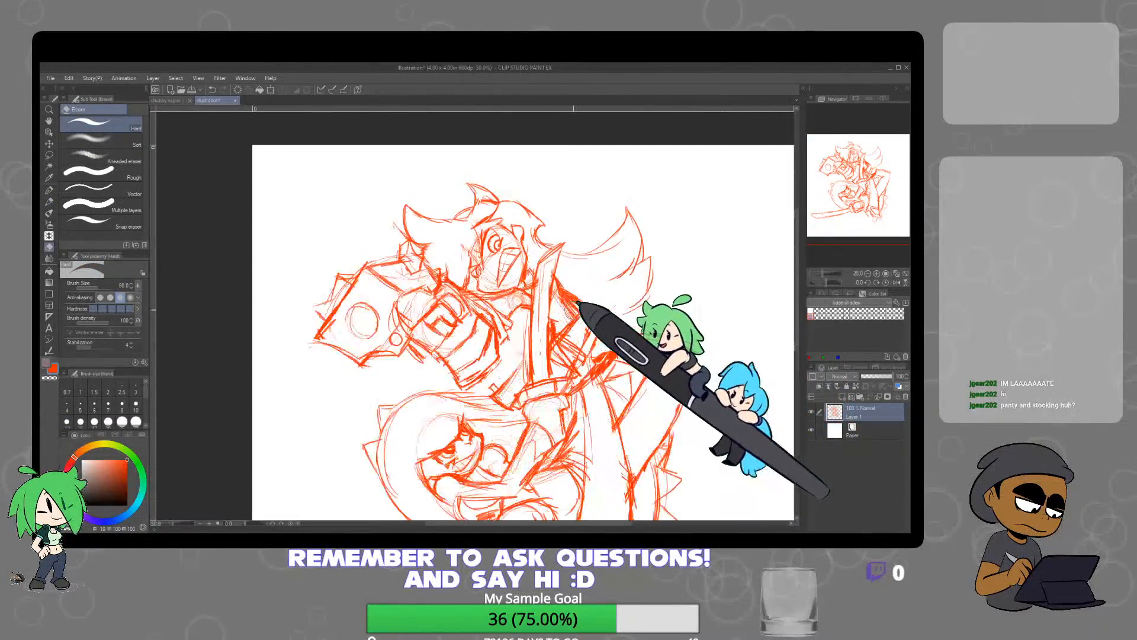
{"action": "scroll", "coordinate": [580, 302], "scroll_direction": "down", "scroll_amount": 3}
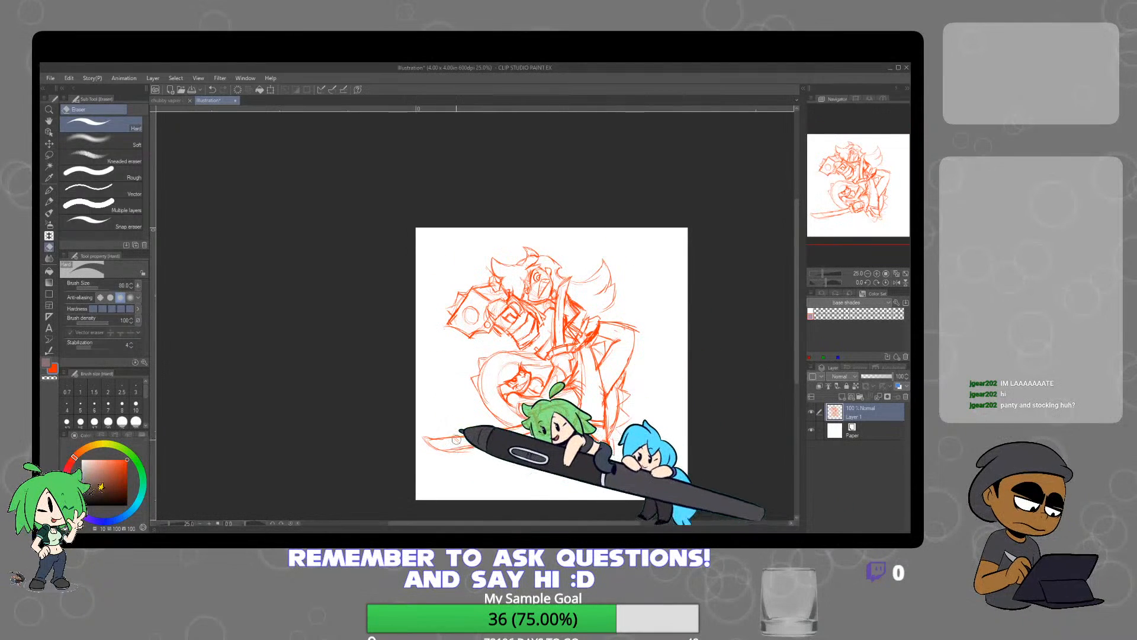
{"action": "key", "text": "p"}
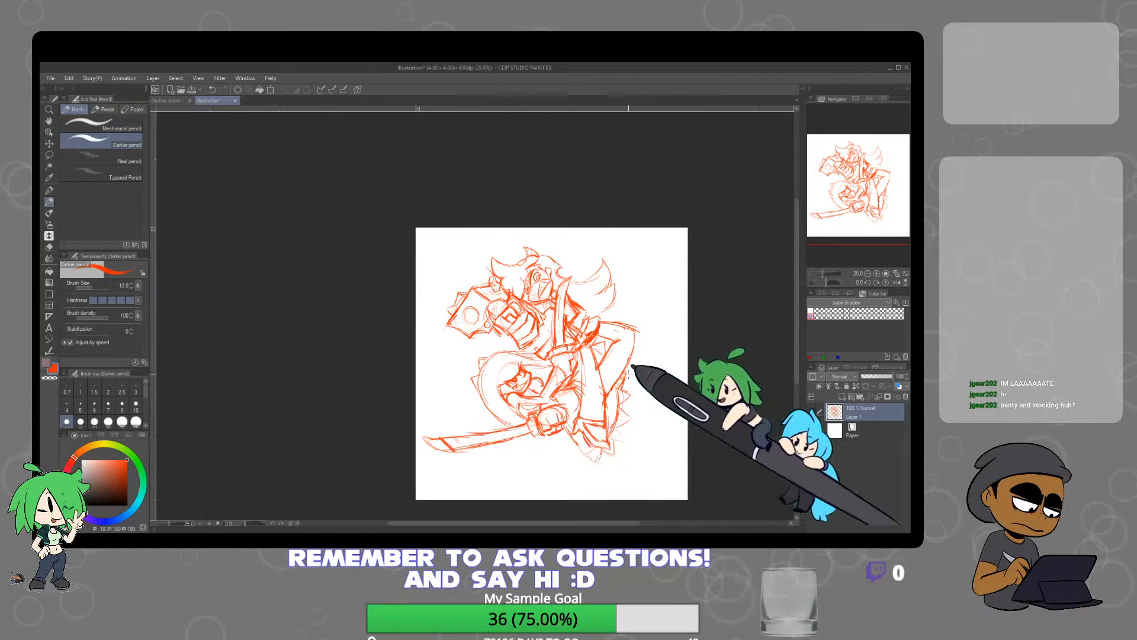
{"action": "key", "text": "e"}
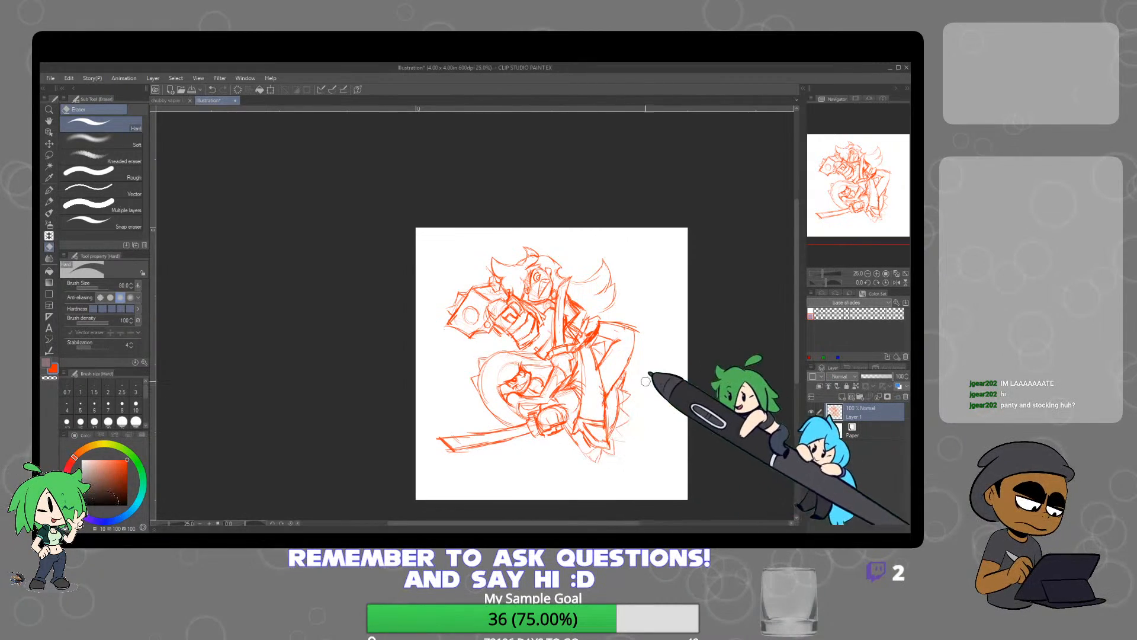
Redraw the bent knee as a sharper corner and strengthen the line running down from it
{"action": "key", "text": "p"}
{"action": "scroll", "coordinate": [637, 329], "scroll_direction": "up", "scroll_amount": 2}
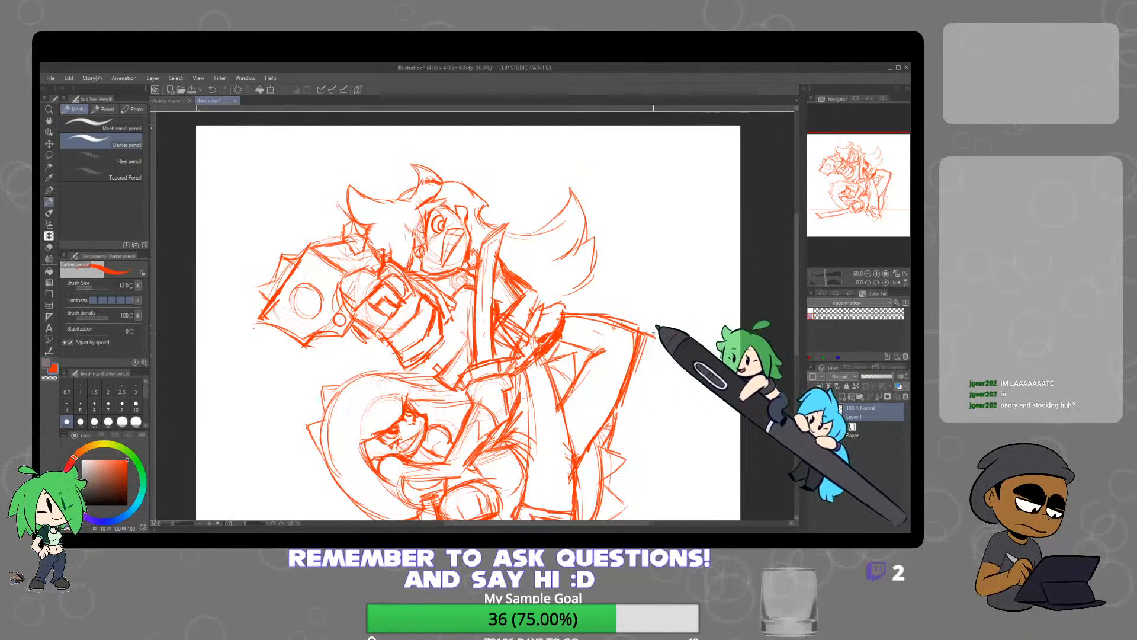
{"action": "key", "text": "e"}
{"action": "key", "text": "p"}
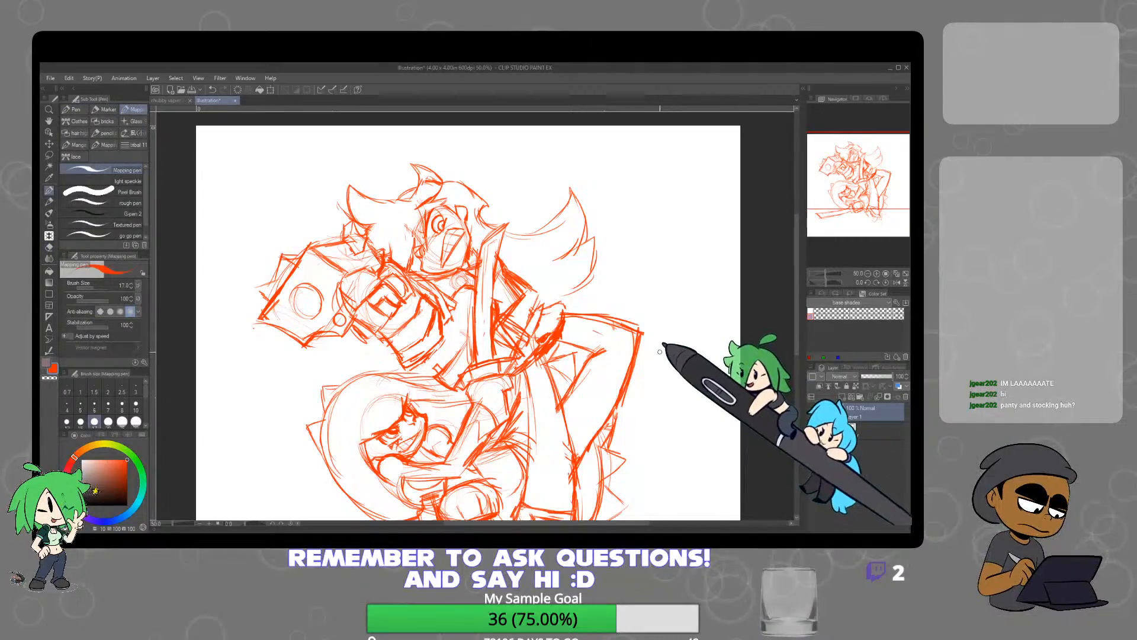
Reinforce the contours of both legs below the belt and clean up the rough lines between them
{"action": "scroll", "coordinate": [660, 355], "scroll_direction": "down", "scroll_amount": 2}
{"action": "scroll", "coordinate": [573, 336], "scroll_direction": "up", "scroll_amount": 2}
{"action": "scroll", "coordinate": [574, 321], "scroll_direction": "up", "scroll_amount": 1}
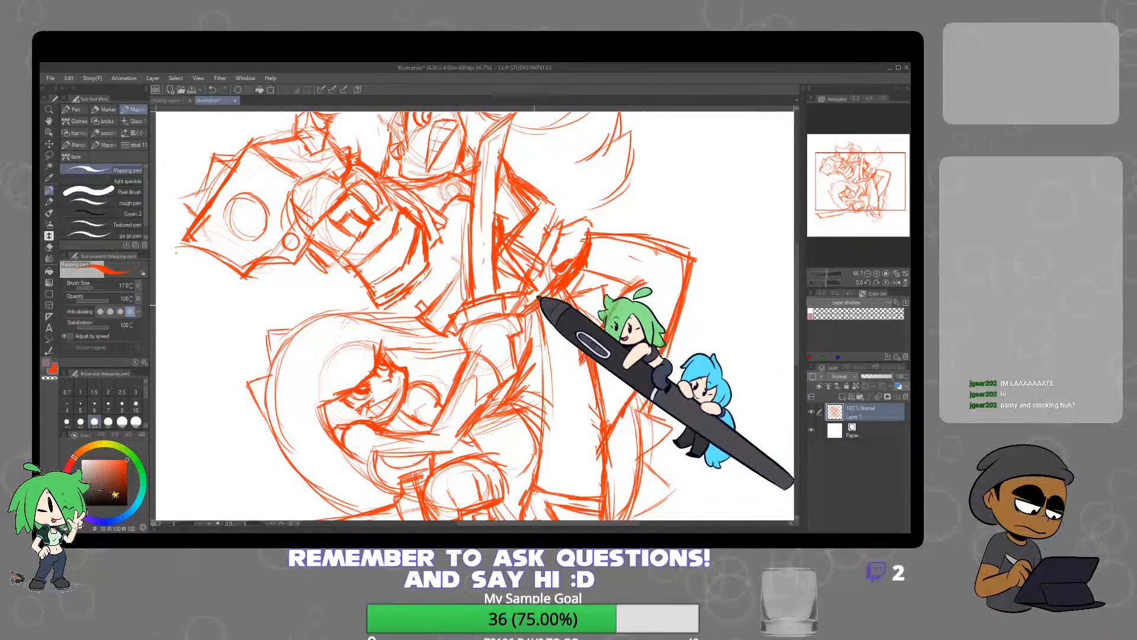
{"action": "key", "text": "p"}
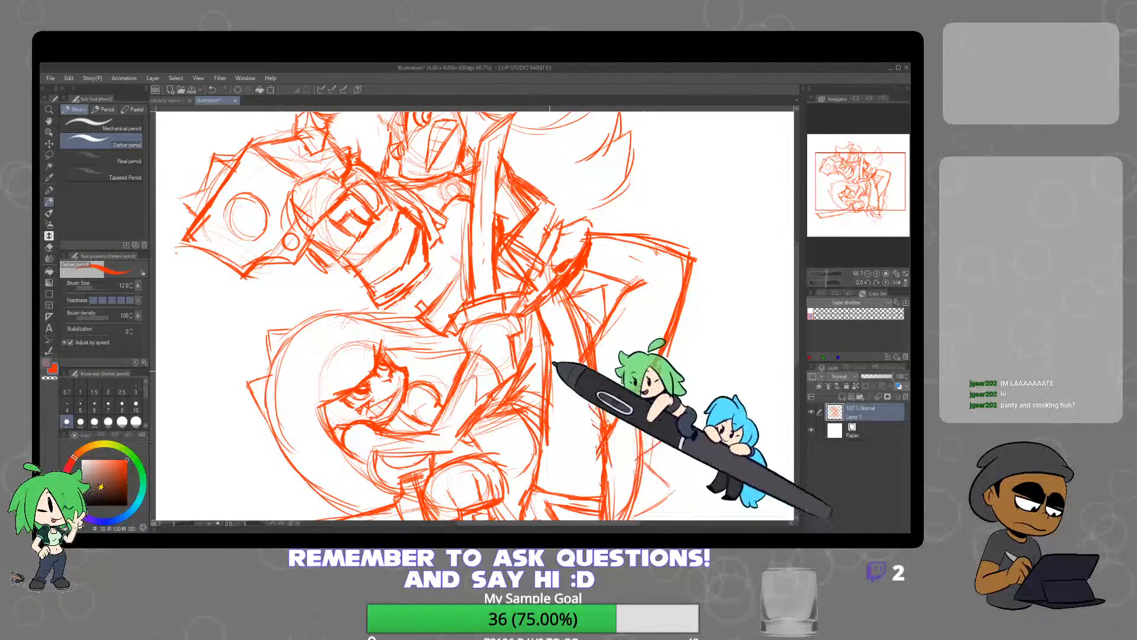
{"action": "key", "text": "e"}
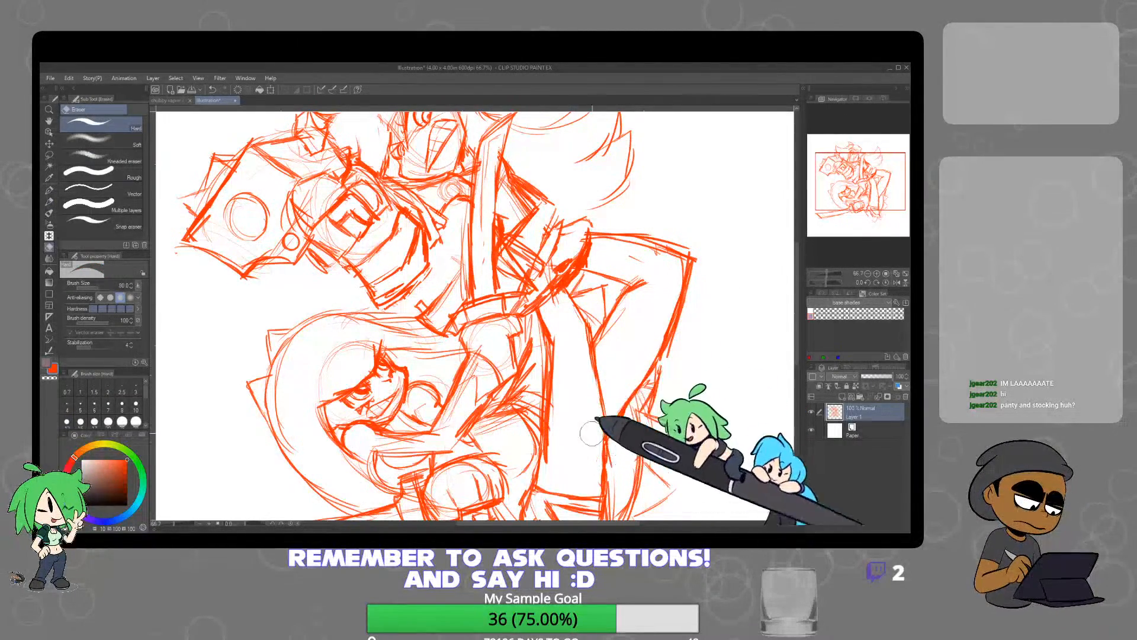
Sketch a pointed foot outline extending outward behind the spiky points near the lower leg
{"action": "scroll", "coordinate": [632, 373], "scroll_direction": "down", "scroll_amount": 5}
{"action": "scroll", "coordinate": [630, 332], "scroll_direction": "up", "scroll_amount": 4}
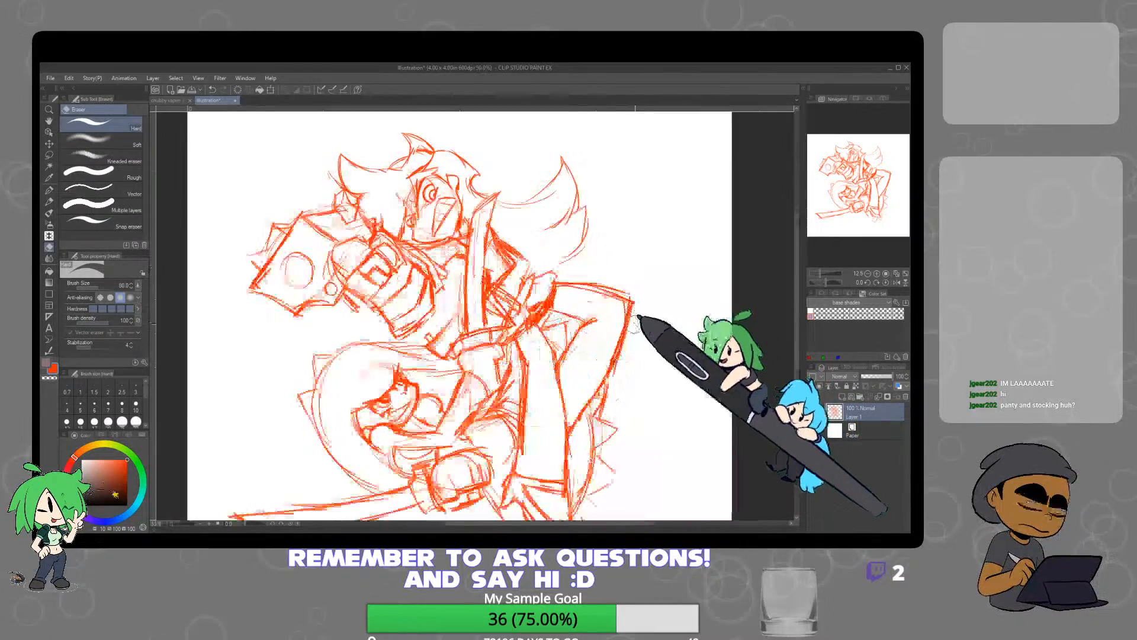
{"action": "key", "text": "p"}
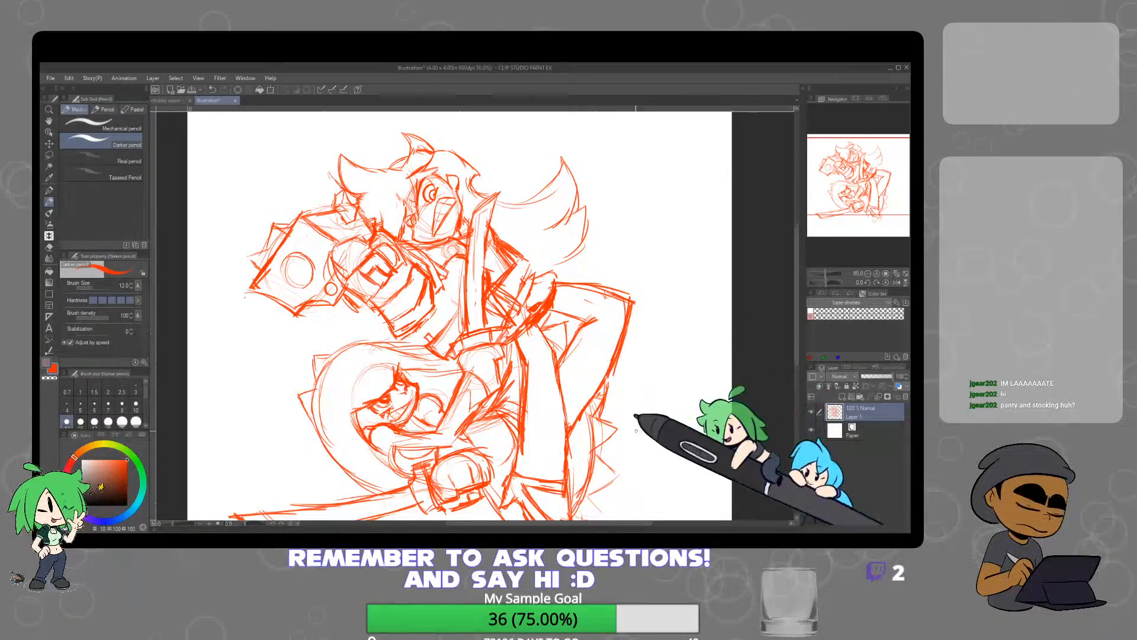
{"action": "left_click_drag", "start_coordinate": [693, 421], "coordinate": [677, 354]}
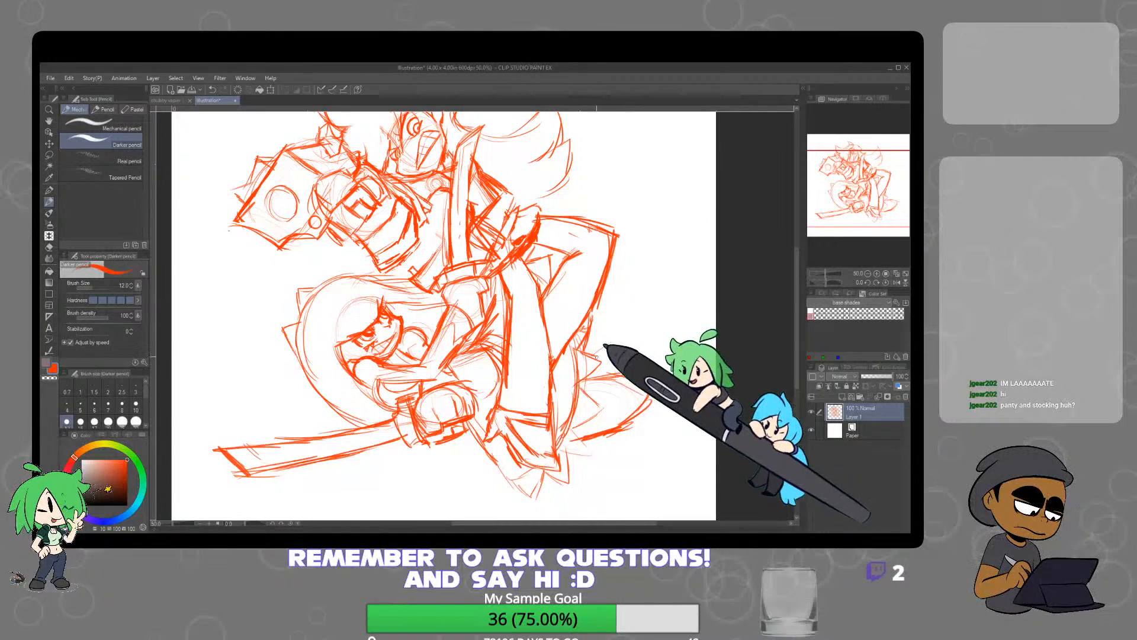
{"action": "left_click_drag", "start_coordinate": [621, 333], "coordinate": [594, 355]}
{"action": "left_click_drag", "start_coordinate": [642, 288], "coordinate": [608, 333]}
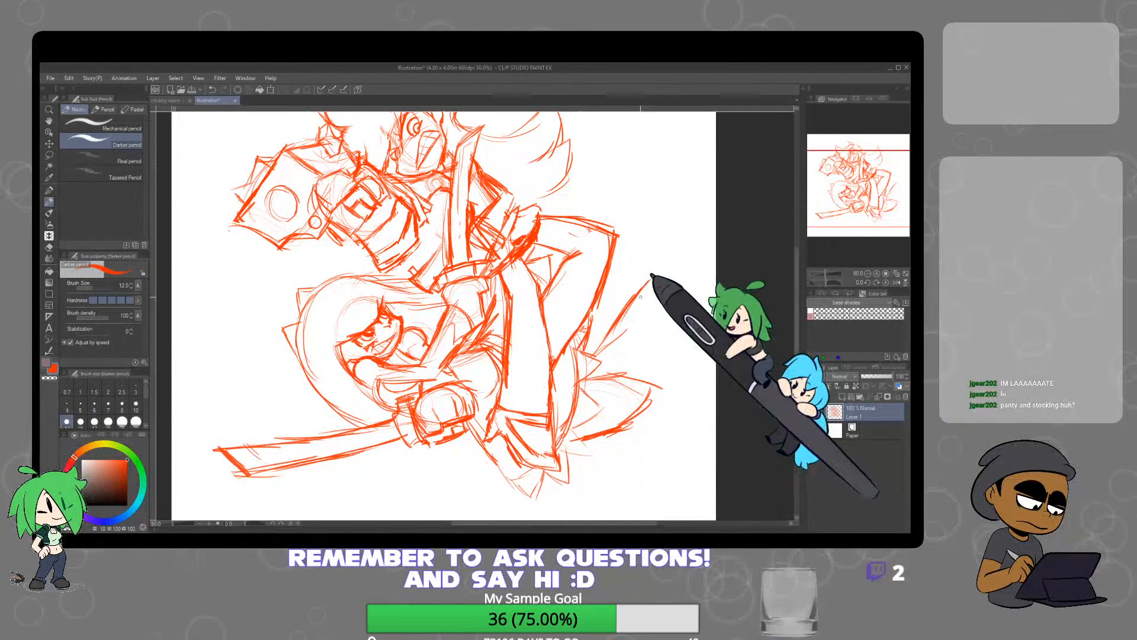
{"action": "left_click_drag", "start_coordinate": [641, 289], "coordinate": [606, 349]}
{"action": "left_click_drag", "start_coordinate": [652, 245], "coordinate": [610, 310]}
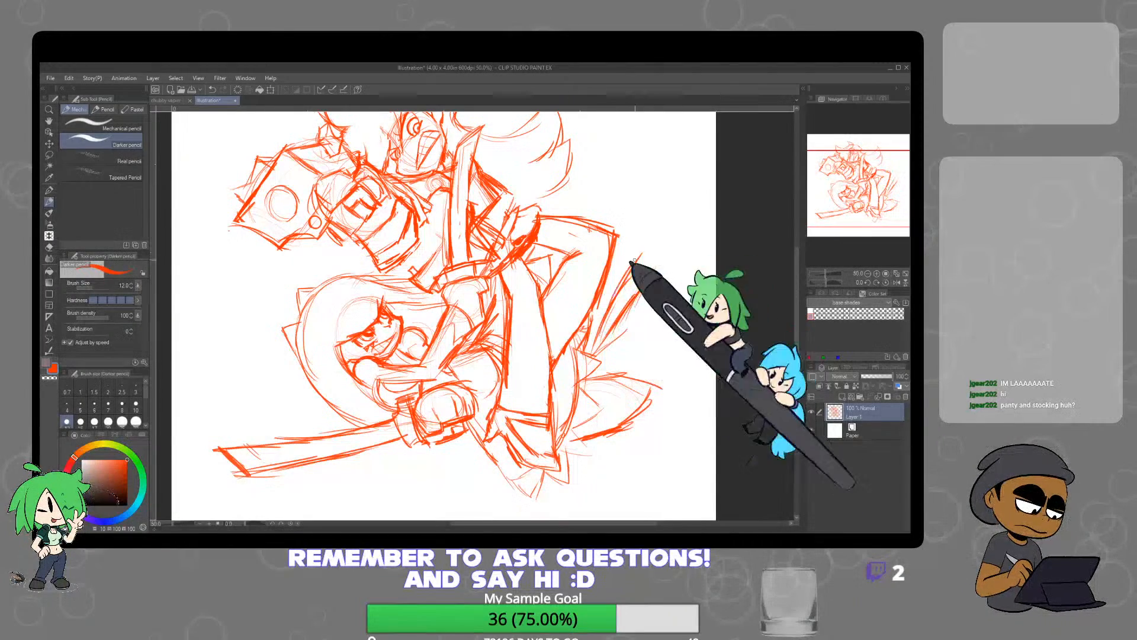
{"action": "left_click_drag", "start_coordinate": [629, 269], "coordinate": [600, 332]}
{"action": "key", "text": "e"}
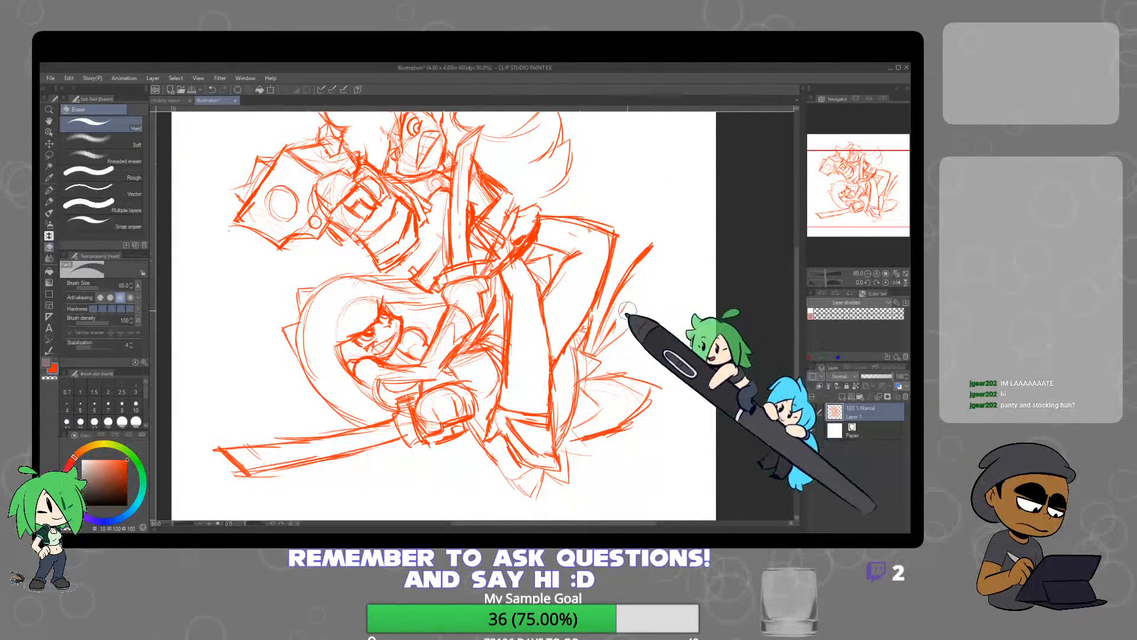
{"action": "key", "text": "p"}
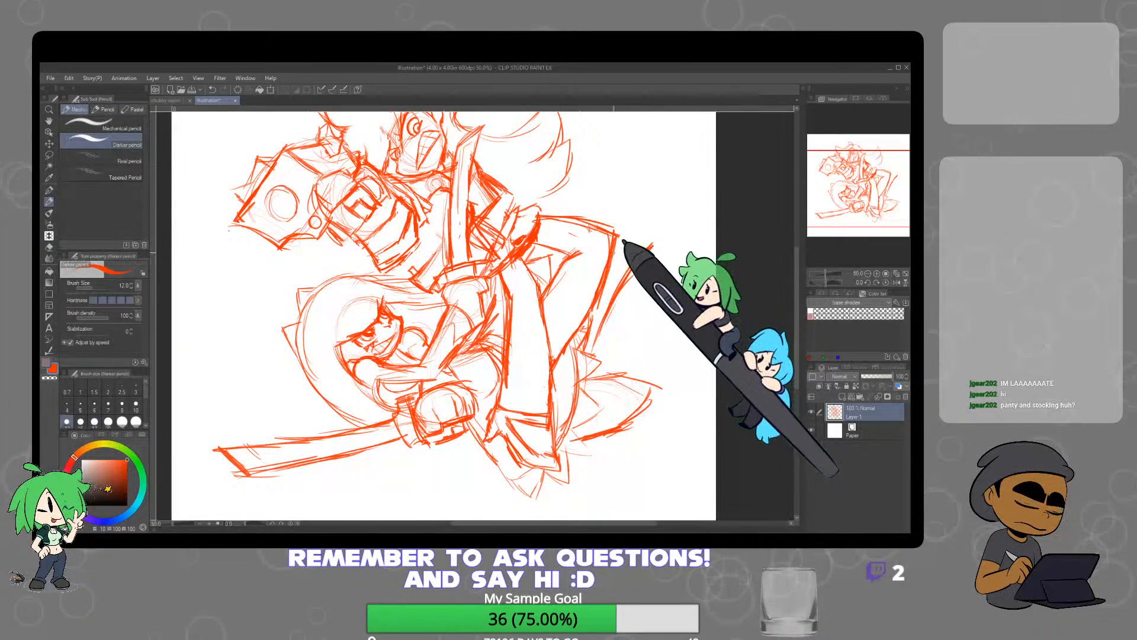
{"action": "left_click_drag", "start_coordinate": [654, 271], "coordinate": [595, 355]}
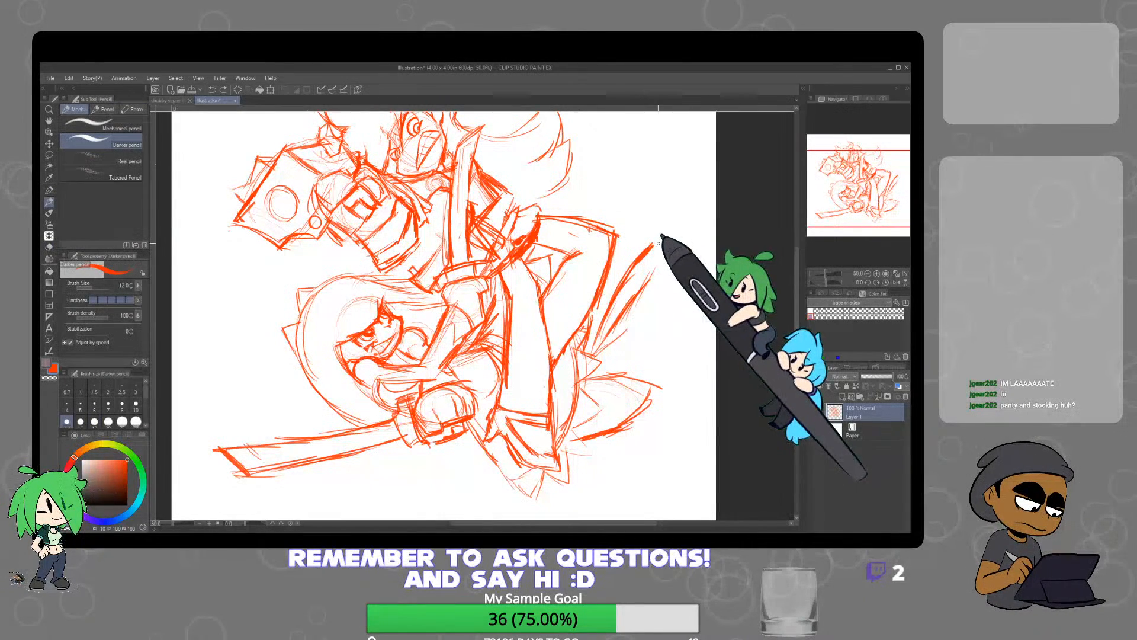
{"action": "key", "text": "ctrl+y"}
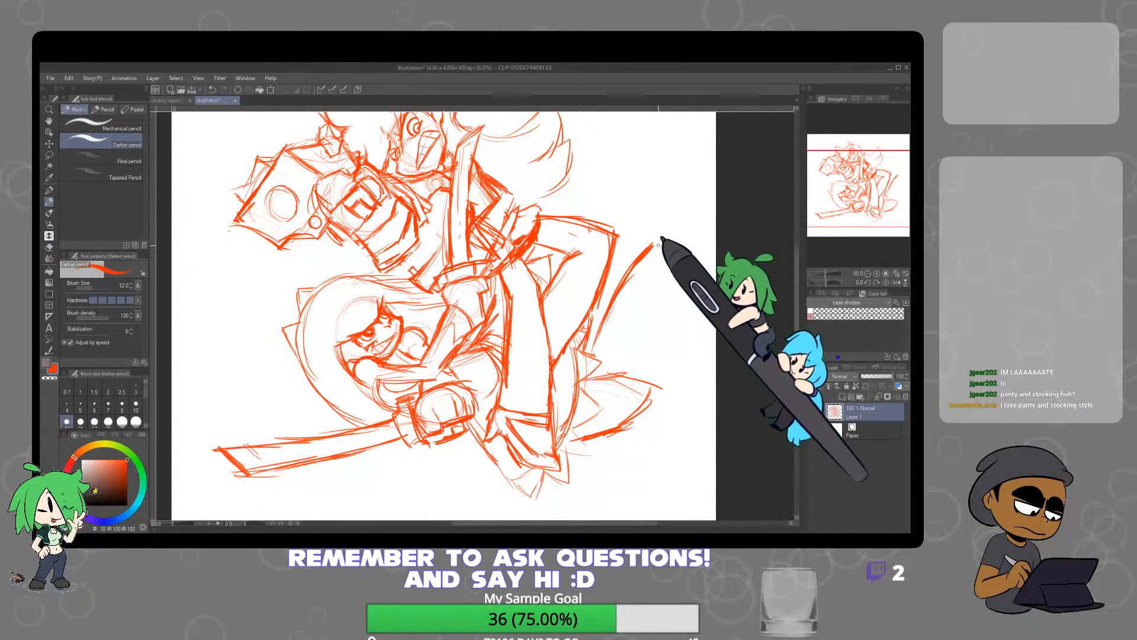
{"action": "key", "text": "p"}
{"action": "key", "text": "ctrl+z"}
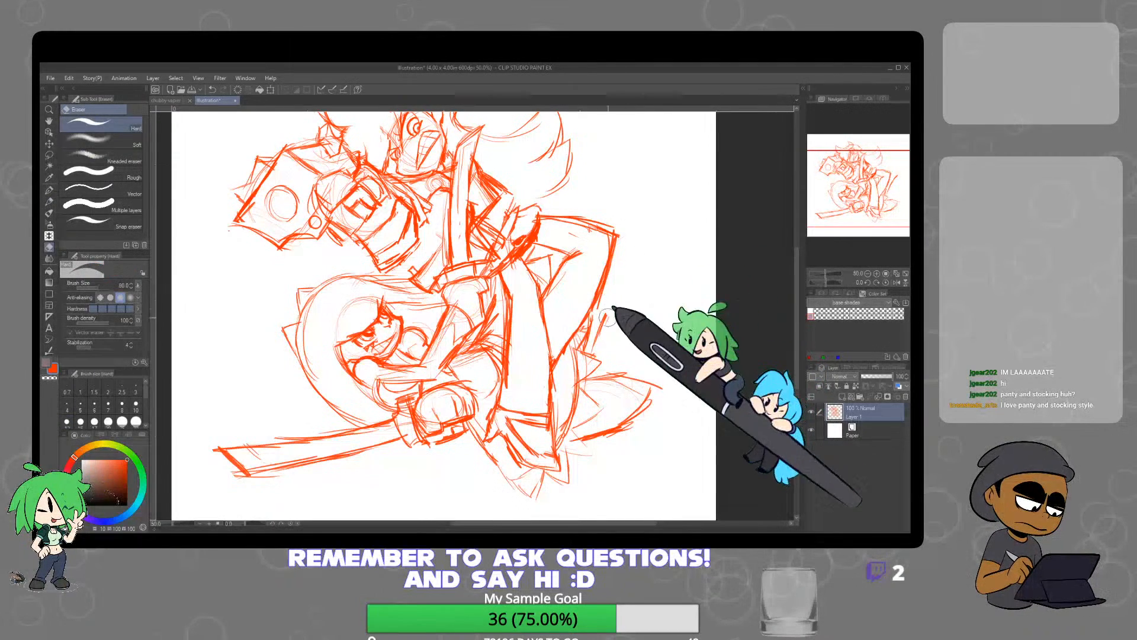
Sketch a curved raised foot extending outward beyond the bent knee and erase its stray lines
{"action": "key", "text": "p"}
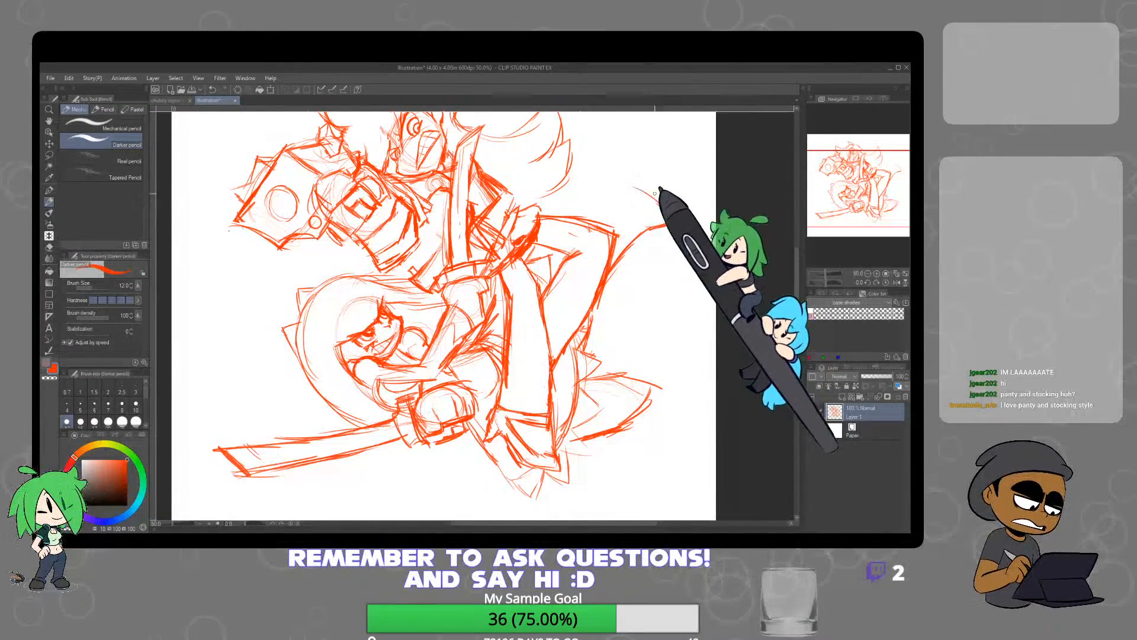
{"action": "mouse_move", "coordinate": [655, 194]}
{"action": "left_mouse_down"}
{"action": "mouse_move", "coordinate": [622, 178]}
{"action": "mouse_move", "coordinate": [666, 184]}
{"action": "mouse_move", "coordinate": [610, 178]}
{"action": "mouse_move", "coordinate": [575, 207]}
{"action": "mouse_move", "coordinate": [632, 318]}
{"action": "left_mouse_up"}
{"action": "scroll", "coordinate": [507, 249], "scroll_direction": "up", "scroll_amount": 2}
{"action": "scroll", "coordinate": [679, 250], "scroll_direction": "down", "scroll_amount": 3}
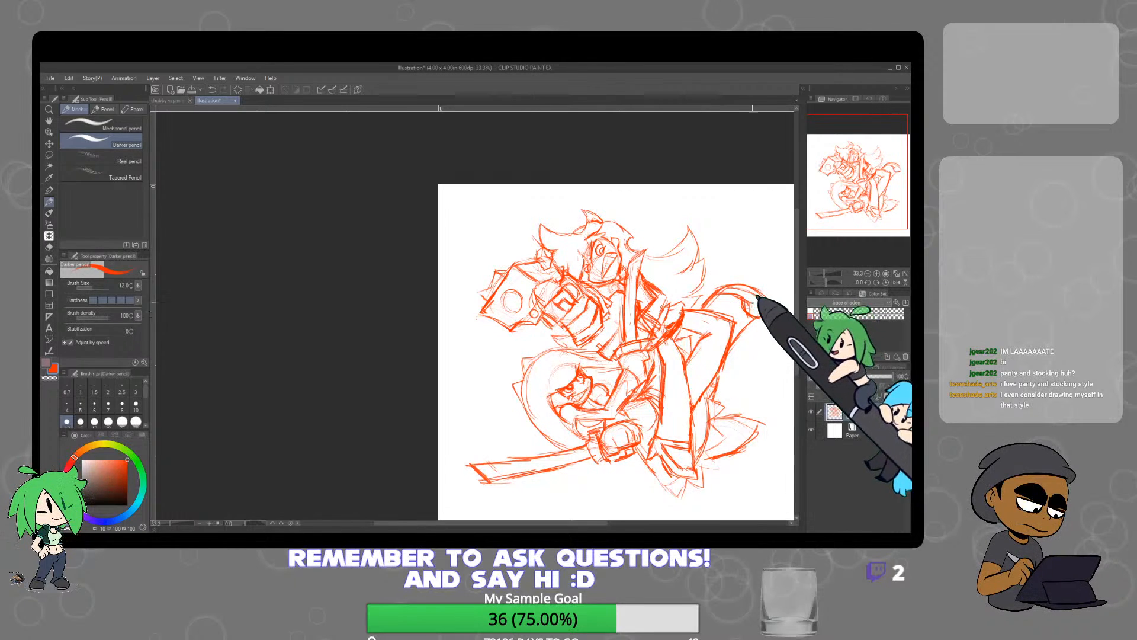
{"action": "key", "text": "e"}
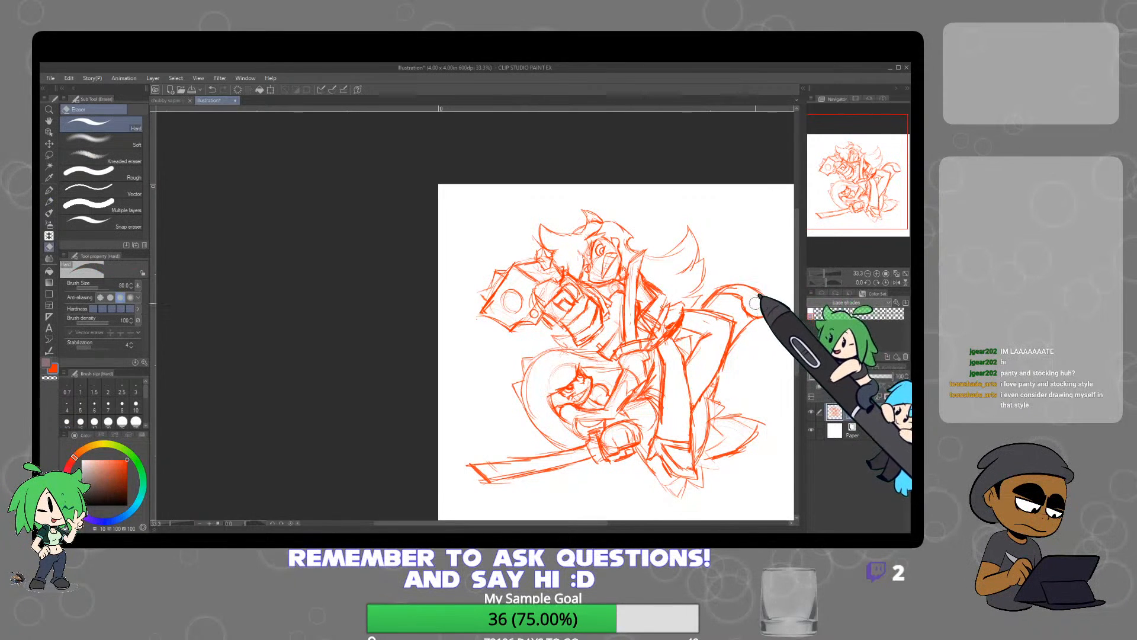
Firm up the raised foot's outline and add hatching to the end of the lower foot
{"action": "key", "text": "p"}
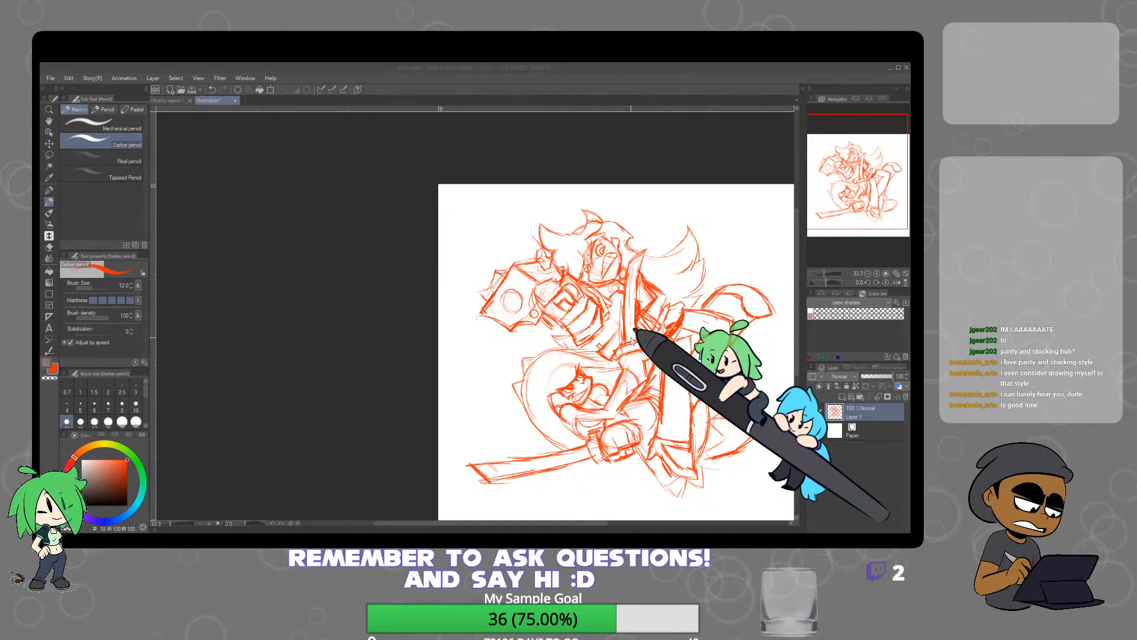
{"action": "left_click", "coordinate": [633, 342]}
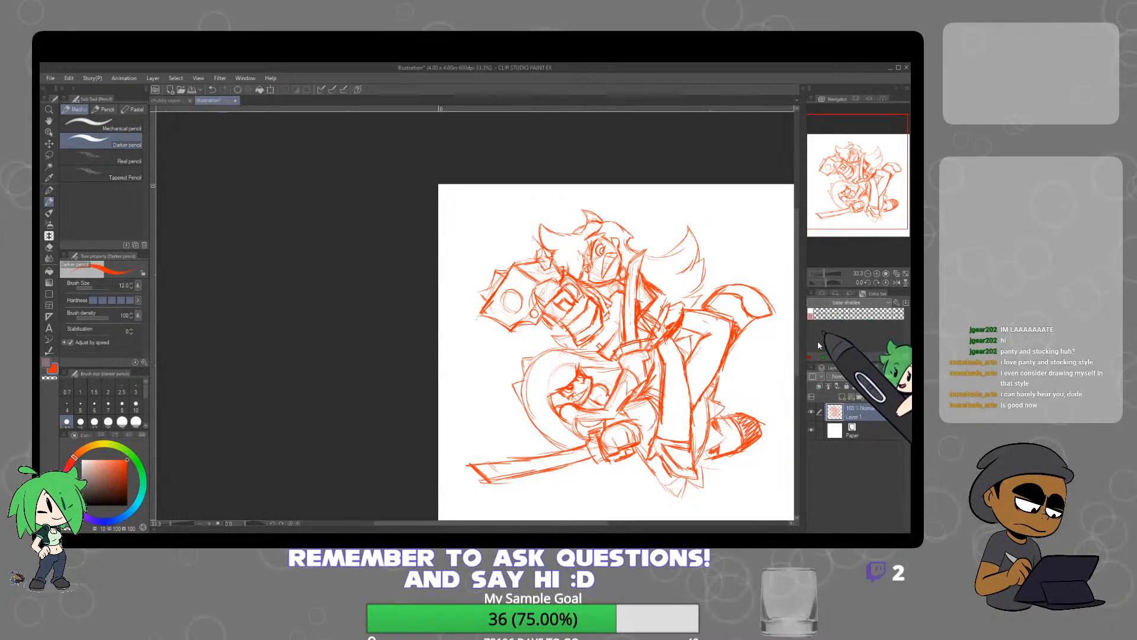
Redraw the sword's slanted tip and lower blade edge with the Darker pencil, erasing the overshooting lines
{"action": "scroll", "coordinate": [770, 356], "scroll_direction": "up", "scroll_amount": 1}
{"action": "scroll", "coordinate": [773, 407], "scroll_direction": "down", "scroll_amount": 2}
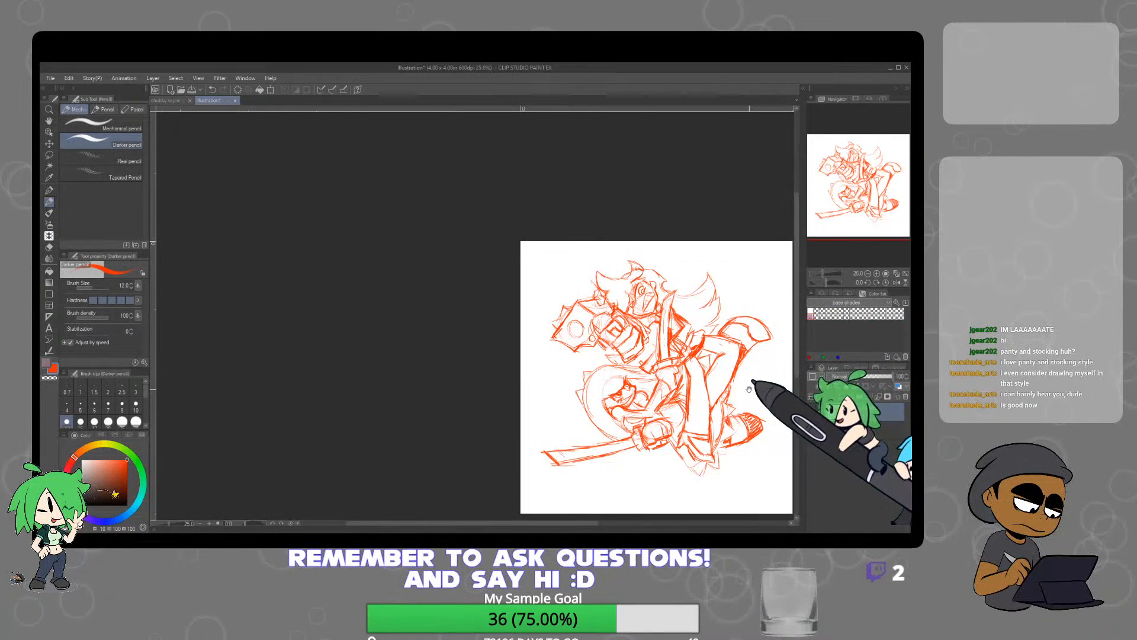
{"action": "left_click_drag", "start_coordinate": [749, 389], "coordinate": [713, 377]}
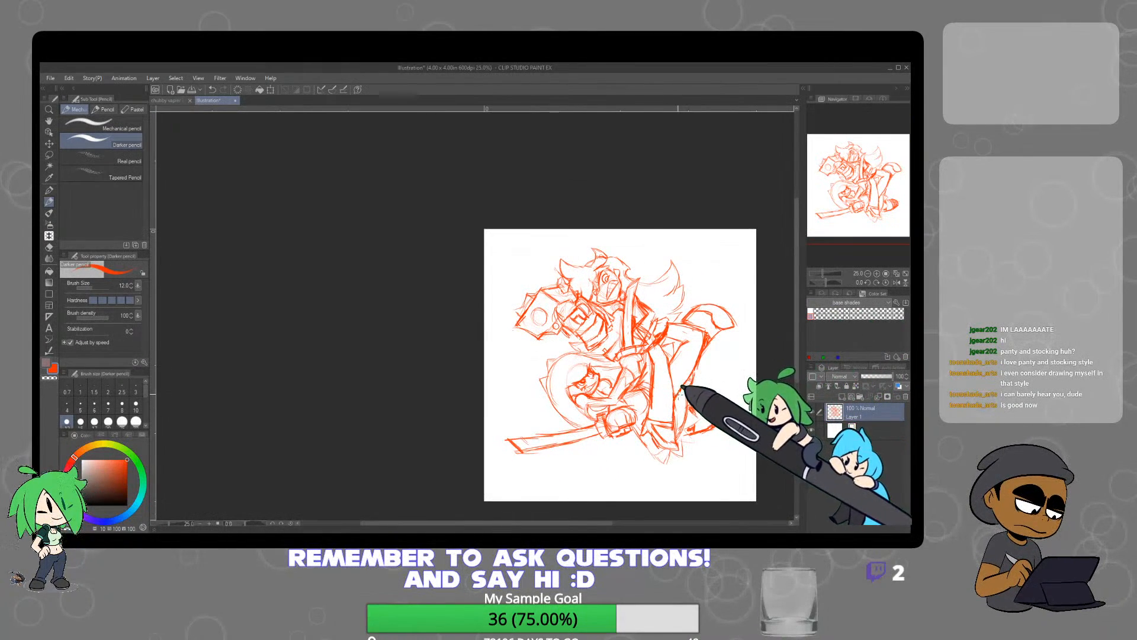
{"action": "scroll", "coordinate": [630, 401], "scroll_direction": "up", "scroll_amount": 2}
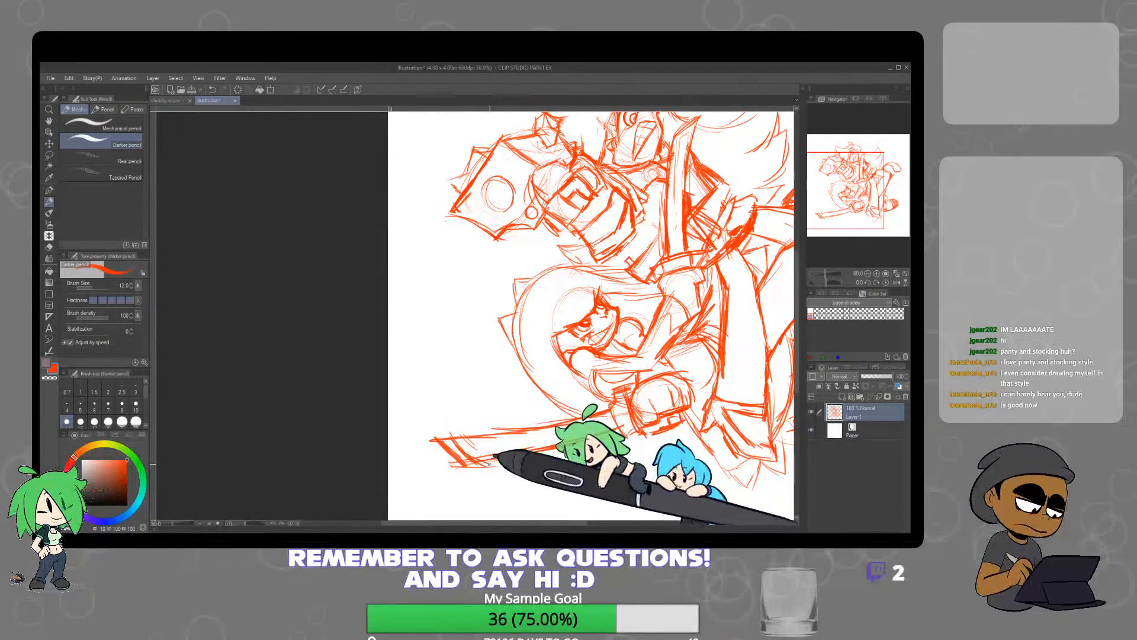
{"action": "key", "text": "e"}
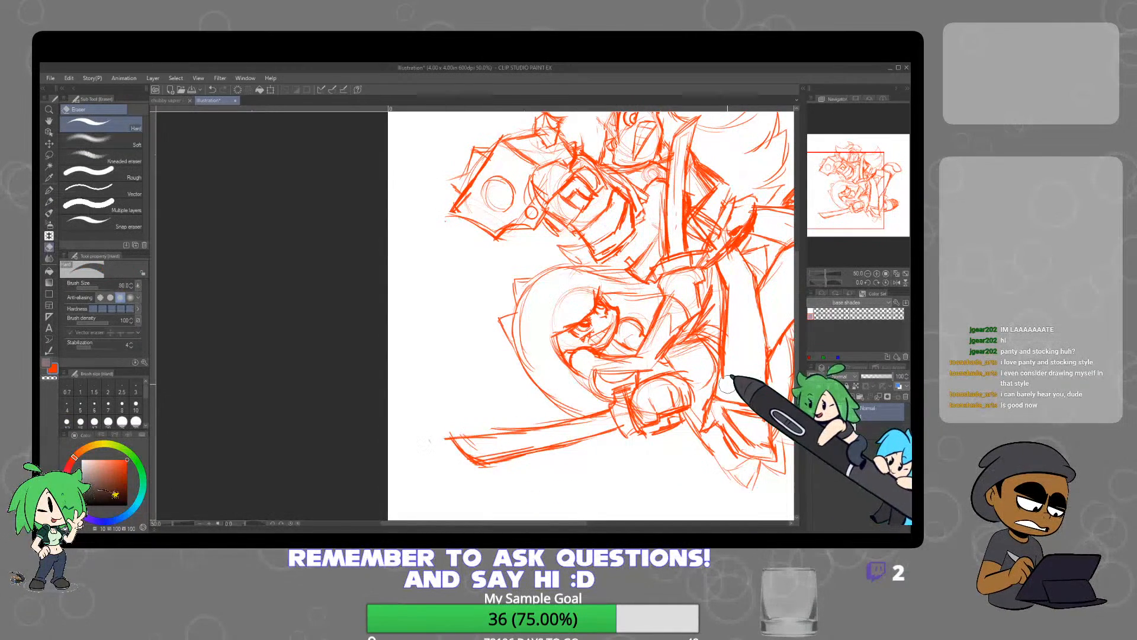
{"action": "key", "text": "p"}
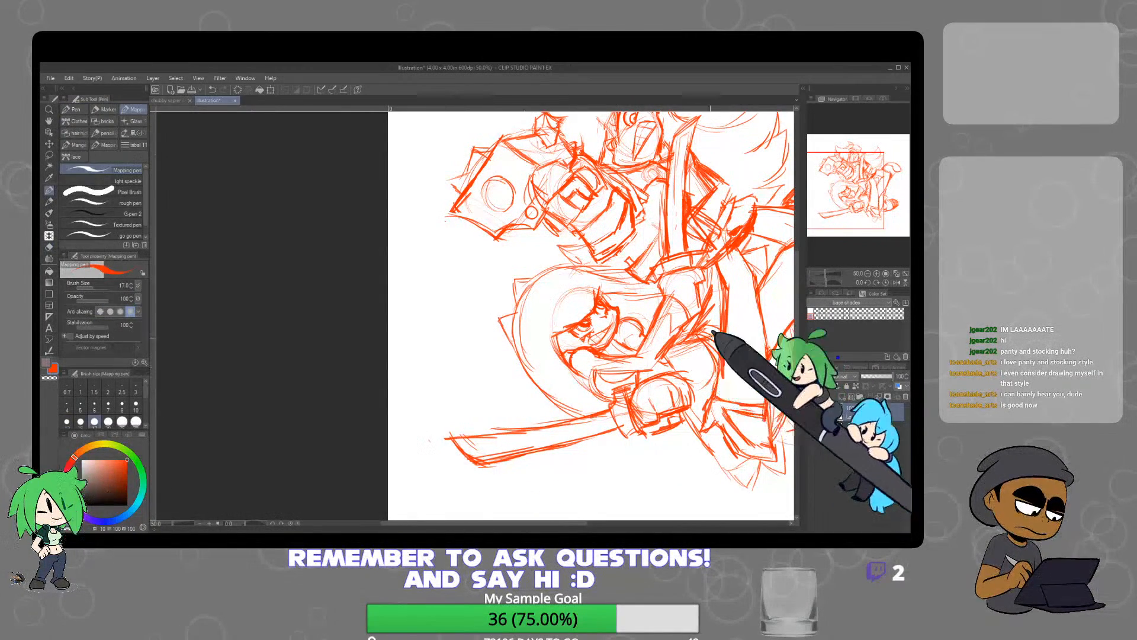
{"action": "key", "text": "p"}
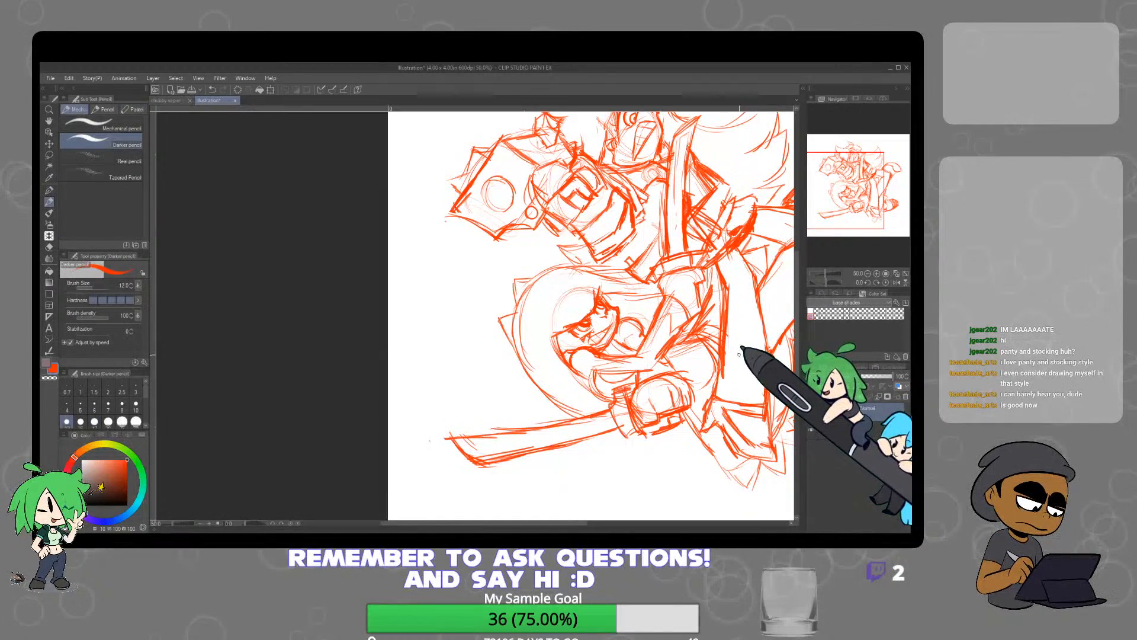
Complete the raised foot with the Darker pencil, filling its outer edge and end with hatching, and erase the stray lines
{"action": "scroll", "coordinate": [753, 355], "scroll_direction": "down", "scroll_amount": 1}
{"action": "scroll", "coordinate": [753, 356], "scroll_direction": "up", "scroll_amount": 1}
{"action": "left_click_drag", "start_coordinate": [753, 355], "coordinate": [599, 400]}
{"action": "scroll", "coordinate": [643, 375], "scroll_direction": "down", "scroll_amount": 1}
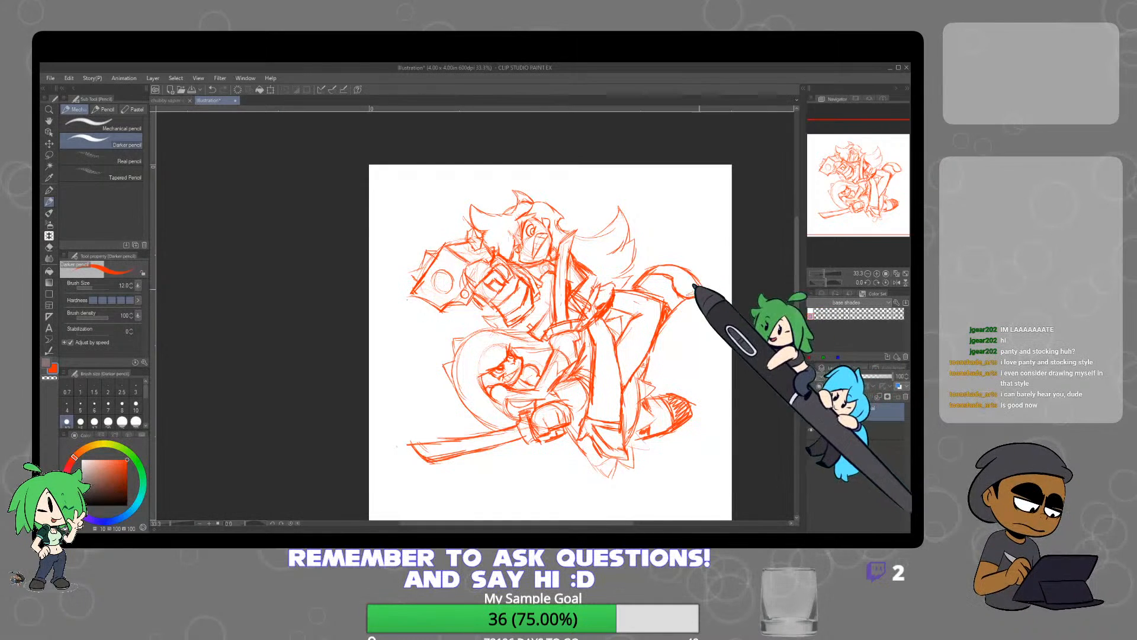
{"action": "left_click_drag", "start_coordinate": [667, 271], "coordinate": [702, 292]}
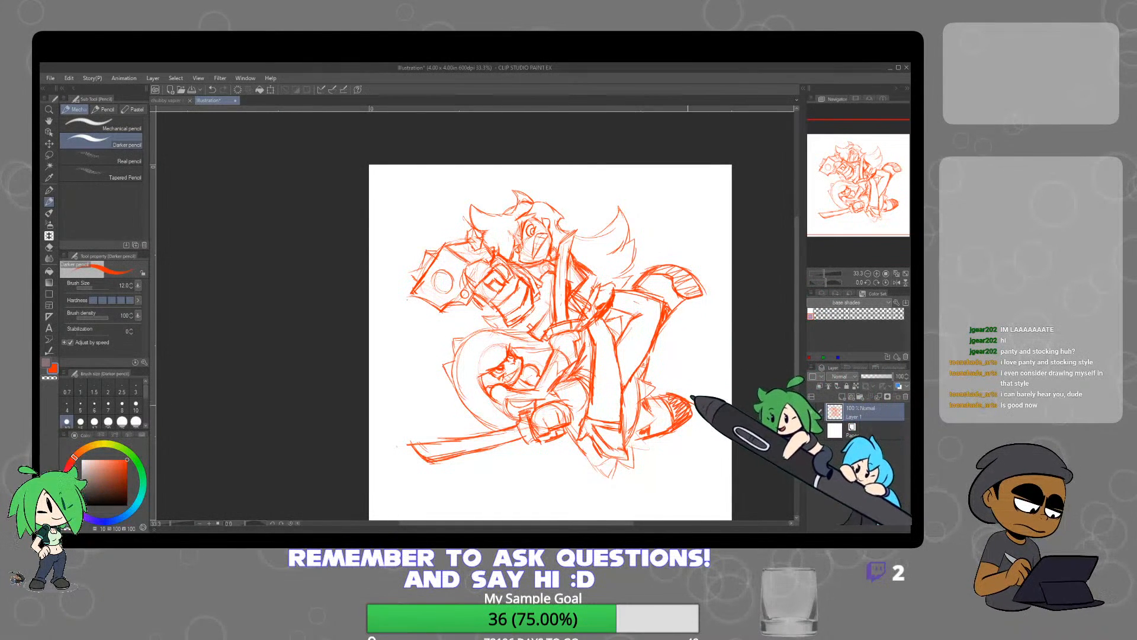
{"action": "key", "text": "e"}
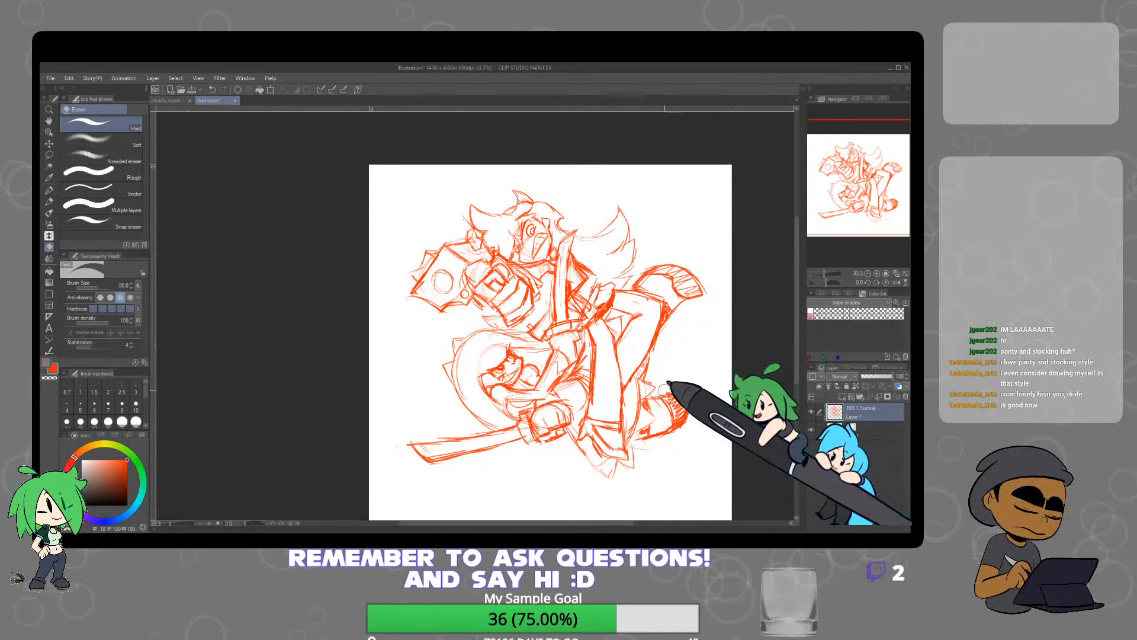
{"action": "key", "text": "p"}
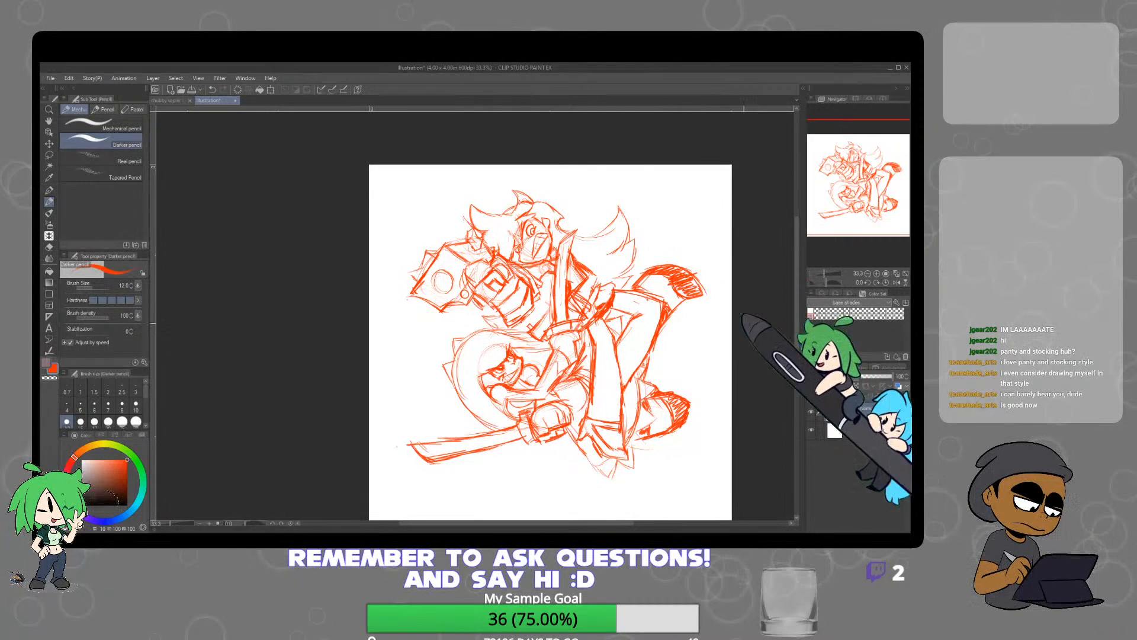
{"action": "key", "text": "e"}
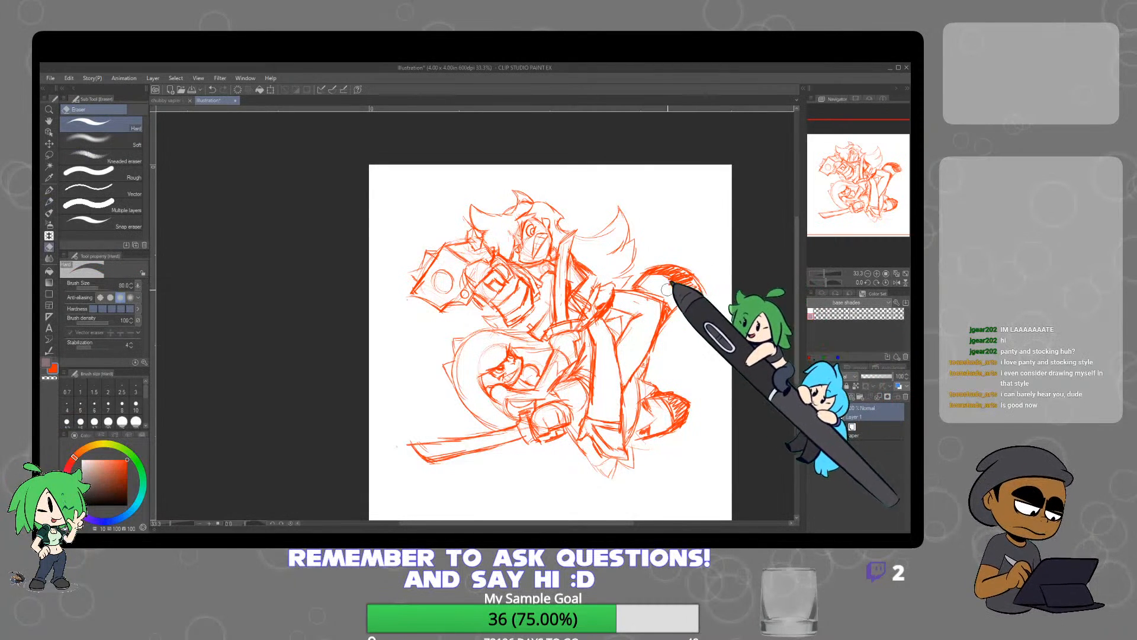
{"action": "key", "text": "p"}
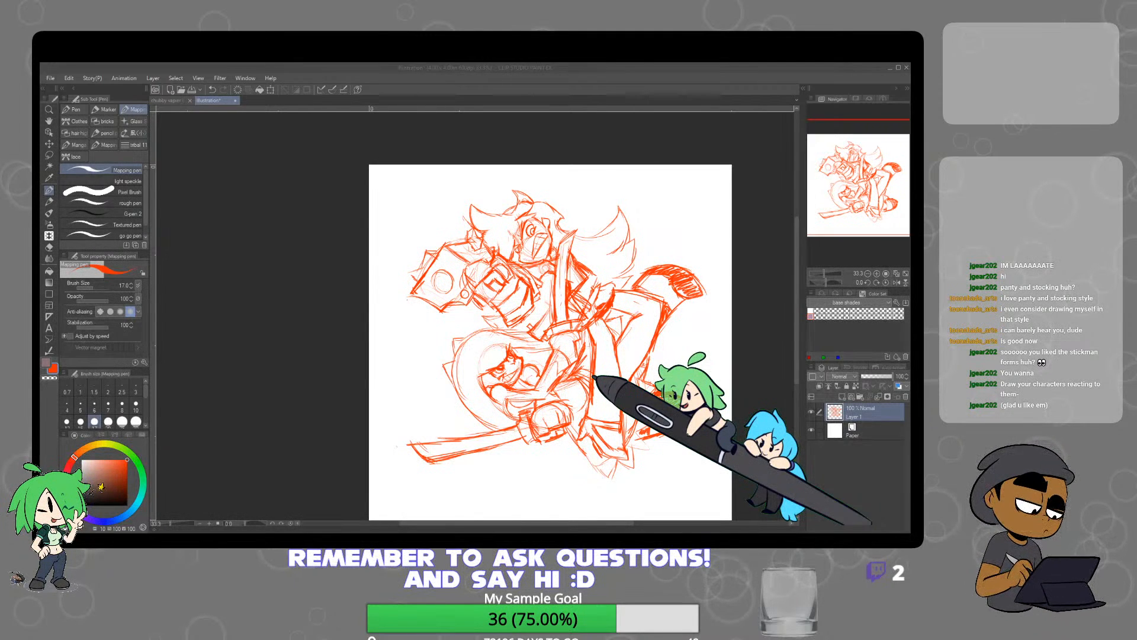
Add a layer folder above the sketch layer and lower the sketch layer's opacity to 39%
{"action": "left_click", "coordinate": [220, 489]}
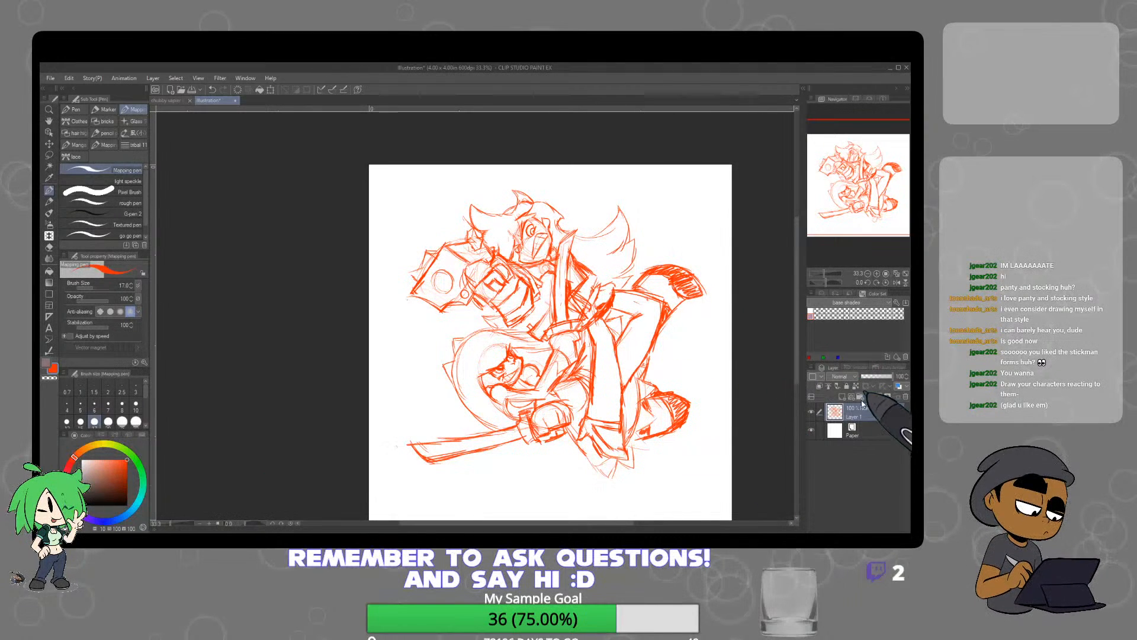
{"action": "left_click", "coordinate": [877, 389]}
{"action": "left_click", "coordinate": [864, 427]}
{"action": "left_click", "coordinate": [877, 376]}
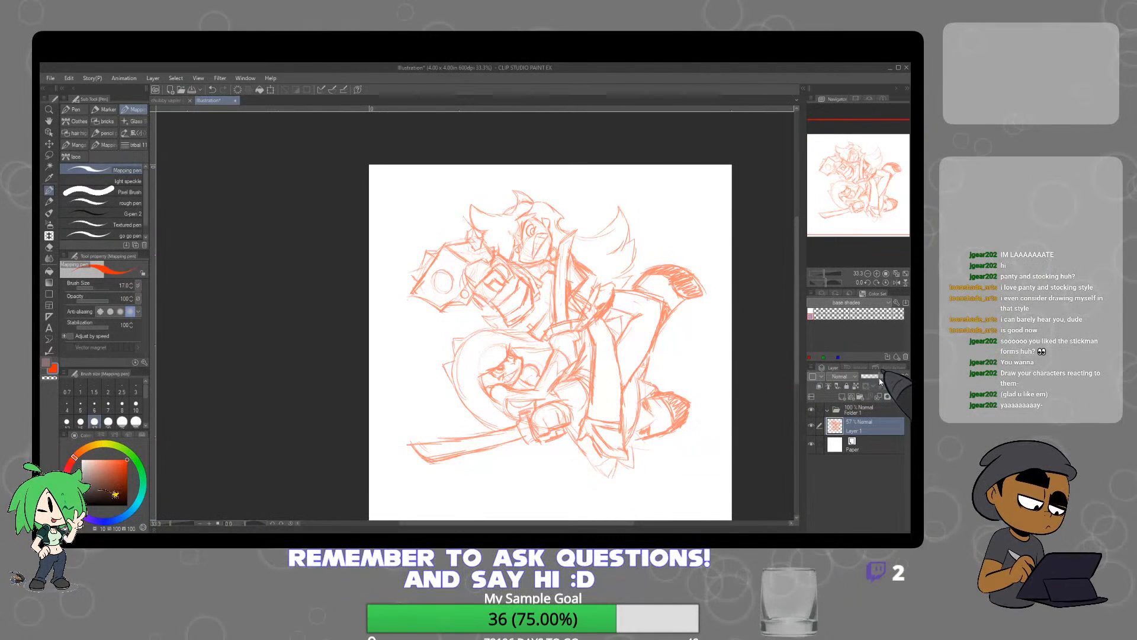
{"action": "left_click", "coordinate": [873, 376]}
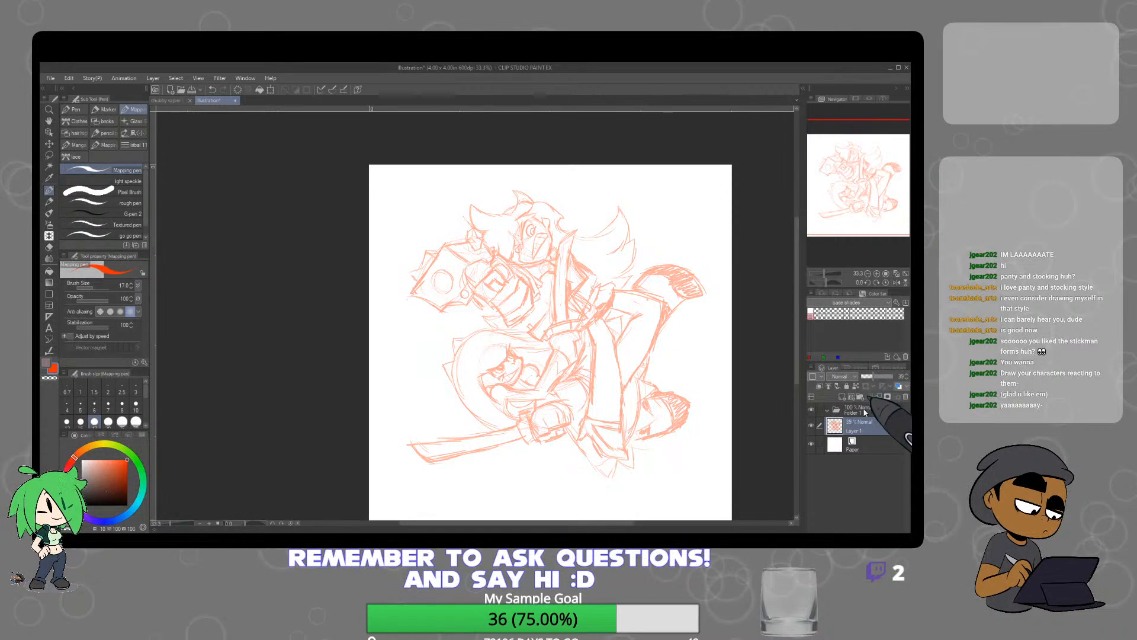
Create a new layer inside the folder and choose a very dark purple for the Mapping pen
{"action": "left_click", "coordinate": [861, 410]}
{"action": "left_click", "coordinate": [855, 397]}
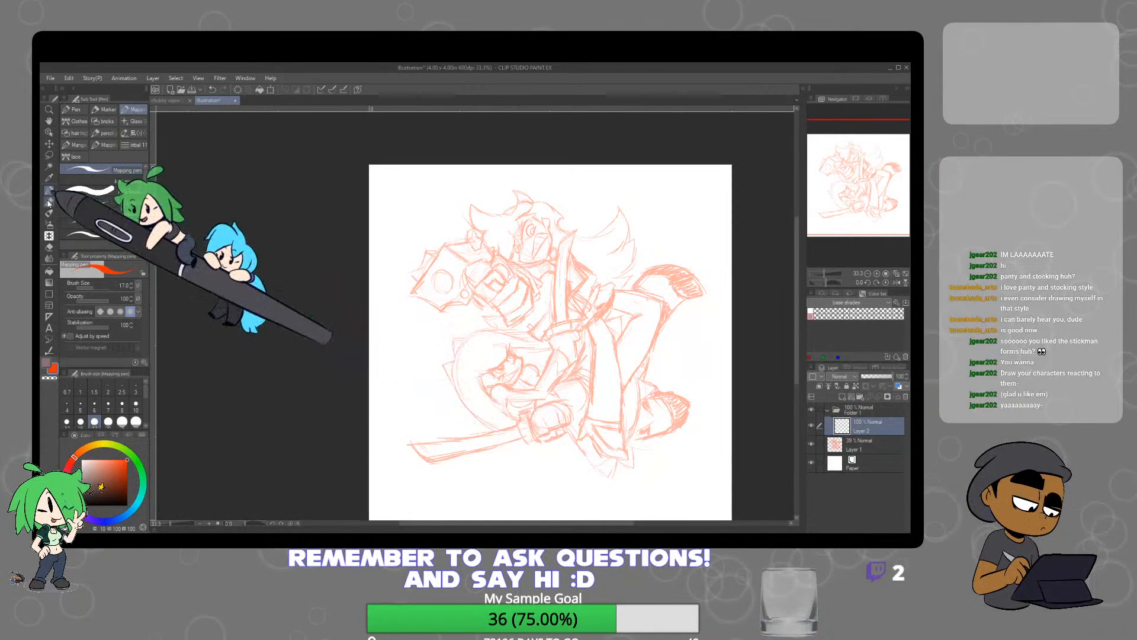
{"action": "left_click", "coordinate": [128, 499]}
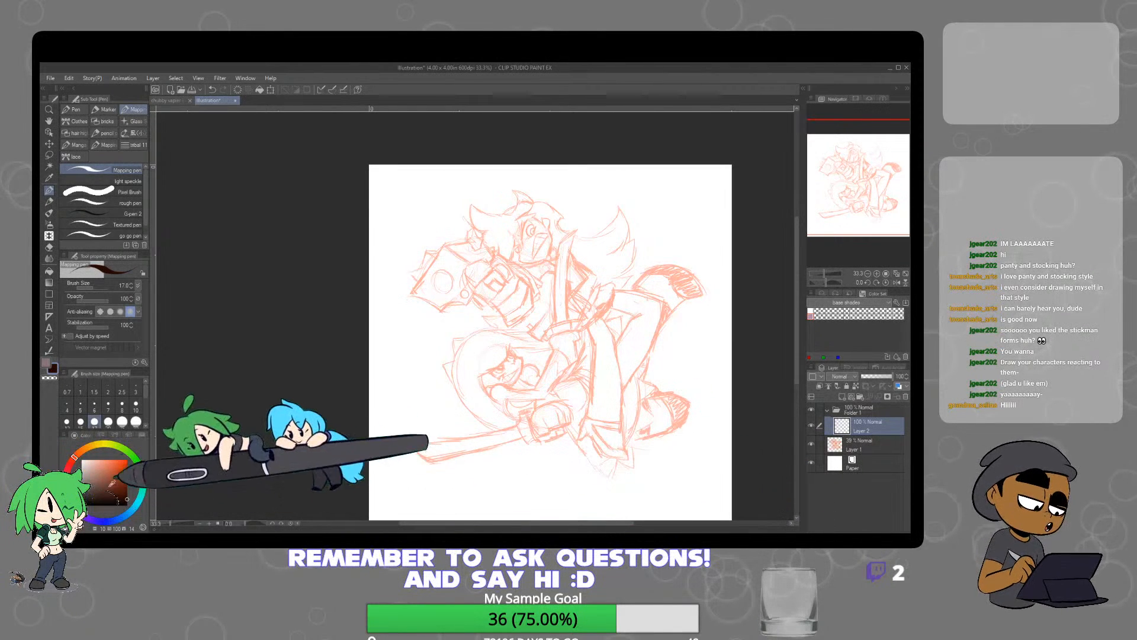
{"action": "left_click", "coordinate": [109, 522]}
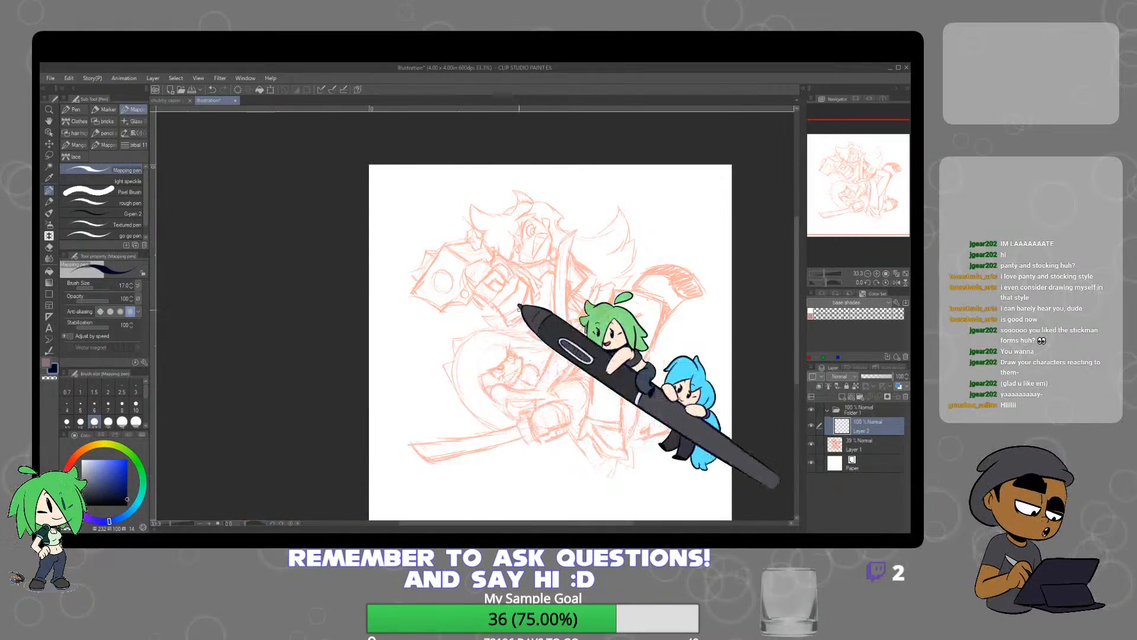
{"action": "scroll", "coordinate": [568, 245], "scroll_direction": "up", "scroll_amount": 5}
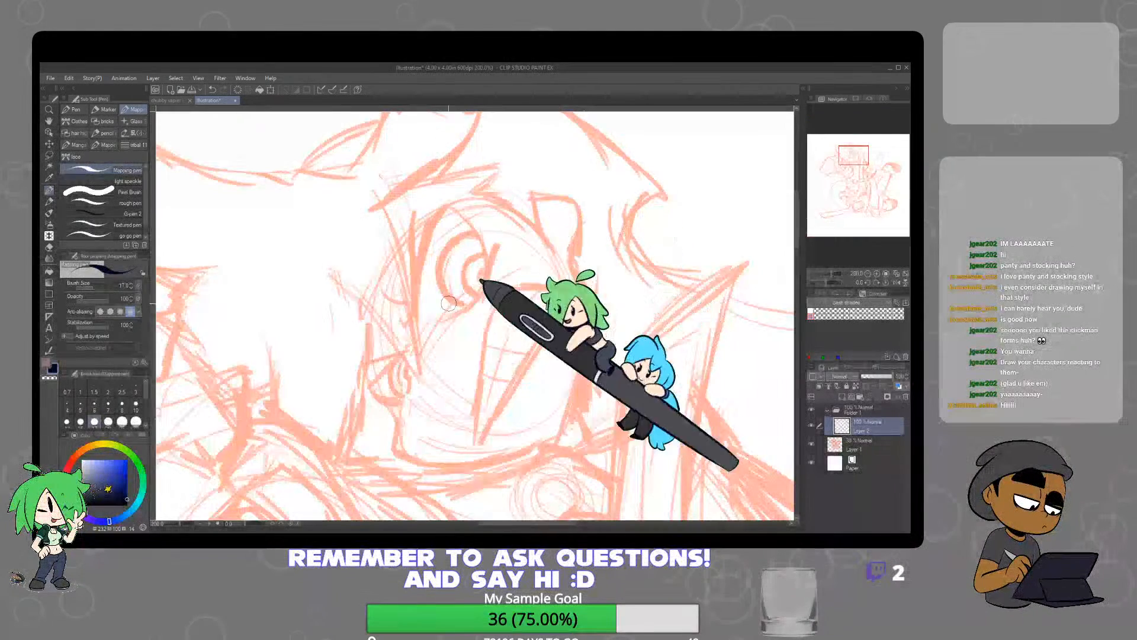
{"action": "left_click", "coordinate": [92, 516]}
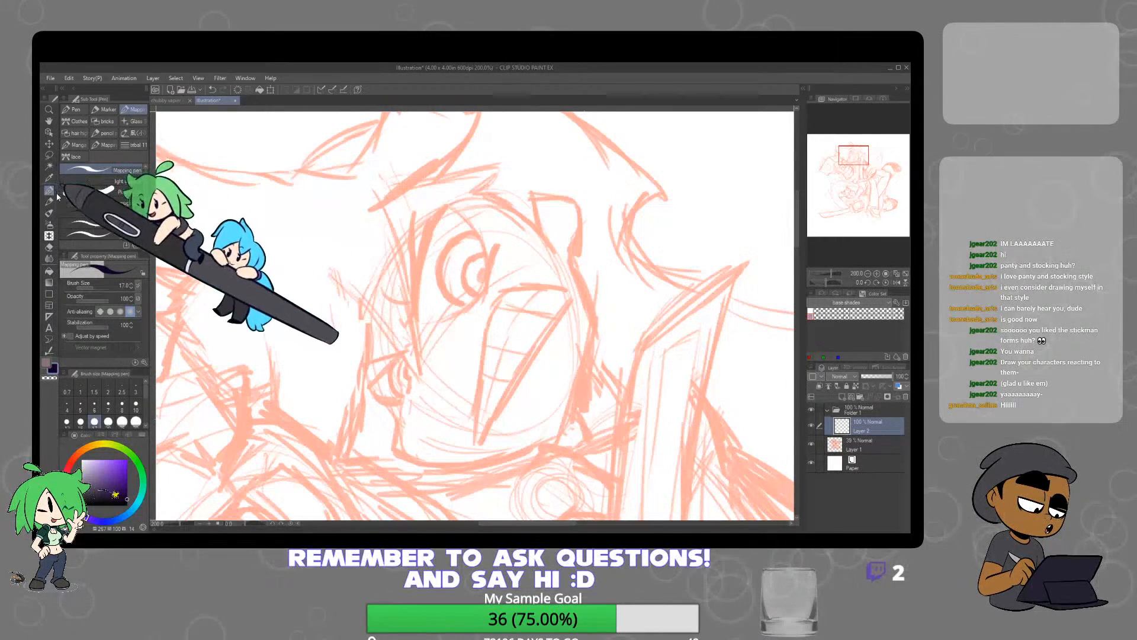
Ink the upper character's larger eye with a thick lid line, curved outline, iris ring and pupil
{"action": "left_click_drag", "start_coordinate": [427, 251], "coordinate": [413, 322]}
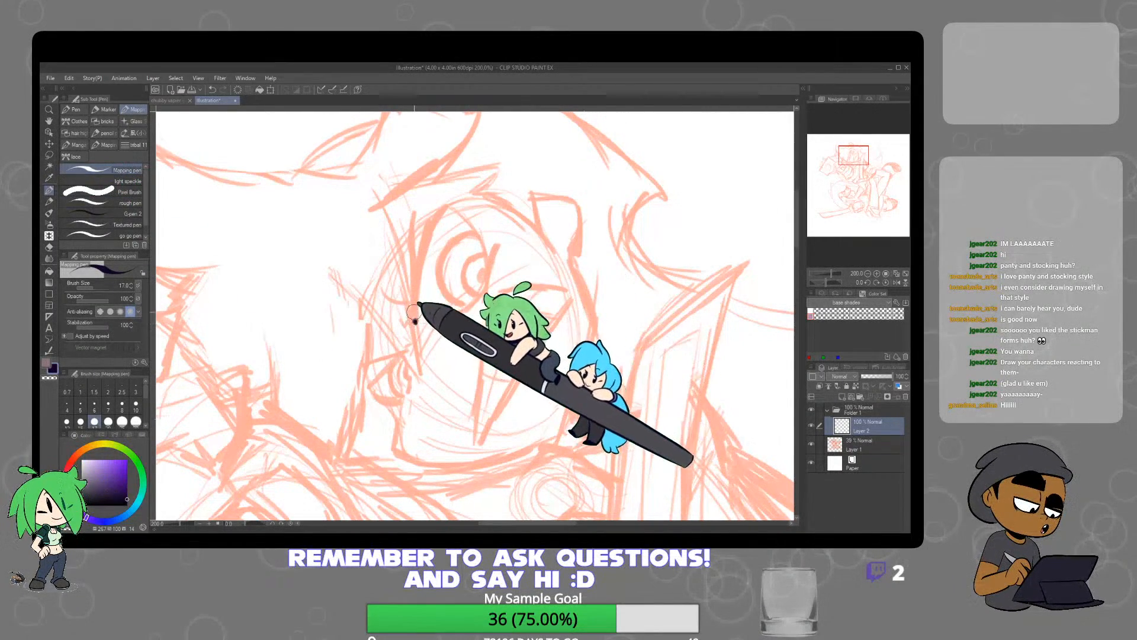
{"action": "key", "text": "ctrl+z"}
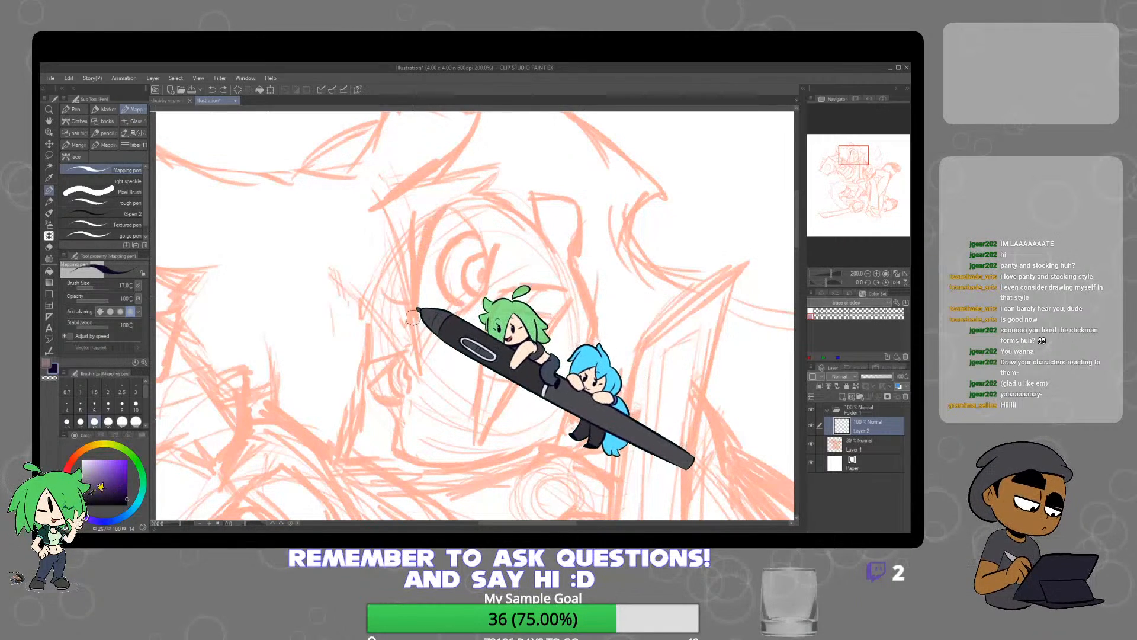
{"action": "left_click_drag", "start_coordinate": [414, 306], "coordinate": [448, 202]}
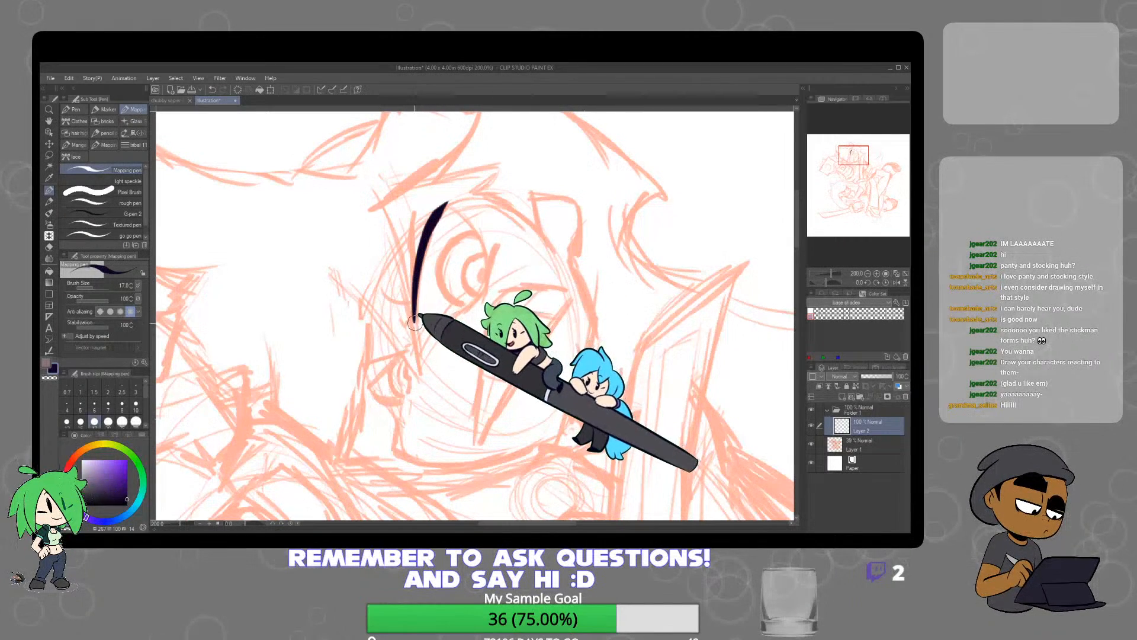
{"action": "mouse_move", "coordinate": [414, 322]}
{"action": "left_mouse_down"}
{"action": "mouse_move", "coordinate": [422, 243]}
{"action": "mouse_move", "coordinate": [445, 207]}
{"action": "mouse_move", "coordinate": [468, 226]}
{"action": "mouse_move", "coordinate": [482, 287]}
{"action": "mouse_move", "coordinate": [414, 321]}
{"action": "left_mouse_up"}
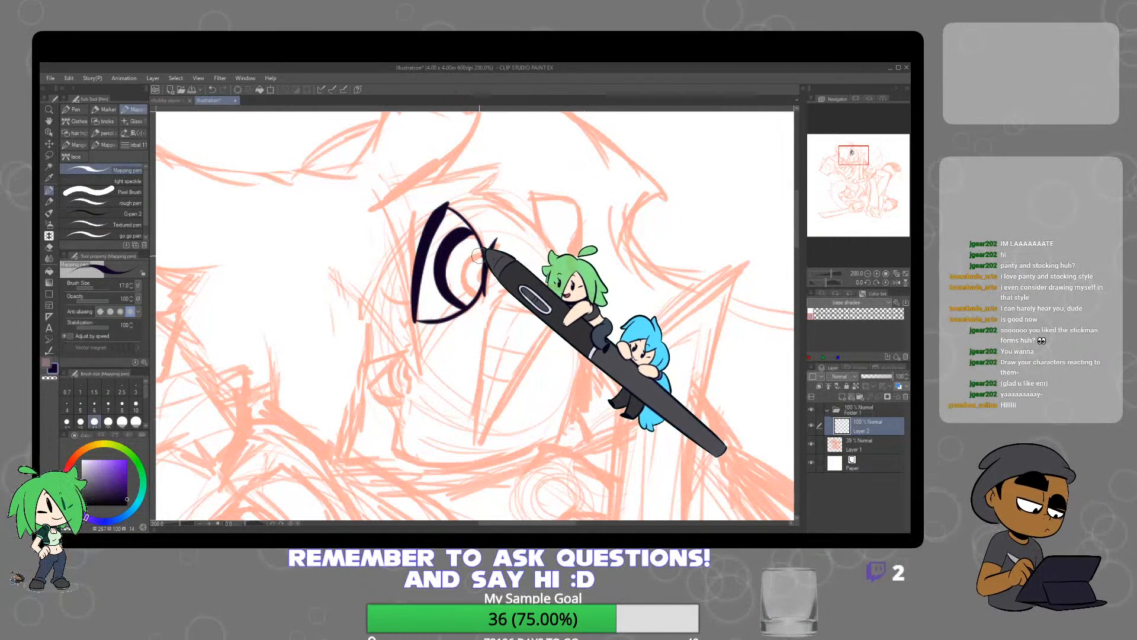
{"action": "left_click_drag", "start_coordinate": [476, 255], "coordinate": [477, 286]}
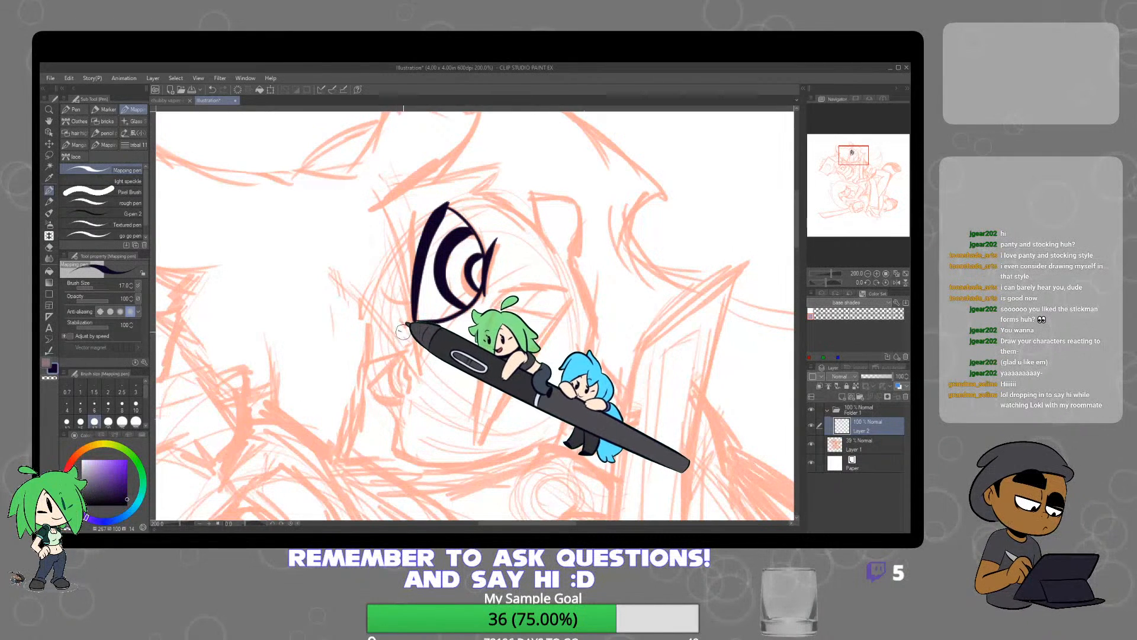
Ink the long brow stroke, lashes and thin crease around the larger eye, redrawing the first brow stroke
{"action": "mouse_move", "coordinate": [402, 330]}
{"action": "left_mouse_down"}
{"action": "mouse_move", "coordinate": [405, 229]}
{"action": "mouse_move", "coordinate": [424, 185]}
{"action": "left_mouse_up"}
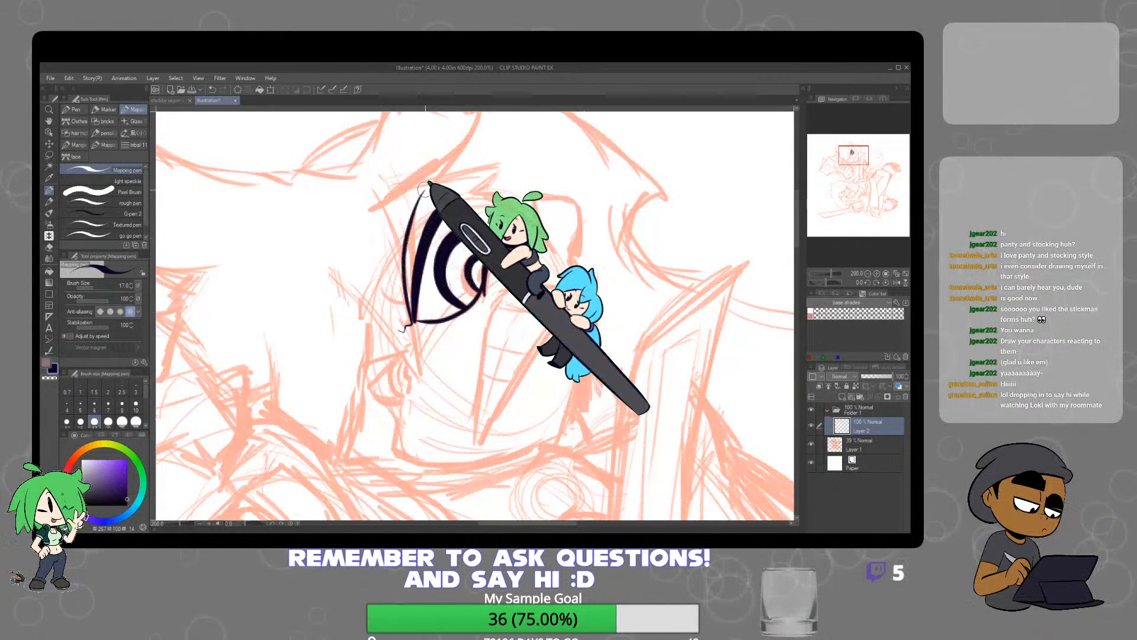
{"action": "key", "text": "ctrl+z"}
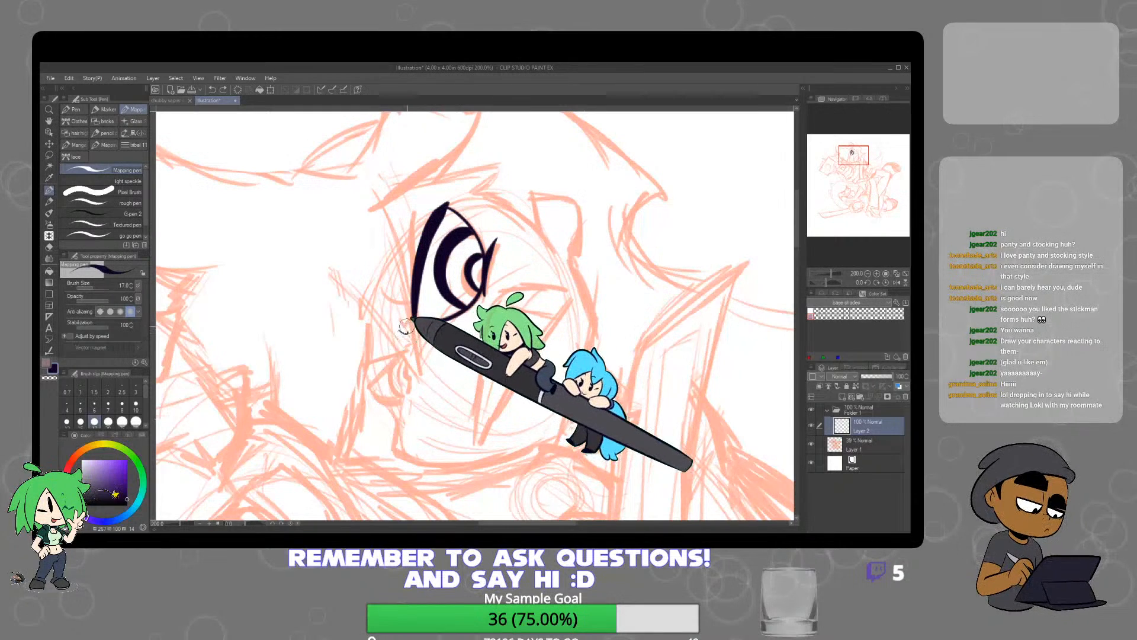
{"action": "left_click_drag", "start_coordinate": [404, 330], "coordinate": [409, 187]}
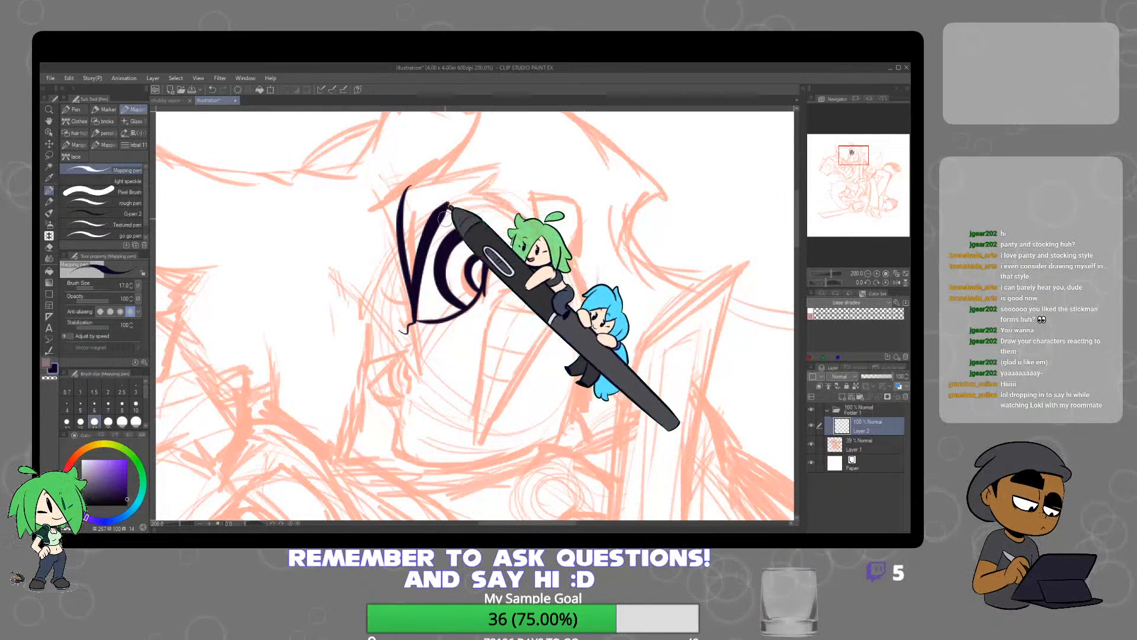
{"action": "left_click_drag", "start_coordinate": [415, 275], "coordinate": [385, 304]}
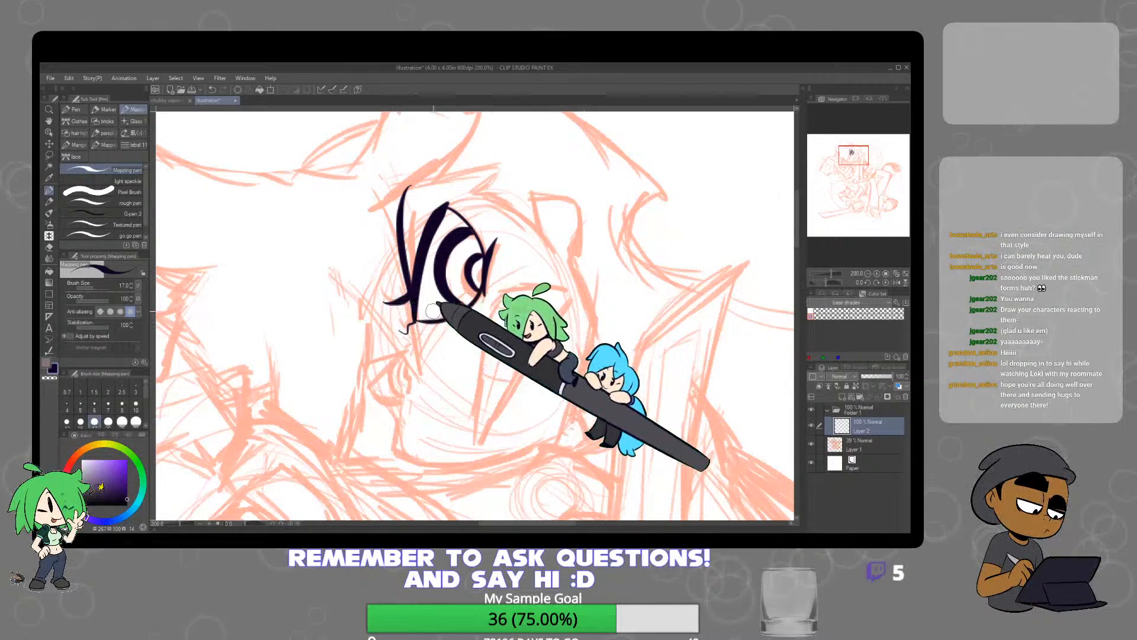
{"action": "left_click_drag", "start_coordinate": [427, 210], "coordinate": [407, 212]}
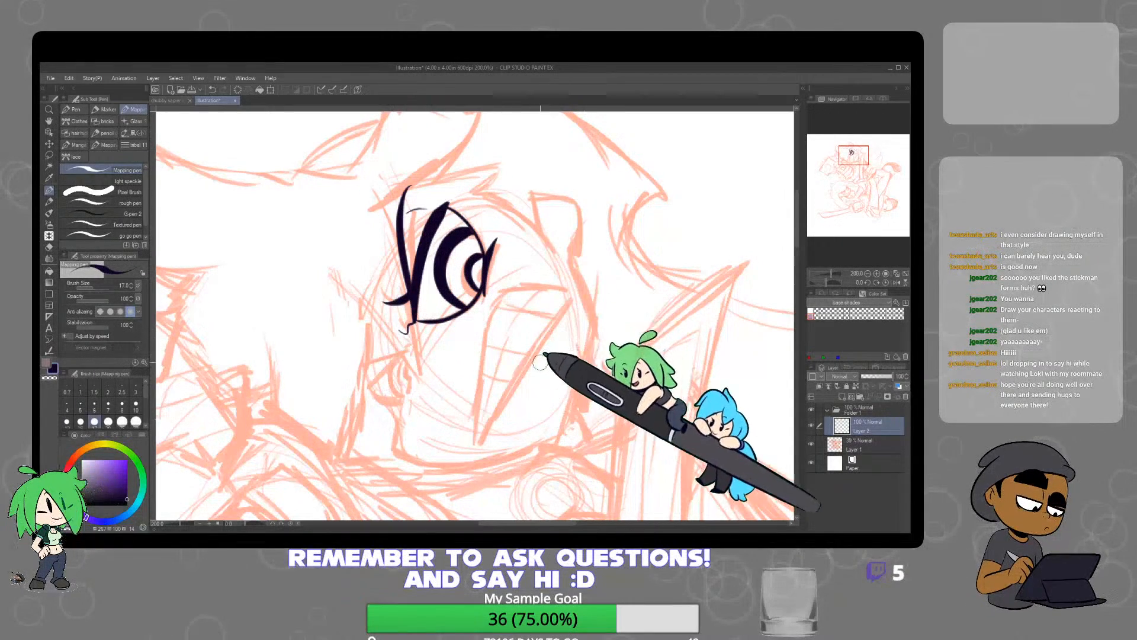
Ink the upper character's pointed open grin, its corner crease and the lines dividing the teeth
{"action": "mouse_move", "coordinate": [474, 449]}
{"action": "left_mouse_down"}
{"action": "mouse_move", "coordinate": [482, 330]}
{"action": "mouse_move", "coordinate": [503, 291]}
{"action": "mouse_move", "coordinate": [569, 303]}
{"action": "left_mouse_up"}
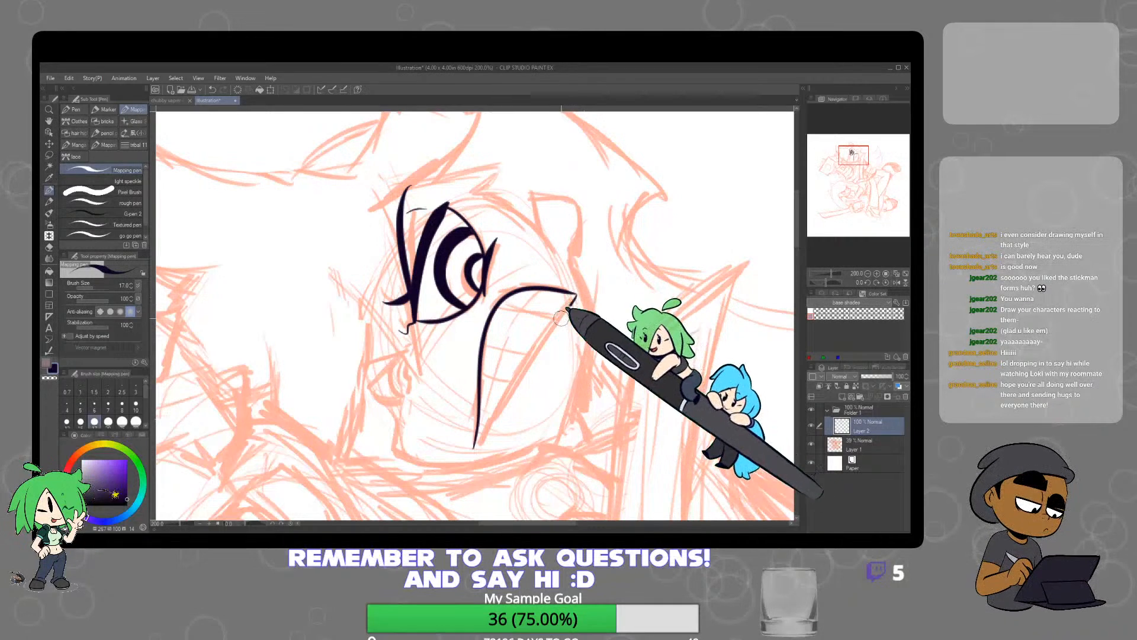
{"action": "mouse_move", "coordinate": [474, 449]}
{"action": "left_mouse_down"}
{"action": "mouse_move", "coordinate": [574, 295]}
{"action": "mouse_move", "coordinate": [584, 305]}
{"action": "left_mouse_up"}
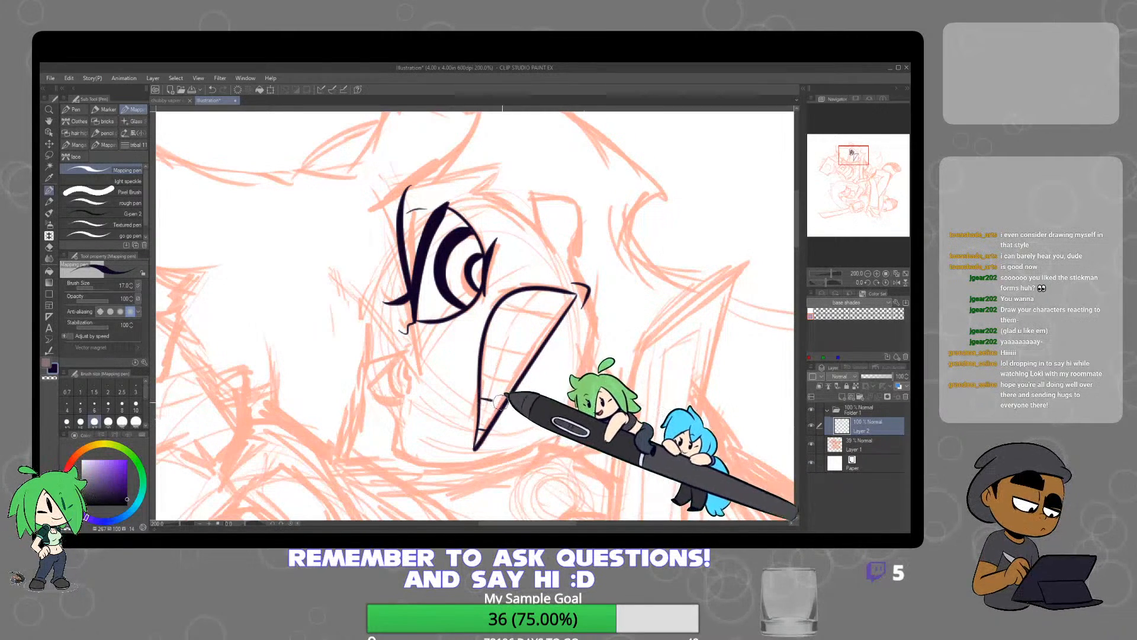
{"action": "mouse_move", "coordinate": [482, 353]}
{"action": "left_mouse_down"}
{"action": "mouse_move", "coordinate": [536, 352]}
{"action": "mouse_move", "coordinate": [531, 364]}
{"action": "left_mouse_up"}
{"action": "key", "text": "ctrl+z"}
{"action": "left_click_drag", "start_coordinate": [499, 308], "coordinate": [540, 316]}
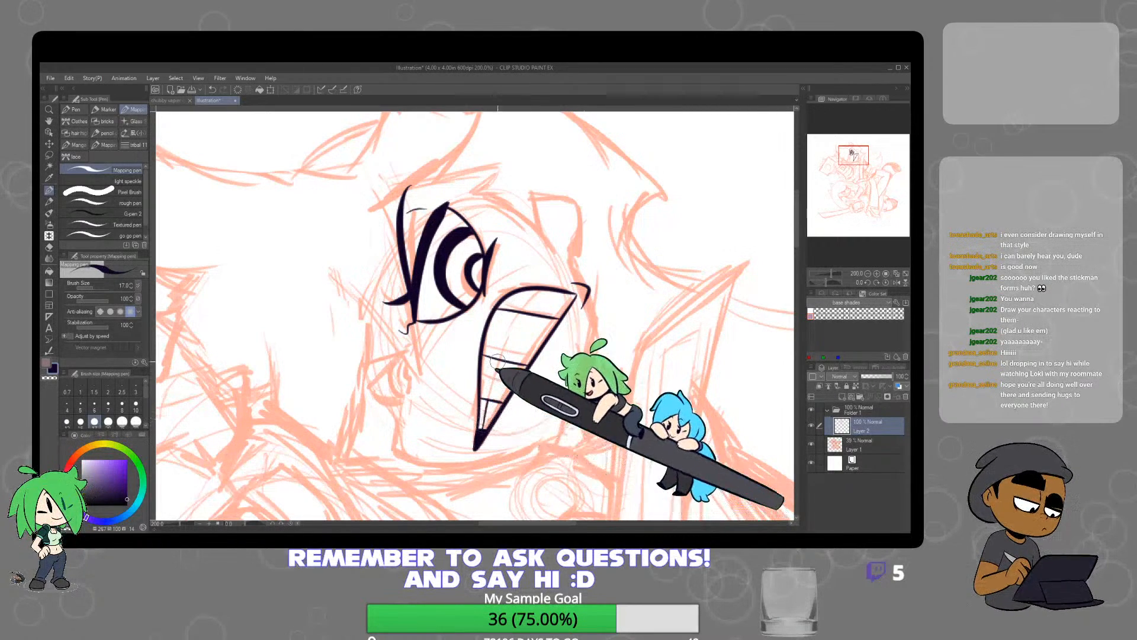
{"action": "left_click_drag", "start_coordinate": [497, 361], "coordinate": [548, 291]}
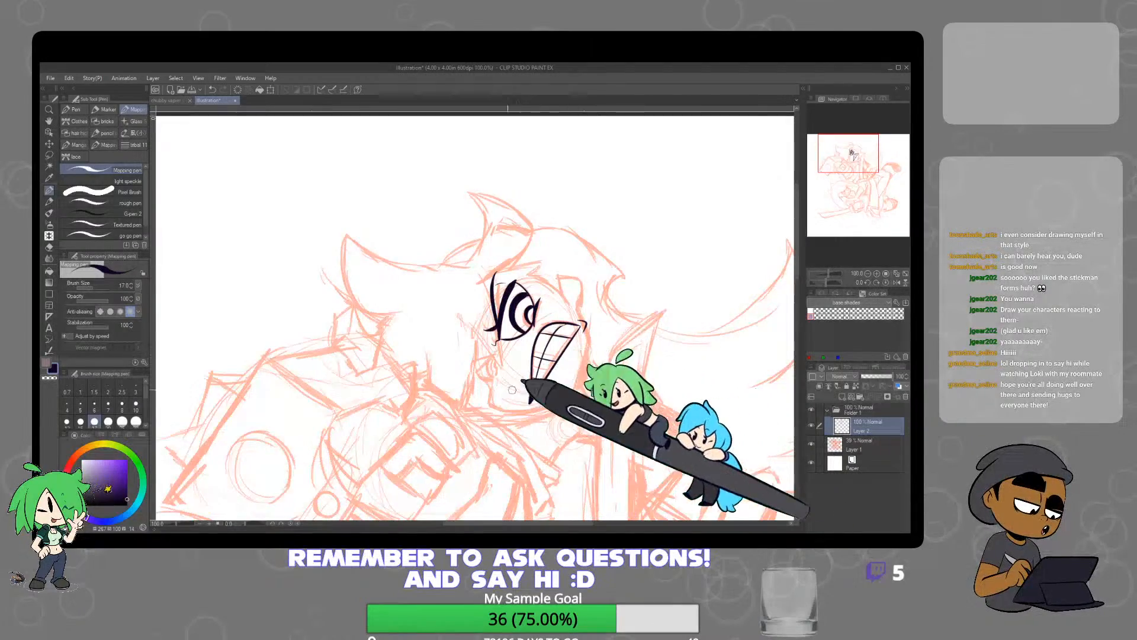
Ink the cheek and jawline around the grin, undoing stray strokes, and outline the ear above the mouth corner
{"action": "scroll", "coordinate": [520, 381], "scroll_direction": "up", "scroll_amount": 3}
{"action": "mouse_move", "coordinate": [447, 352]}
{"action": "left_mouse_down"}
{"action": "mouse_move", "coordinate": [476, 398]}
{"action": "mouse_move", "coordinate": [469, 422]}
{"action": "mouse_move", "coordinate": [488, 430]}
{"action": "mouse_move", "coordinate": [568, 441]}
{"action": "mouse_move", "coordinate": [648, 407]}
{"action": "left_mouse_up"}
{"action": "key", "text": "ctrl+z"}
{"action": "mouse_move", "coordinate": [470, 421]}
{"action": "left_mouse_down"}
{"action": "mouse_move", "coordinate": [533, 433]}
{"action": "mouse_move", "coordinate": [603, 417]}
{"action": "mouse_move", "coordinate": [648, 393]}
{"action": "left_mouse_up"}
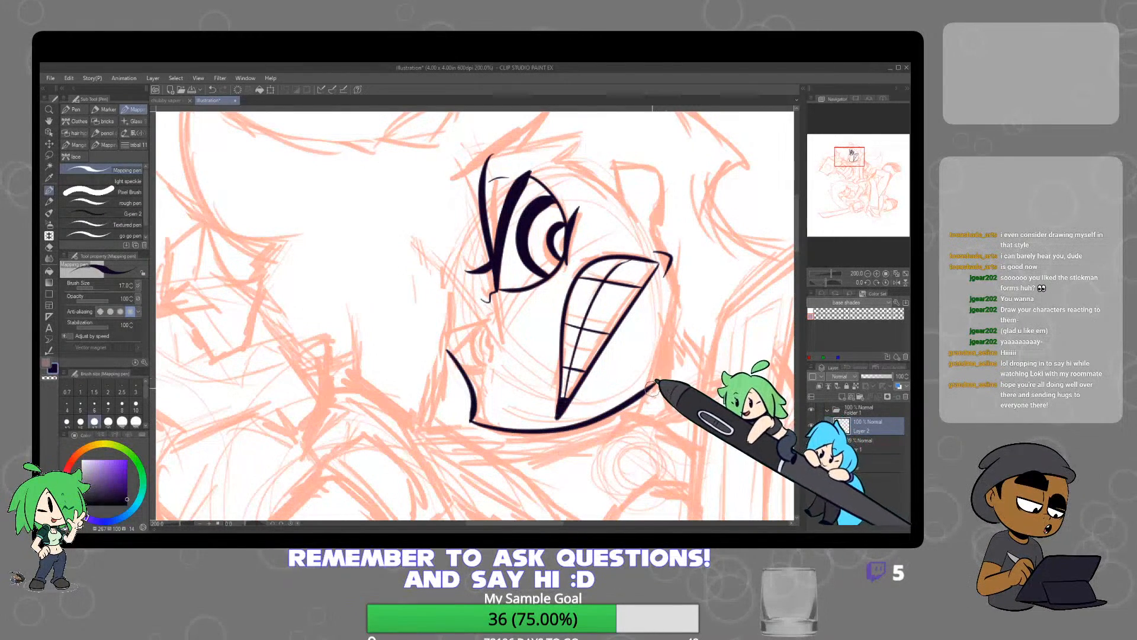
{"action": "mouse_move", "coordinate": [649, 388]}
{"action": "left_mouse_down"}
{"action": "mouse_move", "coordinate": [666, 261]}
{"action": "mouse_move", "coordinate": [654, 384]}
{"action": "left_mouse_up"}
{"action": "key", "text": "ctrl+z"}
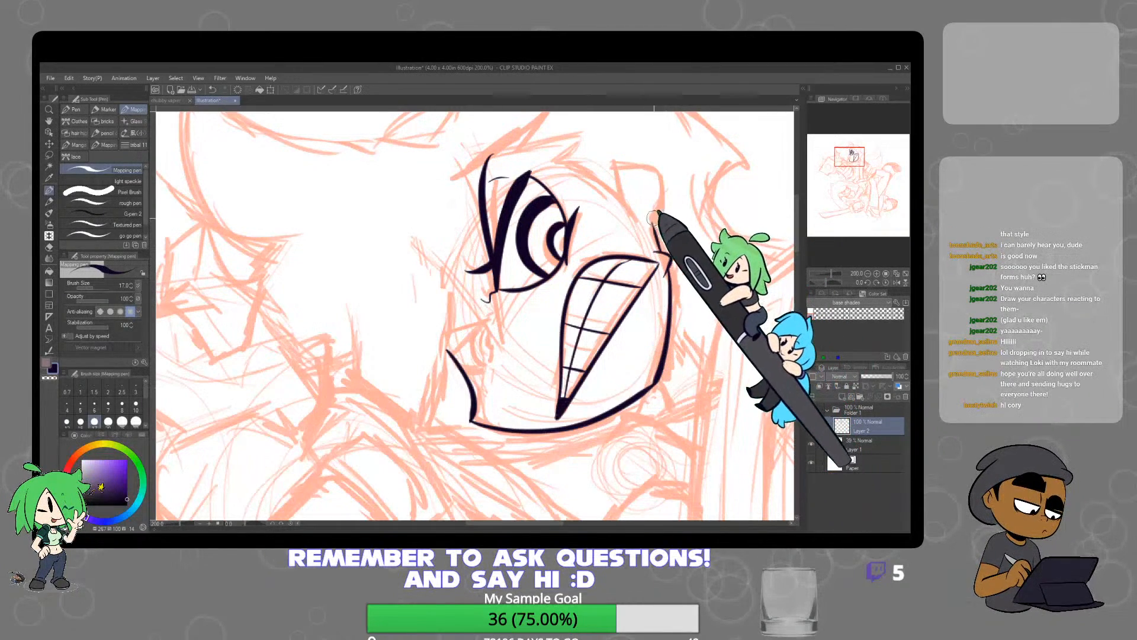
{"action": "mouse_move", "coordinate": [626, 208]}
{"action": "left_mouse_down"}
{"action": "mouse_move", "coordinate": [621, 163]}
{"action": "mouse_move", "coordinate": [660, 172]}
{"action": "mouse_move", "coordinate": [657, 222]}
{"action": "mouse_move", "coordinate": [671, 256]}
{"action": "left_mouse_up"}
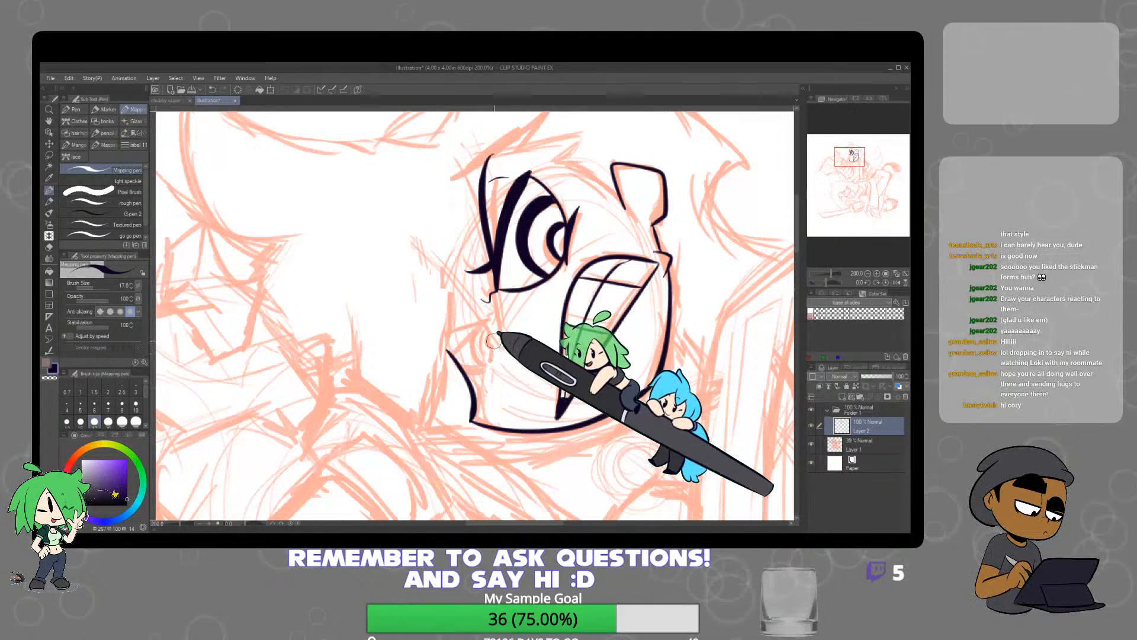
Ink the smaller far eye with its lid, lashes and iris rings, plus the small mark beside it
{"action": "left_click_drag", "start_coordinate": [494, 340], "coordinate": [495, 359]}
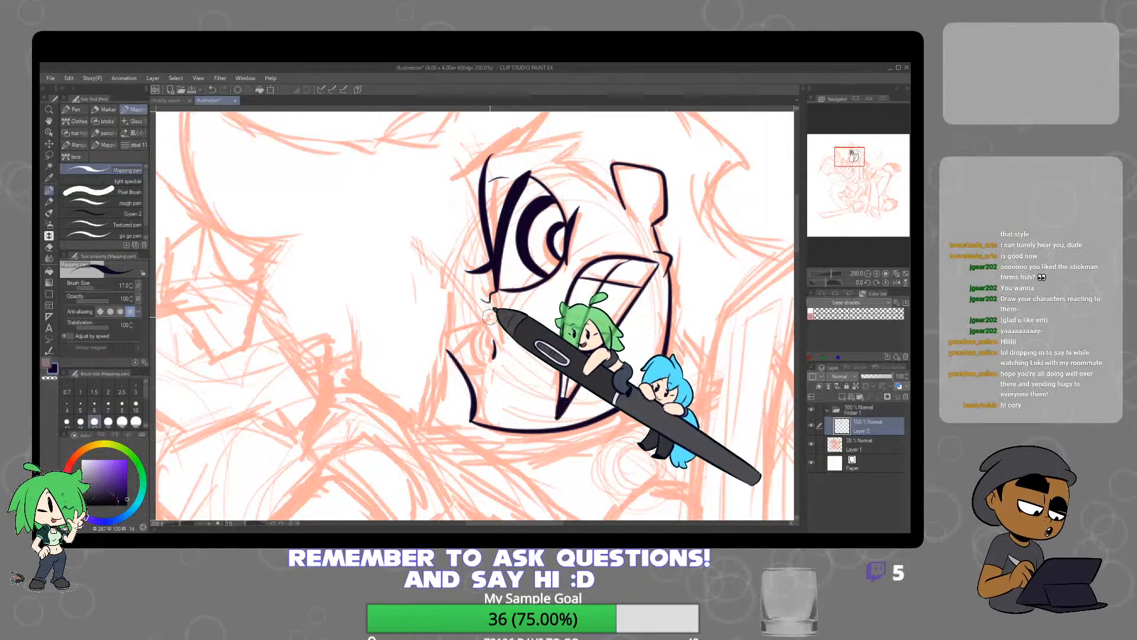
{"action": "left_click_drag", "start_coordinate": [490, 319], "coordinate": [441, 342]}
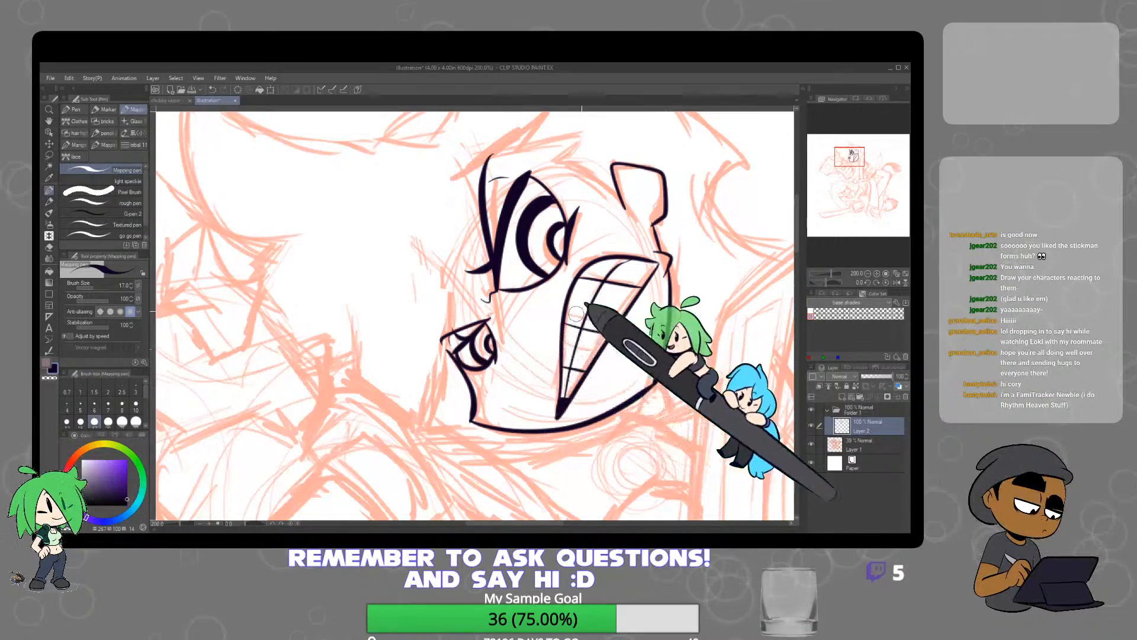
{"action": "scroll", "coordinate": [680, 292], "scroll_direction": "down", "scroll_amount": 4}
{"action": "scroll", "coordinate": [680, 292], "scroll_direction": "up", "scroll_amount": 4}
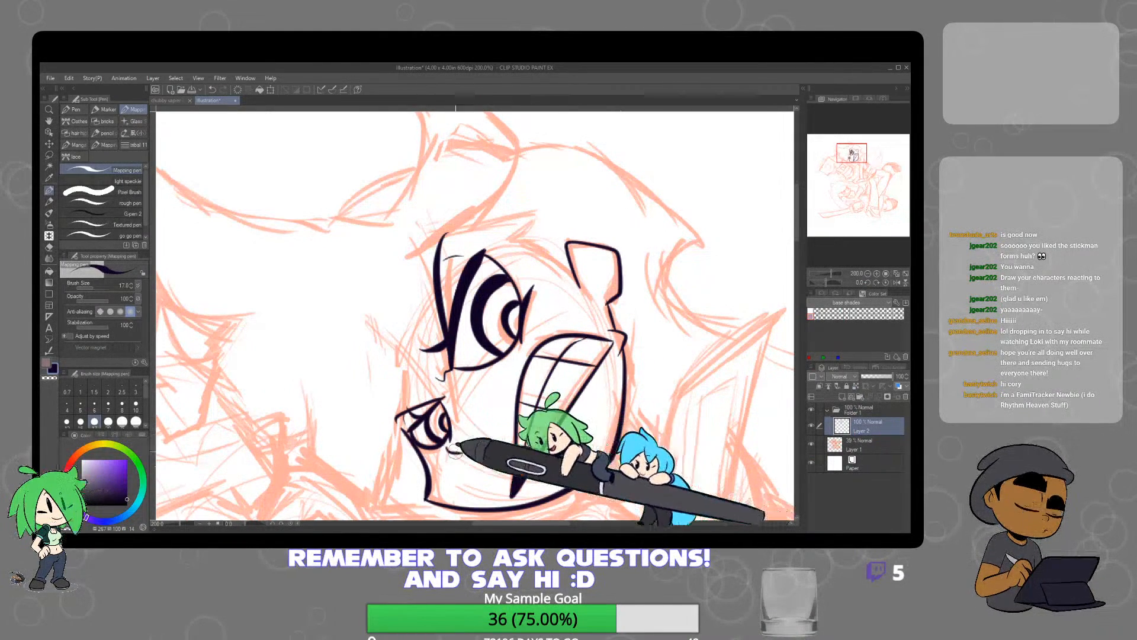
{"action": "key", "text": "ctrl+minus"}
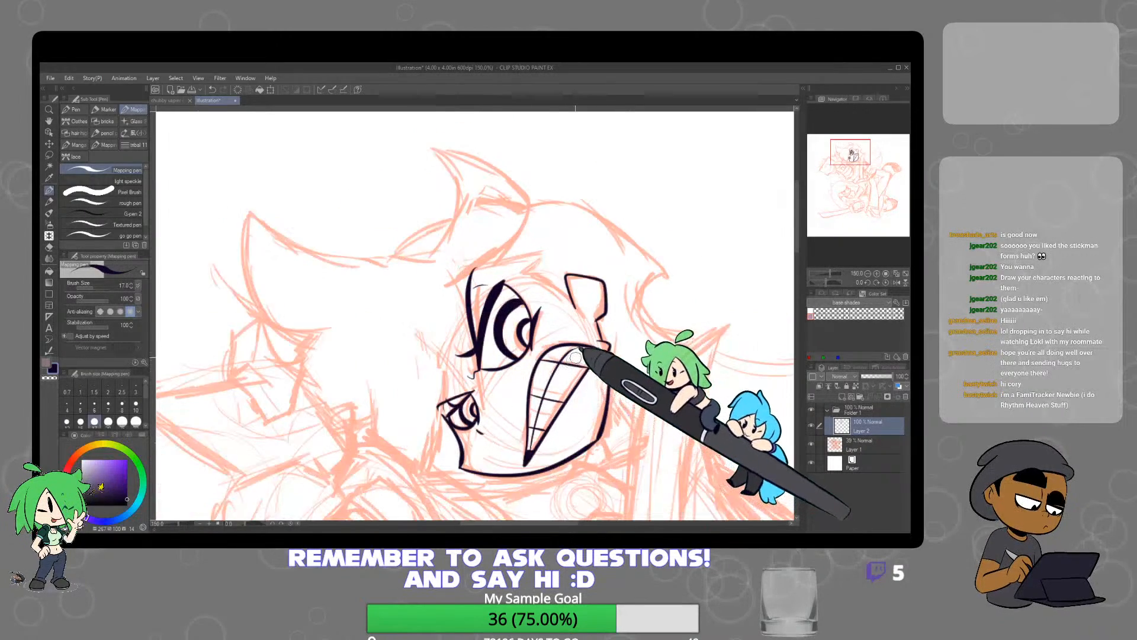
Ink the tall curved hair spike above the forehead and the jagged fringe line running from the brow to the ear
{"action": "key", "text": "ctrl+plus"}
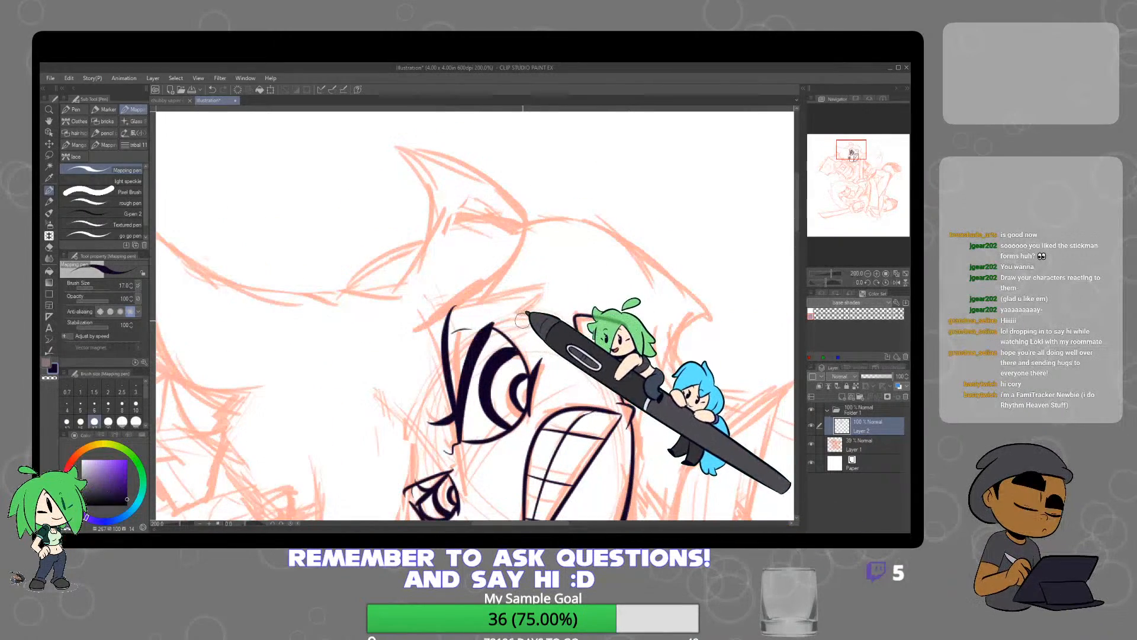
{"action": "scroll", "coordinate": [527, 332], "scroll_direction": "up", "scroll_amount": 3}
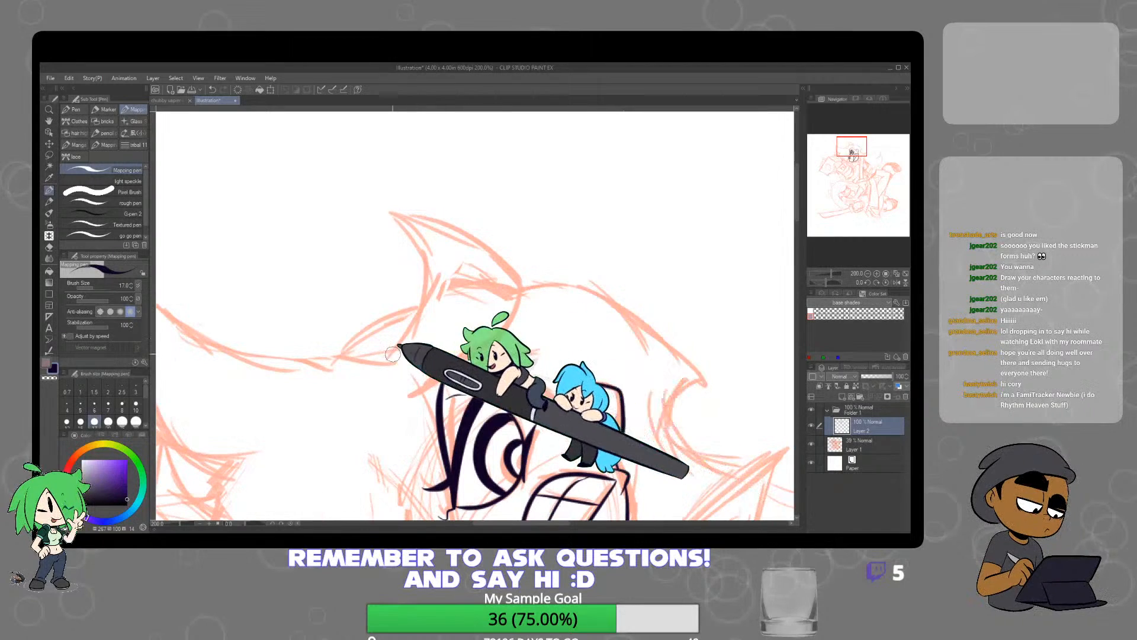
{"action": "mouse_move", "coordinate": [382, 362]}
{"action": "left_mouse_down"}
{"action": "mouse_move", "coordinate": [419, 339]}
{"action": "mouse_move", "coordinate": [435, 289]}
{"action": "mouse_move", "coordinate": [413, 237]}
{"action": "mouse_move", "coordinate": [375, 209]}
{"action": "mouse_move", "coordinate": [431, 205]}
{"action": "mouse_move", "coordinate": [376, 211]}
{"action": "mouse_move", "coordinate": [498, 253]}
{"action": "mouse_move", "coordinate": [528, 299]}
{"action": "mouse_move", "coordinate": [423, 388]}
{"action": "left_mouse_up"}
{"action": "left_click_drag", "start_coordinate": [563, 371], "coordinate": [583, 313]}
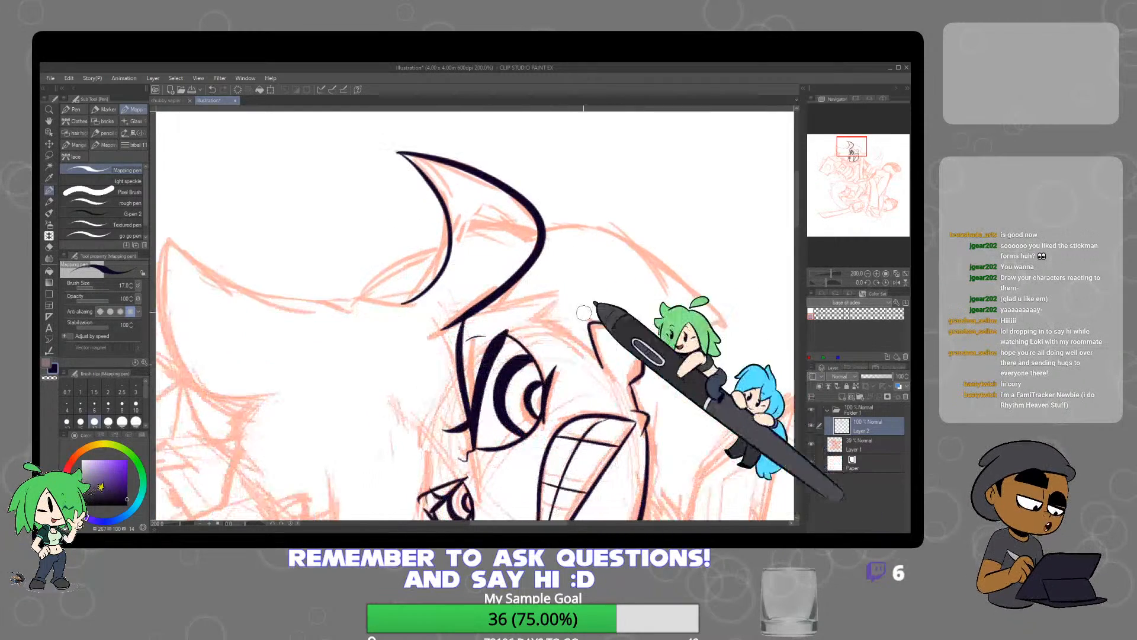
{"action": "mouse_move", "coordinate": [459, 321]}
{"action": "left_mouse_down"}
{"action": "mouse_move", "coordinate": [562, 293]}
{"action": "mouse_move", "coordinate": [530, 321]}
{"action": "left_mouse_up"}
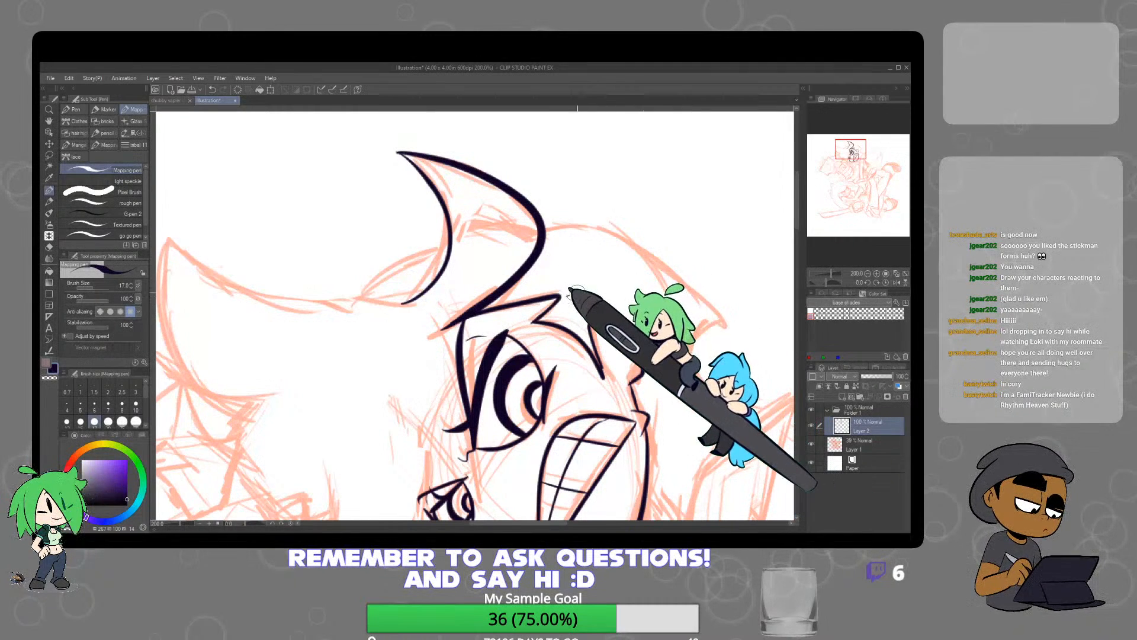
Ink the back contour of the head and two thin curved strand lines inside it, redoing the misplaced strokes
{"action": "mouse_move", "coordinate": [567, 295]}
{"action": "left_mouse_down"}
{"action": "mouse_move", "coordinate": [614, 276]}
{"action": "mouse_move", "coordinate": [635, 240]}
{"action": "left_mouse_up"}
{"action": "mouse_move", "coordinate": [547, 229]}
{"action": "left_mouse_down"}
{"action": "mouse_move", "coordinate": [601, 221]}
{"action": "mouse_move", "coordinate": [681, 273]}
{"action": "mouse_move", "coordinate": [724, 339]}
{"action": "left_mouse_up"}
{"action": "key", "text": "ctrl+z"}
{"action": "mouse_move", "coordinate": [546, 229]}
{"action": "left_mouse_down"}
{"action": "mouse_move", "coordinate": [656, 253]}
{"action": "mouse_move", "coordinate": [715, 321]}
{"action": "left_mouse_up"}
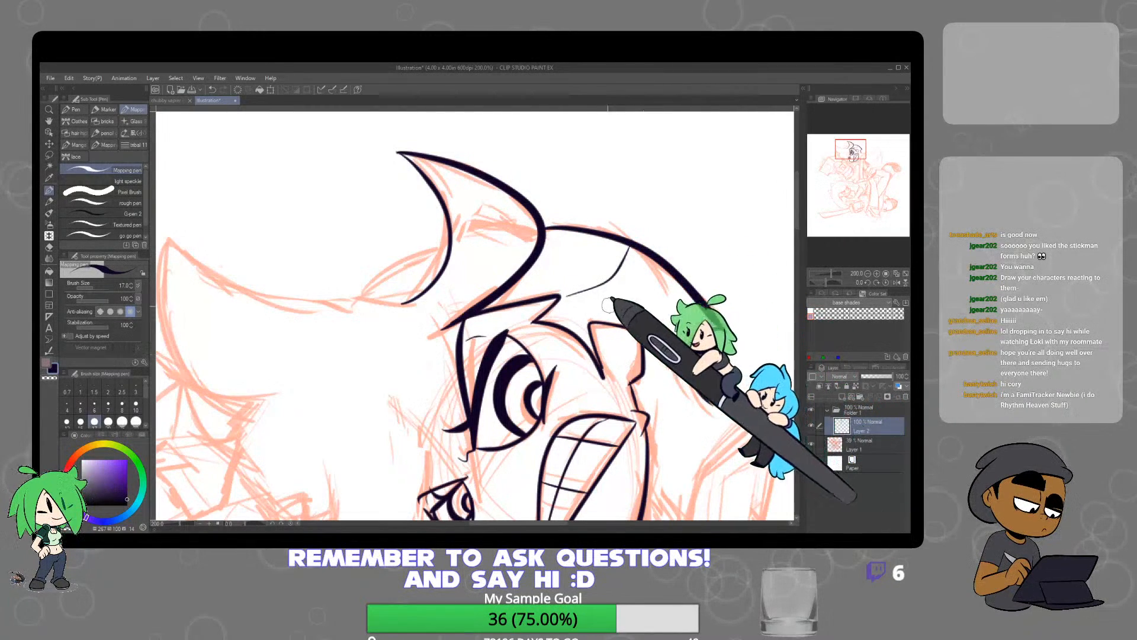
{"action": "mouse_move", "coordinate": [605, 306]}
{"action": "left_mouse_down"}
{"action": "mouse_move", "coordinate": [647, 294]}
{"action": "mouse_move", "coordinate": [661, 268]}
{"action": "left_mouse_up"}
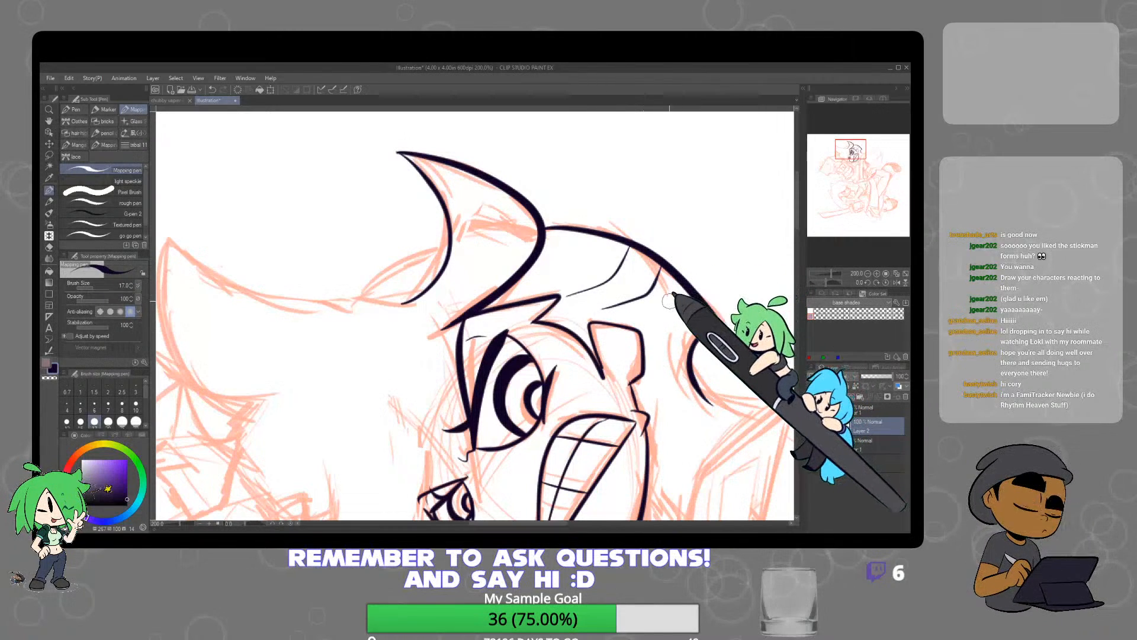
{"action": "key", "text": "ctrl+z"}
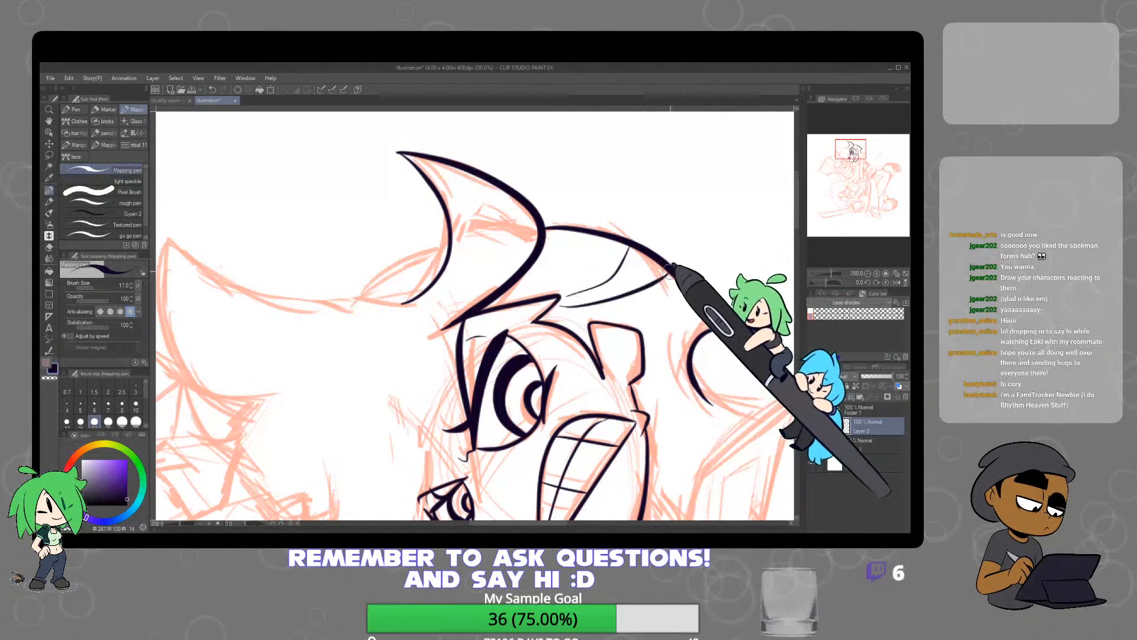
{"action": "scroll", "coordinate": [638, 302], "scroll_direction": "down", "scroll_amount": 4}
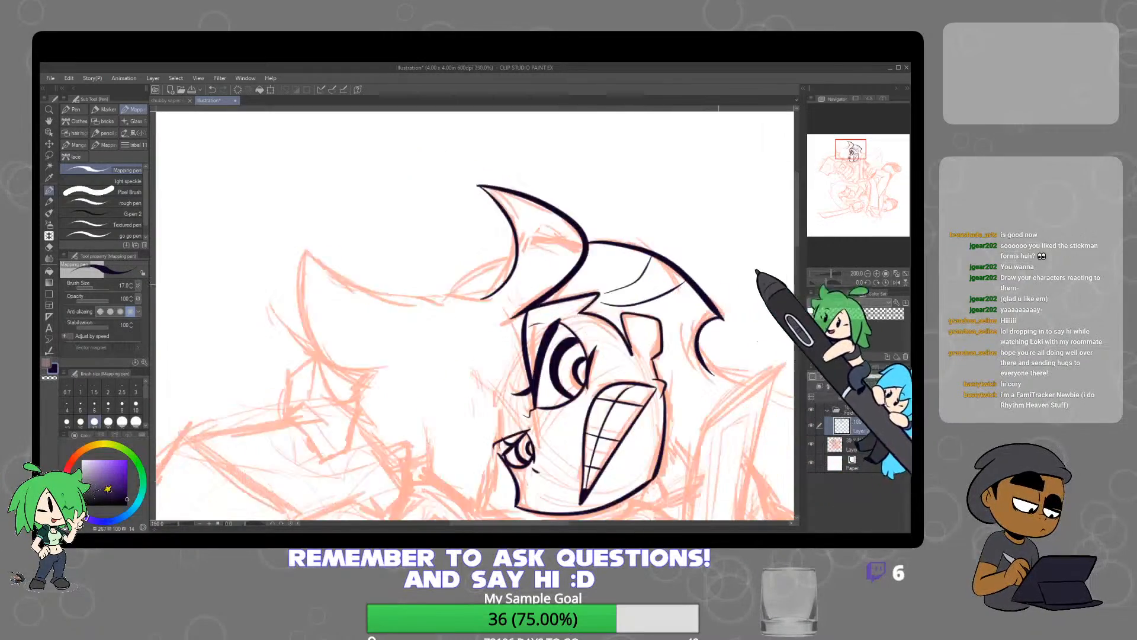
Ink the dark hair lock behind the jaw and a round double-lined hoop earring hanging from the ear
{"action": "scroll", "coordinate": [650, 305], "scroll_direction": "up", "scroll_amount": 4}
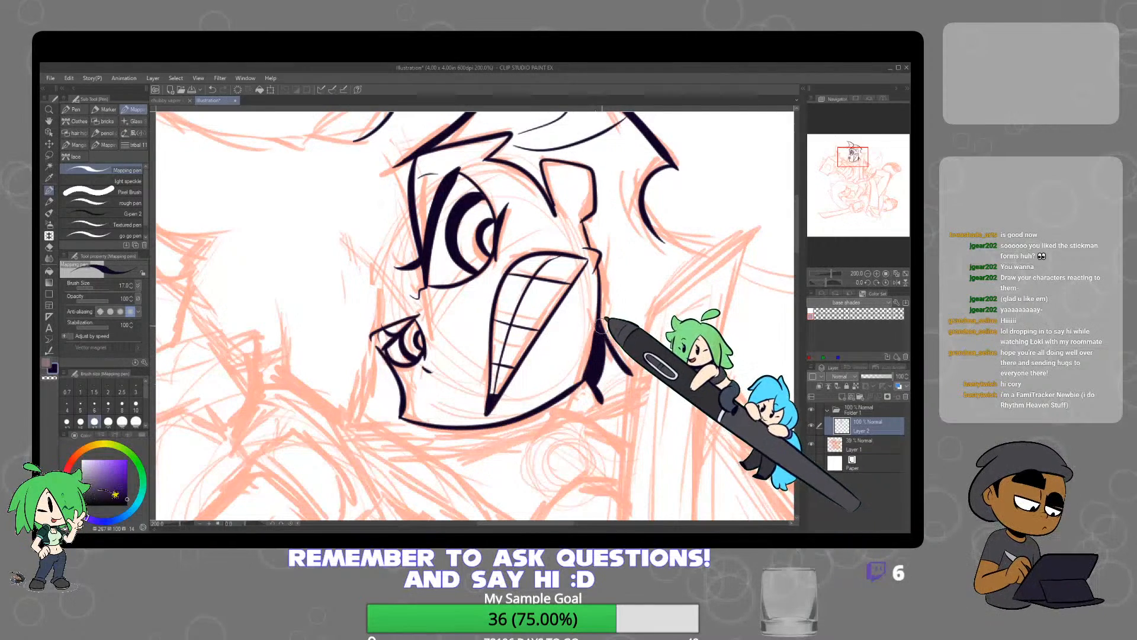
{"action": "scroll", "coordinate": [613, 291], "scroll_direction": "up", "scroll_amount": 4}
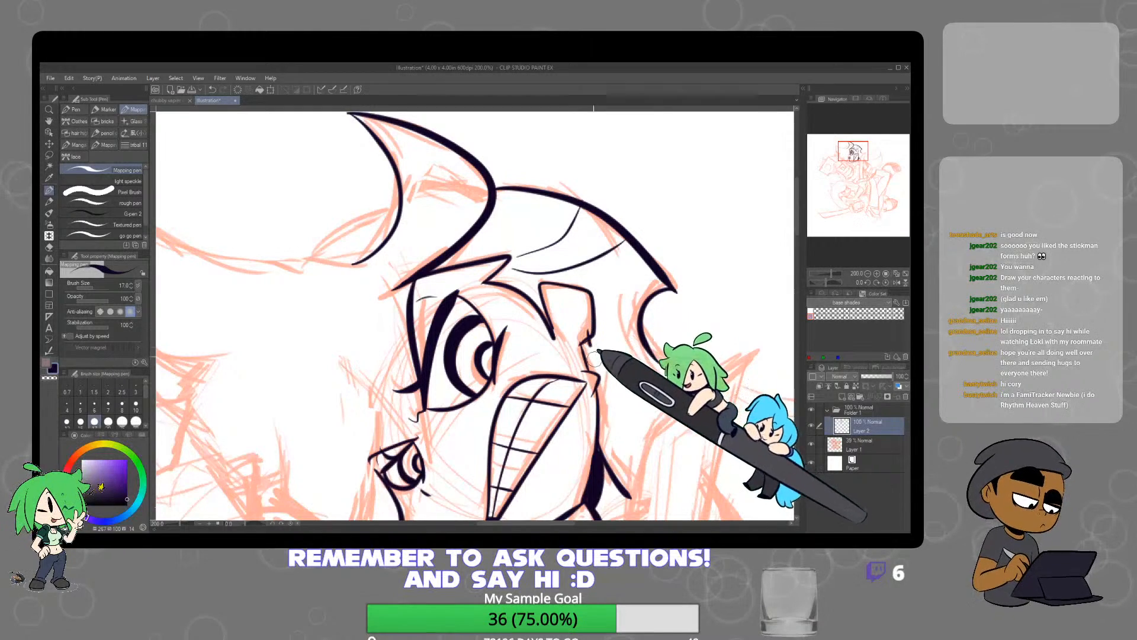
{"action": "mouse_move", "coordinate": [675, 380]}
{"action": "left_mouse_down"}
{"action": "mouse_move", "coordinate": [691, 339]}
{"action": "mouse_move", "coordinate": [667, 312]}
{"action": "mouse_move", "coordinate": [610, 312]}
{"action": "left_mouse_up"}
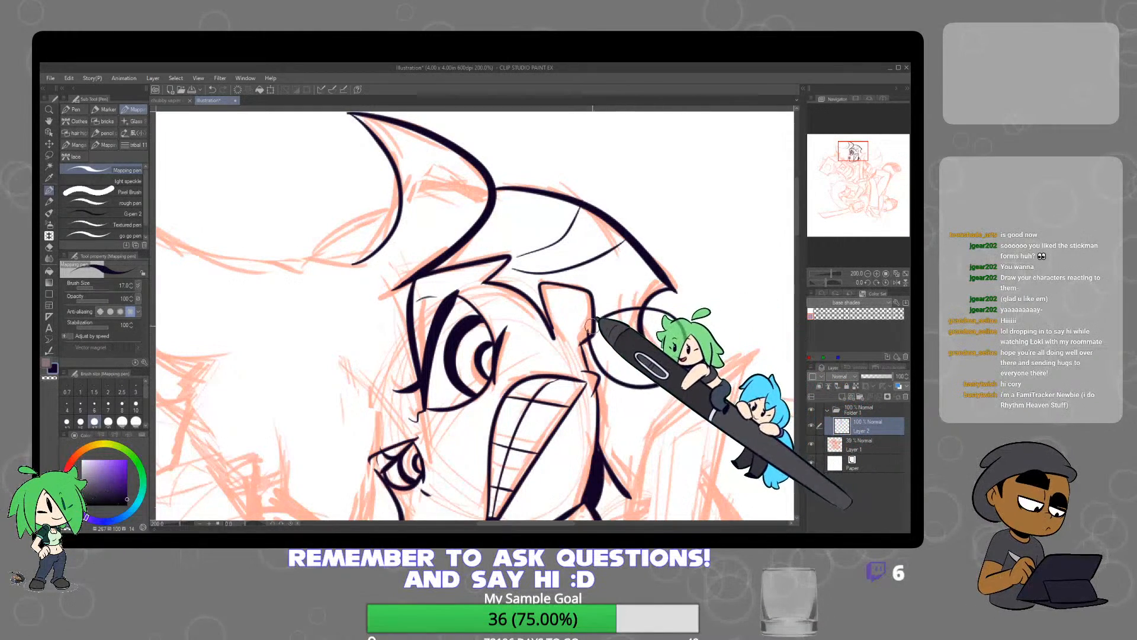
{"action": "scroll", "coordinate": [701, 334], "scroll_direction": "down", "scroll_amount": 4}
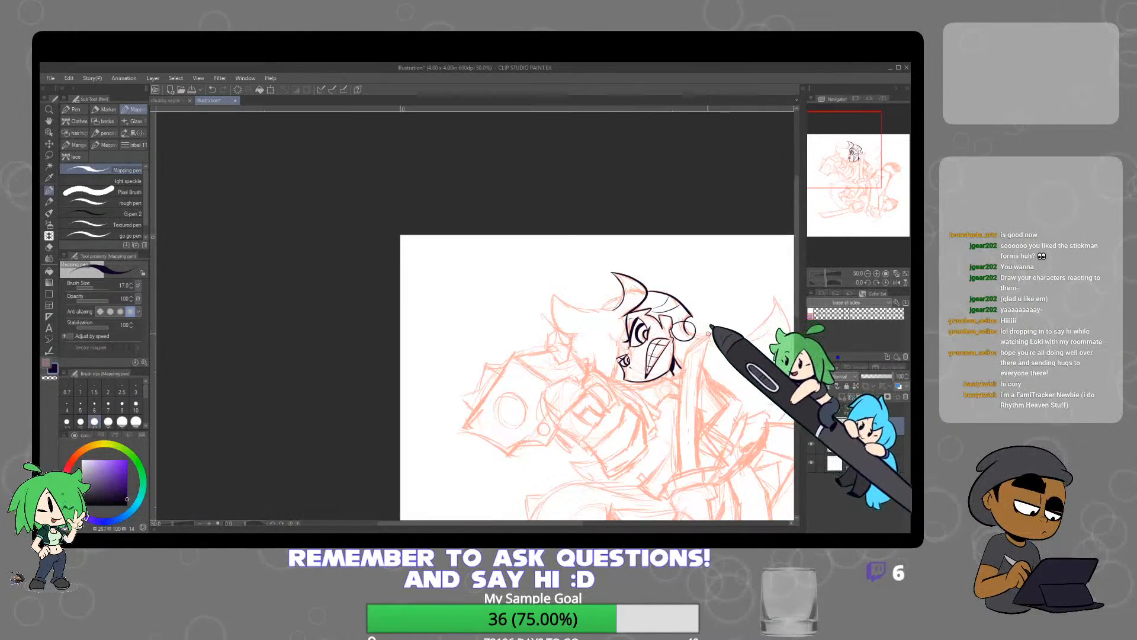
Reduce the hard eraser to size 6 and erase the hair line where it crosses the hoop earring's rim
{"action": "mouse_move", "coordinate": [705, 342]}
{"action": "left_mouse_down"}
{"action": "mouse_move", "coordinate": [659, 318]}
{"action": "mouse_move", "coordinate": [640, 298]}
{"action": "mouse_move", "coordinate": [577, 306]}
{"action": "mouse_move", "coordinate": [608, 354]}
{"action": "mouse_move", "coordinate": [649, 385]}
{"action": "mouse_move", "coordinate": [732, 376]}
{"action": "mouse_move", "coordinate": [746, 308]}
{"action": "mouse_move", "coordinate": [695, 265]}
{"action": "mouse_move", "coordinate": [602, 285]}
{"action": "left_mouse_up"}
{"action": "scroll", "coordinate": [622, 304], "scroll_direction": "up", "scroll_amount": 6}
{"action": "key", "text": "e"}
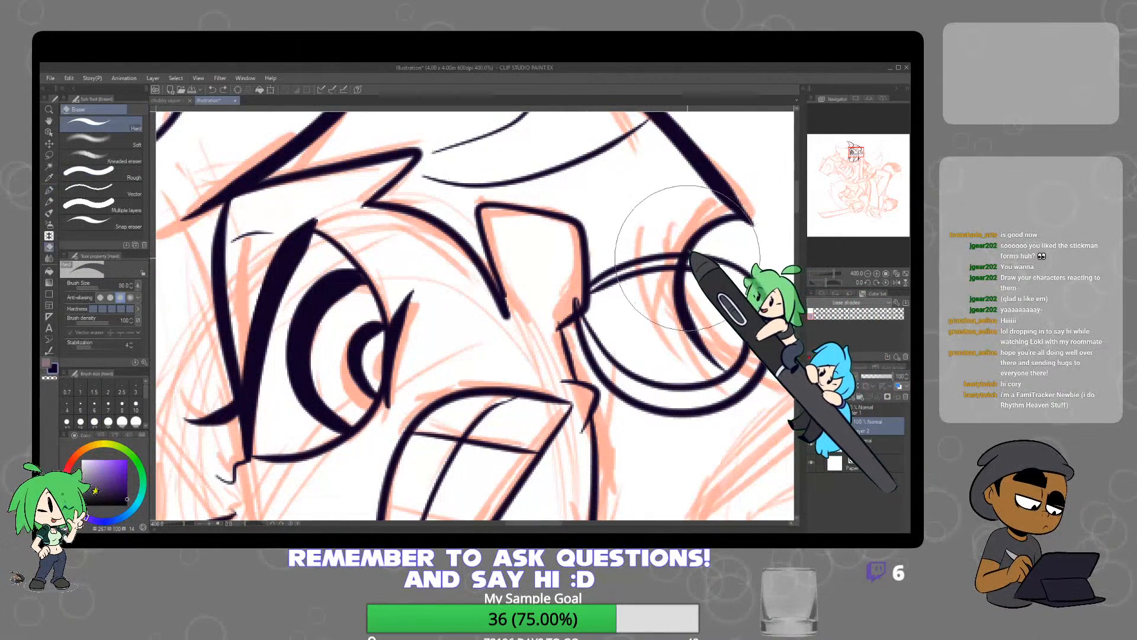
{"action": "key", "text": "bracketleft"}
{"action": "key", "text": "bracketleft"}
{"action": "key", "text": "bracketleft"}
{"action": "key", "text": "bracketleft"}
{"action": "key", "text": "bracketleft"}
{"action": "key", "text": "bracketleft"}
{"action": "key", "text": "bracketleft"}
{"action": "key", "text": "bracketleft"}
{"action": "key", "text": "bracketleft"}
{"action": "key", "text": "bracketleft"}
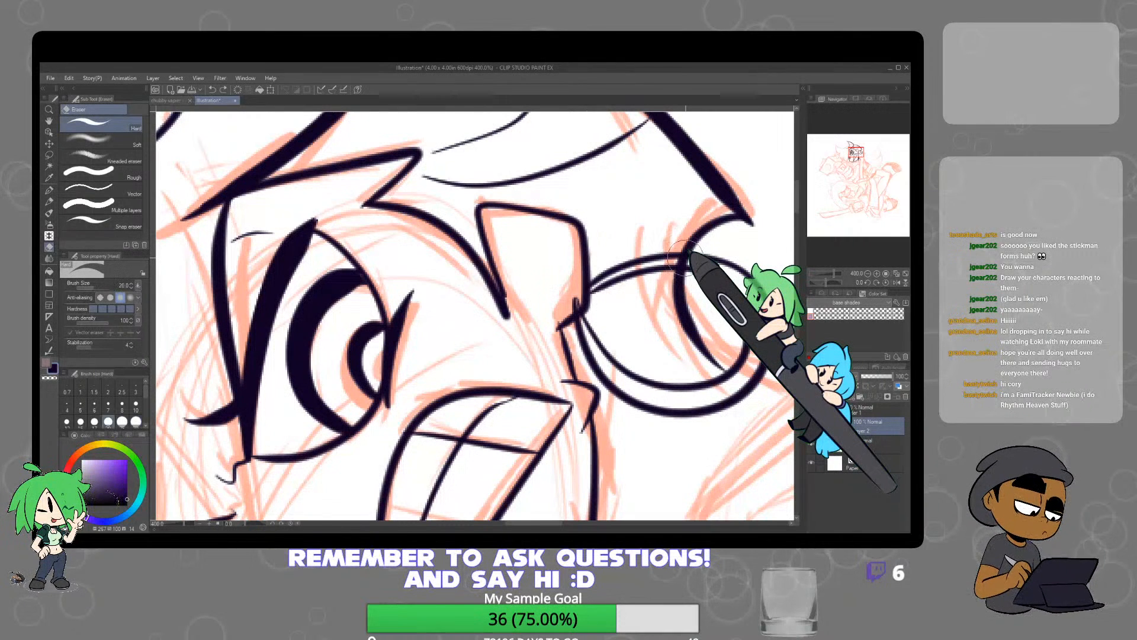
{"action": "key", "text": "bracketleft"}
{"action": "key", "text": "bracketleft"}
{"action": "key", "text": "bracketleft"}
{"action": "key", "text": "bracketleft"}
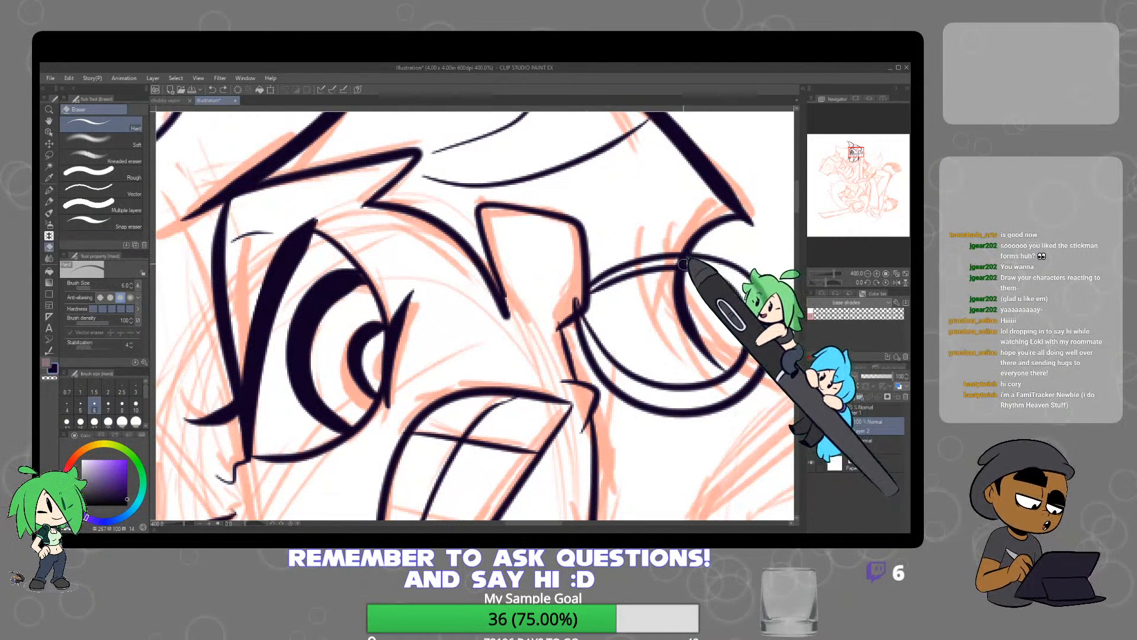
{"action": "left_click_drag", "start_coordinate": [673, 261], "coordinate": [671, 263]}
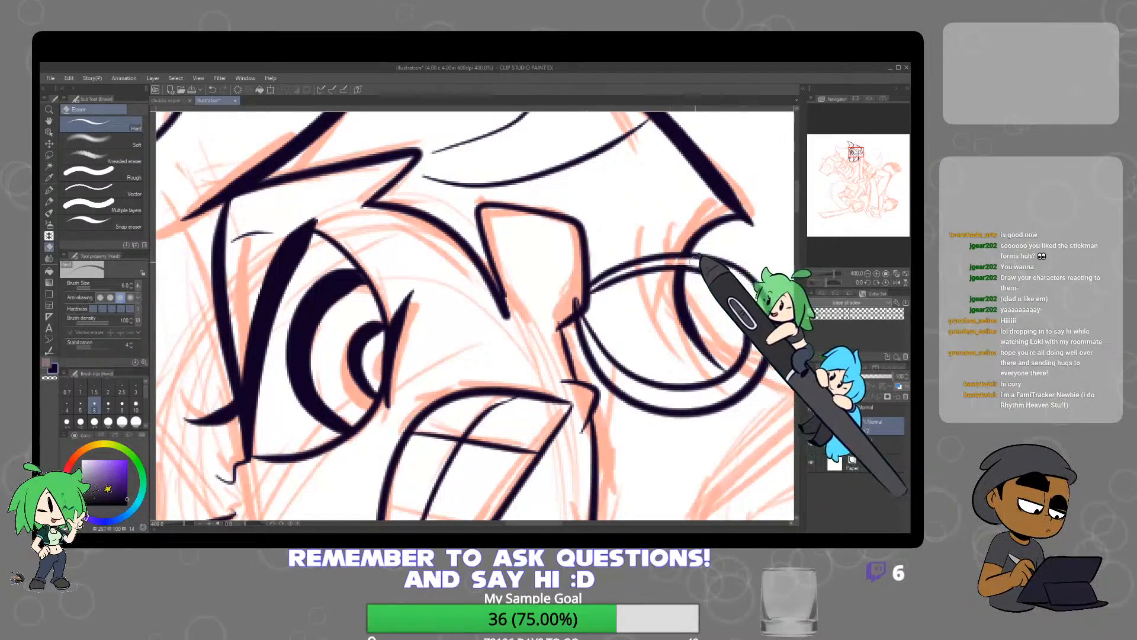
Ink the large pointed hair tuft in front of the head with the Mapping pen, undoing and redrawing its first curves
{"action": "scroll", "coordinate": [758, 246], "scroll_direction": "down", "scroll_amount": 6}
{"action": "scroll", "coordinate": [767, 295], "scroll_direction": "up", "scroll_amount": 1}
{"action": "mouse_move", "coordinate": [770, 288]}
{"action": "left_mouse_down"}
{"action": "mouse_move", "coordinate": [628, 304]}
{"action": "mouse_move", "coordinate": [637, 319]}
{"action": "left_mouse_up"}
{"action": "key", "text": "p"}
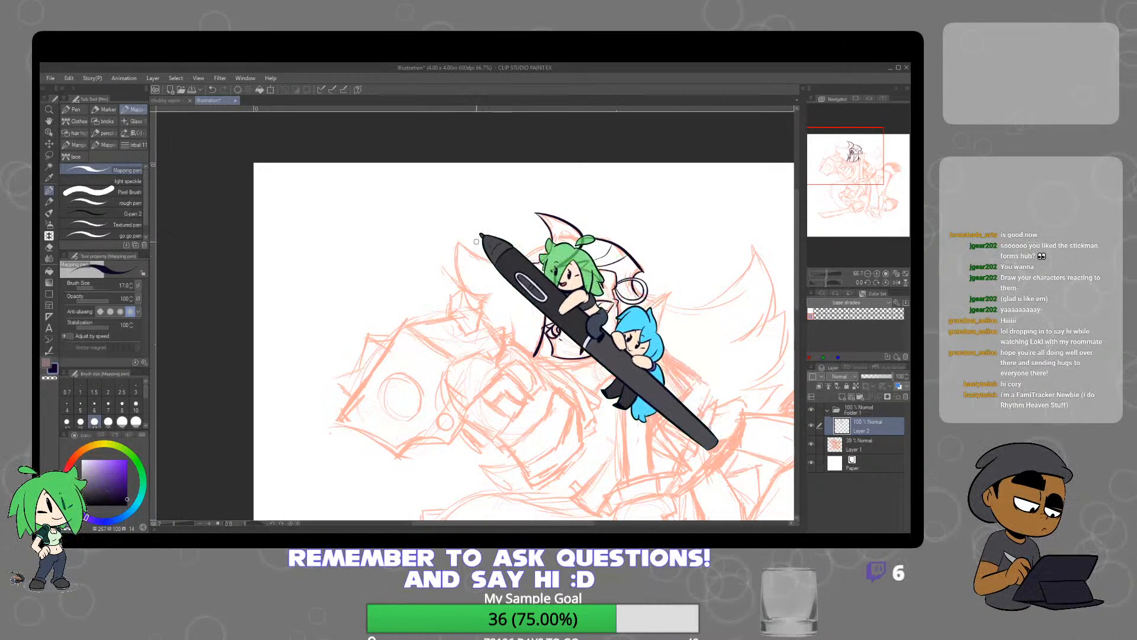
{"action": "mouse_move", "coordinate": [462, 253]}
{"action": "left_mouse_down"}
{"action": "mouse_move", "coordinate": [472, 290]}
{"action": "mouse_move", "coordinate": [489, 298]}
{"action": "left_mouse_up"}
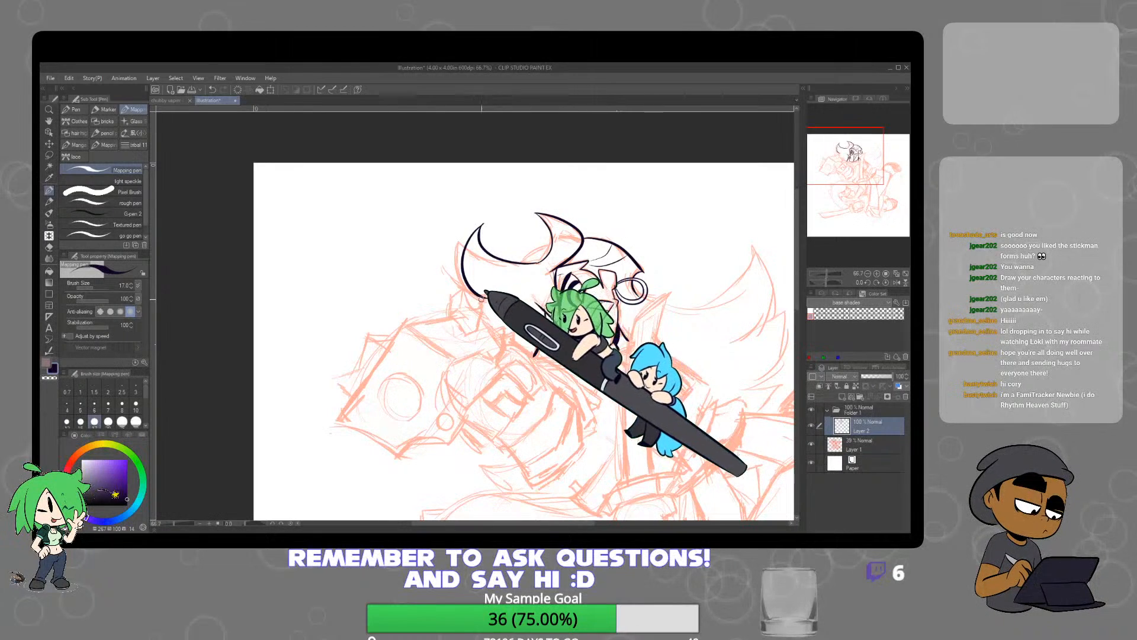
{"action": "key", "text": "ctrl+z"}
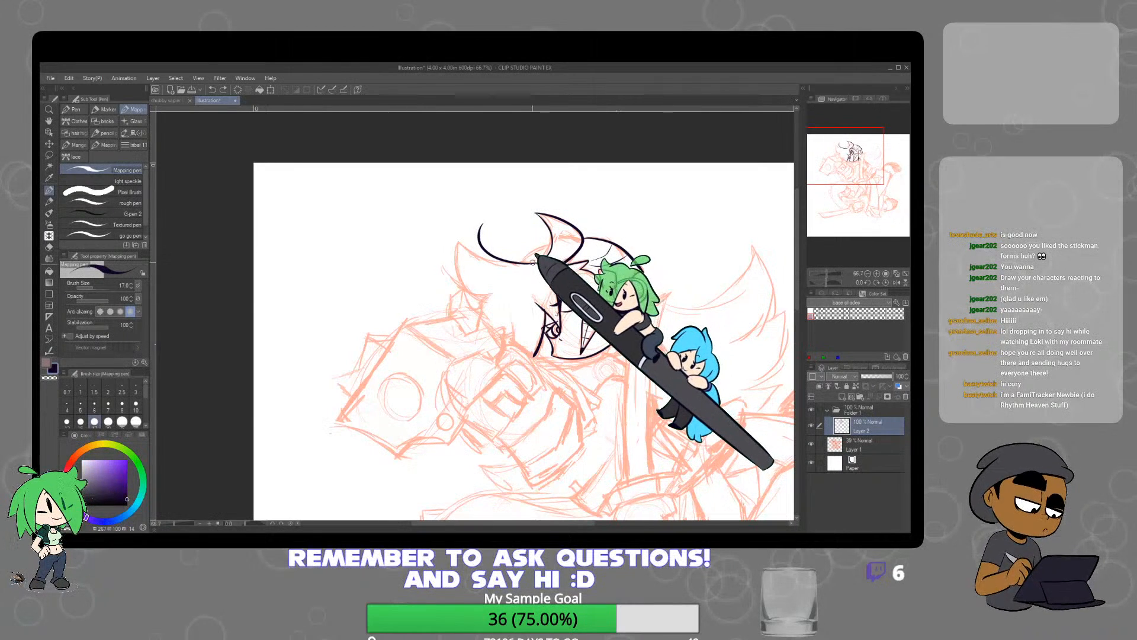
{"action": "key", "text": "ctrl+z"}
{"action": "mouse_move", "coordinate": [535, 262]}
{"action": "left_mouse_down"}
{"action": "mouse_move", "coordinate": [454, 240]}
{"action": "mouse_move", "coordinate": [489, 300]}
{"action": "left_mouse_up"}
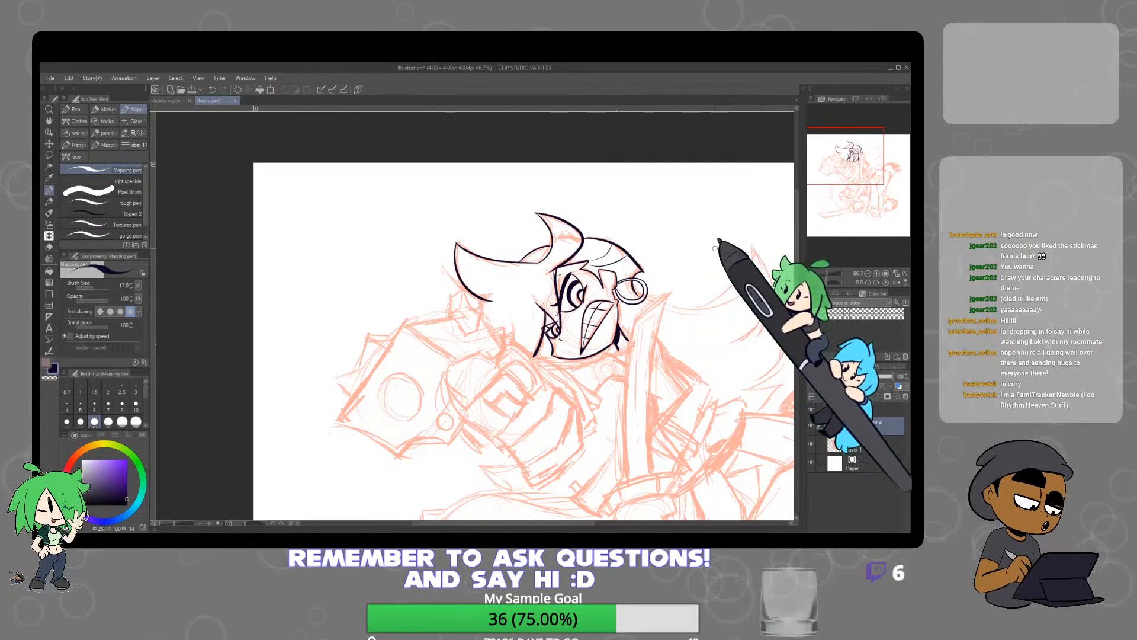
Ink the strands beside the far eye and the large pointed hair locks sweeping out behind the head
{"action": "left_click_drag", "start_coordinate": [700, 328], "coordinate": [606, 287]}
{"action": "scroll", "coordinate": [610, 275], "scroll_direction": "up", "scroll_amount": 4}
{"action": "scroll", "coordinate": [744, 275], "scroll_direction": "down", "scroll_amount": 2}
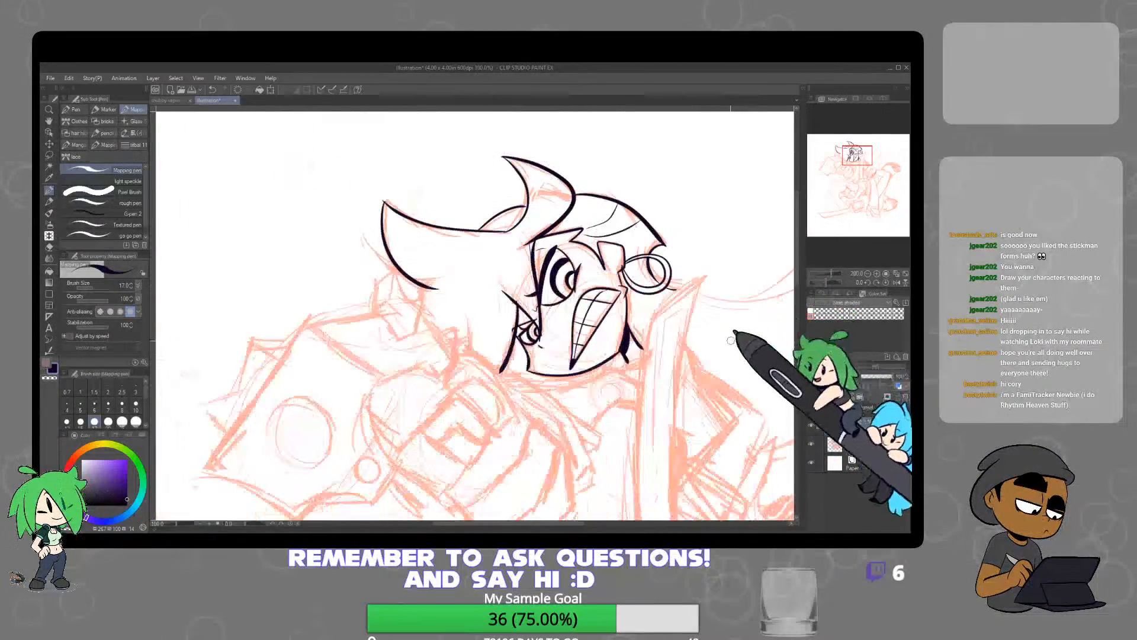
{"action": "left_click_drag", "start_coordinate": [732, 341], "coordinate": [584, 369]}
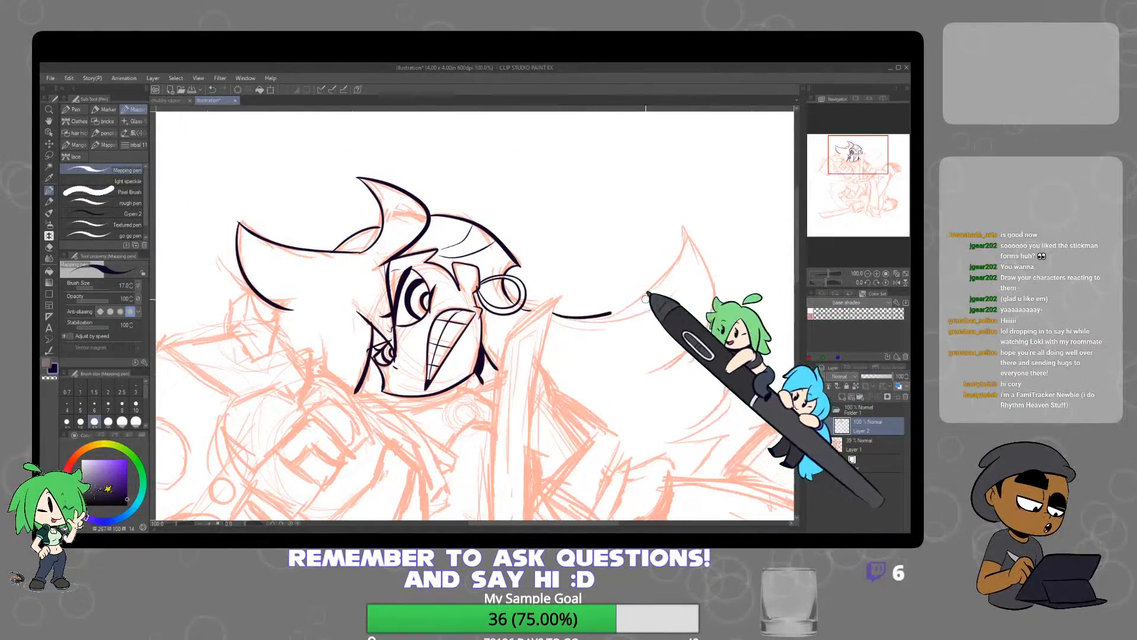
{"action": "mouse_move", "coordinate": [645, 300]}
{"action": "left_mouse_down"}
{"action": "mouse_move", "coordinate": [680, 218]}
{"action": "mouse_move", "coordinate": [714, 296]}
{"action": "mouse_move", "coordinate": [649, 389]}
{"action": "left_mouse_up"}
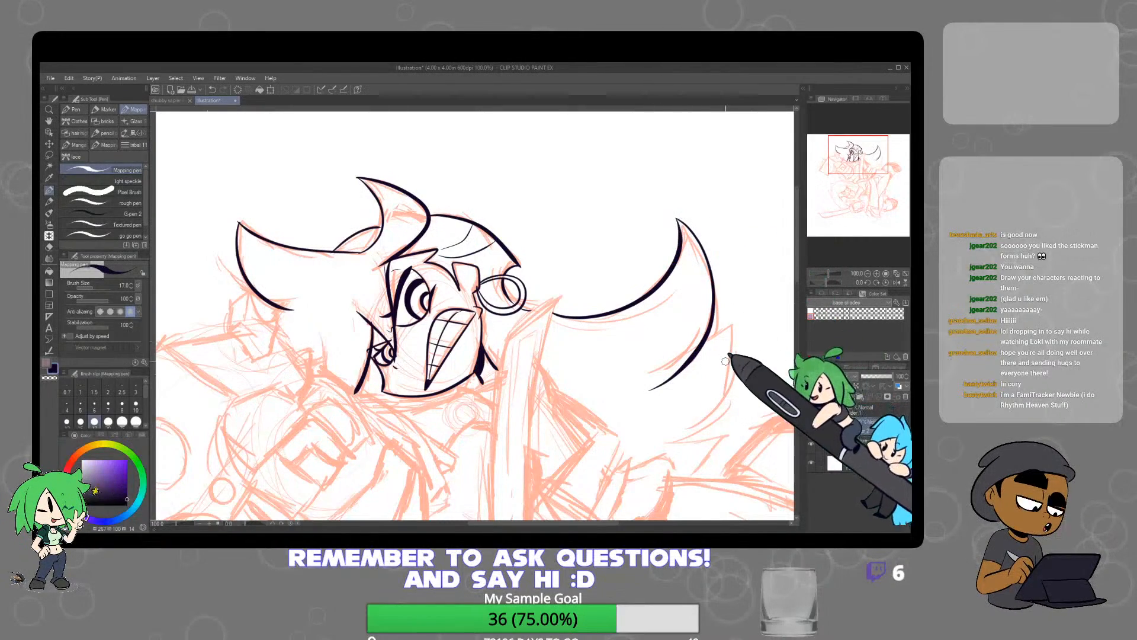
{"action": "mouse_move", "coordinate": [726, 360]}
{"action": "left_mouse_down"}
{"action": "mouse_move", "coordinate": [662, 240]}
{"action": "mouse_move", "coordinate": [680, 225]}
{"action": "mouse_move", "coordinate": [684, 288]}
{"action": "mouse_move", "coordinate": [651, 336]}
{"action": "mouse_move", "coordinate": [603, 336]}
{"action": "mouse_move", "coordinate": [661, 358]}
{"action": "left_mouse_up"}
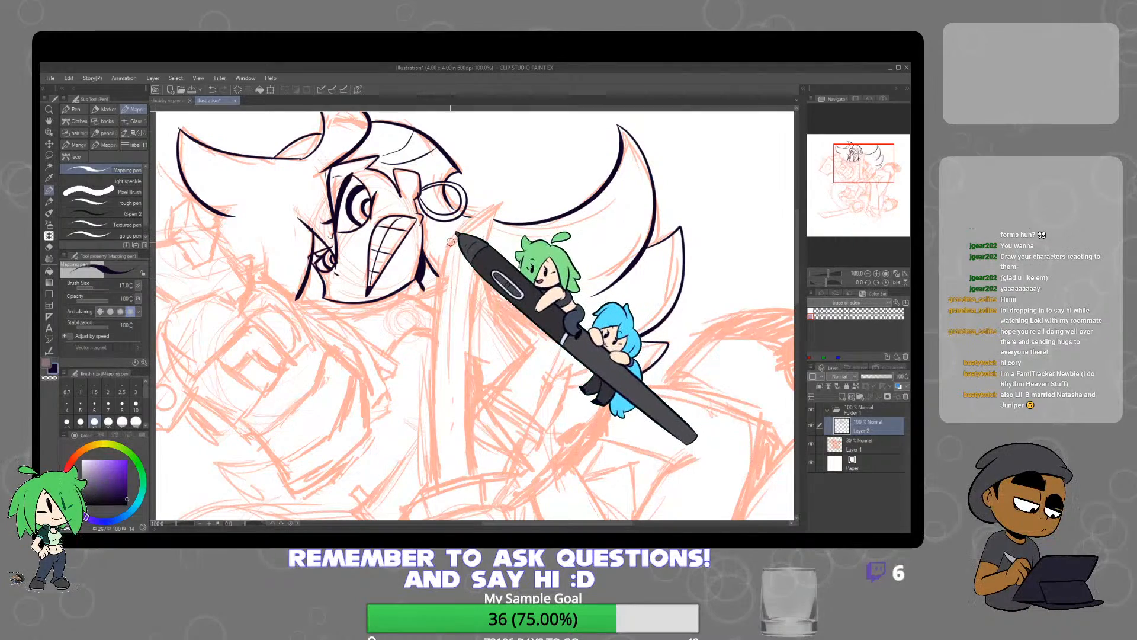
Ink the sword blade's two long edges, curved tip and inner groove line, redoing one edge and erasing overlapping lines
{"action": "mouse_move", "coordinate": [435, 296]}
{"action": "left_mouse_down"}
{"action": "mouse_move", "coordinate": [439, 470]}
{"action": "mouse_move", "coordinate": [424, 352]}
{"action": "mouse_move", "coordinate": [434, 278]}
{"action": "mouse_move", "coordinate": [453, 235]}
{"action": "mouse_move", "coordinate": [489, 206]}
{"action": "mouse_move", "coordinate": [468, 315]}
{"action": "mouse_move", "coordinate": [475, 473]}
{"action": "left_mouse_up"}
{"action": "key", "text": "ctrl+z"}
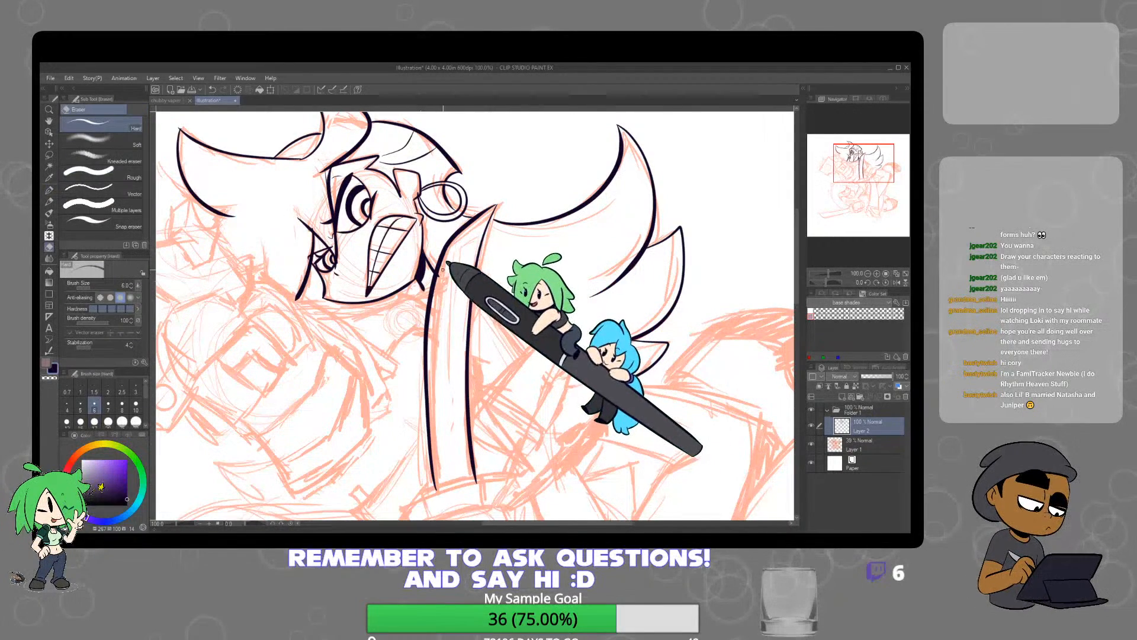
{"action": "key", "text": "e"}
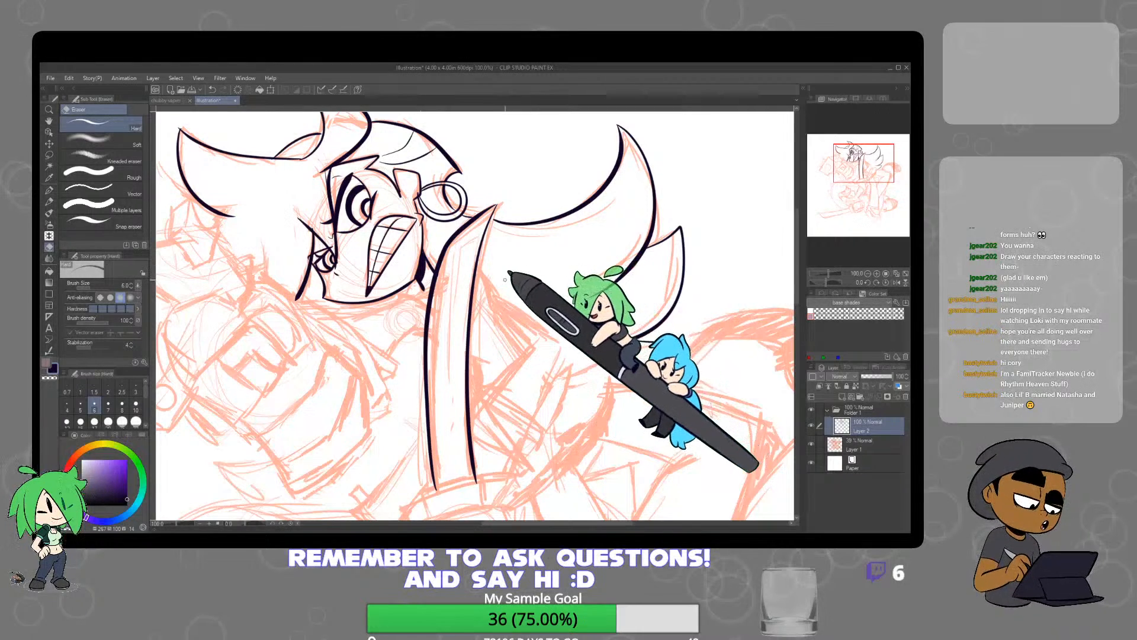
{"action": "key", "text": "p"}
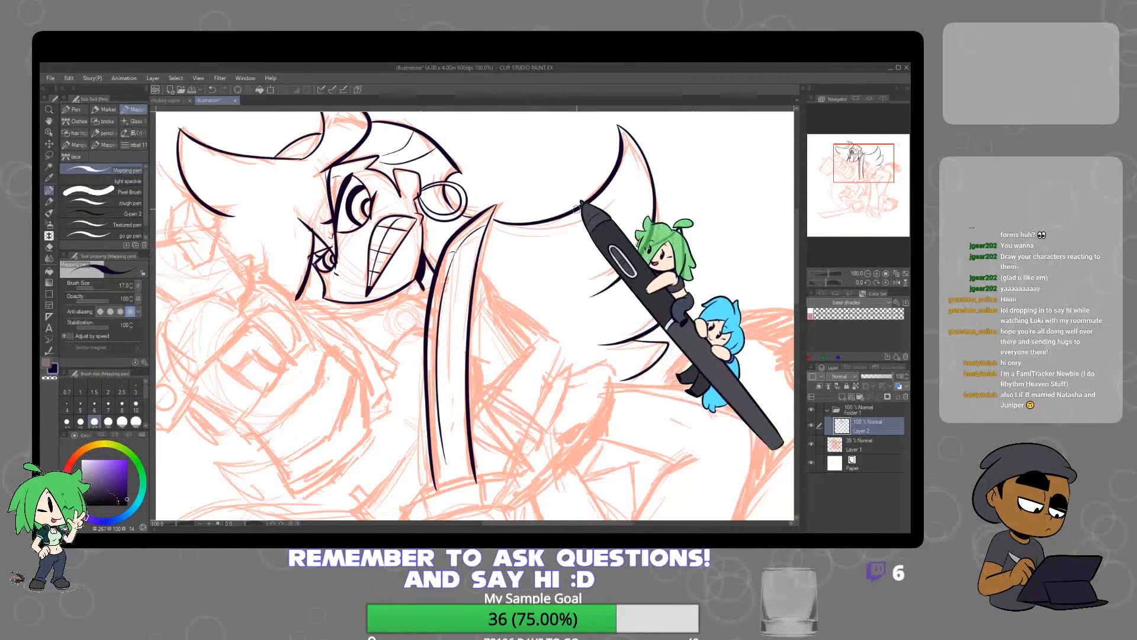
{"action": "scroll", "coordinate": [577, 207], "scroll_direction": "down", "scroll_amount": 3}
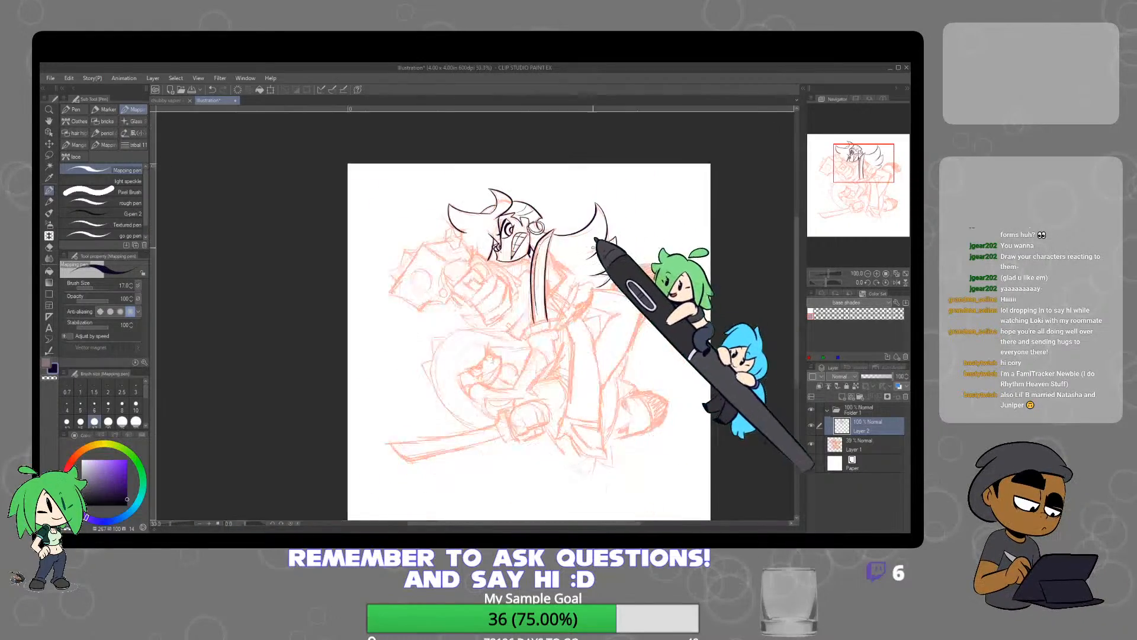
Ink the sword's crossguard as a slanted bar with flared ends, erasing the line overshooting its corner
{"action": "scroll", "coordinate": [593, 243], "scroll_direction": "up", "scroll_amount": 5}
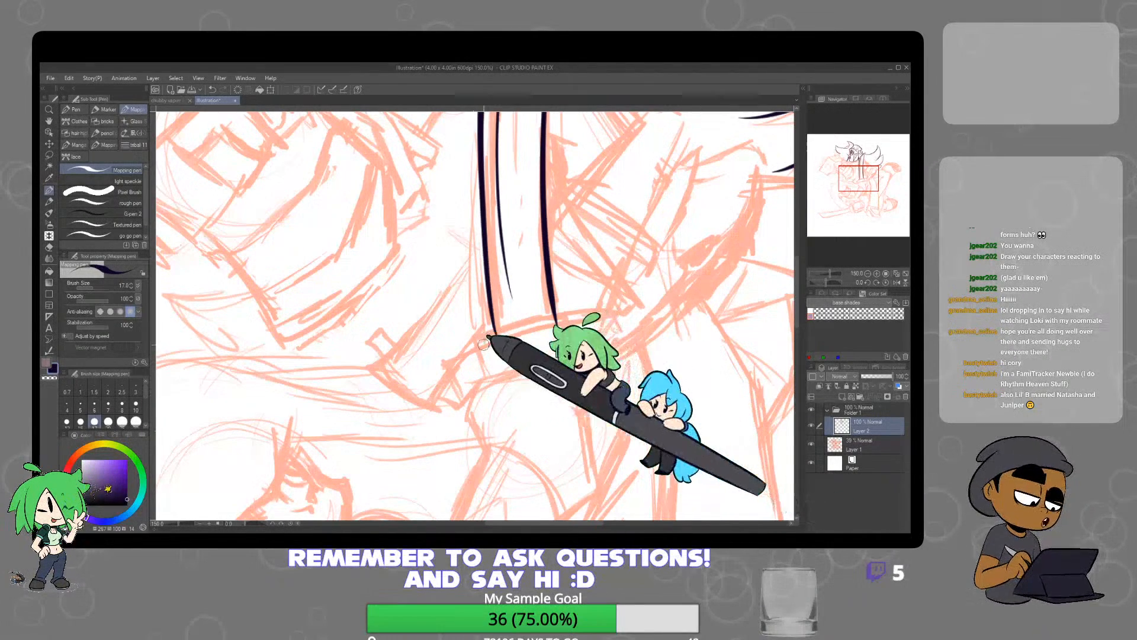
{"action": "mouse_move", "coordinate": [477, 348]}
{"action": "left_mouse_down"}
{"action": "mouse_move", "coordinate": [439, 362]}
{"action": "mouse_move", "coordinate": [467, 402]}
{"action": "mouse_move", "coordinate": [487, 385]}
{"action": "mouse_move", "coordinate": [474, 345]}
{"action": "mouse_move", "coordinate": [566, 320]}
{"action": "left_mouse_up"}
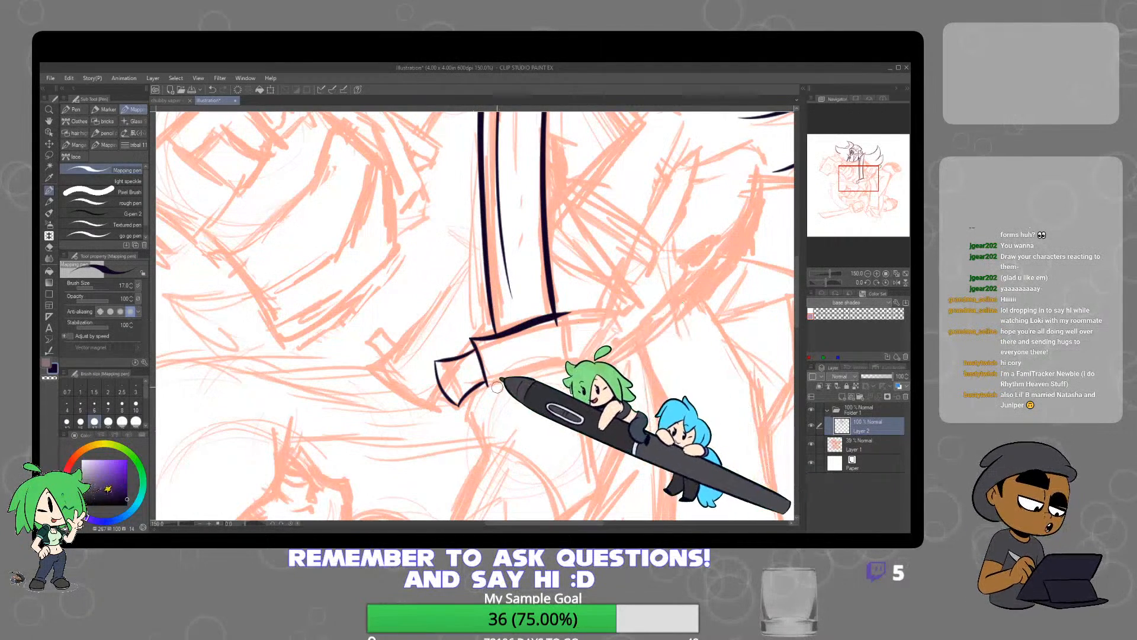
{"action": "mouse_move", "coordinate": [487, 386]}
{"action": "left_mouse_down"}
{"action": "mouse_move", "coordinate": [570, 362]}
{"action": "mouse_move", "coordinate": [556, 320]}
{"action": "left_mouse_up"}
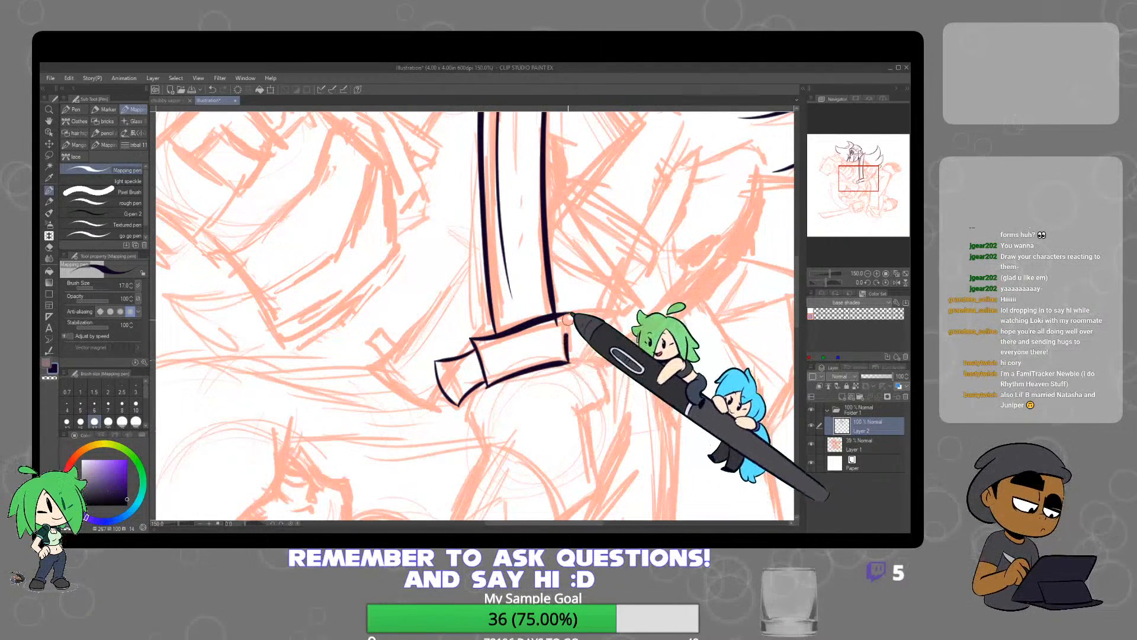
{"action": "key", "text": "e"}
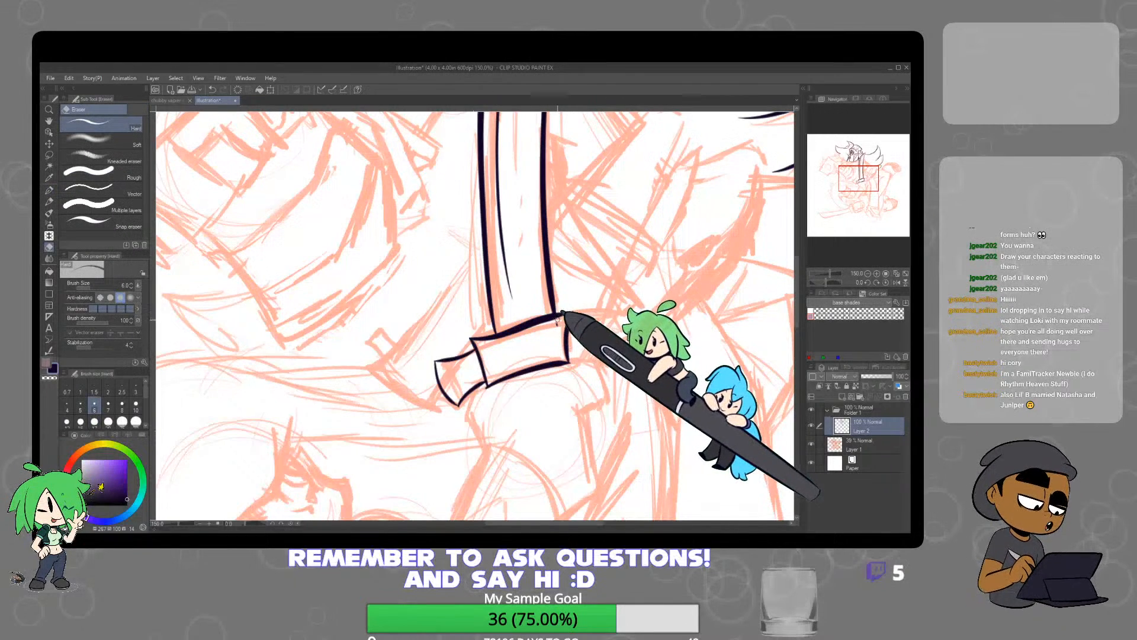
{"action": "key", "text": "p"}
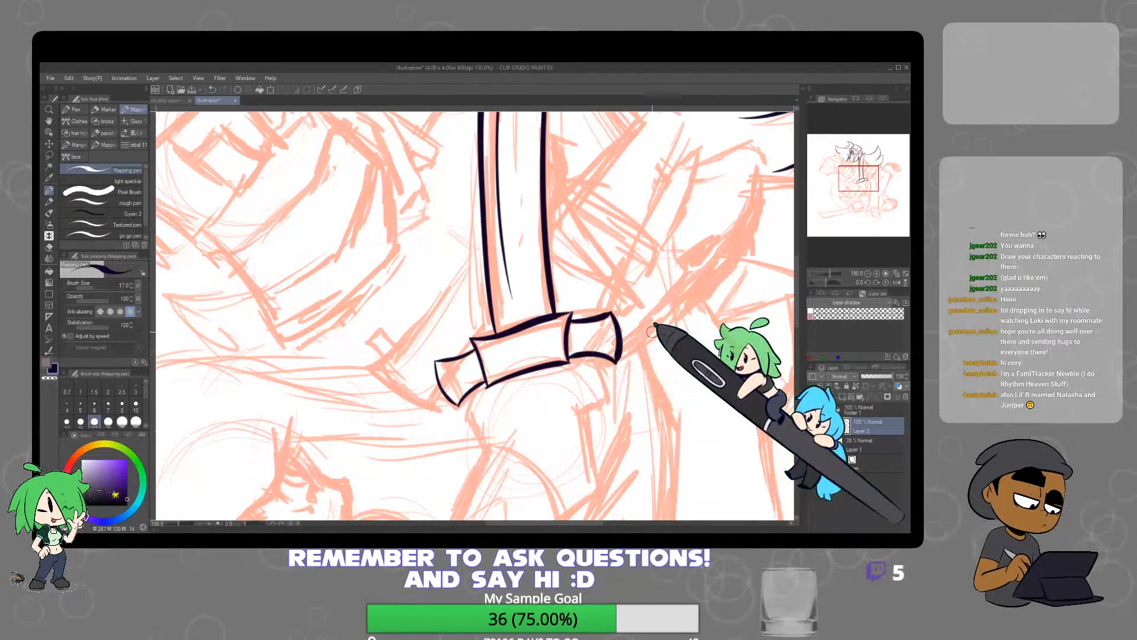
Ink the outline of the hand gripping the sword directly below the crossguard, covering both sides of the fist
{"action": "scroll", "coordinate": [653, 333], "scroll_direction": "down", "scroll_amount": 3}
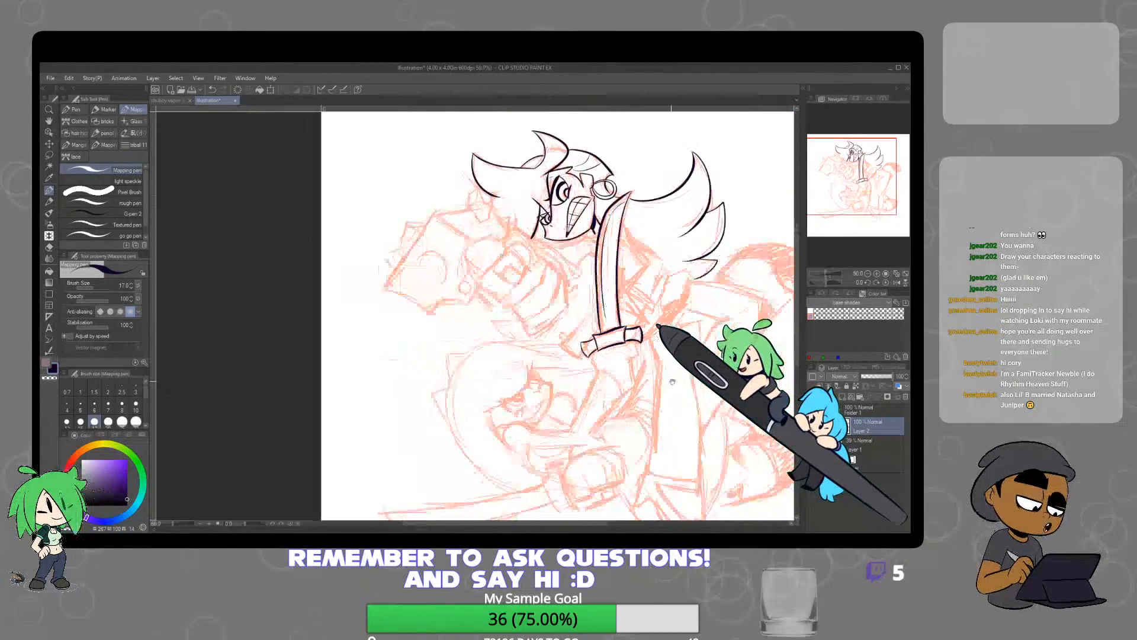
{"action": "mouse_move", "coordinate": [645, 337]}
{"action": "left_mouse_down"}
{"action": "mouse_move", "coordinate": [605, 298]}
{"action": "mouse_move", "coordinate": [605, 355]}
{"action": "mouse_move", "coordinate": [609, 328]}
{"action": "left_mouse_up"}
{"action": "scroll", "coordinate": [600, 301], "scroll_direction": "up", "scroll_amount": 4}
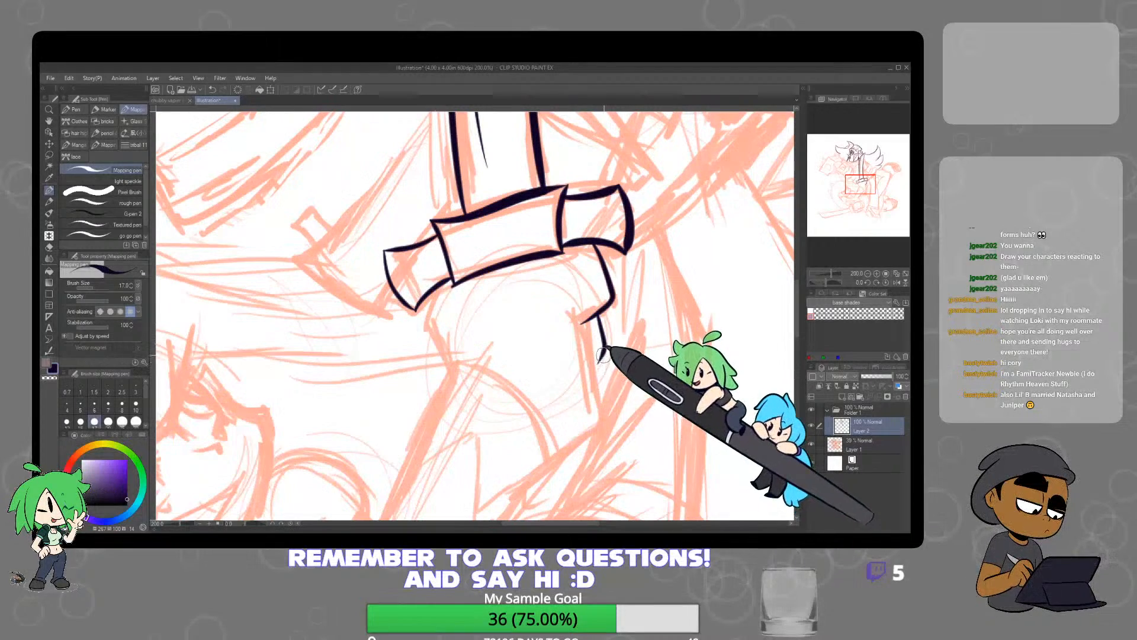
{"action": "left_click_drag", "start_coordinate": [611, 410], "coordinate": [551, 456]}
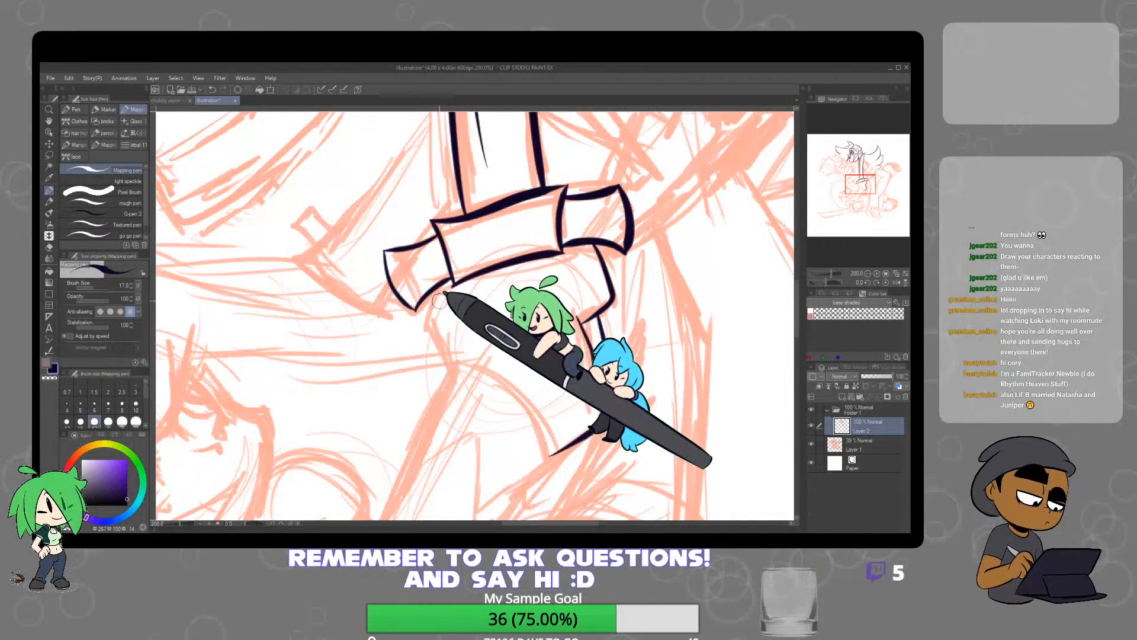
{"action": "mouse_move", "coordinate": [448, 283]}
{"action": "left_mouse_down"}
{"action": "mouse_move", "coordinate": [424, 324]}
{"action": "mouse_move", "coordinate": [447, 382]}
{"action": "left_mouse_up"}
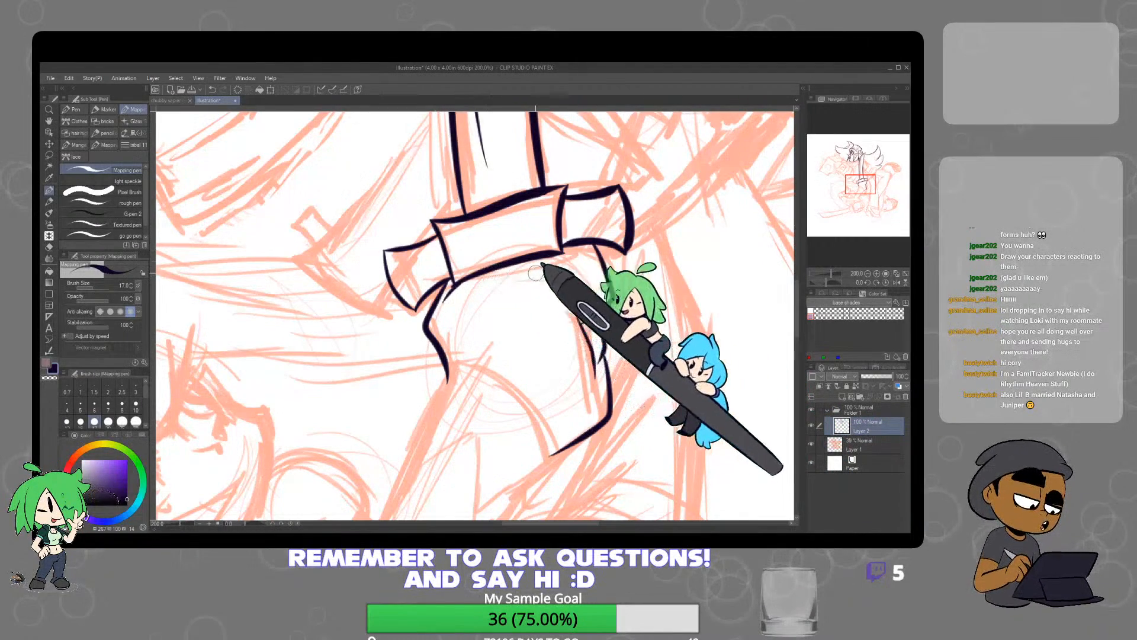
{"action": "scroll", "coordinate": [635, 332], "scroll_direction": "down", "scroll_amount": 2}
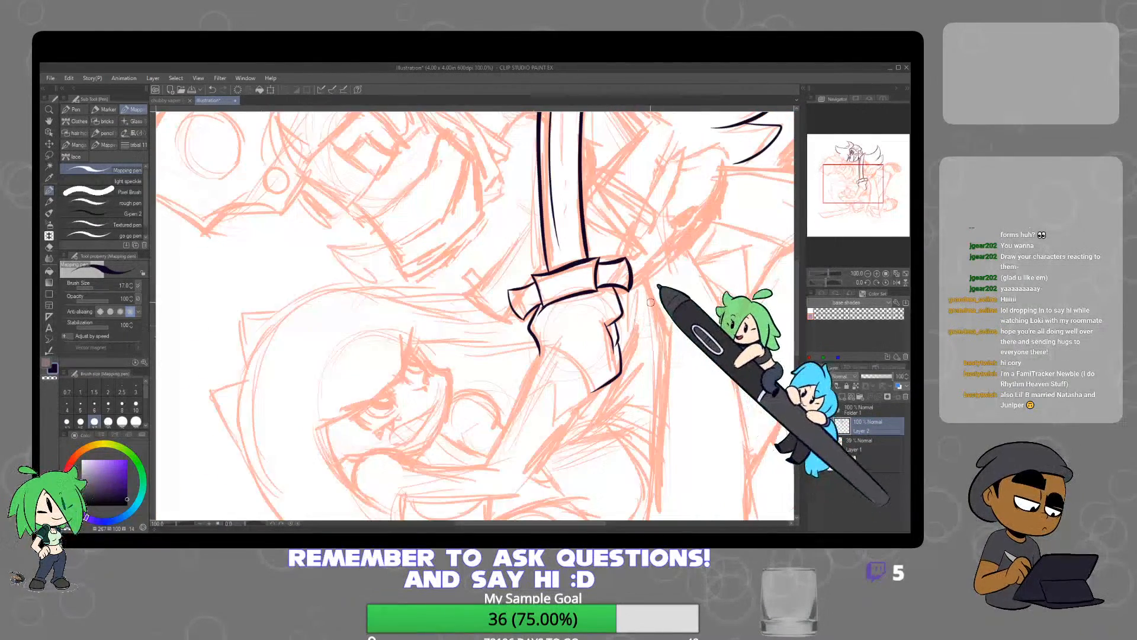
Ink the curved wrist line across the base of the gripping hand, the handle end beside it and both forearm edges
{"action": "left_click_drag", "start_coordinate": [636, 363], "coordinate": [628, 316]}
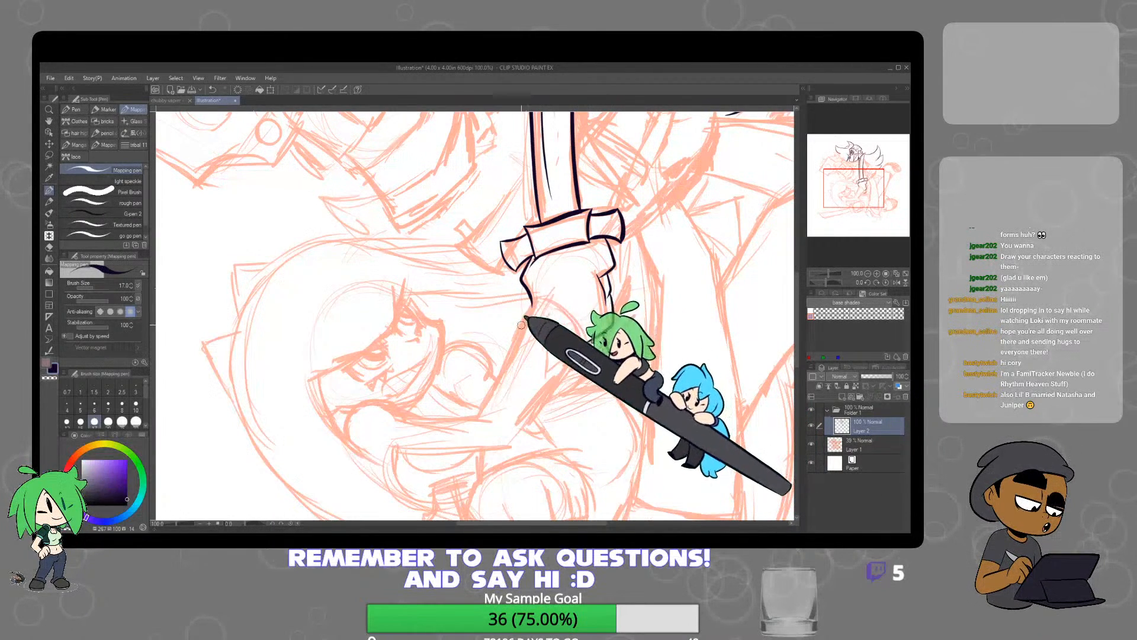
{"action": "mouse_move", "coordinate": [533, 300]}
{"action": "left_mouse_down"}
{"action": "mouse_move", "coordinate": [480, 415]}
{"action": "mouse_move", "coordinate": [532, 413]}
{"action": "mouse_move", "coordinate": [585, 339]}
{"action": "left_mouse_up"}
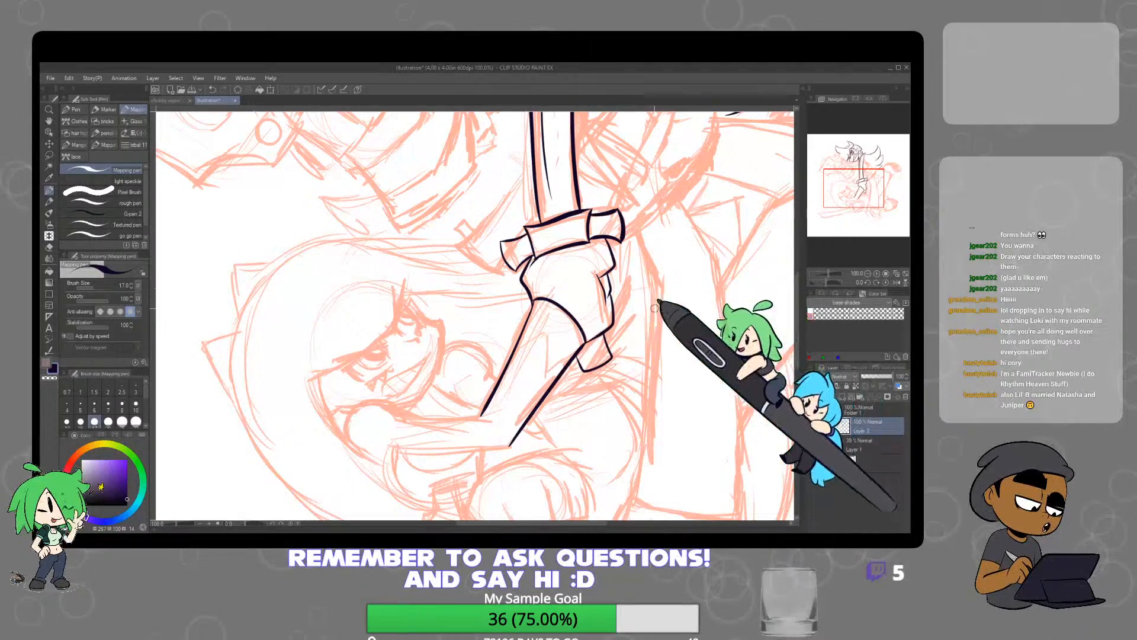
{"action": "scroll", "coordinate": [600, 300], "scroll_direction": "up", "scroll_amount": 2}
{"action": "scroll", "coordinate": [600, 300], "scroll_direction": "down", "scroll_amount": 5}
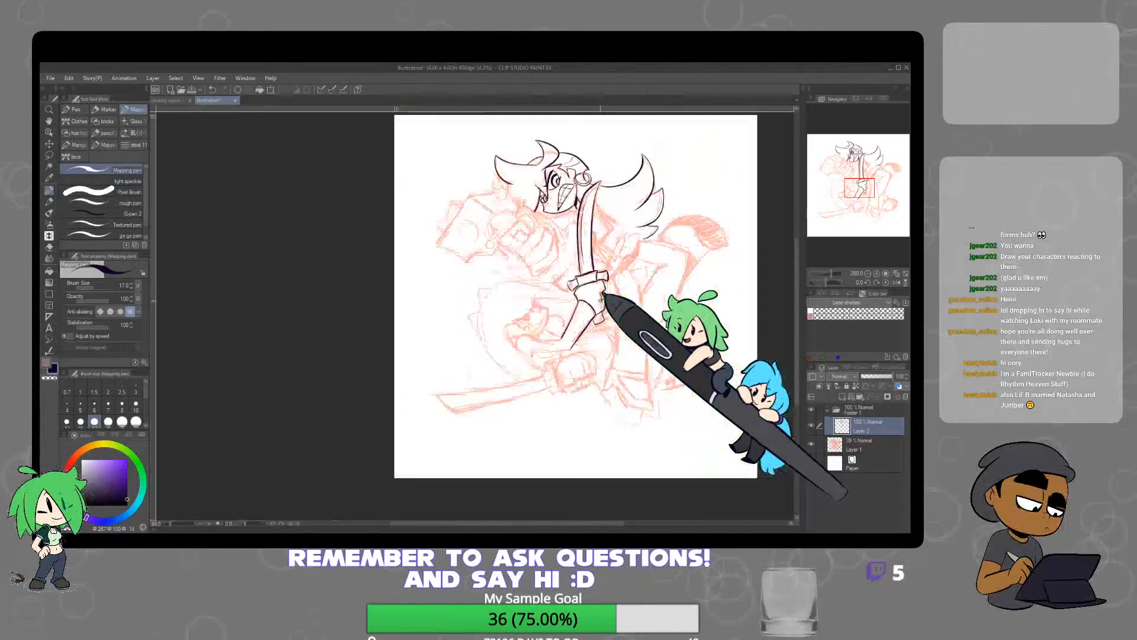
{"action": "left_click_drag", "start_coordinate": [631, 278], "coordinate": [625, 306]}
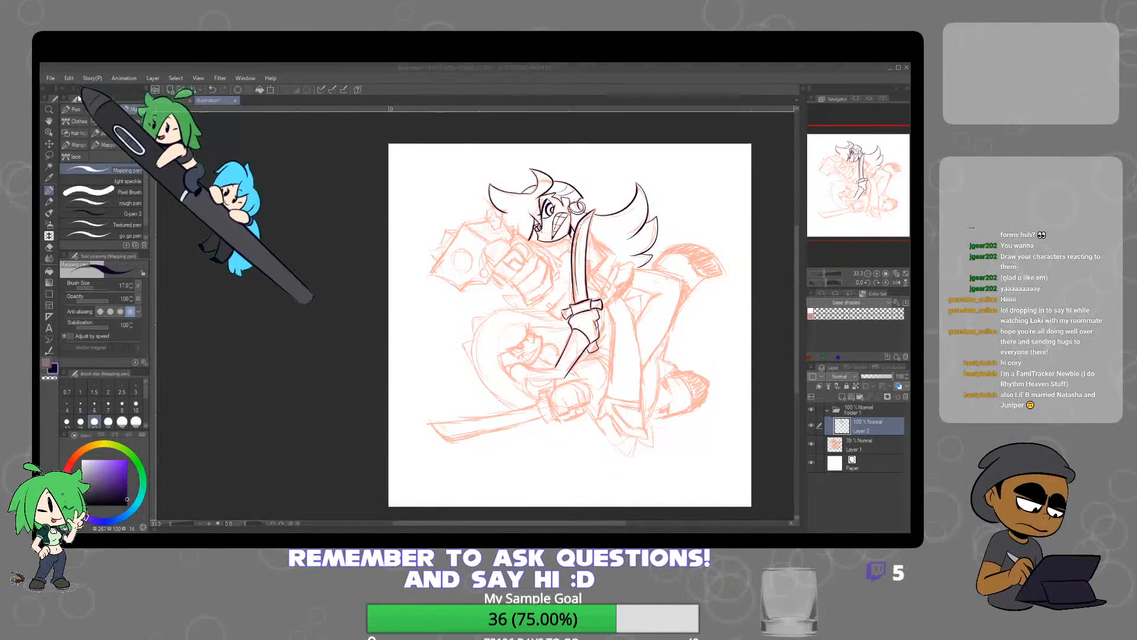
Scale up the full-body picture of the two characters to about twice its size on a separate reference canvas
{"action": "left_click", "coordinate": [668, 145]}
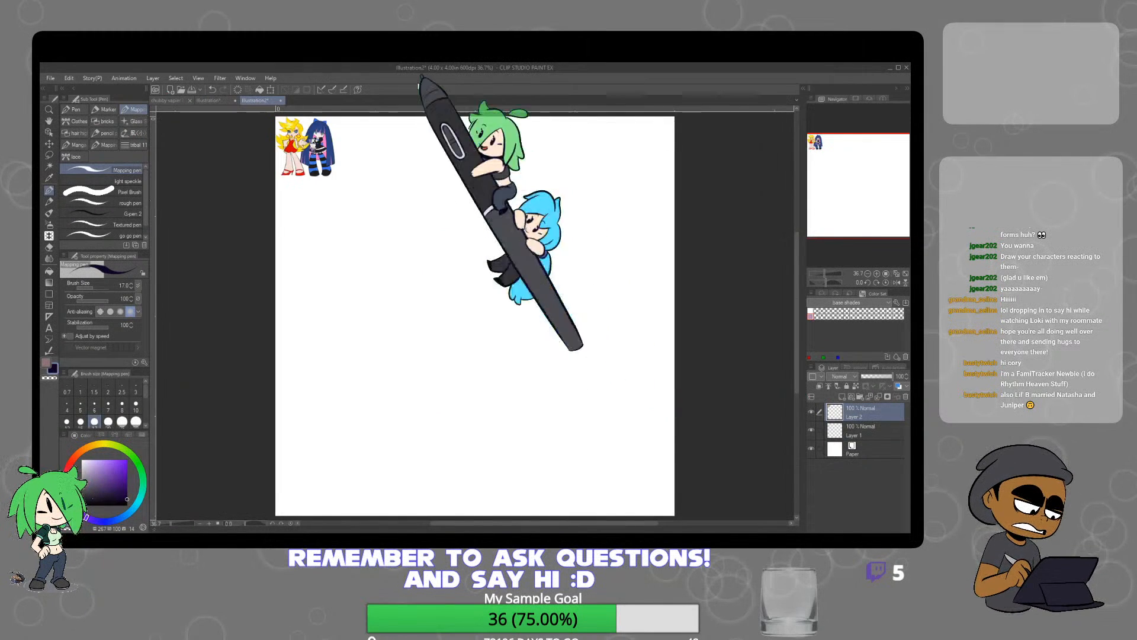
{"action": "left_click", "coordinate": [271, 89]}
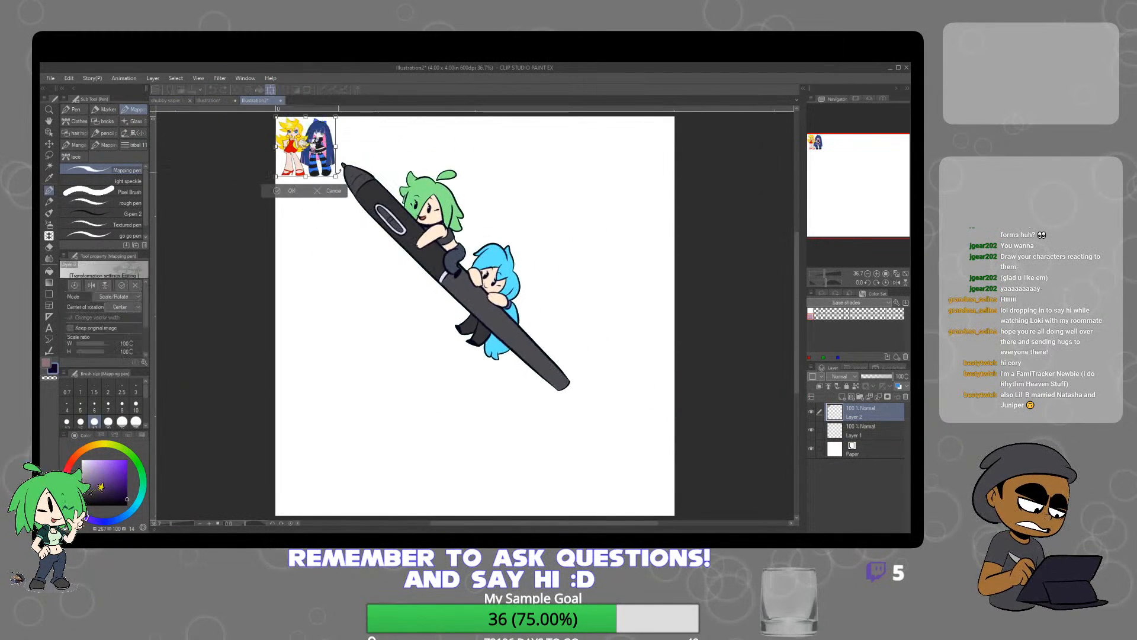
{"action": "left_click_drag", "start_coordinate": [336, 176], "coordinate": [401, 241]}
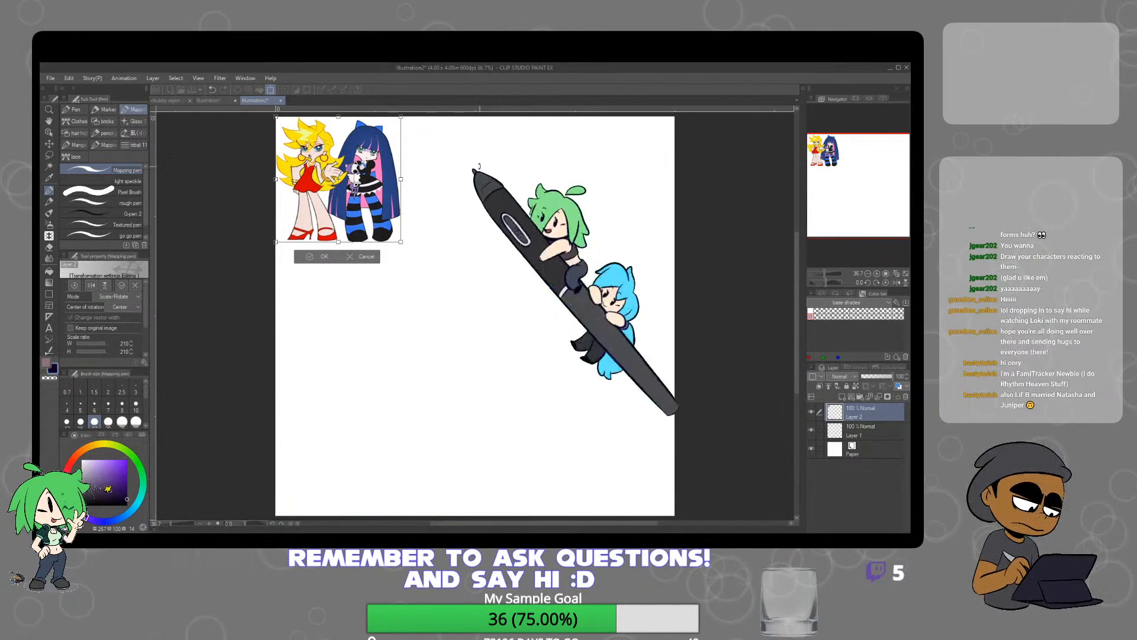
{"action": "left_click", "coordinate": [311, 258]}
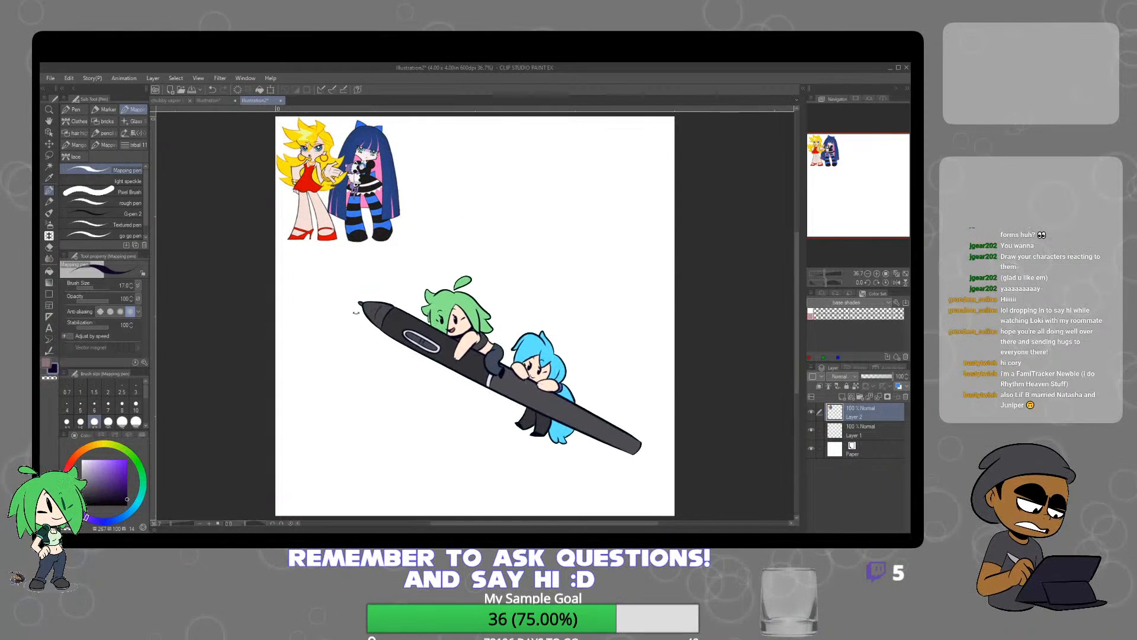
Paste two more reference pictures, placing the purple-background one beside the full-body picture and the captioned one along the canvas's bottom edge
{"action": "key", "text": "ctrl+v"}
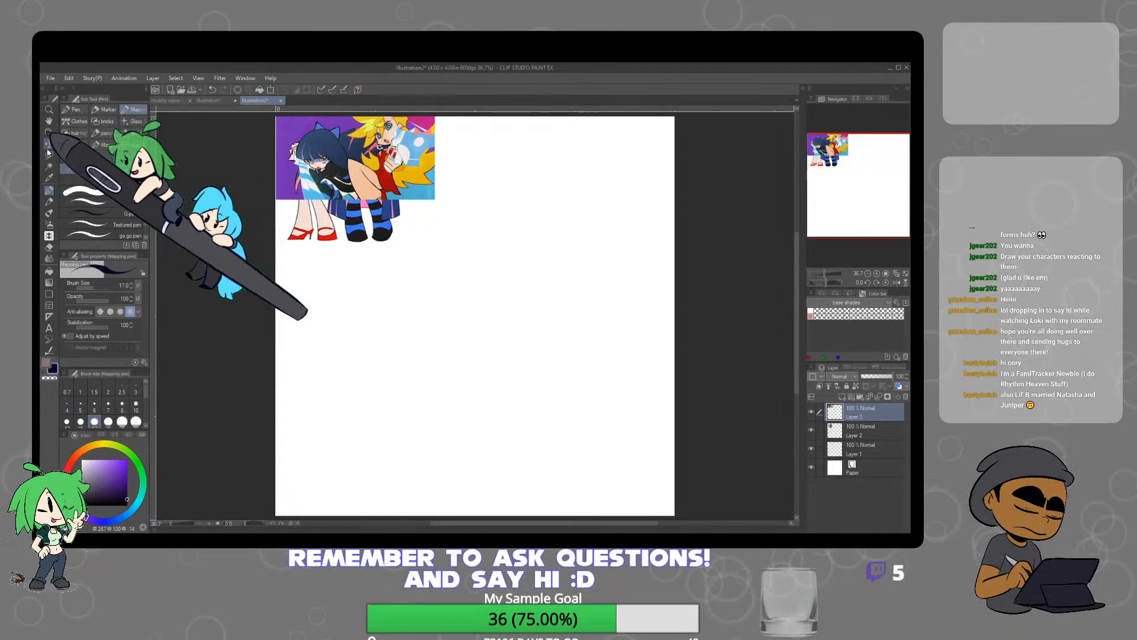
{"action": "key", "text": "k"}
{"action": "left_click_drag", "start_coordinate": [286, 321], "coordinate": [416, 321]}
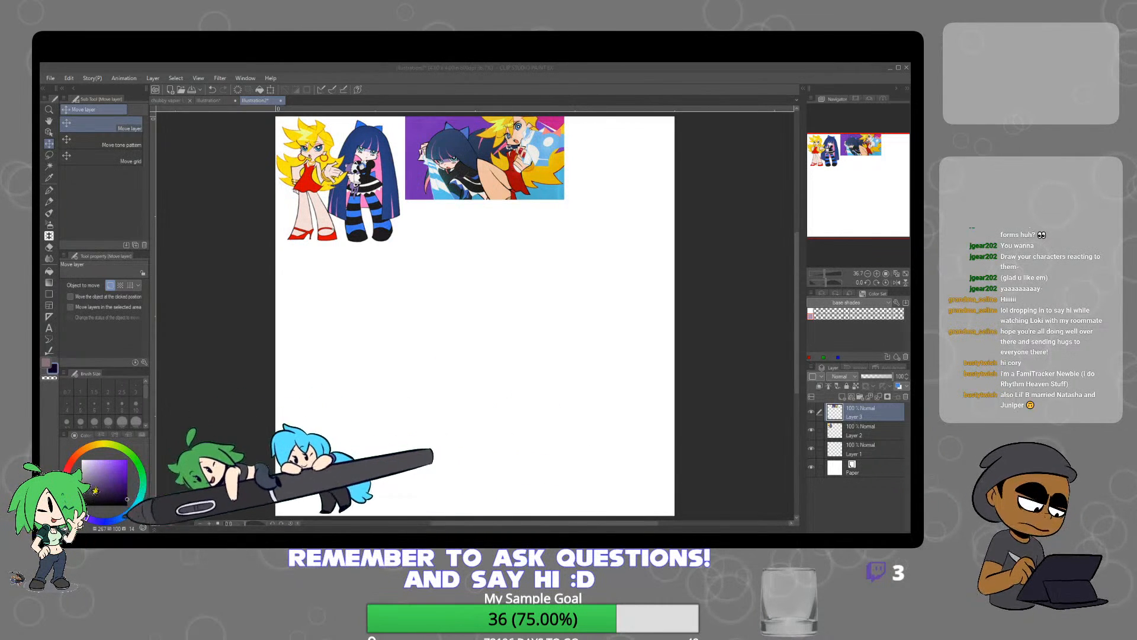
{"action": "left_click", "coordinate": [232, 499]}
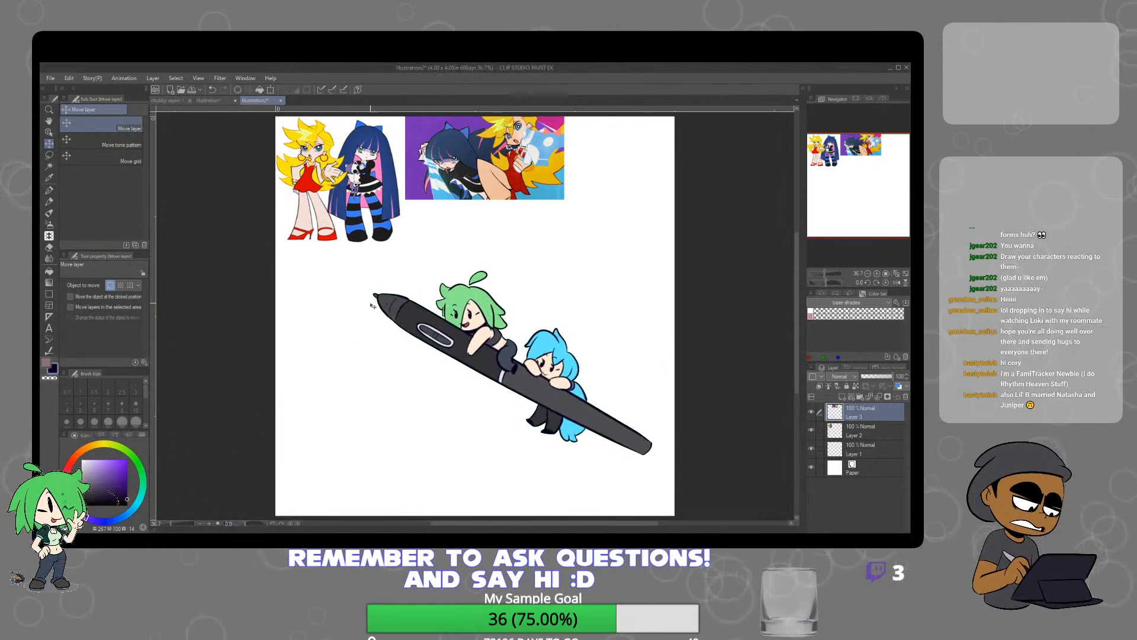
{"action": "key", "text": "ctrl+v"}
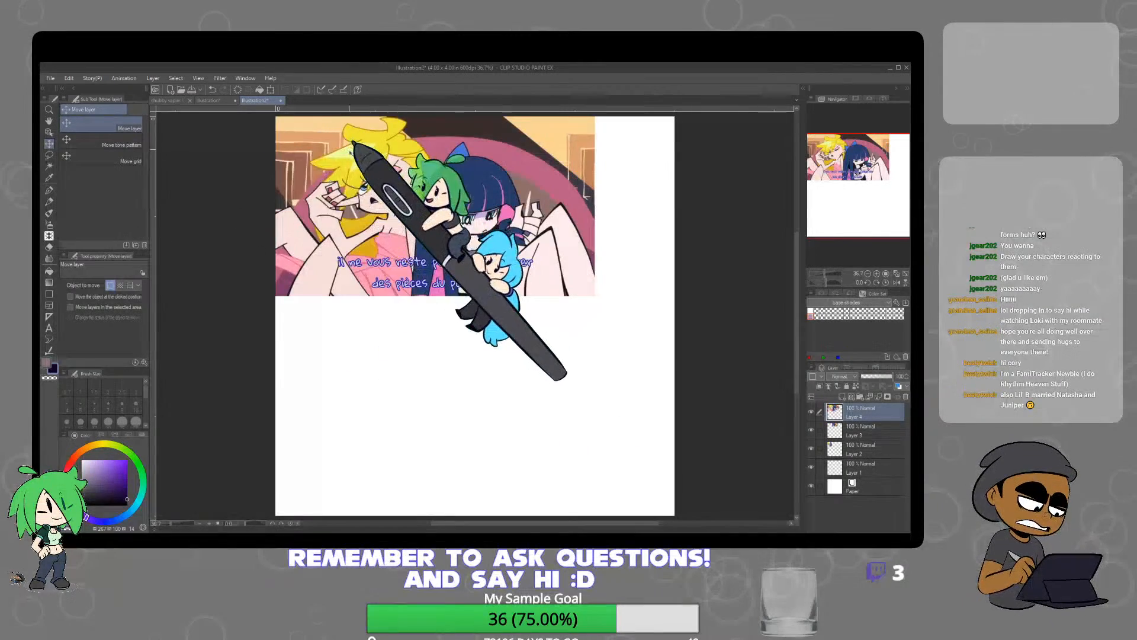
{"action": "left_click_drag", "start_coordinate": [351, 152], "coordinate": [354, 373]}
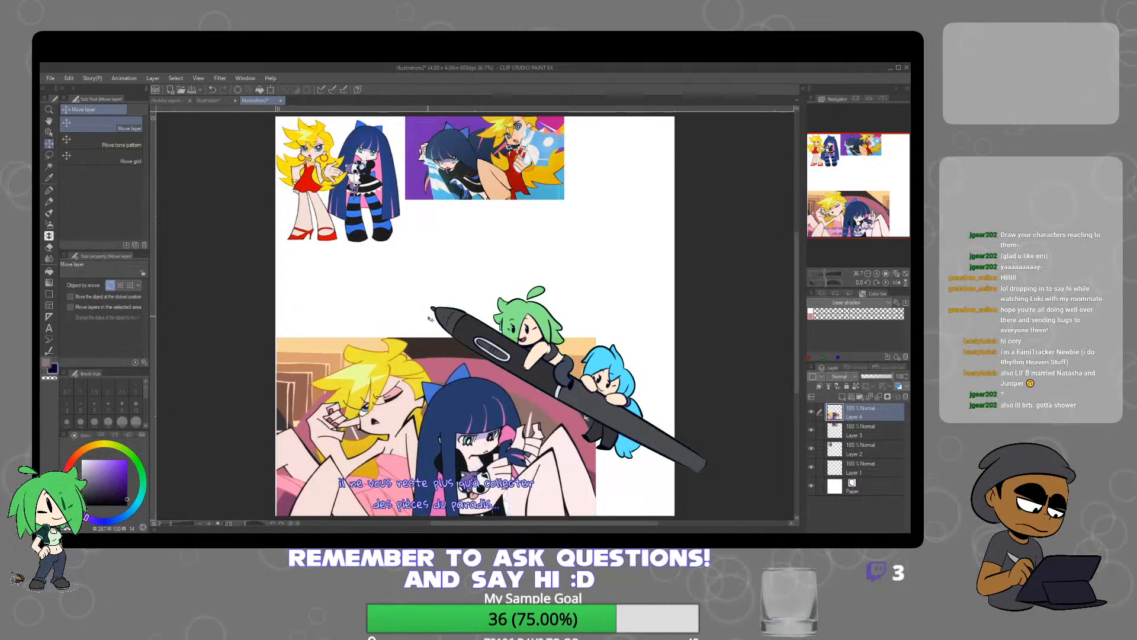
Paste the green-background and café reference pictures, placing them in the free space between the upper pictures and the captioned one
{"action": "key", "text": "ctrl+v"}
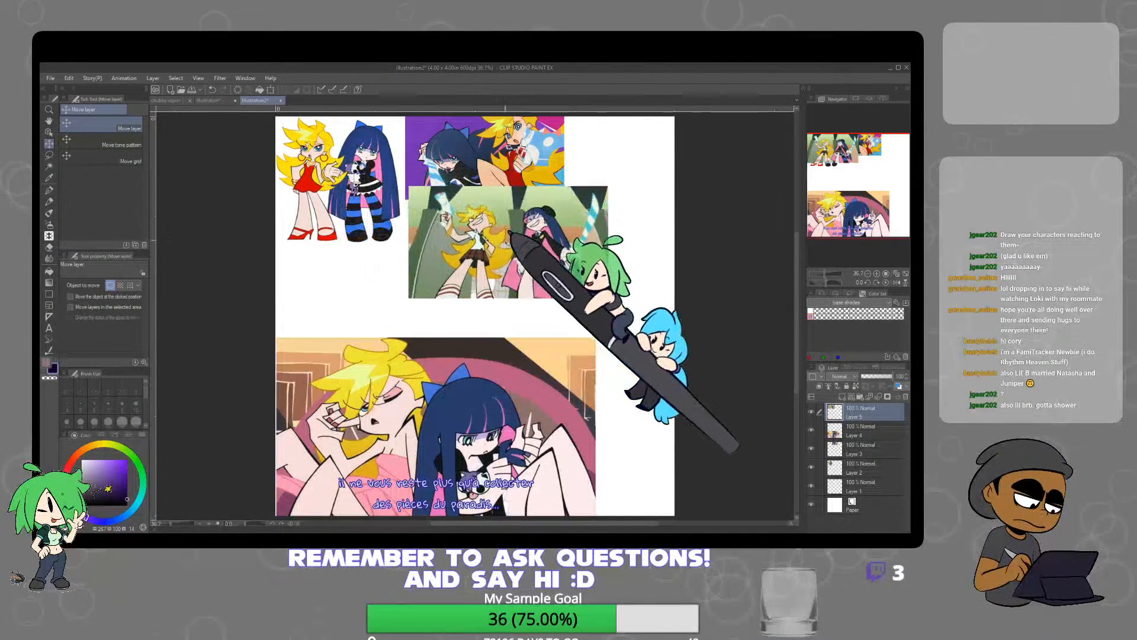
{"action": "left_click_drag", "start_coordinate": [510, 231], "coordinate": [478, 247]}
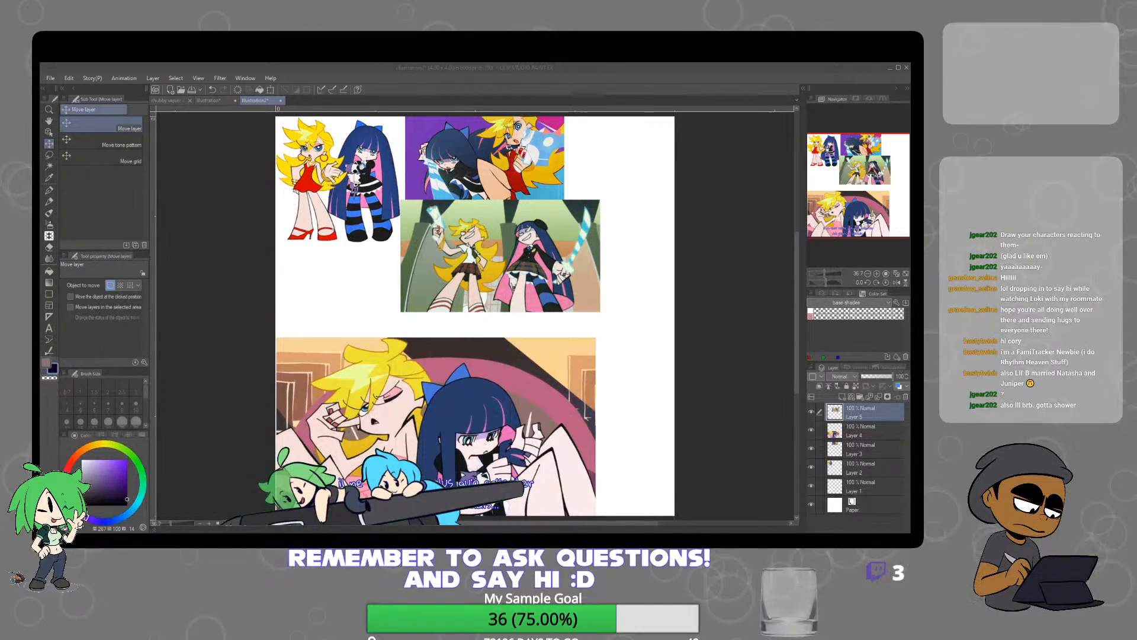
{"action": "left_click_drag", "start_coordinate": [584, 322], "coordinate": [583, 323]}
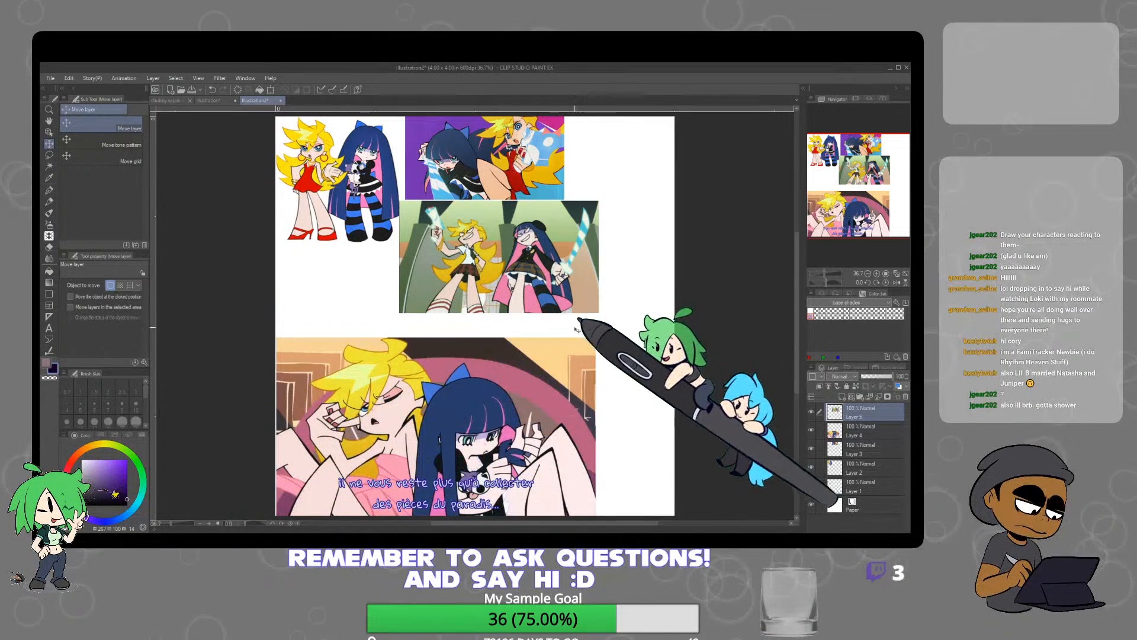
{"action": "key", "text": "ctrl+v"}
{"action": "left_click_drag", "start_coordinate": [403, 186], "coordinate": [371, 319]}
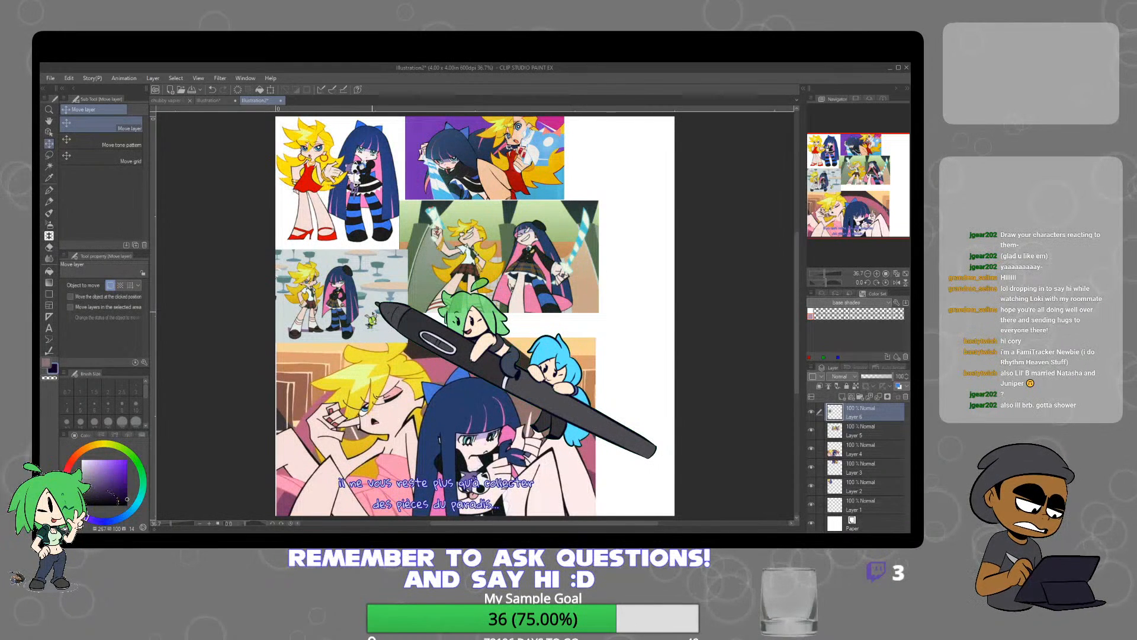
Dock the reference canvas side by side with the illustration and bring the two-character drawing into view
{"action": "mouse_move", "coordinate": [258, 100]}
{"action": "left_mouse_down"}
{"action": "mouse_move", "coordinate": [165, 147]}
{"action": "mouse_move", "coordinate": [95, 147]}
{"action": "mouse_move", "coordinate": [159, 119]}
{"action": "left_mouse_up"}
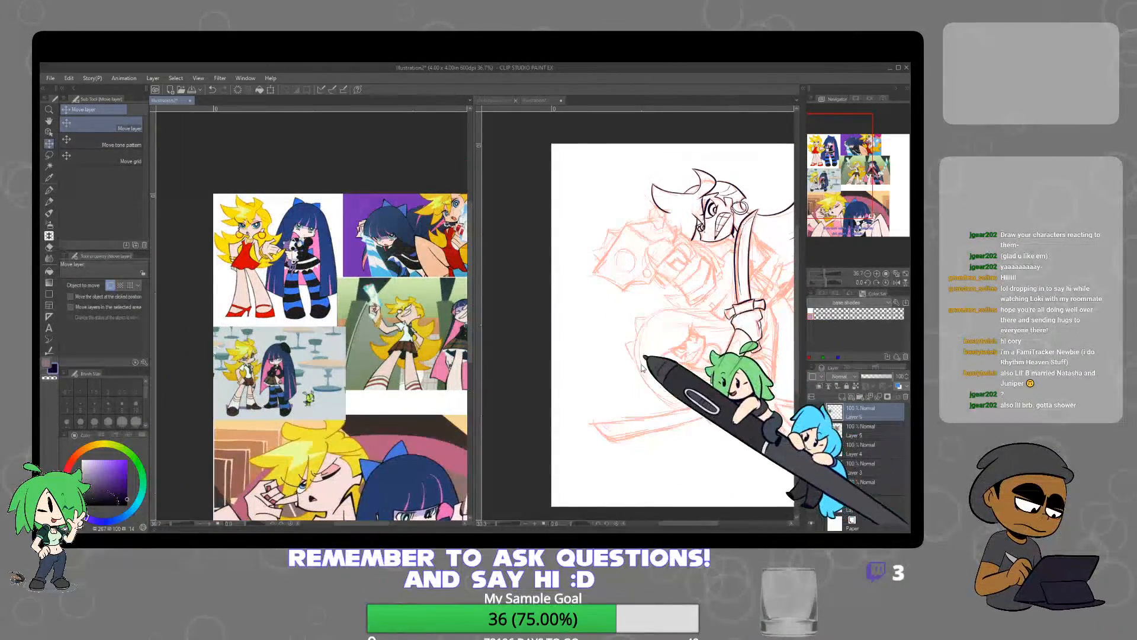
{"action": "left_click", "coordinate": [751, 331]}
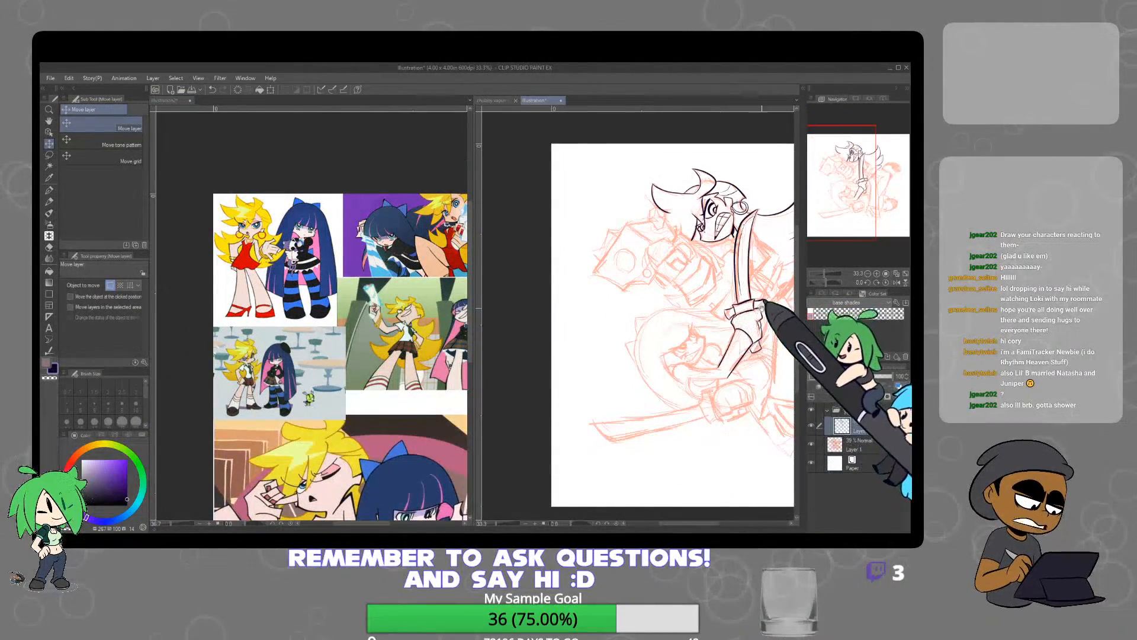
{"action": "left_click_drag", "start_coordinate": [762, 307], "coordinate": [698, 311]}
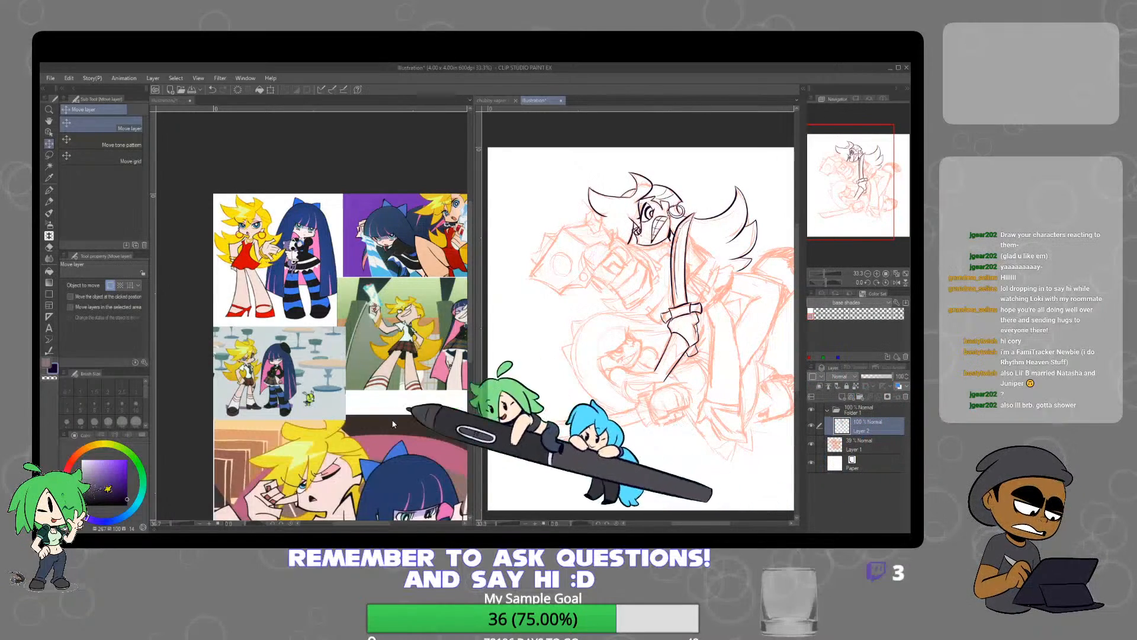
Group the reference picture layers into a locked folder and add a new layer above it for Darker pencil notes
{"action": "key", "text": "p"}
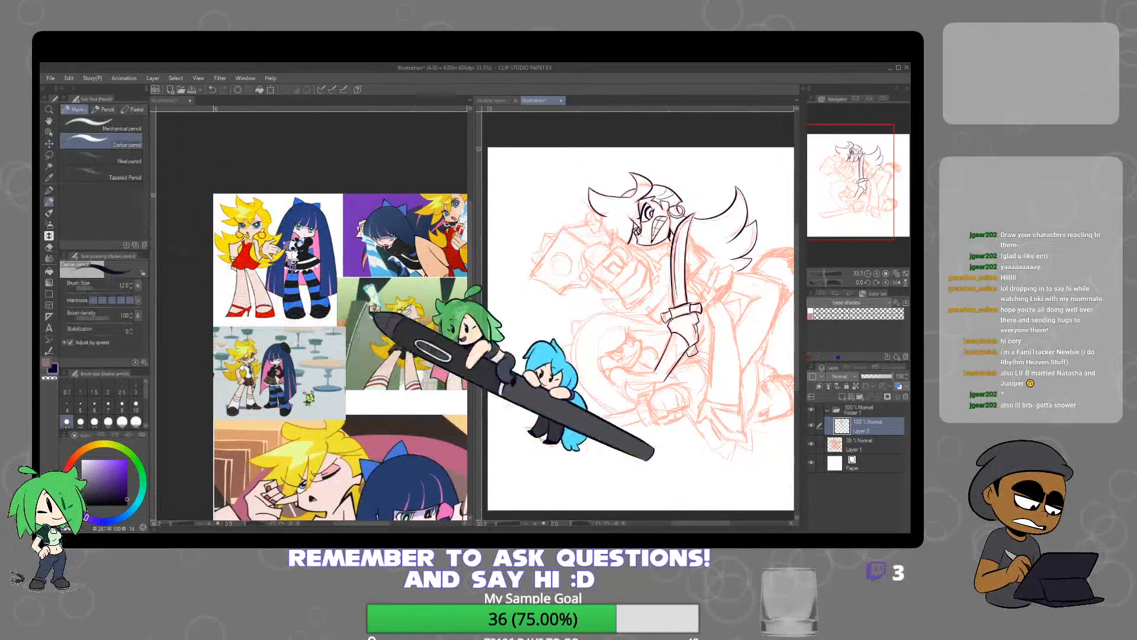
{"action": "left_click", "coordinate": [420, 417]}
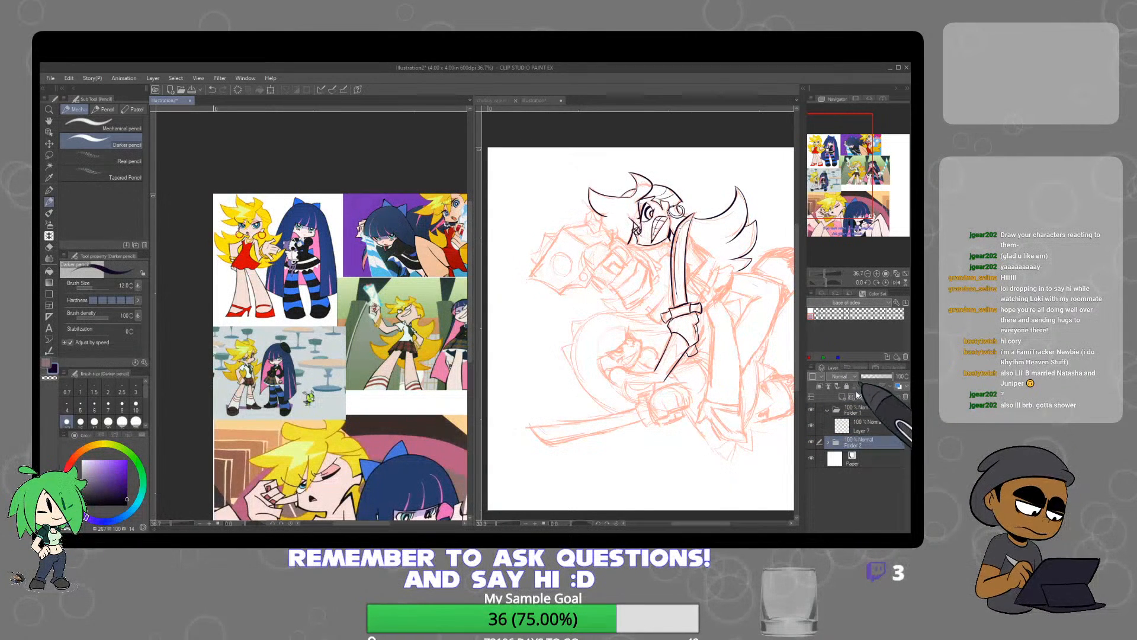
{"action": "left_click_drag", "start_coordinate": [328, 256], "coordinate": [422, 351]}
{"action": "scroll", "coordinate": [358, 313], "scroll_direction": "up", "scroll_amount": 4}
{"action": "scroll", "coordinate": [375, 361], "scroll_direction": "down", "scroll_amount": 1}
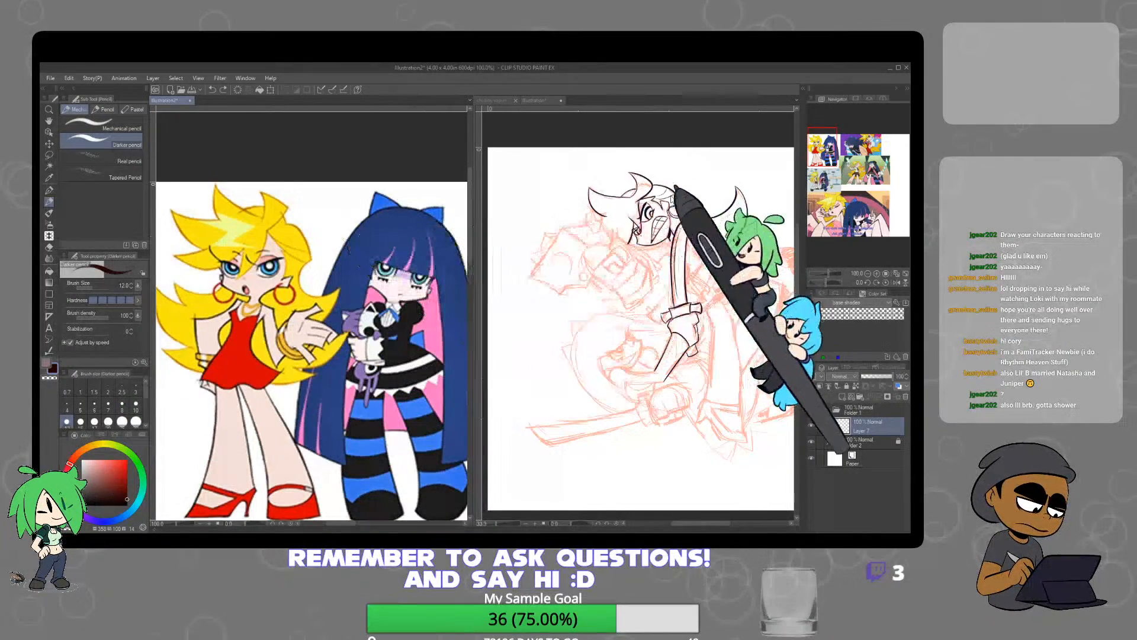
Pick a bright pinkish red and circle two spots just below the blonde character's chin on the full-body reference
{"action": "scroll", "coordinate": [672, 223], "scroll_direction": "up", "scroll_amount": 7}
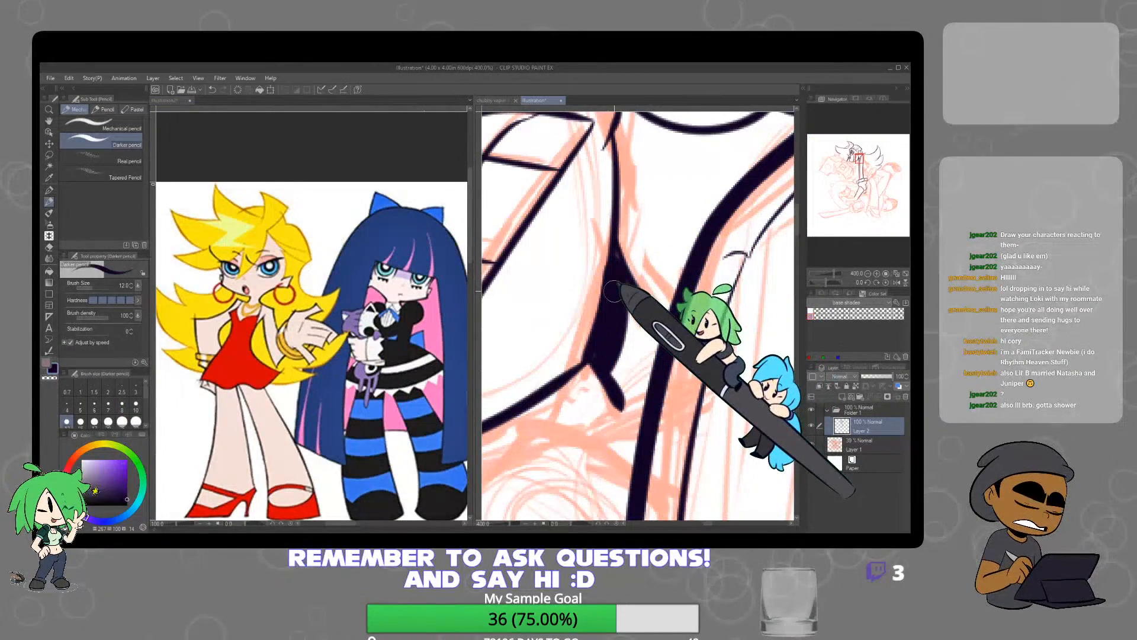
{"action": "left_click", "coordinate": [70, 513]}
{"action": "left_click", "coordinate": [127, 460]}
{"action": "scroll", "coordinate": [527, 312], "scroll_direction": "down", "scroll_amount": 4}
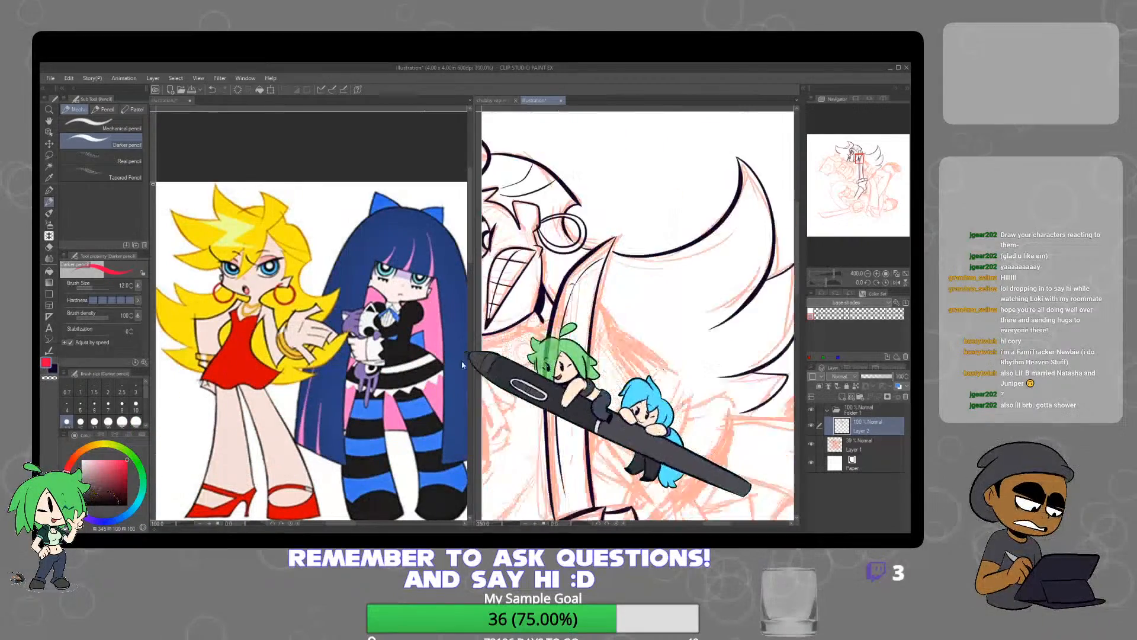
{"action": "key", "text": "ctrl+minus"}
{"action": "key", "text": "ctrl+minus"}
{"action": "left_click_drag", "start_coordinate": [314, 388], "coordinate": [400, 353]}
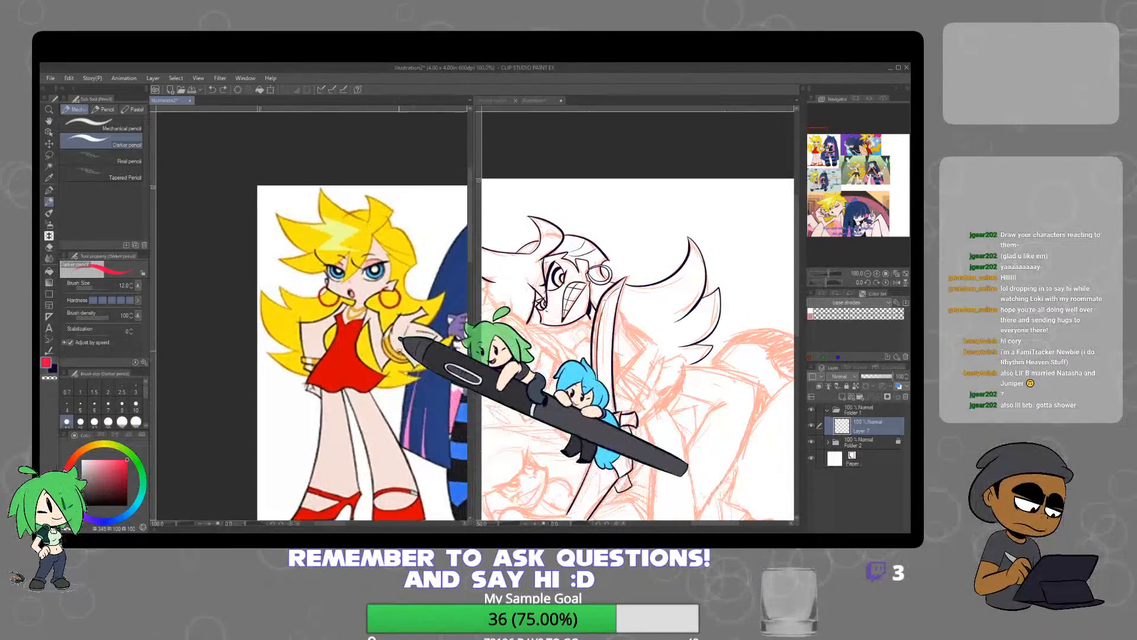
{"action": "scroll", "coordinate": [369, 299], "scroll_direction": "up", "scroll_amount": 2}
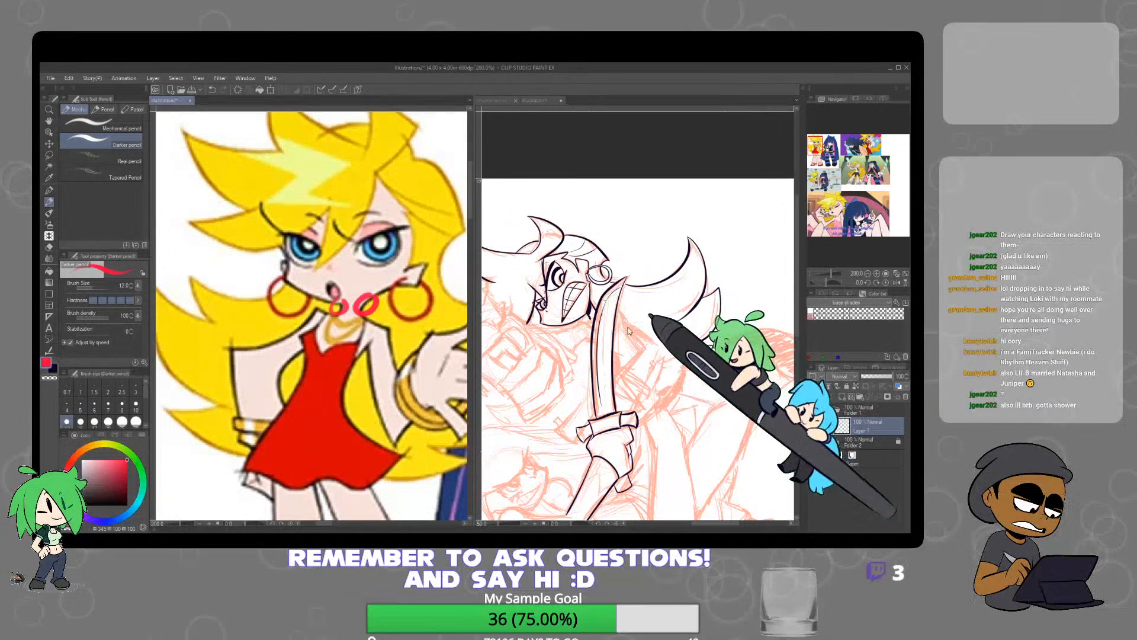
Touch up the upper character's jaw line beside the sword tip in the illustration with the Hard eraser
{"action": "left_click", "coordinate": [666, 377]}
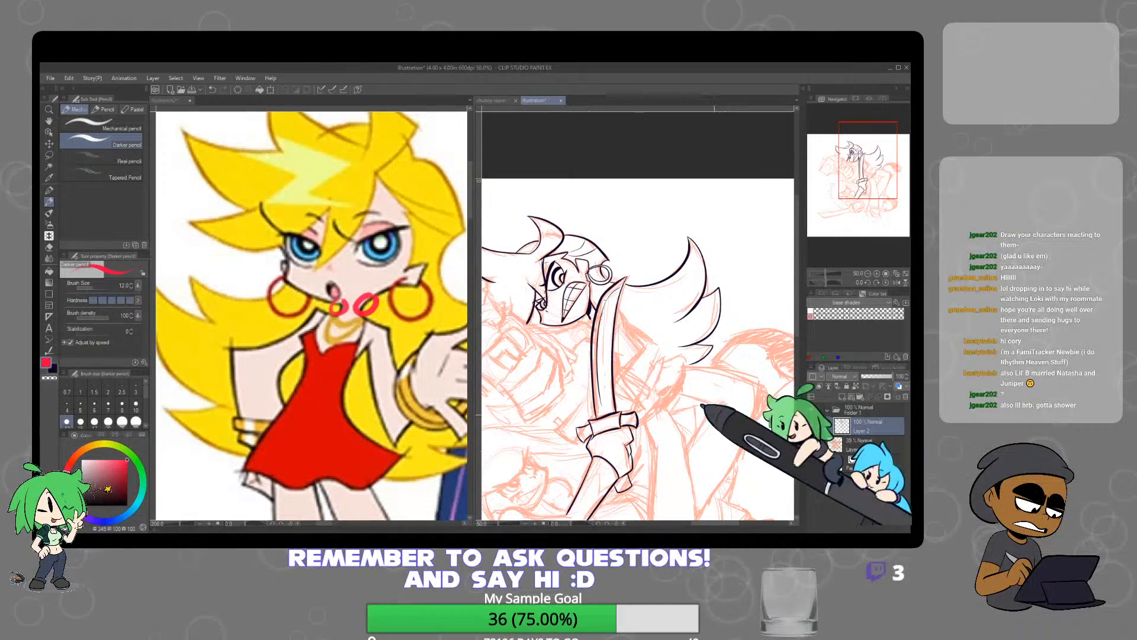
{"action": "key", "text": "e"}
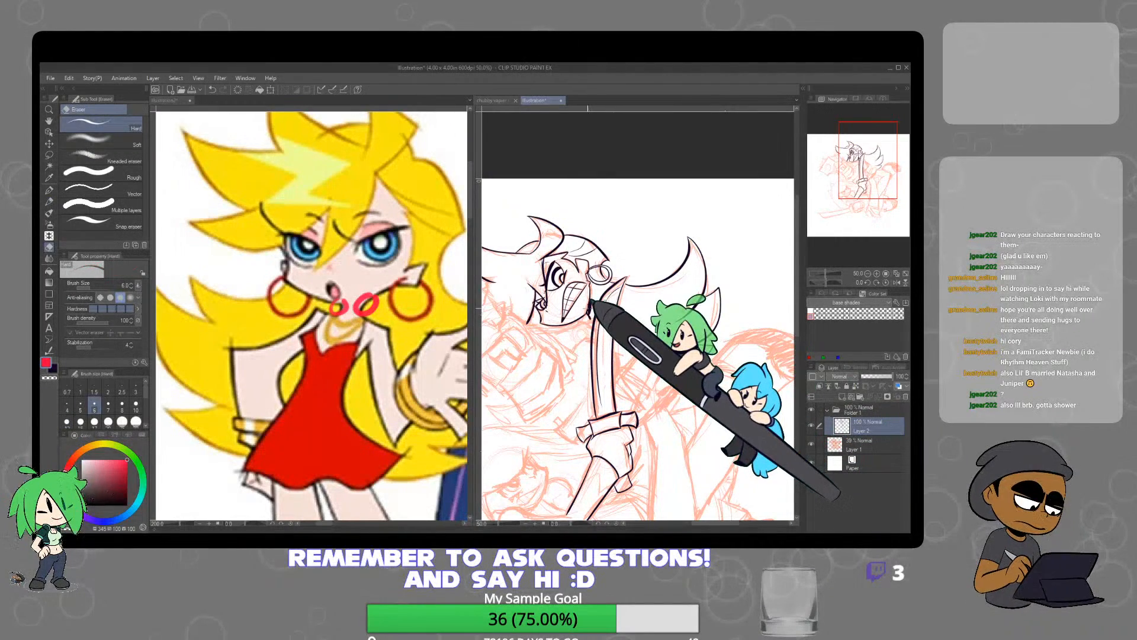
{"action": "scroll", "coordinate": [593, 304], "scroll_direction": "up", "scroll_amount": 3}
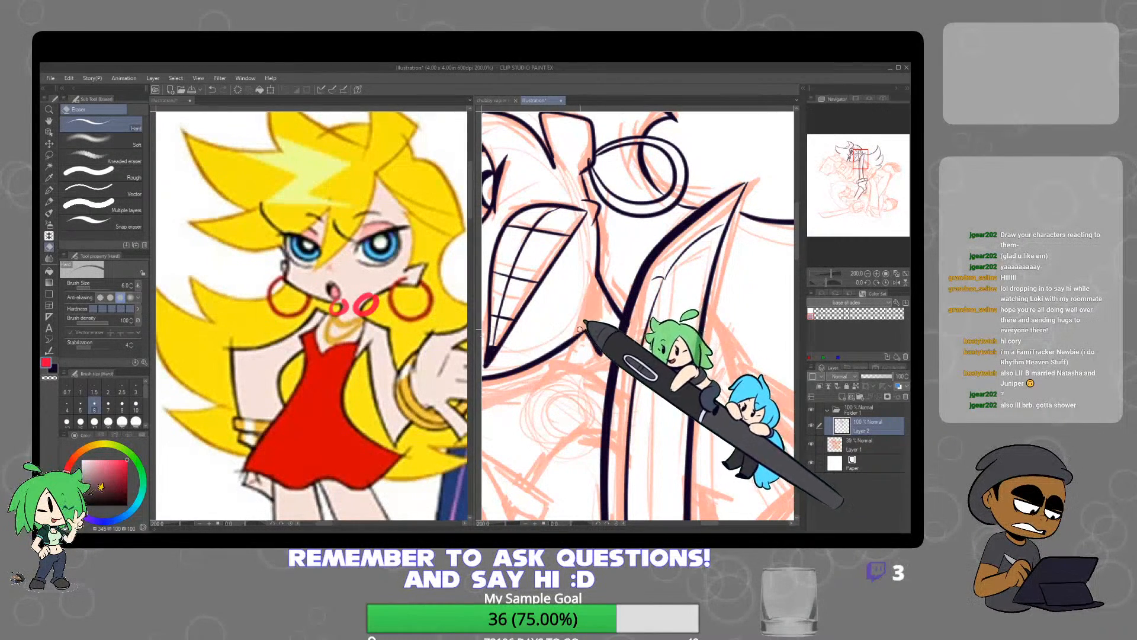
{"action": "scroll", "coordinate": [659, 261], "scroll_direction": "down", "scroll_amount": 4}
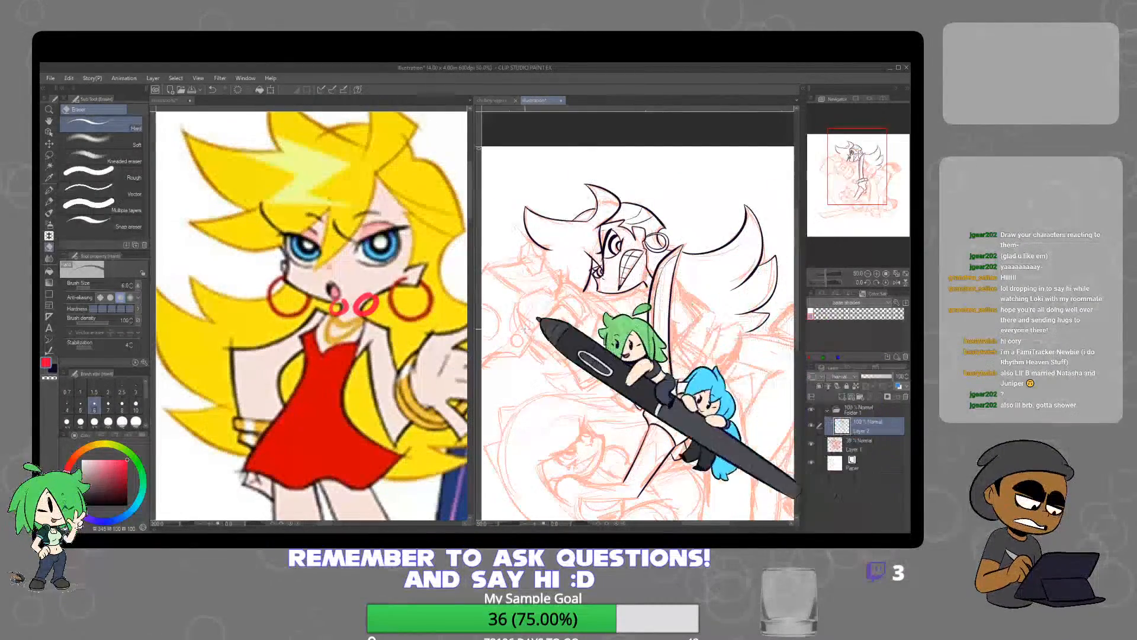
Clear the pink circles from the full-body reference and bring the two faces in the café reference picture into close view
{"action": "left_click", "coordinate": [415, 317]}
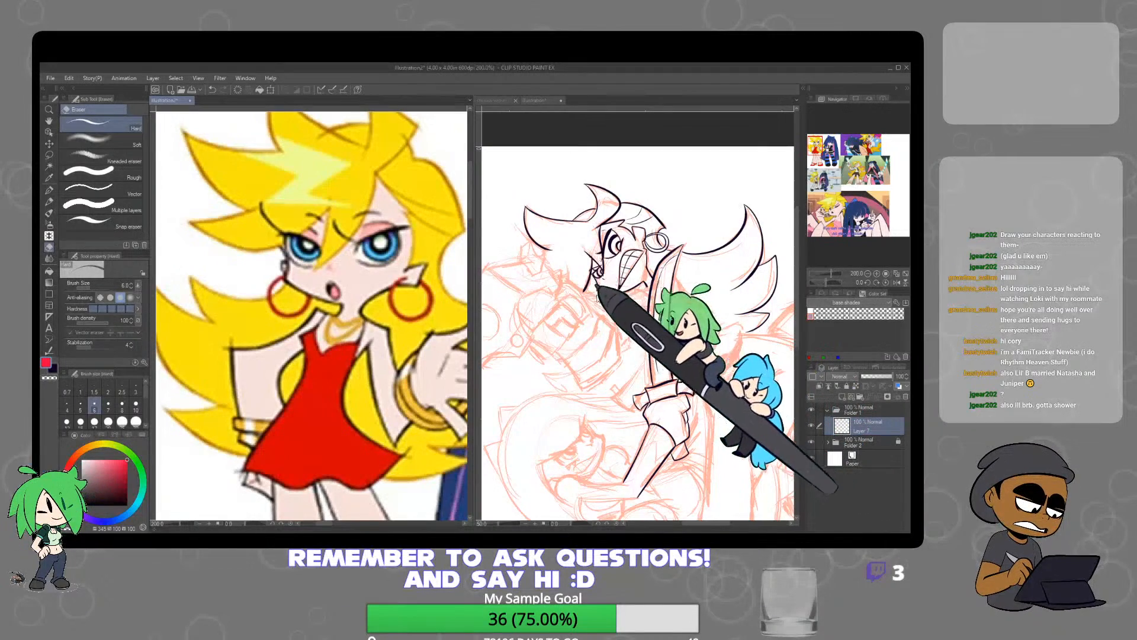
{"action": "scroll", "coordinate": [437, 402], "scroll_direction": "down", "scroll_amount": 4}
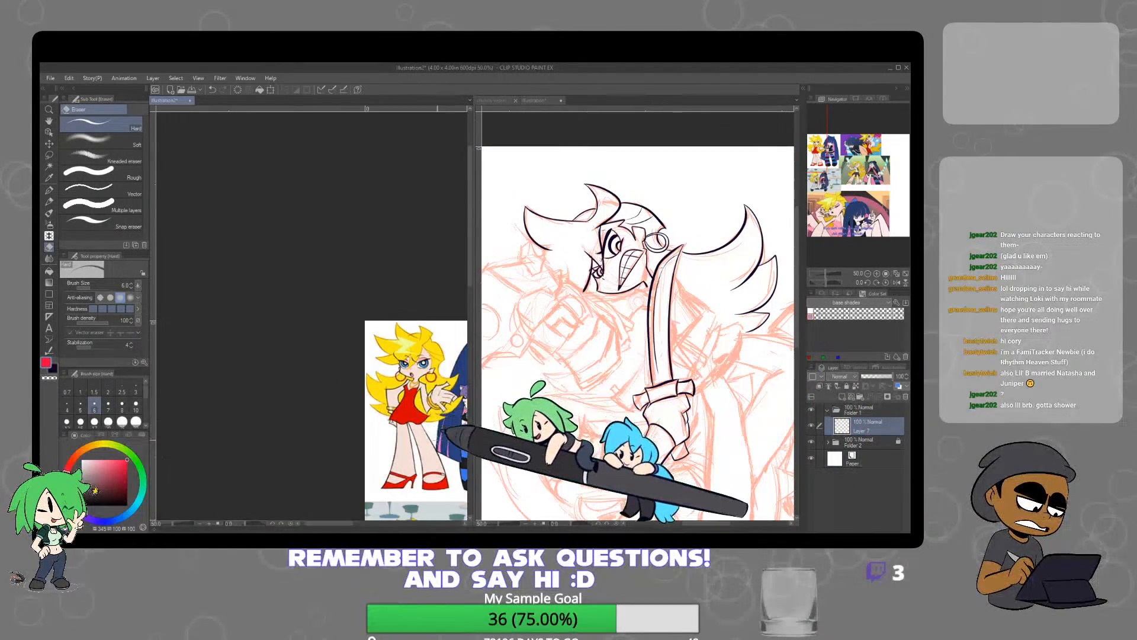
{"action": "left_click_drag", "start_coordinate": [443, 448], "coordinate": [343, 391]}
{"action": "left_click_drag", "start_coordinate": [432, 431], "coordinate": [354, 395]}
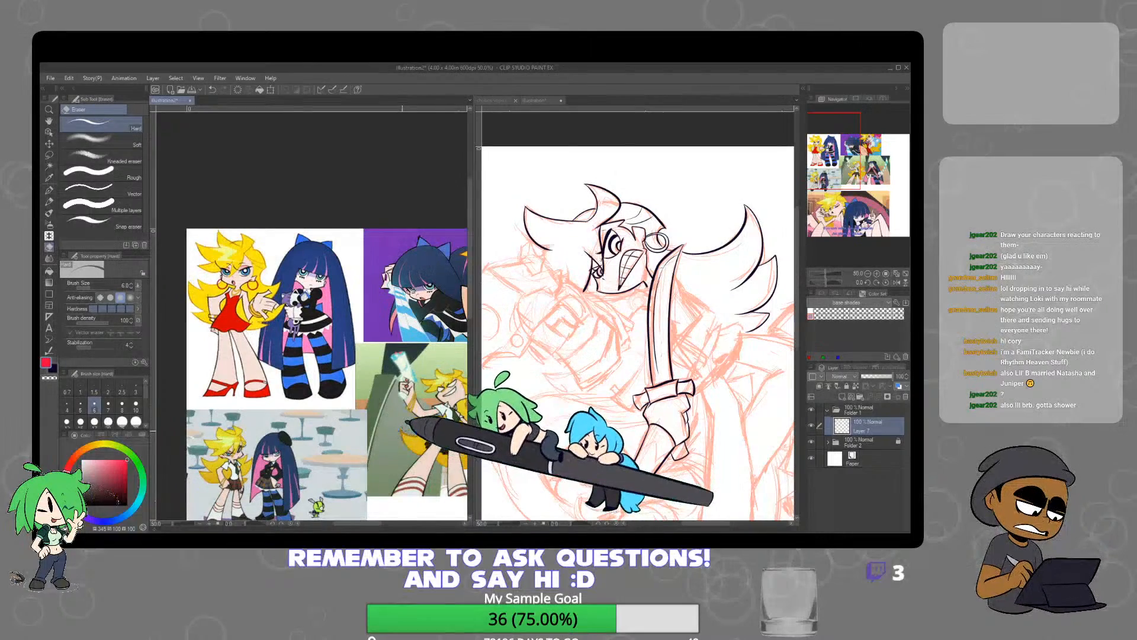
{"action": "key", "text": "p"}
{"action": "scroll", "coordinate": [272, 452], "scroll_direction": "up", "scroll_amount": 4}
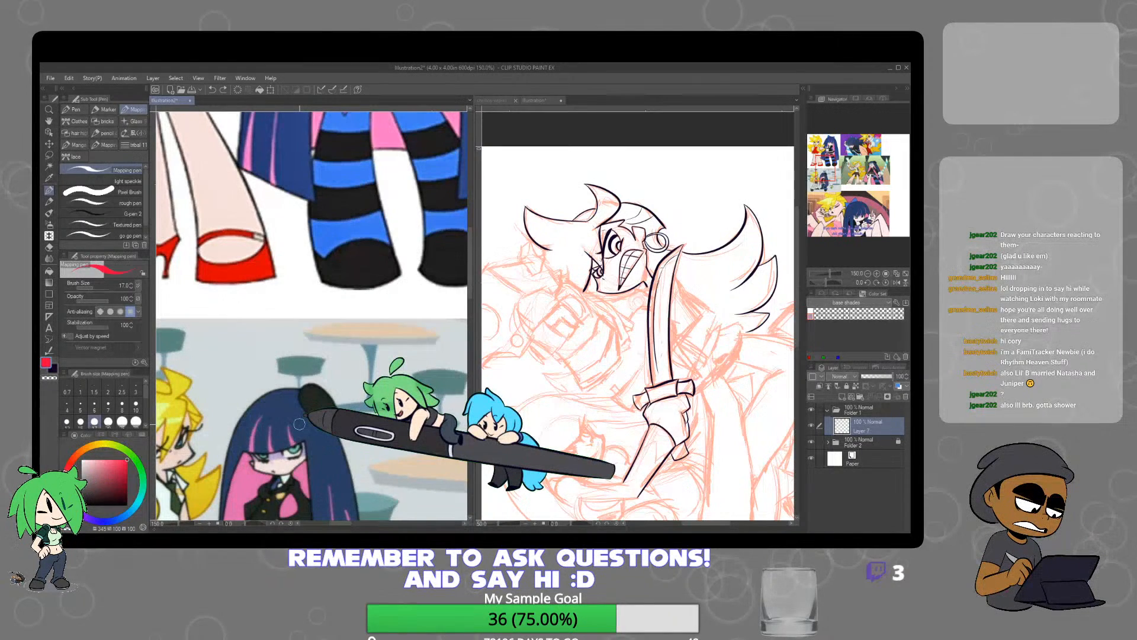
{"action": "scroll", "coordinate": [299, 424], "scroll_direction": "down", "scroll_amount": 2}
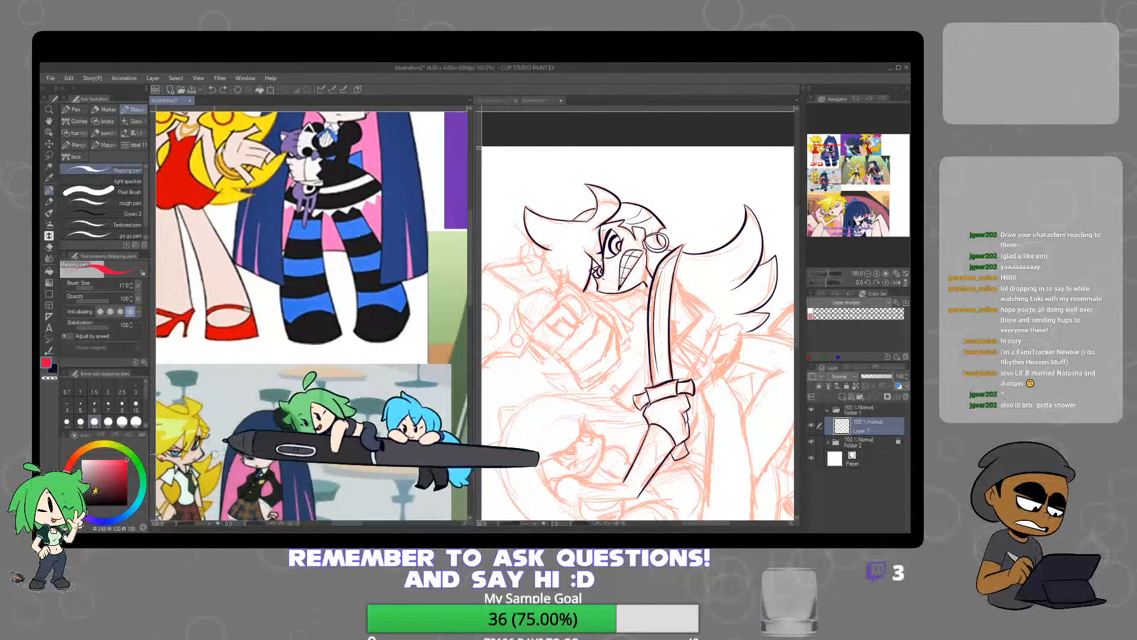
{"action": "scroll", "coordinate": [294, 422], "scroll_direction": "up", "scroll_amount": 2}
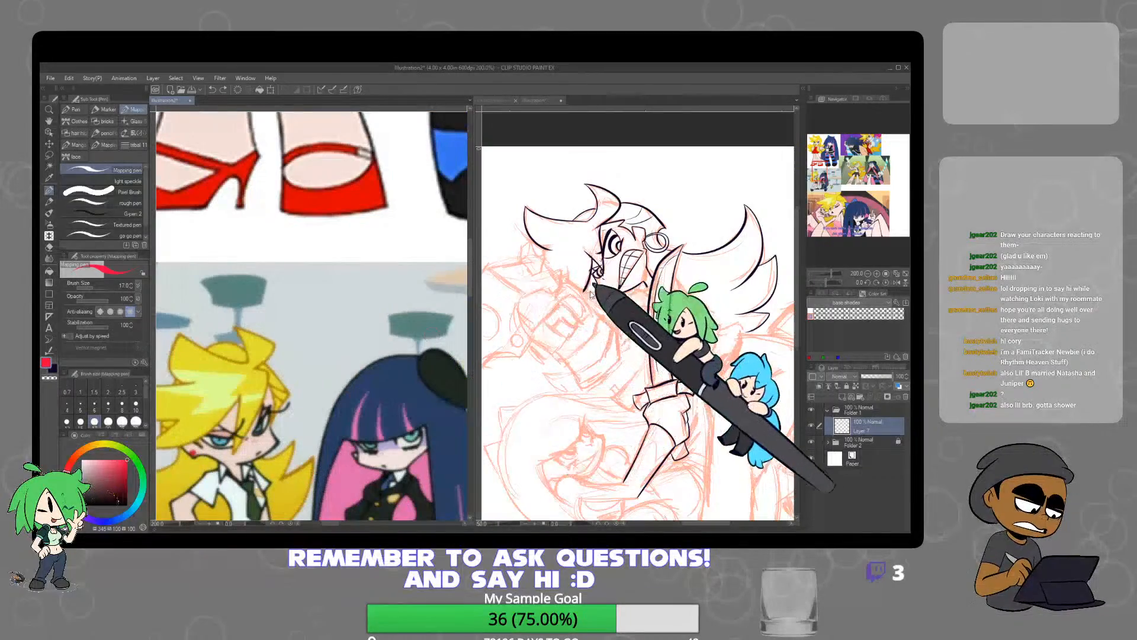
Re-ink the upper character's chin line in the dark outline colour with the Mapping pen and clean its edge with the eraser
{"action": "left_click", "coordinate": [598, 273]}
{"action": "scroll", "coordinate": [597, 272], "scroll_direction": "up", "scroll_amount": 4}
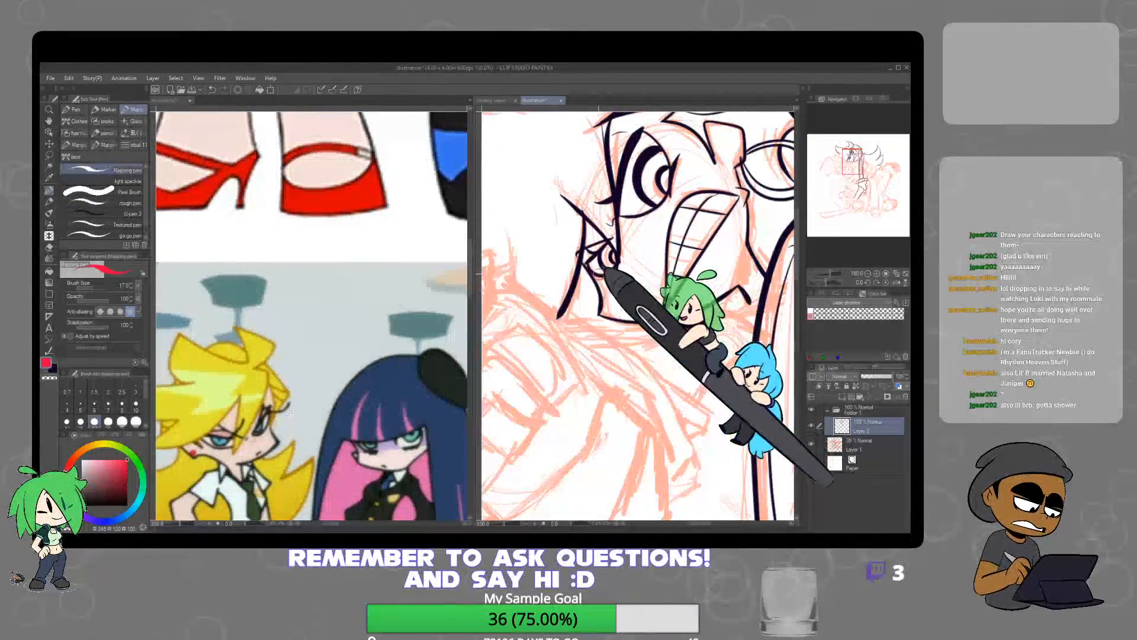
{"action": "key", "text": "ctrl+z"}
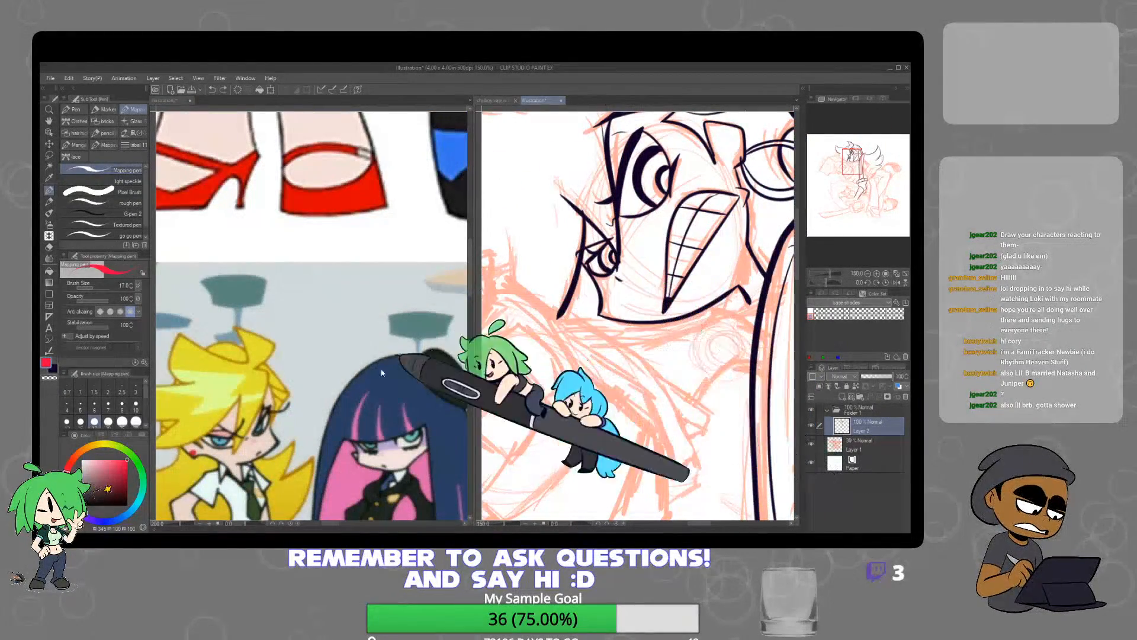
{"action": "left_click", "coordinate": [53, 369]}
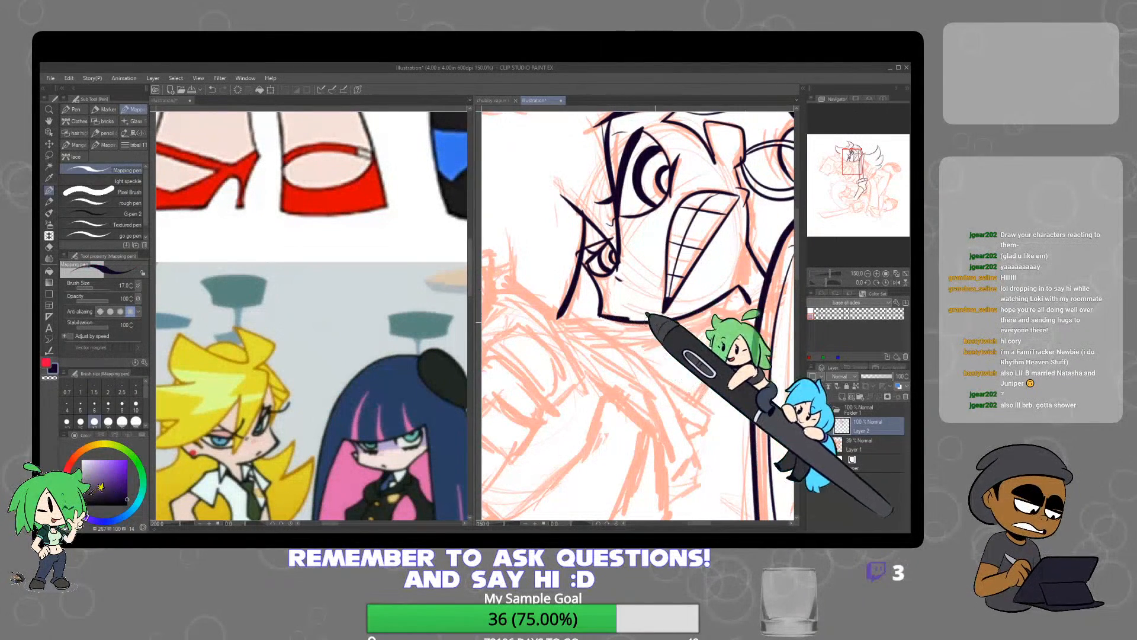
{"action": "left_click_drag", "start_coordinate": [656, 322], "coordinate": [679, 318]}
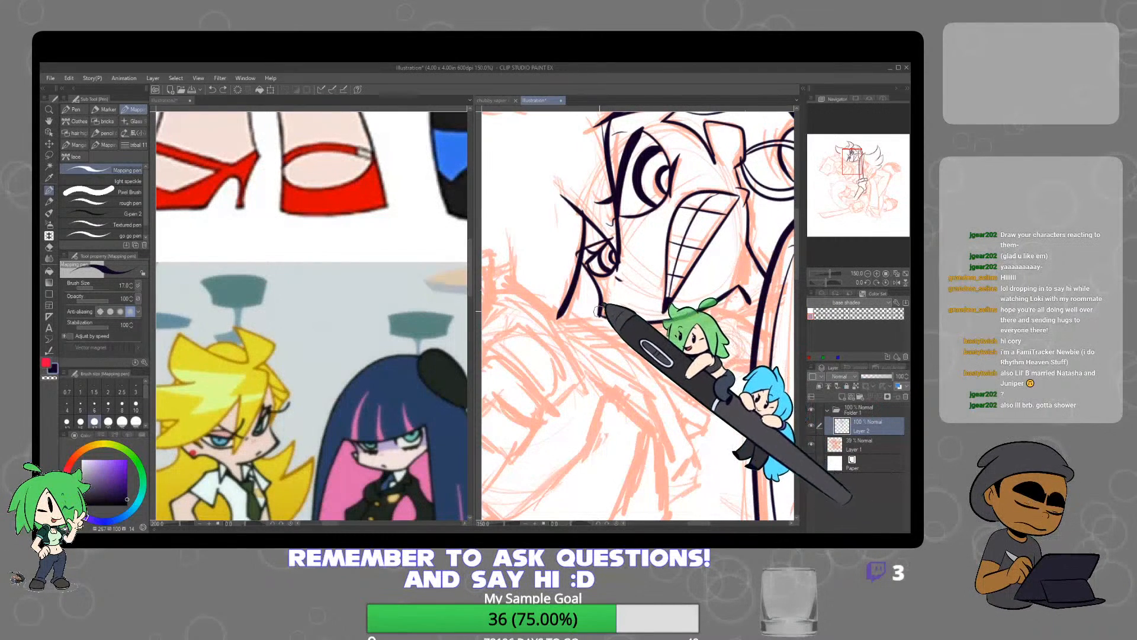
{"action": "left_click_drag", "start_coordinate": [687, 315], "coordinate": [605, 316]}
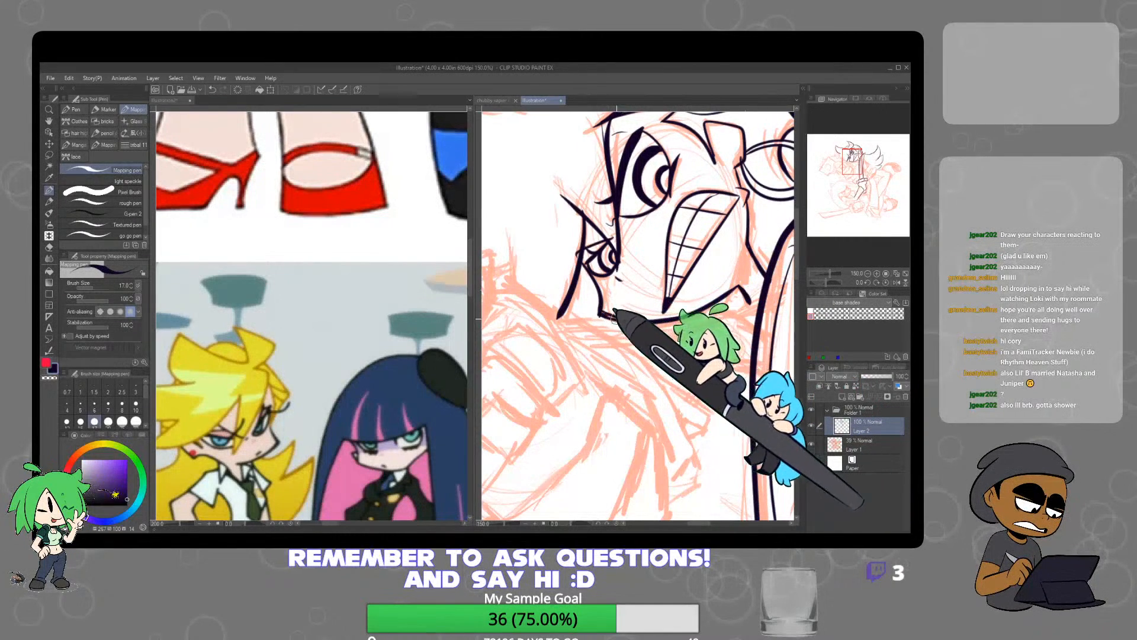
{"action": "key", "text": "e"}
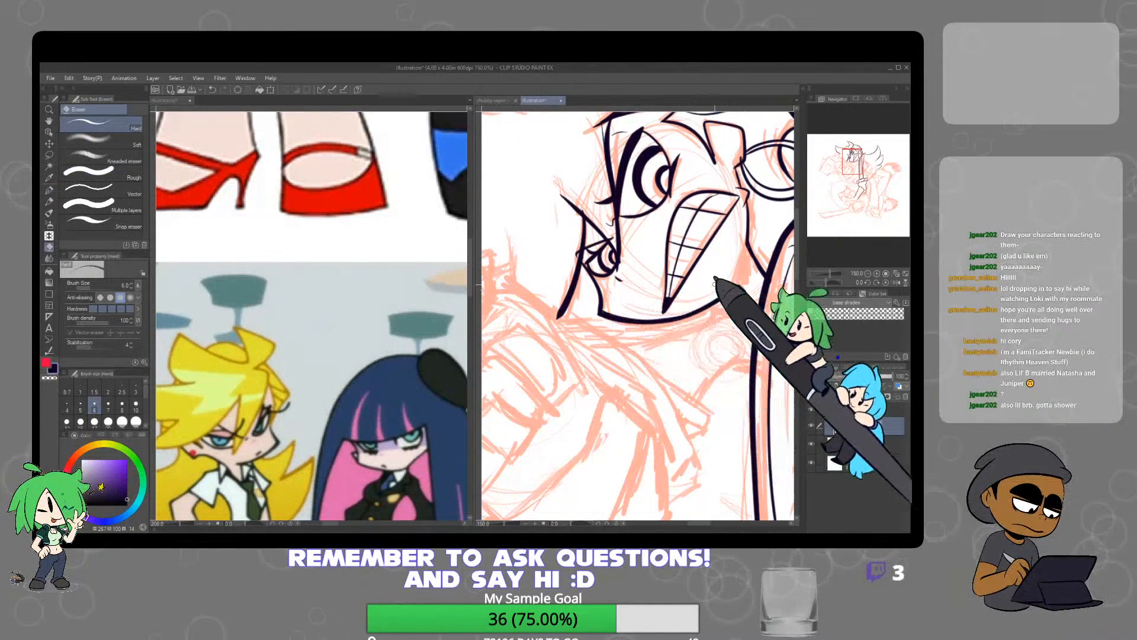
{"action": "scroll", "coordinate": [753, 279], "scroll_direction": "down", "scroll_amount": 4}
{"action": "key", "text": "p"}
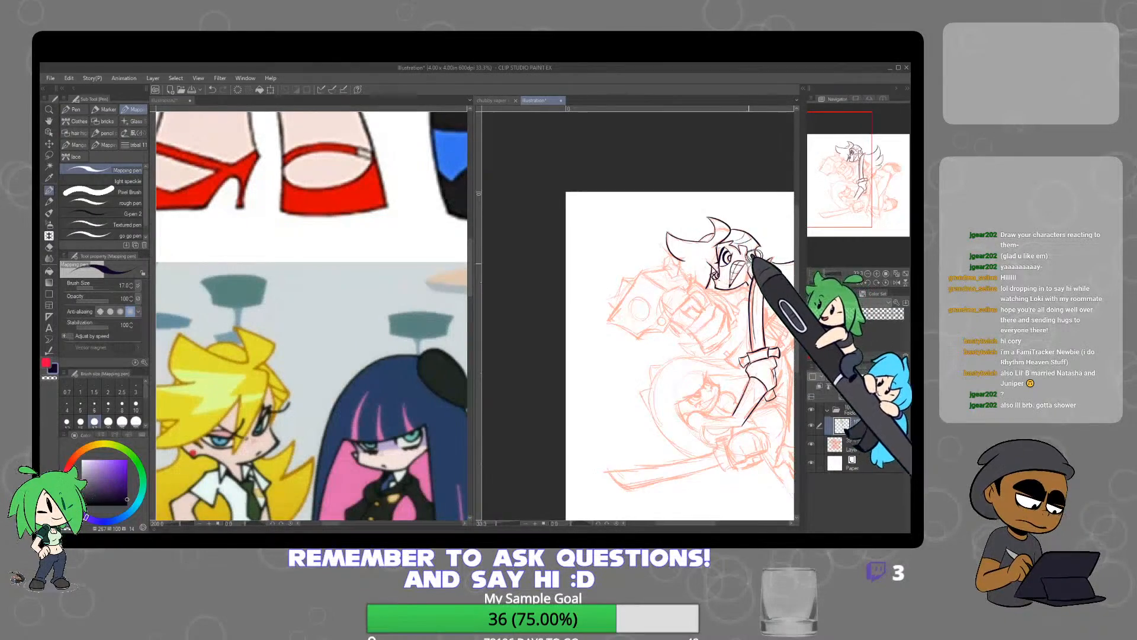
{"action": "scroll", "coordinate": [734, 277], "scroll_direction": "up", "scroll_amount": 2}
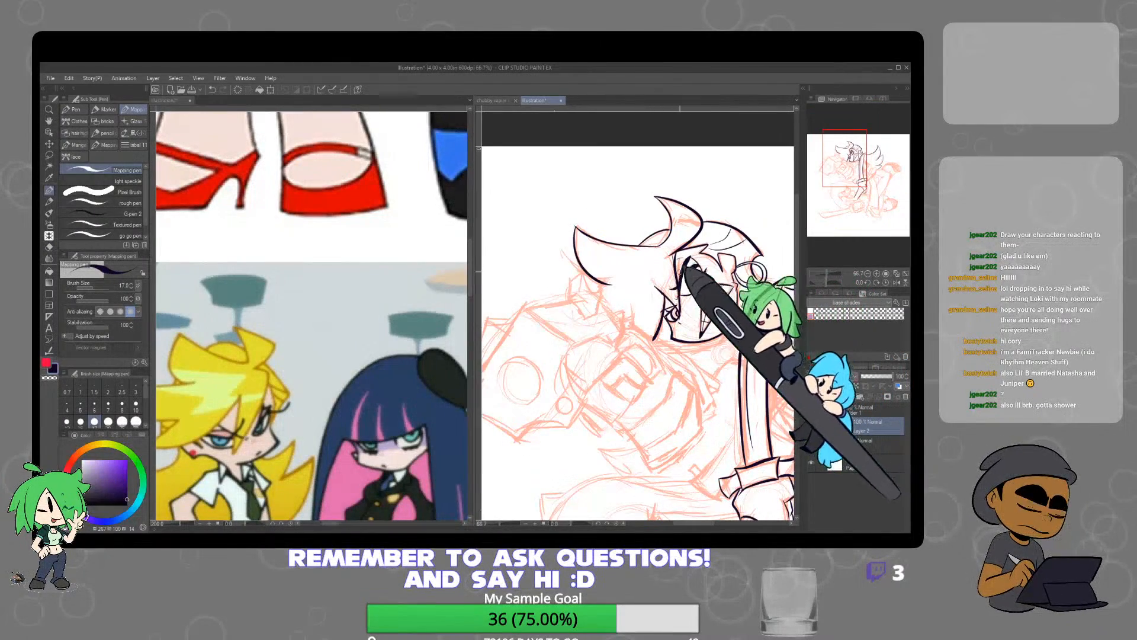
{"action": "scroll", "coordinate": [701, 278], "scroll_direction": "up", "scroll_amount": 3}
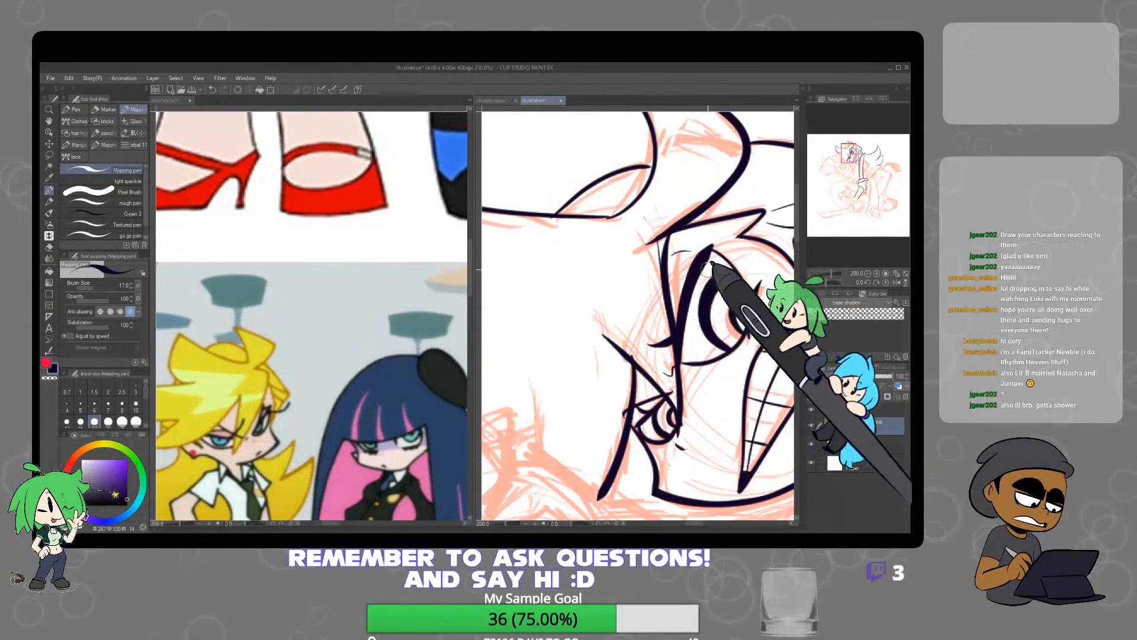
{"action": "scroll", "coordinate": [665, 258], "scroll_direction": "down", "scroll_amount": 3}
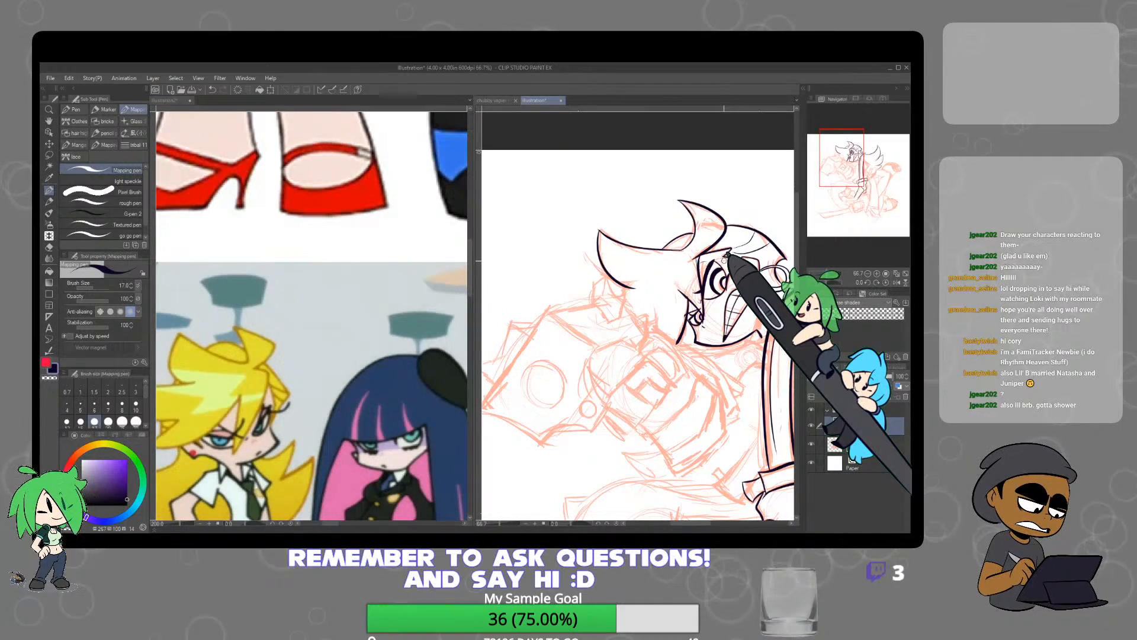
Return to the reference canvas with the pinkish red Darker pencil and bring the full-body picture of the blonde character into view
{"action": "left_click", "coordinate": [418, 390]}
{"action": "scroll", "coordinate": [419, 394], "scroll_direction": "down", "scroll_amount": 5}
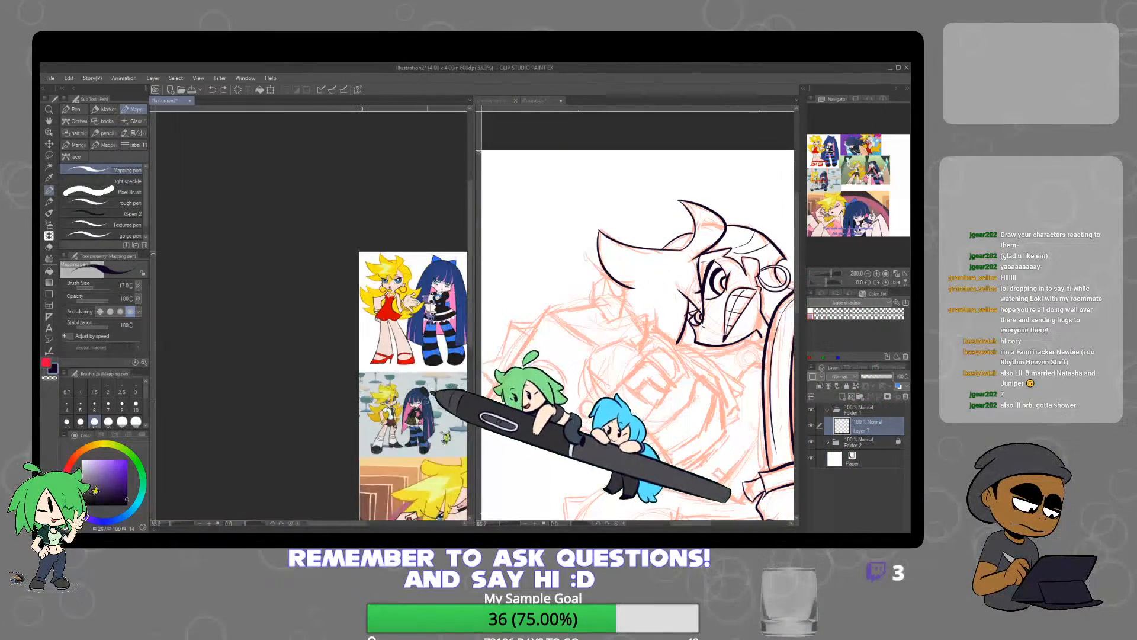
{"action": "left_click_drag", "start_coordinate": [424, 439], "coordinate": [421, 465]}
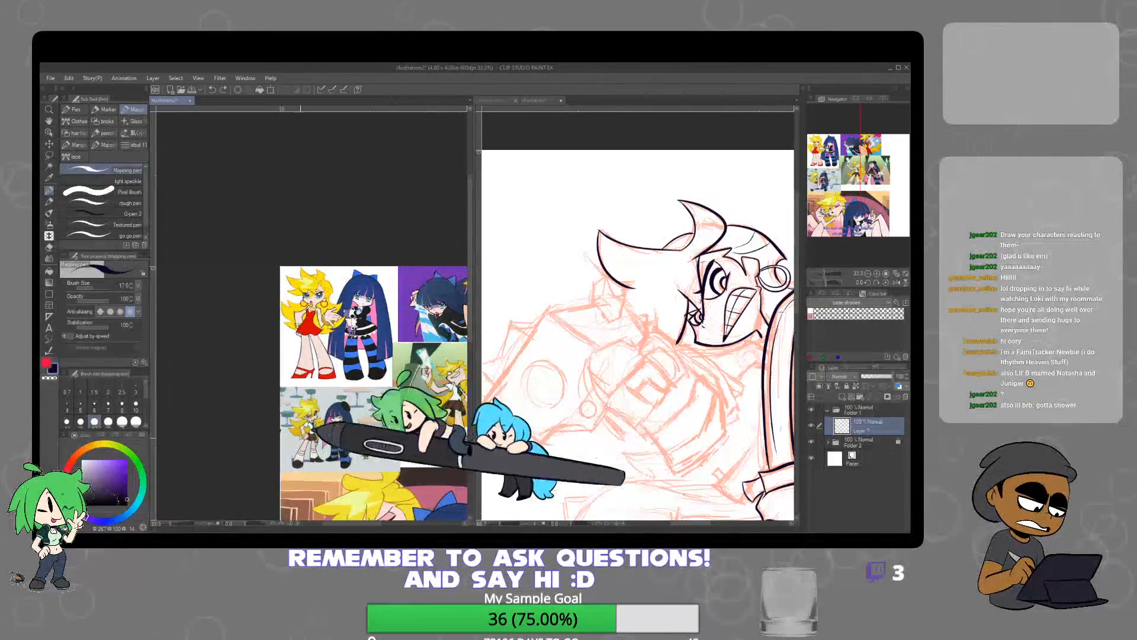
{"action": "left_click", "coordinate": [49, 202]}
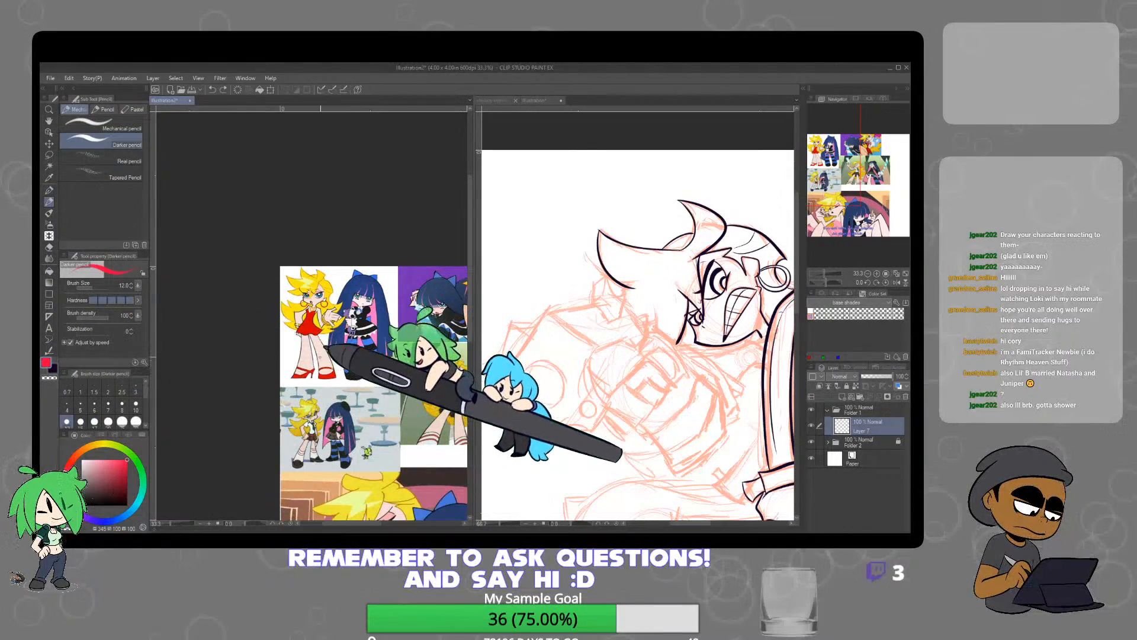
{"action": "scroll", "coordinate": [316, 337], "scroll_direction": "up", "scroll_amount": 3}
{"action": "scroll", "coordinate": [316, 337], "scroll_direction": "up", "scroll_amount": 1}
{"action": "left_click_drag", "start_coordinate": [342, 339], "coordinate": [363, 427]}
{"action": "scroll", "coordinate": [304, 285], "scroll_direction": "down", "scroll_amount": 1}
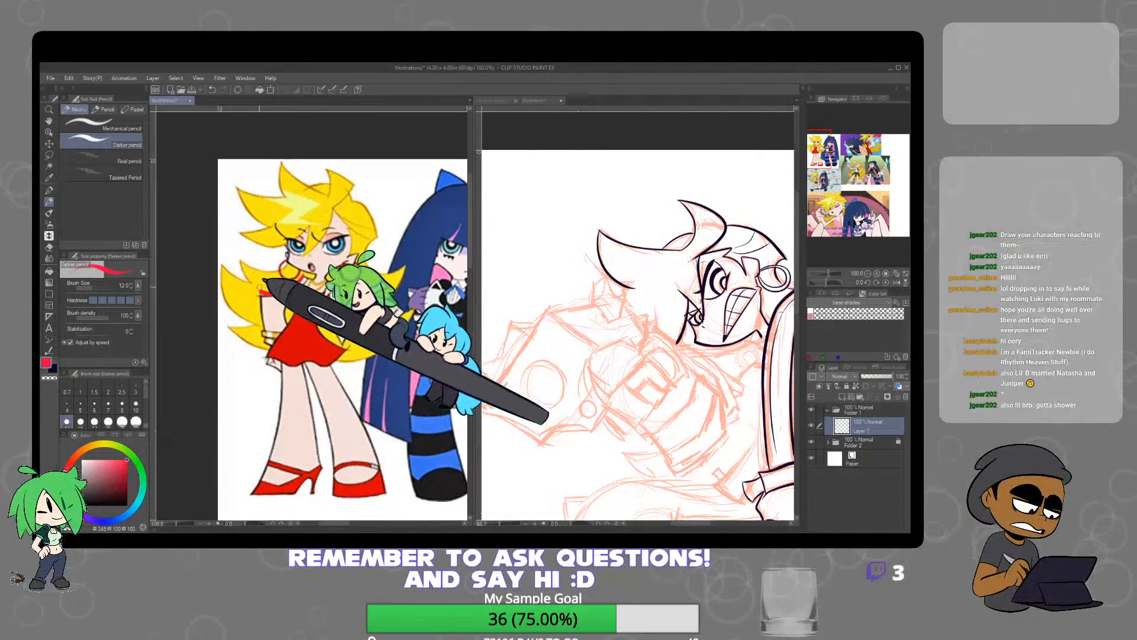
{"action": "left_click_drag", "start_coordinate": [297, 297], "coordinate": [292, 334]}
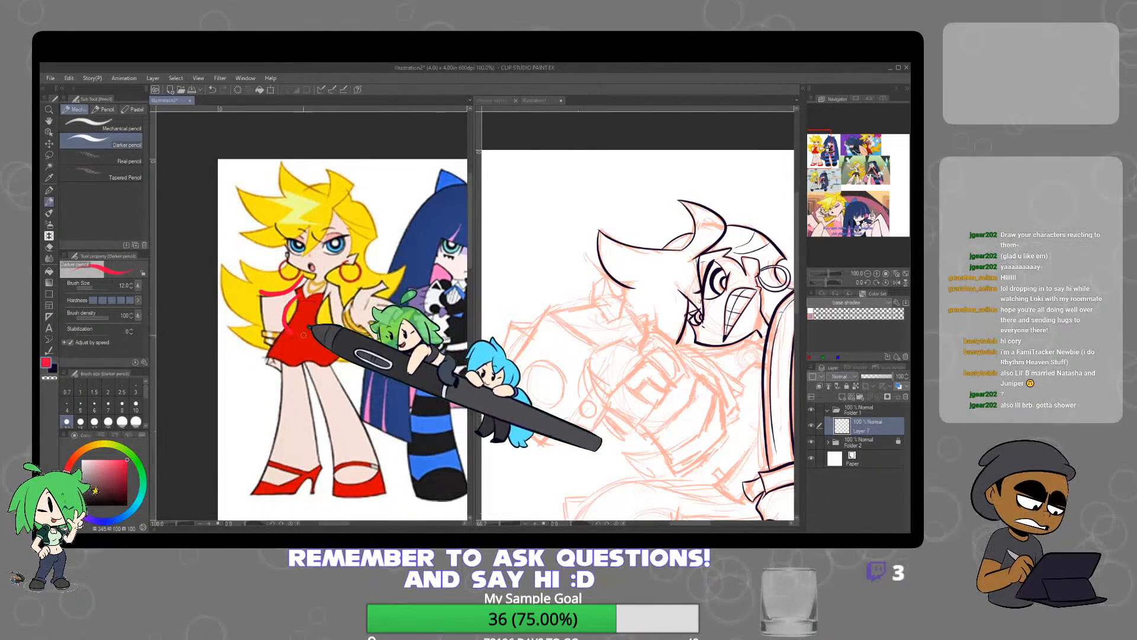
{"action": "key", "text": "ctrl+z"}
{"action": "key", "text": "ctrl+z"}
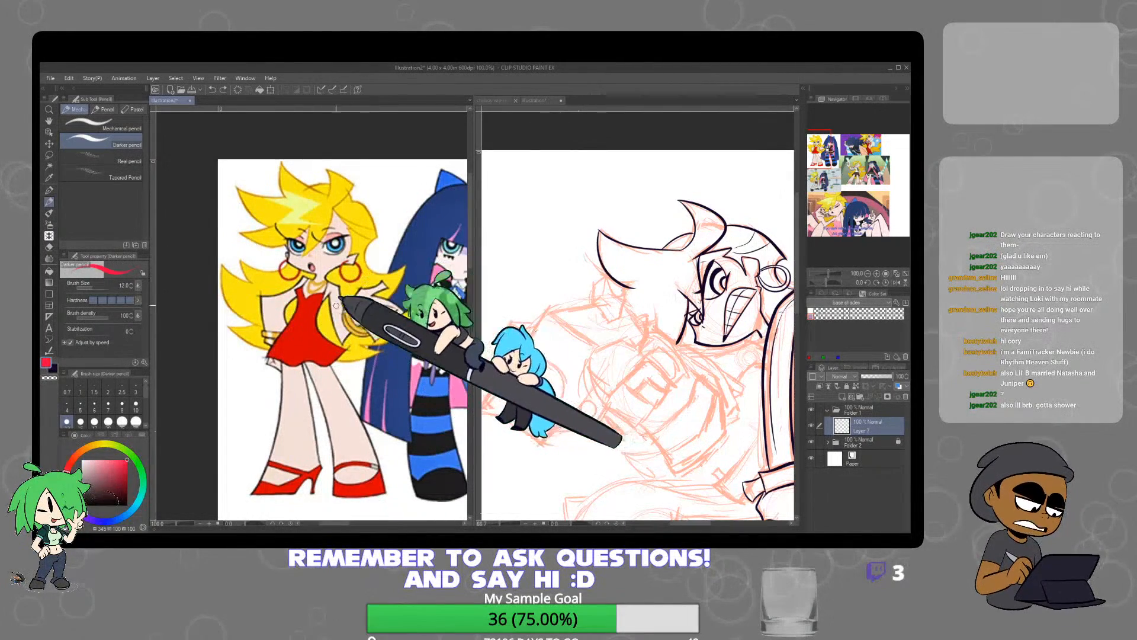
Outline the blonde character's bent arm, hip joint and one straight leg in pinkish red on the café reference picture
{"action": "scroll", "coordinate": [431, 407], "scroll_direction": "down", "scroll_amount": 1}
{"action": "scroll", "coordinate": [439, 397], "scroll_direction": "up", "scroll_amount": 4}
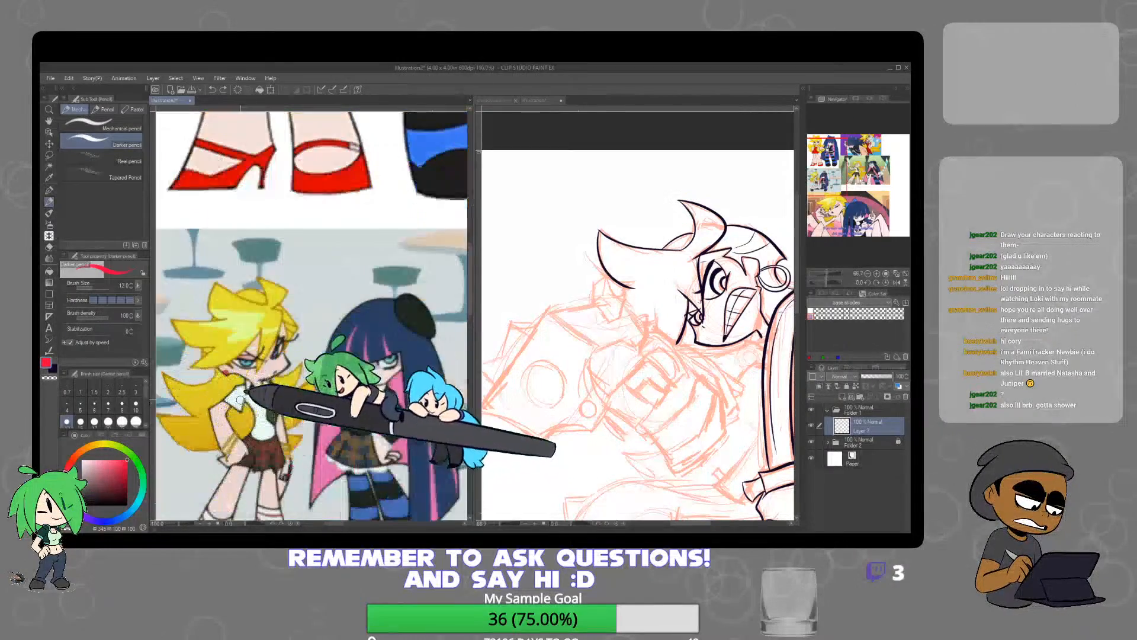
{"action": "mouse_move", "coordinate": [234, 389]}
{"action": "left_mouse_down"}
{"action": "mouse_move", "coordinate": [220, 414]}
{"action": "mouse_move", "coordinate": [234, 404]}
{"action": "left_mouse_up"}
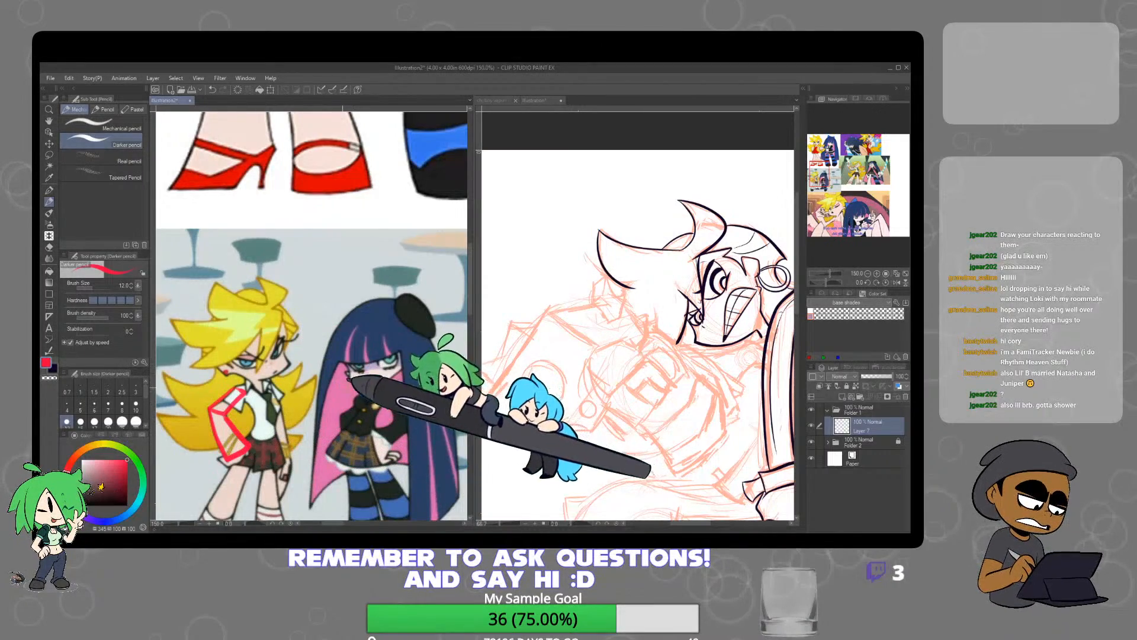
{"action": "scroll", "coordinate": [343, 388], "scroll_direction": "down", "scroll_amount": 3}
{"action": "scroll", "coordinate": [382, 403], "scroll_direction": "up", "scroll_amount": 2}
{"action": "scroll", "coordinate": [223, 367], "scroll_direction": "up", "scroll_amount": 1}
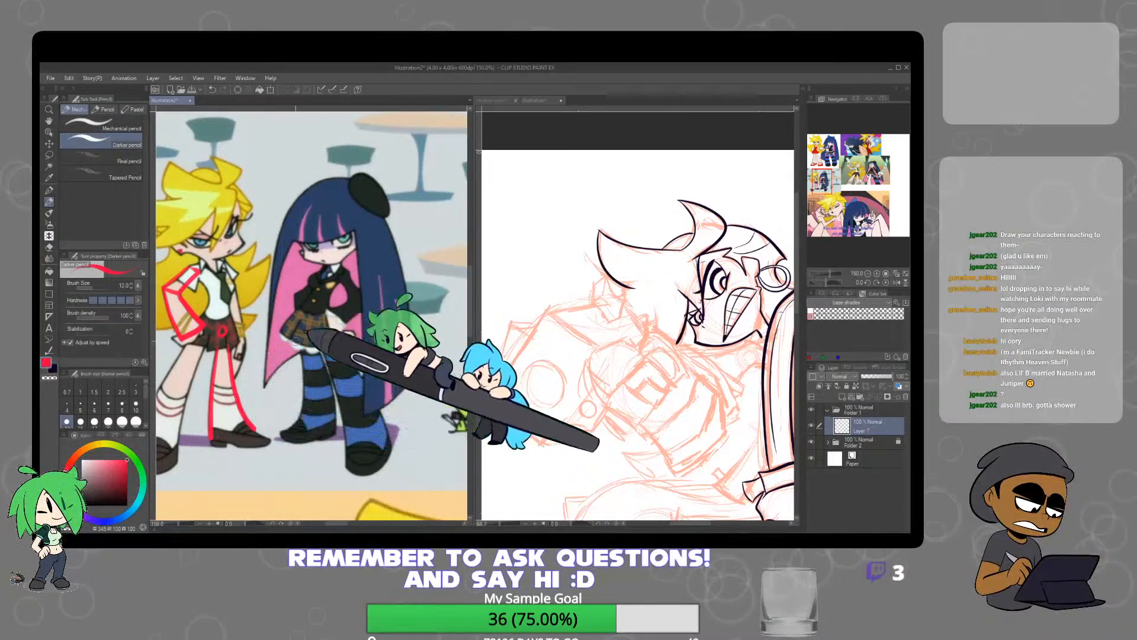
Outline the blonde character's raised hand as an angular block in pinkish red on the captioned reference picture
{"action": "scroll", "coordinate": [449, 463], "scroll_direction": "down", "scroll_amount": 3}
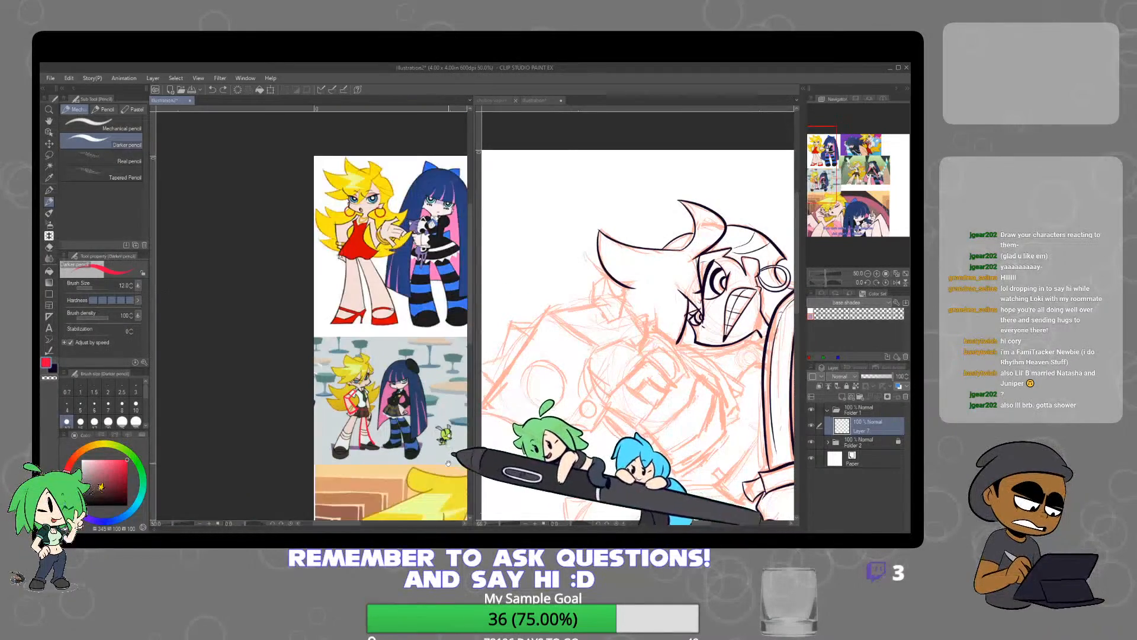
{"action": "left_click_drag", "start_coordinate": [448, 463], "coordinate": [278, 423]}
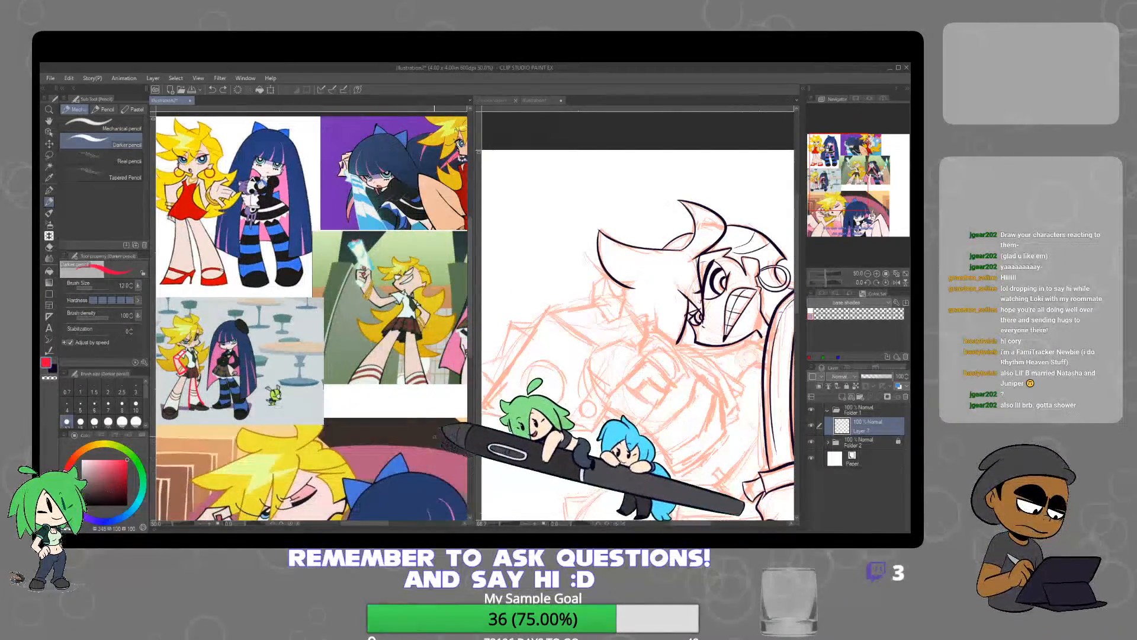
{"action": "left_click_drag", "start_coordinate": [434, 437], "coordinate": [313, 414]}
{"action": "left_click_drag", "start_coordinate": [398, 500], "coordinate": [436, 297]}
{"action": "left_click_drag", "start_coordinate": [268, 308], "coordinate": [435, 379]}
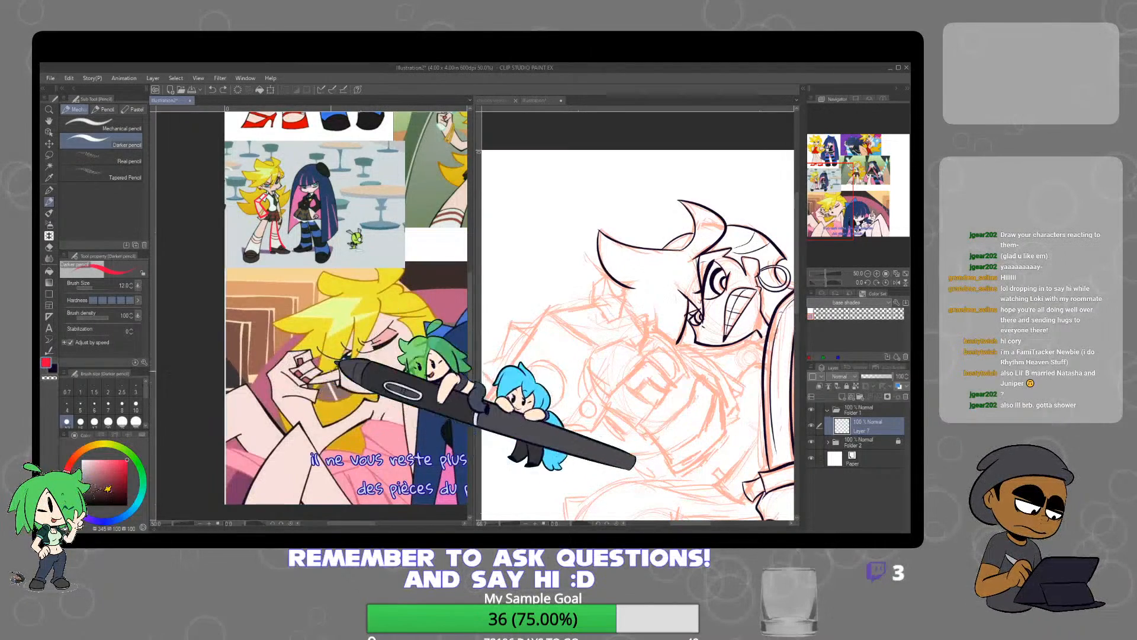
{"action": "scroll", "coordinate": [291, 359], "scroll_direction": "up", "scroll_amount": 2}
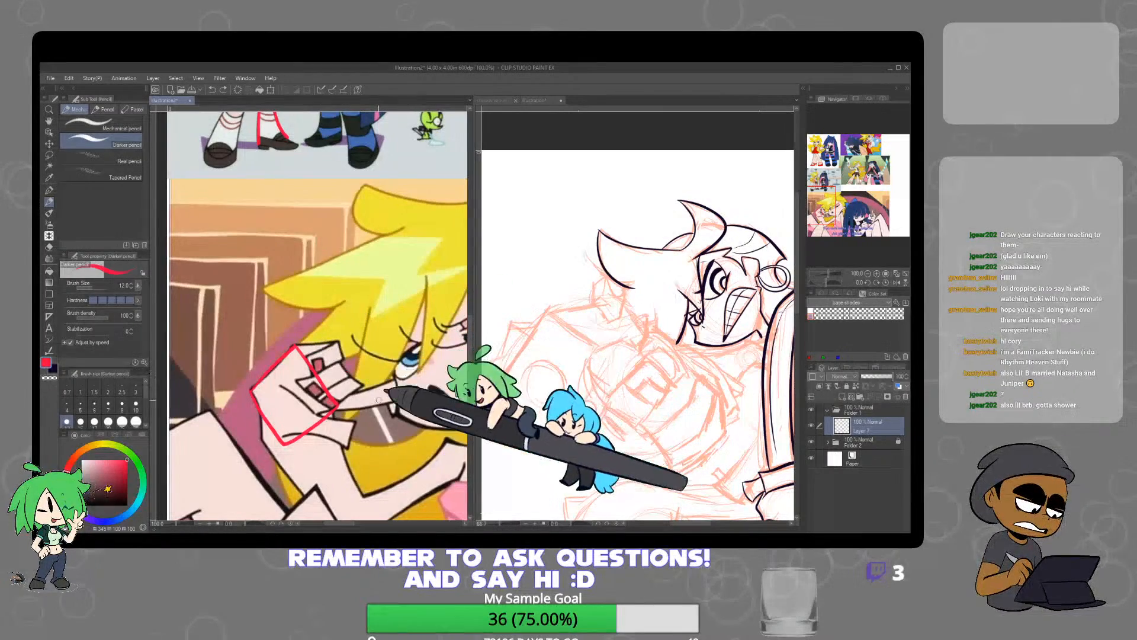
{"action": "scroll", "coordinate": [457, 379], "scroll_direction": "down", "scroll_amount": 3}
{"action": "left_click_drag", "start_coordinate": [443, 383], "coordinate": [368, 374]}
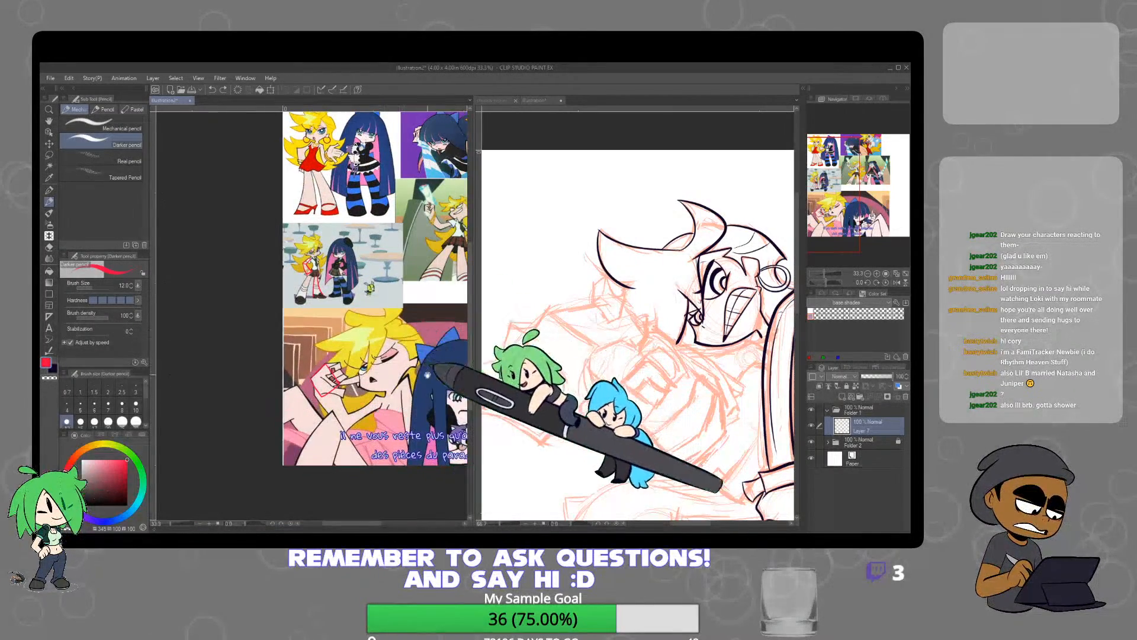
{"action": "left_click_drag", "start_coordinate": [443, 382], "coordinate": [373, 378]}
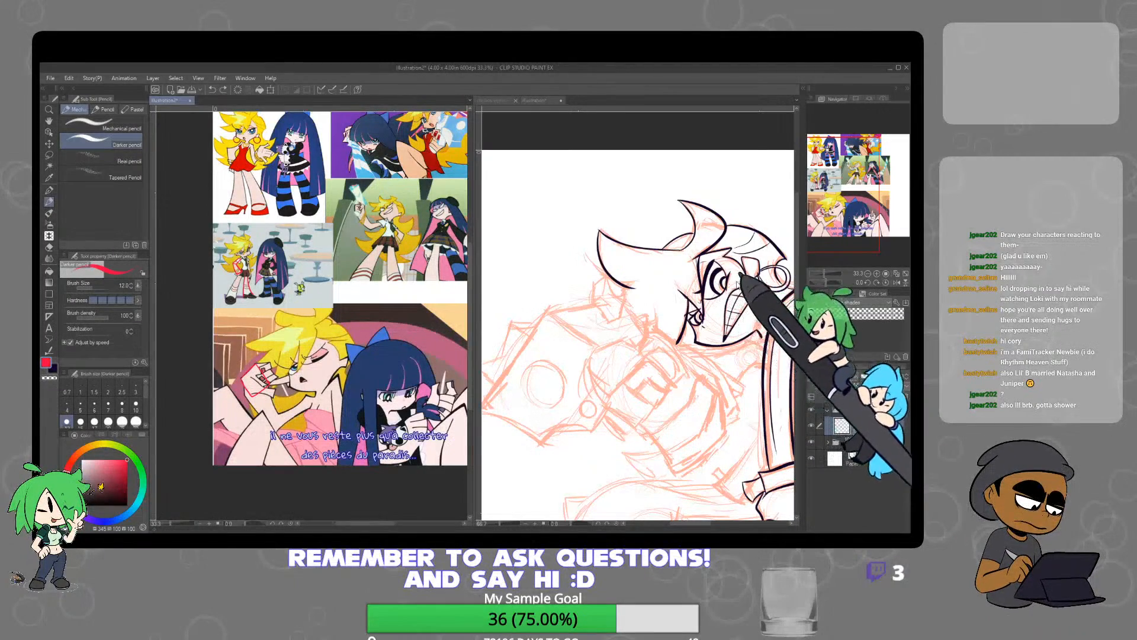
Extend and clean the back of the upper character's head outline in the dark outline colour with the Mapping pen and eraser
{"action": "key", "text": "e"}
{"action": "scroll", "coordinate": [748, 255], "scroll_direction": "up", "scroll_amount": 4}
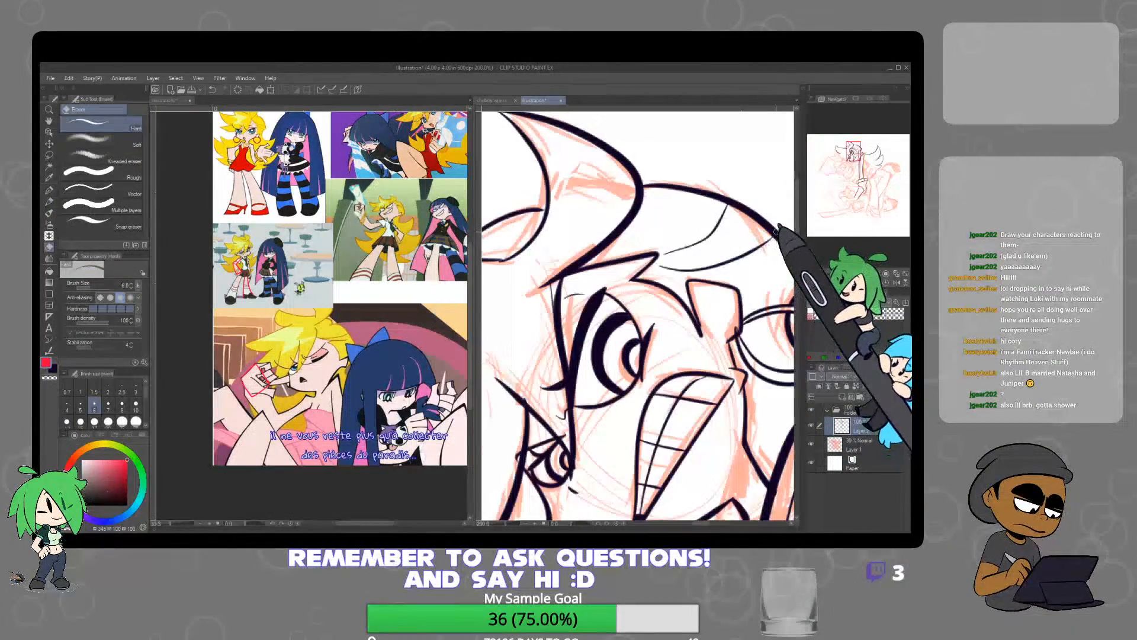
{"action": "left_click", "coordinate": [53, 368]}
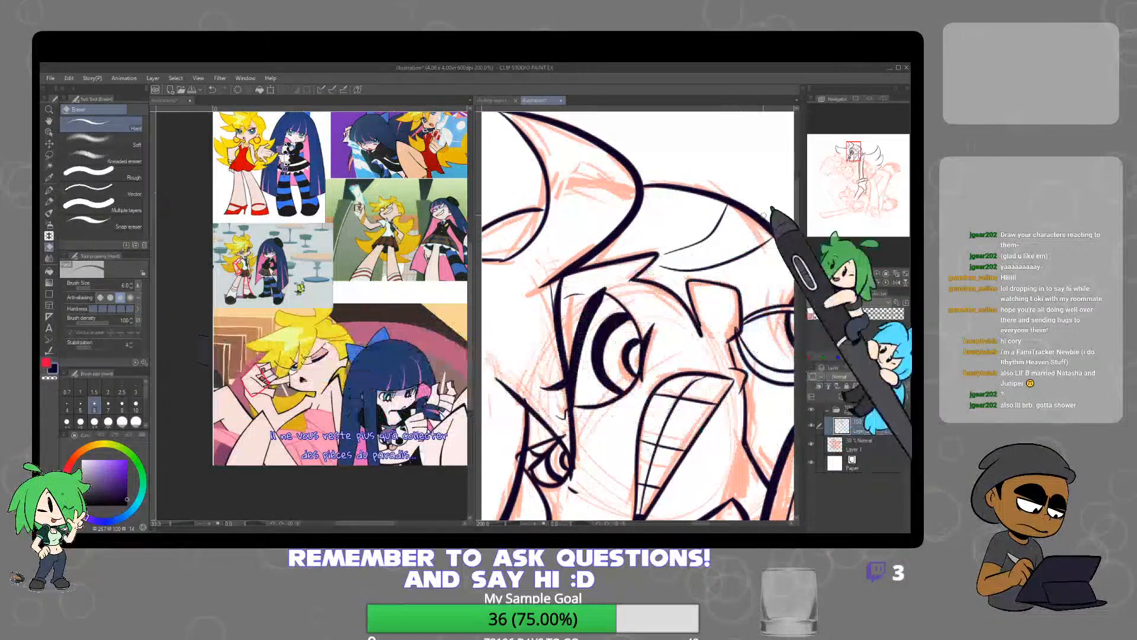
{"action": "key", "text": "p"}
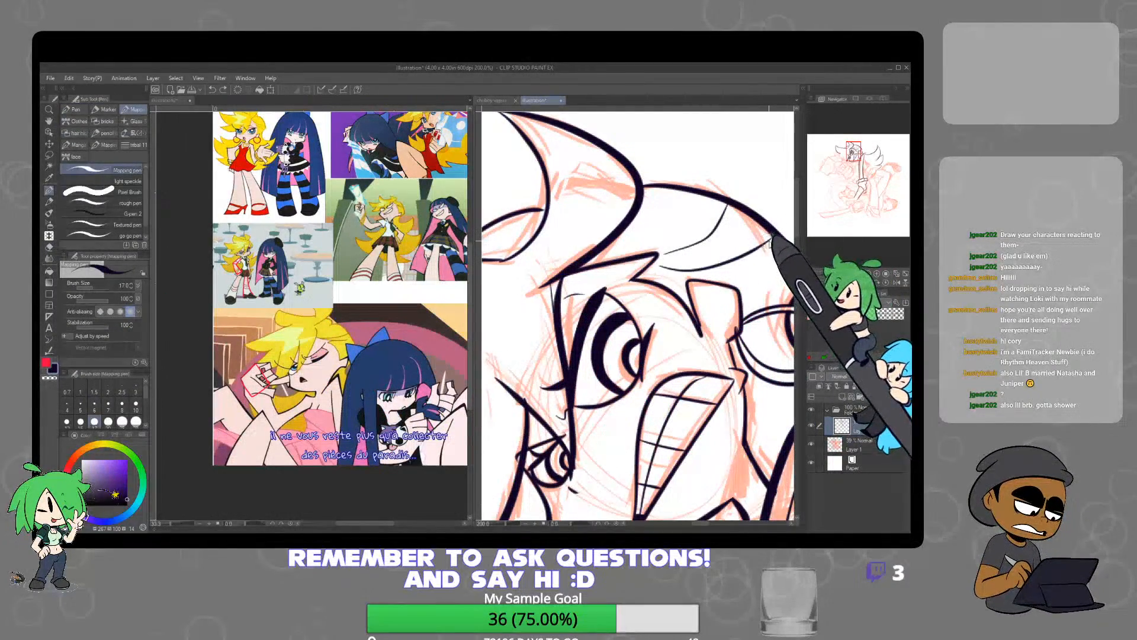
{"action": "key", "text": "e"}
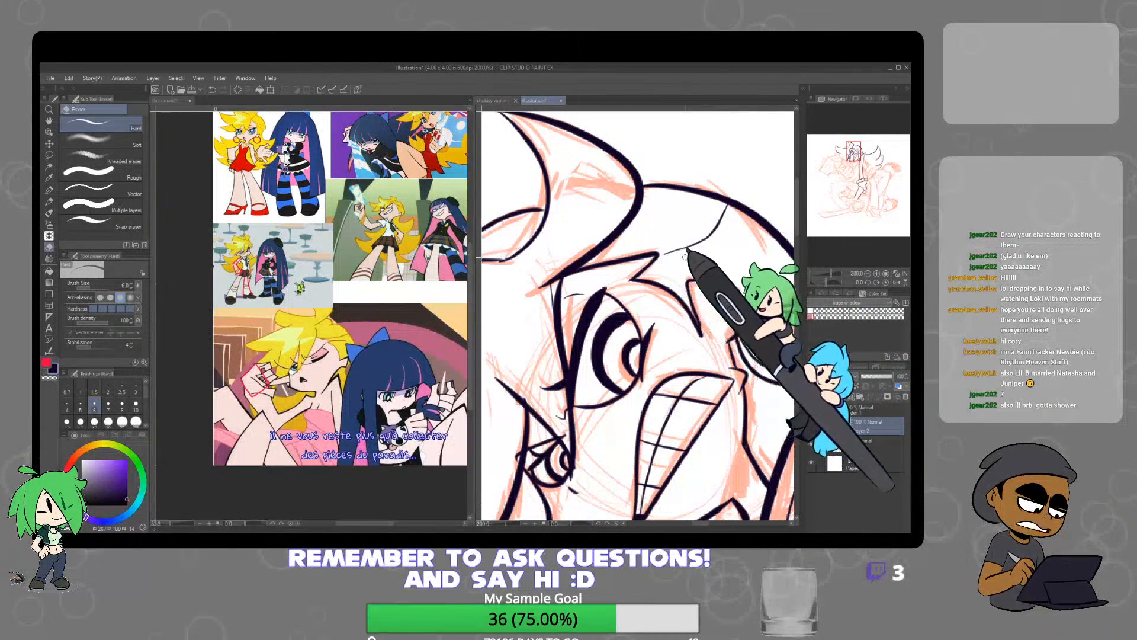
{"action": "key", "text": "p"}
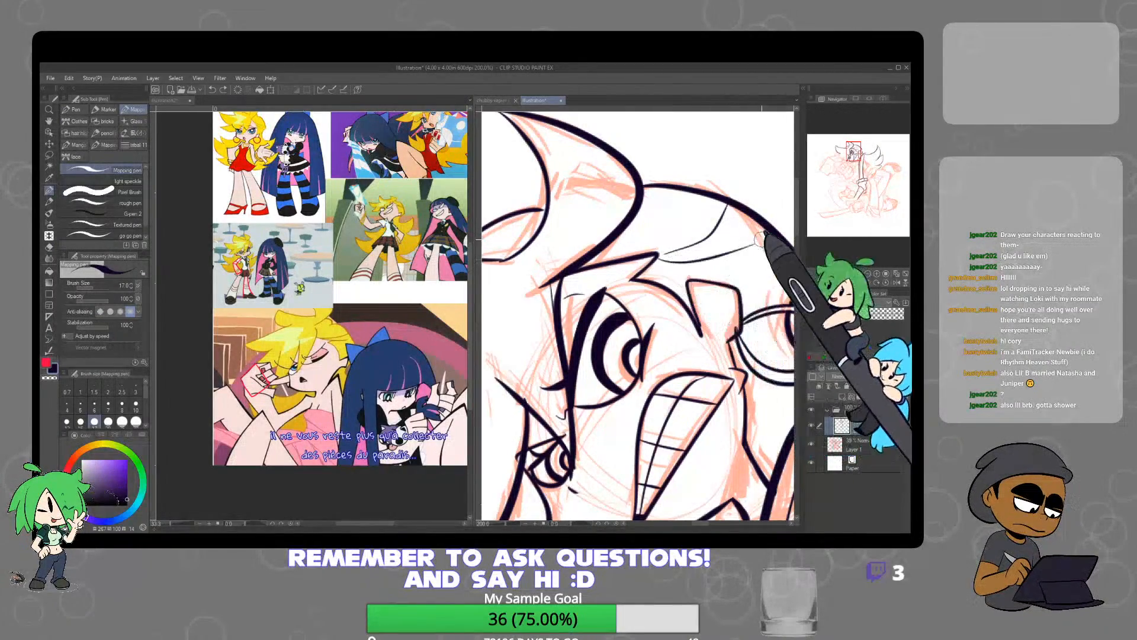
Check the join between the sword blade's tip and the lower hair curve up close on the drawing
{"action": "scroll", "coordinate": [781, 251], "scroll_direction": "down", "scroll_amount": 3}
{"action": "left_click_drag", "start_coordinate": [750, 305], "coordinate": [612, 311]}
{"action": "left_click_drag", "start_coordinate": [782, 318], "coordinate": [688, 257]}
{"action": "scroll", "coordinate": [657, 291], "scroll_direction": "up", "scroll_amount": 5}
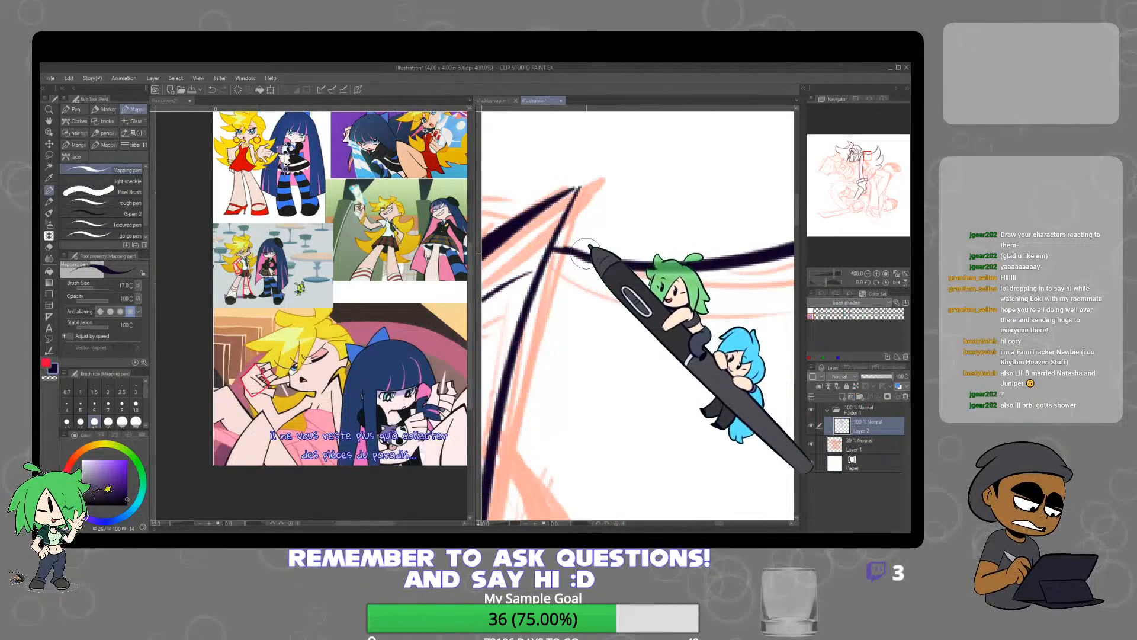
{"action": "scroll", "coordinate": [626, 249], "scroll_direction": "down", "scroll_amount": 5}
Examine the dark-haired character holding the striped sword and the surrounding pictures on the reference canvas
{"action": "left_click", "coordinate": [441, 350]}
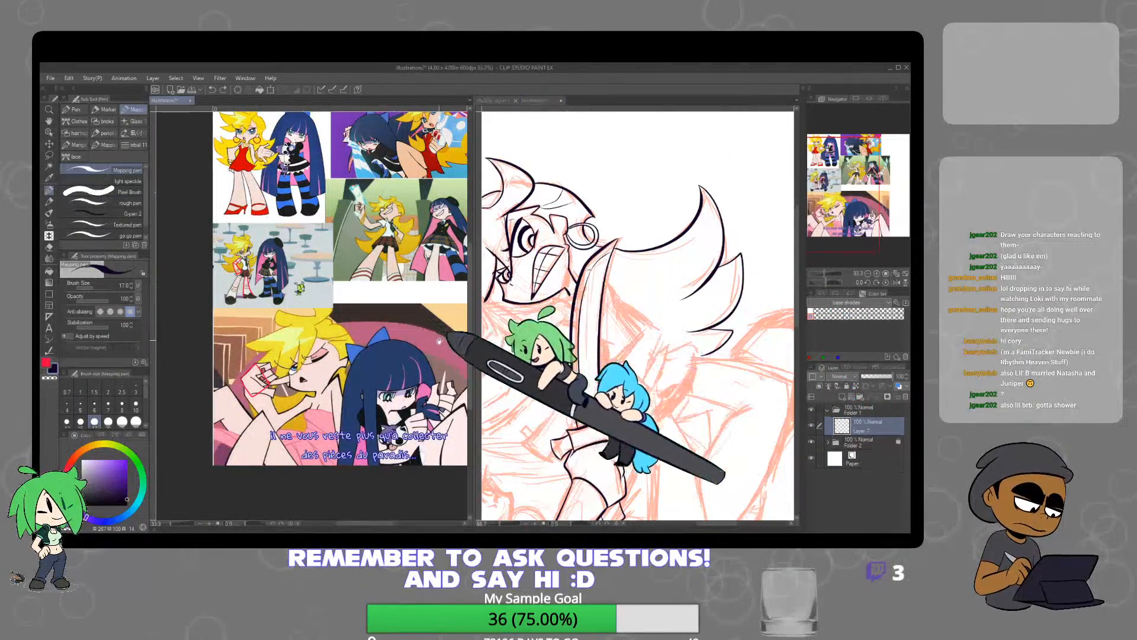
{"action": "left_click_drag", "start_coordinate": [438, 361], "coordinate": [343, 395]}
{"action": "scroll", "coordinate": [419, 272], "scroll_direction": "up", "scroll_amount": 3}
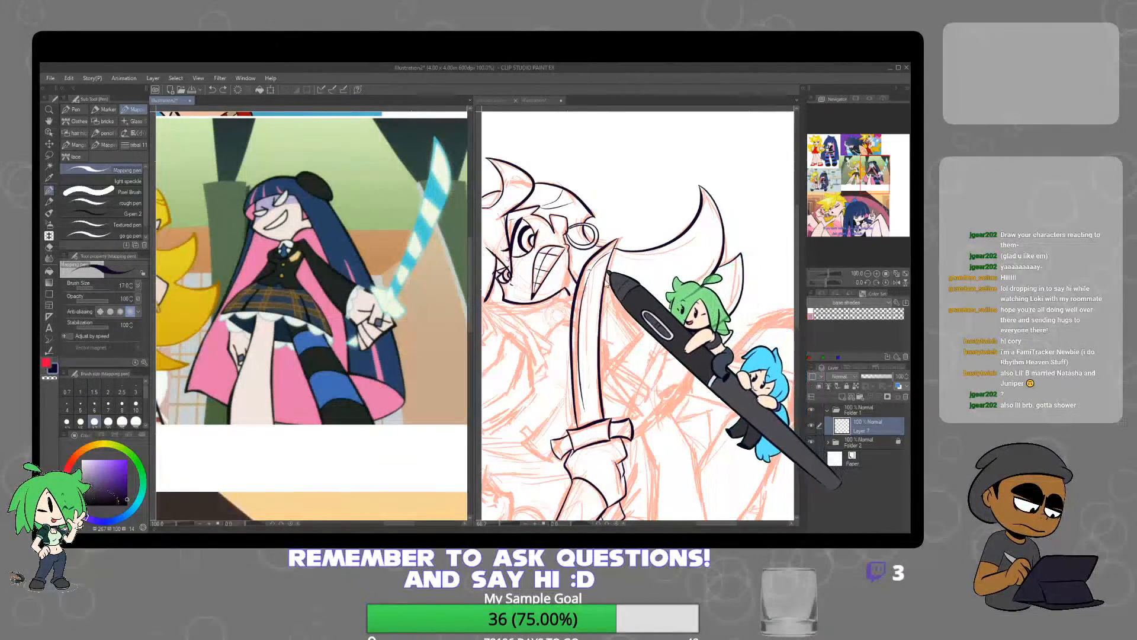
{"action": "key", "text": "ctrl+minus"}
{"action": "key", "text": "ctrl+minus"}
{"action": "key", "text": "ctrl+minus"}
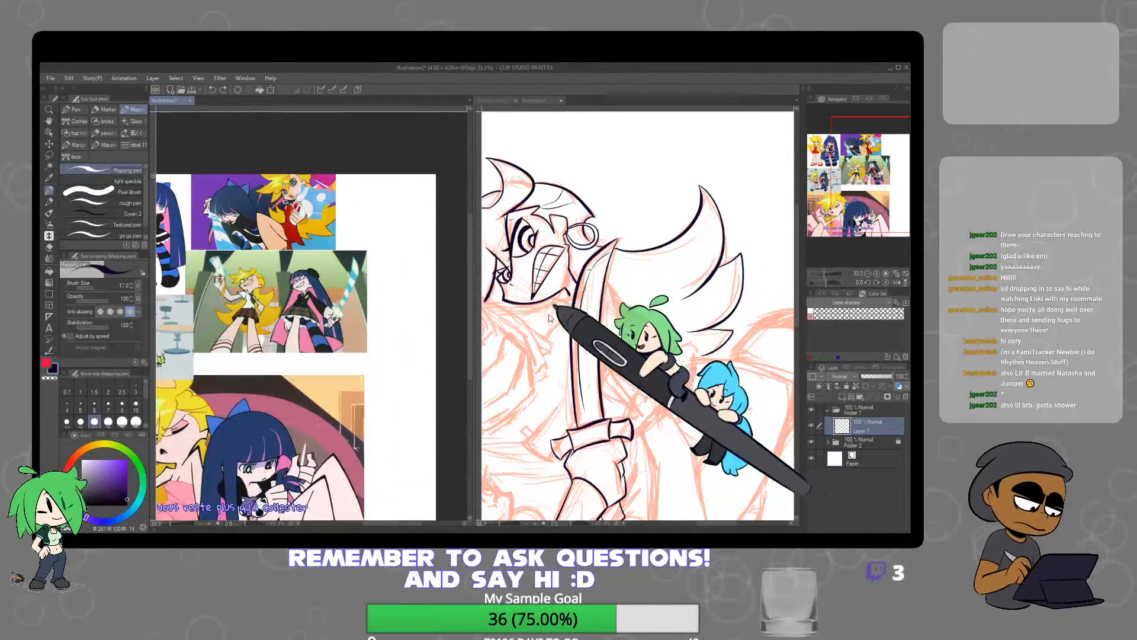
{"action": "key", "text": "ctrl+plus"}
{"action": "left_click_drag", "start_coordinate": [342, 392], "coordinate": [477, 420]}
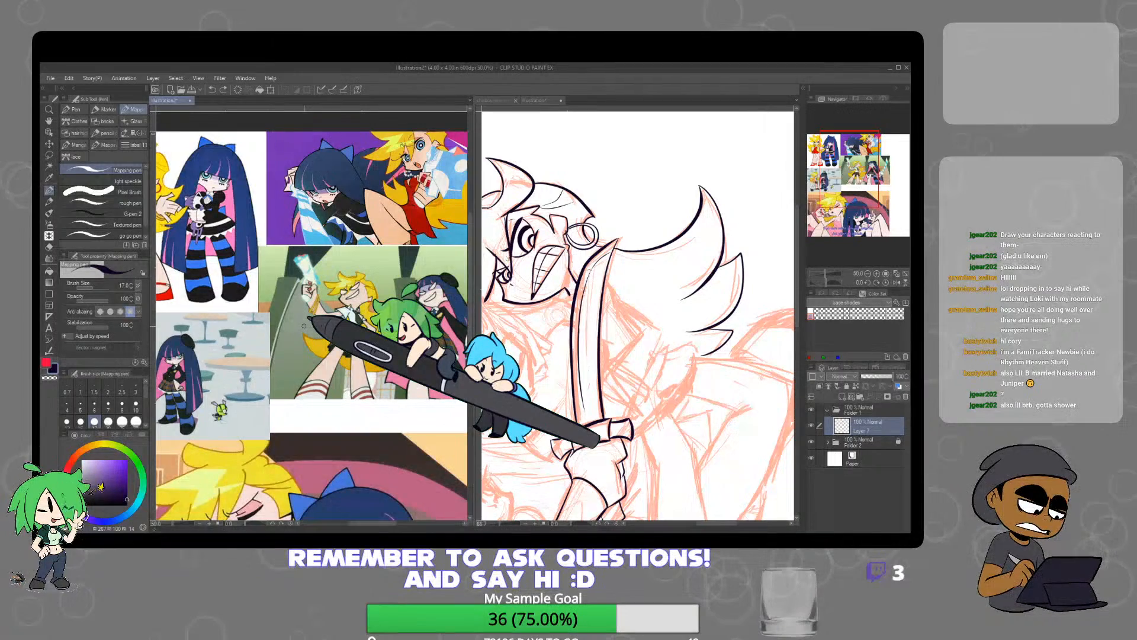
Ink the angular collar edge beside the sword blade on the upper character, undoing the stray stroke
{"action": "left_click", "coordinate": [609, 284]}
{"action": "scroll", "coordinate": [609, 280], "scroll_direction": "up", "scroll_amount": 2}
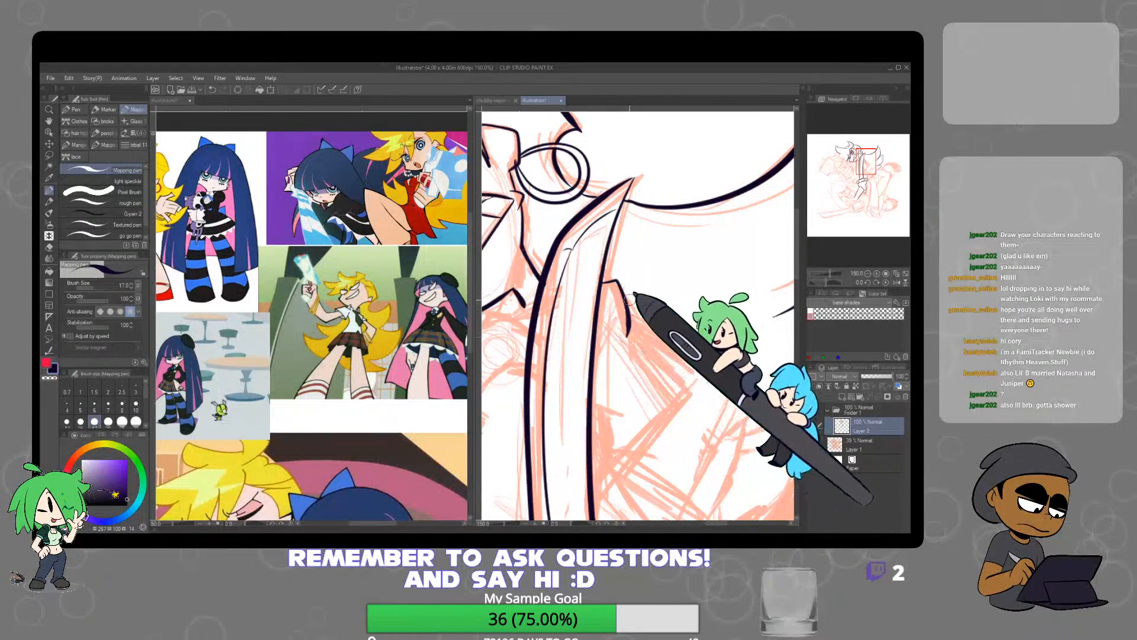
{"action": "left_click", "coordinate": [417, 388]}
{"action": "left_click", "coordinate": [618, 311]}
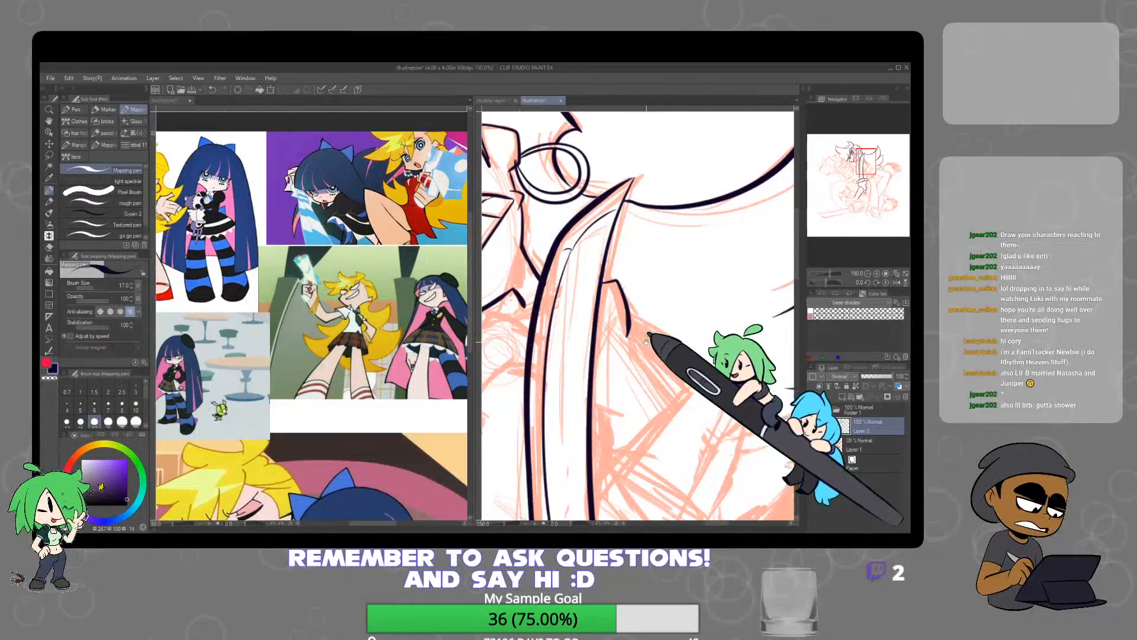
{"action": "mouse_move", "coordinate": [647, 361]}
{"action": "left_mouse_down"}
{"action": "mouse_move", "coordinate": [649, 280]}
{"action": "mouse_move", "coordinate": [672, 325]}
{"action": "left_mouse_up"}
{"action": "key", "text": "ctrl+z"}
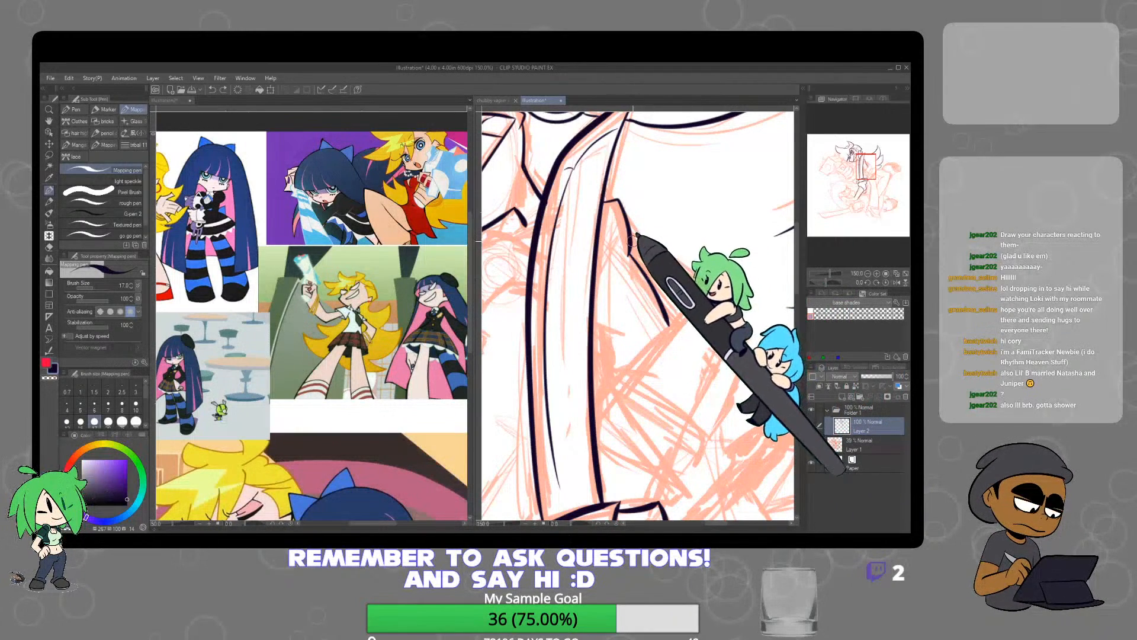
Ink the upper character's slanted shoulder line, pointed collar inner edge and the angular arm lines beside the blade
{"action": "left_click_drag", "start_coordinate": [633, 241], "coordinate": [723, 297]}
{"action": "key", "text": "ctrl+z"}
{"action": "mouse_move", "coordinate": [632, 241]}
{"action": "left_mouse_down"}
{"action": "mouse_move", "coordinate": [749, 287]}
{"action": "mouse_move", "coordinate": [690, 424]}
{"action": "left_mouse_up"}
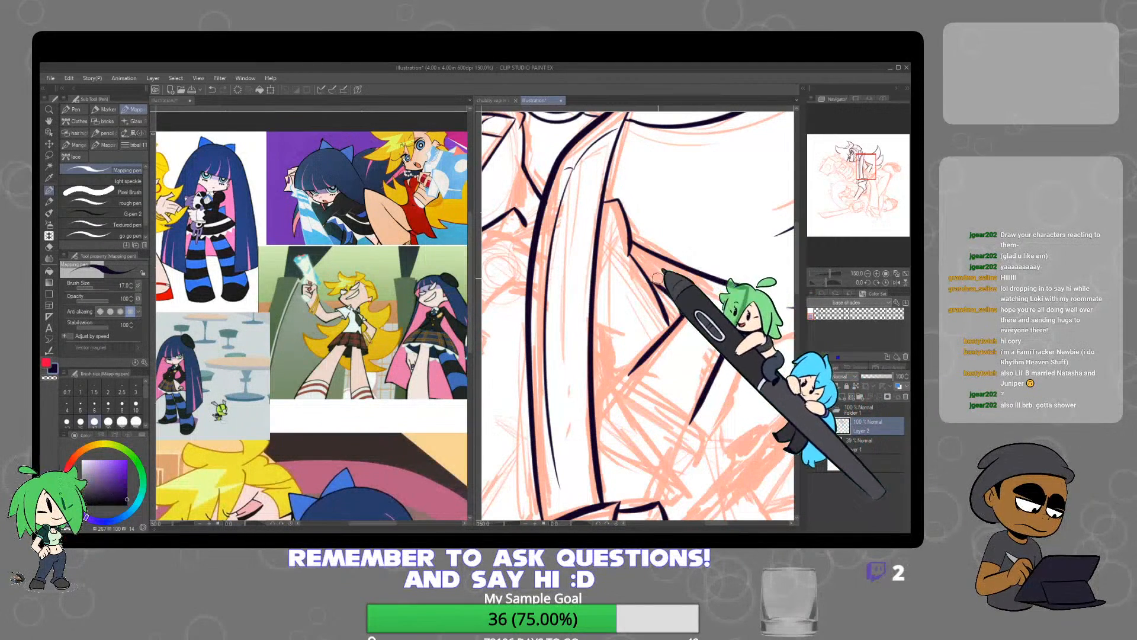
{"action": "left_click_drag", "start_coordinate": [653, 284], "coordinate": [682, 315]}
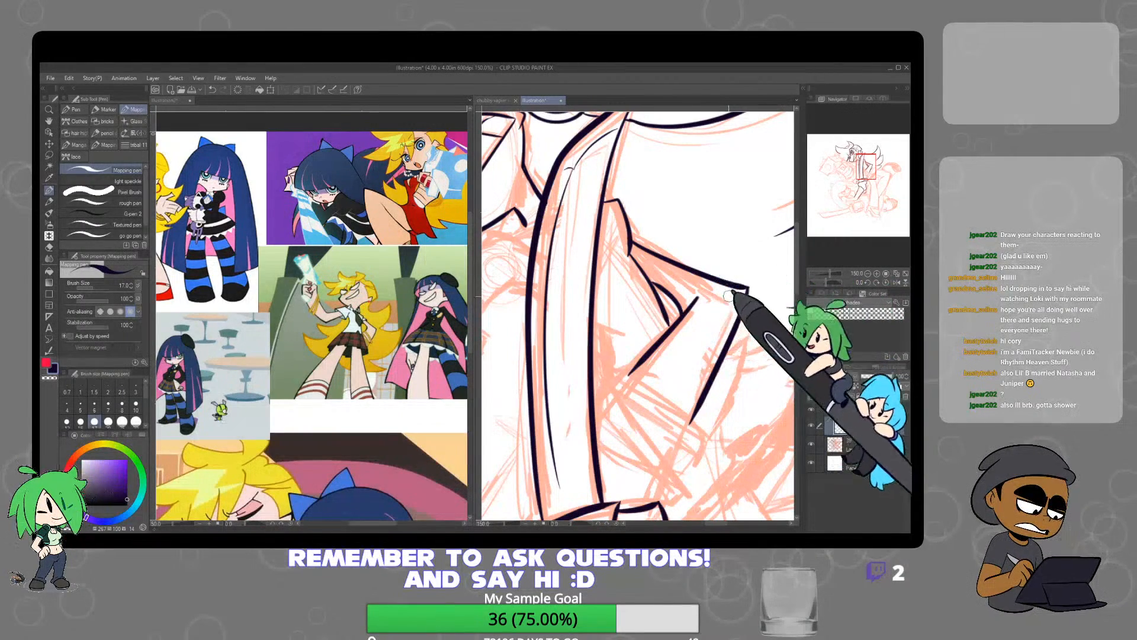
{"action": "scroll", "coordinate": [712, 302], "scroll_direction": "down", "scroll_amount": 4}
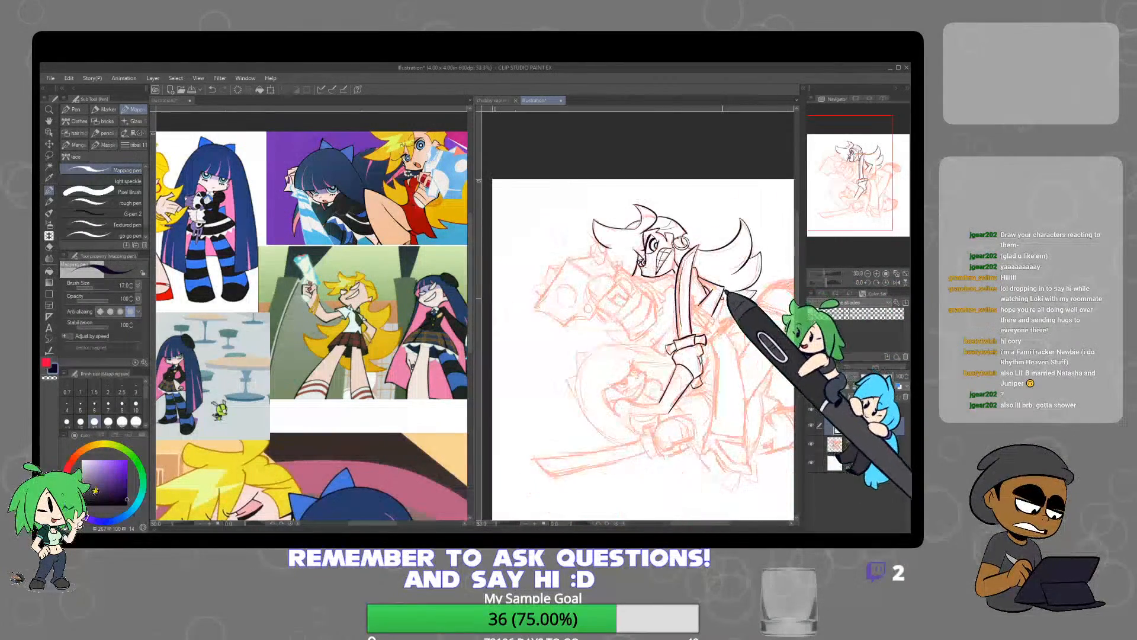
Ink the small pointed neck shape between the upper character's chin and the sword blade
{"action": "scroll", "coordinate": [666, 289], "scroll_direction": "up", "scroll_amount": 4}
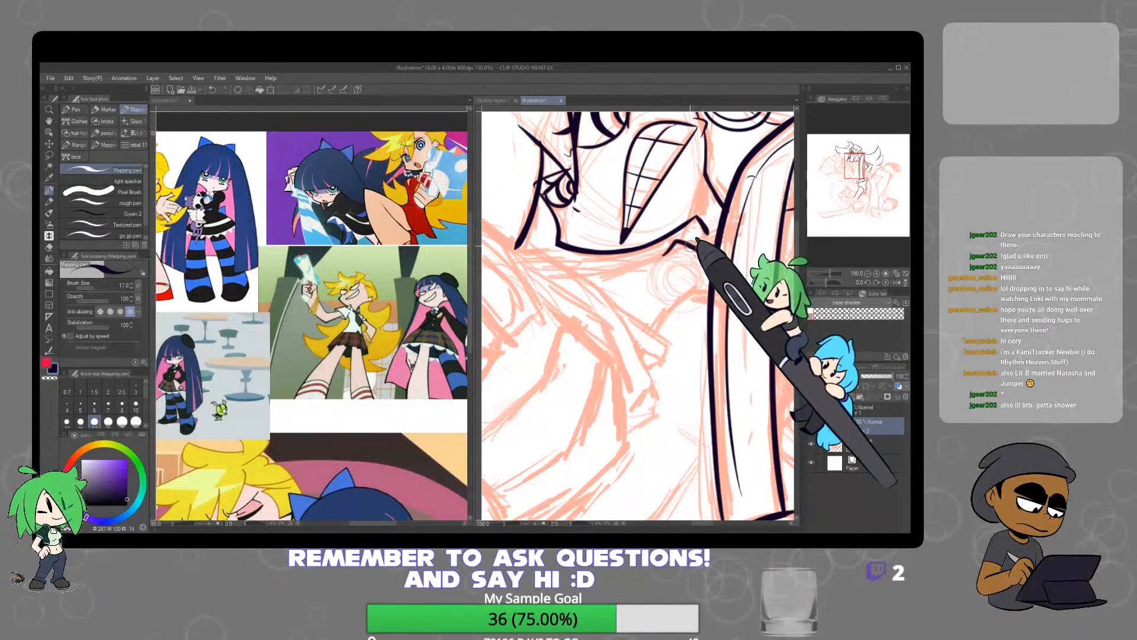
{"action": "left_click_drag", "start_coordinate": [415, 370], "coordinate": [490, 356]}
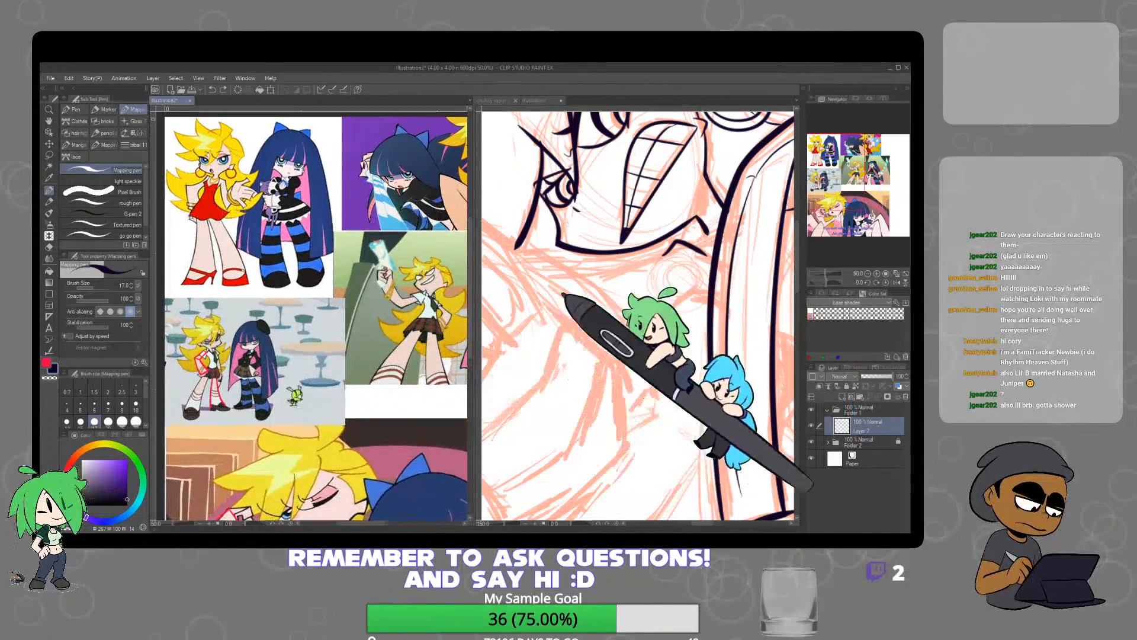
{"action": "left_click", "coordinate": [694, 244]}
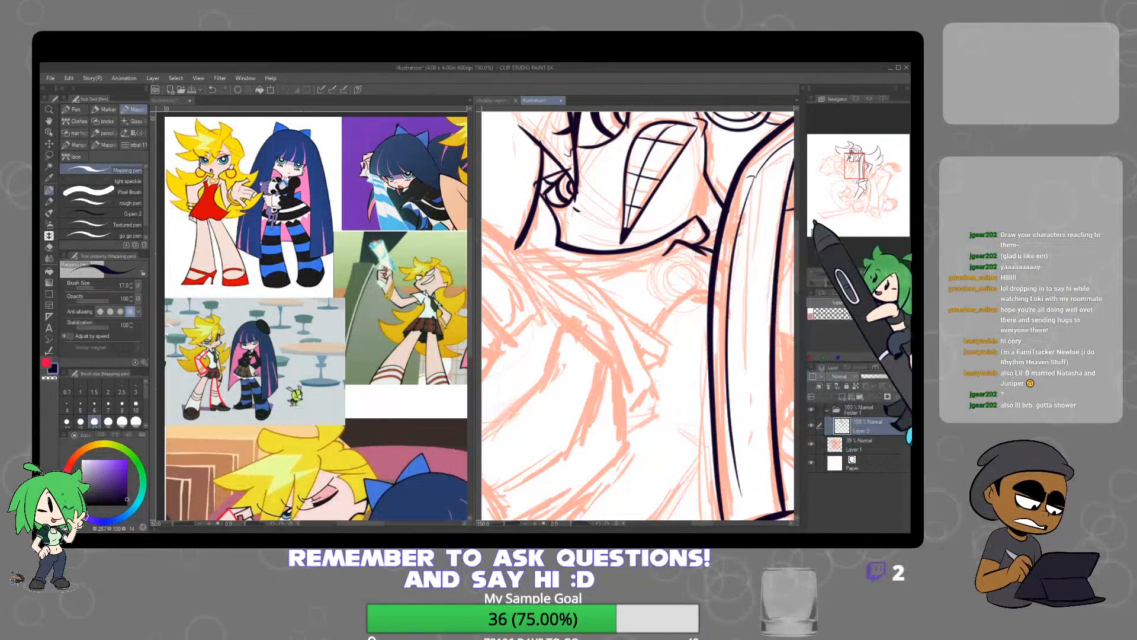
Ink the short curved clothing edge beside the blade and the long tapered lapel running down from the chin
{"action": "scroll", "coordinate": [730, 247], "scroll_direction": "down", "scroll_amount": 3}
{"action": "scroll", "coordinate": [711, 249], "scroll_direction": "up", "scroll_amount": 2}
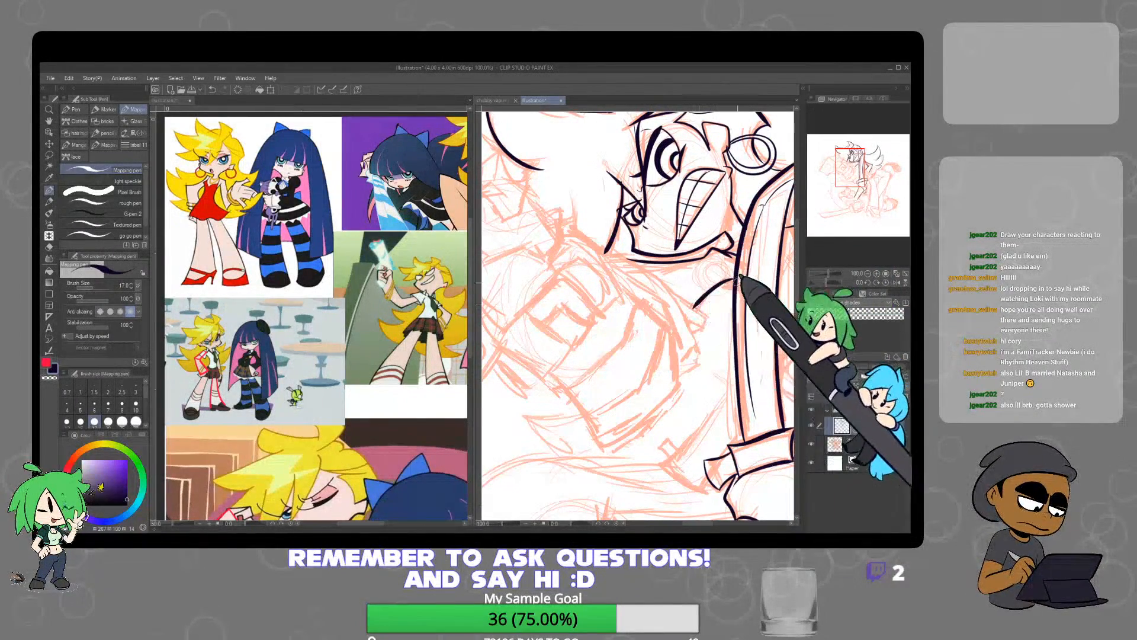
{"action": "left_click_drag", "start_coordinate": [695, 307], "coordinate": [732, 285]}
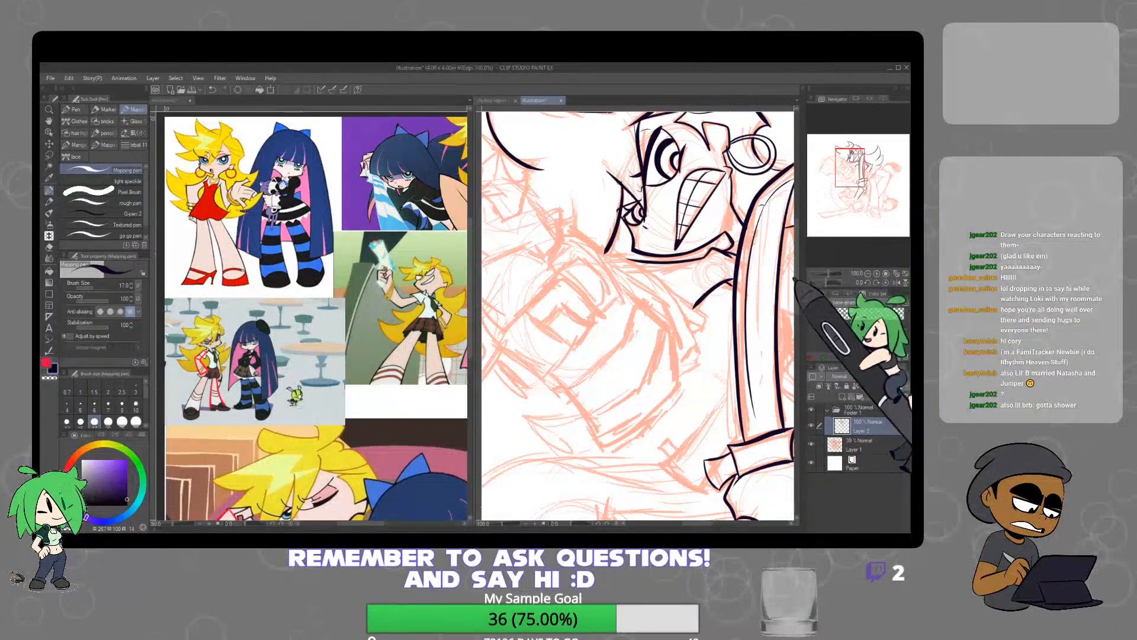
{"action": "scroll", "coordinate": [732, 285], "scroll_direction": "down", "scroll_amount": 4}
{"action": "scroll", "coordinate": [689, 266], "scroll_direction": "up", "scroll_amount": 4}
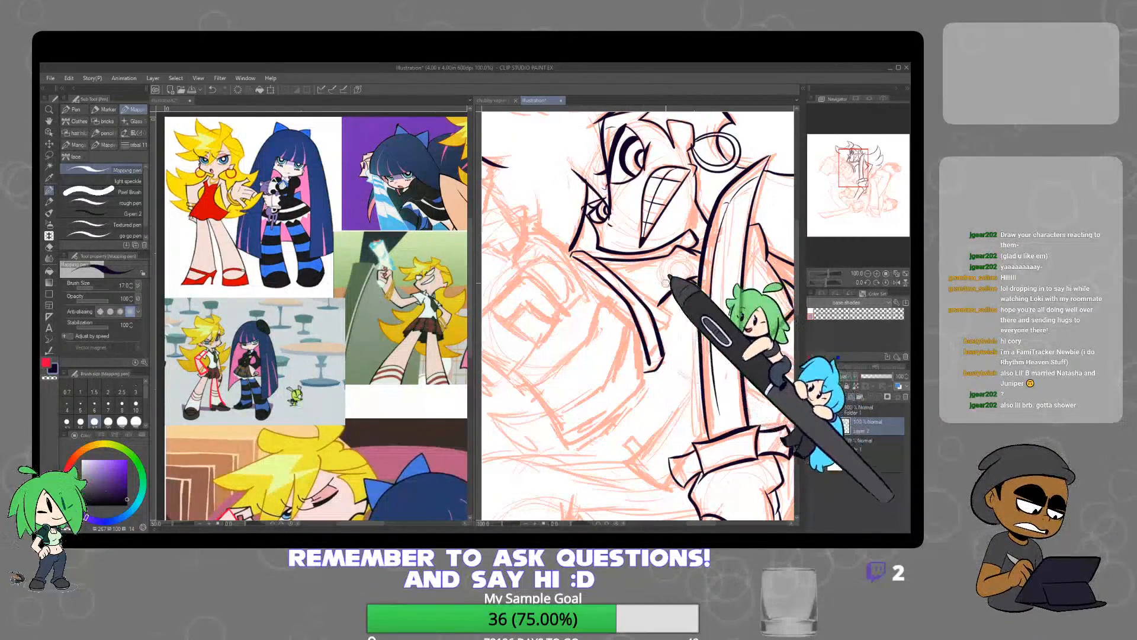
Clean the lapel's upper end with the eraser and ink a parallel inner line along its edge with the Mapping pen
{"action": "key", "text": "e"}
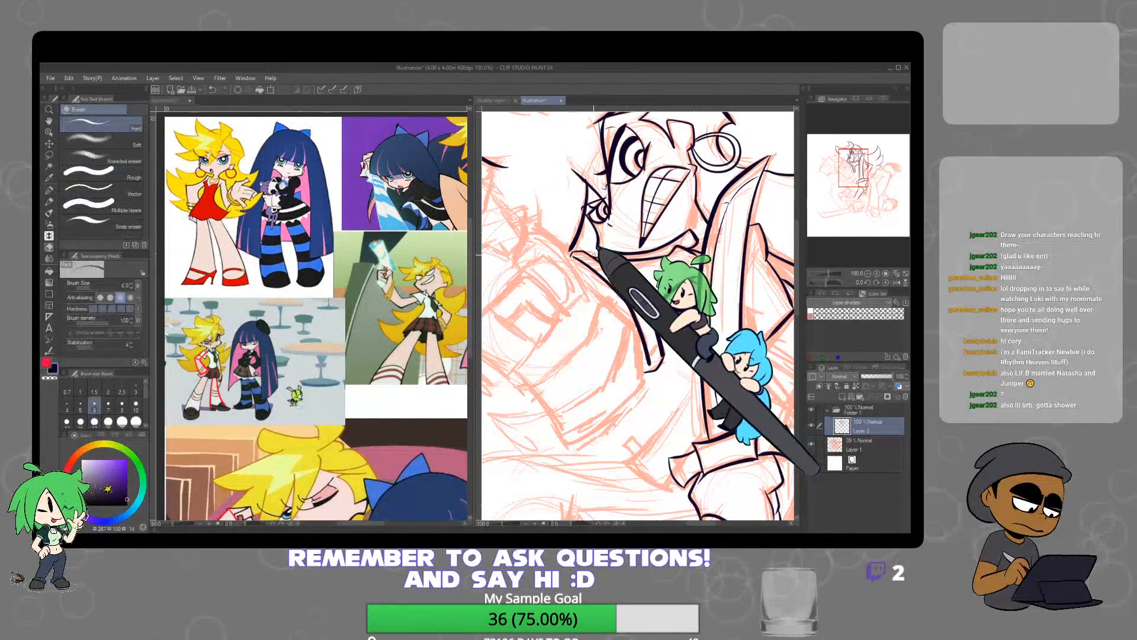
{"action": "key", "text": "ctrl+plus"}
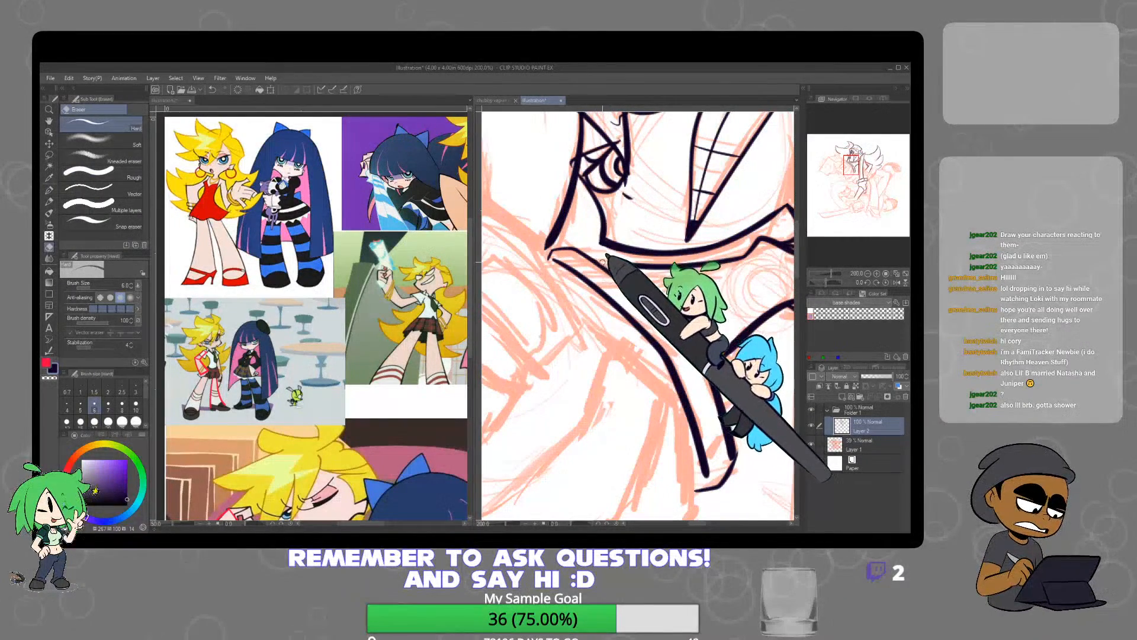
{"action": "key", "text": "p"}
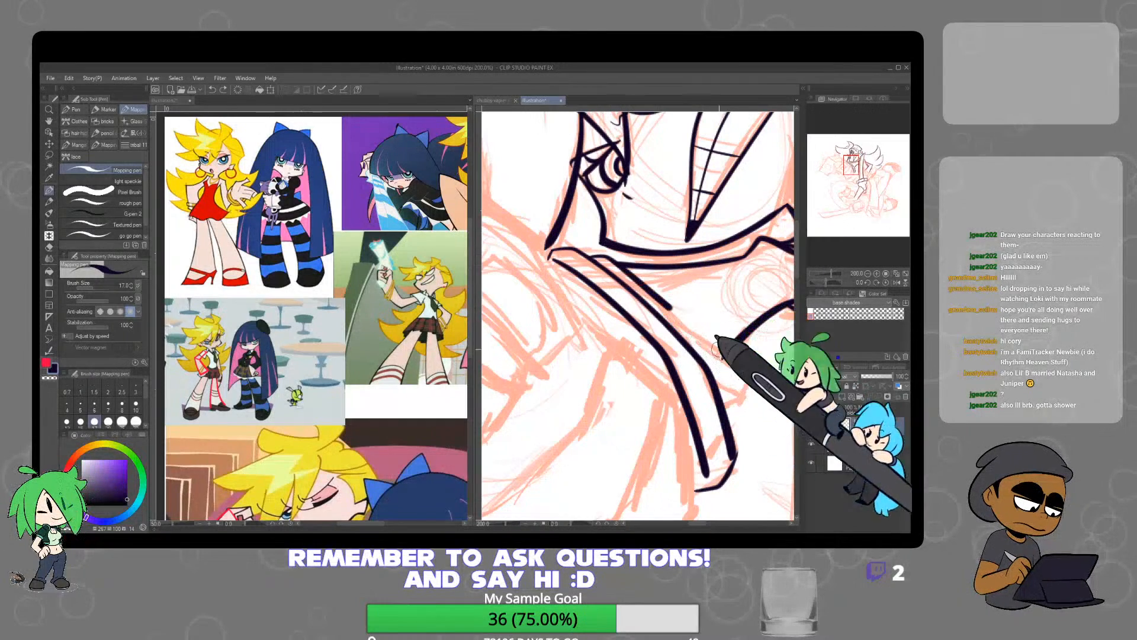
{"action": "mouse_move", "coordinate": [719, 350]}
{"action": "left_mouse_down"}
{"action": "mouse_move", "coordinate": [742, 372]}
{"action": "mouse_move", "coordinate": [746, 424]}
{"action": "left_mouse_up"}
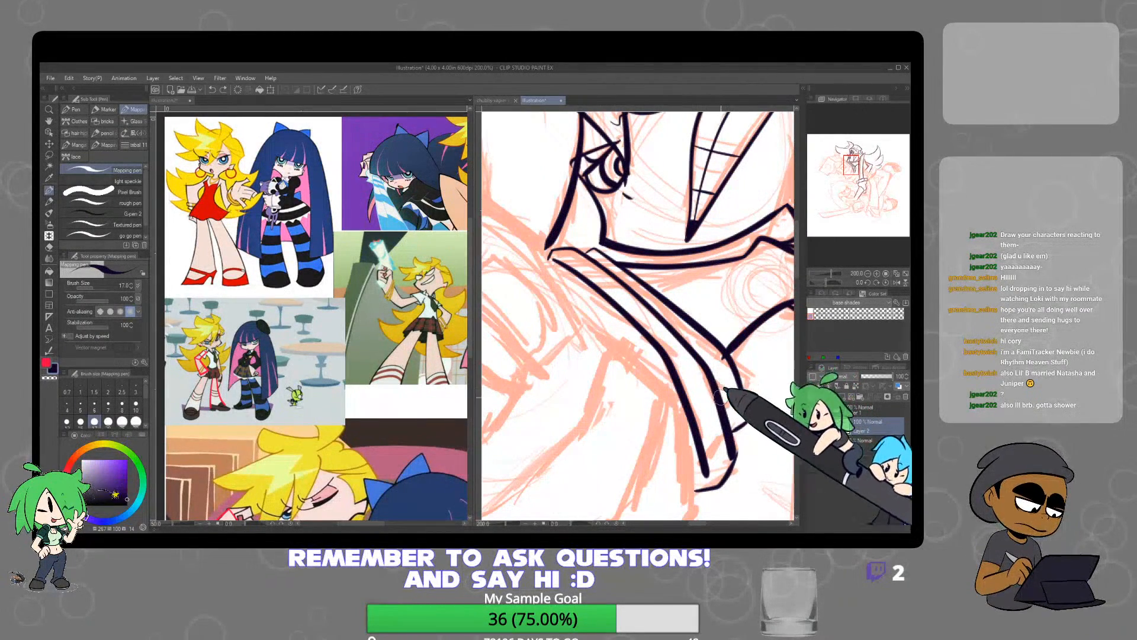
Ink a thin curve from the lapel's inner point up to the sword blade
{"action": "scroll", "coordinate": [738, 340], "scroll_direction": "down", "scroll_amount": 4}
{"action": "left_click_drag", "start_coordinate": [739, 340], "coordinate": [679, 333]}
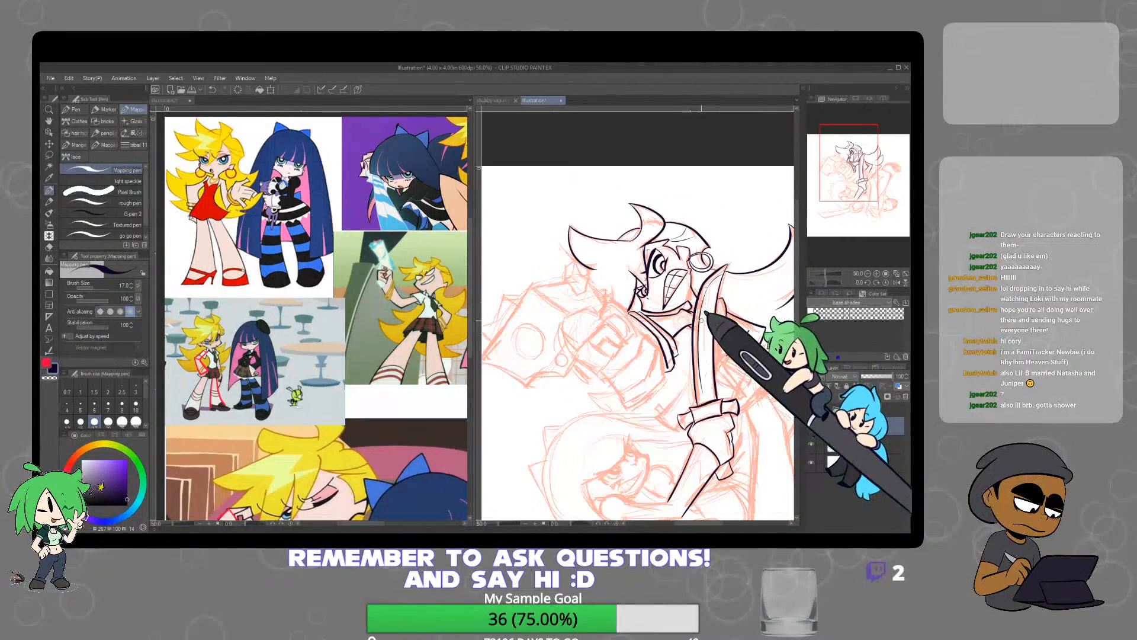
{"action": "scroll", "coordinate": [687, 339], "scroll_direction": "up", "scroll_amount": 2}
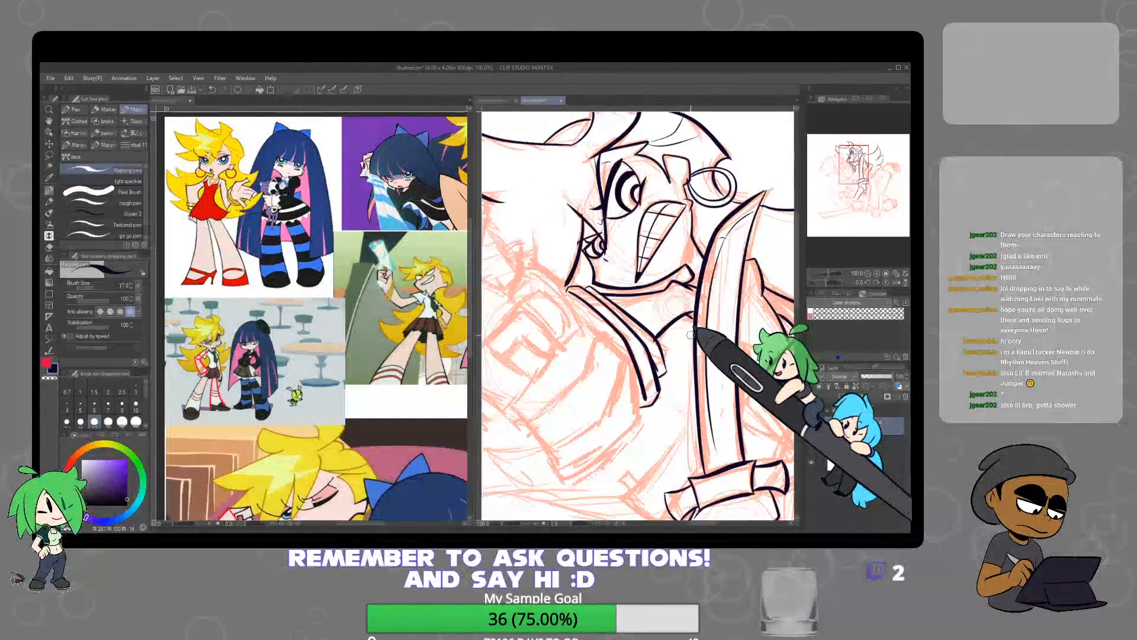
{"action": "scroll", "coordinate": [691, 335], "scroll_direction": "down", "scroll_amount": 3}
{"action": "scroll", "coordinate": [689, 314], "scroll_direction": "up", "scroll_amount": 5}
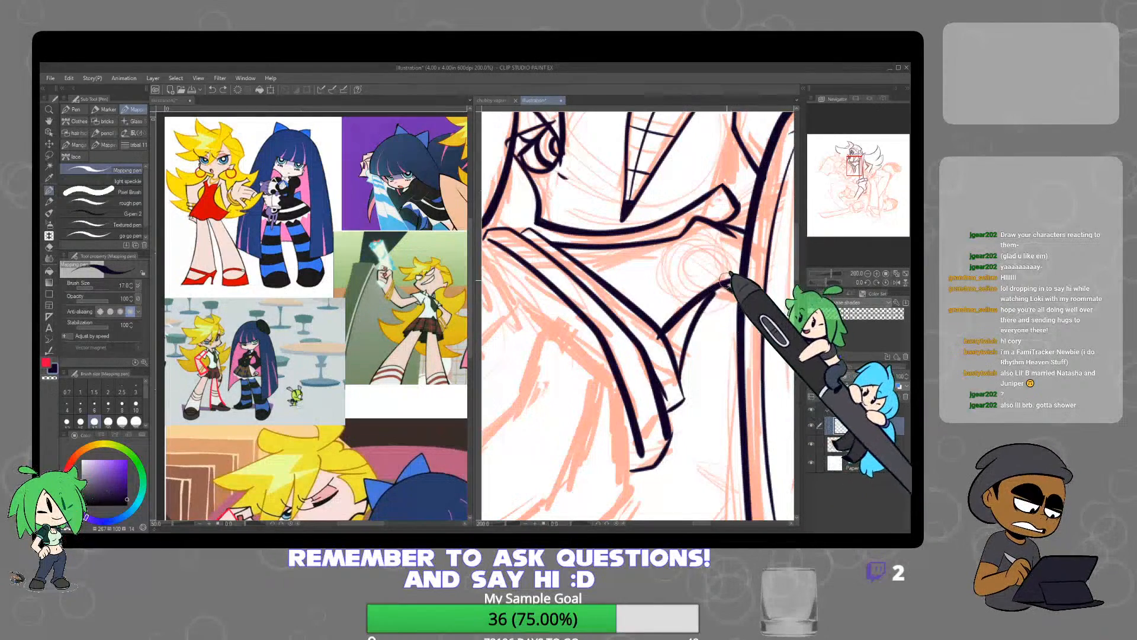
Erase the thick upper line between the lapel and the blade with the hard eraser at size 12, keeping the lower curve
{"action": "key", "text": "e"}
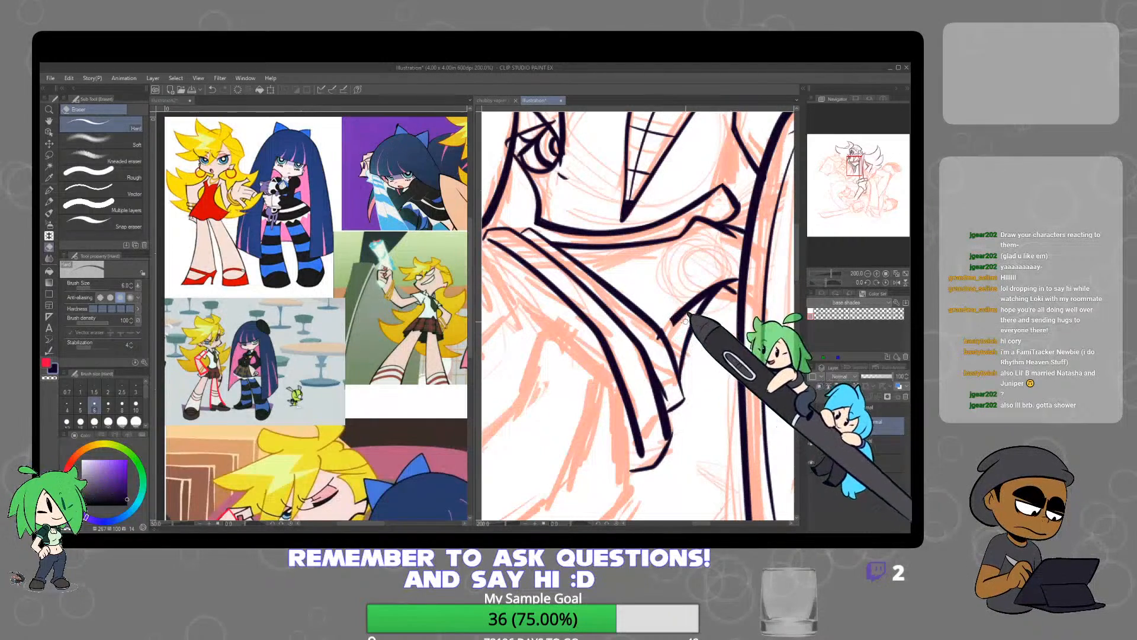
{"action": "key", "text": "p"}
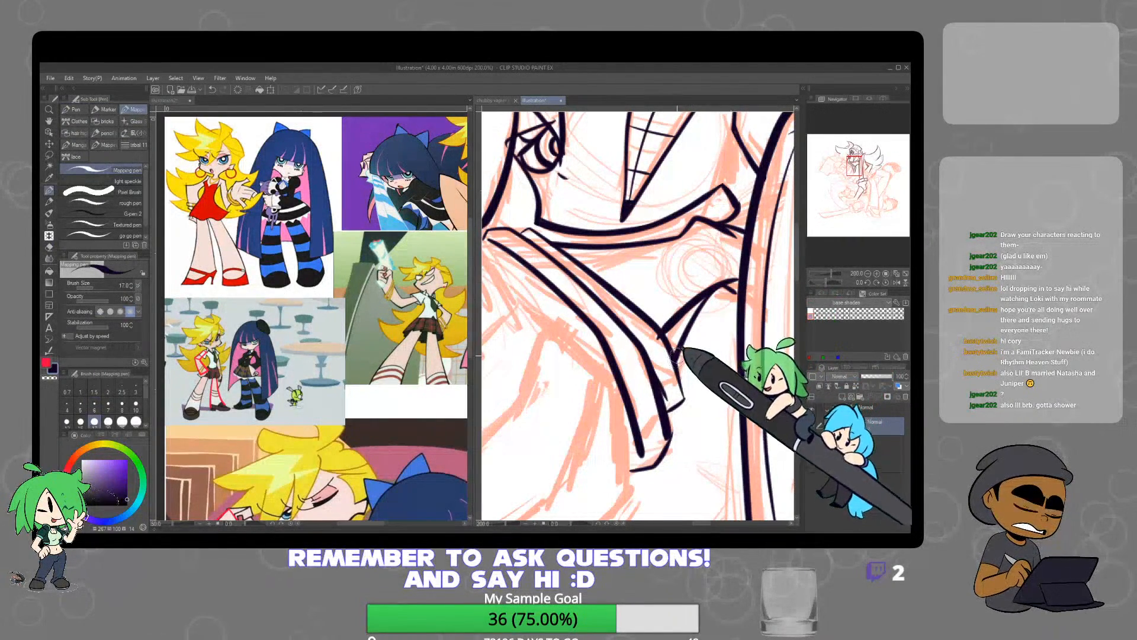
{"action": "key", "text": "e"}
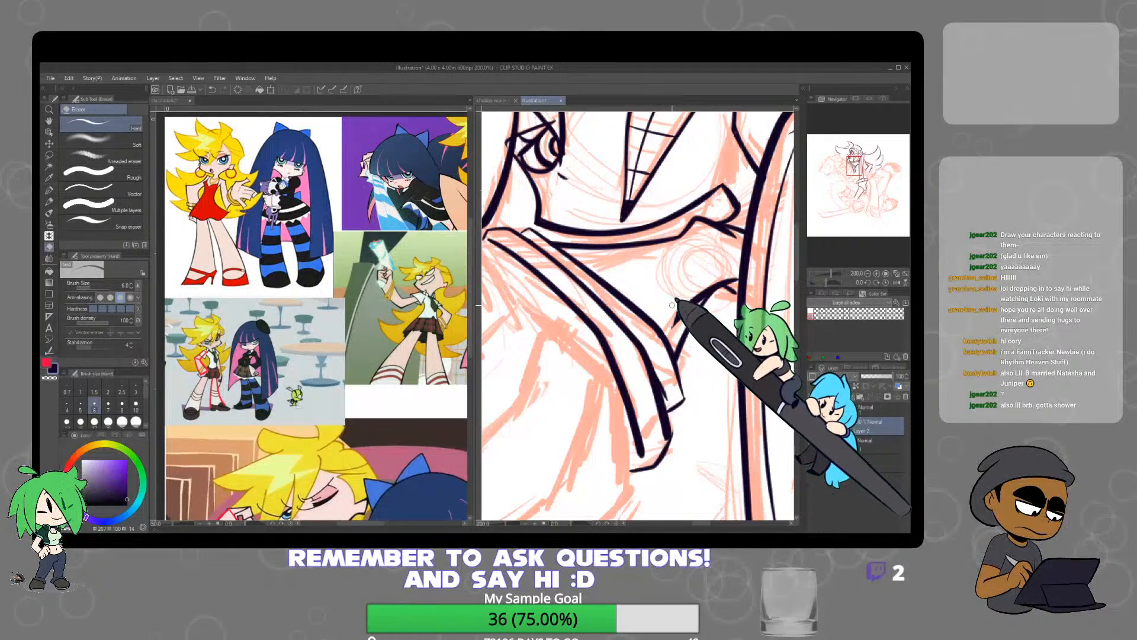
{"action": "key", "text": "bracketright"}
{"action": "key", "text": "bracketright"}
{"action": "key", "text": "bracketright"}
{"action": "key", "text": "bracketright"}
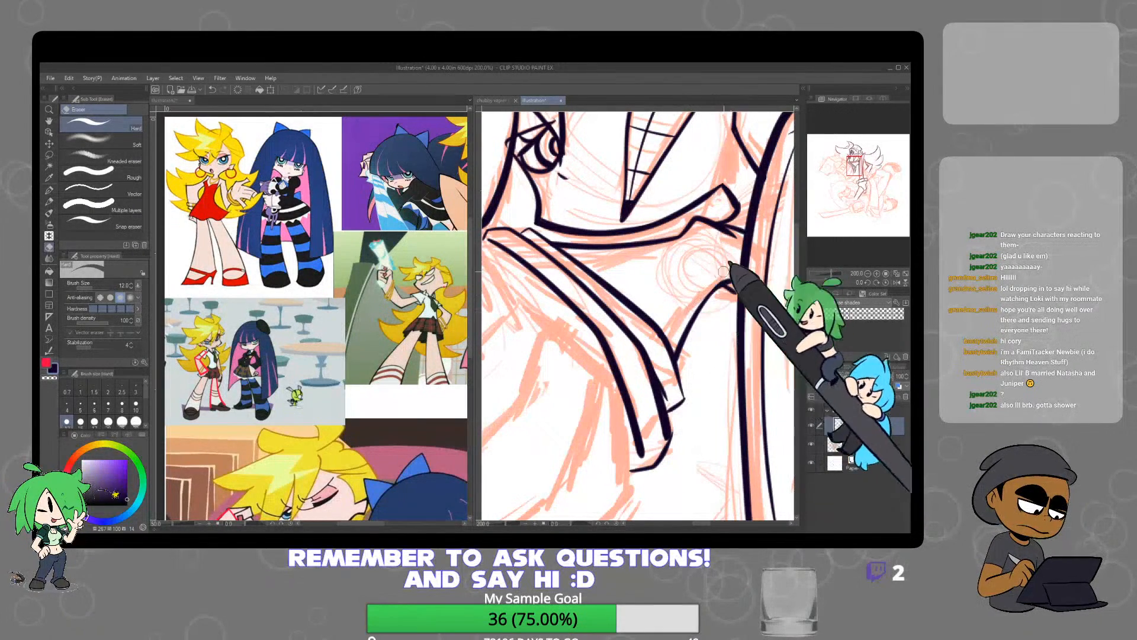
Ink the small collar edge and angled garment lines on the far side of the sword blade with the Mapping pen
{"action": "scroll", "coordinate": [732, 280], "scroll_direction": "down", "scroll_amount": 3}
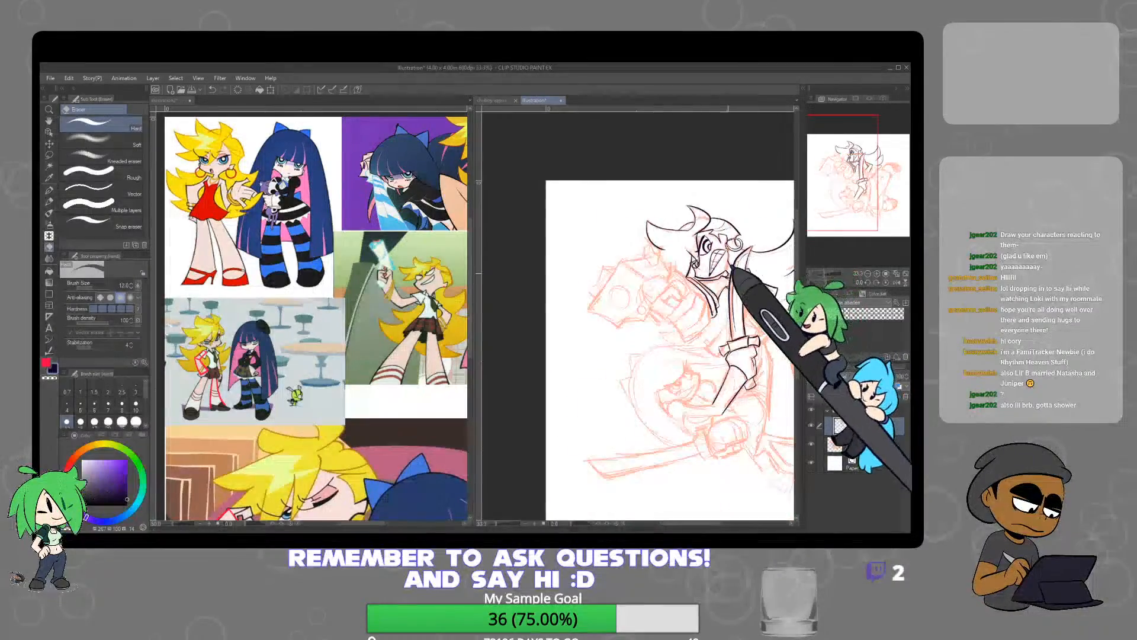
{"action": "scroll", "coordinate": [724, 294], "scroll_direction": "up", "scroll_amount": 5}
{"action": "key", "text": "p"}
{"action": "scroll", "coordinate": [682, 299], "scroll_direction": "up", "scroll_amount": 3}
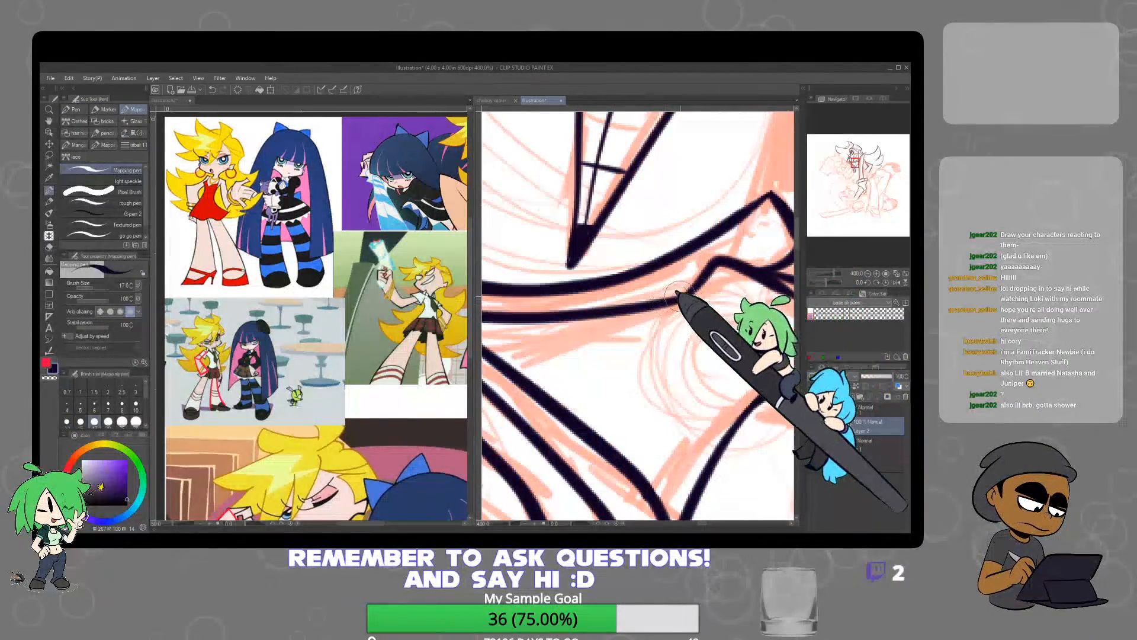
{"action": "scroll", "coordinate": [752, 296], "scroll_direction": "down", "scroll_amount": 5}
{"action": "left_click_drag", "start_coordinate": [762, 356], "coordinate": [623, 365]}
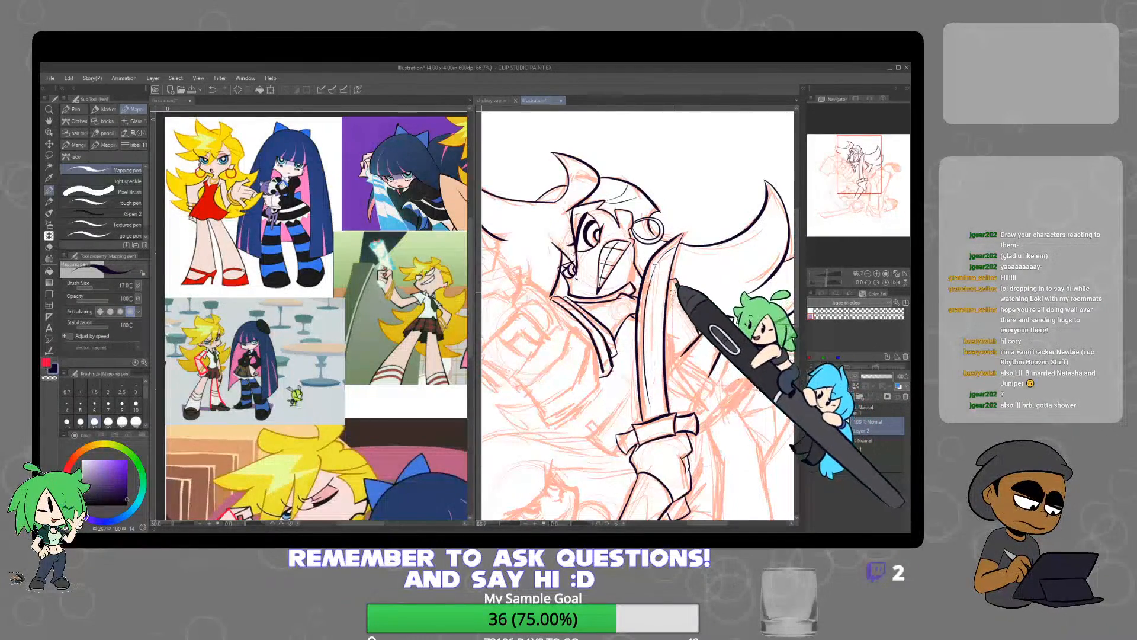
{"action": "scroll", "coordinate": [673, 291], "scroll_direction": "up", "scroll_amount": 3}
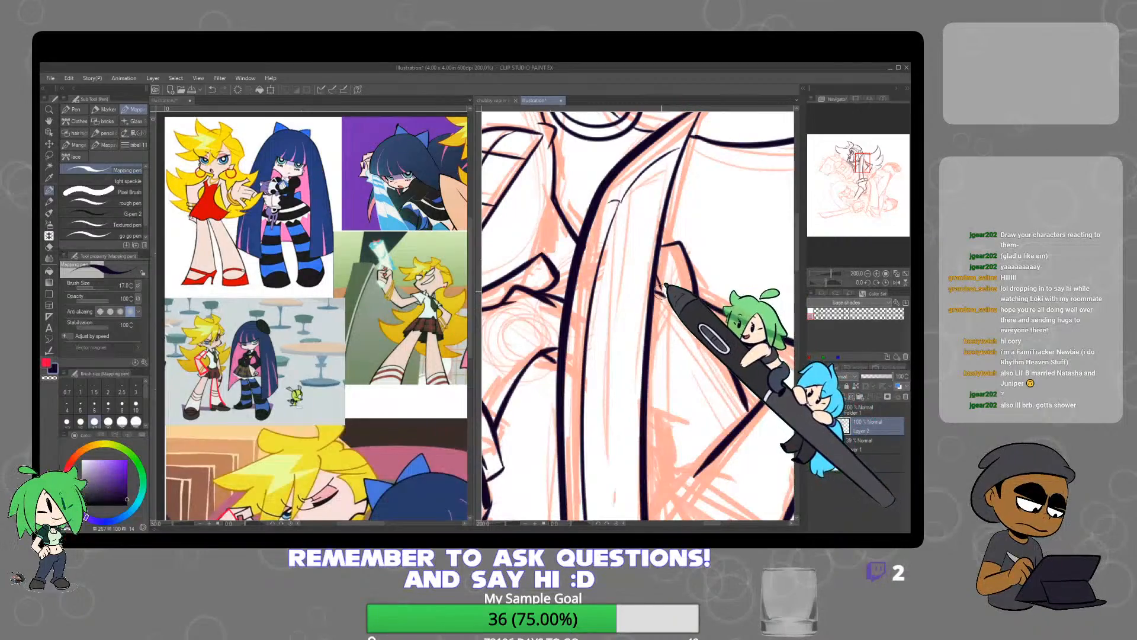
Ink the short curve along the blade's back edge and extend the collar's inner fold beside it
{"action": "scroll", "coordinate": [722, 267], "scroll_direction": "down", "scroll_amount": 4}
{"action": "left_click_drag", "start_coordinate": [714, 328], "coordinate": [686, 304]}
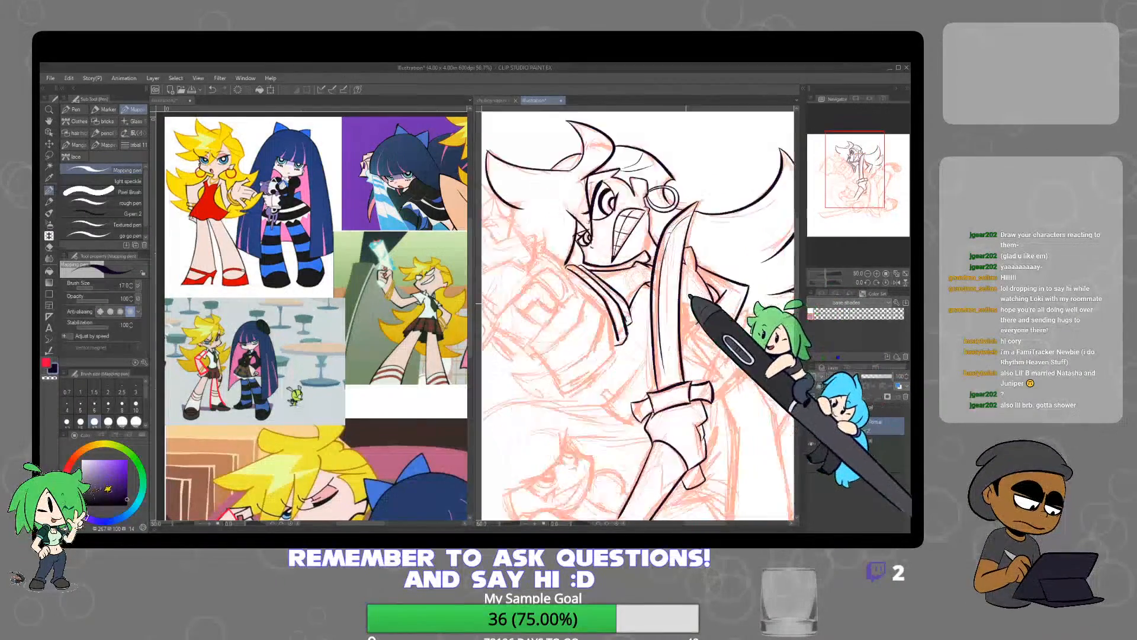
{"action": "scroll", "coordinate": [687, 298], "scroll_direction": "up", "scroll_amount": 4}
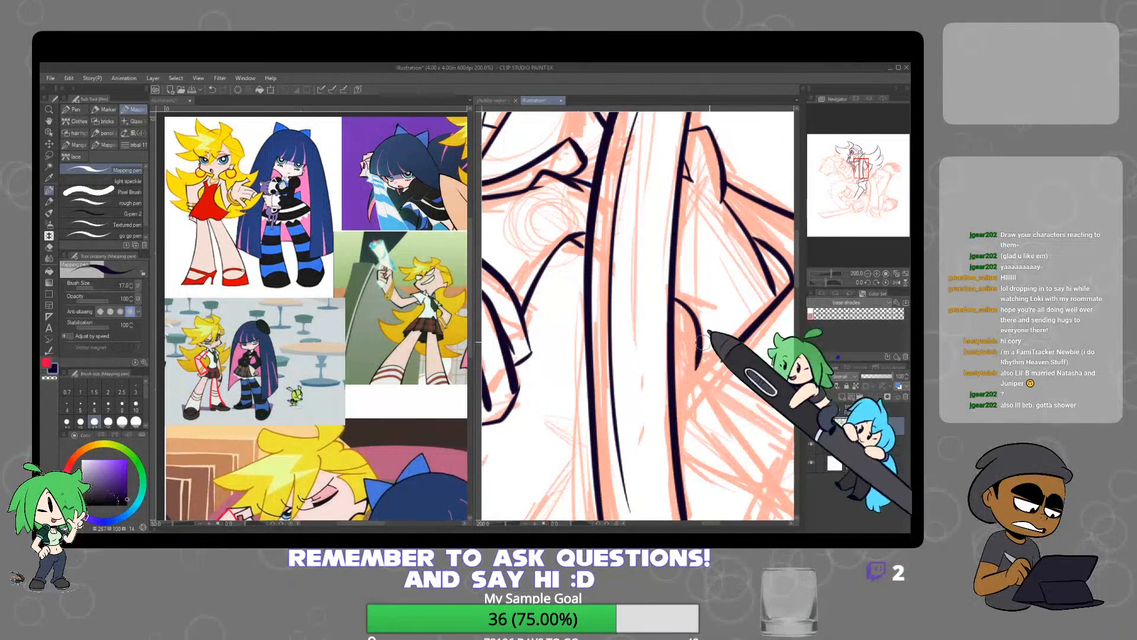
Ink the collar's outer corner and the long curve running from the shoulder down to the sword guard, shifting the reference images for comparison
{"action": "scroll", "coordinate": [676, 343], "scroll_direction": "down", "scroll_amount": 4}
{"action": "left_click_drag", "start_coordinate": [676, 349], "coordinate": [636, 350]}
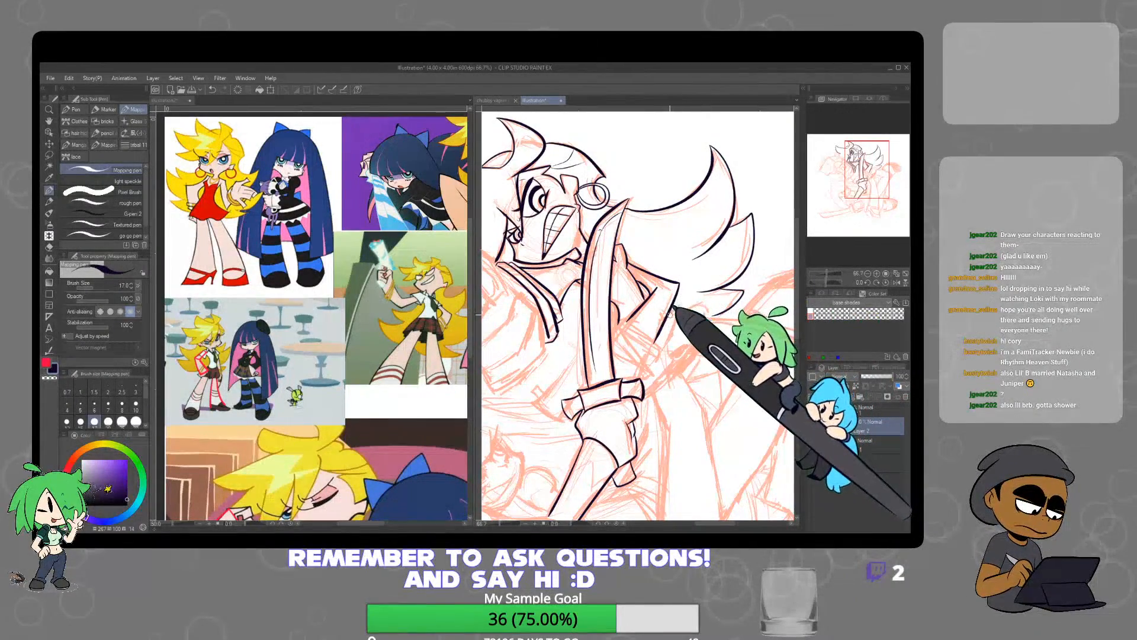
{"action": "left_click_drag", "start_coordinate": [425, 449], "coordinate": [396, 480]}
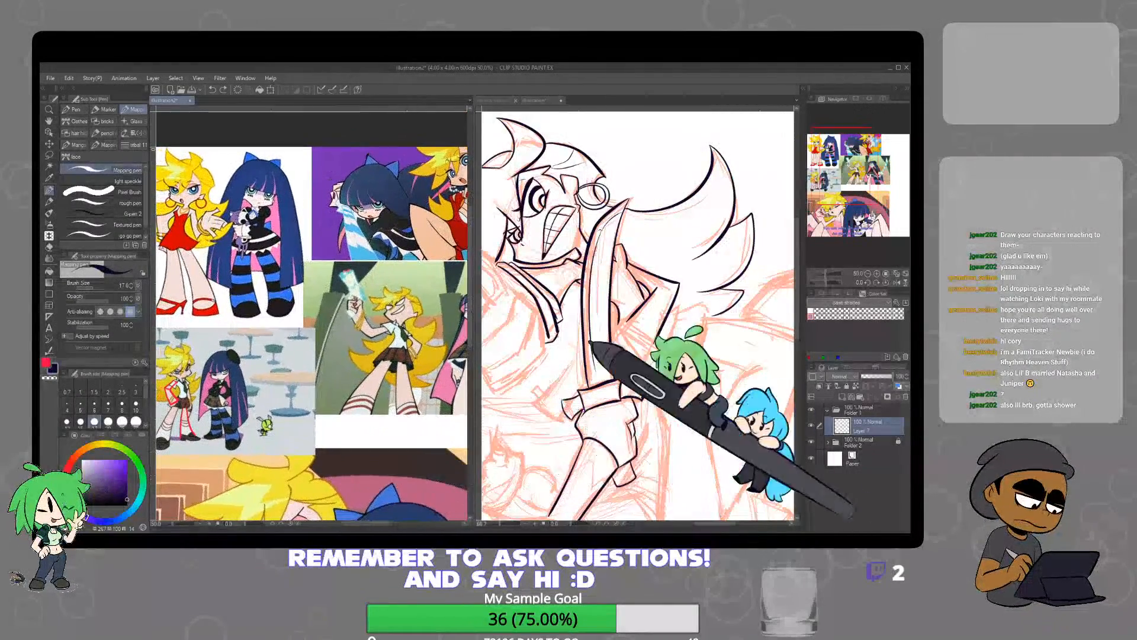
{"action": "left_click", "coordinate": [669, 315]}
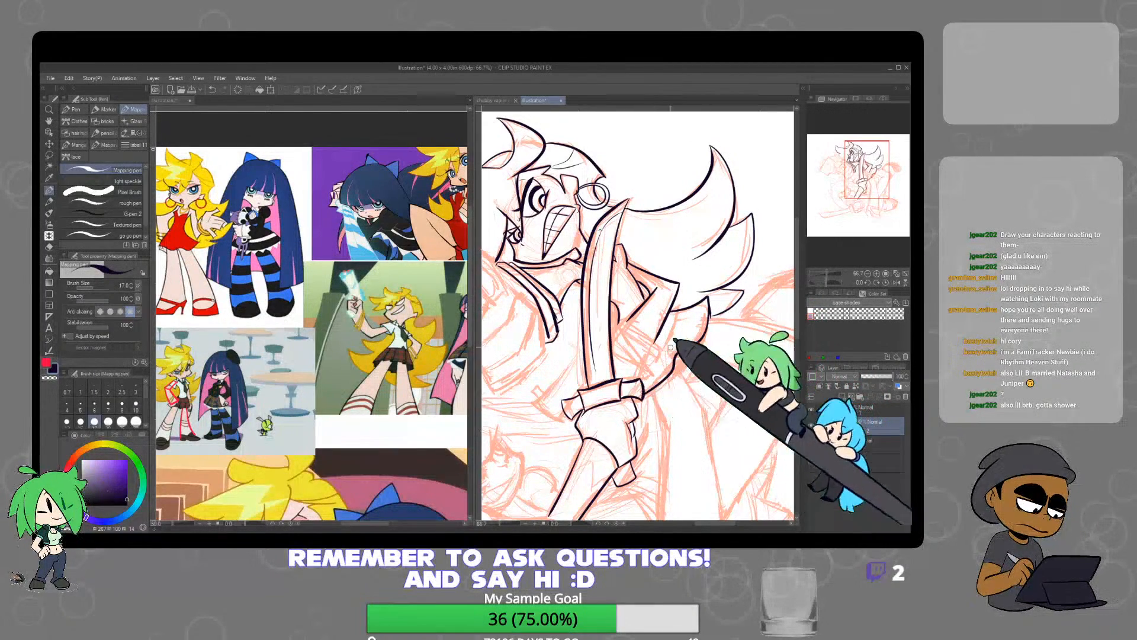
Ink the narrow lapel strip running diagonally down from the short curve beside the blade
{"action": "scroll", "coordinate": [673, 339], "scroll_direction": "up", "scroll_amount": 4}
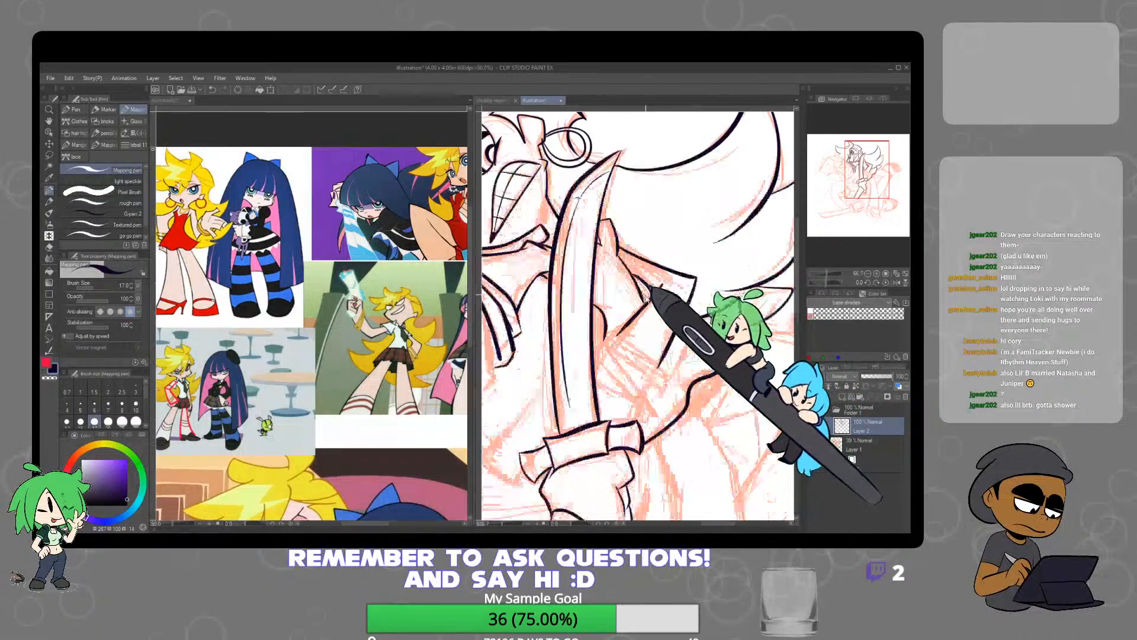
{"action": "key", "text": "e"}
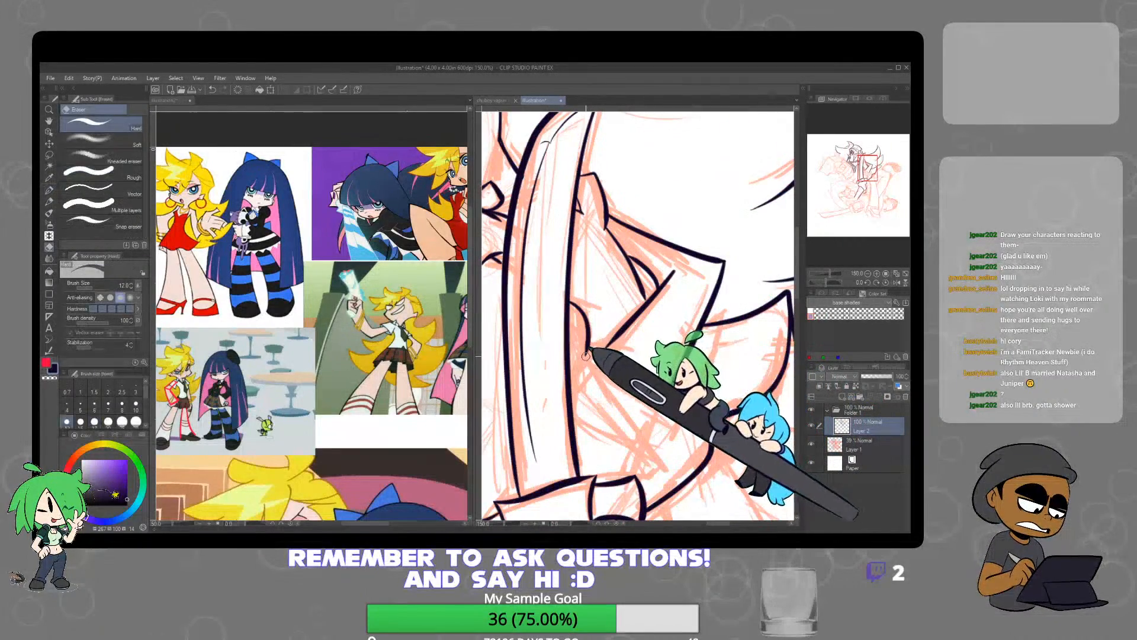
{"action": "key", "text": "p"}
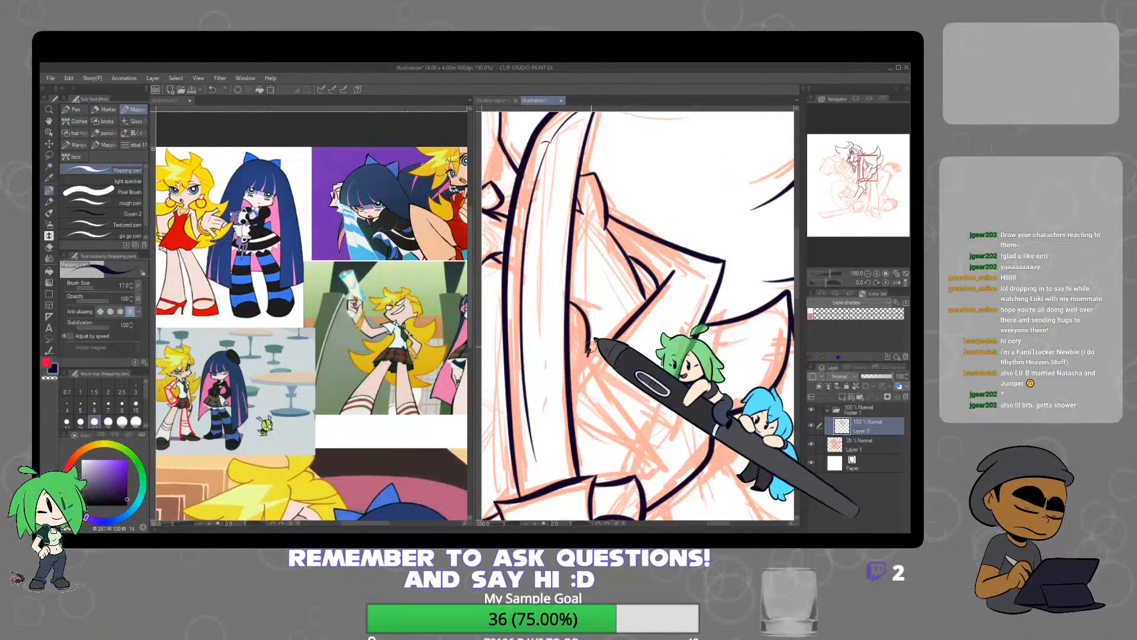
{"action": "key", "text": "ctrl+z"}
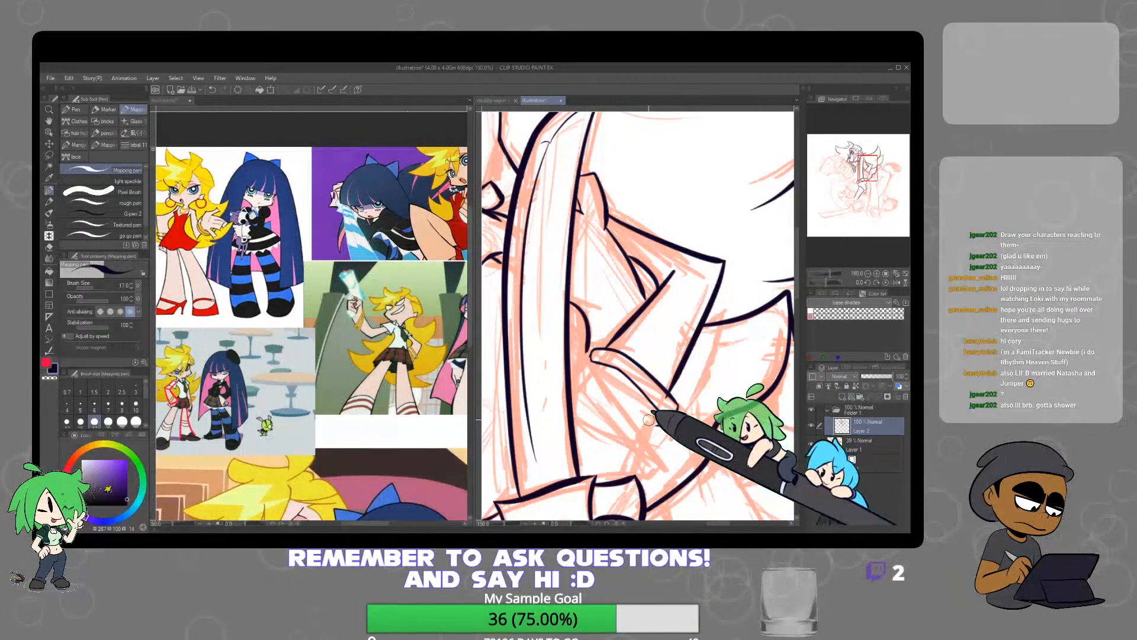
{"action": "key", "text": "e"}
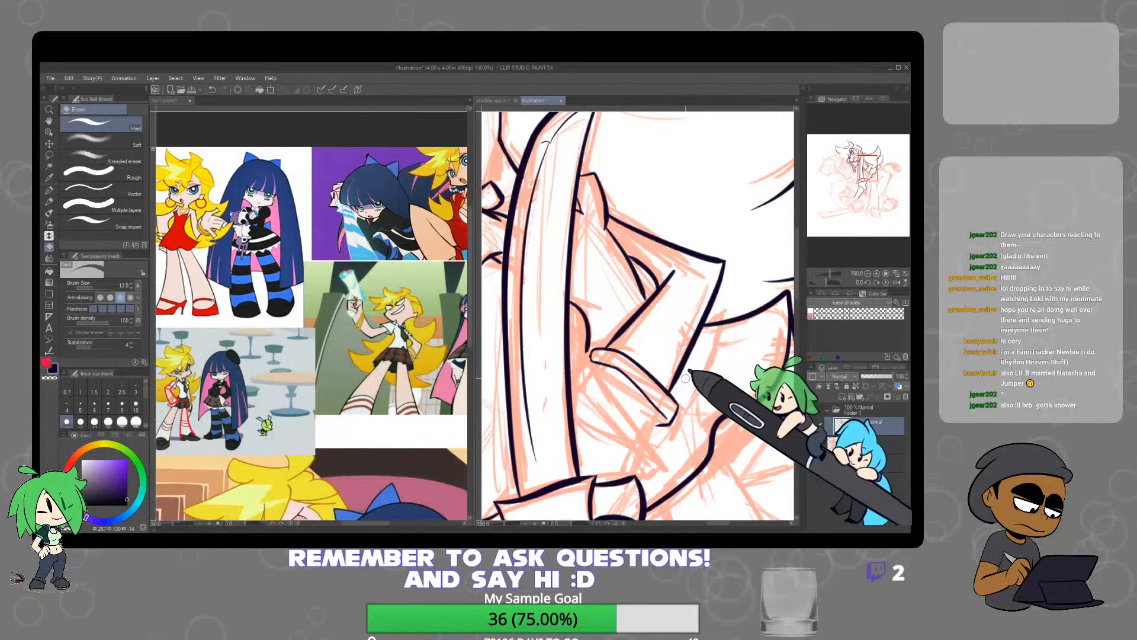
{"action": "key", "text": "p"}
Ink the lower and upper edges of the bent arm from the elbow toward the lower character's shoulder
{"action": "scroll", "coordinate": [680, 367], "scroll_direction": "down", "scroll_amount": 4}
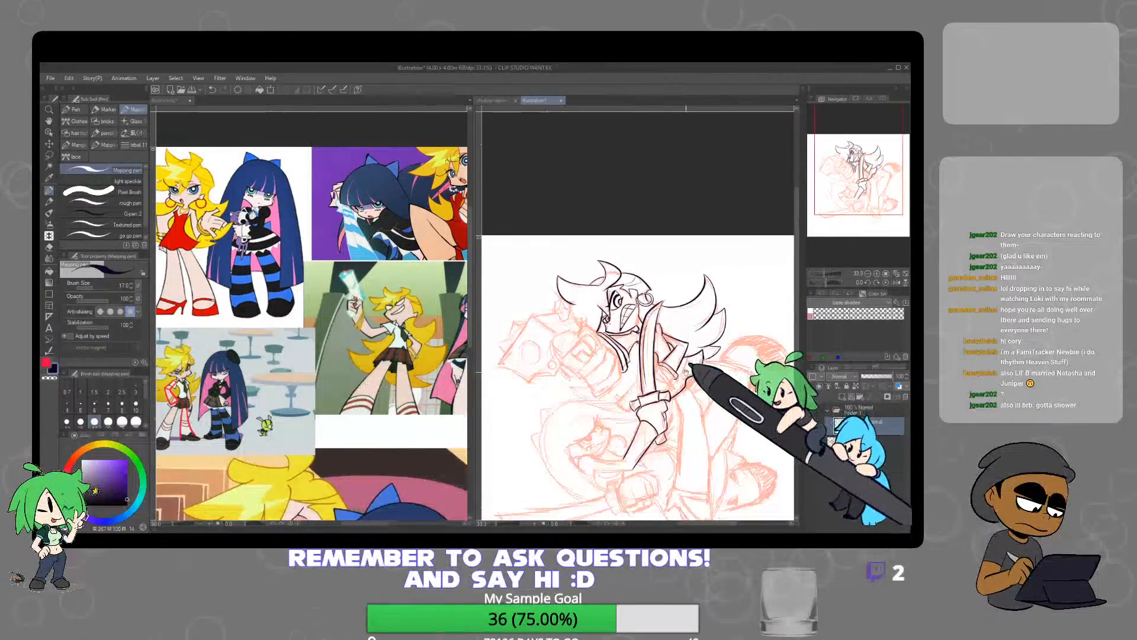
{"action": "left_click_drag", "start_coordinate": [688, 373], "coordinate": [708, 324]}
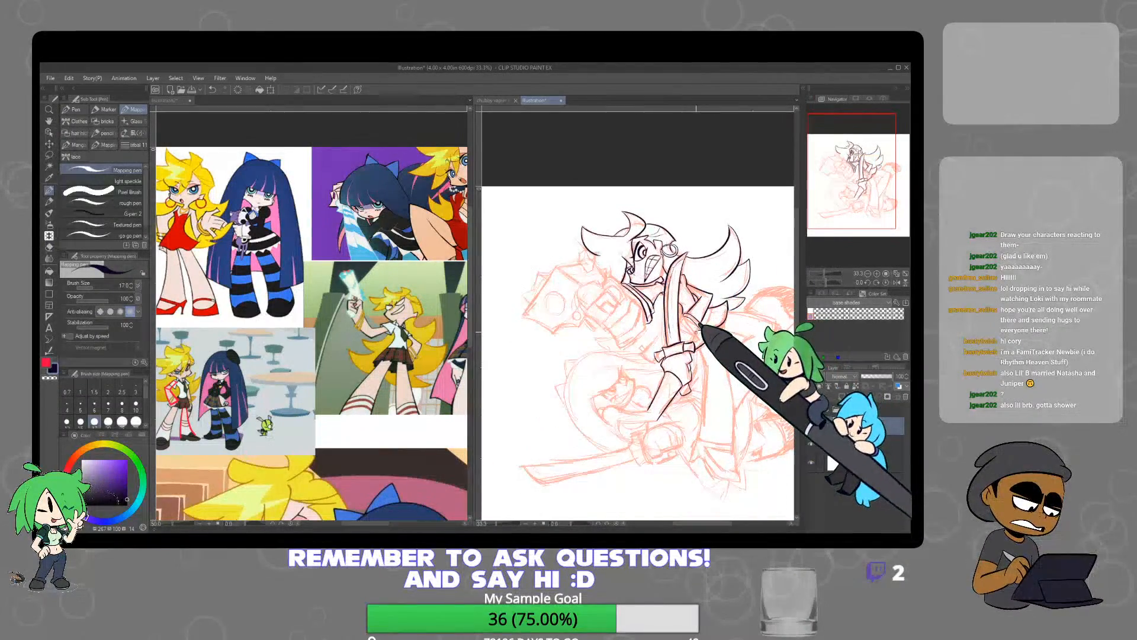
{"action": "scroll", "coordinate": [670, 286], "scroll_direction": "up", "scroll_amount": 3}
{"action": "left_click_drag", "start_coordinate": [677, 400], "coordinate": [763, 268]}
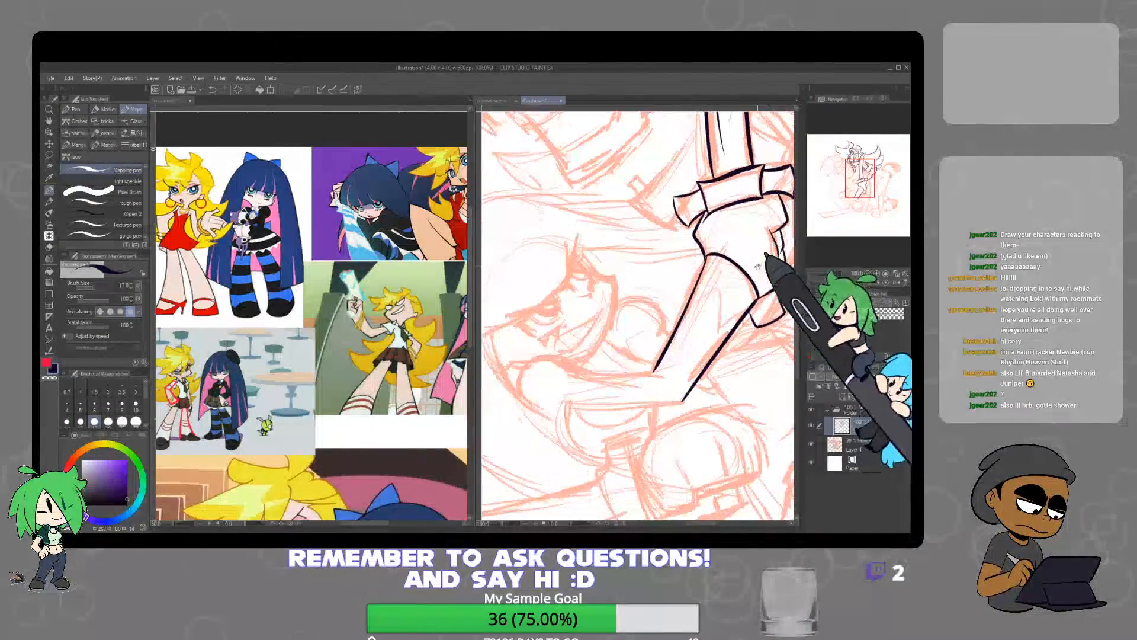
{"action": "mouse_move", "coordinate": [732, 354]}
{"action": "left_mouse_down"}
{"action": "mouse_move", "coordinate": [710, 330]}
{"action": "mouse_move", "coordinate": [716, 264]}
{"action": "left_mouse_up"}
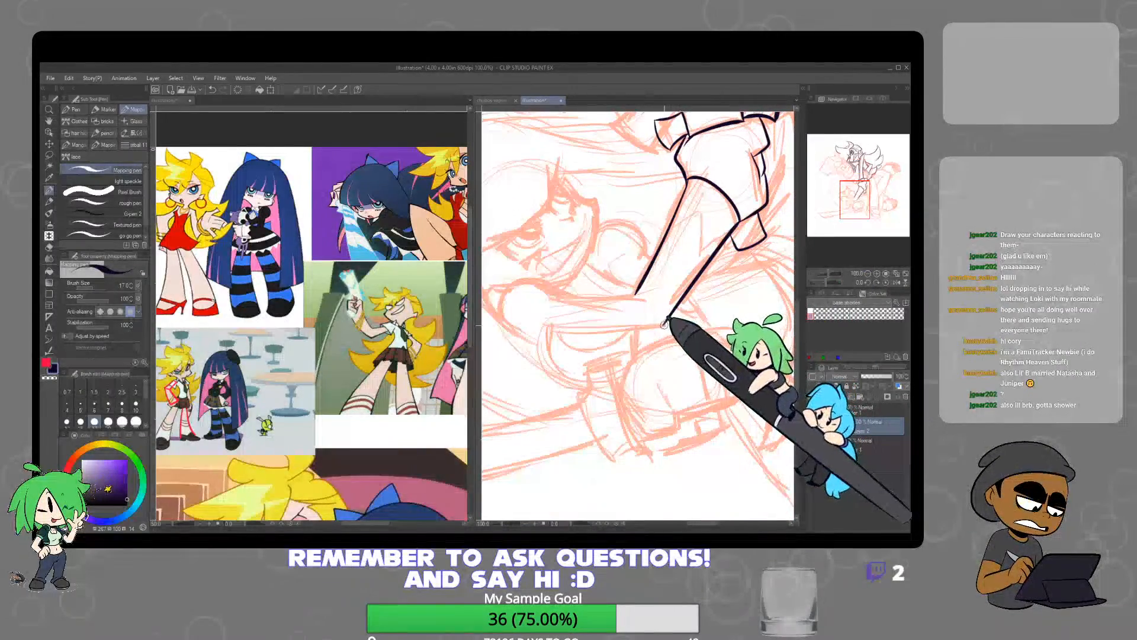
{"action": "left_click_drag", "start_coordinate": [541, 335], "coordinate": [656, 324]}
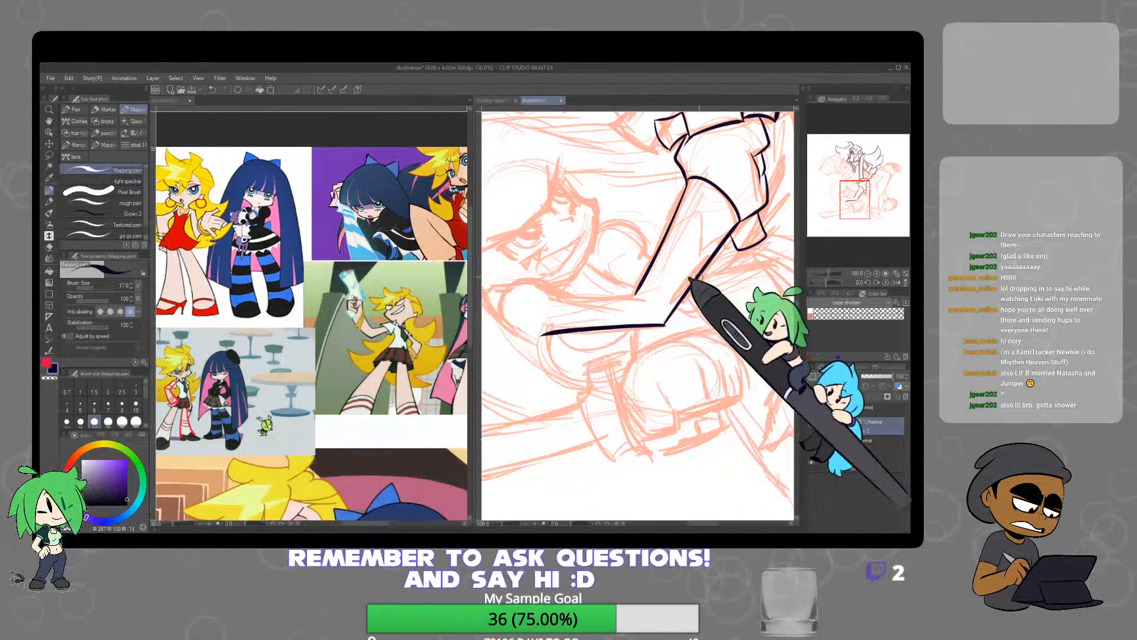
{"action": "left_click_drag", "start_coordinate": [634, 294], "coordinate": [559, 297]}
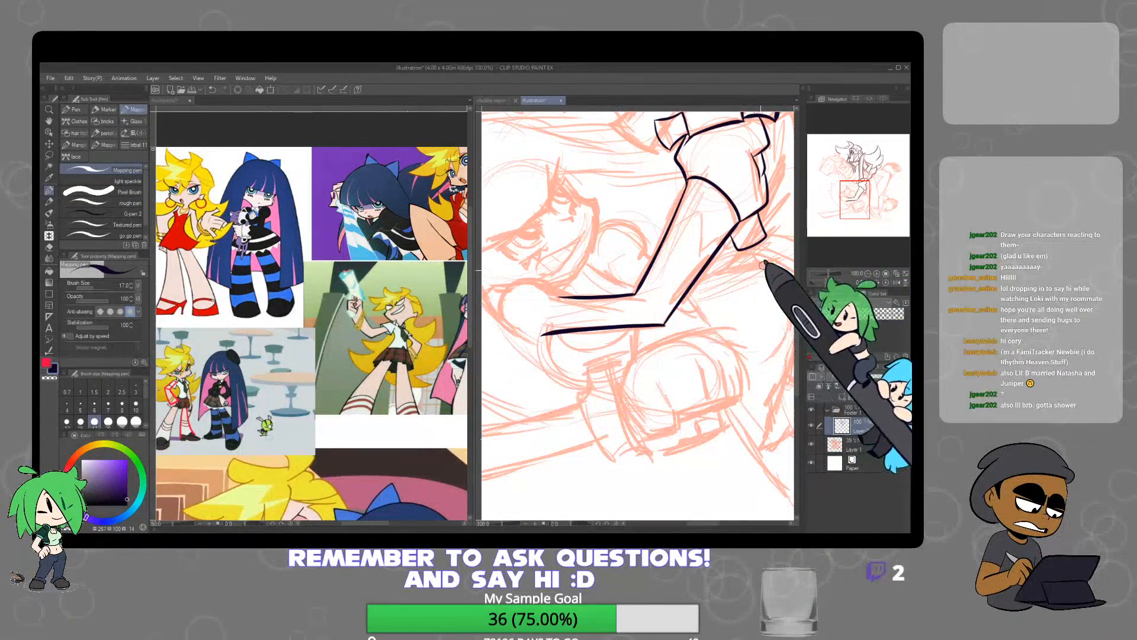
Ink the small pointed inner curves on the forearm just below the gripping hand
{"action": "scroll", "coordinate": [685, 245], "scroll_direction": "down", "scroll_amount": 3}
{"action": "left_click_drag", "start_coordinate": [739, 253], "coordinate": [711, 325]}
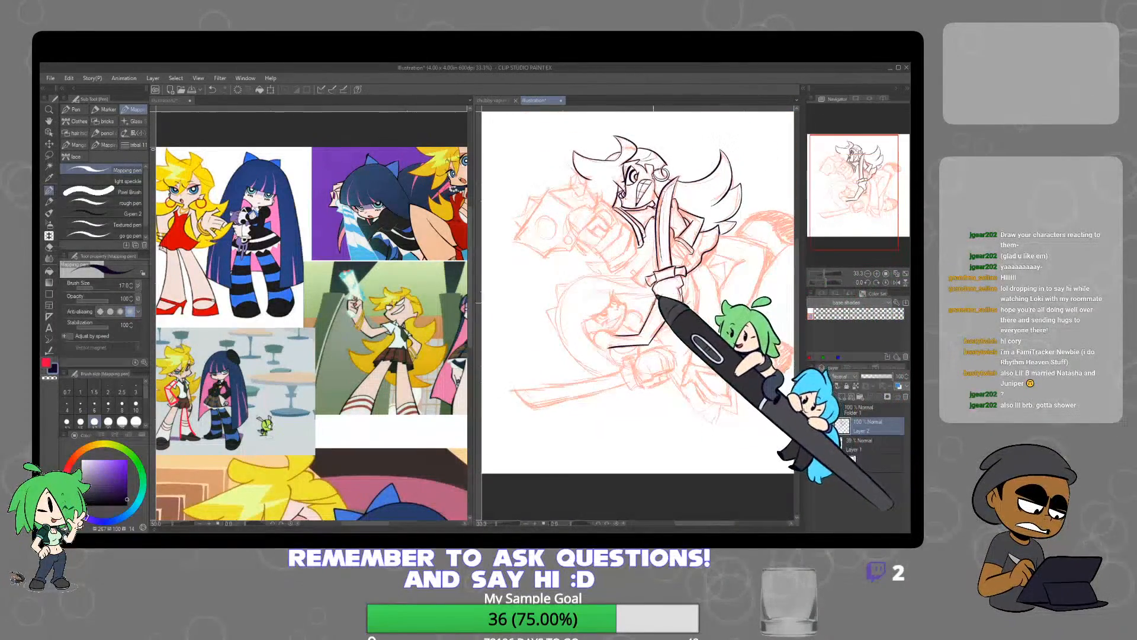
{"action": "scroll", "coordinate": [662, 288], "scroll_direction": "up", "scroll_amount": 5}
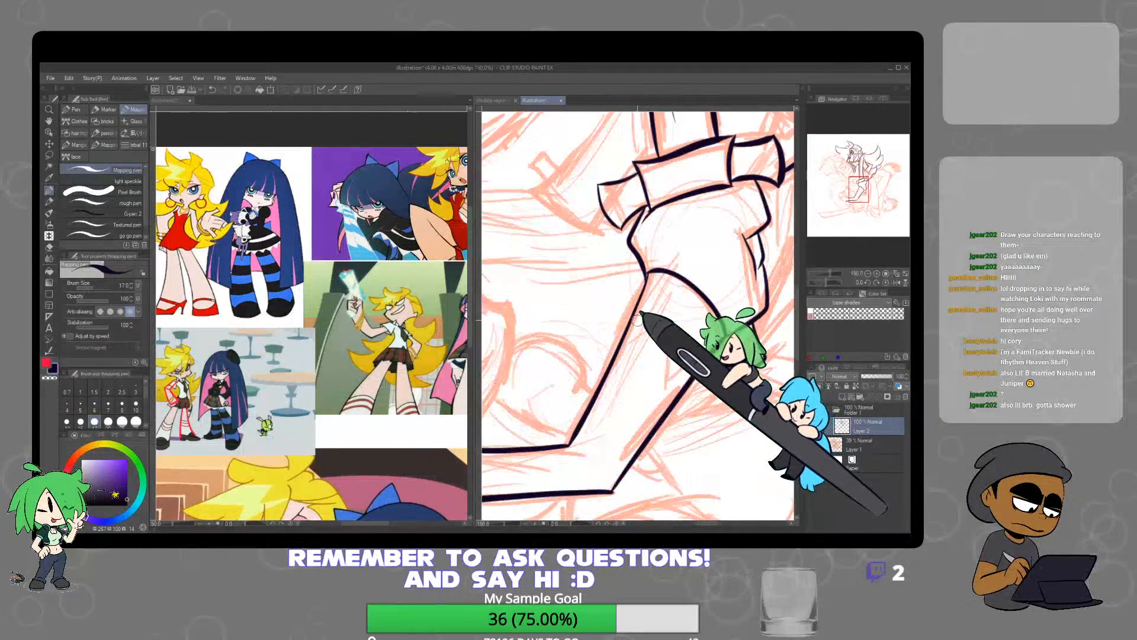
{"action": "left_click_drag", "start_coordinate": [626, 330], "coordinate": [662, 311]}
{"action": "key", "text": "ctrl+z"}
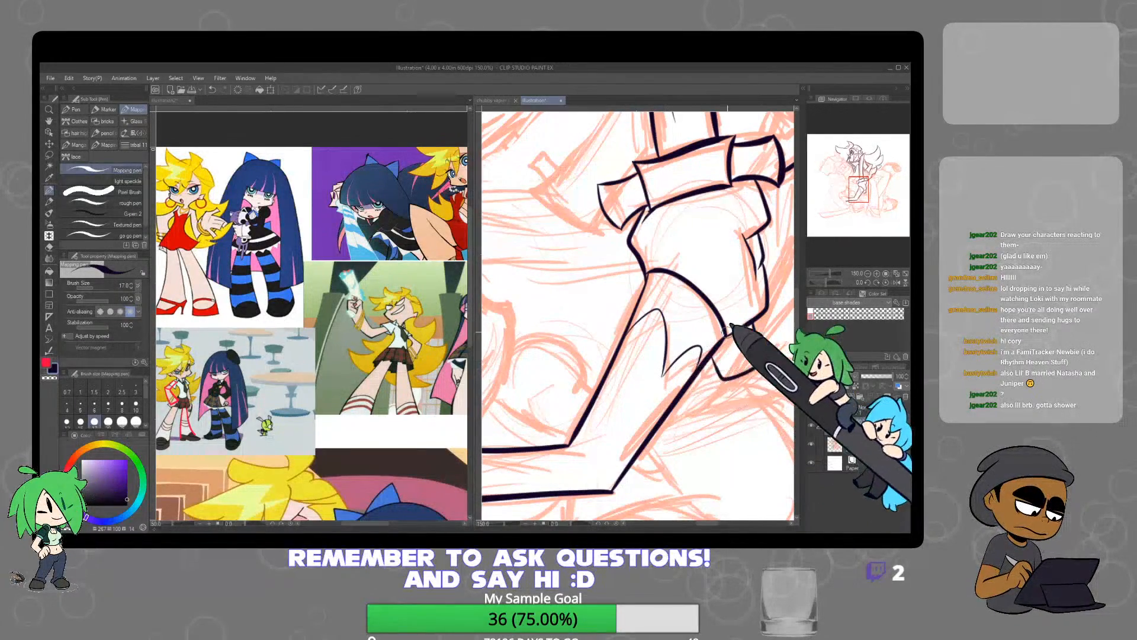
Ink short body lines around the elbow and two rounded curves between the lower character's face and the arm
{"action": "scroll", "coordinate": [734, 305], "scroll_direction": "down", "scroll_amount": 5}
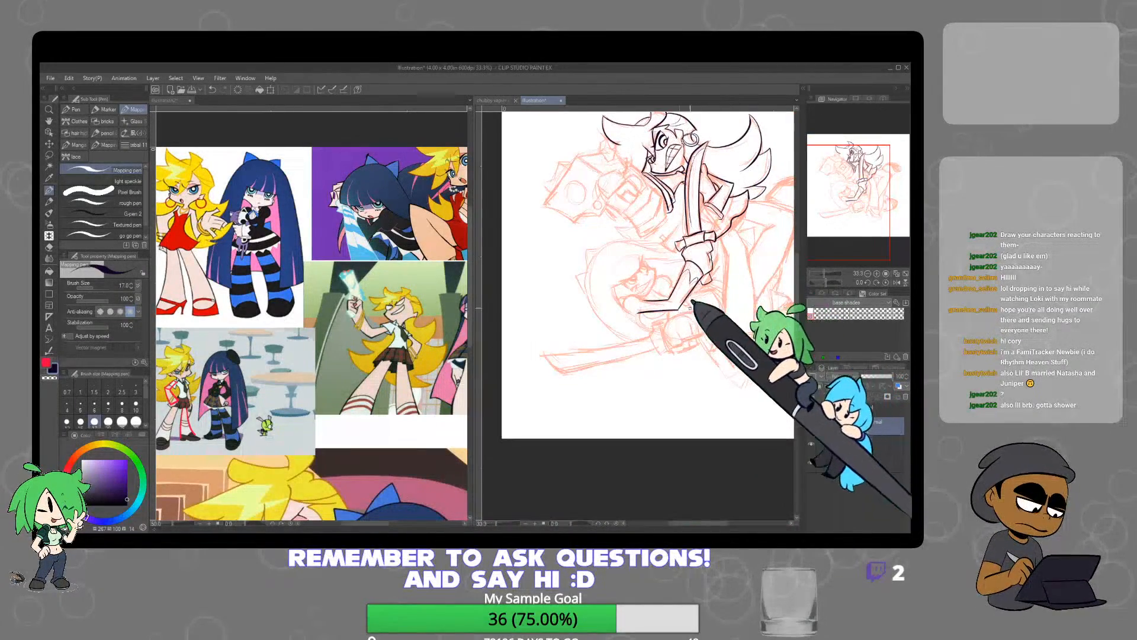
{"action": "scroll", "coordinate": [691, 307], "scroll_direction": "up", "scroll_amount": 4}
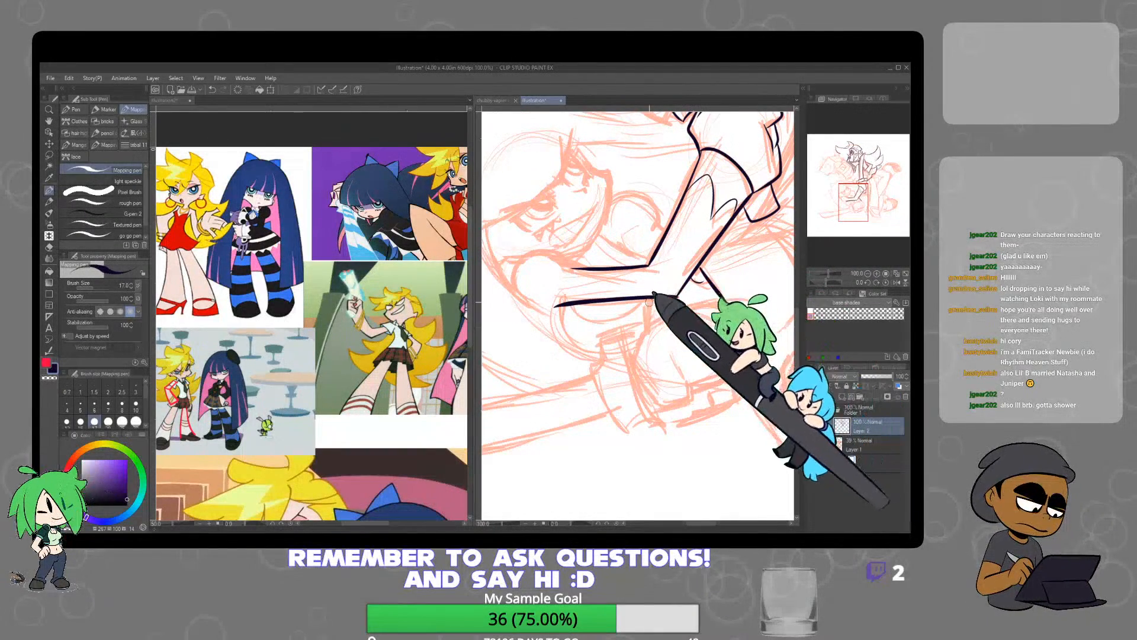
{"action": "scroll", "coordinate": [708, 290], "scroll_direction": "up", "scroll_amount": 3}
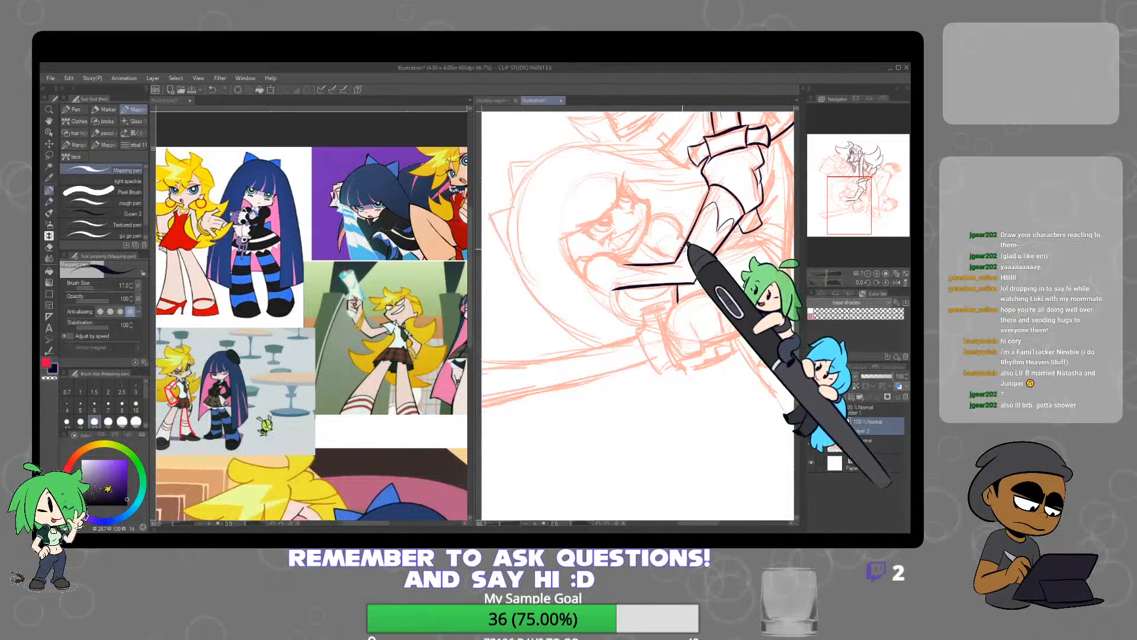
{"action": "mouse_move", "coordinate": [646, 250]}
{"action": "left_mouse_down"}
{"action": "mouse_move", "coordinate": [645, 219]}
{"action": "mouse_move", "coordinate": [699, 217]}
{"action": "left_mouse_up"}
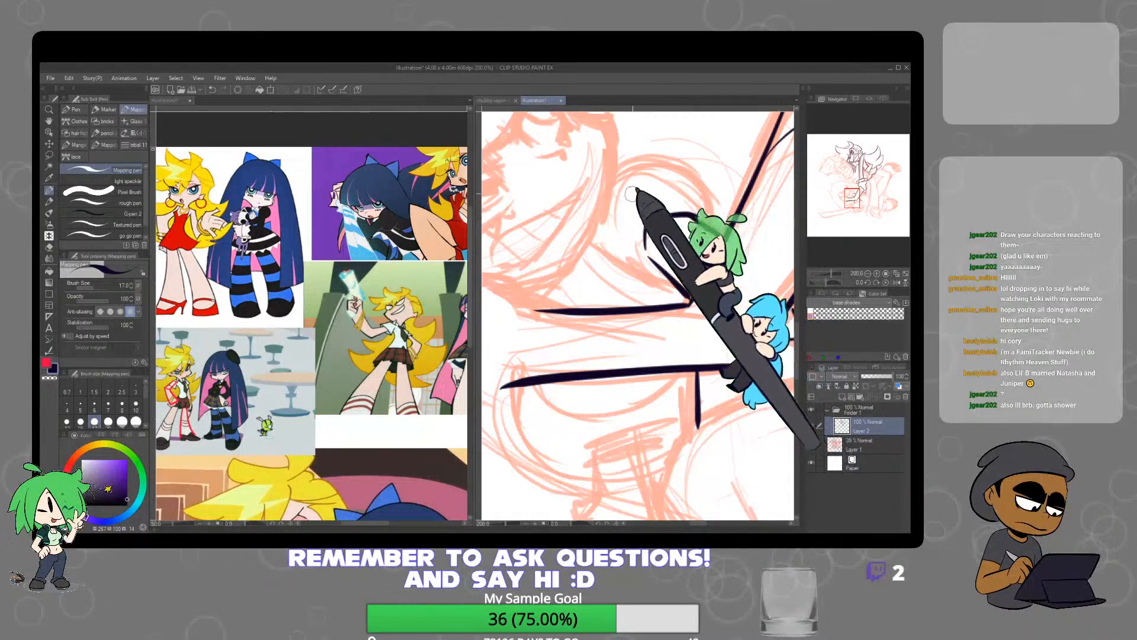
{"action": "mouse_move", "coordinate": [623, 159]}
{"action": "left_mouse_down"}
{"action": "mouse_move", "coordinate": [669, 148]}
{"action": "mouse_move", "coordinate": [717, 188]}
{"action": "mouse_move", "coordinate": [714, 228]}
{"action": "left_mouse_up"}
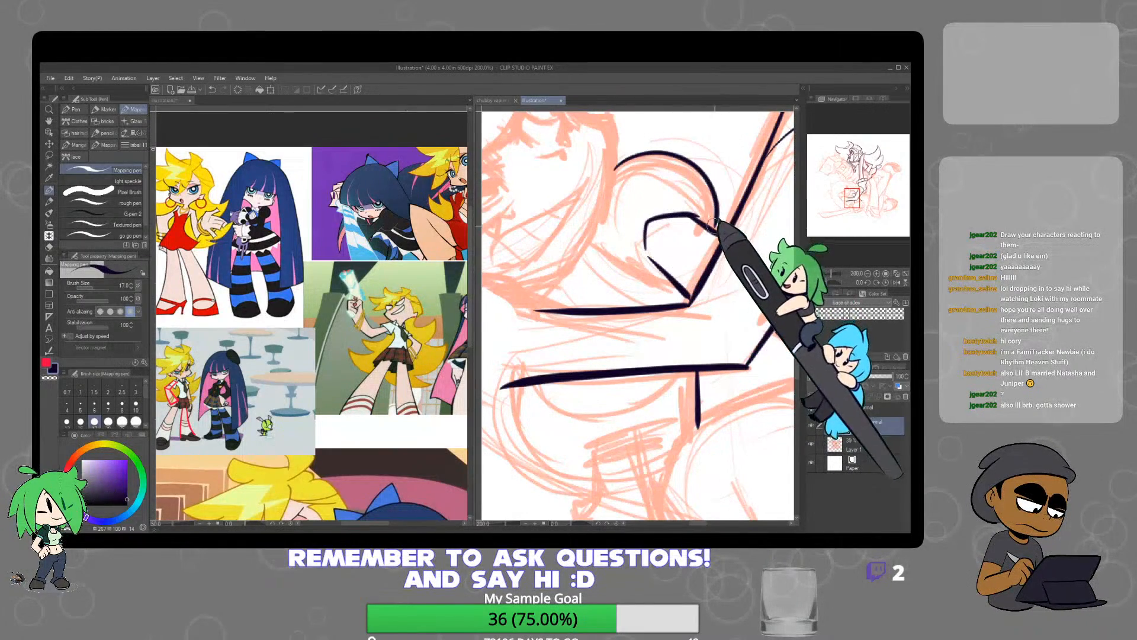
Ink the rounded shoulder outline beneath the lower character's face, closing the end of the bent arm
{"action": "scroll", "coordinate": [684, 258], "scroll_direction": "down", "scroll_amount": 2}
{"action": "left_click_drag", "start_coordinate": [606, 306], "coordinate": [634, 302]}
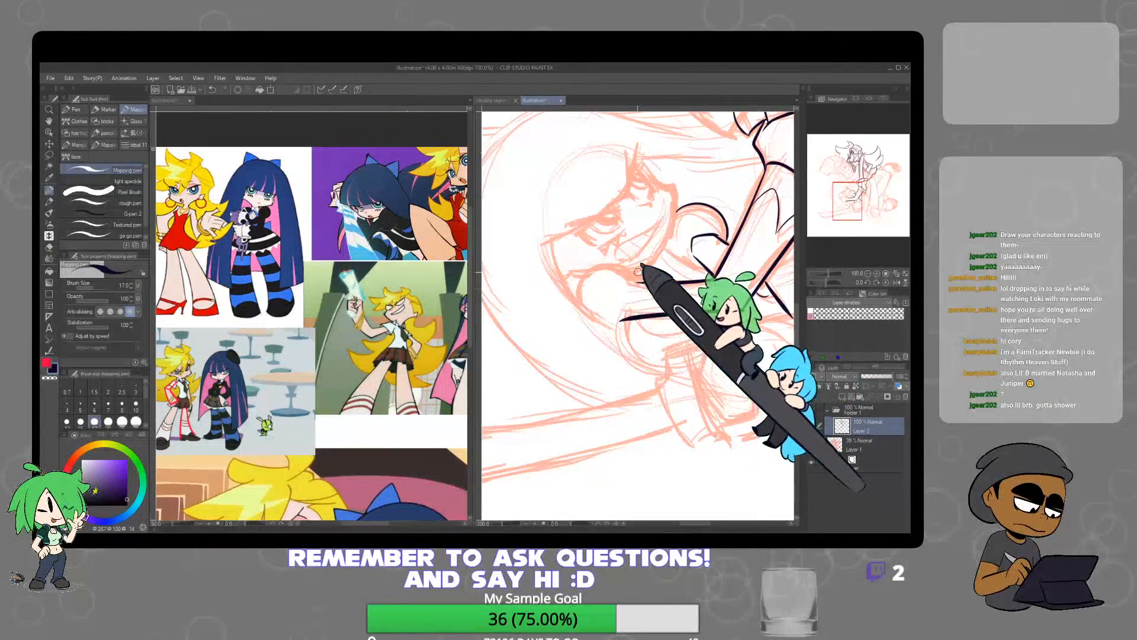
{"action": "scroll", "coordinate": [614, 290], "scroll_direction": "up", "scroll_amount": 2}
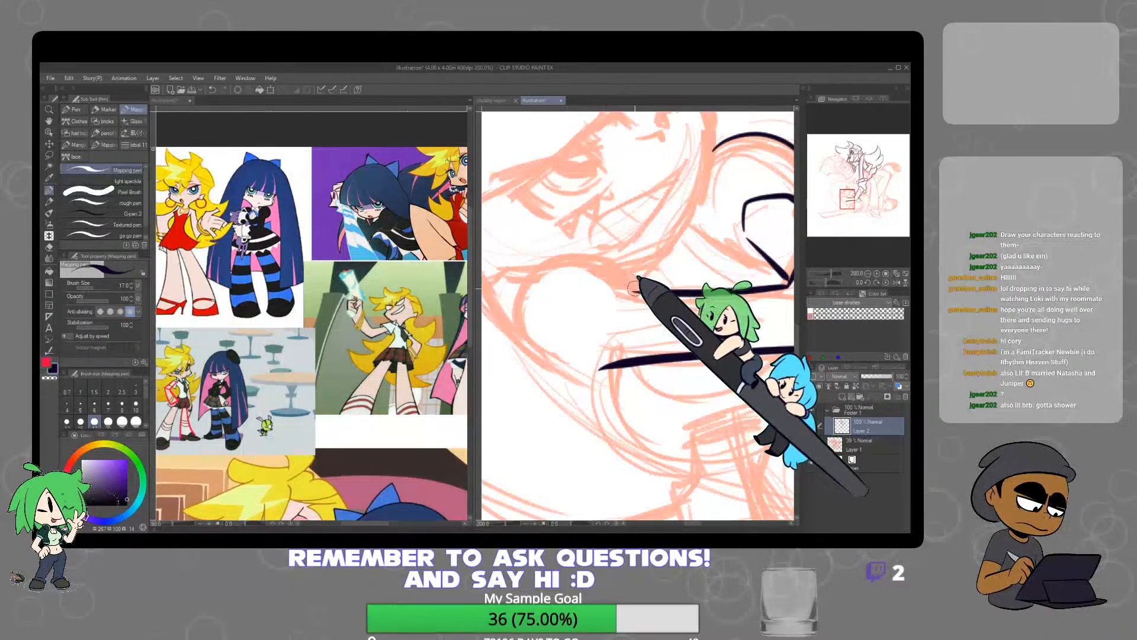
{"action": "mouse_move", "coordinate": [629, 288]}
{"action": "left_mouse_down"}
{"action": "mouse_move", "coordinate": [570, 242]}
{"action": "mouse_move", "coordinate": [535, 257]}
{"action": "mouse_move", "coordinate": [510, 322]}
{"action": "mouse_move", "coordinate": [548, 374]}
{"action": "left_mouse_up"}
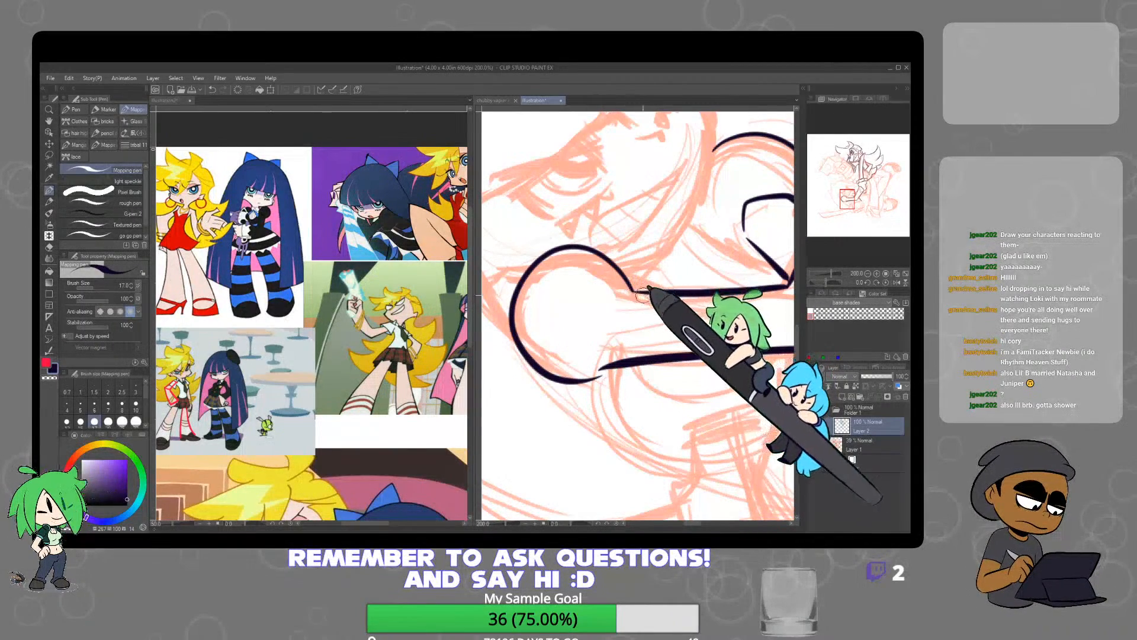
{"action": "scroll", "coordinate": [690, 260], "scroll_direction": "down", "scroll_amount": 4}
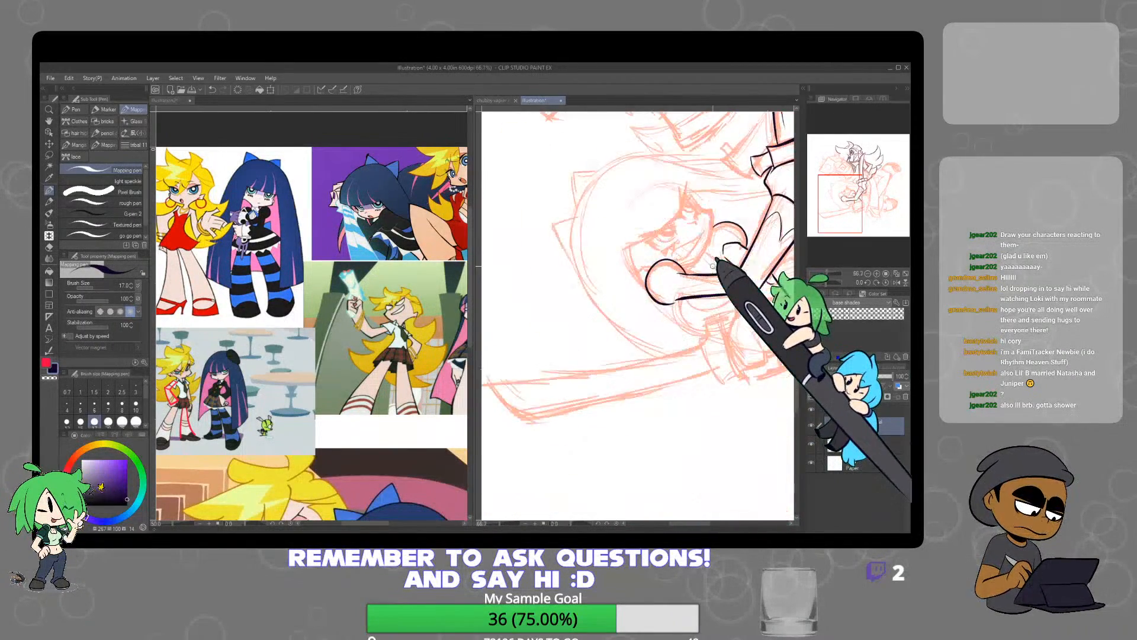
{"action": "scroll", "coordinate": [690, 261], "scroll_direction": "up", "scroll_amount": 2}
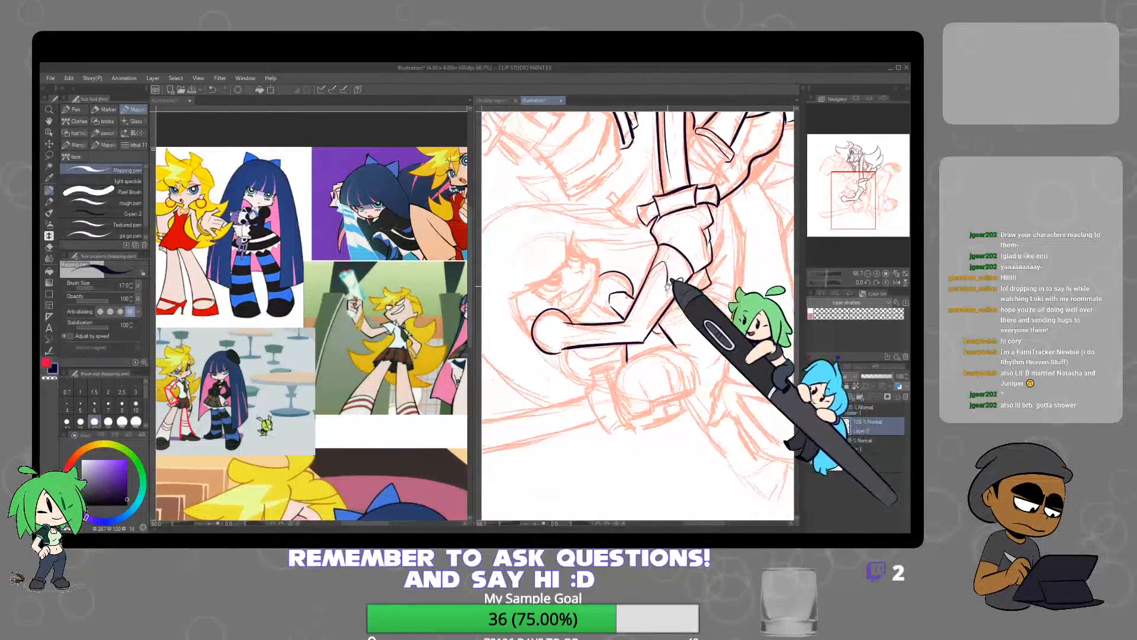
{"action": "scroll", "coordinate": [666, 245], "scroll_direction": "down", "scroll_amount": 3}
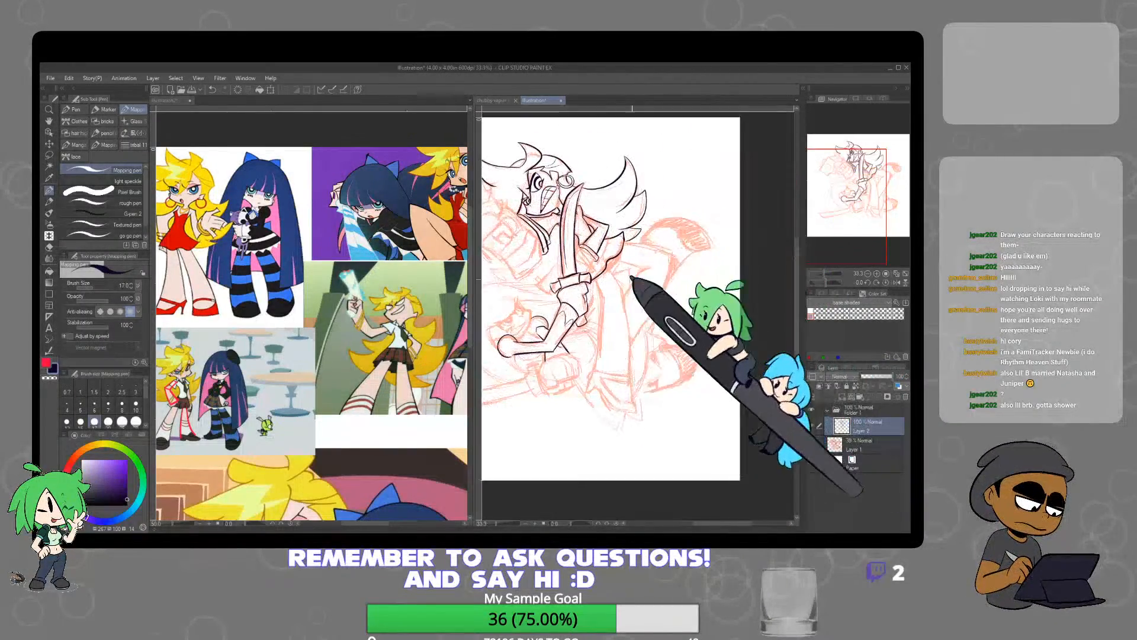
{"action": "scroll", "coordinate": [656, 228], "scroll_direction": "up", "scroll_amount": 4}
{"action": "scroll", "coordinate": [656, 229], "scroll_direction": "down", "scroll_amount": 3}
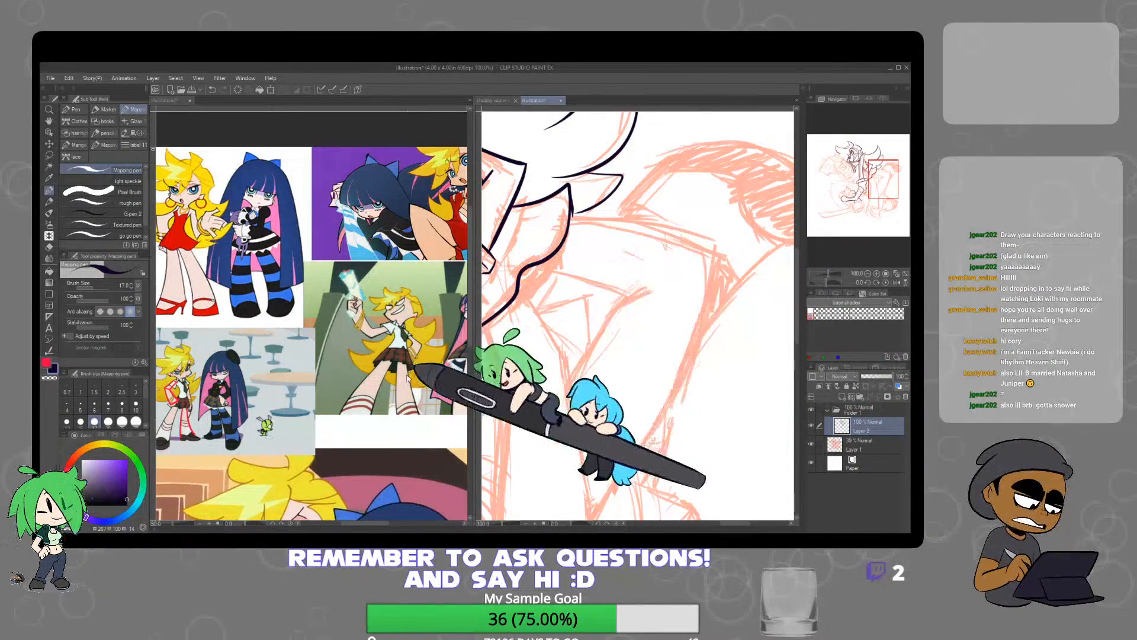
Ink the angular outer contour and the short inner fold line of the bent limb extending behind the sword and ribbon
{"action": "left_click_drag", "start_coordinate": [418, 354], "coordinate": [307, 347]}
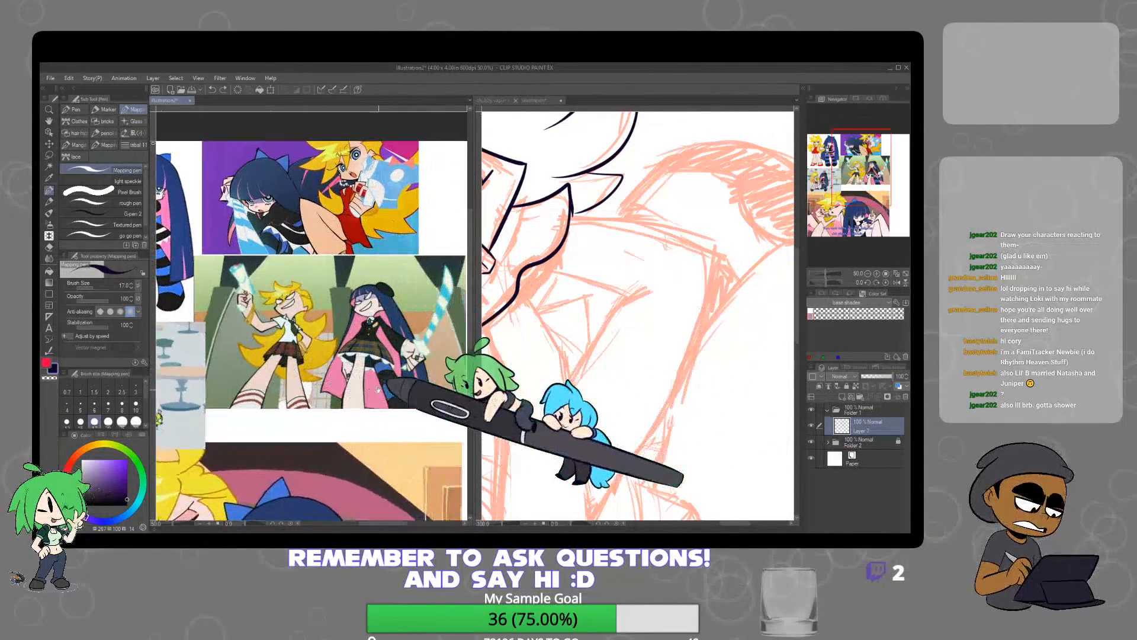
{"action": "left_click", "coordinate": [623, 237]}
{"action": "mouse_move", "coordinate": [573, 215]}
{"action": "left_mouse_down"}
{"action": "mouse_move", "coordinate": [687, 238]}
{"action": "mouse_move", "coordinate": [728, 262]}
{"action": "mouse_move", "coordinate": [710, 332]}
{"action": "mouse_move", "coordinate": [650, 435]}
{"action": "left_mouse_up"}
{"action": "left_click_drag", "start_coordinate": [608, 495], "coordinate": [590, 516]}
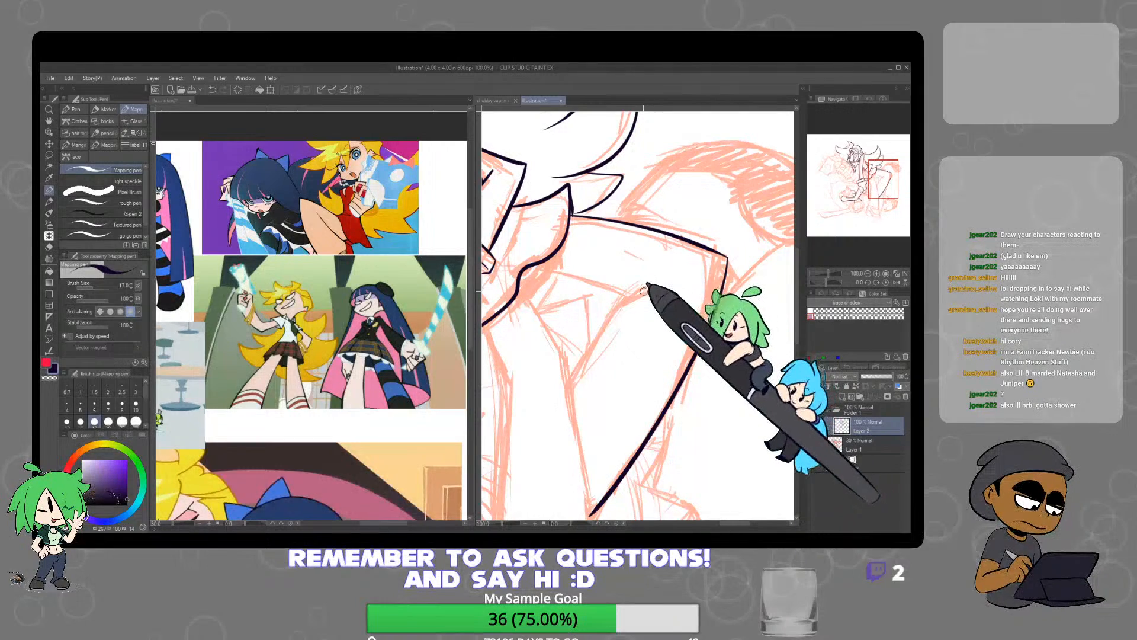
{"action": "mouse_move", "coordinate": [657, 284]}
{"action": "left_mouse_down"}
{"action": "mouse_move", "coordinate": [633, 294]}
{"action": "mouse_move", "coordinate": [571, 385]}
{"action": "left_mouse_up"}
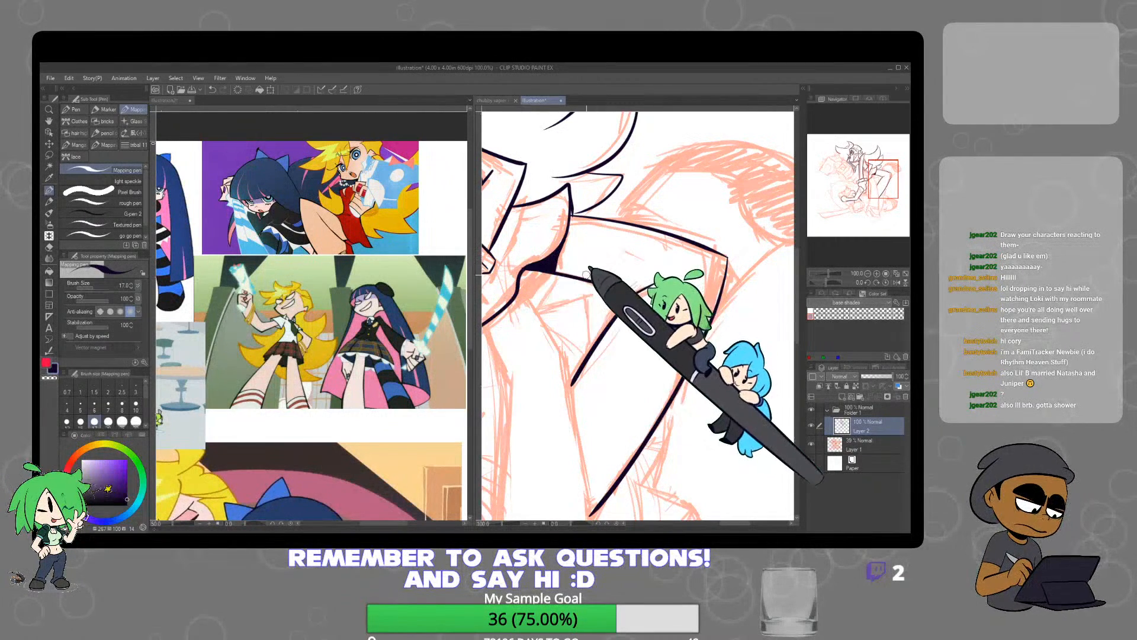
Ink the lower ribbon tail hanging from the bow knot beside the sword blade, closing its squared end
{"action": "key", "text": "ctrl+minus"}
{"action": "left_click_drag", "start_coordinate": [561, 276], "coordinate": [712, 345]}
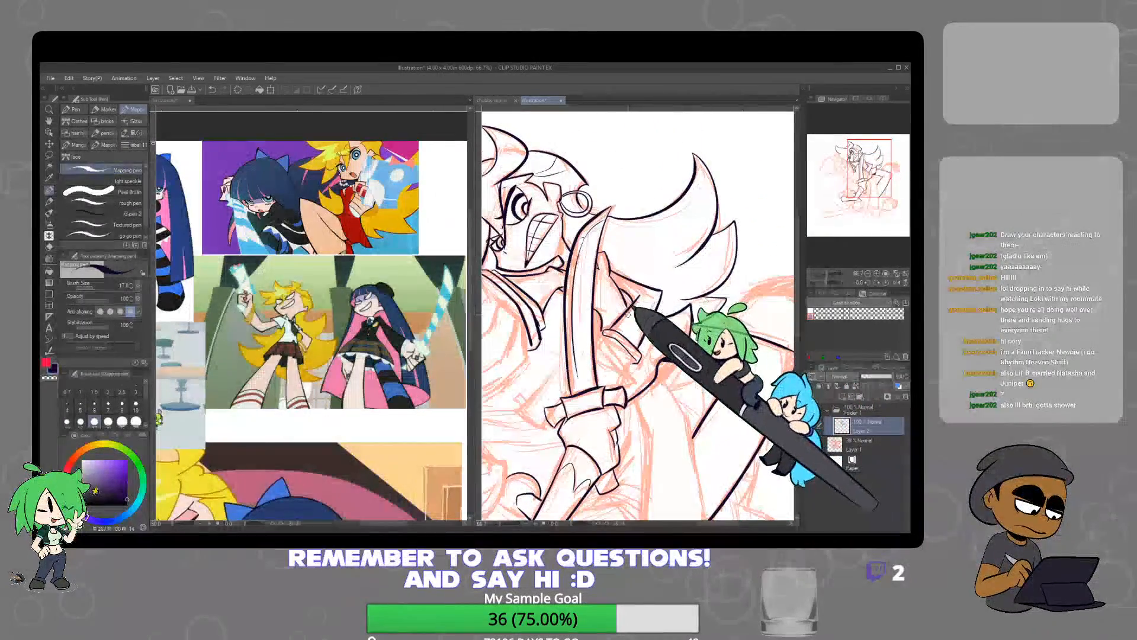
{"action": "key", "text": "ctrl+plus"}
{"action": "key", "text": "ctrl+plus"}
{"action": "key", "text": "ctrl+plus"}
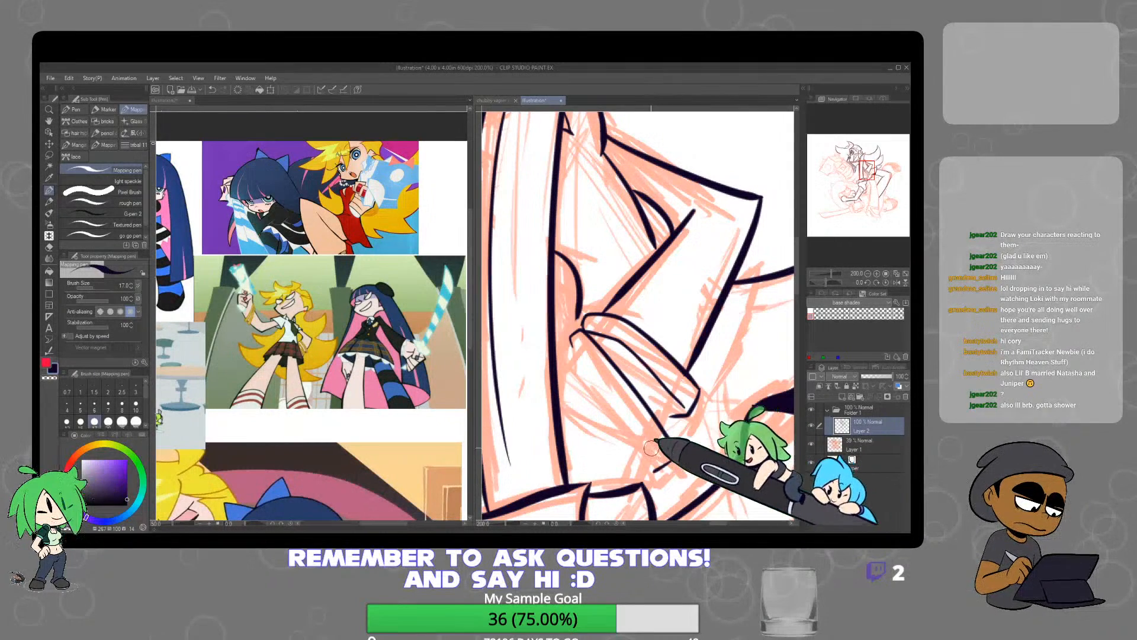
{"action": "left_click_drag", "start_coordinate": [577, 344], "coordinate": [635, 433]}
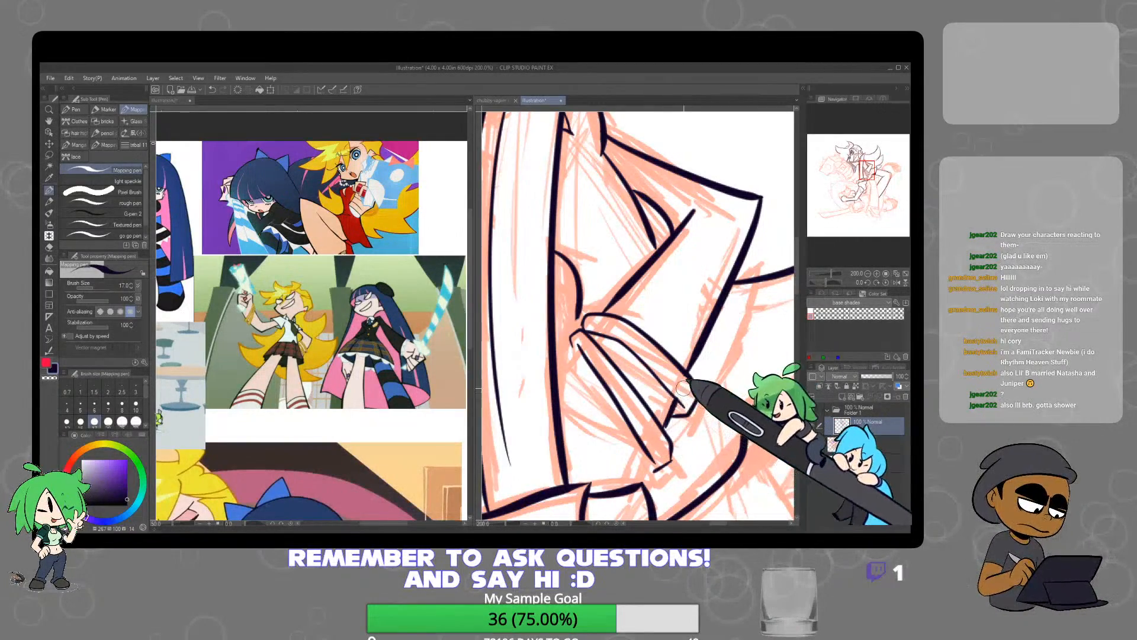
{"action": "scroll", "coordinate": [728, 353], "scroll_direction": "down", "scroll_amount": 3}
{"action": "left_click_drag", "start_coordinate": [681, 356], "coordinate": [677, 325]}
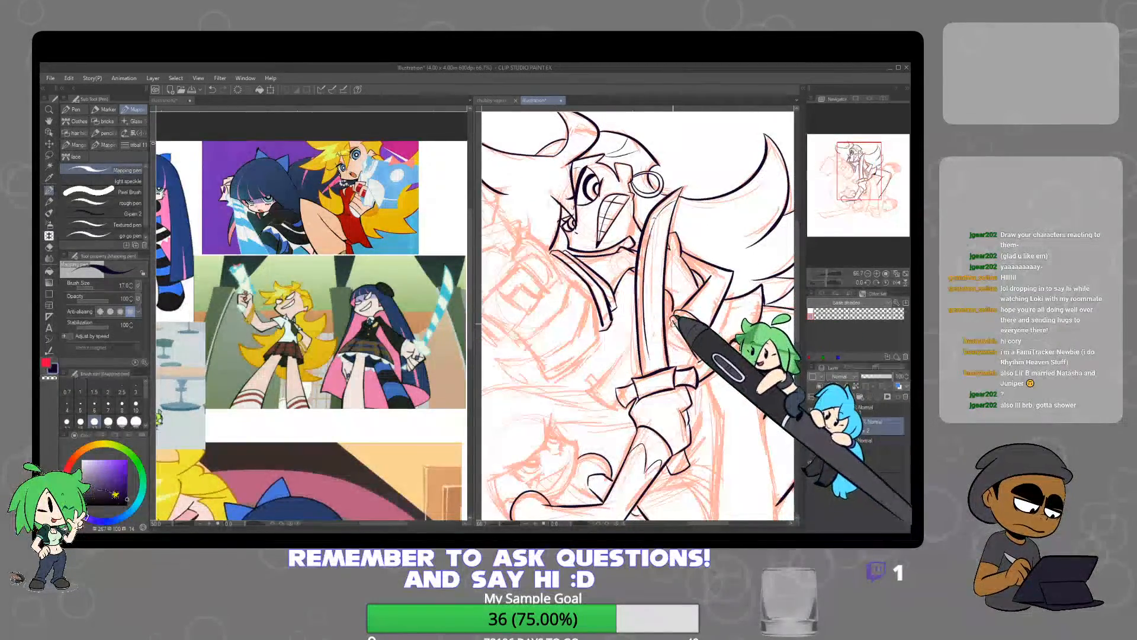
{"action": "scroll", "coordinate": [672, 320], "scroll_direction": "up", "scroll_amount": 1}
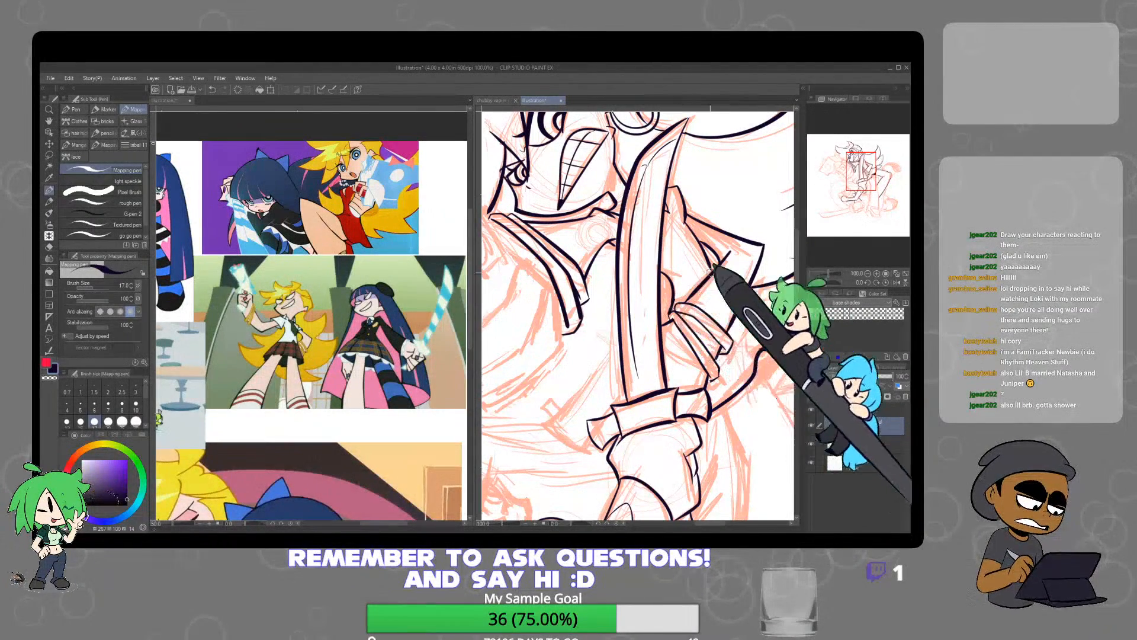
{"action": "scroll", "coordinate": [748, 268], "scroll_direction": "down", "scroll_amount": 4}
{"action": "scroll", "coordinate": [748, 320], "scroll_direction": "up", "scroll_amount": 3}
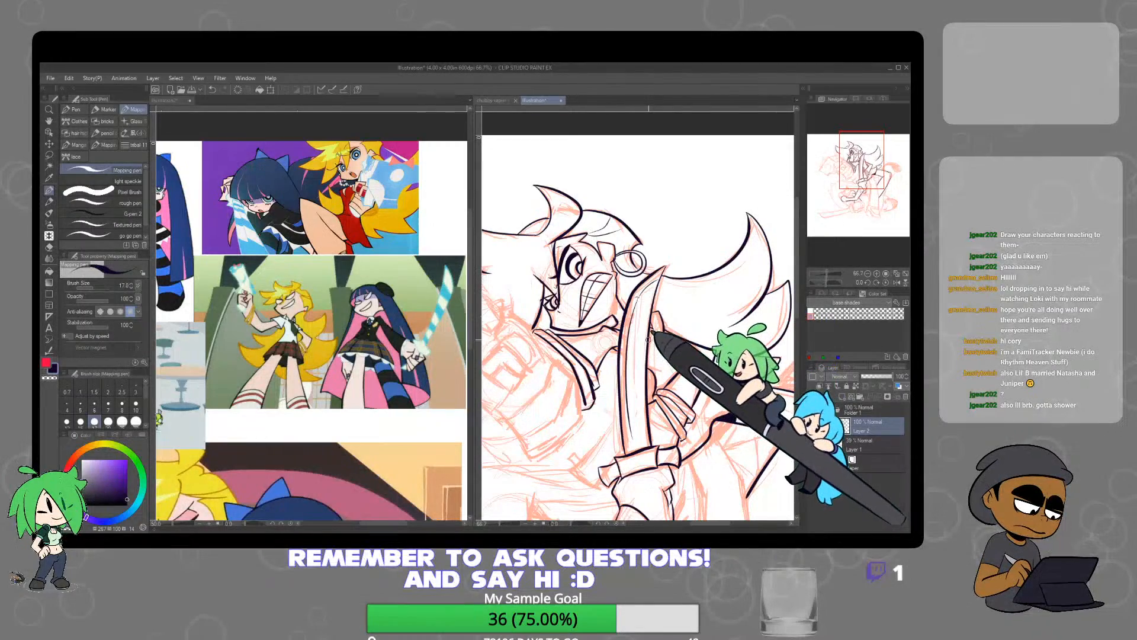
{"action": "scroll", "coordinate": [640, 320], "scroll_direction": "down", "scroll_amount": 2}
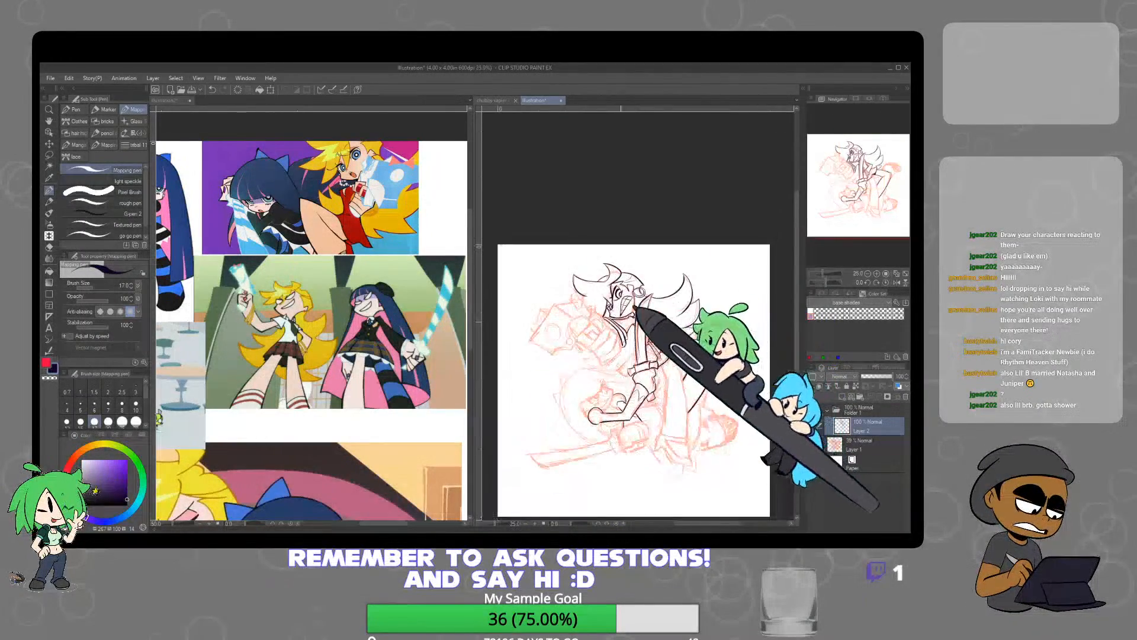
Ink the jagged, overlapping points along the outer edge of the star-shaped object at the upper character's extended arm, trimming stray line ends
{"action": "scroll", "coordinate": [554, 336], "scroll_direction": "up", "scroll_amount": 4}
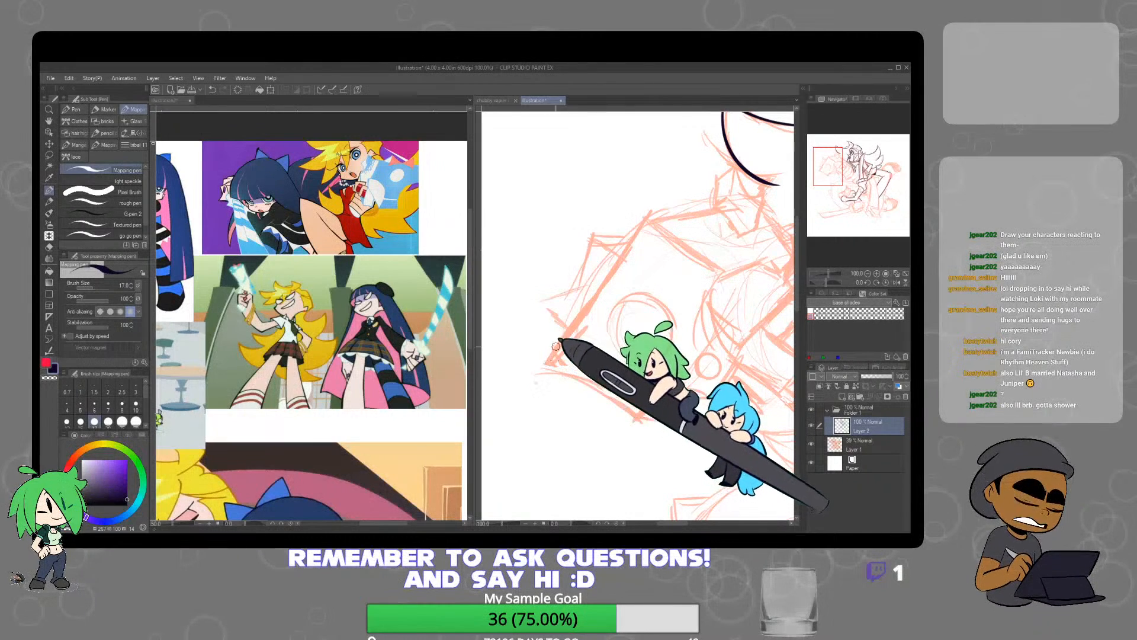
{"action": "mouse_move", "coordinate": [541, 303]}
{"action": "left_mouse_down"}
{"action": "mouse_move", "coordinate": [577, 336]}
{"action": "mouse_move", "coordinate": [589, 292]}
{"action": "left_mouse_up"}
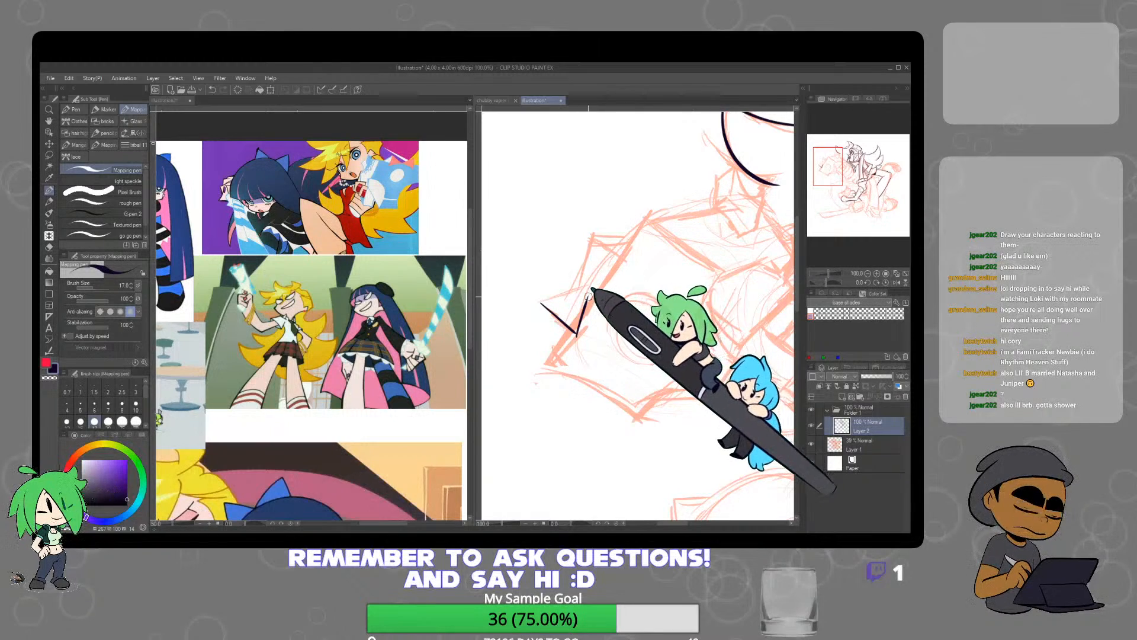
{"action": "mouse_move", "coordinate": [623, 258]}
{"action": "left_mouse_down"}
{"action": "mouse_move", "coordinate": [596, 231]}
{"action": "mouse_move", "coordinate": [581, 283]}
{"action": "left_mouse_up"}
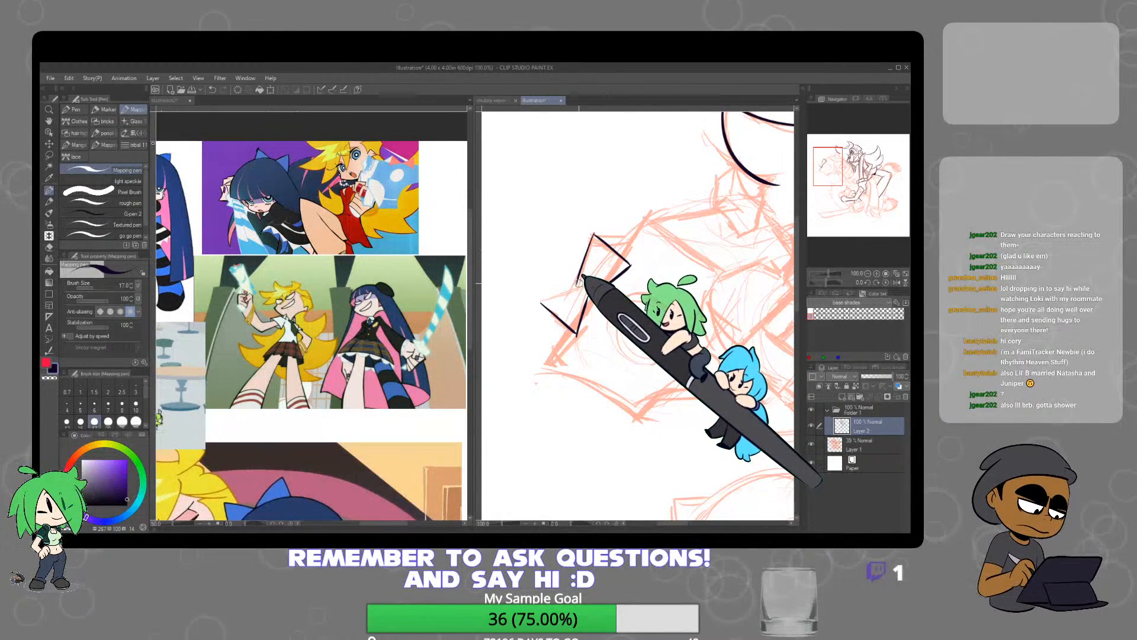
{"action": "key", "text": "e"}
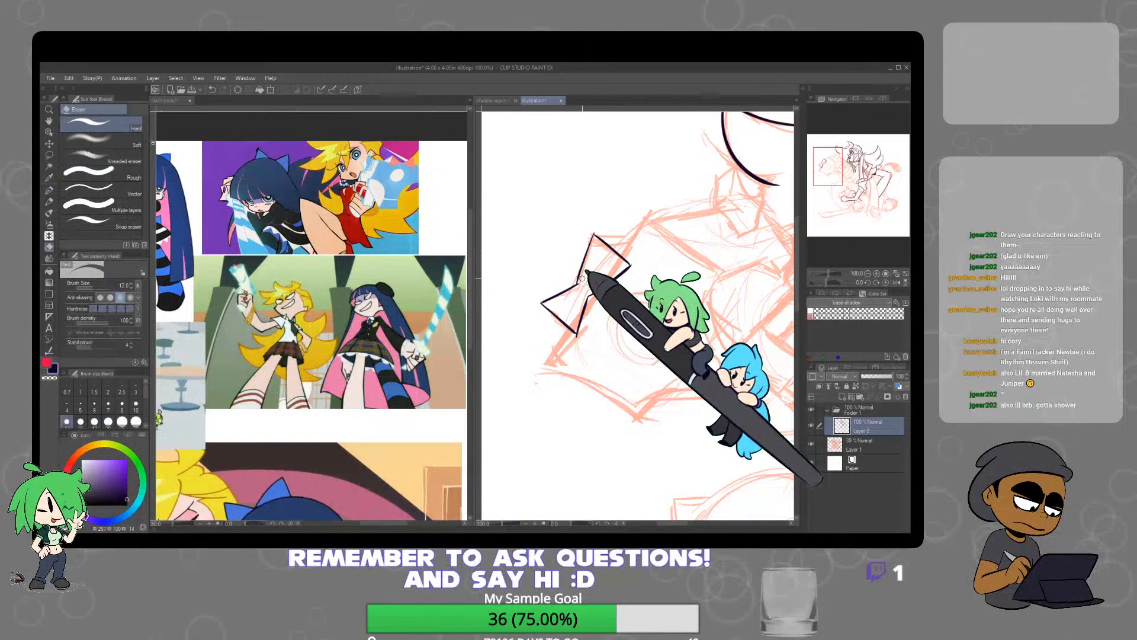
{"action": "key", "text": "p"}
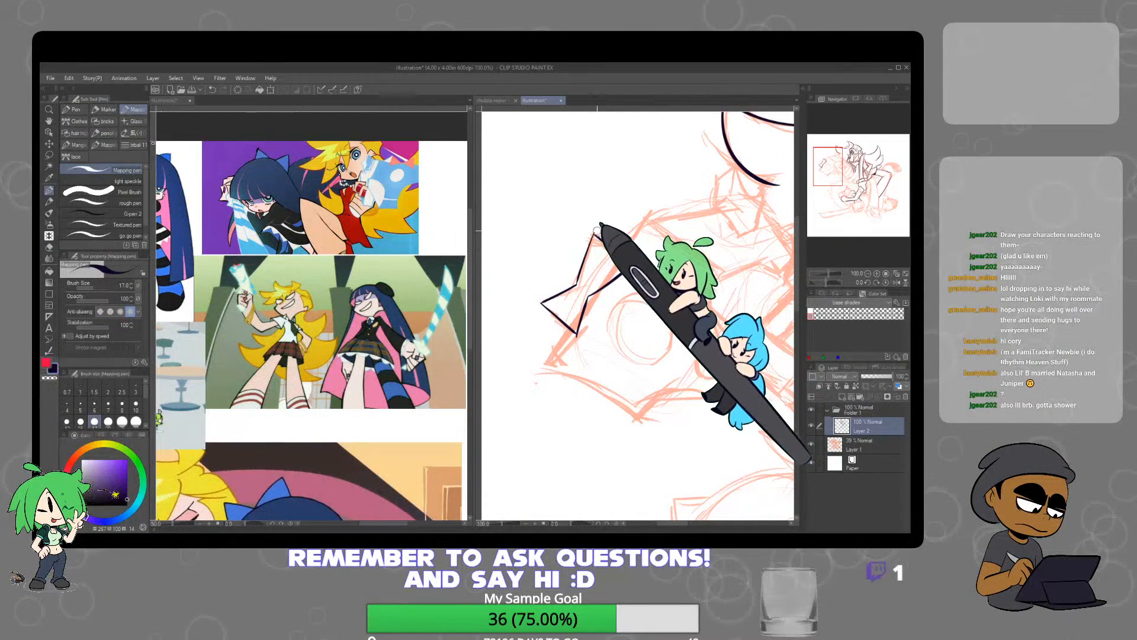
{"action": "mouse_move", "coordinate": [593, 233]}
{"action": "left_mouse_down"}
{"action": "mouse_move", "coordinate": [660, 230]}
{"action": "mouse_move", "coordinate": [634, 261]}
{"action": "mouse_move", "coordinate": [619, 255]}
{"action": "mouse_move", "coordinate": [647, 215]}
{"action": "left_mouse_up"}
{"action": "key", "text": "ctrl+z"}
{"action": "left_click_drag", "start_coordinate": [621, 258], "coordinate": [644, 213]}
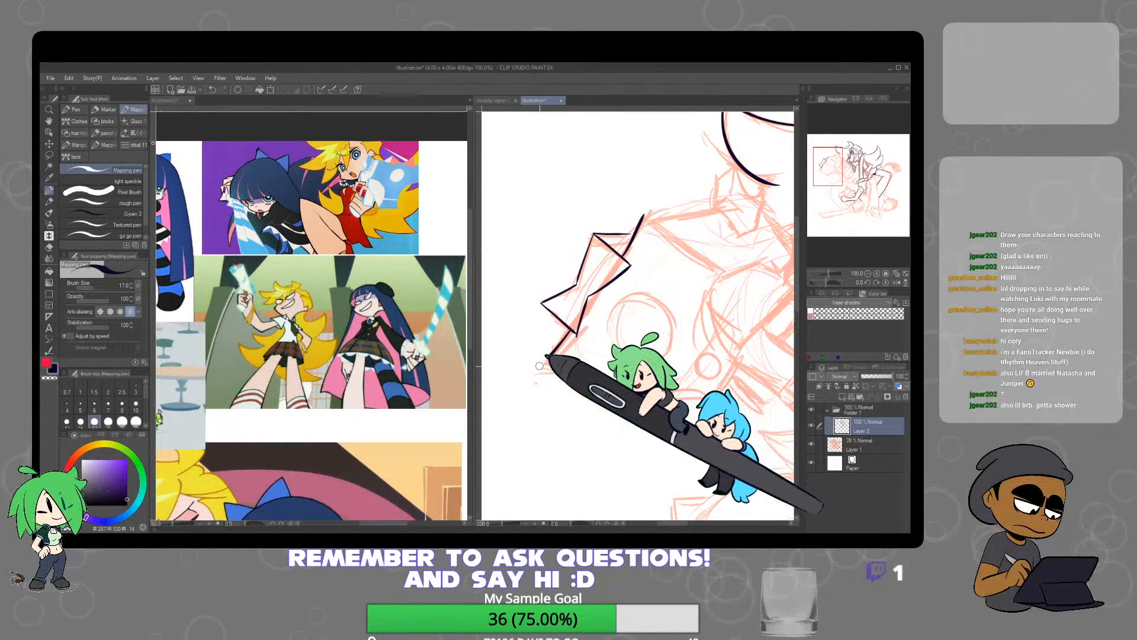
Ink the remaining curved edges and sharp corners of the star shape to close its outline
{"action": "mouse_move", "coordinate": [539, 365]}
{"action": "left_mouse_down"}
{"action": "mouse_move", "coordinate": [599, 381]}
{"action": "mouse_move", "coordinate": [646, 417]}
{"action": "left_mouse_up"}
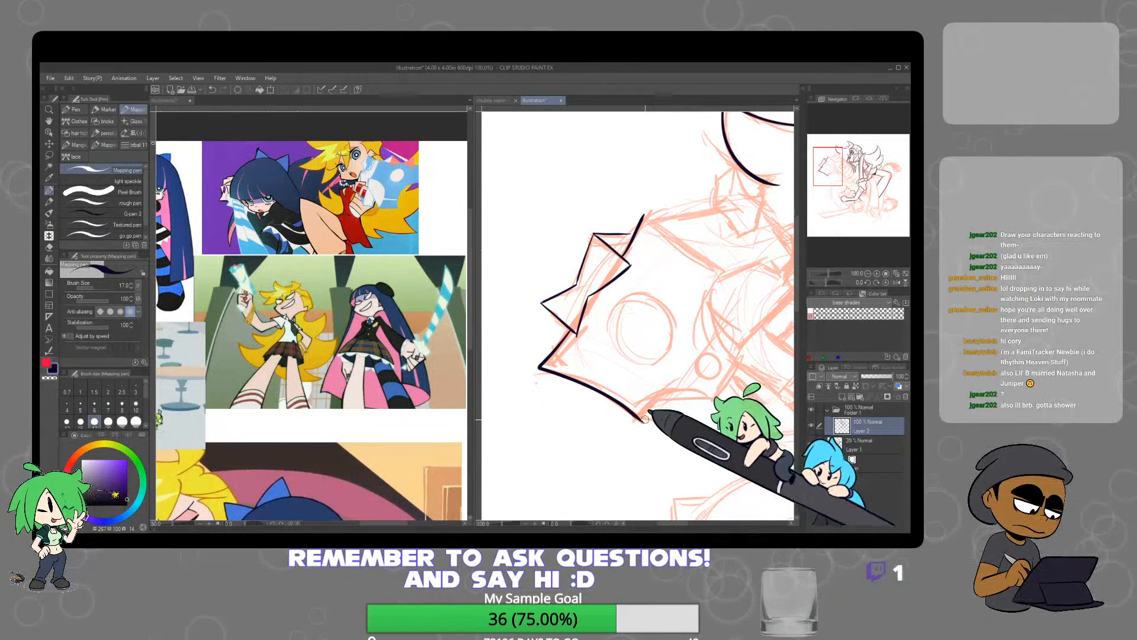
{"action": "left_click_drag", "start_coordinate": [647, 410], "coordinate": [698, 387]}
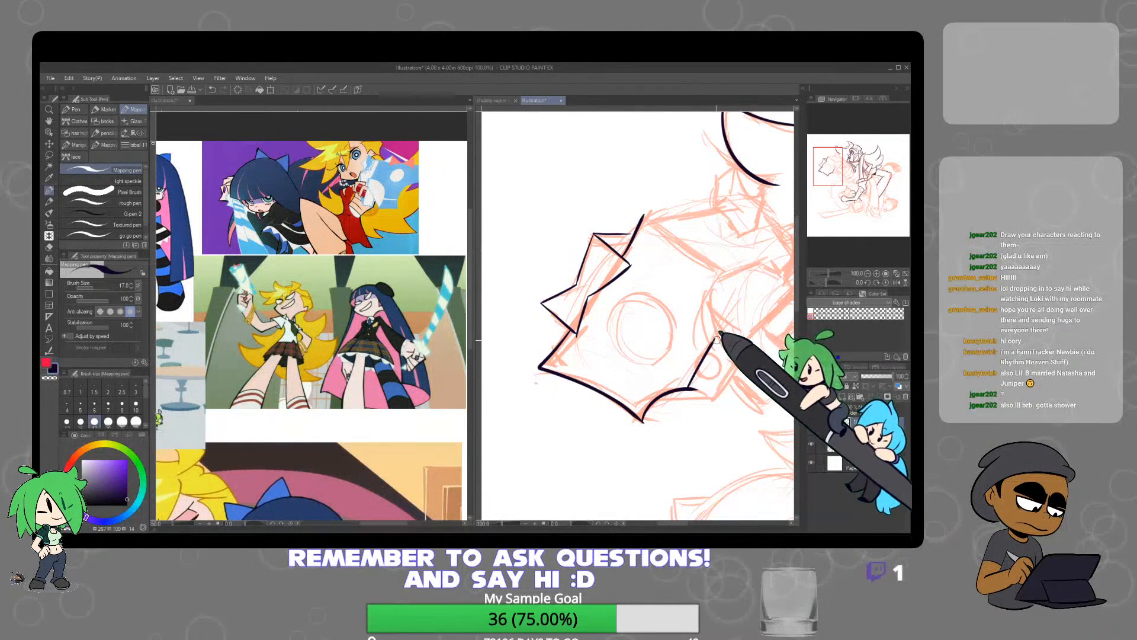
{"action": "left_click_drag", "start_coordinate": [716, 340], "coordinate": [721, 267]}
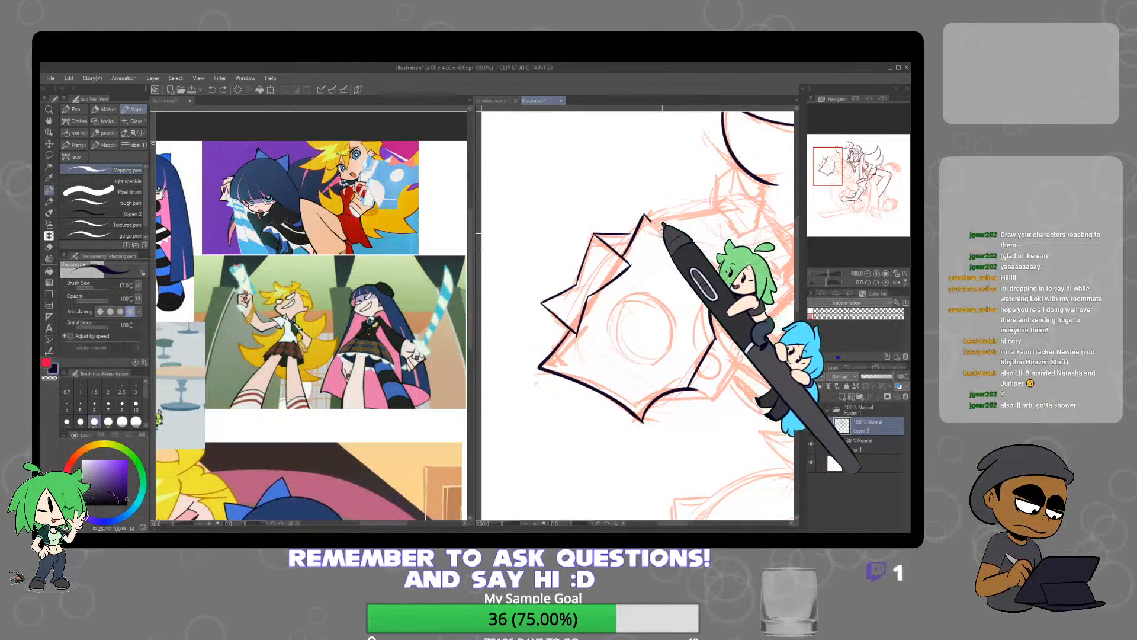
{"action": "left_click_drag", "start_coordinate": [662, 233], "coordinate": [721, 273]}
{"action": "scroll", "coordinate": [757, 369], "scroll_direction": "down", "scroll_amount": 3}
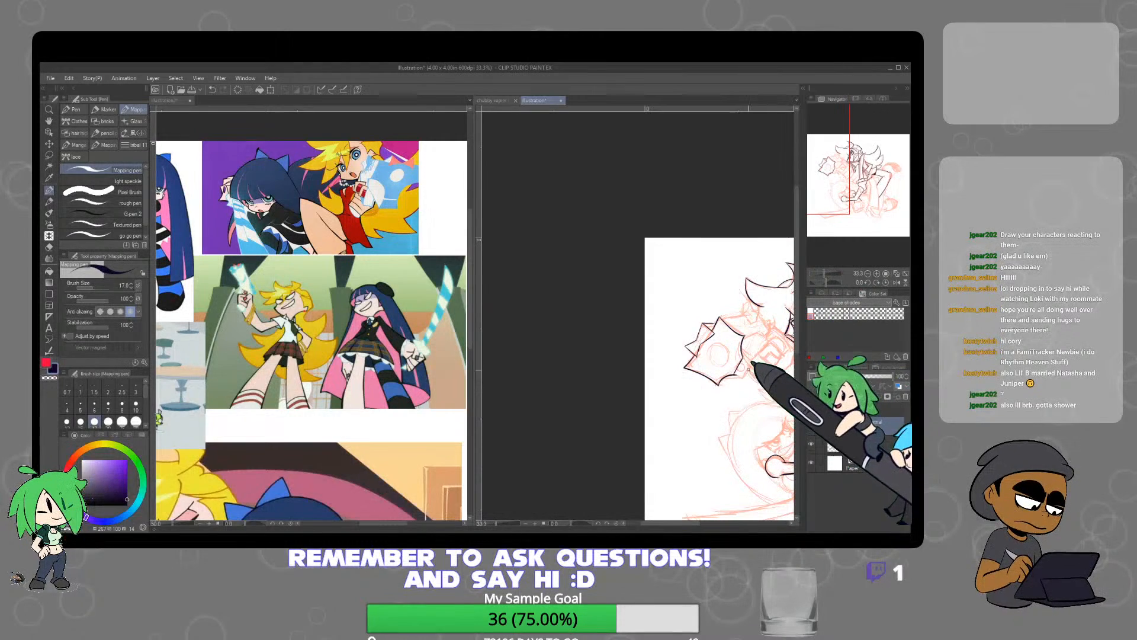
Ink the small four-sided segment joined to the star shape's lower corner and the circle at its centre
{"action": "scroll", "coordinate": [740, 375], "scroll_direction": "up", "scroll_amount": 5}
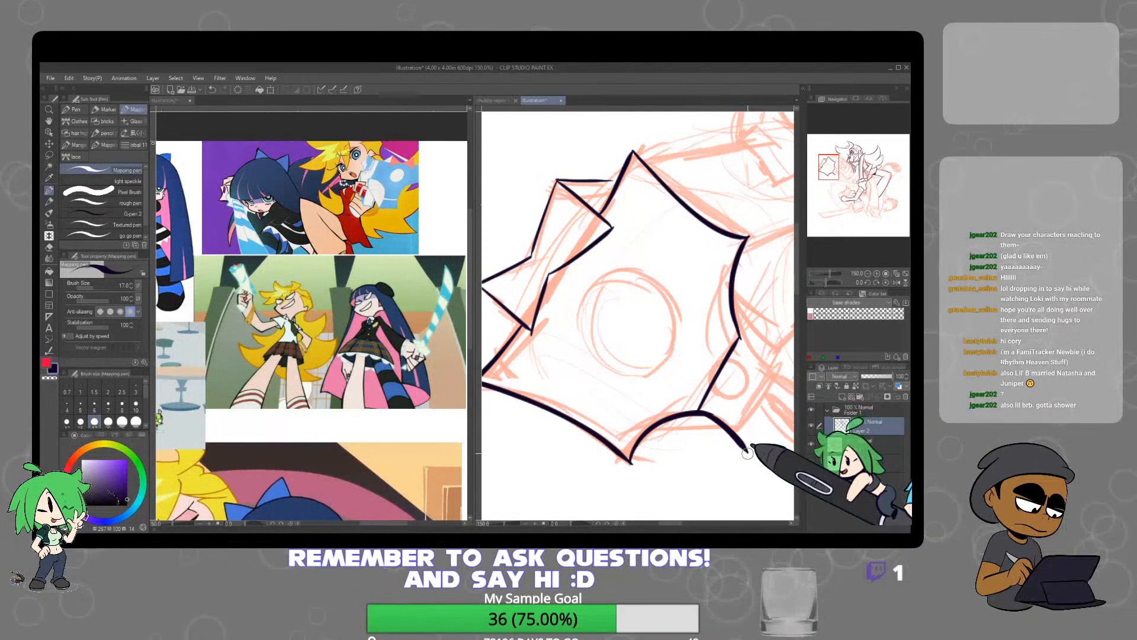
{"action": "scroll", "coordinate": [790, 375], "scroll_direction": "up", "scroll_amount": 1}
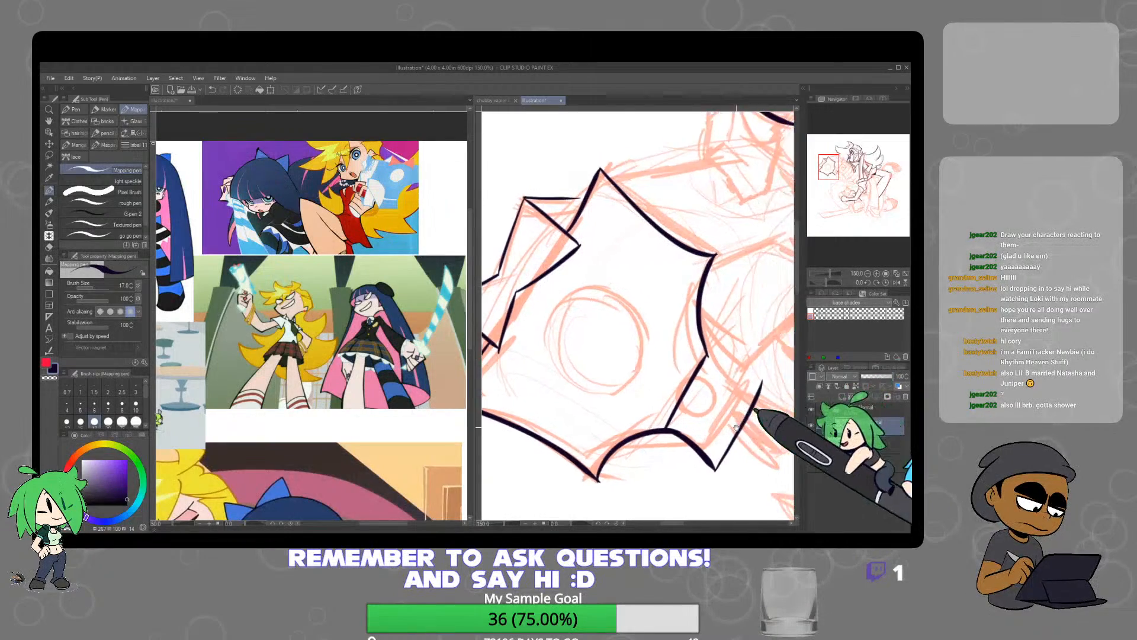
{"action": "scroll", "coordinate": [786, 403], "scroll_direction": "down", "scroll_amount": 2}
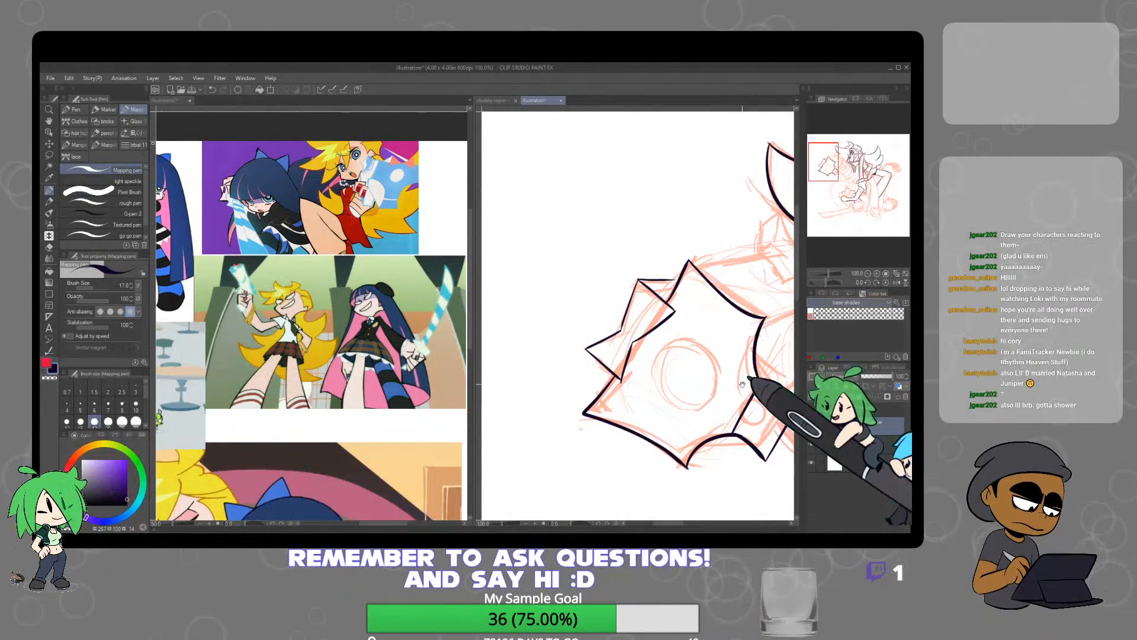
{"action": "left_click_drag", "start_coordinate": [752, 386], "coordinate": [652, 381]}
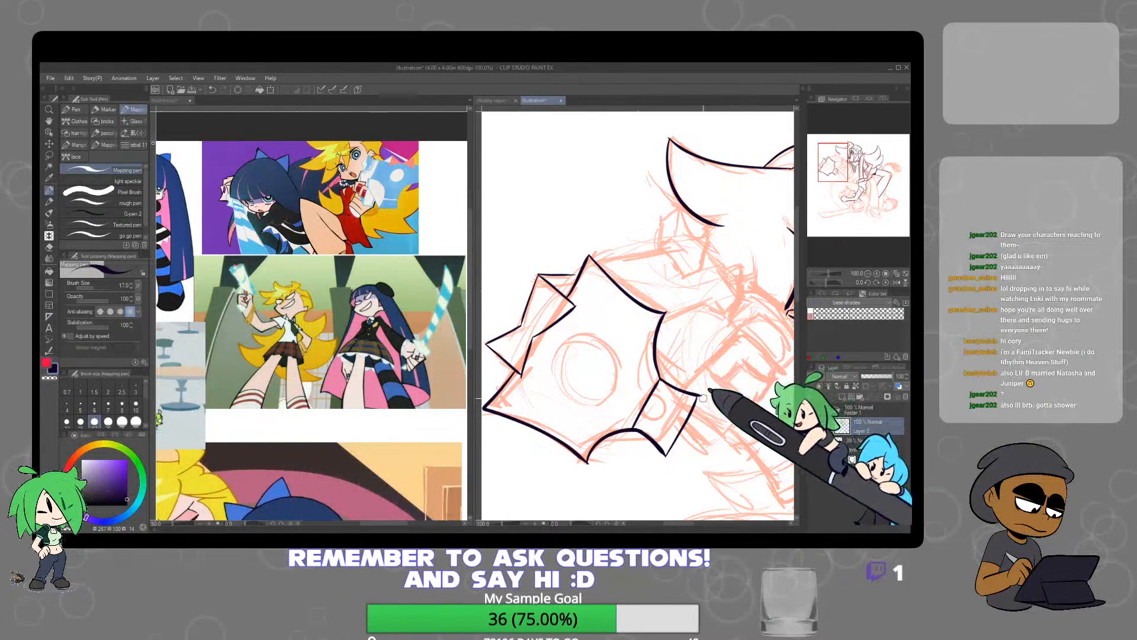
{"action": "key", "text": "e"}
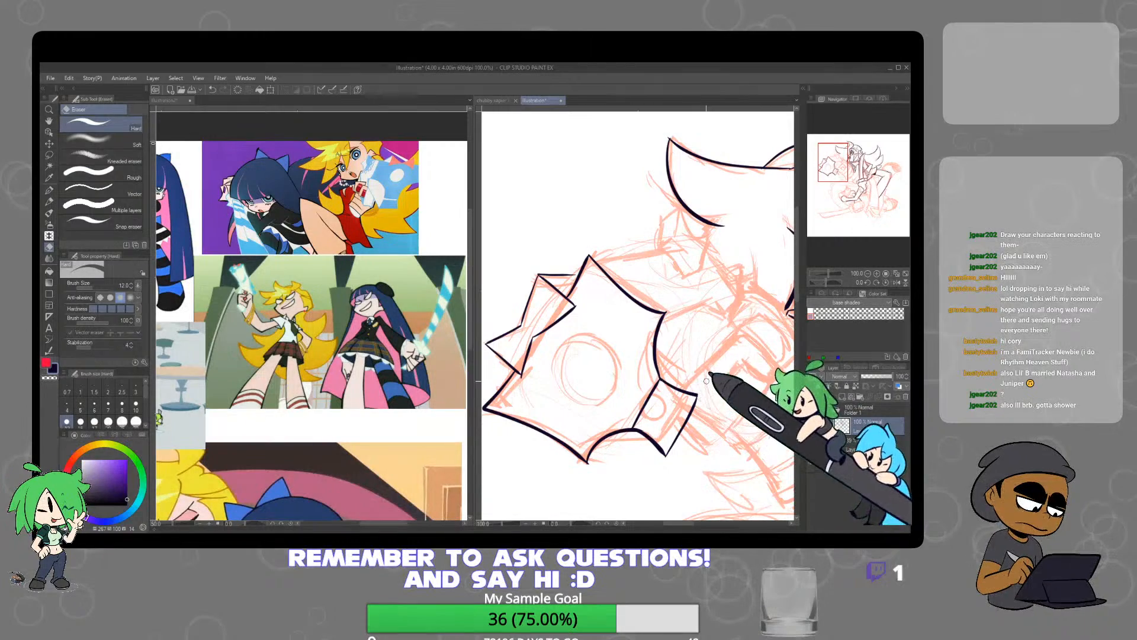
{"action": "key", "text": "p"}
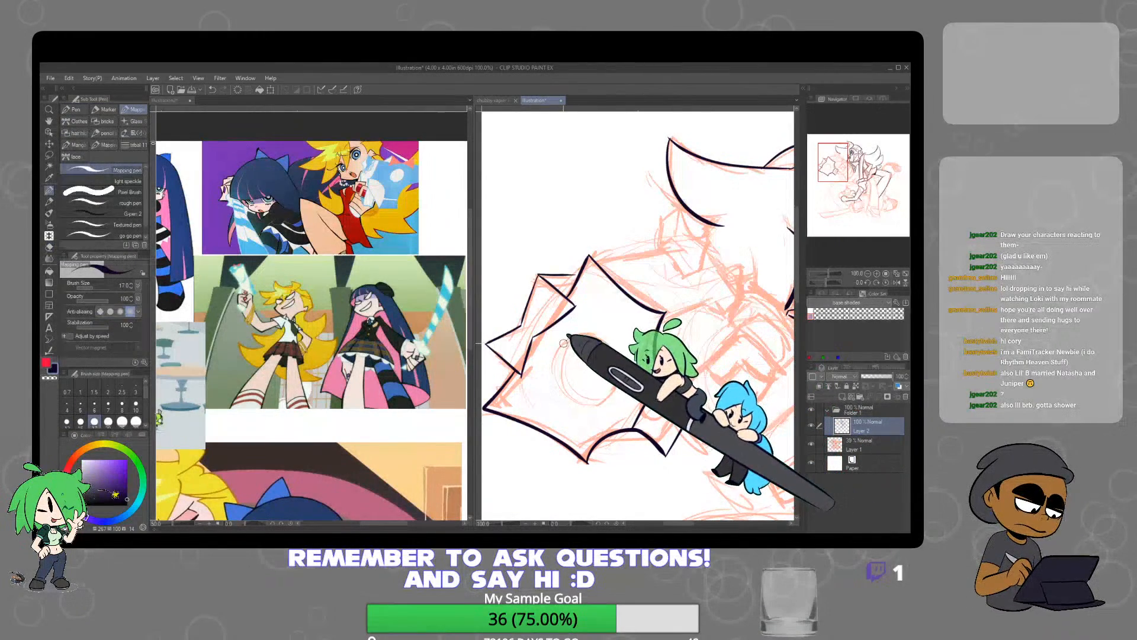
{"action": "mouse_move", "coordinate": [559, 357]}
{"action": "left_mouse_down"}
{"action": "mouse_move", "coordinate": [574, 396]}
{"action": "mouse_move", "coordinate": [601, 398]}
{"action": "mouse_move", "coordinate": [617, 382]}
{"action": "mouse_move", "coordinate": [590, 337]}
{"action": "mouse_move", "coordinate": [557, 354]}
{"action": "left_mouse_up"}
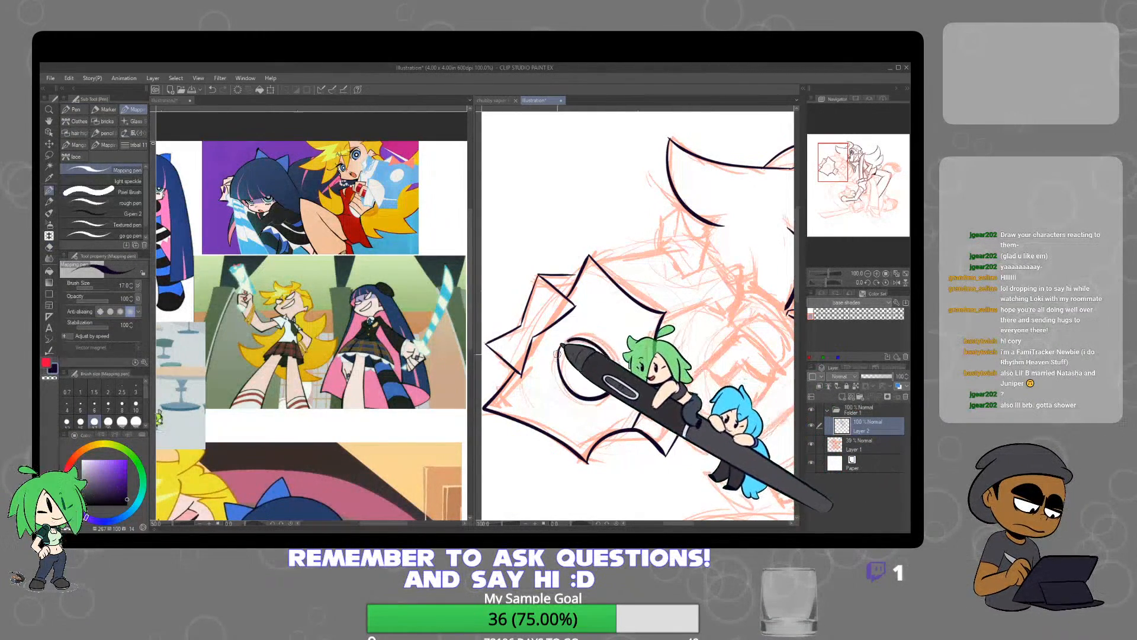
Examine the large reference image of the blonde and blue-haired characters alongside the upper character's torso sketch
{"action": "scroll", "coordinate": [670, 299], "scroll_direction": "down", "scroll_amount": 3}
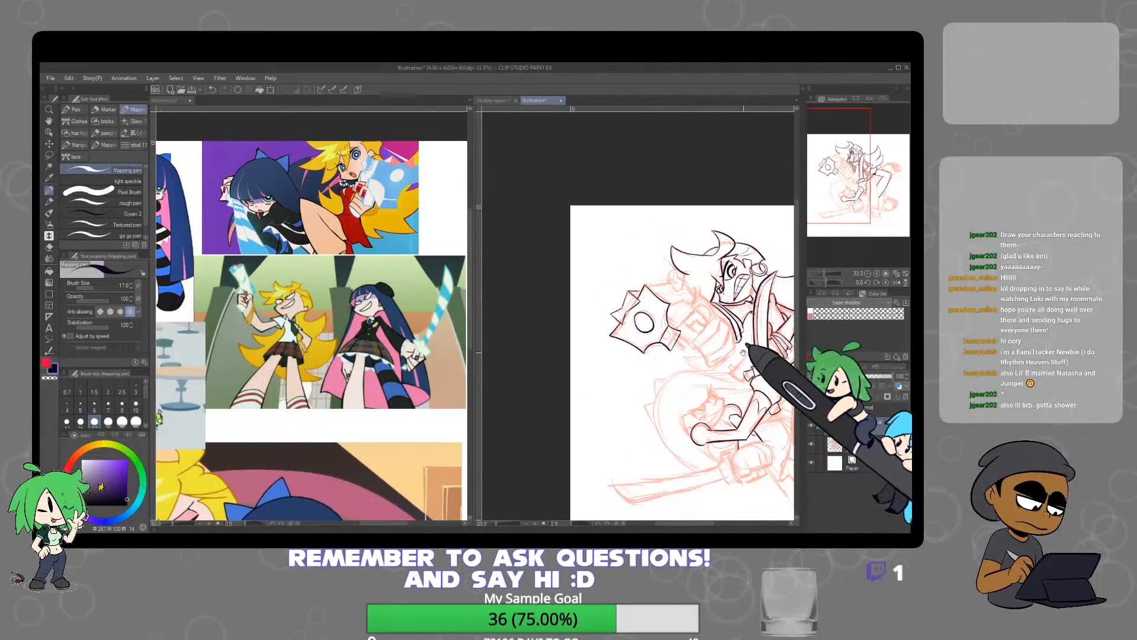
{"action": "left_click_drag", "start_coordinate": [744, 352], "coordinate": [656, 288]}
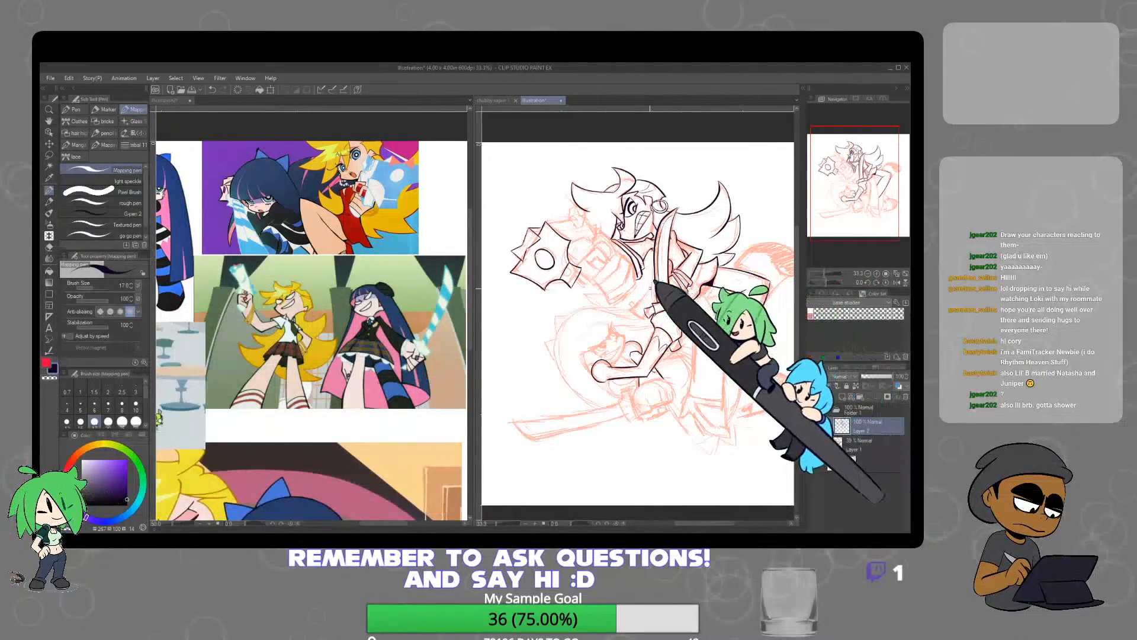
{"action": "scroll", "coordinate": [656, 287], "scroll_direction": "up", "scroll_amount": 5}
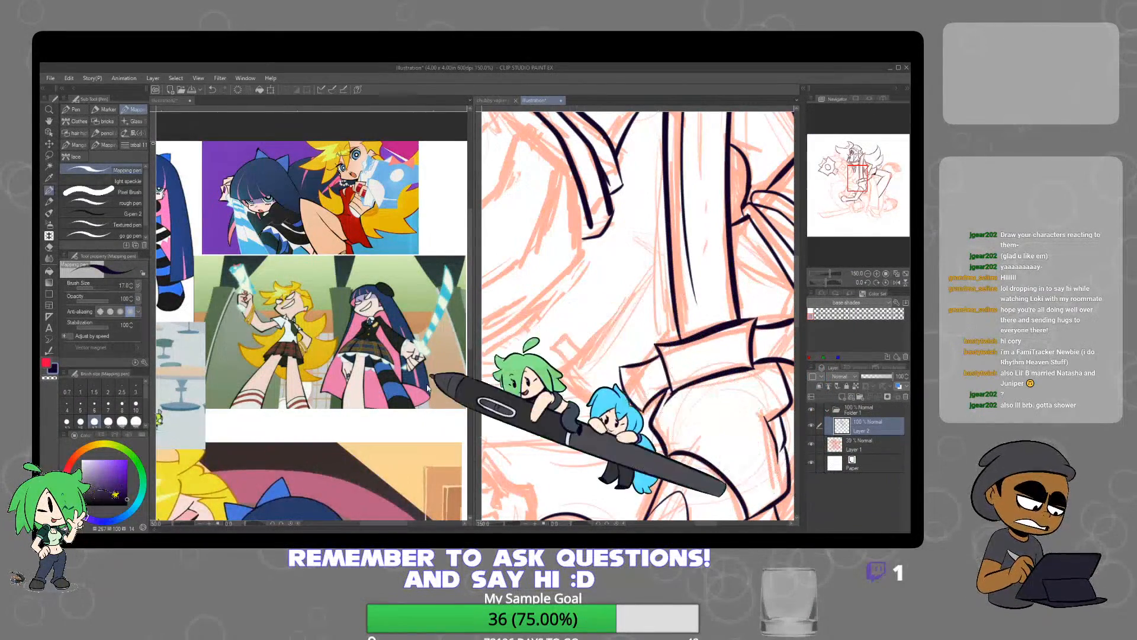
{"action": "left_click_drag", "start_coordinate": [381, 443], "coordinate": [461, 235]}
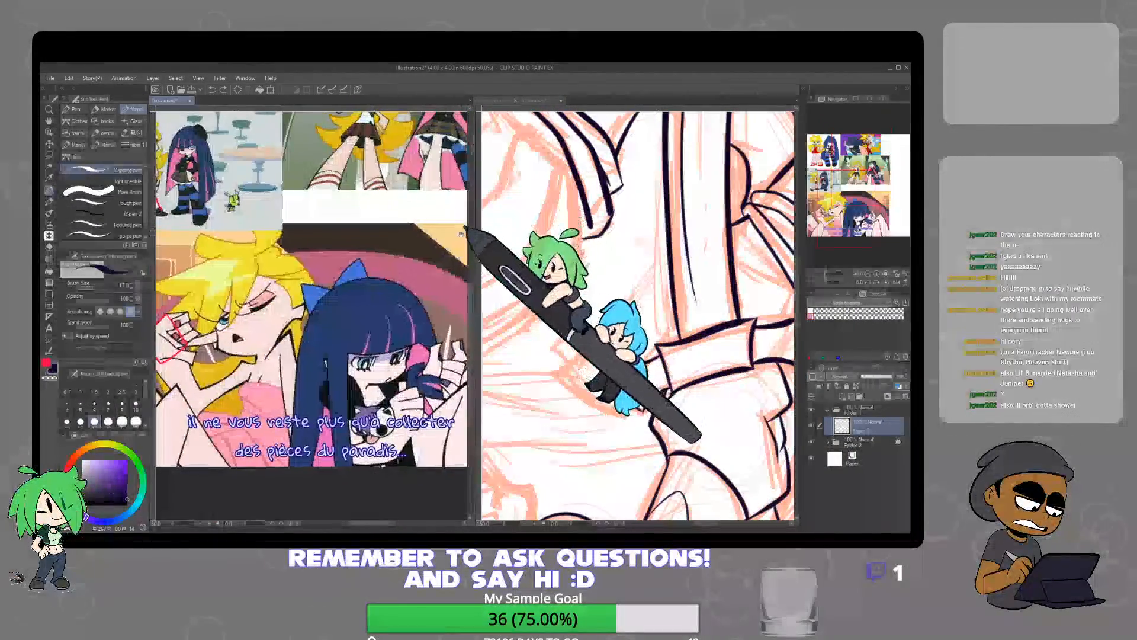
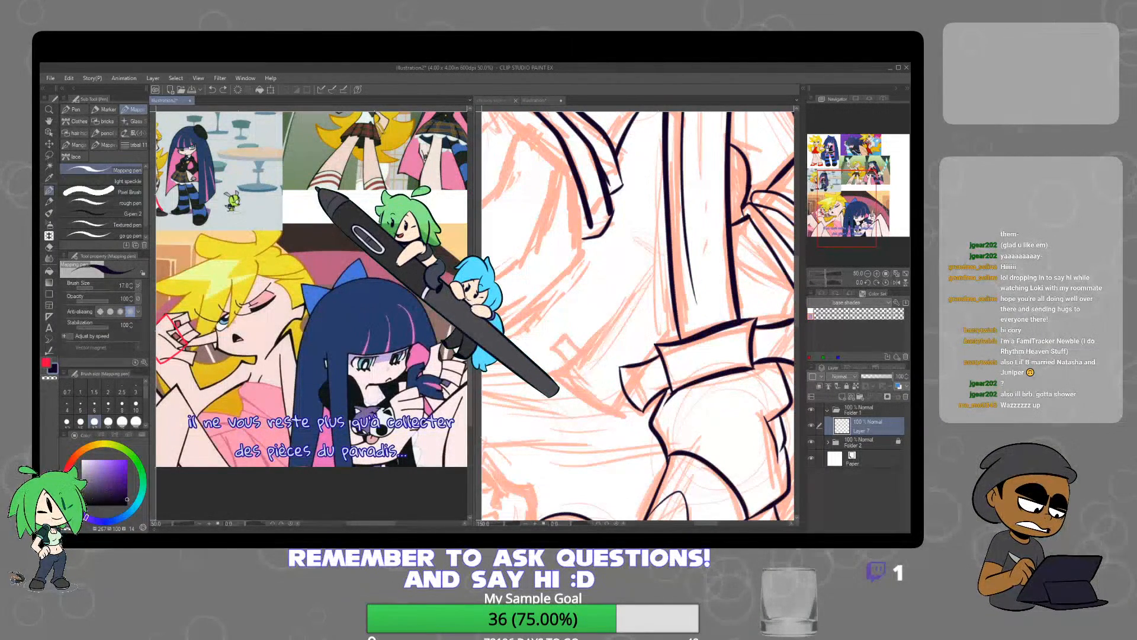
Add a new layer to the reference sheet and place the uniformed duo picture in the gap beside the café scene
{"action": "key", "text": "ctrl+shift+n"}
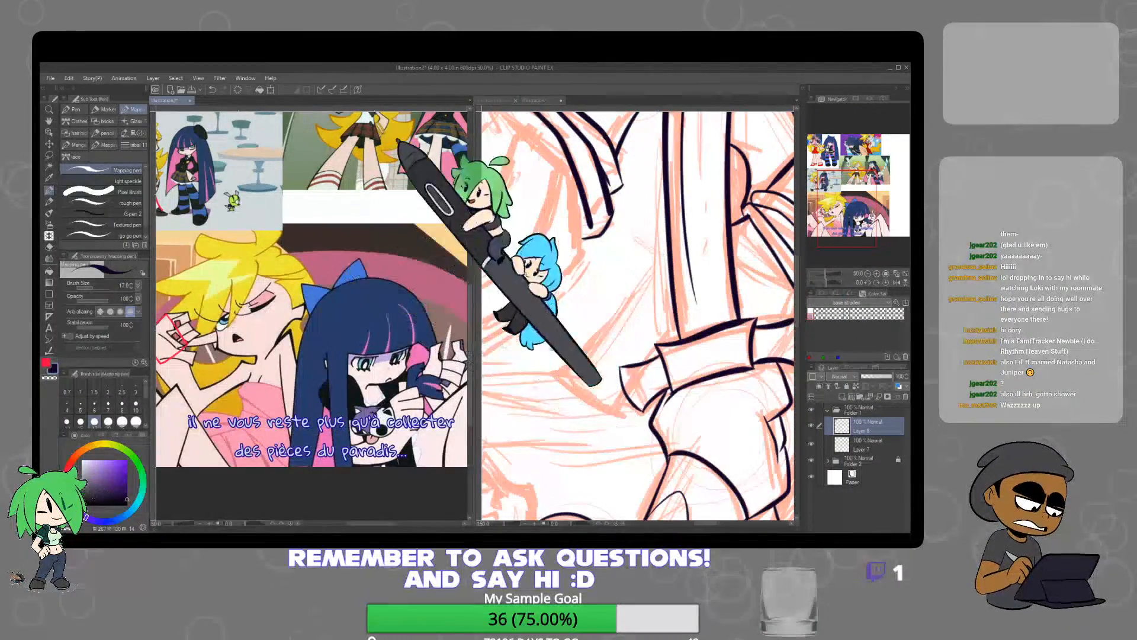
{"action": "left_click_drag", "start_coordinate": [282, 159], "coordinate": [352, 436]}
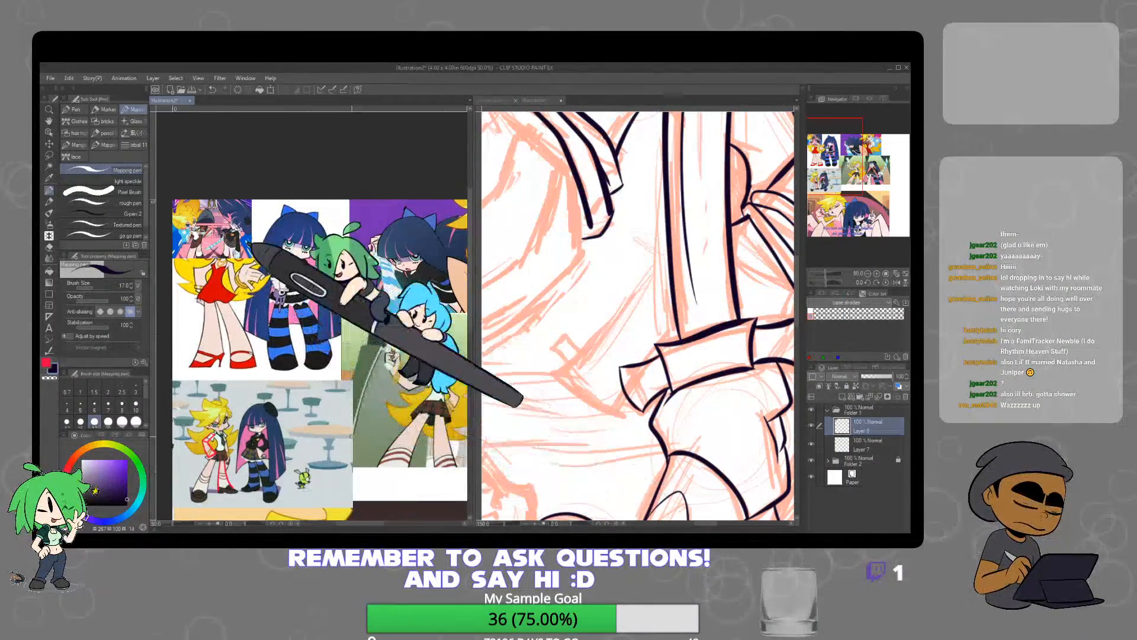
{"action": "left_click", "coordinate": [48, 144]}
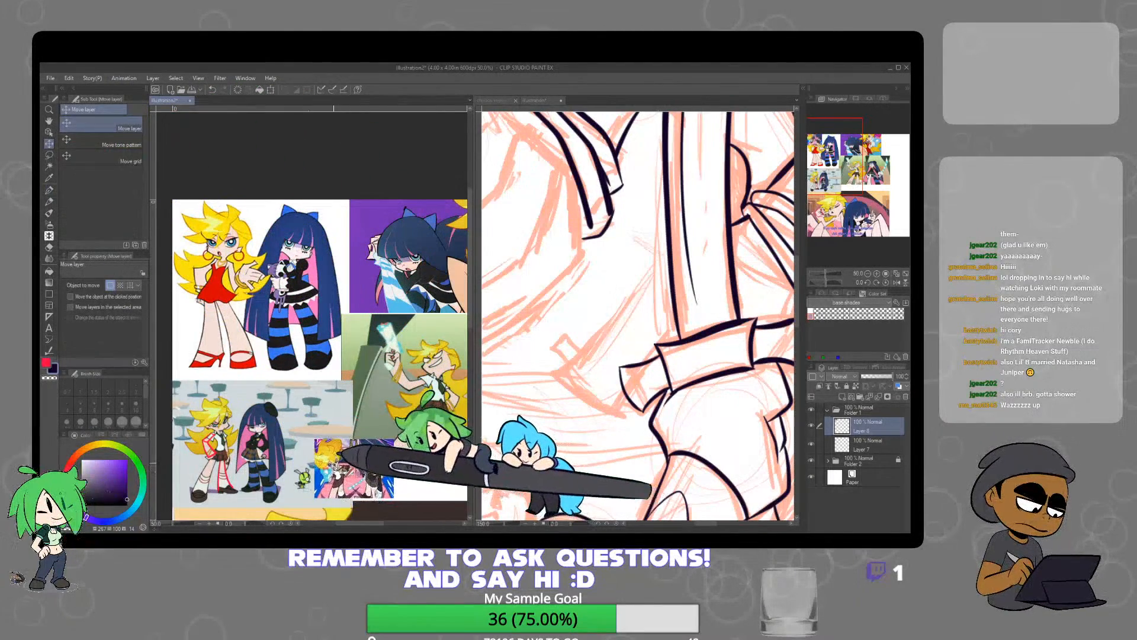
{"action": "scroll", "coordinate": [319, 486], "scroll_direction": "up", "scroll_amount": 3}
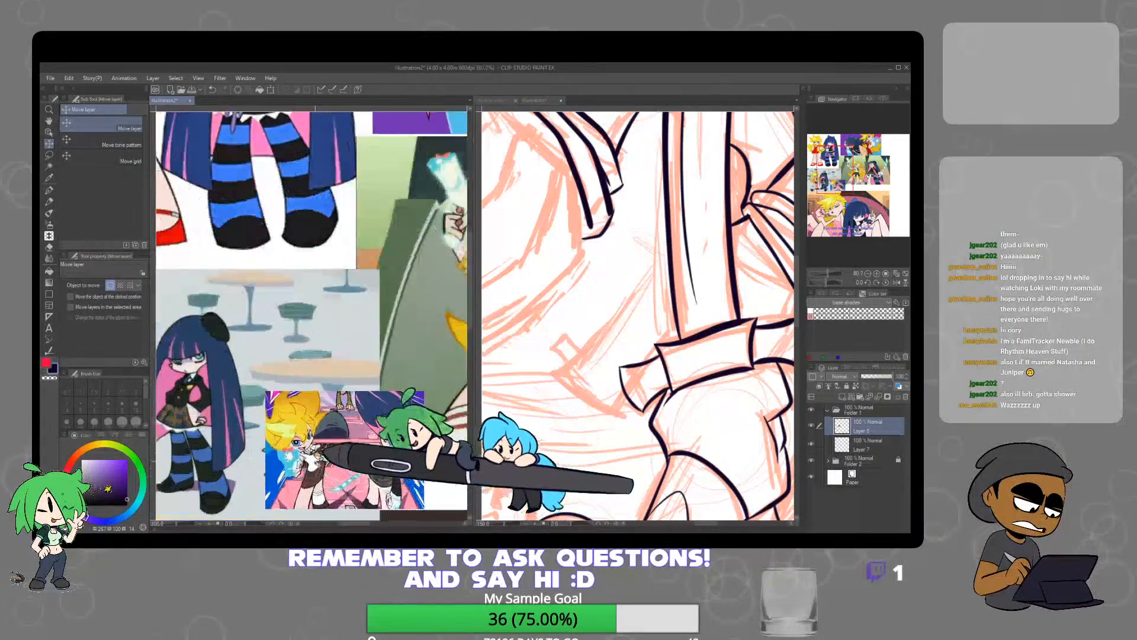
{"action": "scroll", "coordinate": [314, 456], "scroll_direction": "up", "scroll_amount": 2}
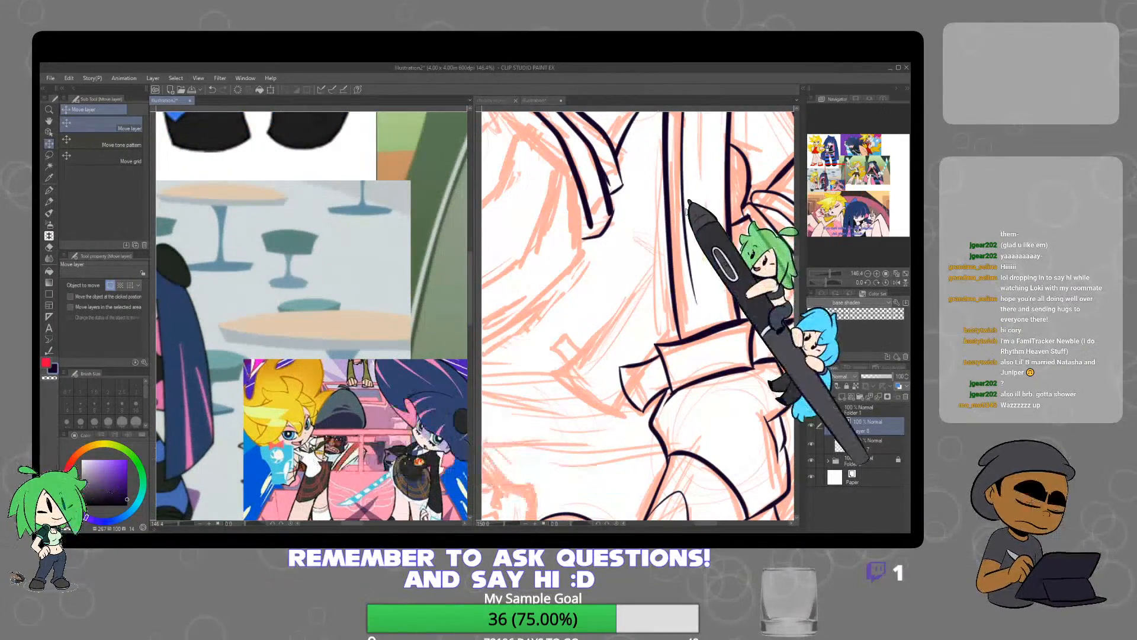
Ink thin, pointed shard-like highlight shapes around the inside of the circle at the centre of the star-shaped object
{"action": "left_click", "coordinate": [536, 100]}
{"action": "left_click", "coordinate": [50, 190]}
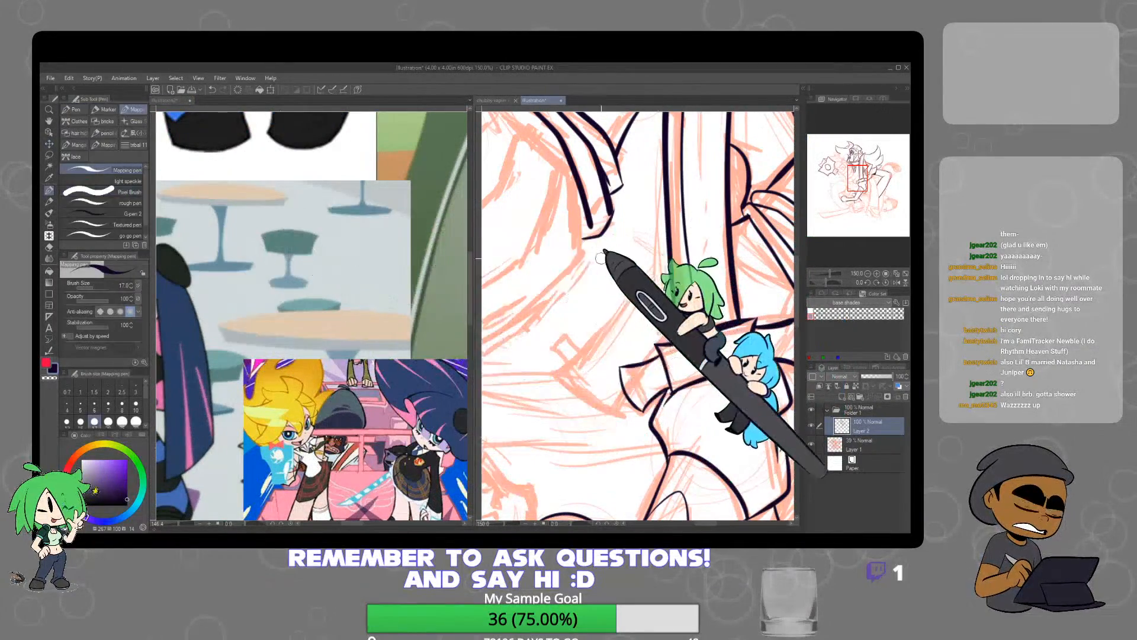
{"action": "scroll", "coordinate": [638, 315], "scroll_direction": "down", "scroll_amount": 4}
{"action": "scroll", "coordinate": [569, 267], "scroll_direction": "up", "scroll_amount": 5}
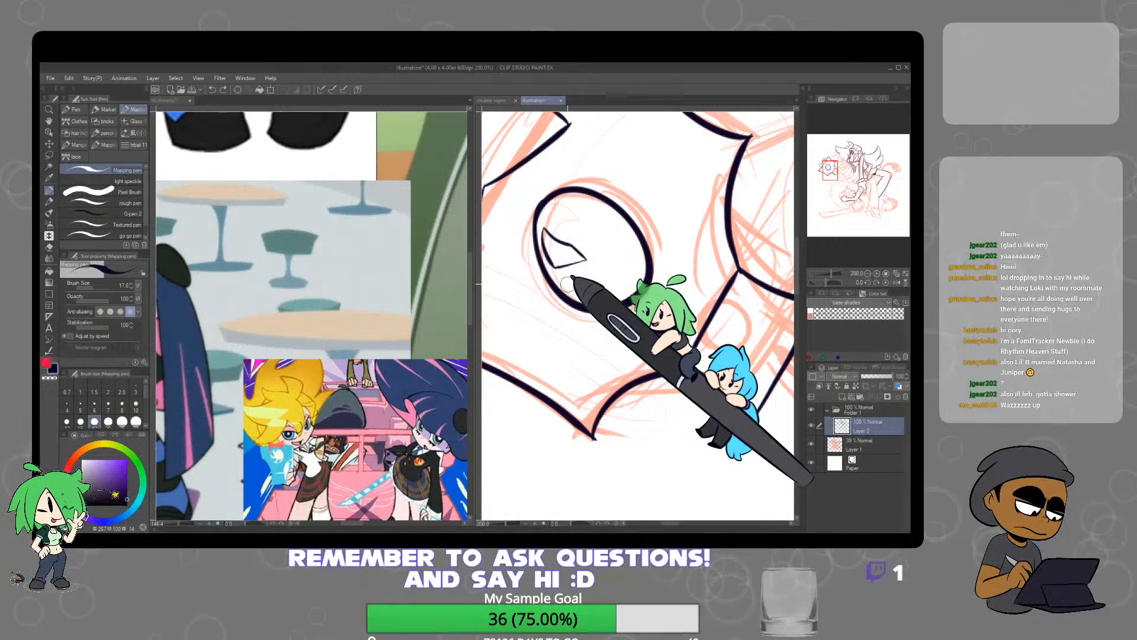
{"action": "mouse_move", "coordinate": [568, 285]}
{"action": "left_mouse_down"}
{"action": "mouse_move", "coordinate": [612, 250]}
{"action": "mouse_move", "coordinate": [611, 295]}
{"action": "left_mouse_up"}
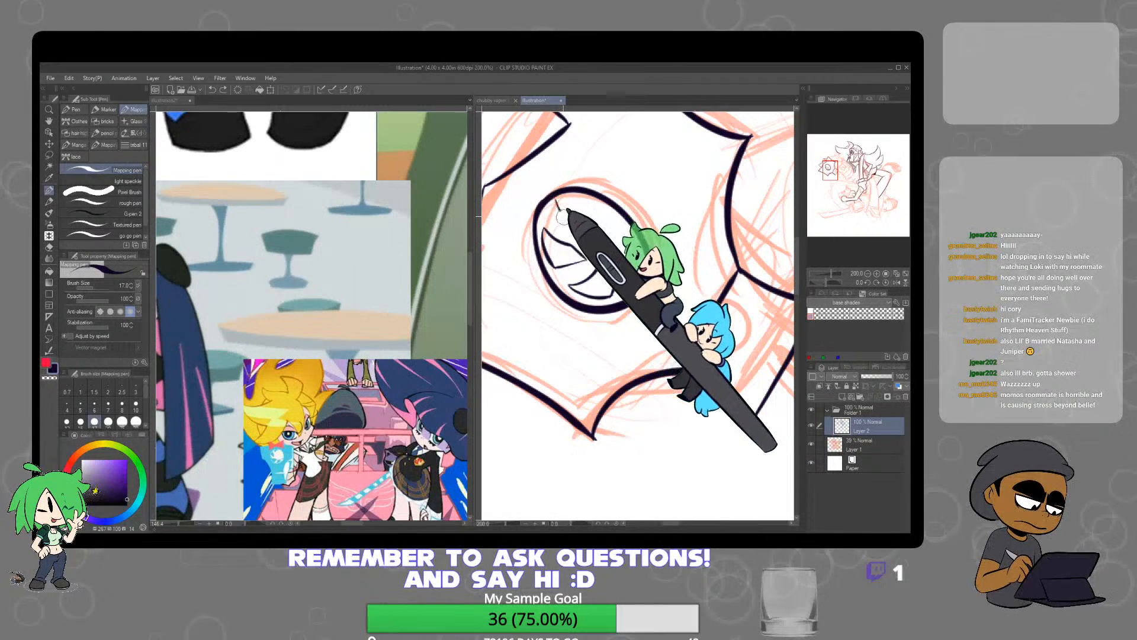
{"action": "mouse_move", "coordinate": [555, 204]}
{"action": "left_mouse_down"}
{"action": "mouse_move", "coordinate": [577, 223]}
{"action": "mouse_move", "coordinate": [582, 194]}
{"action": "left_mouse_up"}
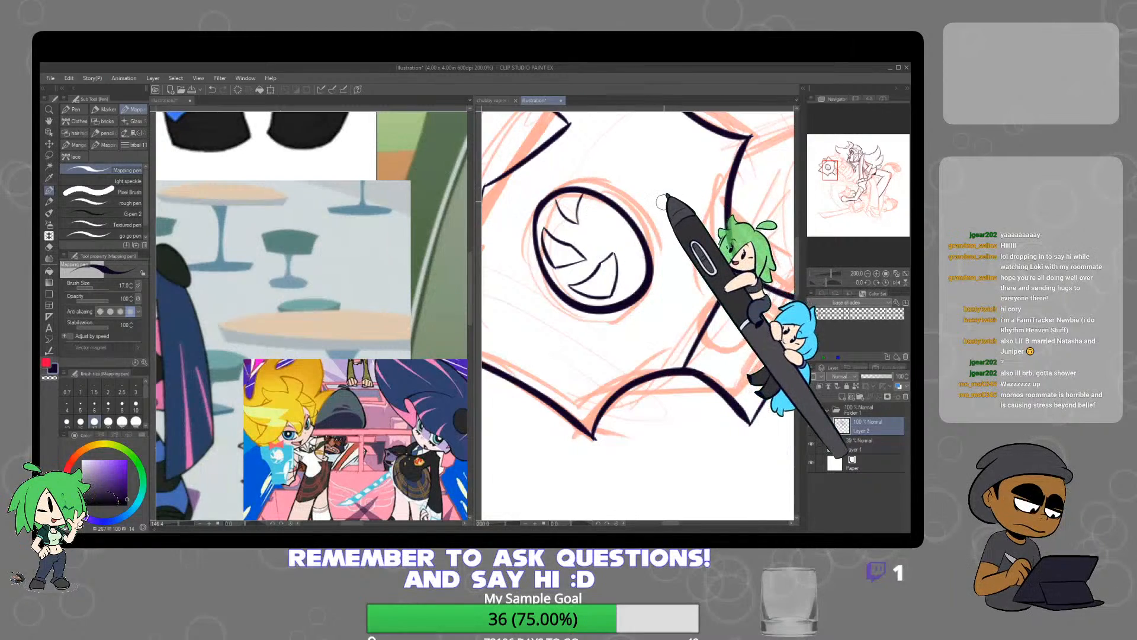
{"action": "scroll", "coordinate": [666, 197], "scroll_direction": "down", "scroll_amount": 3}
{"action": "scroll", "coordinate": [654, 224], "scroll_direction": "up", "scroll_amount": 3}
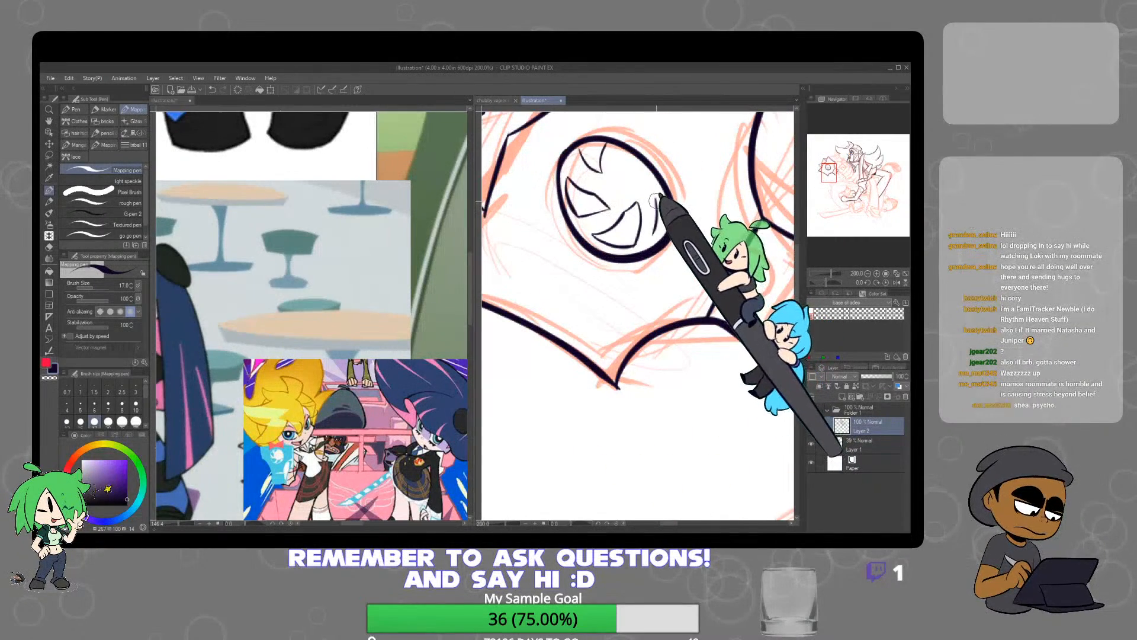
{"action": "left_click_drag", "start_coordinate": [659, 196], "coordinate": [656, 232]}
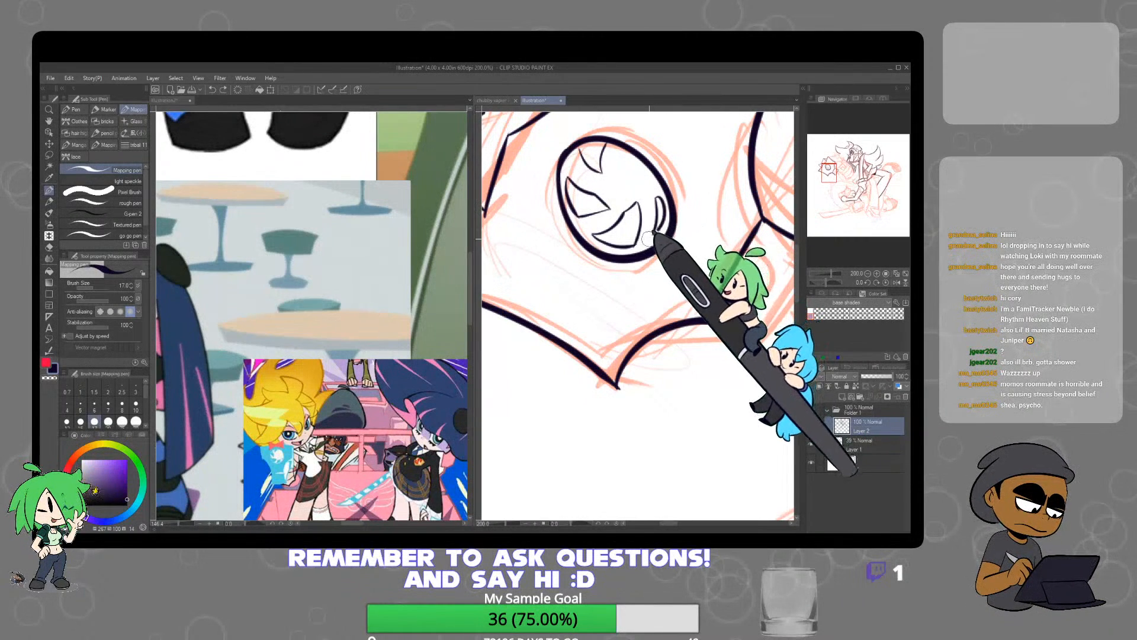
Ink the curved panel running from the star's upper corner to a point near the upper character's face, undoing a stray stroke
{"action": "scroll", "coordinate": [671, 214], "scroll_direction": "down", "scroll_amount": 1}
{"action": "scroll", "coordinate": [671, 215], "scroll_direction": "down", "scroll_amount": 2}
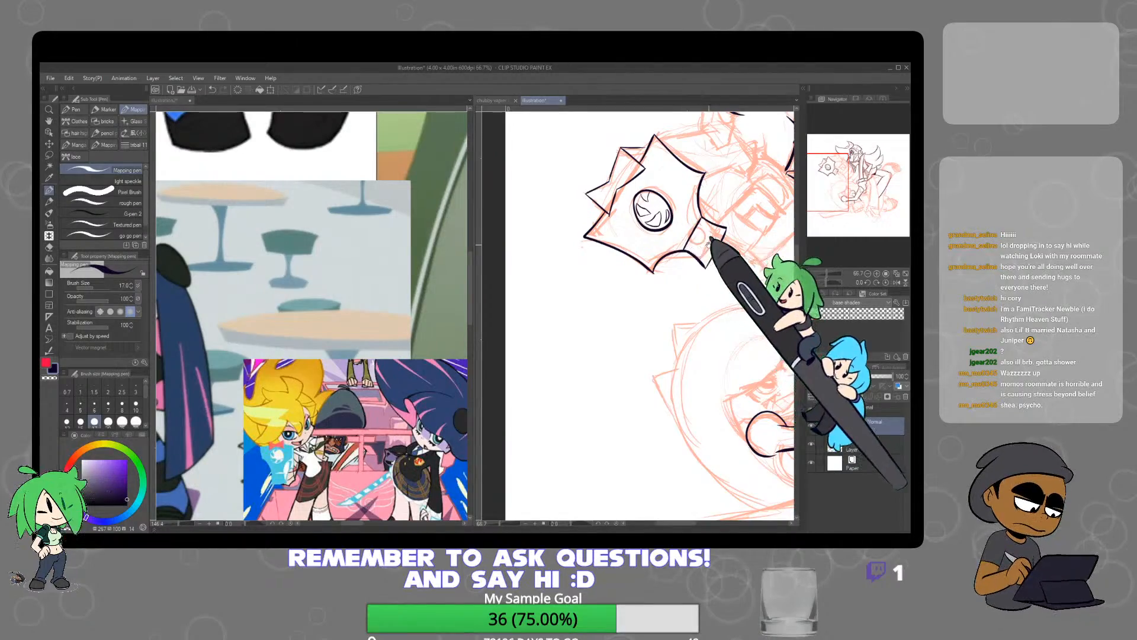
{"action": "left_click_drag", "start_coordinate": [708, 249], "coordinate": [607, 327]}
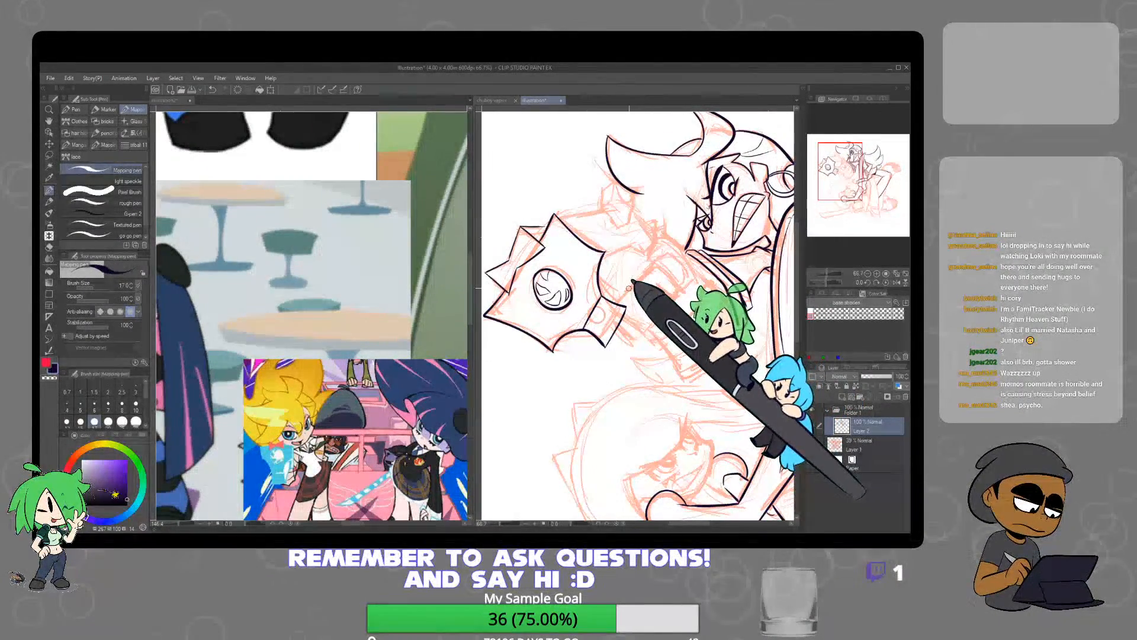
{"action": "left_click", "coordinate": [363, 389]}
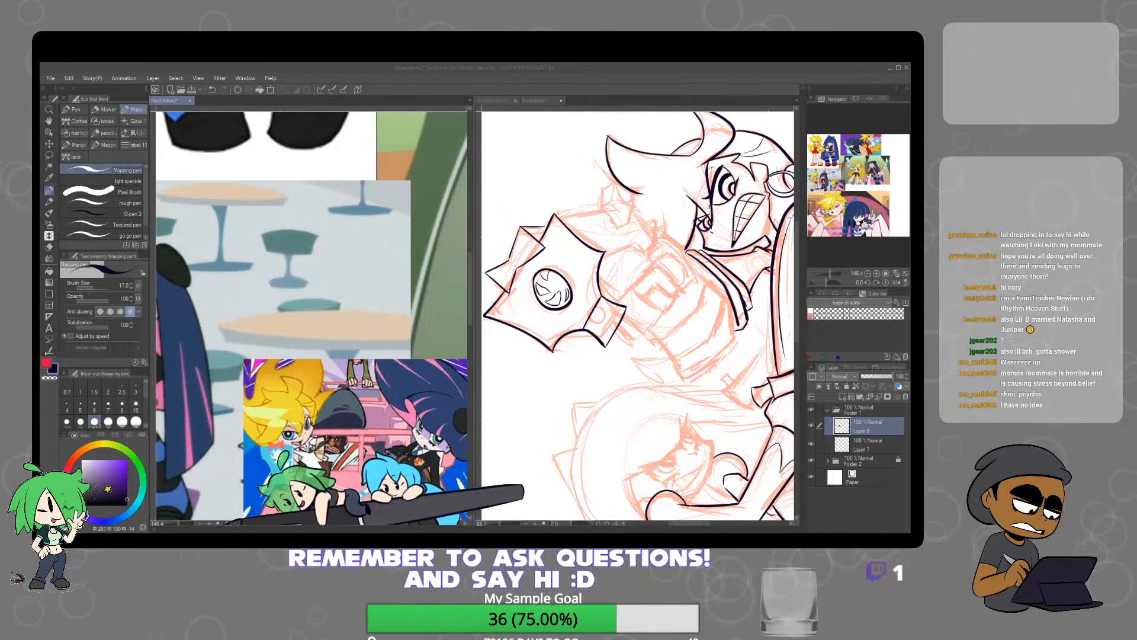
{"action": "left_click", "coordinate": [629, 312]}
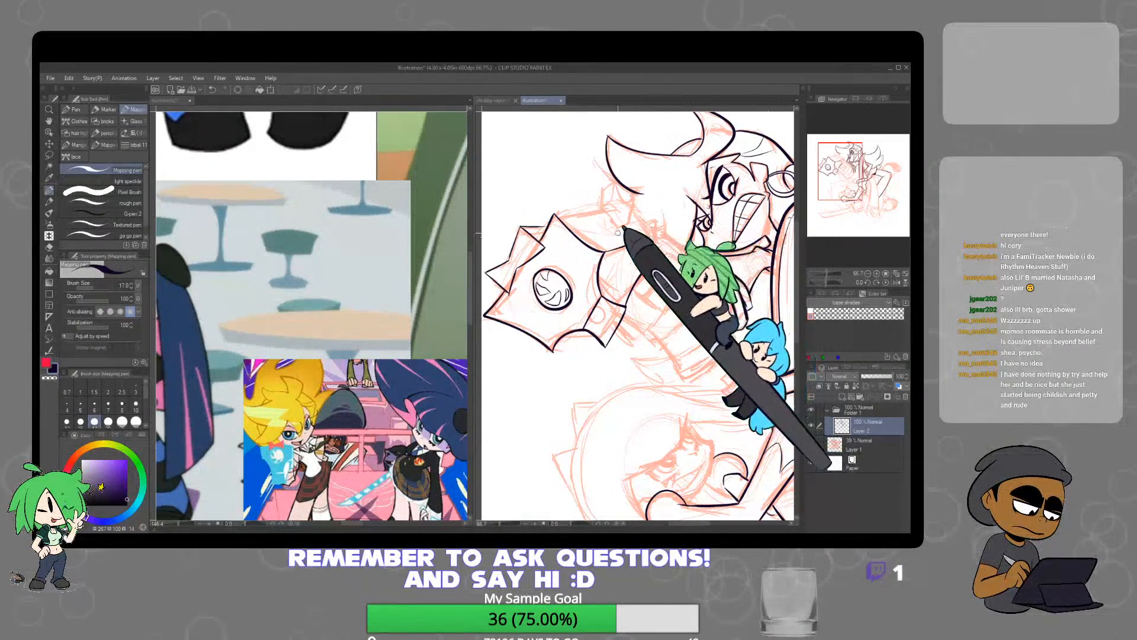
{"action": "left_click_drag", "start_coordinate": [555, 215], "coordinate": [617, 215]}
{"action": "key", "text": "ctrl+z"}
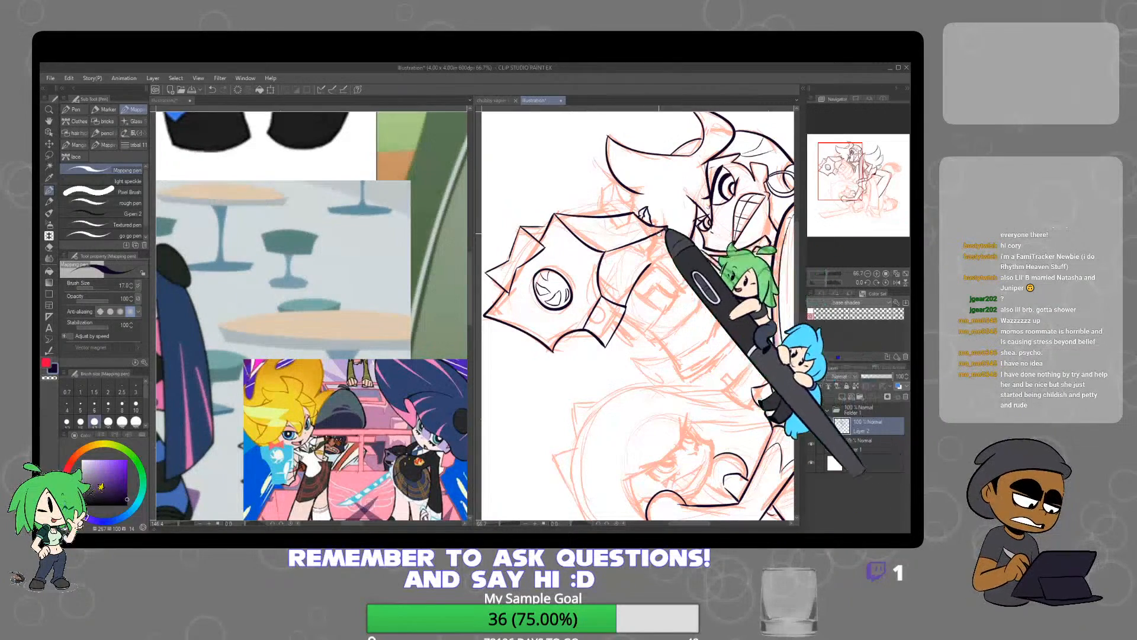
Ink the curved edge joining the panel's pointed tip to the four-sided segment, removing the trial notch on the panel's upper edge
{"action": "scroll", "coordinate": [664, 227], "scroll_direction": "up", "scroll_amount": 2}
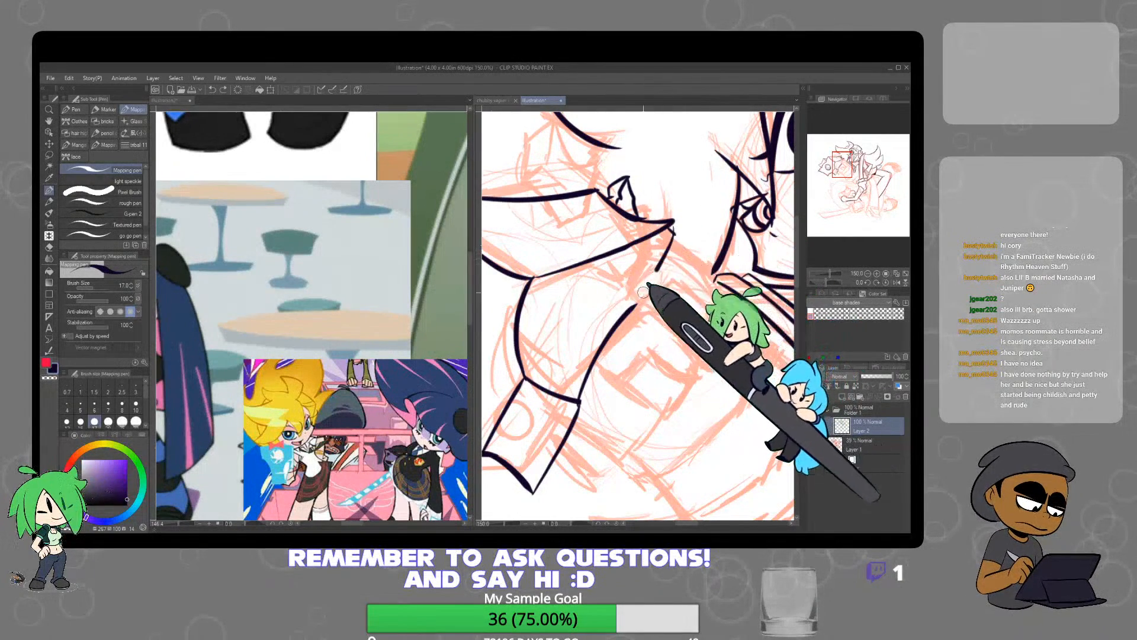
{"action": "scroll", "coordinate": [652, 278], "scroll_direction": "down", "scroll_amount": 2}
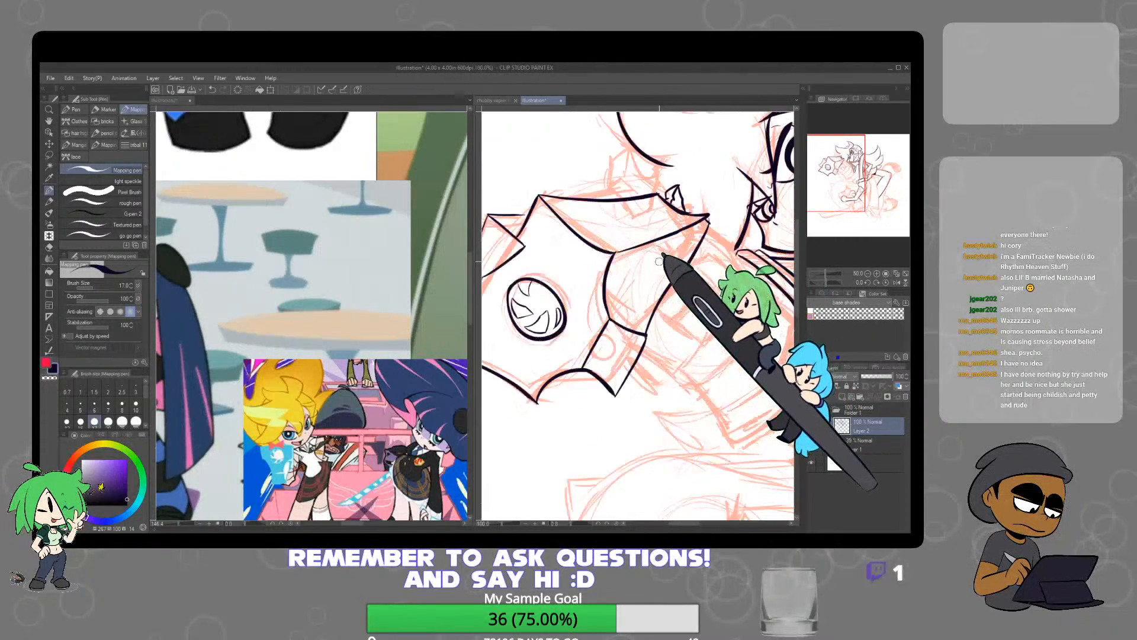
{"action": "scroll", "coordinate": [659, 261], "scroll_direction": "up", "scroll_amount": 2}
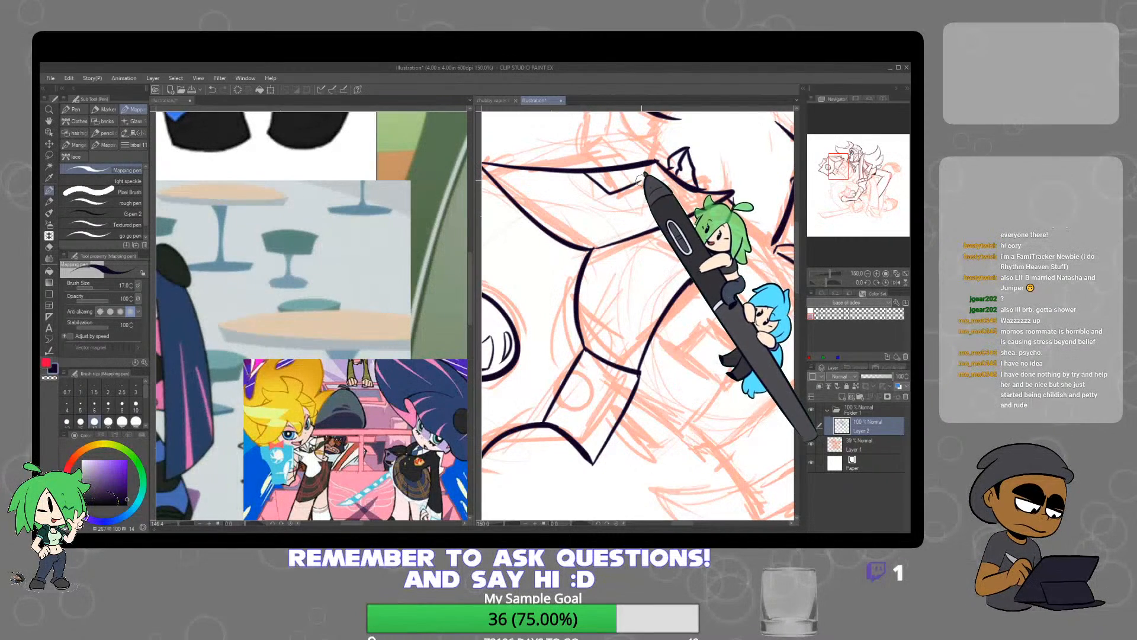
{"action": "left_click_drag", "start_coordinate": [642, 180], "coordinate": [631, 160]}
{"action": "key", "text": "ctrl+z"}
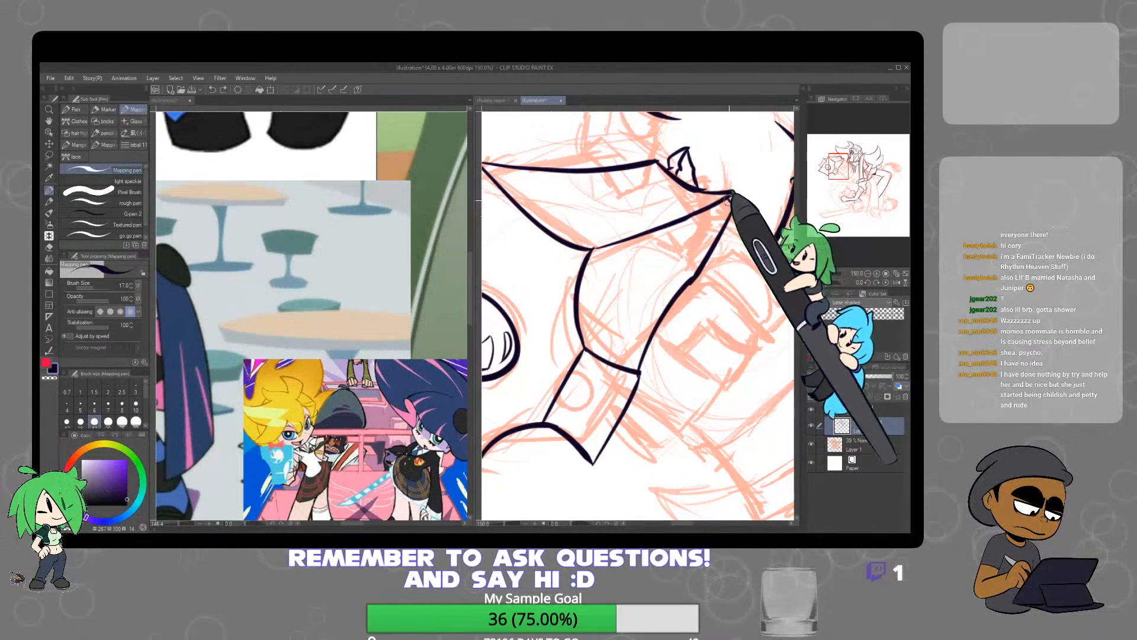
Ink the first finger lines beside the four-sided segment and bring up the reference of the blonde character's hand with red rings
{"action": "scroll", "coordinate": [724, 264], "scroll_direction": "down", "scroll_amount": 2}
{"action": "left_click_drag", "start_coordinate": [735, 341], "coordinate": [651, 364]}
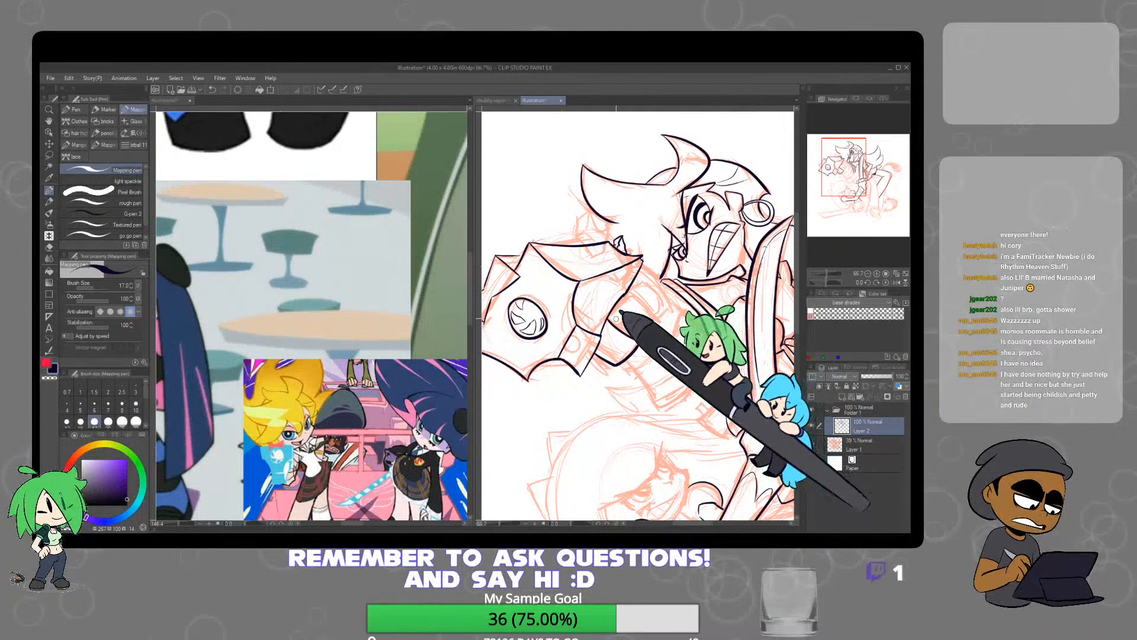
{"action": "left_click_drag", "start_coordinate": [392, 363], "coordinate": [284, 452]}
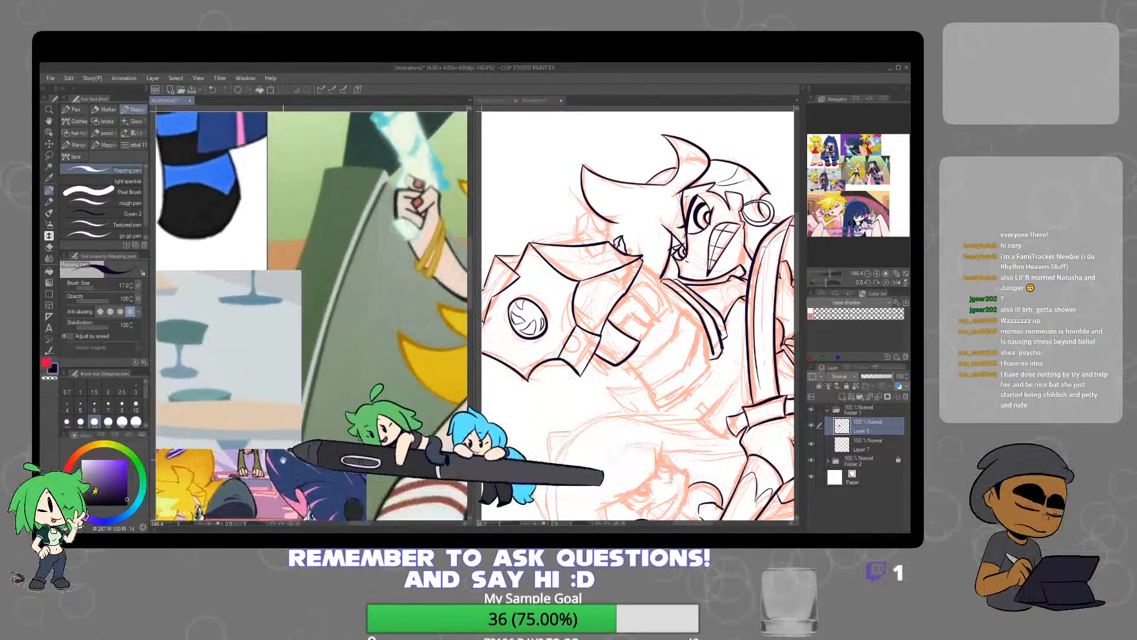
{"action": "scroll", "coordinate": [357, 408], "scroll_direction": "down", "scroll_amount": 3}
{"action": "scroll", "coordinate": [391, 409], "scroll_direction": "up", "scroll_amount": 3}
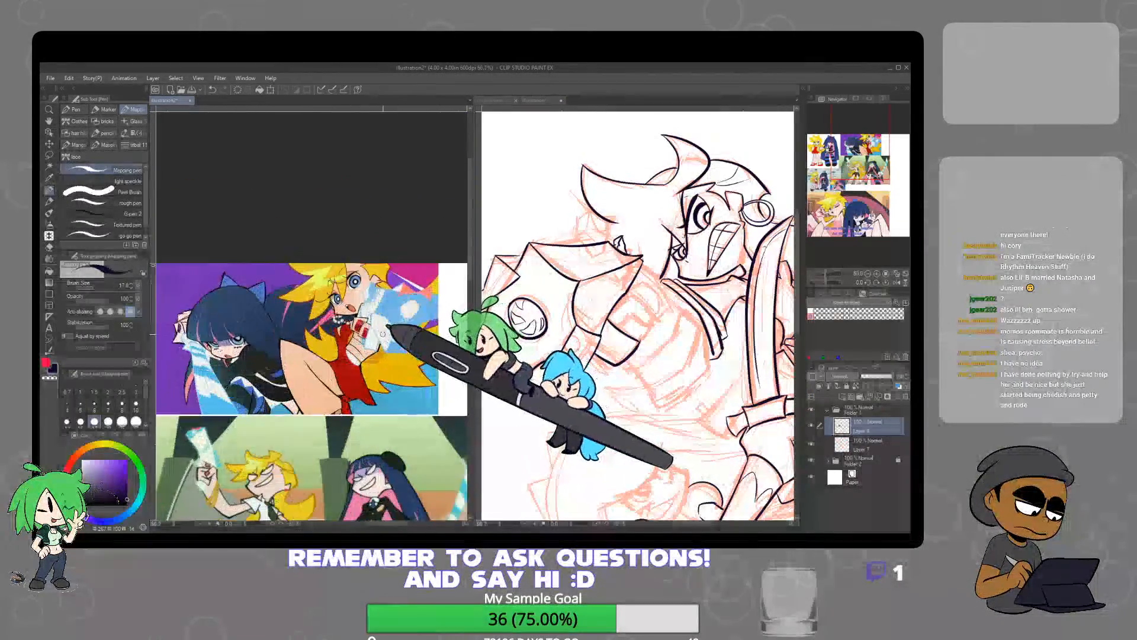
{"action": "left_click", "coordinate": [599, 324]}
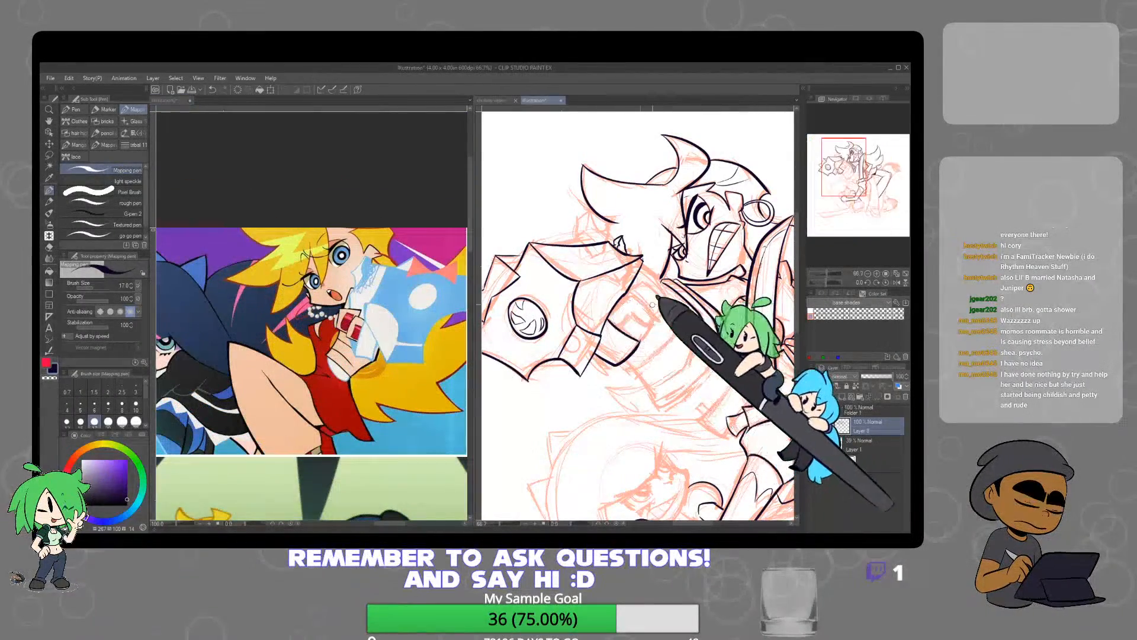
Ink the finger with its squared ring and the curved lower edges of the upper character's fist, erasing overlapping line ends
{"action": "scroll", "coordinate": [601, 323], "scroll_direction": "up", "scroll_amount": 2}
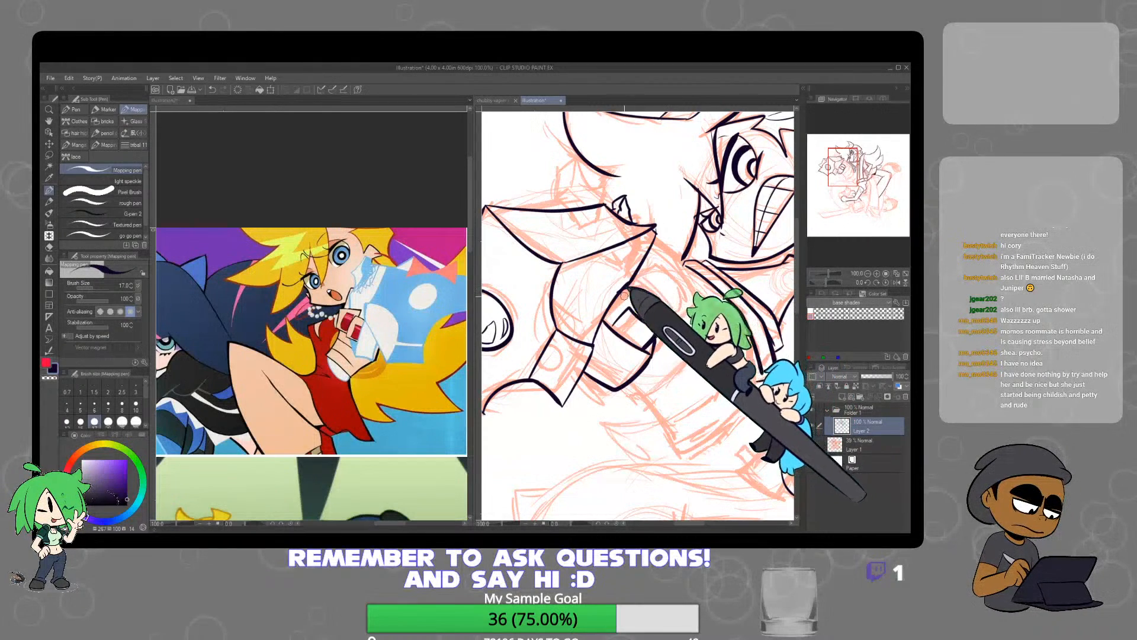
{"action": "key", "text": "e"}
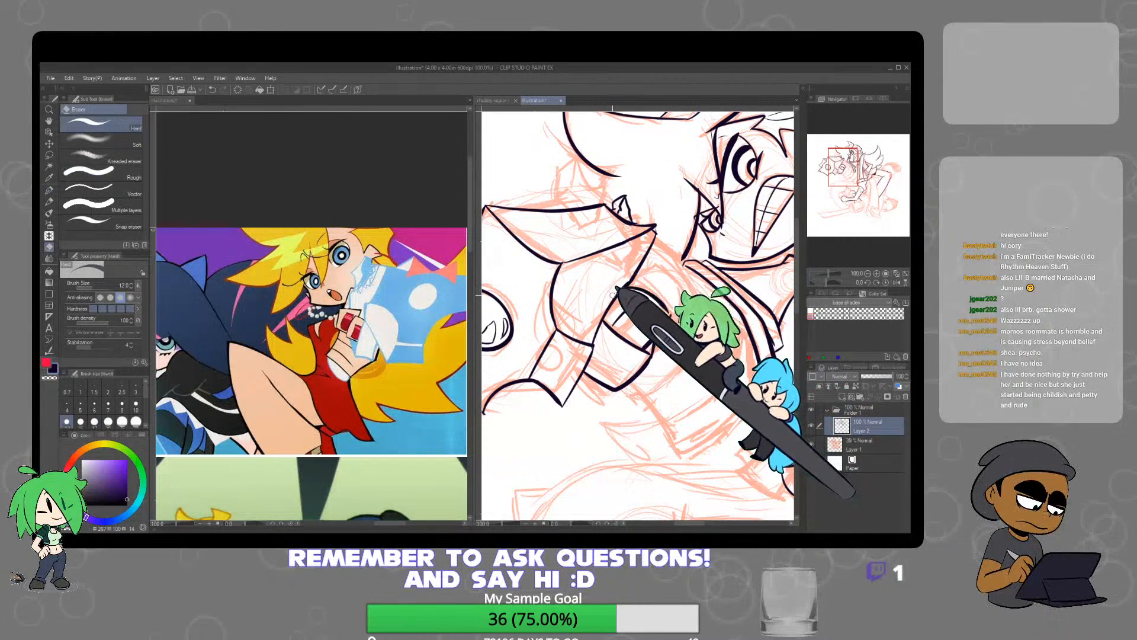
{"action": "key", "text": "p"}
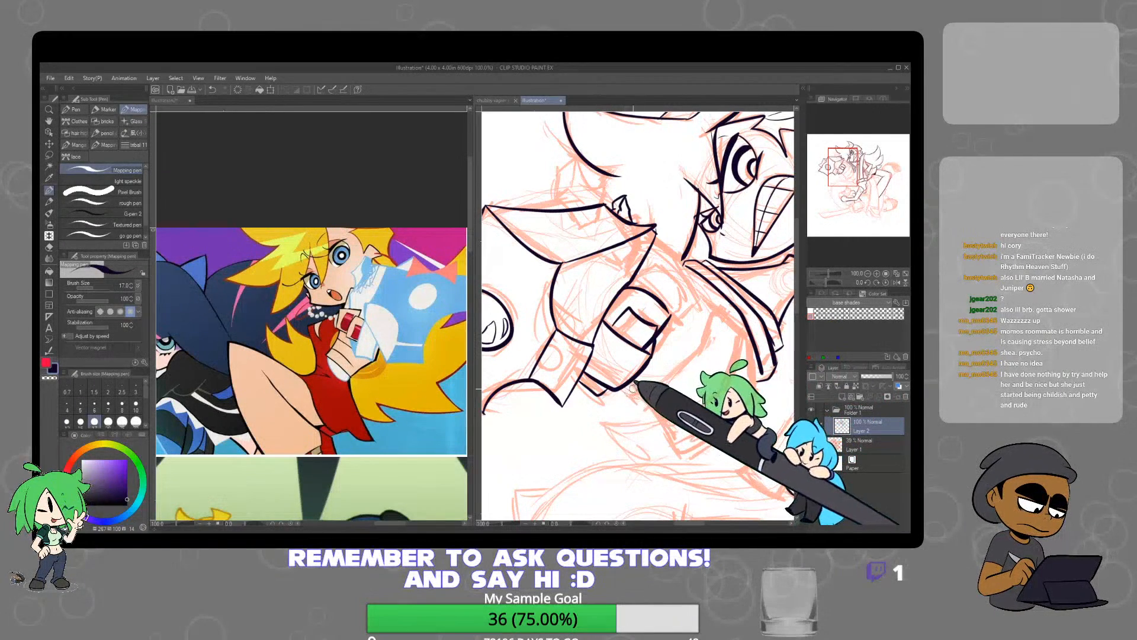
{"action": "left_click_drag", "start_coordinate": [630, 387], "coordinate": [671, 449]}
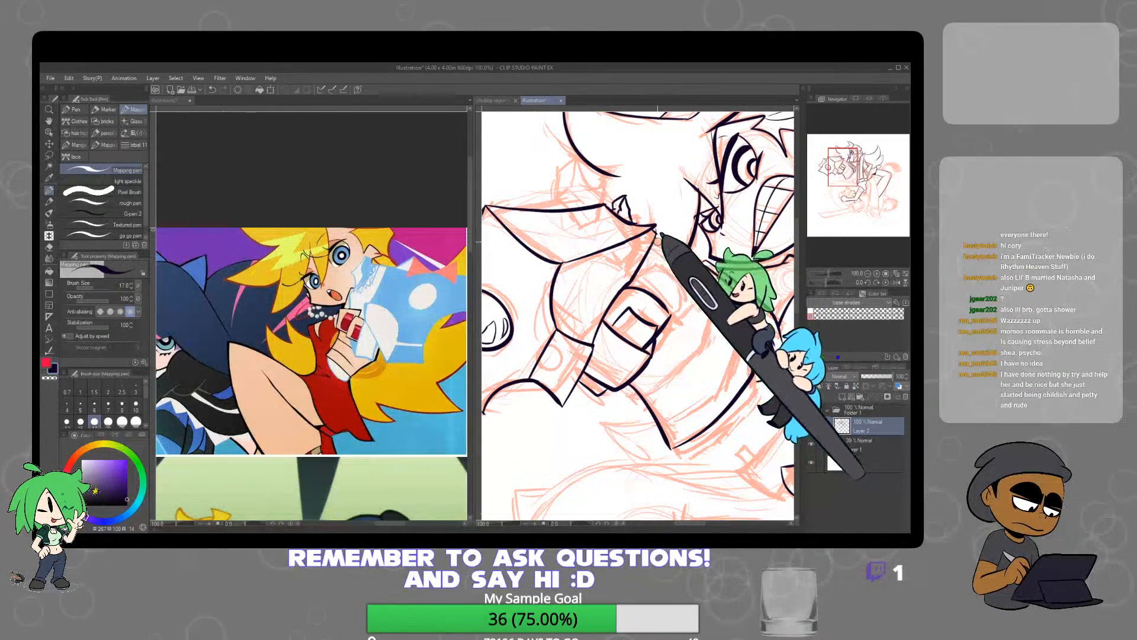
Clean up the lines at the top of the fist and ink the blocky upper finger beneath the panel's tip, undoing a misplaced stroke
{"action": "key", "text": "e"}
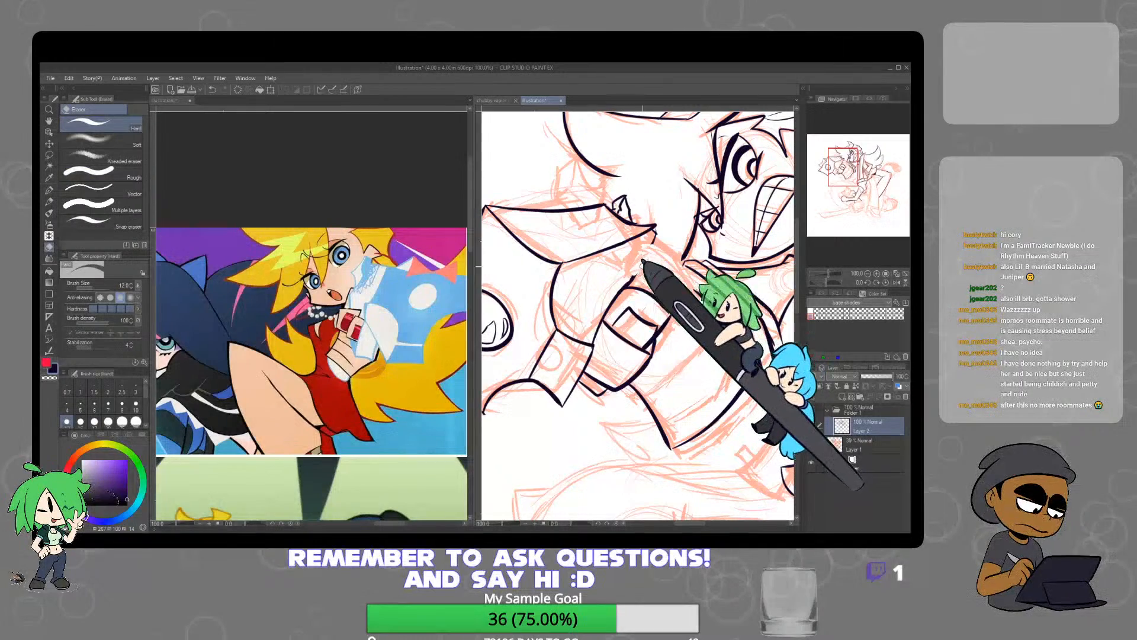
{"action": "key", "text": "p"}
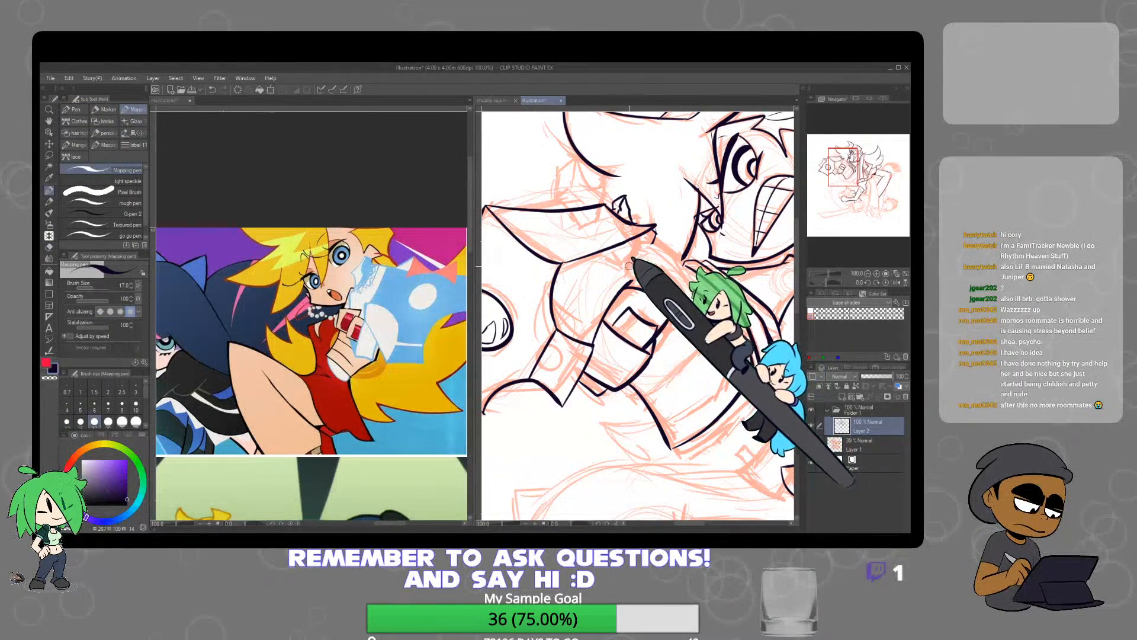
{"action": "left_click_drag", "start_coordinate": [624, 264], "coordinate": [637, 282]}
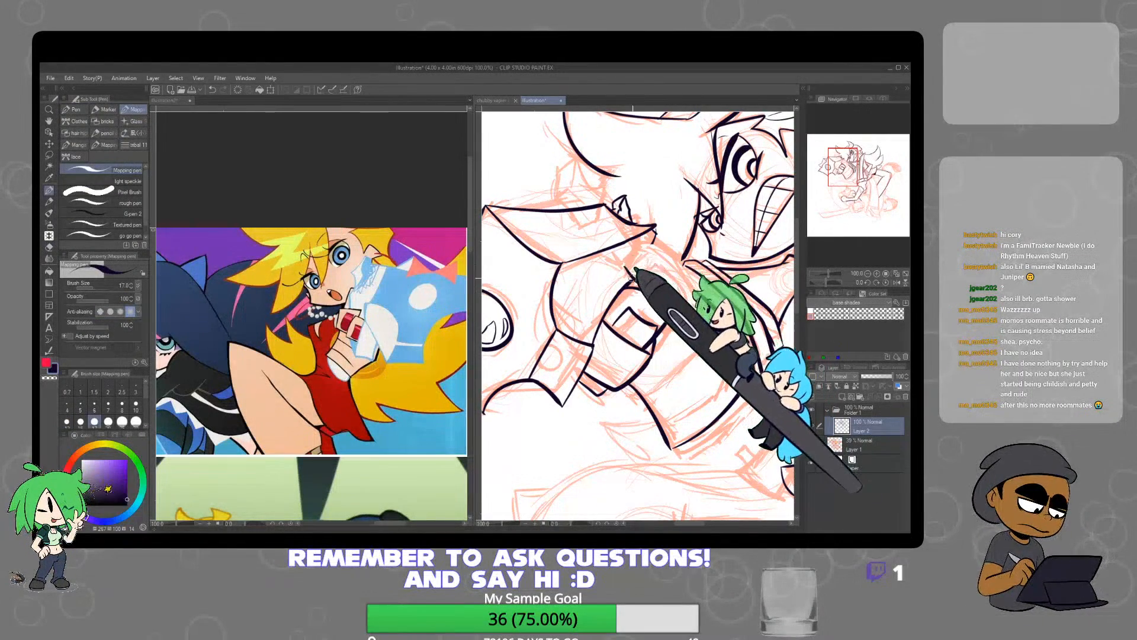
{"action": "key", "text": "ctrl+z"}
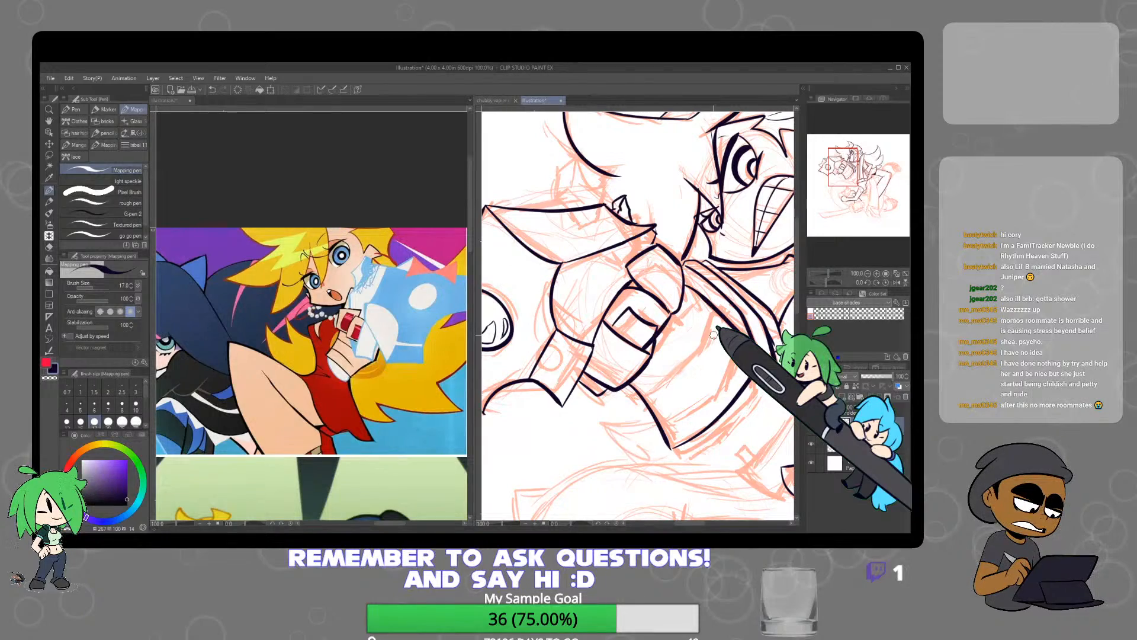
Ink the remaining curved lines of the fist between the ringed finger and the upper character's collar
{"action": "scroll", "coordinate": [728, 400], "scroll_direction": "down", "scroll_amount": 3}
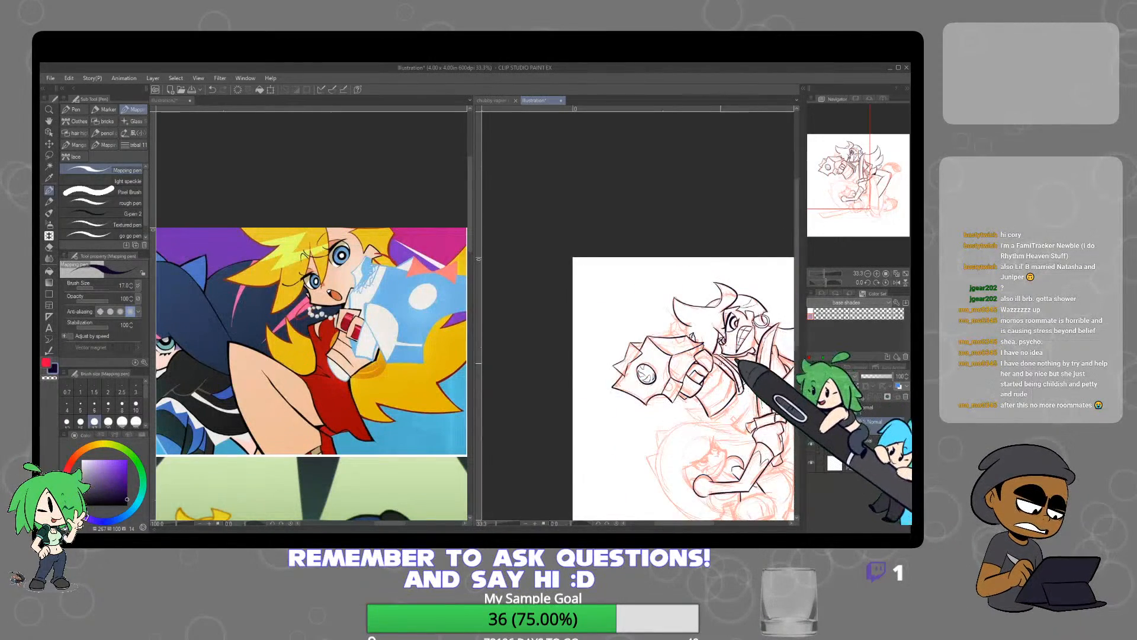
{"action": "scroll", "coordinate": [722, 363], "scroll_direction": "up", "scroll_amount": 3}
{"action": "scroll", "coordinate": [723, 363], "scroll_direction": "up", "scroll_amount": 2}
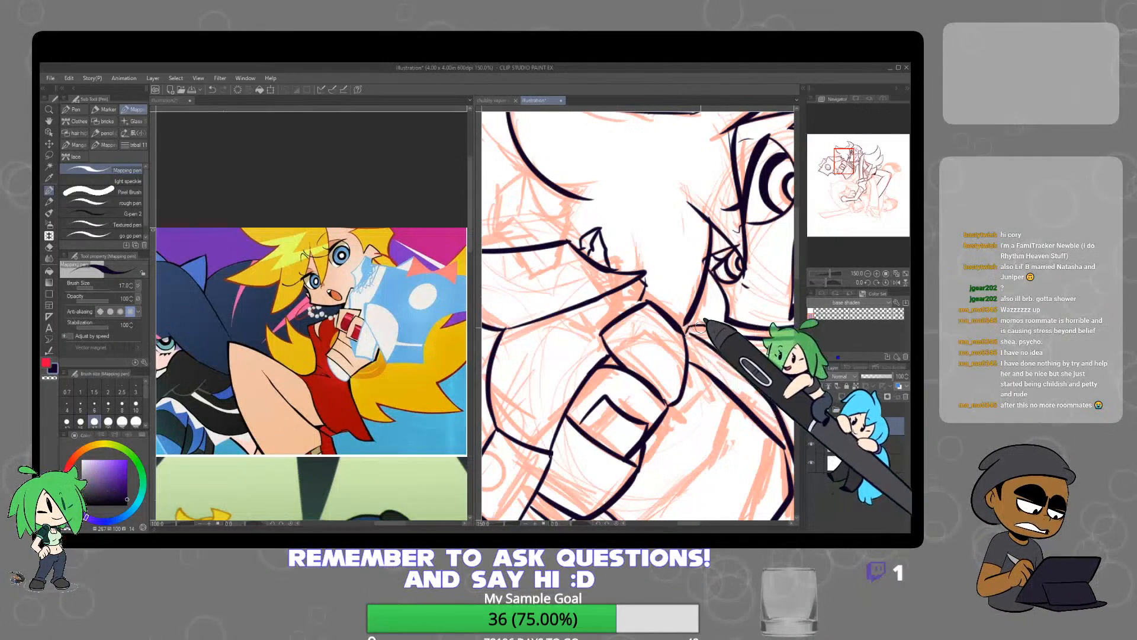
{"action": "scroll", "coordinate": [690, 335], "scroll_direction": "down", "scroll_amount": 2}
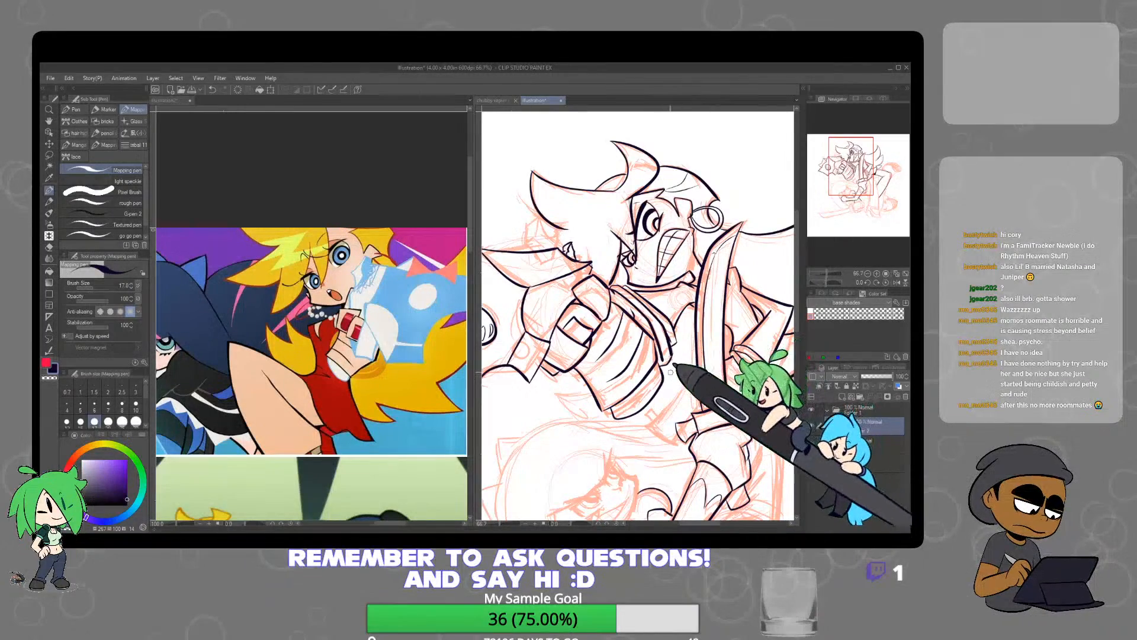
Review the inked fist, star-shaped object and upper character's head close up and against the full composition
{"action": "scroll", "coordinate": [671, 372], "scroll_direction": "down", "scroll_amount": 3}
{"action": "left_click_drag", "start_coordinate": [691, 371], "coordinate": [682, 339]}
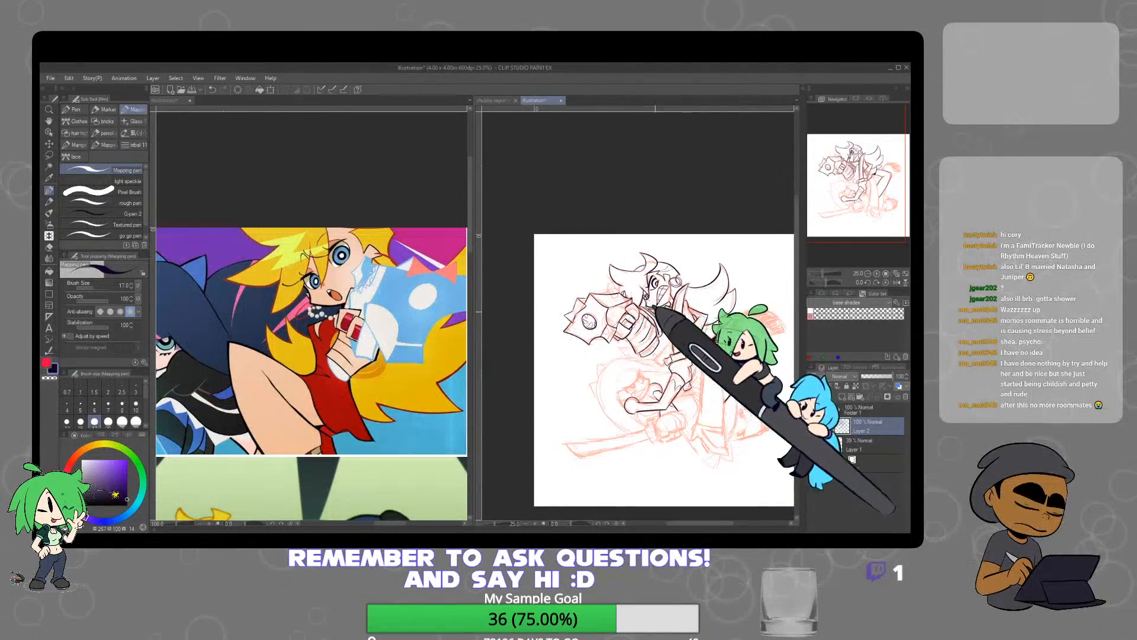
{"action": "scroll", "coordinate": [654, 309], "scroll_direction": "up", "scroll_amount": 4}
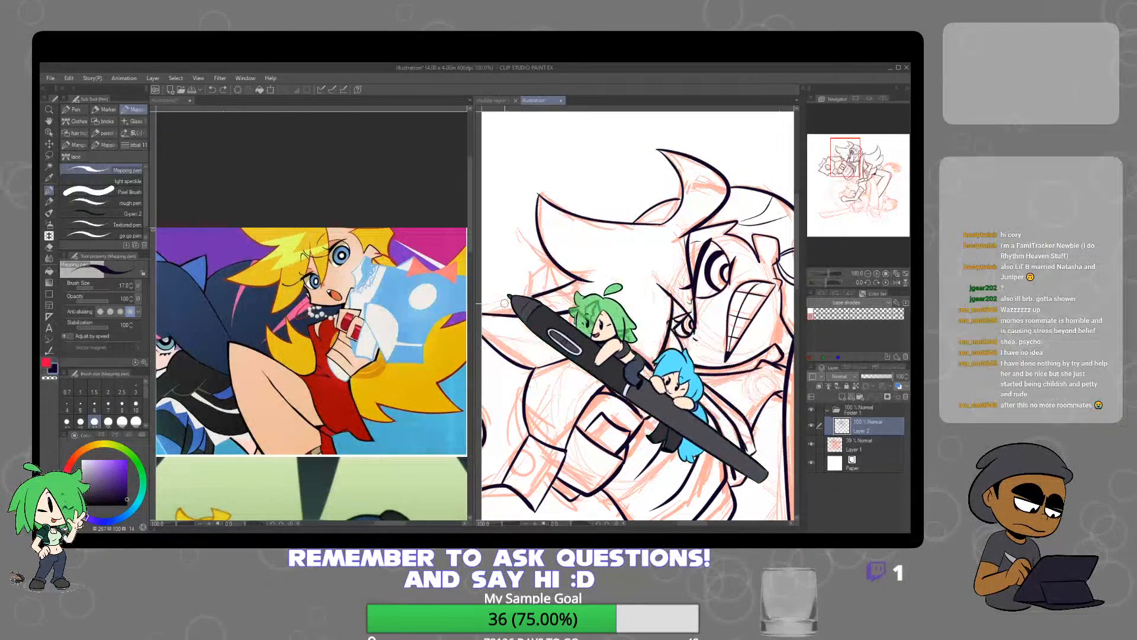
{"action": "left_click_drag", "start_coordinate": [504, 303], "coordinate": [558, 298]}
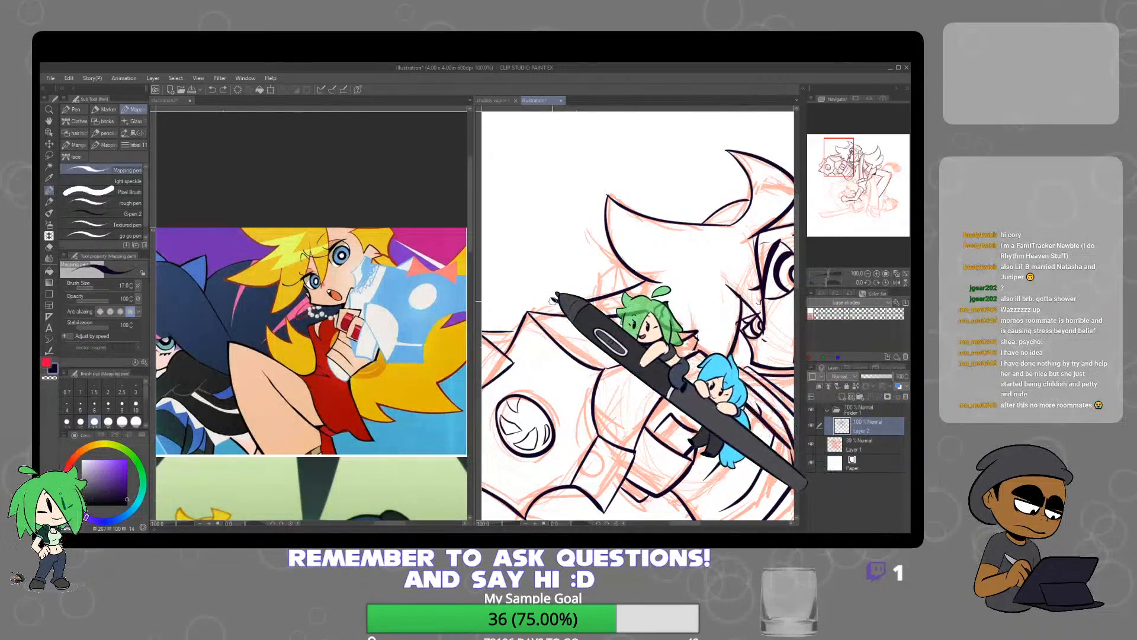
{"action": "left_click_drag", "start_coordinate": [555, 307], "coordinate": [696, 332]}
{"action": "scroll", "coordinate": [763, 302], "scroll_direction": "down", "scroll_amount": 4}
{"action": "mouse_move", "coordinate": [769, 319]}
{"action": "left_mouse_down"}
{"action": "mouse_move", "coordinate": [716, 348]}
{"action": "mouse_move", "coordinate": [665, 318]}
{"action": "left_mouse_up"}
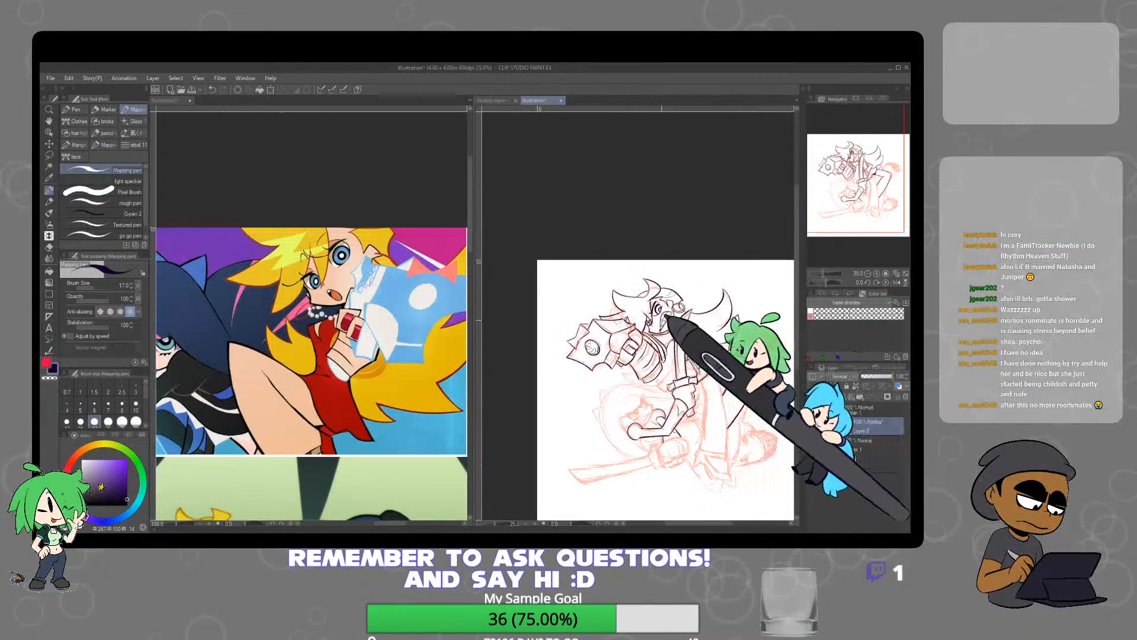
{"action": "scroll", "coordinate": [664, 317], "scroll_direction": "up", "scroll_amount": 3}
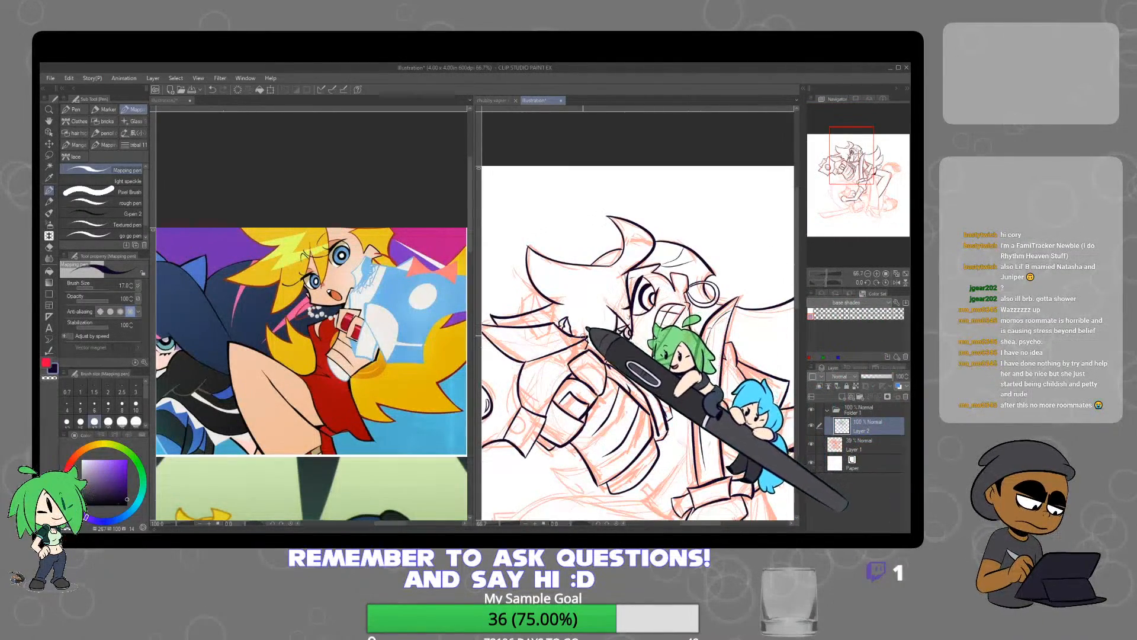
{"action": "left_click_drag", "start_coordinate": [723, 375], "coordinate": [599, 349]}
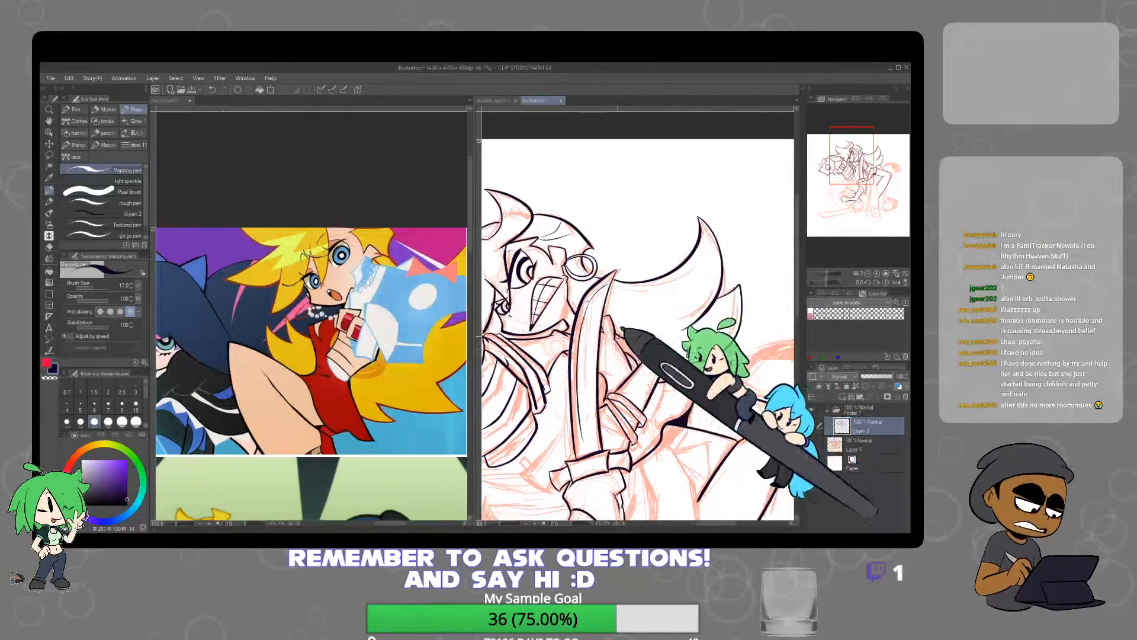
Ink the long contour of the upper character's straight leg down to the ankle and thicken the shadow beneath the dress hem
{"action": "scroll", "coordinate": [713, 317], "scroll_direction": "down", "scroll_amount": 1}
{"action": "left_click_drag", "start_coordinate": [724, 441], "coordinate": [691, 274]}
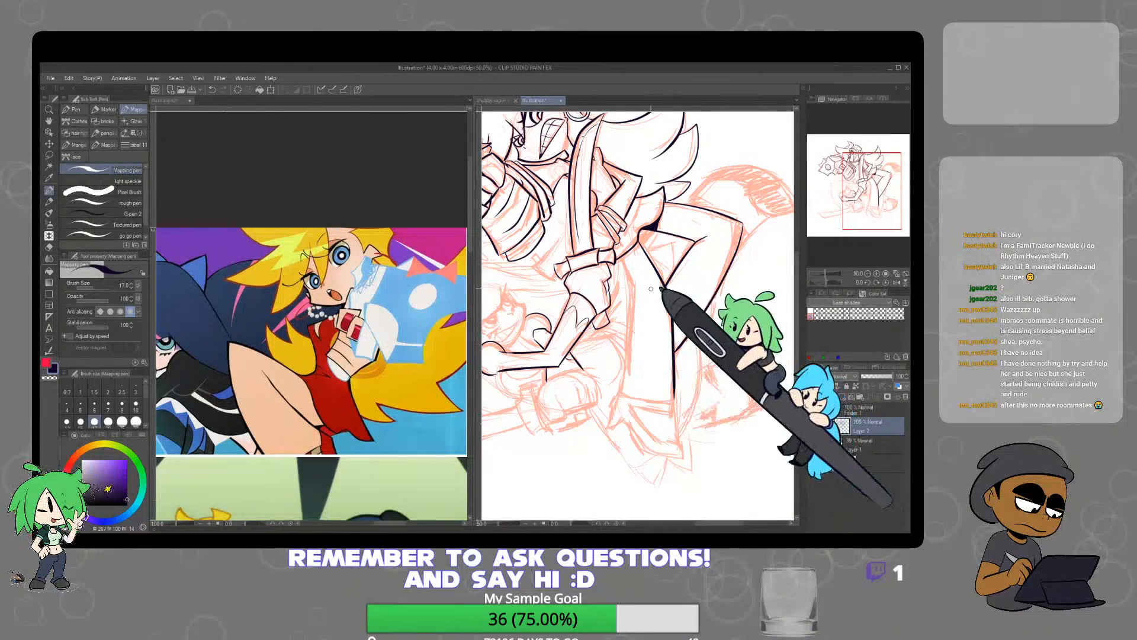
{"action": "mouse_move", "coordinate": [623, 265]}
{"action": "left_mouse_down"}
{"action": "mouse_move", "coordinate": [633, 330]}
{"action": "mouse_move", "coordinate": [622, 390]}
{"action": "left_mouse_up"}
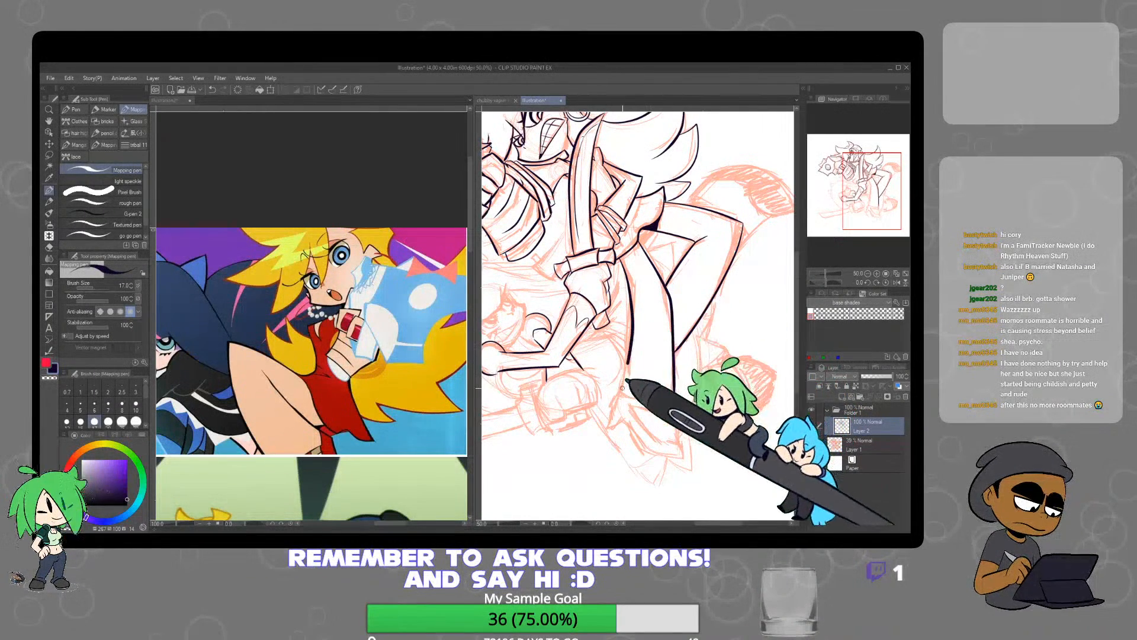
{"action": "scroll", "coordinate": [637, 247], "scroll_direction": "up", "scroll_amount": 3}
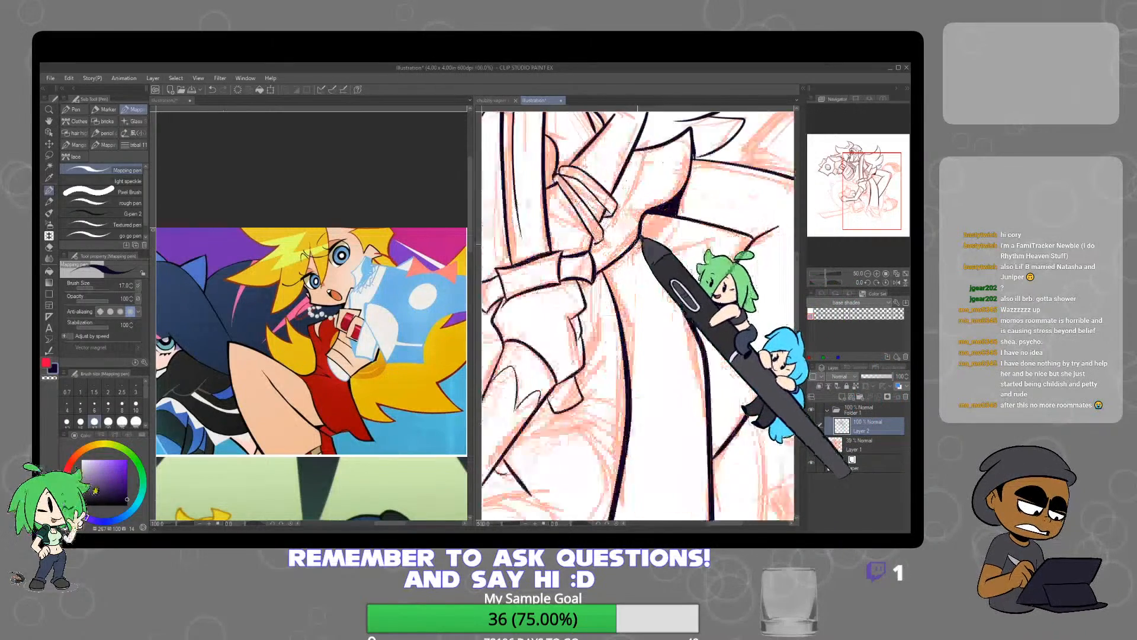
{"action": "mouse_move", "coordinate": [639, 244]}
{"action": "left_mouse_down"}
{"action": "mouse_move", "coordinate": [587, 282]}
{"action": "mouse_move", "coordinate": [628, 267]}
{"action": "mouse_move", "coordinate": [640, 236]}
{"action": "left_mouse_up"}
{"action": "scroll", "coordinate": [652, 249], "scroll_direction": "down", "scroll_amount": 4}
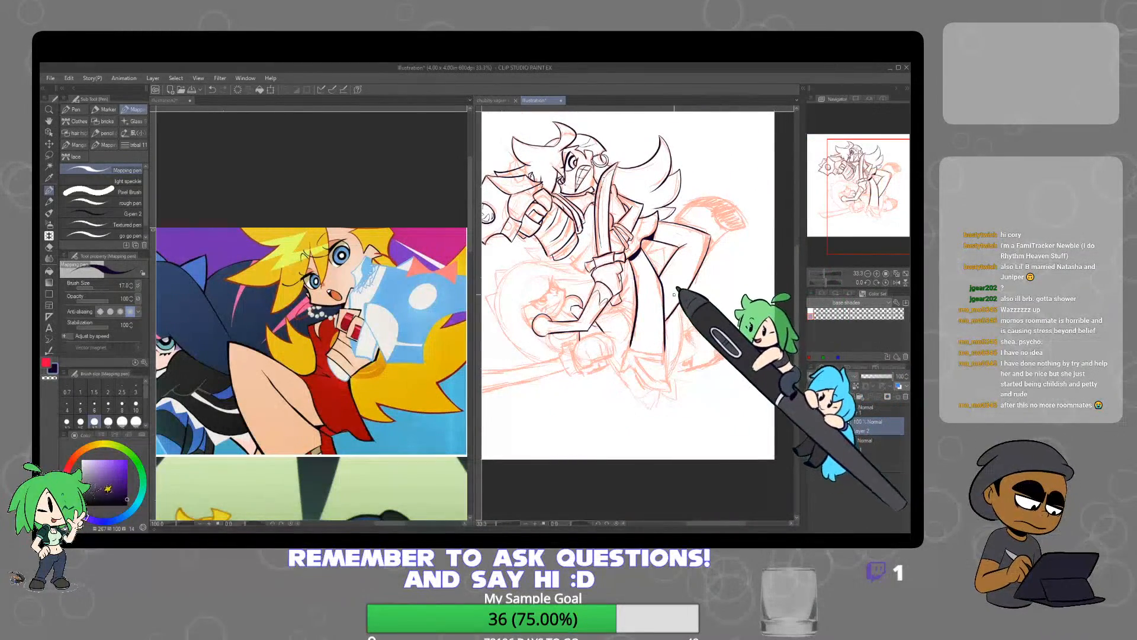
Refine the upper character's leg lines around the straight leg's knee and redraw the underside line of the bent leg's thigh
{"action": "key", "text": "e"}
{"action": "scroll", "coordinate": [671, 255], "scroll_direction": "up", "scroll_amount": 2}
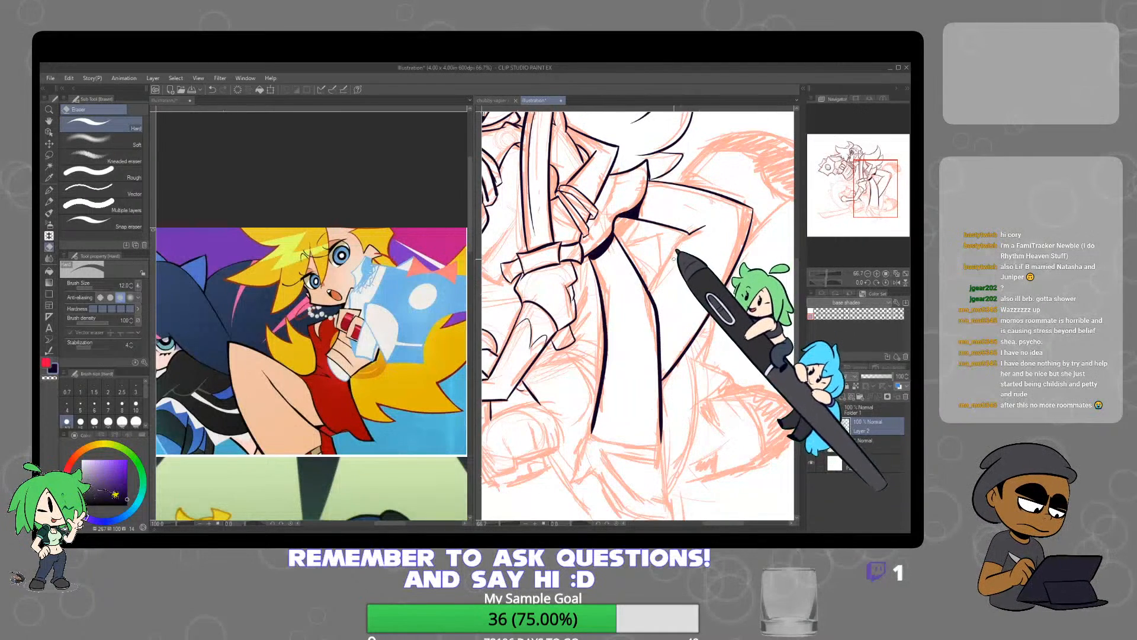
{"action": "key", "text": "p"}
{"action": "scroll", "coordinate": [648, 294], "scroll_direction": "up", "scroll_amount": 4}
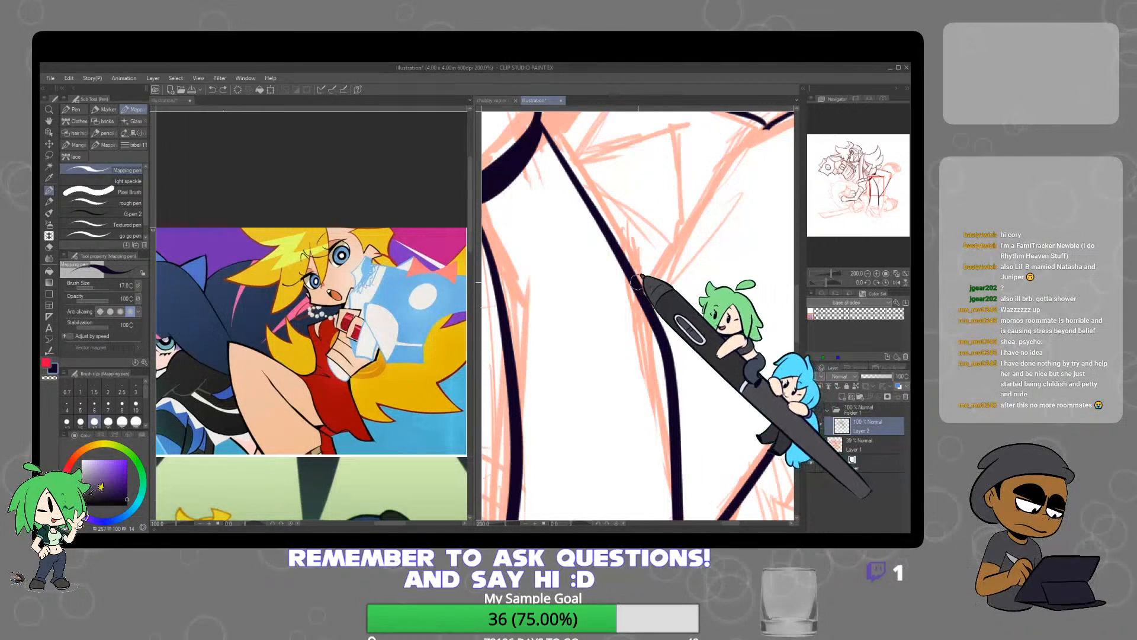
{"action": "scroll", "coordinate": [653, 292], "scroll_direction": "down", "scroll_amount": 3}
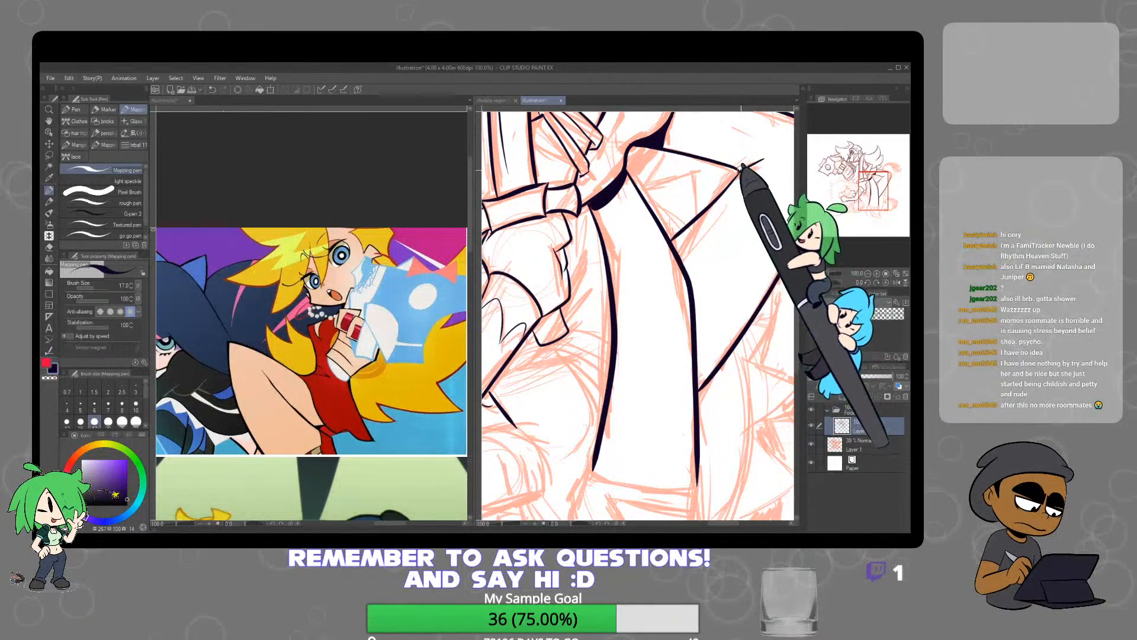
{"action": "left_click_drag", "start_coordinate": [738, 174], "coordinate": [695, 225]}
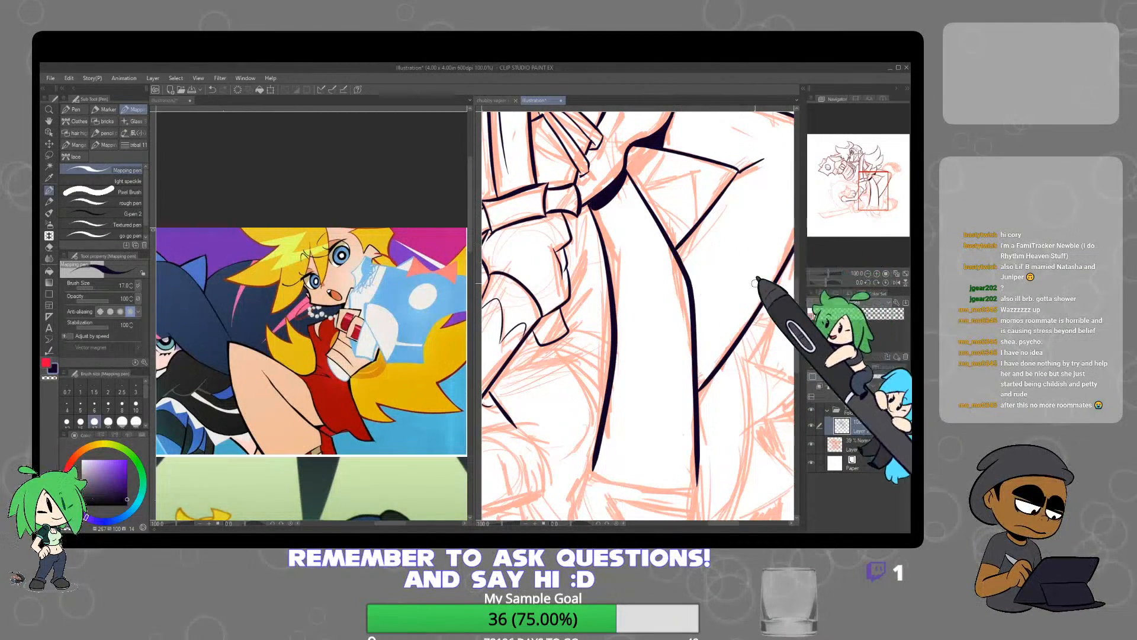
Bring up the reference of the standing blonde character's legs and red high heels
{"action": "scroll", "coordinate": [764, 355], "scroll_direction": "down", "scroll_amount": 4}
{"action": "scroll", "coordinate": [687, 311], "scroll_direction": "up", "scroll_amount": 3}
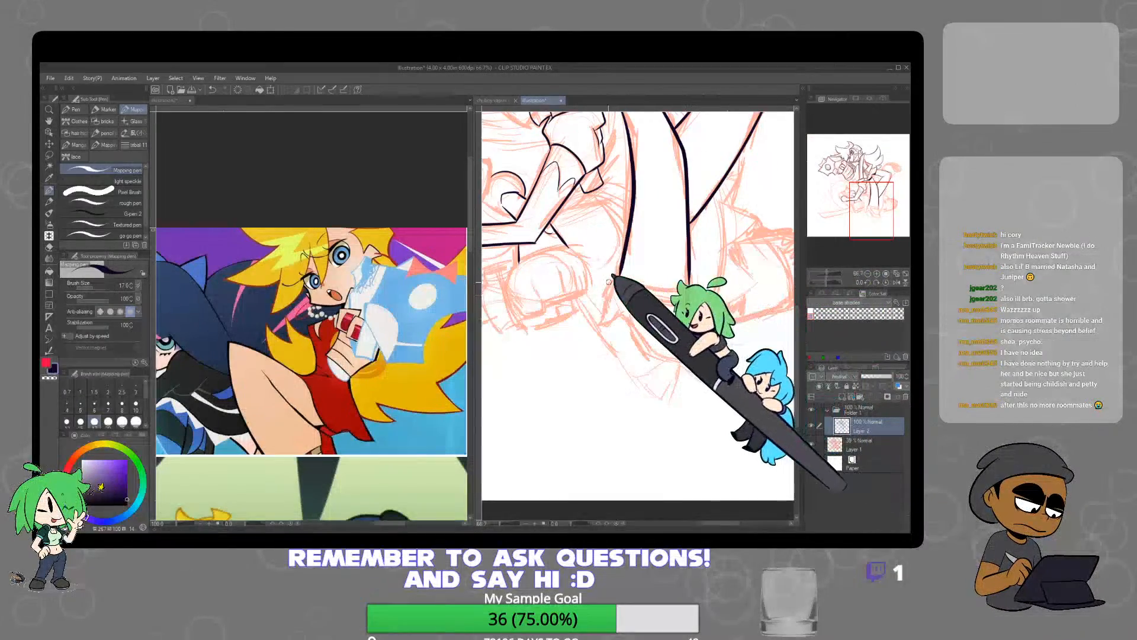
{"action": "left_click", "coordinate": [360, 348]}
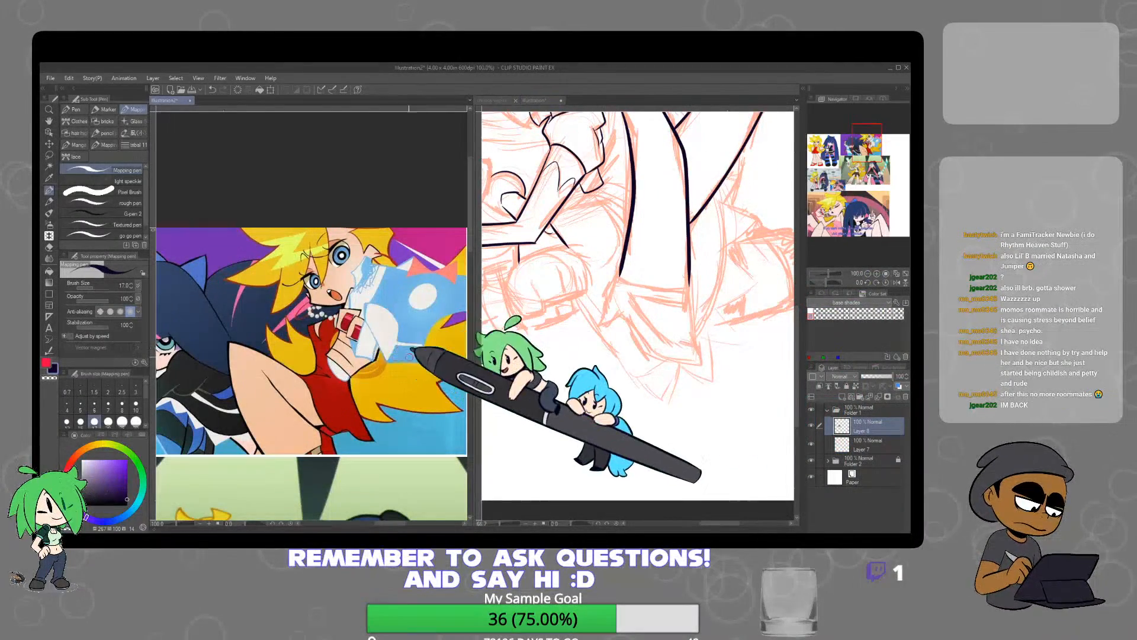
{"action": "scroll", "coordinate": [385, 361], "scroll_direction": "down", "scroll_amount": 2}
{"action": "left_click_drag", "start_coordinate": [377, 381], "coordinate": [514, 408]}
{"action": "scroll", "coordinate": [284, 372], "scroll_direction": "up", "scroll_amount": 2}
Ink the upper character's pointed high-heeled shoe with its ankle strap and opening, erasing the overlapping line ends at the ankle
{"action": "left_click", "coordinate": [491, 310]}
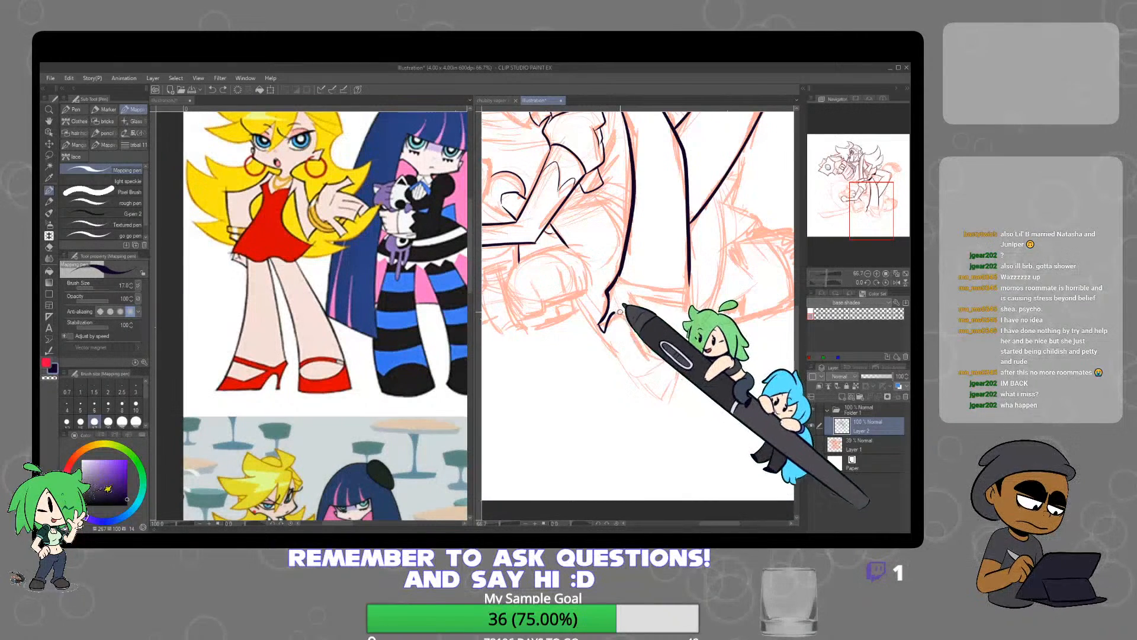
{"action": "left_click_drag", "start_coordinate": [614, 312], "coordinate": [632, 332]}
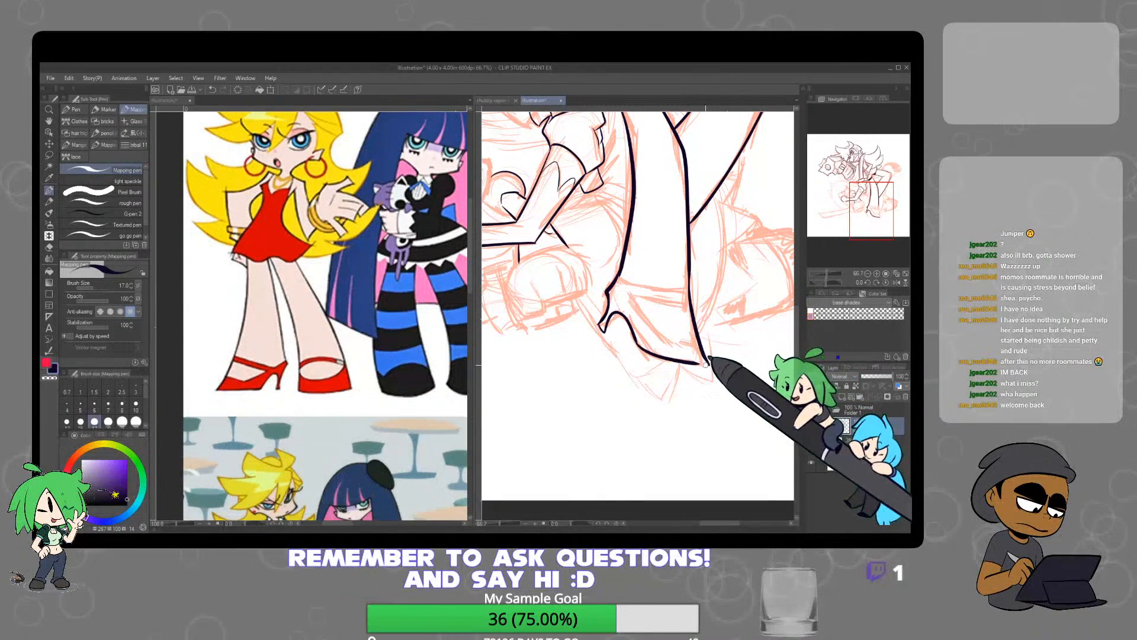
{"action": "scroll", "coordinate": [699, 362], "scroll_direction": "up", "scroll_amount": 2}
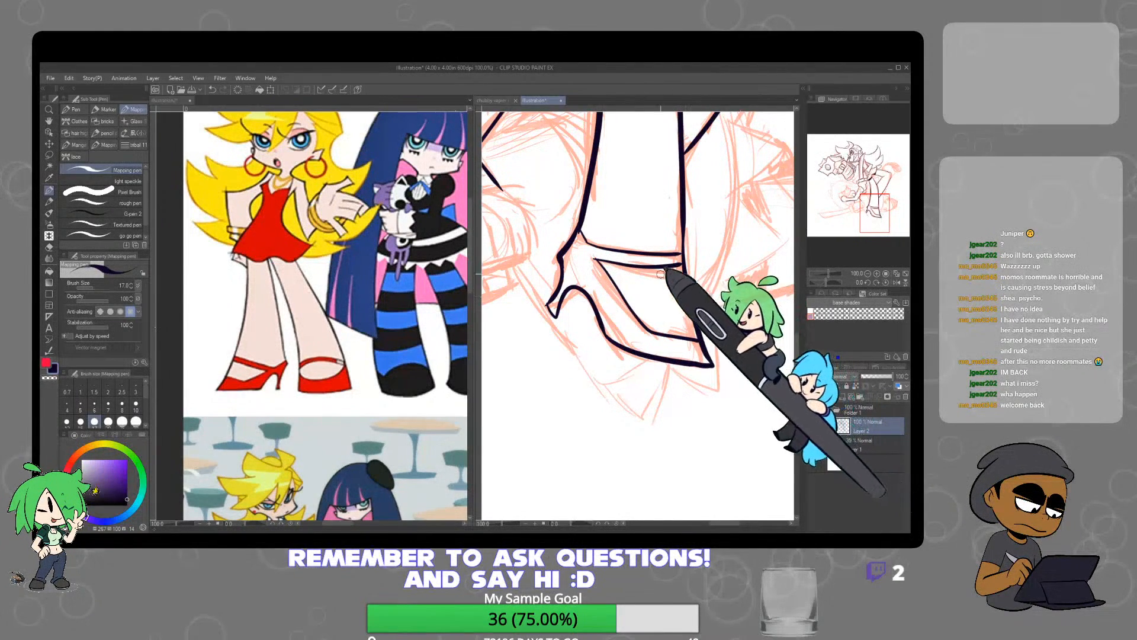
{"action": "key", "text": "e"}
{"action": "scroll", "coordinate": [577, 228], "scroll_direction": "up", "scroll_amount": 4}
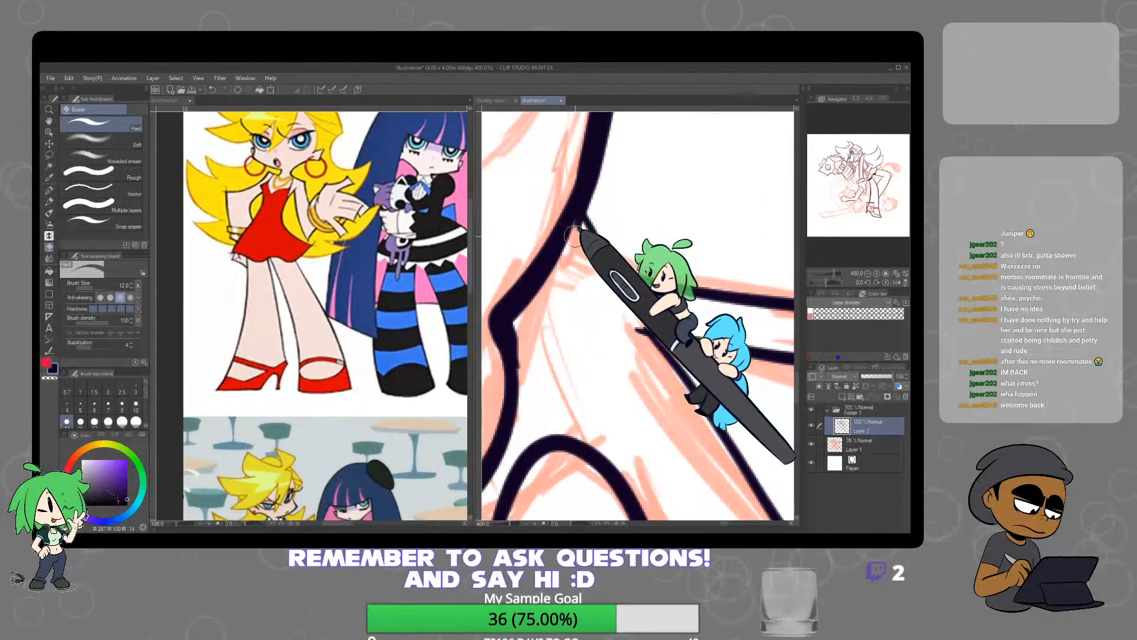
{"action": "scroll", "coordinate": [764, 260], "scroll_direction": "down", "scroll_amount": 3}
{"action": "scroll", "coordinate": [764, 261], "scroll_direction": "down", "scroll_amount": 4}
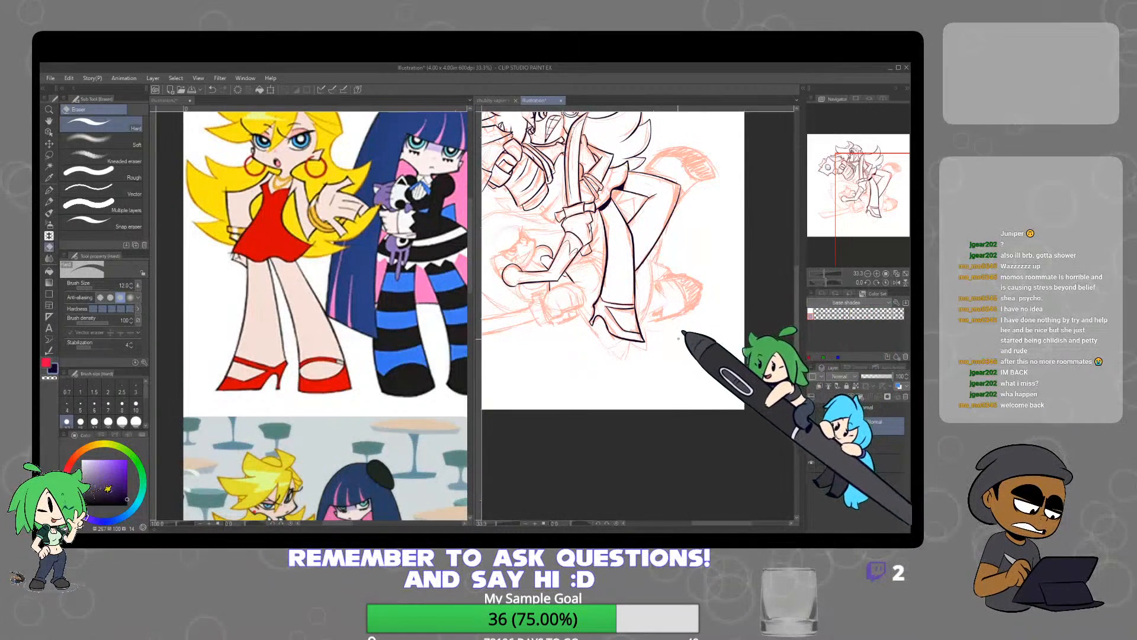
Ink the outer edges of the lower character's fist beneath the bent arm, from the outer side across the knuckles
{"action": "key", "text": "p"}
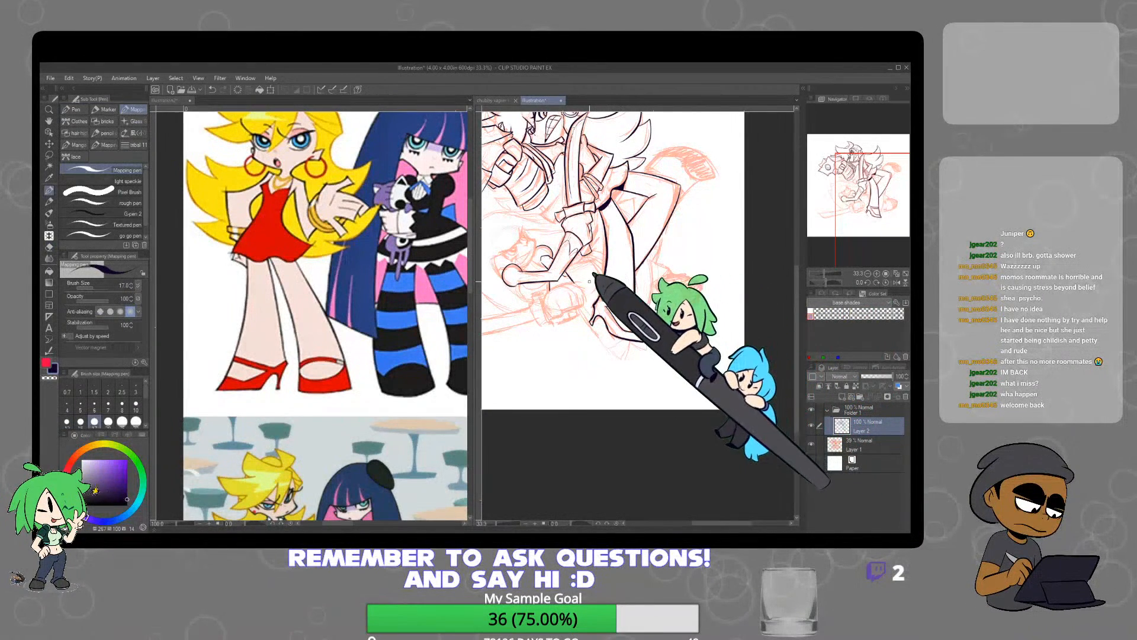
{"action": "left_click_drag", "start_coordinate": [593, 263], "coordinate": [660, 279]}
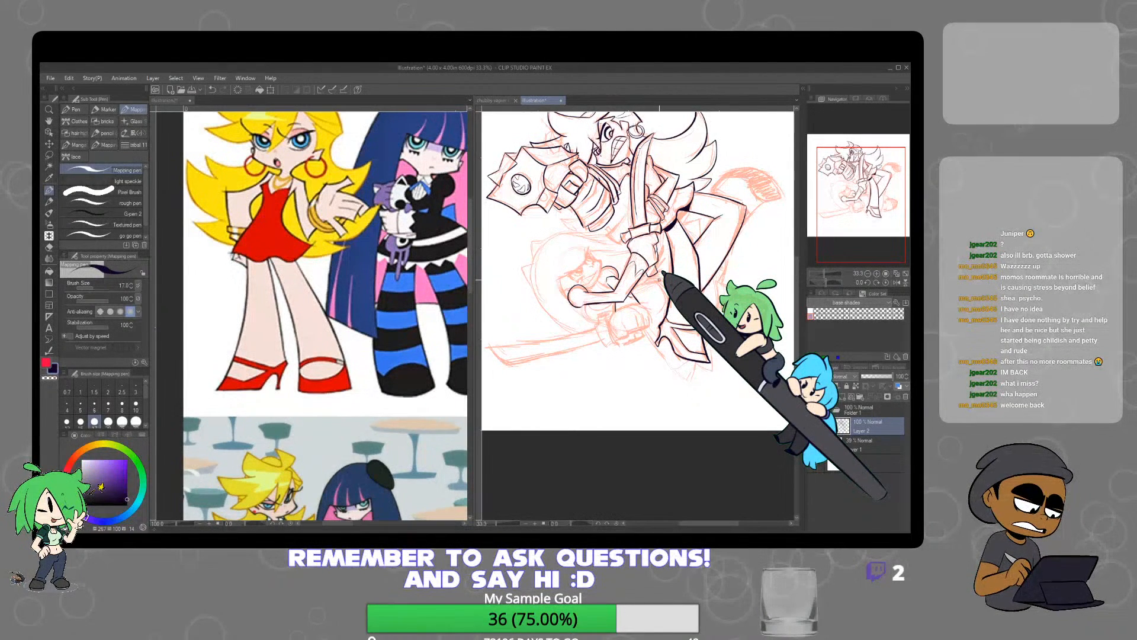
{"action": "scroll", "coordinate": [611, 321], "scroll_direction": "up", "scroll_amount": 4}
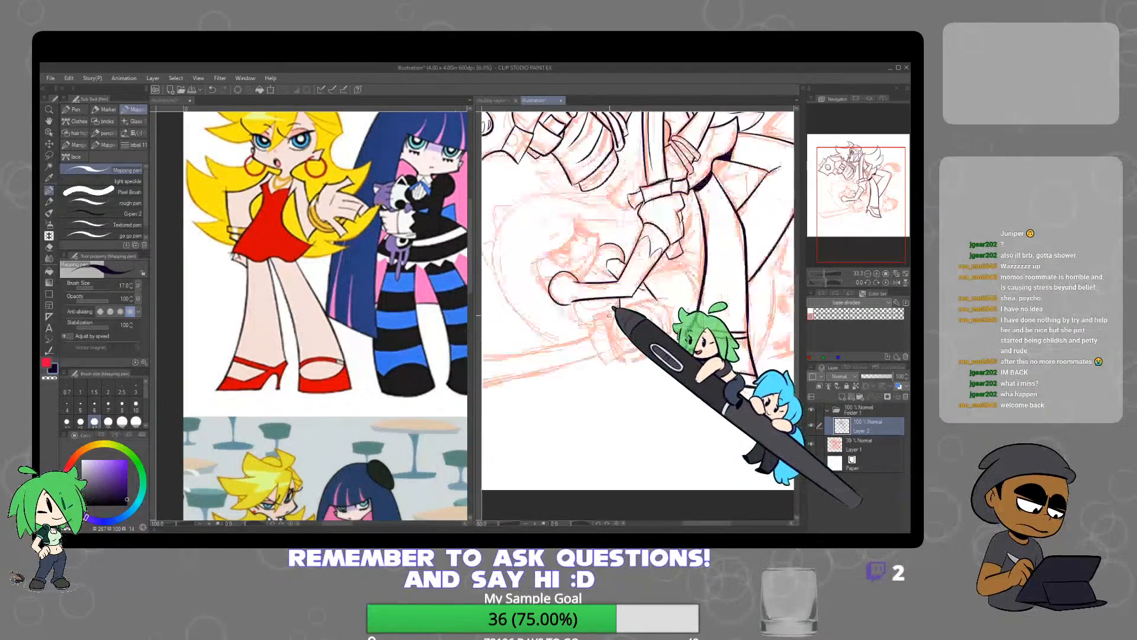
{"action": "mouse_move", "coordinate": [604, 320]}
{"action": "left_mouse_down"}
{"action": "mouse_move", "coordinate": [618, 394]}
{"action": "mouse_move", "coordinate": [659, 443]}
{"action": "left_mouse_up"}
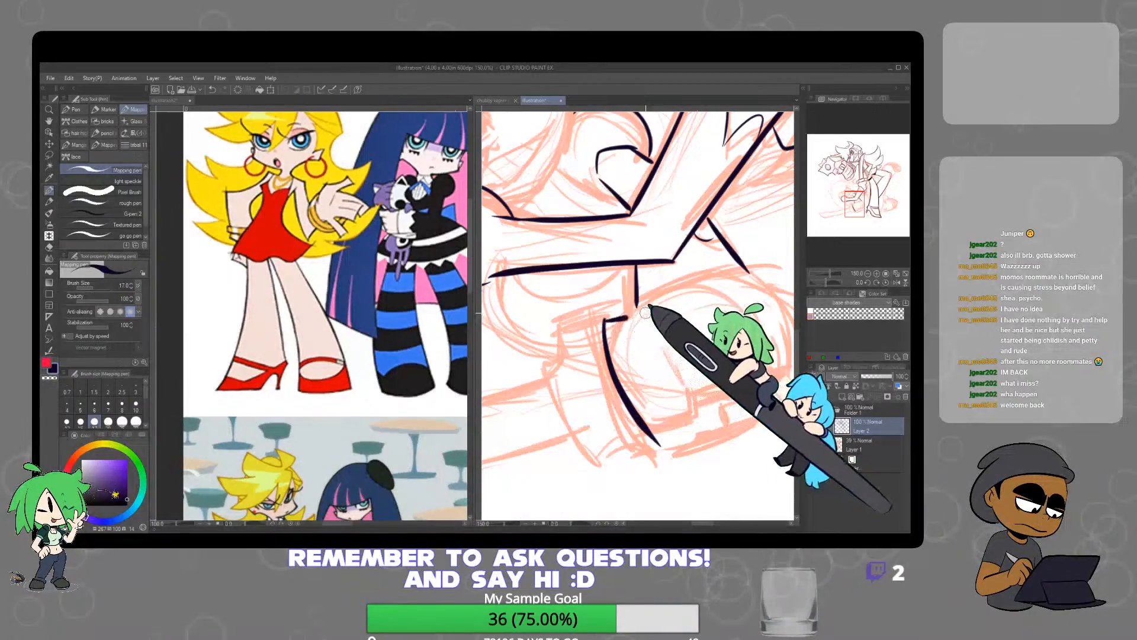
{"action": "left_click_drag", "start_coordinate": [646, 312], "coordinate": [775, 266]}
{"action": "mouse_move", "coordinate": [725, 360]}
{"action": "left_mouse_down"}
{"action": "mouse_move", "coordinate": [707, 383]}
{"action": "mouse_move", "coordinate": [615, 317]}
{"action": "left_mouse_up"}
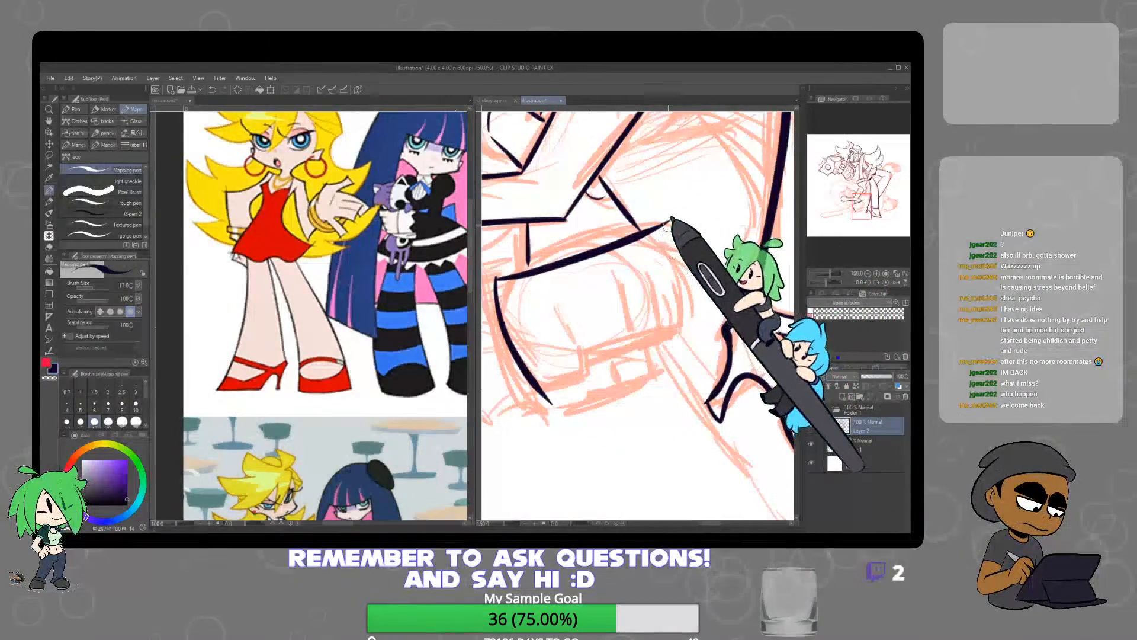
{"action": "mouse_move", "coordinate": [671, 220]}
{"action": "left_mouse_down"}
{"action": "mouse_move", "coordinate": [687, 259]}
{"action": "mouse_move", "coordinate": [688, 327]}
{"action": "left_mouse_up"}
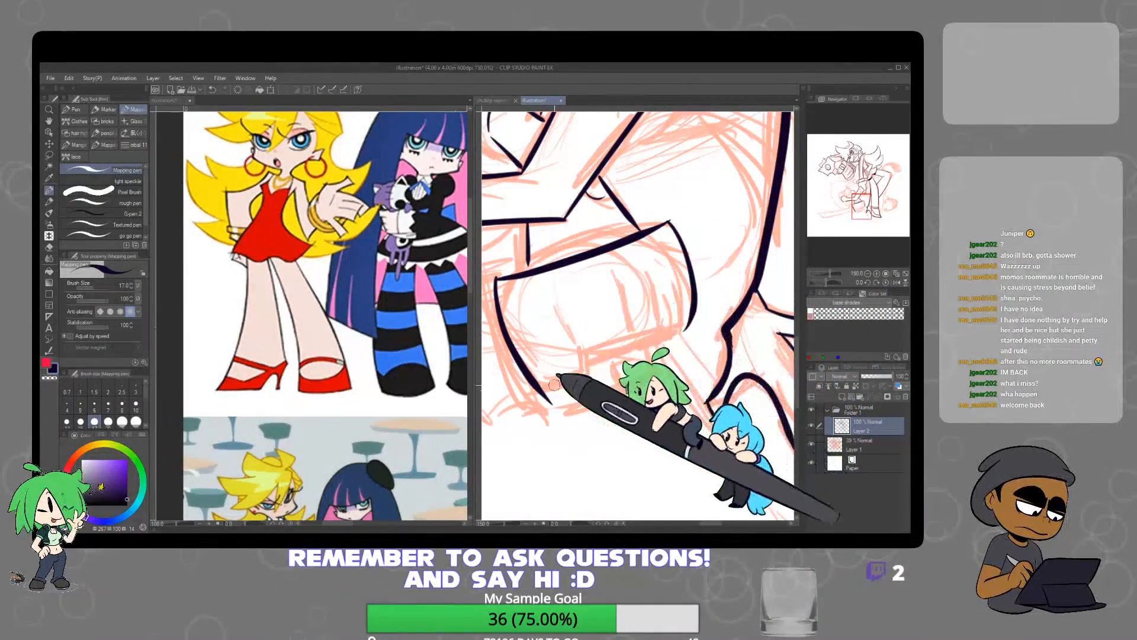
Ink the finger divisions, fingertips and the thumb with its nail on the lower character's fist and tidy the lines
{"action": "mouse_move", "coordinate": [543, 392]}
{"action": "left_mouse_down"}
{"action": "mouse_move", "coordinate": [584, 376]}
{"action": "mouse_move", "coordinate": [571, 340]}
{"action": "left_mouse_up"}
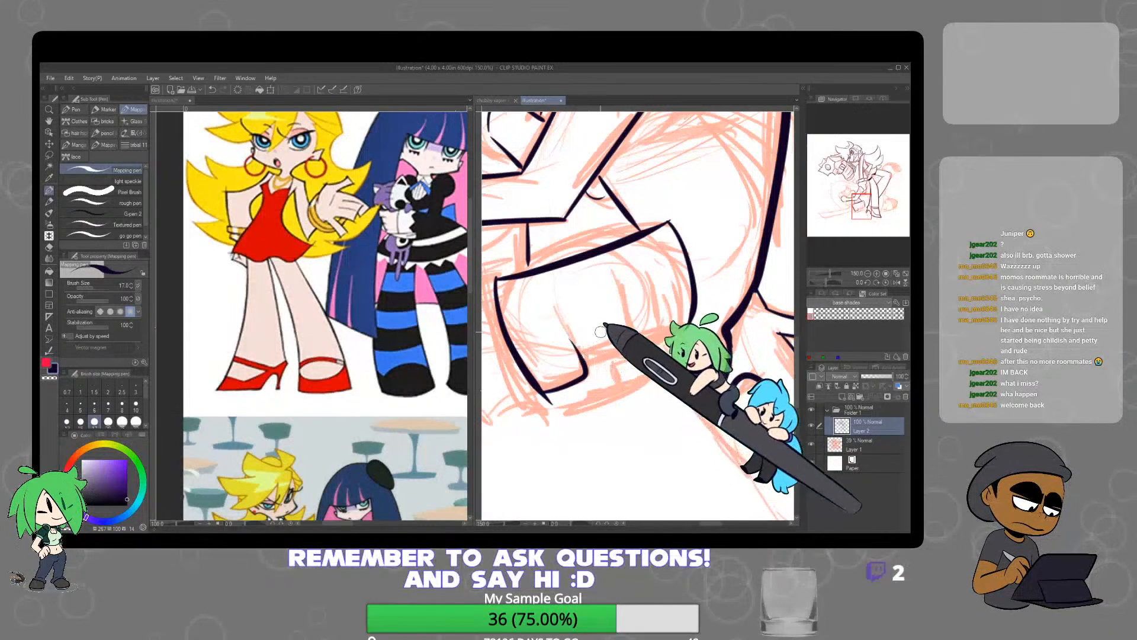
{"action": "left_click_drag", "start_coordinate": [548, 300], "coordinate": [577, 349]}
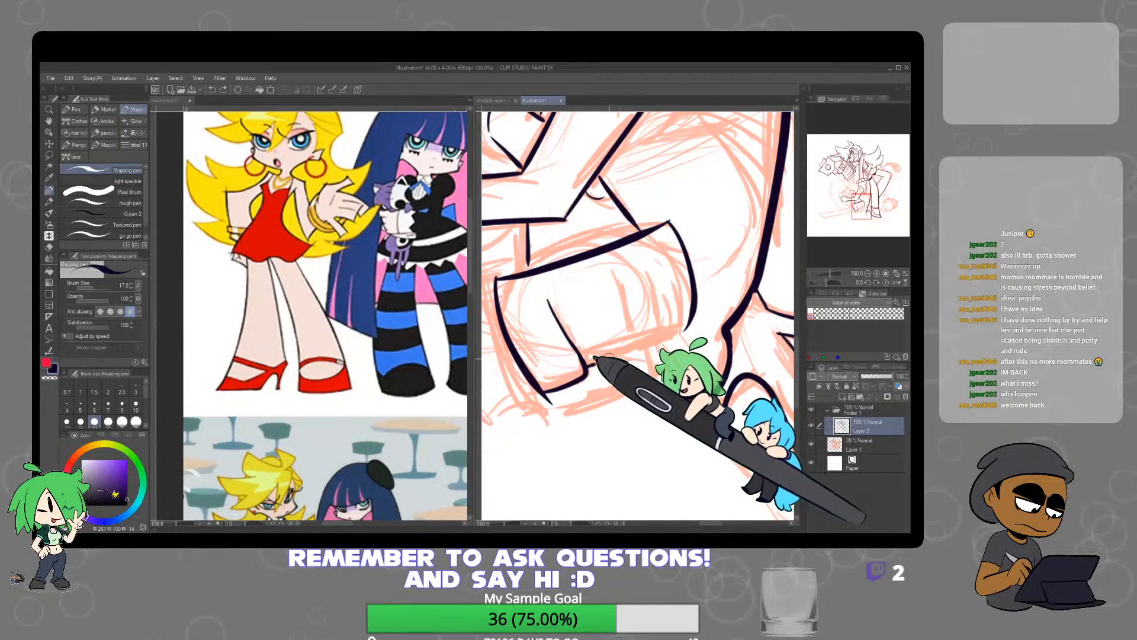
{"action": "left_click_drag", "start_coordinate": [619, 272], "coordinate": [637, 340]}
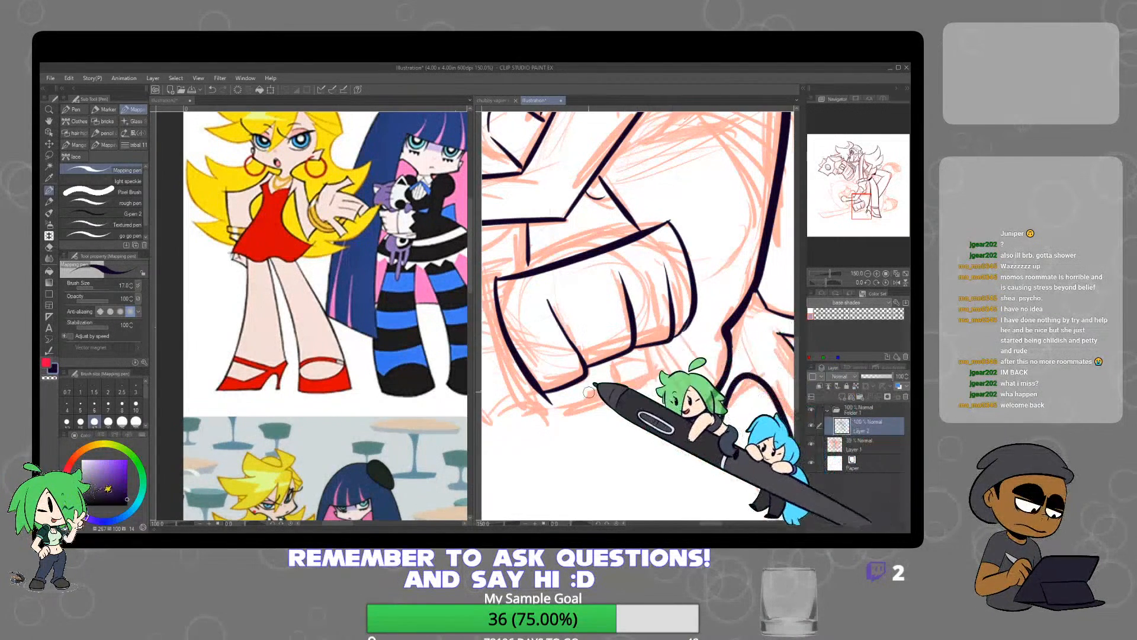
{"action": "mouse_move", "coordinate": [533, 396]}
{"action": "left_mouse_down"}
{"action": "mouse_move", "coordinate": [554, 413]}
{"action": "mouse_move", "coordinate": [578, 403]}
{"action": "left_mouse_up"}
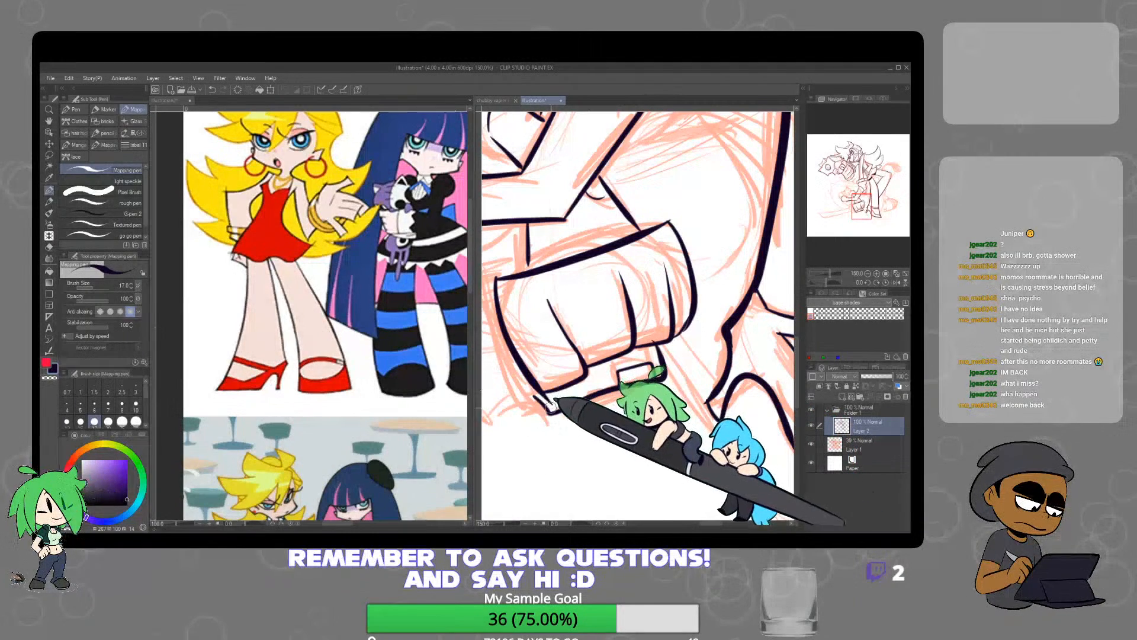
{"action": "key", "text": "e"}
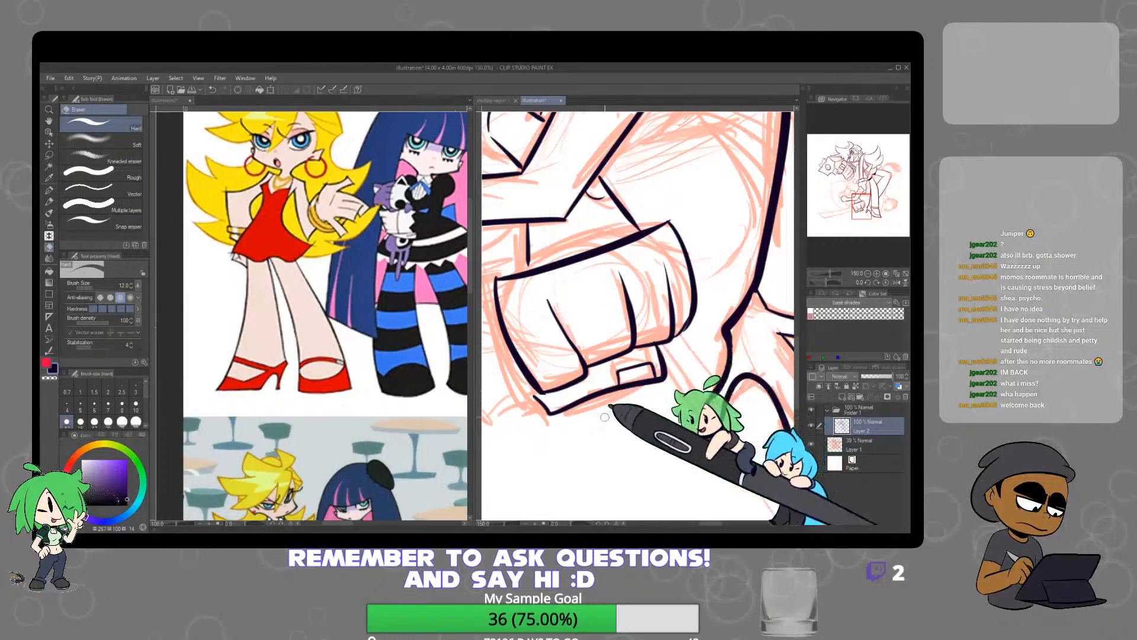
{"action": "scroll", "coordinate": [605, 417], "scroll_direction": "down", "scroll_amount": 4}
{"action": "left_click_drag", "start_coordinate": [605, 424], "coordinate": [643, 404]}
{"action": "scroll", "coordinate": [643, 404], "scroll_direction": "up", "scroll_amount": 1}
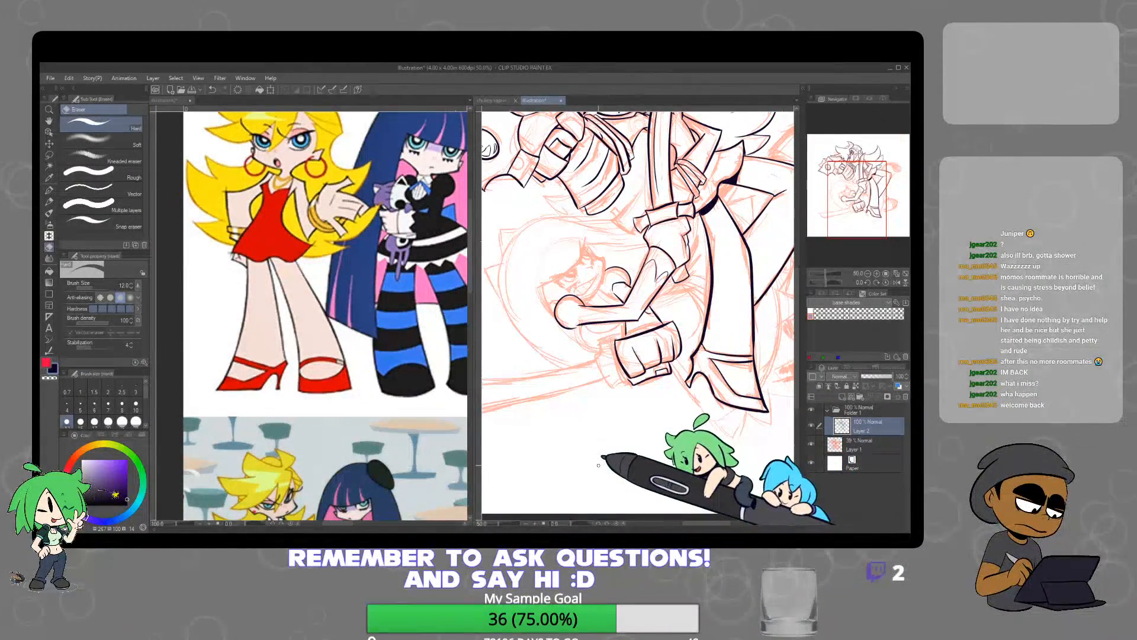
Ink the short sword hilt section projecting beside the lower character's fist with the mapping pen
{"action": "key", "text": "p"}
{"action": "scroll", "coordinate": [610, 337], "scroll_direction": "up", "scroll_amount": 4}
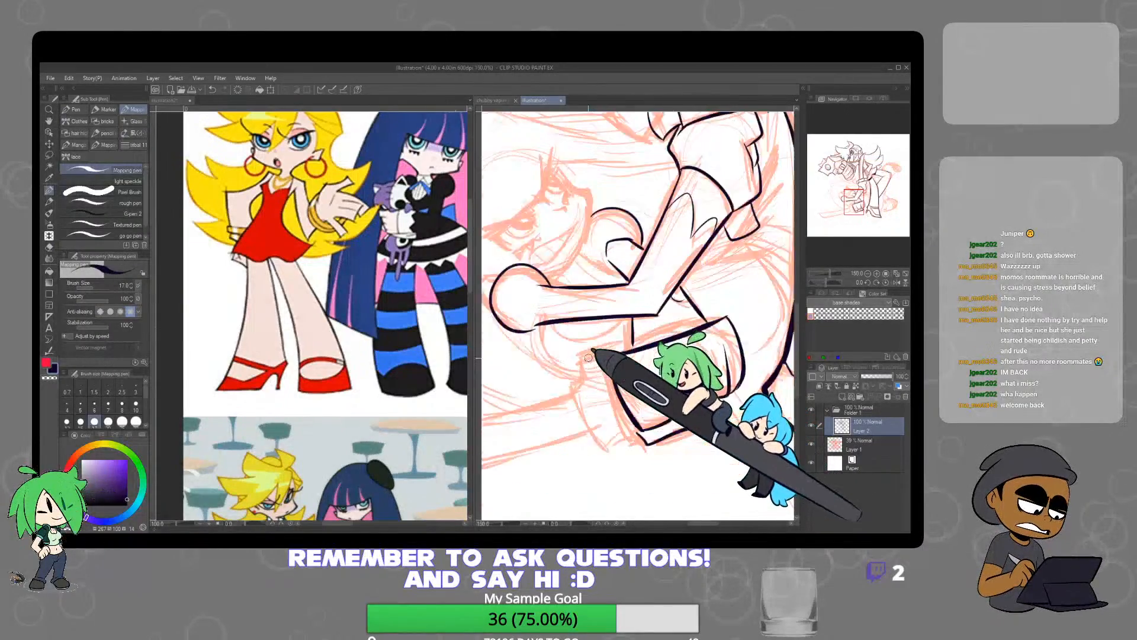
{"action": "scroll", "coordinate": [588, 358], "scroll_direction": "up", "scroll_amount": 1}
{"action": "scroll", "coordinate": [586, 337], "scroll_direction": "up", "scroll_amount": 1}
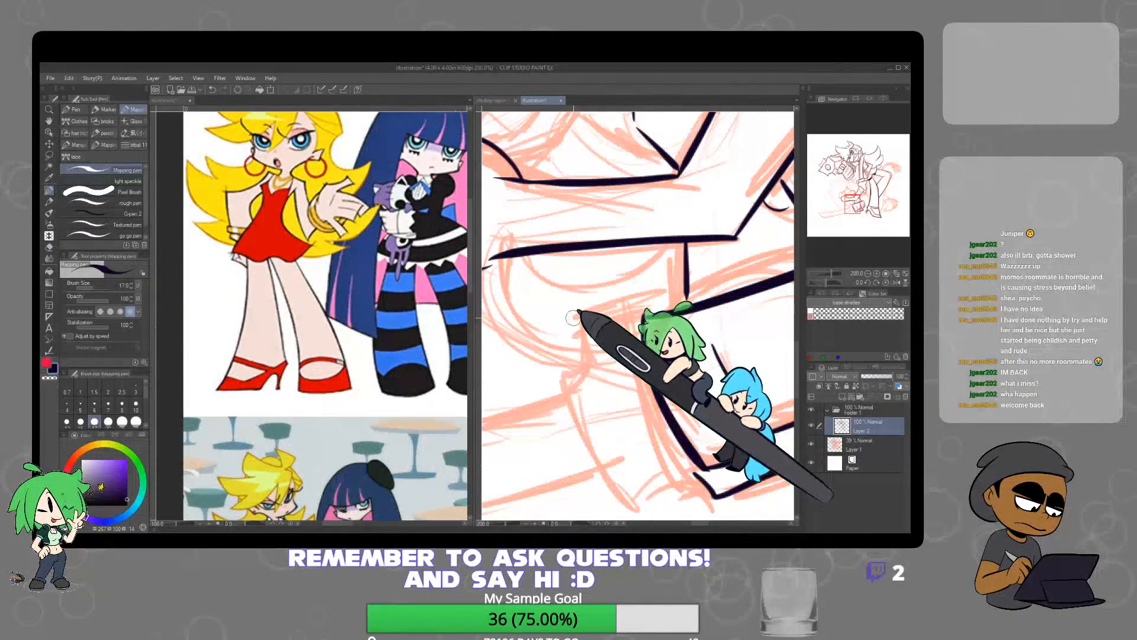
{"action": "mouse_move", "coordinate": [586, 356]}
{"action": "left_mouse_down"}
{"action": "mouse_move", "coordinate": [575, 320]}
{"action": "mouse_move", "coordinate": [646, 295]}
{"action": "left_mouse_up"}
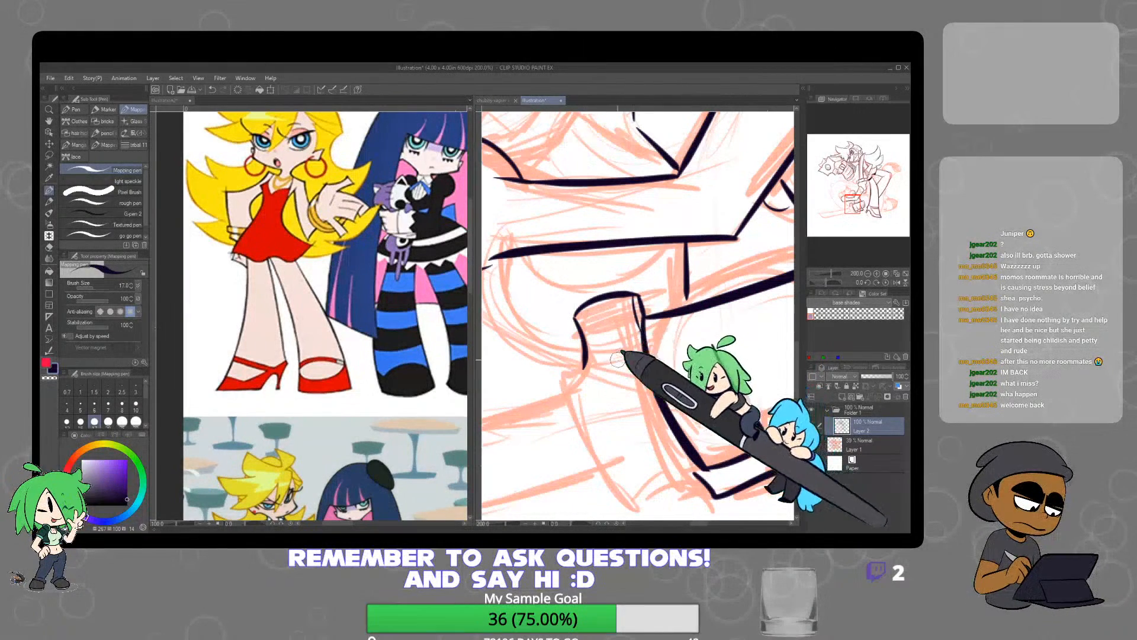
Ink the curved sword guard around the lower character's fist, with its front edge, inner edge and thickness at the lower end
{"action": "left_click_drag", "start_coordinate": [562, 376], "coordinate": [639, 350]}
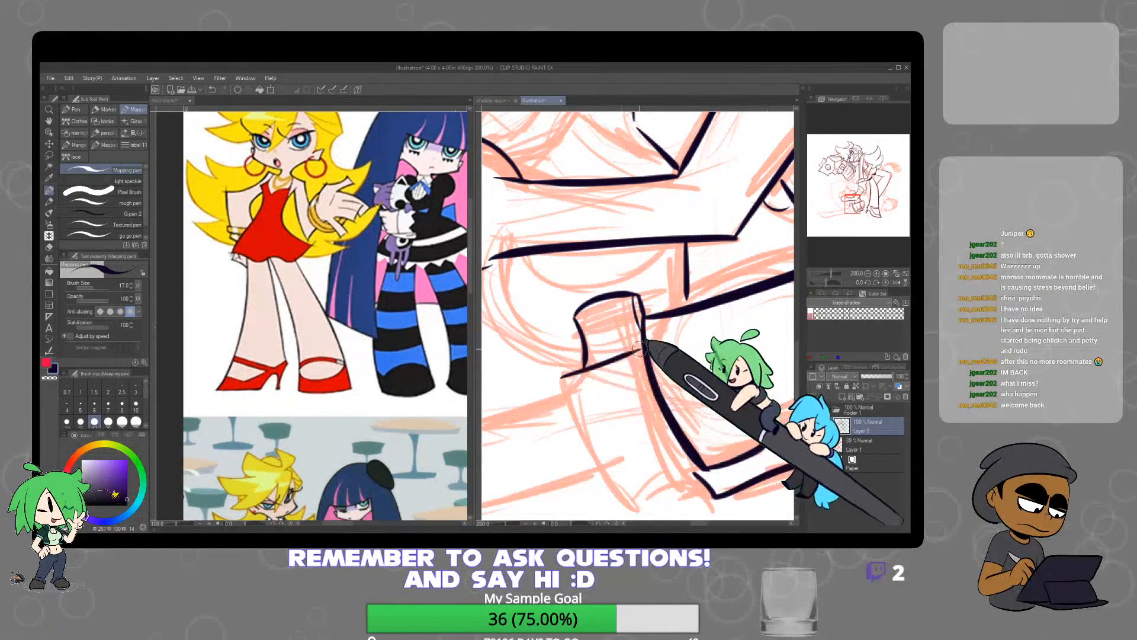
{"action": "left_click_drag", "start_coordinate": [563, 379], "coordinate": [637, 508]}
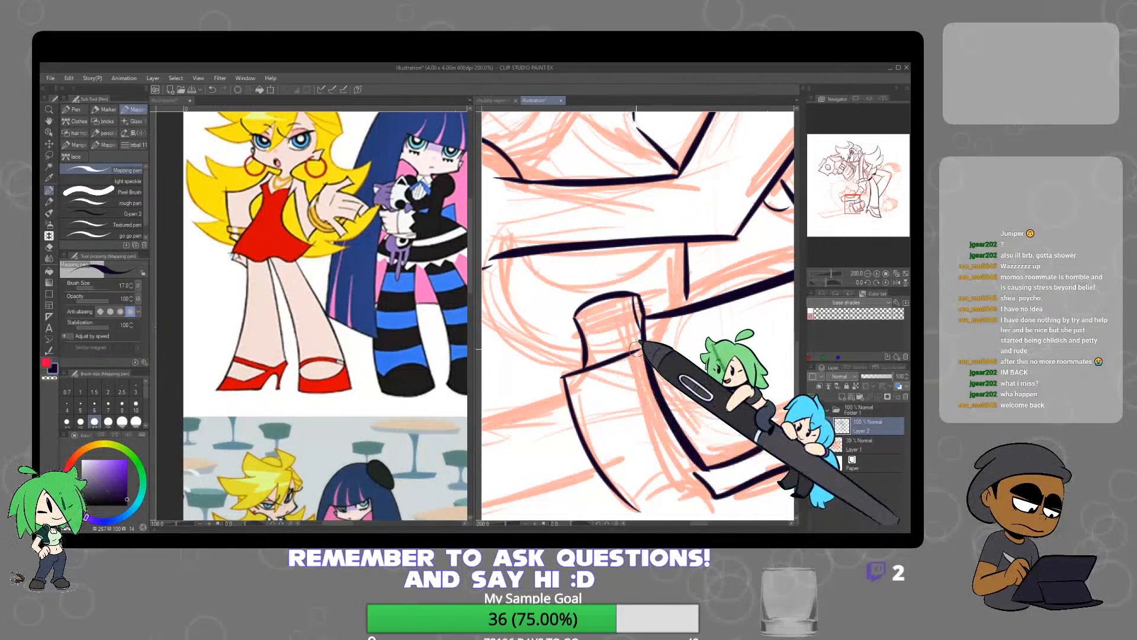
{"action": "left_click_drag", "start_coordinate": [635, 376], "coordinate": [662, 444]}
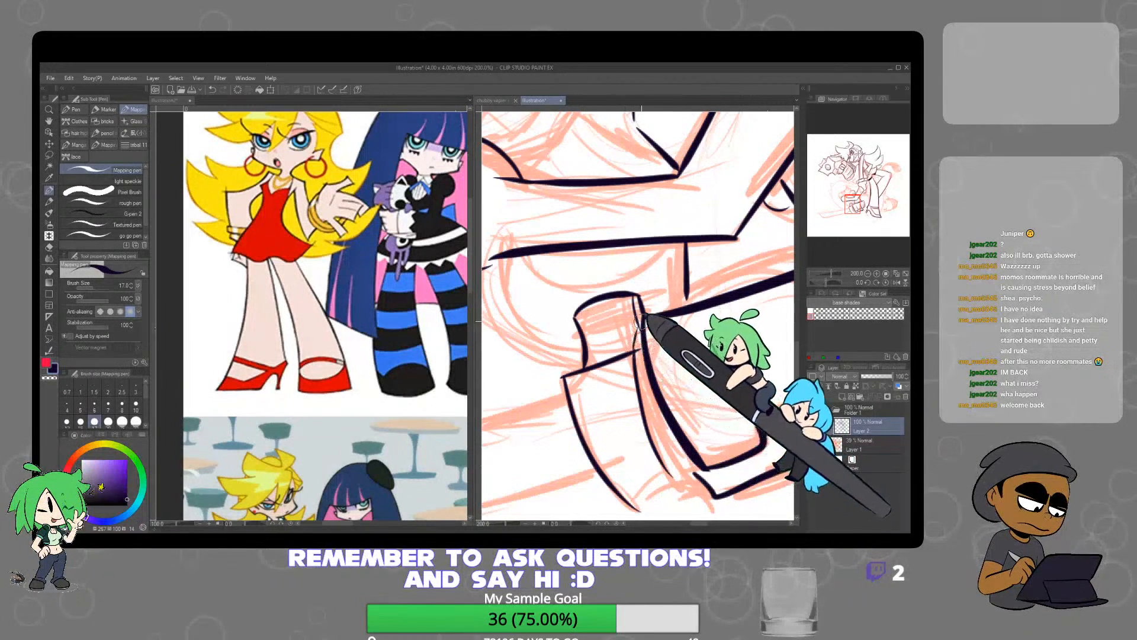
{"action": "left_click_drag", "start_coordinate": [694, 468], "coordinate": [649, 397]}
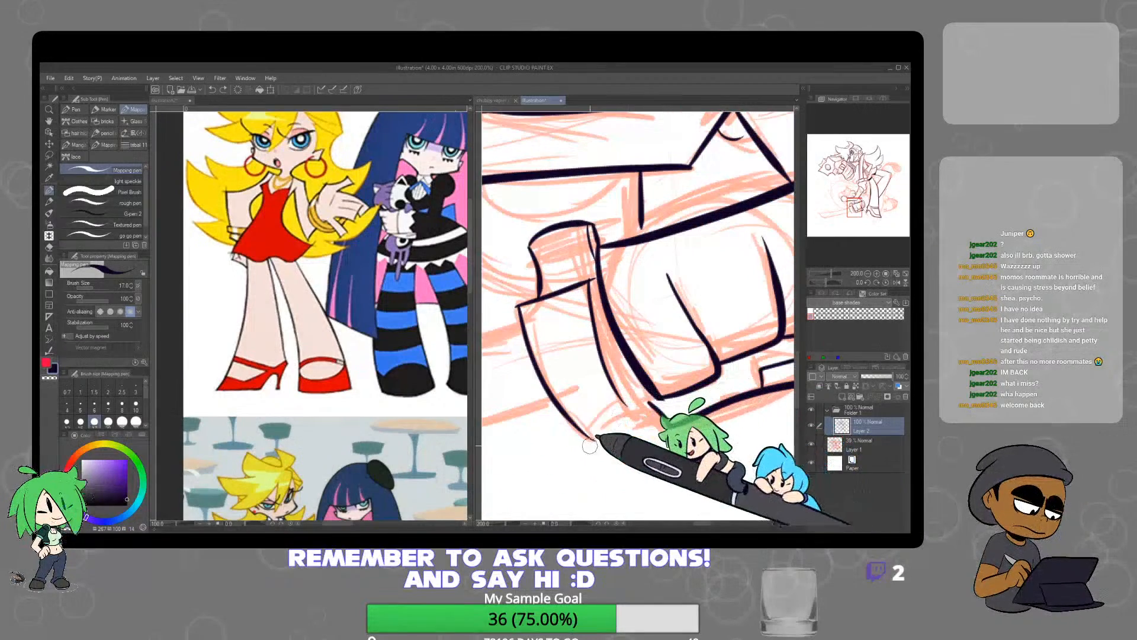
{"action": "mouse_move", "coordinate": [595, 440]}
{"action": "left_mouse_down"}
{"action": "mouse_move", "coordinate": [630, 408]}
{"action": "mouse_move", "coordinate": [625, 430]}
{"action": "mouse_move", "coordinate": [612, 431]}
{"action": "mouse_move", "coordinate": [621, 443]}
{"action": "mouse_move", "coordinate": [656, 415]}
{"action": "left_mouse_up"}
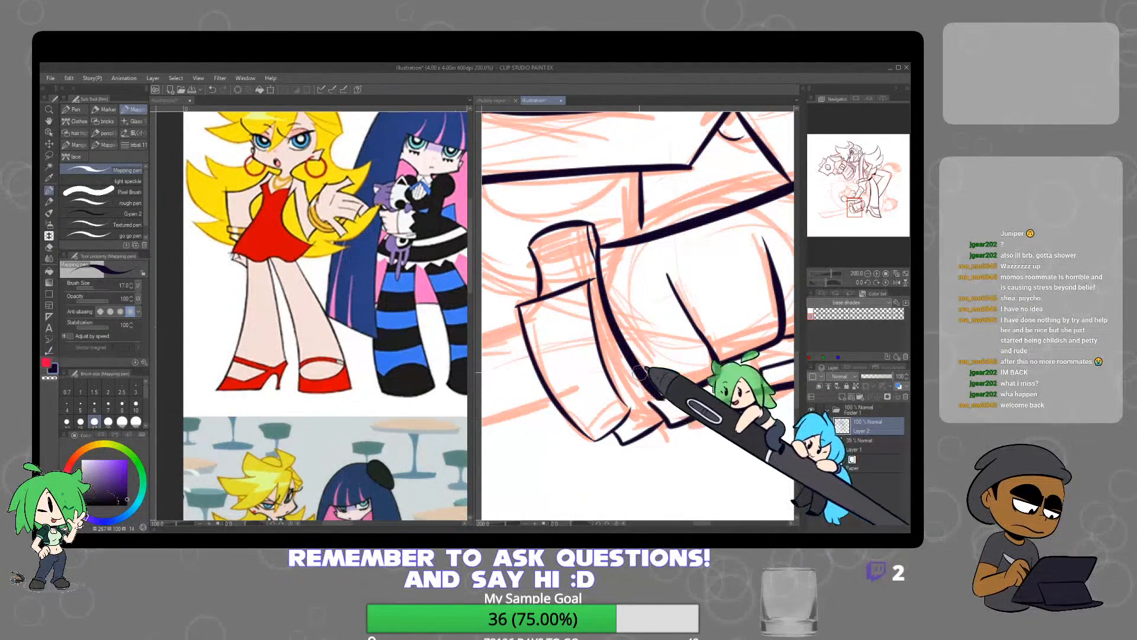
{"action": "left_click_drag", "start_coordinate": [639, 372], "coordinate": [654, 408]}
Ink the sword blade's long upper edge, angled tip and lower edge running back to the guard
{"action": "scroll", "coordinate": [701, 438], "scroll_direction": "down", "scroll_amount": 4}
{"action": "mouse_move", "coordinate": [736, 419]}
{"action": "left_mouse_down"}
{"action": "mouse_move", "coordinate": [627, 452]}
{"action": "mouse_move", "coordinate": [748, 385]}
{"action": "mouse_move", "coordinate": [708, 363]}
{"action": "mouse_move", "coordinate": [663, 386]}
{"action": "mouse_move", "coordinate": [550, 400]}
{"action": "left_mouse_up"}
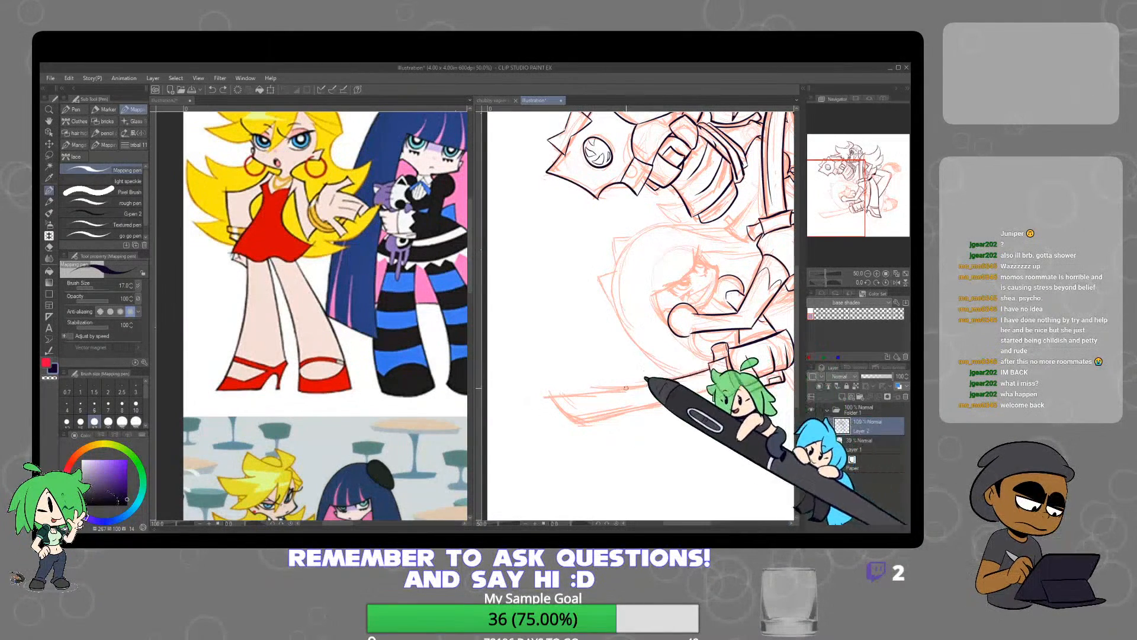
{"action": "mouse_move", "coordinate": [626, 388]}
{"action": "left_mouse_down"}
{"action": "mouse_move", "coordinate": [546, 394]}
{"action": "mouse_move", "coordinate": [589, 434]}
{"action": "mouse_move", "coordinate": [584, 425]}
{"action": "mouse_move", "coordinate": [715, 387]}
{"action": "left_mouse_up"}
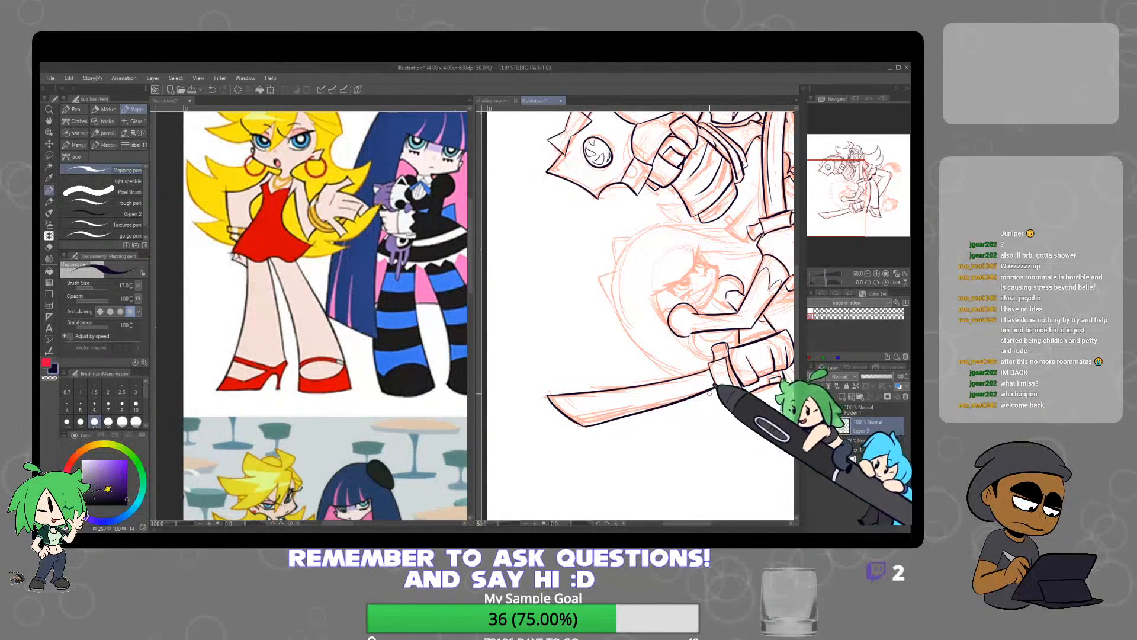
{"action": "scroll", "coordinate": [603, 436], "scroll_direction": "up", "scroll_amount": 2}
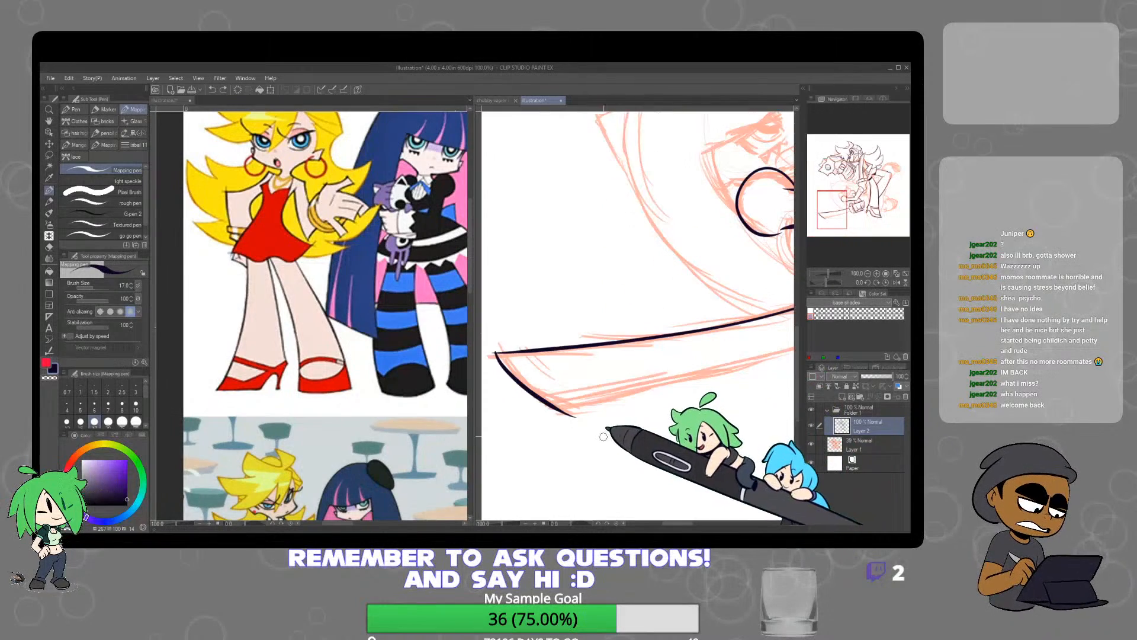
{"action": "left_click_drag", "start_coordinate": [685, 430], "coordinate": [602, 357]}
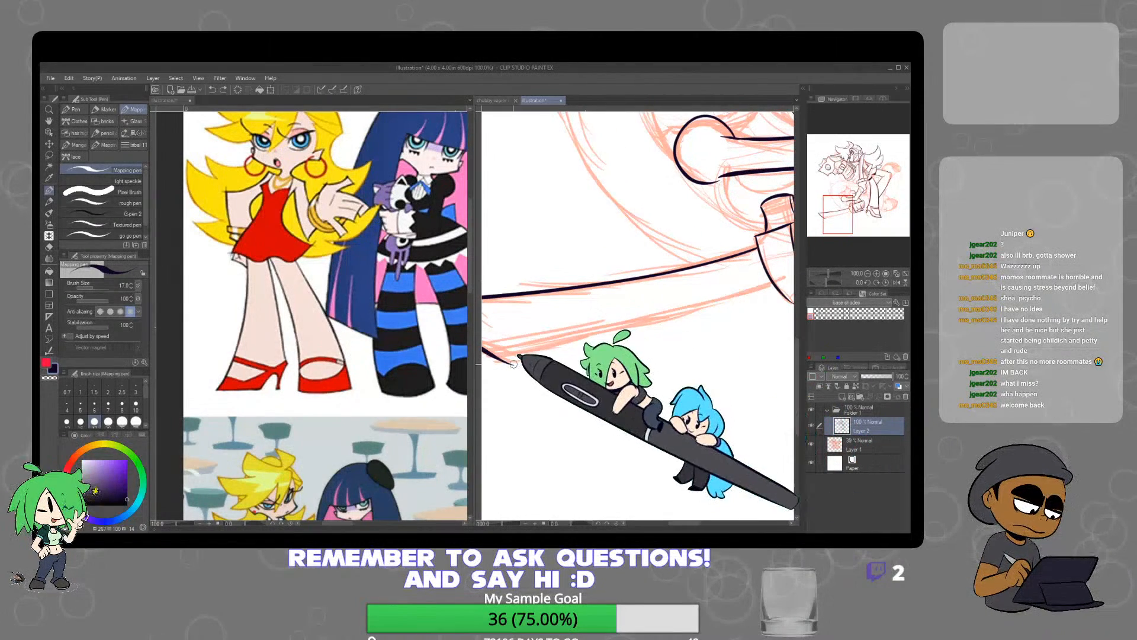
{"action": "mouse_move", "coordinate": [513, 364]}
{"action": "left_mouse_down"}
{"action": "mouse_move", "coordinate": [714, 312]}
{"action": "mouse_move", "coordinate": [772, 284]}
{"action": "left_mouse_up"}
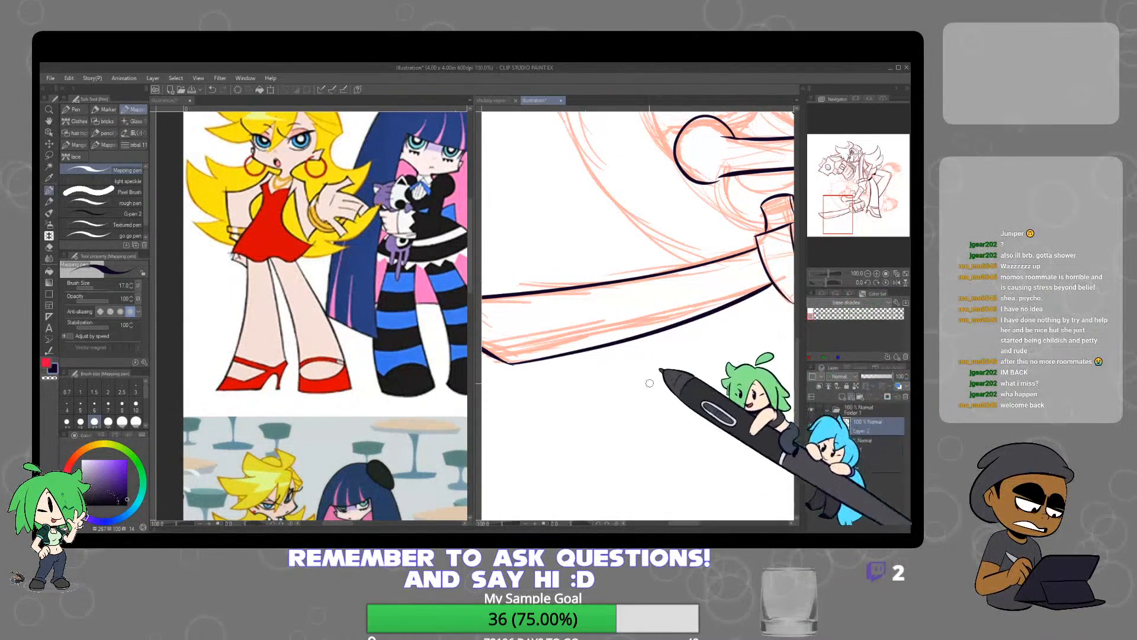
Redraw the blade's lower edge from the tip to the guard and clean up the line ends with the eraser
{"action": "scroll", "coordinate": [650, 383], "scroll_direction": "down", "scroll_amount": 3}
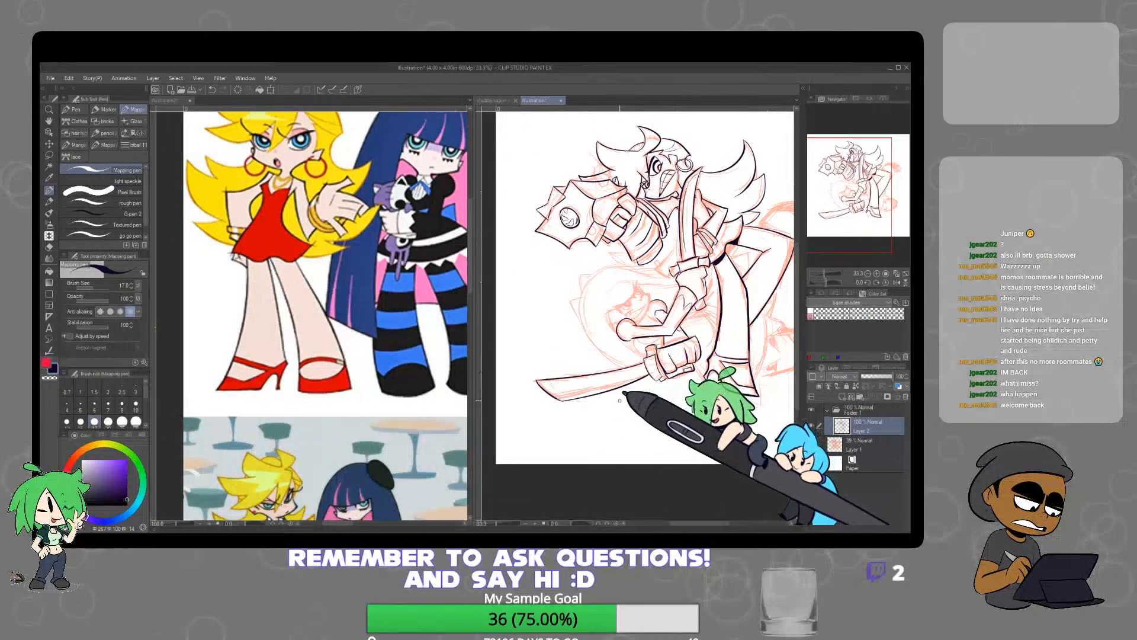
{"action": "scroll", "coordinate": [598, 404], "scroll_direction": "up", "scroll_amount": 3}
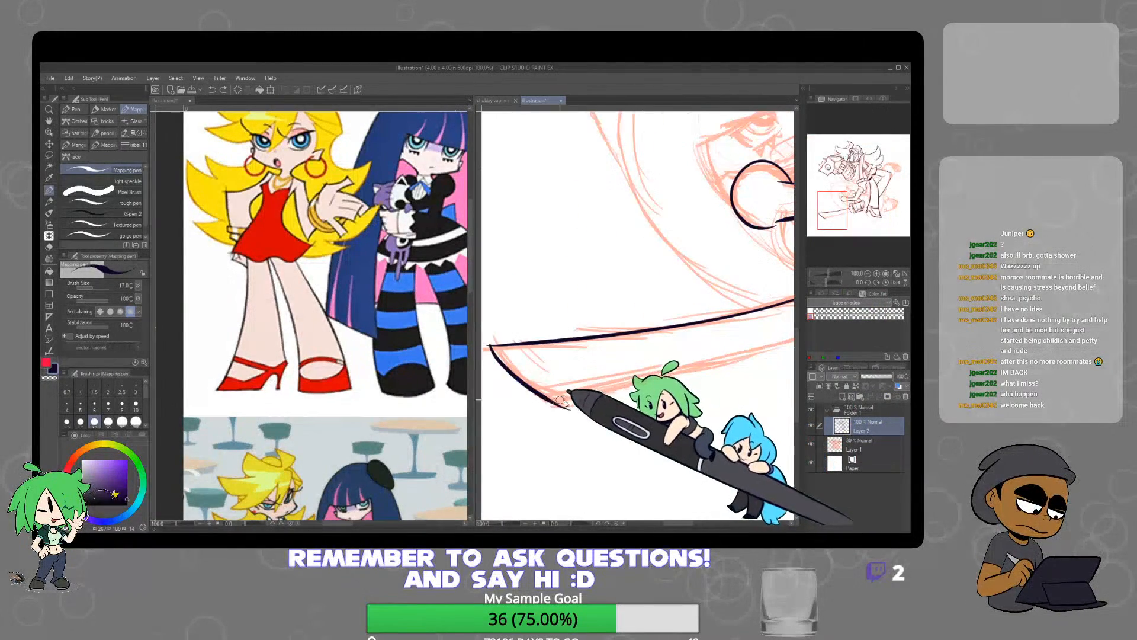
{"action": "scroll", "coordinate": [566, 403], "scroll_direction": "down", "scroll_amount": 1}
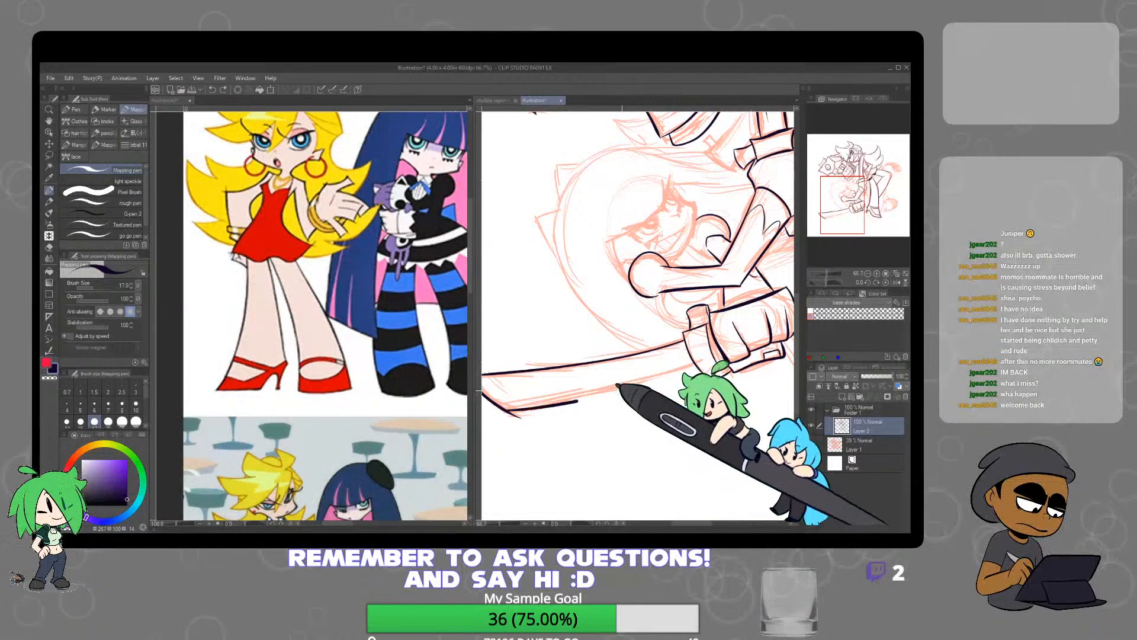
{"action": "key", "text": "e"}
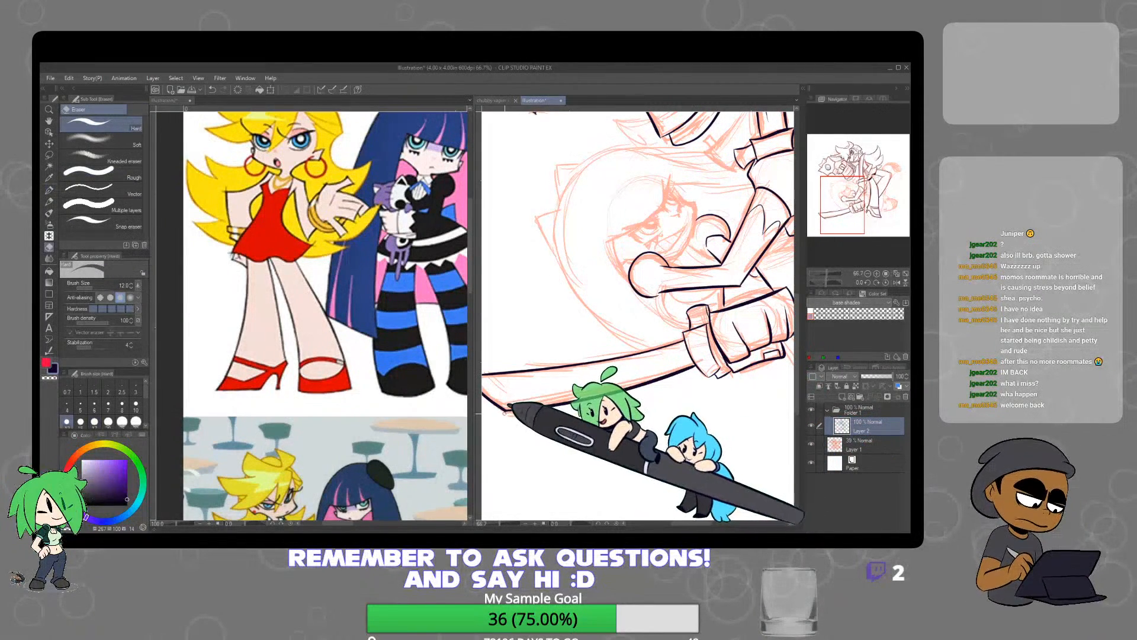
{"action": "scroll", "coordinate": [746, 412], "scroll_direction": "up", "scroll_amount": 1}
{"action": "left_click_drag", "start_coordinate": [785, 388], "coordinate": [738, 403]}
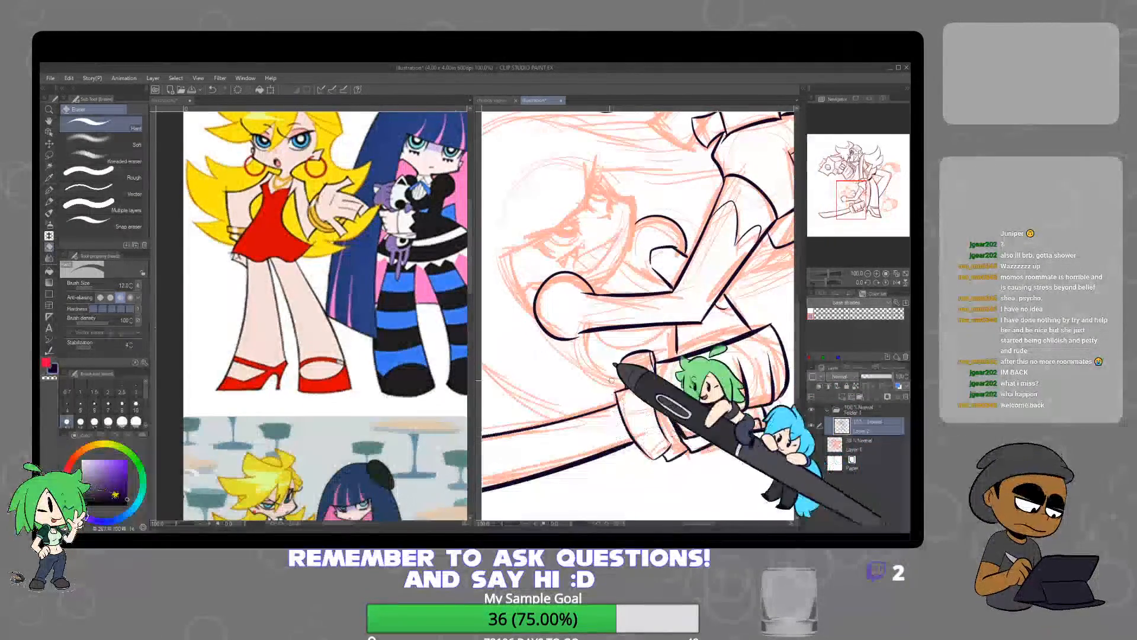
Ink the lower character's face profile from the forehead over the nose to the jaw, erasing the overlapping ends at the nose tip
{"action": "key", "text": "p"}
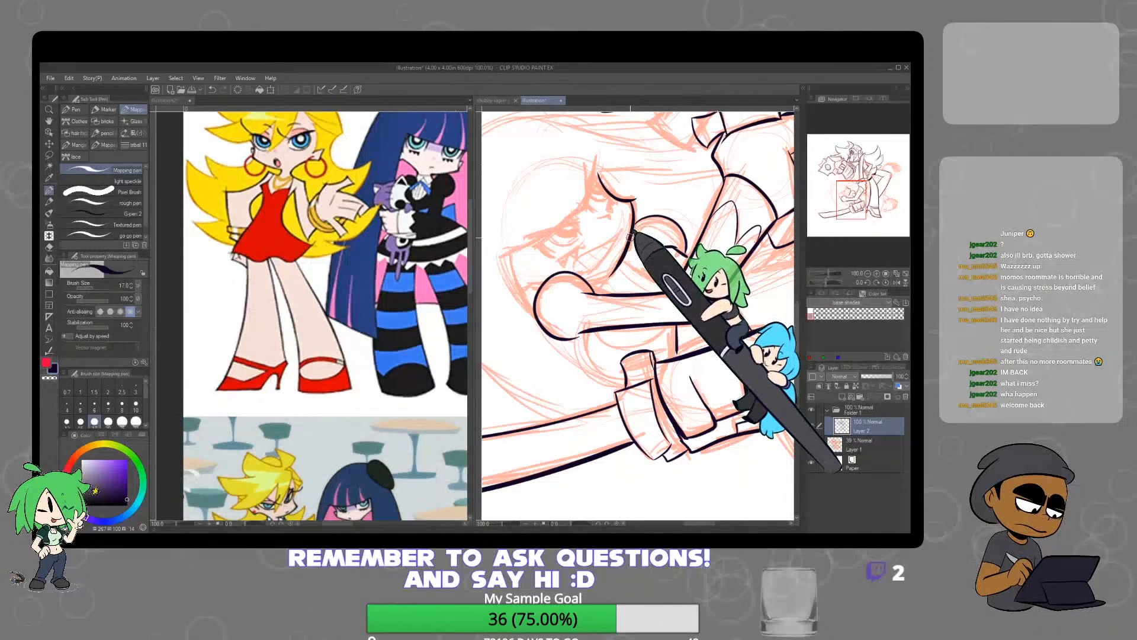
{"action": "scroll", "coordinate": [635, 198], "scroll_direction": "up", "scroll_amount": 5}
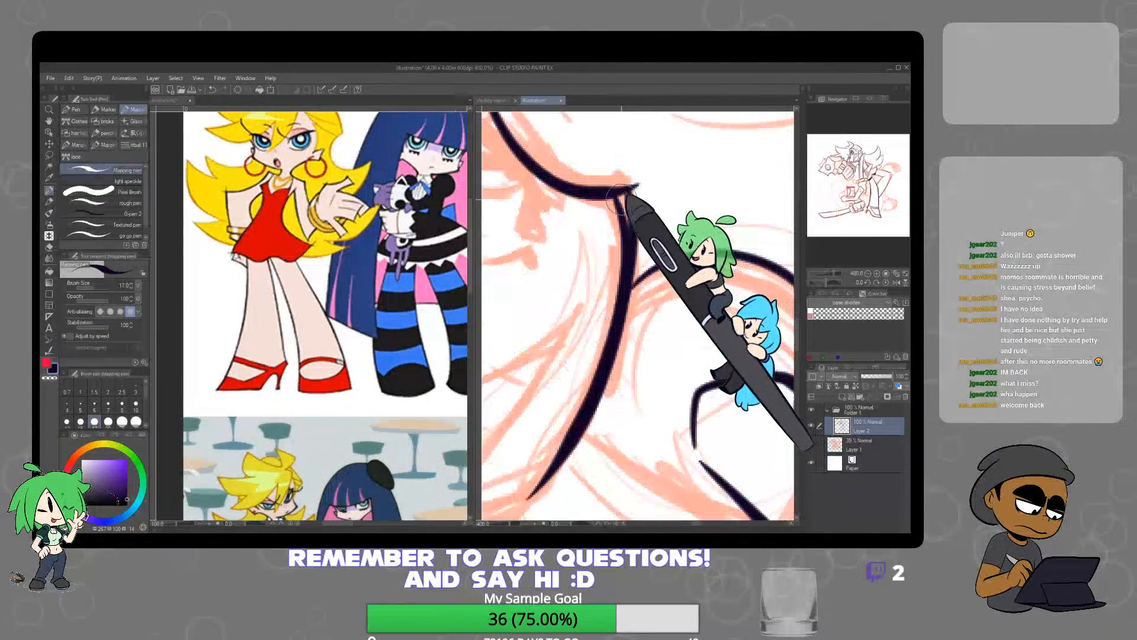
{"action": "key", "text": "e"}
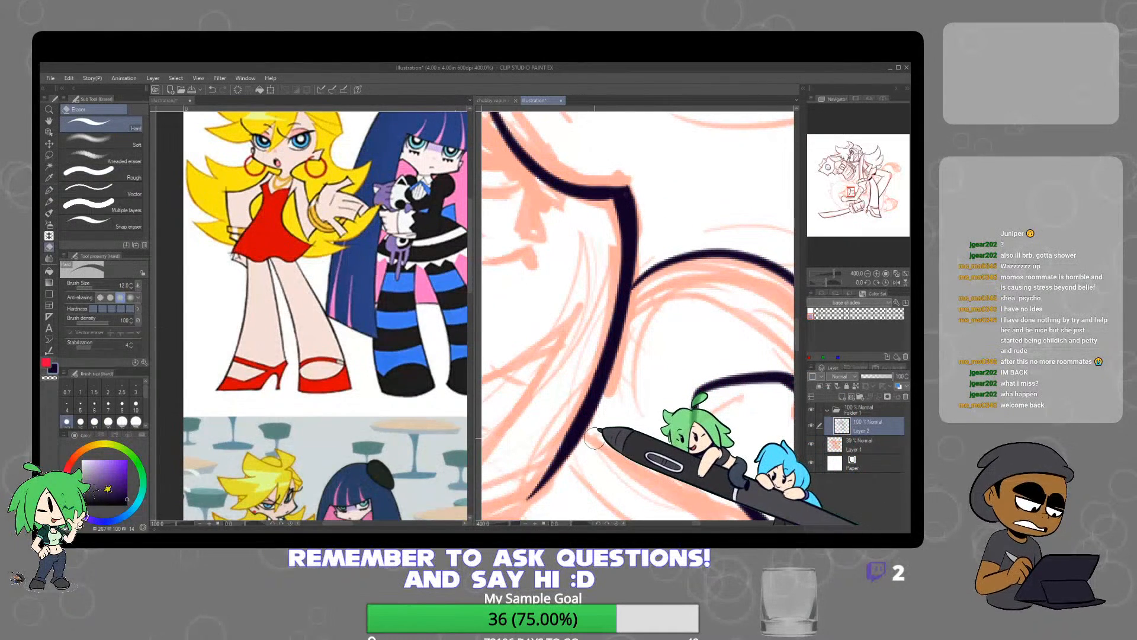
{"action": "key", "text": "p"}
{"action": "scroll", "coordinate": [598, 441], "scroll_direction": "down", "scroll_amount": 3}
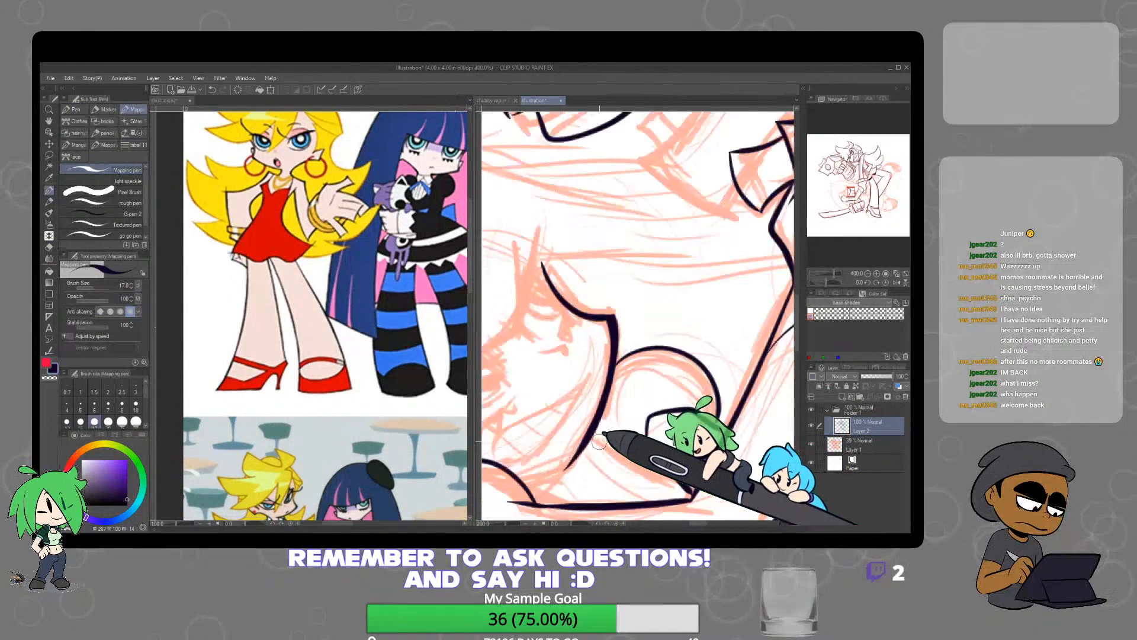
{"action": "scroll", "coordinate": [599, 441], "scroll_direction": "down", "scroll_amount": 1}
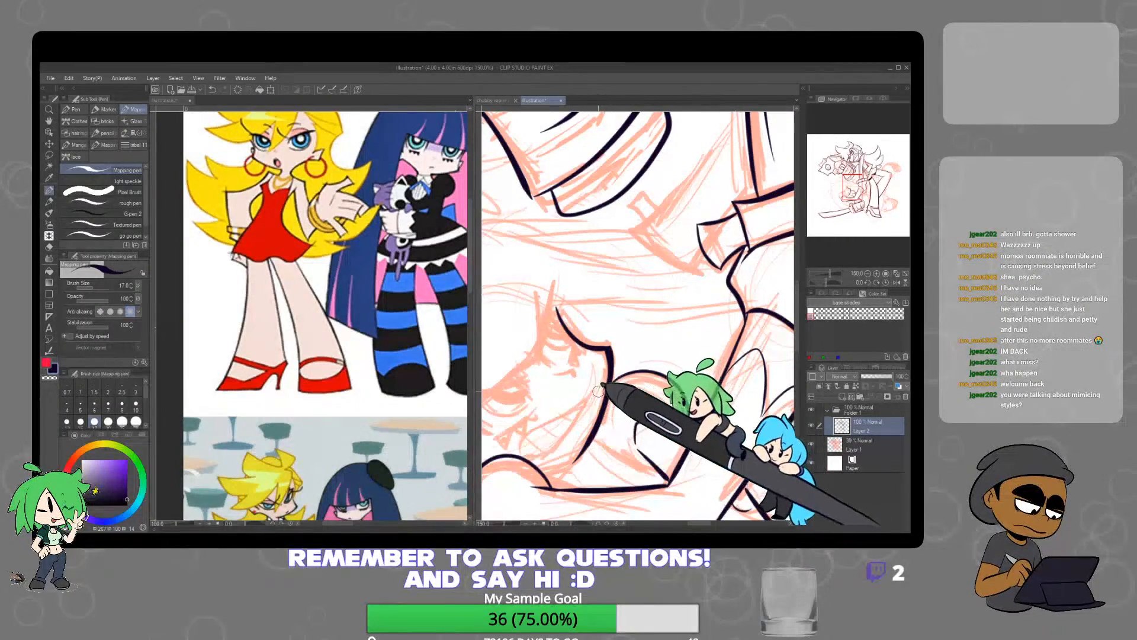
Look through the reference sheet and bring up the close-up of the blonde and blue-haired characters' faces
{"action": "scroll", "coordinate": [379, 261], "scroll_direction": "down", "scroll_amount": 3}
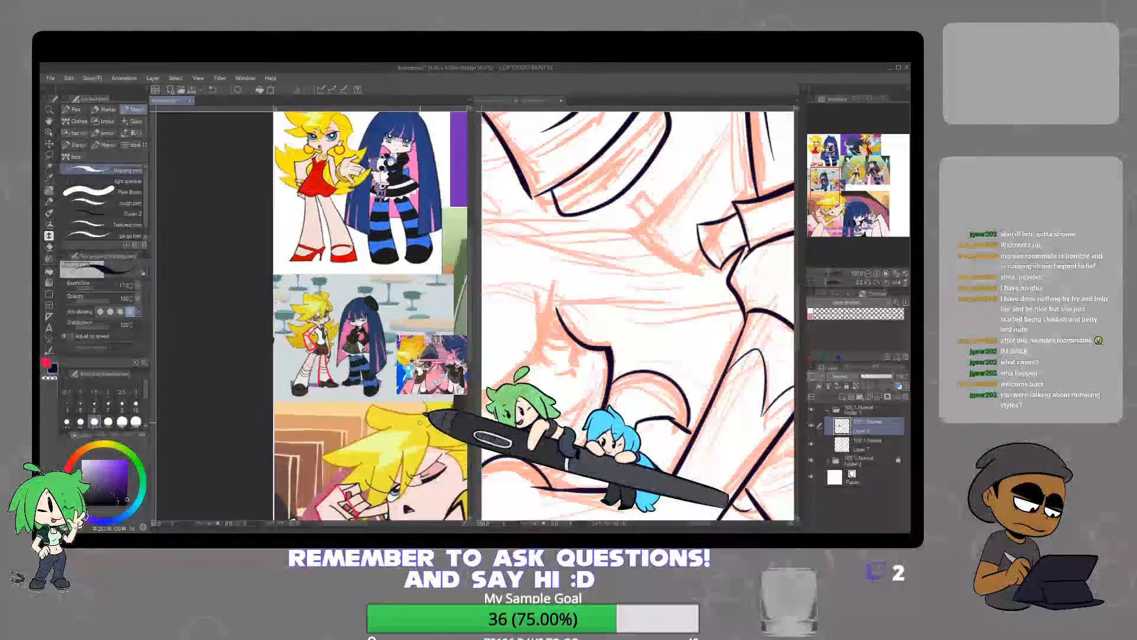
{"action": "scroll", "coordinate": [420, 422], "scroll_direction": "up", "scroll_amount": 5}
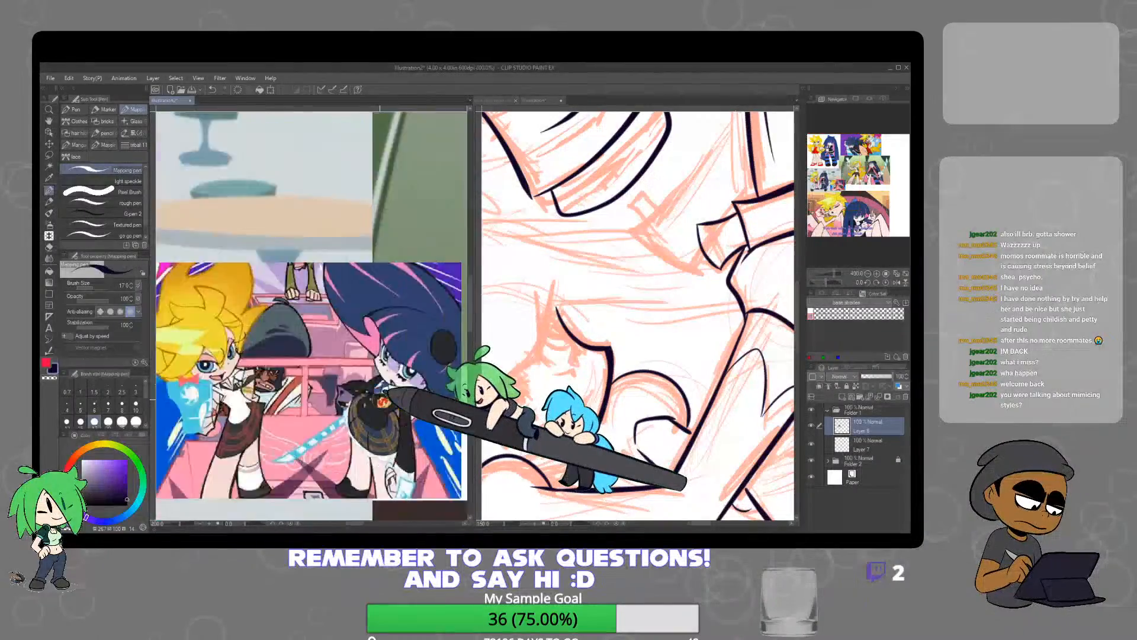
{"action": "scroll", "coordinate": [384, 397], "scroll_direction": "down", "scroll_amount": 5}
{"action": "left_click_drag", "start_coordinate": [421, 404], "coordinate": [336, 262]}
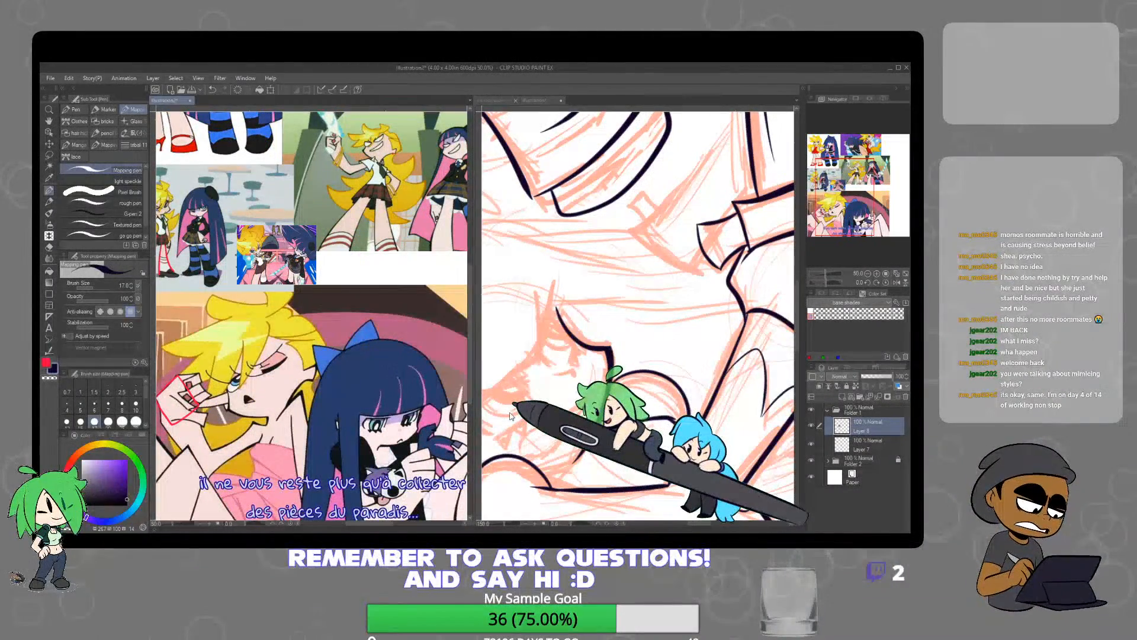
Ink the lower character's far eye beside the profile line, with its lid line, small lower marks and filled dark shape
{"action": "scroll", "coordinate": [551, 370], "scroll_direction": "up", "scroll_amount": 4}
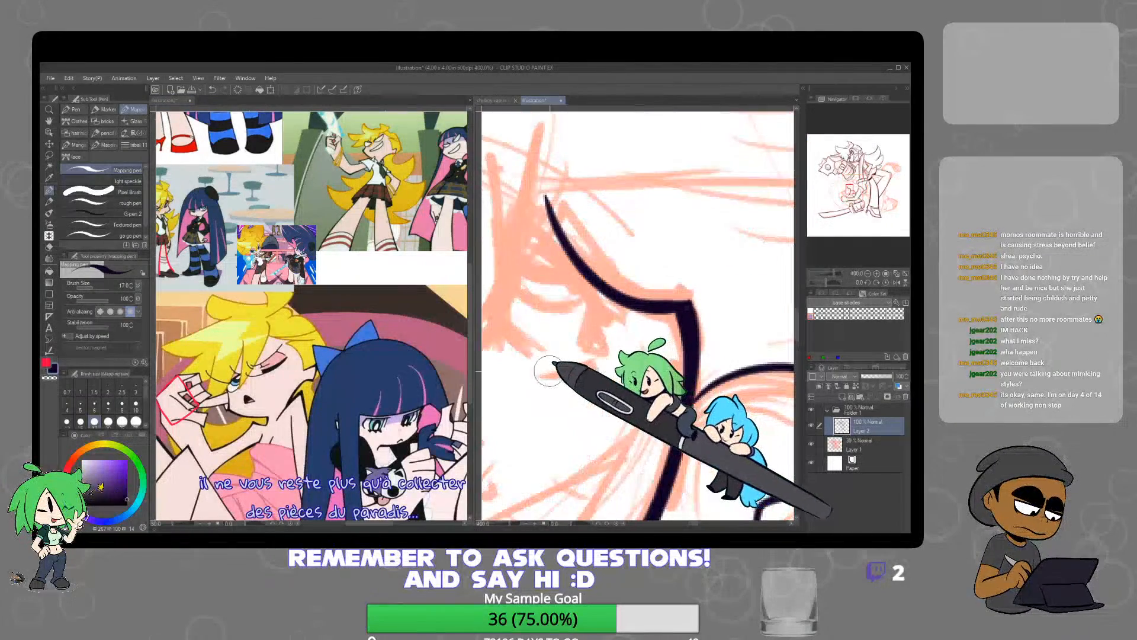
{"action": "left_click_drag", "start_coordinate": [541, 375], "coordinate": [592, 360]}
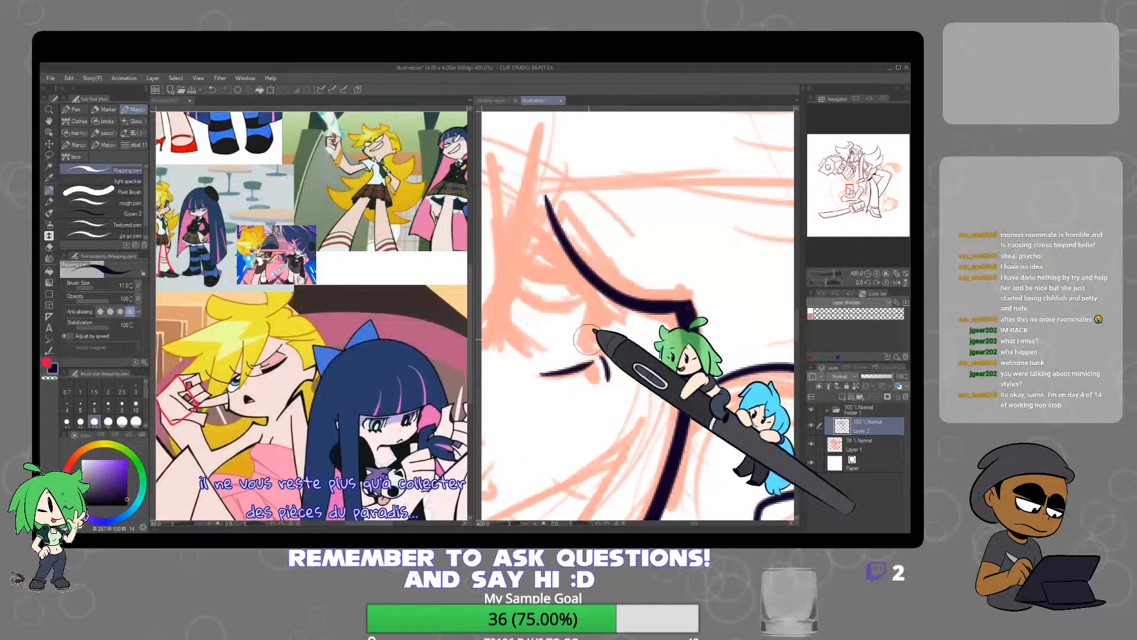
{"action": "left_click_drag", "start_coordinate": [586, 283], "coordinate": [580, 351]}
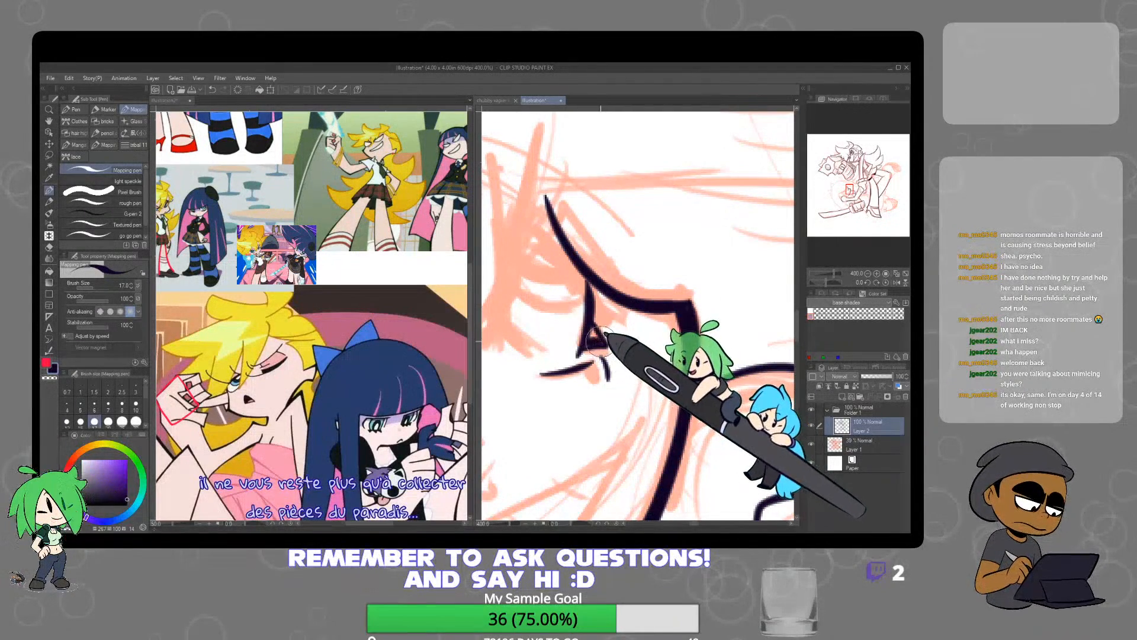
{"action": "left_click_drag", "start_coordinate": [594, 330], "coordinate": [592, 339]}
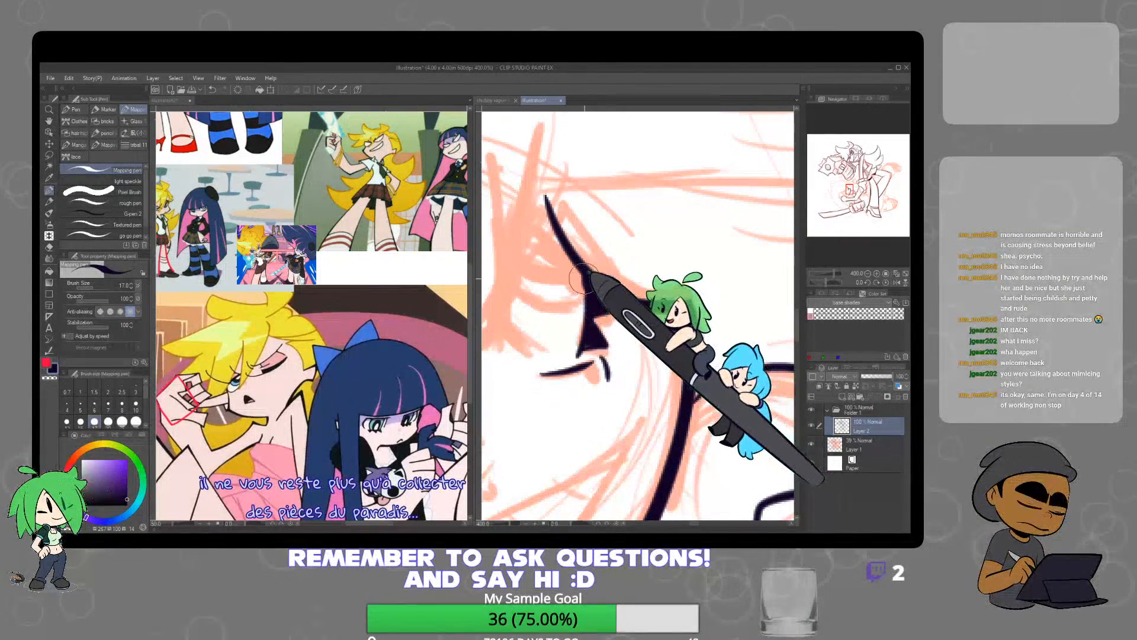
{"action": "scroll", "coordinate": [626, 414], "scroll_direction": "down", "scroll_amount": 4}
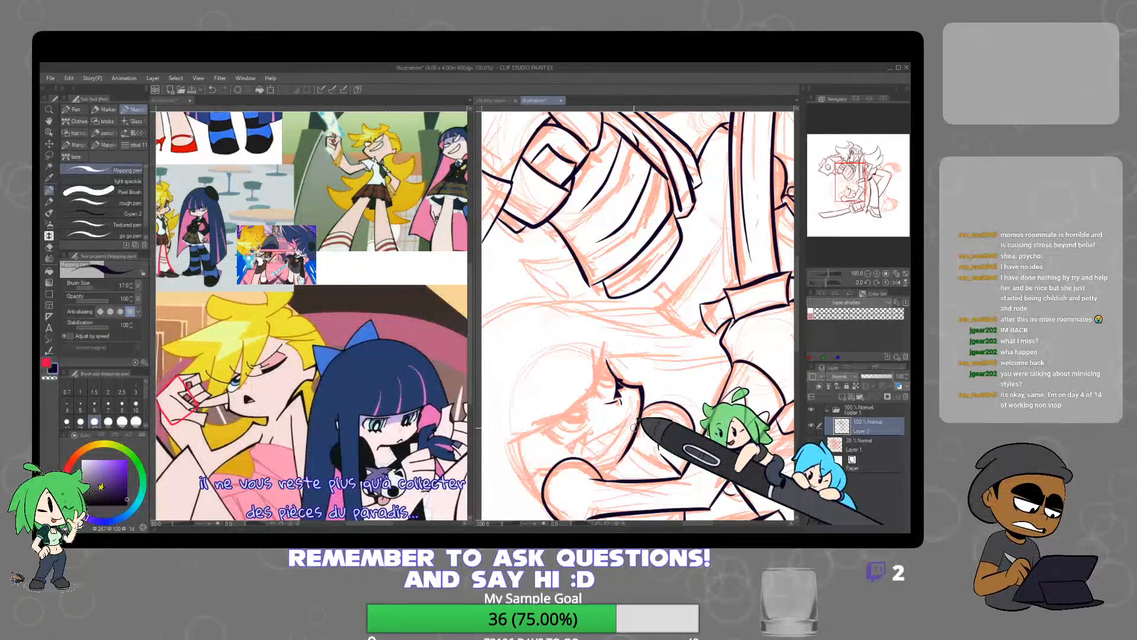
Ink the lower character's near eye's jagged inner corner and long tapering upper lid line, redoing the first attempt
{"action": "scroll", "coordinate": [635, 433], "scroll_direction": "up", "scroll_amount": 2}
{"action": "scroll", "coordinate": [565, 304], "scroll_direction": "up", "scroll_amount": 3}
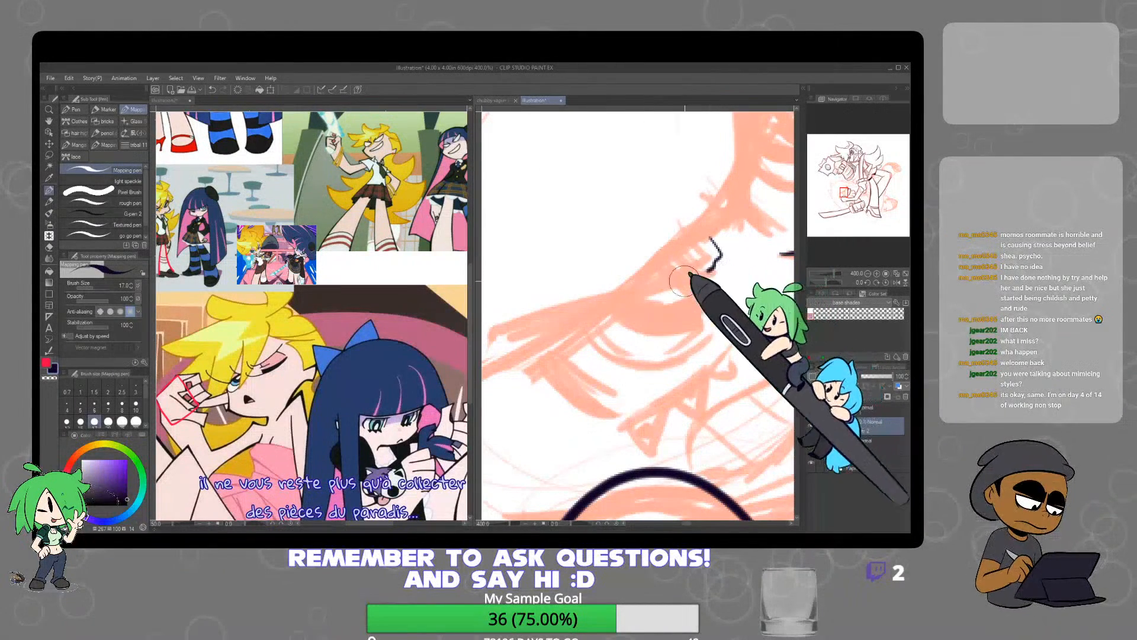
{"action": "left_click_drag", "start_coordinate": [710, 238], "coordinate": [484, 374]}
{"action": "key", "text": "ctrl+z"}
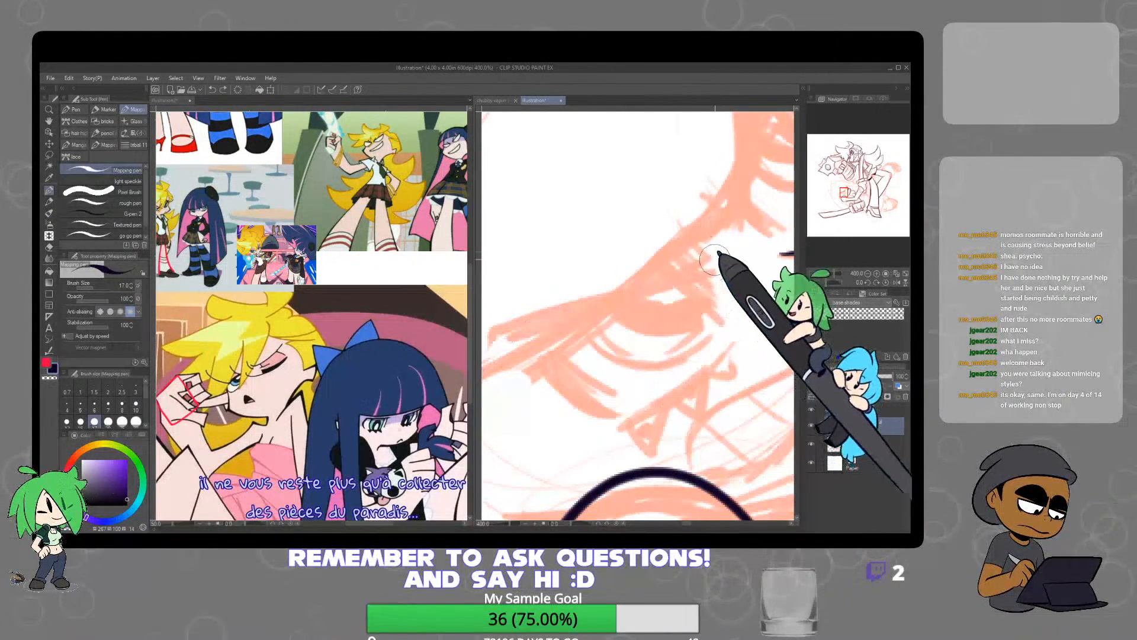
{"action": "left_click_drag", "start_coordinate": [708, 232], "coordinate": [715, 263]}
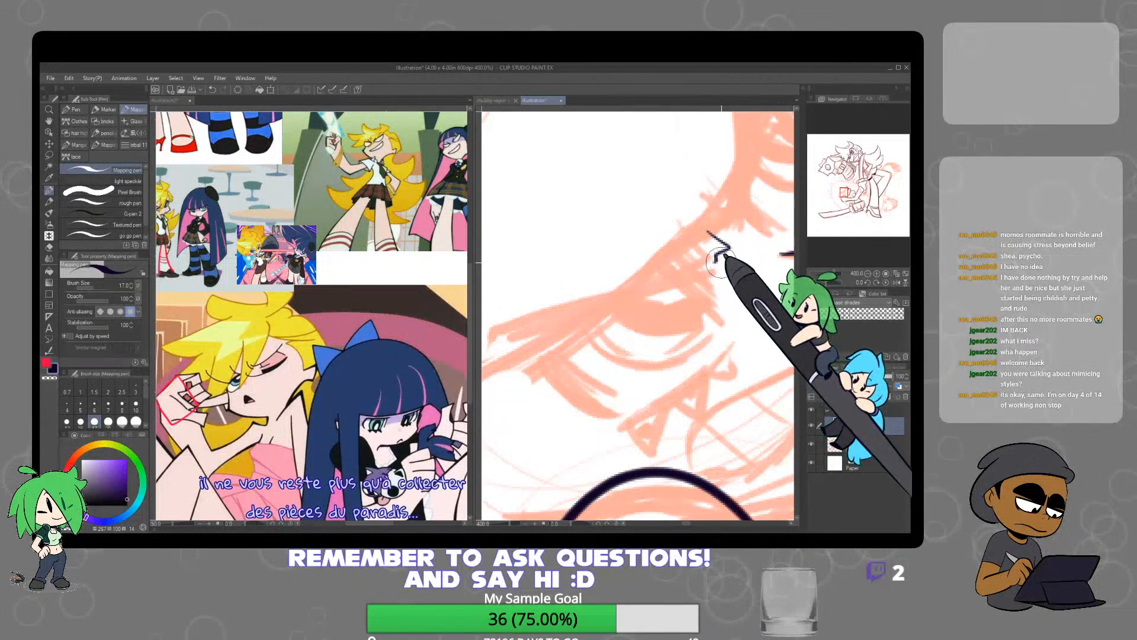
{"action": "left_click_drag", "start_coordinate": [715, 261], "coordinate": [525, 287]}
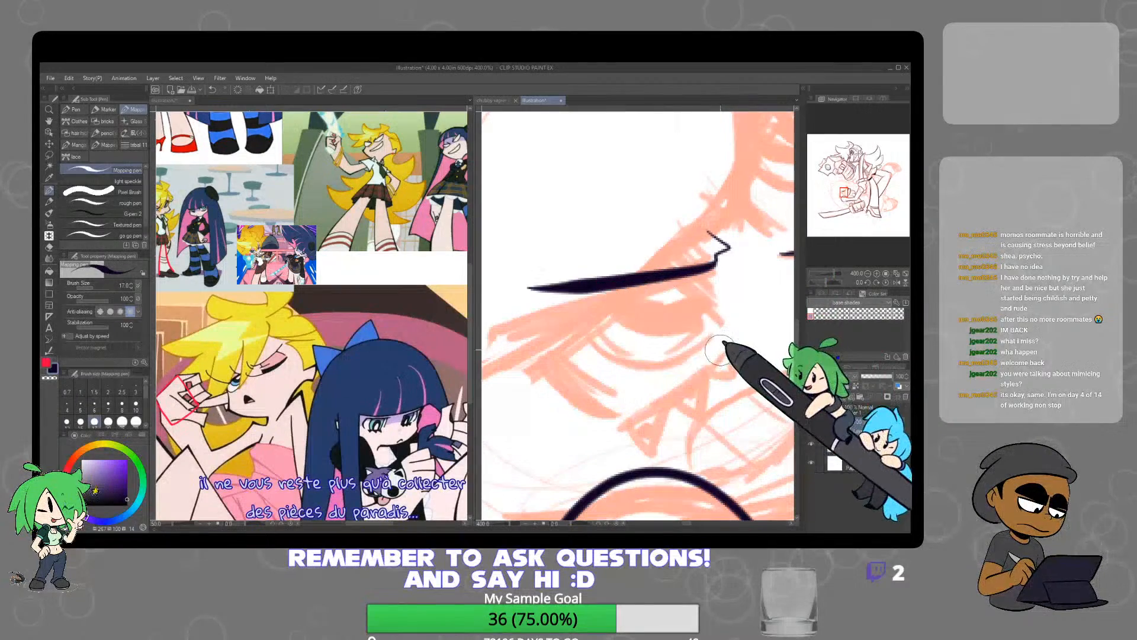
Redo the lower character's near-eye upper lid as a tapering line sweeping from the jagged inner corner out to the temple
{"action": "key", "text": "ctrl+z"}
{"action": "key", "text": "ctrl+minus"}
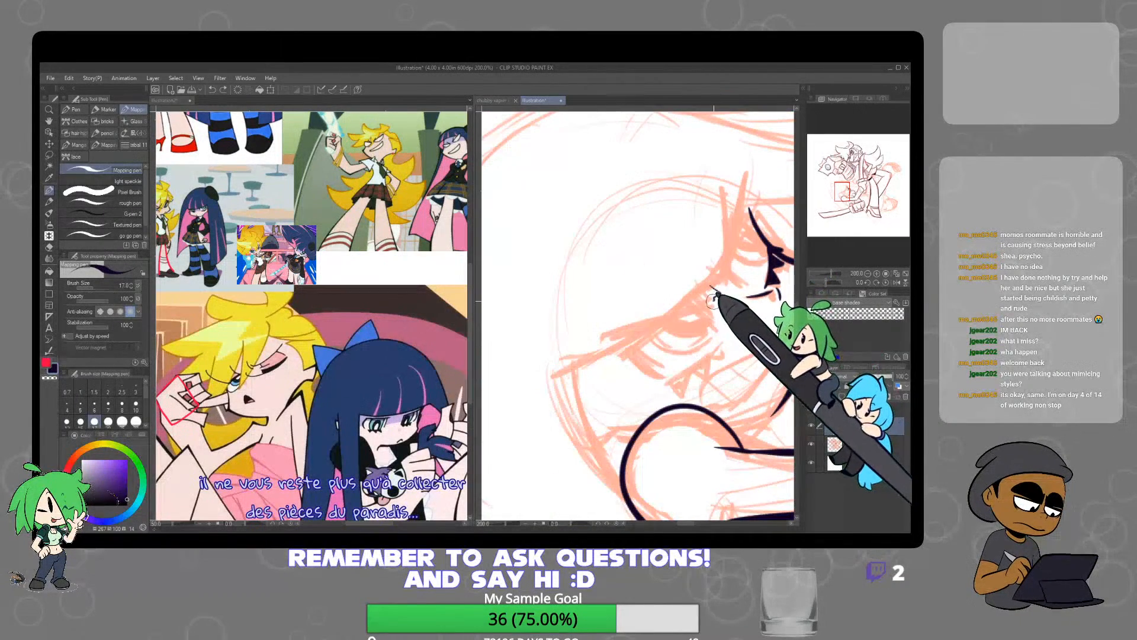
{"action": "mouse_move", "coordinate": [713, 297]}
{"action": "left_mouse_down"}
{"action": "mouse_move", "coordinate": [622, 330]}
{"action": "mouse_move", "coordinate": [587, 360]}
{"action": "left_mouse_up"}
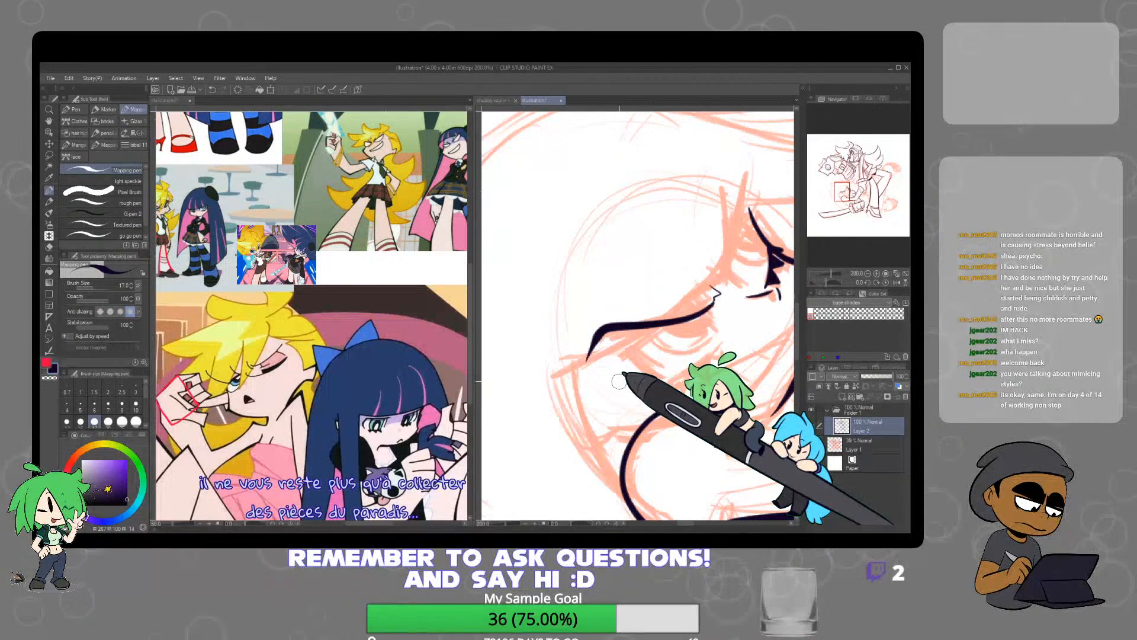
{"action": "key", "text": "p"}
{"action": "key", "text": "ctrl+z"}
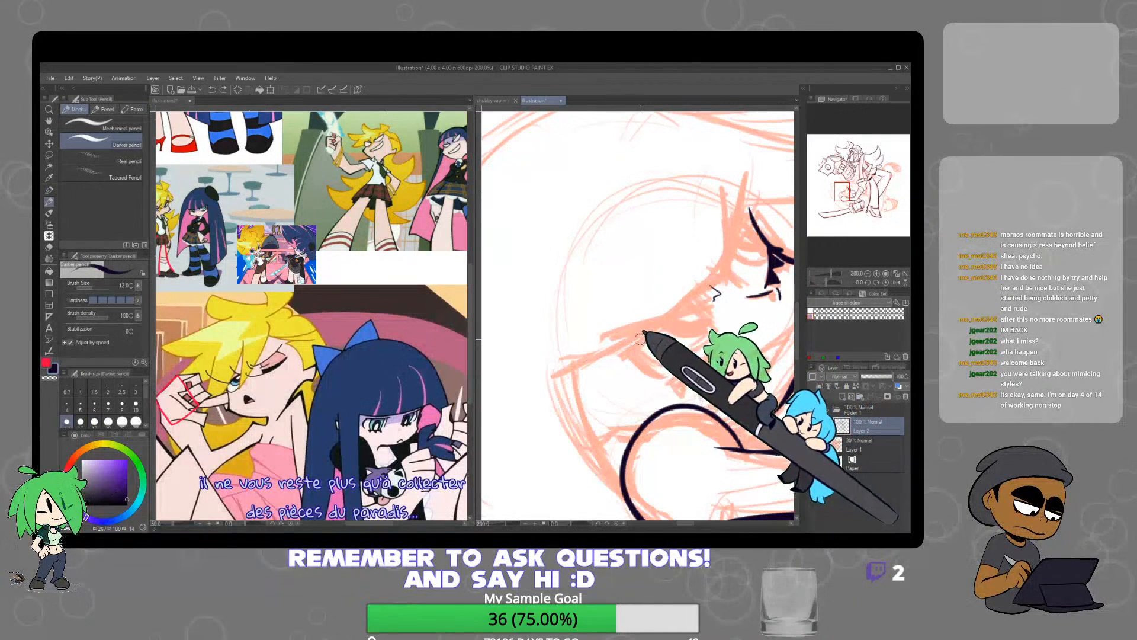
{"action": "key", "text": "p"}
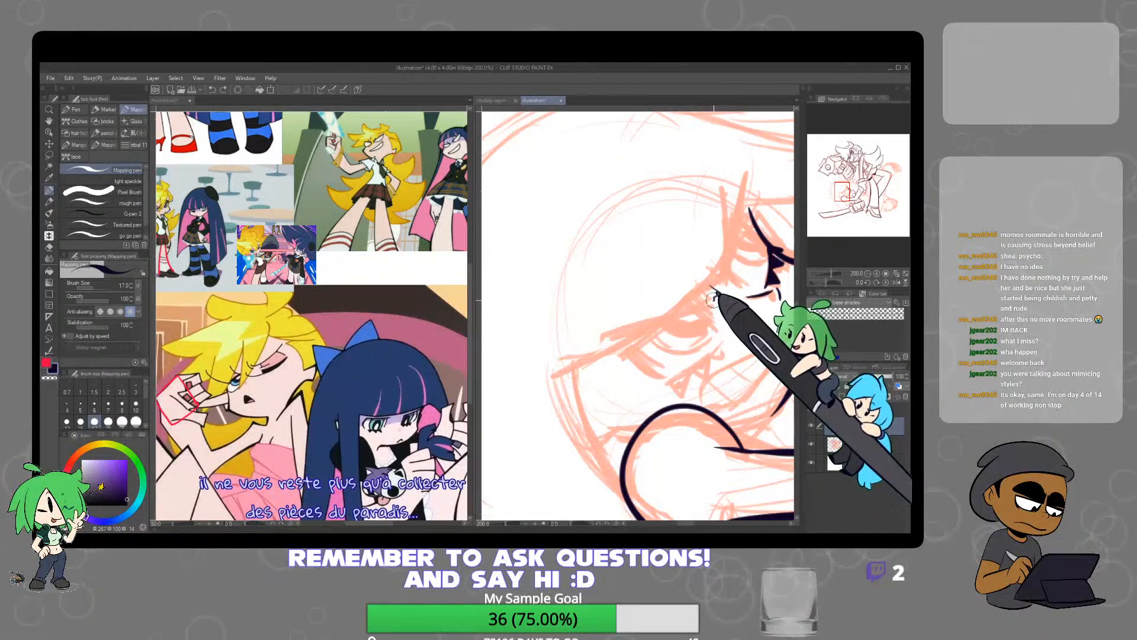
{"action": "left_click_drag", "start_coordinate": [712, 294], "coordinate": [587, 342]}
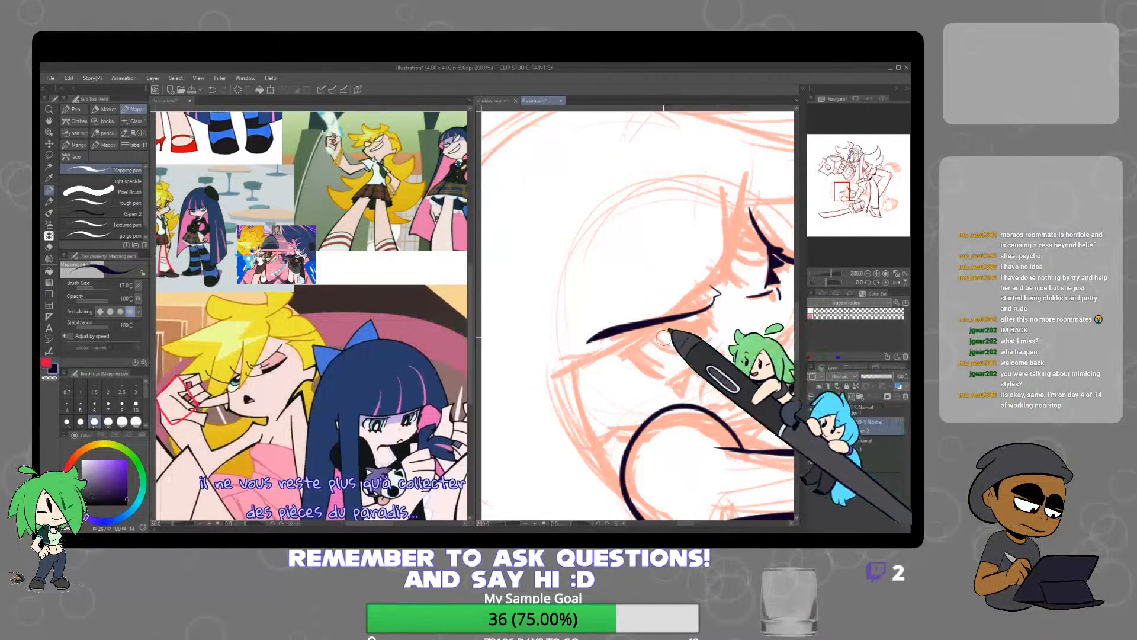
Ink the near eye's outer edge, lower lid and ringed iris, and add the round iris inside the far eye
{"action": "mouse_move", "coordinate": [722, 301]}
{"action": "left_mouse_down"}
{"action": "mouse_move", "coordinate": [616, 412]}
{"action": "mouse_move", "coordinate": [623, 301]}
{"action": "left_mouse_up"}
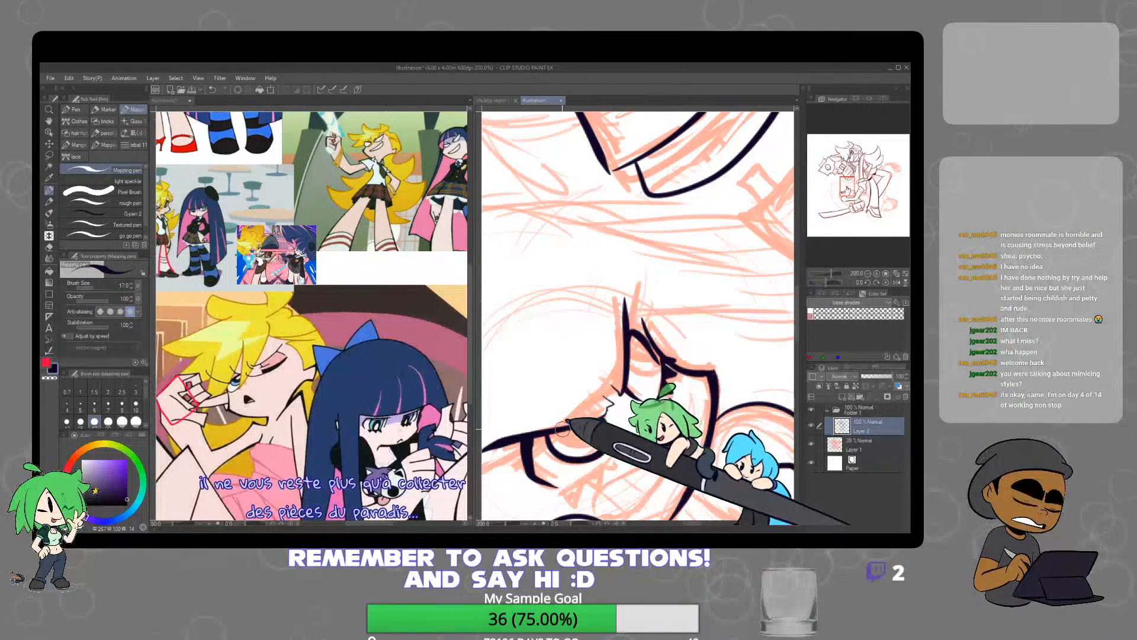
{"action": "key", "text": "ctrl+z"}
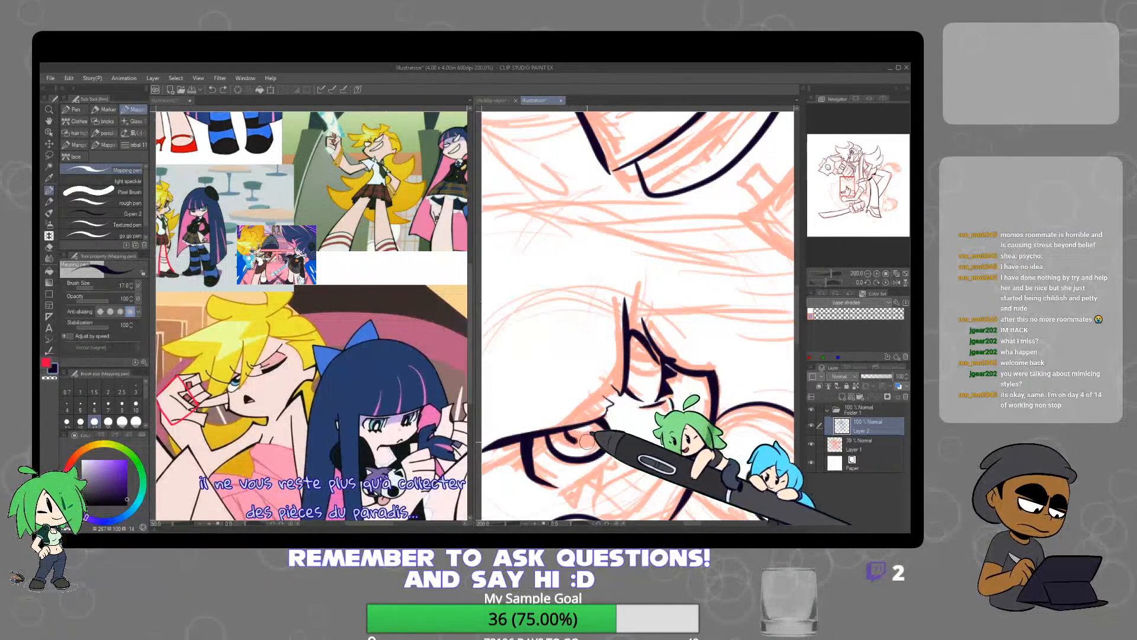
{"action": "mouse_move", "coordinate": [587, 441]}
{"action": "left_mouse_down"}
{"action": "mouse_move", "coordinate": [603, 424]}
{"action": "mouse_move", "coordinate": [596, 439]}
{"action": "left_mouse_up"}
{"action": "key", "text": "ctrl+z"}
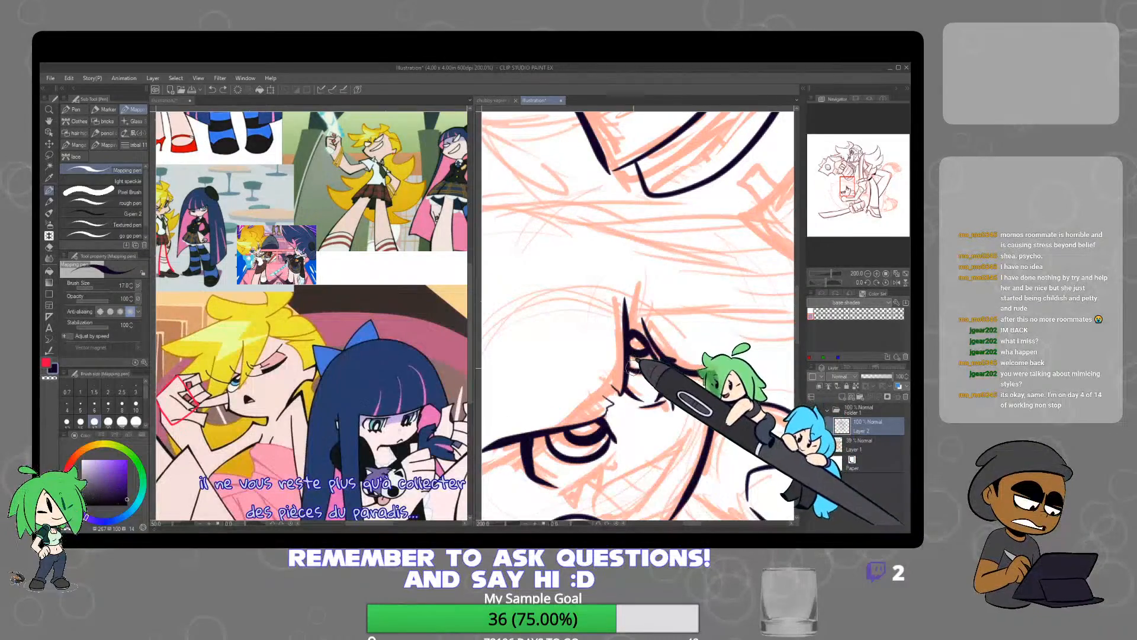
Ink the lower character's slanted grin with dividing tooth lines, and the pointed lower lashes under the near eye
{"action": "scroll", "coordinate": [686, 358], "scroll_direction": "down", "scroll_amount": 3}
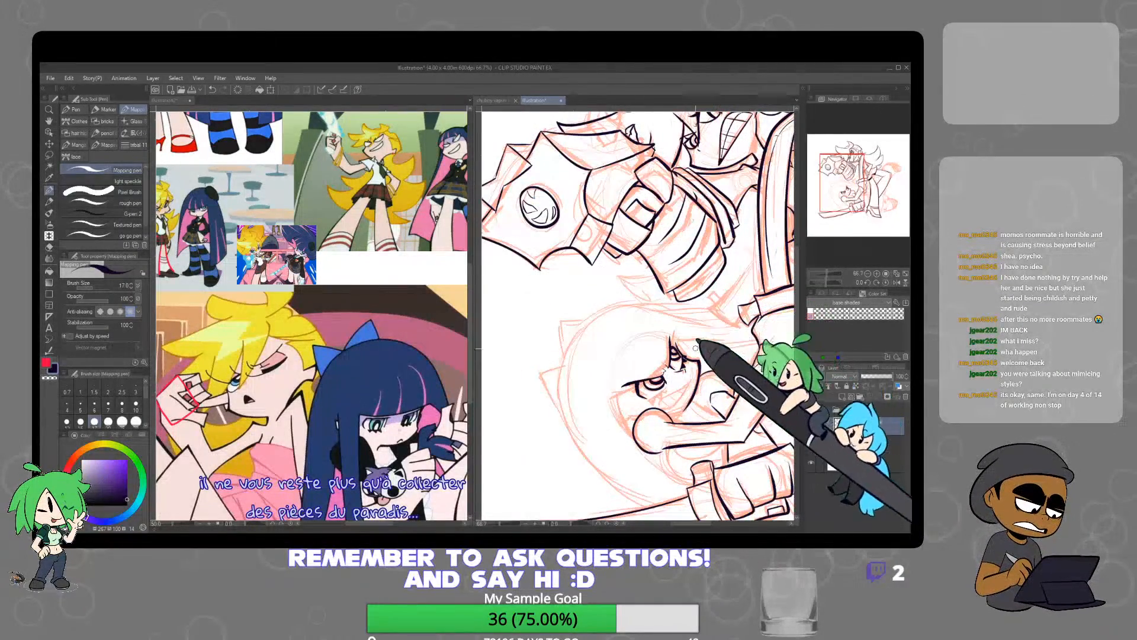
{"action": "scroll", "coordinate": [737, 319], "scroll_direction": "down", "scroll_amount": 1}
{"action": "scroll", "coordinate": [736, 320], "scroll_direction": "down", "scroll_amount": 1}
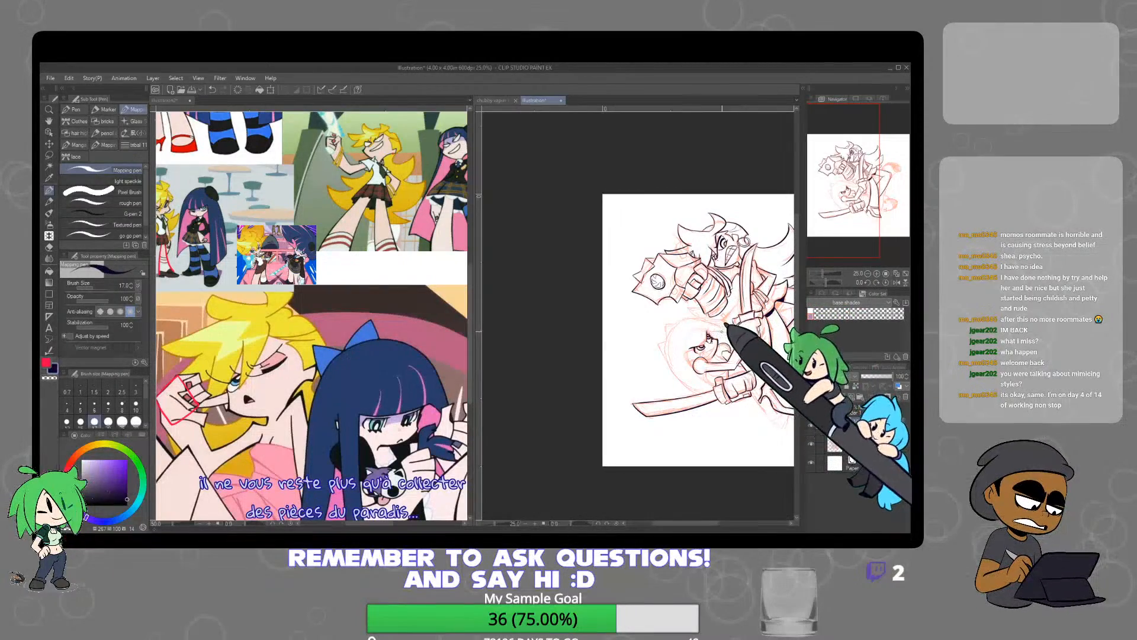
{"action": "left_click_drag", "start_coordinate": [702, 349], "coordinate": [677, 338]}
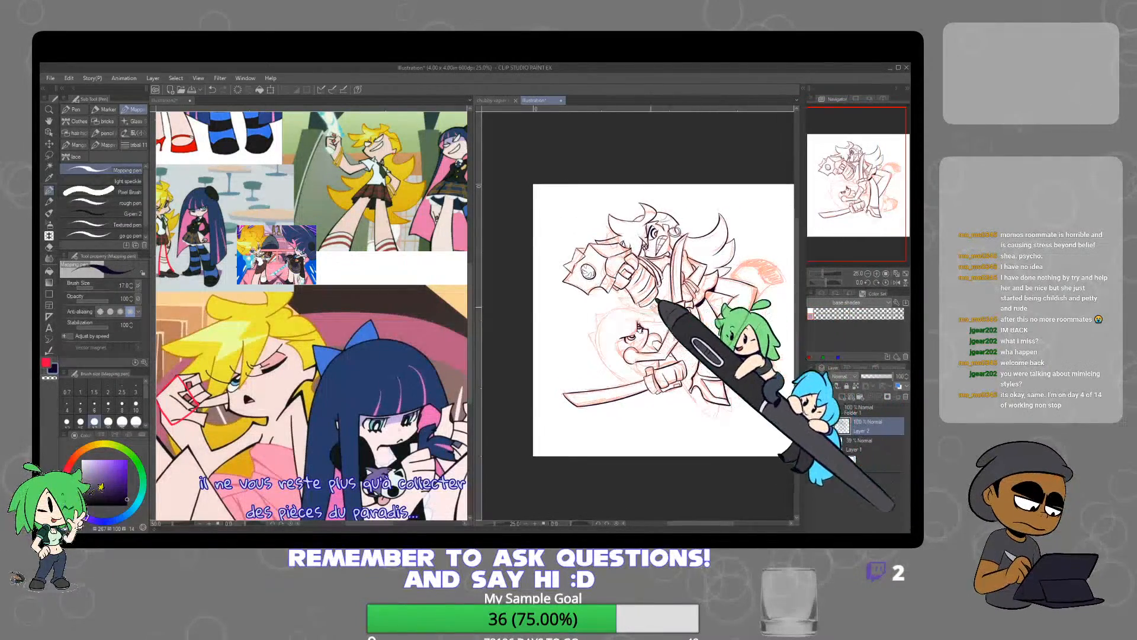
{"action": "scroll", "coordinate": [657, 302], "scroll_direction": "up", "scroll_amount": 6}
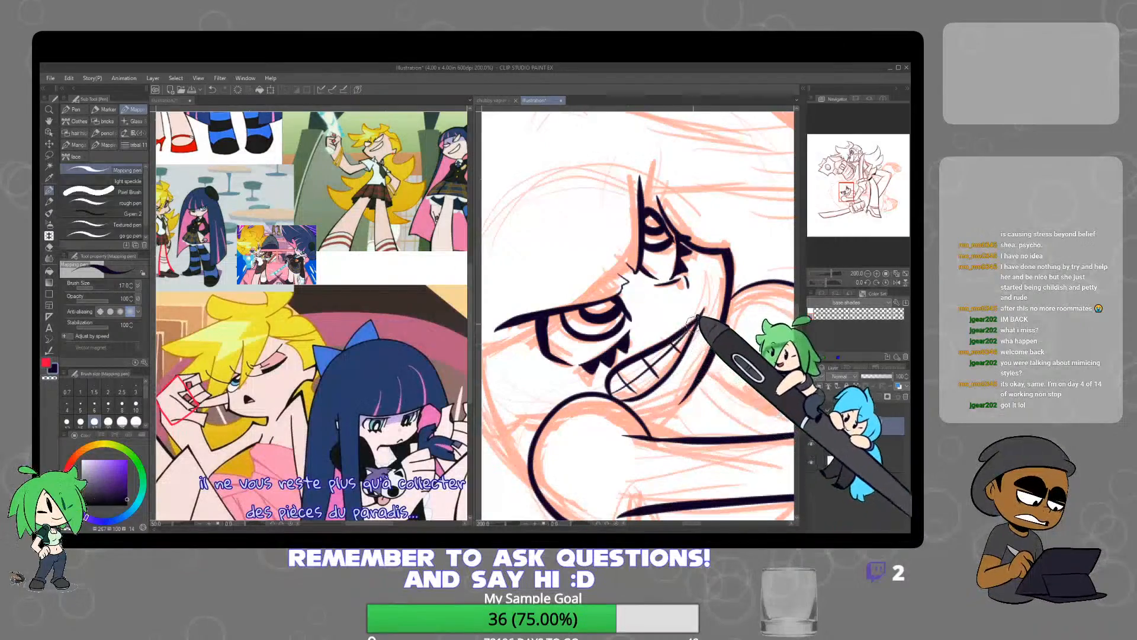
Ink the lines framing the lower character's cheek between the near eye's outer corner and the fist, cleaning up the overlap
{"action": "scroll", "coordinate": [693, 318], "scroll_direction": "down", "scroll_amount": 4}
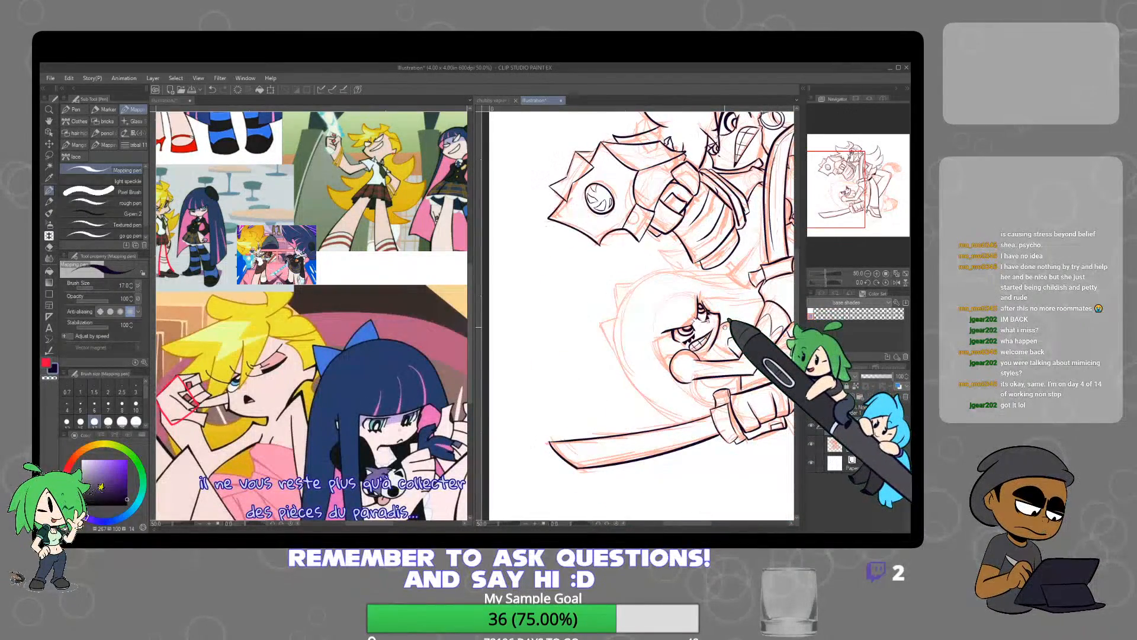
{"action": "scroll", "coordinate": [711, 343], "scroll_direction": "up", "scroll_amount": 4}
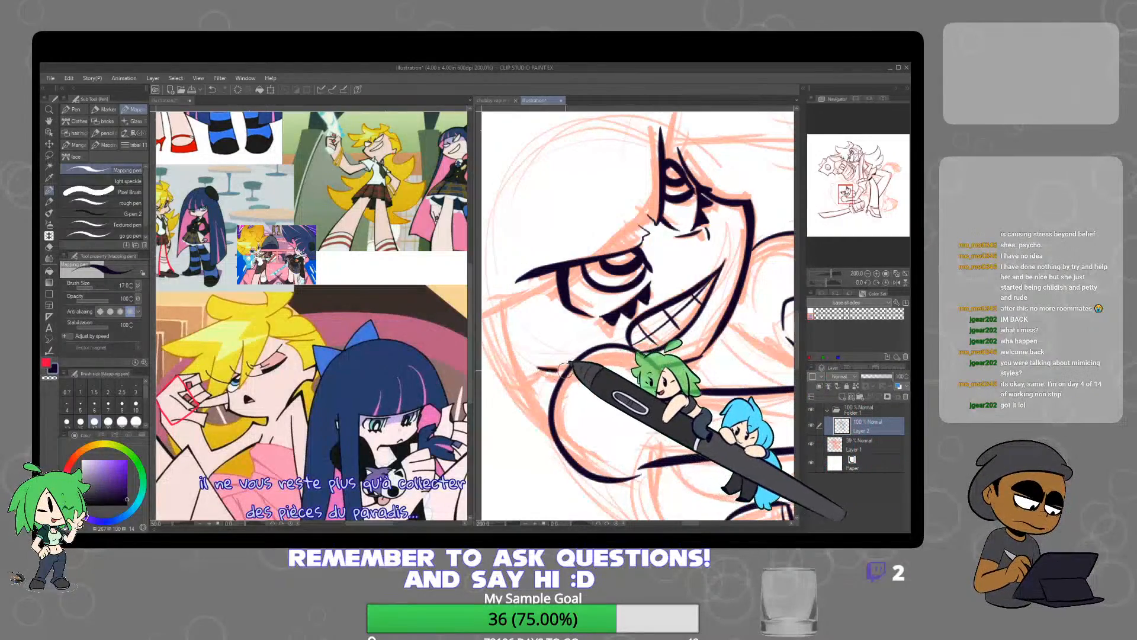
{"action": "scroll", "coordinate": [674, 389], "scroll_direction": "down", "scroll_amount": 3}
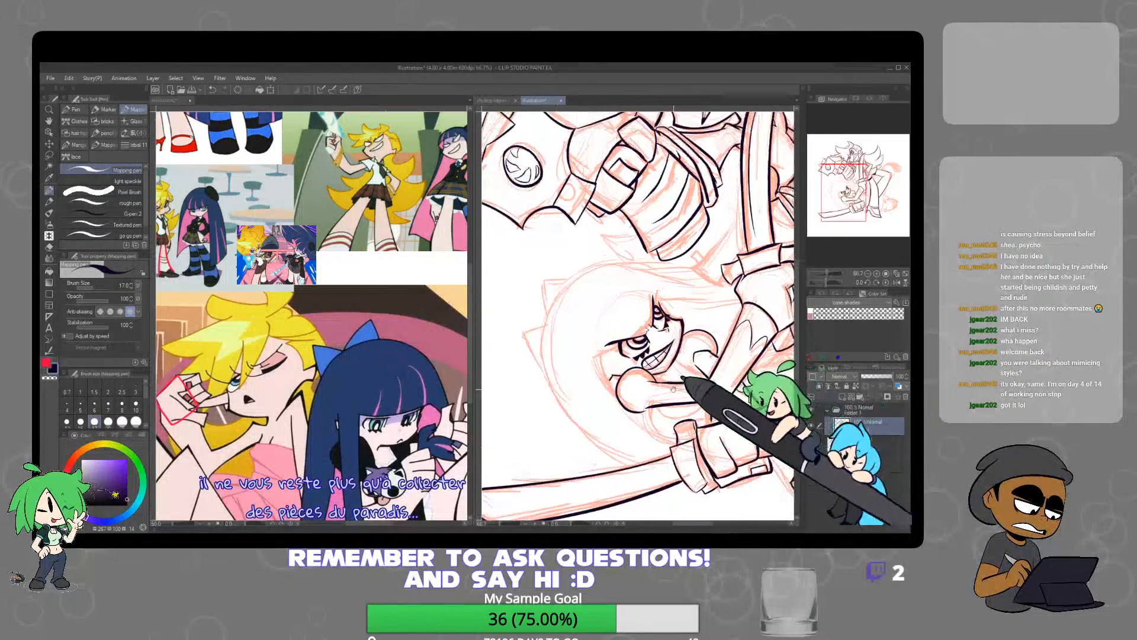
{"action": "scroll", "coordinate": [649, 282], "scroll_direction": "up", "scroll_amount": 4}
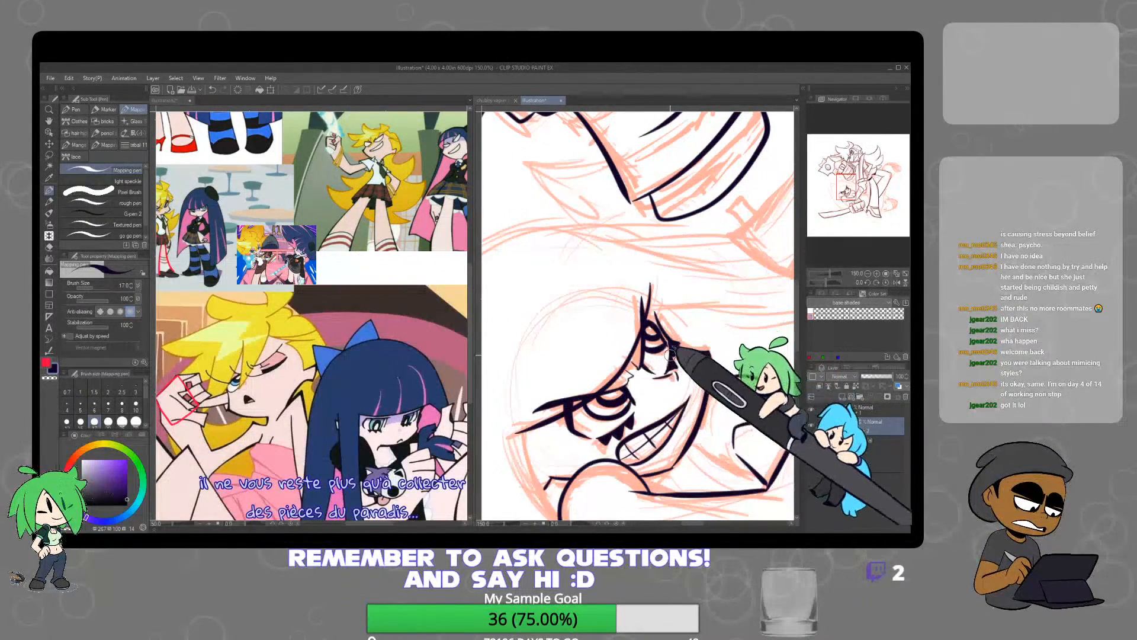
{"action": "scroll", "coordinate": [668, 330], "scroll_direction": "down", "scroll_amount": 5}
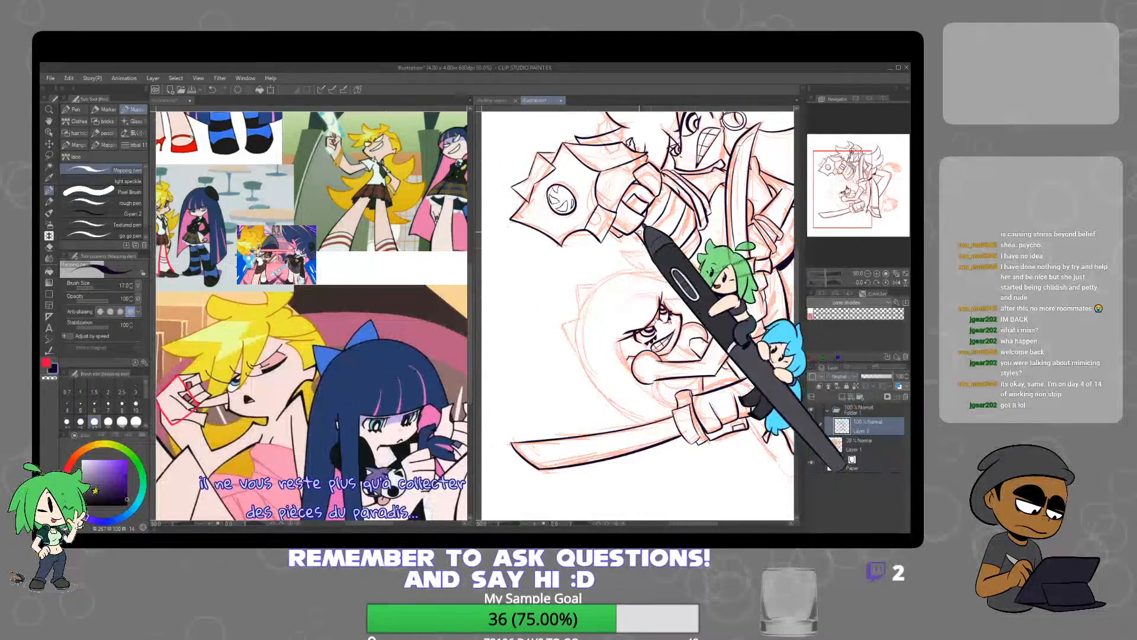
{"action": "left_click_drag", "start_coordinate": [704, 371], "coordinate": [679, 344]}
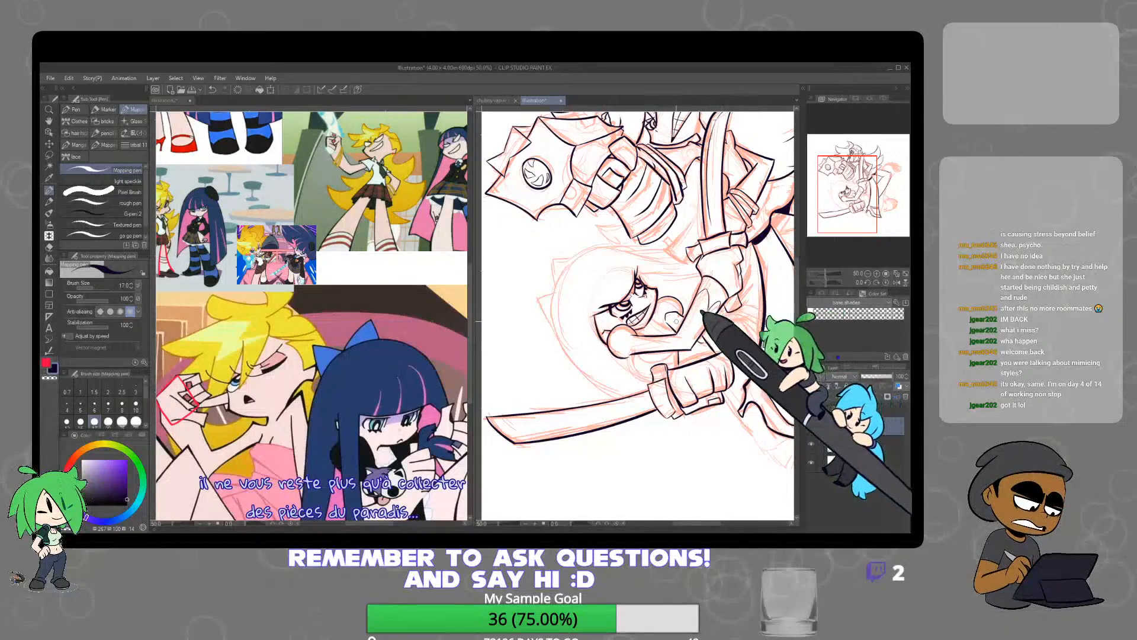
{"action": "scroll", "coordinate": [601, 317], "scroll_direction": "up", "scroll_amount": 3}
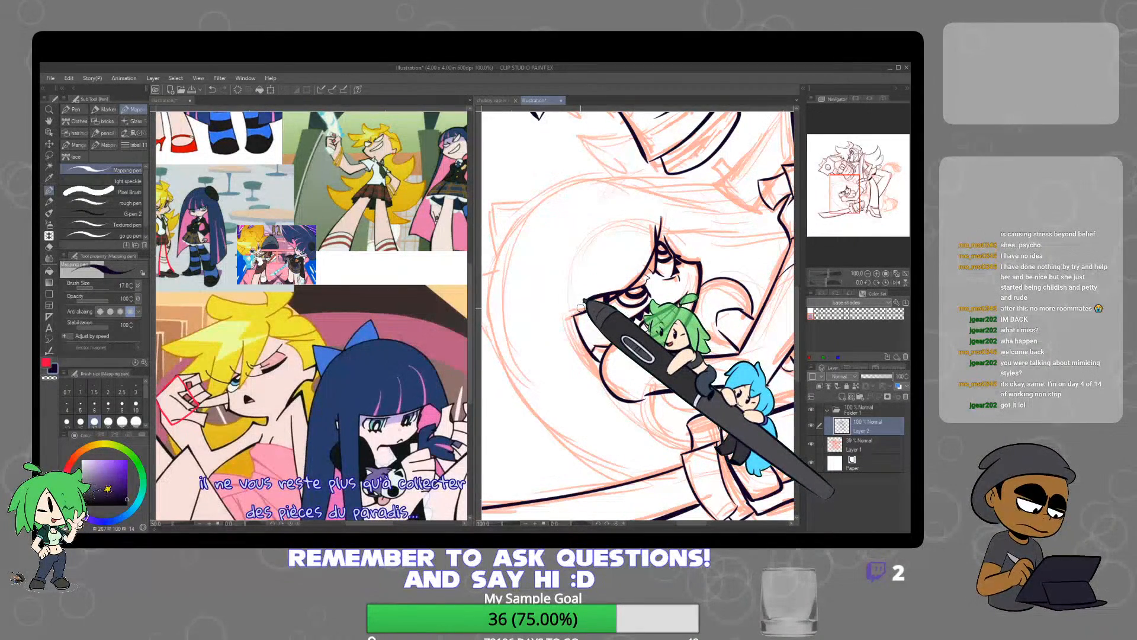
{"action": "key", "text": "e"}
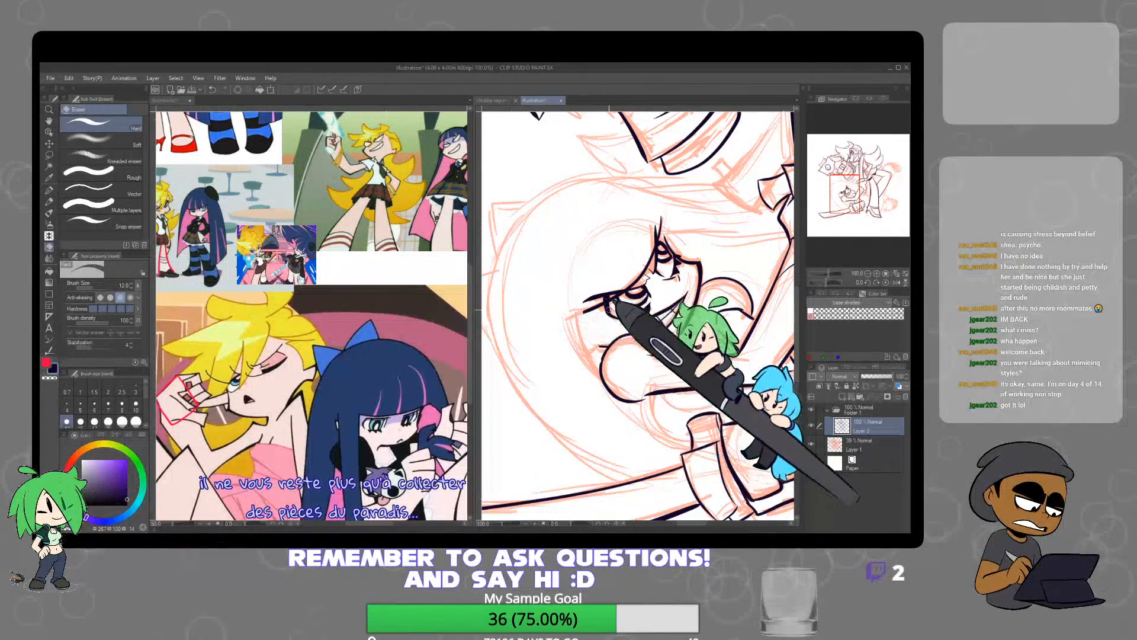
{"action": "key", "text": "p"}
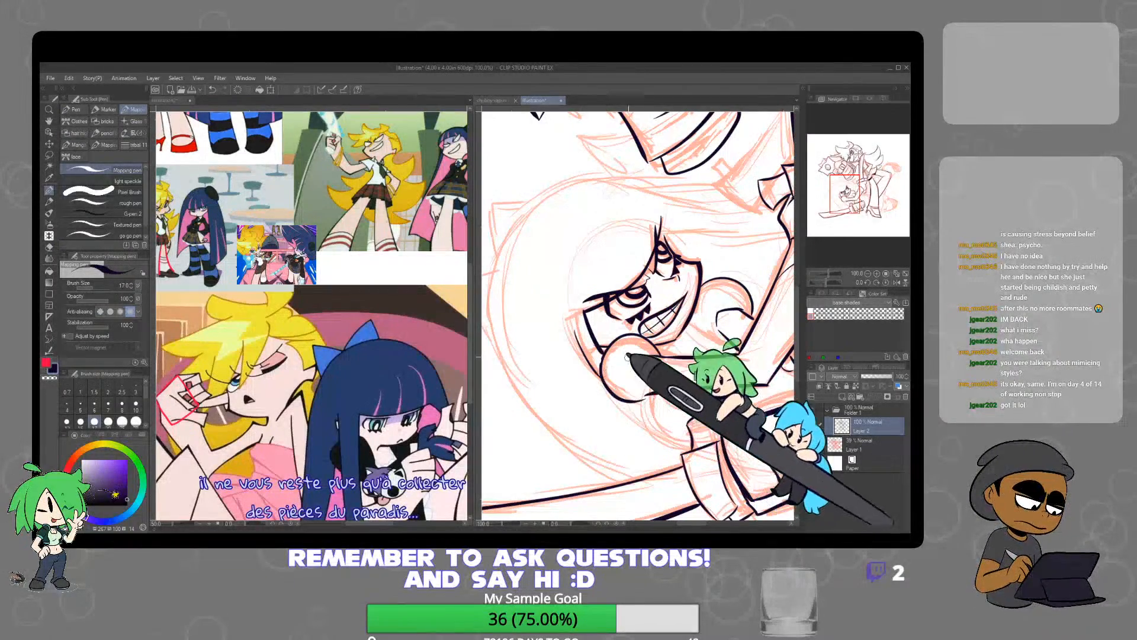
Ink the lower character's rounded hair outline around the head down to the sword, plus the curves beneath the forearm and pointed shapes above the head
{"action": "left_click_drag", "start_coordinate": [644, 396], "coordinate": [608, 368]}
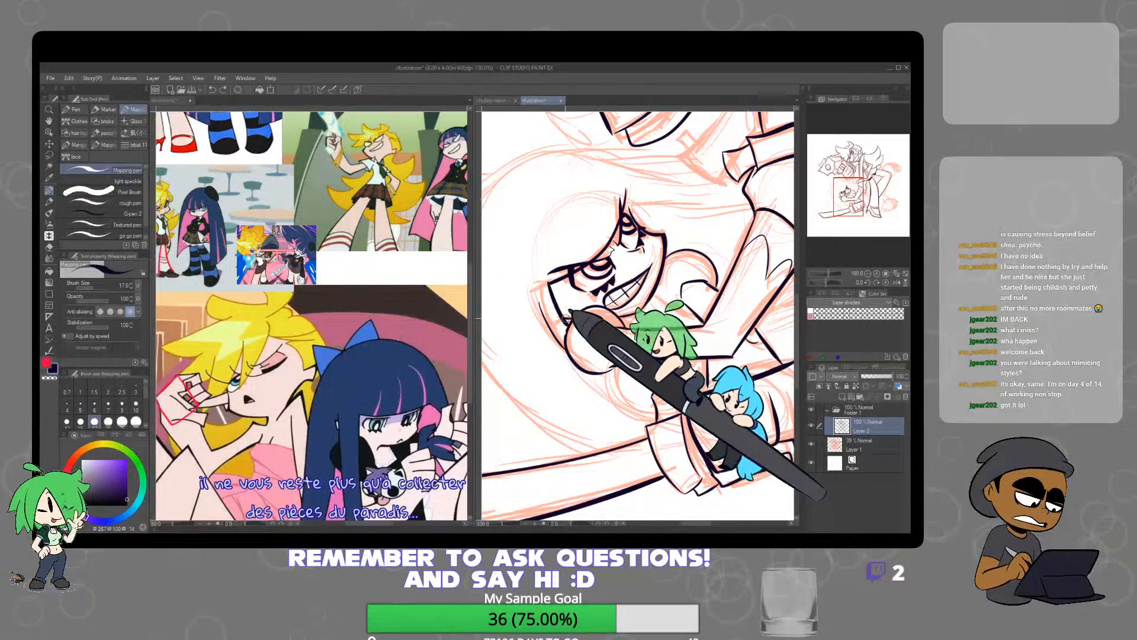
{"action": "scroll", "coordinate": [571, 318], "scroll_direction": "down", "scroll_amount": 5}
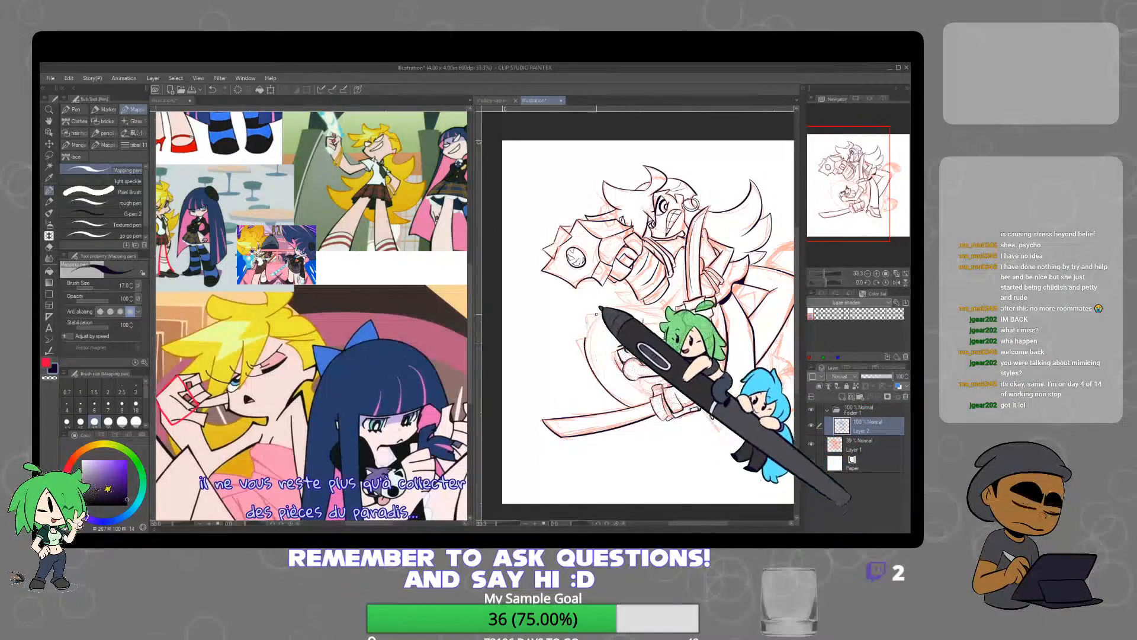
{"action": "scroll", "coordinate": [637, 278], "scroll_direction": "up", "scroll_amount": 5}
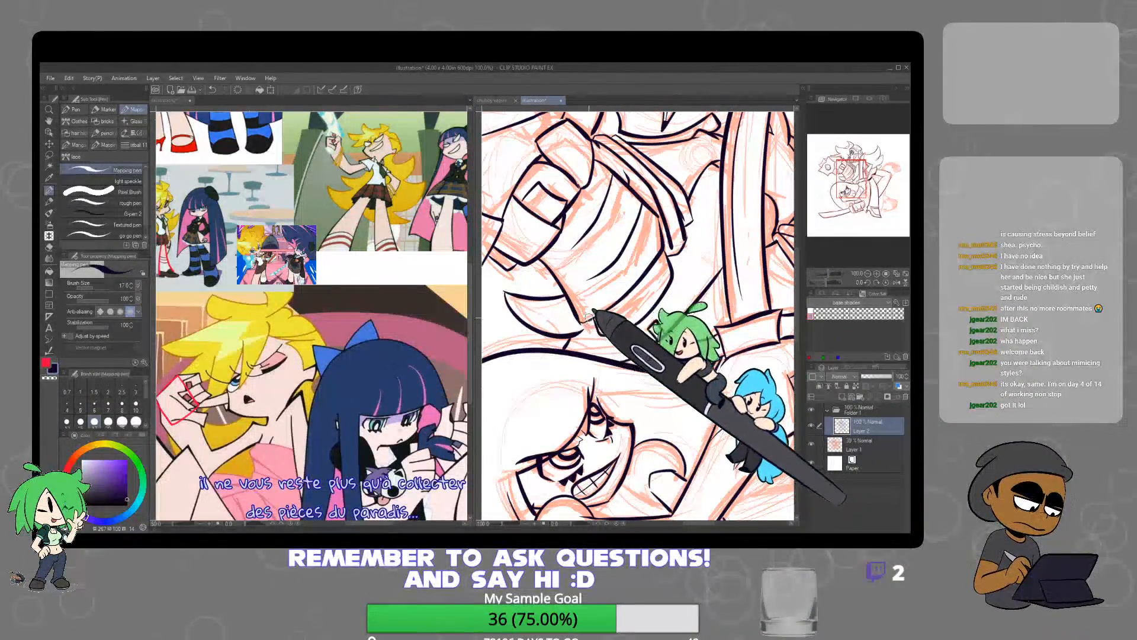
{"action": "scroll", "coordinate": [675, 339], "scroll_direction": "down", "scroll_amount": 6}
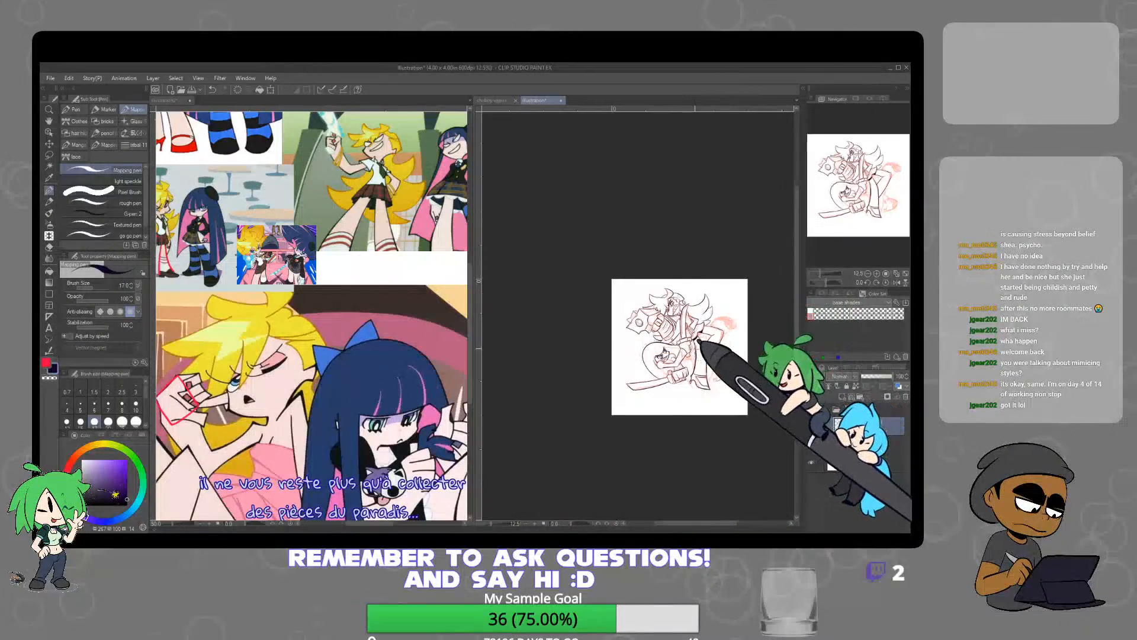
{"action": "scroll", "coordinate": [692, 344], "scroll_direction": "up", "scroll_amount": 3}
{"action": "scroll", "coordinate": [691, 341], "scroll_direction": "up", "scroll_amount": 2}
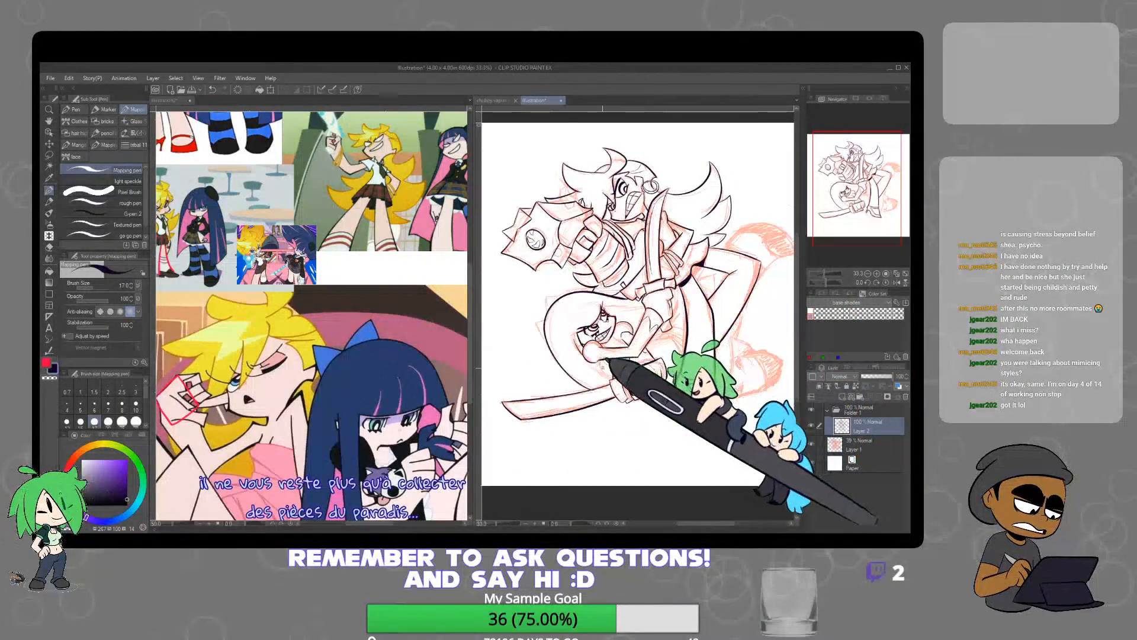
{"action": "scroll", "coordinate": [598, 342], "scroll_direction": "up", "scroll_amount": 2}
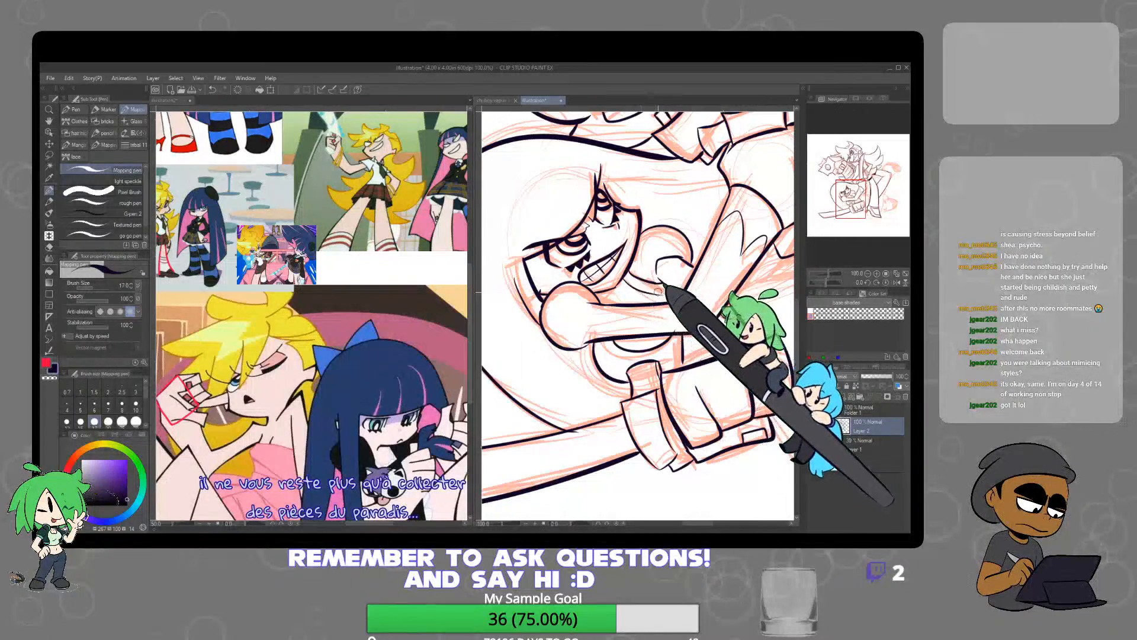
Erase the lower character's grin and re-ink it as a slanted mouth with a grid of teeth
{"action": "key", "text": "e"}
{"action": "scroll", "coordinate": [609, 253], "scroll_direction": "up", "scroll_amount": 2}
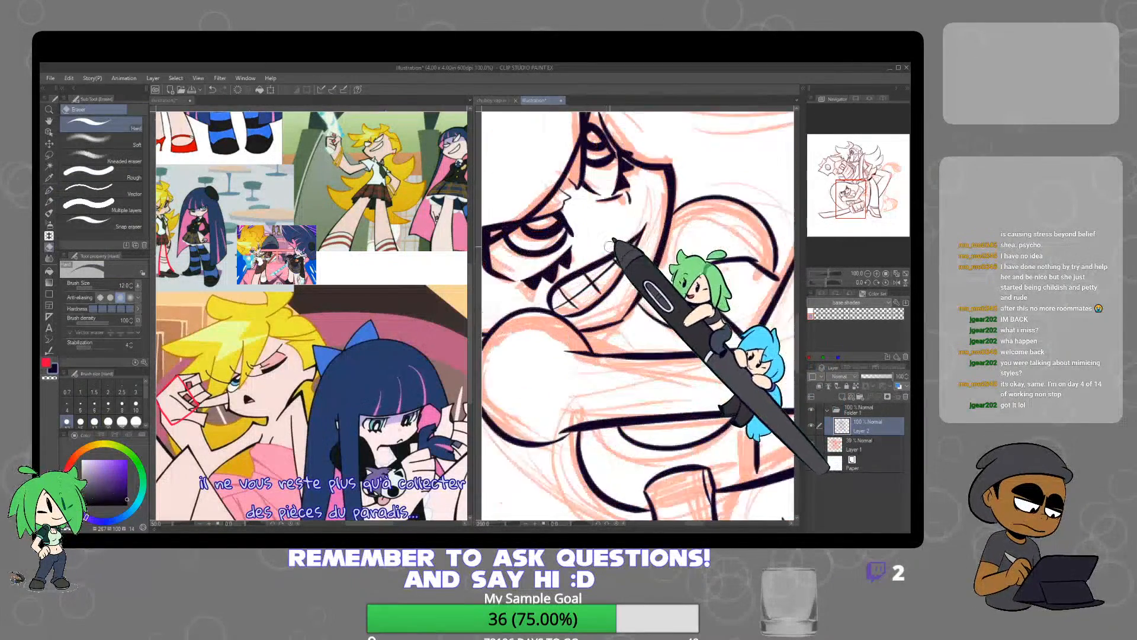
{"action": "left_click_drag", "start_coordinate": [632, 241], "coordinate": [591, 272]}
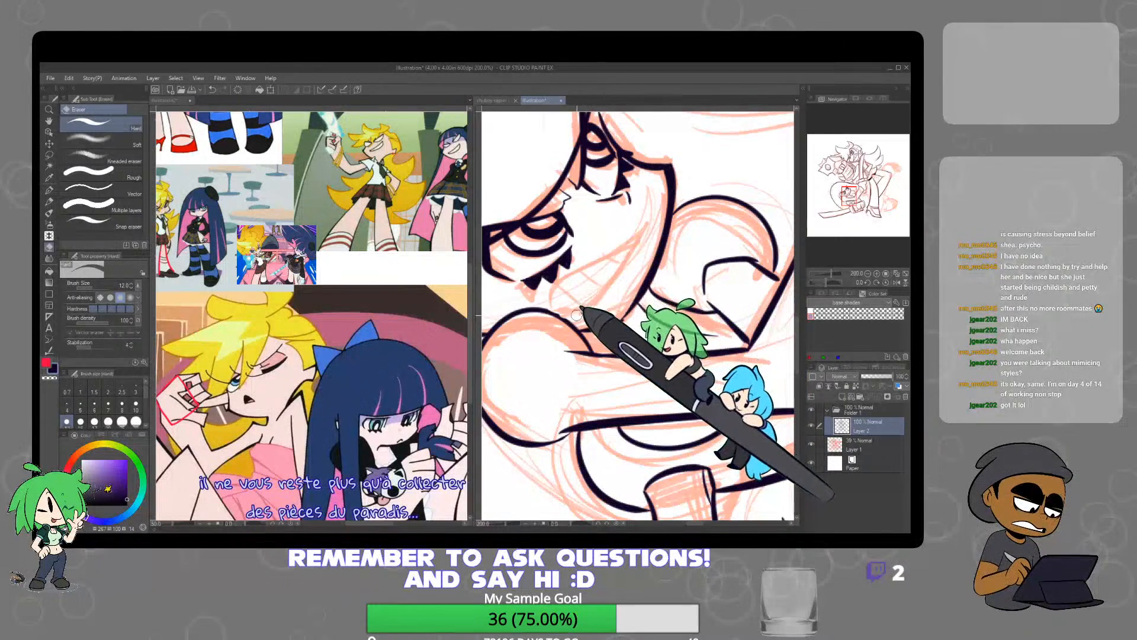
{"action": "key", "text": "p"}
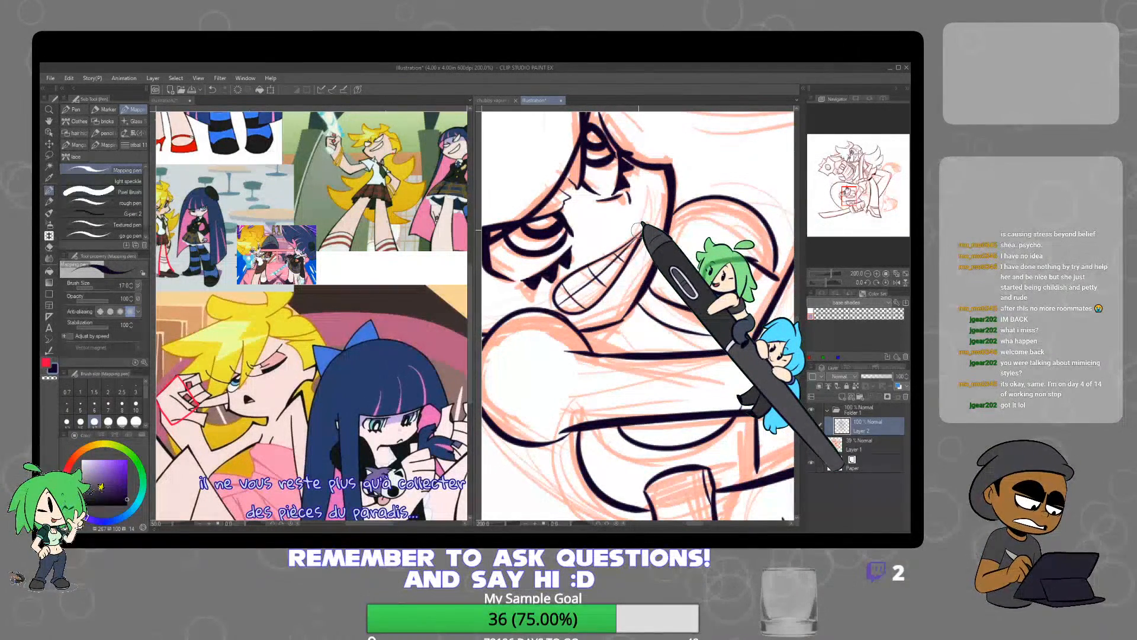
Ink the long hair line running from above the lower character's far eye toward the raised arm
{"action": "scroll", "coordinate": [640, 237], "scroll_direction": "down", "scroll_amount": 2}
{"action": "left_click_drag", "start_coordinate": [657, 271], "coordinate": [662, 316]}
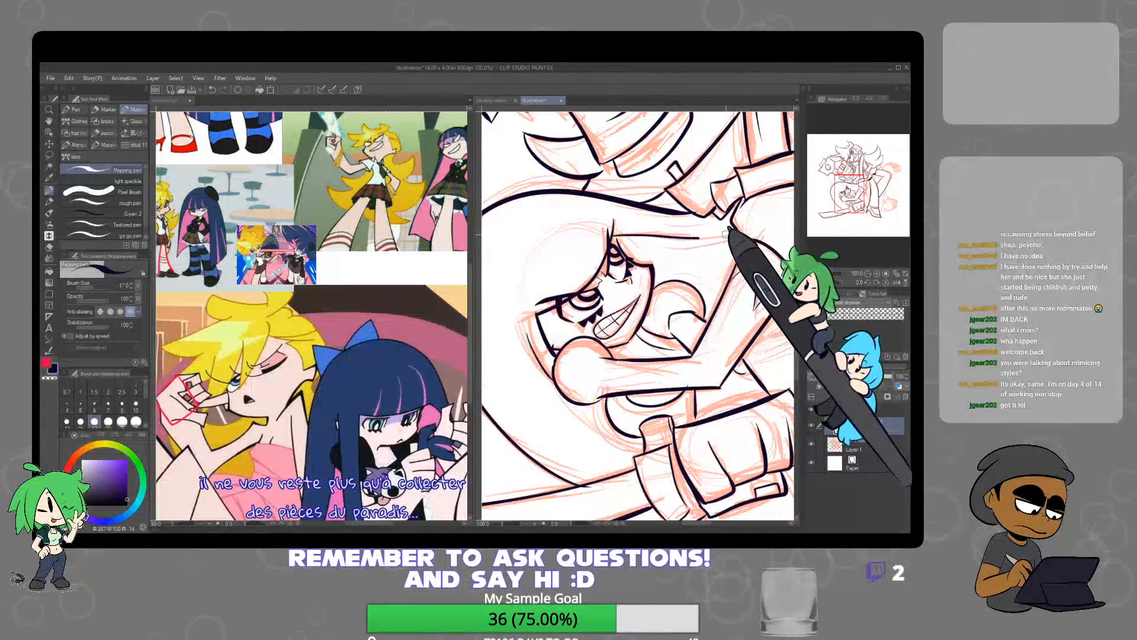
{"action": "scroll", "coordinate": [681, 243], "scroll_direction": "up", "scroll_amount": 3}
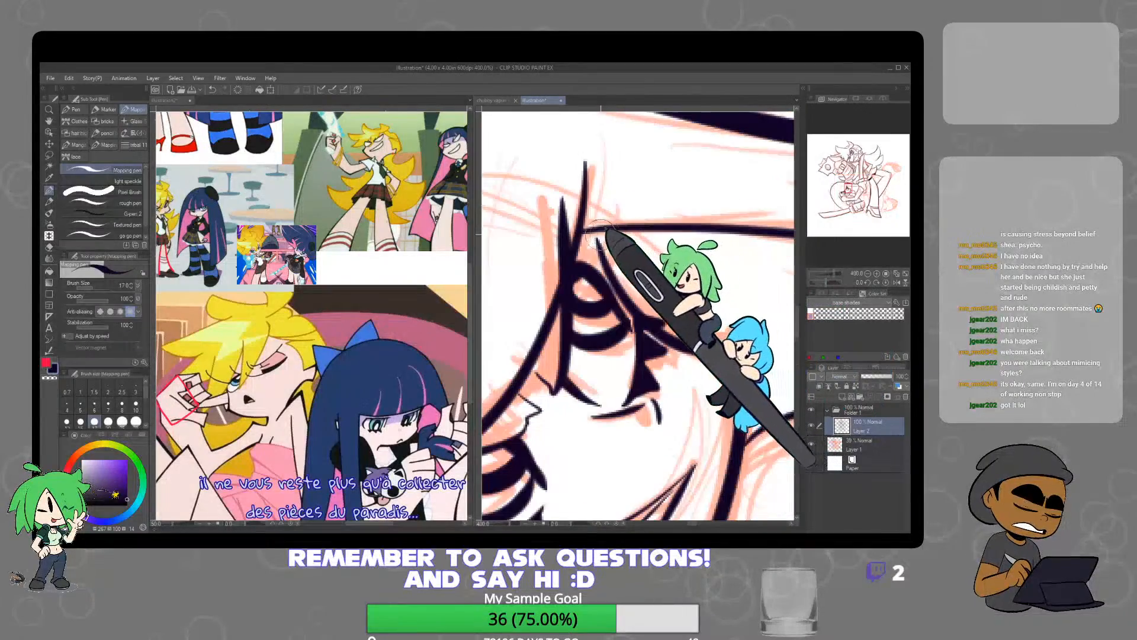
Ink the two pointed bow tips sticking out from the back of the lower character's hair
{"action": "scroll", "coordinate": [597, 233], "scroll_direction": "down", "scroll_amount": 4}
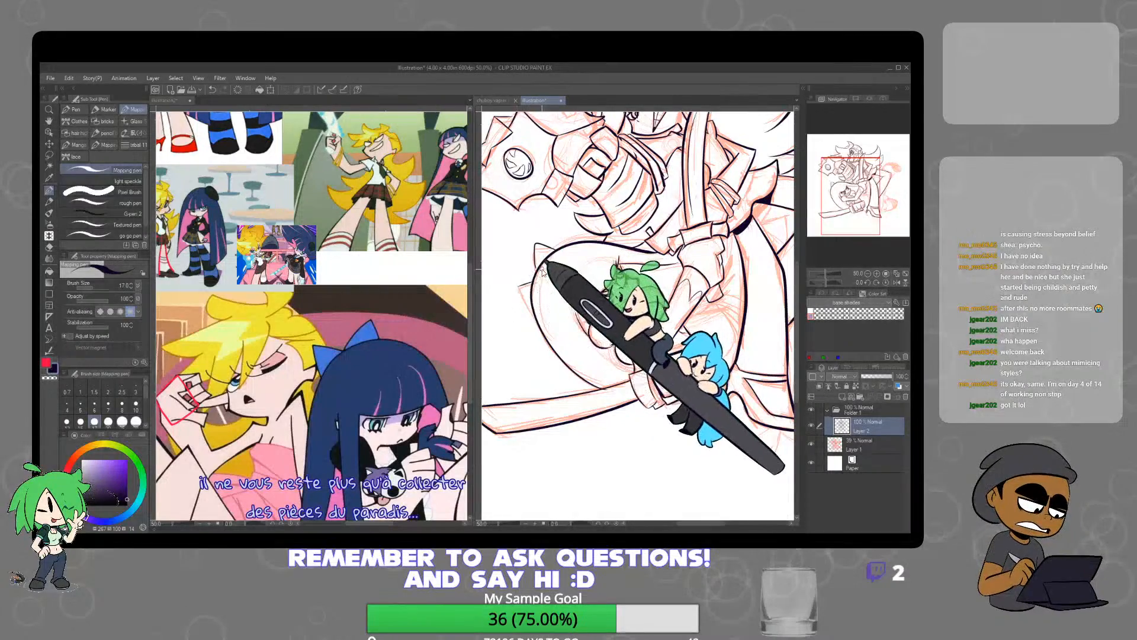
{"action": "mouse_move", "coordinate": [537, 270]}
{"action": "left_mouse_down"}
{"action": "mouse_move", "coordinate": [509, 287]}
{"action": "mouse_move", "coordinate": [532, 310]}
{"action": "left_mouse_up"}
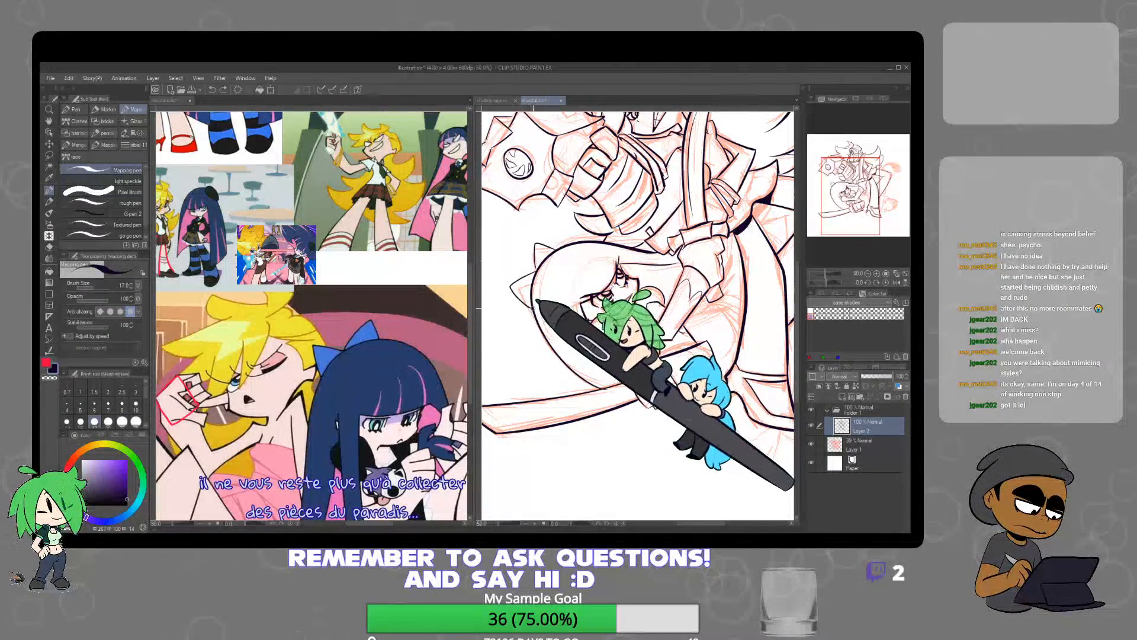
{"action": "scroll", "coordinate": [541, 267], "scroll_direction": "up", "scroll_amount": 3}
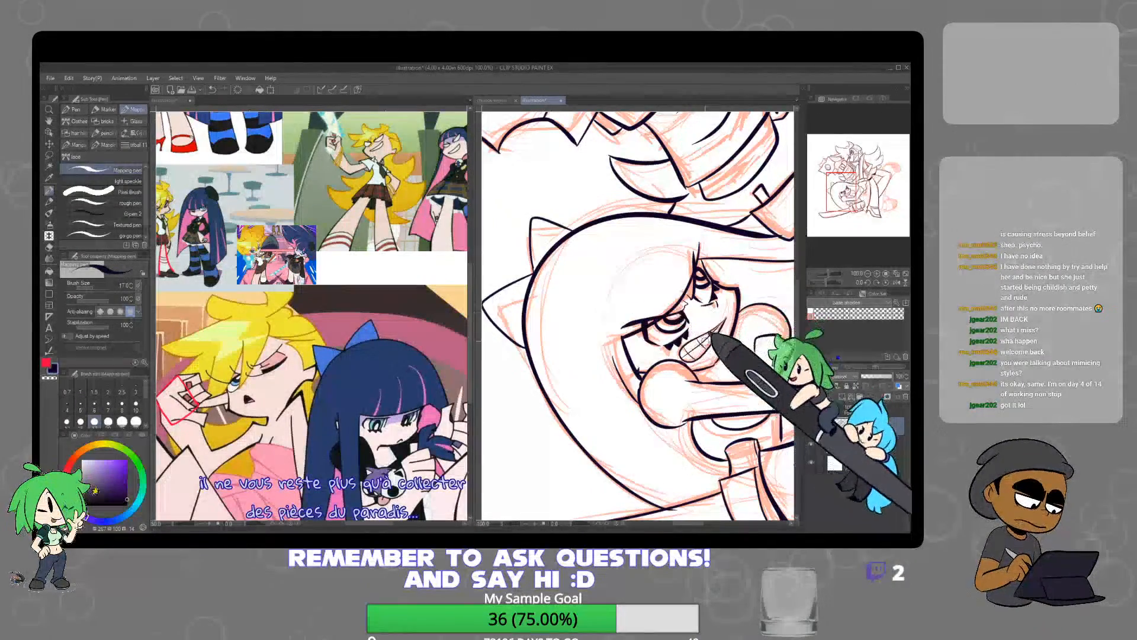
Ink the pointed tip at the bottom of the figures and the outer contour of the bent leg behind them
{"action": "scroll", "coordinate": [717, 332], "scroll_direction": "down", "scroll_amount": 3}
{"action": "scroll", "coordinate": [673, 329], "scroll_direction": "up", "scroll_amount": 3}
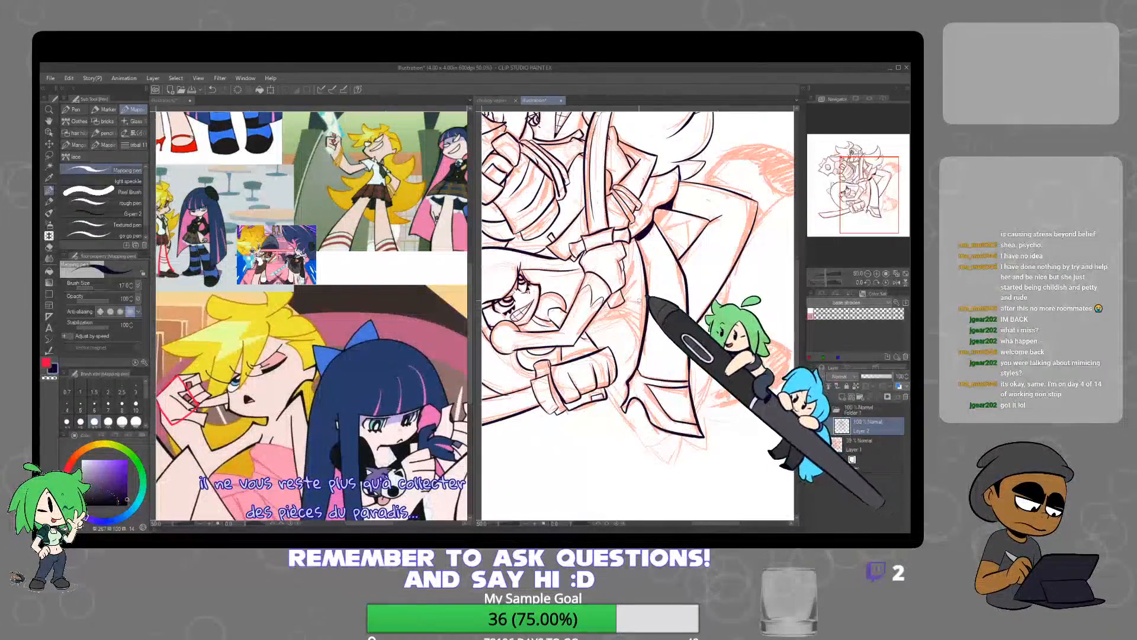
{"action": "scroll", "coordinate": [682, 276], "scroll_direction": "down", "scroll_amount": 4}
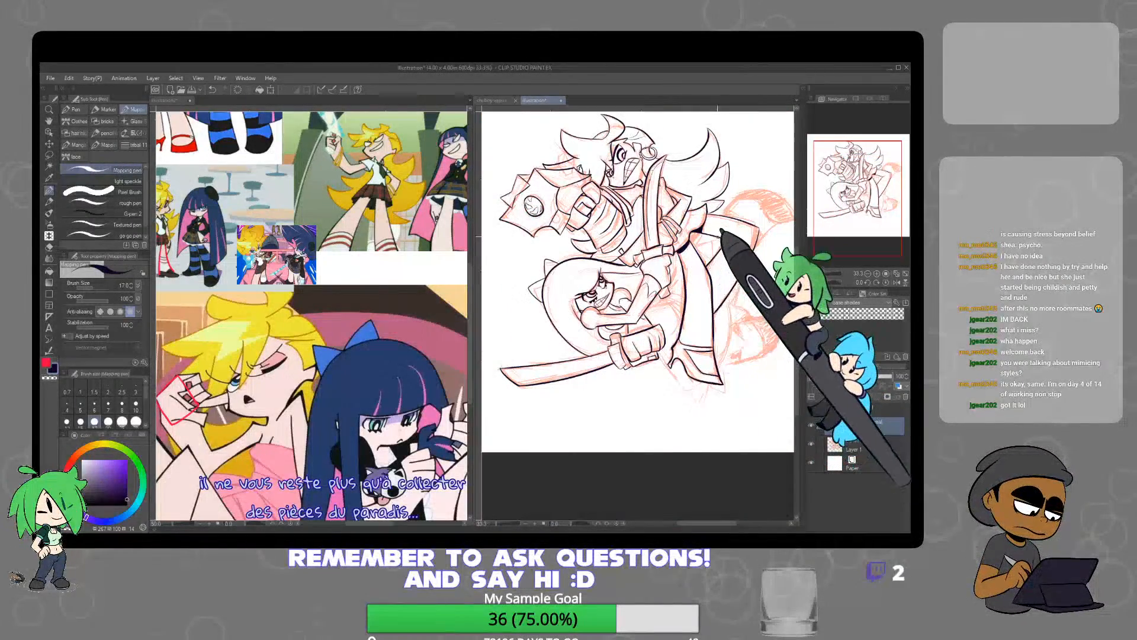
{"action": "scroll", "coordinate": [670, 402], "scroll_direction": "up", "scroll_amount": 2}
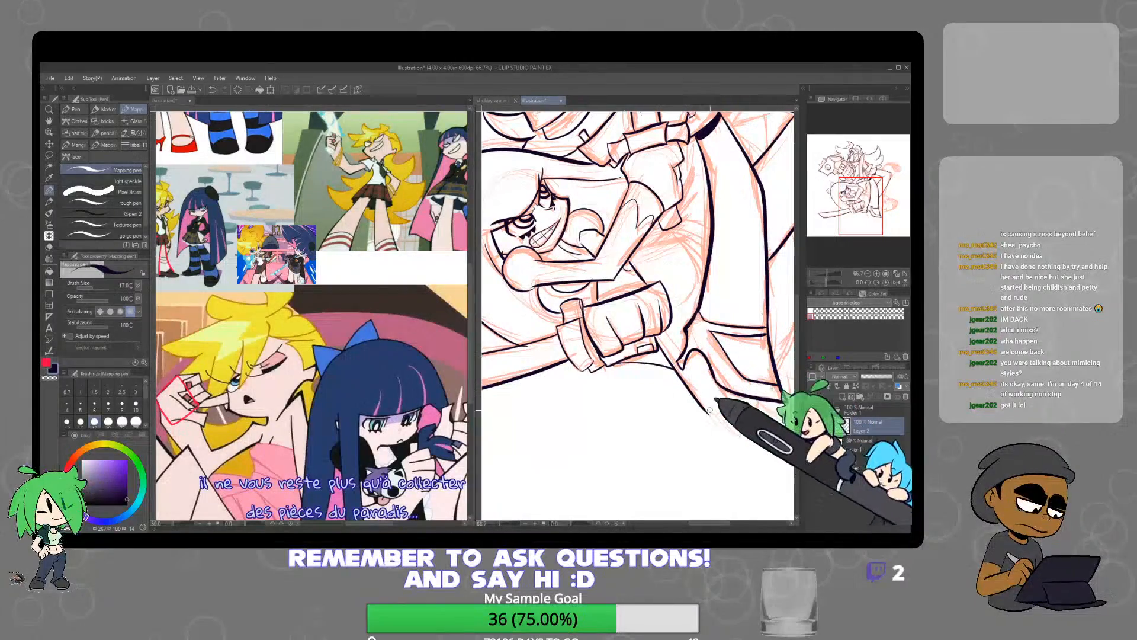
{"action": "mouse_move", "coordinate": [738, 406]}
{"action": "left_mouse_down"}
{"action": "mouse_move", "coordinate": [759, 384]}
{"action": "mouse_move", "coordinate": [751, 404]}
{"action": "mouse_move", "coordinate": [624, 453]}
{"action": "left_mouse_up"}
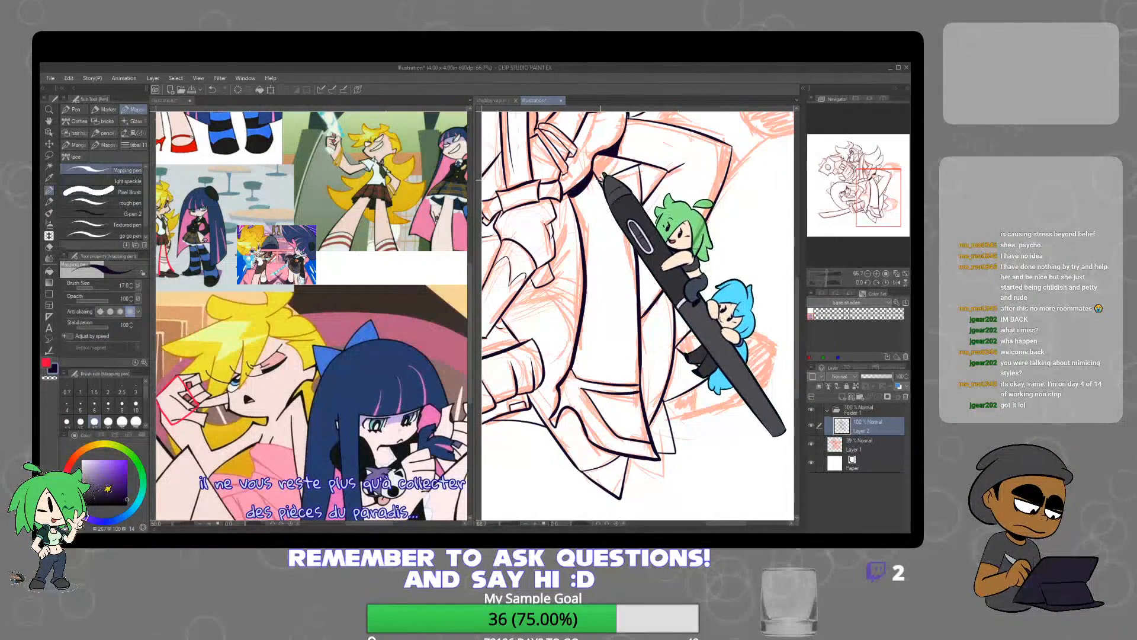
{"action": "scroll", "coordinate": [724, 185], "scroll_direction": "down", "scroll_amount": 2}
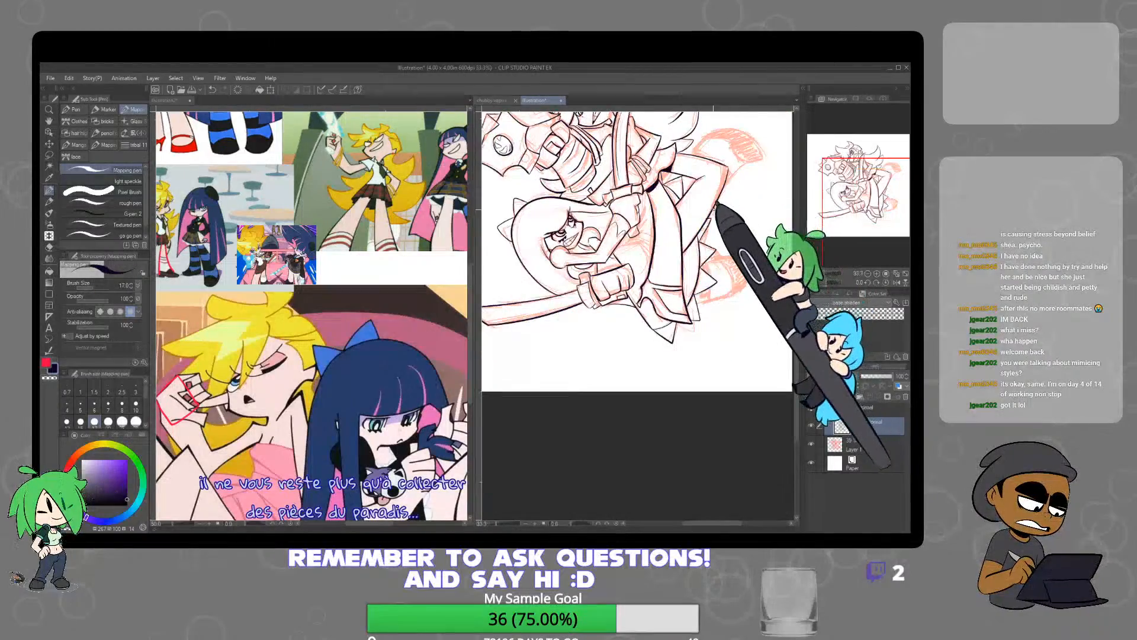
{"action": "left_click_drag", "start_coordinate": [710, 214], "coordinate": [676, 285]}
{"action": "scroll", "coordinate": [622, 250], "scroll_direction": "up", "scroll_amount": 1}
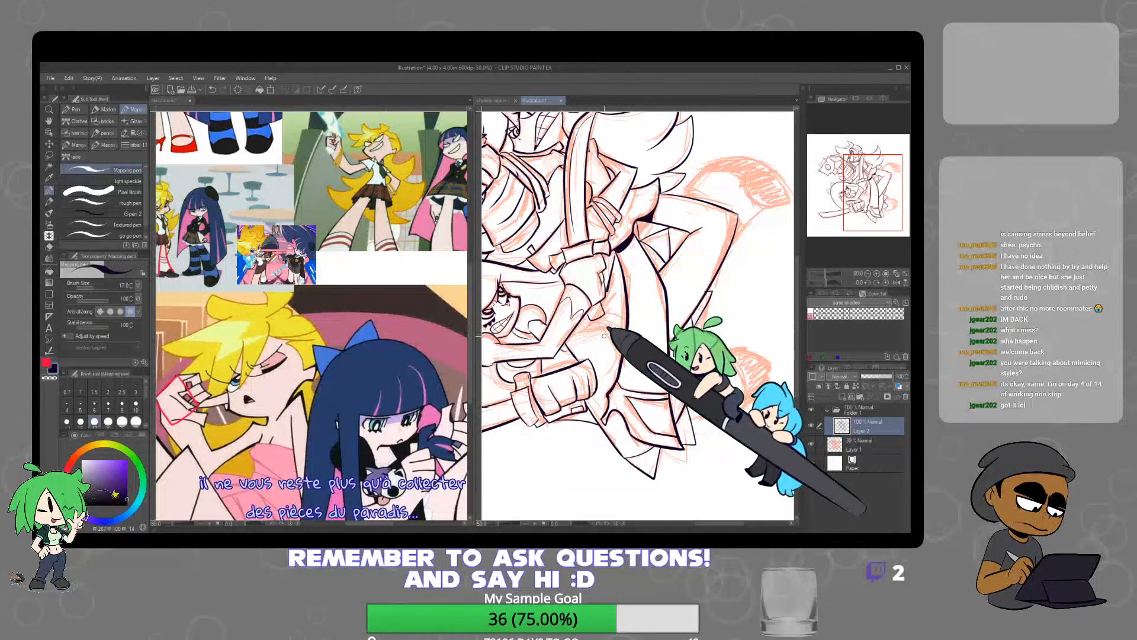
Ink the short curved lines in the gap between the lower character's forearm and the fist gripping the sword
{"action": "scroll", "coordinate": [604, 335], "scroll_direction": "up", "scroll_amount": 2}
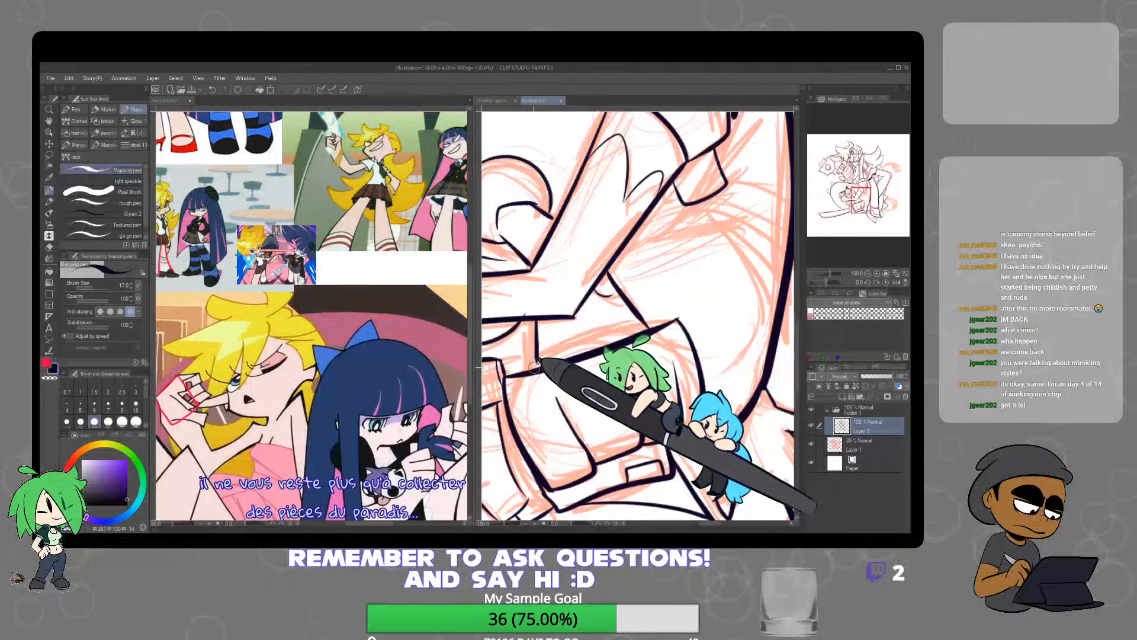
{"action": "scroll", "coordinate": [549, 325], "scroll_direction": "down", "scroll_amount": 1}
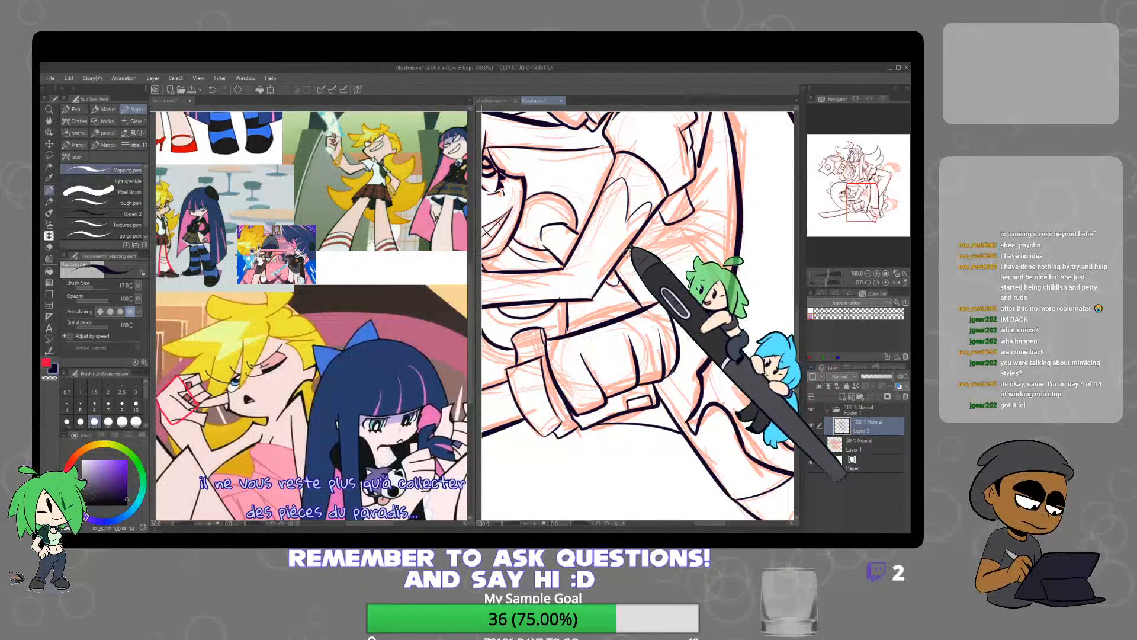
{"action": "scroll", "coordinate": [554, 275], "scroll_direction": "down", "scroll_amount": 1}
{"action": "left_click_drag", "start_coordinate": [389, 294], "coordinate": [439, 471]}
{"action": "left_click", "coordinate": [614, 264]}
{"action": "scroll", "coordinate": [610, 263], "scroll_direction": "up", "scroll_amount": 2}
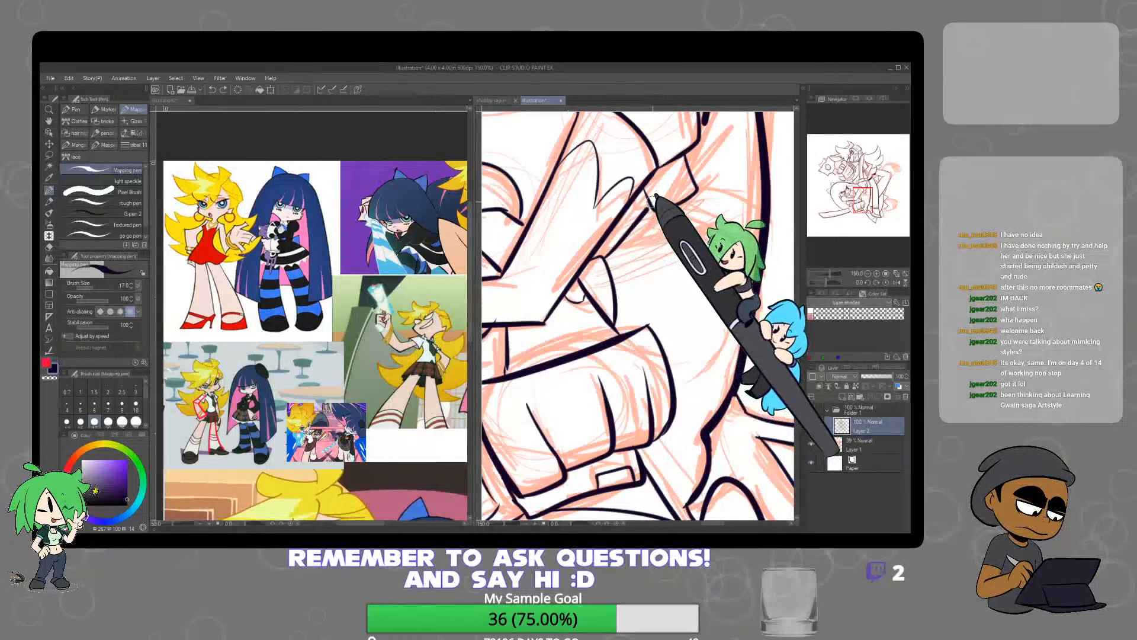
Ink the rounded outline and inner sole curve of the raised foot behind the upper character
{"action": "scroll", "coordinate": [610, 299], "scroll_direction": "down", "scroll_amount": 3}
{"action": "scroll", "coordinate": [610, 299], "scroll_direction": "up", "scroll_amount": 1}
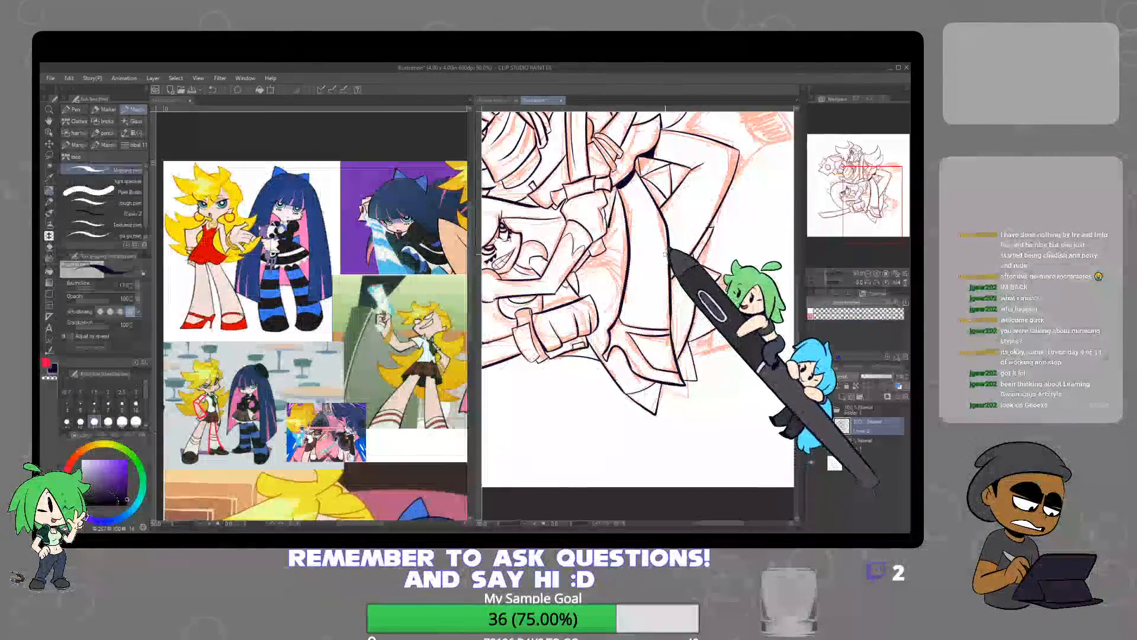
{"action": "scroll", "coordinate": [611, 214], "scroll_direction": "up", "scroll_amount": 1}
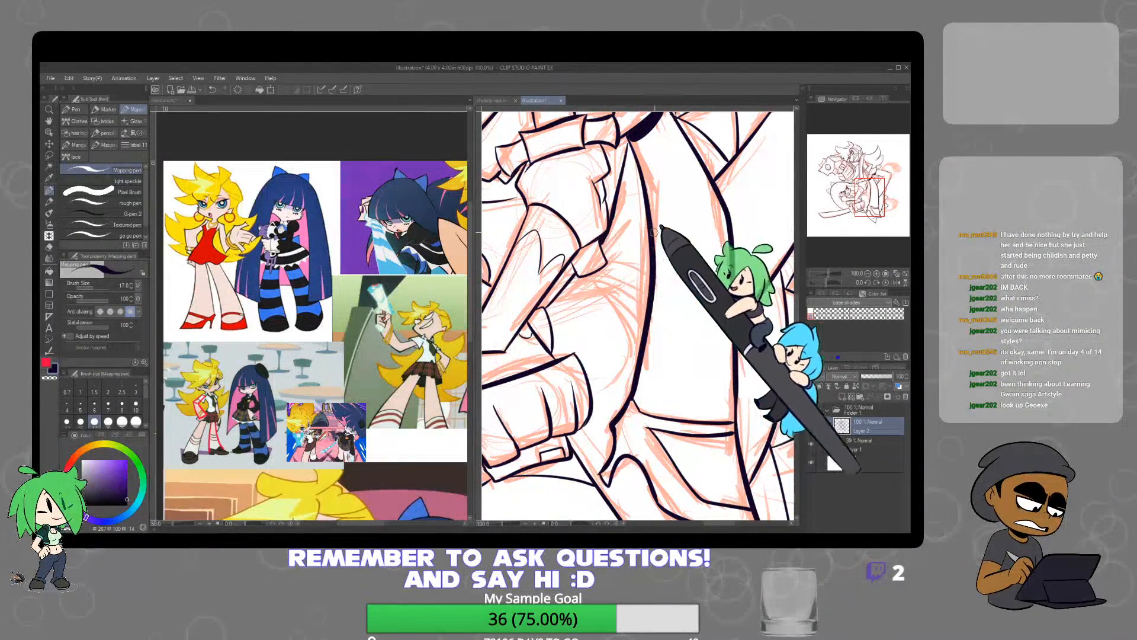
{"action": "scroll", "coordinate": [653, 232], "scroll_direction": "down", "scroll_amount": 1}
{"action": "scroll", "coordinate": [648, 284], "scroll_direction": "down", "scroll_amount": 1}
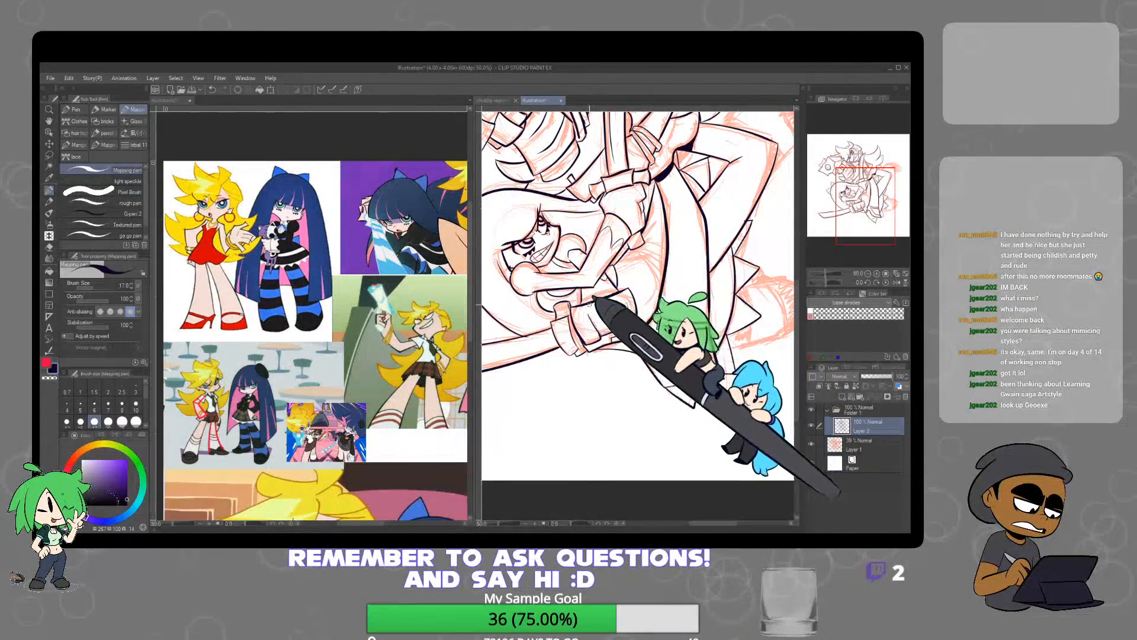
{"action": "scroll", "coordinate": [693, 292], "scroll_direction": "down", "scroll_amount": 2}
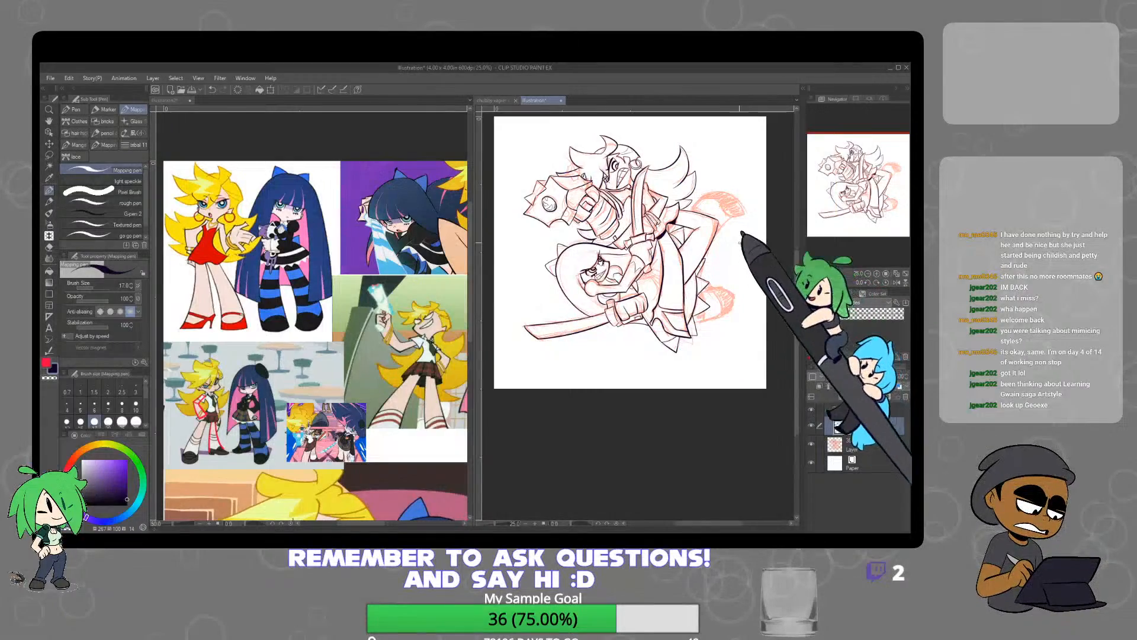
{"action": "scroll", "coordinate": [740, 241], "scroll_direction": "up", "scroll_amount": 4}
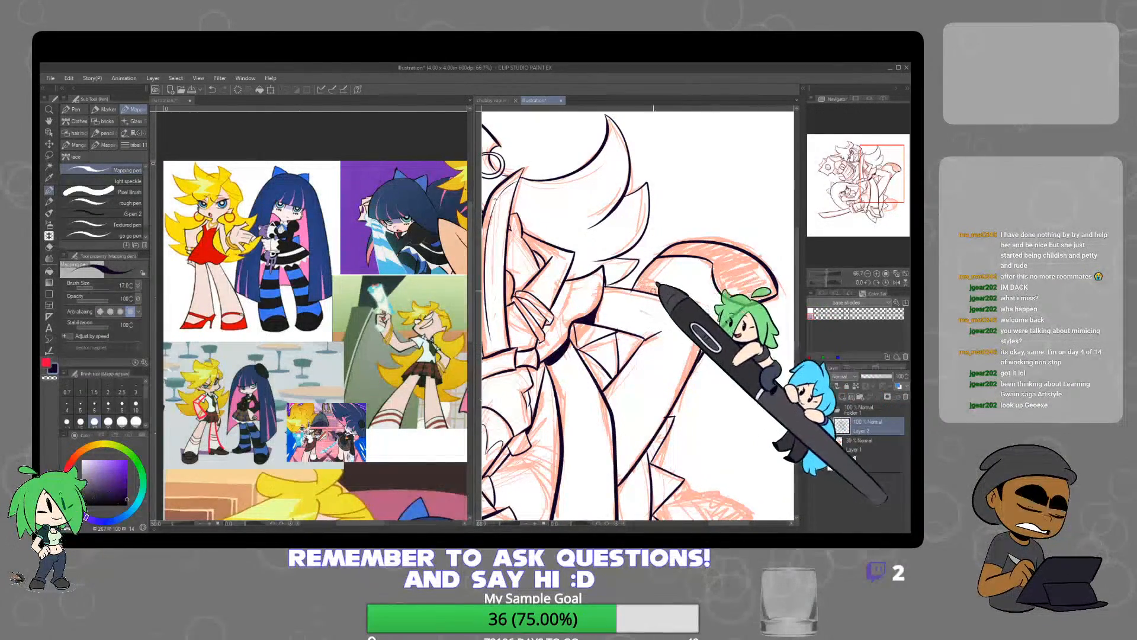
Ink the lower foot's rounded outline and its upper edge running back to the jagged spikes beside the leg
{"action": "mouse_move", "coordinate": [723, 372]}
{"action": "left_mouse_down"}
{"action": "mouse_move", "coordinate": [723, 332]}
{"action": "mouse_move", "coordinate": [702, 318]}
{"action": "left_mouse_up"}
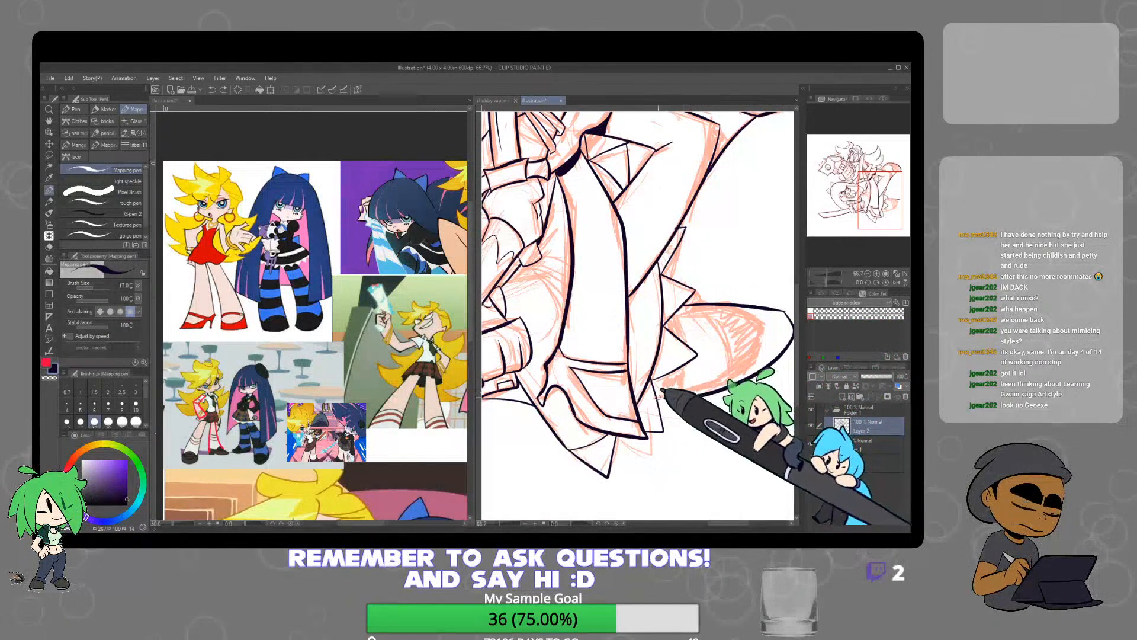
{"action": "scroll", "coordinate": [773, 381], "scroll_direction": "down", "scroll_amount": 1}
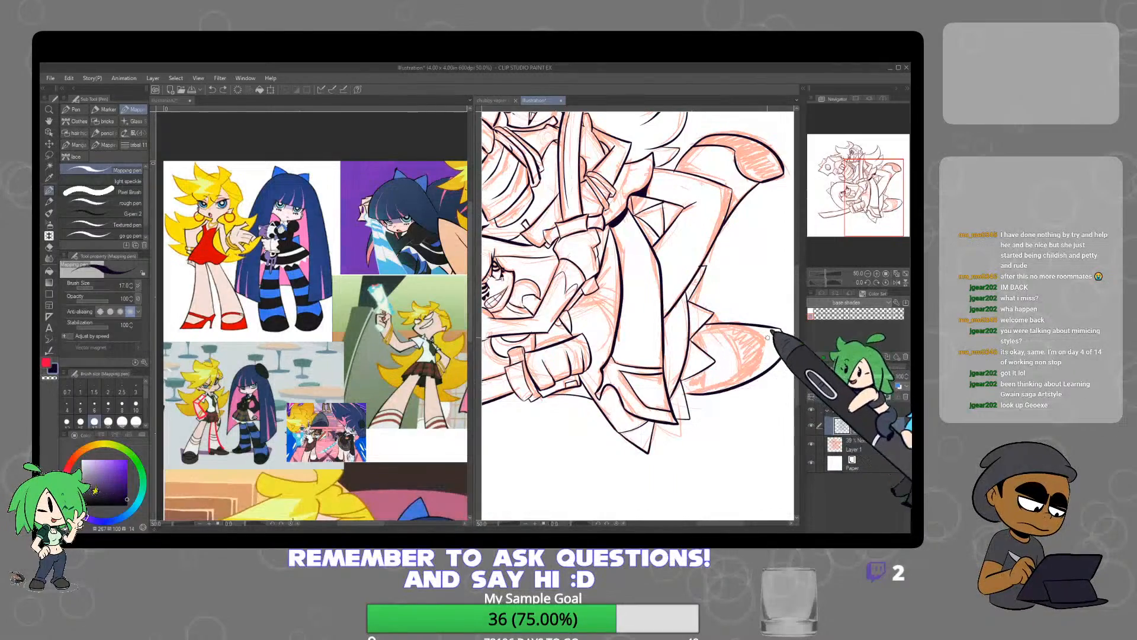
{"action": "scroll", "coordinate": [764, 355], "scroll_direction": "up", "scroll_amount": 2}
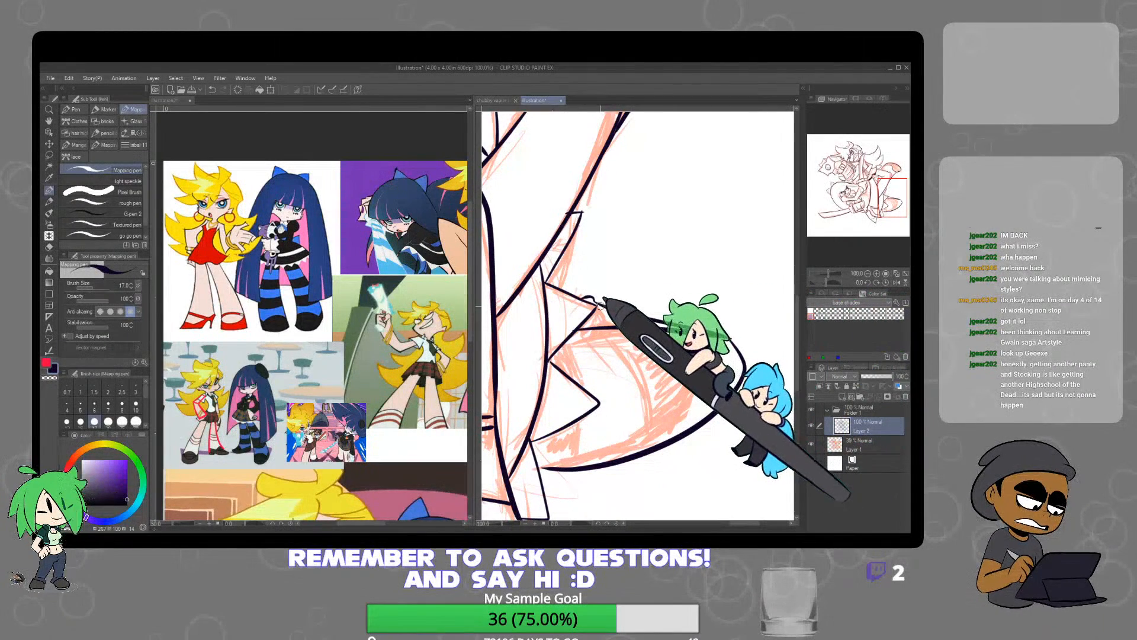
{"action": "scroll", "coordinate": [699, 306], "scroll_direction": "down", "scroll_amount": 6}
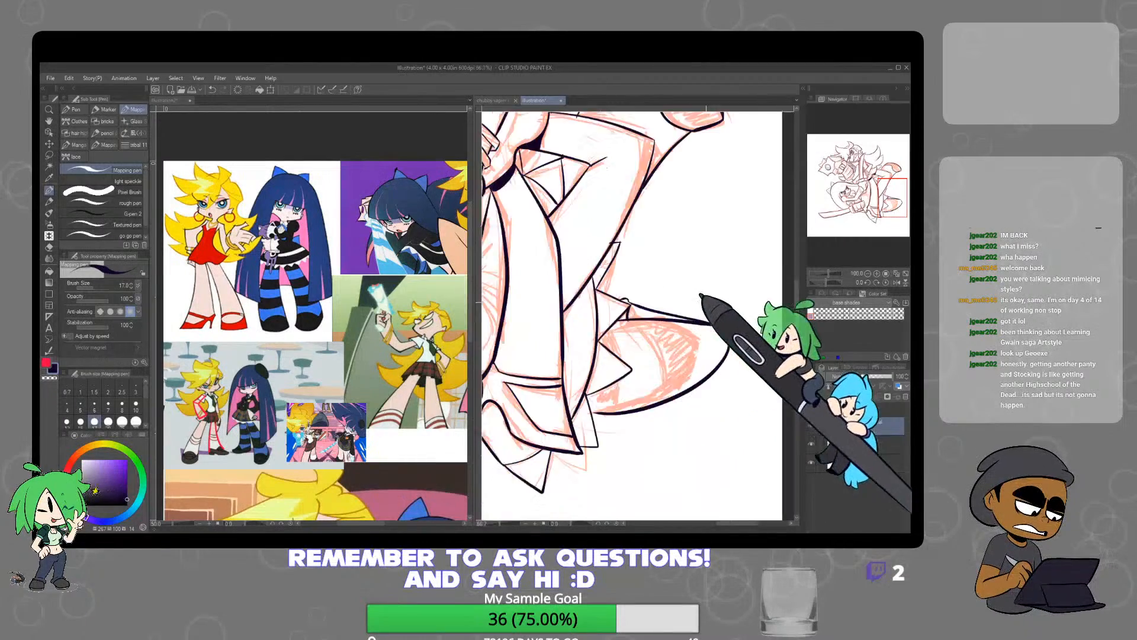
{"action": "left_click_drag", "start_coordinate": [748, 303], "coordinate": [697, 318]}
{"action": "scroll", "coordinate": [699, 311], "scroll_direction": "up", "scroll_amount": 4}
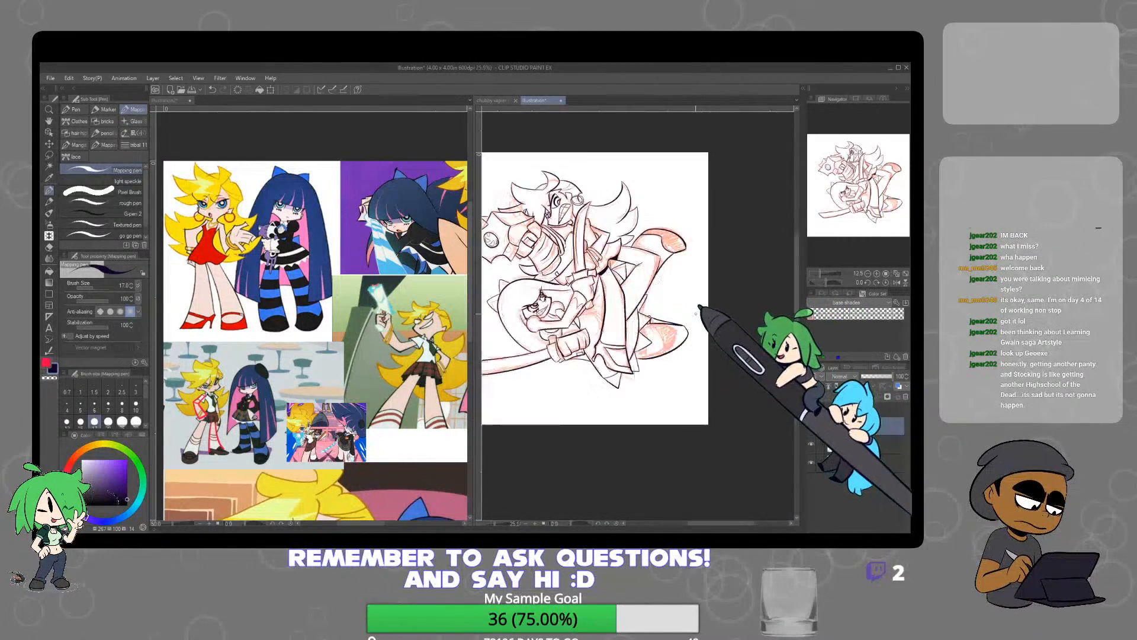
Hide the orange sketch layer and check the lineart on its own
{"action": "scroll", "coordinate": [665, 310], "scroll_direction": "down", "scroll_amount": 3}
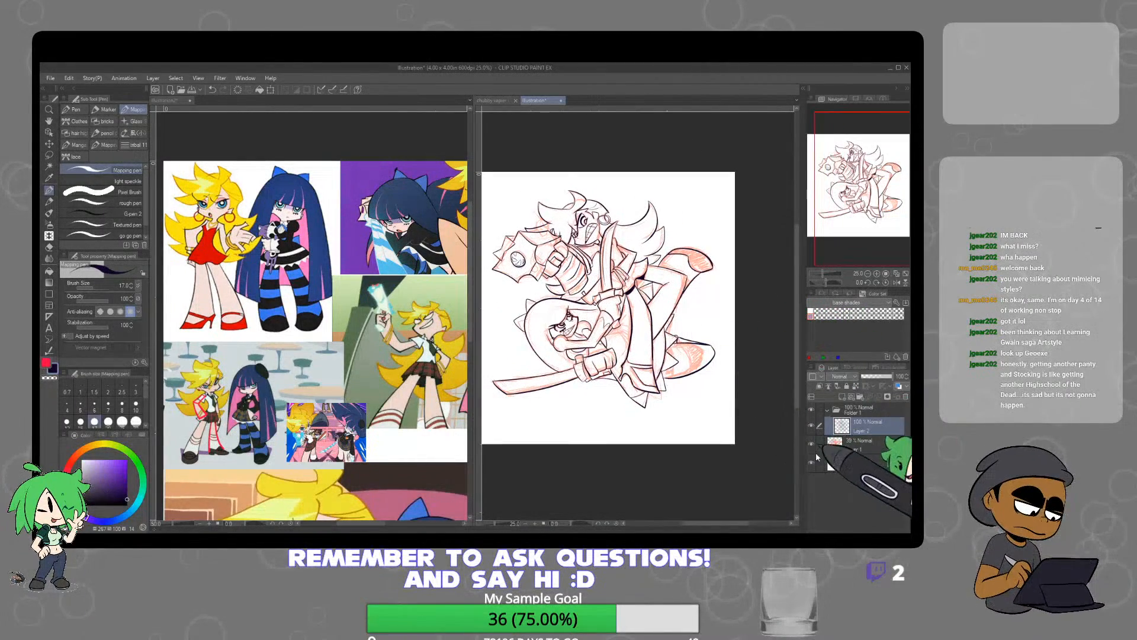
{"action": "left_click", "coordinate": [811, 445]}
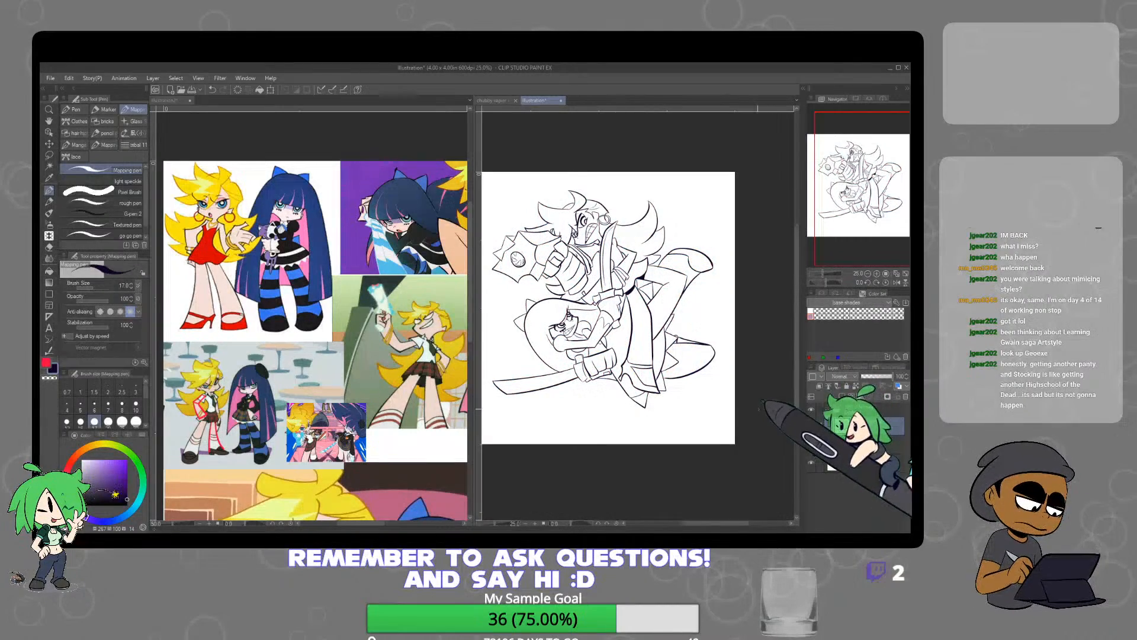
{"action": "scroll", "coordinate": [656, 350], "scroll_direction": "up", "scroll_amount": 3}
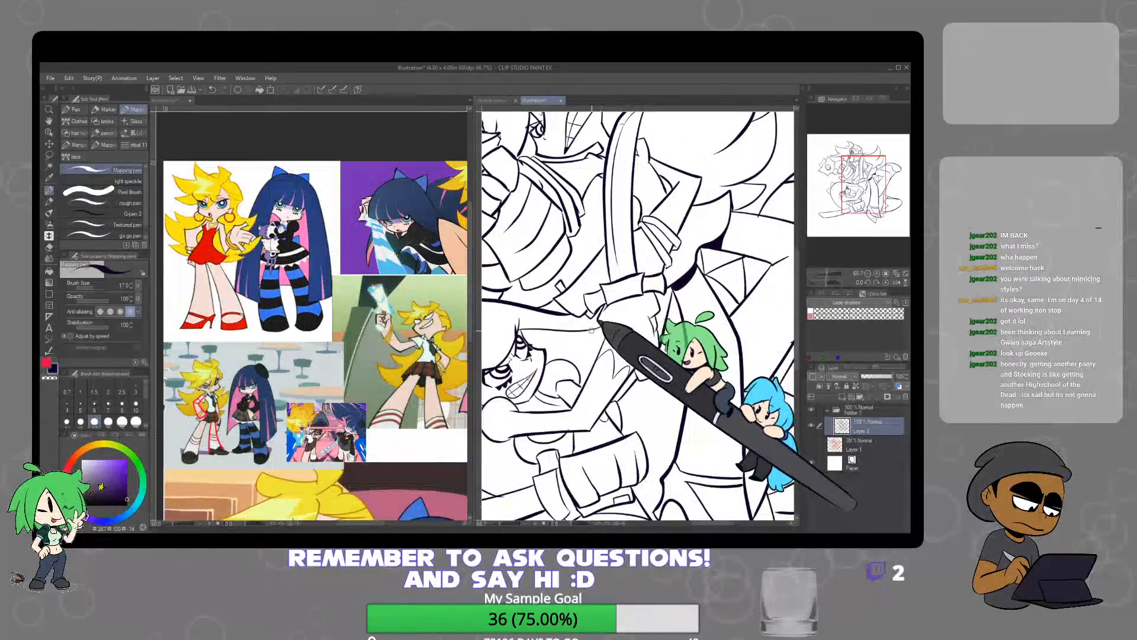
{"action": "scroll", "coordinate": [638, 330], "scroll_direction": "down", "scroll_amount": 3}
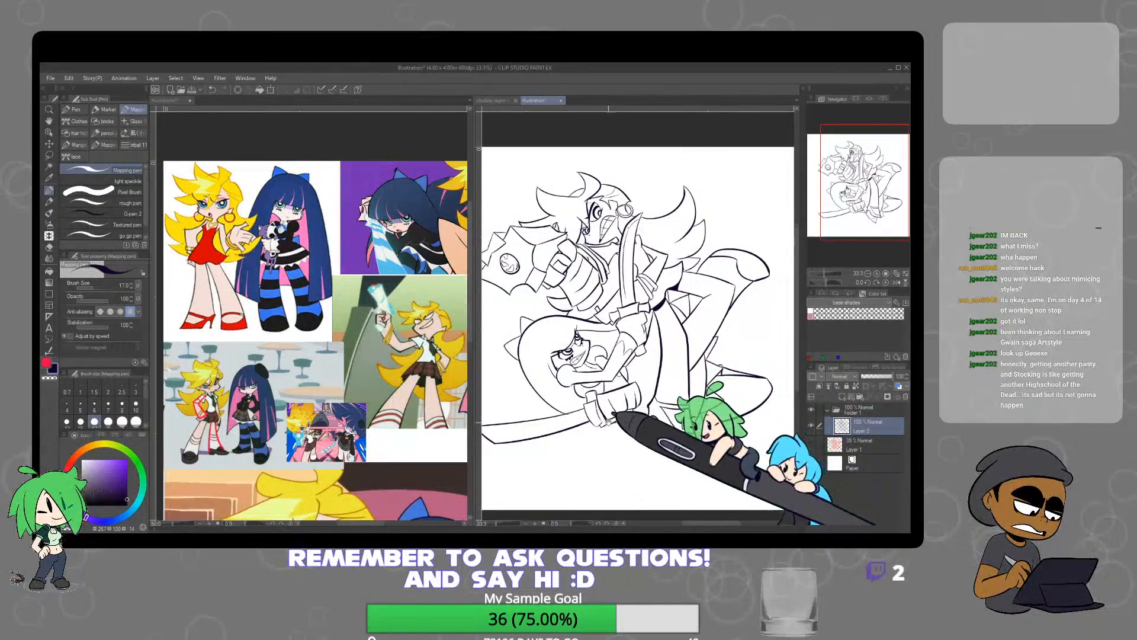
Touch up the lineart where the jagged spikes meet the upper edge of the lower foot
{"action": "left_click_drag", "start_coordinate": [604, 416], "coordinate": [634, 397]}
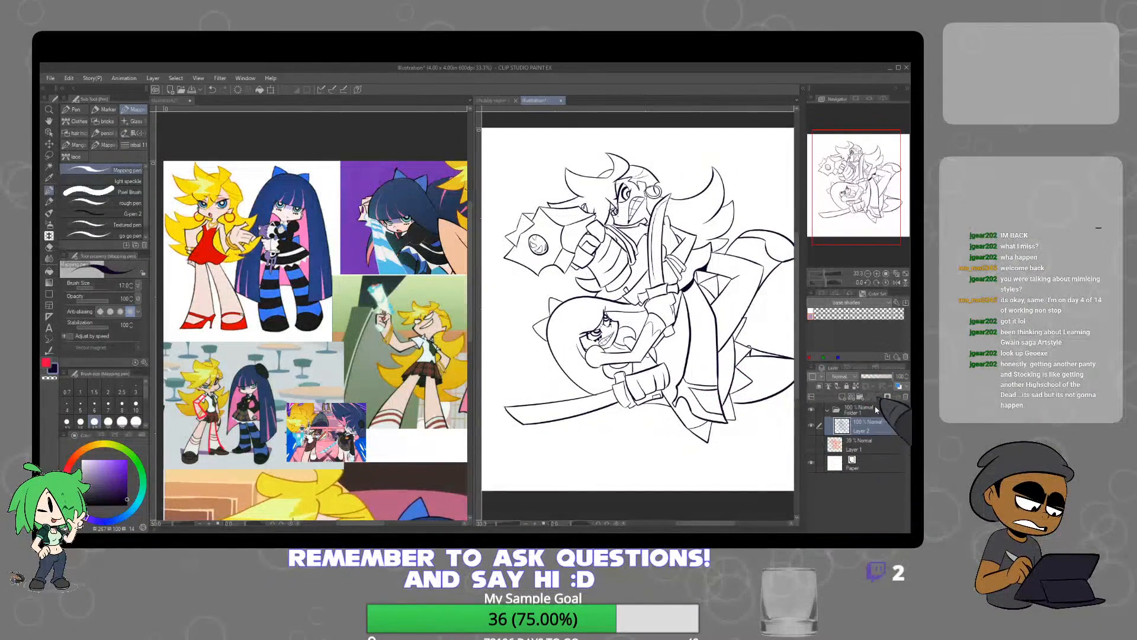
{"action": "scroll", "coordinate": [751, 350], "scroll_direction": "up", "scroll_amount": 3}
{"action": "key", "text": "e"}
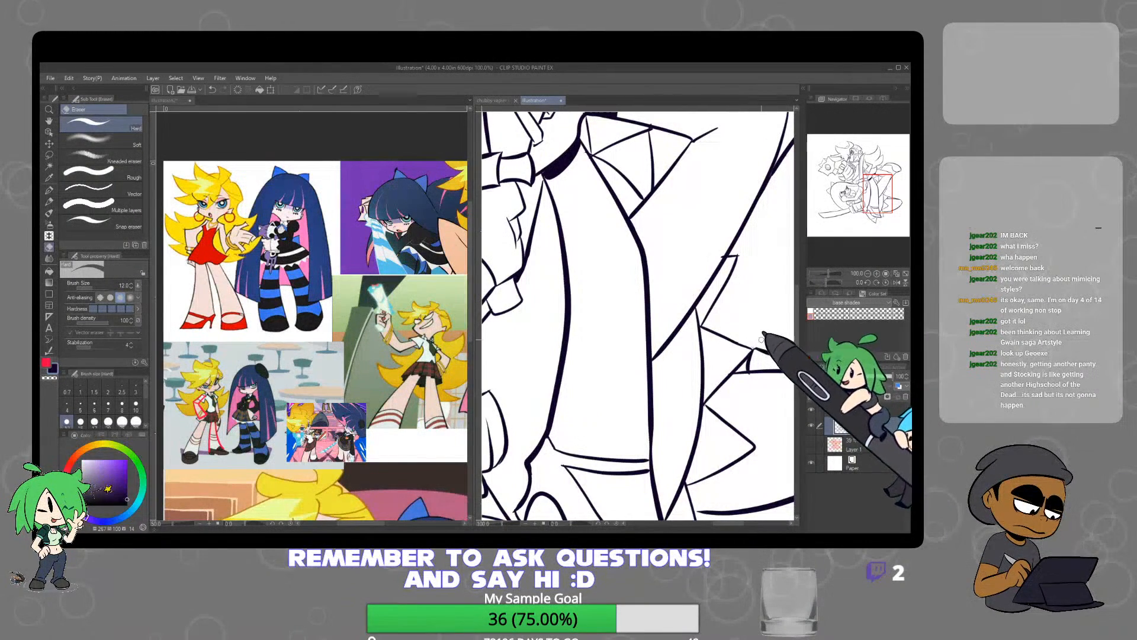
{"action": "key", "text": "p"}
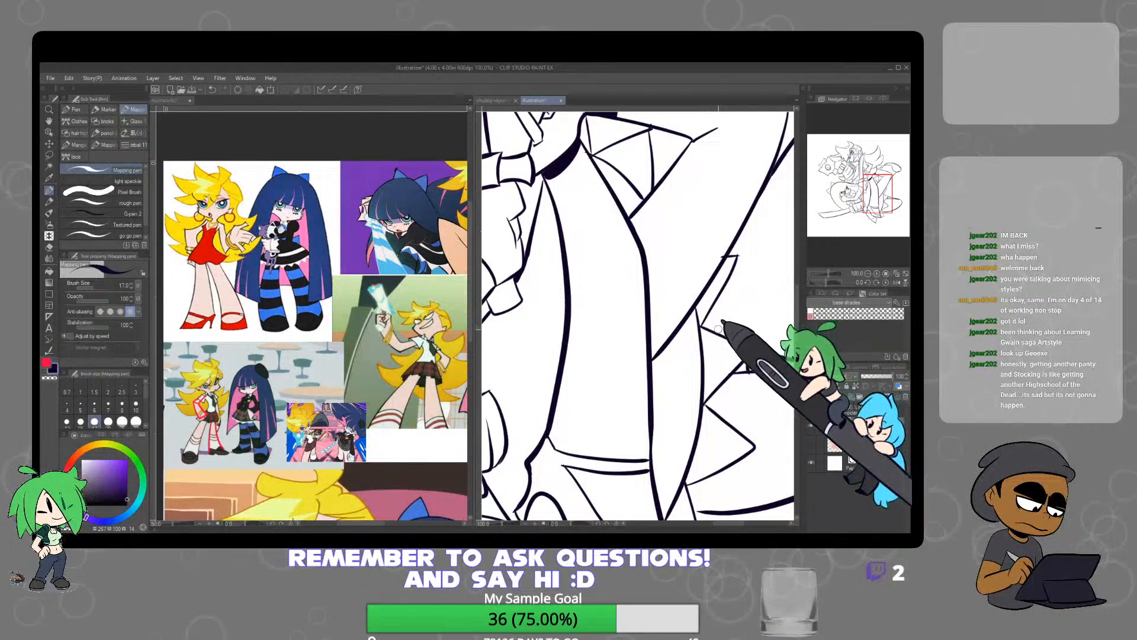
Create a new folder containing an empty layer beneath the lineart layer
{"action": "scroll", "coordinate": [782, 356], "scroll_direction": "down", "scroll_amount": 2}
{"action": "scroll", "coordinate": [735, 385], "scroll_direction": "down", "scroll_amount": 1}
{"action": "scroll", "coordinate": [747, 385], "scroll_direction": "up", "scroll_amount": 1}
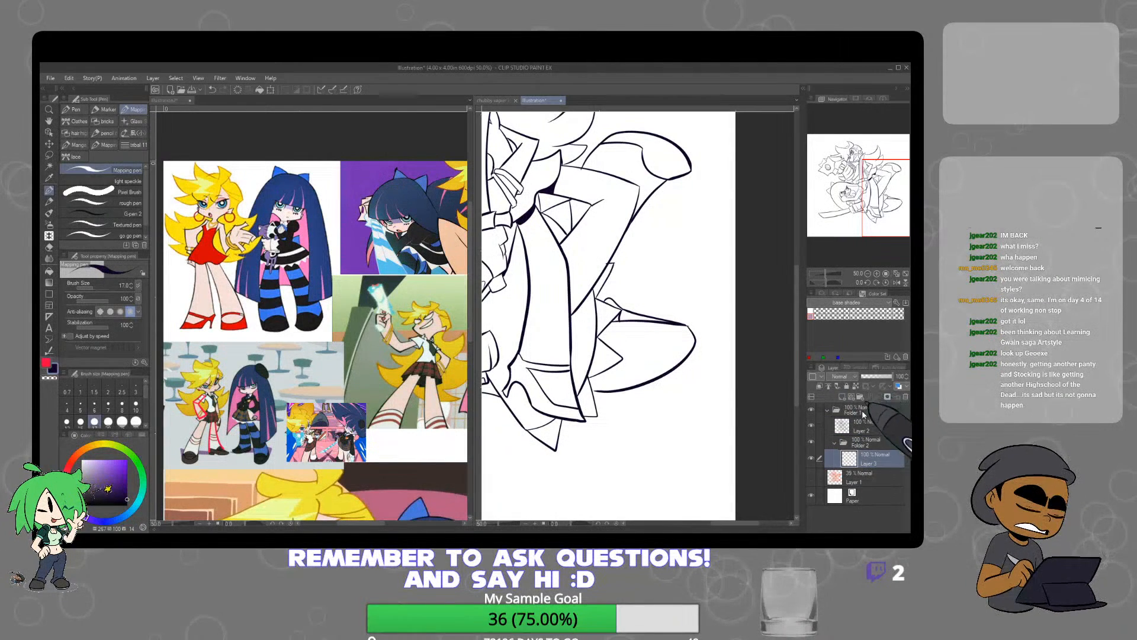
Auto-select the blank background around the characters and invert the selection to cover both figures
{"action": "key", "text": "w"}
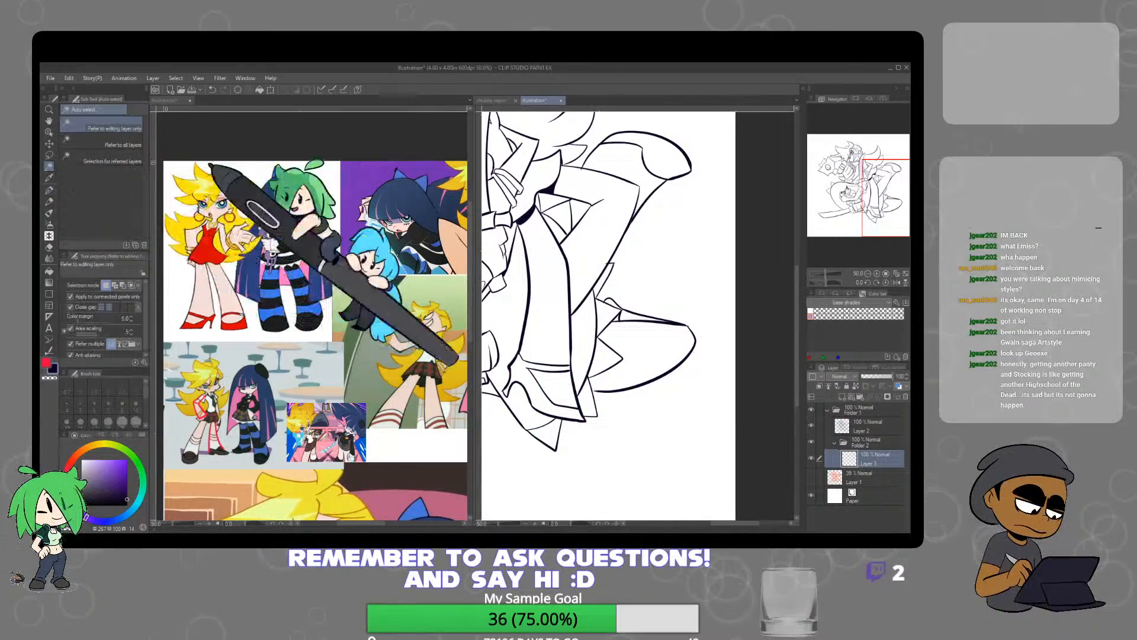
{"action": "left_click", "coordinate": [682, 291]}
{"action": "scroll", "coordinate": [681, 297], "scroll_direction": "down", "scroll_amount": 1}
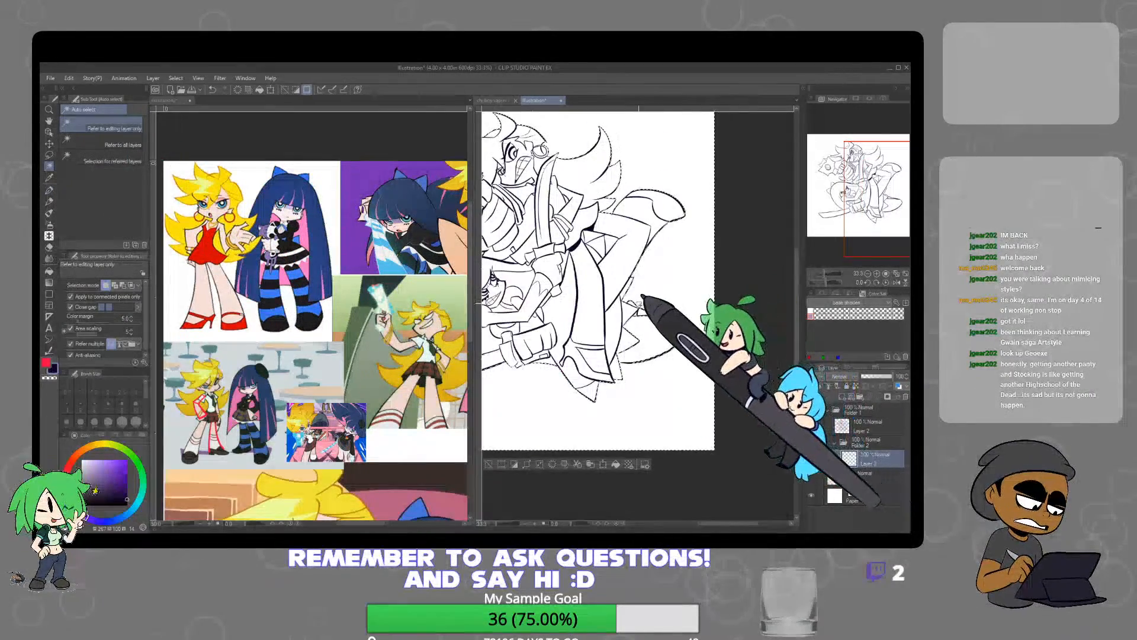
{"action": "left_click_drag", "start_coordinate": [601, 289], "coordinate": [655, 311]}
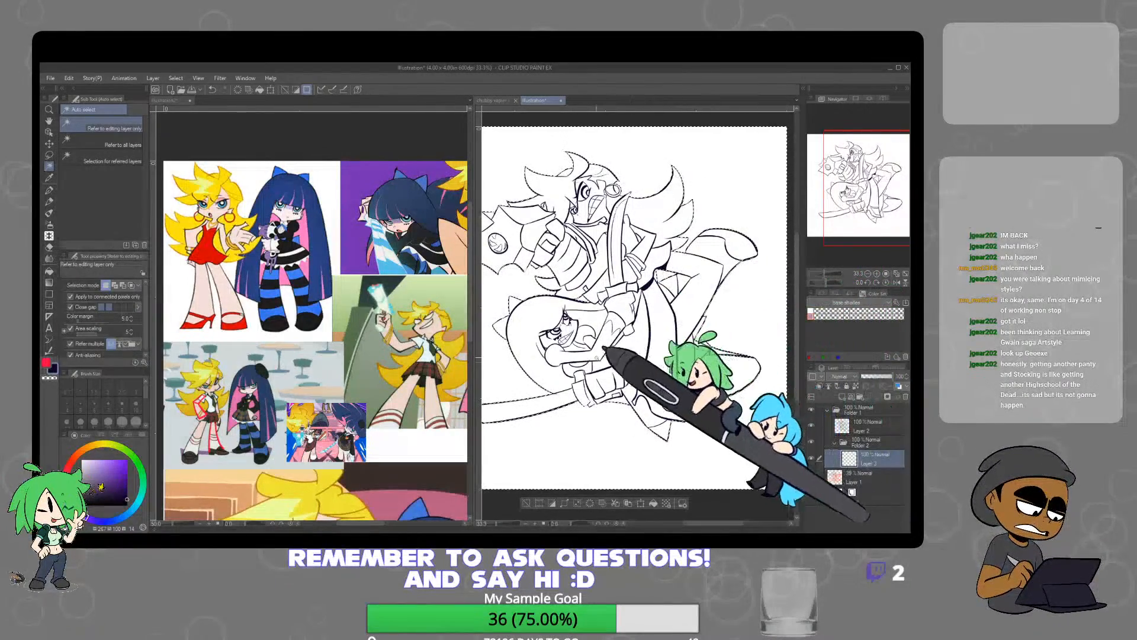
{"action": "left_click_drag", "start_coordinate": [586, 362], "coordinate": [624, 355]}
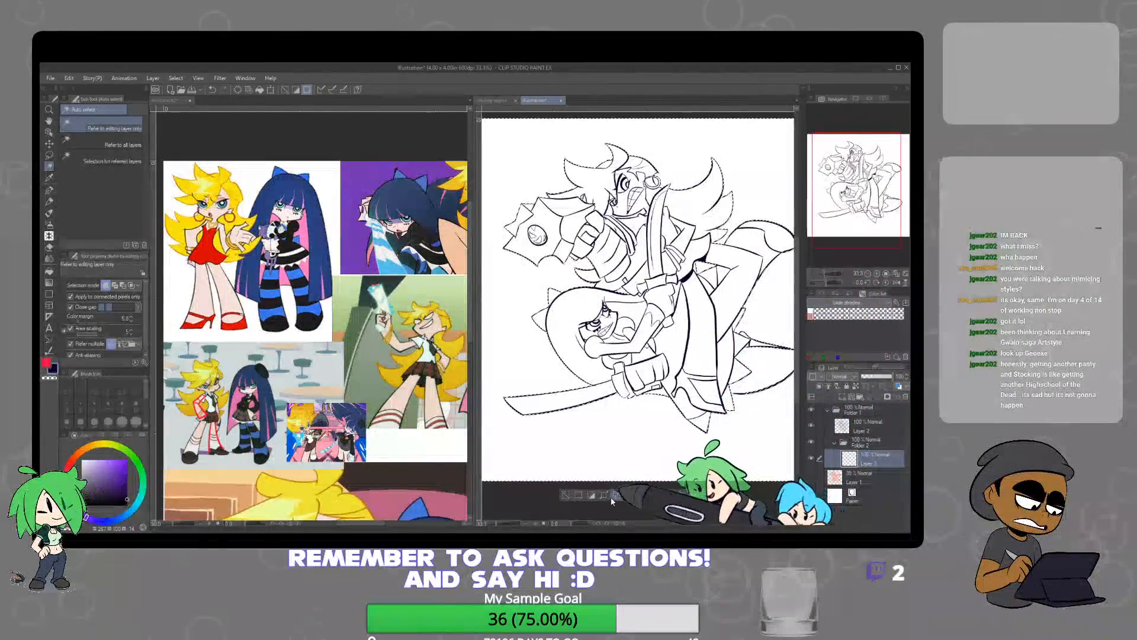
{"action": "left_click", "coordinate": [594, 497]}
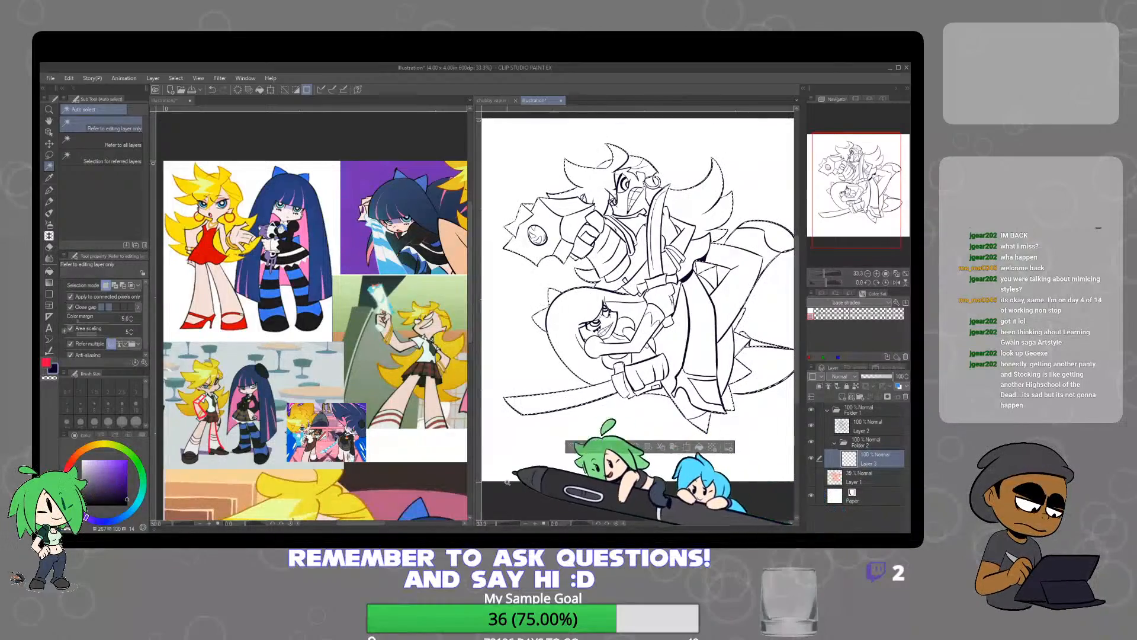
Fill the selected figures with a vivid purple on the new layer and clear the selection
{"action": "left_click", "coordinate": [128, 470]}
{"action": "left_click_drag", "start_coordinate": [128, 470], "coordinate": [129, 458]}
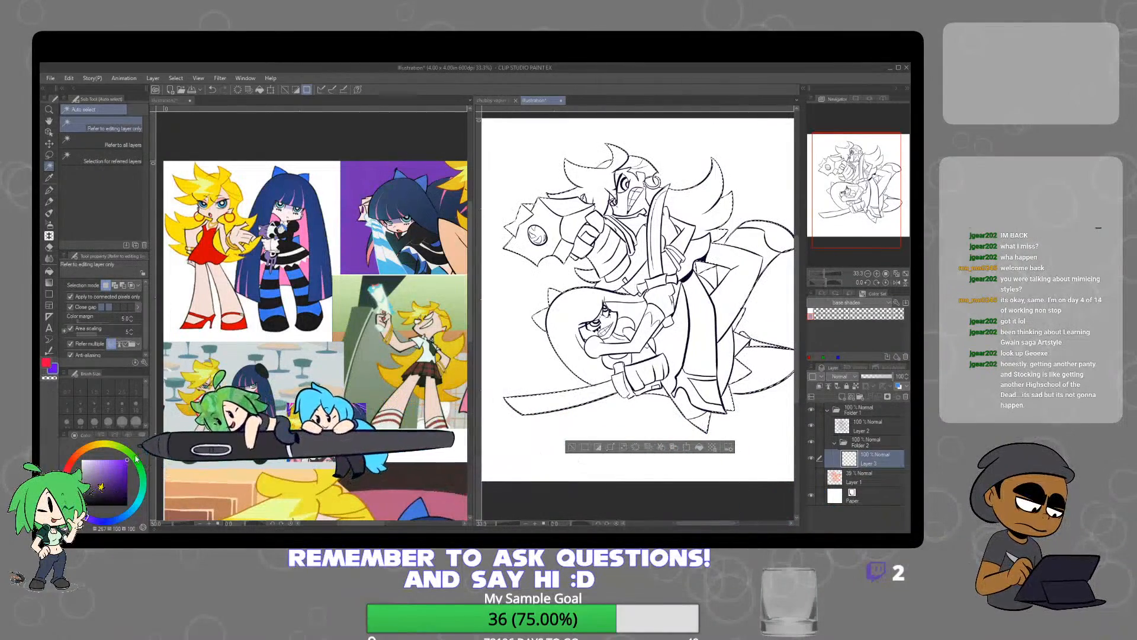
{"action": "left_click", "coordinate": [699, 446]}
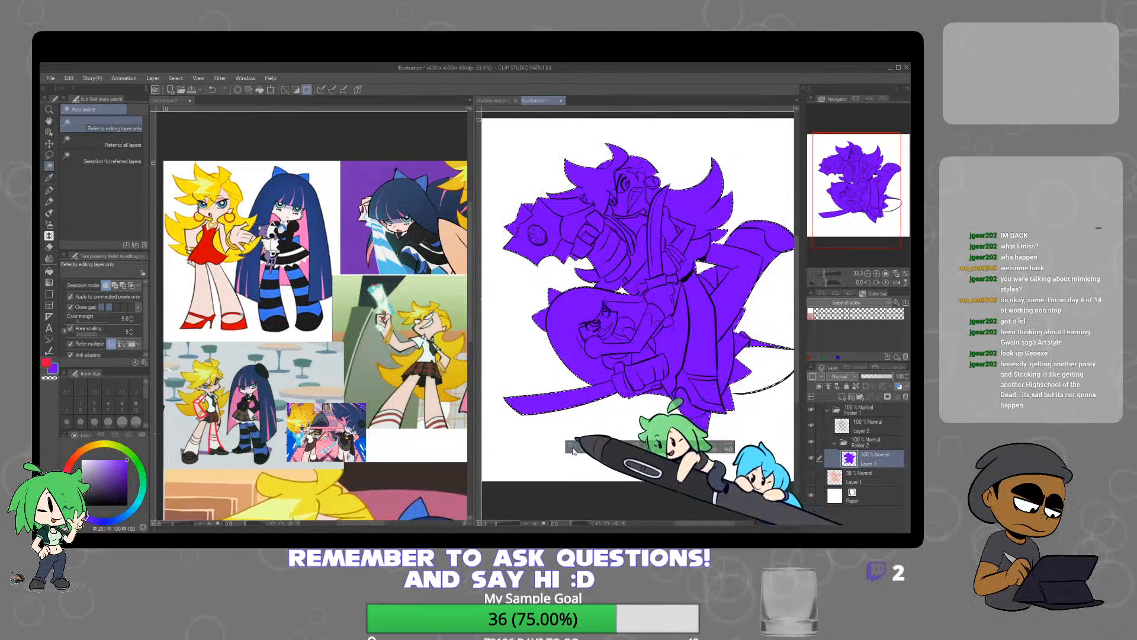
{"action": "key", "text": "ctrl+d"}
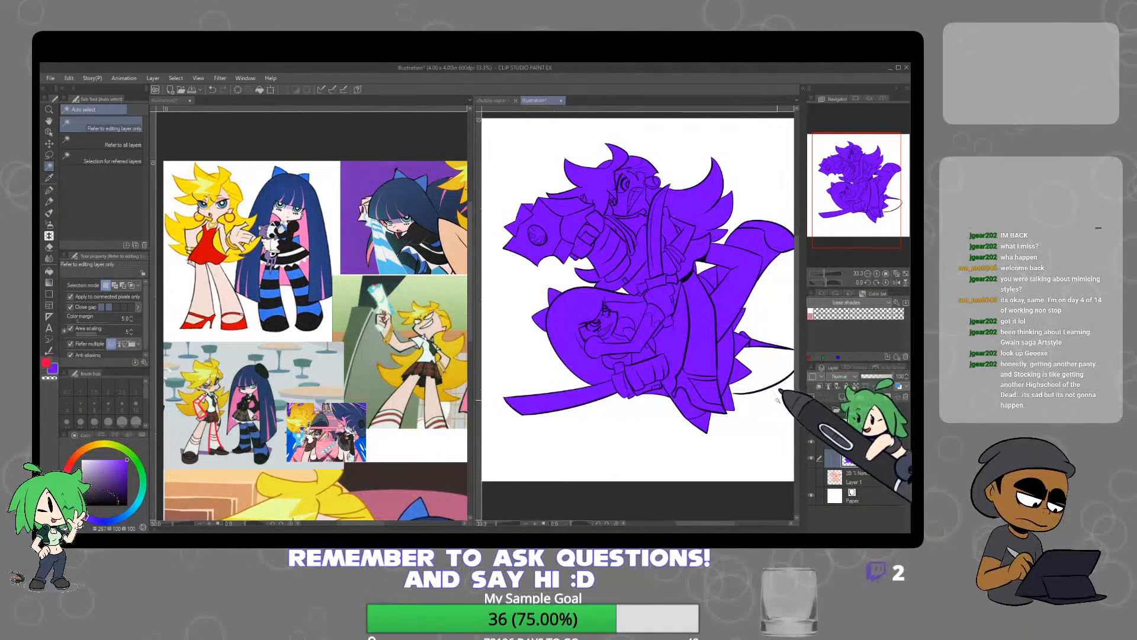
Close the gap in the lower foot's outline on the lineart layer, using the dark line colour sampled from the drawing
{"action": "left_click_drag", "start_coordinate": [775, 399], "coordinate": [710, 409]}
{"action": "left_click", "coordinate": [873, 430]}
{"action": "scroll", "coordinate": [713, 390], "scroll_direction": "up", "scroll_amount": 4}
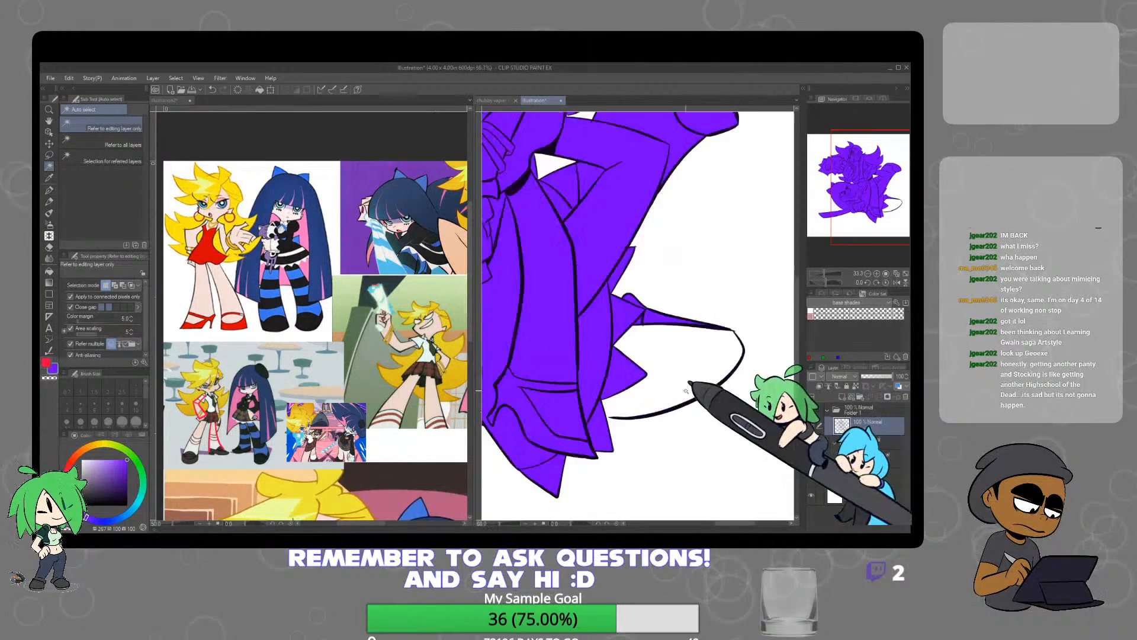
{"action": "right_click", "coordinate": [661, 430]}
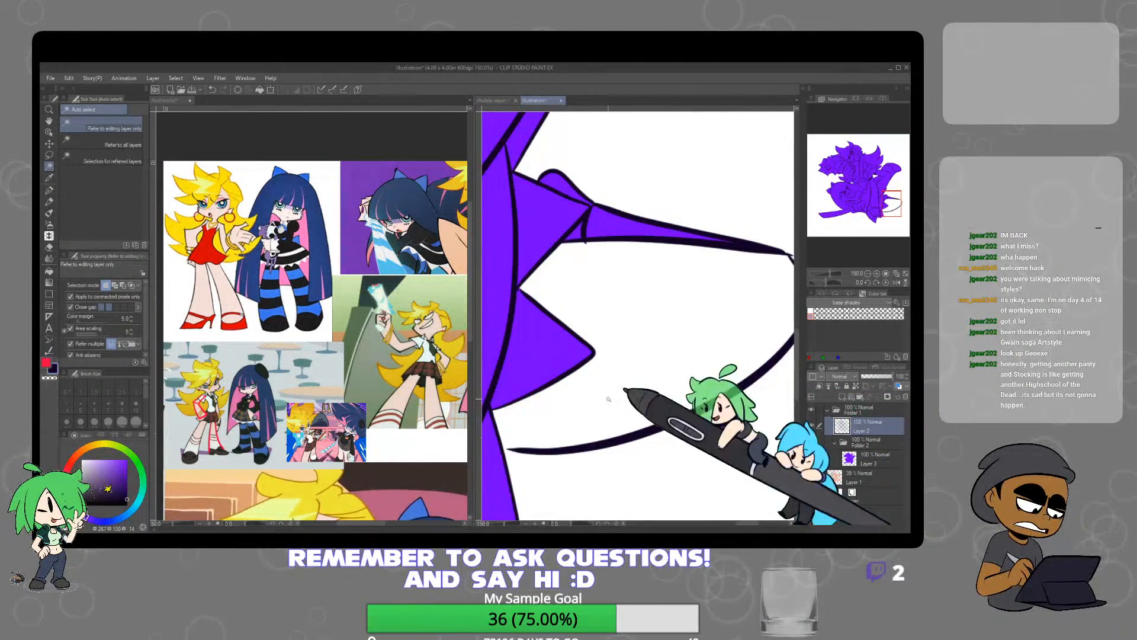
{"action": "left_click", "coordinate": [49, 190]}
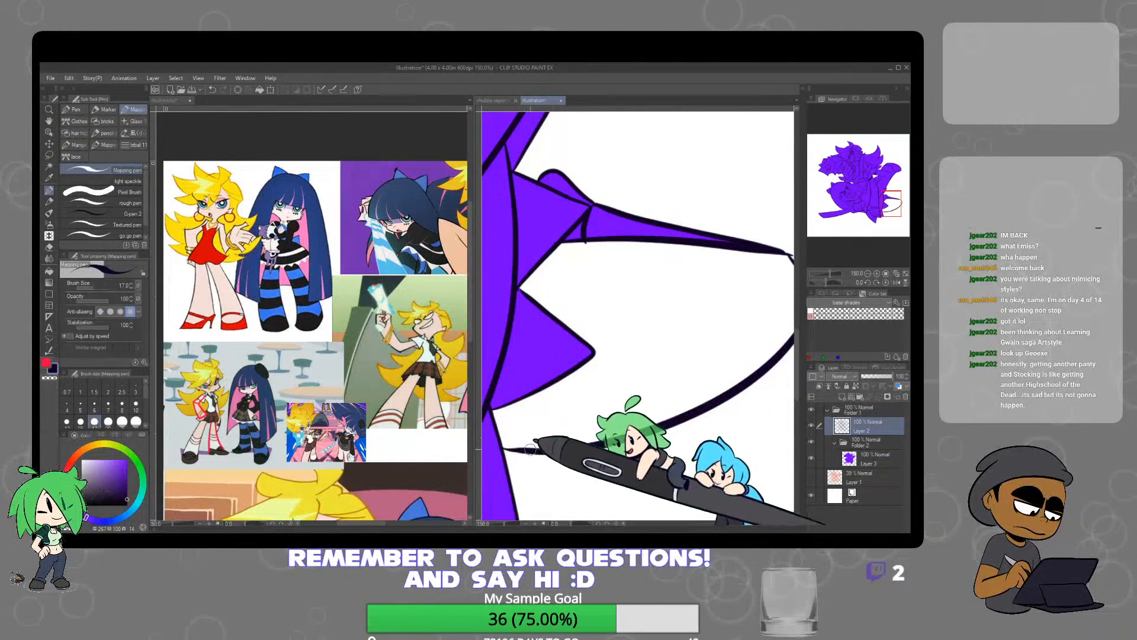
Auto-select the blank background, invert the selection, refill both figures with purple on the base layer to include the lower foot, and deselect
{"action": "left_click", "coordinate": [49, 166]}
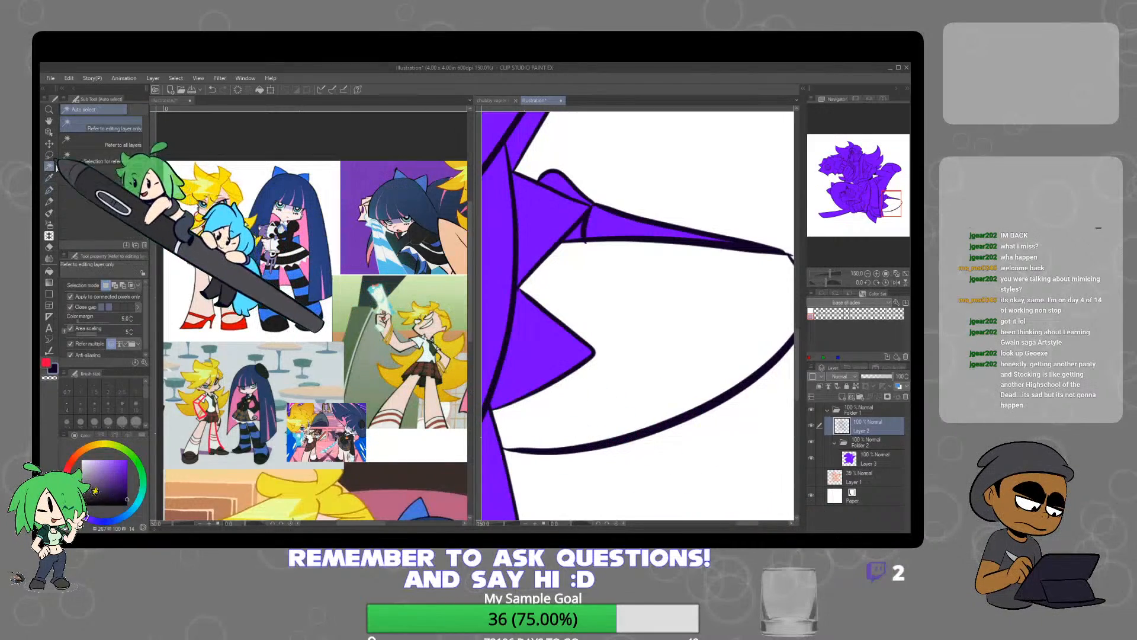
{"action": "left_click", "coordinate": [753, 425]}
{"action": "scroll", "coordinate": [753, 425], "scroll_direction": "down", "scroll_amount": 6}
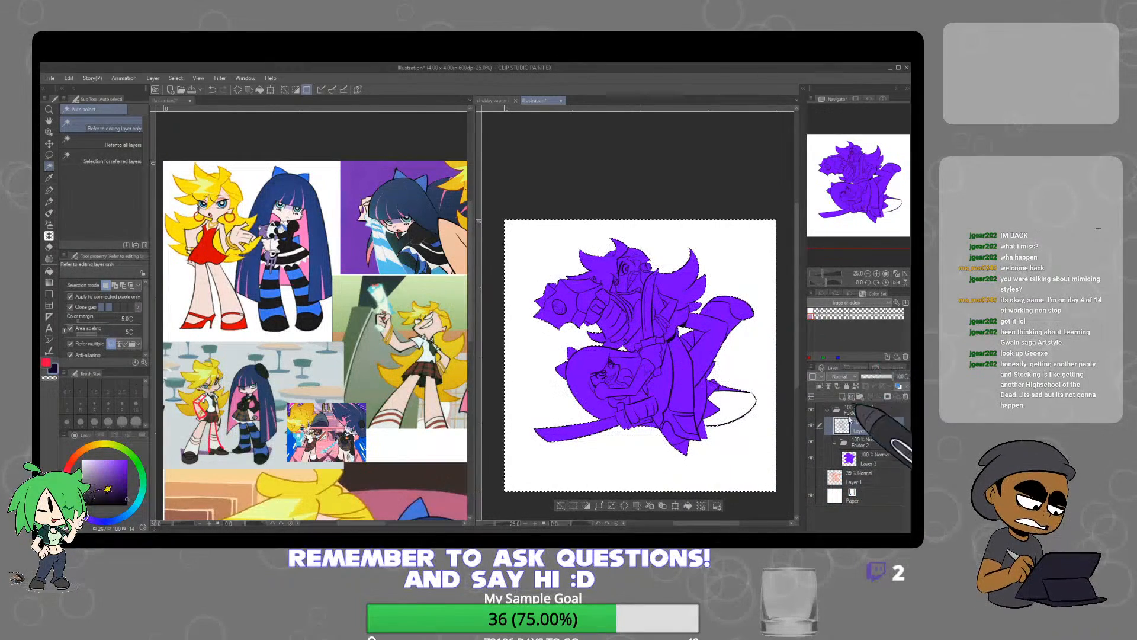
{"action": "left_click", "coordinate": [586, 506]}
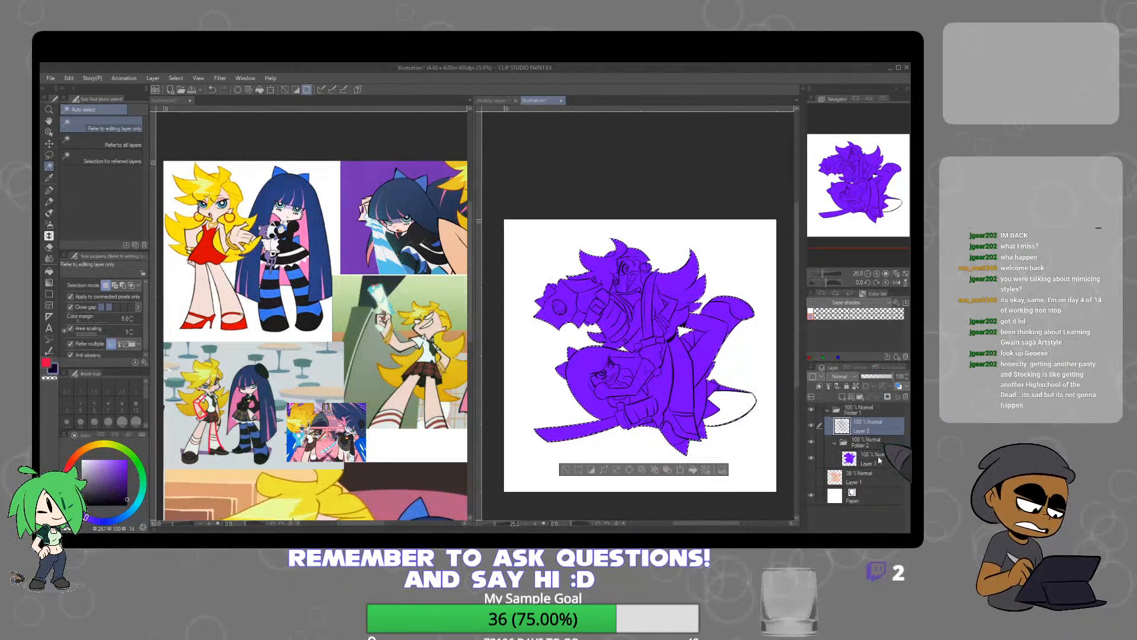
{"action": "left_click", "coordinate": [875, 459]}
{"action": "right_click", "coordinate": [689, 369]}
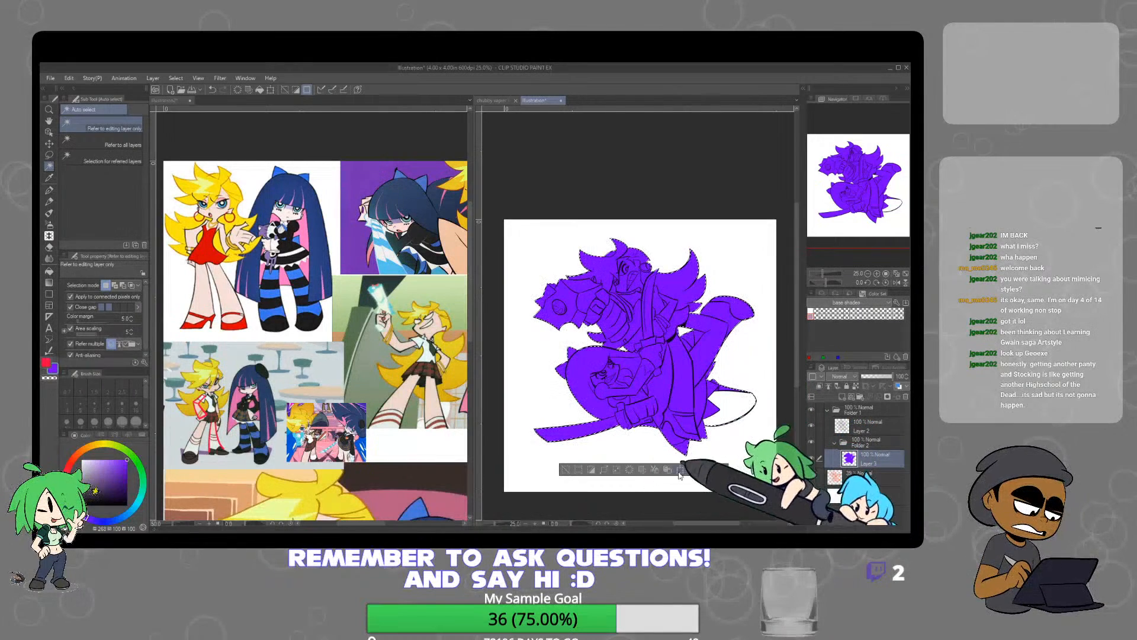
{"action": "key", "text": "ctrl+d"}
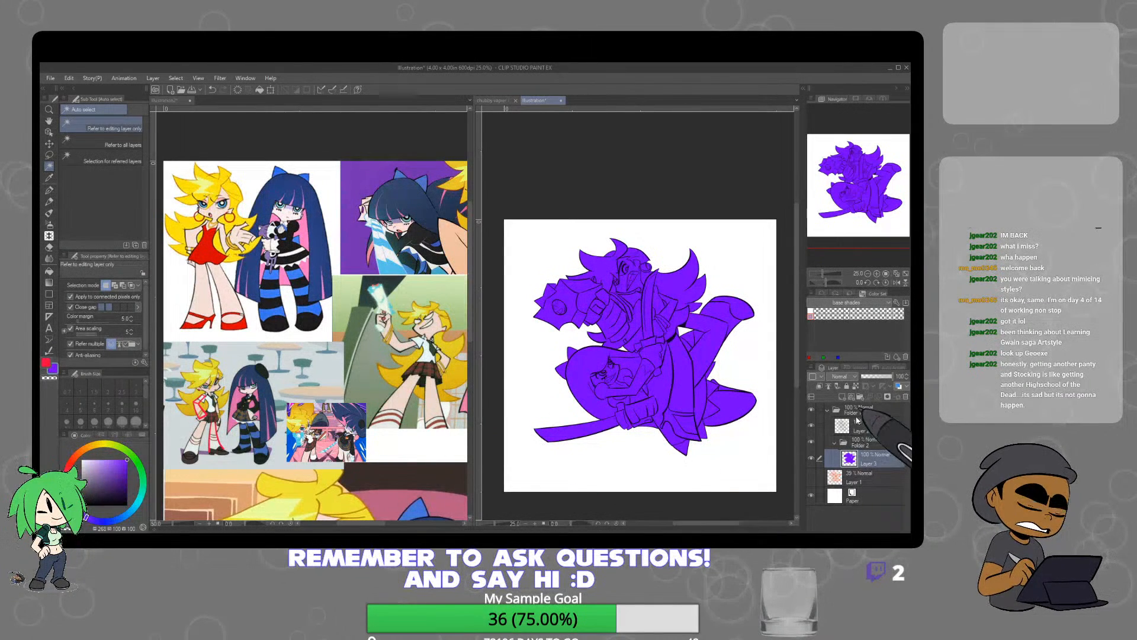
Sample the blonde character's skin tone from the reference sheet and auto-select the upper character's legs on a new layer above the purple base
{"action": "left_click", "coordinate": [418, 321]}
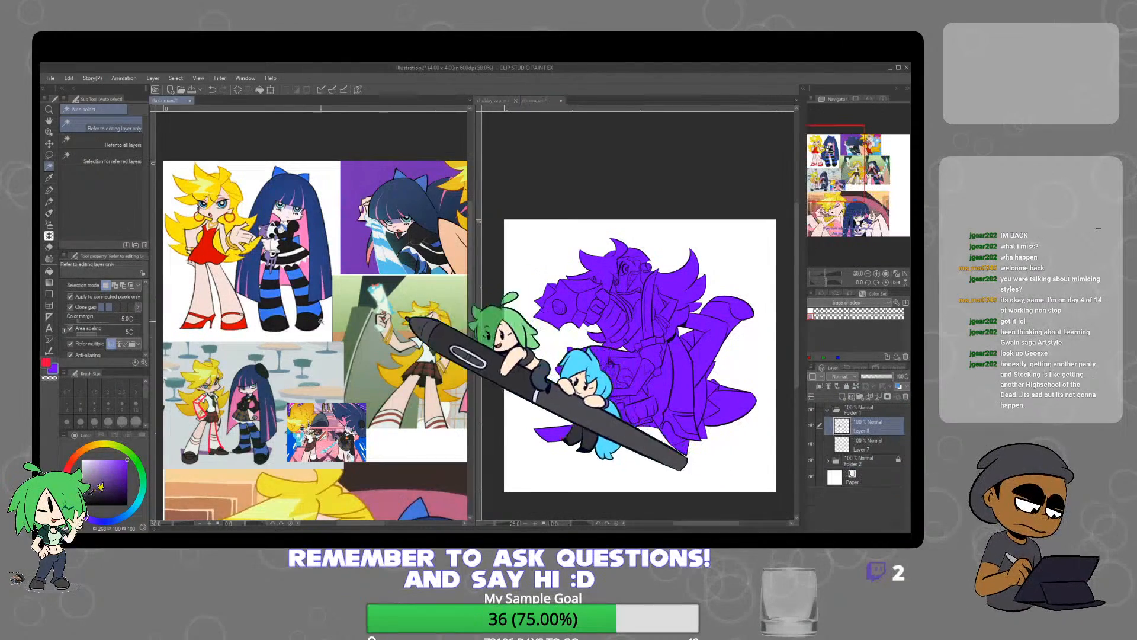
{"action": "right_click", "coordinate": [228, 272]}
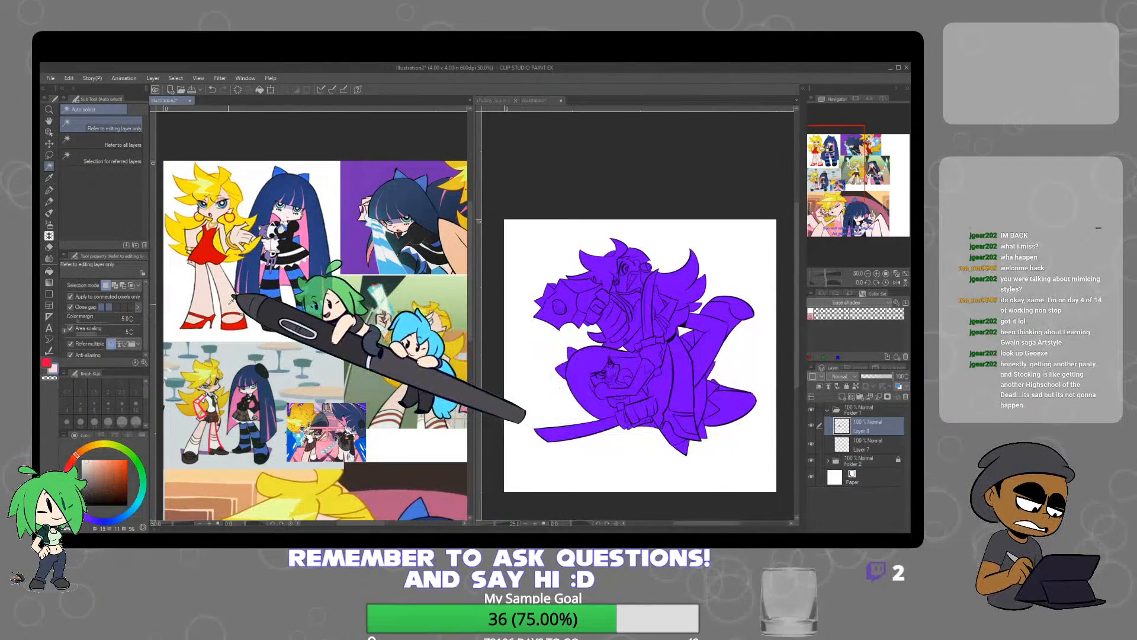
{"action": "left_click", "coordinate": [684, 380]}
{"action": "left_click", "coordinate": [740, 401], "text": "shift"}
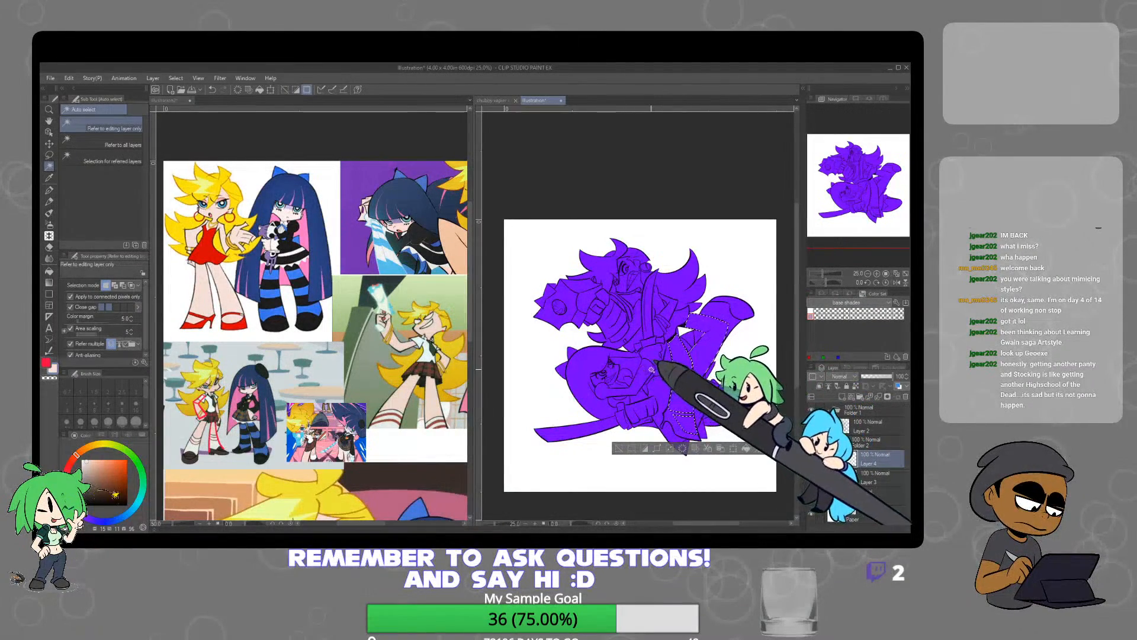
Add the upper character's face, hand, chest and arm to the selection and fill all selected skin areas with the sampled skin tone
{"action": "scroll", "coordinate": [638, 307], "scroll_direction": "up", "scroll_amount": 1}
{"action": "scroll", "coordinate": [638, 306], "scroll_direction": "up", "scroll_amount": 3}
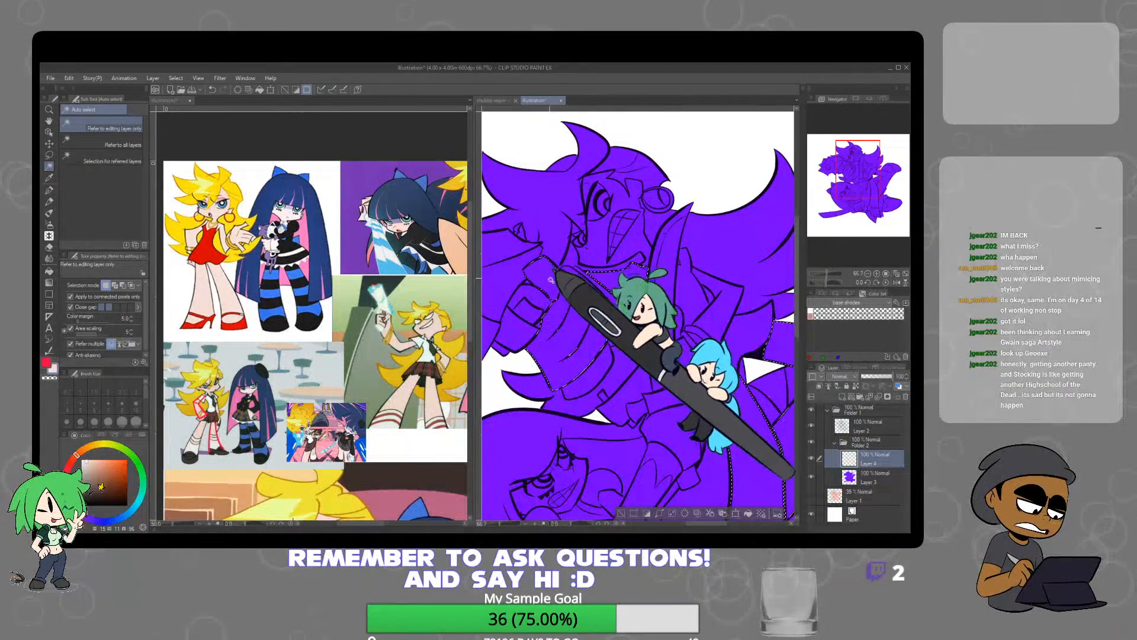
{"action": "left_click", "coordinate": [531, 295], "text": "shift"}
{"action": "left_click_drag", "start_coordinate": [540, 313], "coordinate": [623, 321]}
{"action": "scroll", "coordinate": [729, 279], "scroll_direction": "up", "scroll_amount": 1}
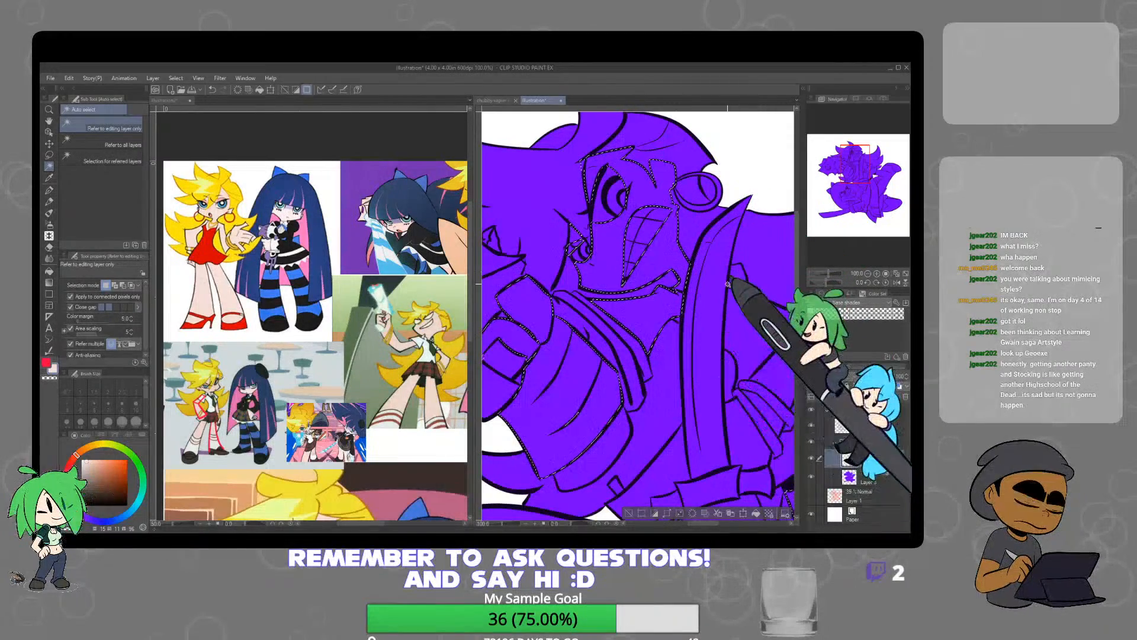
{"action": "left_click", "coordinate": [781, 317], "text": "shift"}
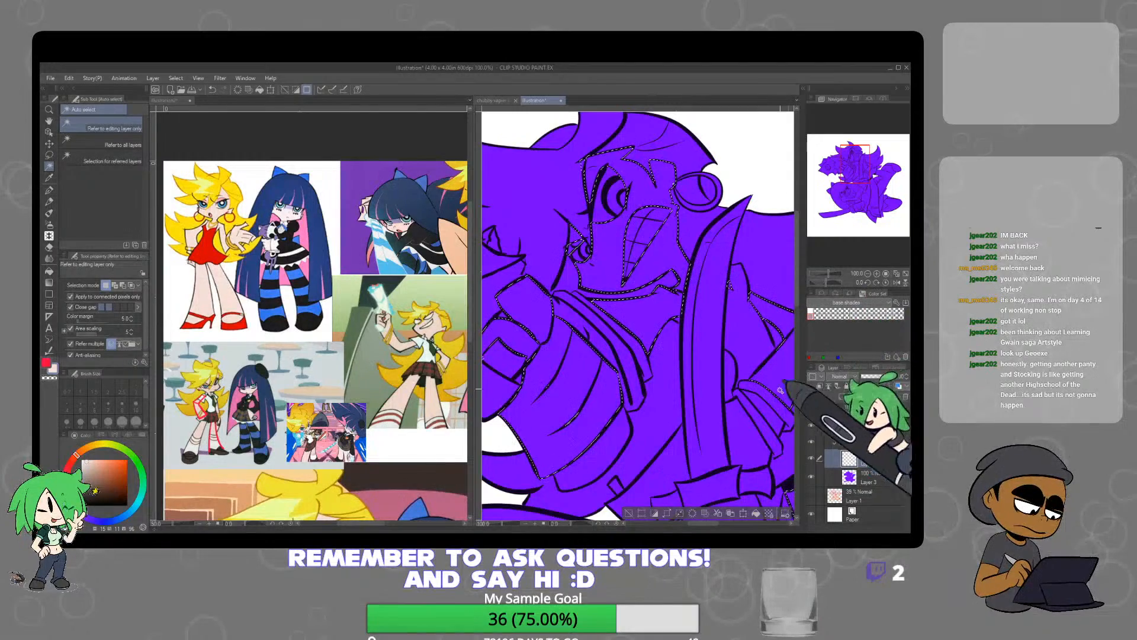
{"action": "left_click", "coordinate": [787, 370], "text": "shift"}
{"action": "left_click", "coordinate": [751, 425], "text": "shift"}
{"action": "scroll", "coordinate": [751, 425], "scroll_direction": "down", "scroll_amount": 4}
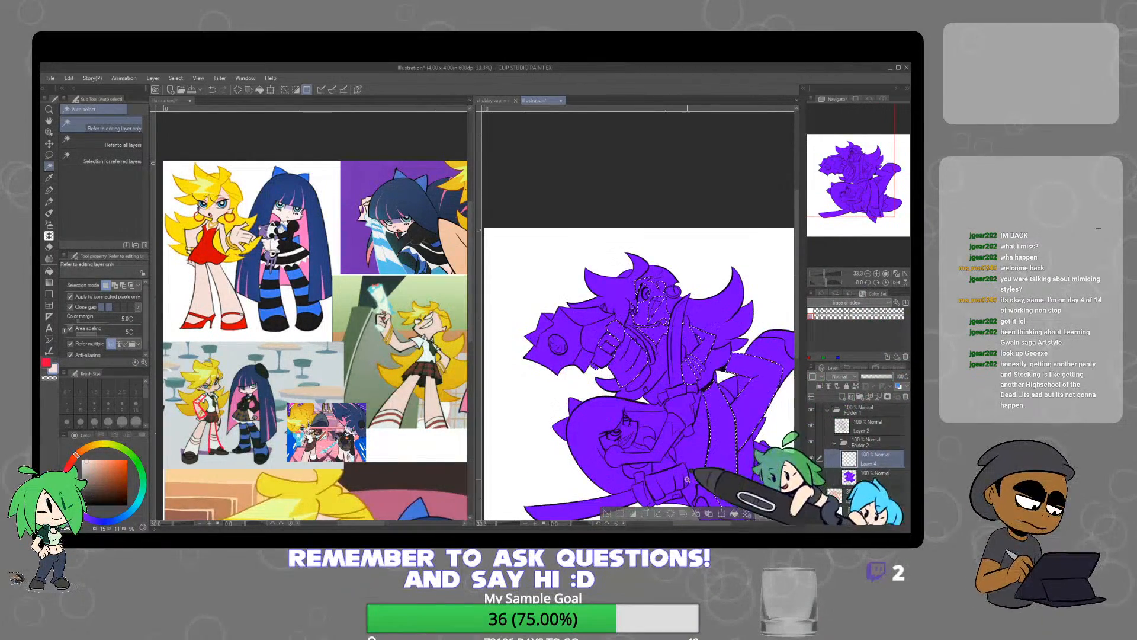
{"action": "left_click", "coordinate": [734, 515]}
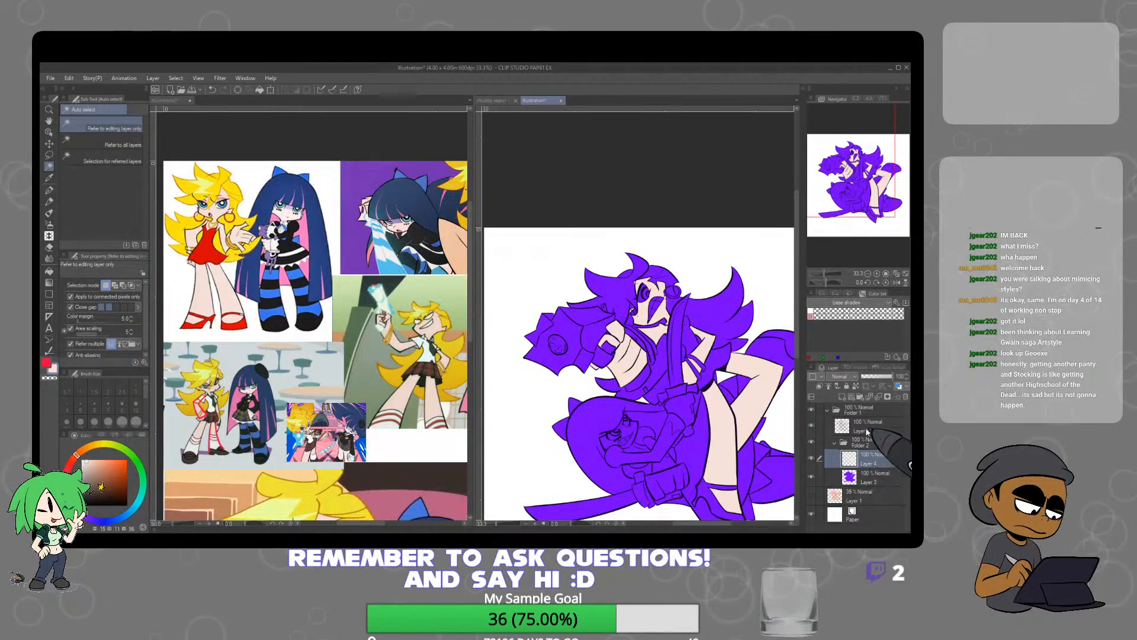
Touch up the lineart around the upper character's neck and fist with the Mapping pen in the sampled dark line colour
{"action": "left_click", "coordinate": [867, 432]}
{"action": "scroll", "coordinate": [653, 300], "scroll_direction": "up", "scroll_amount": 3}
{"action": "right_click", "coordinate": [690, 370]}
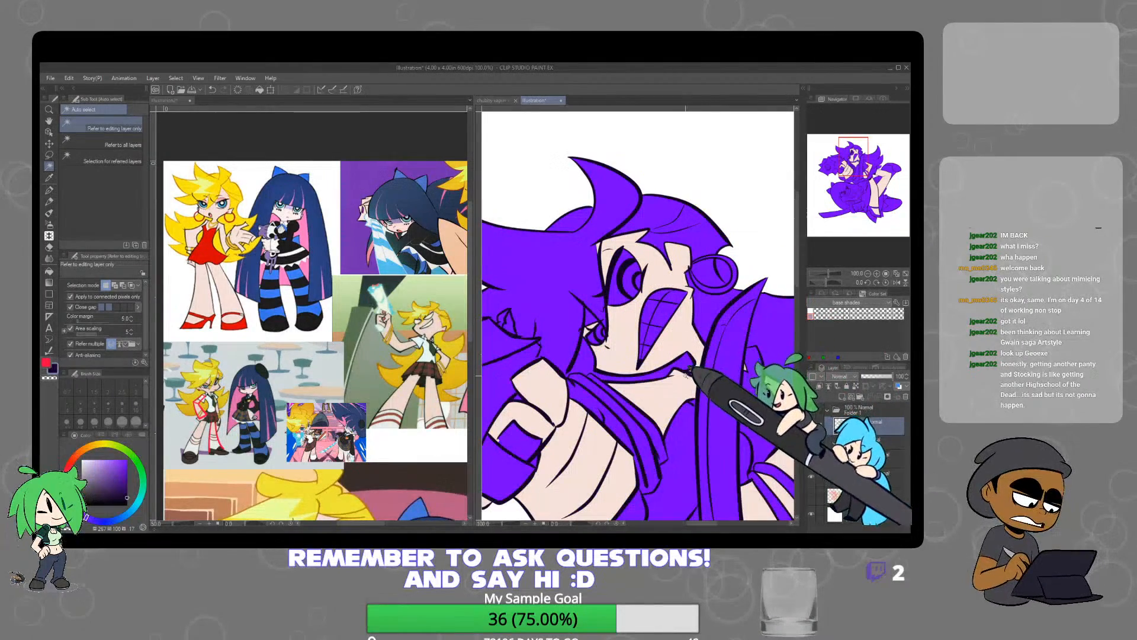
{"action": "key", "text": "p"}
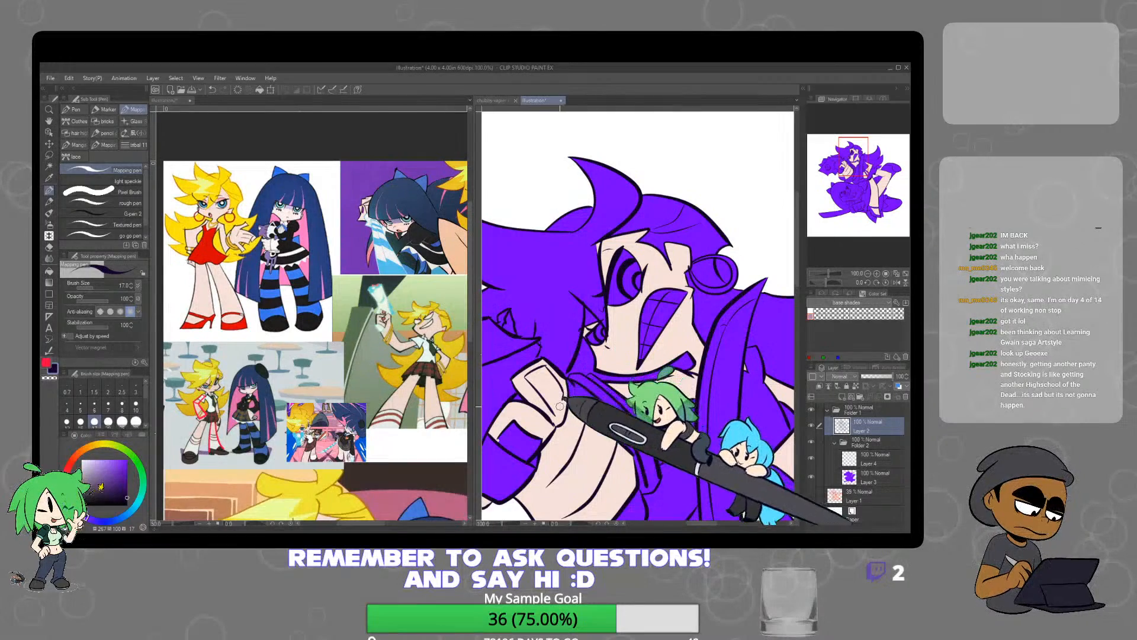
{"action": "scroll", "coordinate": [622, 383], "scroll_direction": "down", "scroll_amount": 6}
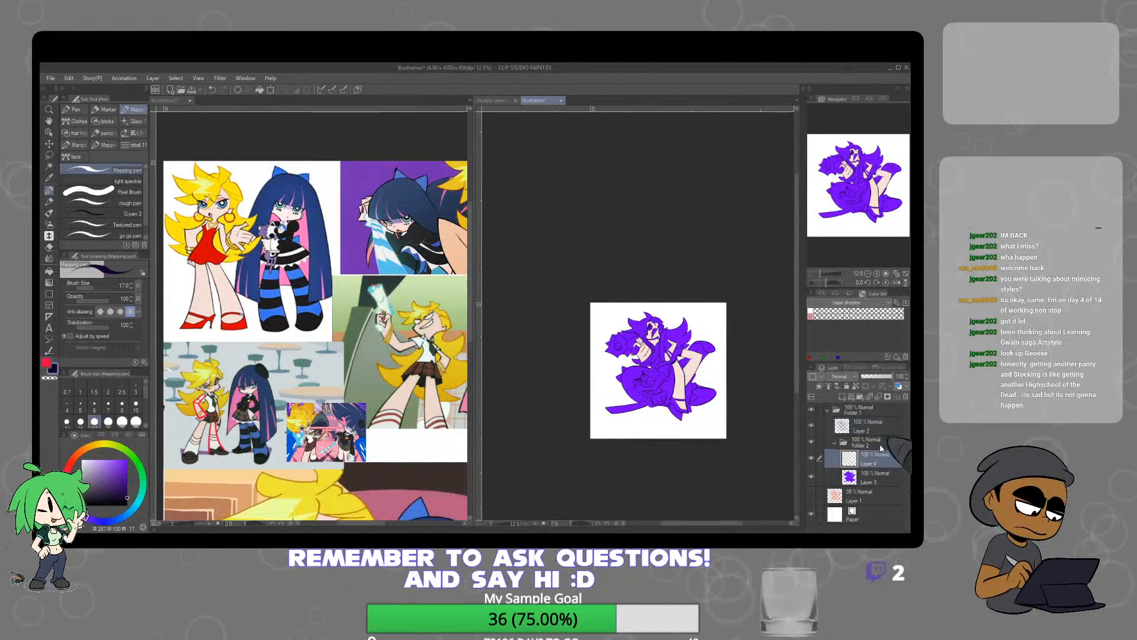
Sample the blue-haired character's pale skin tone from the reference sheet and switch to the Auto select tool
{"action": "left_click", "coordinate": [381, 405]}
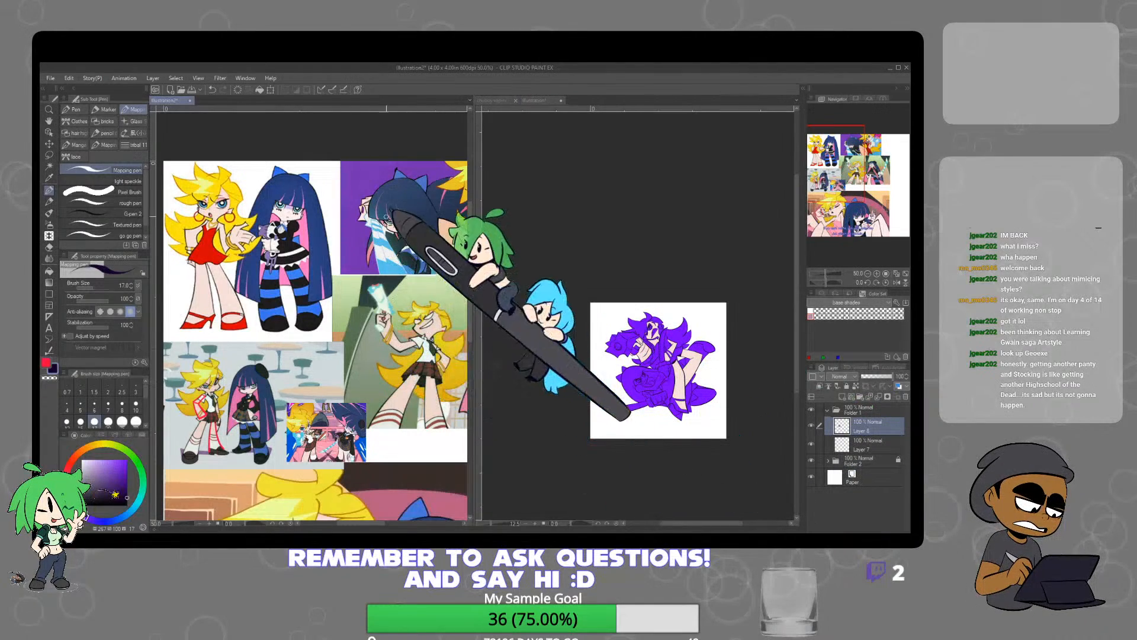
{"action": "scroll", "coordinate": [293, 204], "scroll_direction": "up", "scroll_amount": 4}
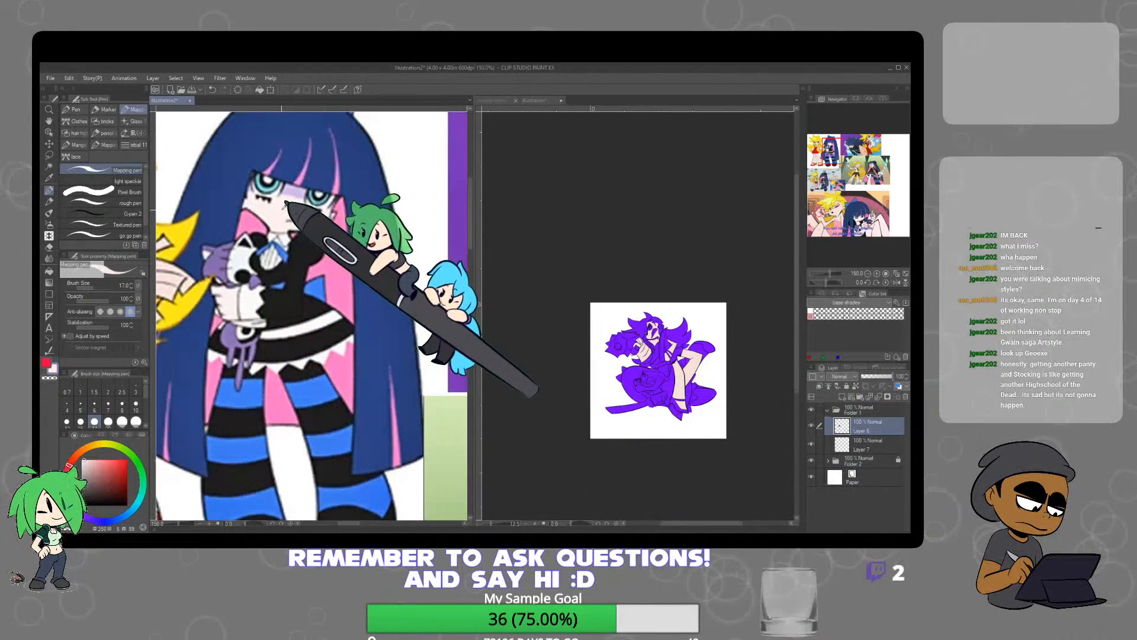
{"action": "scroll", "coordinate": [286, 203], "scroll_direction": "down", "scroll_amount": 4}
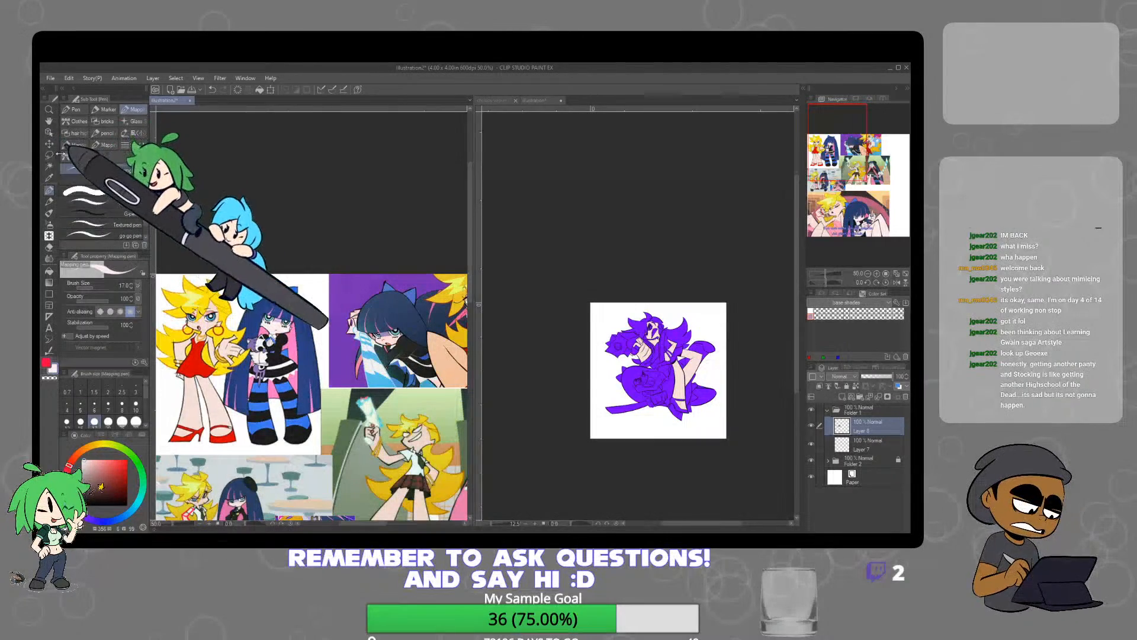
{"action": "left_click", "coordinate": [49, 165]}
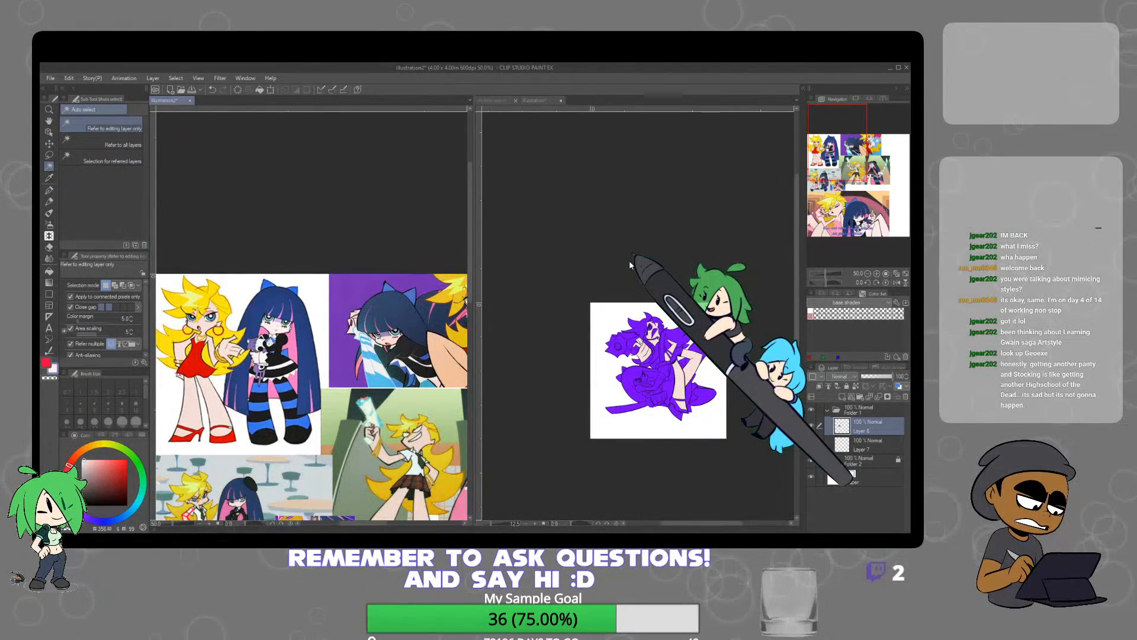
Auto-select the lower character's face and both hands on the skin layer, fill them with the pale skin tone and deselect
{"action": "scroll", "coordinate": [666, 367], "scroll_direction": "up", "scroll_amount": 8}
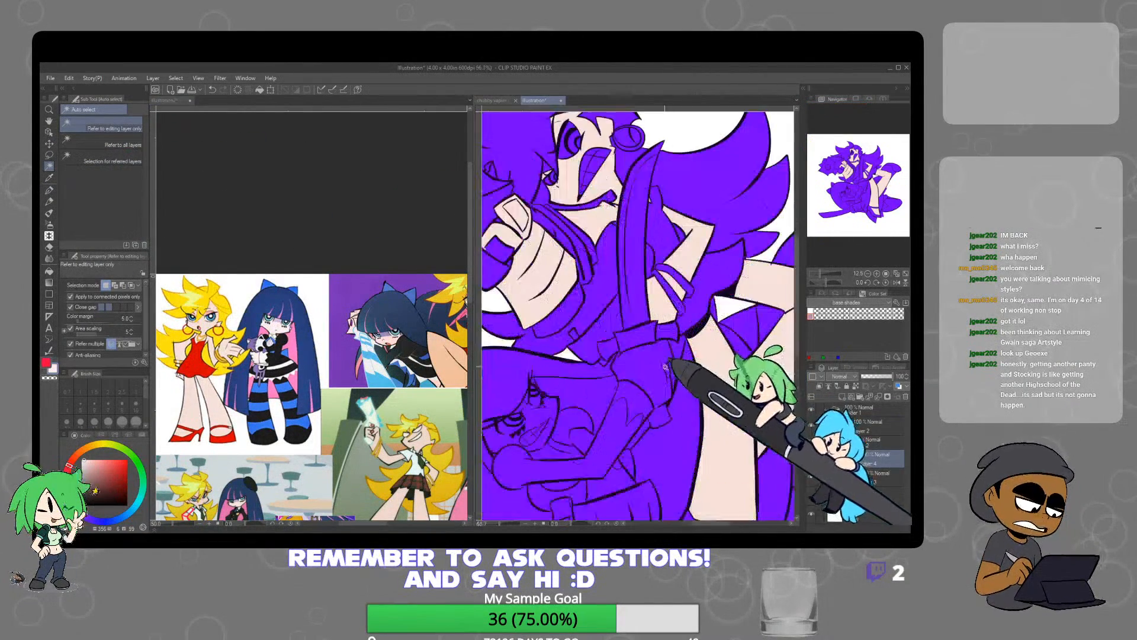
{"action": "left_click", "coordinate": [665, 366]}
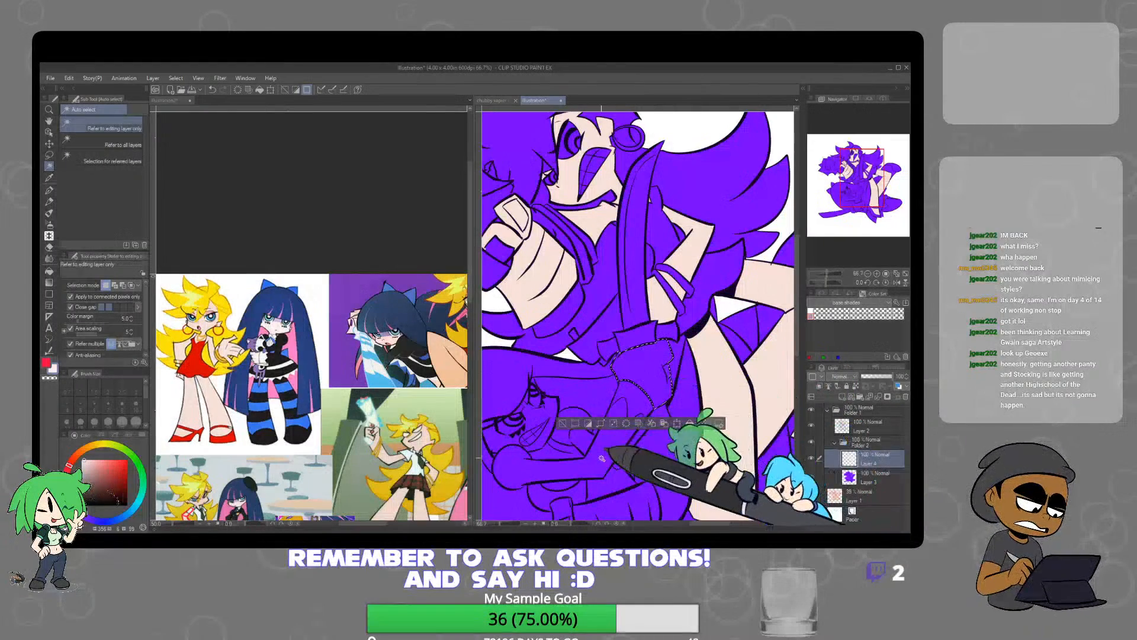
{"action": "left_click", "coordinate": [541, 416], "text": "shift"}
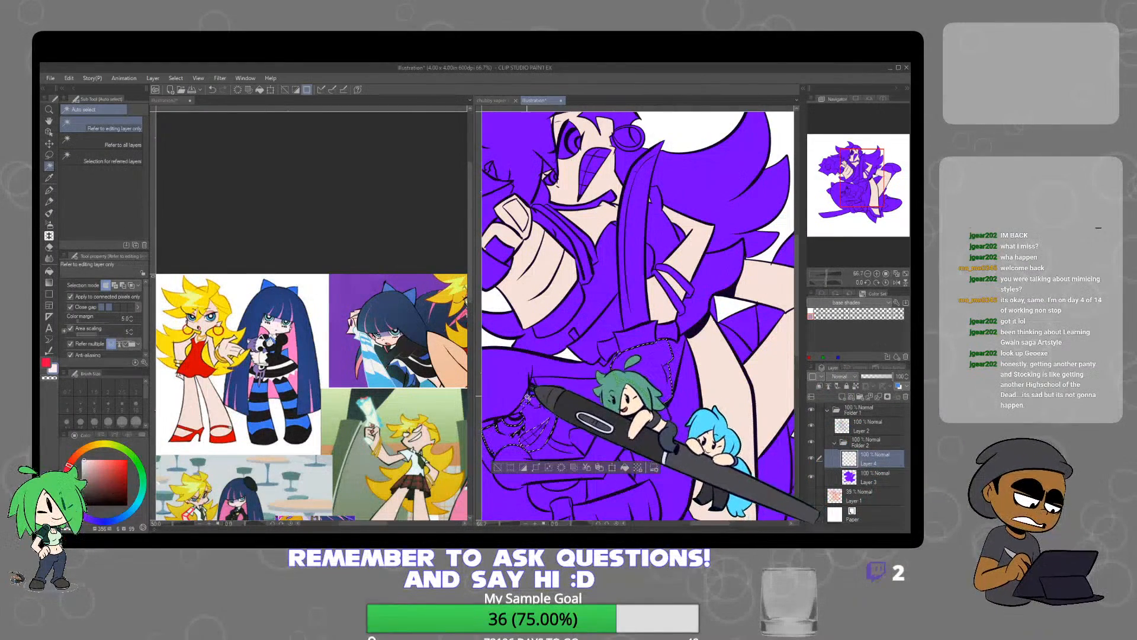
{"action": "left_click_drag", "start_coordinate": [563, 441], "coordinate": [572, 316]}
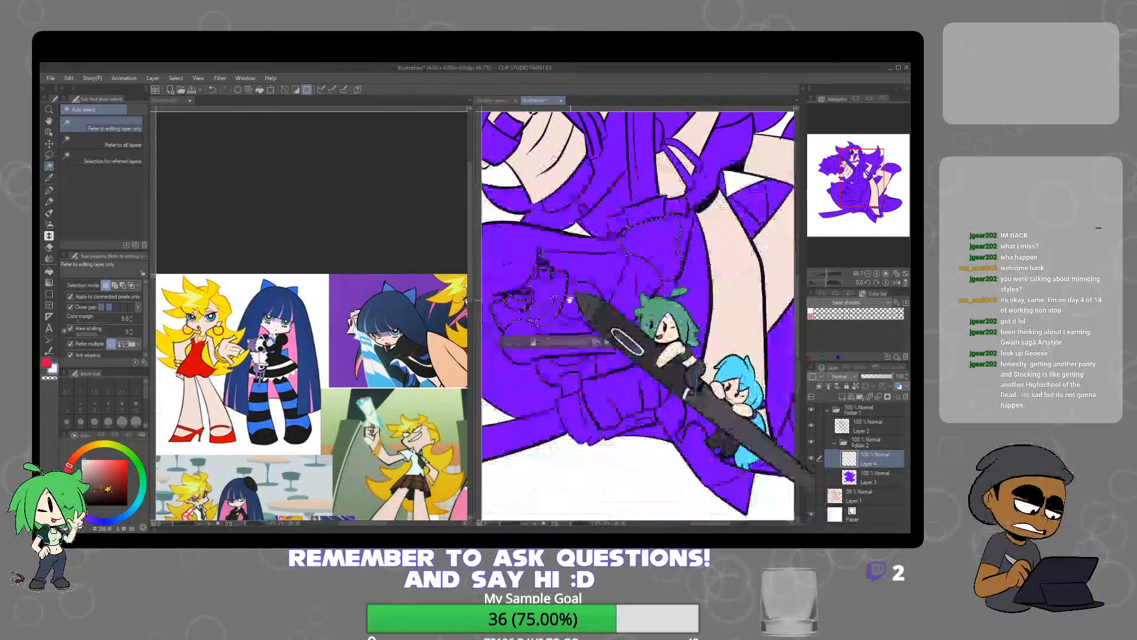
{"action": "left_click", "coordinate": [625, 424], "text": "shift"}
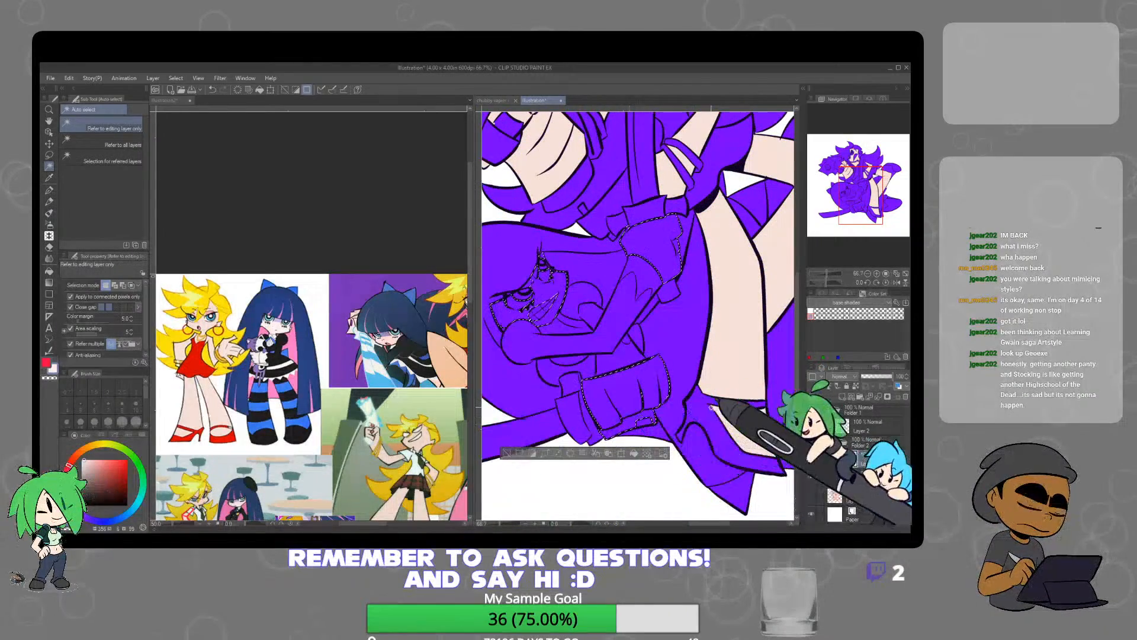
{"action": "left_click", "coordinate": [634, 453]}
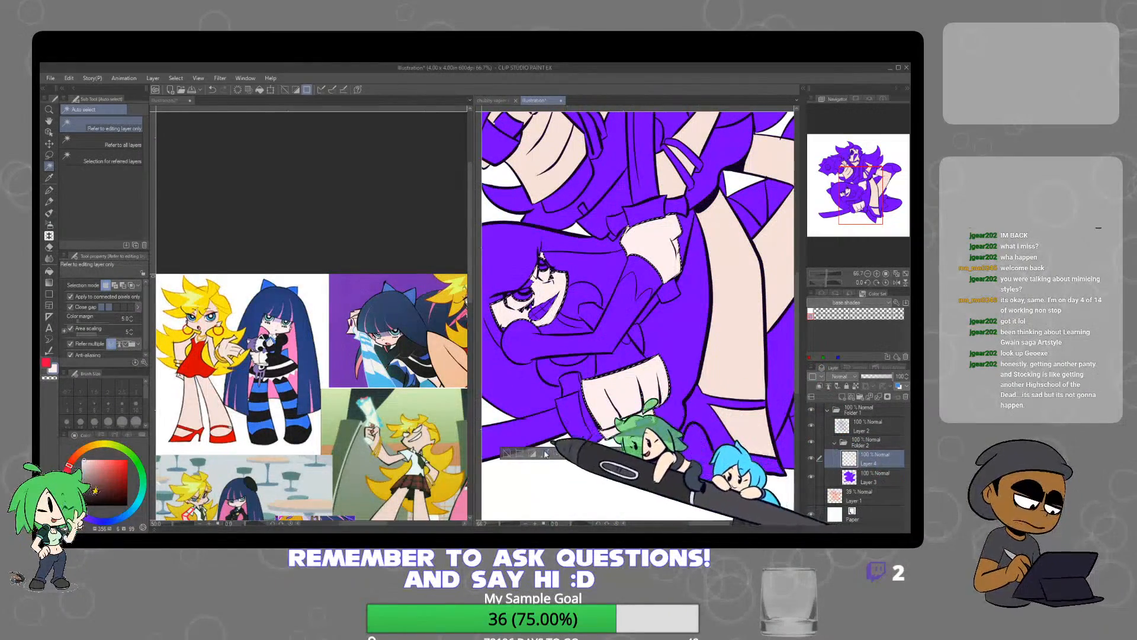
{"action": "left_click", "coordinate": [506, 453]}
Fill the leftover purple patches around the lower character's eyes and lashes with the pale skin tone
{"action": "scroll", "coordinate": [532, 312], "scroll_direction": "up", "scroll_amount": 2}
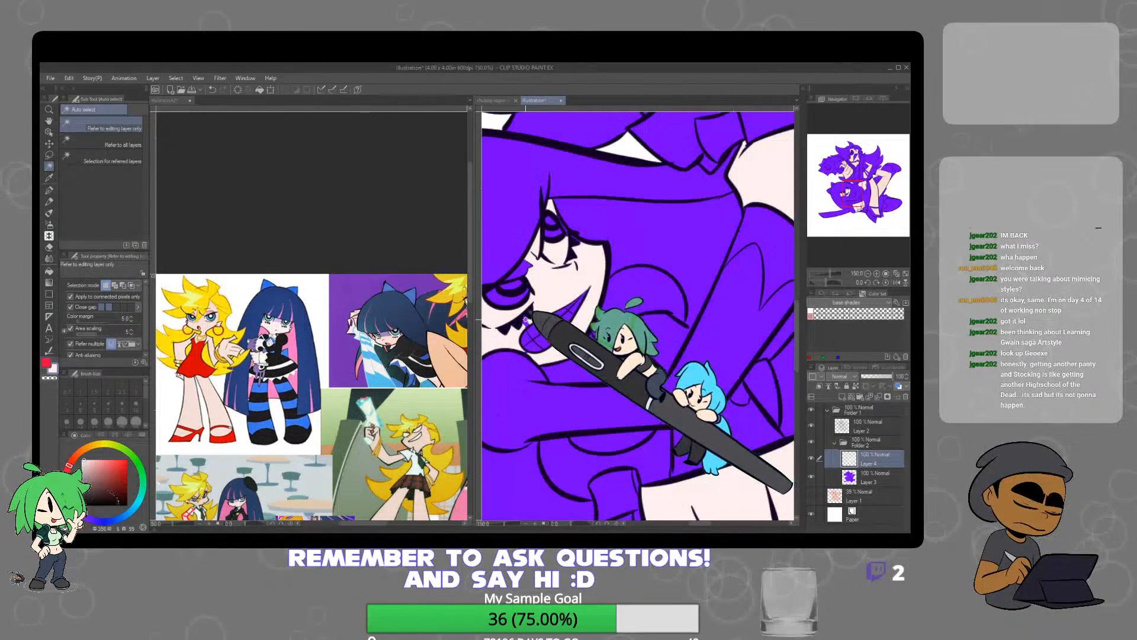
{"action": "left_click", "coordinate": [526, 321]}
{"action": "left_click", "coordinate": [612, 343]}
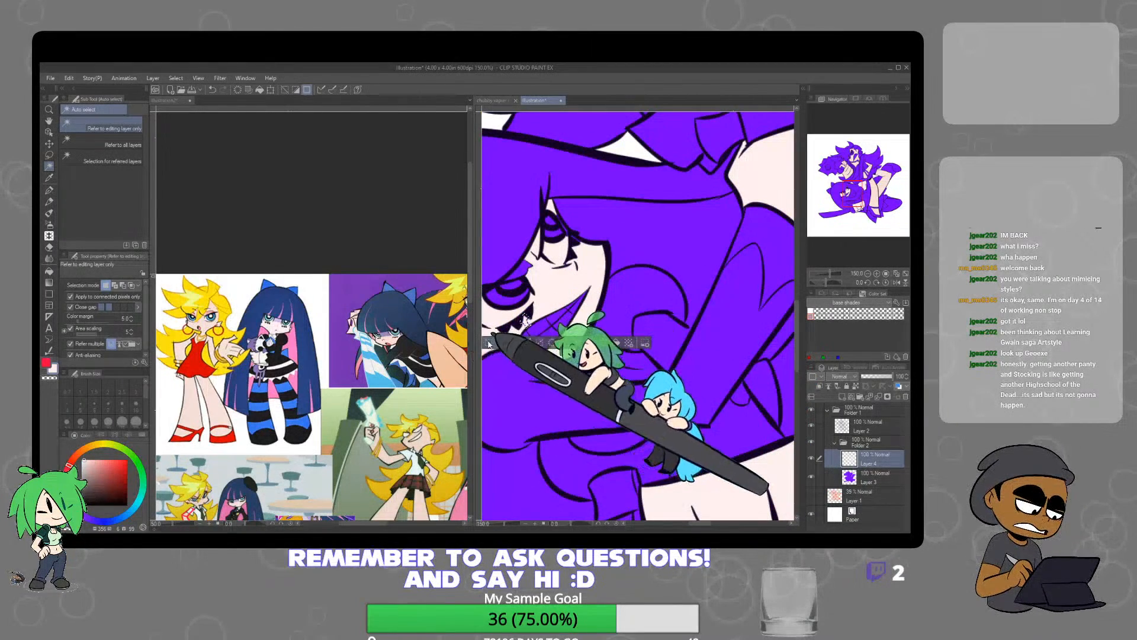
{"action": "left_click", "coordinate": [488, 343]}
{"action": "left_click", "coordinate": [56, 192]}
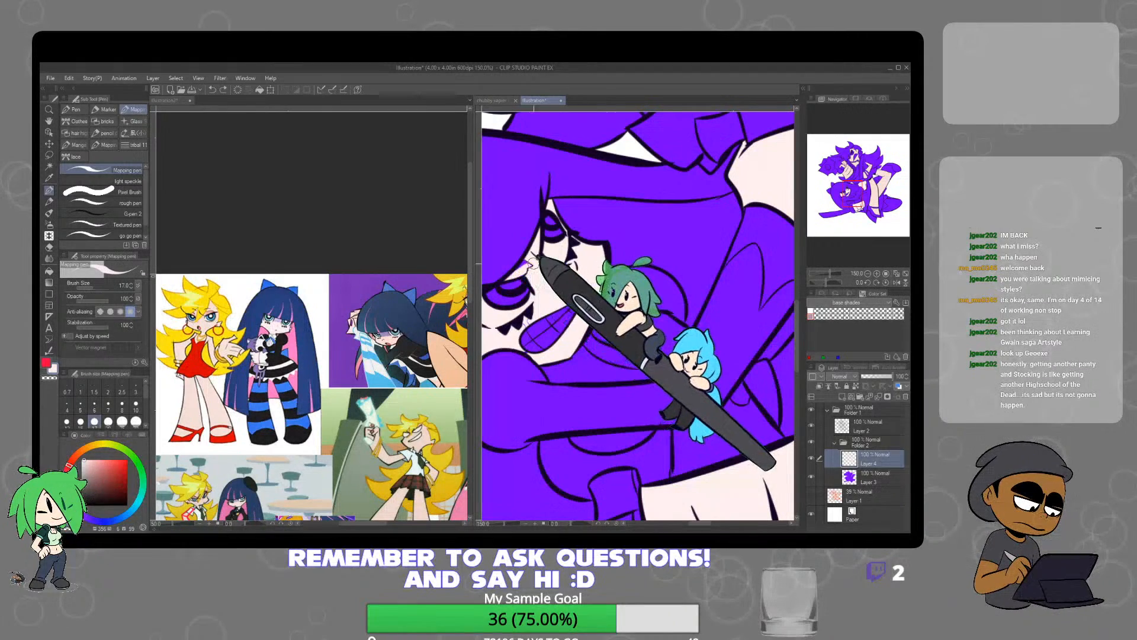
{"action": "scroll", "coordinate": [662, 300], "scroll_direction": "down", "scroll_amount": 4}
{"action": "left_click_drag", "start_coordinate": [710, 317], "coordinate": [658, 348]}
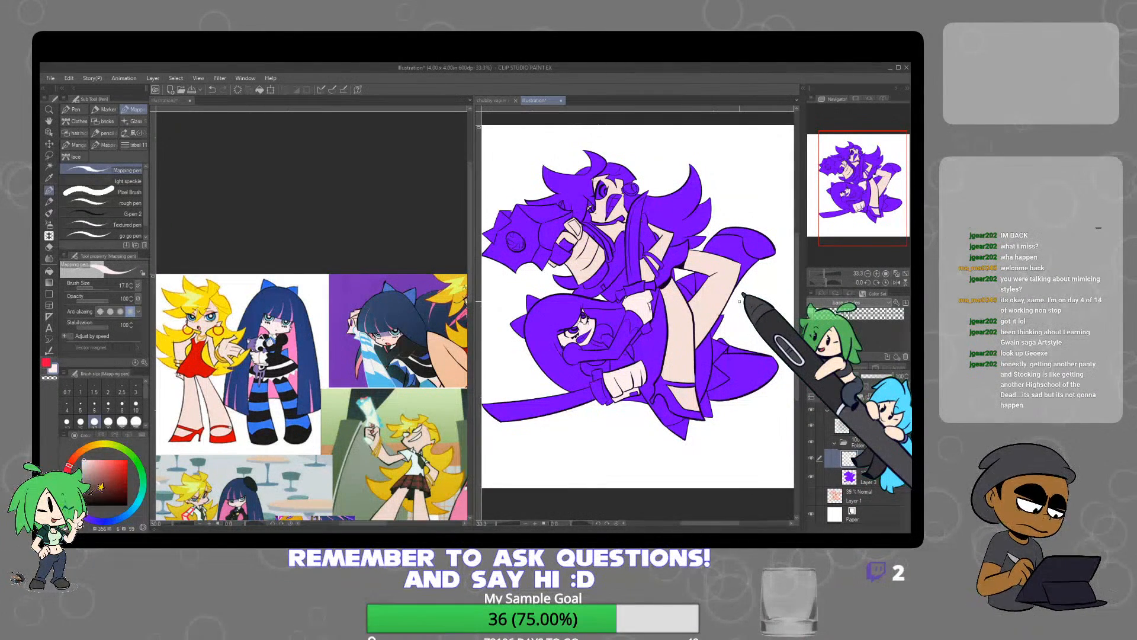
Add a new layer above the skin layer and sample the blonde character's red from the reference sheet
{"action": "left_click", "coordinate": [843, 393]}
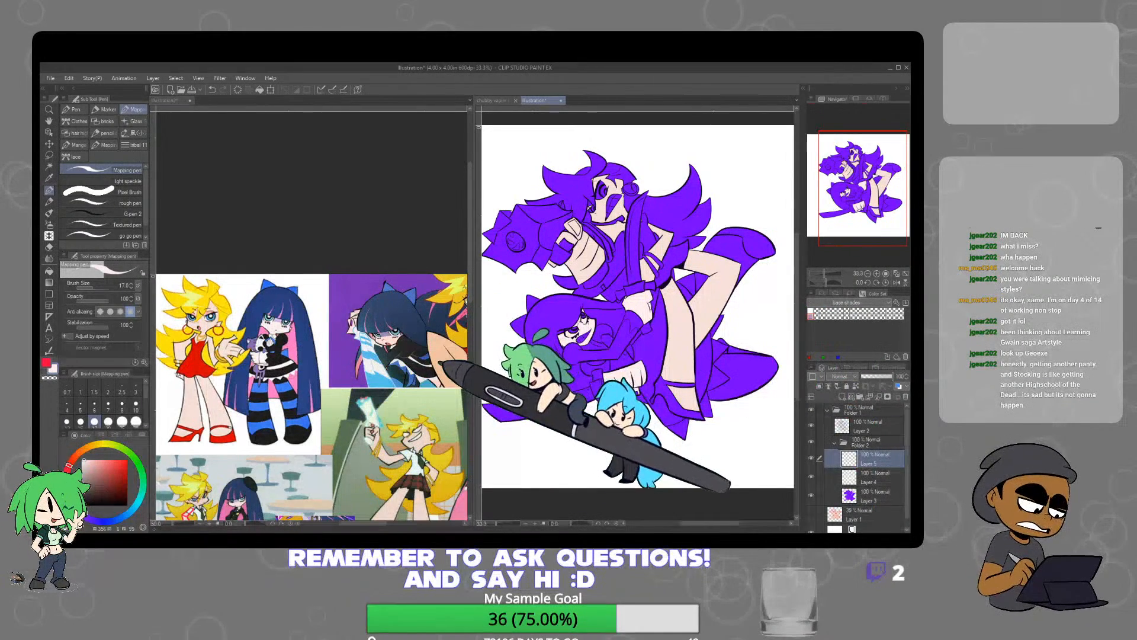
{"action": "left_click", "coordinate": [439, 368]}
{"action": "left_click_drag", "start_coordinate": [439, 368], "coordinate": [341, 400]}
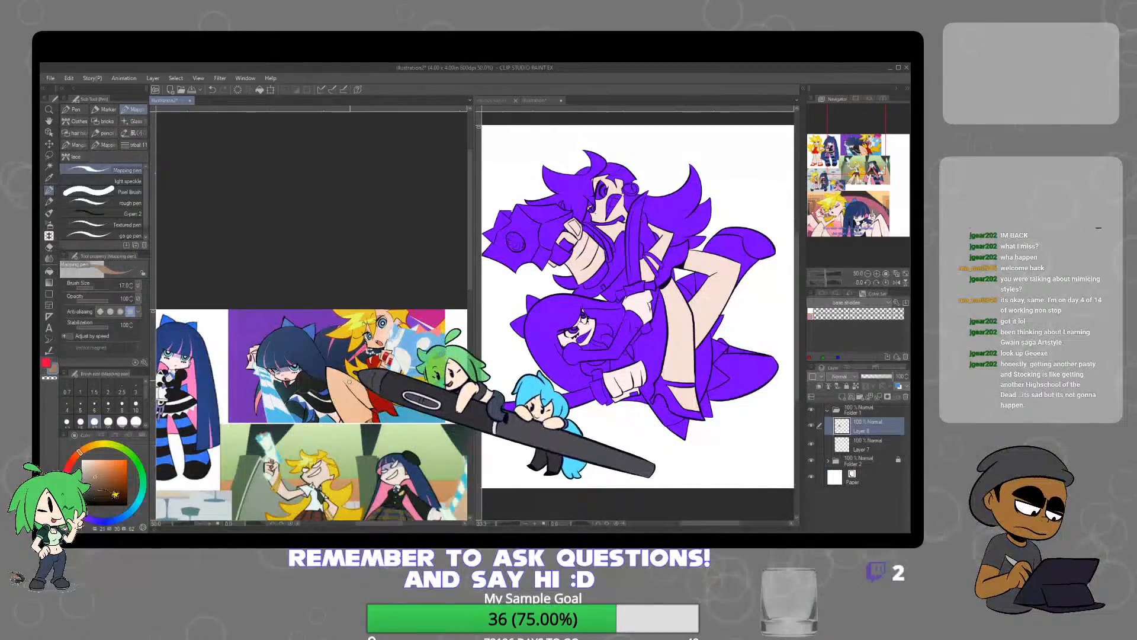
{"action": "scroll", "coordinate": [393, 377], "scroll_direction": "up", "scroll_amount": 3}
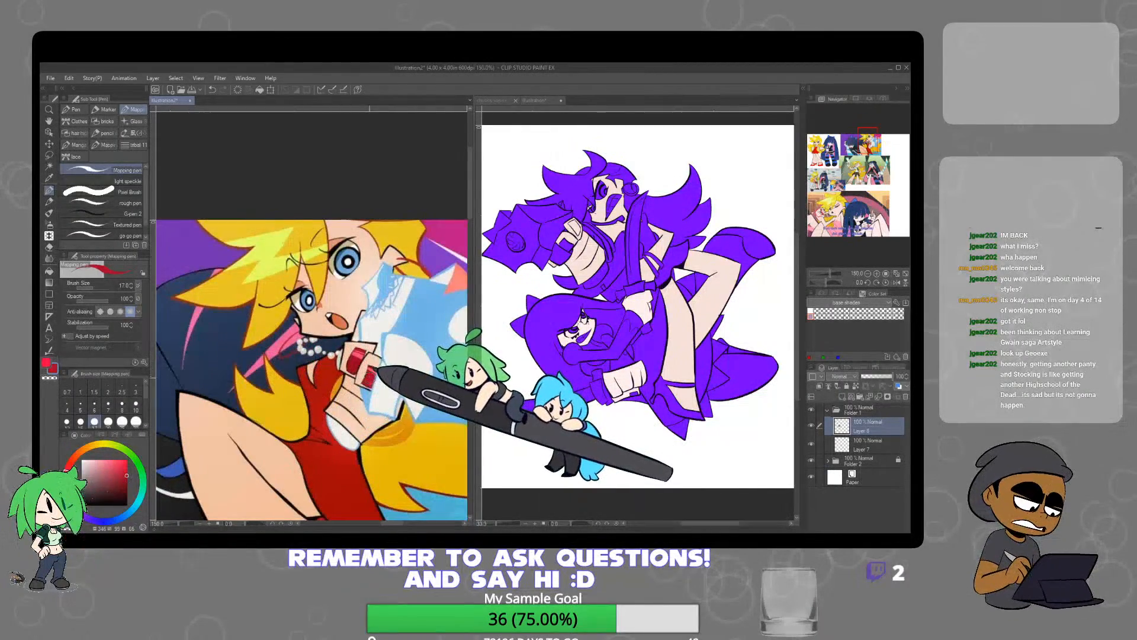
Auto-select the fingernails on the upper character's fist, fill them with the sampled red on the new layer and deselect
{"action": "left_click", "coordinate": [49, 166]}
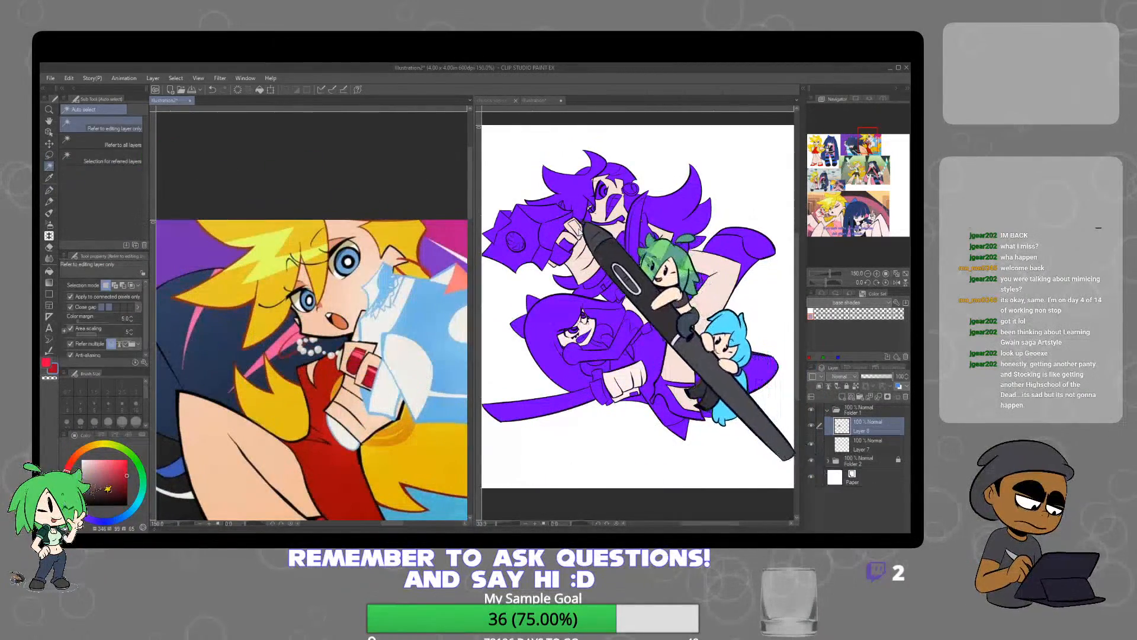
{"action": "left_click", "coordinate": [614, 288]}
{"action": "left_click", "coordinate": [618, 266]}
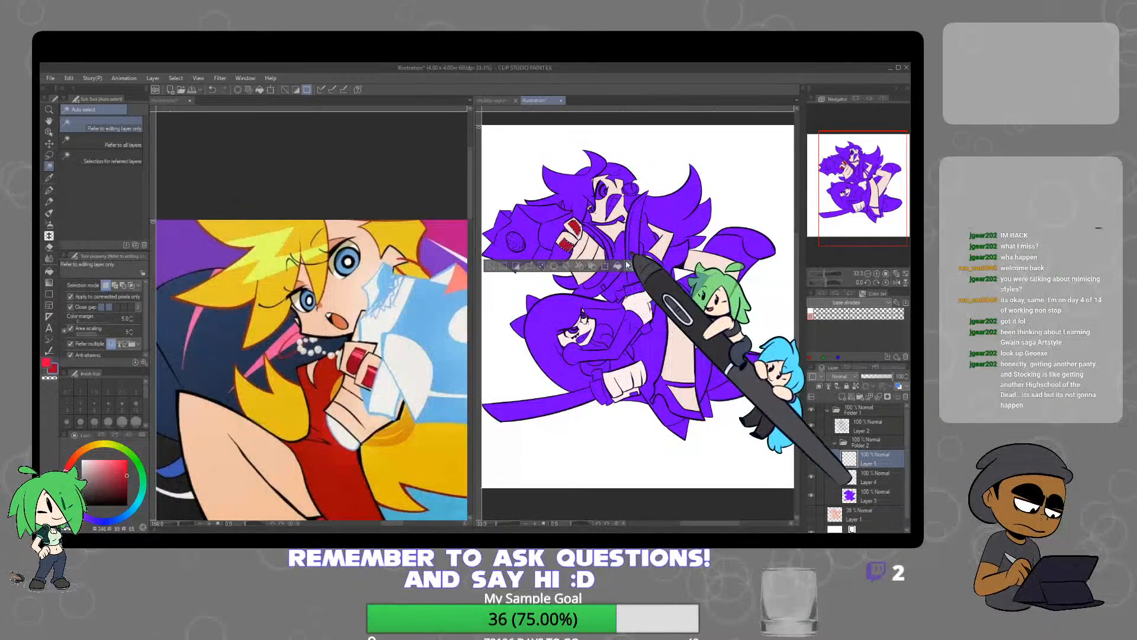
{"action": "left_click", "coordinate": [491, 266]}
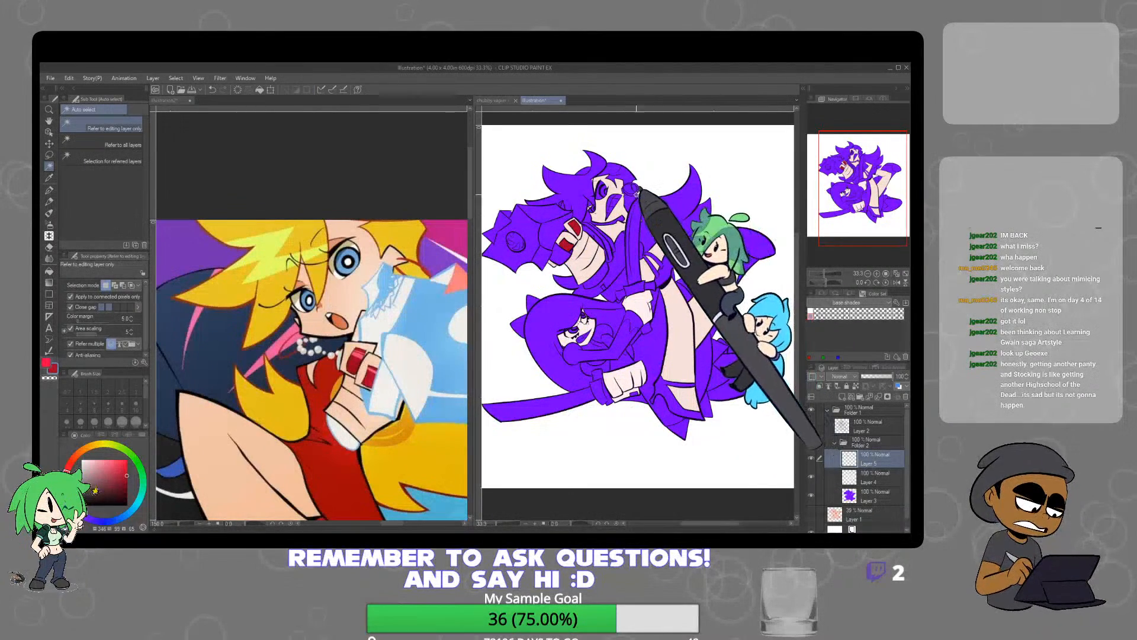
Auto-select the upper character's hoop earring on the purple base layer, fill it red on Layer 5 and deselect
{"action": "left_click", "coordinate": [633, 190]}
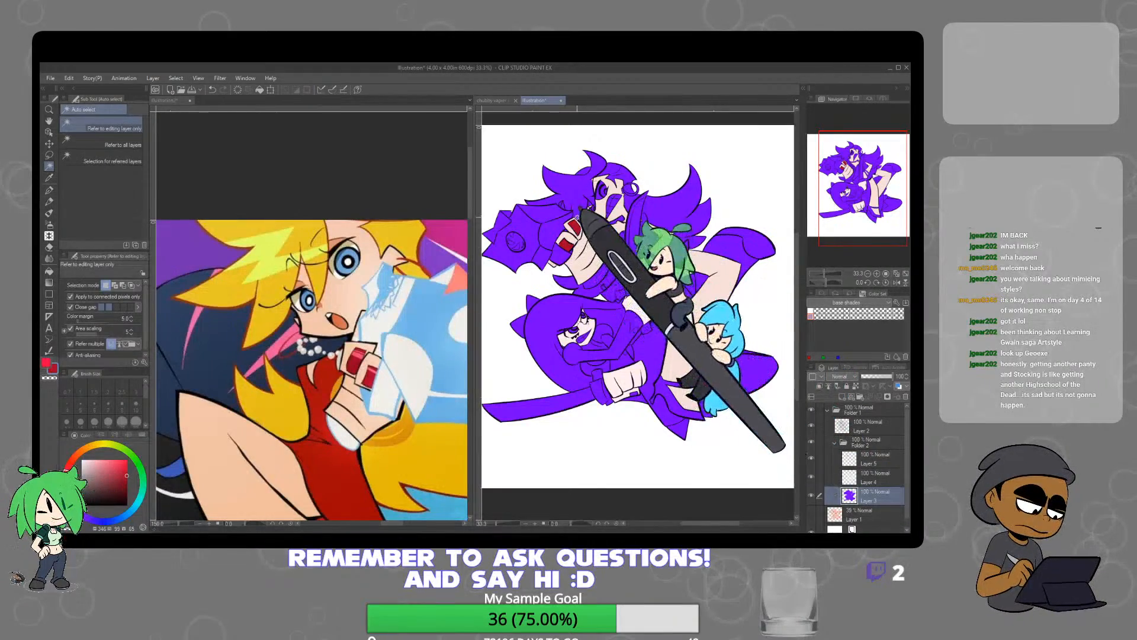
{"action": "scroll", "coordinate": [590, 222], "scroll_direction": "up", "scroll_amount": 2}
{"action": "left_click_drag", "start_coordinate": [642, 270], "coordinate": [622, 317]}
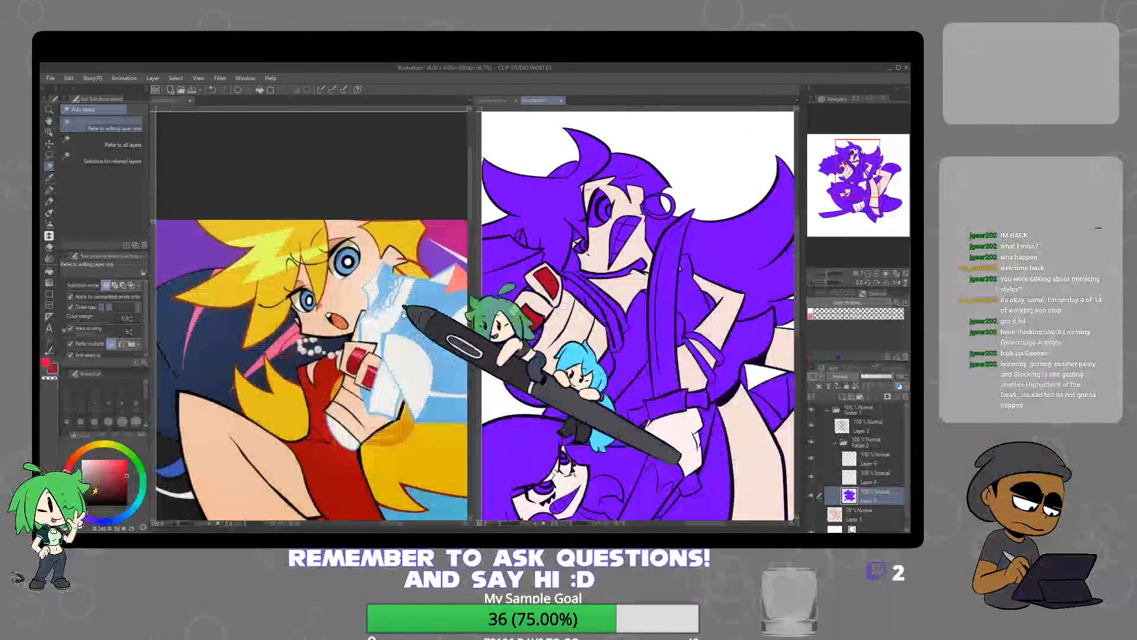
{"action": "left_click", "coordinate": [674, 207]}
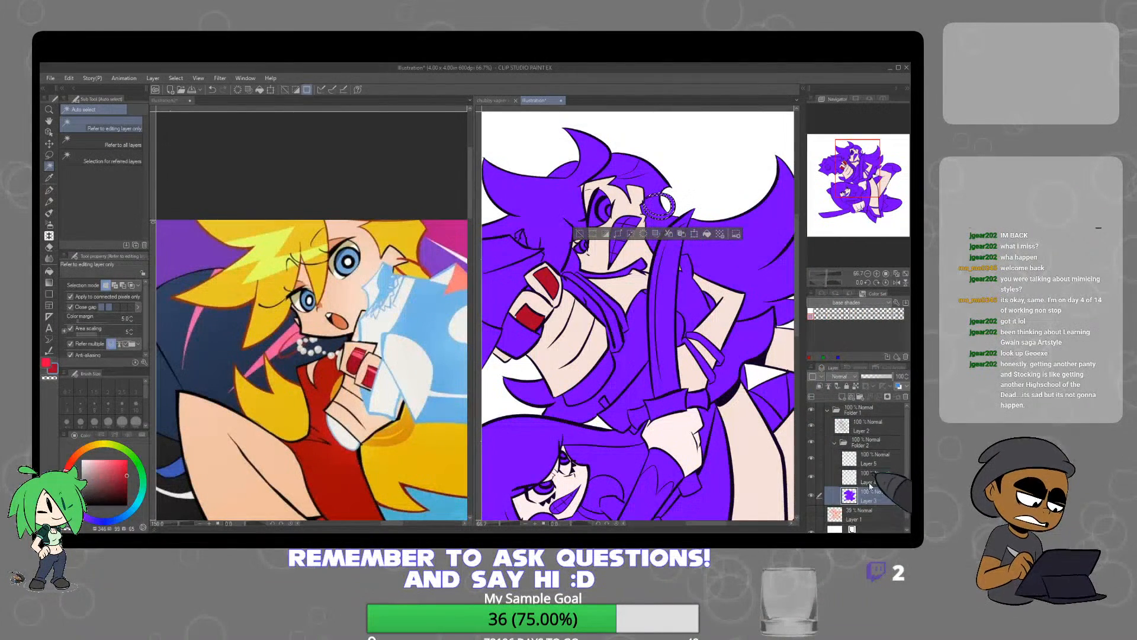
{"action": "left_click", "coordinate": [873, 467]}
{"action": "left_click", "coordinate": [707, 233]}
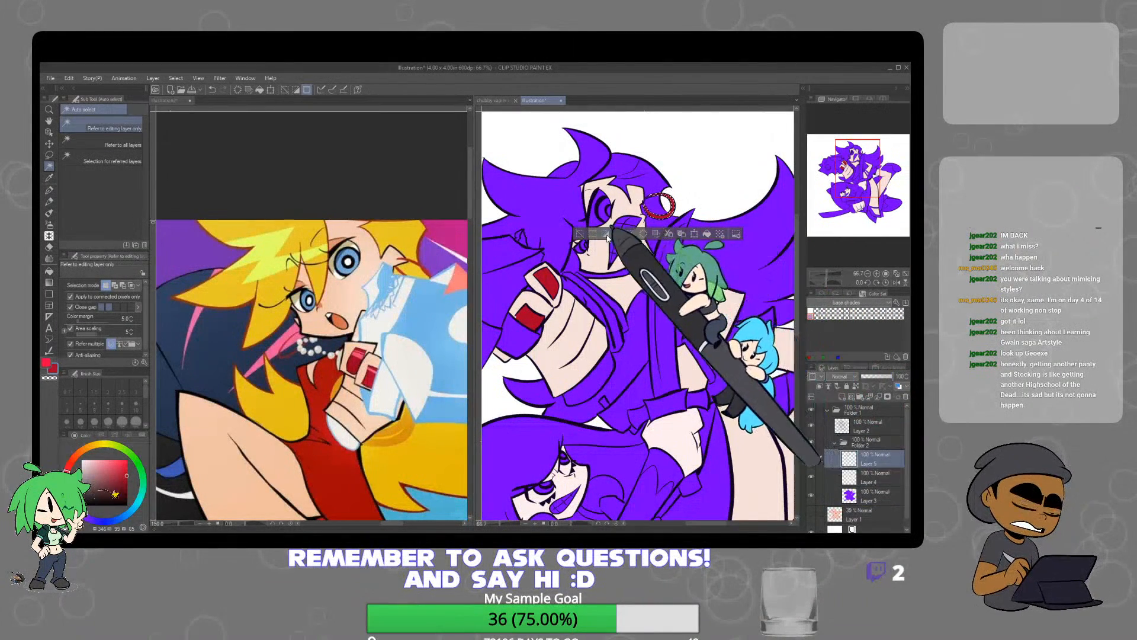
{"action": "left_click", "coordinate": [580, 233]}
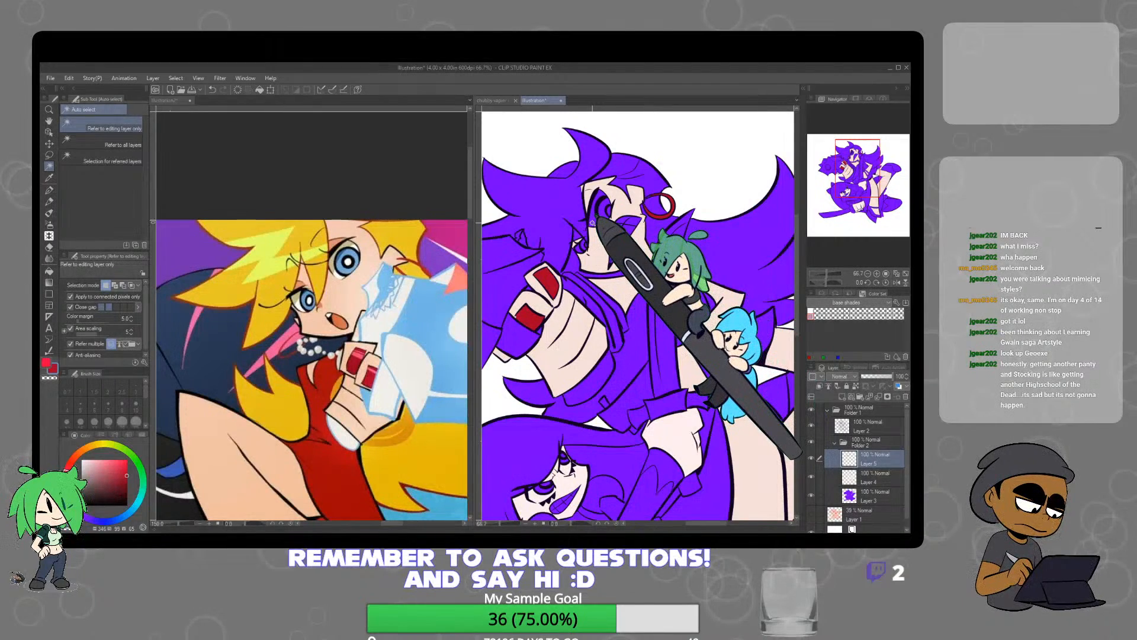
Touch up the red hoop earring where it meets the ear with the Mapping pen
{"action": "key", "text": "p"}
{"action": "scroll", "coordinate": [593, 223], "scroll_direction": "up", "scroll_amount": 6}
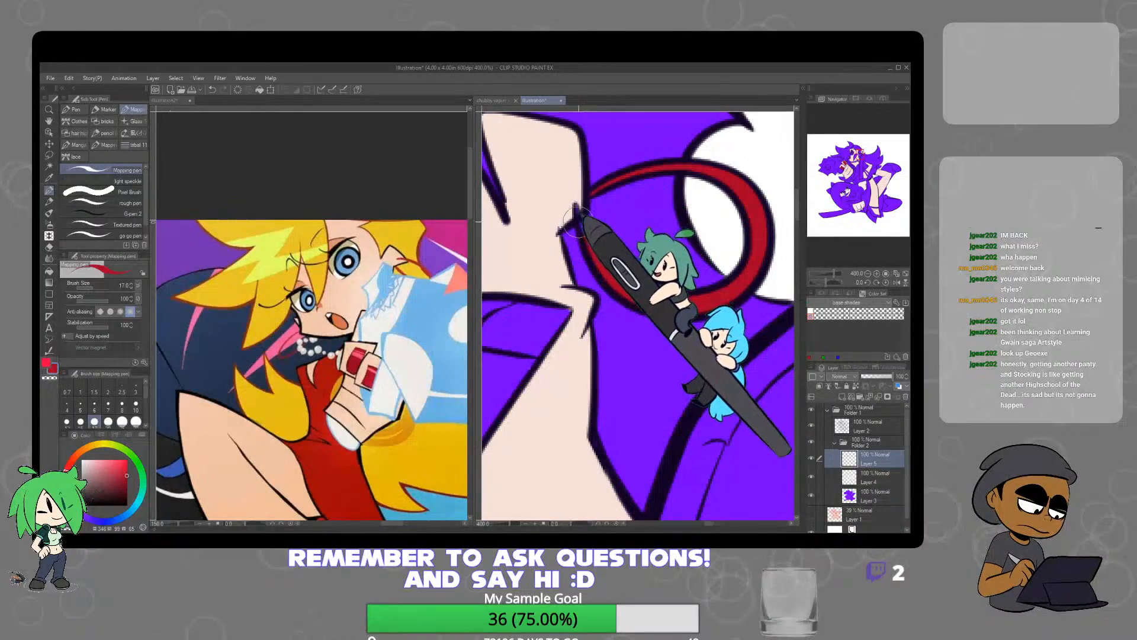
{"action": "scroll", "coordinate": [617, 240], "scroll_direction": "down", "scroll_amount": 8}
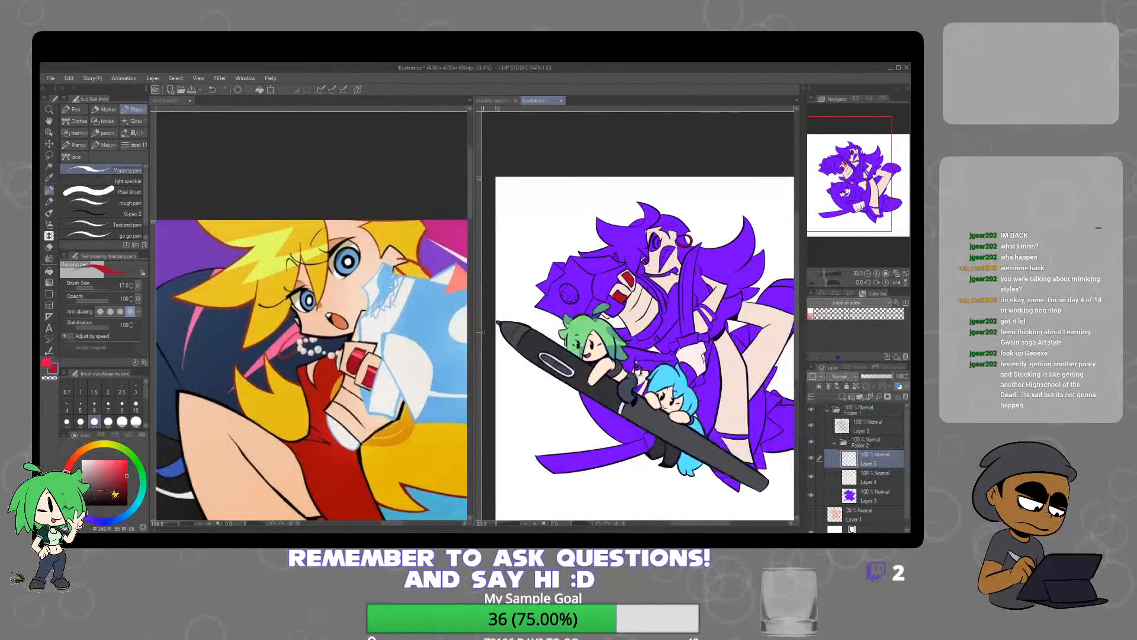
Sample the gold of the blonde character's bangles from the reference sheet and switch to the Auto select tool
{"action": "scroll", "coordinate": [340, 415], "scroll_direction": "down", "scroll_amount": 4}
{"action": "scroll", "coordinate": [340, 421], "scroll_direction": "down", "scroll_amount": 1}
{"action": "left_click_drag", "start_coordinate": [301, 452], "coordinate": [396, 403]}
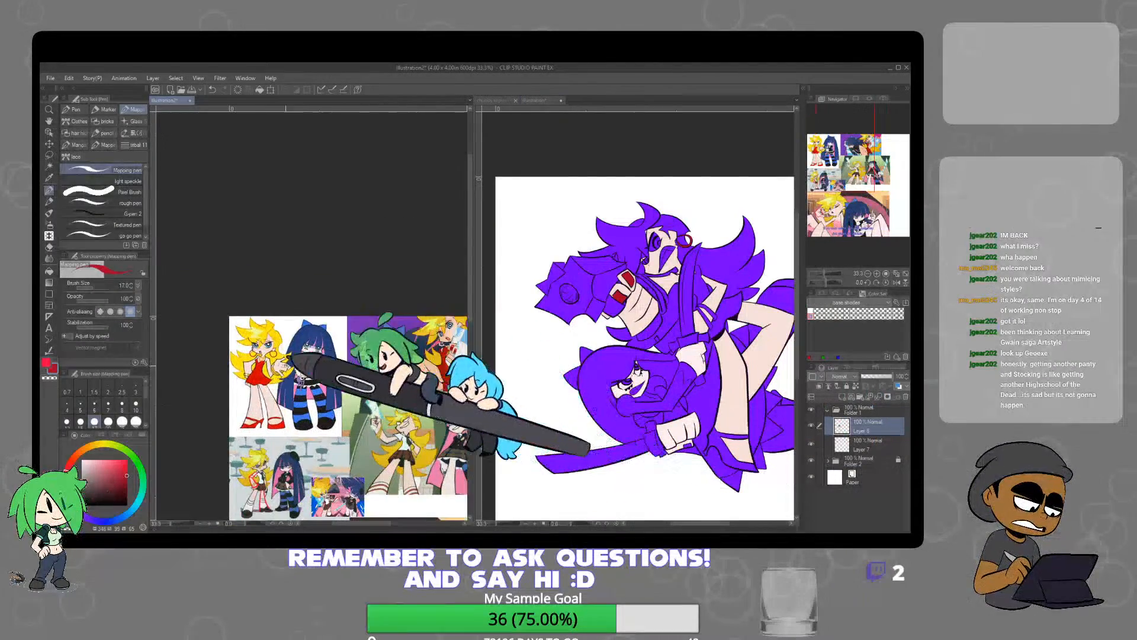
{"action": "scroll", "coordinate": [277, 385], "scroll_direction": "up", "scroll_amount": 5}
{"action": "left_click", "coordinate": [236, 375], "text": "alt"}
{"action": "left_click", "coordinate": [234, 377], "text": "alt"}
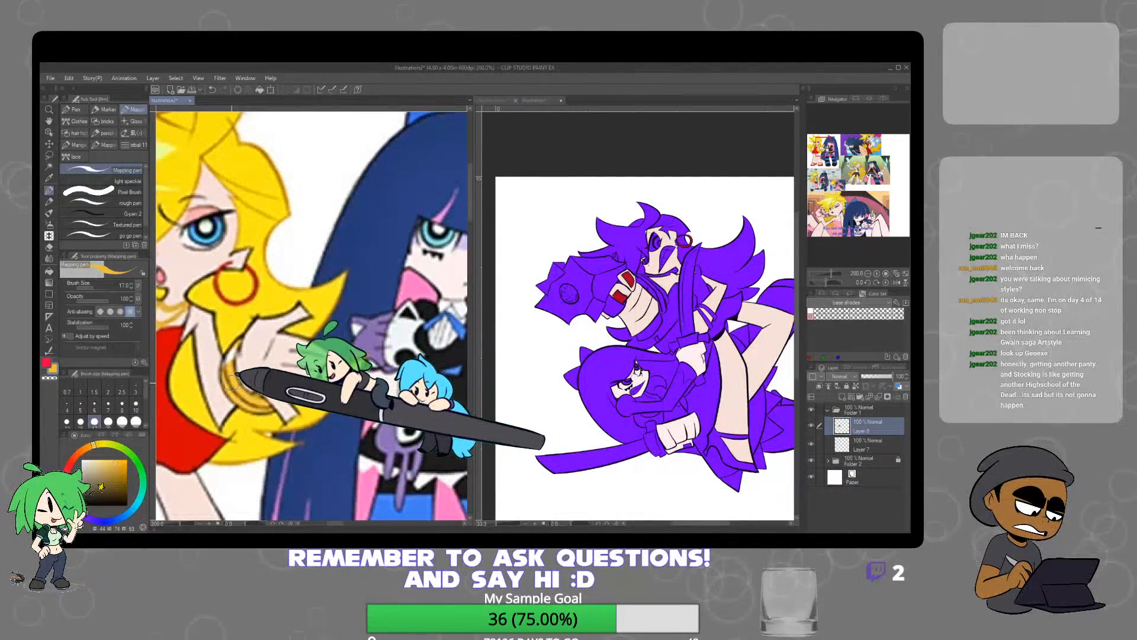
{"action": "left_click", "coordinate": [49, 166]}
Auto-select the bangles on both of the upper character's wrists, fill them with the sampled gold and deselect
{"action": "scroll", "coordinate": [712, 318], "scroll_direction": "up", "scroll_amount": 3}
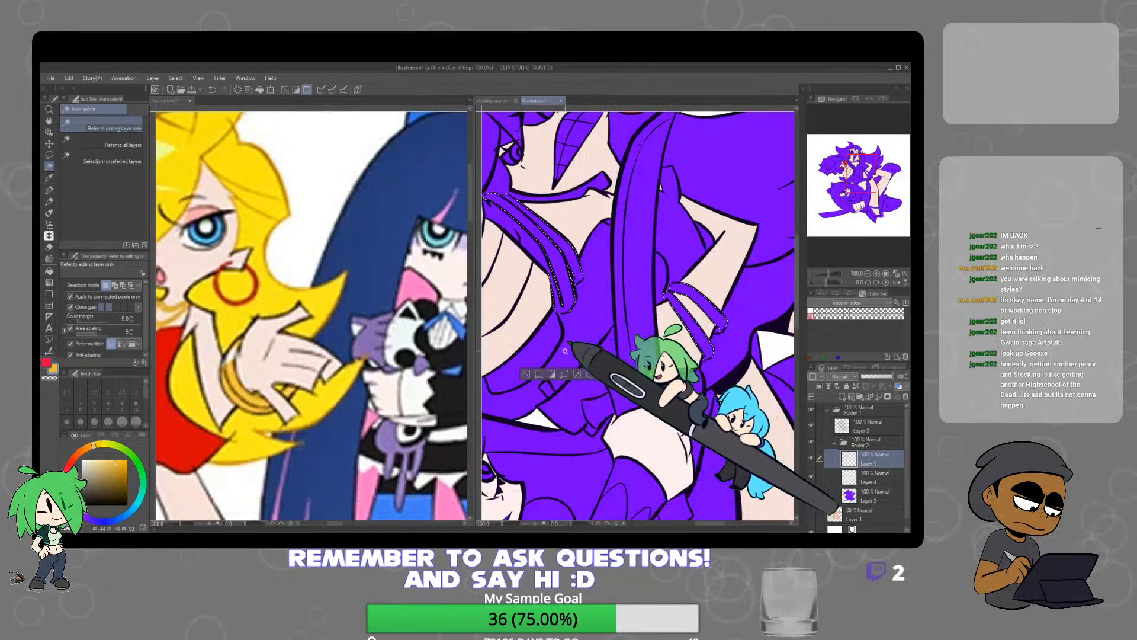
{"action": "left_click", "coordinate": [662, 374]}
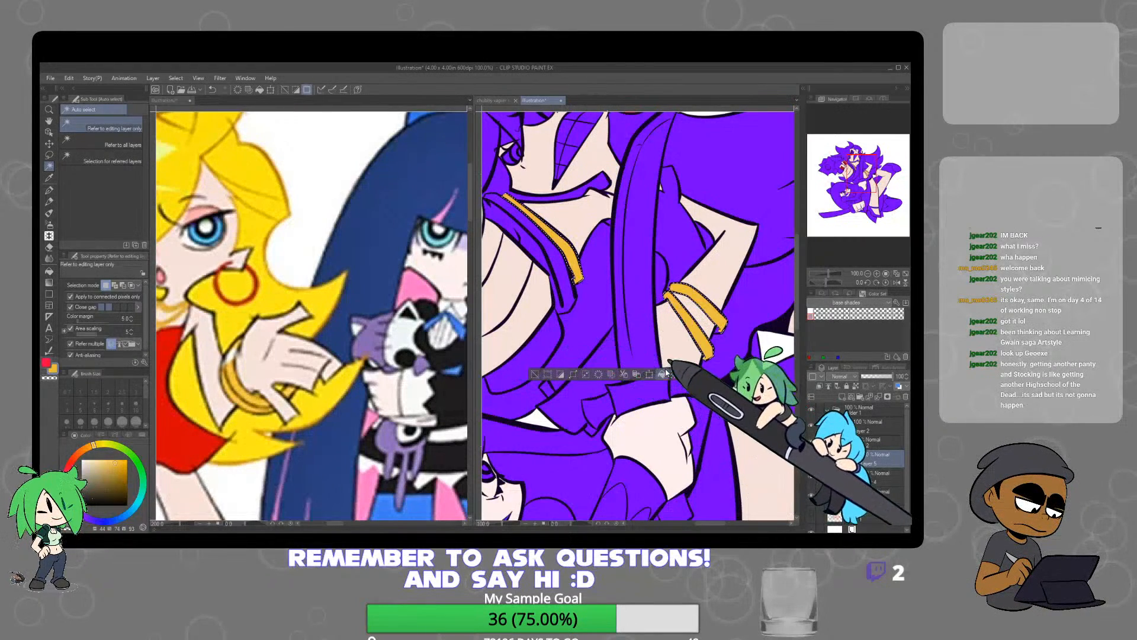
{"action": "left_click", "coordinate": [535, 374]}
{"action": "key", "text": "p"}
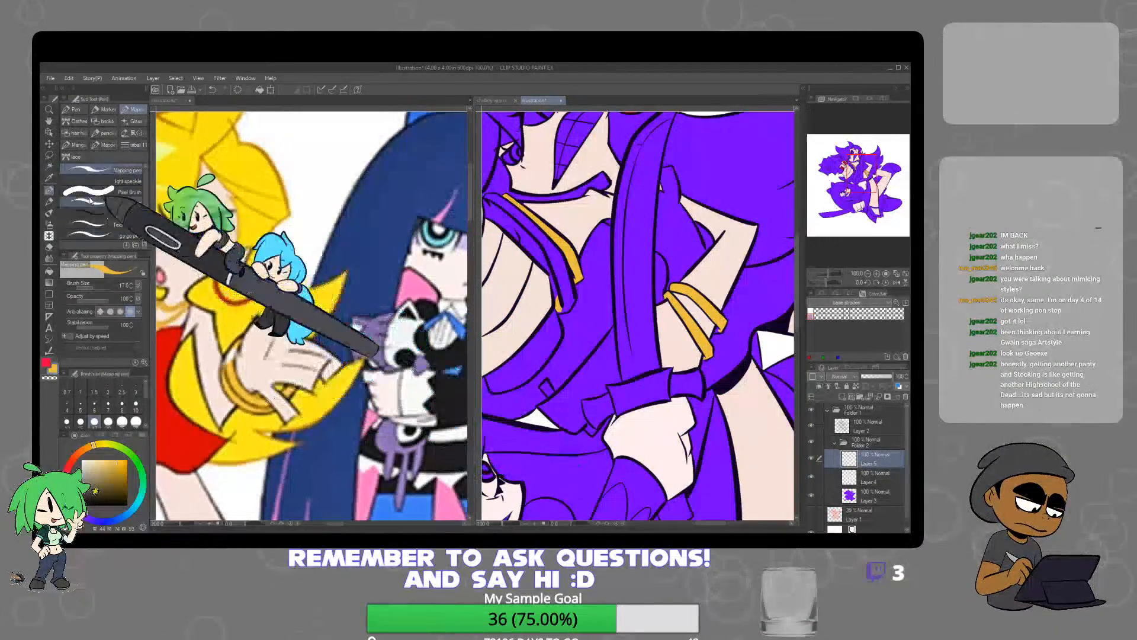
{"action": "key", "text": "w"}
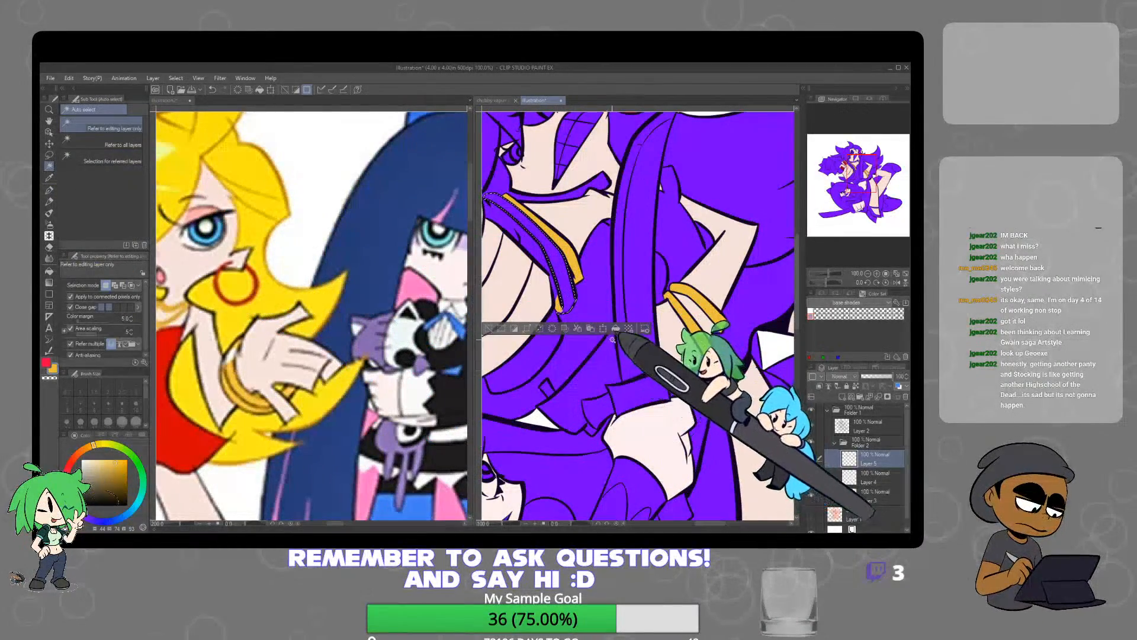
{"action": "left_click", "coordinate": [489, 329]}
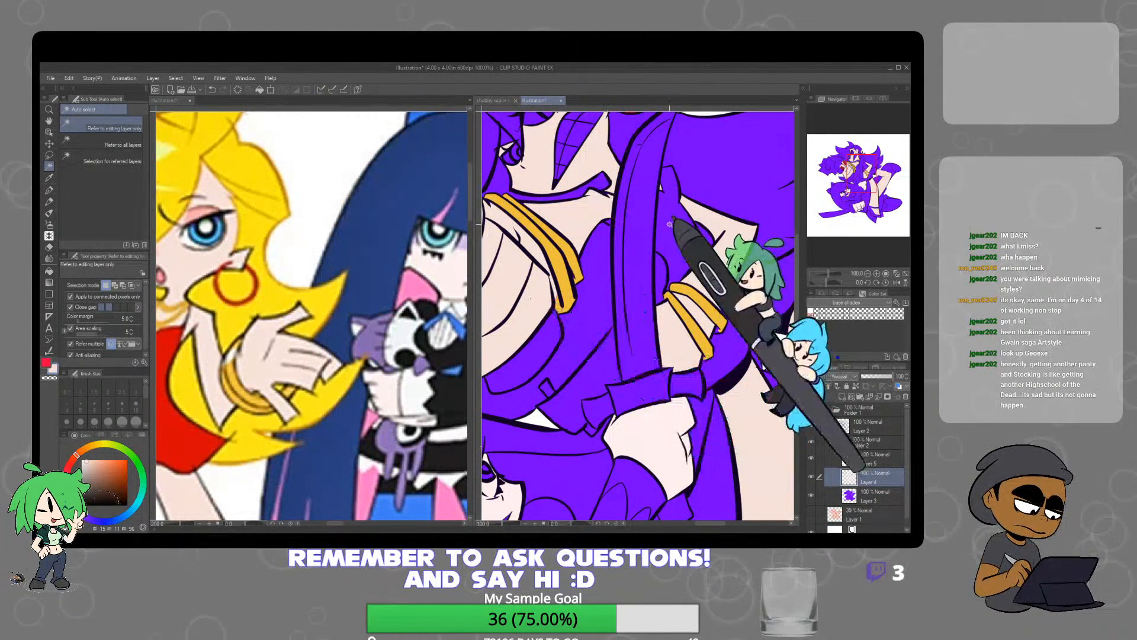
Fill the leftover purple patch at the end of the rear wrist's bangle with gold on Layer 5 and deselect
{"action": "scroll", "coordinate": [707, 288], "scroll_direction": "down", "scroll_amount": 2}
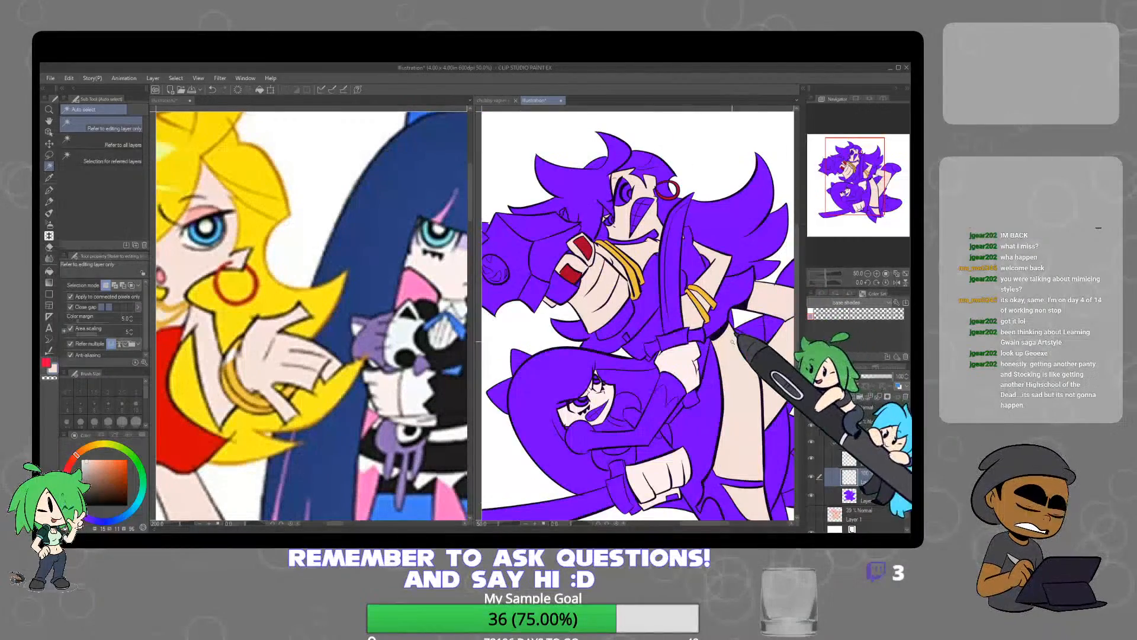
{"action": "scroll", "coordinate": [737, 312], "scroll_direction": "up", "scroll_amount": 6}
{"action": "left_click", "coordinate": [680, 313]}
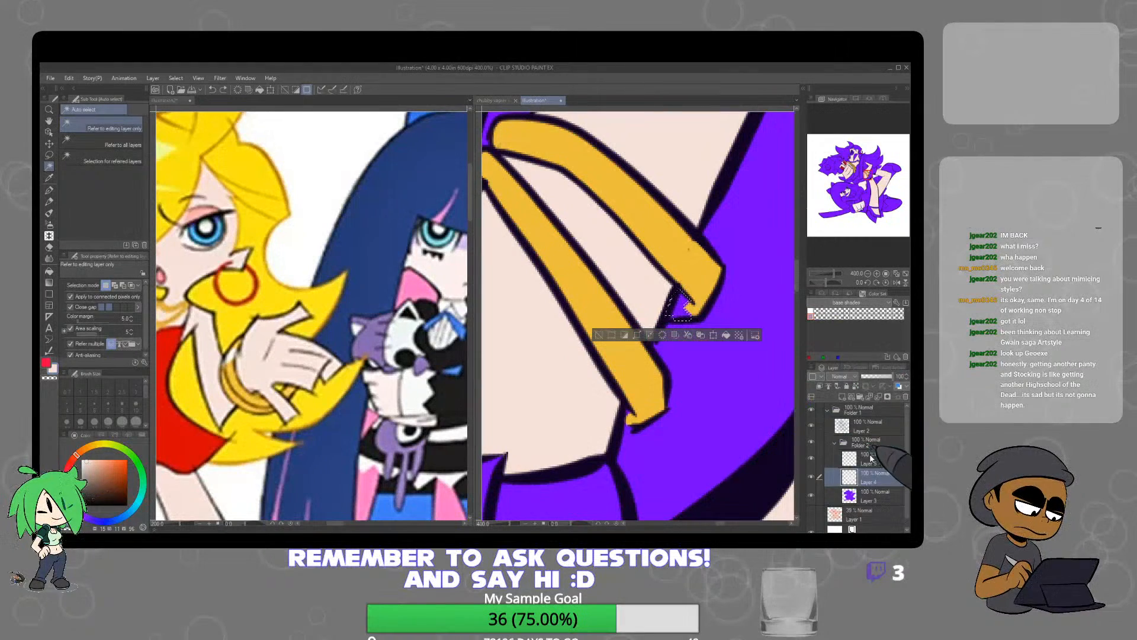
{"action": "right_click", "coordinate": [705, 299]}
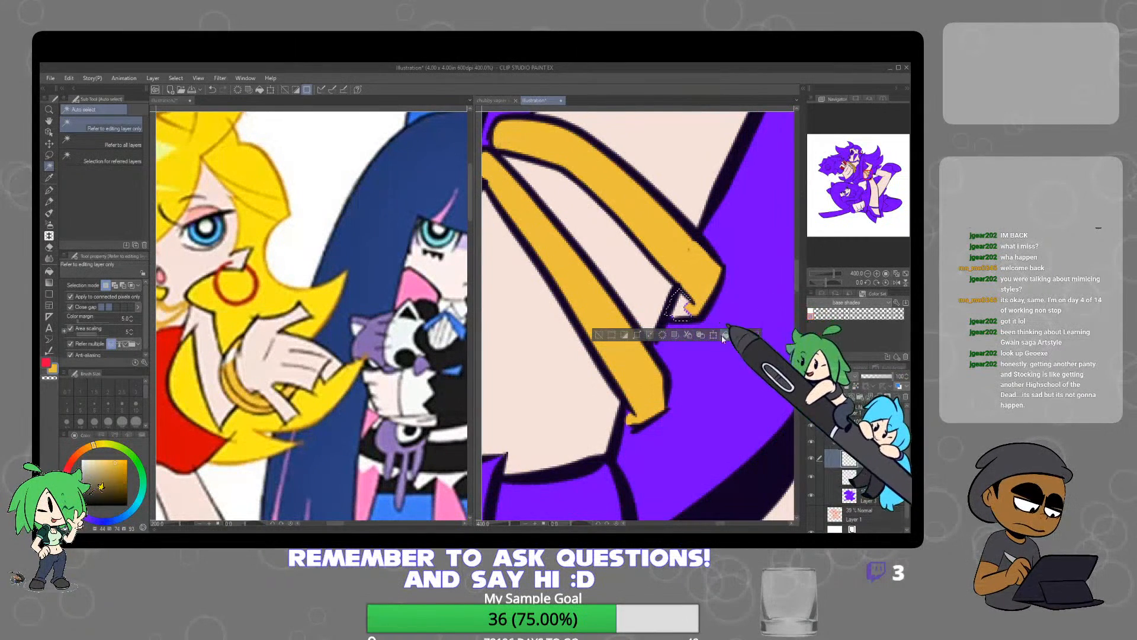
Touch up the ends of the gold bangles on both wrists with the Mapping pen
{"action": "left_click", "coordinate": [49, 190]}
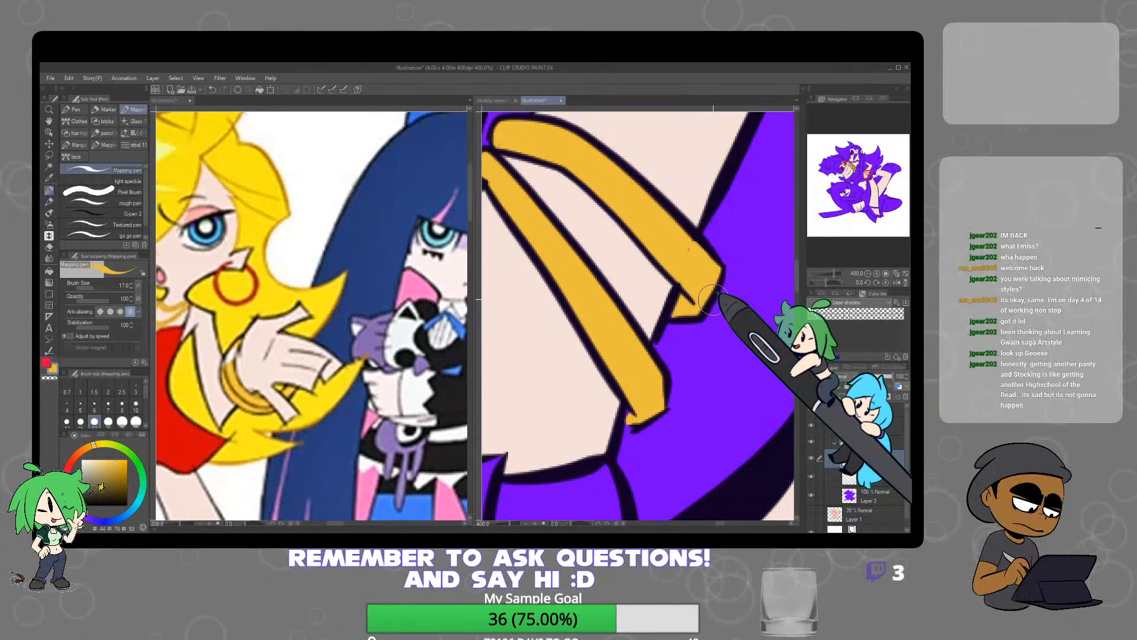
{"action": "scroll", "coordinate": [714, 300], "scroll_direction": "down", "scroll_amount": 5}
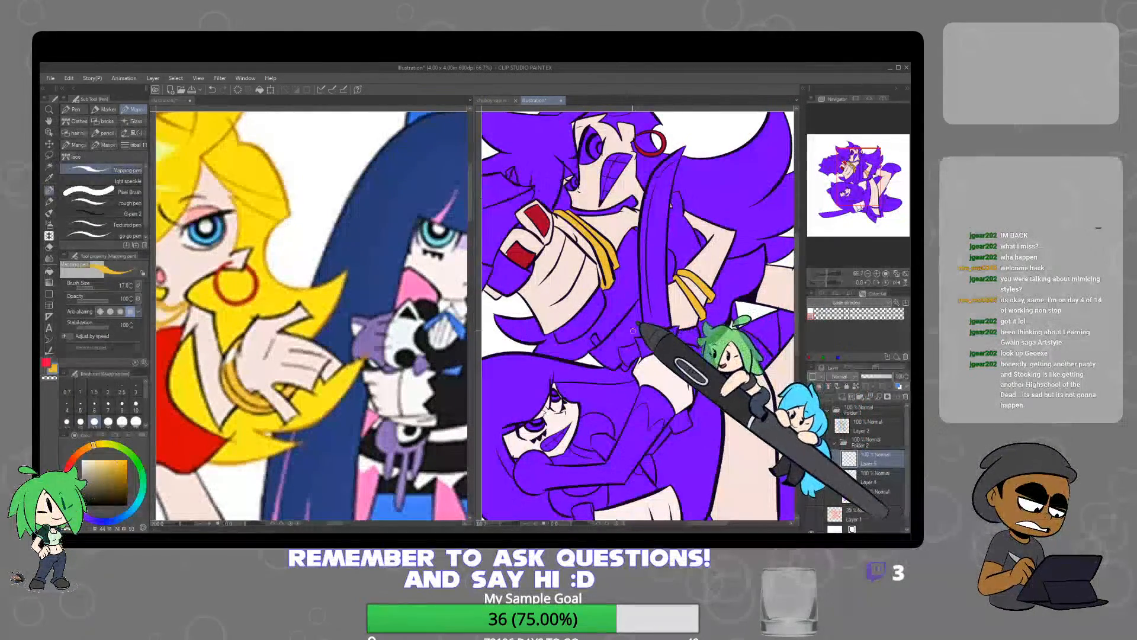
{"action": "scroll", "coordinate": [633, 331], "scroll_direction": "up", "scroll_amount": 3}
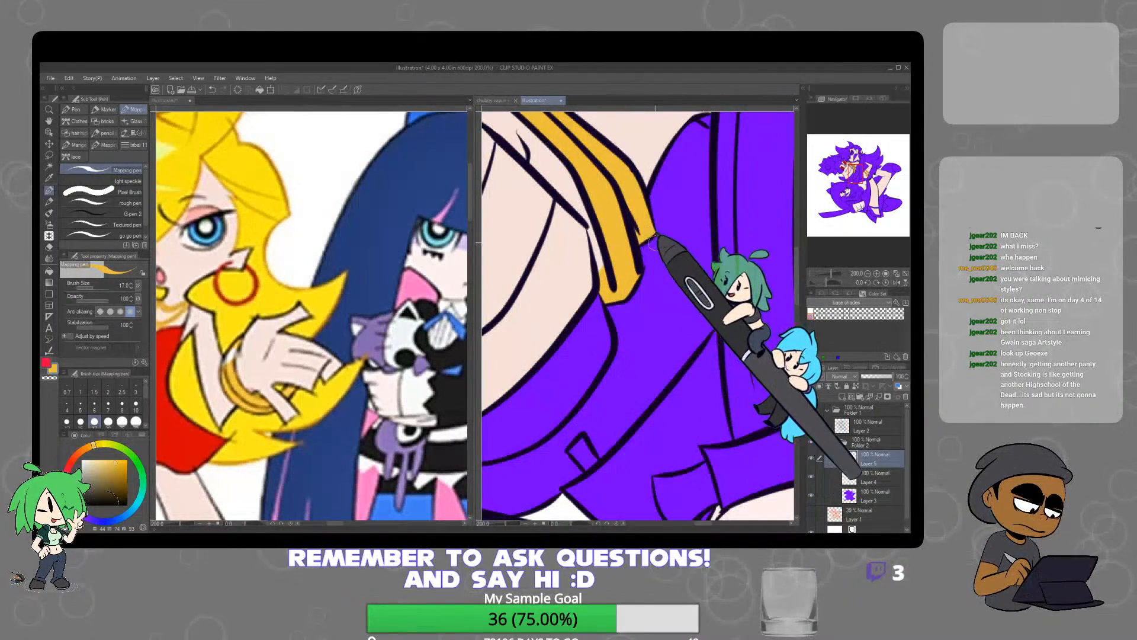
{"action": "scroll", "coordinate": [653, 241], "scroll_direction": "down", "scroll_amount": 3}
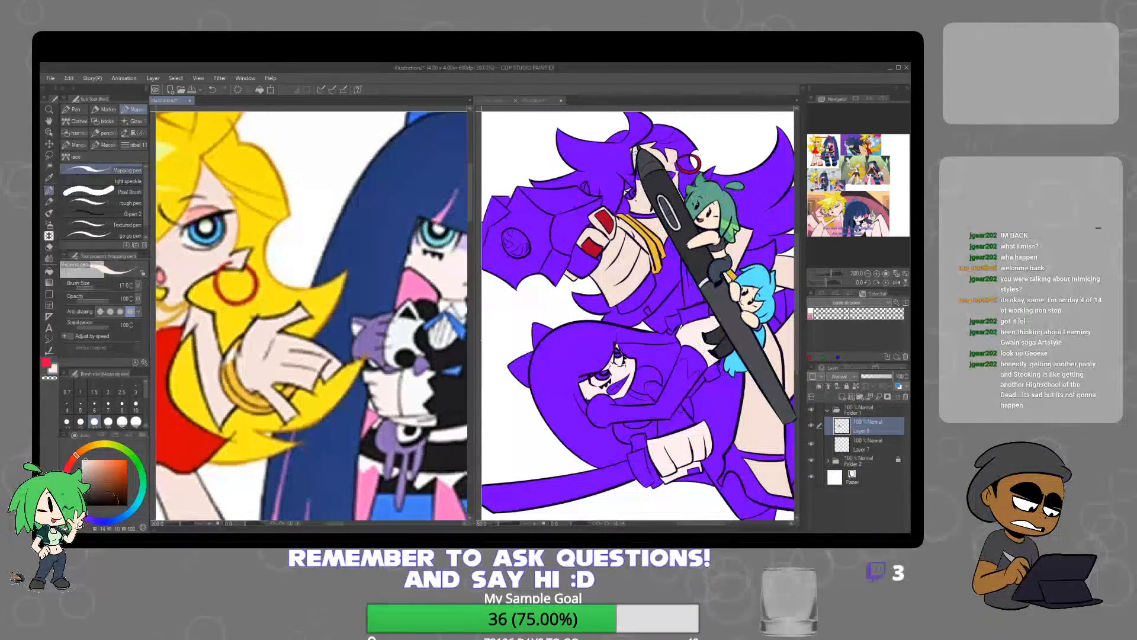
Sample the pink eyeshadow from the blonde character's reference and paint it above both of the upper character's eyes
{"action": "scroll", "coordinate": [670, 148], "scroll_direction": "up", "scroll_amount": 3}
{"action": "scroll", "coordinate": [628, 155], "scroll_direction": "up", "scroll_amount": 2}
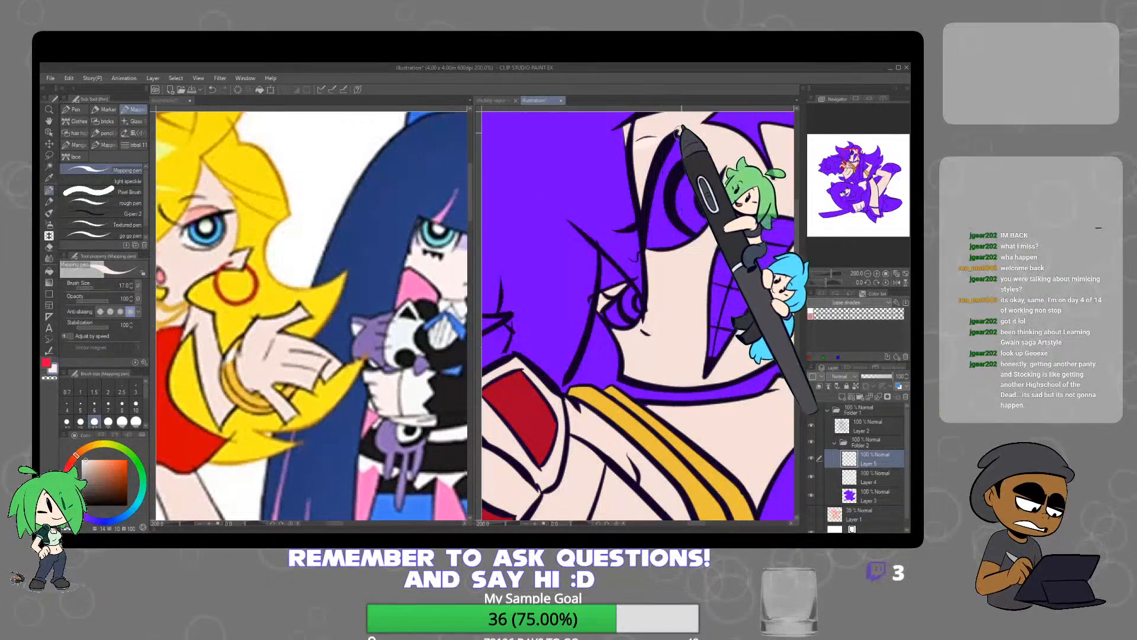
{"action": "left_click", "coordinate": [231, 225]}
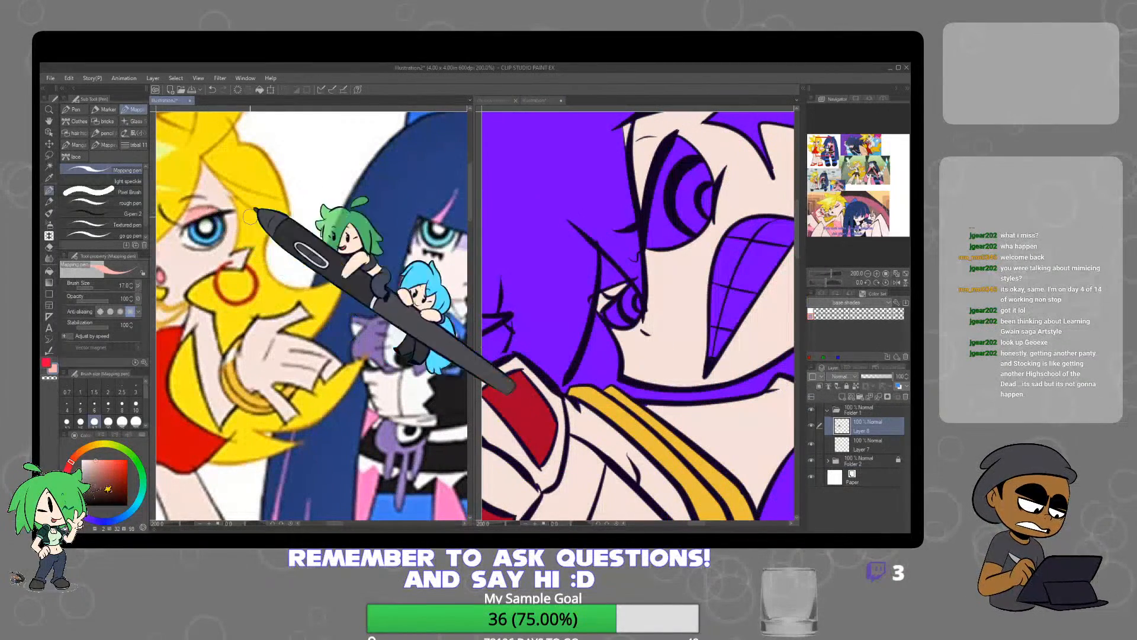
{"action": "left_click", "coordinate": [639, 143]}
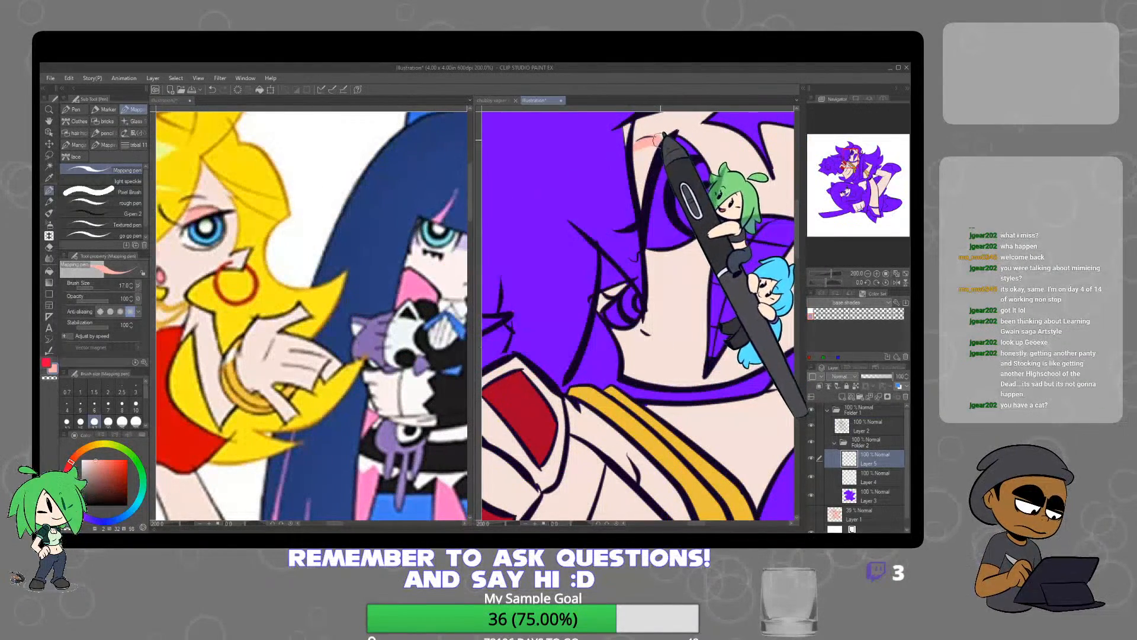
{"action": "mouse_move", "coordinate": [639, 142]}
{"action": "left_mouse_down"}
{"action": "mouse_move", "coordinate": [663, 138]}
{"action": "mouse_move", "coordinate": [643, 169]}
{"action": "left_mouse_up"}
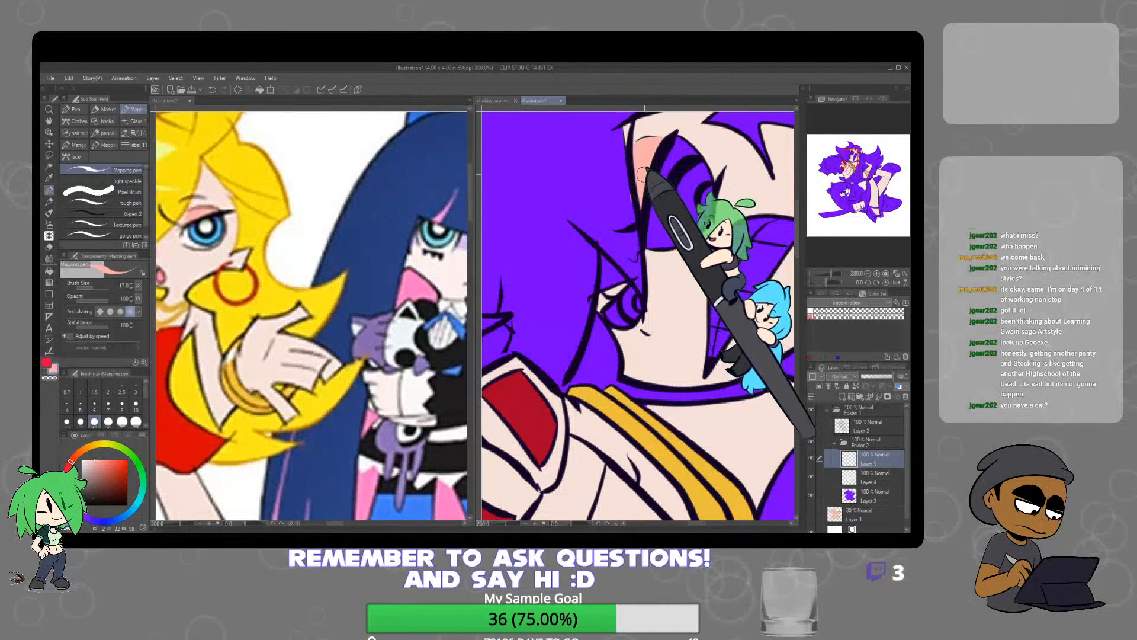
{"action": "key", "text": "e"}
{"action": "key", "text": "p"}
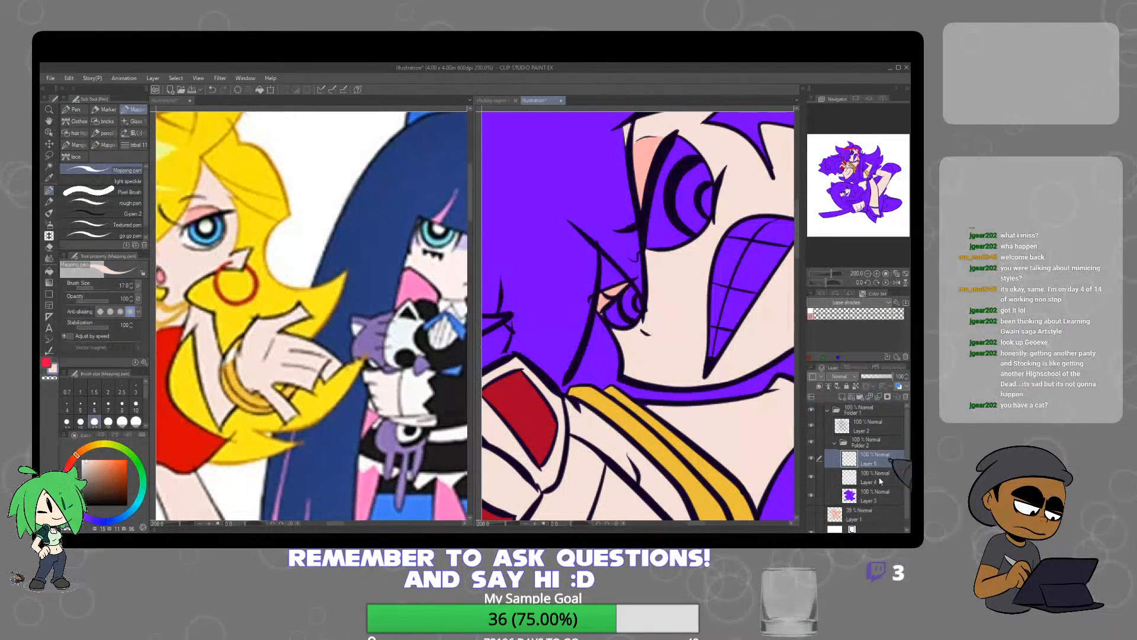
{"action": "left_click", "coordinate": [50, 166]}
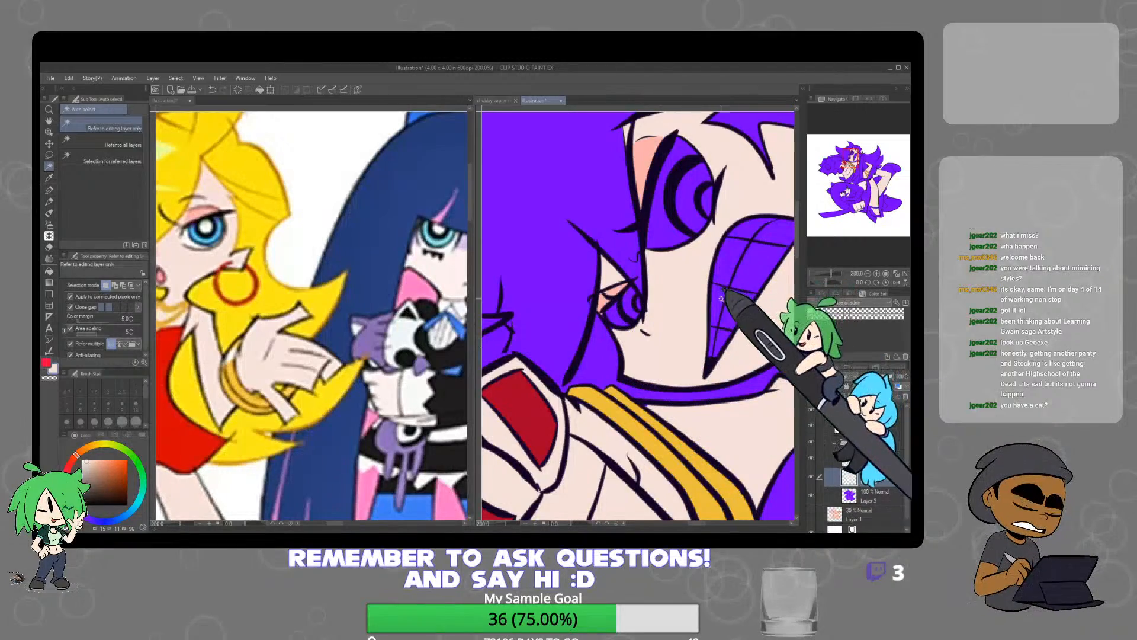
{"action": "key", "text": "ctrl+minus"}
{"action": "left_click", "coordinate": [50, 190]}
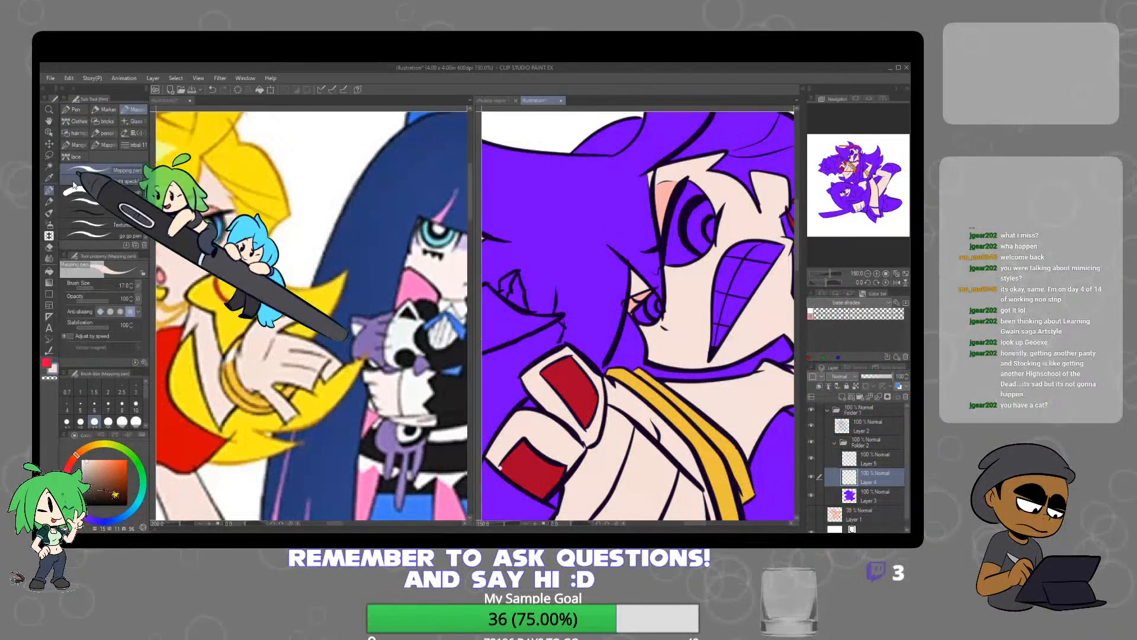
{"action": "scroll", "coordinate": [639, 320], "scroll_direction": "up", "scroll_amount": 5}
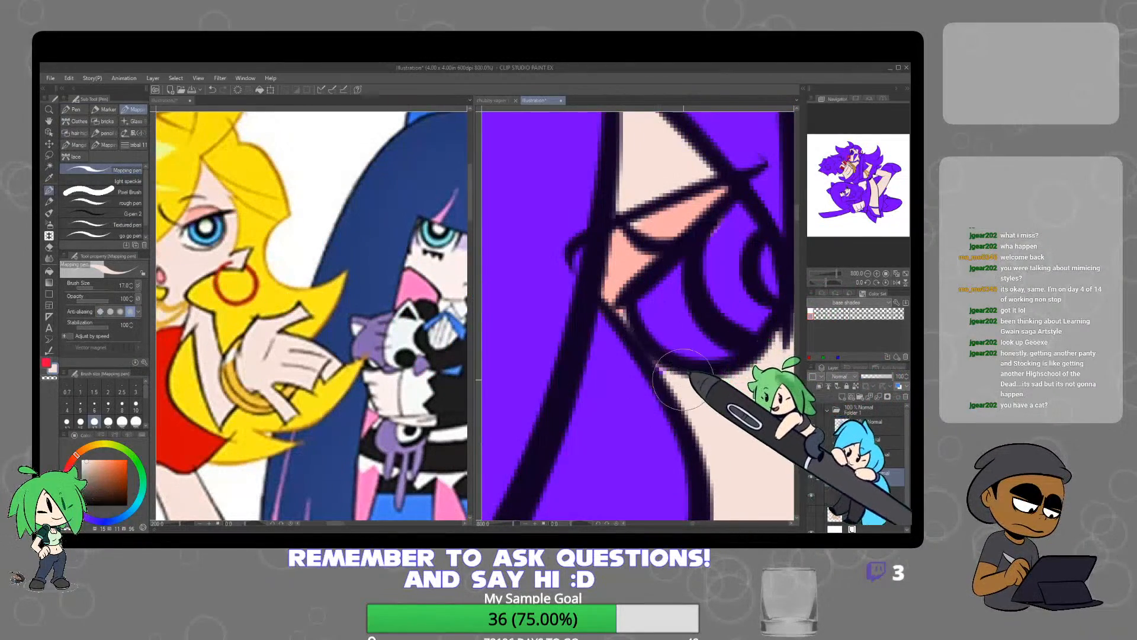
{"action": "scroll", "coordinate": [676, 382], "scroll_direction": "down", "scroll_amount": 8}
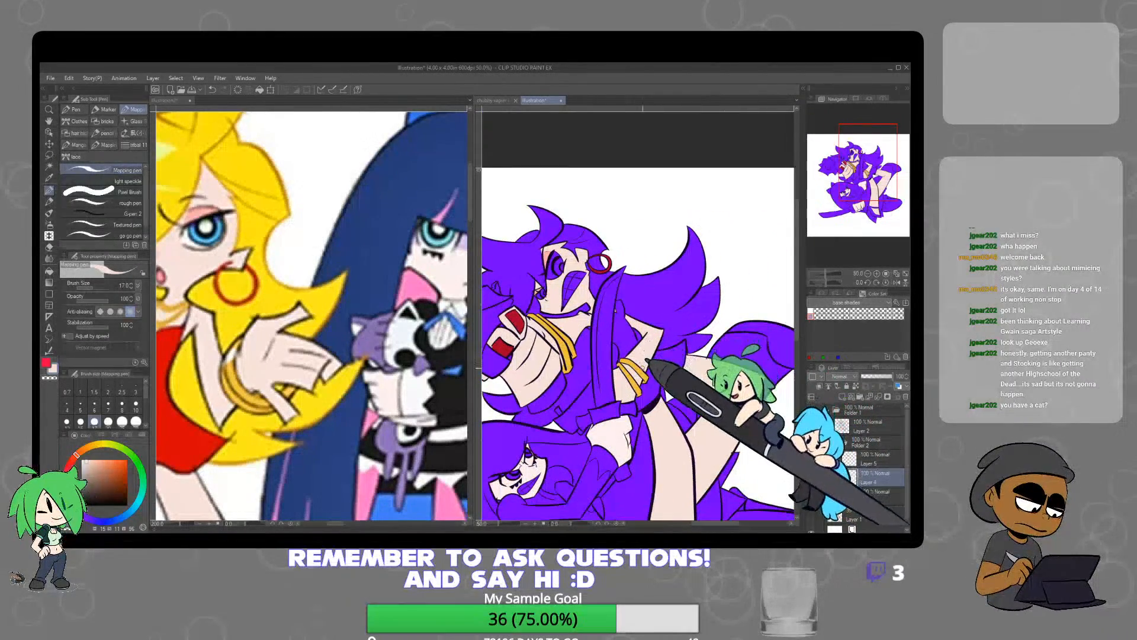
Sample a blue from the blue-haired character's reference, change the drawing colour to a dark purple and make Layer 2 active
{"action": "left_click_drag", "start_coordinate": [721, 389], "coordinate": [675, 329]}
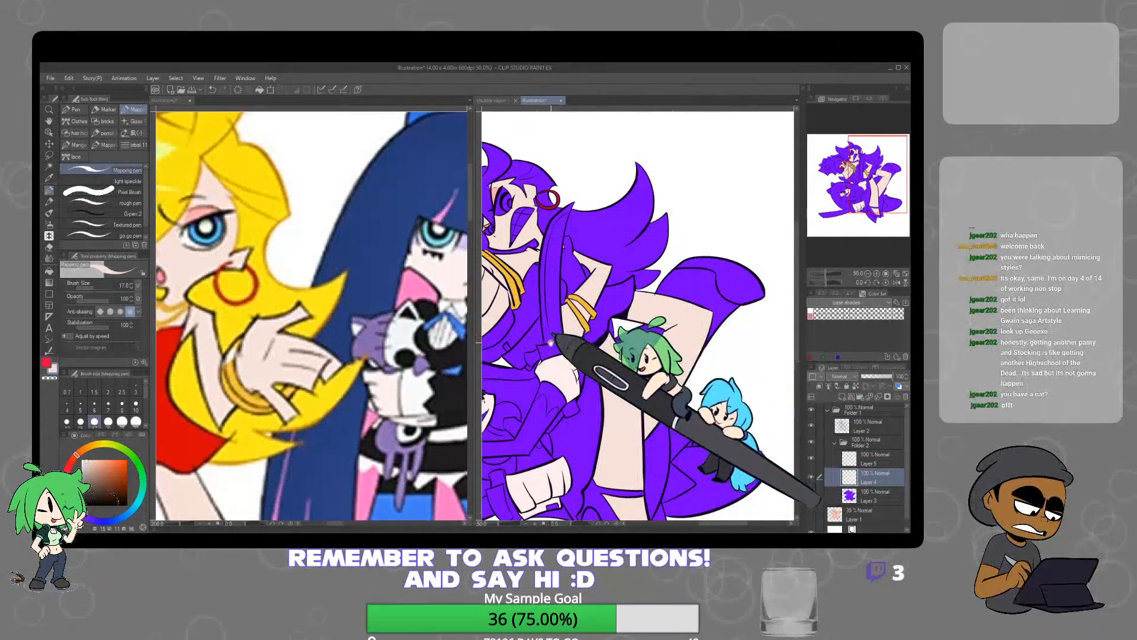
{"action": "left_click_drag", "start_coordinate": [564, 322], "coordinate": [702, 275]}
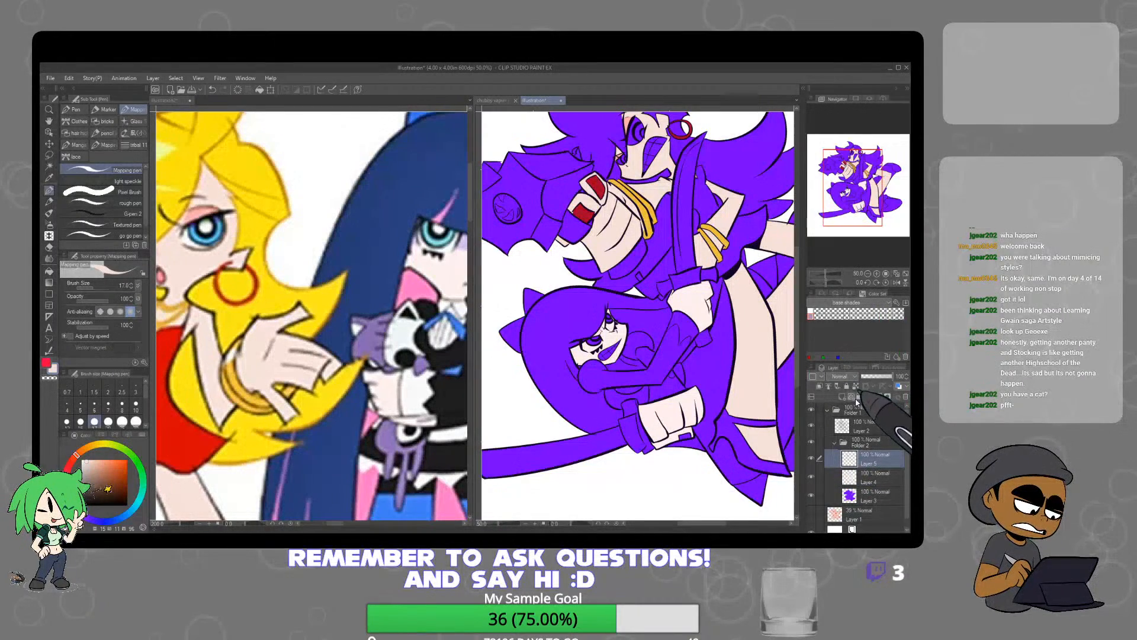
{"action": "left_click_drag", "start_coordinate": [744, 406], "coordinate": [588, 413]}
{"action": "left_click", "coordinate": [423, 472]}
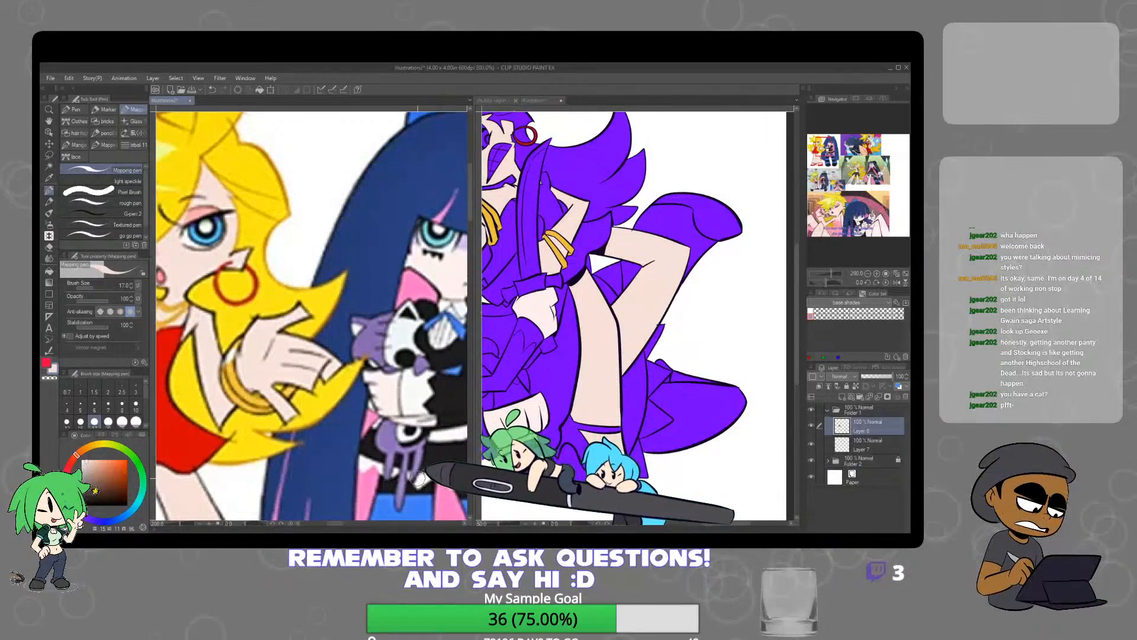
{"action": "left_click", "coordinate": [620, 411]}
{"action": "left_click_drag", "start_coordinate": [622, 412], "coordinate": [734, 383]}
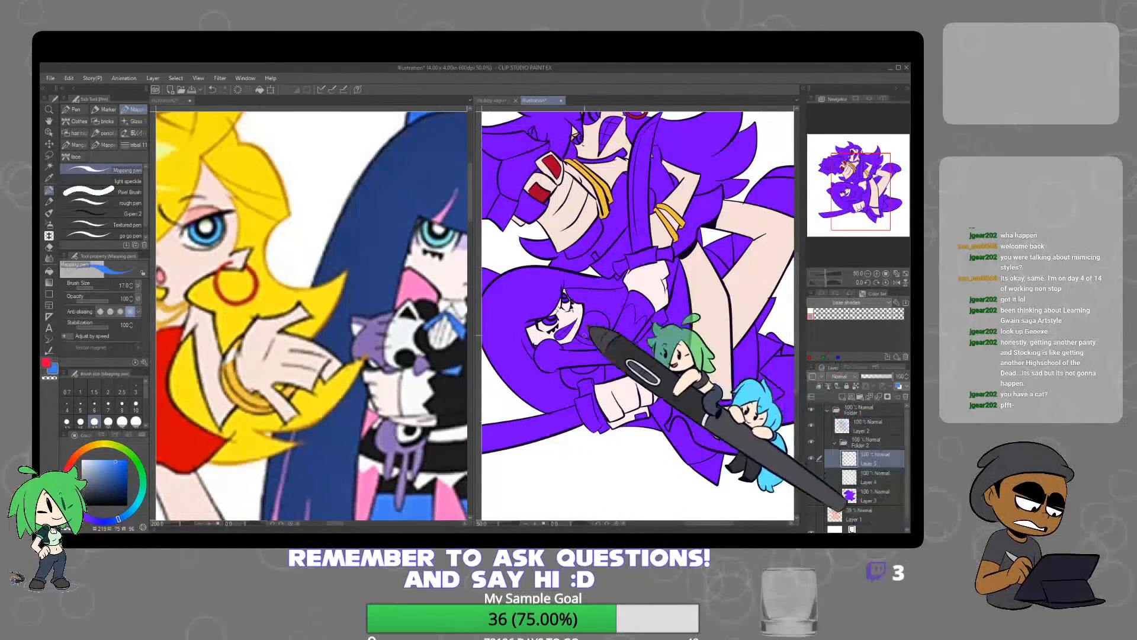
{"action": "scroll", "coordinate": [595, 350], "scroll_direction": "up", "scroll_amount": 3}
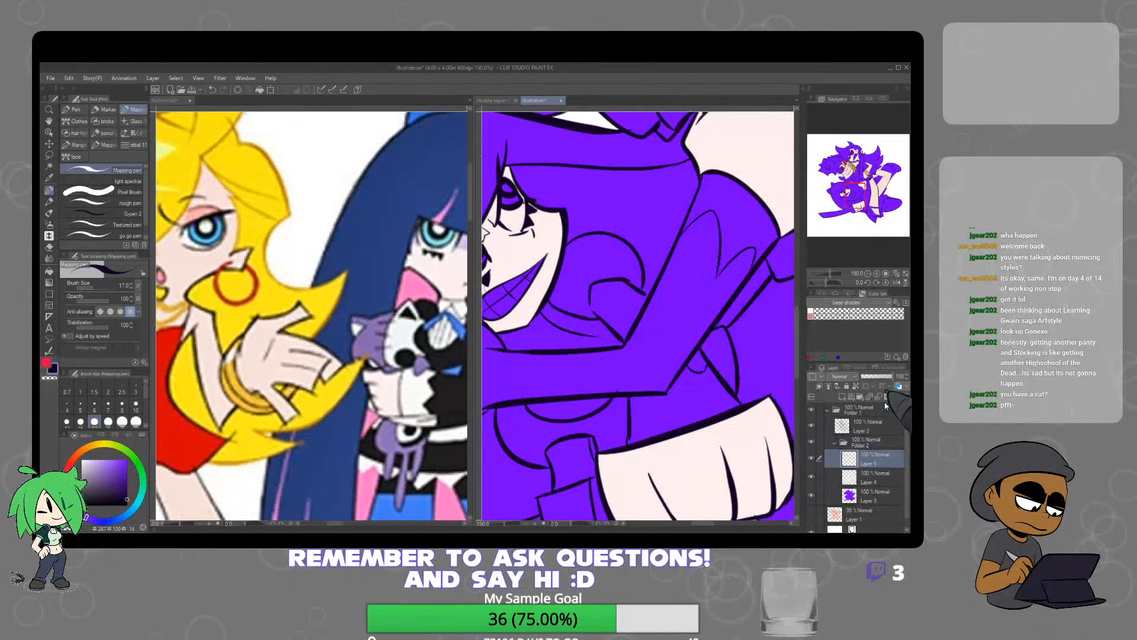
{"action": "left_click", "coordinate": [867, 427]}
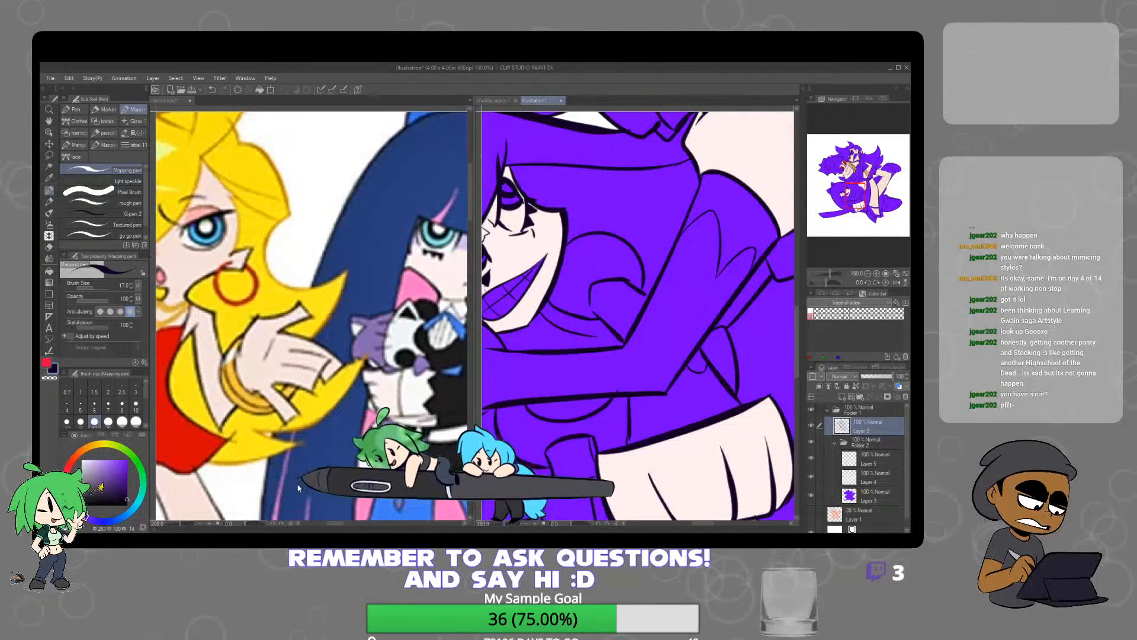
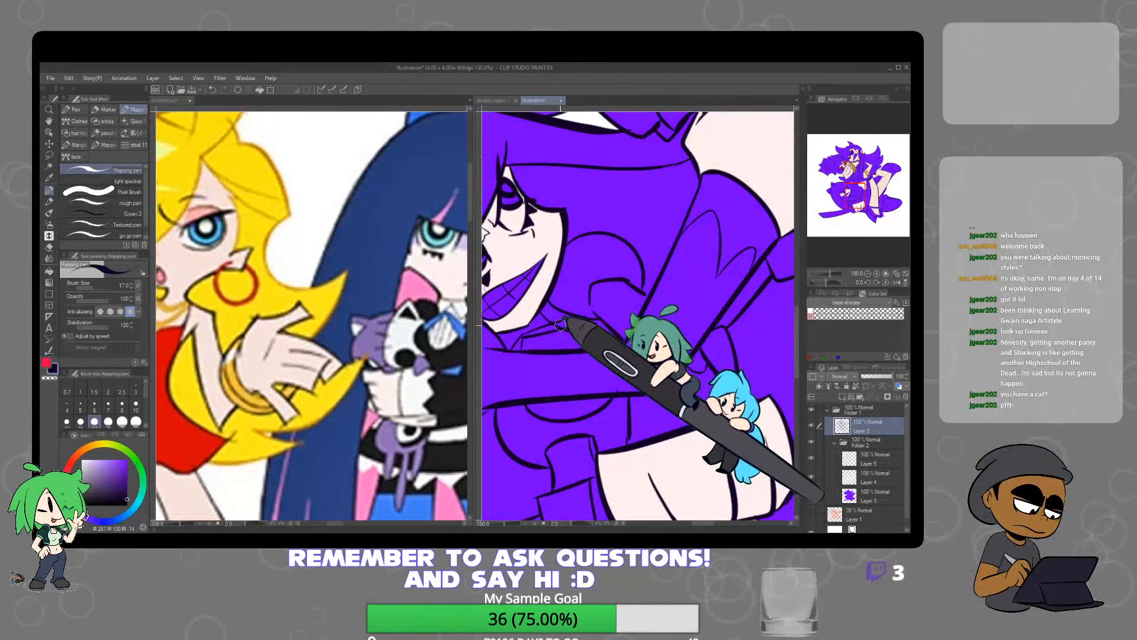
Redraw the neck ribbon lineart below the lower character's chin on Layer 2 with the Mapping pen and eraser
{"action": "key", "text": "e"}
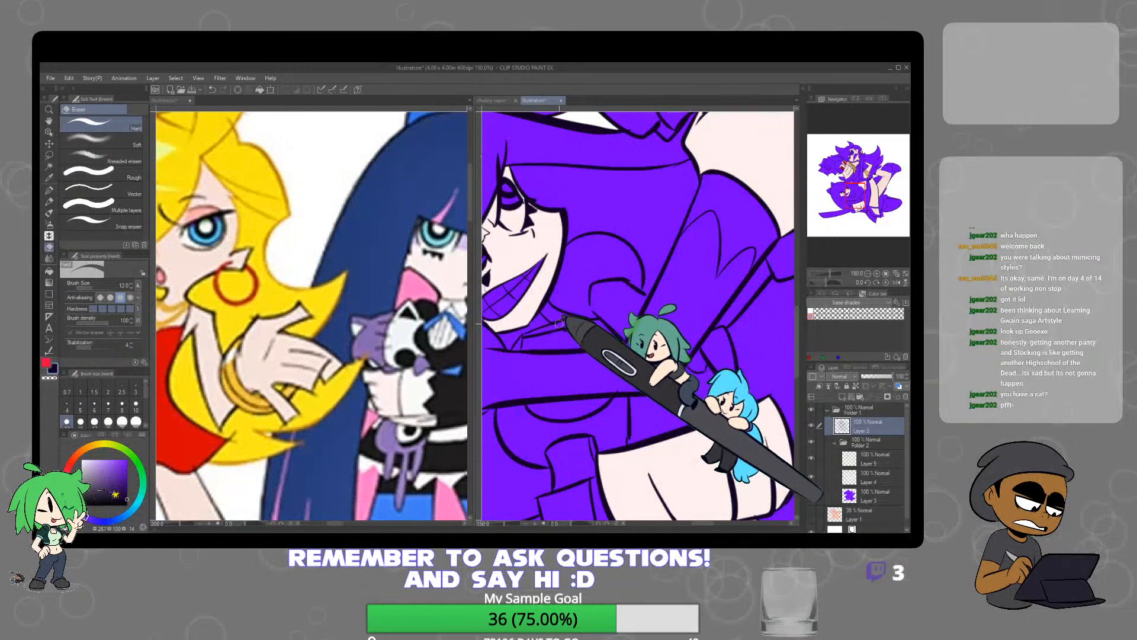
{"action": "key", "text": "p"}
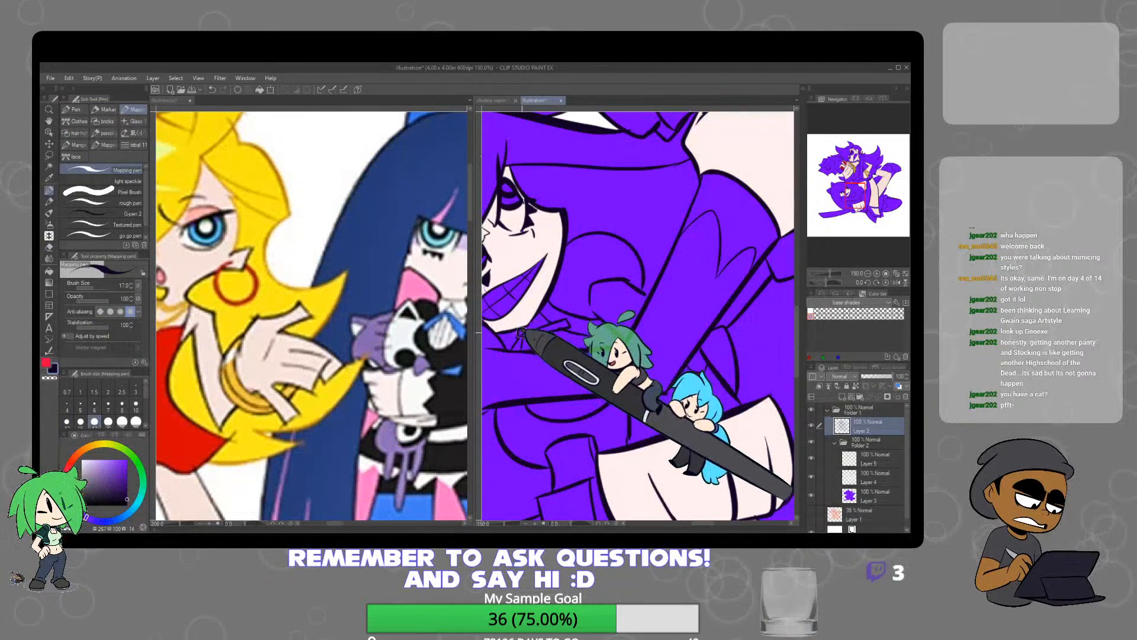
{"action": "key", "text": "p"}
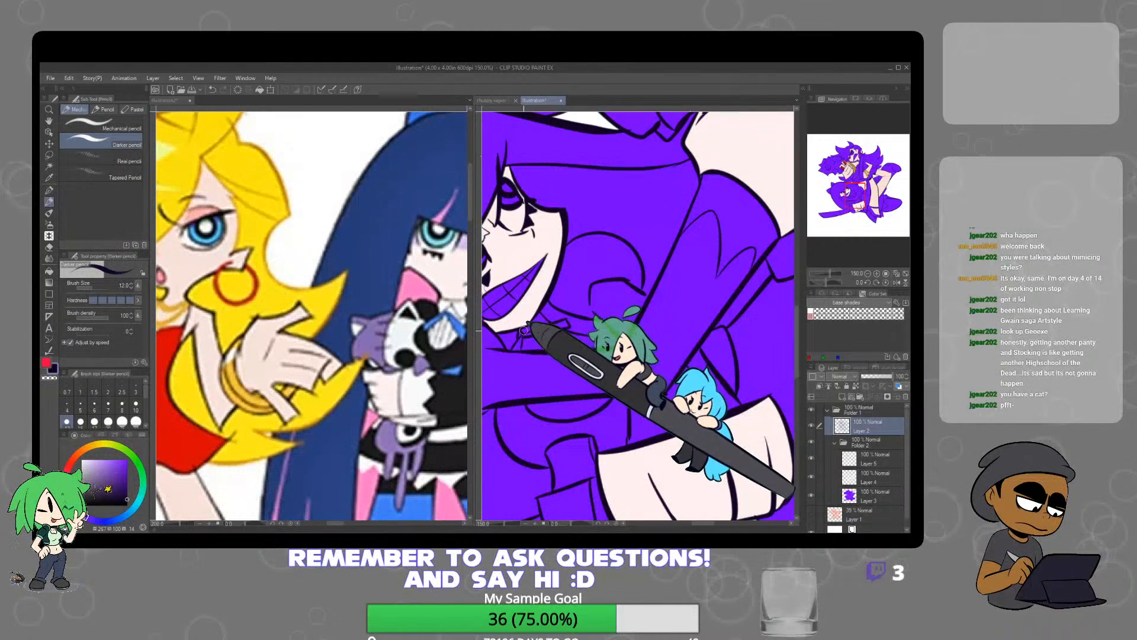
{"action": "key", "text": "p"}
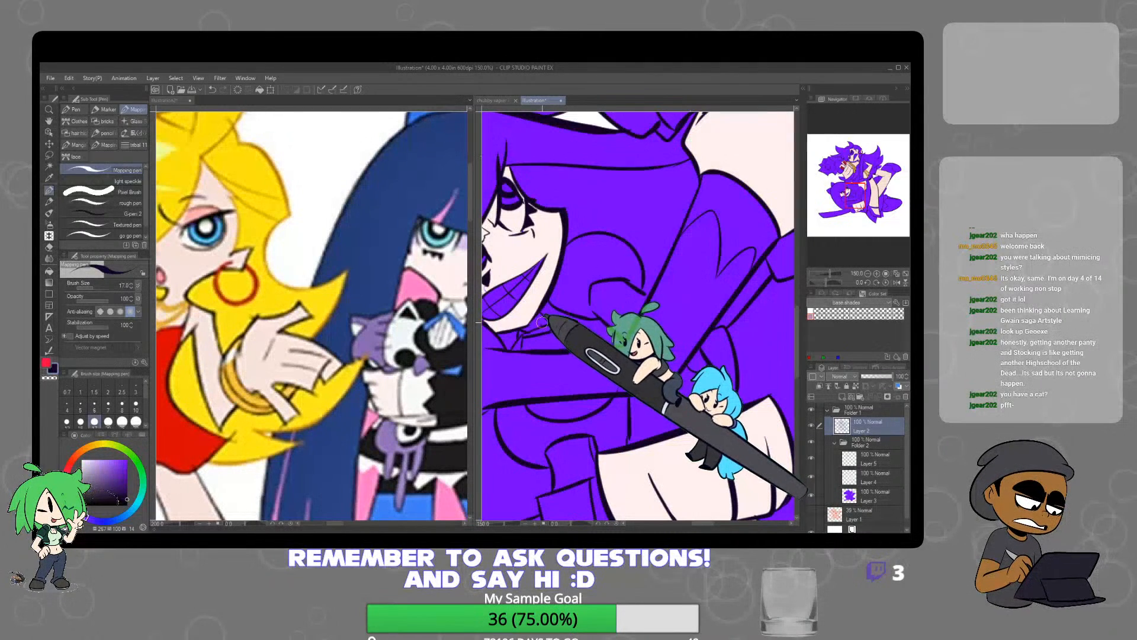
{"action": "key", "text": "e"}
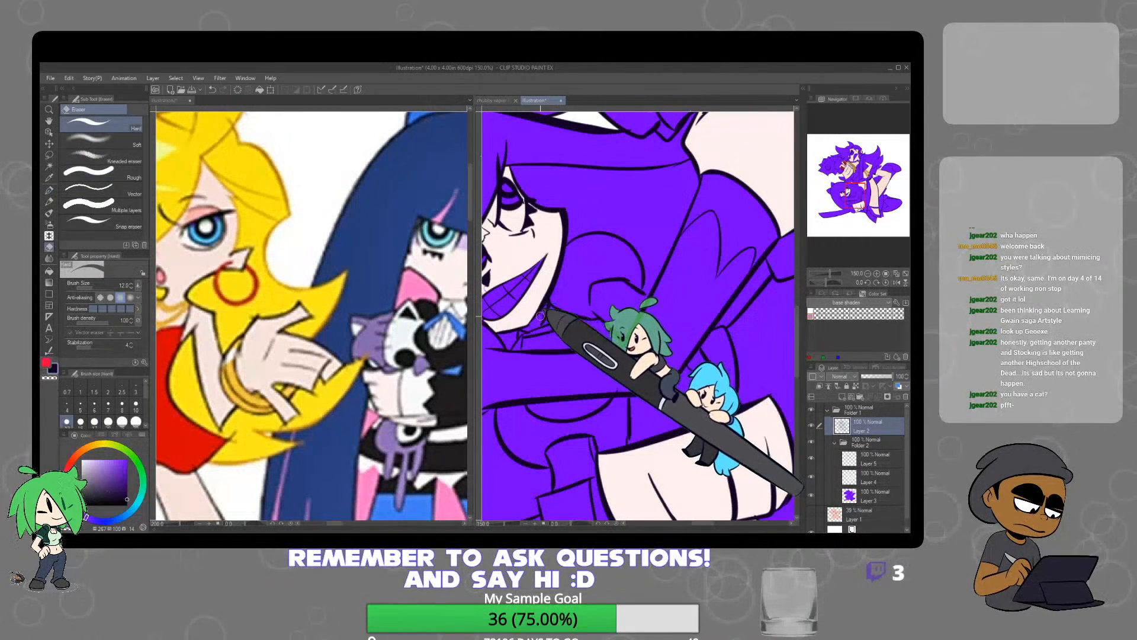
{"action": "key", "text": "p"}
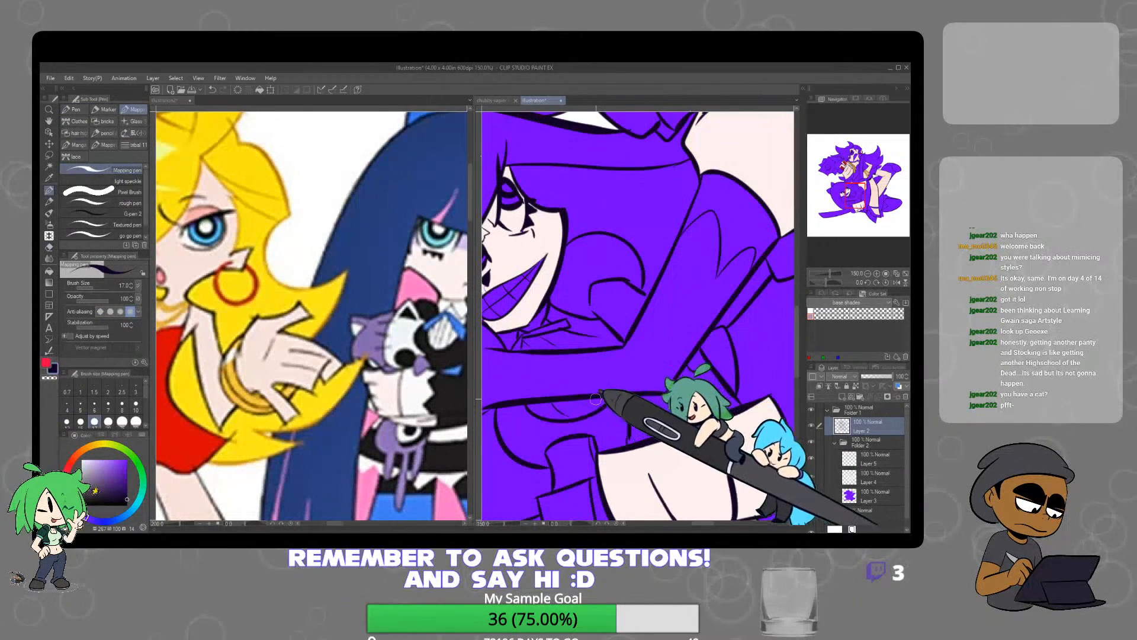
{"action": "key", "text": "e"}
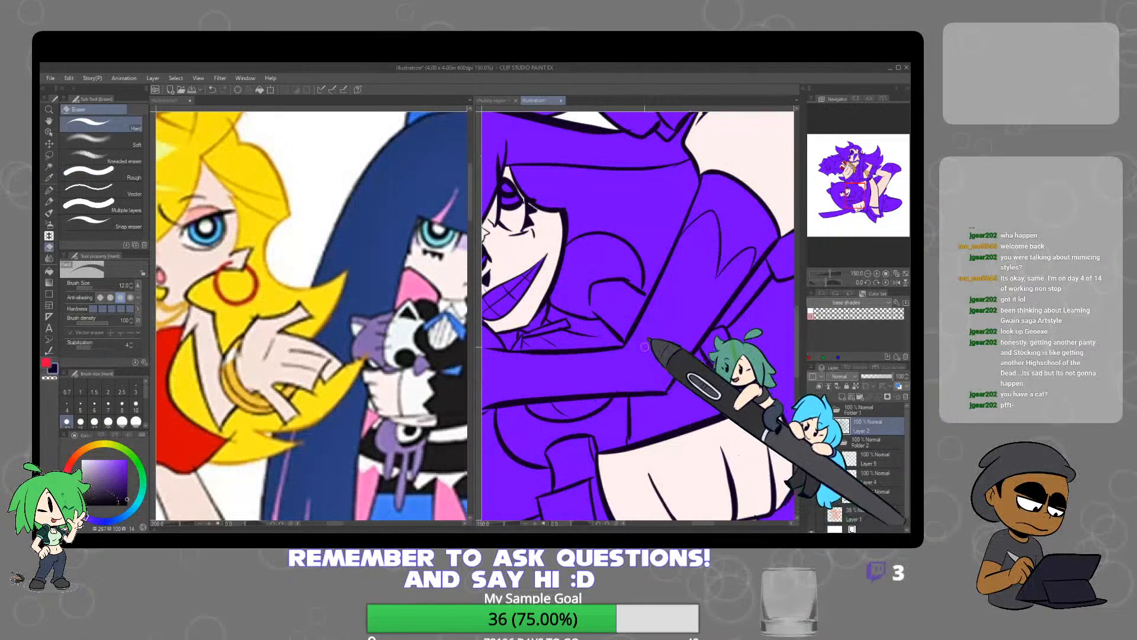
{"action": "key", "text": "p"}
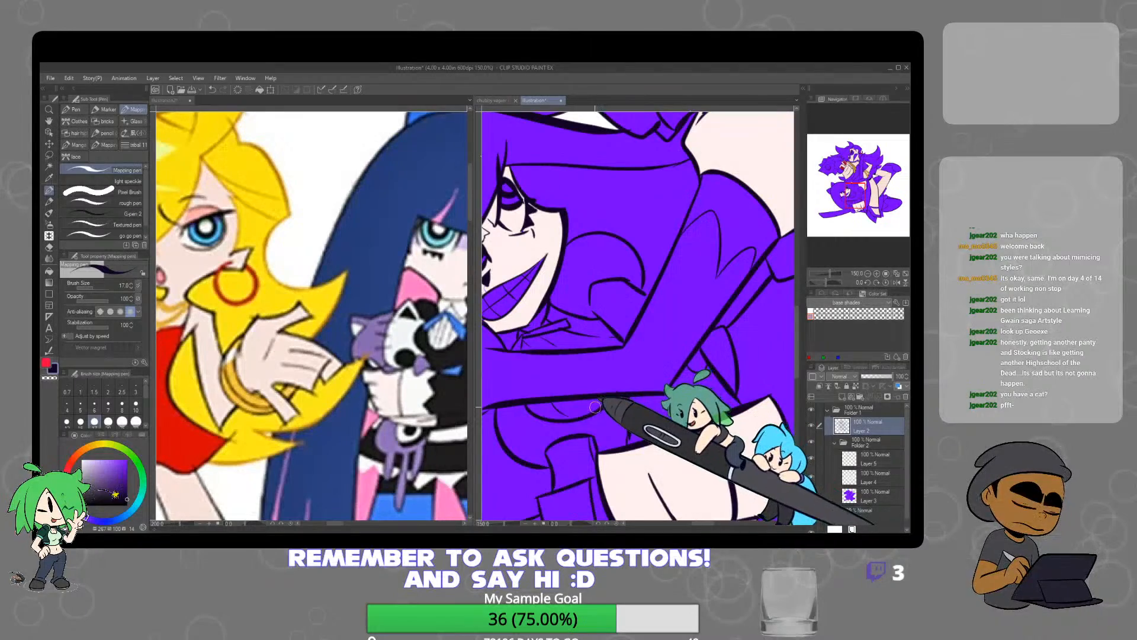
{"action": "scroll", "coordinate": [595, 404], "scroll_direction": "down", "scroll_amount": 4}
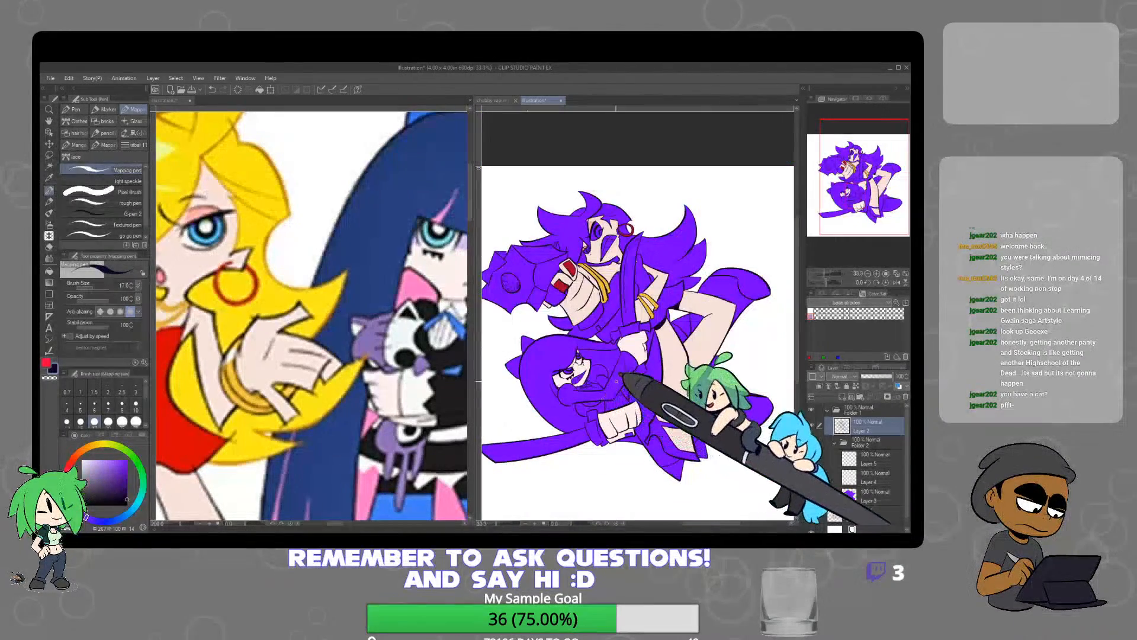
{"action": "scroll", "coordinate": [577, 397], "scroll_direction": "up", "scroll_amount": 2}
{"action": "scroll", "coordinate": [577, 397], "scroll_direction": "up", "scroll_amount": 3}
{"action": "key", "text": "e"}
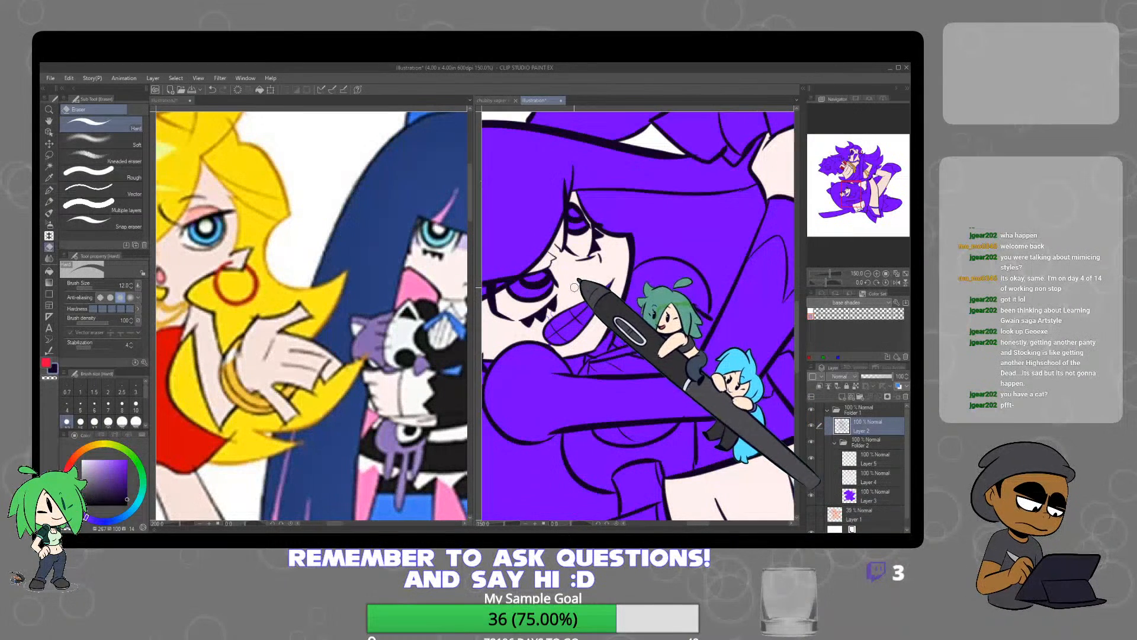
Sample the bright blue from the blue-haired character's reference, fill the lower character's neck ribbon with it on Layer 5 and deselect
{"action": "left_click", "coordinate": [874, 481]}
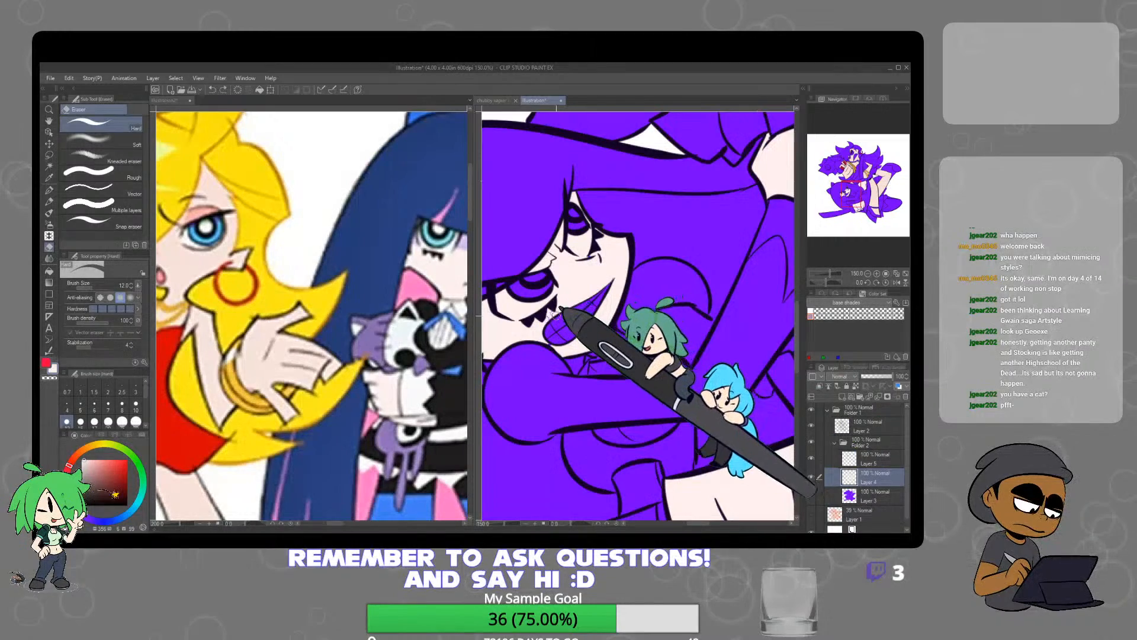
{"action": "key", "text": "p"}
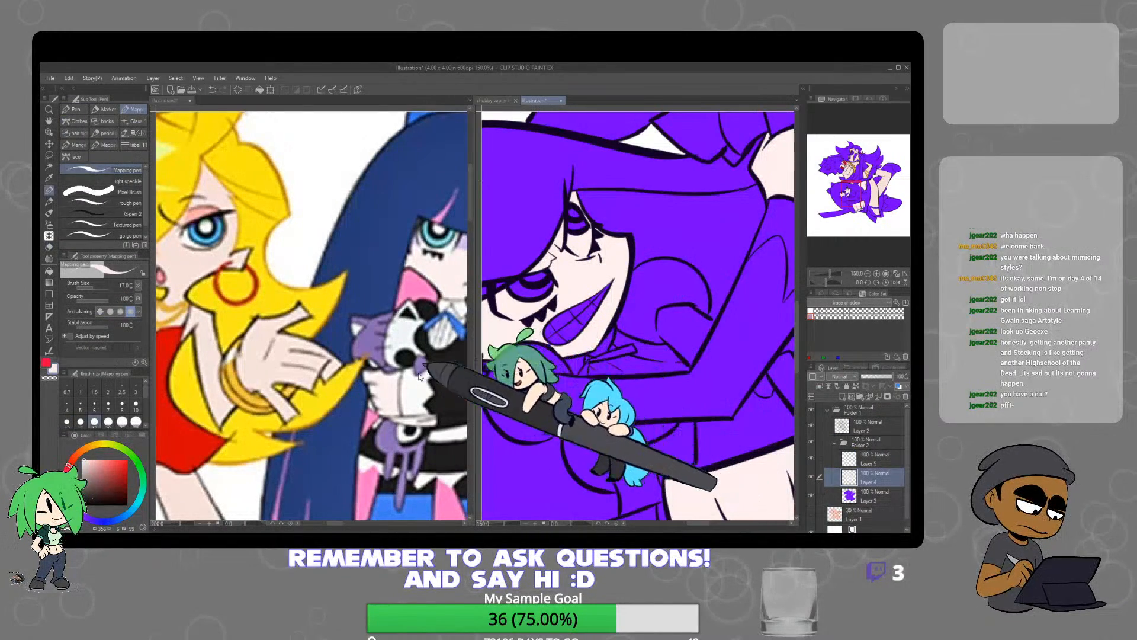
{"action": "left_click", "coordinate": [409, 507]}
{"action": "left_click", "coordinate": [409, 508], "text": "alt"}
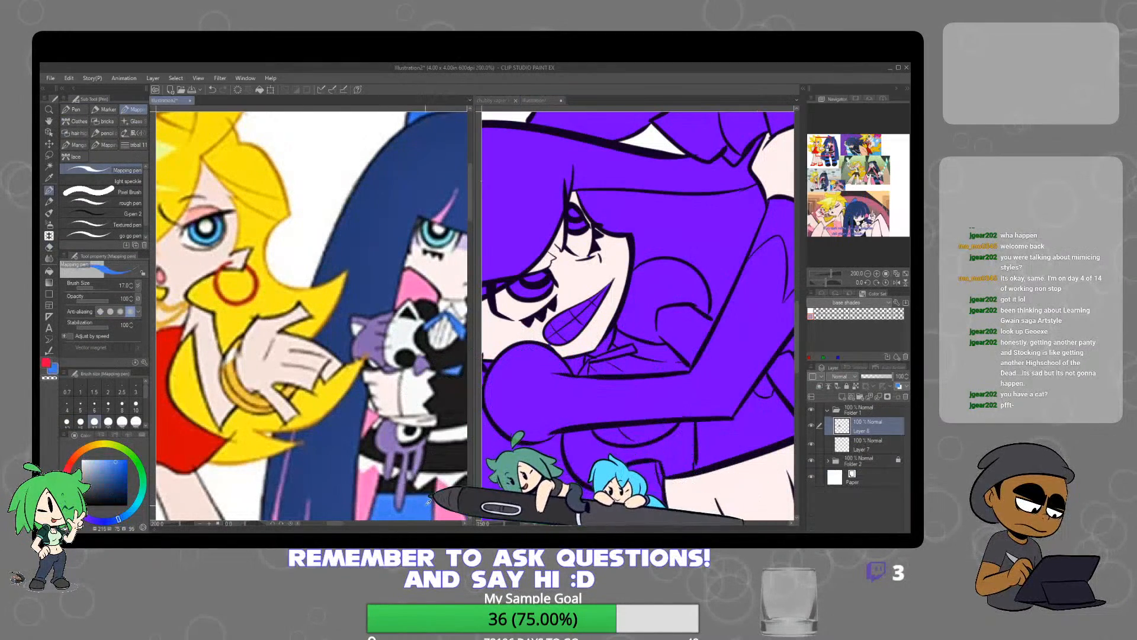
{"action": "left_click", "coordinate": [49, 166]}
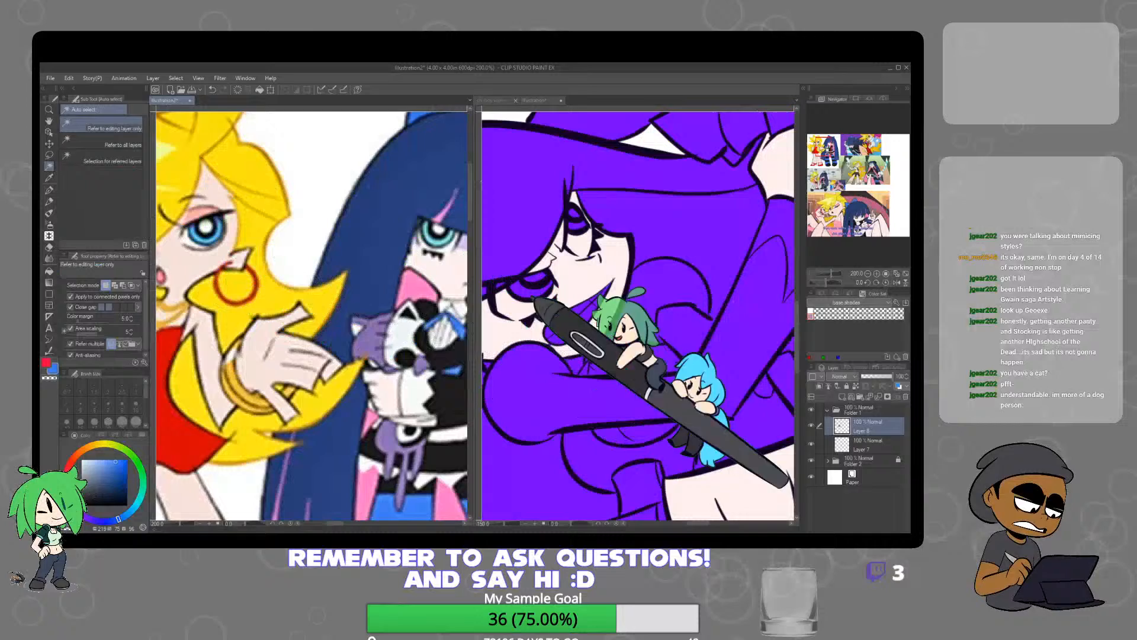
{"action": "left_click", "coordinate": [770, 421]}
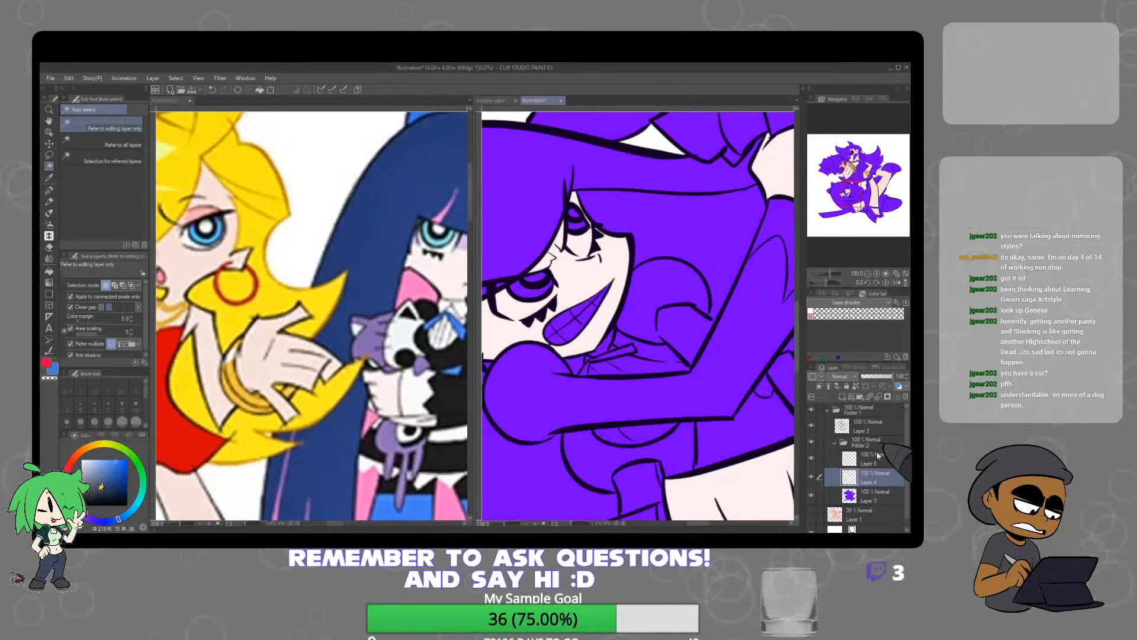
{"action": "left_click", "coordinate": [613, 354]}
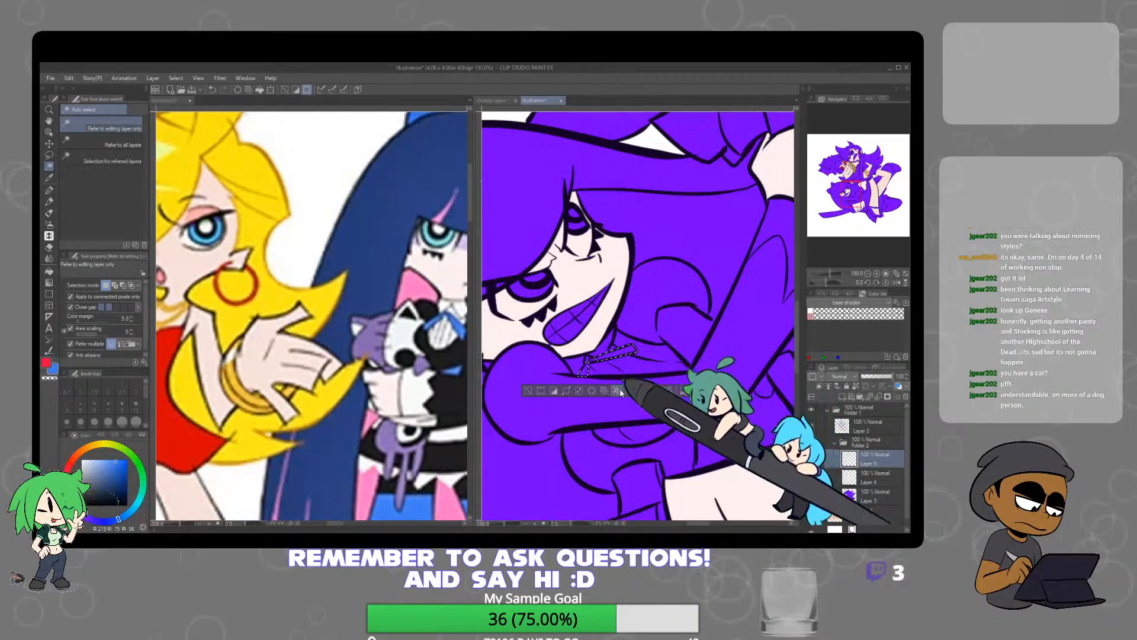
{"action": "left_click", "coordinate": [656, 392]}
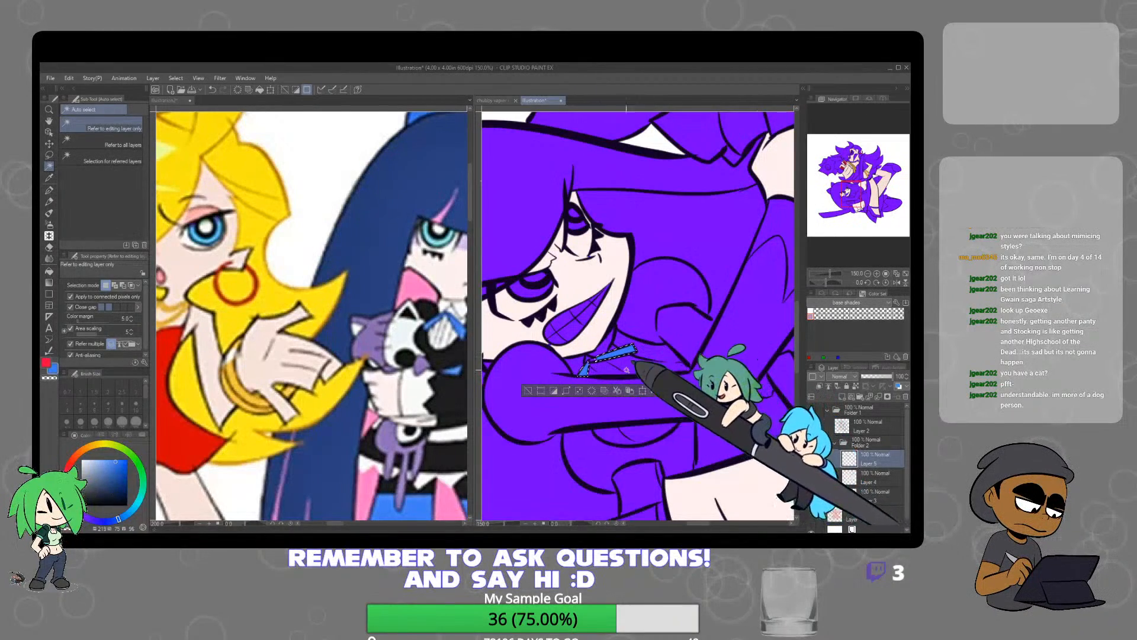
{"action": "left_click", "coordinate": [531, 393]}
Fill the small patch behind the lower character's elbow with the bright blue on Layer 5
{"action": "scroll", "coordinate": [590, 393], "scroll_direction": "down", "scroll_amount": 3}
{"action": "left_click_drag", "start_coordinate": [663, 399], "coordinate": [640, 377]}
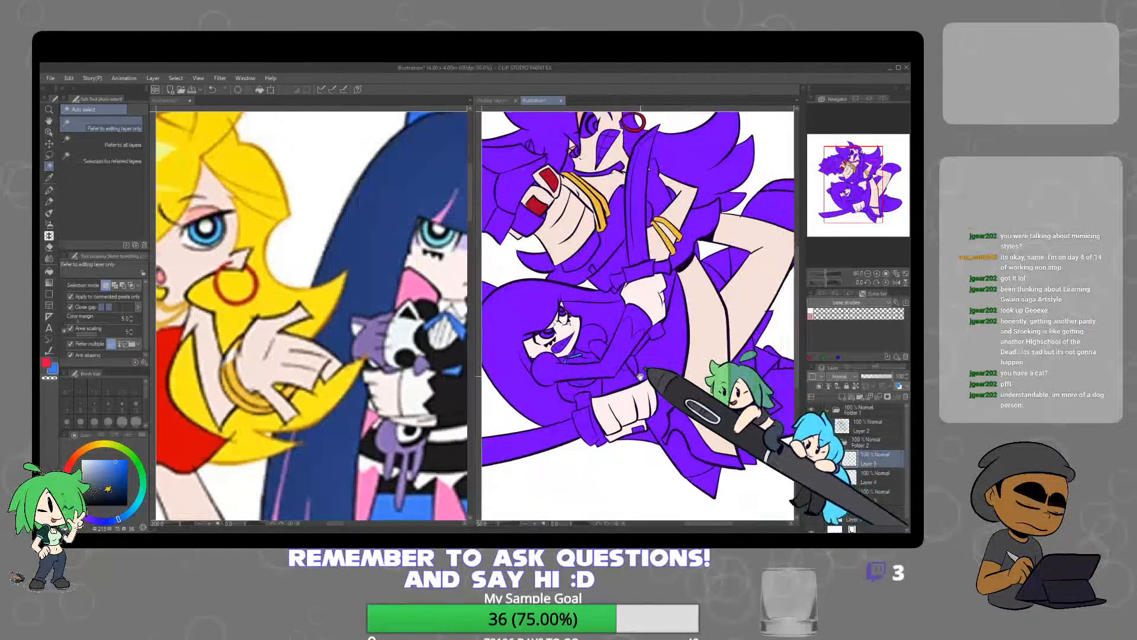
{"action": "left_click", "coordinate": [632, 364]}
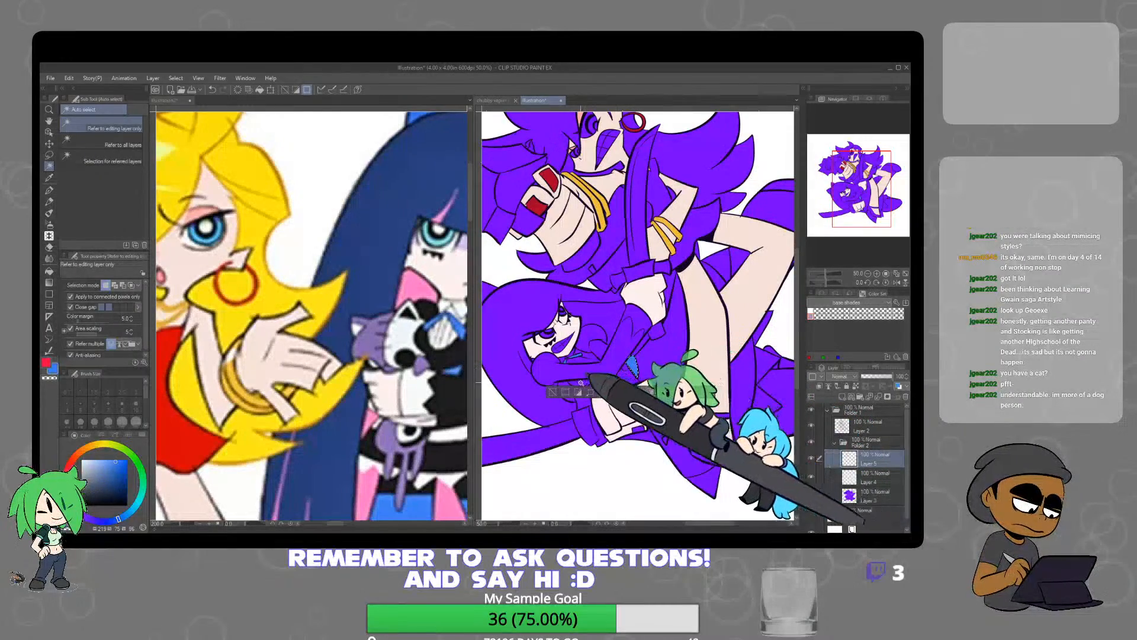
Fill both points of the lower character's hair bow with the bright blue on Layer 5
{"action": "left_click_drag", "start_coordinate": [441, 364], "coordinate": [331, 453]}
{"action": "scroll", "coordinate": [356, 427], "scroll_direction": "up", "scroll_amount": 1}
{"action": "scroll", "coordinate": [424, 349], "scroll_direction": "down", "scroll_amount": 2}
{"action": "left_click_drag", "start_coordinate": [533, 289], "coordinate": [640, 272]}
{"action": "scroll", "coordinate": [637, 273], "scroll_direction": "up", "scroll_amount": 1}
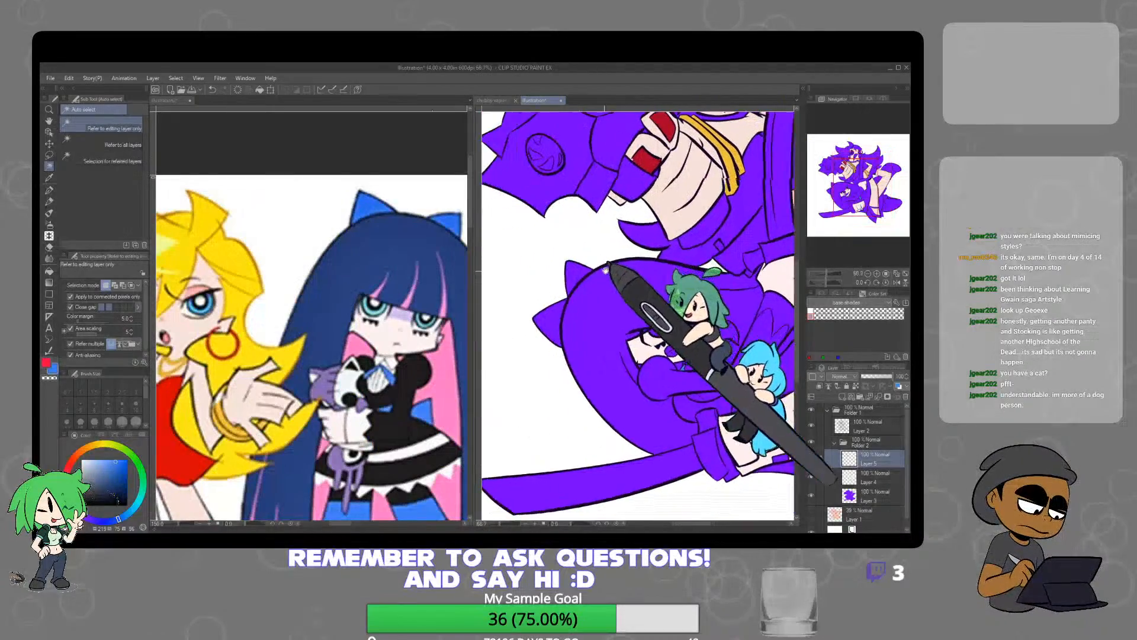
{"action": "left_click", "coordinate": [580, 283]}
{"action": "left_click", "coordinate": [558, 325], "text": "shift"}
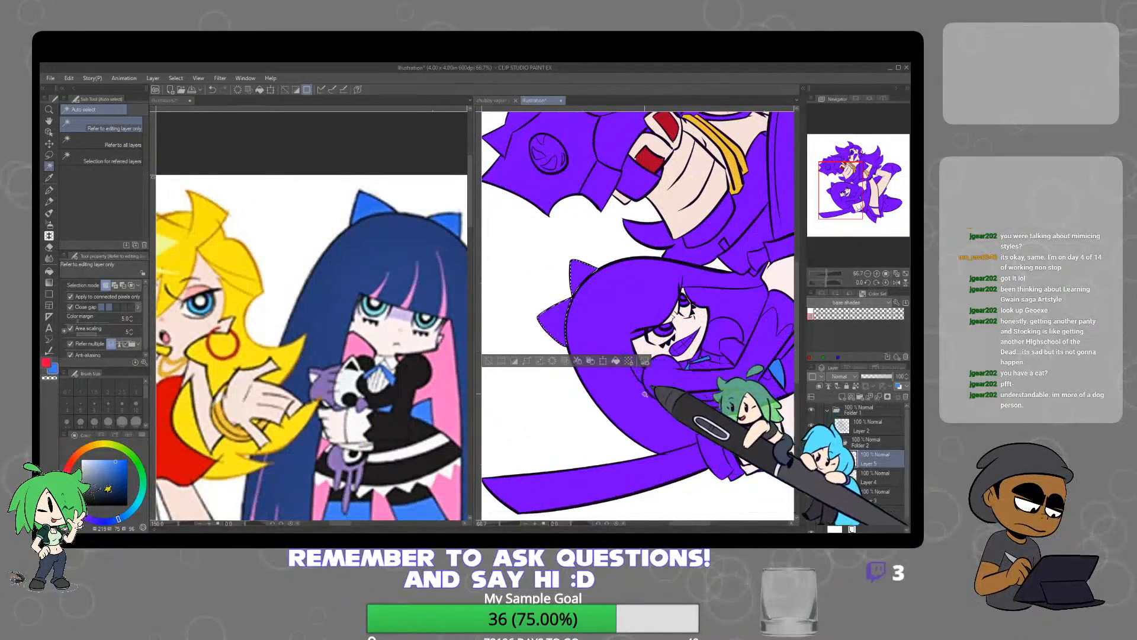
{"action": "left_click", "coordinate": [615, 360]}
Fill the main shoe sections on both of the upper character's feet with the bright blue and deselect
{"action": "left_click_drag", "start_coordinate": [775, 429], "coordinate": [624, 350]}
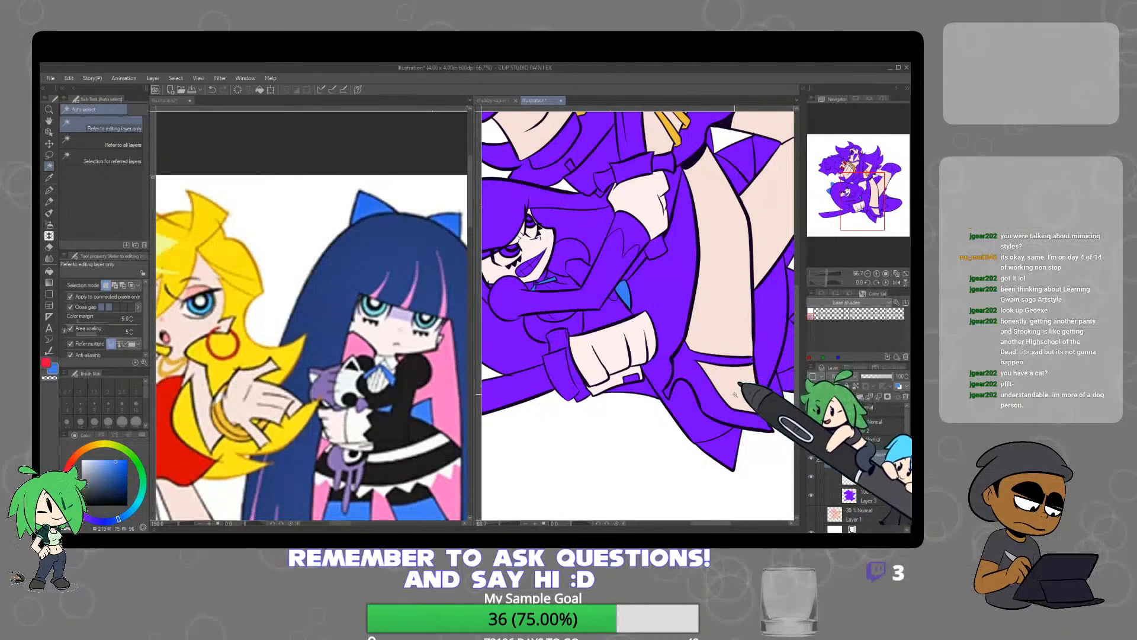
{"action": "left_click_drag", "start_coordinate": [737, 425], "coordinate": [732, 366]}
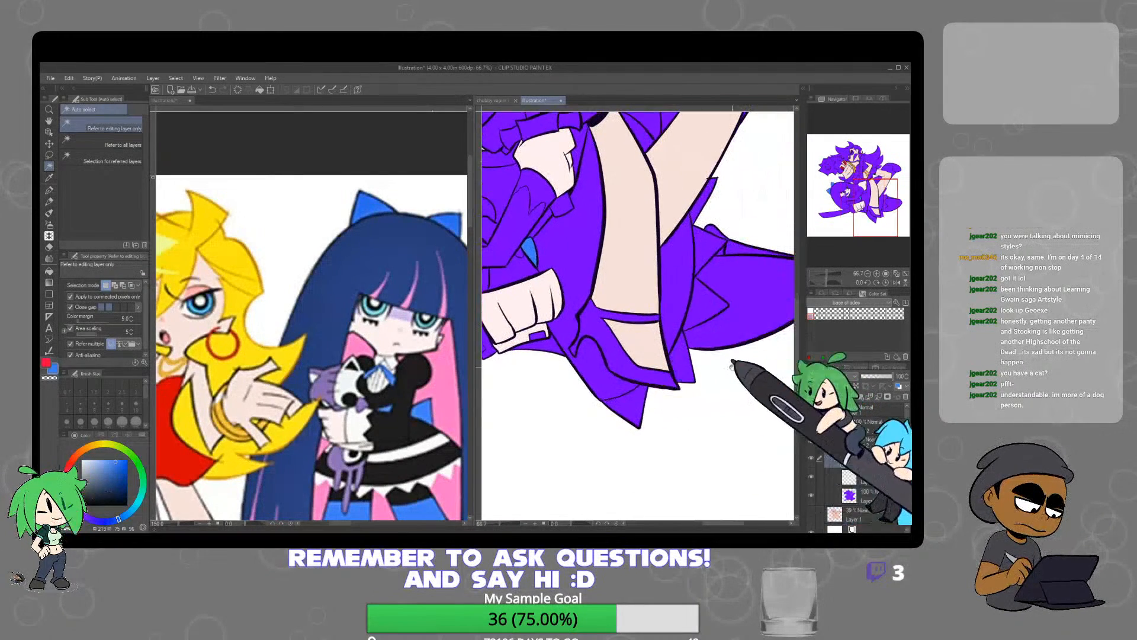
{"action": "left_click", "coordinate": [744, 317]}
{"action": "left_click_drag", "start_coordinate": [740, 194], "coordinate": [656, 441]}
{"action": "left_click", "coordinate": [660, 303], "text": "shift"}
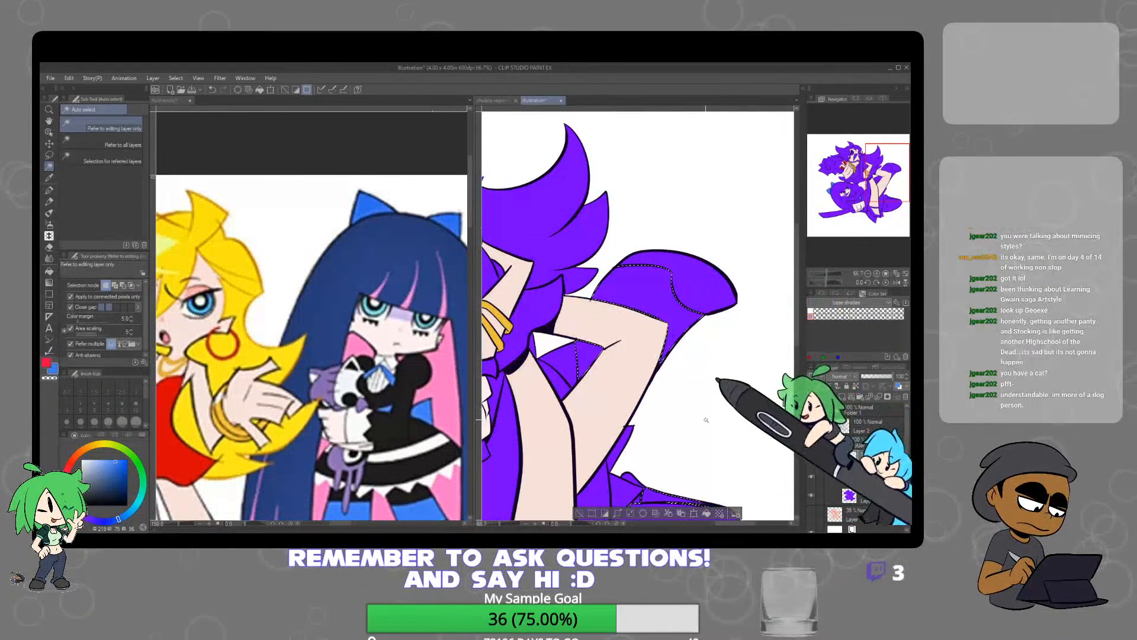
{"action": "left_click", "coordinate": [706, 514]}
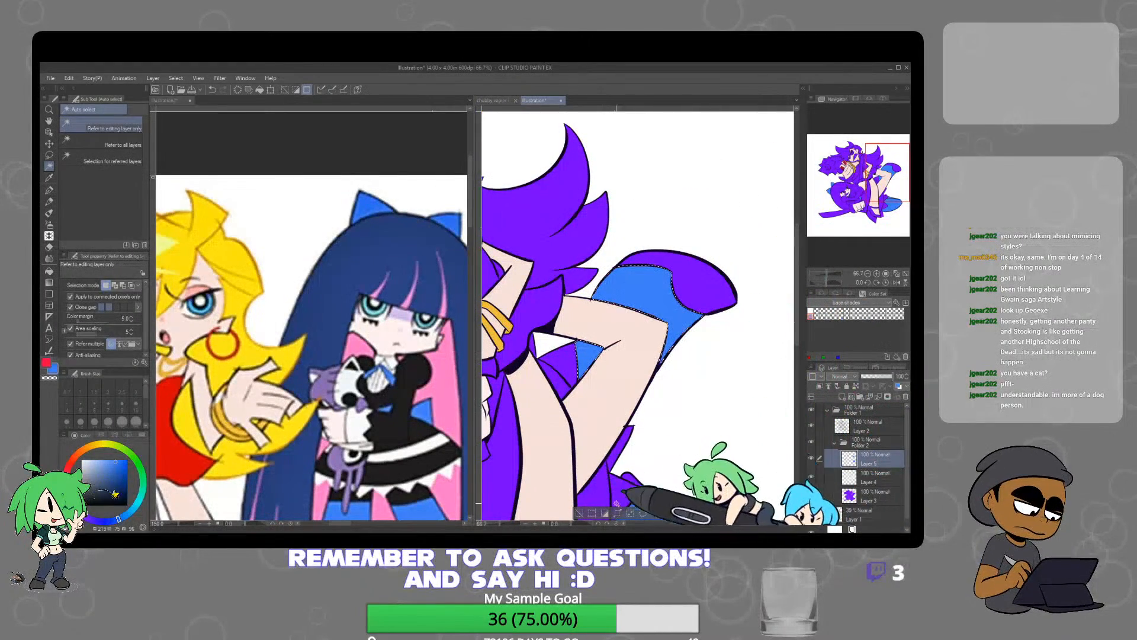
{"action": "left_click", "coordinate": [582, 517]}
Sample the red from the blonde character's dress and fill the upper character's dress sections around the bent arm on a new layer
{"action": "scroll", "coordinate": [665, 443], "scroll_direction": "down", "scroll_amount": 3}
{"action": "left_click_drag", "start_coordinate": [658, 441], "coordinate": [670, 391]}
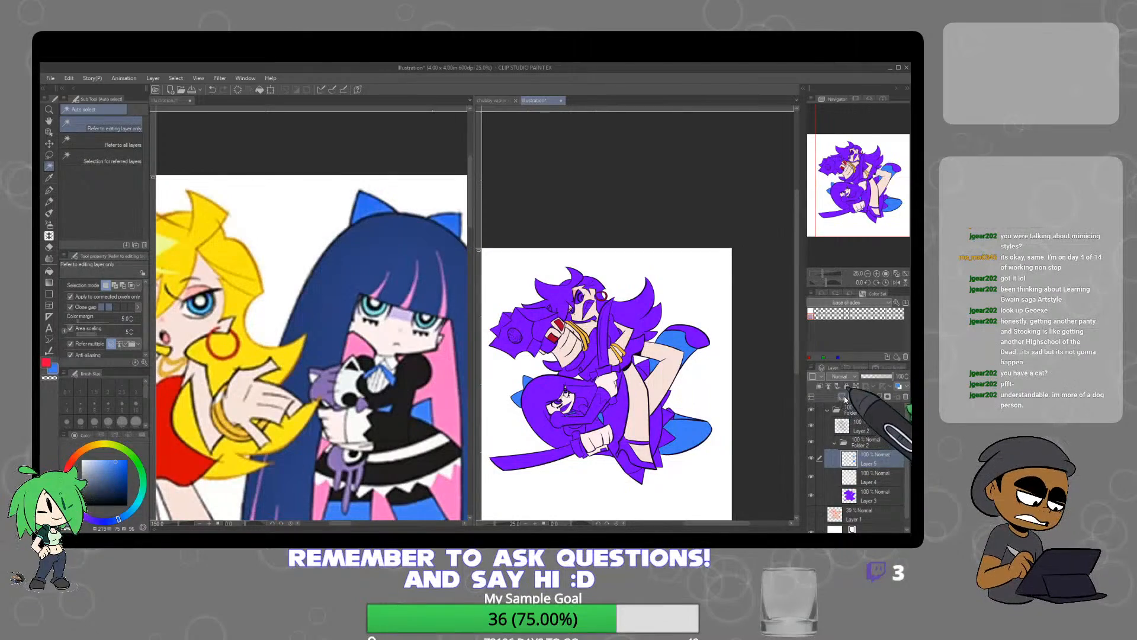
{"action": "right_click", "coordinate": [189, 447]}
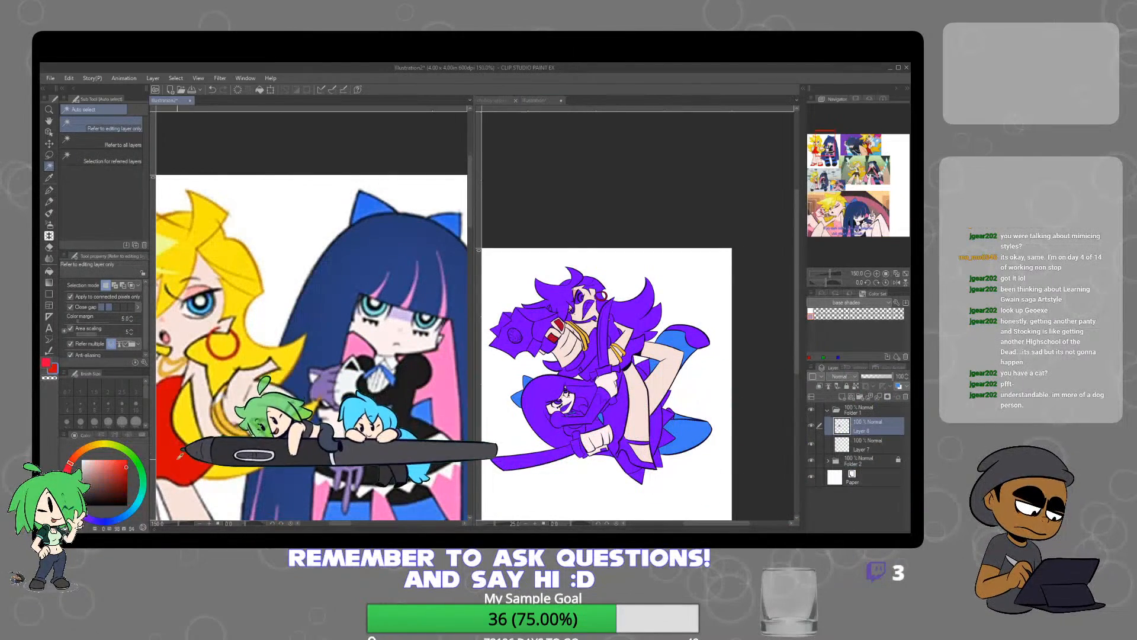
{"action": "left_click", "coordinate": [615, 320]}
{"action": "scroll", "coordinate": [614, 319], "scroll_direction": "up", "scroll_amount": 5}
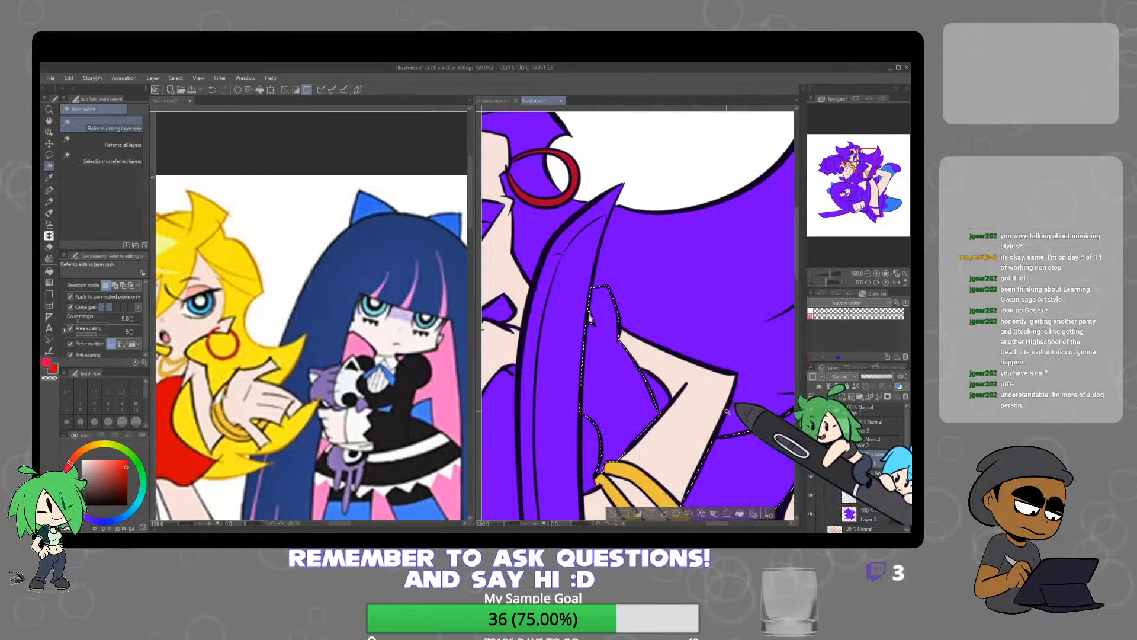
{"action": "scroll", "coordinate": [723, 393], "scroll_direction": "down", "scroll_amount": 4}
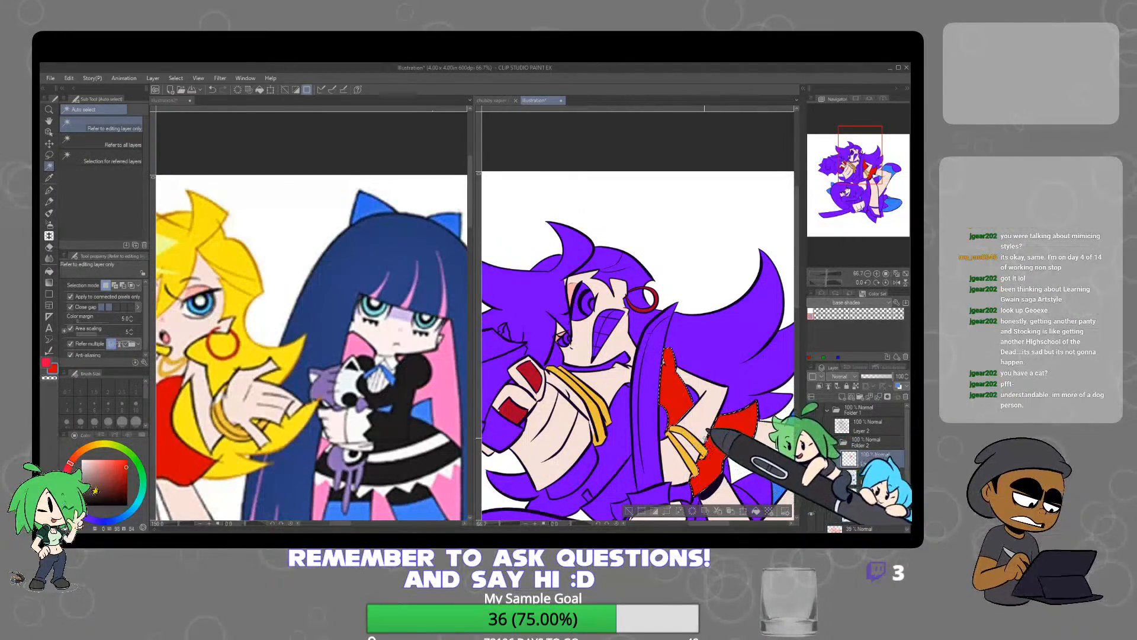
{"action": "scroll", "coordinate": [694, 340], "scroll_direction": "down", "scroll_amount": 1}
{"action": "scroll", "coordinate": [634, 308], "scroll_direction": "up", "scroll_amount": 2}
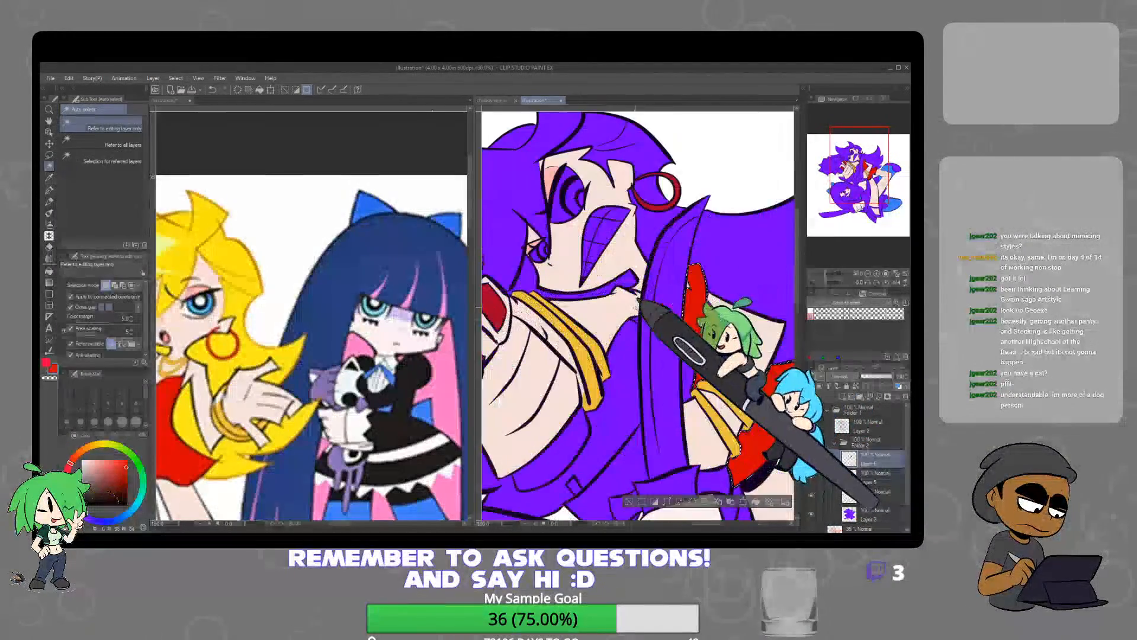
Sample the upper character's skin tone, fill the leftover patch below the neck with it on Layer 4 and deselect
{"action": "left_click", "coordinate": [632, 306], "text": "alt"}
{"action": "left_click", "coordinate": [871, 493]}
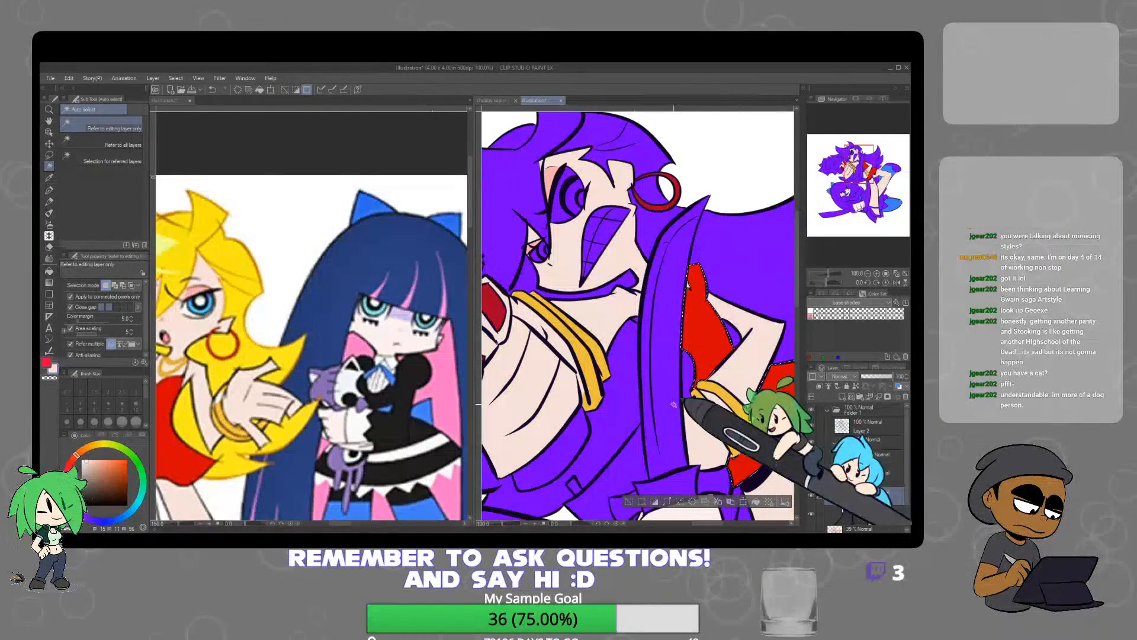
{"action": "left_click", "coordinate": [635, 320]}
{"action": "left_click", "coordinate": [683, 339]}
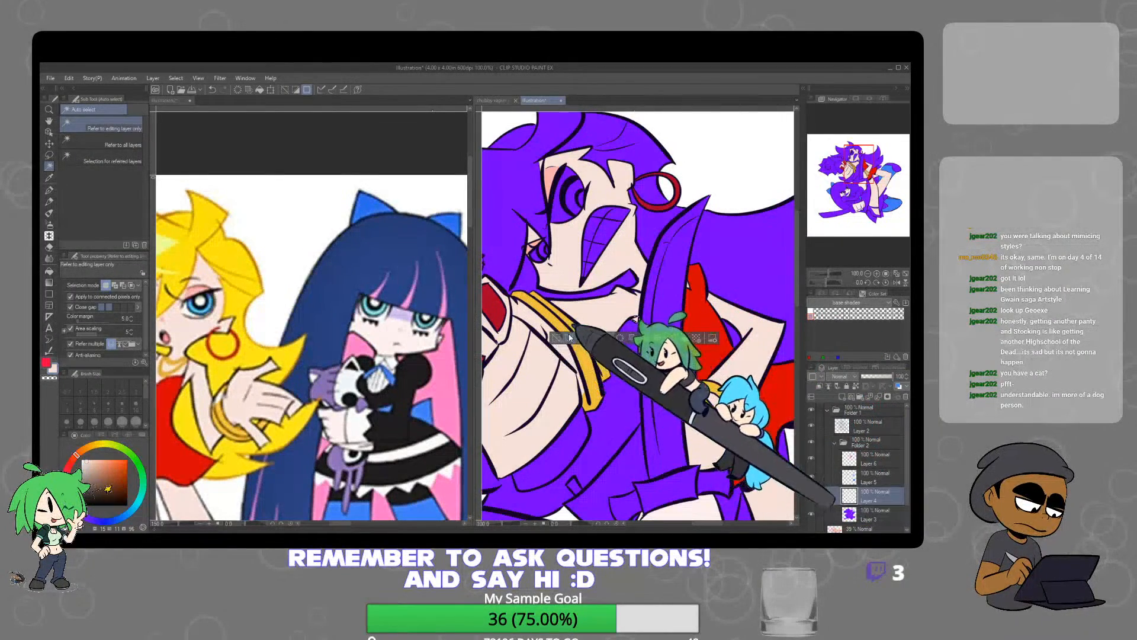
{"action": "left_click", "coordinate": [556, 338]}
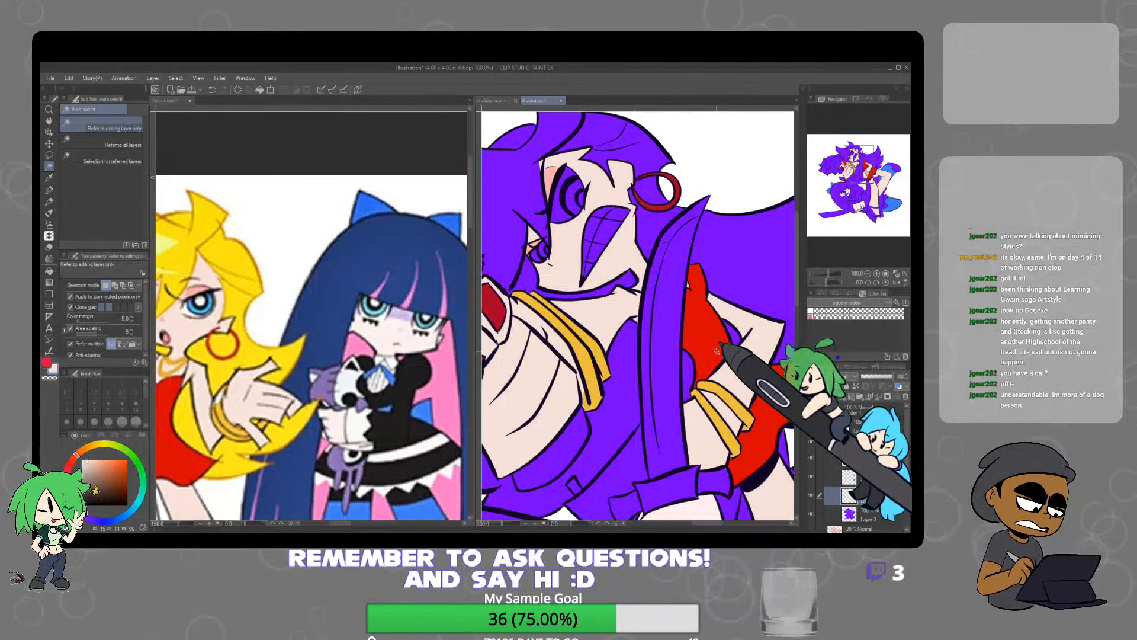
Fill the leftover purple strip across the upper character's front leg with the skin tone on Layer 4
{"action": "scroll", "coordinate": [689, 377], "scroll_direction": "down", "scroll_amount": 2}
{"action": "left_click_drag", "start_coordinate": [689, 394], "coordinate": [680, 354]}
{"action": "left_click_drag", "start_coordinate": [744, 441], "coordinate": [675, 392]}
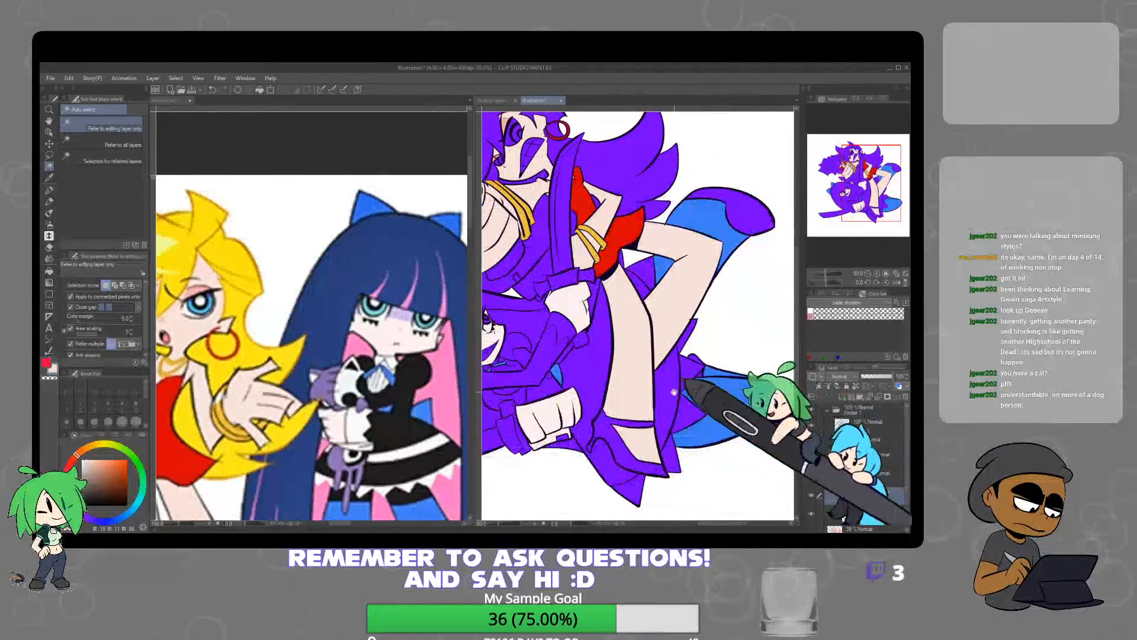
{"action": "left_click", "coordinate": [608, 435]}
{"action": "left_click", "coordinate": [675, 491]}
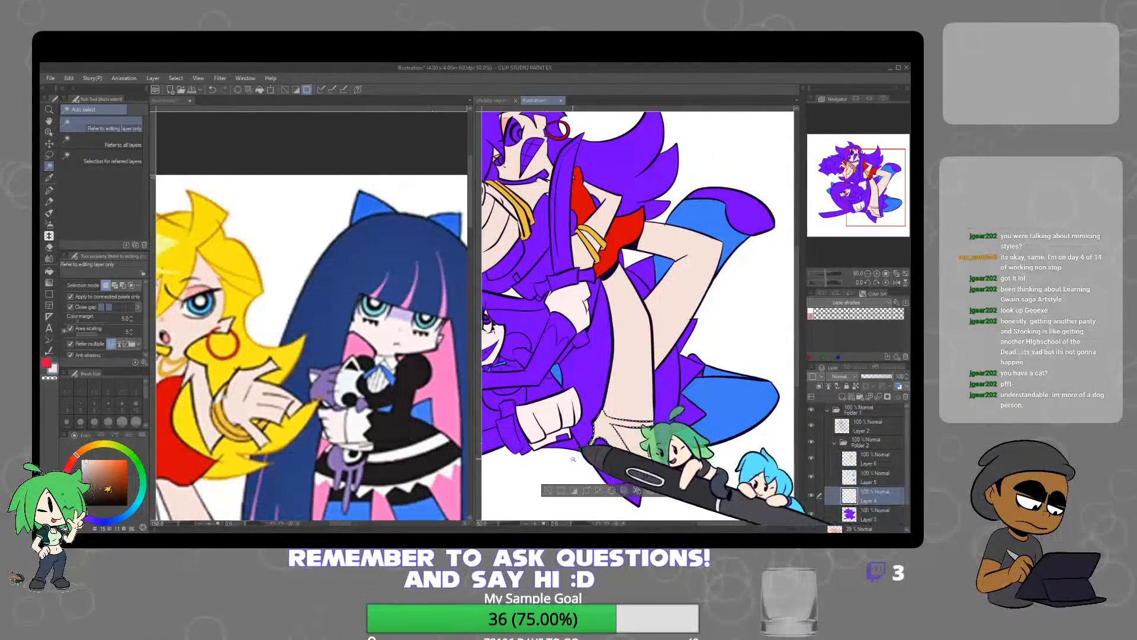
Sample the red from the upper character's dress and fill the high-heeled shoe on the front leg with it on Layer 6
{"action": "key", "text": "ctrl+z"}
{"action": "right_click", "coordinate": [614, 242]}
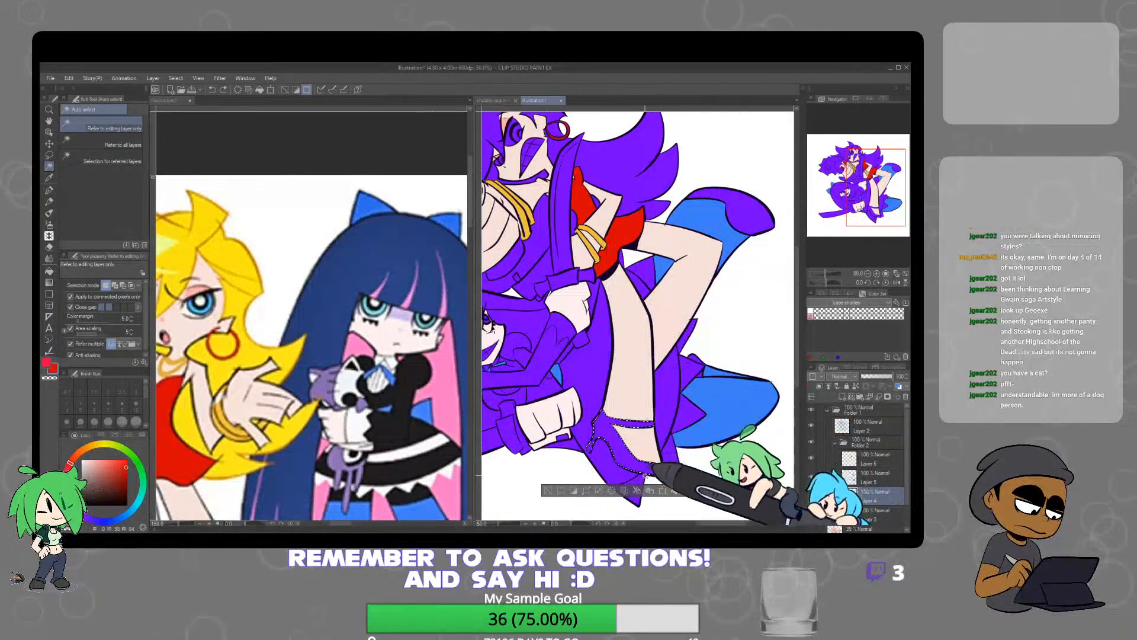
{"action": "left_click", "coordinate": [869, 459]}
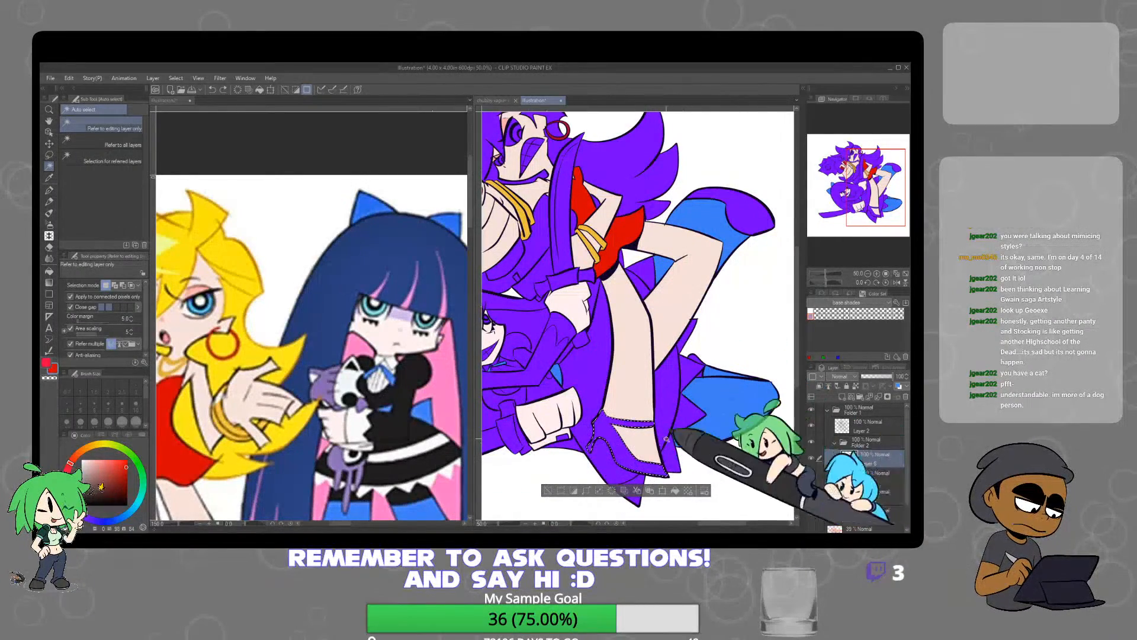
{"action": "left_click", "coordinate": [675, 491]}
Sample the near-black from the dark-haired reference character's dress and fill the lower character's skirt, bodice and sleeves with it on Layer 6
{"action": "left_click", "coordinate": [333, 422]}
{"action": "scroll", "coordinate": [340, 453], "scroll_direction": "down", "scroll_amount": 2}
{"action": "left_click_drag", "start_coordinate": [358, 448], "coordinate": [352, 351]}
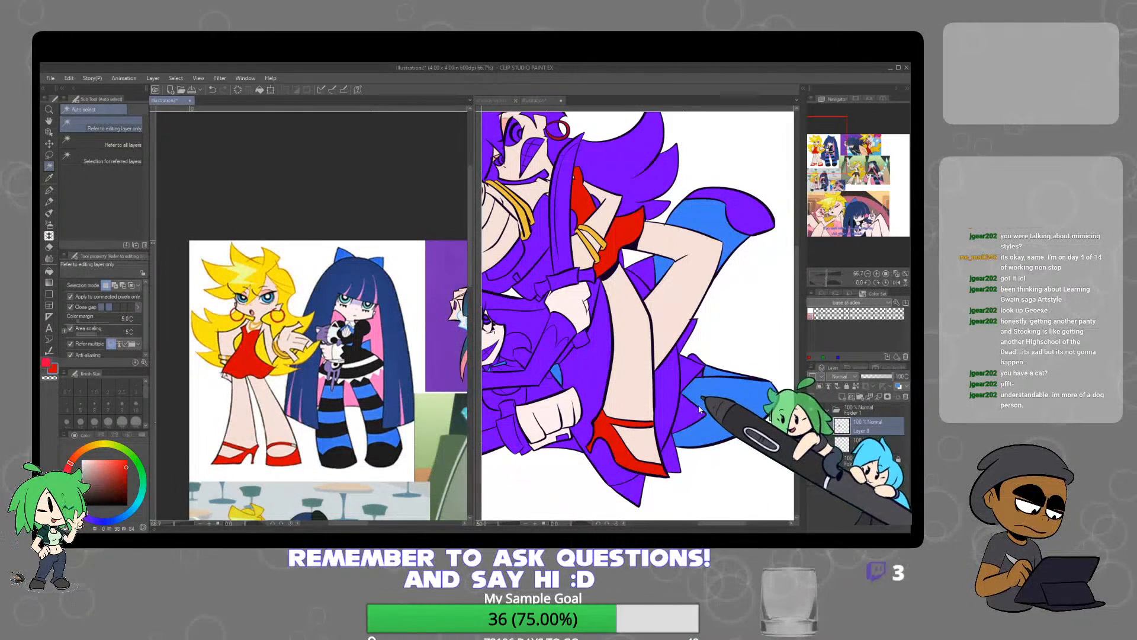
{"action": "right_click", "coordinate": [362, 362]}
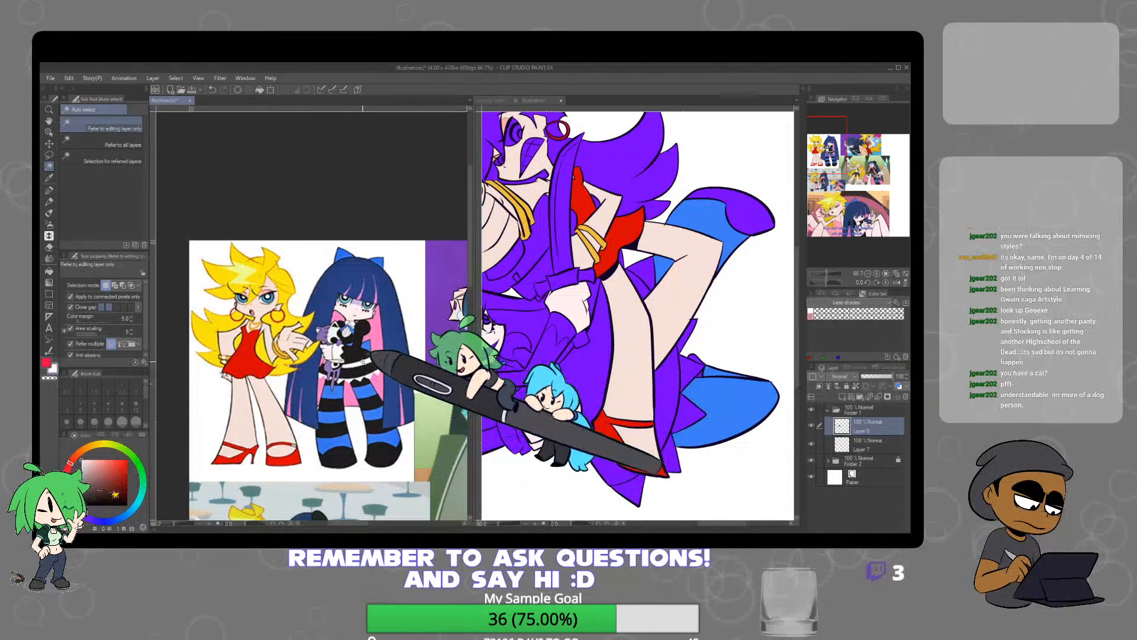
{"action": "left_click", "coordinate": [583, 434]}
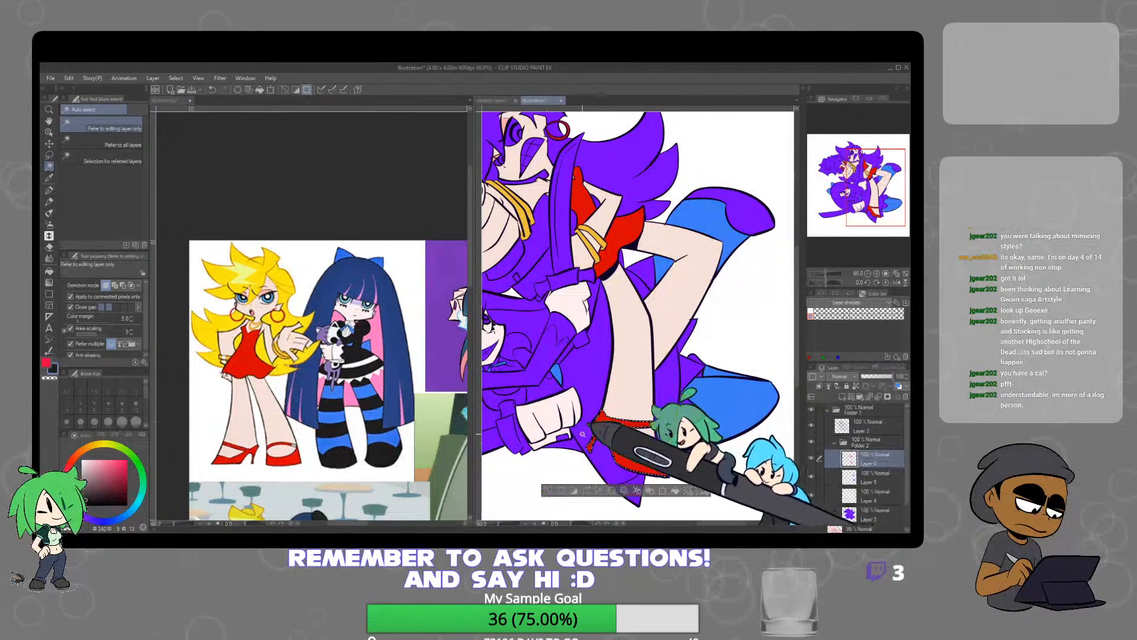
{"action": "left_click", "coordinate": [583, 435]}
{"action": "left_click", "coordinate": [668, 385], "text": "shift"}
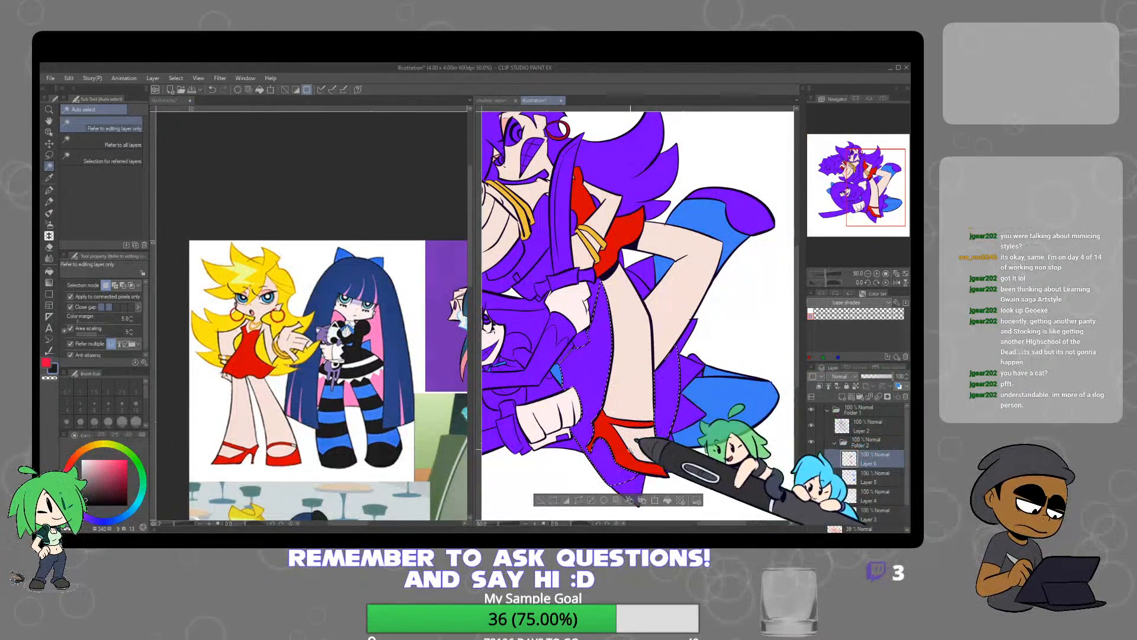
{"action": "left_click", "coordinate": [565, 360], "text": "shift"}
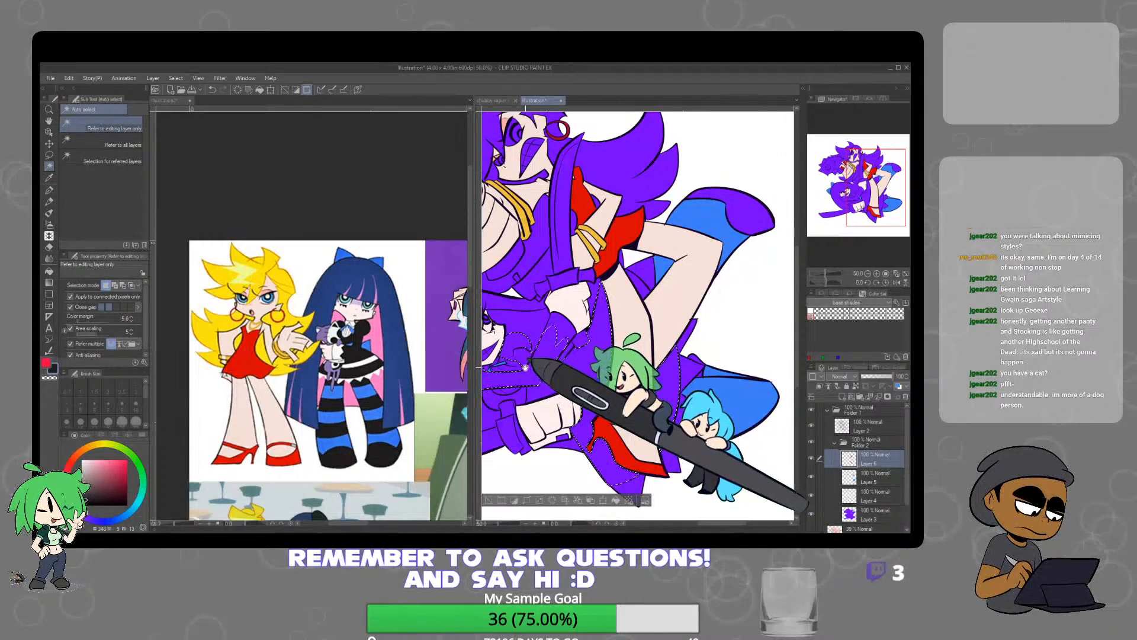
{"action": "left_click_drag", "start_coordinate": [528, 368], "coordinate": [642, 338]}
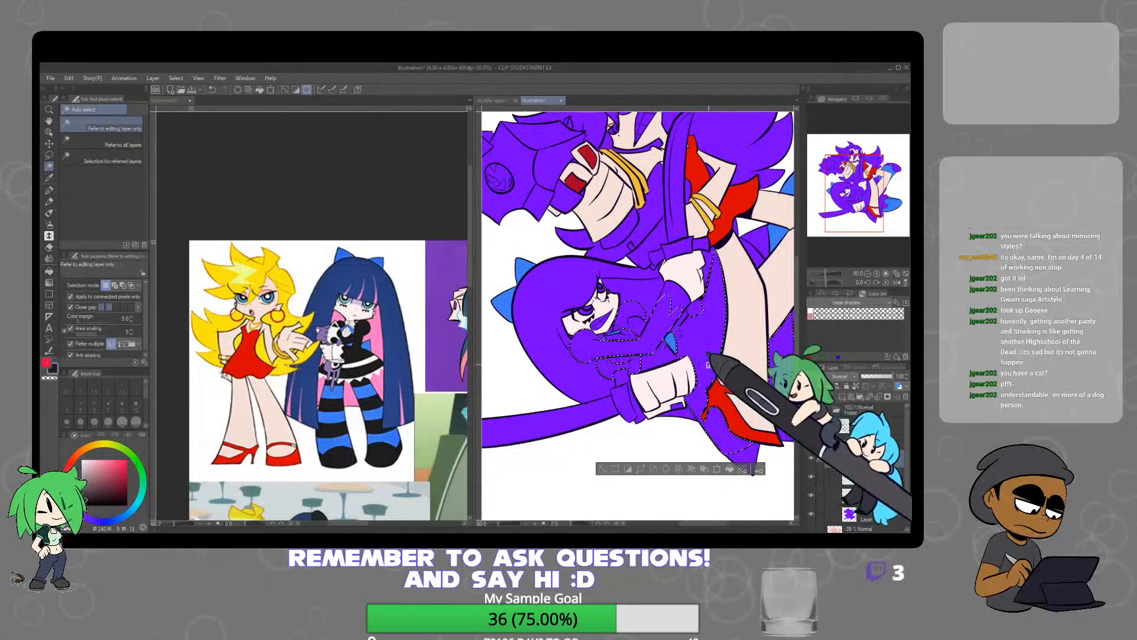
{"action": "left_click", "coordinate": [730, 468]}
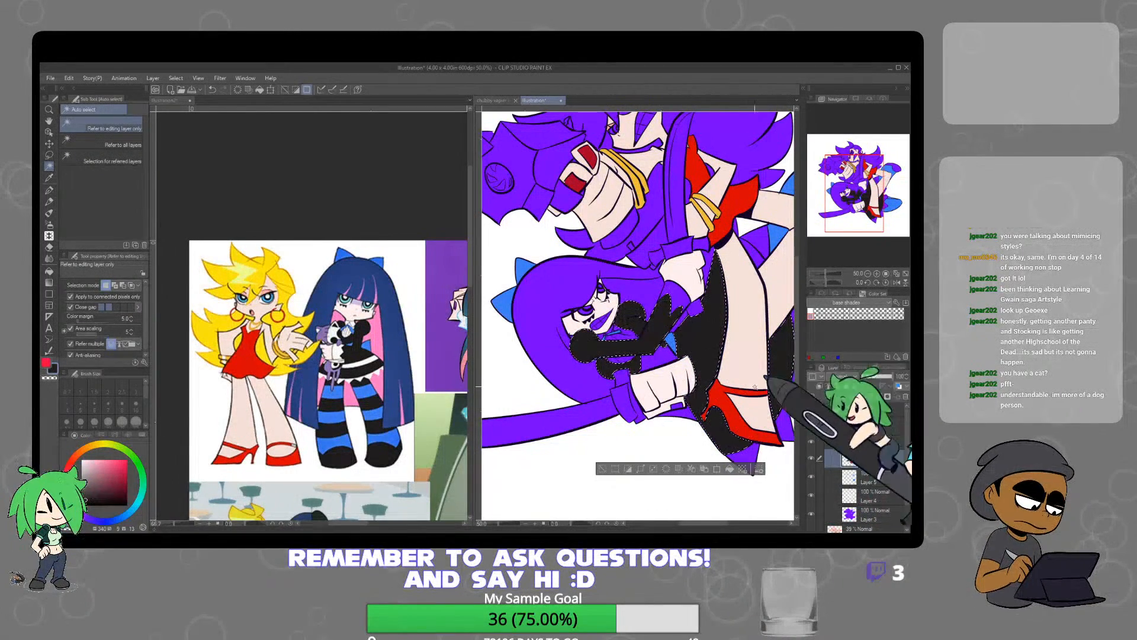
Sample the off-white reference dress trim, paint stripes across the lower character's black skirt with the Darker pencil on a new layer, and deselect
{"action": "left_click", "coordinate": [375, 350]}
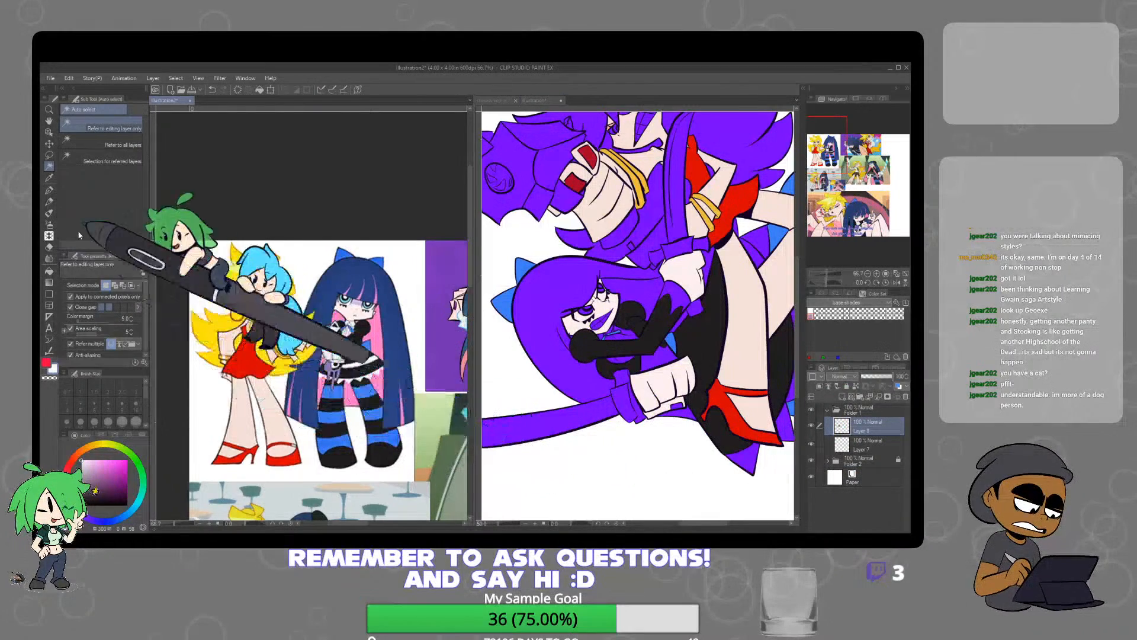
{"action": "left_click", "coordinate": [50, 201]}
{"action": "left_click", "coordinate": [781, 474]}
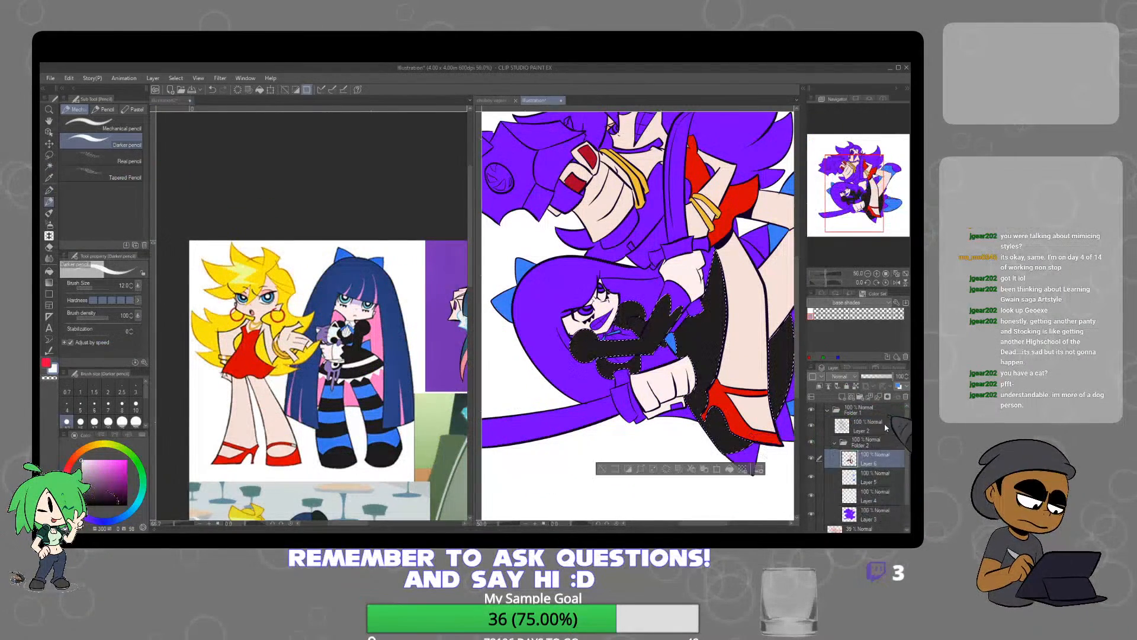
{"action": "left_click", "coordinate": [842, 398]}
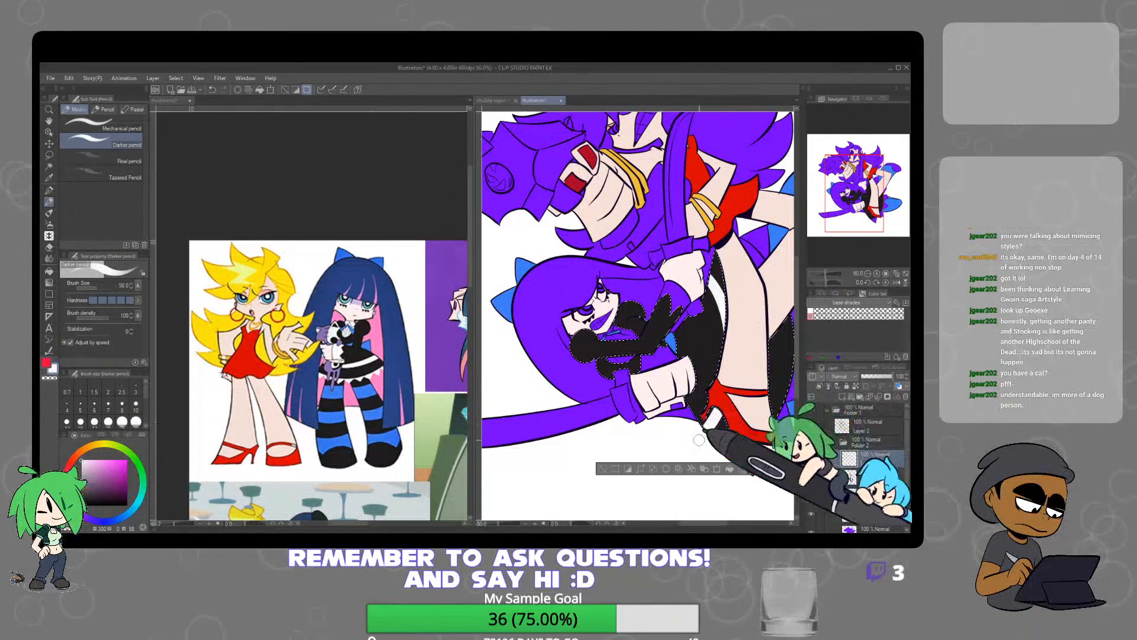
{"action": "key", "text": "p"}
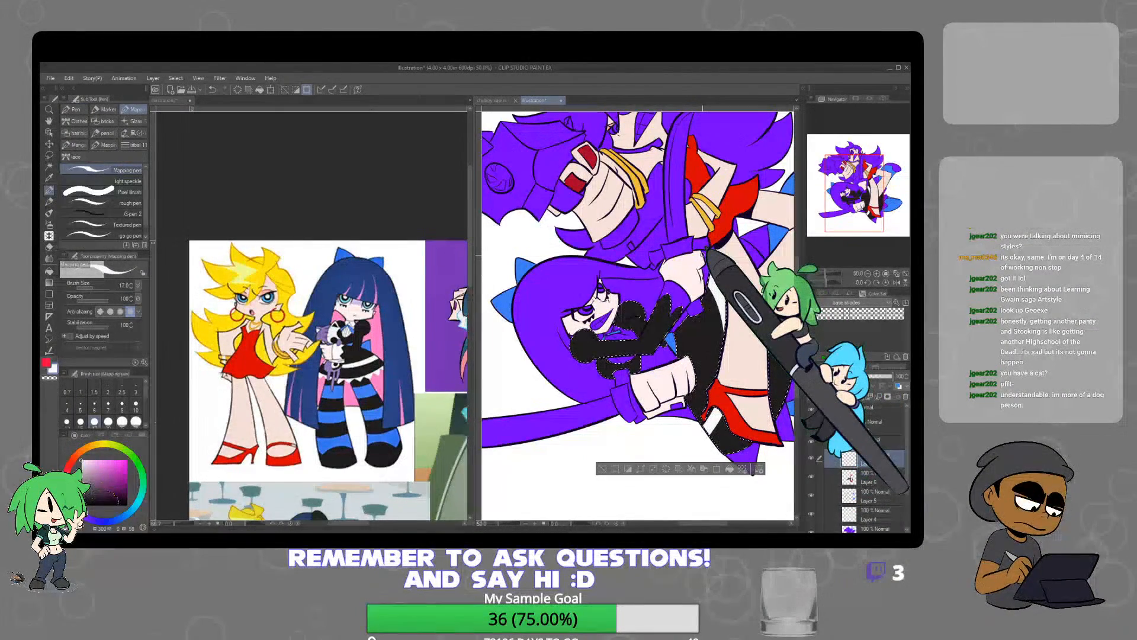
{"action": "key", "text": "p"}
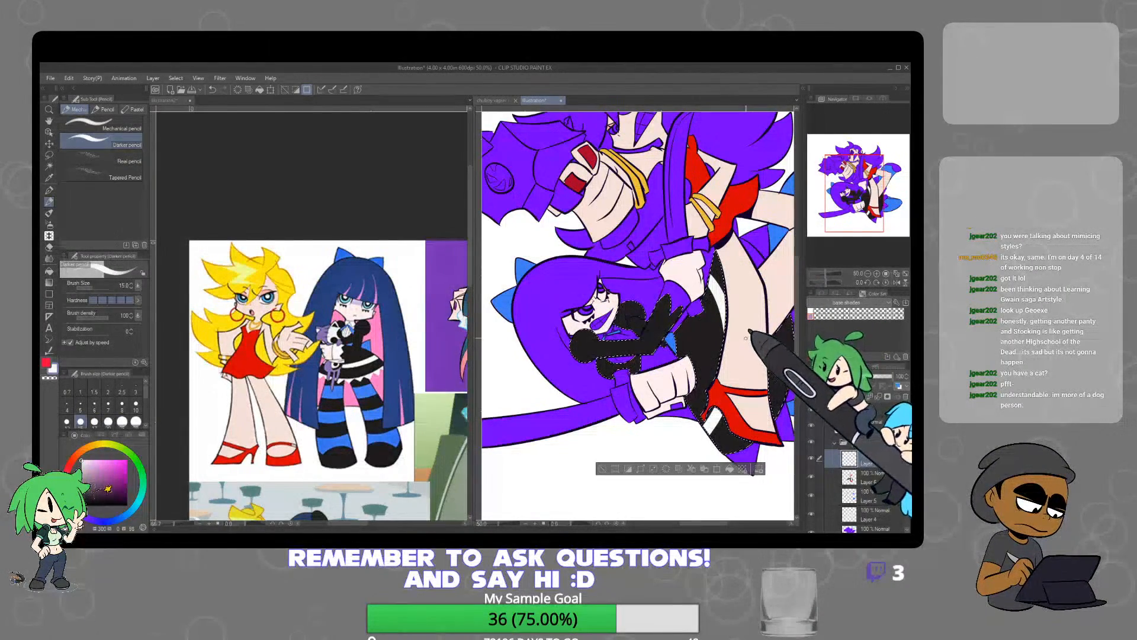
{"action": "left_click_drag", "start_coordinate": [749, 346], "coordinate": [639, 371]}
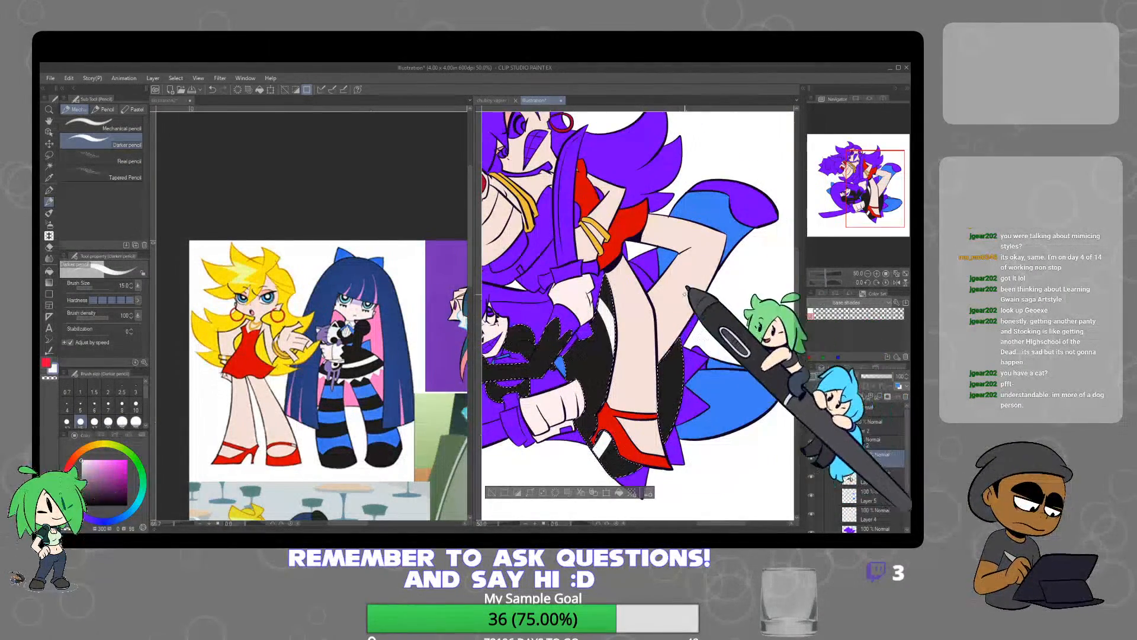
{"action": "key", "text": "ctrl+d"}
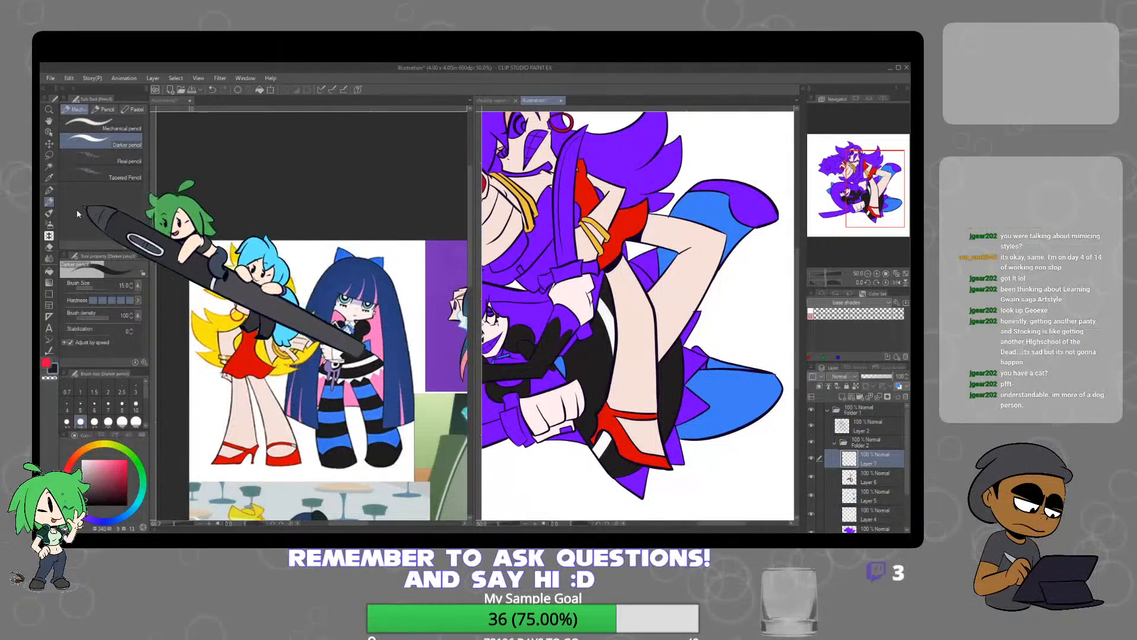
Select the lower character's purple pointed skirt trim and forearm sections and fill them with the off-white on Layer 6
{"action": "key", "text": "w"}
{"action": "left_click", "coordinate": [656, 332]}
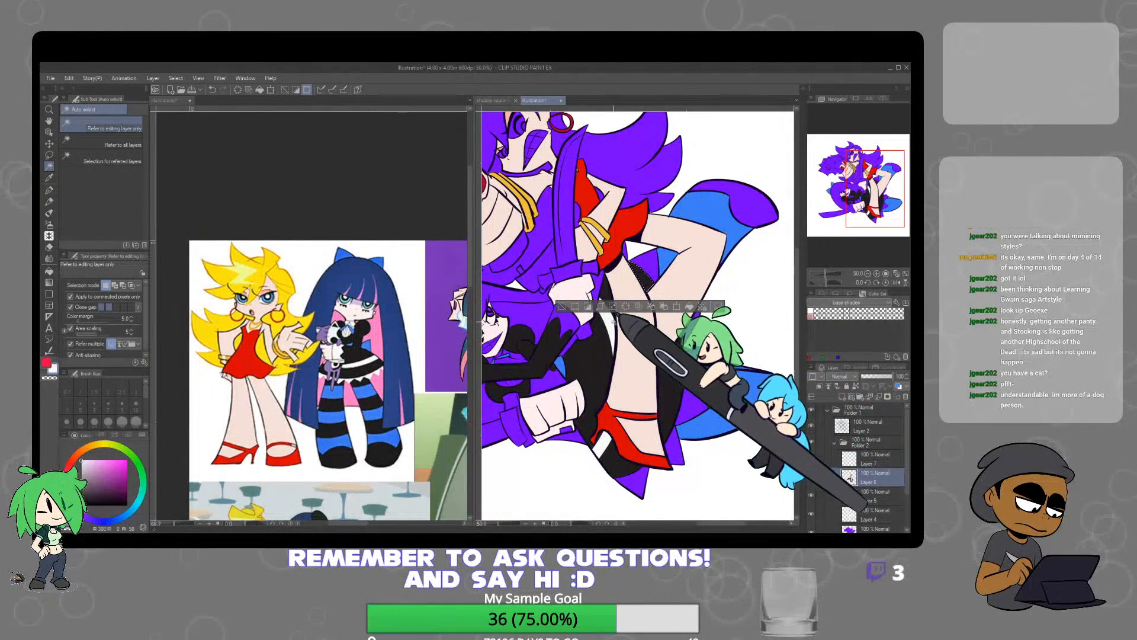
{"action": "left_click", "coordinate": [640, 258]}
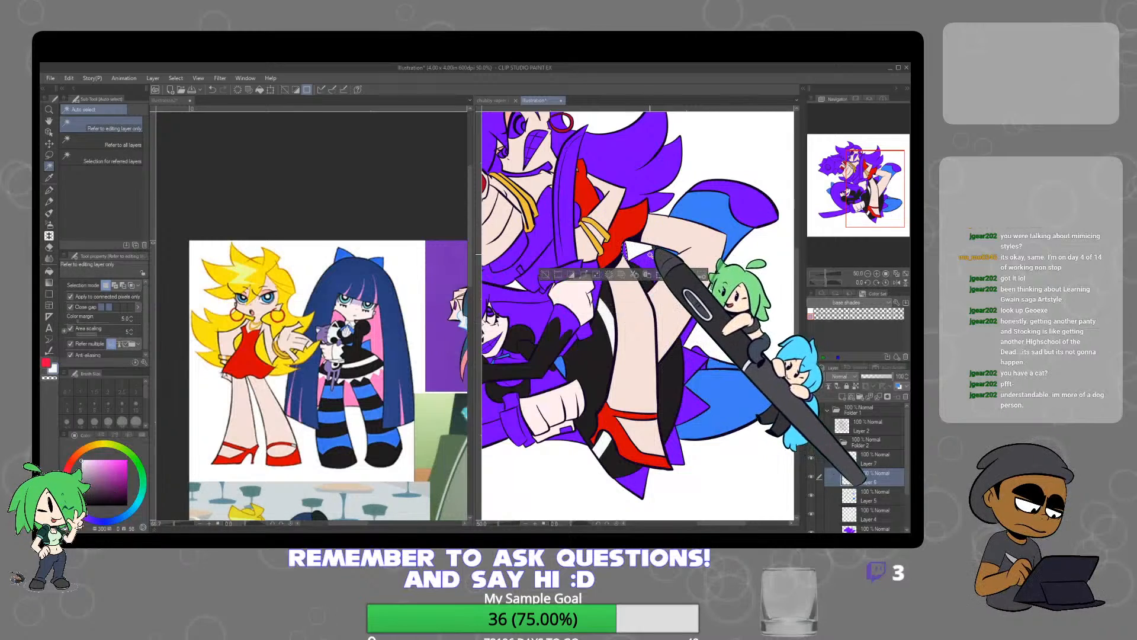
{"action": "left_click", "coordinate": [693, 362], "text": "shift"}
{"action": "left_click", "coordinate": [691, 329], "text": "shift"}
{"action": "left_click", "coordinate": [694, 407], "text": "shift"}
{"action": "left_click", "coordinate": [675, 461], "text": "shift"}
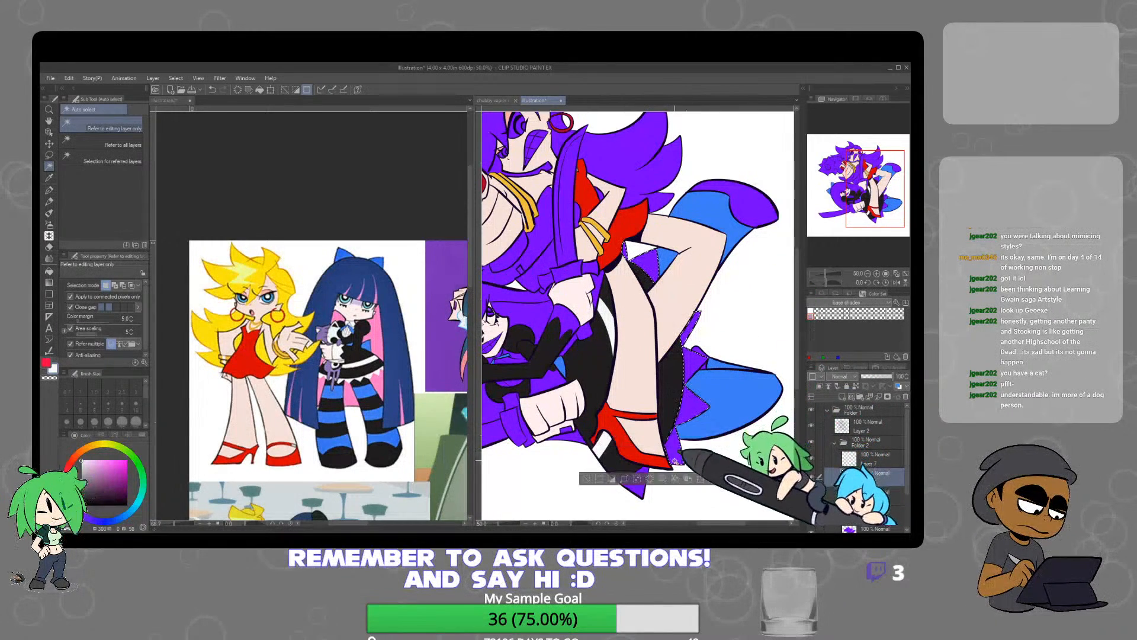
{"action": "left_click", "coordinate": [631, 482], "text": "shift"}
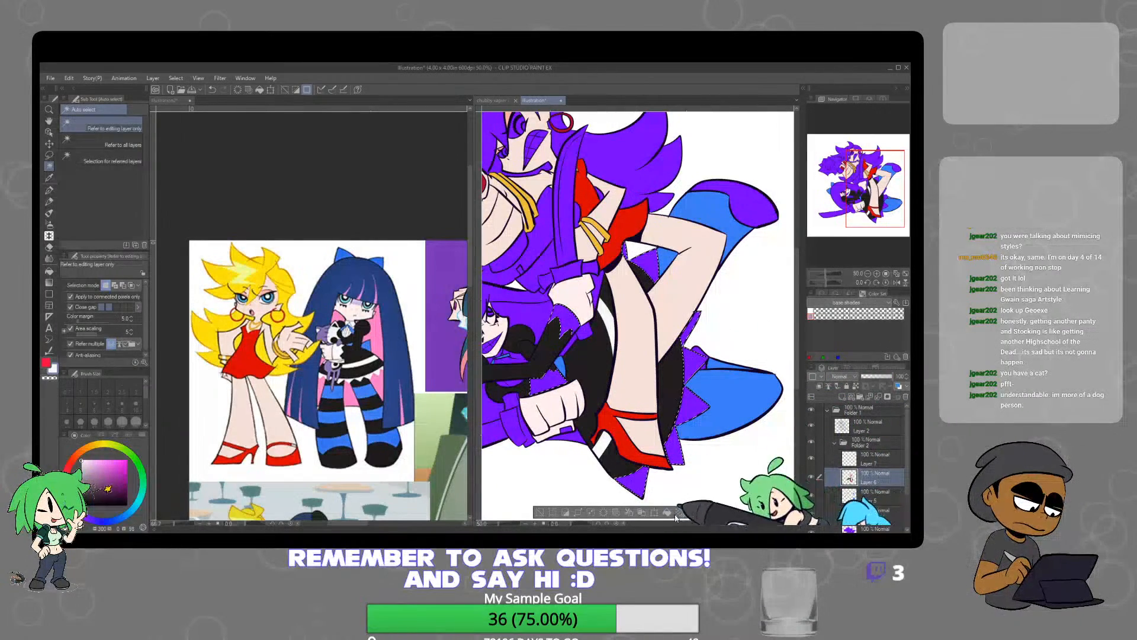
{"action": "key", "text": "Delete"}
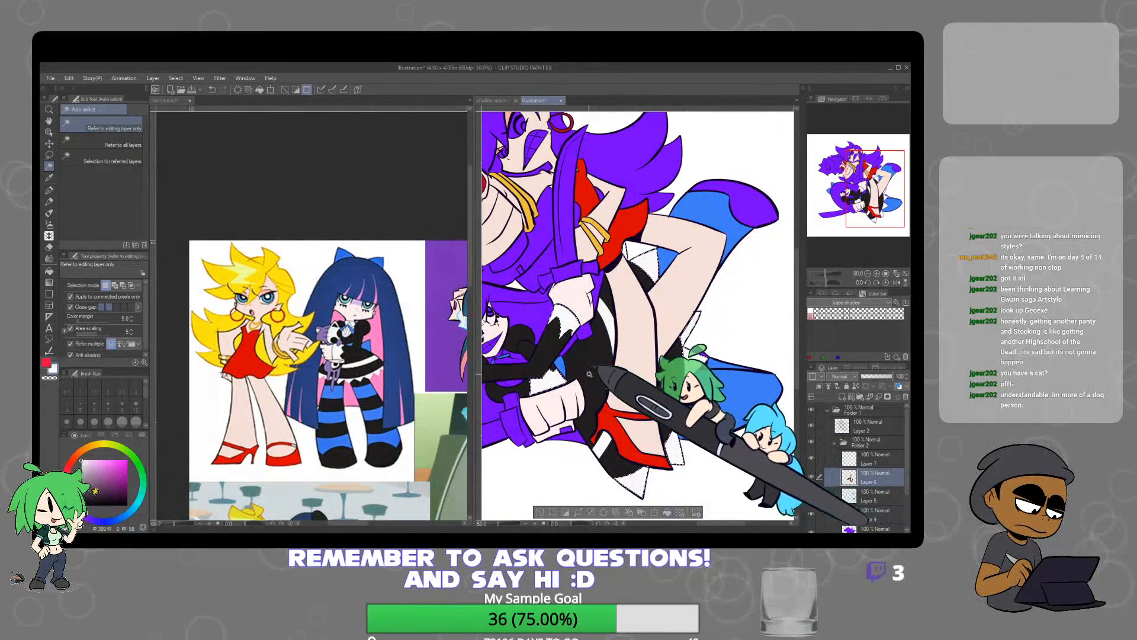
Fill the purple shirt sections on the lower character's chest with the off-white on Layer 6 and deselect
{"action": "left_click", "coordinate": [508, 355]}
{"action": "scroll", "coordinate": [508, 355], "scroll_direction": "up", "scroll_amount": 3}
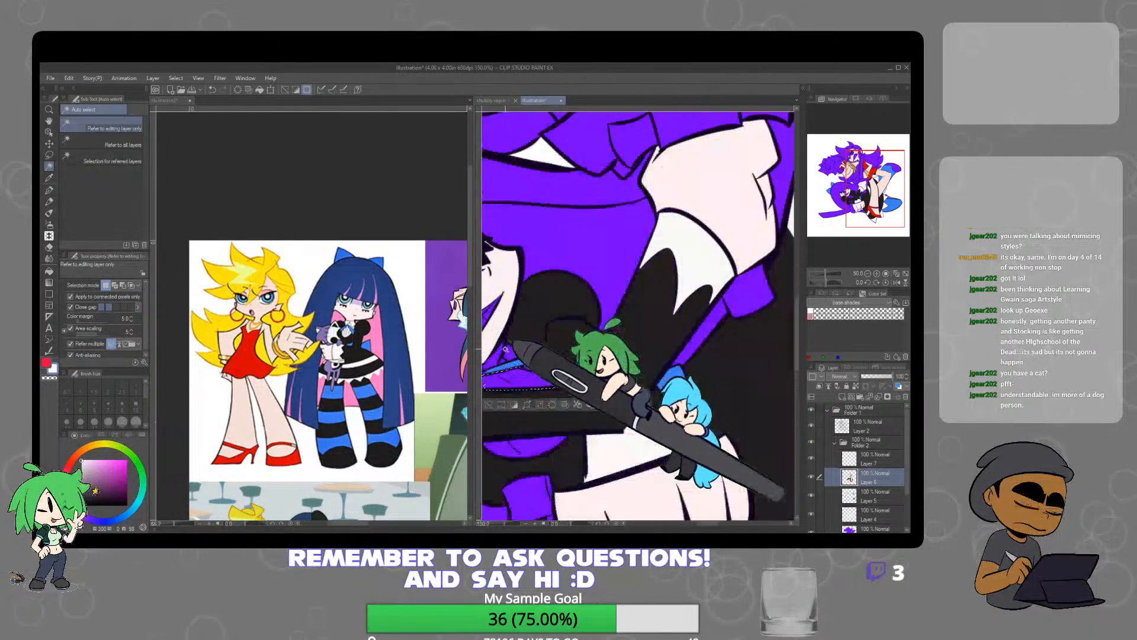
{"action": "left_click_drag", "start_coordinate": [536, 344], "coordinate": [652, 322]}
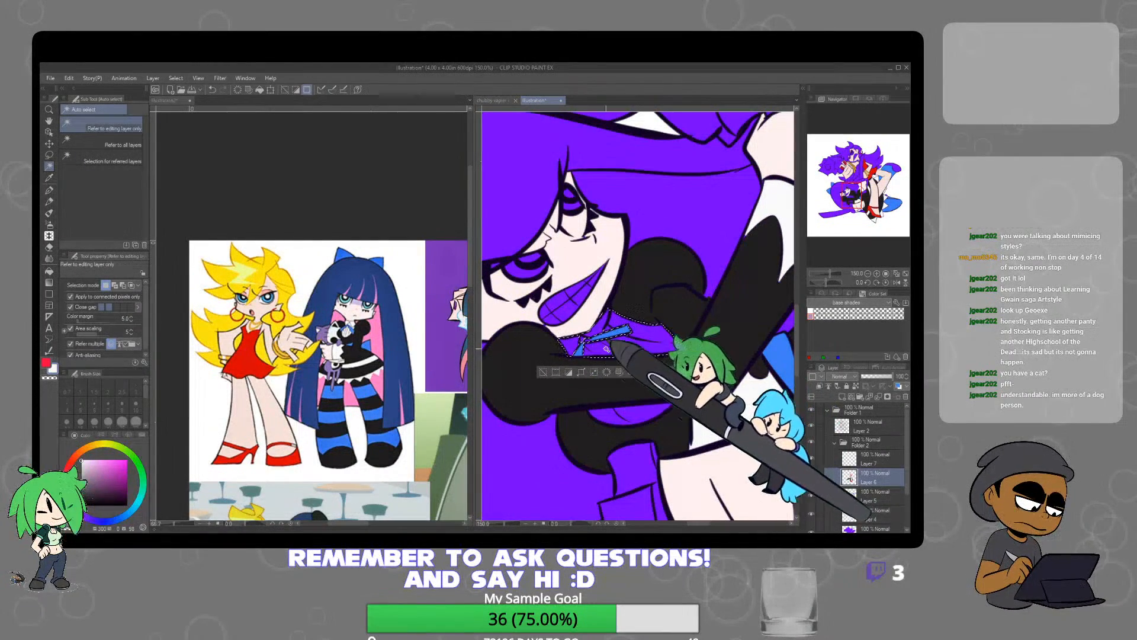
{"action": "left_click", "coordinate": [616, 417], "text": "shift"}
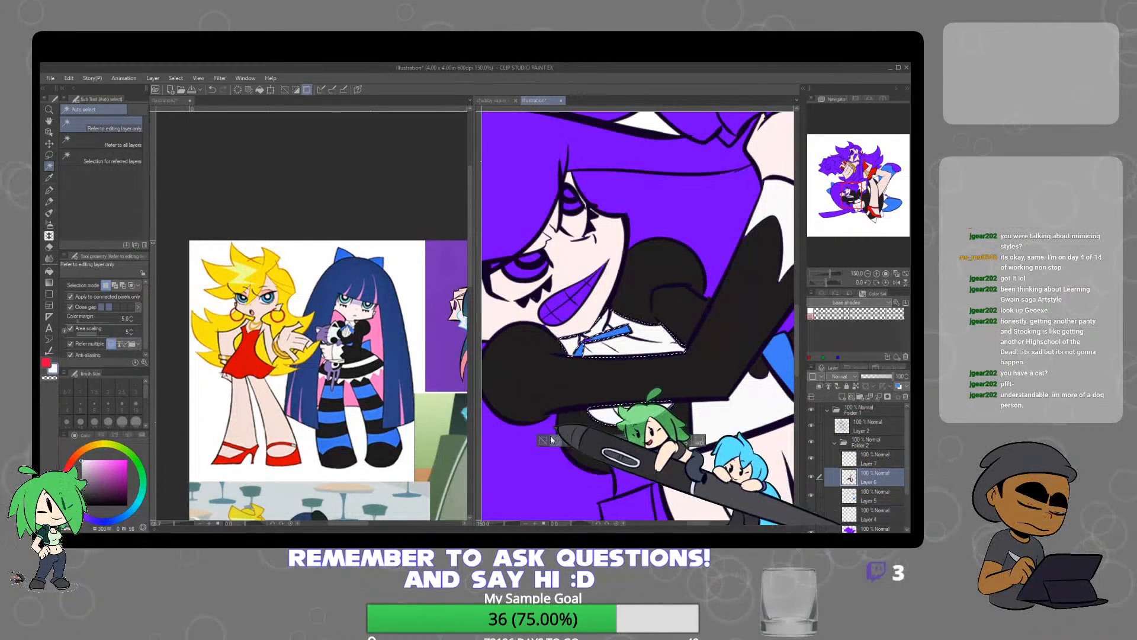
{"action": "key", "text": "ctrl+d"}
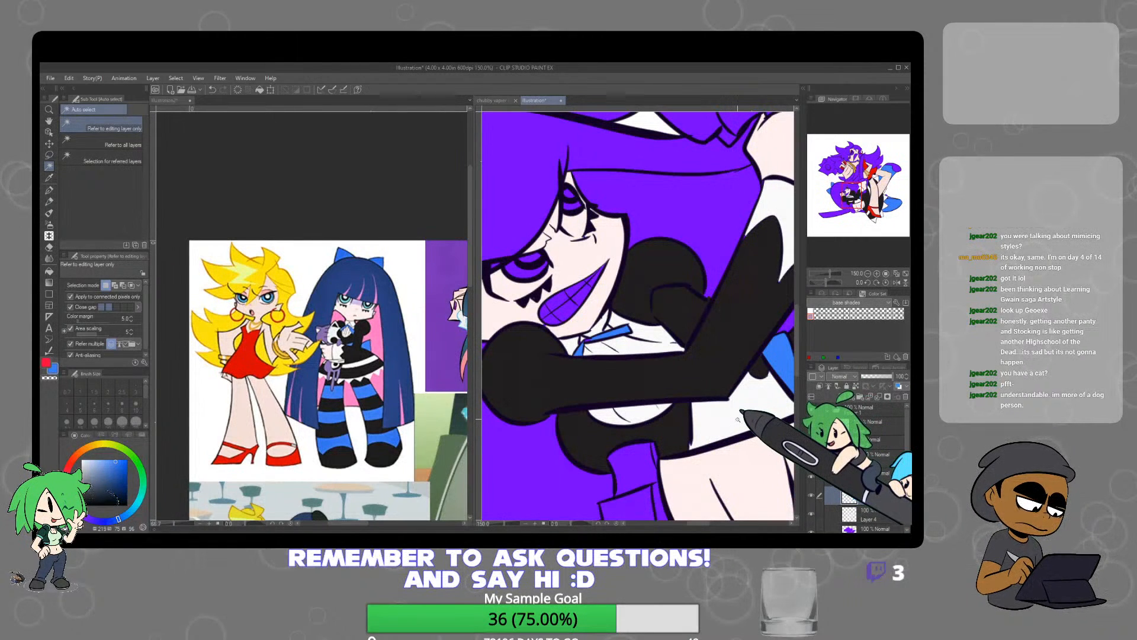
Touch up the blue ribbon at the lower character's collar with the Mapping pen on Layer 5
{"action": "left_click", "coordinate": [49, 190]}
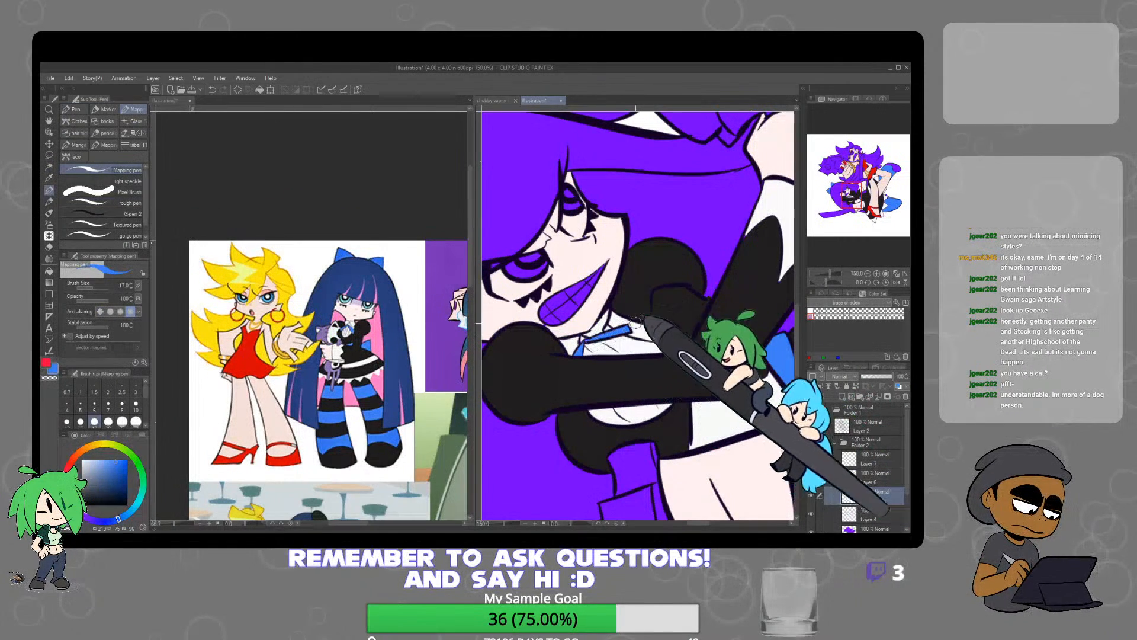
{"action": "scroll", "coordinate": [636, 321], "scroll_direction": "down", "scroll_amount": 5}
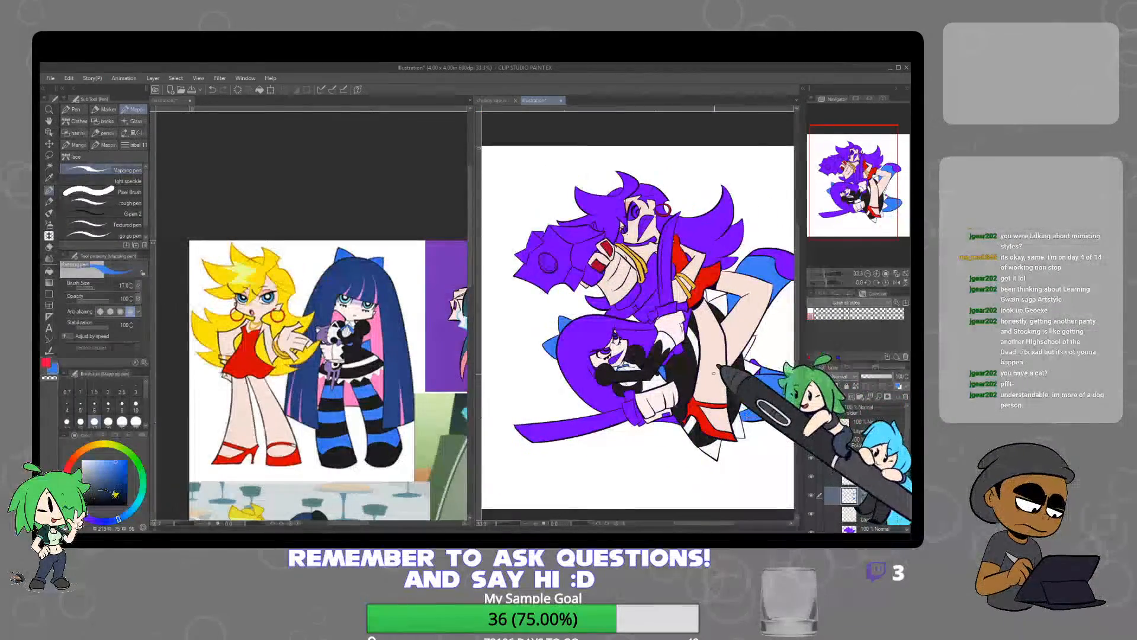
{"action": "scroll", "coordinate": [714, 374], "scroll_direction": "up", "scroll_amount": 3}
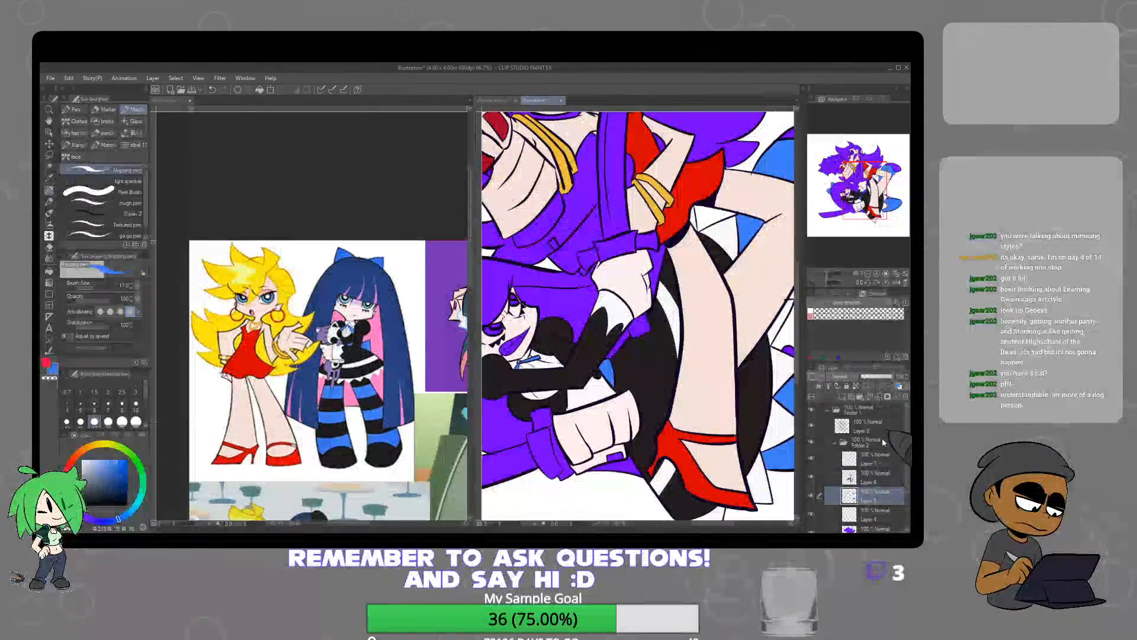
Touch up the lineart around the gripping hands and cuffs on Layer 2 with the Mapping pen in the dark line colour
{"action": "left_click", "coordinate": [874, 425]}
{"action": "scroll", "coordinate": [597, 228], "scroll_direction": "up", "scroll_amount": 3}
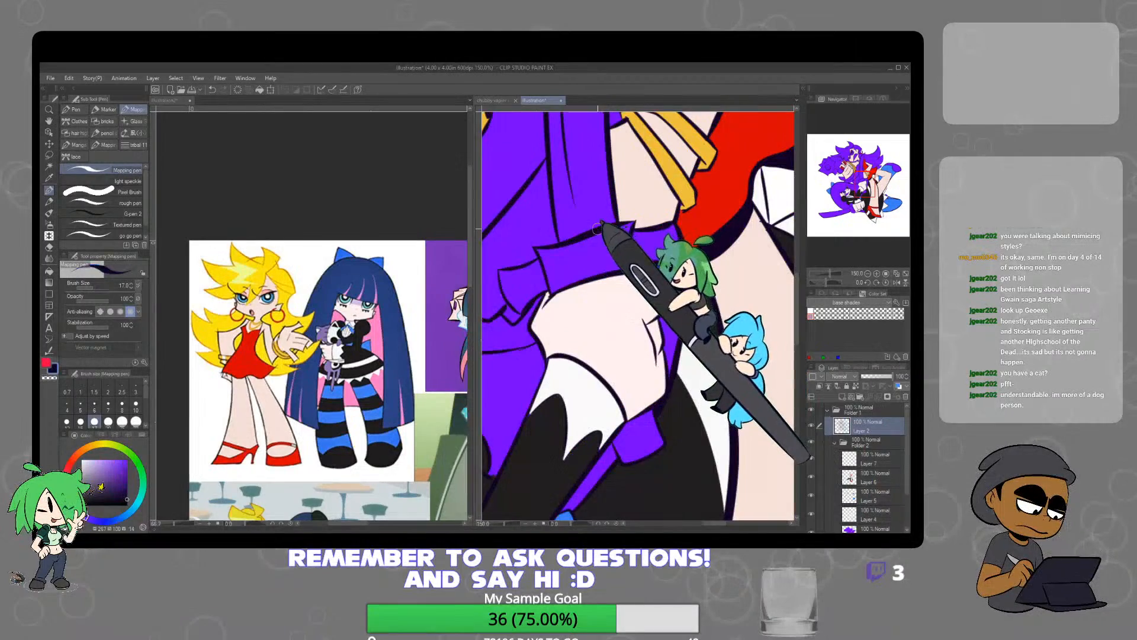
{"action": "scroll", "coordinate": [676, 320], "scroll_direction": "down", "scroll_amount": 2}
{"action": "left_click_drag", "start_coordinate": [682, 323], "coordinate": [670, 266]}
{"action": "scroll", "coordinate": [658, 293], "scroll_direction": "up", "scroll_amount": 3}
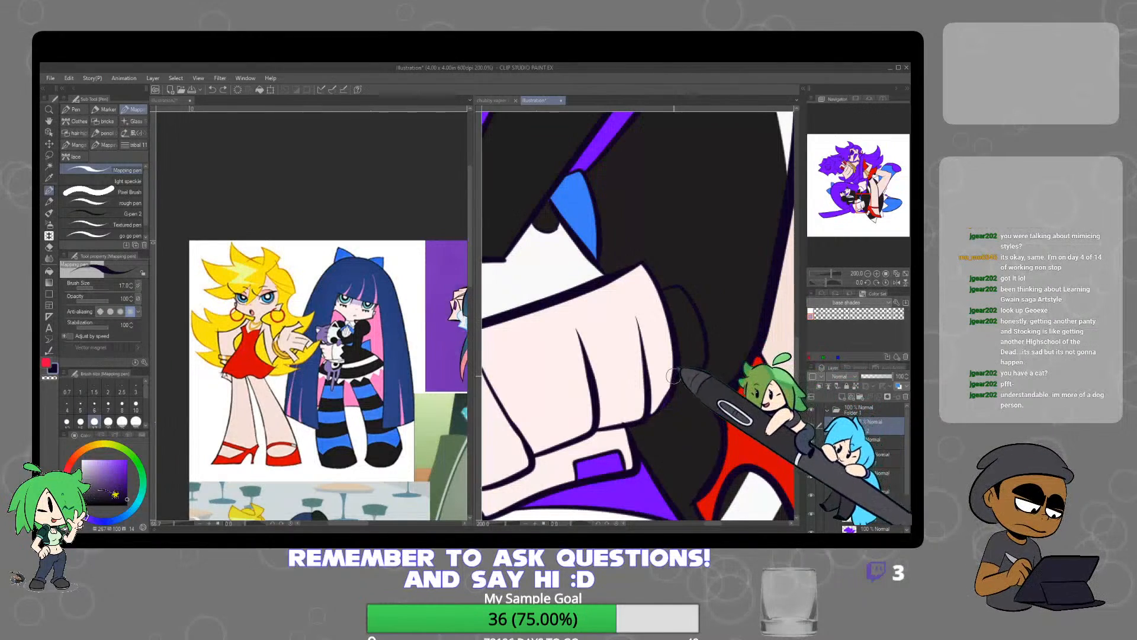
{"action": "scroll", "coordinate": [673, 376], "scroll_direction": "down", "scroll_amount": 3}
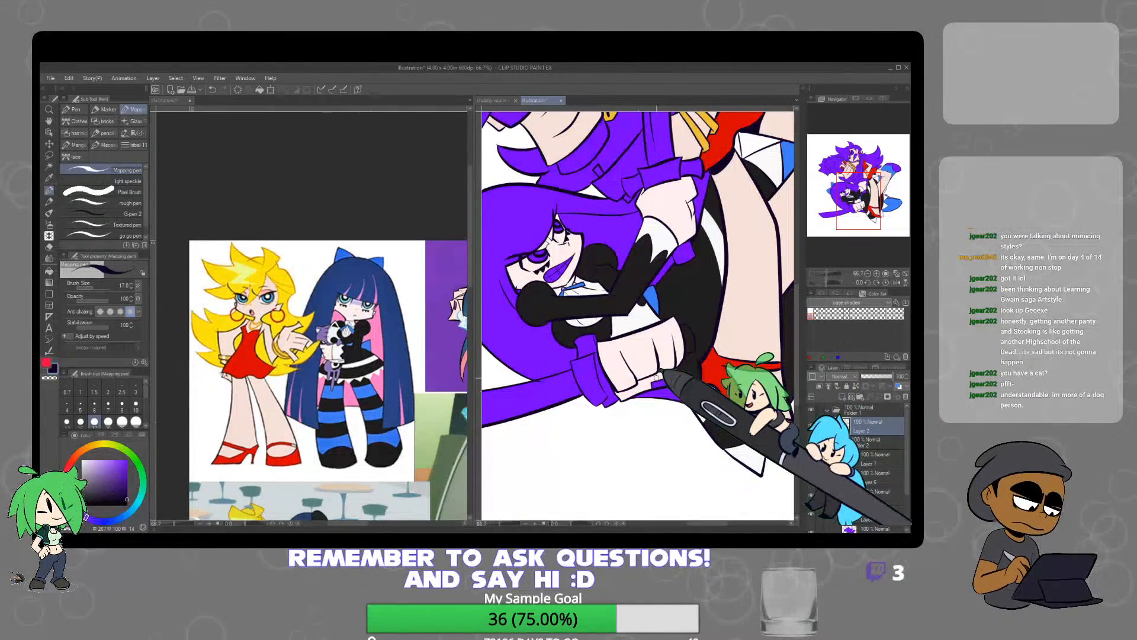
Select the leftover purple sections of both blue shoes and fill them with the dress's near-black on Layer 6
{"action": "left_click_drag", "start_coordinate": [753, 384], "coordinate": [602, 420]}
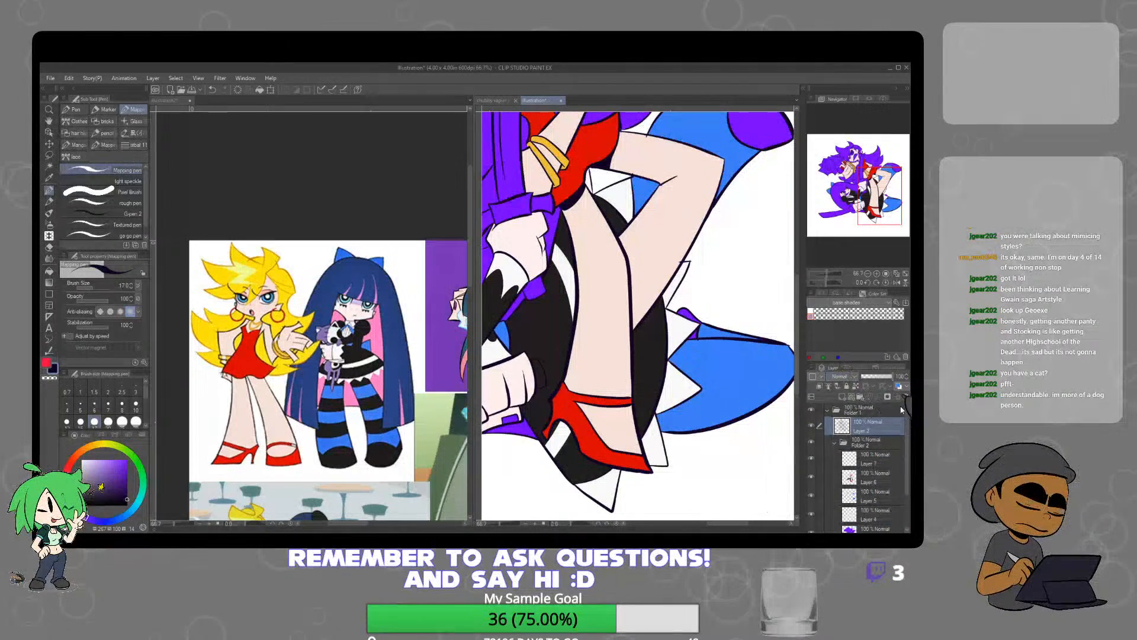
{"action": "left_click", "coordinate": [886, 473]}
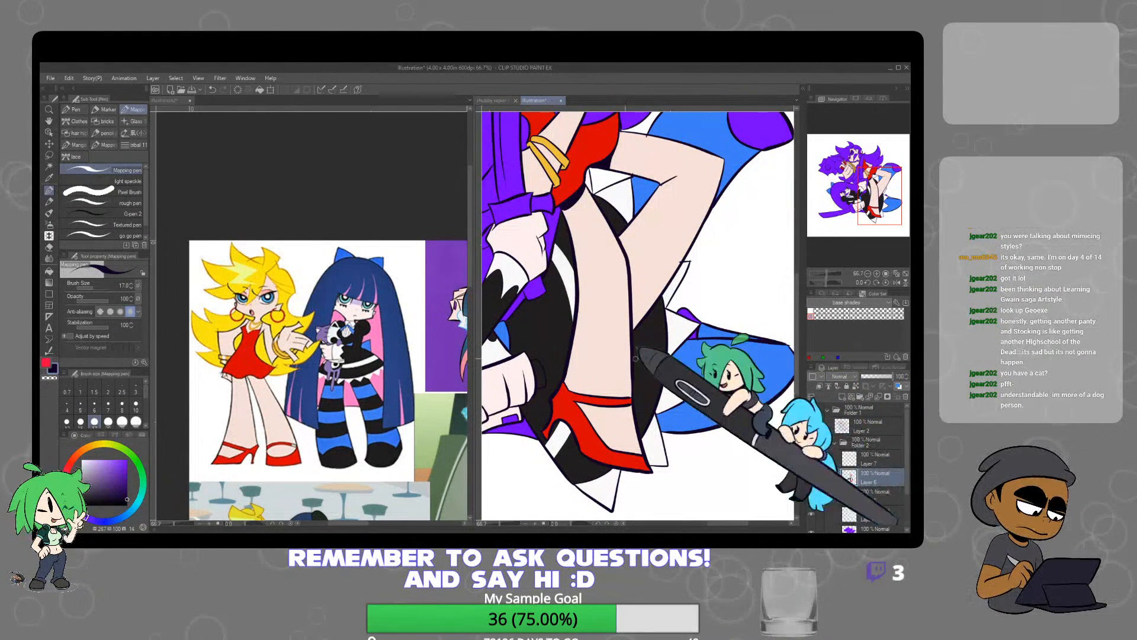
{"action": "left_click", "coordinate": [50, 166]}
{"action": "left_click", "coordinate": [761, 131]}
{"action": "left_click", "coordinate": [696, 336], "text": "shift"}
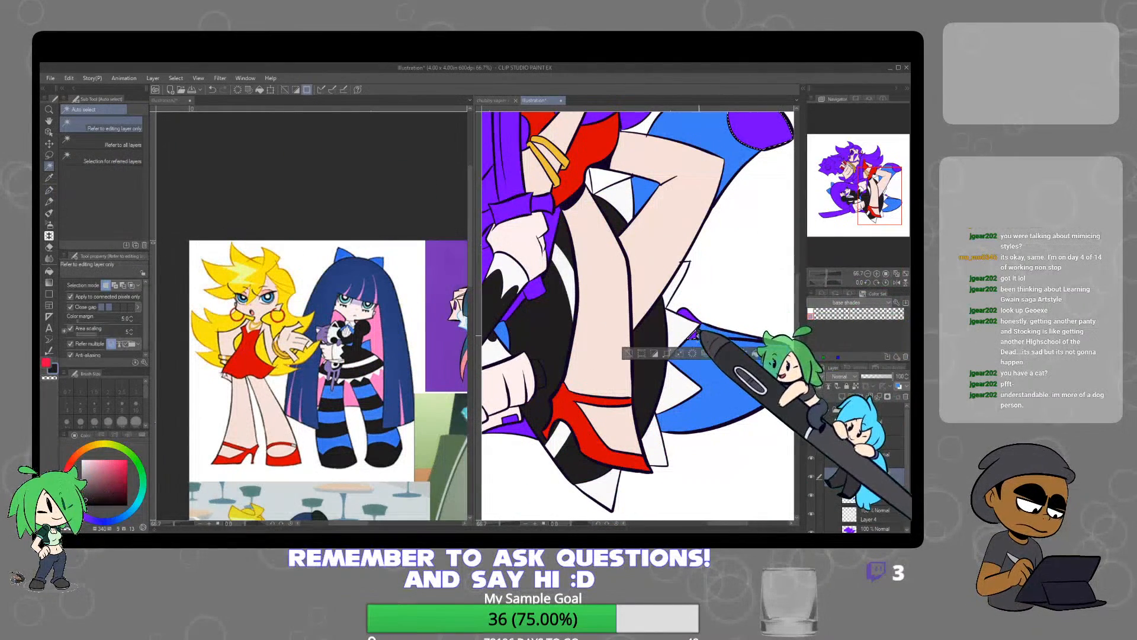
{"action": "left_click", "coordinate": [686, 314], "text": "shift"}
{"action": "left_click", "coordinate": [755, 354]}
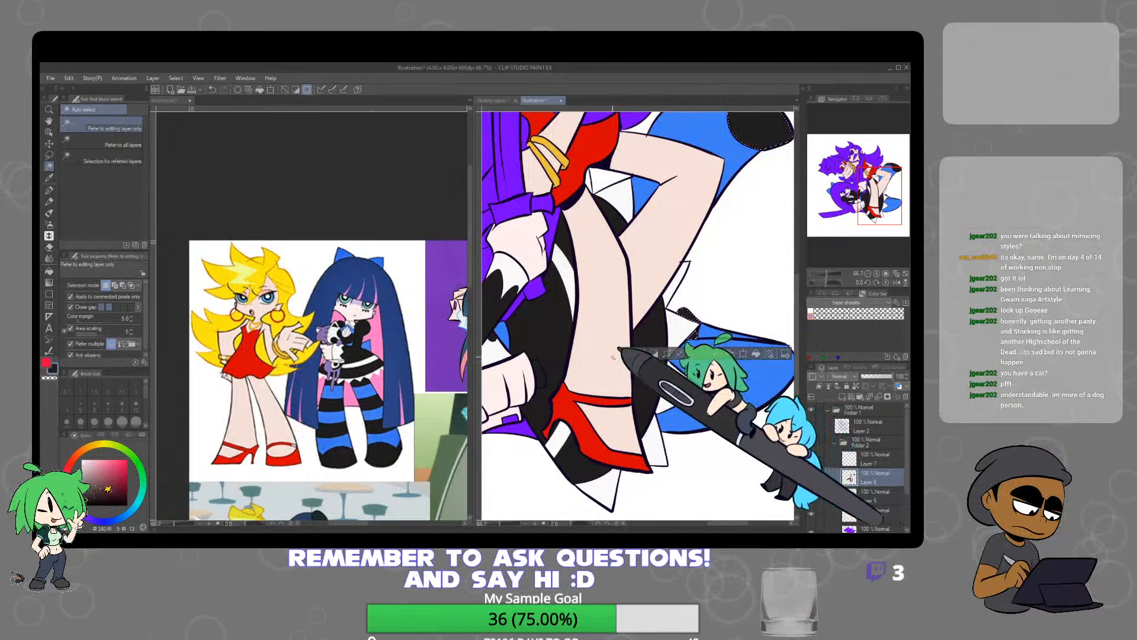
Select the blue stocking sections on both legs, paint near-black stripes across the lower stocking with the Mapping pen, and deselect
{"action": "left_click", "coordinate": [788, 357]}
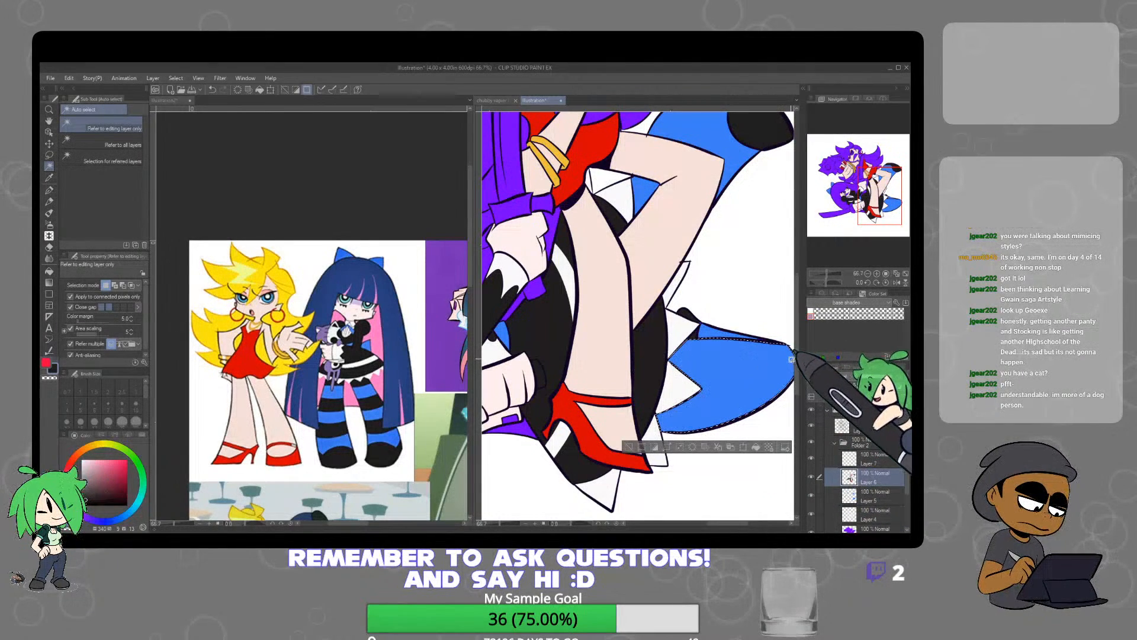
{"action": "left_click", "coordinate": [733, 161], "text": "shift"}
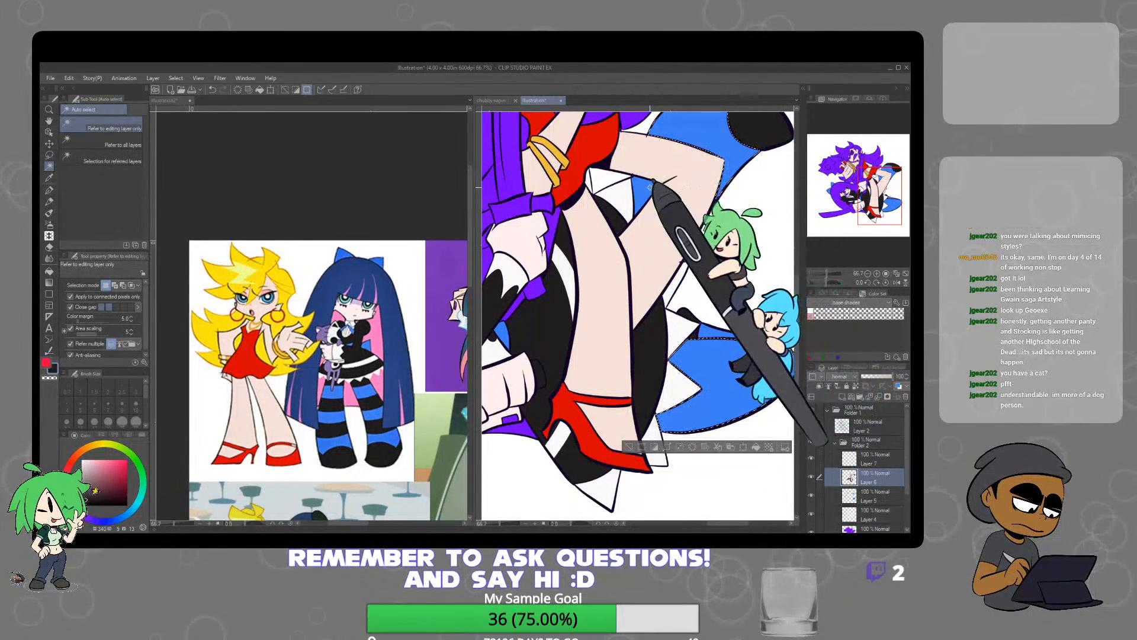
{"action": "left_click", "coordinate": [647, 190], "text": "shift"}
{"action": "left_click", "coordinate": [50, 190]}
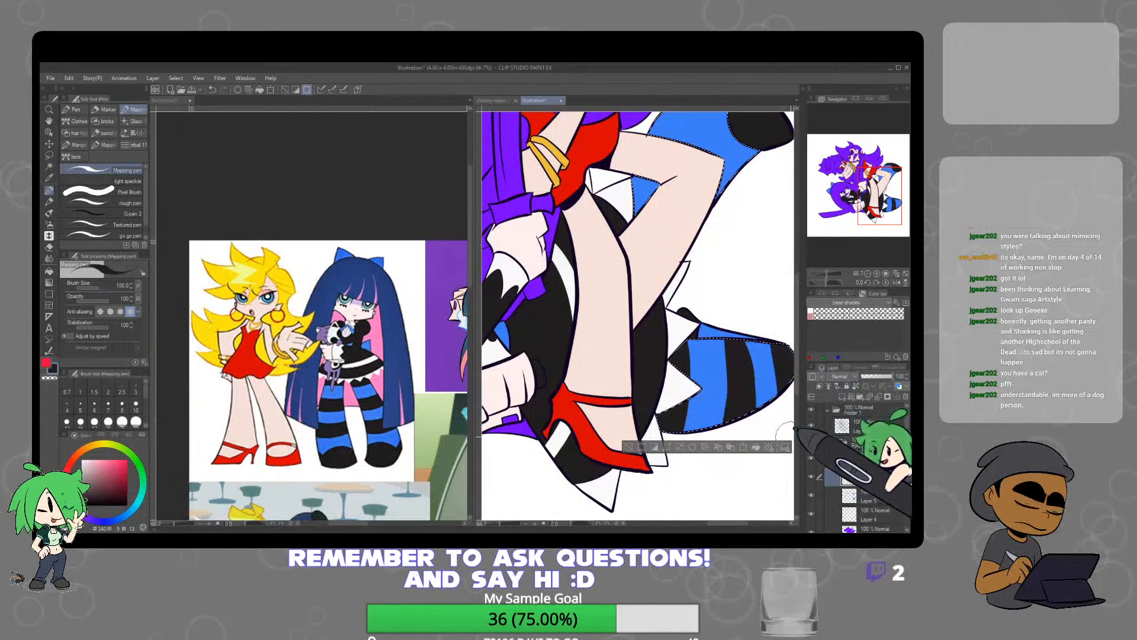
{"action": "key", "text": "ctrl+d"}
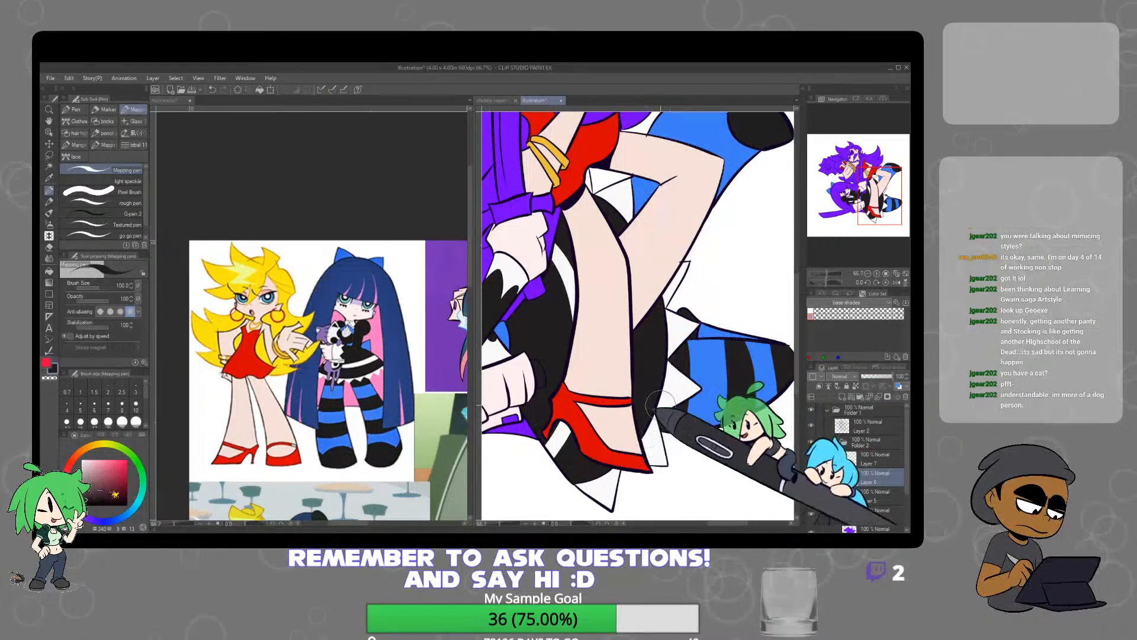
Select the raised leg's blue stocking sections, paint near-black stripes across them with the Mapping pen, and deselect
{"action": "left_click", "coordinate": [50, 166]}
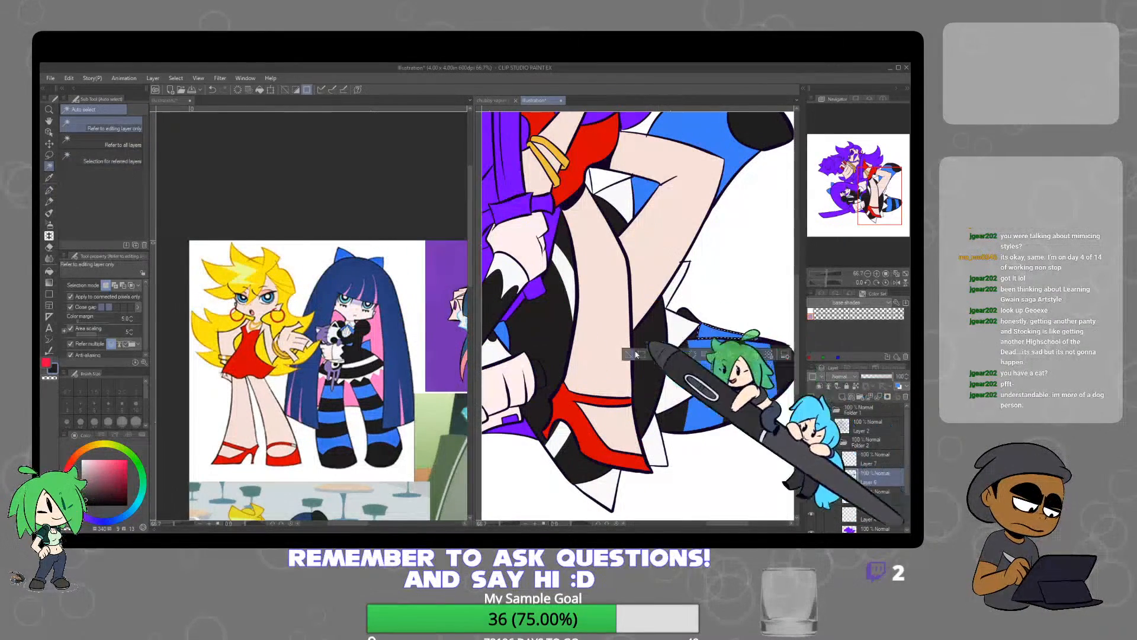
{"action": "key", "text": "p"}
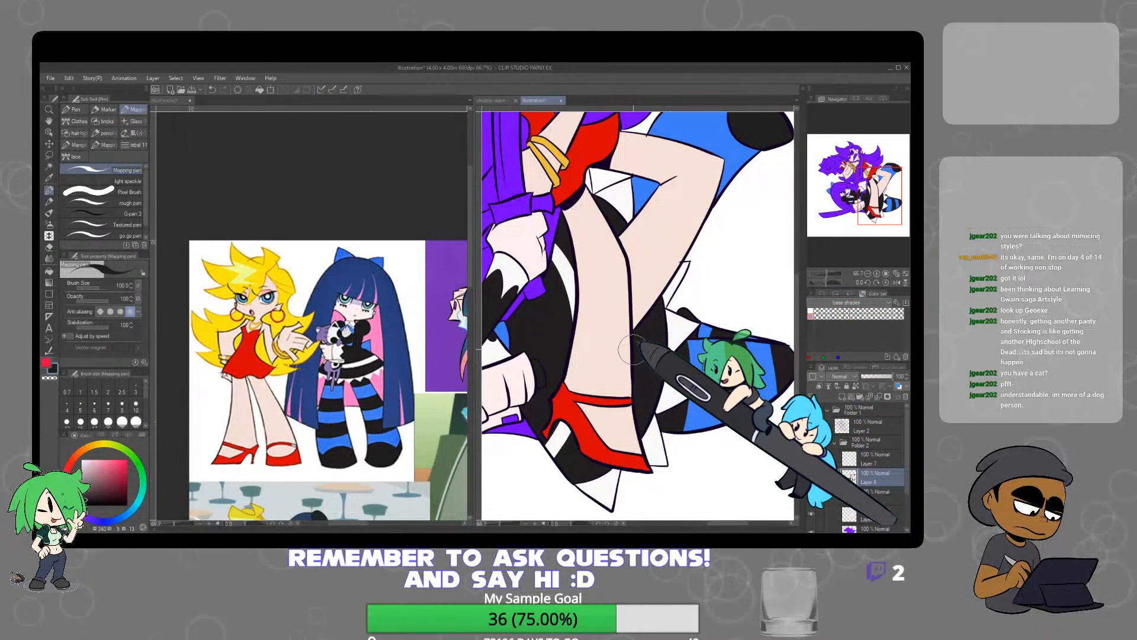
{"action": "key", "text": "w"}
{"action": "left_click", "coordinate": [609, 355]}
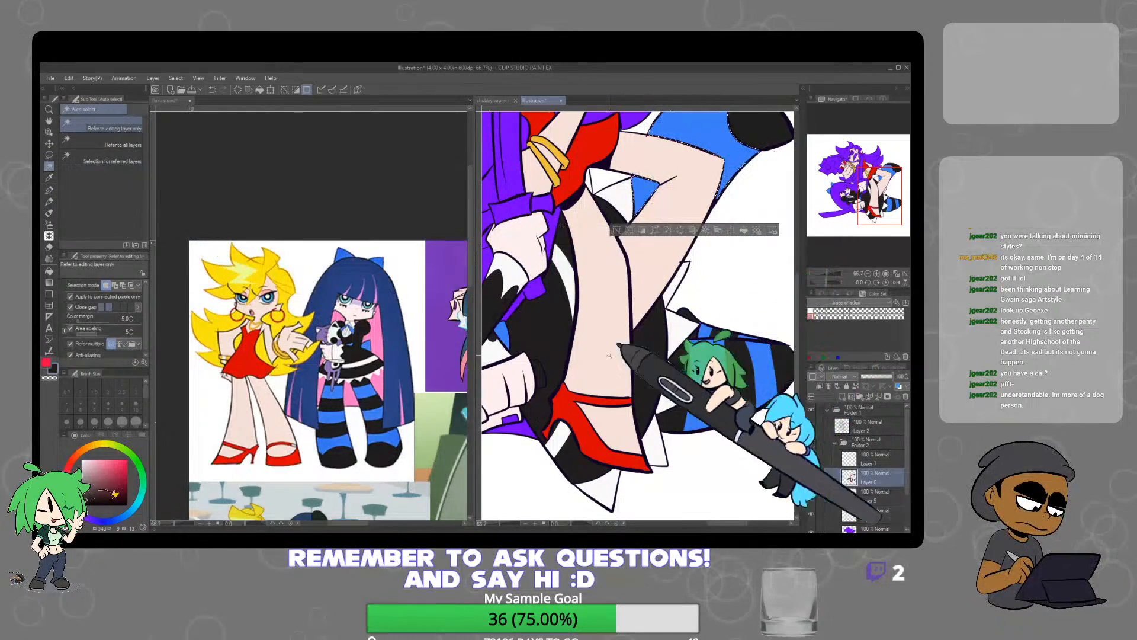
{"action": "key", "text": "p"}
{"action": "scroll", "coordinate": [660, 344], "scroll_direction": "down", "scroll_amount": 2}
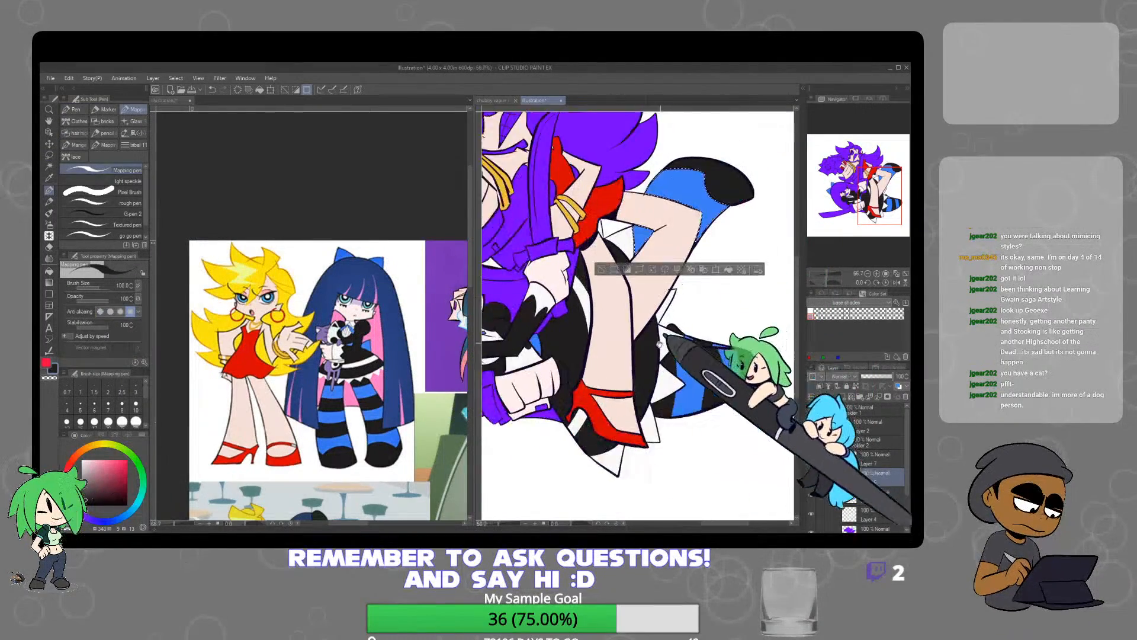
{"action": "scroll", "coordinate": [660, 345], "scroll_direction": "down", "scroll_amount": 1}
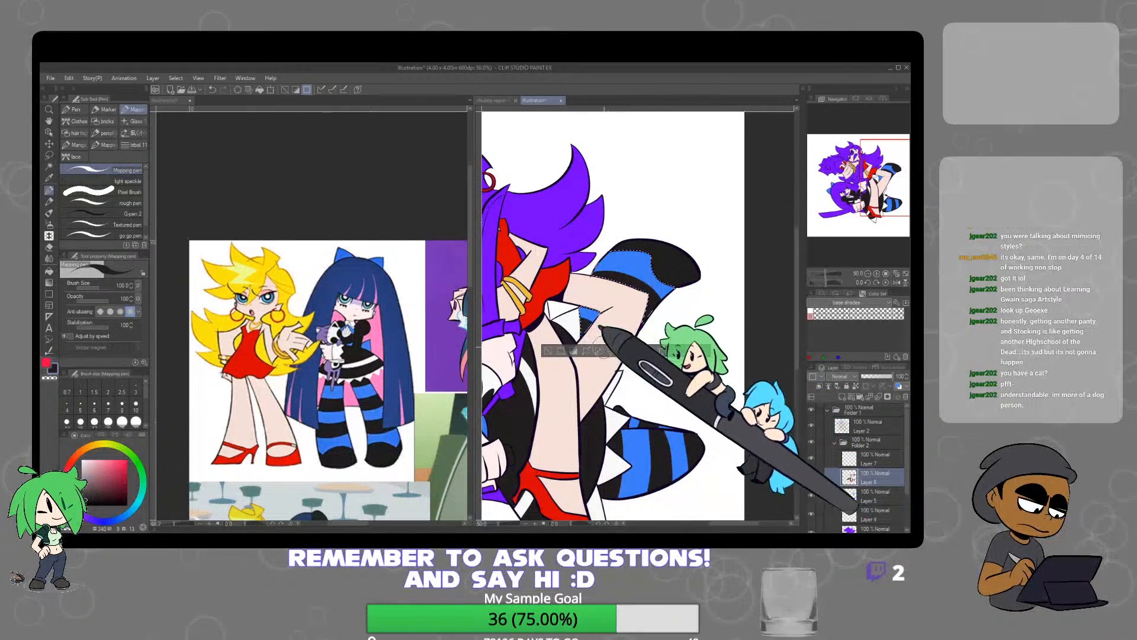
{"action": "key", "text": "ctrl+d"}
{"action": "scroll", "coordinate": [712, 346], "scroll_direction": "down", "scroll_amount": 6}
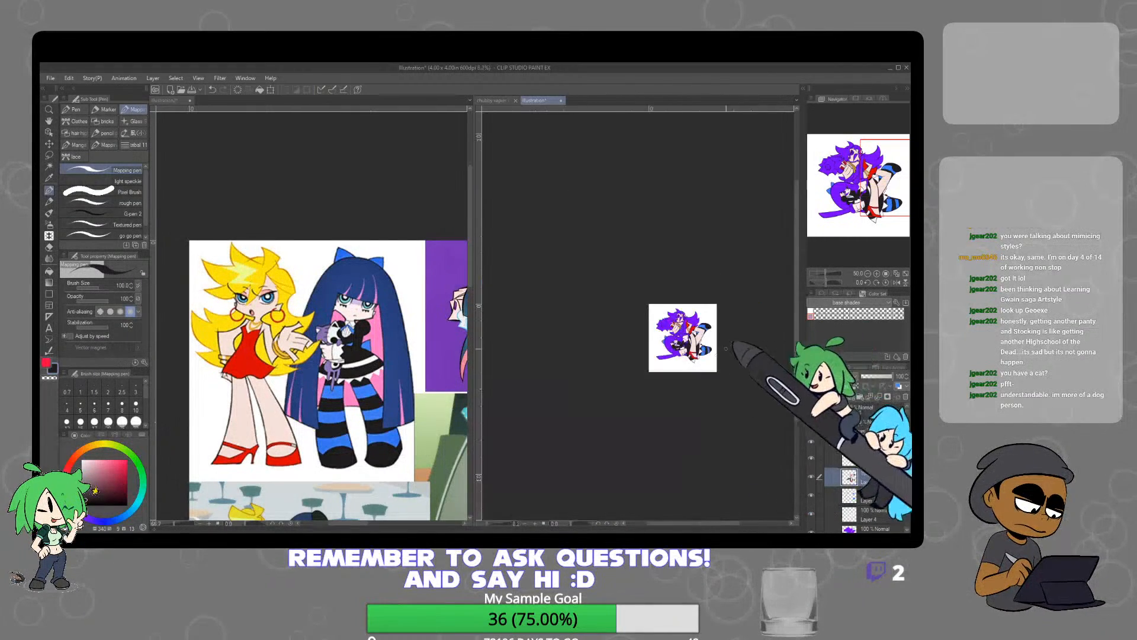
{"action": "scroll", "coordinate": [710, 349], "scroll_direction": "up", "scroll_amount": 7}
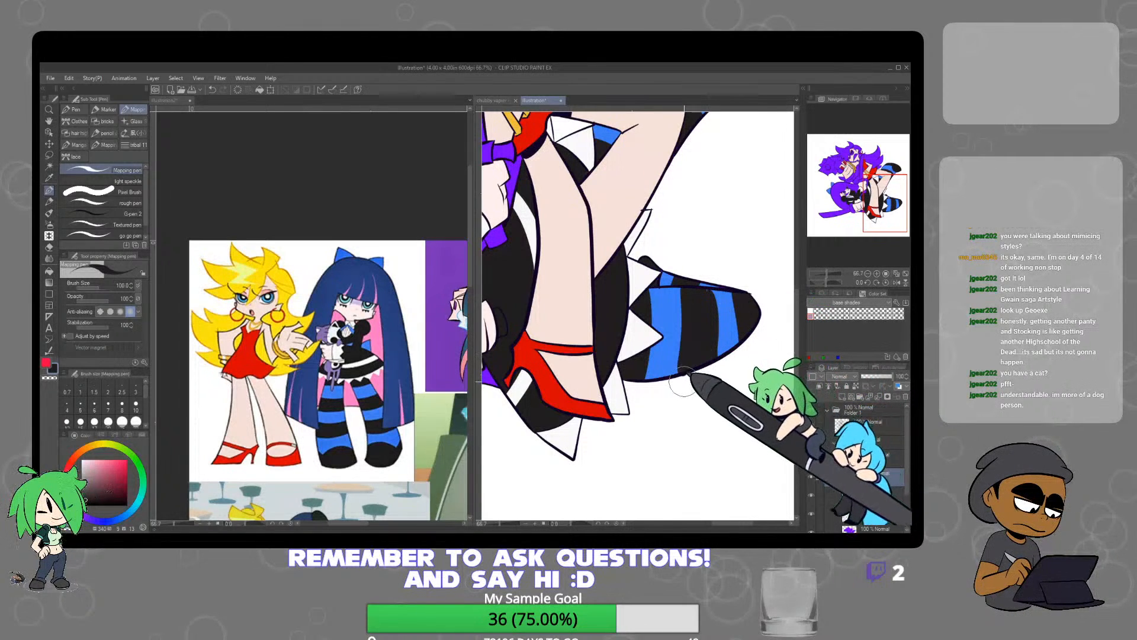
{"action": "key", "text": "e"}
{"action": "key", "text": "p"}
{"action": "scroll", "coordinate": [703, 347], "scroll_direction": "down", "scroll_amount": 1}
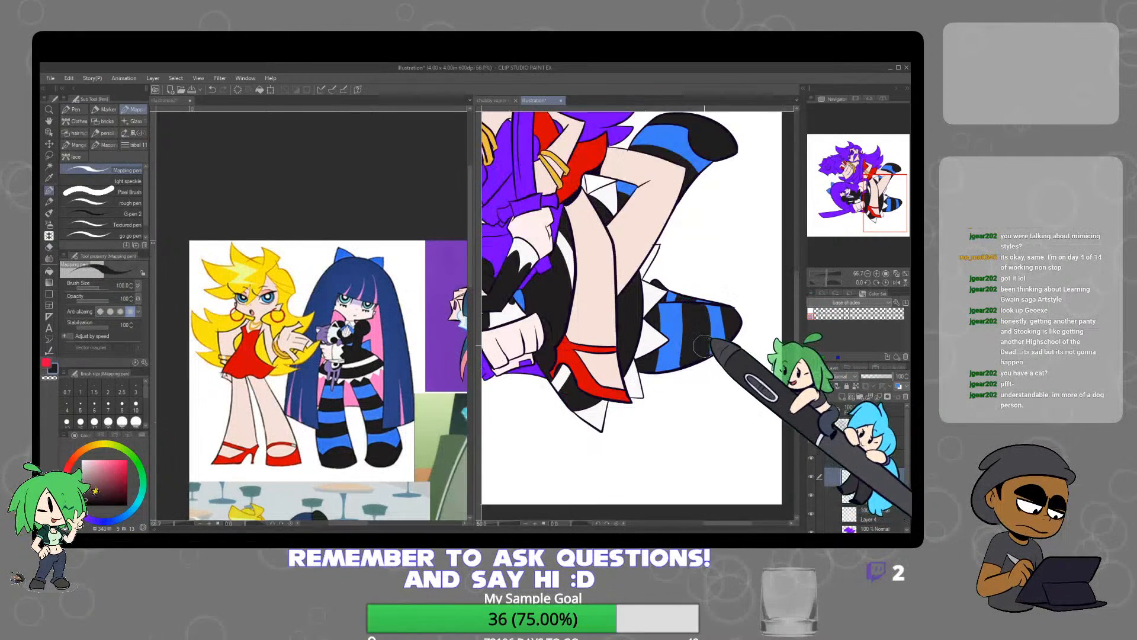
Add a new layer above Layer 7 and start painting the lower character's eyes with the eye white sampled from the reference
{"action": "scroll", "coordinate": [703, 342], "scroll_direction": "down", "scroll_amount": 2}
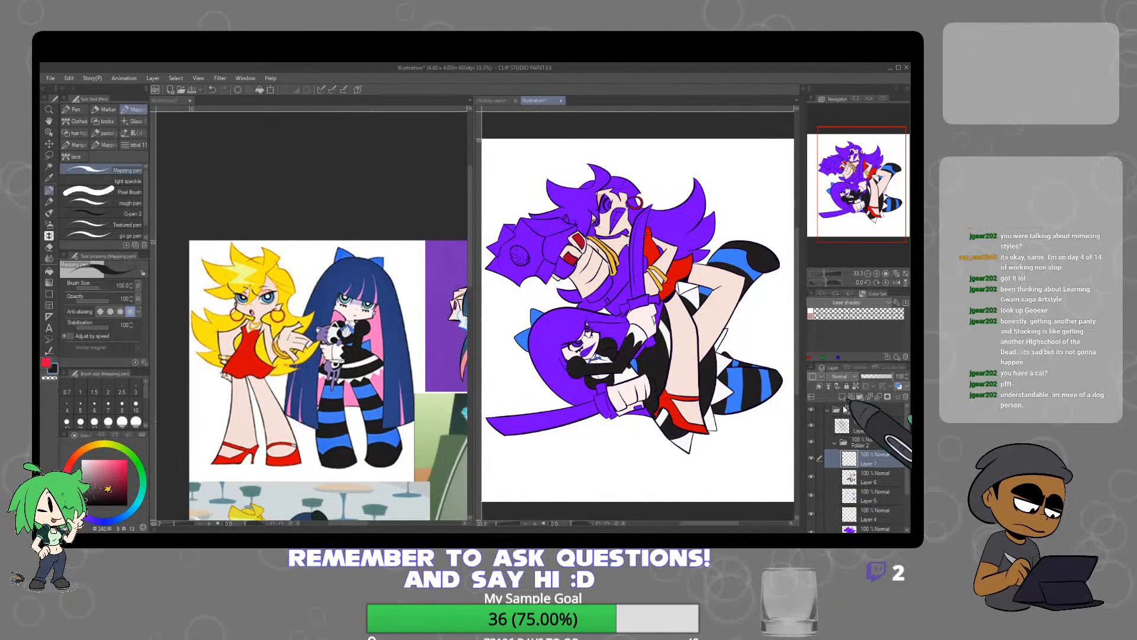
{"action": "scroll", "coordinate": [590, 338], "scroll_direction": "up", "scroll_amount": 1}
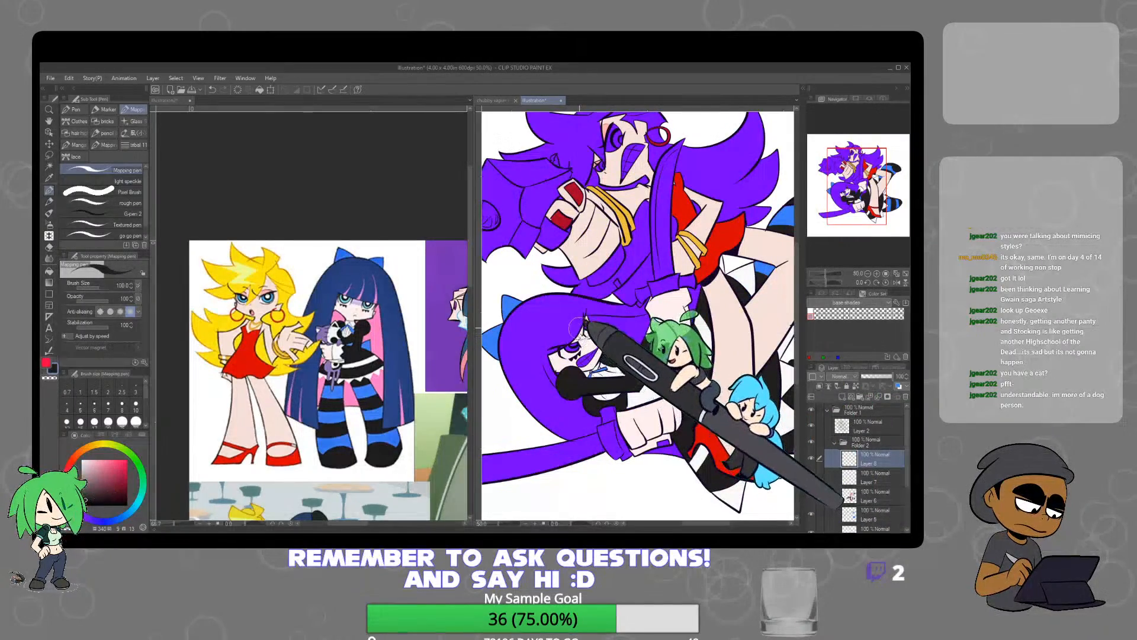
{"action": "left_click", "coordinate": [357, 309]}
{"action": "scroll", "coordinate": [357, 309], "scroll_direction": "up", "scroll_amount": 6}
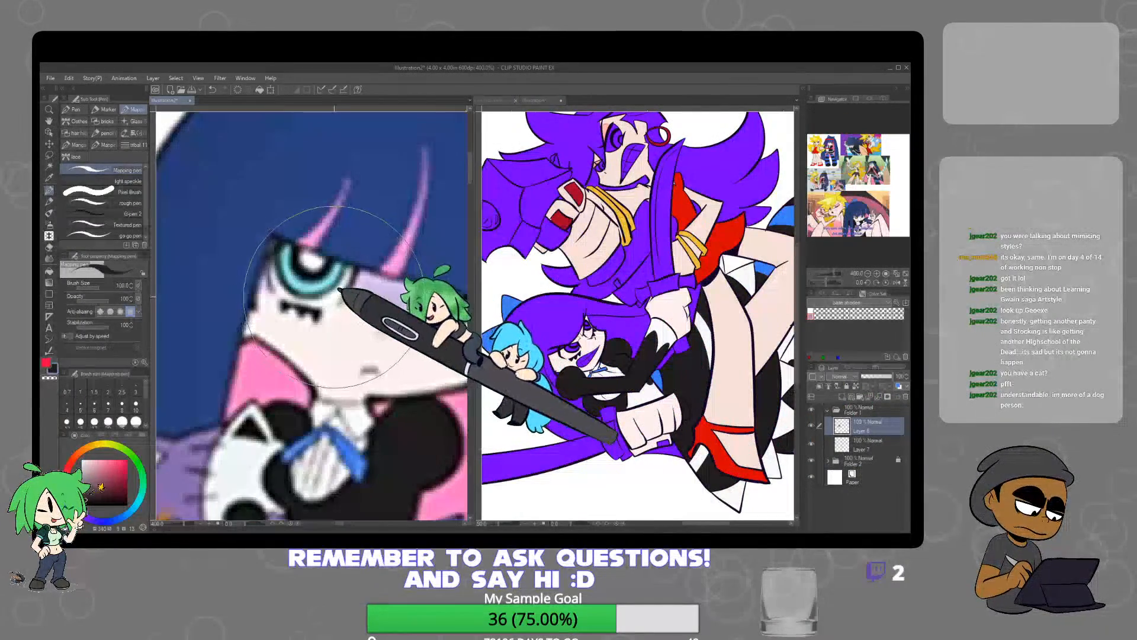
{"action": "left_click", "coordinate": [557, 346]}
{"action": "scroll", "coordinate": [557, 347], "scroll_direction": "up", "scroll_amount": 2}
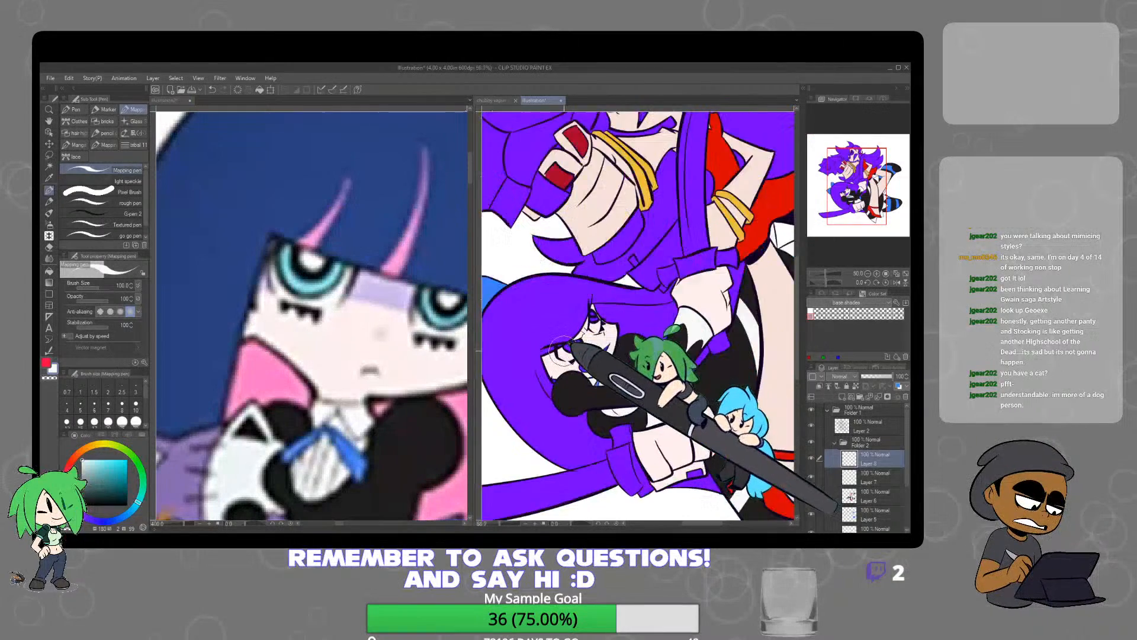
{"action": "mouse_move", "coordinate": [563, 350]}
{"action": "left_mouse_down"}
{"action": "mouse_move", "coordinate": [592, 335]}
{"action": "mouse_move", "coordinate": [585, 348]}
{"action": "mouse_move", "coordinate": [558, 350]}
{"action": "mouse_move", "coordinate": [625, 308]}
{"action": "mouse_move", "coordinate": [600, 289]}
{"action": "mouse_move", "coordinate": [610, 320]}
{"action": "left_mouse_up"}
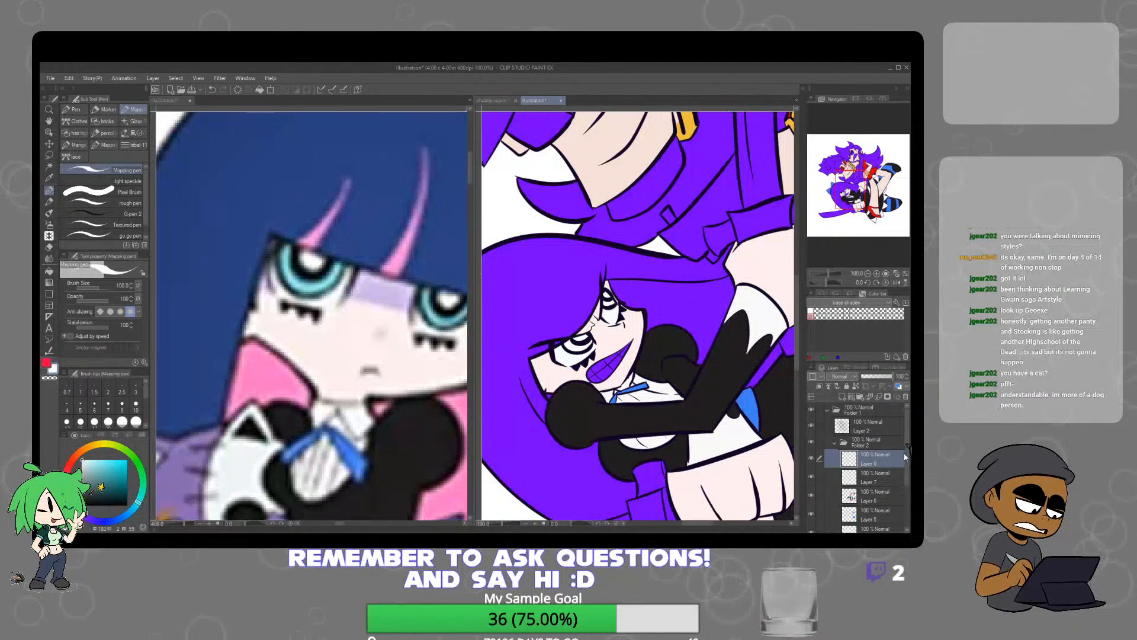
Hide the paper, the purple base on Layer 3 and the skin on Layer 4 to expose unpainted areas
{"action": "left_click_drag", "start_coordinate": [907, 468], "coordinate": [907, 522]}
{"action": "left_click", "coordinate": [812, 523]}
{"action": "left_click", "coordinate": [812, 504]}
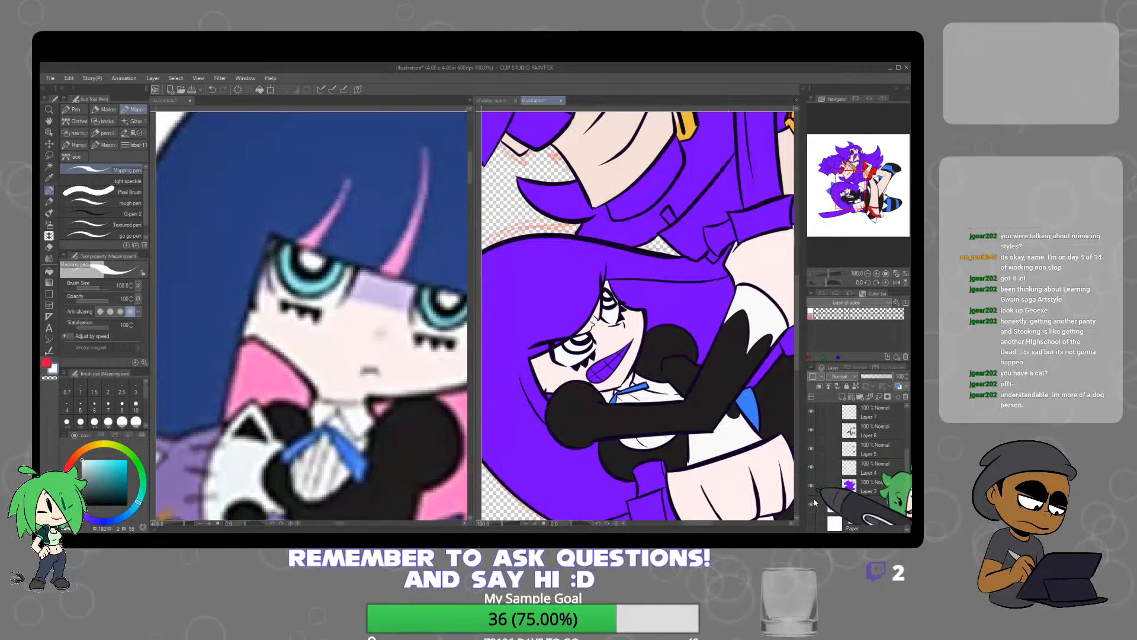
{"action": "left_click", "coordinate": [812, 487]}
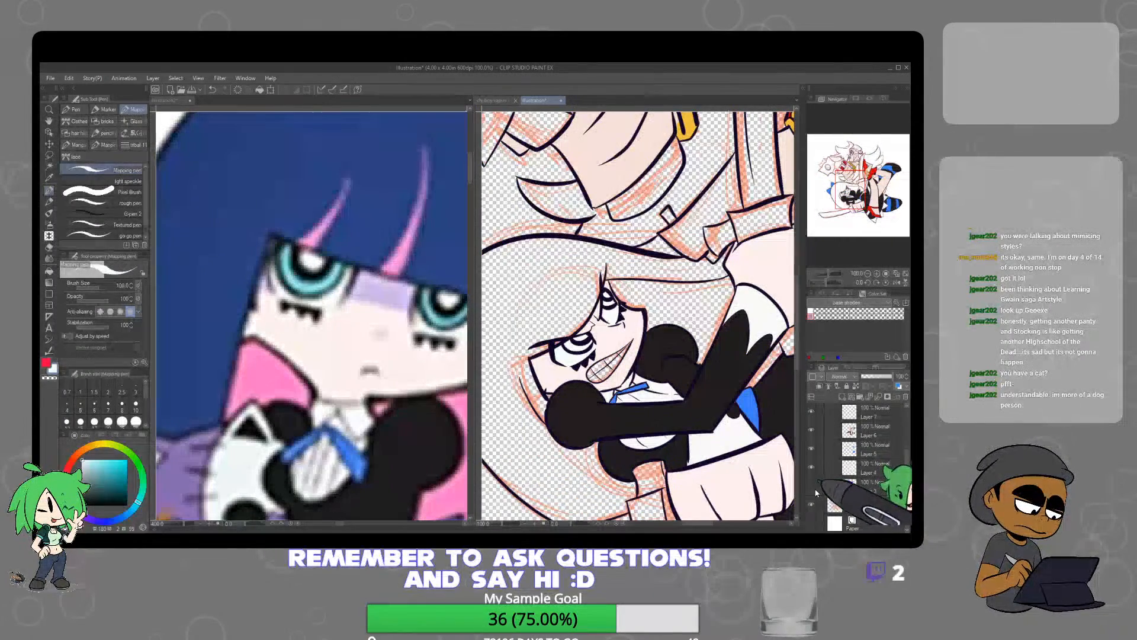
{"action": "left_click", "coordinate": [818, 467]}
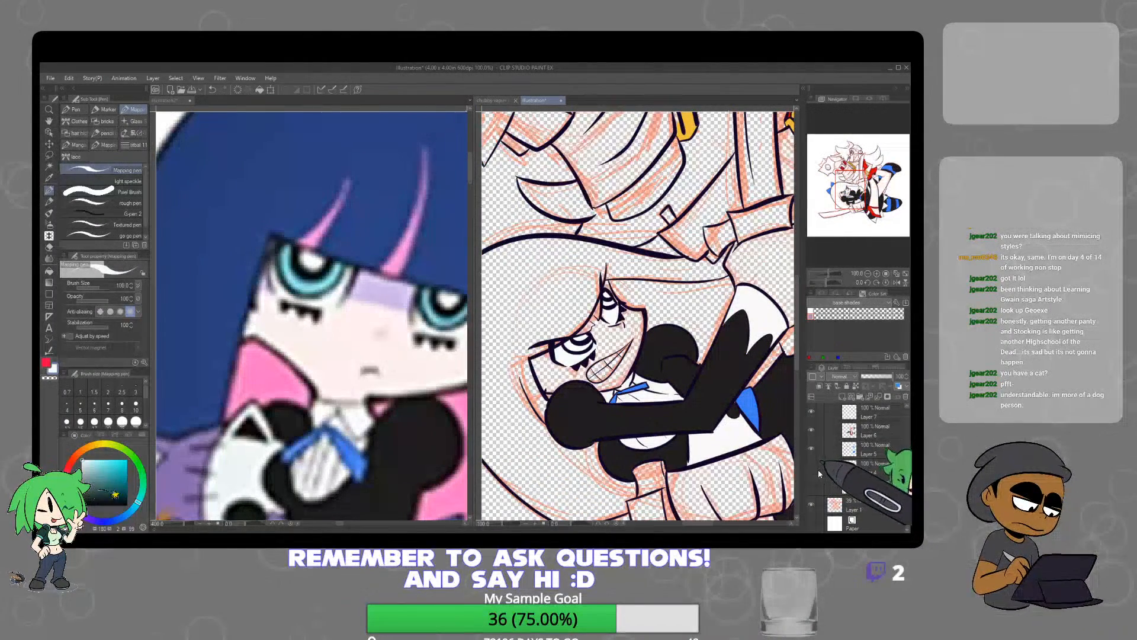
Paint the lower character's eye whites and teeth in off-white with the Mapping pen at brush size 40
{"action": "scroll", "coordinate": [607, 307], "scroll_direction": "up", "scroll_amount": 2}
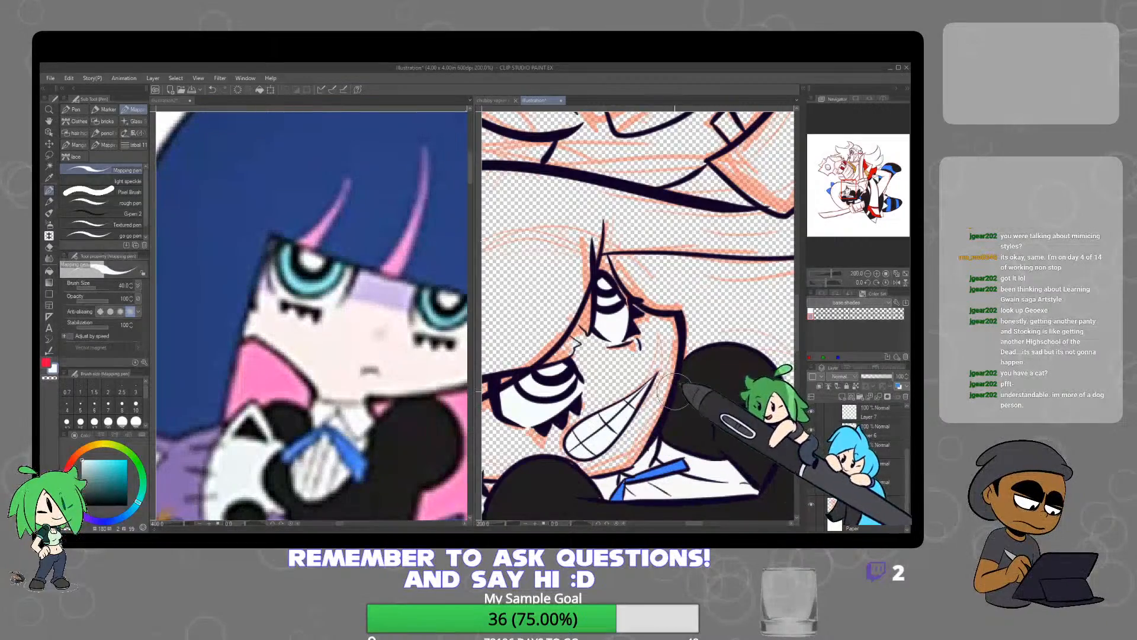
{"action": "scroll", "coordinate": [675, 391], "scroll_direction": "down", "scroll_amount": 3}
{"action": "scroll", "coordinate": [659, 398], "scroll_direction": "up", "scroll_amount": 7}
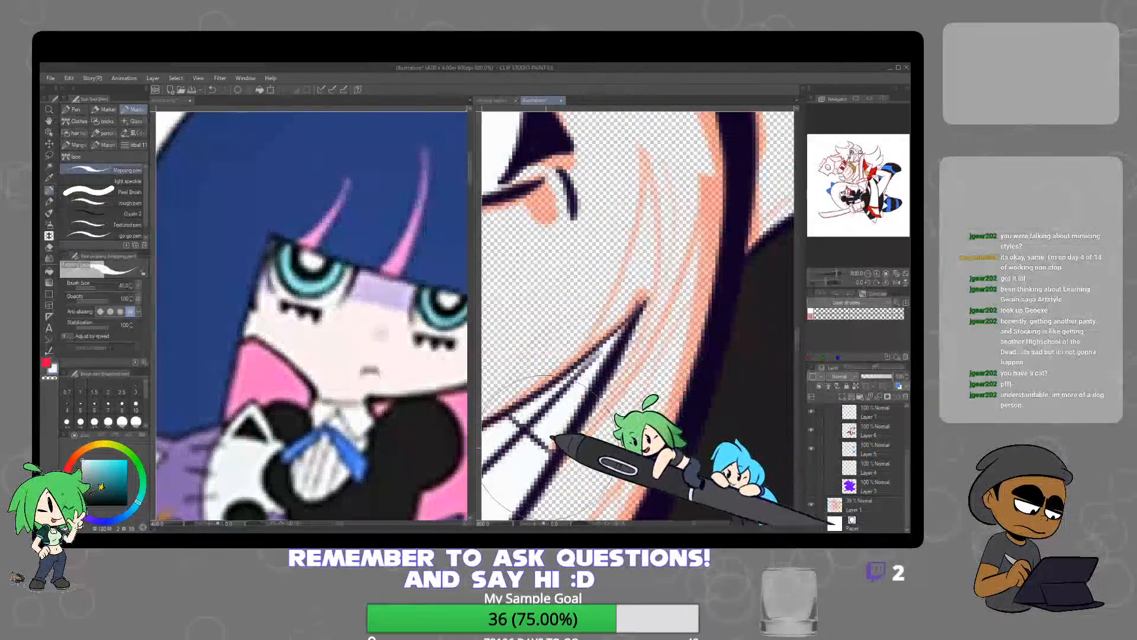
Paint the whites of both of the upper character's eyes in off-white with the Mapping pen
{"action": "scroll", "coordinate": [598, 396], "scroll_direction": "down", "scroll_amount": 6}
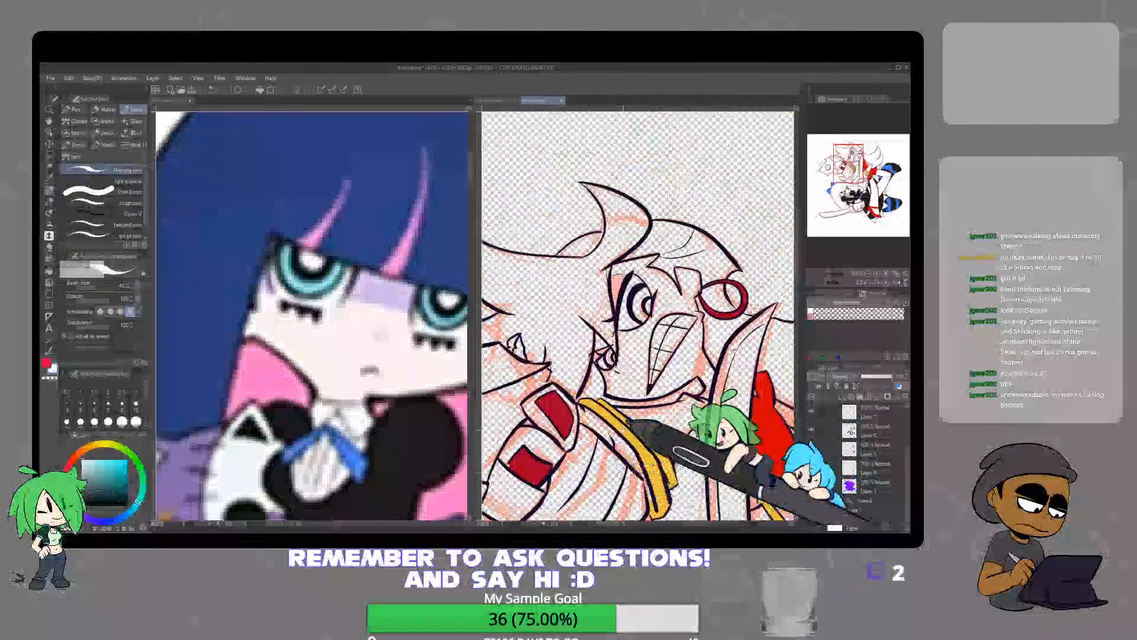
{"action": "scroll", "coordinate": [566, 388], "scroll_direction": "up", "scroll_amount": 4}
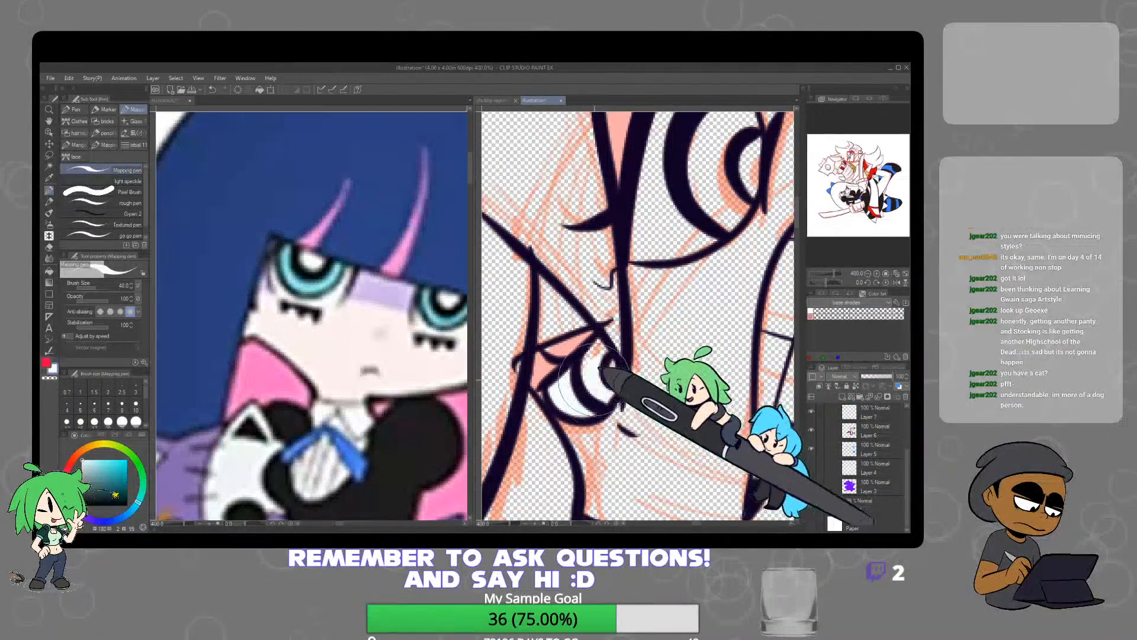
{"action": "left_click_drag", "start_coordinate": [694, 299], "coordinate": [635, 461]}
{"action": "mouse_move", "coordinate": [581, 417]}
{"action": "left_mouse_down"}
{"action": "mouse_move", "coordinate": [620, 404]}
{"action": "mouse_move", "coordinate": [681, 345]}
{"action": "mouse_move", "coordinate": [674, 320]}
{"action": "mouse_move", "coordinate": [607, 391]}
{"action": "mouse_move", "coordinate": [586, 390]}
{"action": "mouse_move", "coordinate": [634, 213]}
{"action": "mouse_move", "coordinate": [680, 305]}
{"action": "mouse_move", "coordinate": [666, 354]}
{"action": "mouse_move", "coordinate": [658, 286]}
{"action": "mouse_move", "coordinate": [613, 369]}
{"action": "left_mouse_up"}
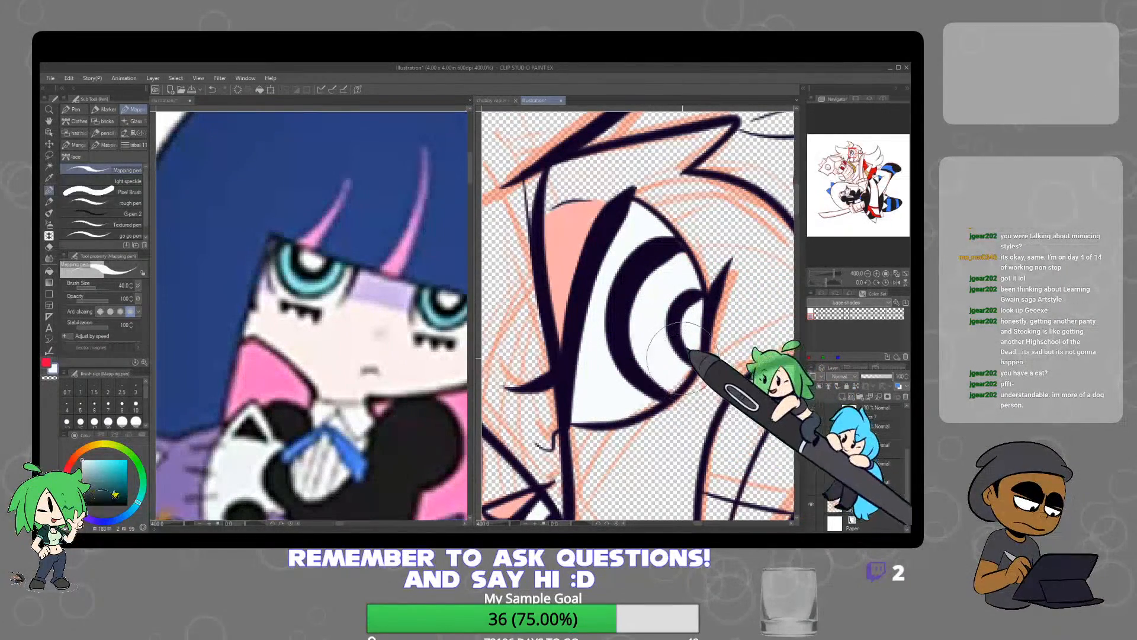
{"action": "key", "text": "ctrl+minus"}
{"action": "key", "text": "ctrl+minus"}
{"action": "key", "text": "ctrl+minus"}
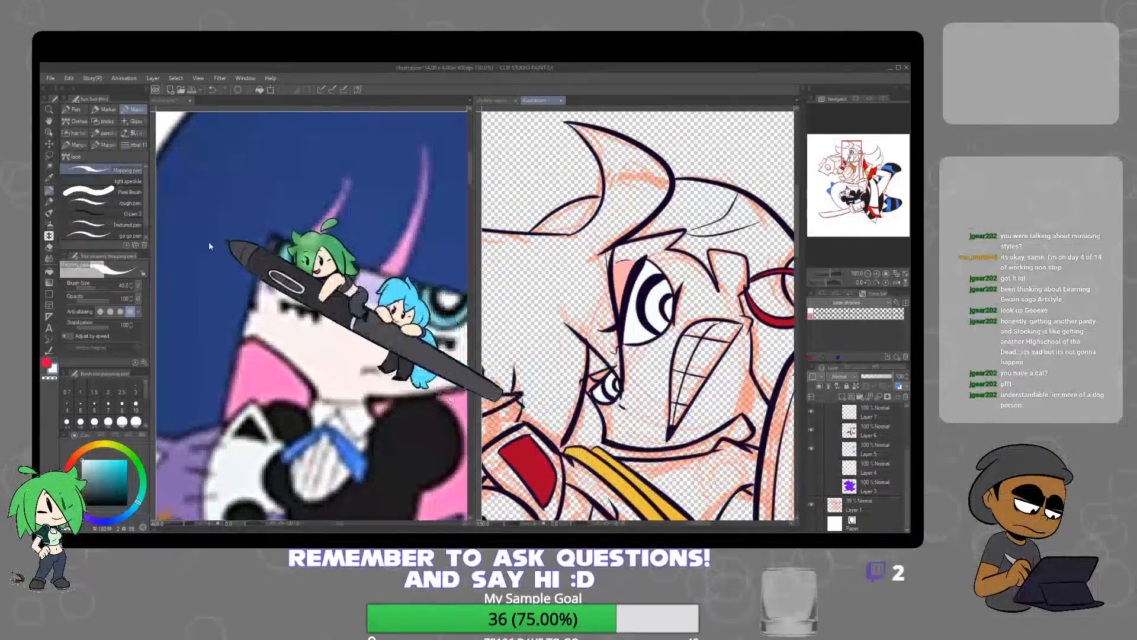
Hide the orange sketch on Layer 1, select all of the upper character's teeth, fill them with off-white, and deselect
{"action": "left_click", "coordinate": [49, 166]}
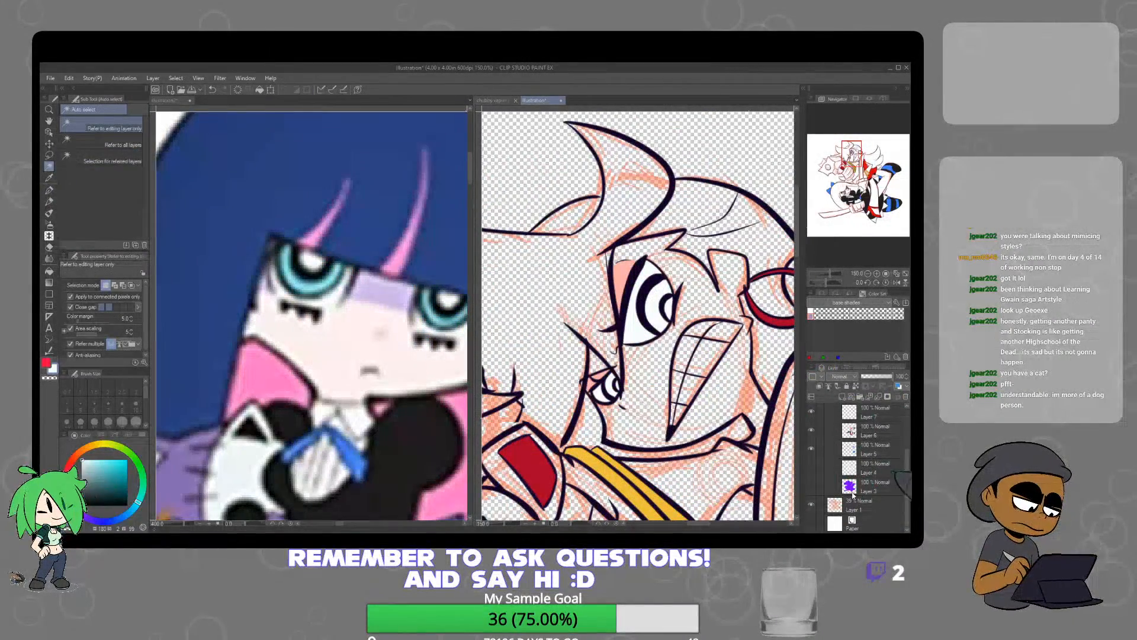
{"action": "left_click", "coordinate": [812, 504]}
{"action": "left_click", "coordinate": [679, 413]}
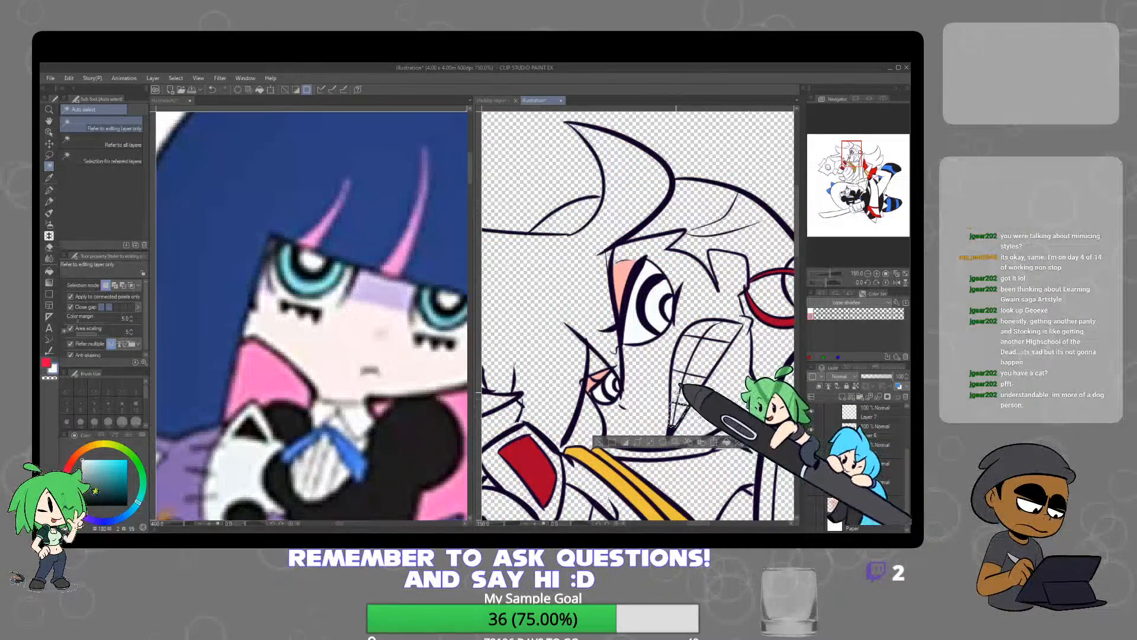
{"action": "left_click", "coordinate": [678, 391], "text": "shift"}
{"action": "left_click", "coordinate": [692, 388], "text": "shift"}
{"action": "left_click", "coordinate": [711, 360], "text": "shift"}
{"action": "left_click", "coordinate": [687, 354], "text": "shift"}
{"action": "left_click", "coordinate": [701, 331], "text": "shift"}
{"action": "left_click", "coordinate": [723, 331], "text": "shift"}
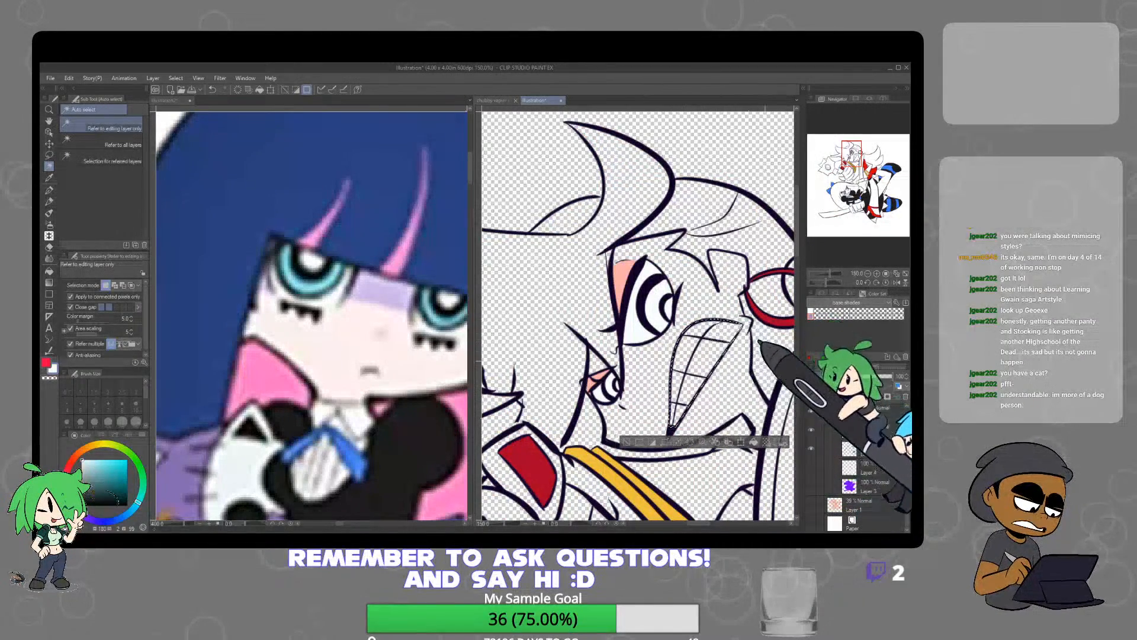
{"action": "left_click", "coordinate": [691, 443]}
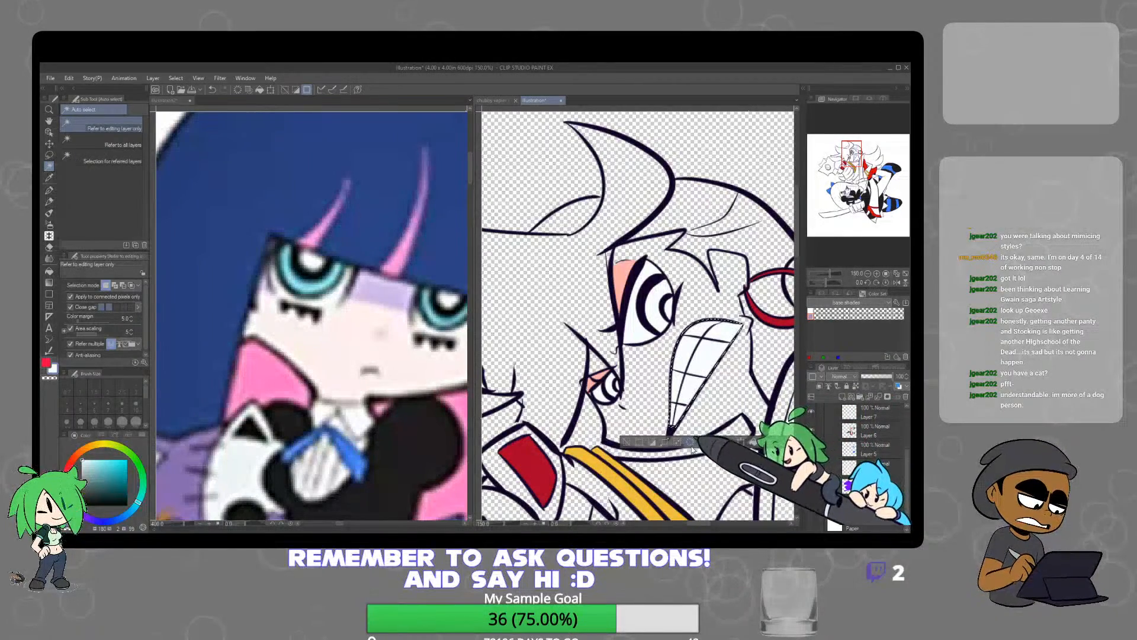
{"action": "left_click", "coordinate": [627, 443]}
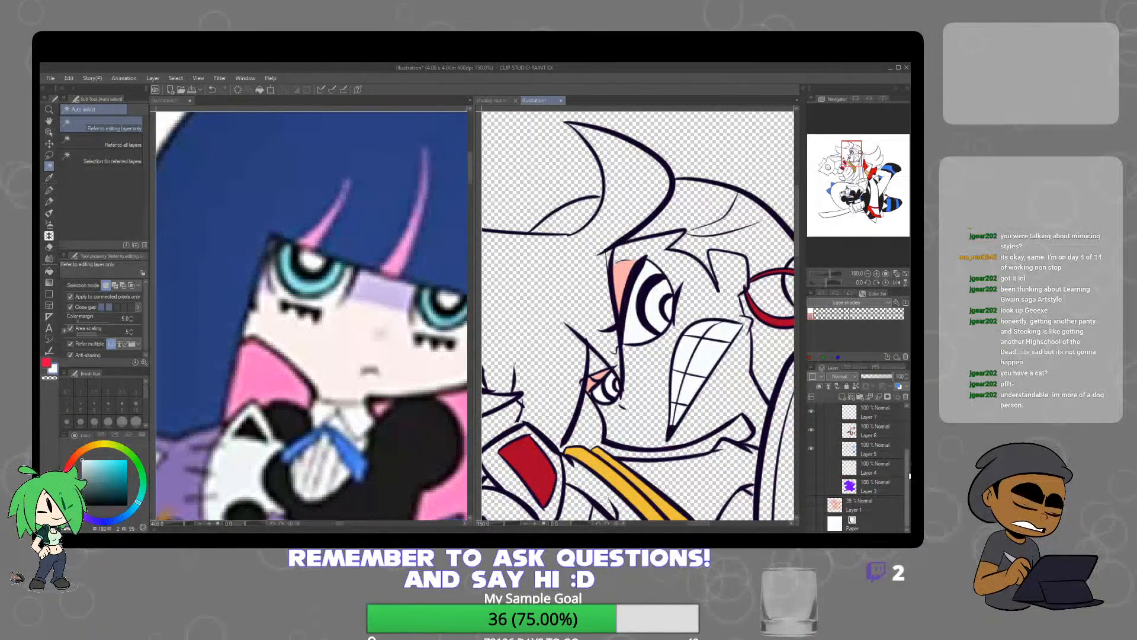
Show the skin colours on Layer 4 again and return to the upper part of the layer stack
{"action": "left_click", "coordinate": [812, 467]}
{"action": "left_click_drag", "start_coordinate": [910, 468], "coordinate": [905, 416]}
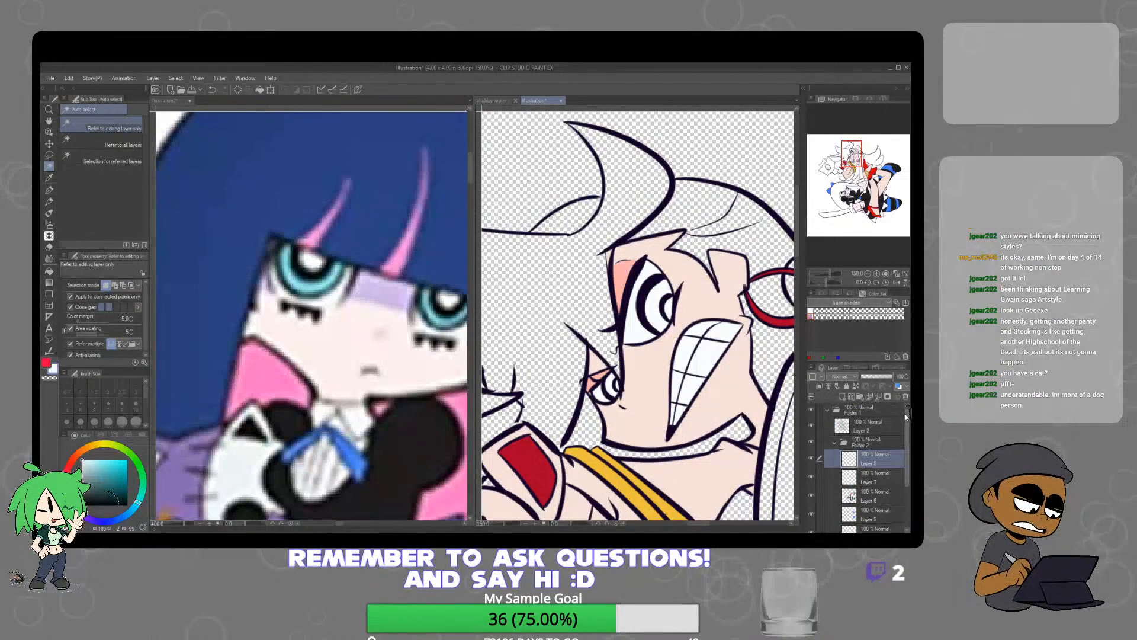
{"action": "key", "text": "ctrl+minus"}
{"action": "key", "text": "ctrl+minus"}
{"action": "key", "text": "ctrl+minus"}
{"action": "key", "text": "ctrl+minus"}
{"action": "key", "text": "ctrl+minus"}
{"action": "key", "text": "ctrl+minus"}
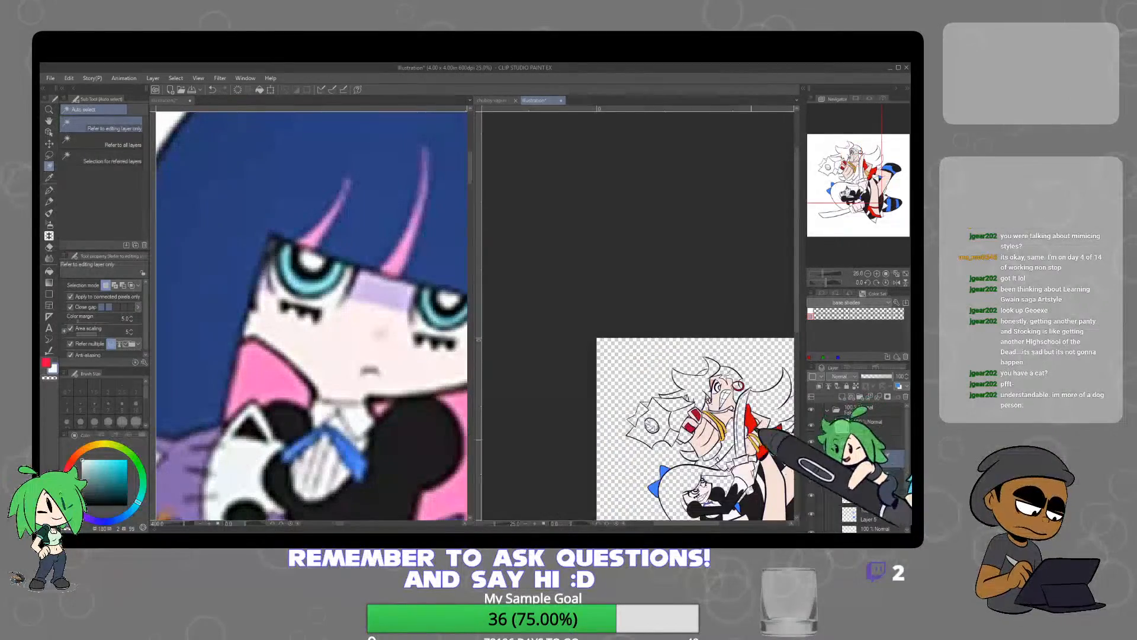
{"action": "key", "text": "ctrl+plus"}
{"action": "key", "text": "ctrl+plus"}
{"action": "key", "text": "ctrl+plus"}
{"action": "key", "text": "ctrl+plus"}
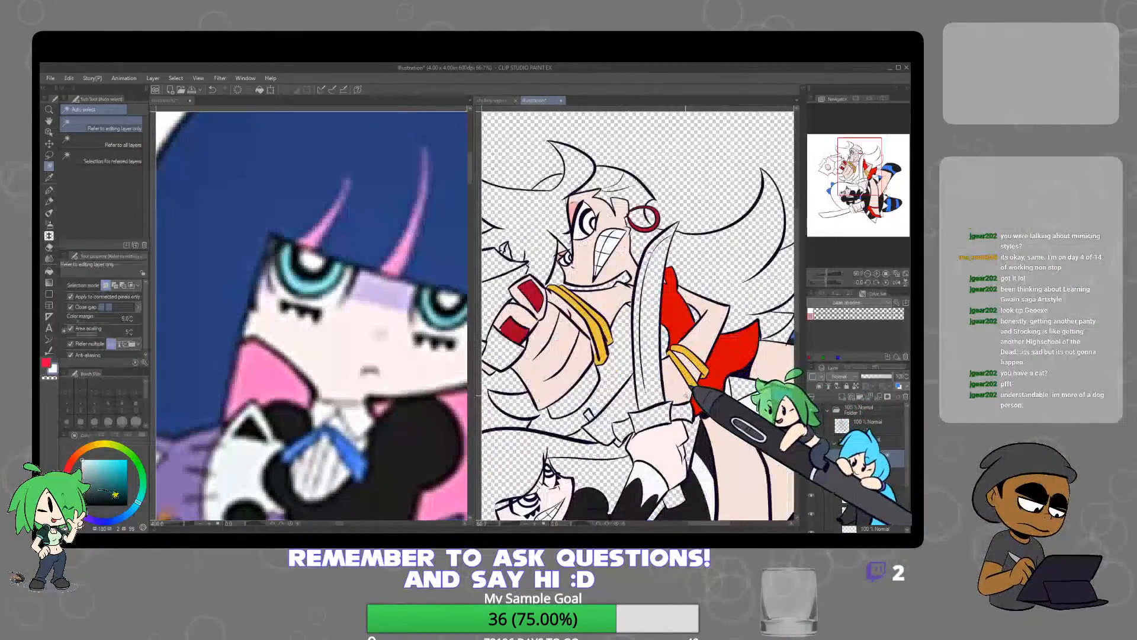
Sample the golden yellow of the blonde character's hair from the reference image for use in the illustration
{"action": "left_click", "coordinate": [373, 414]}
{"action": "key", "text": "ctrl+minus"}
{"action": "key", "text": "ctrl+minus"}
{"action": "key", "text": "ctrl+minus"}
{"action": "key", "text": "ctrl+minus"}
{"action": "key", "text": "ctrl+minus"}
{"action": "key", "text": "ctrl+minus"}
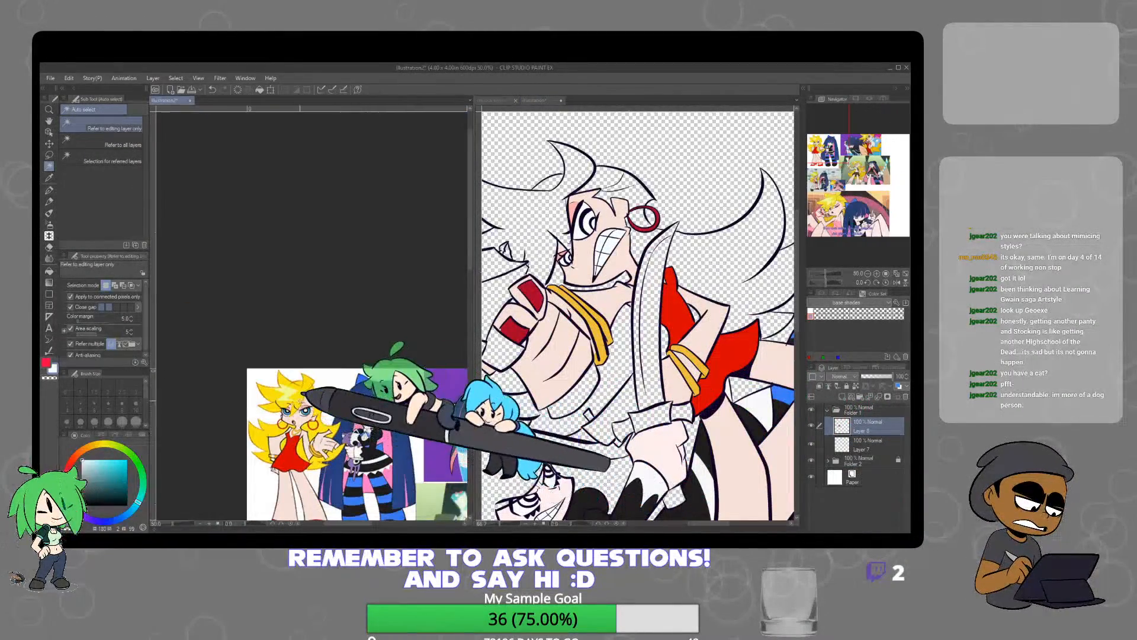
{"action": "left_click", "coordinate": [278, 398], "text": "alt"}
{"action": "left_click", "coordinate": [275, 395], "text": "alt"}
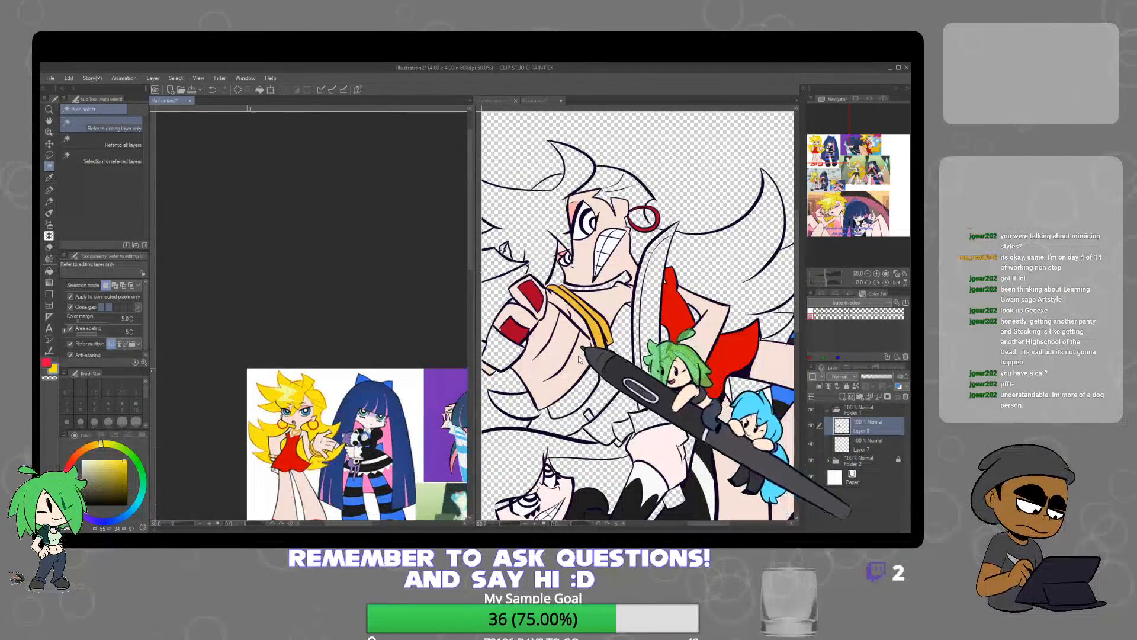
{"action": "left_click", "coordinate": [655, 397]}
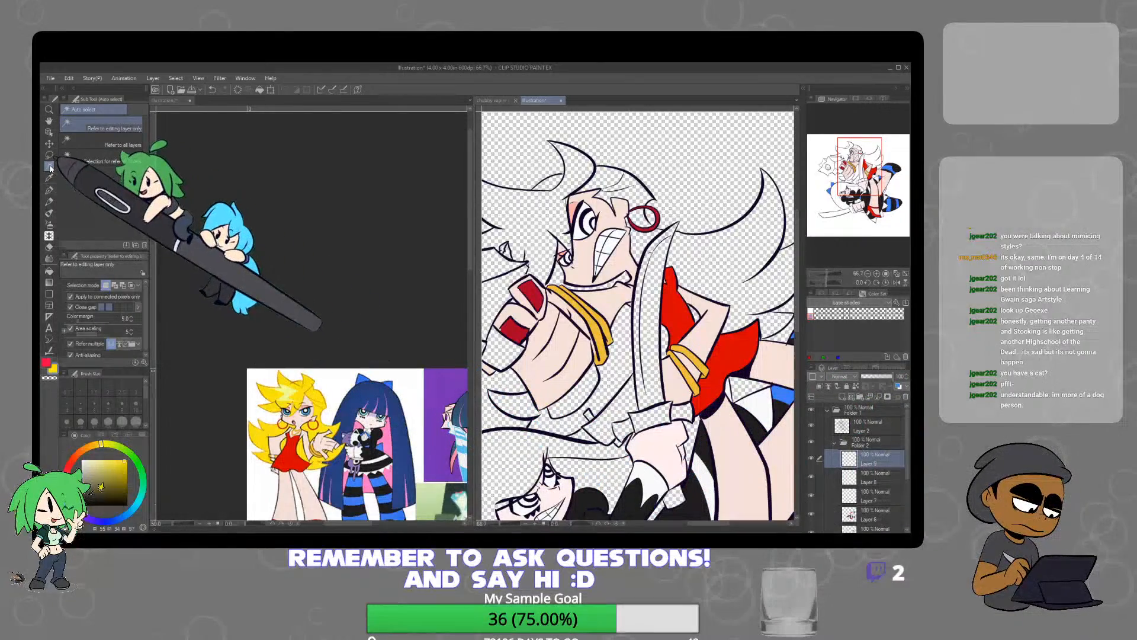
Select the upper character's hair sections on Layer 9, fill them with golden yellow, and deselect
{"action": "left_click", "coordinate": [548, 207]}
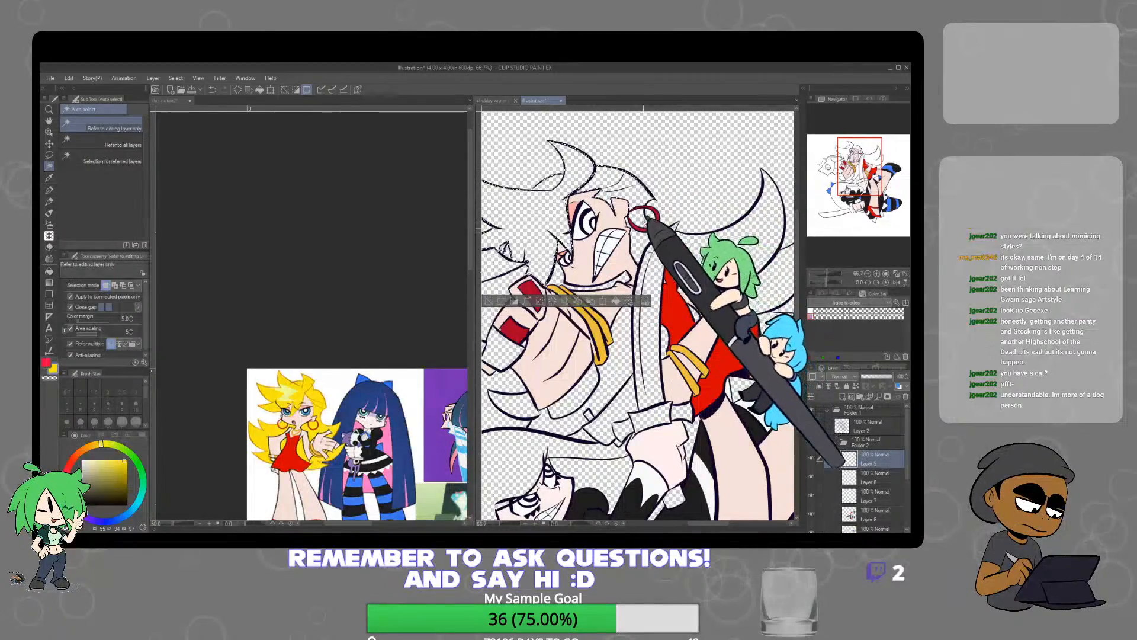
{"action": "left_click", "coordinate": [717, 242], "text": "shift"}
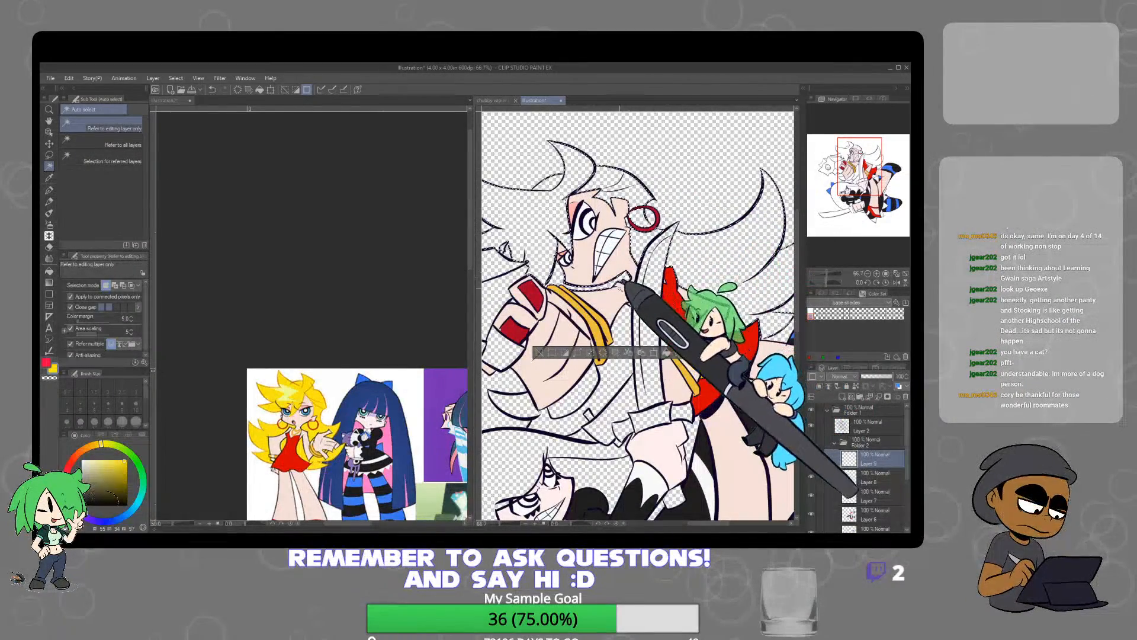
{"action": "left_click", "coordinate": [623, 345], "text": "shift"}
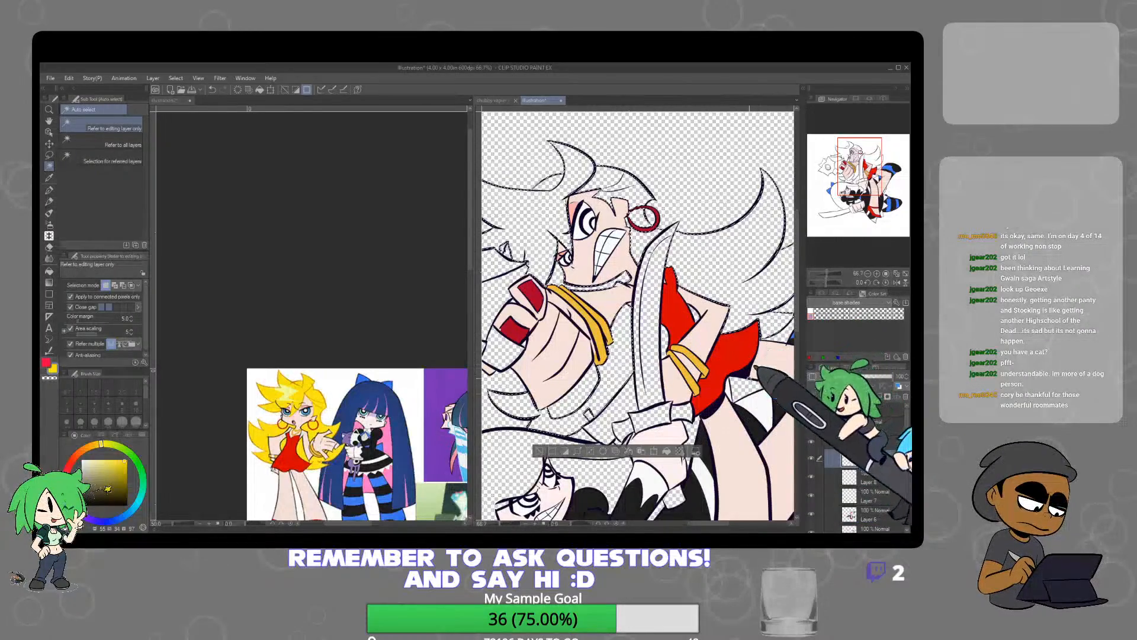
{"action": "left_click", "coordinate": [623, 451]}
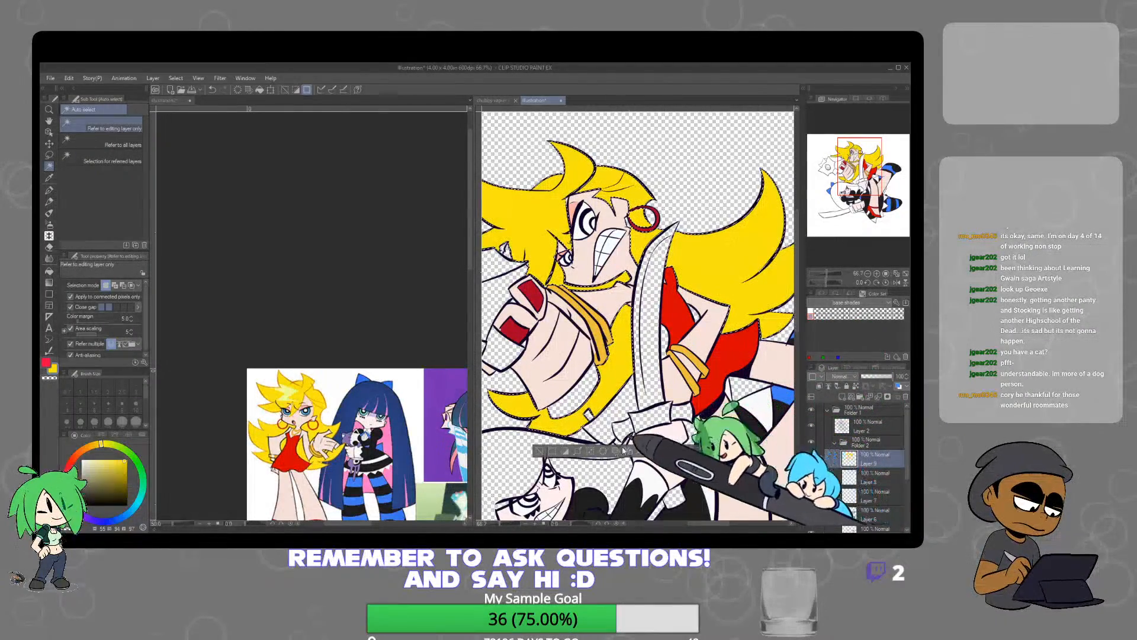
{"action": "left_click", "coordinate": [631, 221]}
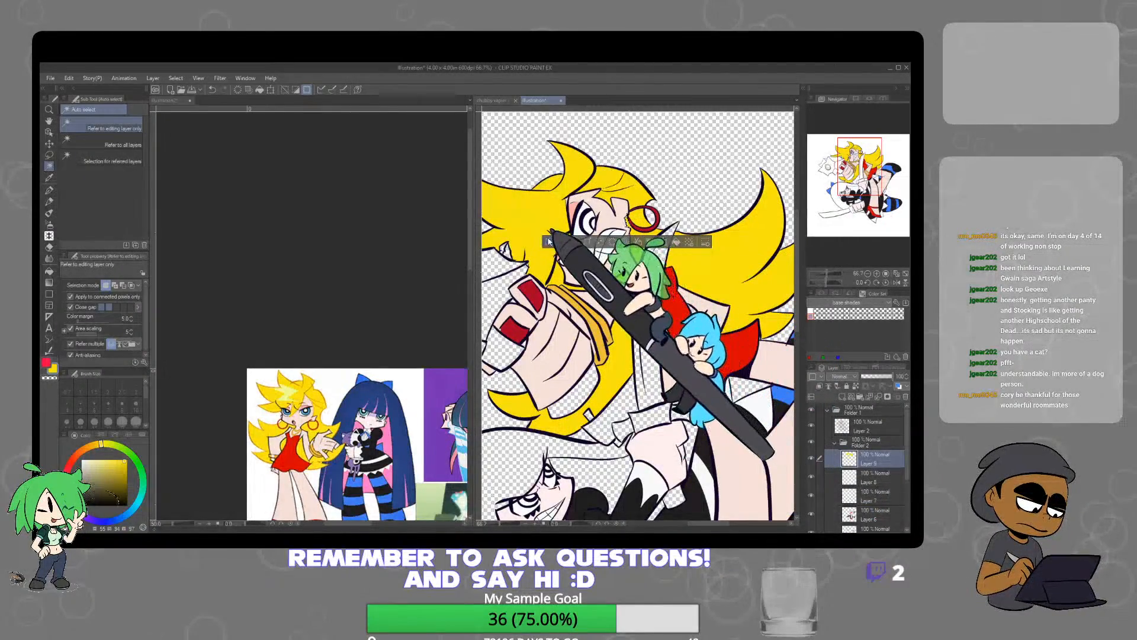
{"action": "scroll", "coordinate": [570, 323], "scroll_direction": "up", "scroll_amount": 1}
{"action": "mouse_move", "coordinate": [569, 325]}
{"action": "left_mouse_down"}
{"action": "mouse_move", "coordinate": [679, 312]}
{"action": "mouse_move", "coordinate": [681, 278]}
{"action": "mouse_move", "coordinate": [663, 266]}
{"action": "left_mouse_up"}
{"action": "scroll", "coordinate": [678, 312], "scroll_direction": "down", "scroll_amount": 3}
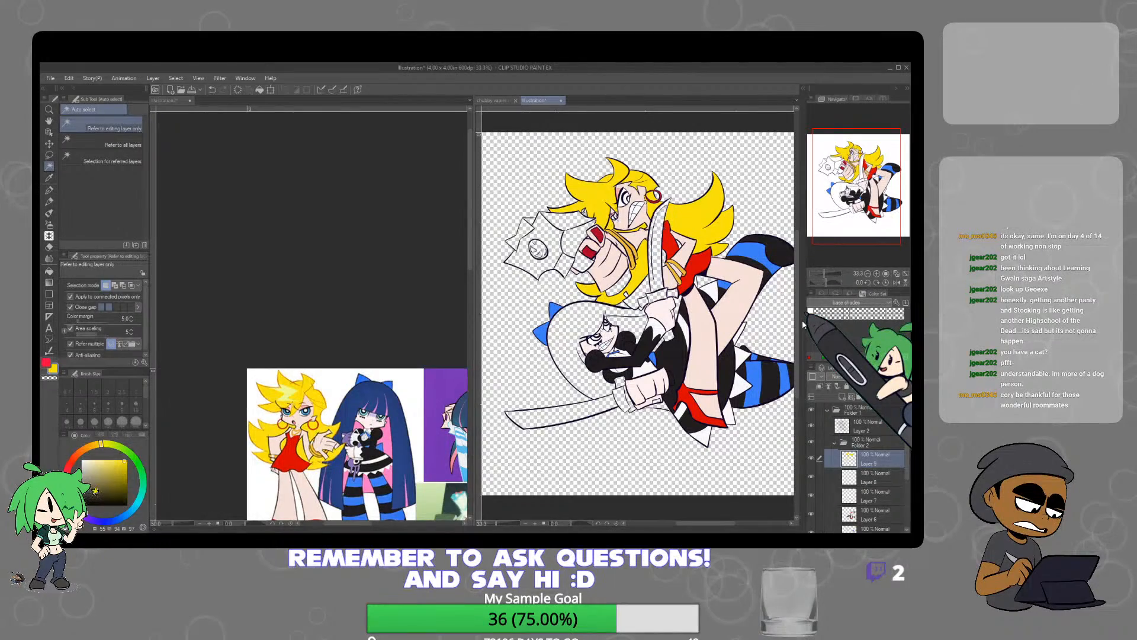
Sample navy blue from the reference character's hair and fill the lower character's outer hair with it on Layer 9
{"action": "left_click", "coordinate": [401, 405], "text": "alt"}
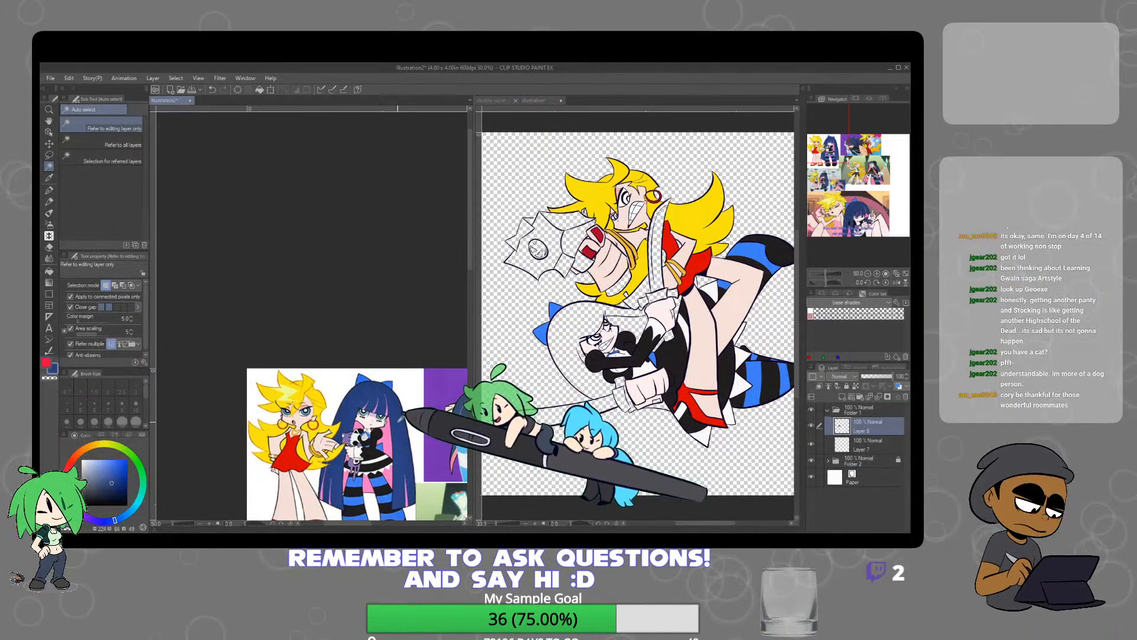
{"action": "left_click", "coordinate": [587, 320]}
{"action": "left_click", "coordinate": [587, 320]}
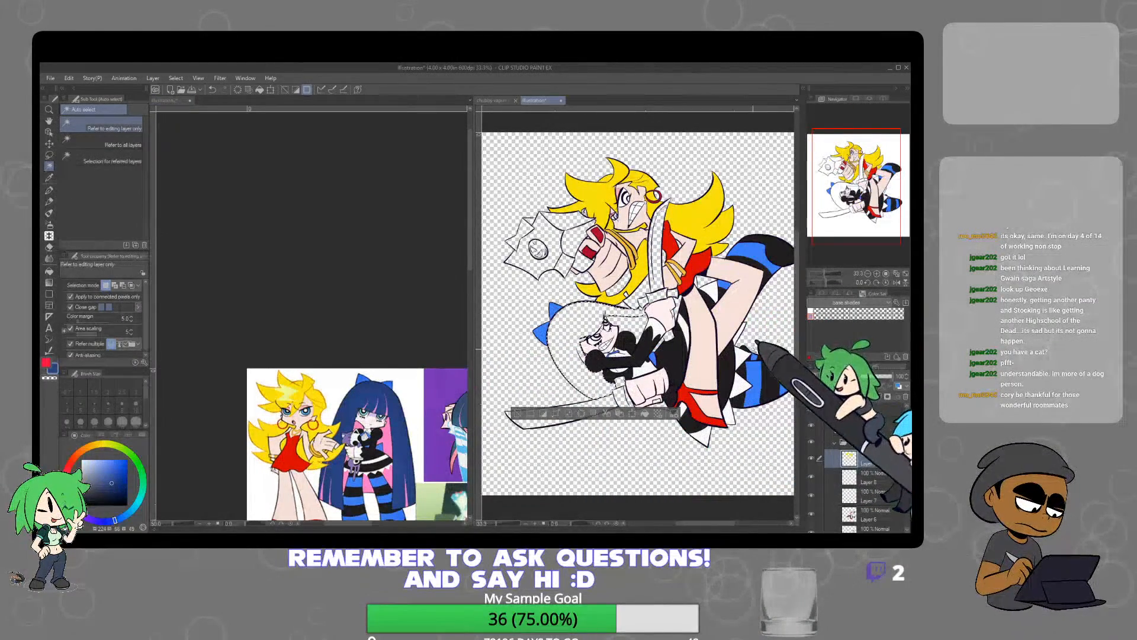
{"action": "left_click", "coordinate": [658, 406], "text": "shift"}
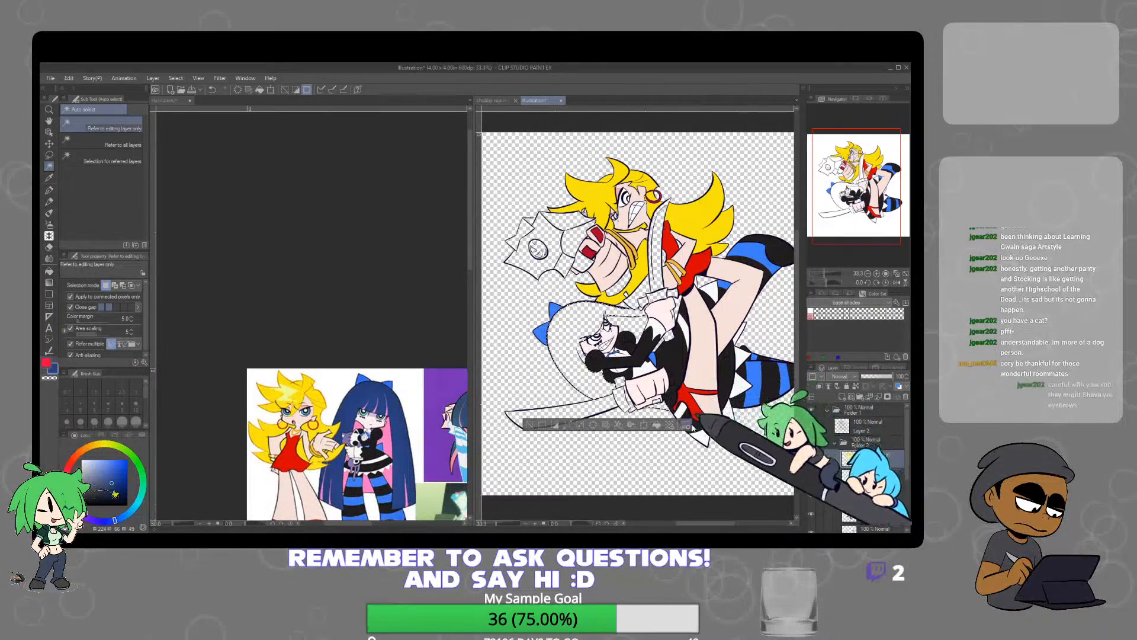
{"action": "left_click", "coordinate": [660, 426]}
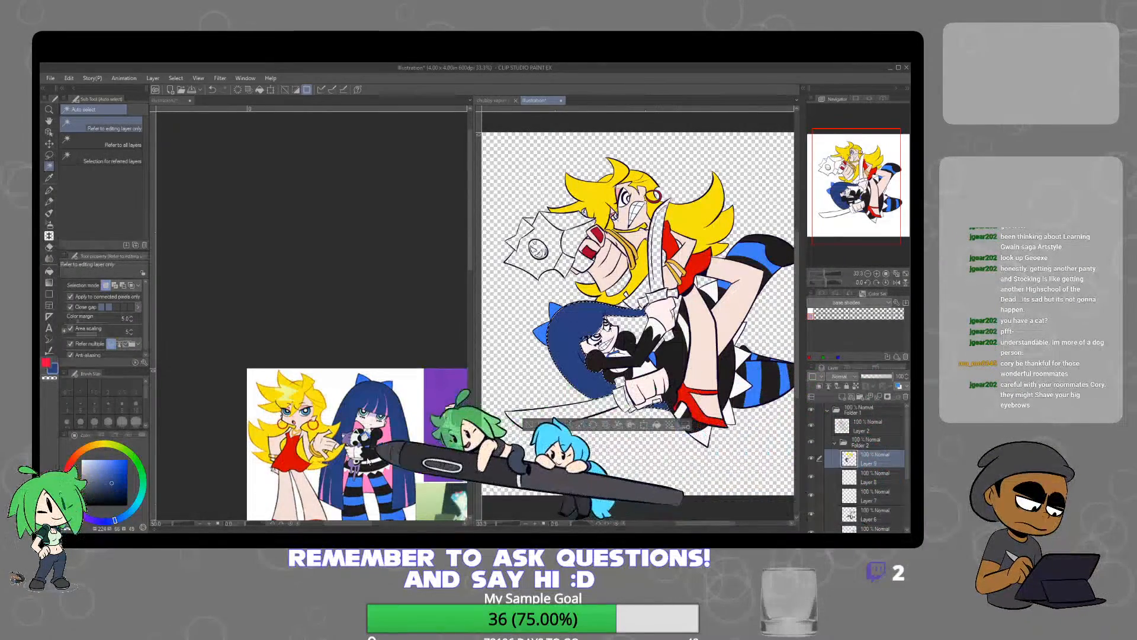
Sample the purple fingernail colour from the reference image of the hand on the purple background
{"action": "left_click", "coordinate": [377, 462]}
{"action": "scroll", "coordinate": [377, 462], "scroll_direction": "up", "scroll_amount": 1}
{"action": "left_click_drag", "start_coordinate": [430, 482], "coordinate": [251, 425]}
{"action": "scroll", "coordinate": [288, 328], "scroll_direction": "up", "scroll_amount": 6}
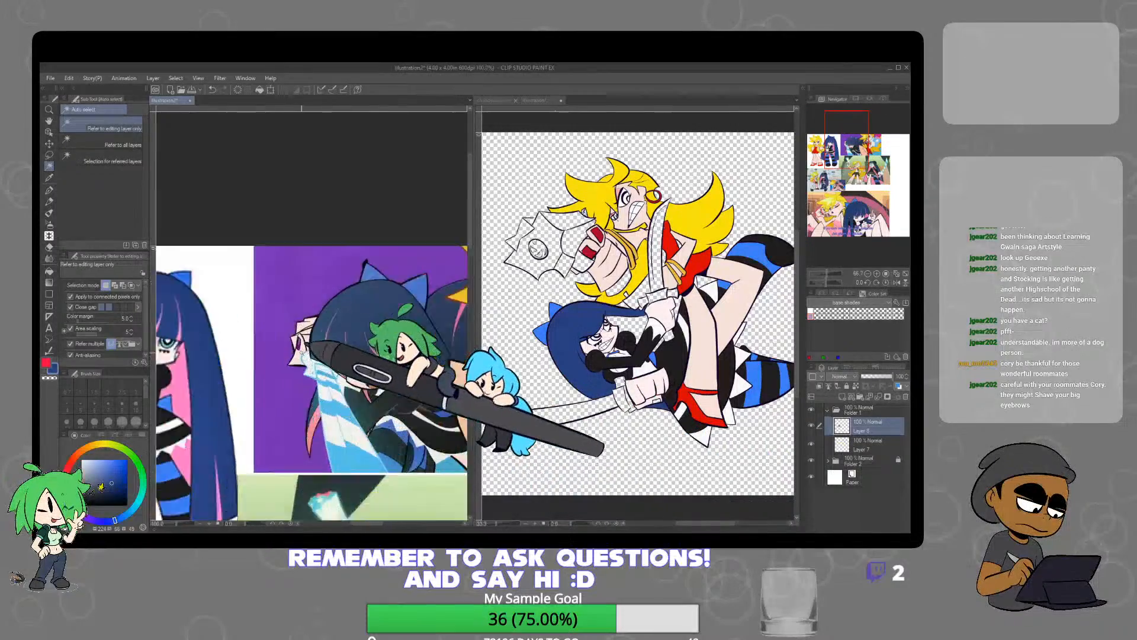
{"action": "left_click", "coordinate": [289, 327], "text": "alt"}
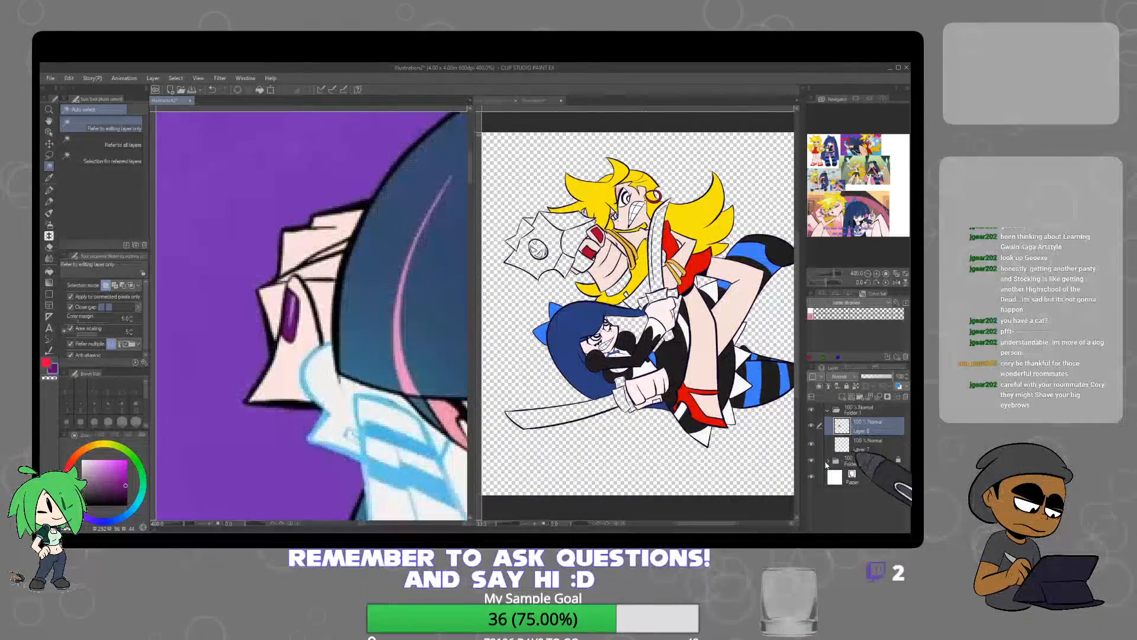
Fill the thumbnail of the lower character's sword-holding hand with purple on Layer 5, and deselect
{"action": "left_click", "coordinate": [690, 453]}
{"action": "scroll", "coordinate": [865, 468], "scroll_direction": "down", "scroll_amount": 4}
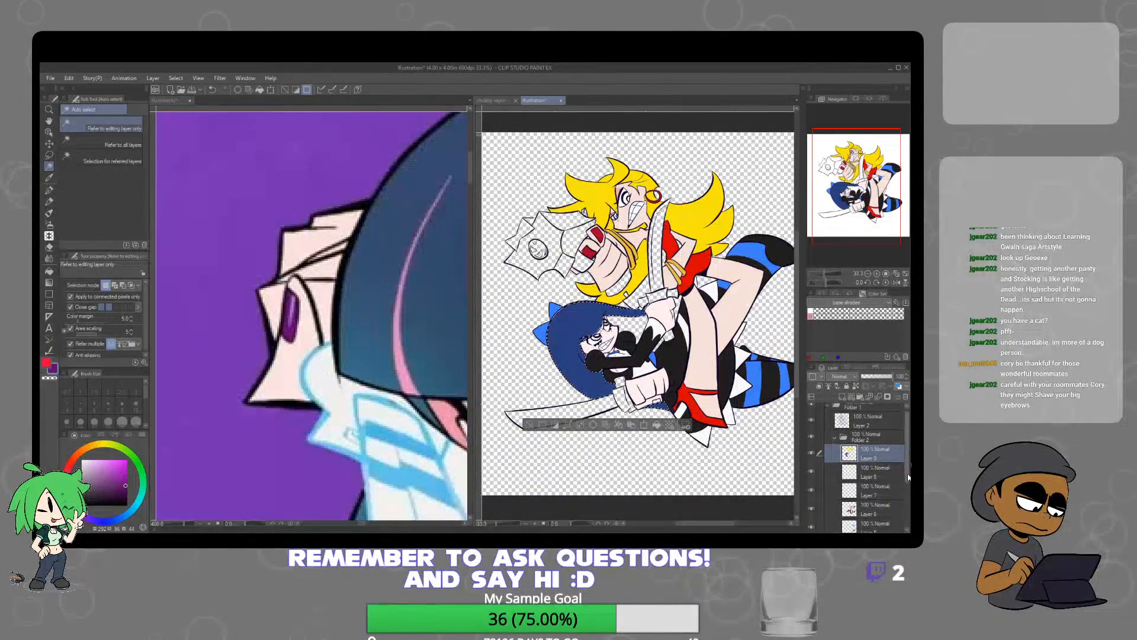
{"action": "left_click", "coordinate": [856, 466]}
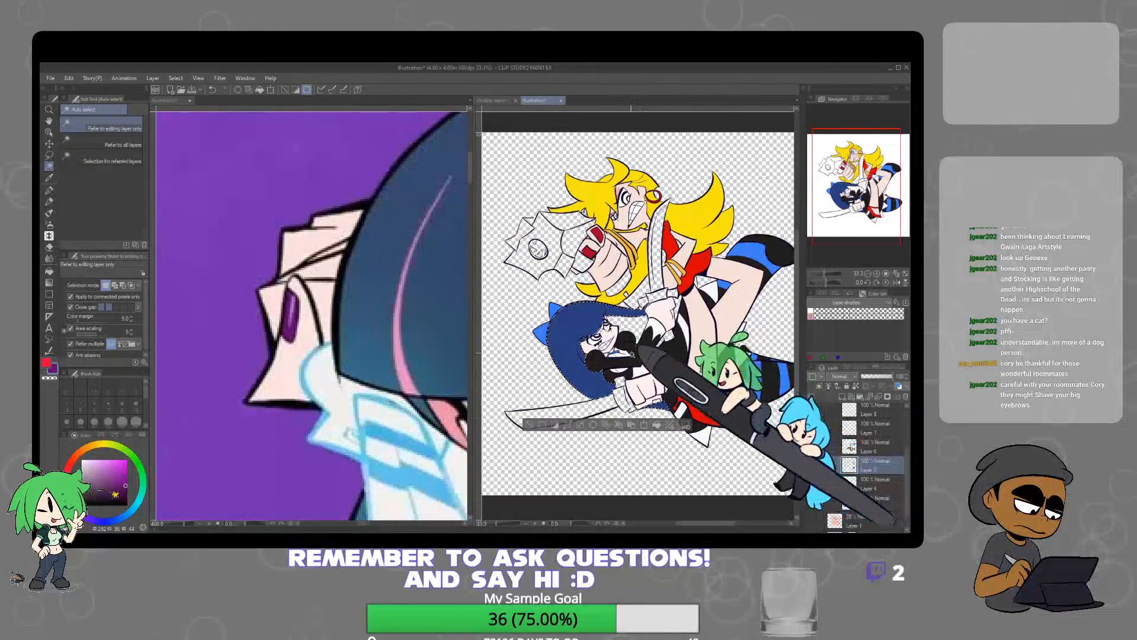
{"action": "scroll", "coordinate": [630, 415], "scroll_direction": "up", "scroll_amount": 5}
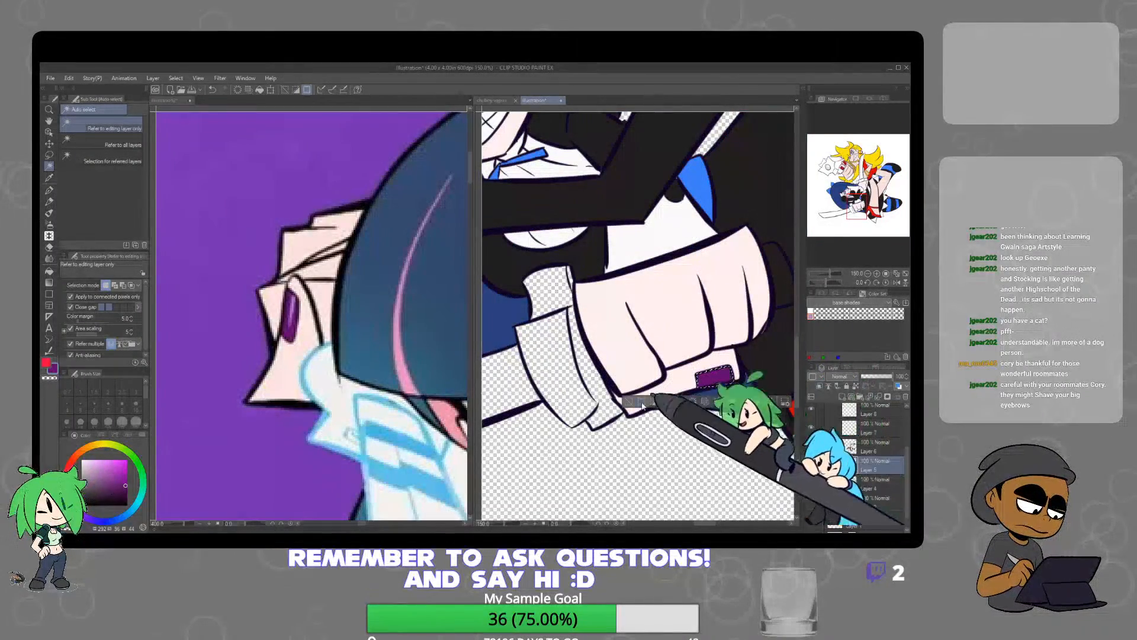
{"action": "scroll", "coordinate": [711, 345], "scroll_direction": "down", "scroll_amount": 5}
{"action": "left_click_drag", "start_coordinate": [711, 346], "coordinate": [669, 374]}
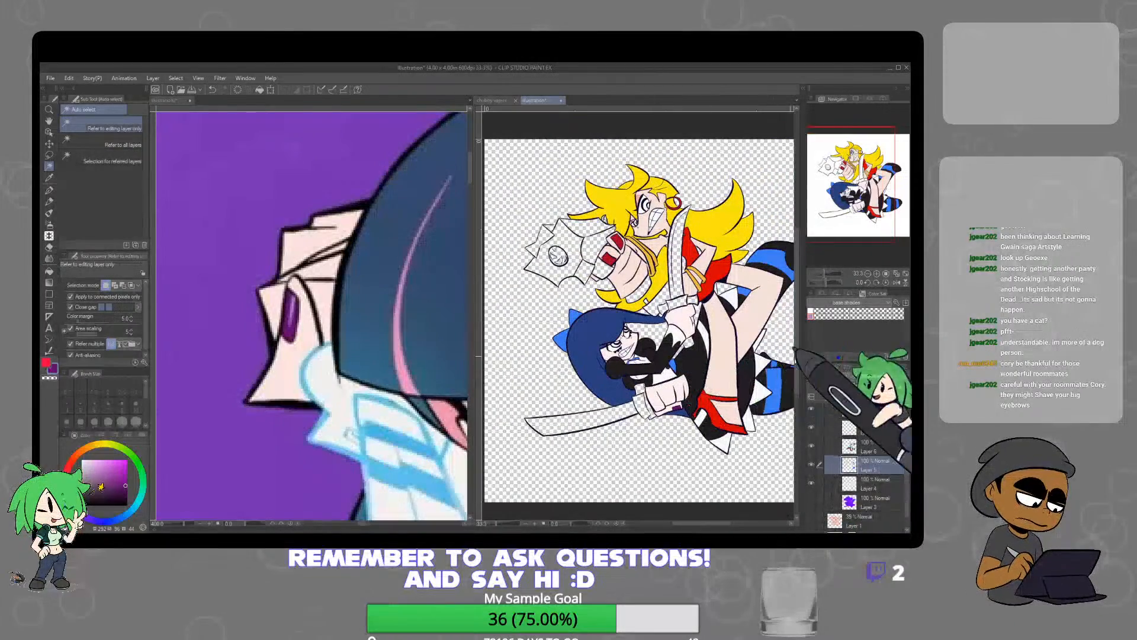
Add a new layer above Layer 9 and sample pink from the inner hair of the dark-haired reference character
{"action": "left_click_drag", "start_coordinate": [907, 475], "coordinate": [907, 451]}
{"action": "left_click", "coordinate": [878, 458]}
{"action": "left_click", "coordinate": [844, 397]}
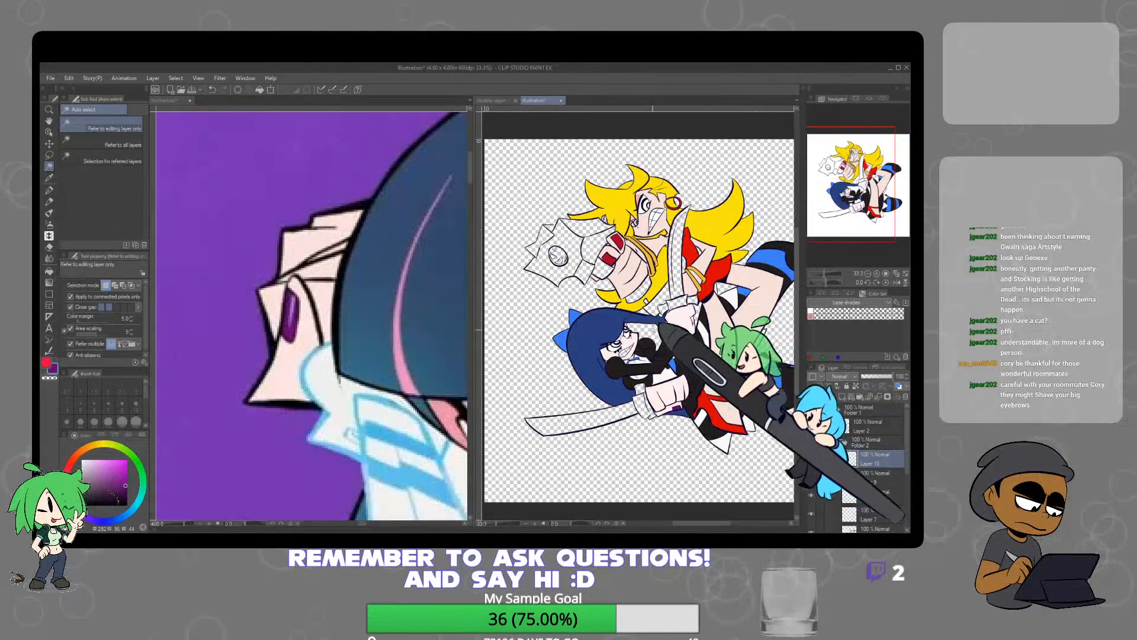
{"action": "left_click", "coordinate": [659, 333]}
{"action": "scroll", "coordinate": [660, 334], "scroll_direction": "up", "scroll_amount": 3}
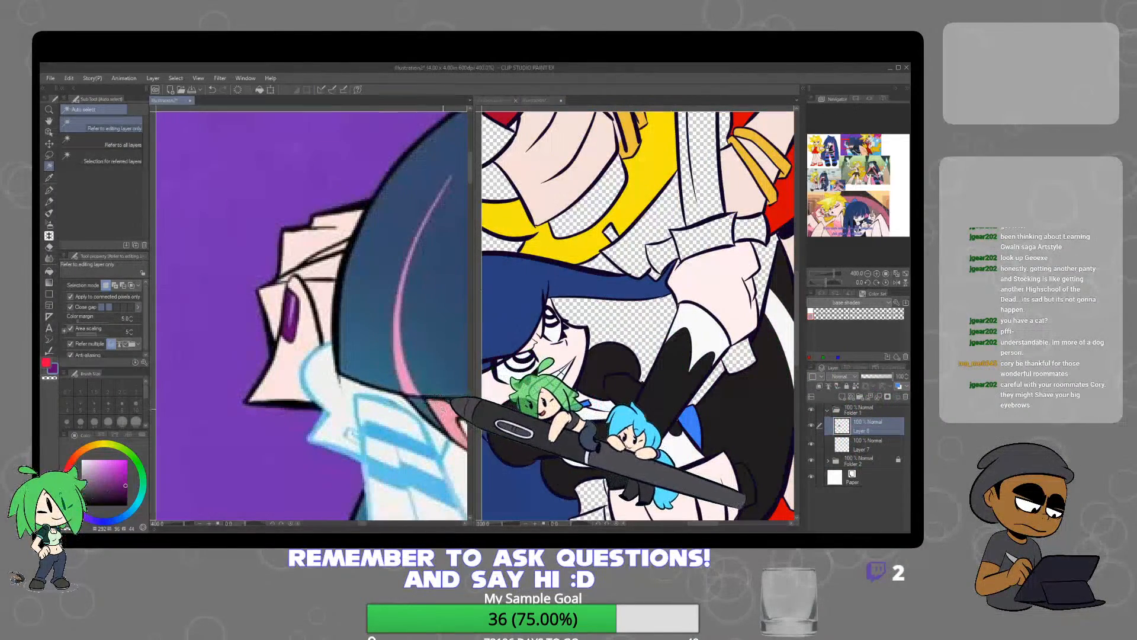
{"action": "scroll", "coordinate": [333, 408], "scroll_direction": "down", "scroll_amount": 5}
{"action": "left_click", "coordinate": [335, 410], "text": "alt"}
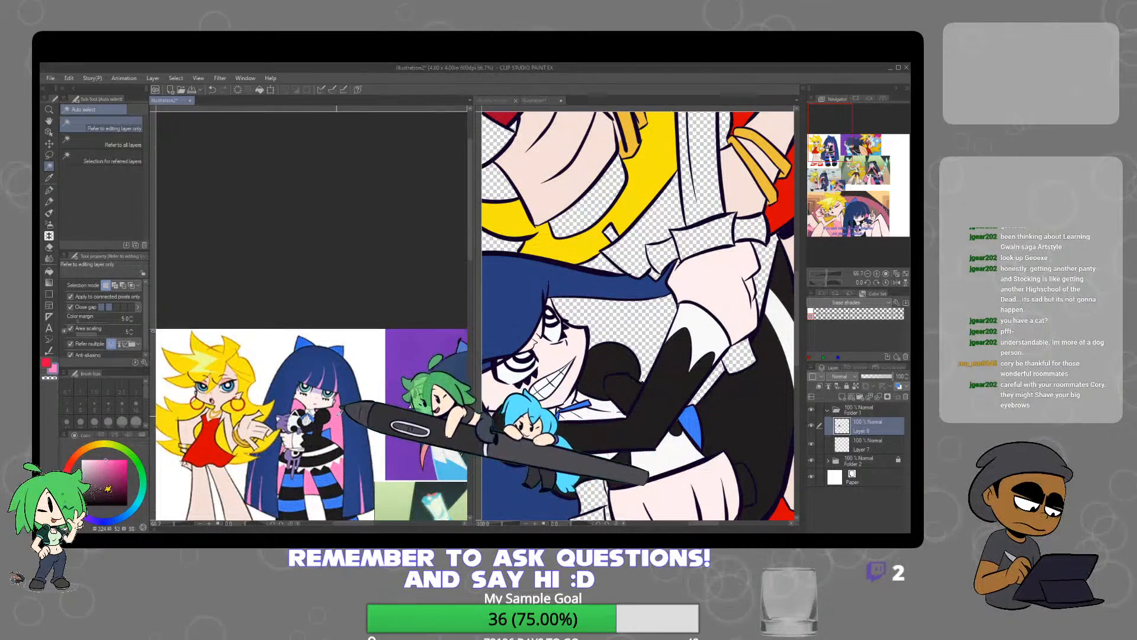
Select the lower character's inner hair areas beside the face, between the arms and behind the hand, and fill them with pink
{"action": "left_click", "coordinate": [634, 351]}
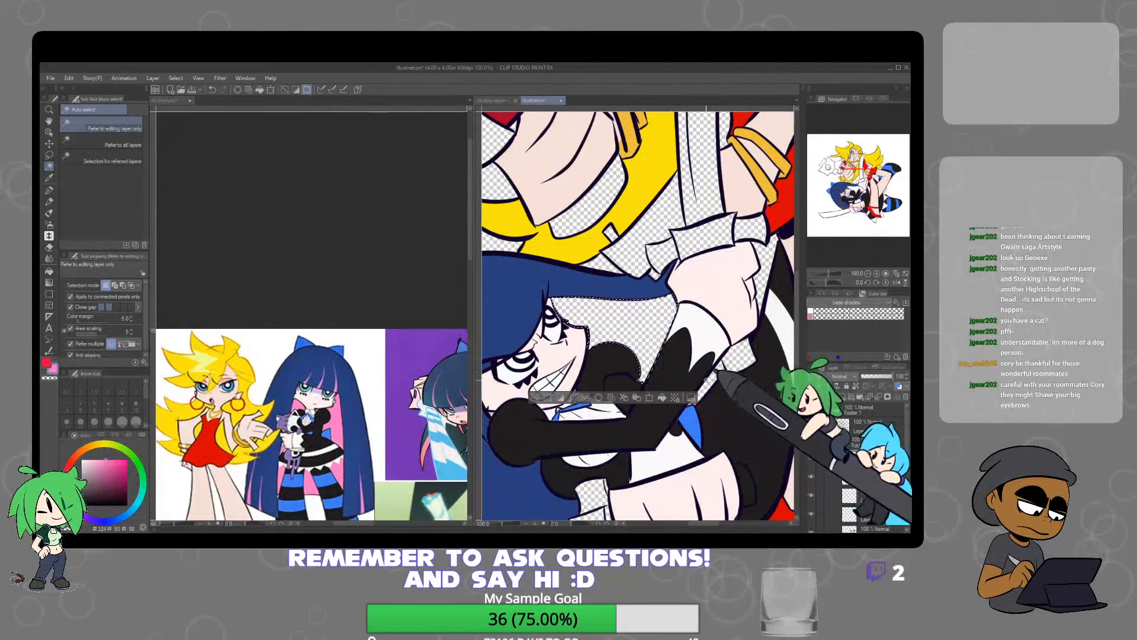
{"action": "left_click", "coordinate": [662, 397]}
{"action": "left_click", "coordinate": [716, 376]}
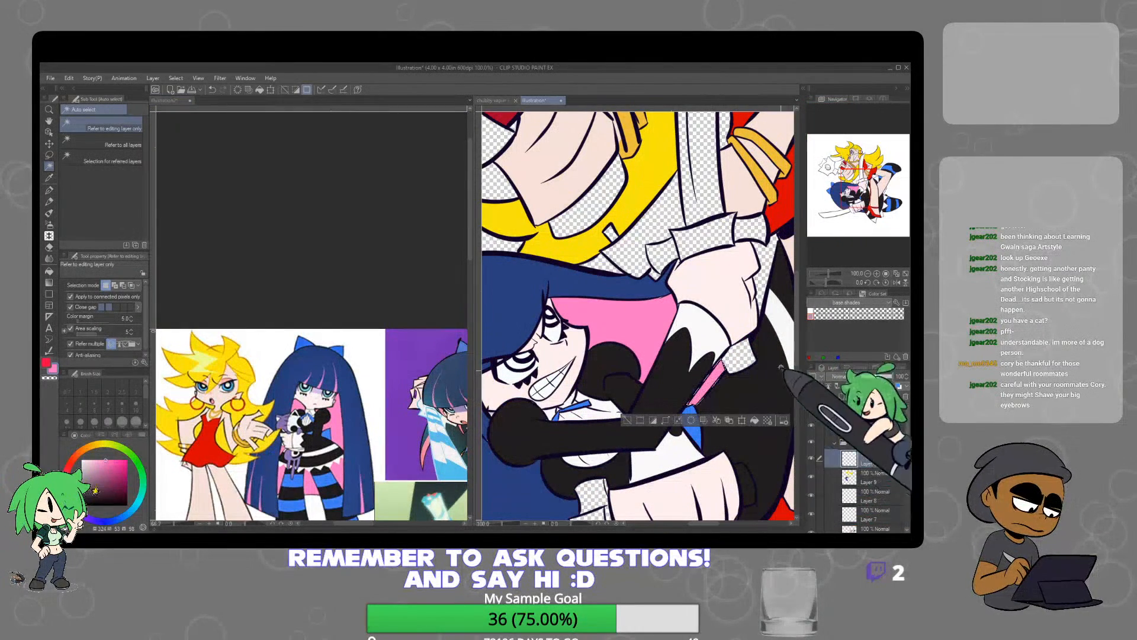
{"action": "left_click", "coordinate": [761, 314]}
{"action": "left_click", "coordinate": [759, 330]}
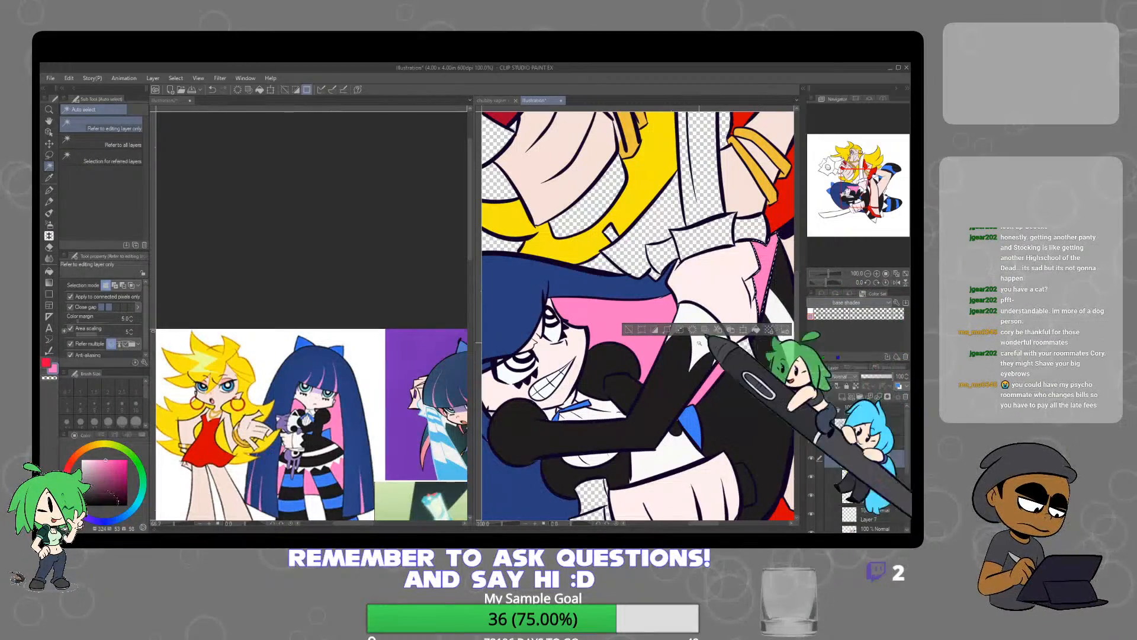
{"action": "left_click", "coordinate": [629, 330]}
{"action": "scroll", "coordinate": [671, 334], "scroll_direction": "down", "scroll_amount": 3}
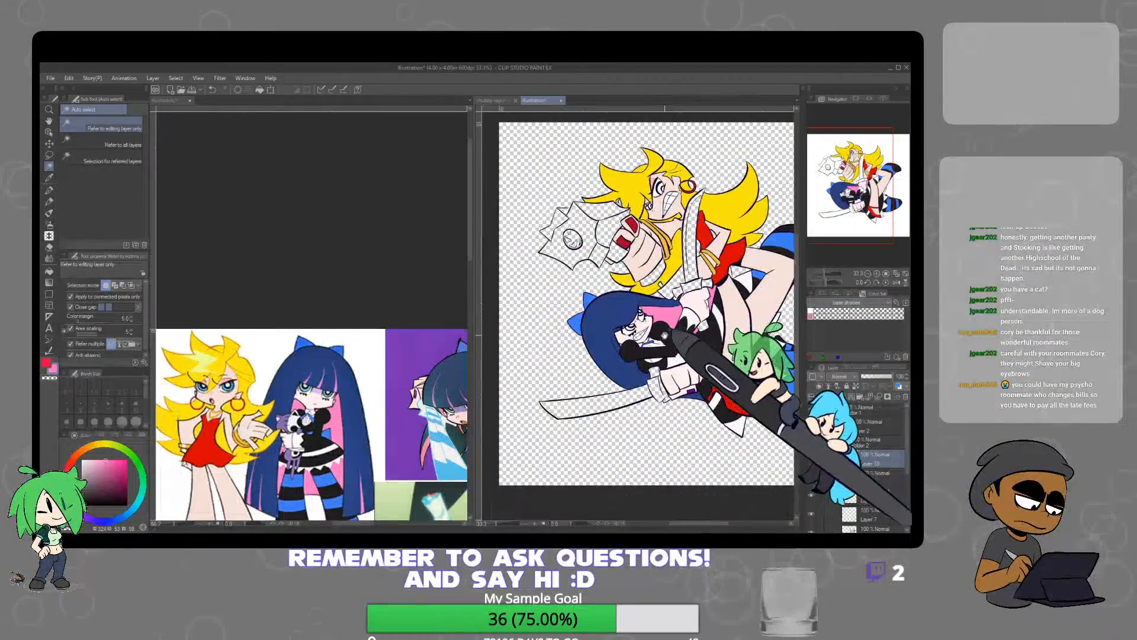
{"action": "scroll", "coordinate": [669, 337], "scroll_direction": "up", "scroll_amount": 5}
{"action": "left_click", "coordinate": [617, 353]}
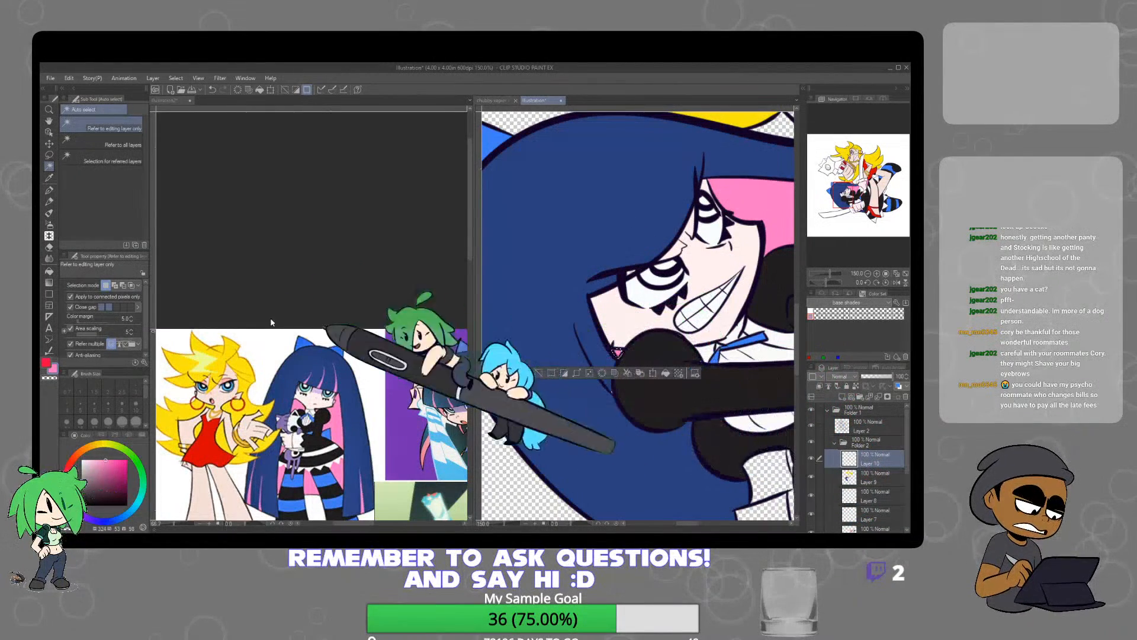
Deselect and paint three tapered pink streaks on the lower character's navy bangs with the Mapping pen at brush size 40
{"action": "key", "text": "p"}
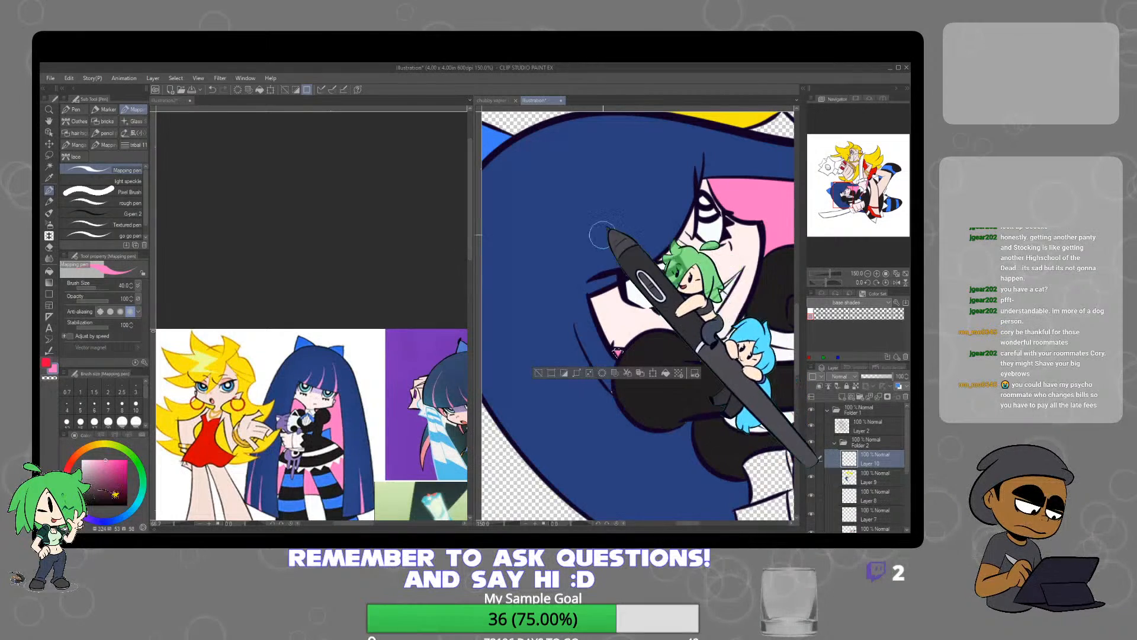
{"action": "key", "text": "ctrl+d"}
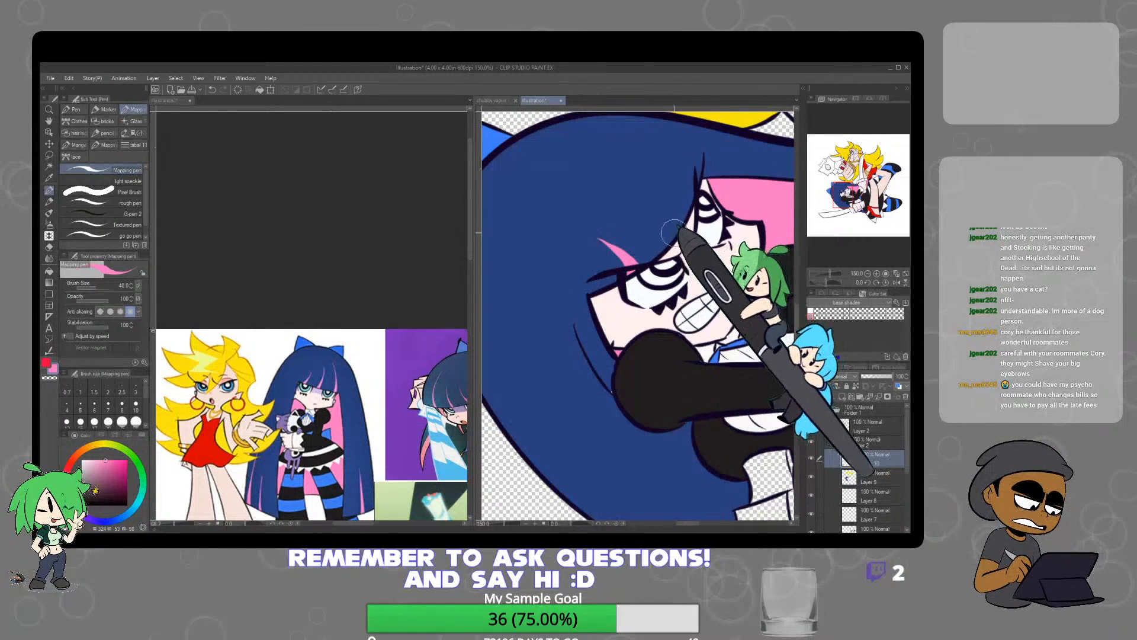
{"action": "left_click_drag", "start_coordinate": [572, 180], "coordinate": [616, 188]}
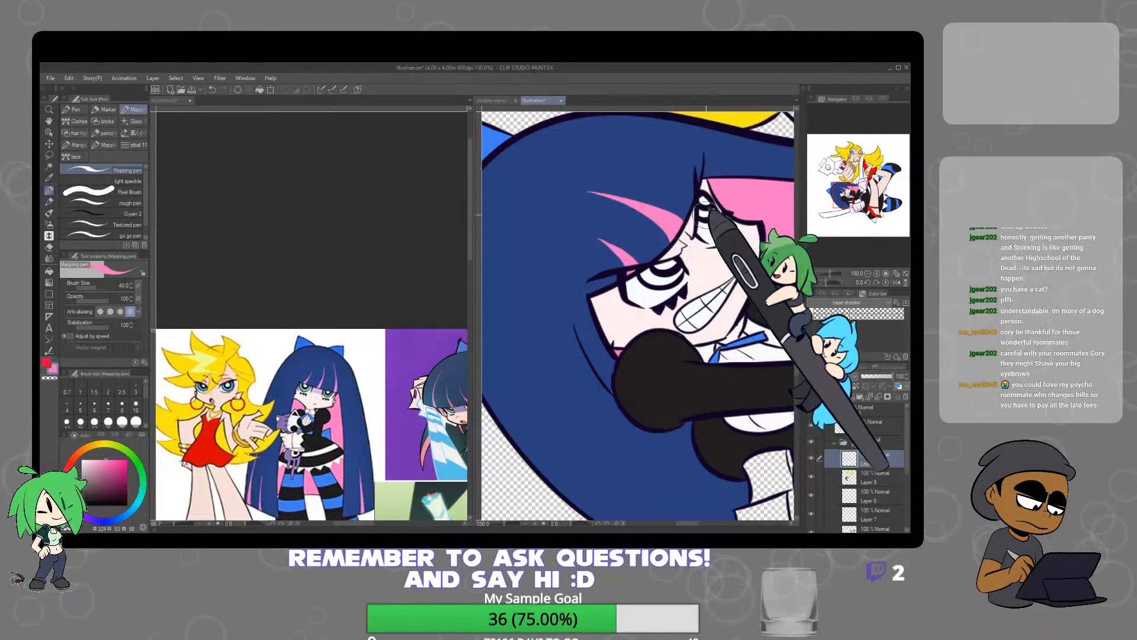
{"action": "scroll", "coordinate": [699, 239], "scroll_direction": "up", "scroll_amount": 3}
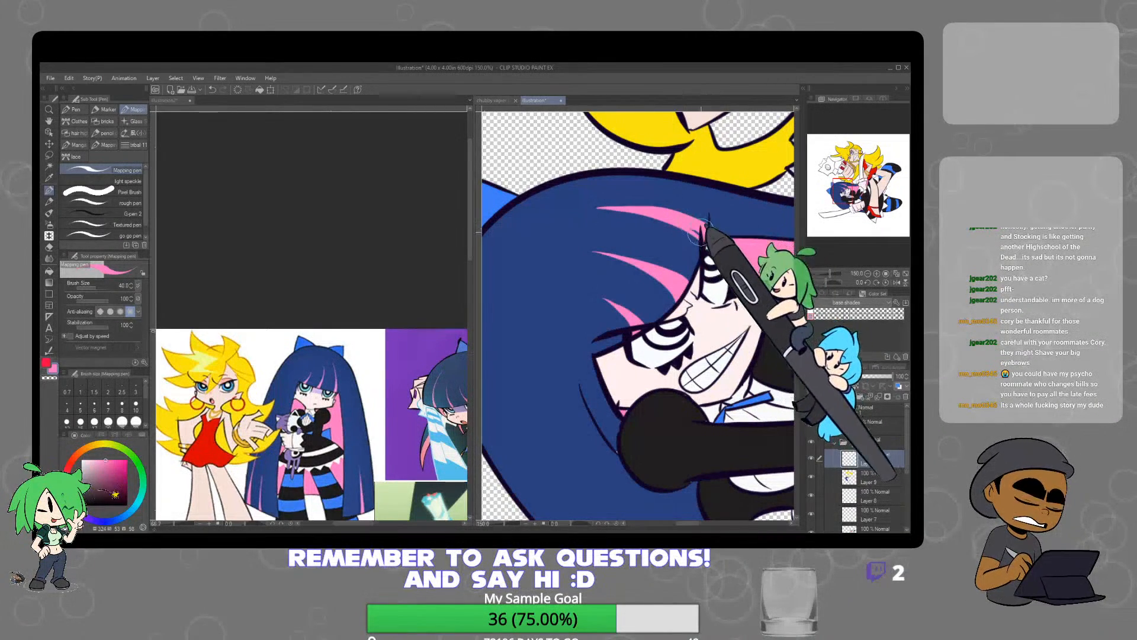
Sample blue from the blonde reference character's eye and paint the lower character's irises with the Mapping pen on Layer 10
{"action": "key", "text": "ctrl+minus"}
{"action": "key", "text": "ctrl+minus"}
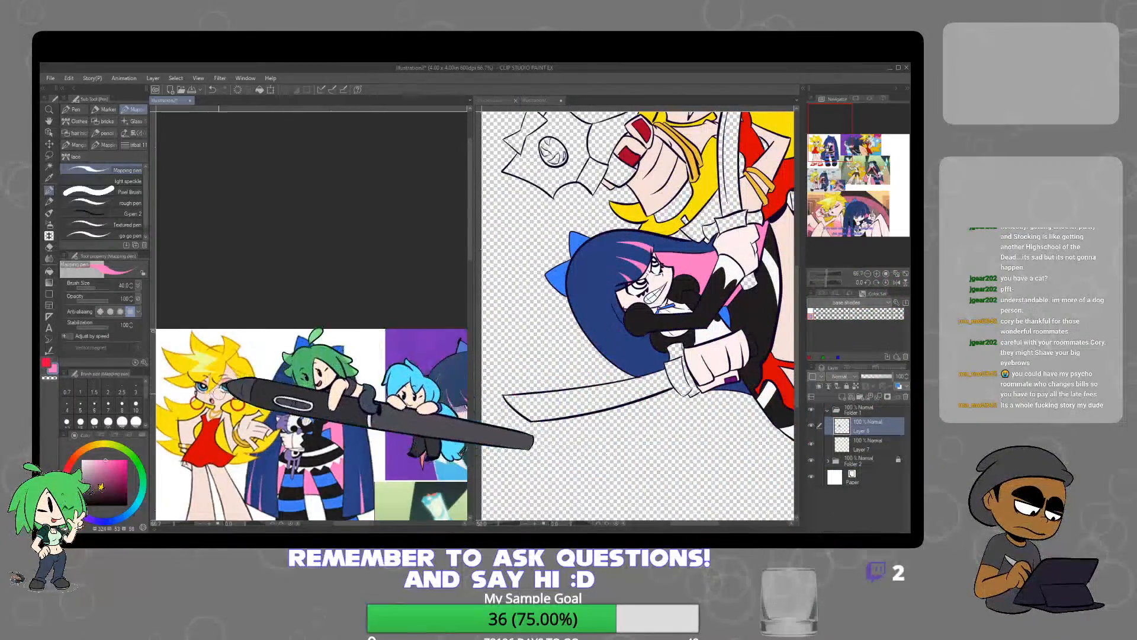
{"action": "scroll", "coordinate": [240, 374], "scroll_direction": "up", "scroll_amount": 6}
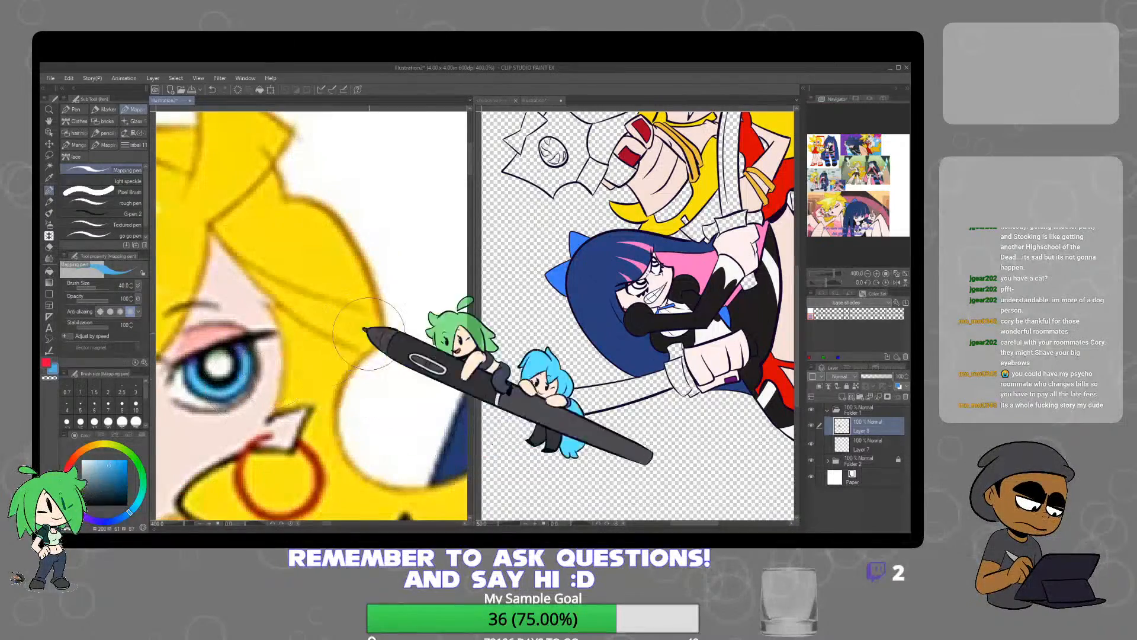
{"action": "scroll", "coordinate": [633, 290], "scroll_direction": "up", "scroll_amount": 4}
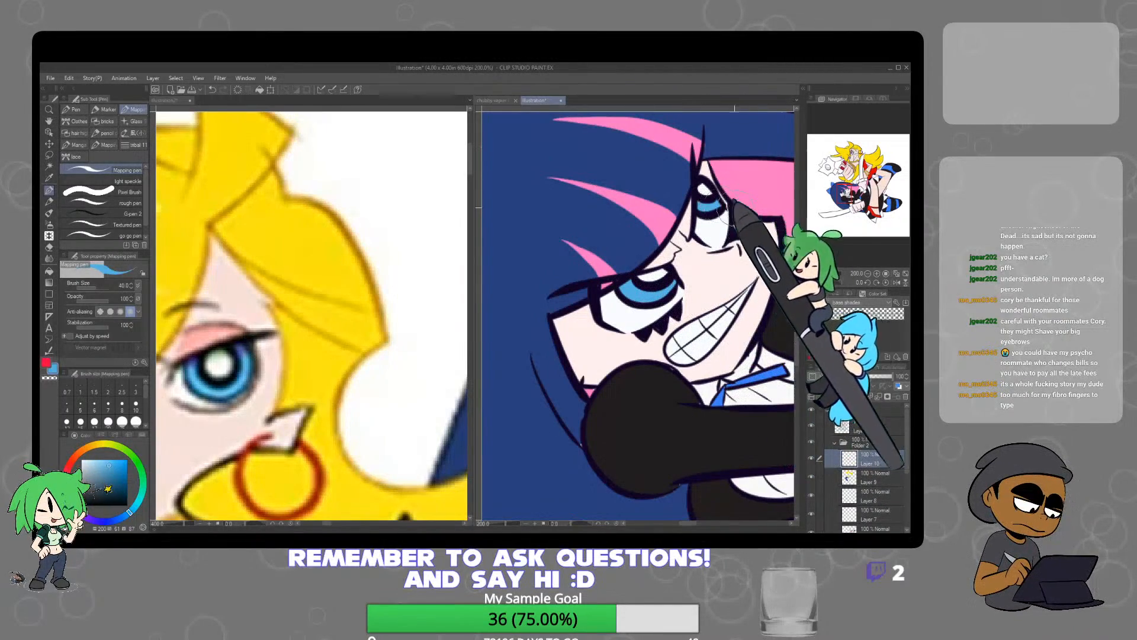
Paint both of the blonde character's irises with the same blue on Layer 10, using the Mapping pen at brush size 40
{"action": "scroll", "coordinate": [707, 199], "scroll_direction": "down", "scroll_amount": 4}
{"action": "scroll", "coordinate": [654, 284], "scroll_direction": "up", "scroll_amount": 5}
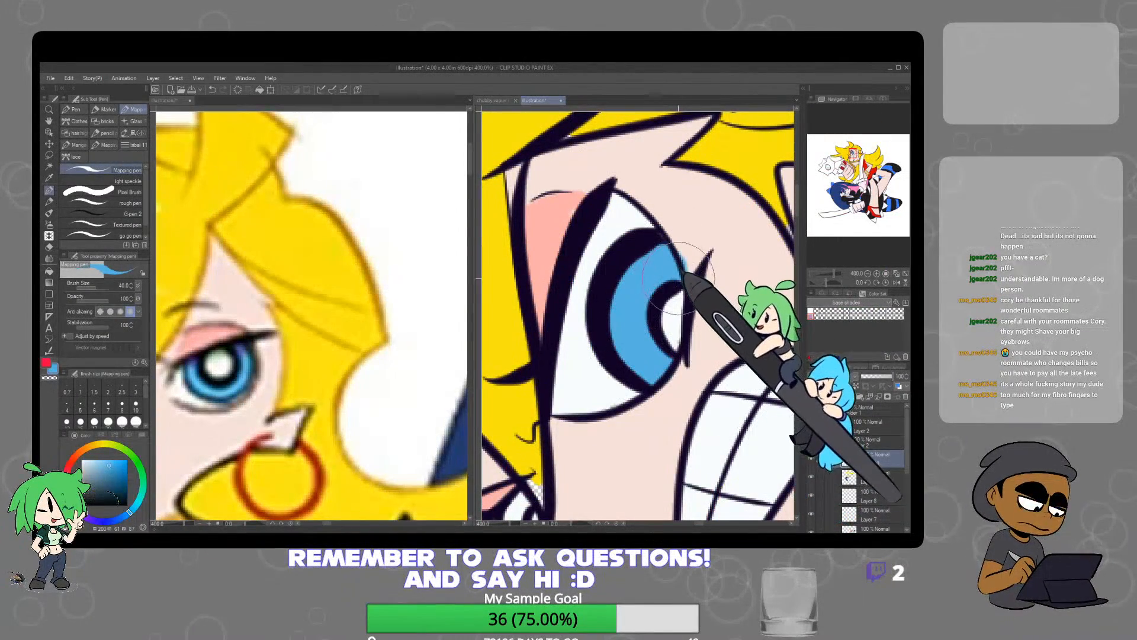
{"action": "scroll", "coordinate": [673, 279], "scroll_direction": "down", "scroll_amount": 3}
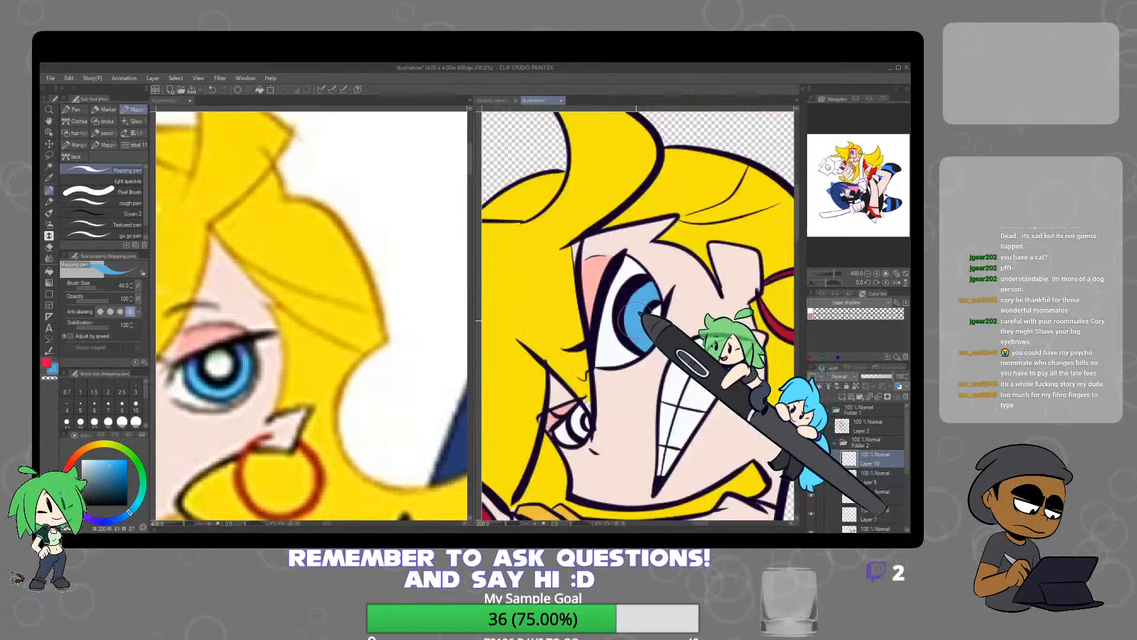
{"action": "scroll", "coordinate": [611, 379], "scroll_direction": "up", "scroll_amount": 3}
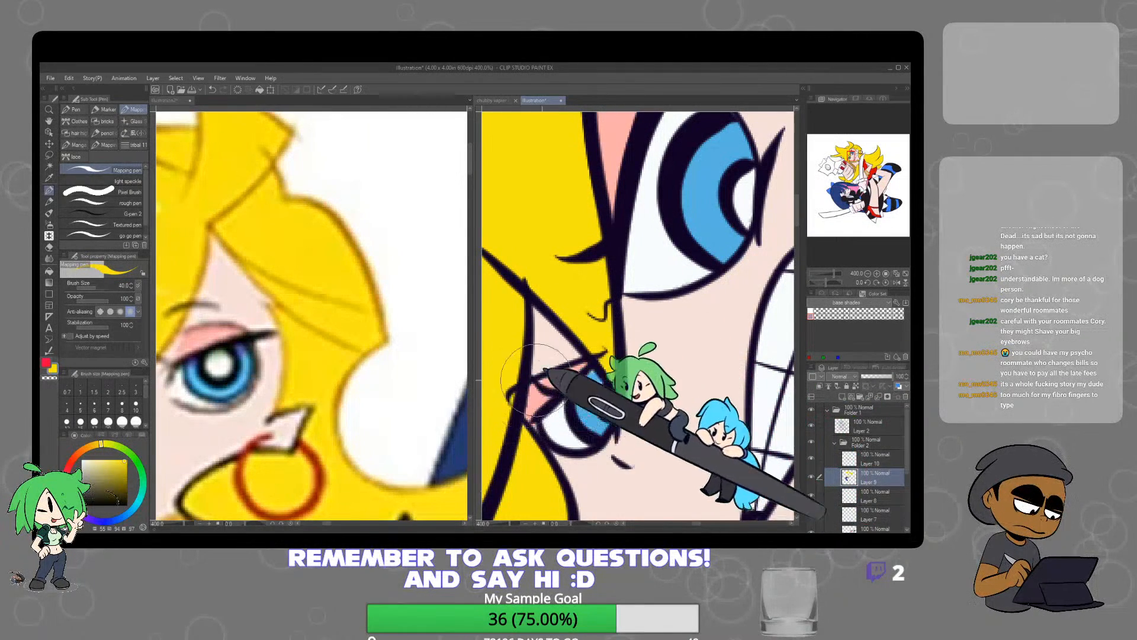
Select the unfilled hair gaps beside the blonde character's arm and the sword blade, fill them with yellow on Layer 9, and deselect
{"action": "scroll", "coordinate": [516, 385], "scroll_direction": "down", "scroll_amount": 6}
{"action": "scroll", "coordinate": [634, 373], "scroll_direction": "down", "scroll_amount": 2}
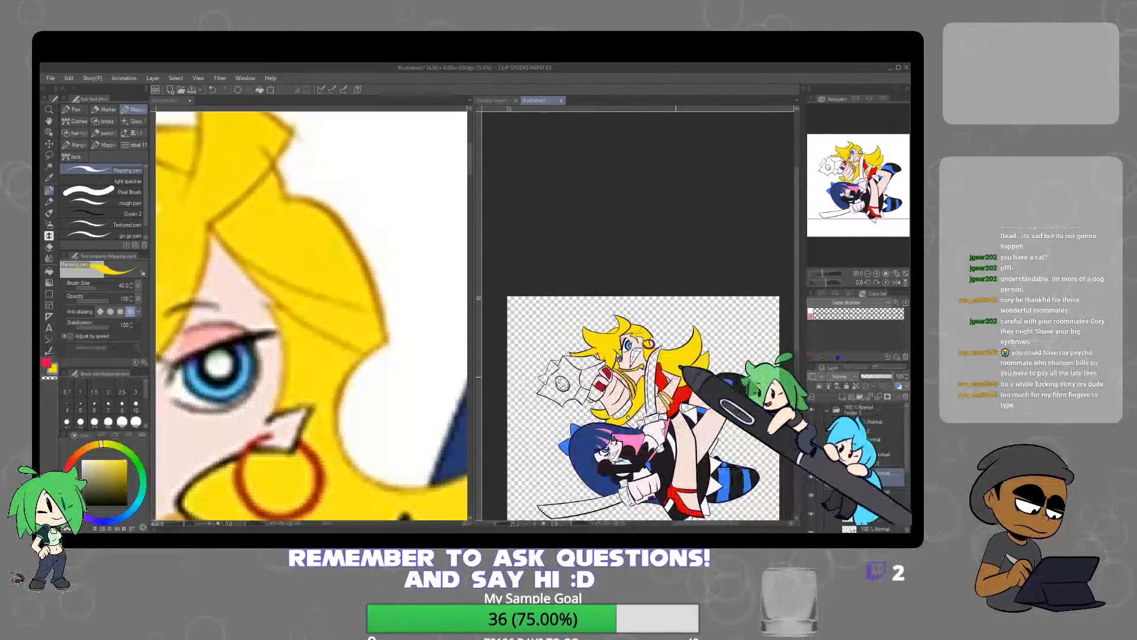
{"action": "scroll", "coordinate": [735, 379], "scroll_direction": "up", "scroll_amount": 1}
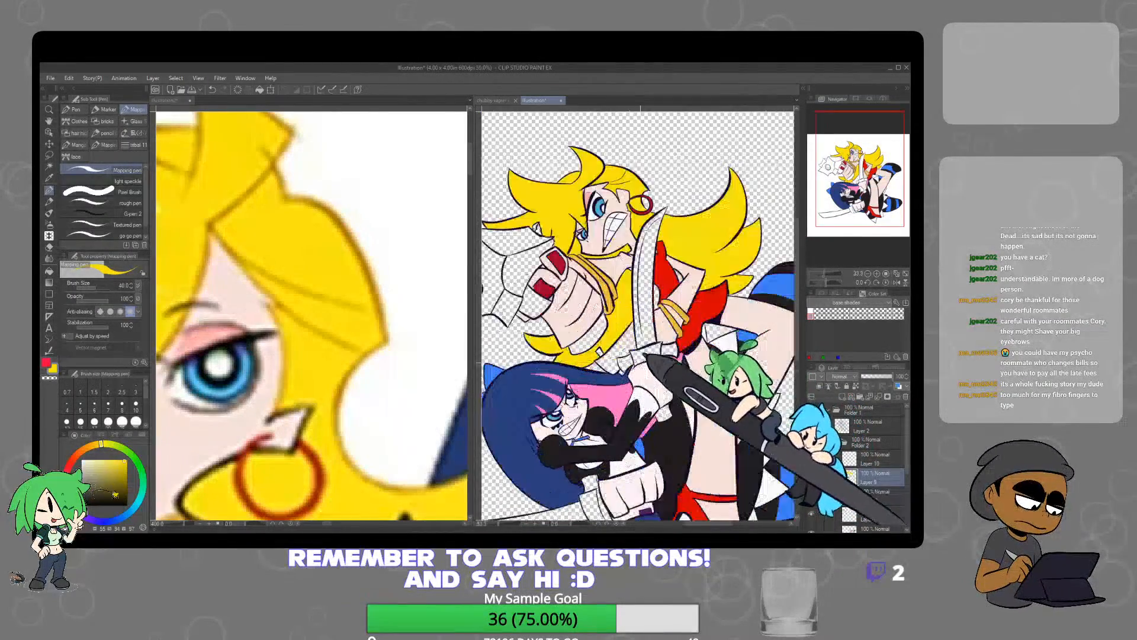
{"action": "scroll", "coordinate": [700, 388], "scroll_direction": "up", "scroll_amount": 1}
{"action": "left_click_drag", "start_coordinate": [712, 338], "coordinate": [712, 324]}
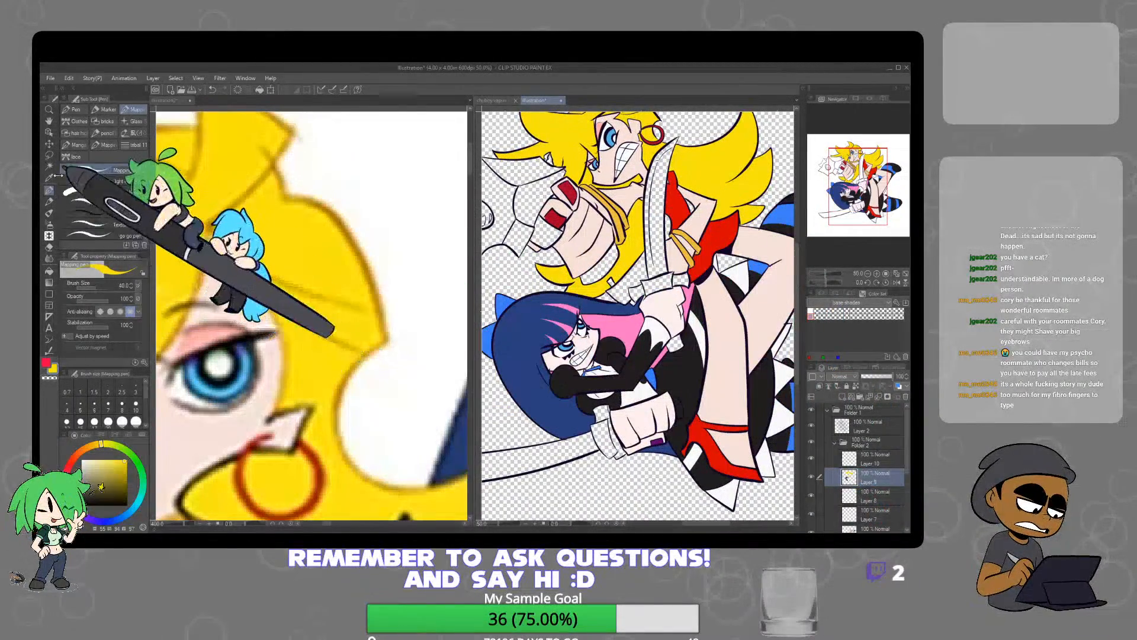
{"action": "key", "text": "w"}
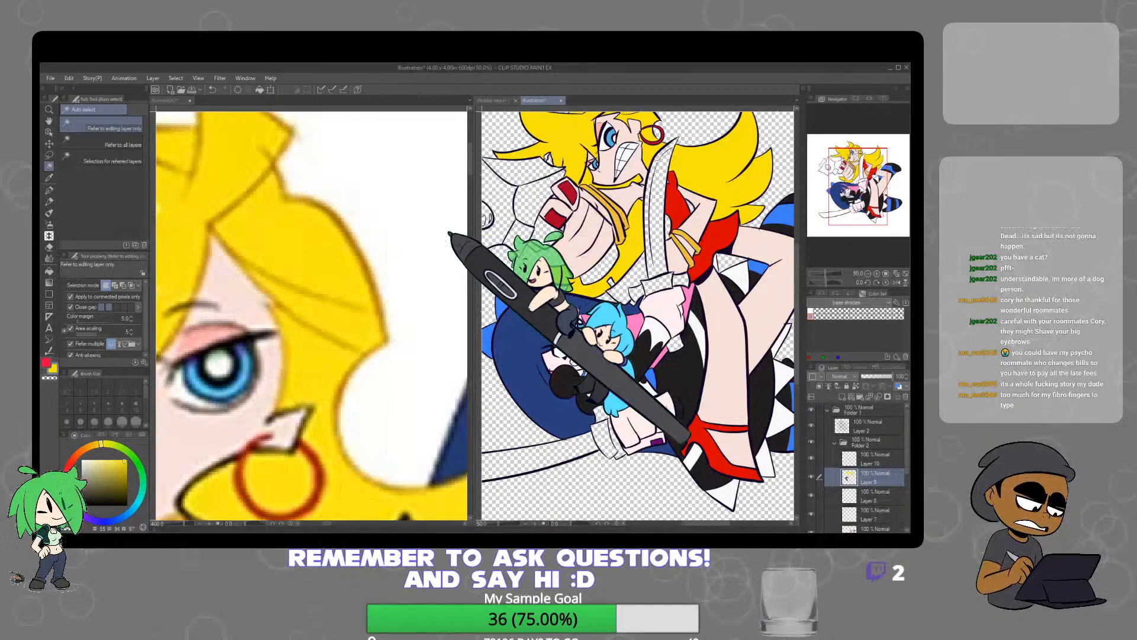
{"action": "scroll", "coordinate": [692, 210], "scroll_direction": "up", "scroll_amount": 1}
{"action": "left_click", "coordinate": [691, 208]}
{"action": "left_click", "coordinate": [644, 245], "text": "shift"}
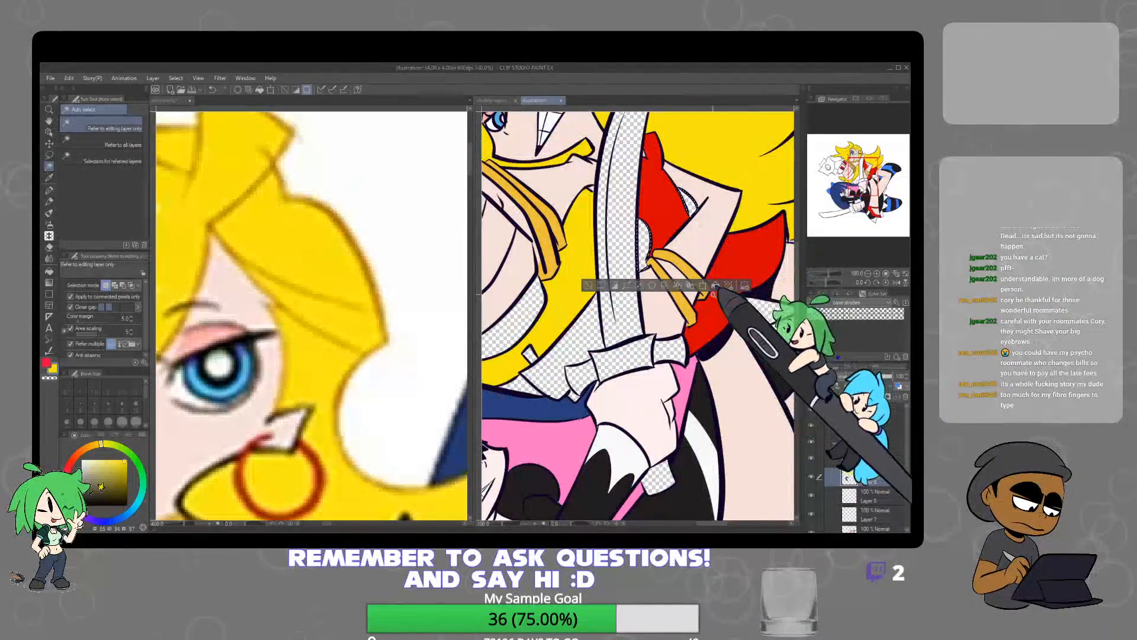
{"action": "left_click", "coordinate": [597, 299], "text": "shift"}
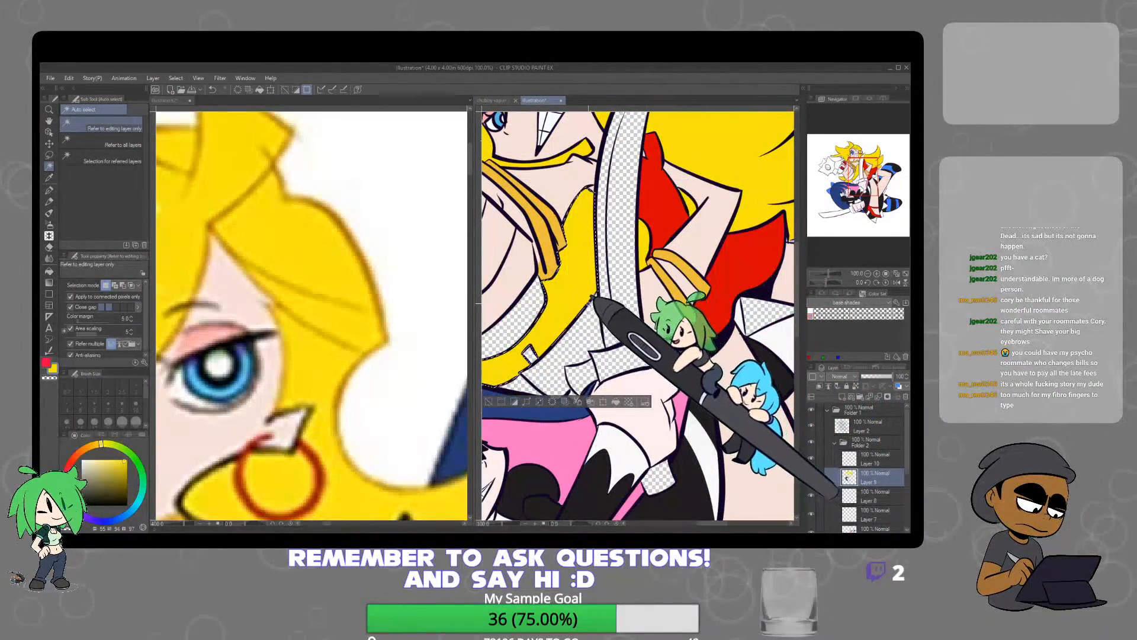
{"action": "scroll", "coordinate": [597, 299], "scroll_direction": "down", "scroll_amount": 3}
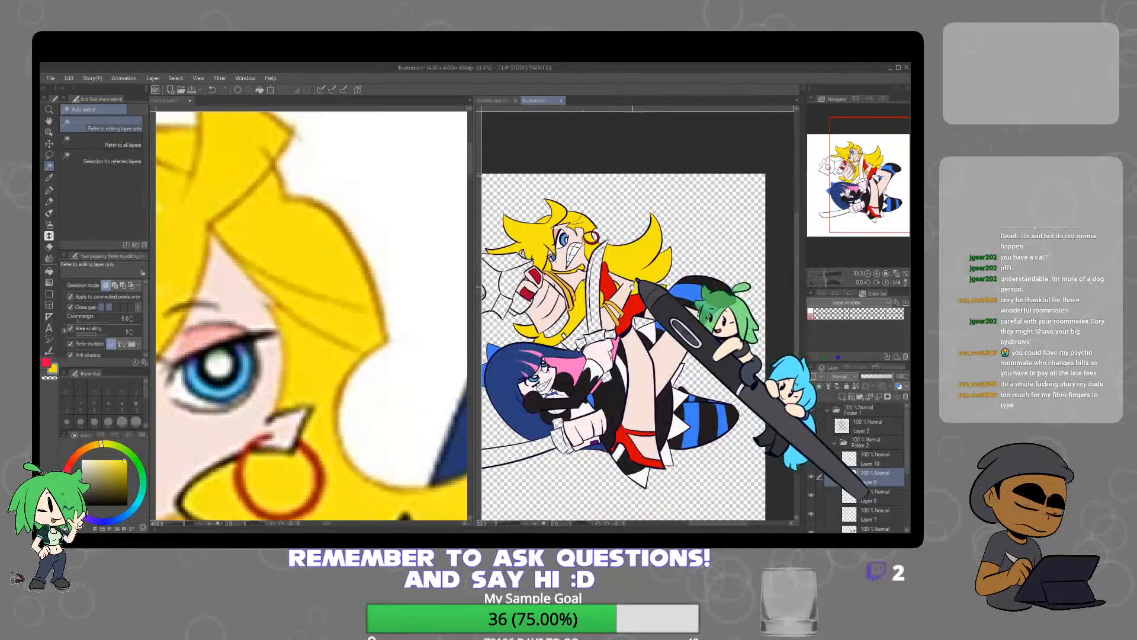
Sample a light teal-blue for the weapons from the glowing gun and sword in the reference images
{"action": "left_click_drag", "start_coordinate": [632, 286], "coordinate": [662, 283]}
{"action": "left_click", "coordinate": [410, 367]}
{"action": "scroll", "coordinate": [410, 368], "scroll_direction": "down", "scroll_amount": 3}
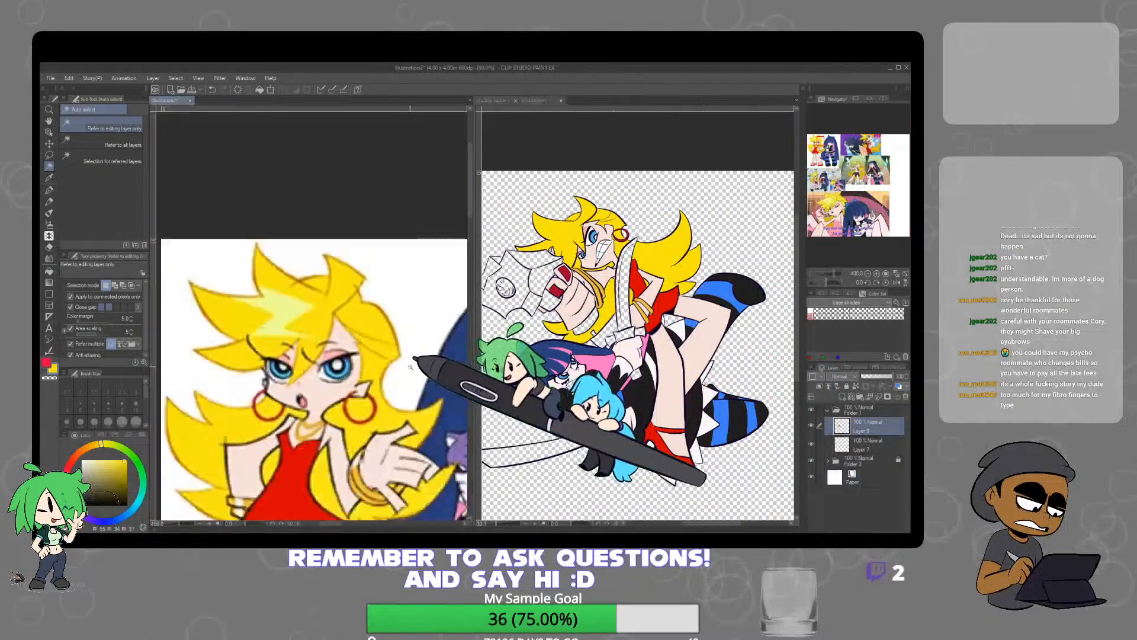
{"action": "scroll", "coordinate": [410, 366], "scroll_direction": "down", "scroll_amount": 4}
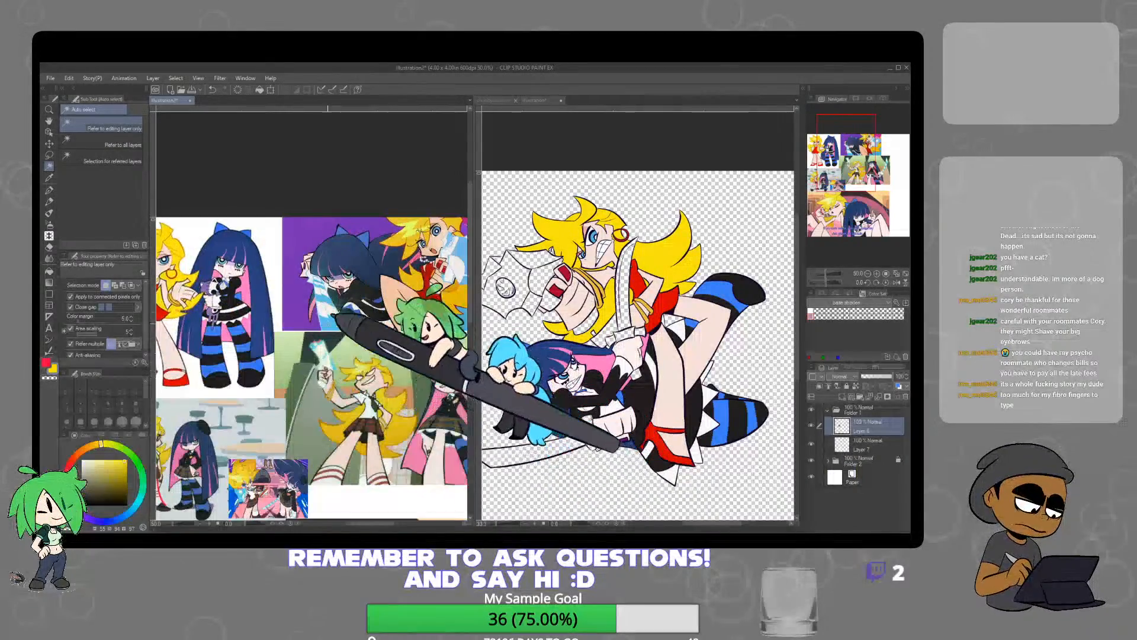
{"action": "scroll", "coordinate": [312, 320], "scroll_direction": "up", "scroll_amount": 3}
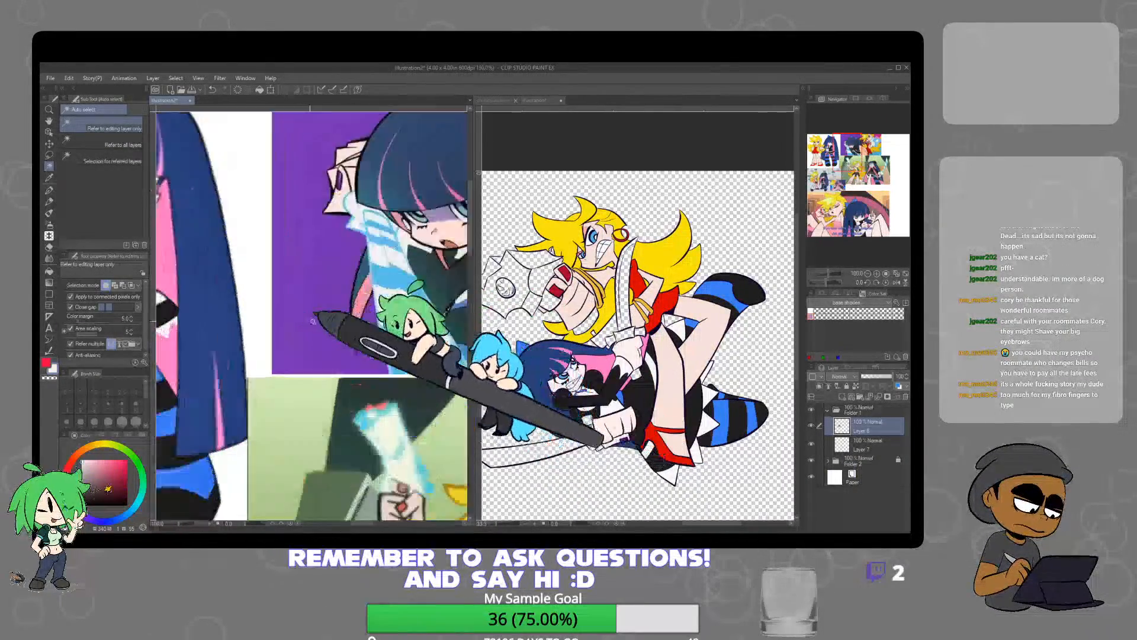
{"action": "scroll", "coordinate": [313, 320], "scroll_direction": "up", "scroll_amount": 2}
{"action": "scroll", "coordinate": [440, 436], "scroll_direction": "down", "scroll_amount": 4}
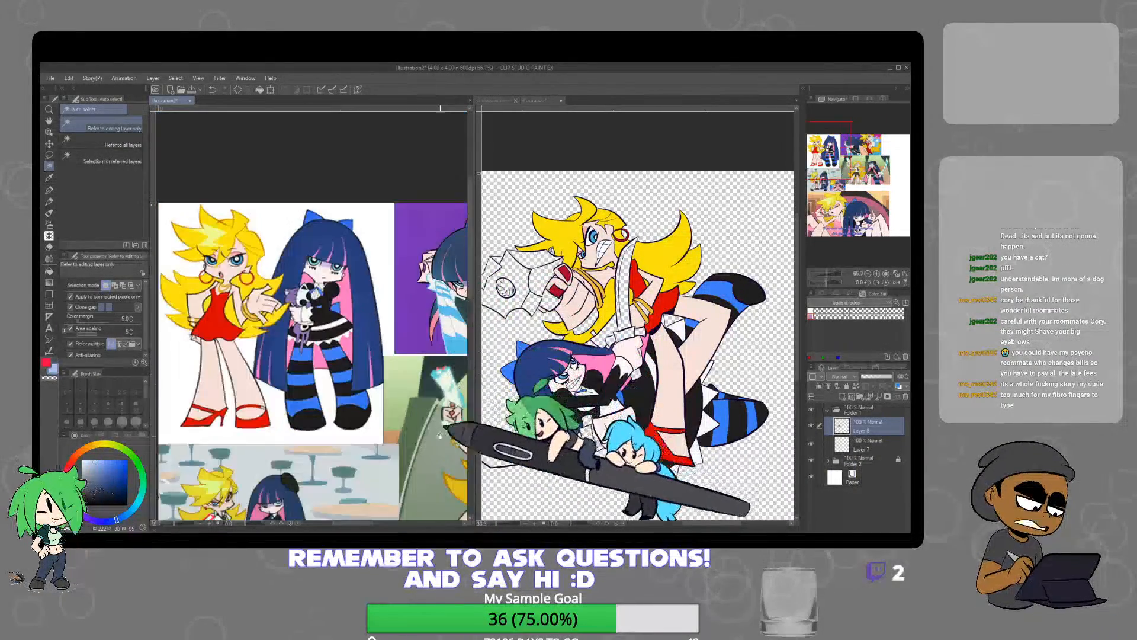
{"action": "scroll", "coordinate": [439, 436], "scroll_direction": "up", "scroll_amount": 2}
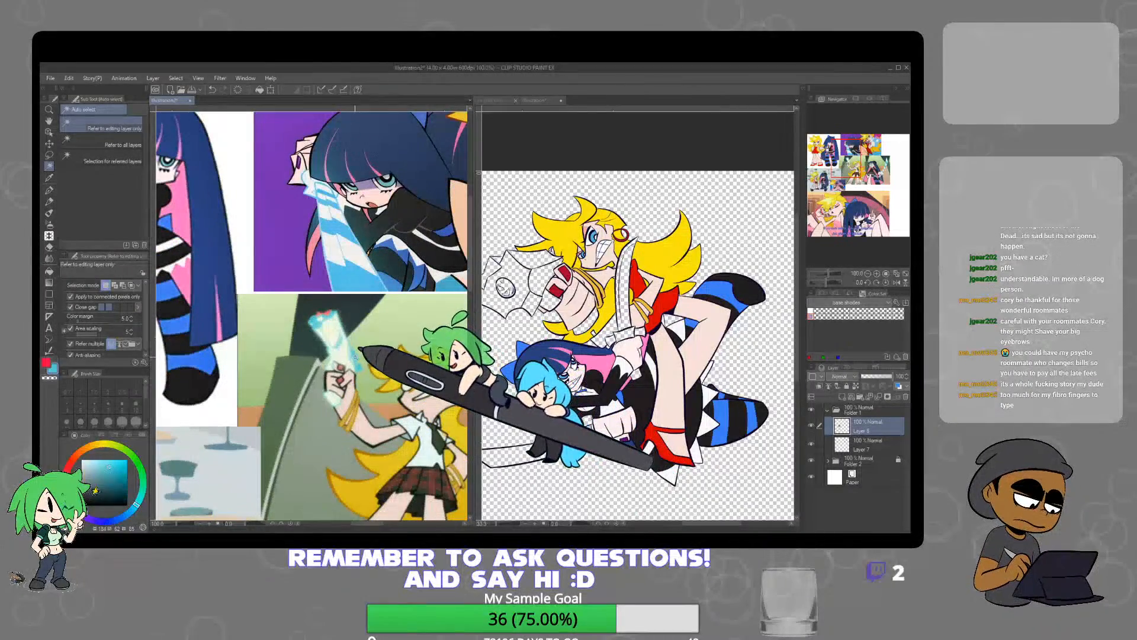
Select the body of the blonde character's gun, fill it with light blue on Layer 9, and deselect
{"action": "left_click", "coordinate": [524, 290]}
{"action": "left_click", "coordinate": [529, 279]}
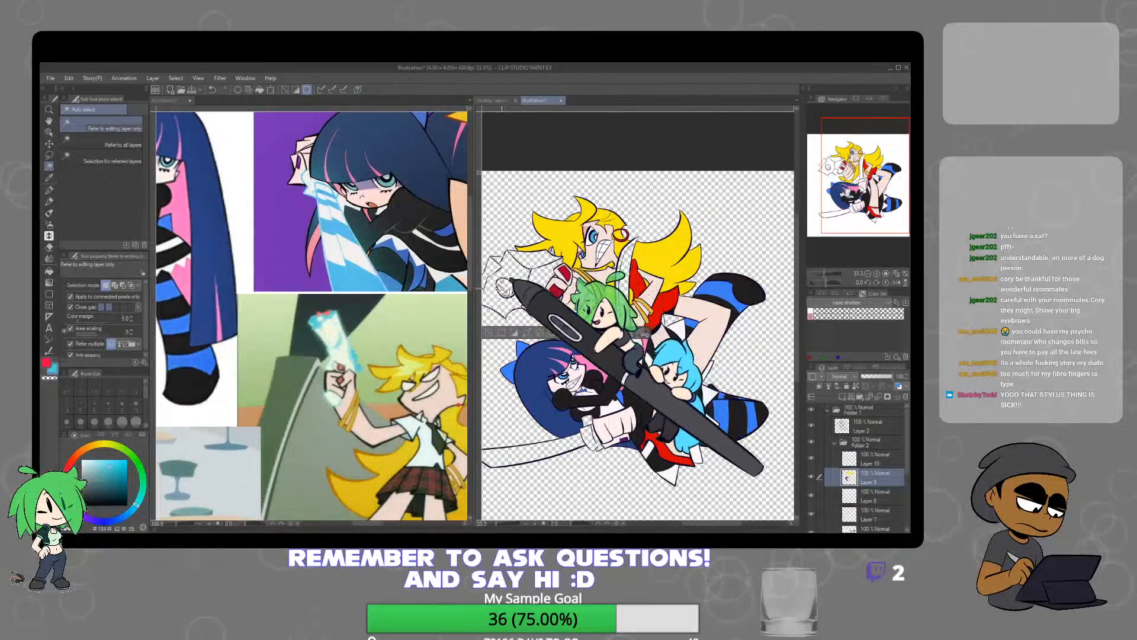
{"action": "scroll", "coordinate": [501, 287], "scroll_direction": "up", "scroll_amount": 3}
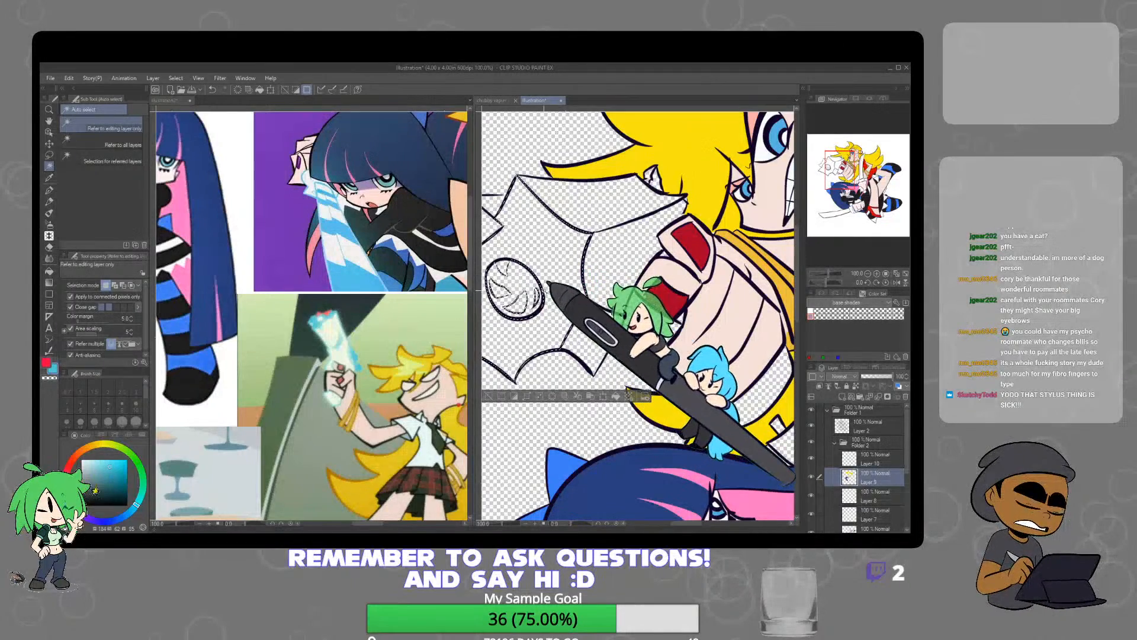
{"action": "left_click", "coordinate": [616, 396]}
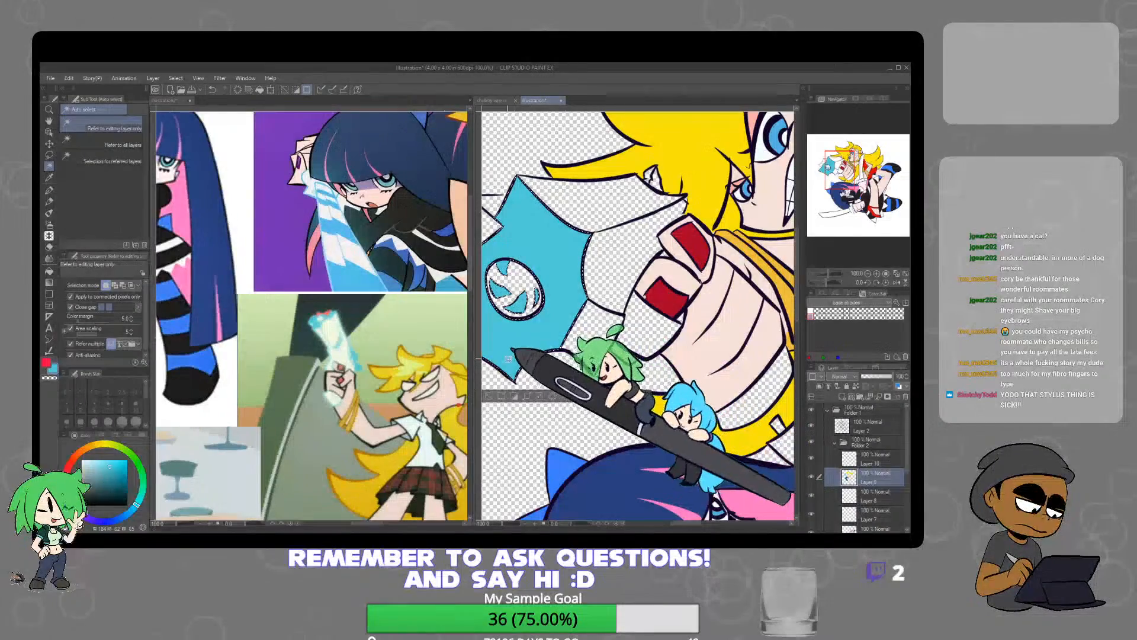
{"action": "scroll", "coordinate": [511, 361], "scroll_direction": "down", "scroll_amount": 3}
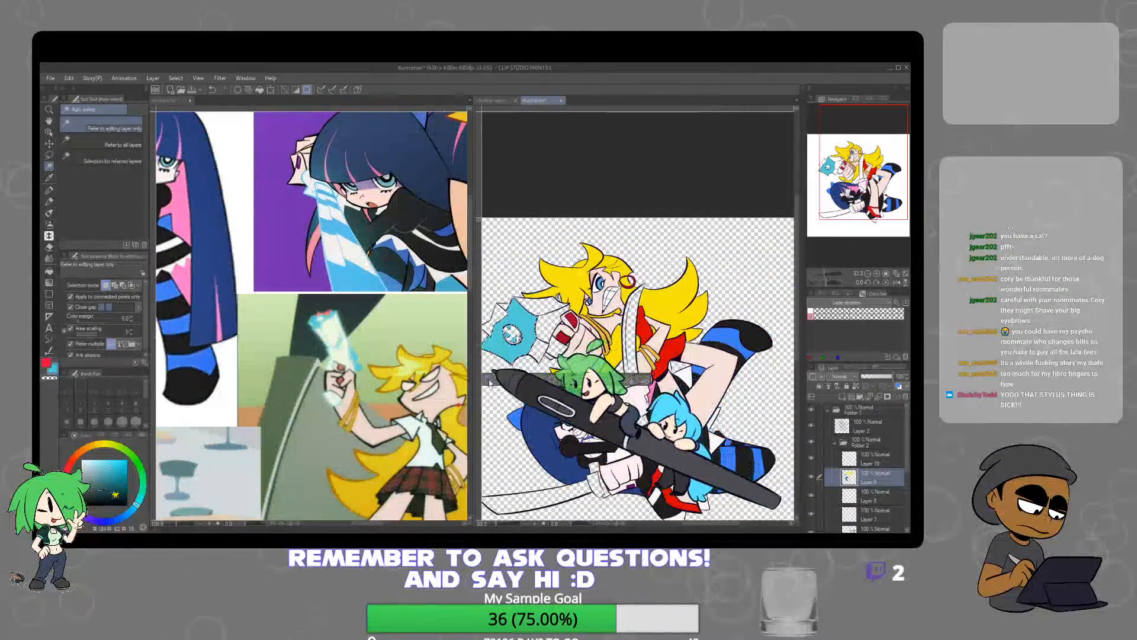
{"action": "left_click_drag", "start_coordinate": [594, 350], "coordinate": [628, 258]}
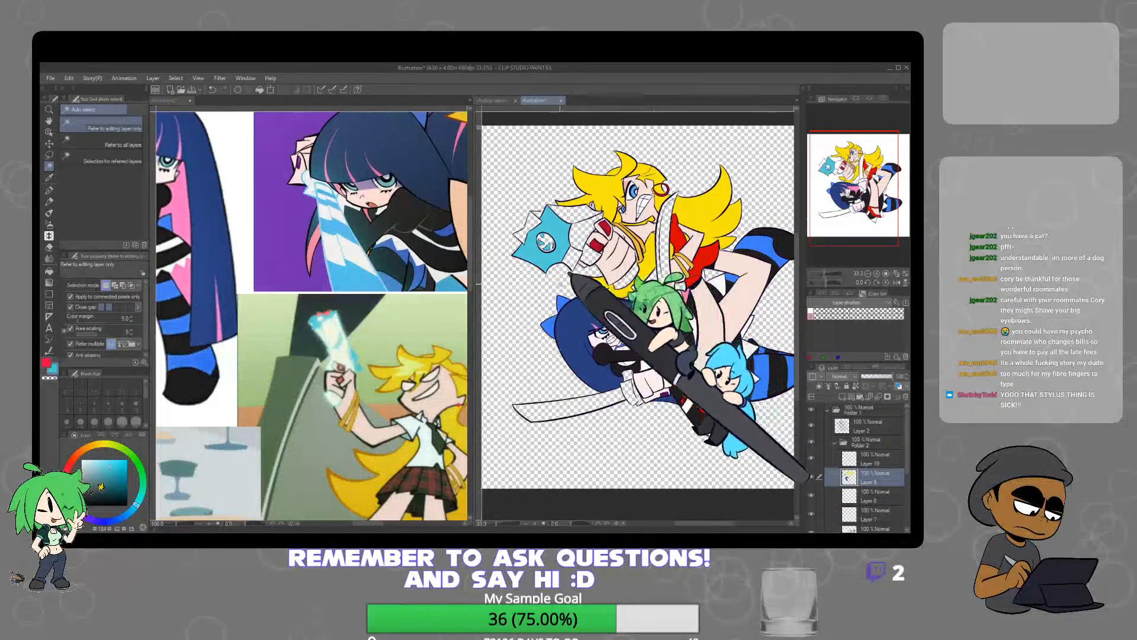
Fill the small gun gaps beside the blonde character's red nail and next to her hair with light blue on Layer 9
{"action": "left_click_drag", "start_coordinate": [413, 349], "coordinate": [193, 440]}
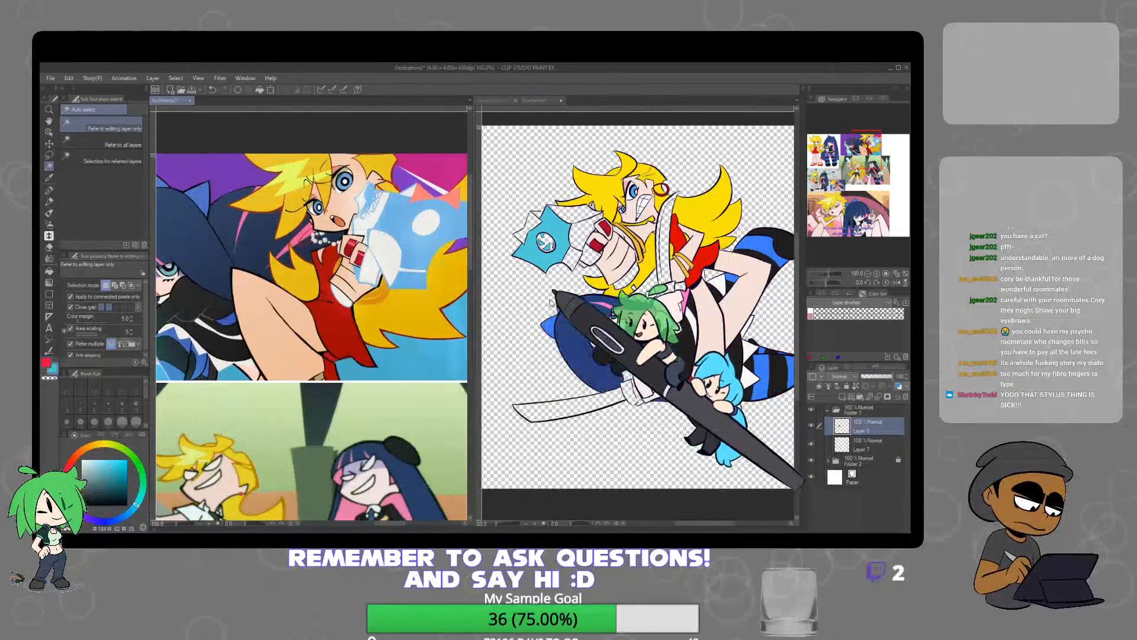
{"action": "left_click", "coordinate": [599, 249]}
{"action": "scroll", "coordinate": [600, 248], "scroll_direction": "up", "scroll_amount": 4}
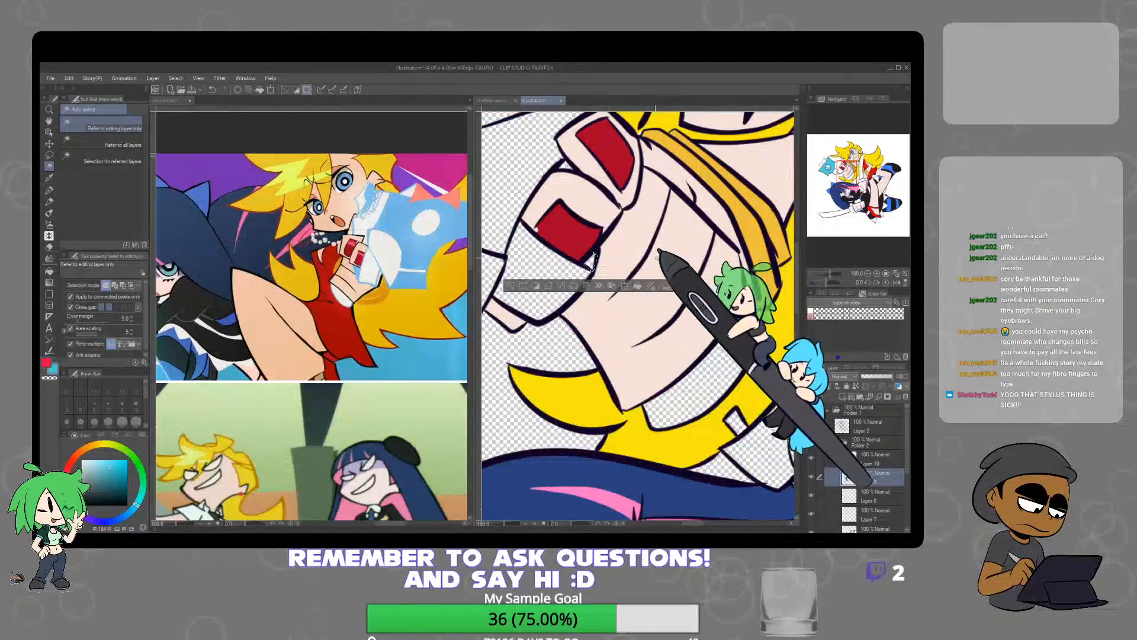
{"action": "scroll", "coordinate": [646, 272], "scroll_direction": "down", "scroll_amount": 4}
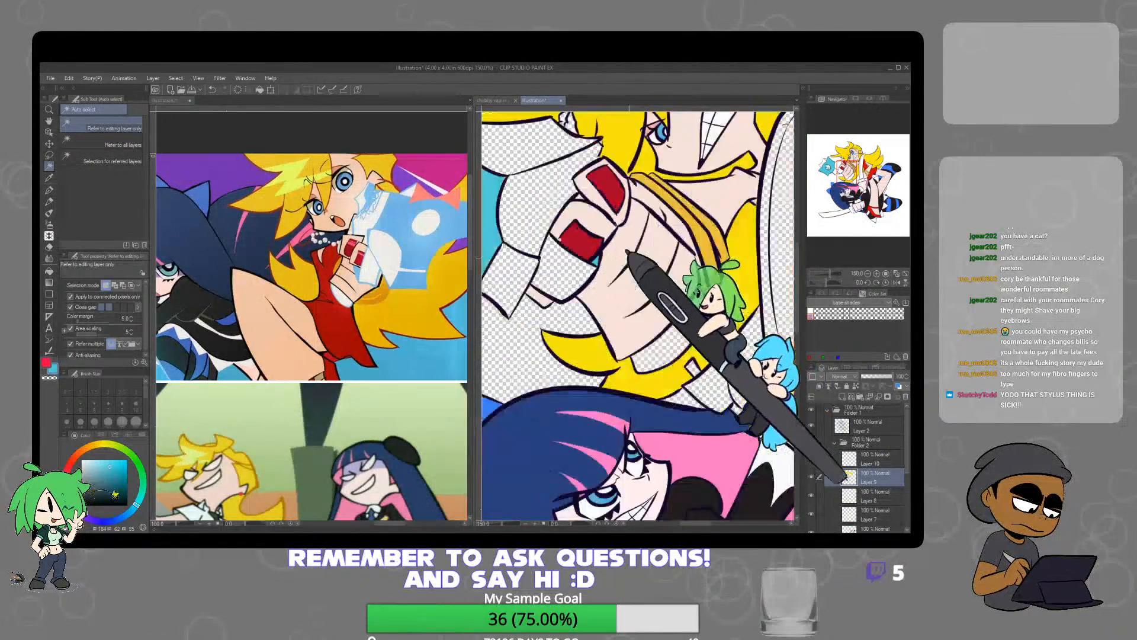
{"action": "mouse_move", "coordinate": [668, 318]}
{"action": "left_mouse_down"}
{"action": "mouse_move", "coordinate": [674, 305]}
{"action": "mouse_move", "coordinate": [668, 323]}
{"action": "left_mouse_up"}
{"action": "left_click_drag", "start_coordinate": [657, 260], "coordinate": [654, 308]}
{"action": "scroll", "coordinate": [633, 283], "scroll_direction": "up", "scroll_amount": 5}
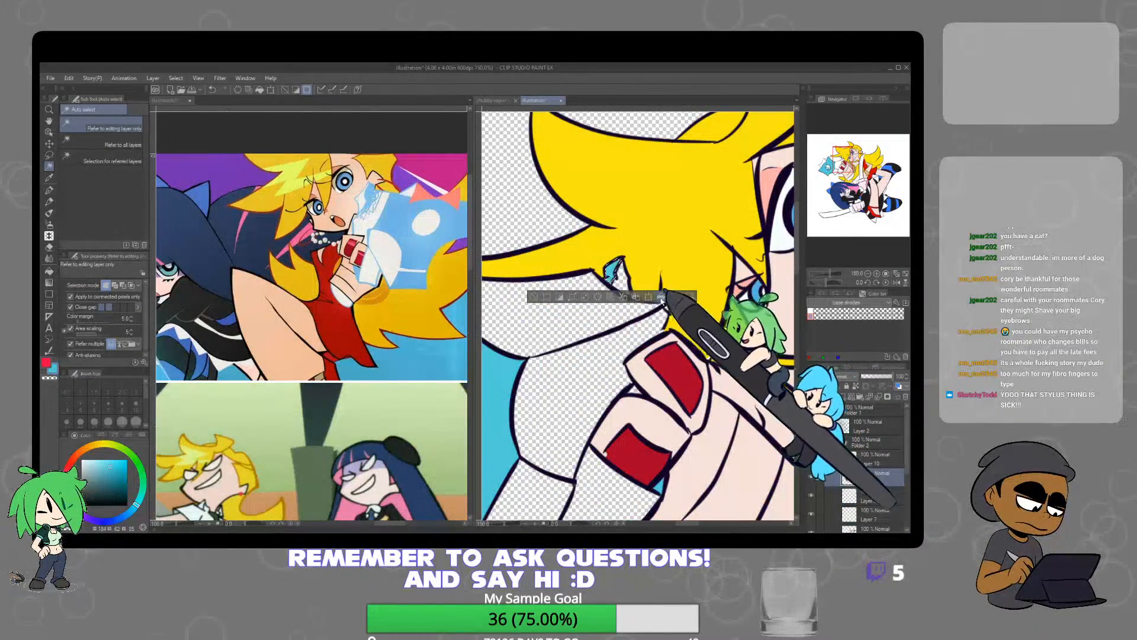
{"action": "scroll", "coordinate": [545, 296], "scroll_direction": "down", "scroll_amount": 5}
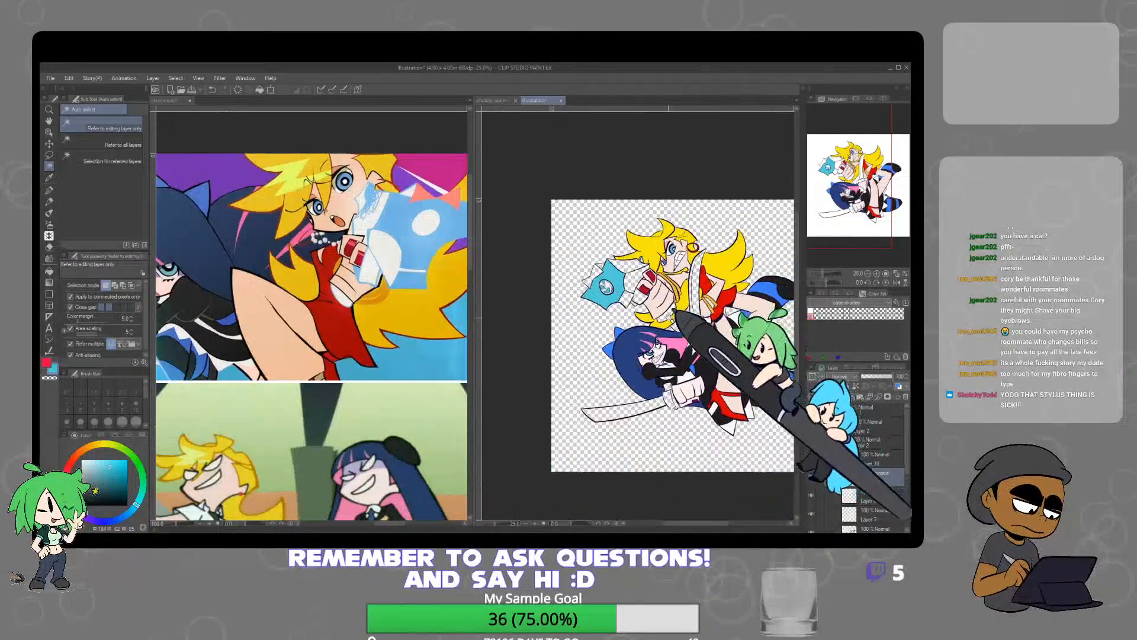
Compare the gun with the weapon references and undo the light blue fills on Layer 9
{"action": "left_click_drag", "start_coordinate": [669, 284], "coordinate": [668, 246]}
{"action": "left_click_drag", "start_coordinate": [327, 425], "coordinate": [443, 357]}
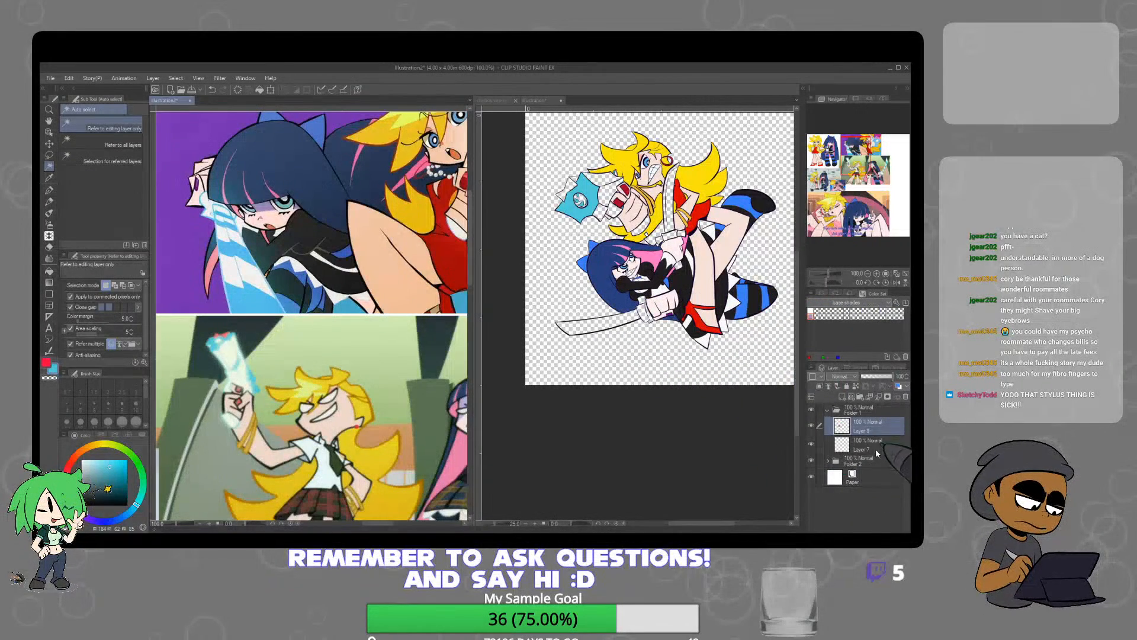
{"action": "left_click", "coordinate": [729, 420]}
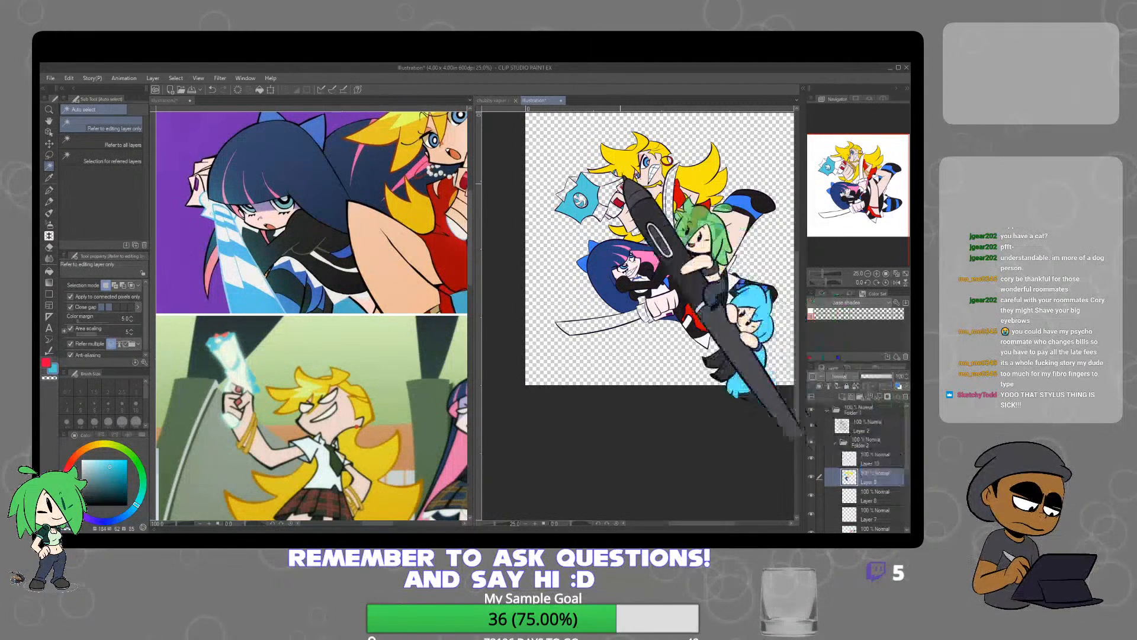
{"action": "key", "text": "ctrl+z"}
{"action": "key", "text": "ctrl+z"}
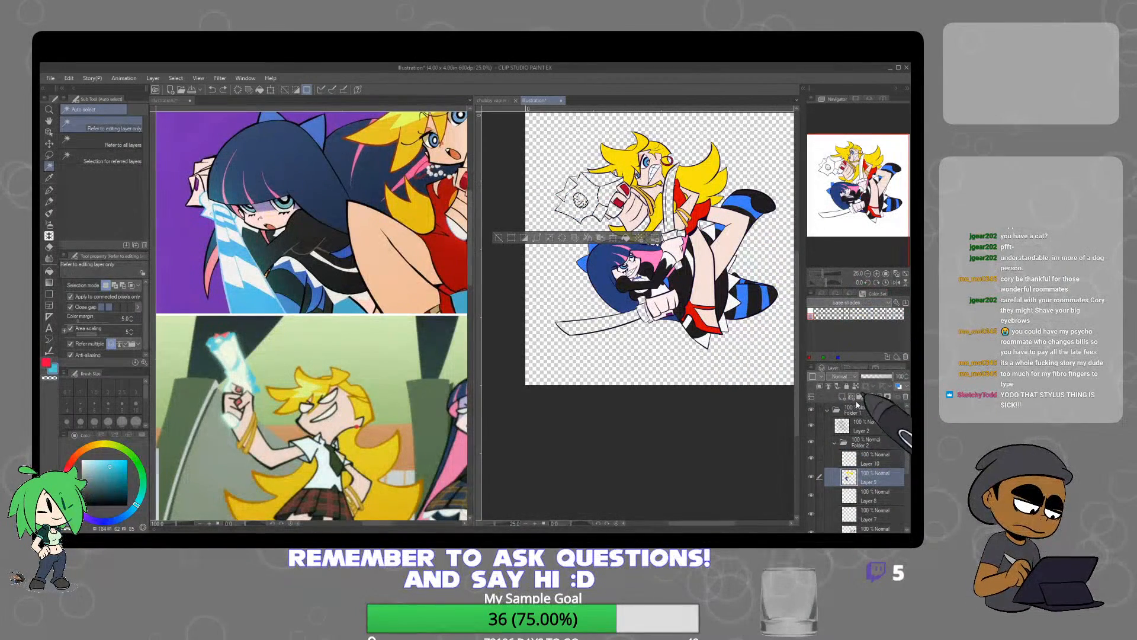
Add a new layer above Layer 10 and fill the body of the blonde character's gun with light blue
{"action": "left_click", "coordinate": [869, 460]}
{"action": "left_click", "coordinate": [842, 397]}
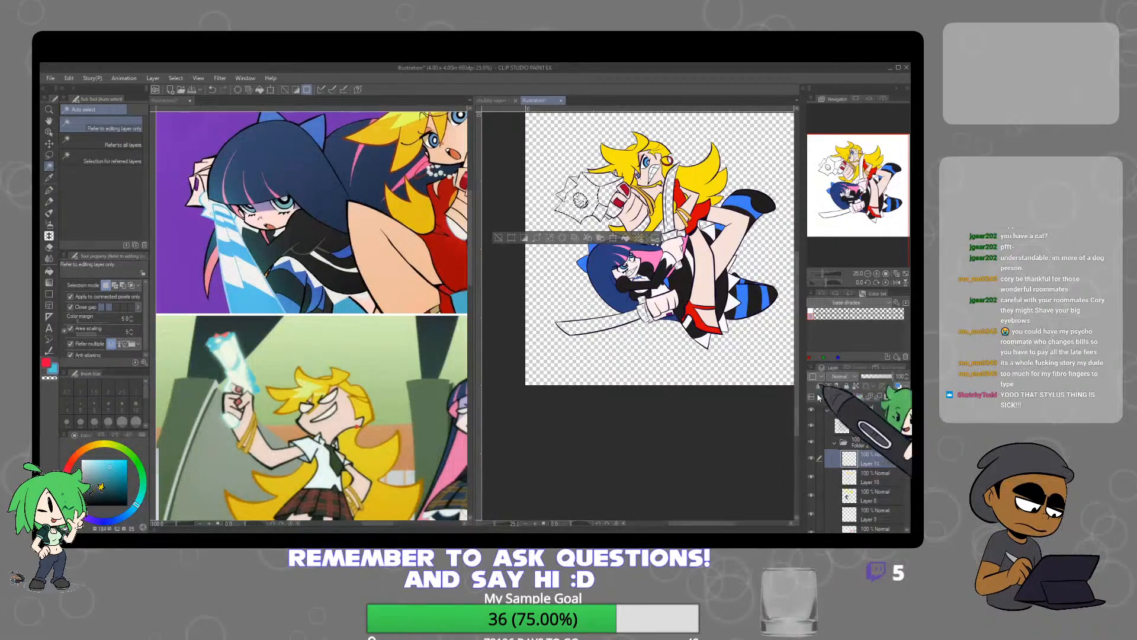
{"action": "scroll", "coordinate": [601, 183], "scroll_direction": "up", "scroll_amount": 1}
{"action": "scroll", "coordinate": [600, 183], "scroll_direction": "up", "scroll_amount": 3}
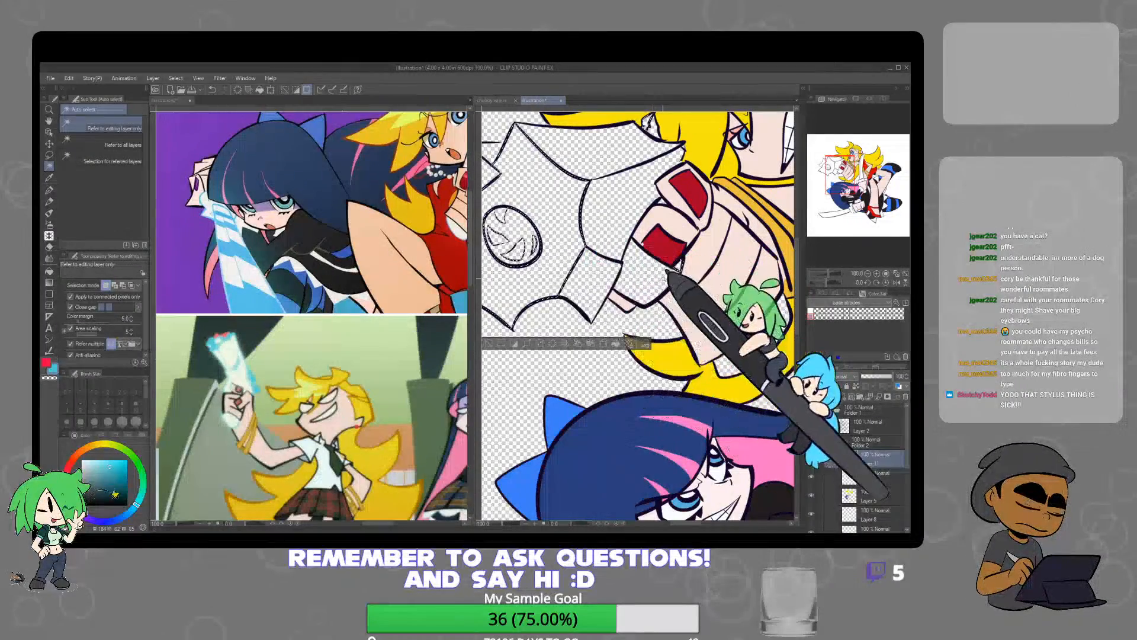
{"action": "scroll", "coordinate": [630, 342], "scroll_direction": "down", "scroll_amount": 3}
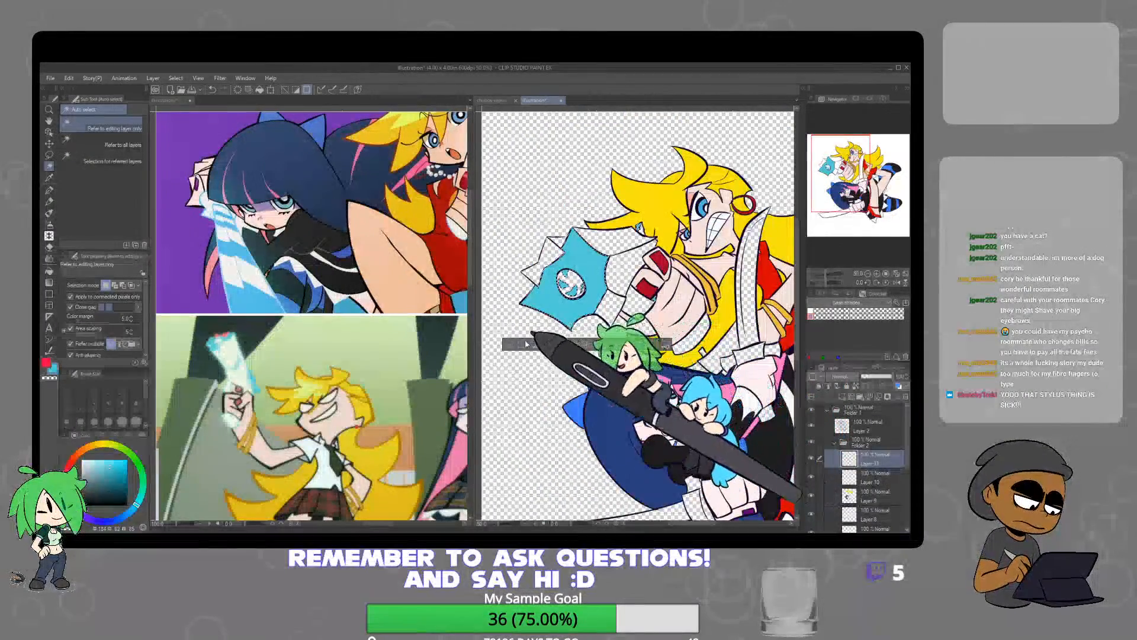
{"action": "left_click", "coordinate": [260, 339]}
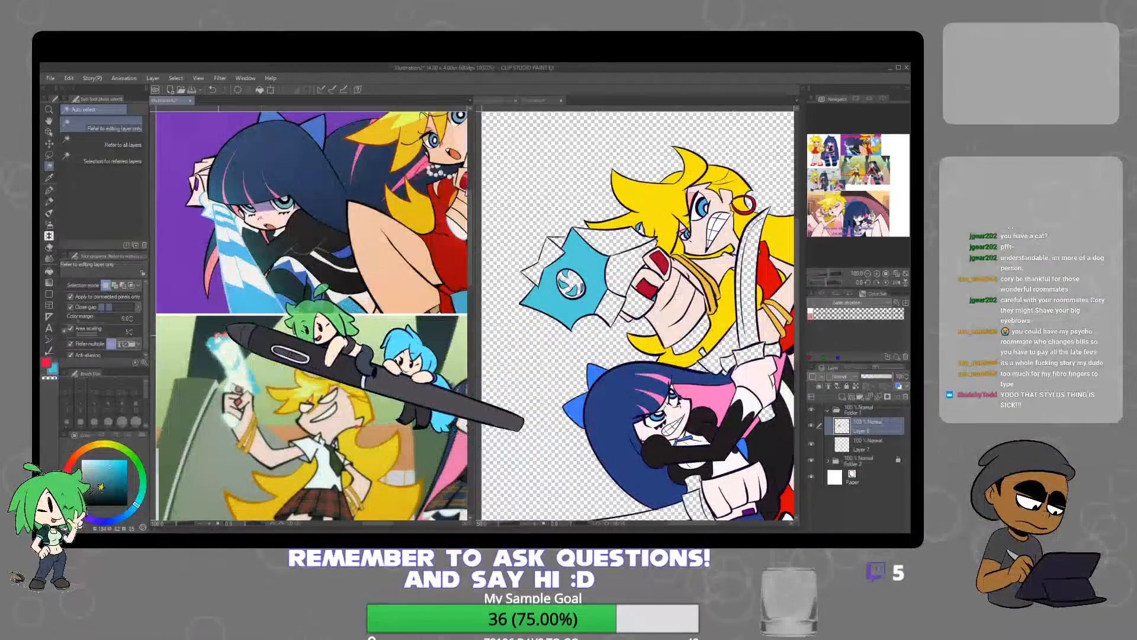
Try to fill the bow on the blonde character's gun with a dark reddish brown sampled from the weapon reference
{"action": "left_click", "coordinate": [224, 334], "text": "alt"}
{"action": "left_click", "coordinate": [225, 334], "text": "alt"}
{"action": "left_click", "coordinate": [611, 261]}
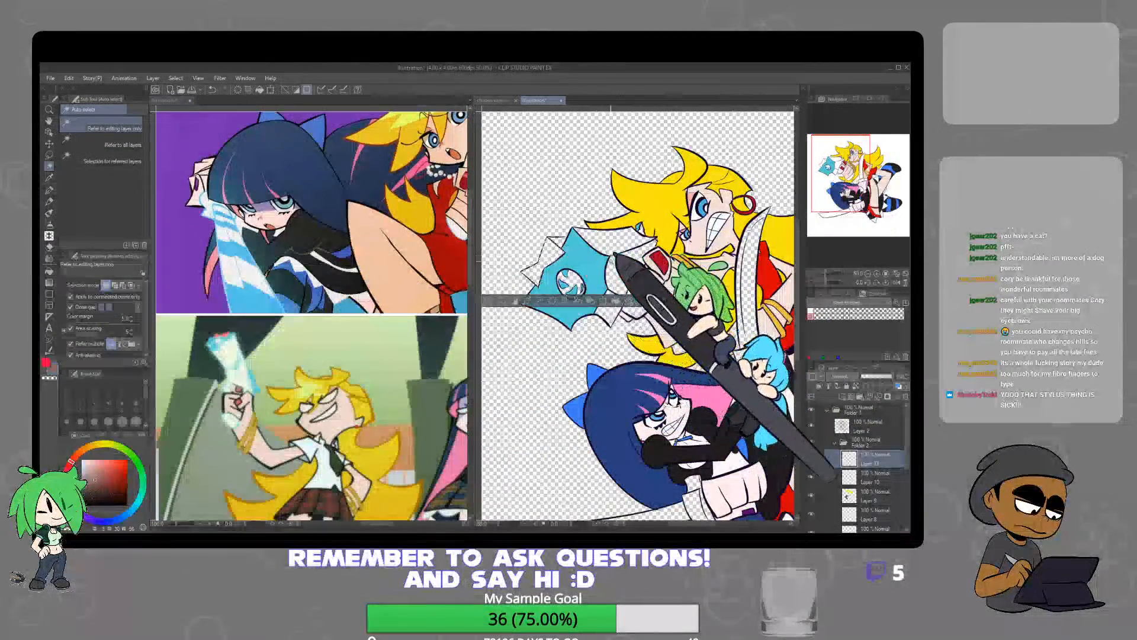
{"action": "left_click", "coordinate": [614, 302]}
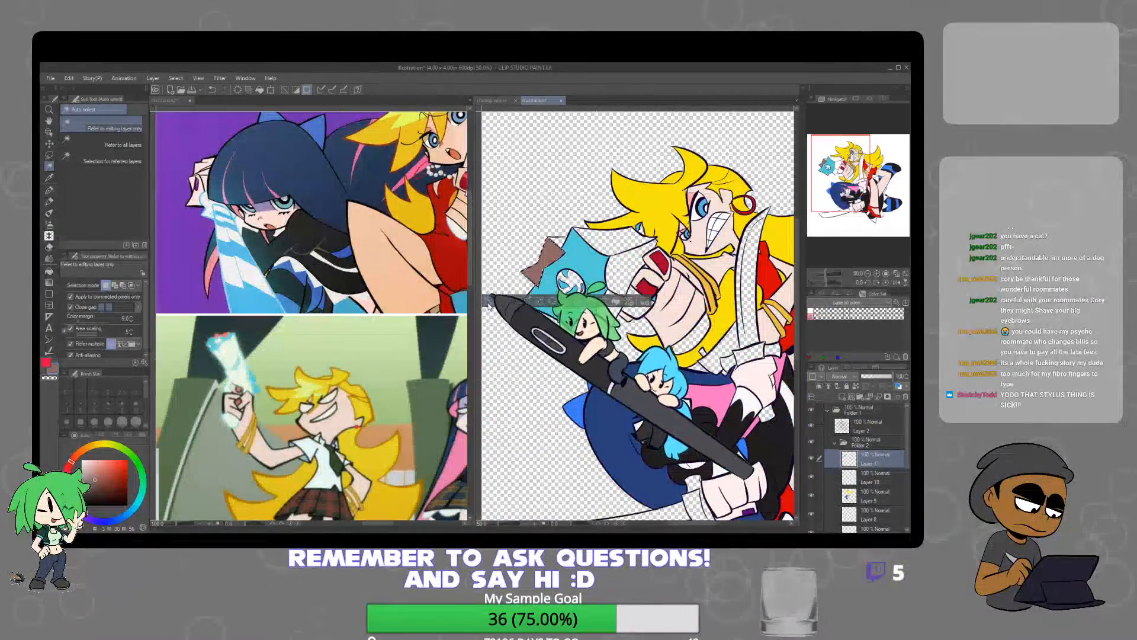
{"action": "left_click", "coordinate": [489, 301]}
Sample the coral red of the gun's bow from the reference and fill the bow on the blonde character's gun with it
{"action": "left_click", "coordinate": [220, 344]}
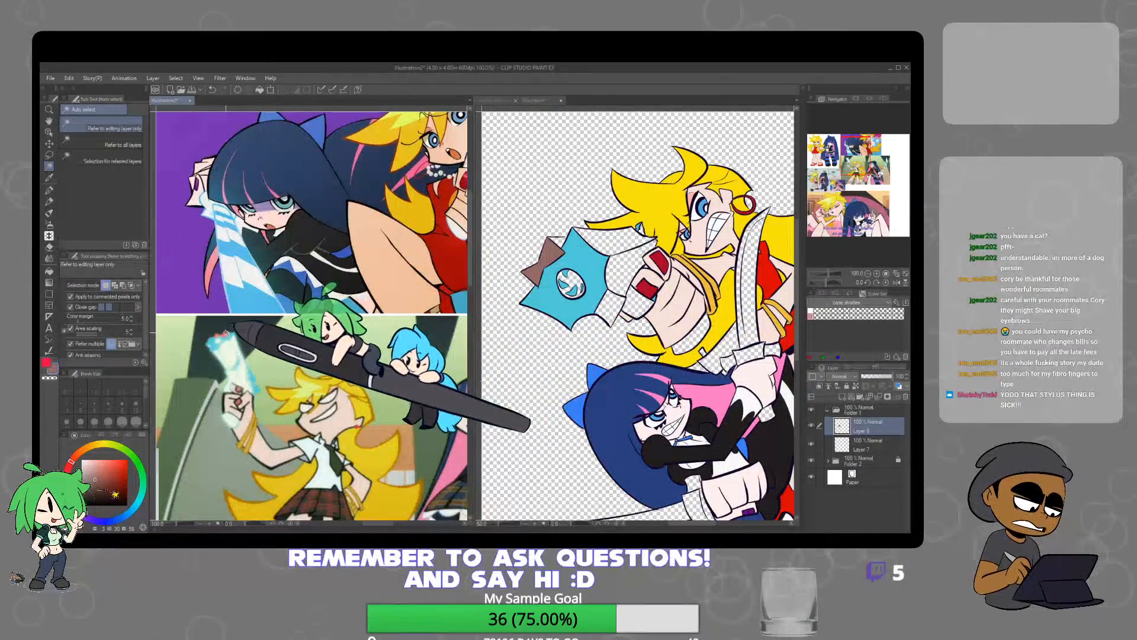
{"action": "left_click", "coordinate": [230, 330], "text": "alt"}
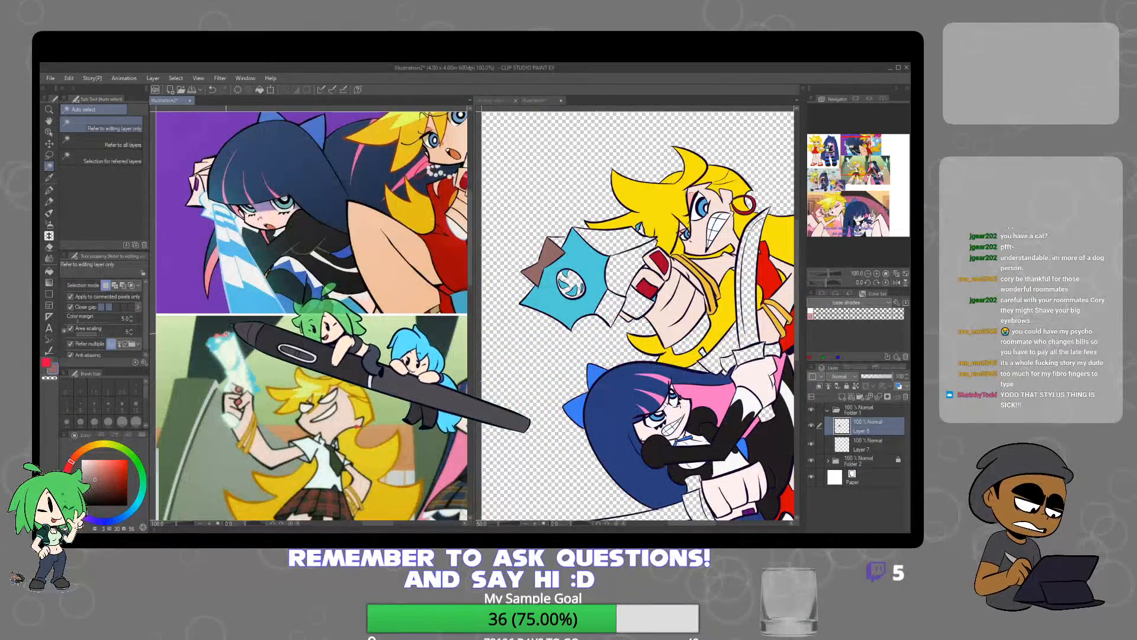
{"action": "left_click", "coordinate": [562, 251]}
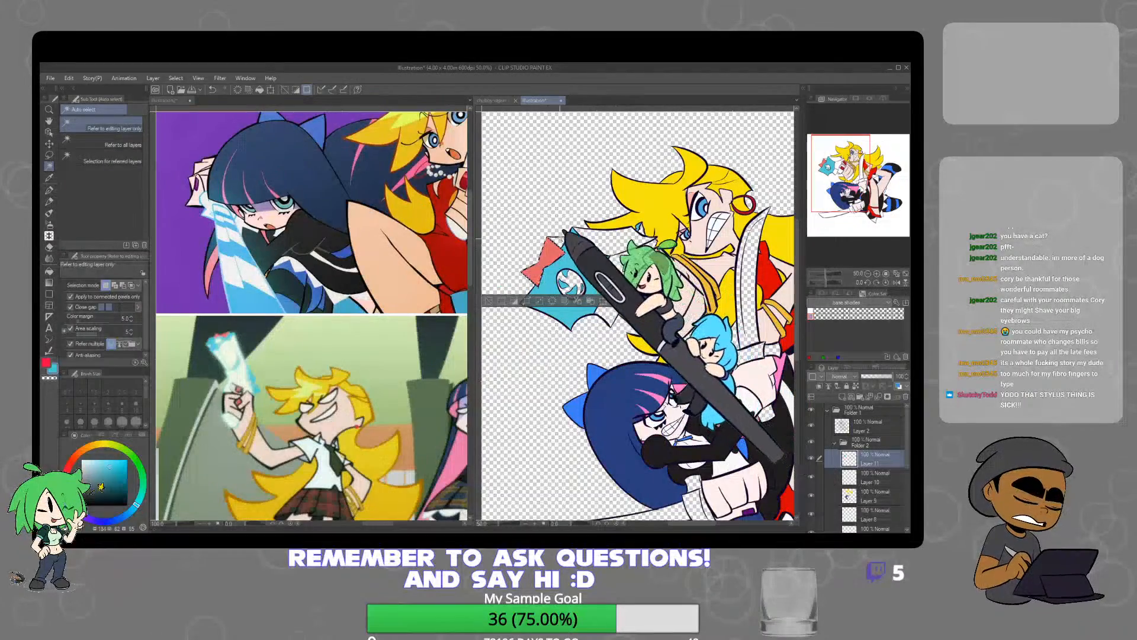
{"action": "left_click", "coordinate": [560, 239]}
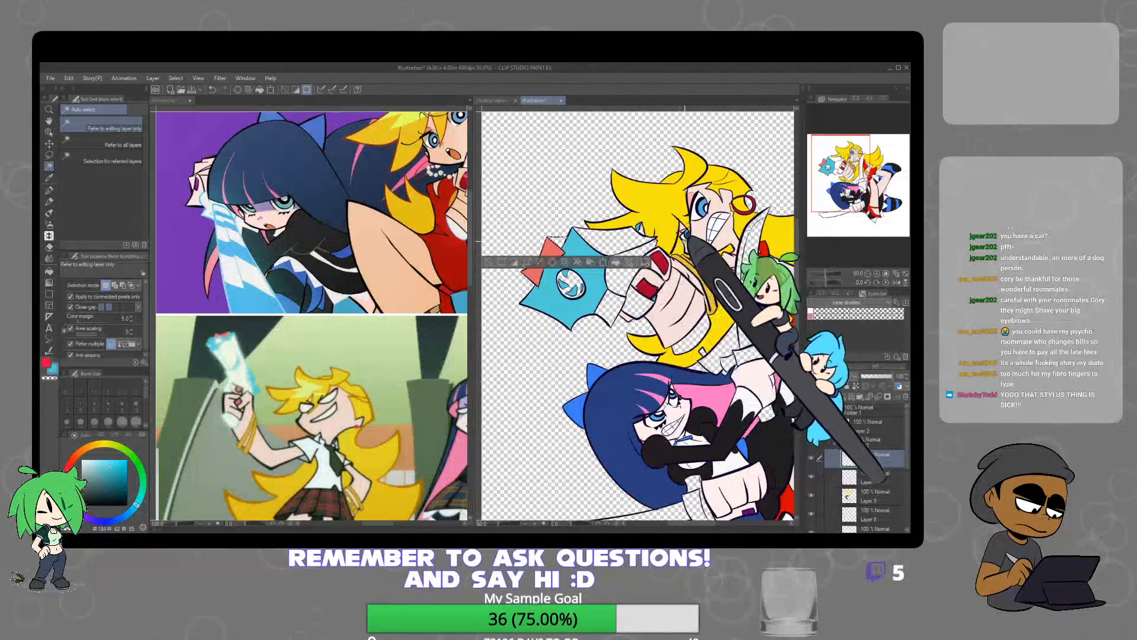
Select the gun's upper panel next to the blonde hair and paint a lace pattern along it with a lace brush on Layer 11
{"action": "left_click", "coordinate": [630, 241]}
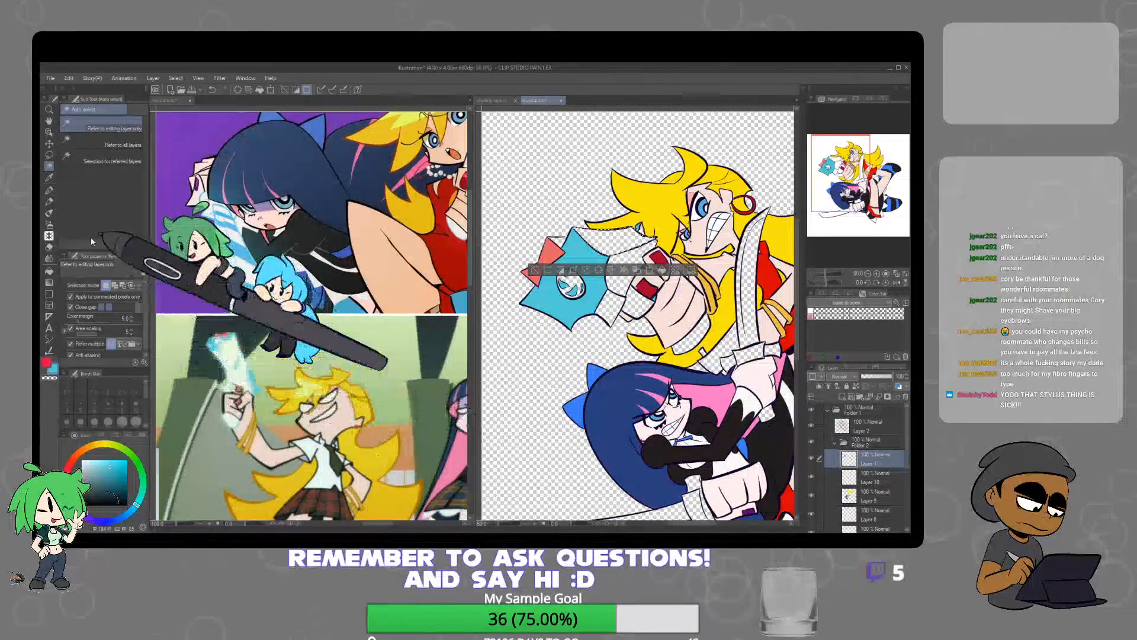
{"action": "left_click", "coordinate": [49, 201]}
{"action": "left_click", "coordinate": [49, 189]}
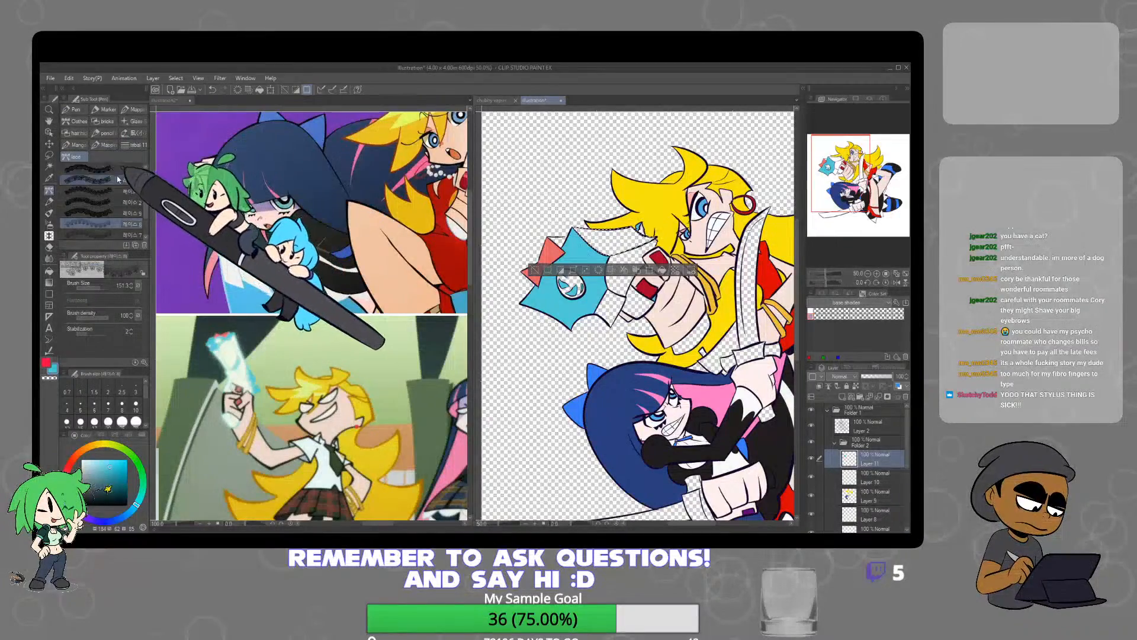
{"action": "left_click", "coordinate": [95, 170]}
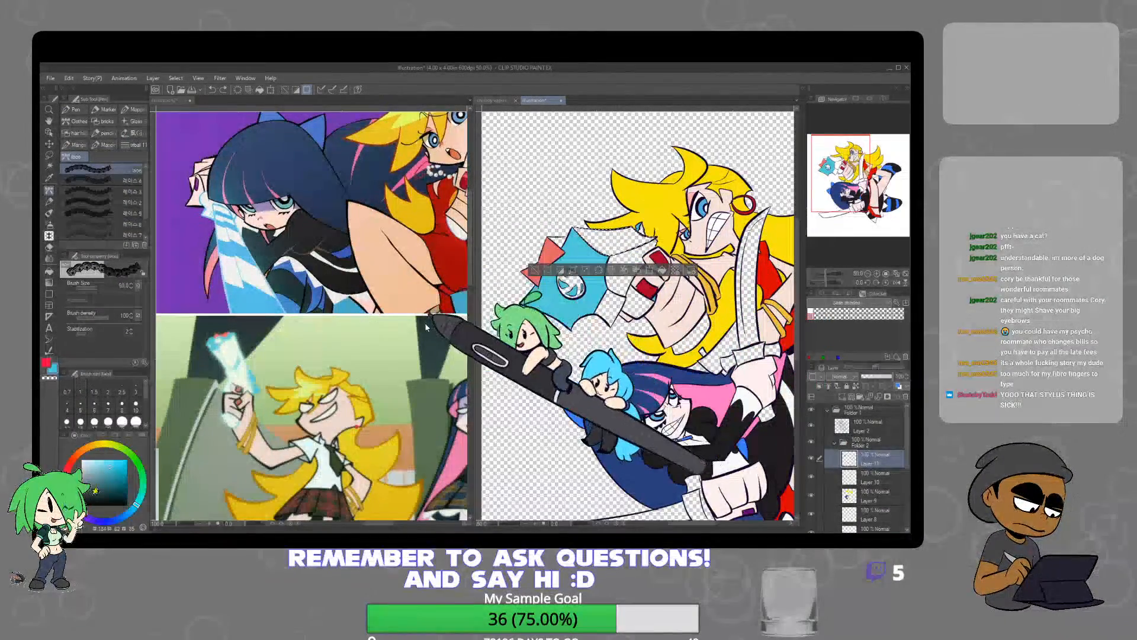
{"action": "left_click", "coordinate": [135, 181]}
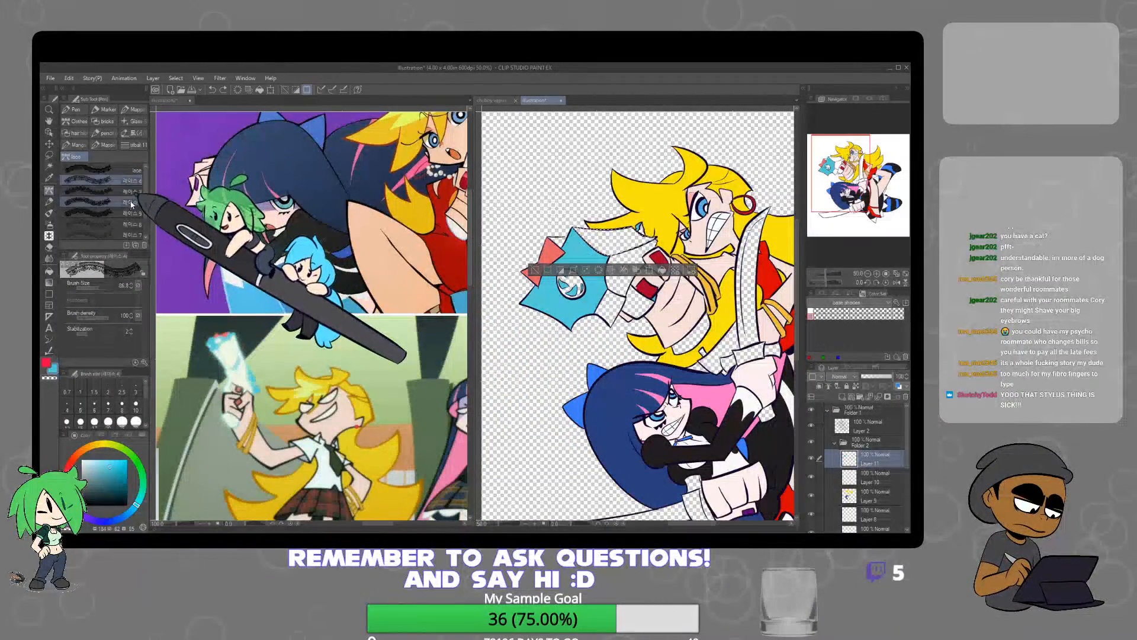
{"action": "scroll", "coordinate": [146, 205], "scroll_direction": "down", "scroll_amount": 1}
{"action": "left_click", "coordinate": [137, 206]}
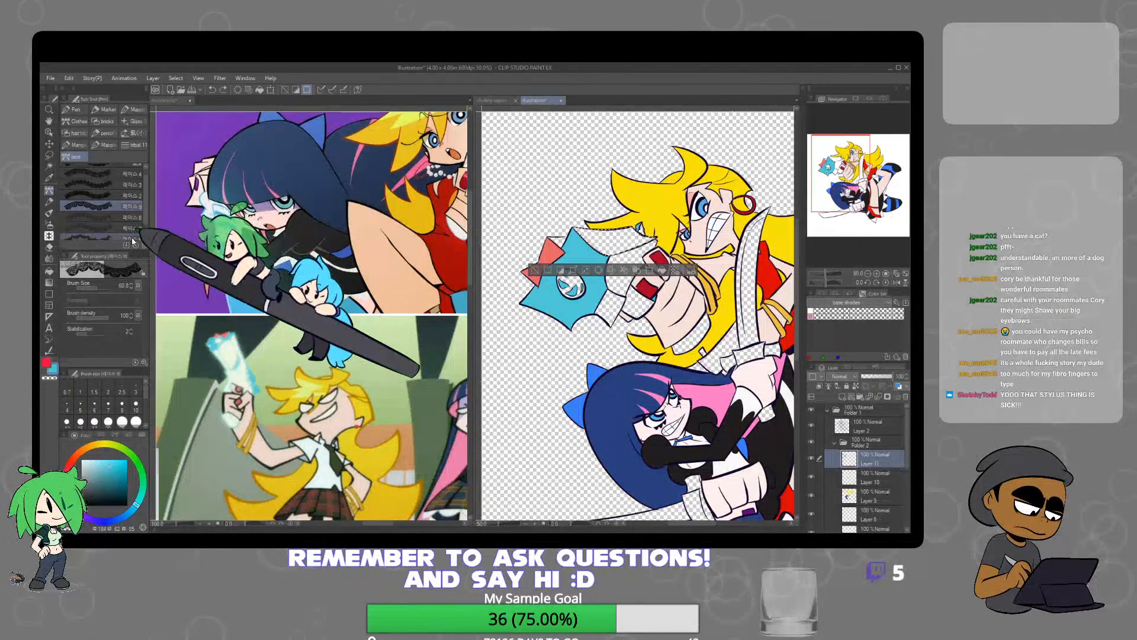
{"action": "left_click", "coordinate": [132, 235]}
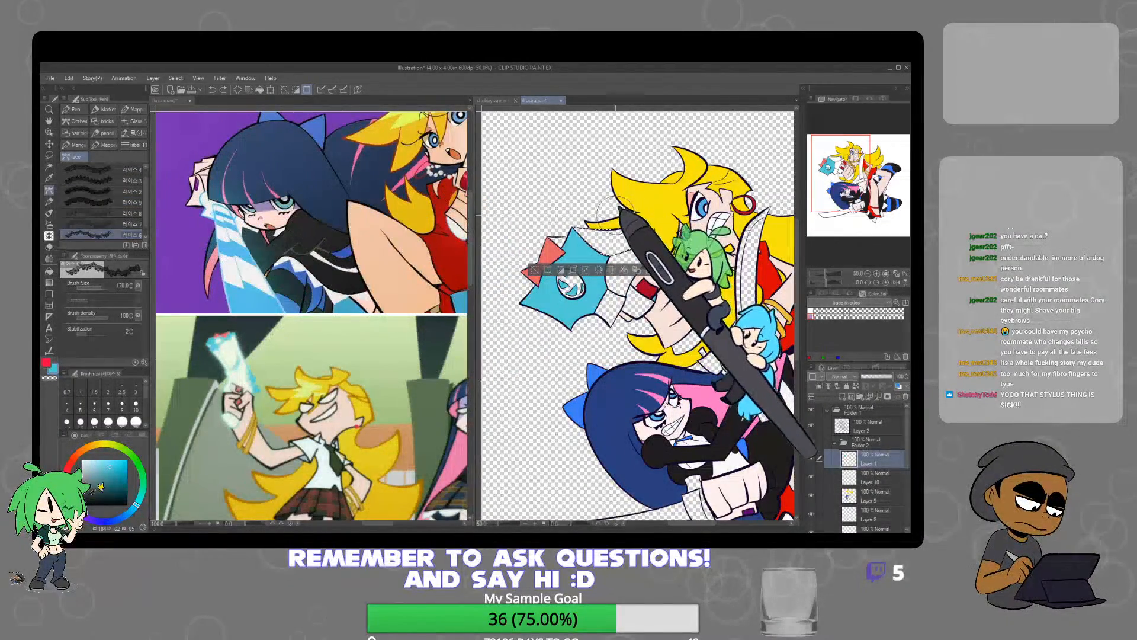
{"action": "mouse_move", "coordinate": [604, 217]}
{"action": "left_mouse_down"}
{"action": "mouse_move", "coordinate": [656, 218]}
{"action": "mouse_move", "coordinate": [675, 206]}
{"action": "mouse_move", "coordinate": [665, 204]}
{"action": "mouse_move", "coordinate": [619, 222]}
{"action": "mouse_move", "coordinate": [606, 210]}
{"action": "mouse_move", "coordinate": [633, 228]}
{"action": "mouse_move", "coordinate": [671, 218]}
{"action": "left_mouse_up"}
{"action": "key", "text": "ctrl+z"}
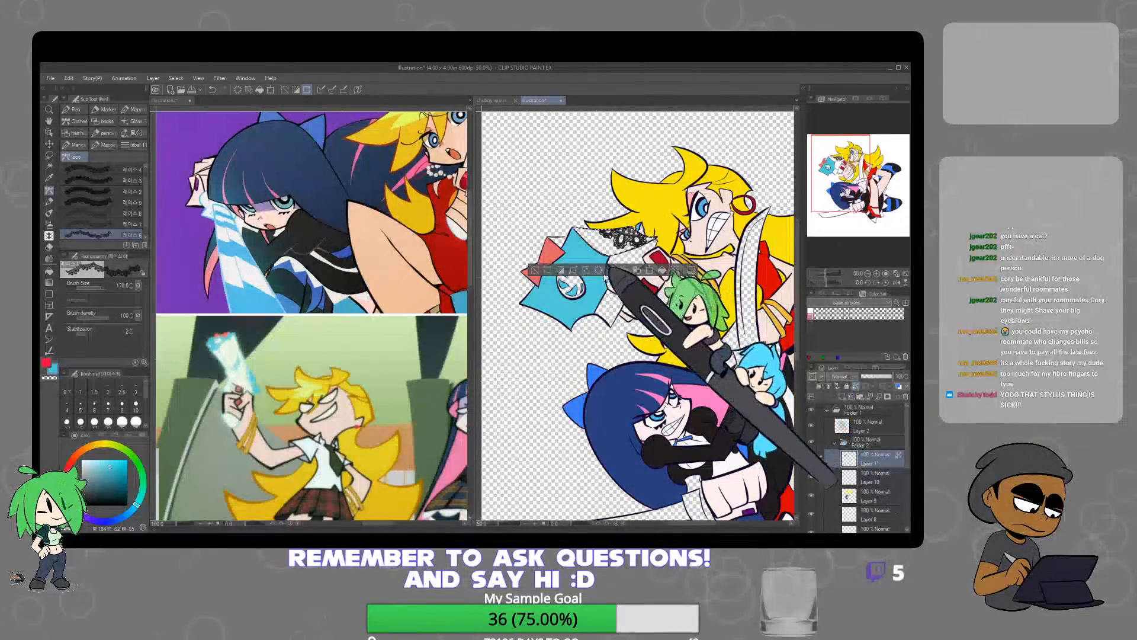
Recolour the gun's lace pattern light blue with the Oil paint brush on Layer 11 and deselect
{"action": "left_click", "coordinate": [49, 212]}
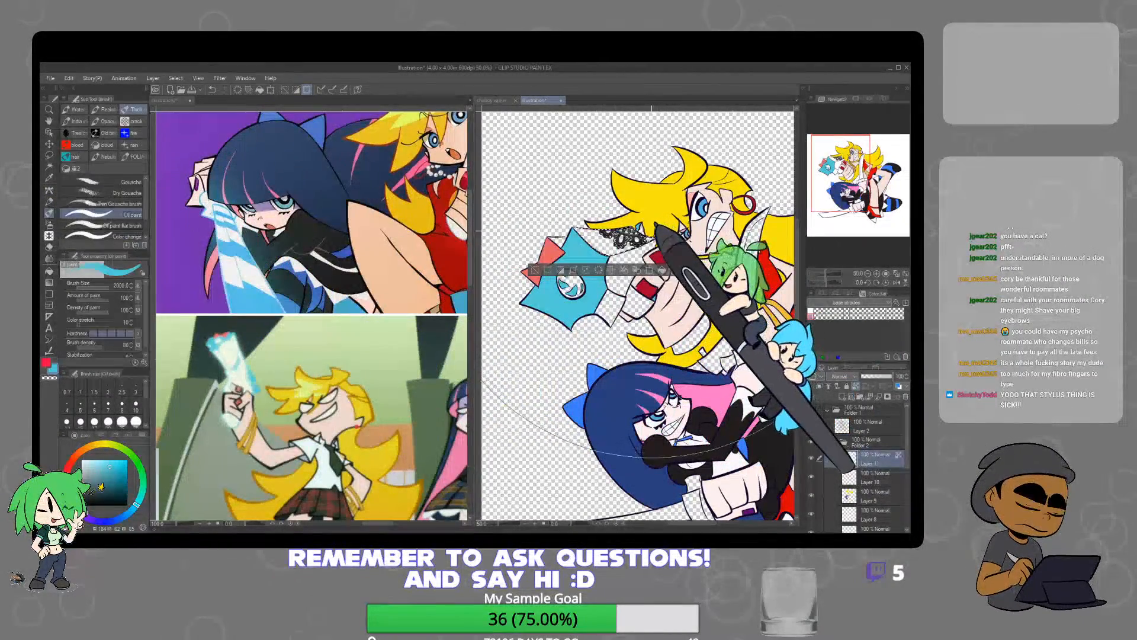
{"action": "left_click_drag", "start_coordinate": [641, 256], "coordinate": [642, 260]}
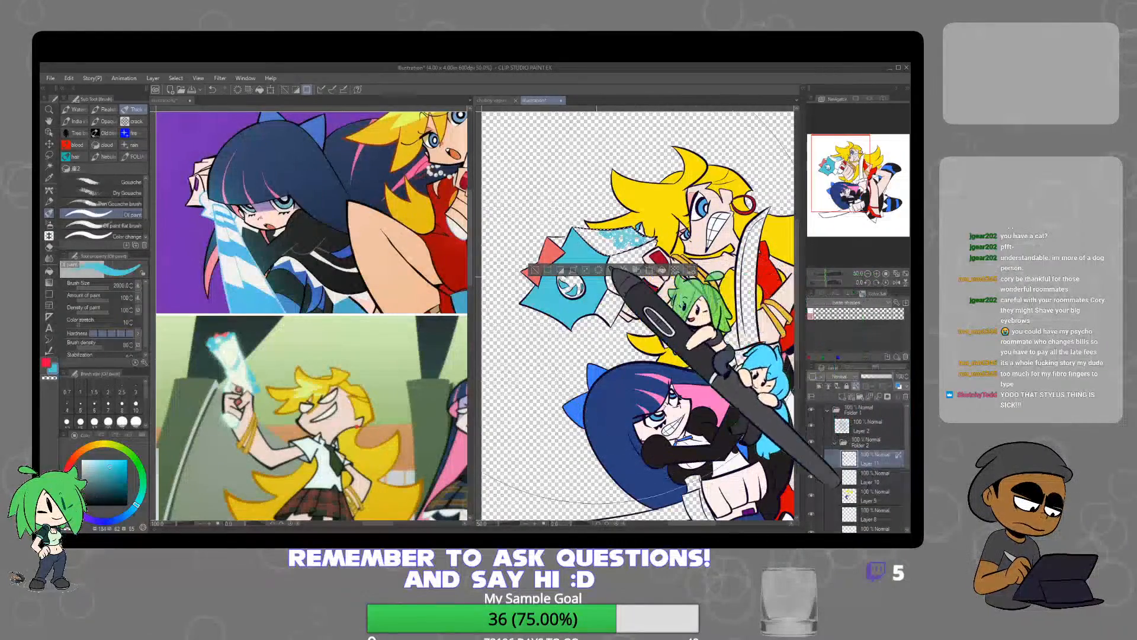
{"action": "left_click", "coordinate": [535, 270]}
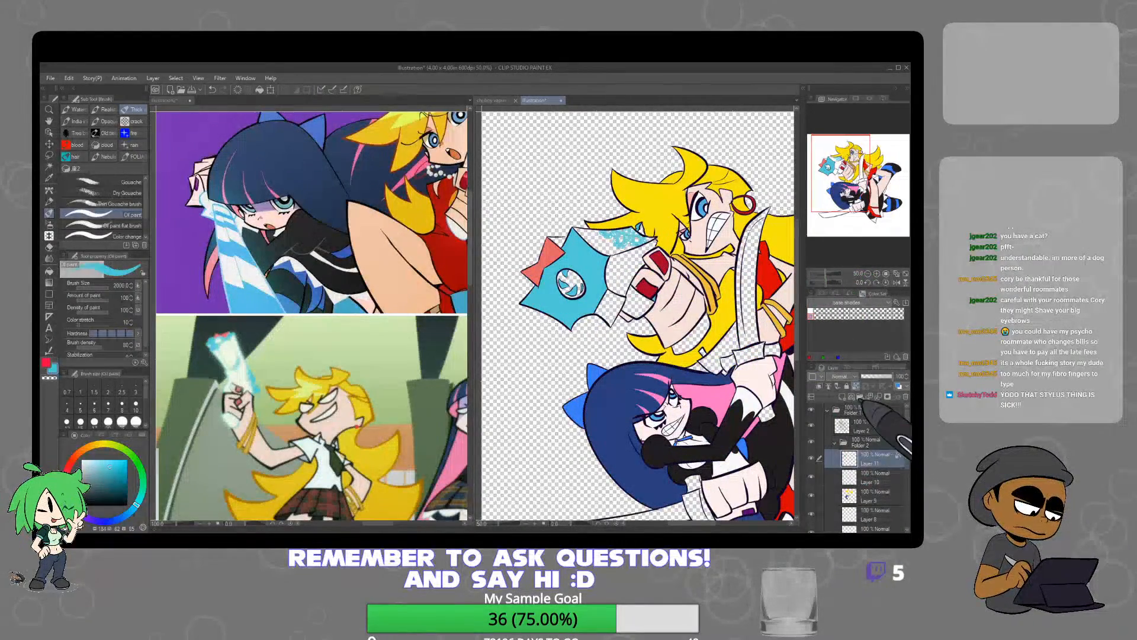
Hide Layer 11, fill the gun's unpainted panels with white on a new layer beneath it, deselect, and show Layer 11 again
{"action": "left_click", "coordinate": [811, 459]}
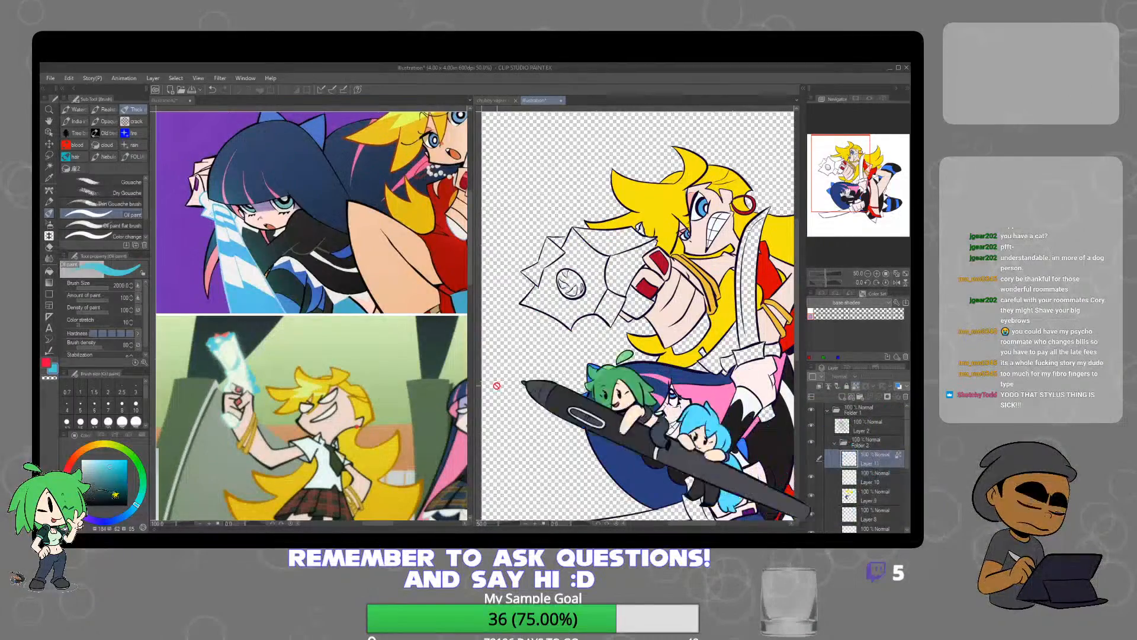
{"action": "left_click", "coordinate": [49, 167]}
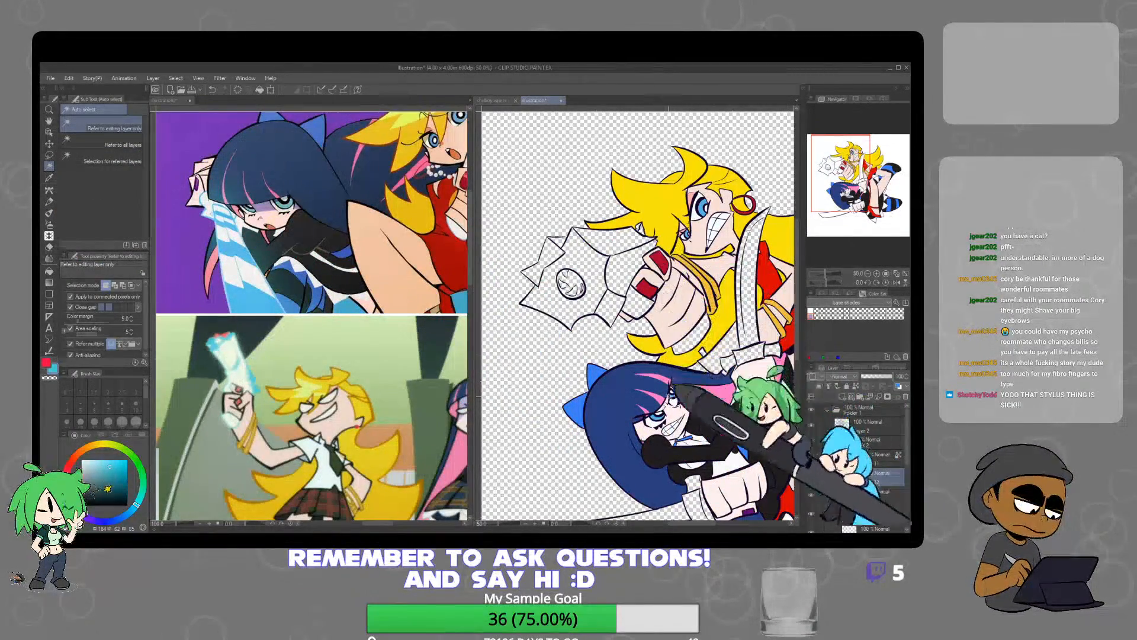
{"action": "scroll", "coordinate": [643, 258], "scroll_direction": "up", "scroll_amount": 3}
{"action": "left_click", "coordinate": [631, 246]}
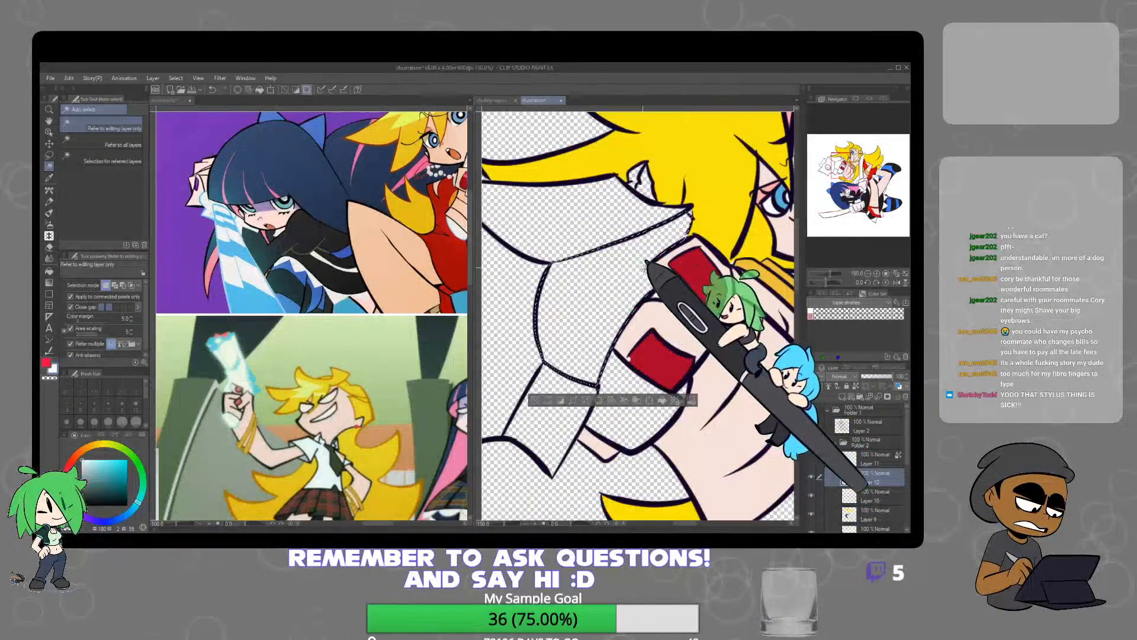
{"action": "scroll", "coordinate": [628, 243], "scroll_direction": "down", "scroll_amount": 2}
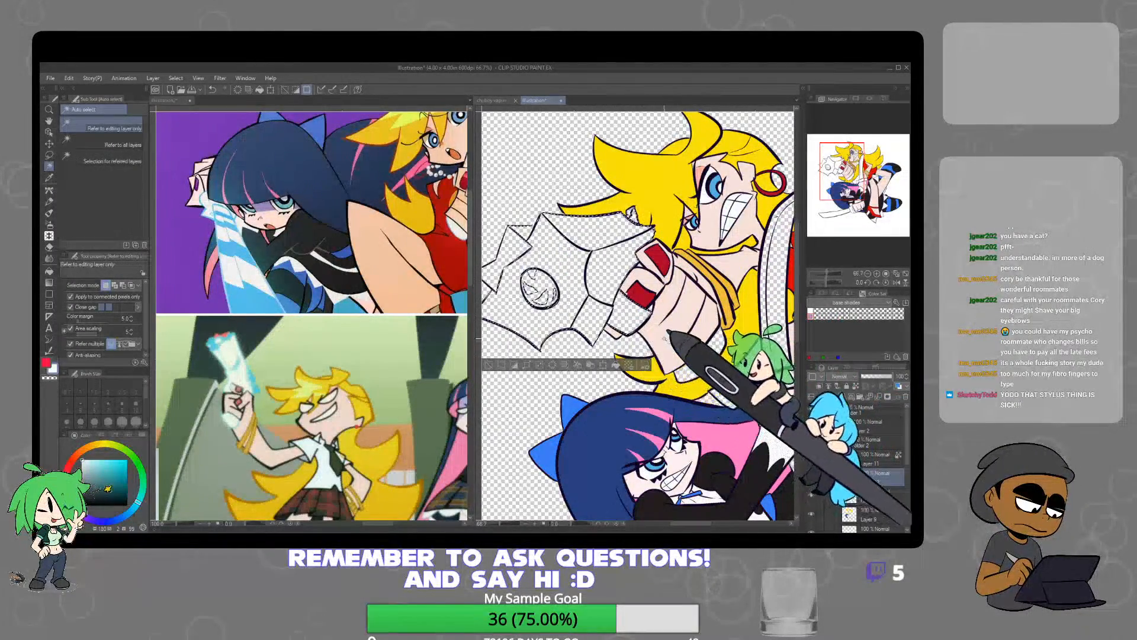
{"action": "left_click", "coordinate": [713, 354], "text": "shift"}
{"action": "left_click", "coordinate": [646, 396]}
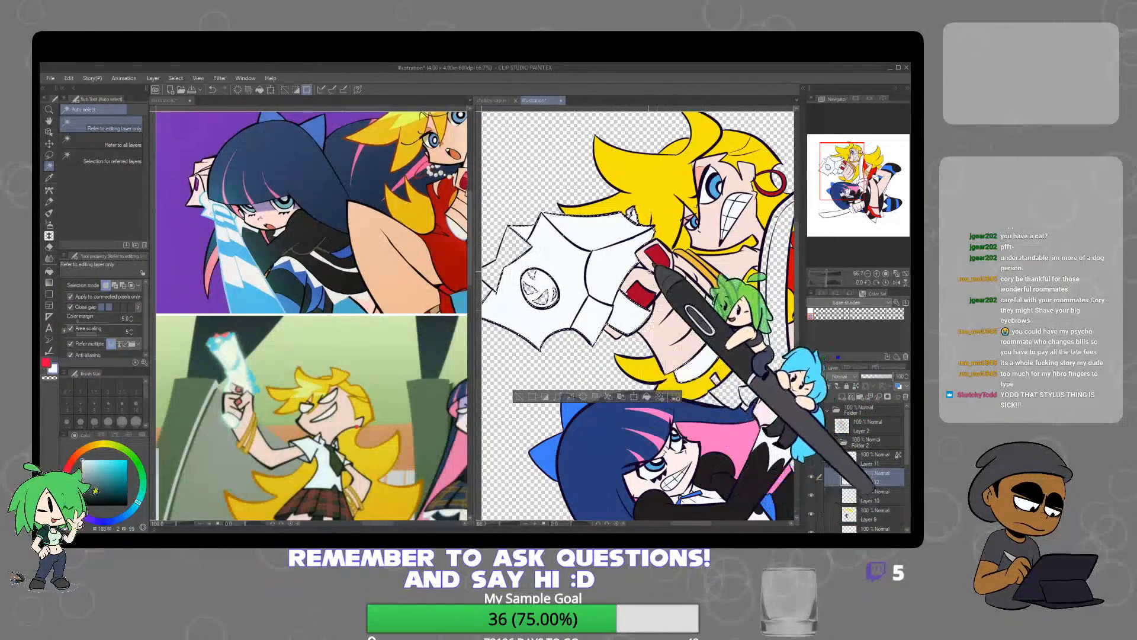
{"action": "key", "text": "ctrl+d"}
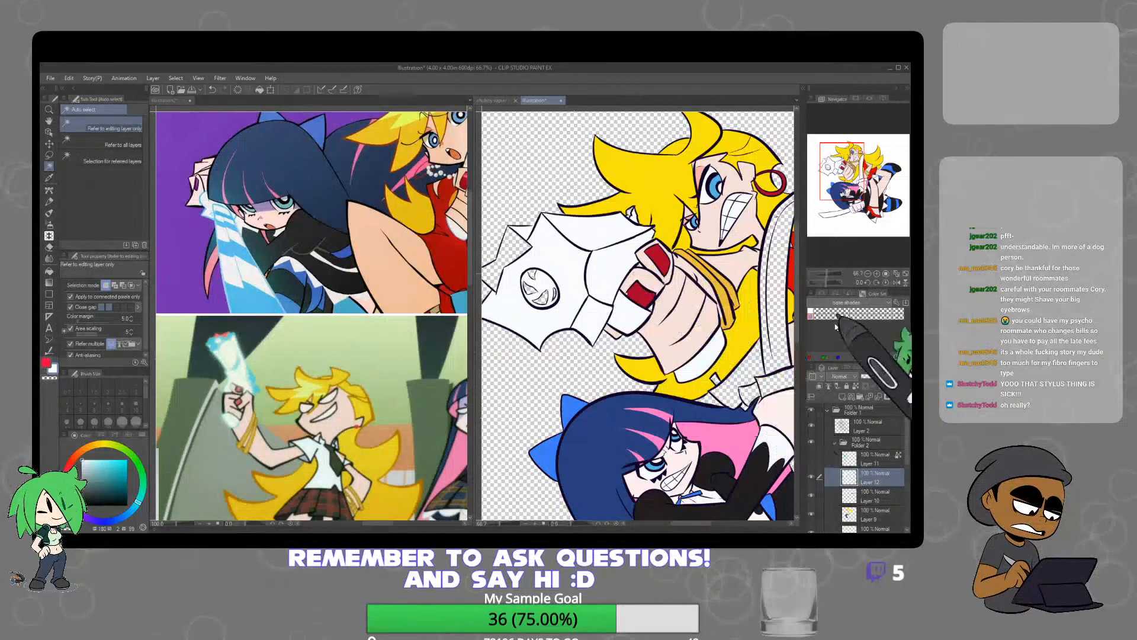
{"action": "left_click", "coordinate": [812, 458]}
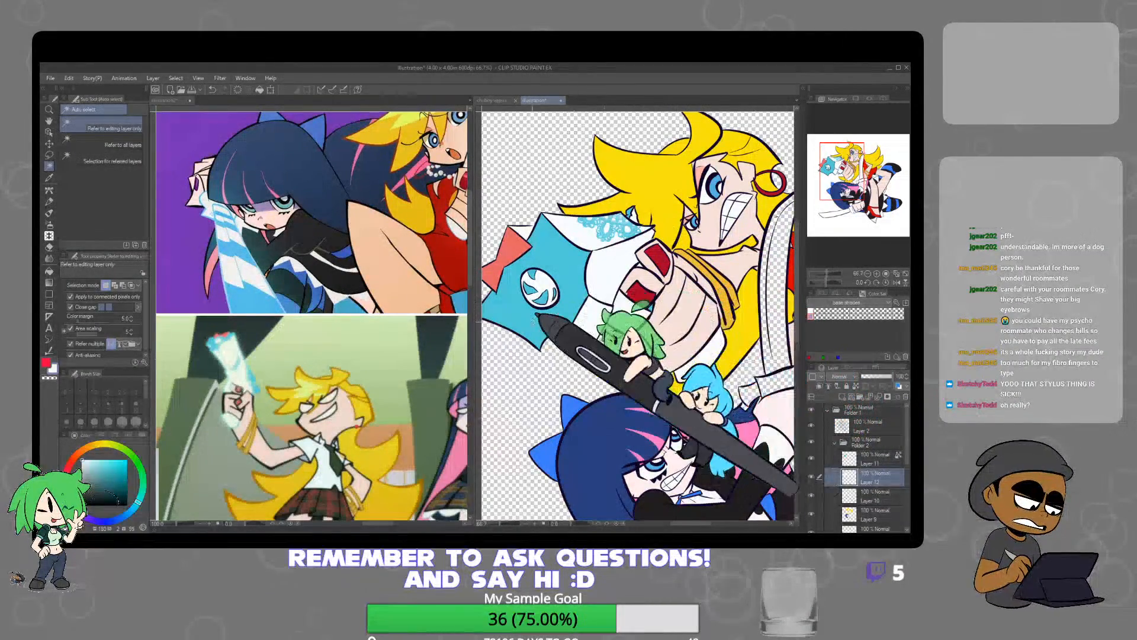
Check the weapon references, then fill the dark-haired character's raised sword blade and the ruffle by her wrist with white on Layer 12
{"action": "left_click_drag", "start_coordinate": [421, 377], "coordinate": [319, 423]}
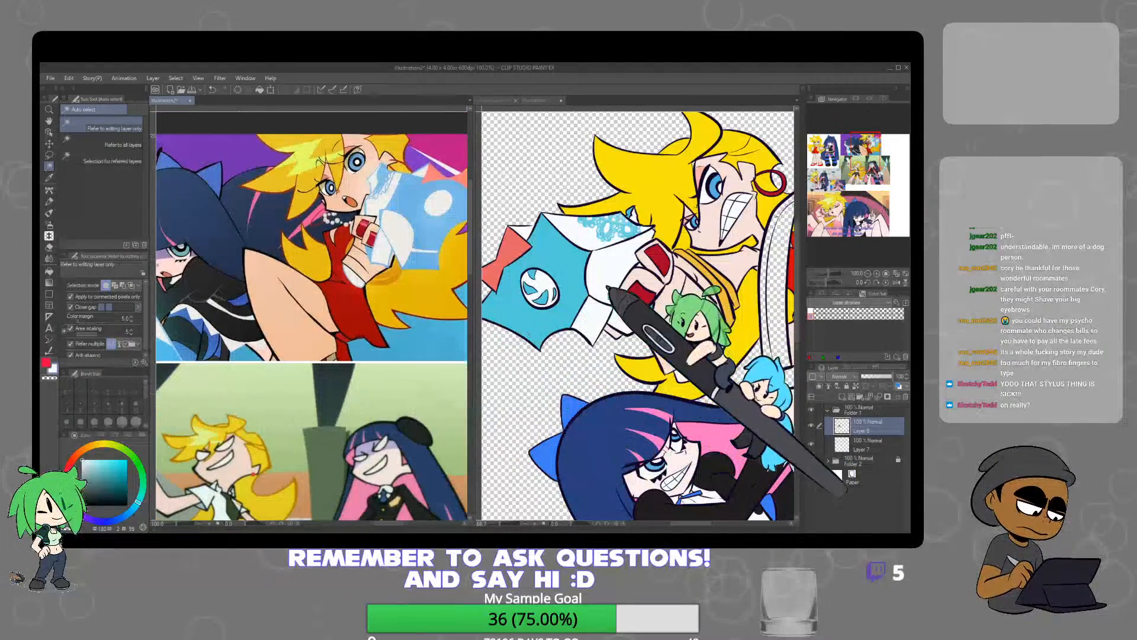
{"action": "key", "text": "ctrl+minus"}
{"action": "key", "text": "ctrl+minus"}
{"action": "key", "text": "ctrl+minus"}
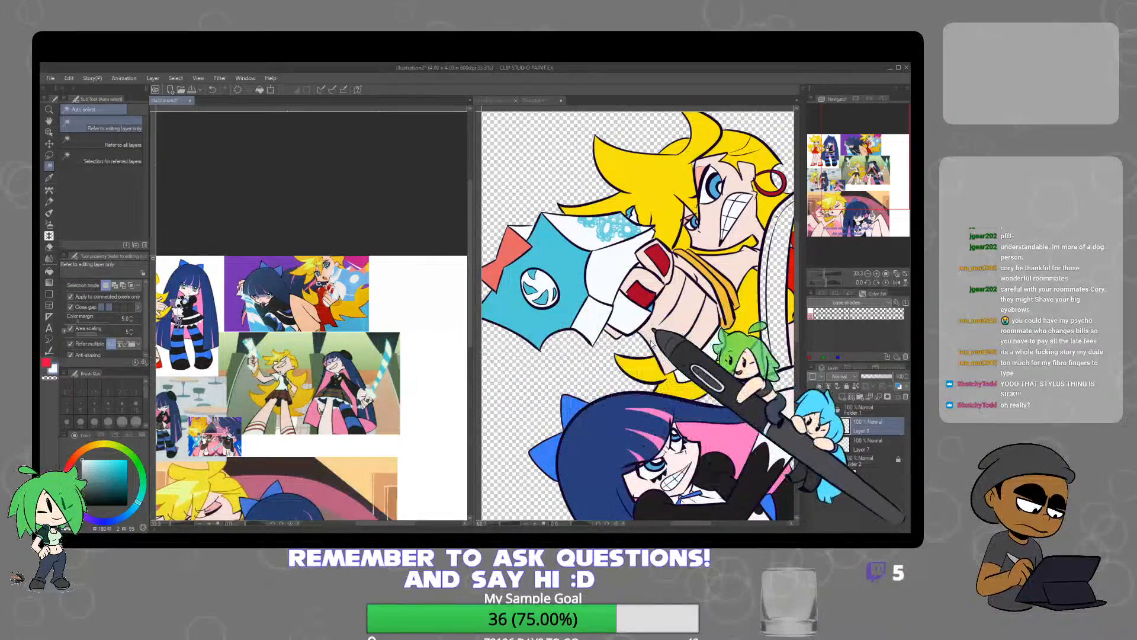
{"action": "left_click", "coordinate": [772, 396]}
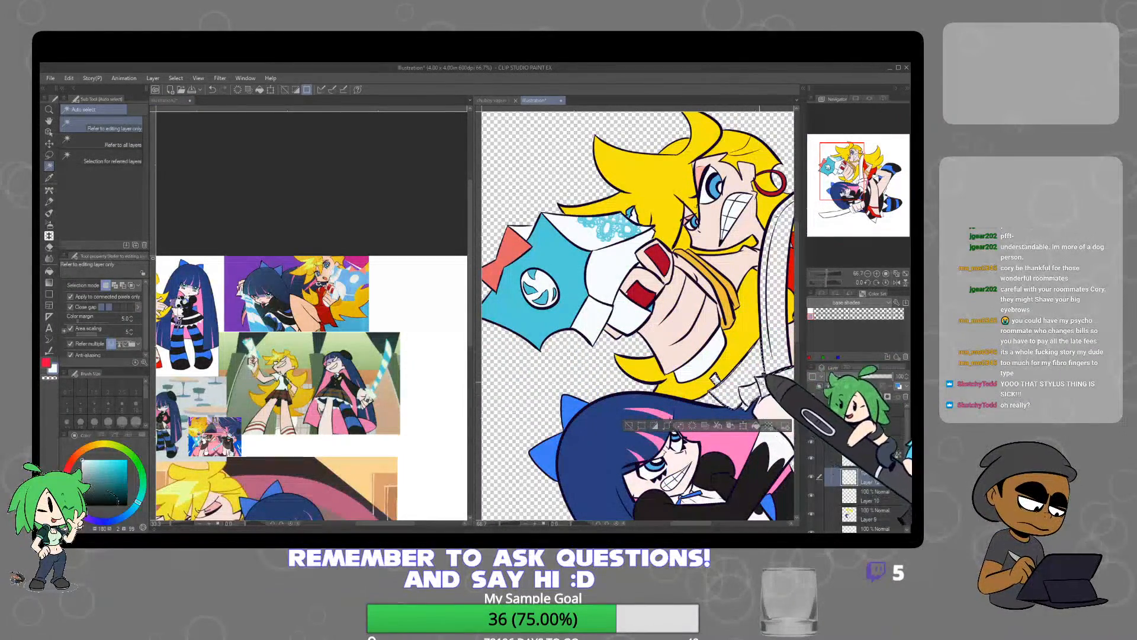
{"action": "left_click_drag", "start_coordinate": [759, 369], "coordinate": [659, 333]}
{"action": "left_click", "coordinate": [658, 416], "text": "shift"}
{"action": "scroll", "coordinate": [656, 391], "scroll_direction": "down", "scroll_amount": 1}
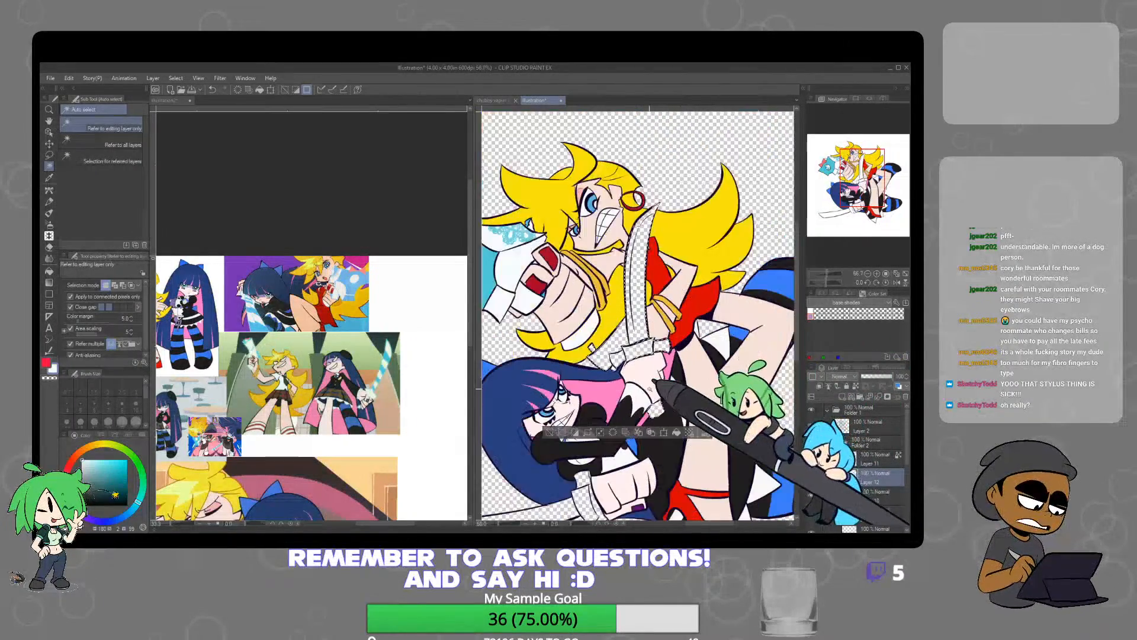
Fill the dark-haired character's lower sword blade and the adjoining wrist ruffle with white on Layer 12, and deselect
{"action": "left_click_drag", "start_coordinate": [643, 416], "coordinate": [677, 225]}
{"action": "left_click", "coordinate": [693, 288], "text": "shift"}
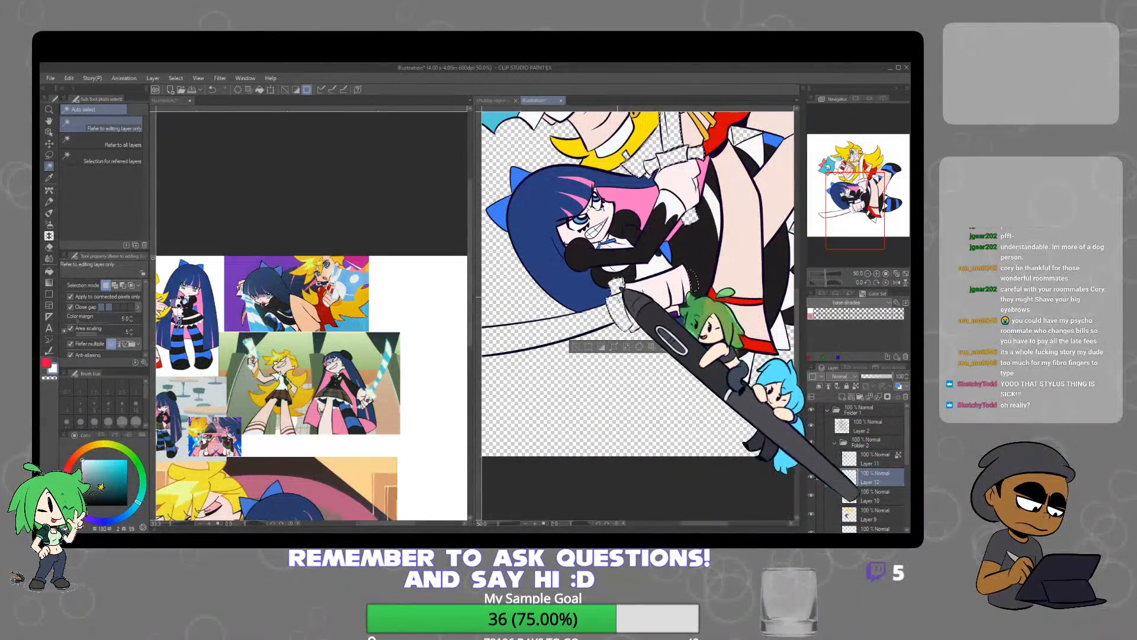
{"action": "left_click", "coordinate": [603, 321], "text": "shift"}
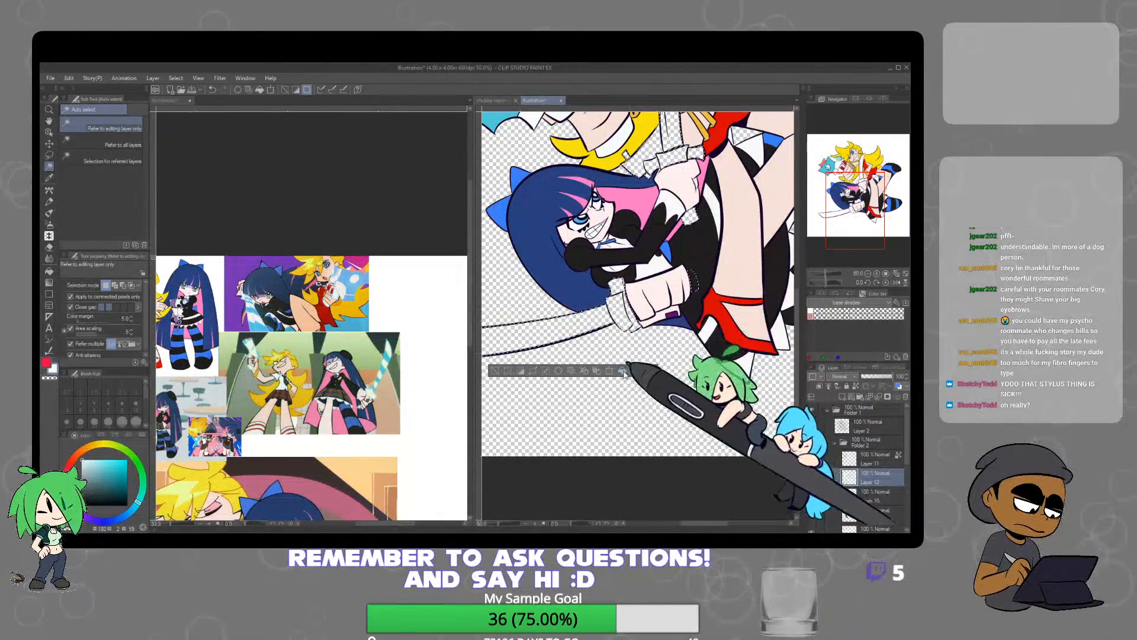
{"action": "scroll", "coordinate": [625, 375], "scroll_direction": "up", "scroll_amount": 2}
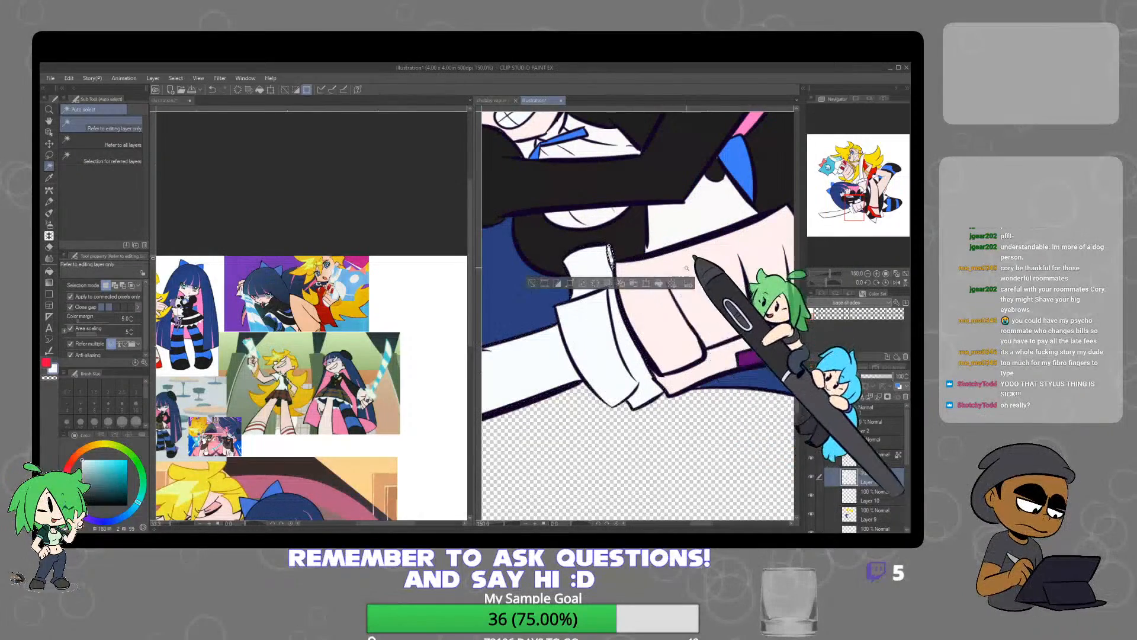
{"action": "key", "text": "ctrl+d"}
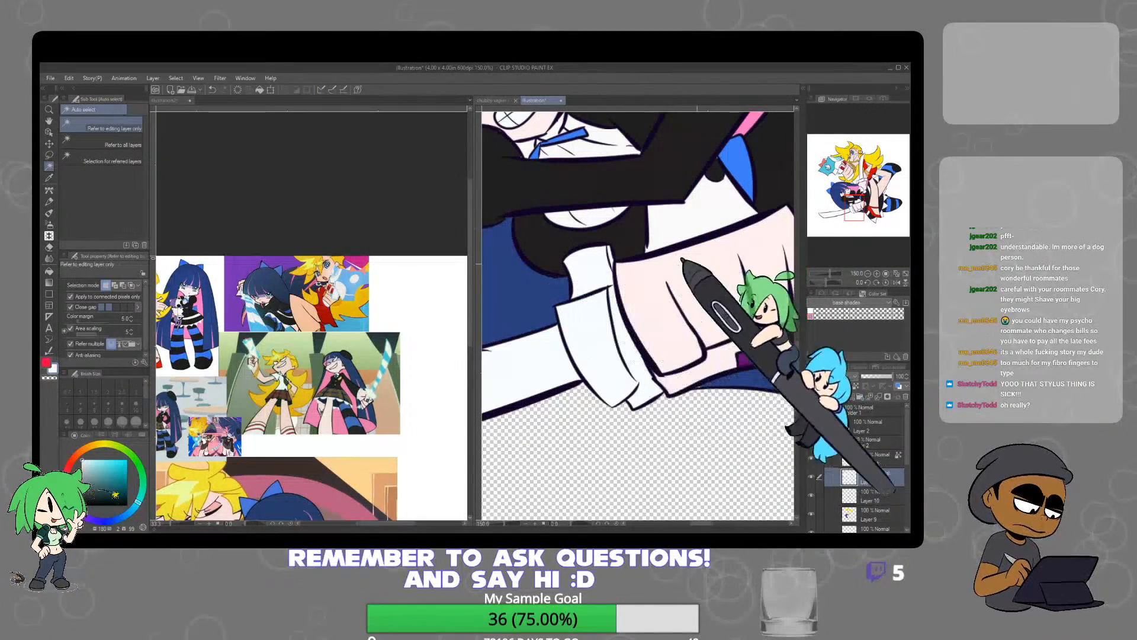
Sample the sword's light blue from the reference image and recolour the gun on Layer 11 with the Oil paint brush
{"action": "scroll", "coordinate": [691, 277], "scroll_direction": "down", "scroll_amount": 4}
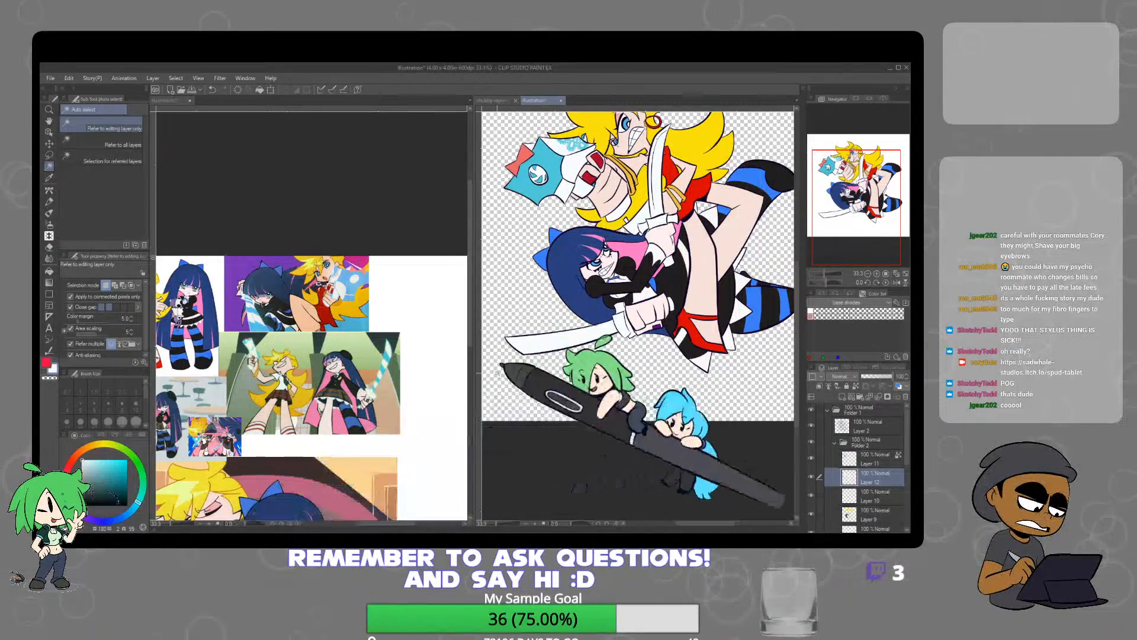
{"action": "left_click_drag", "start_coordinate": [673, 290], "coordinate": [661, 361]}
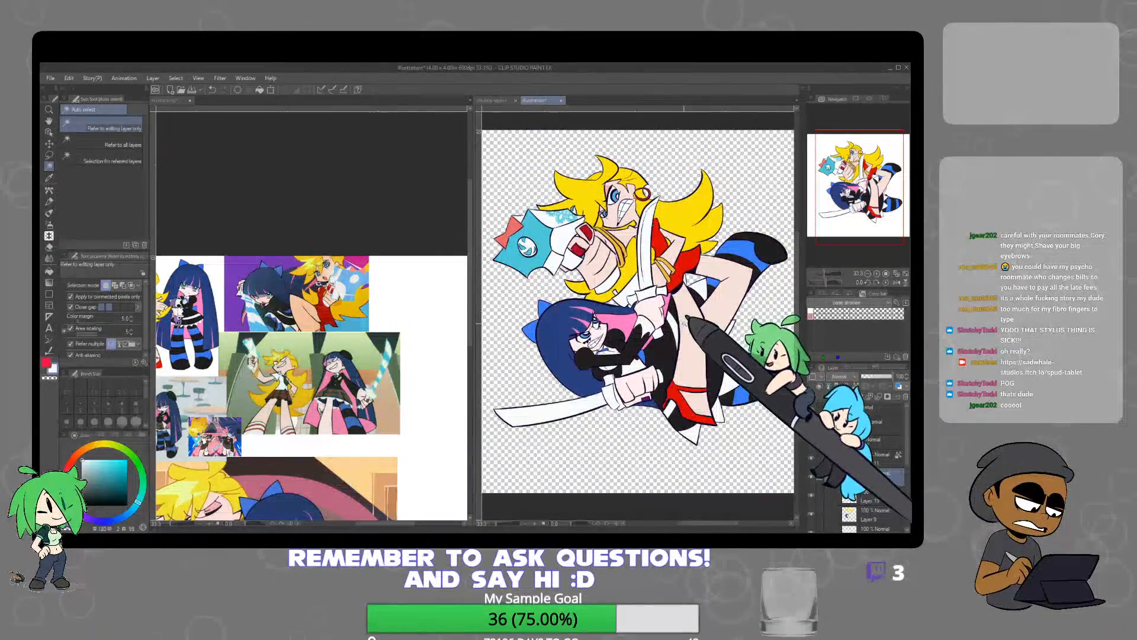
{"action": "left_click", "coordinate": [383, 369]}
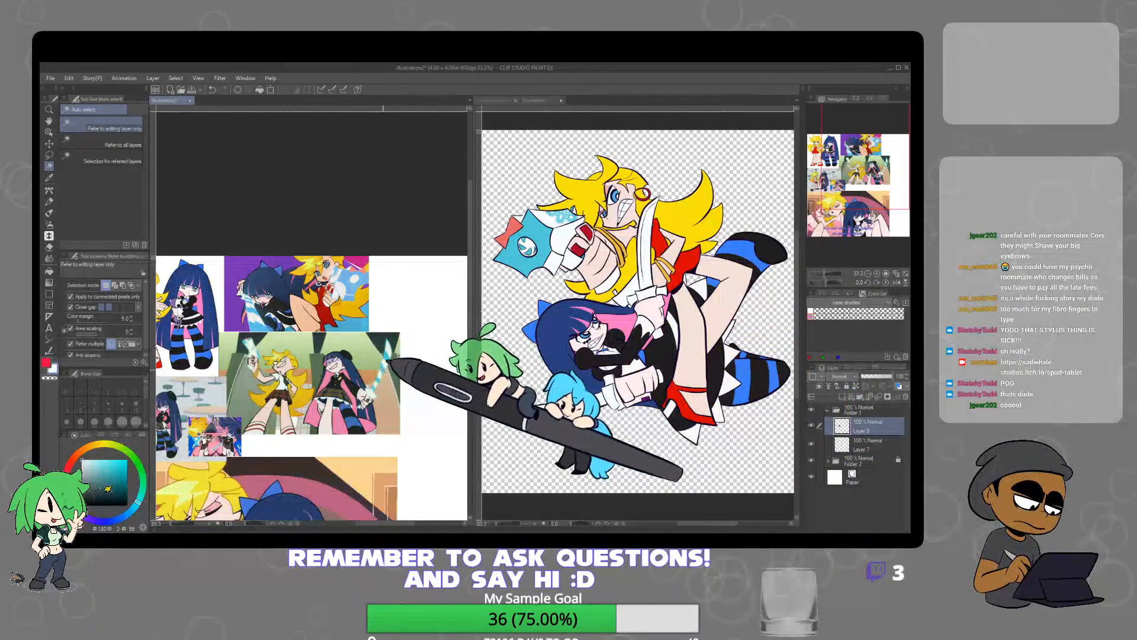
{"action": "scroll", "coordinate": [382, 370], "scroll_direction": "up", "scroll_amount": 3}
{"action": "left_click", "coordinate": [383, 366], "text": "alt"}
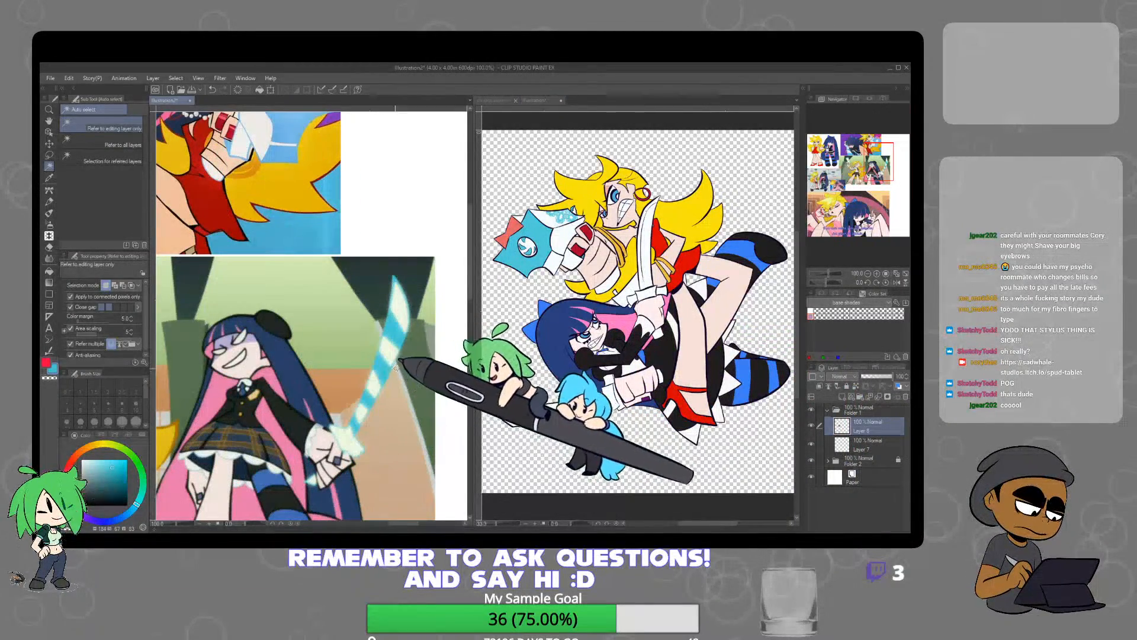
{"action": "left_click", "coordinate": [503, 307]}
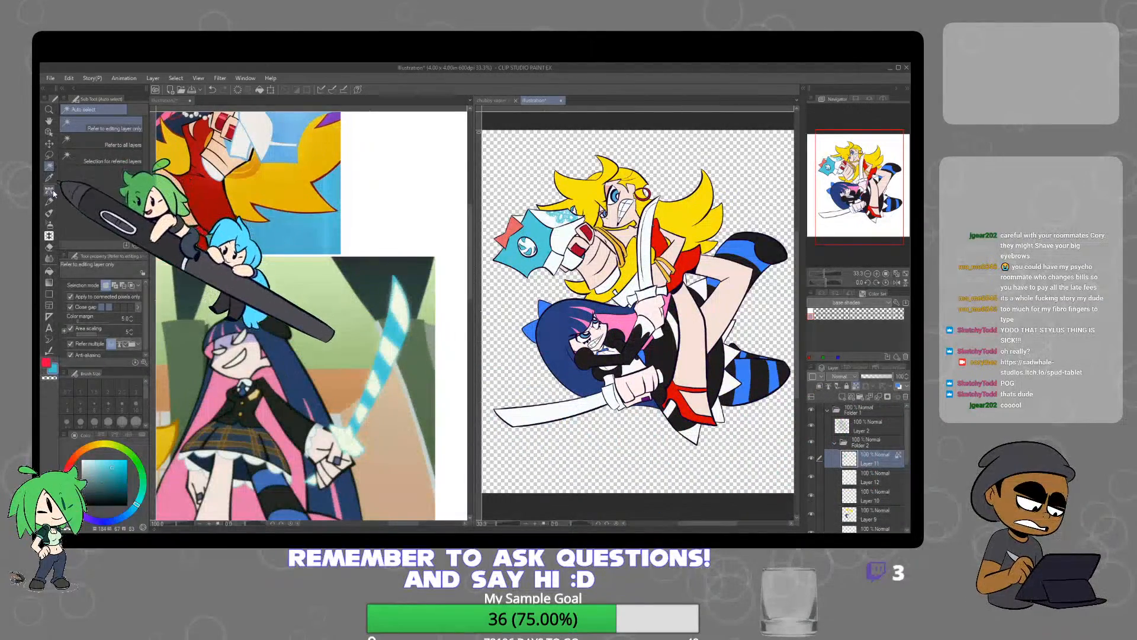
{"action": "left_click", "coordinate": [49, 213]}
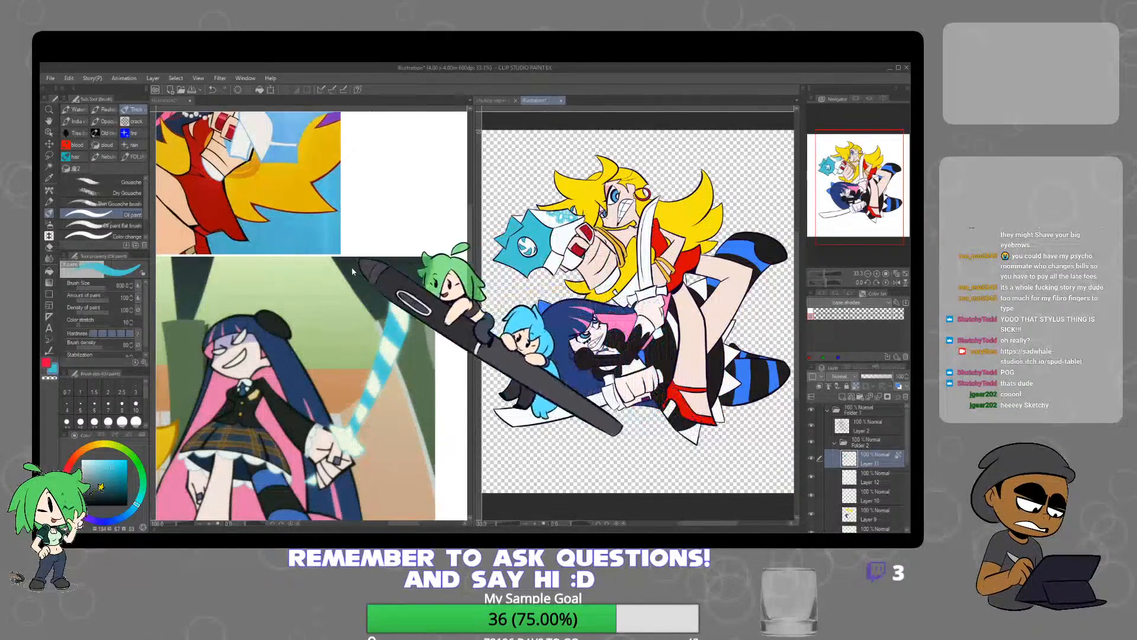
Sample the salmon pink from the reference gun, fill the bow on the gun's edge with it on Layer 11, and deselect
{"action": "left_click_drag", "start_coordinate": [338, 323], "coordinate": [403, 466]}
{"action": "left_click", "coordinate": [361, 214], "text": "alt"}
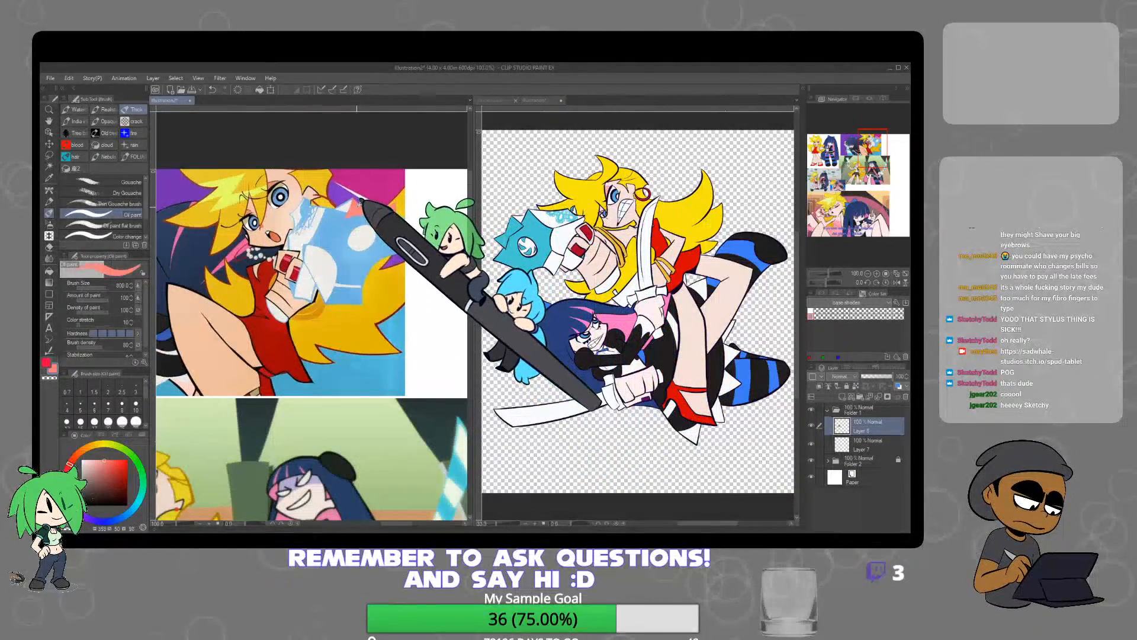
{"action": "left_click", "coordinate": [527, 222]}
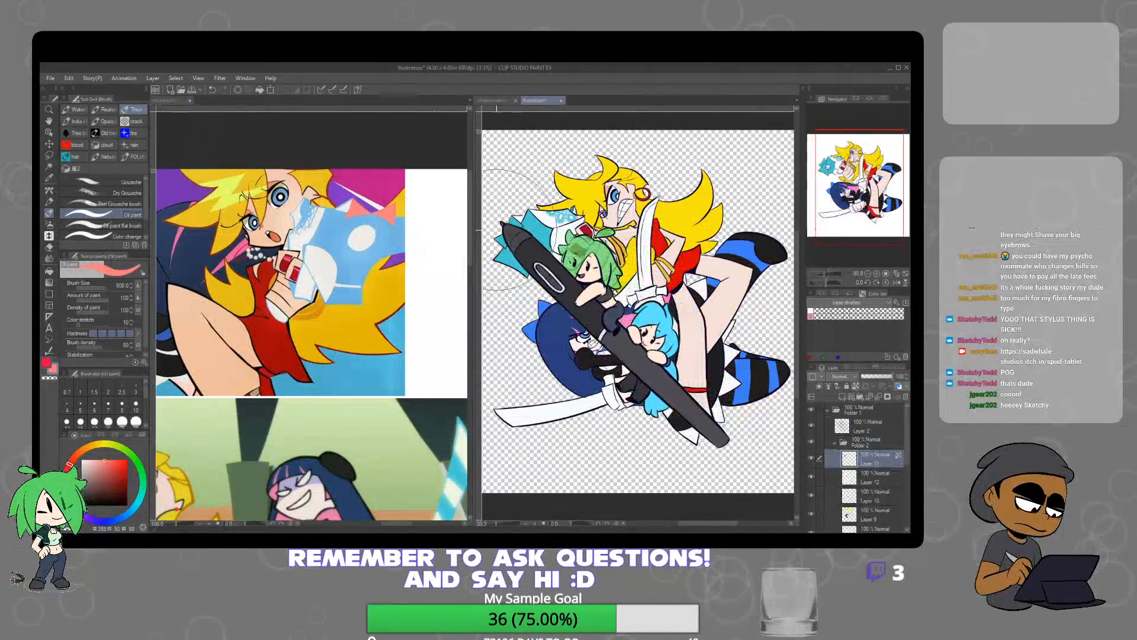
{"action": "left_click", "coordinate": [49, 166]}
{"action": "left_click", "coordinate": [513, 224]}
{"action": "left_click", "coordinate": [615, 263]}
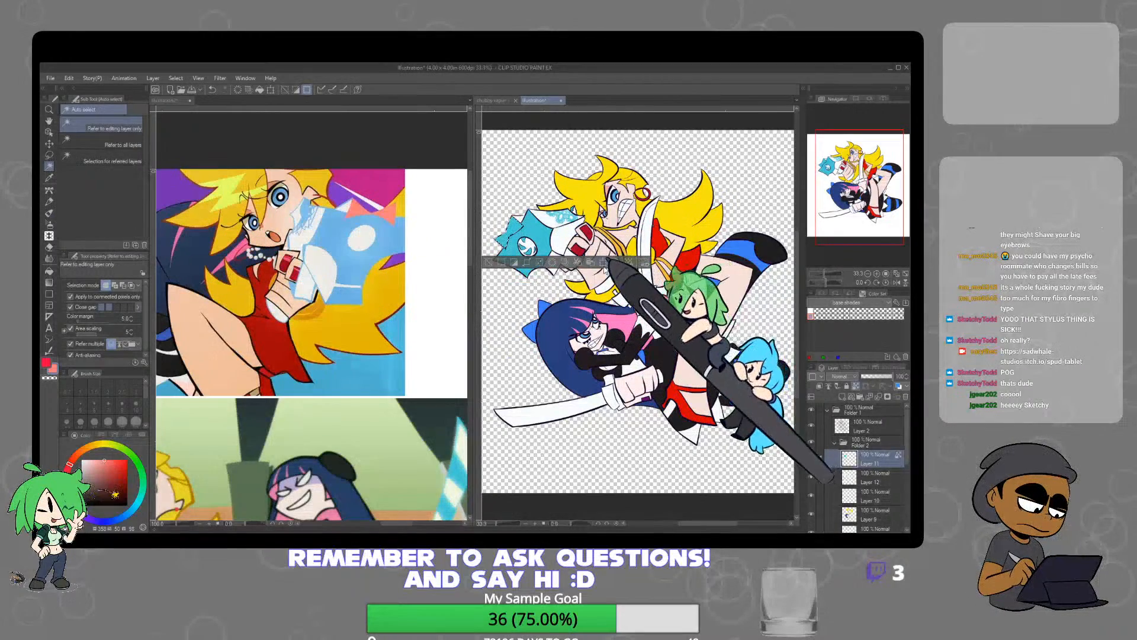
{"action": "key", "text": "ctrl+d"}
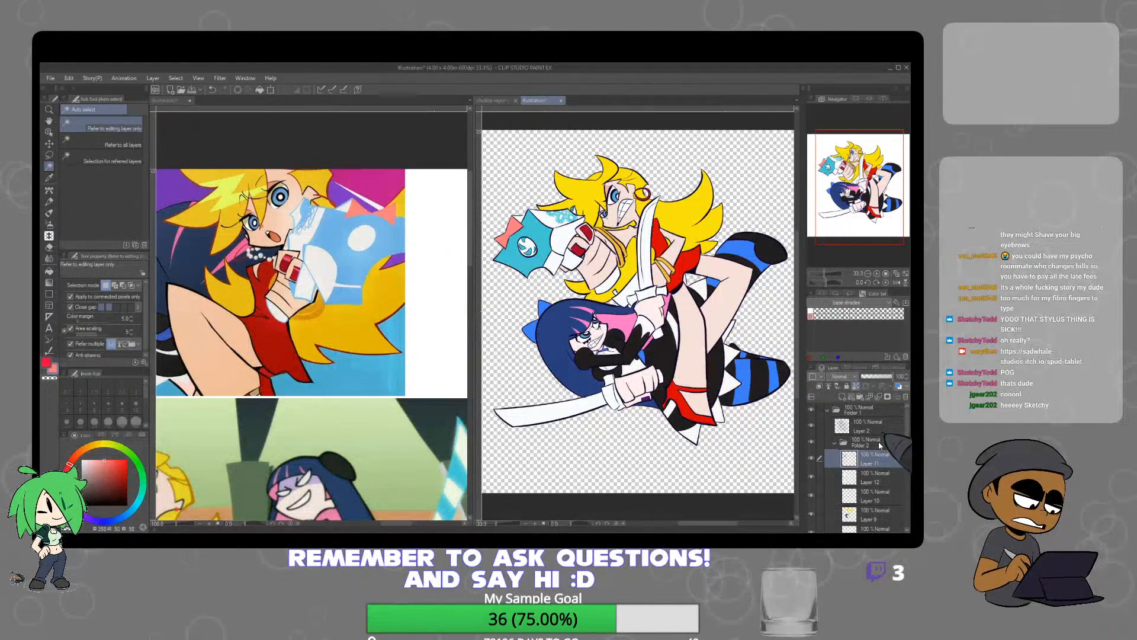
Add a new layer clipped to the lineart on Layer 2 and sample light blue from the glowing gun in the reference
{"action": "left_click", "coordinate": [868, 425]}
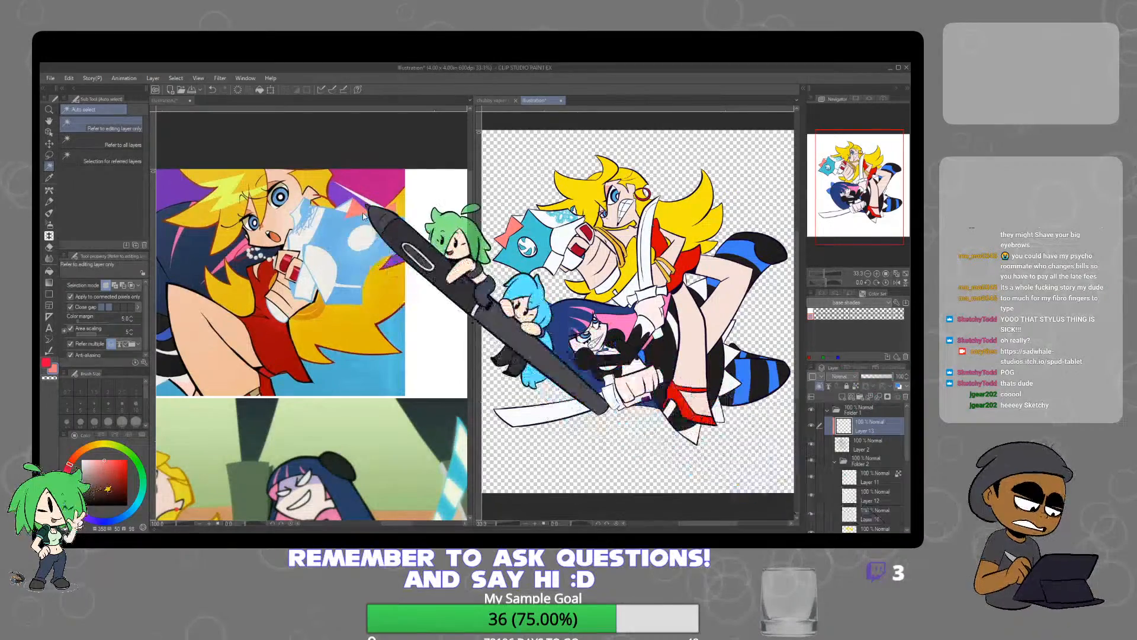
{"action": "left_click", "coordinate": [320, 233]}
{"action": "scroll", "coordinate": [320, 233], "scroll_direction": "up", "scroll_amount": 2}
{"action": "scroll", "coordinate": [325, 234], "scroll_direction": "down", "scroll_amount": 4}
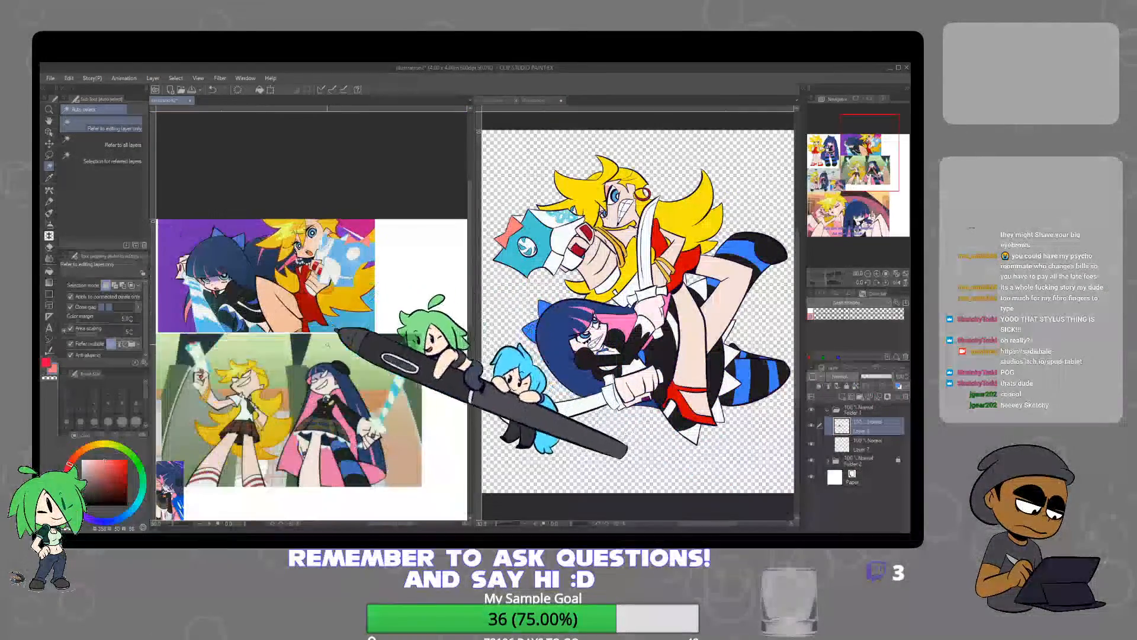
{"action": "scroll", "coordinate": [190, 349], "scroll_direction": "up", "scroll_amount": 4}
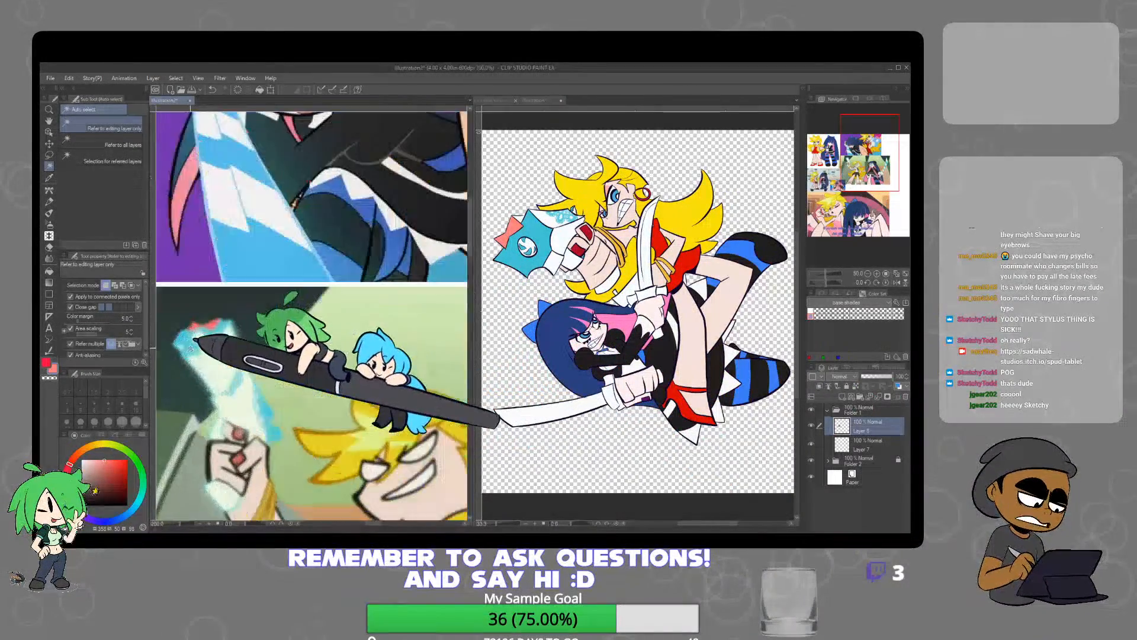
{"action": "right_click", "coordinate": [194, 349]}
{"action": "left_click", "coordinate": [541, 243]}
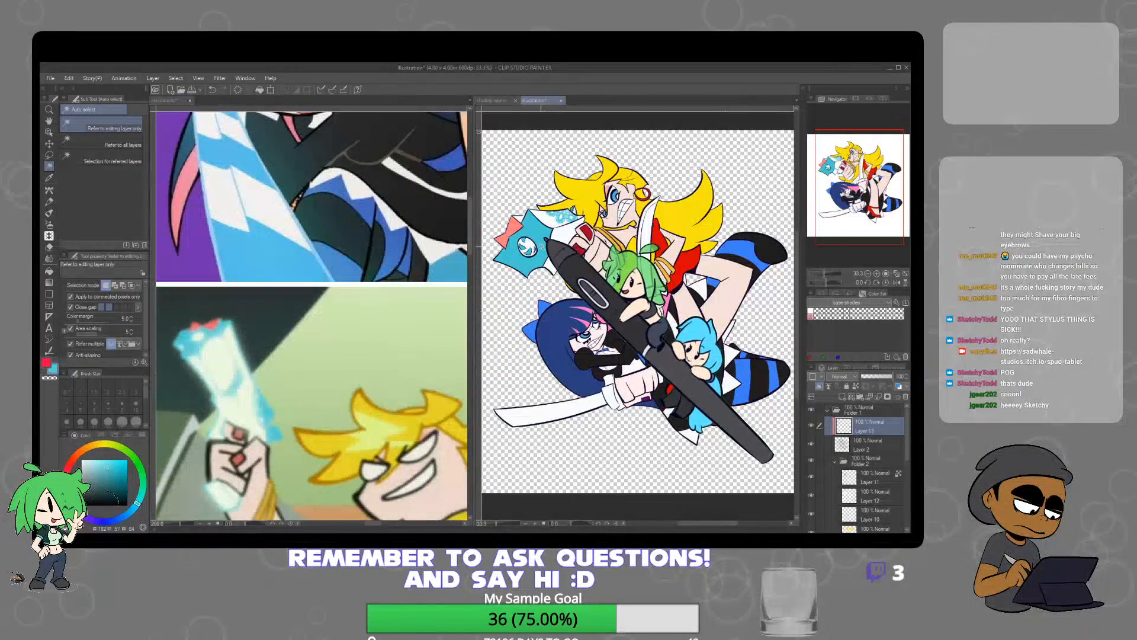
{"action": "left_click", "coordinate": [49, 213]}
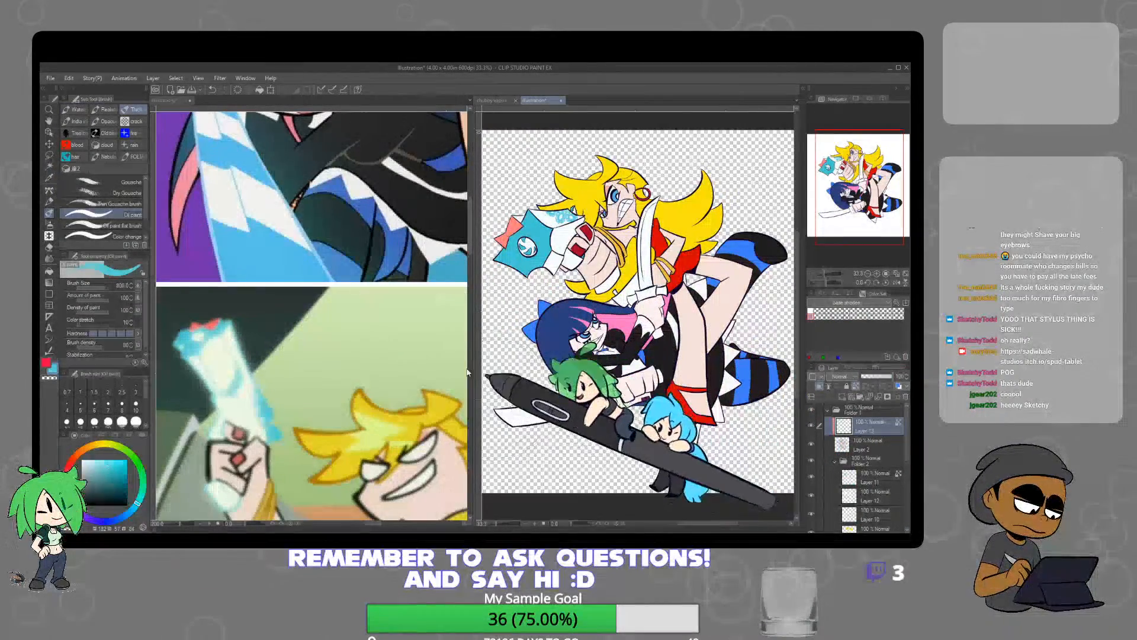
{"action": "left_click", "coordinate": [48, 166]}
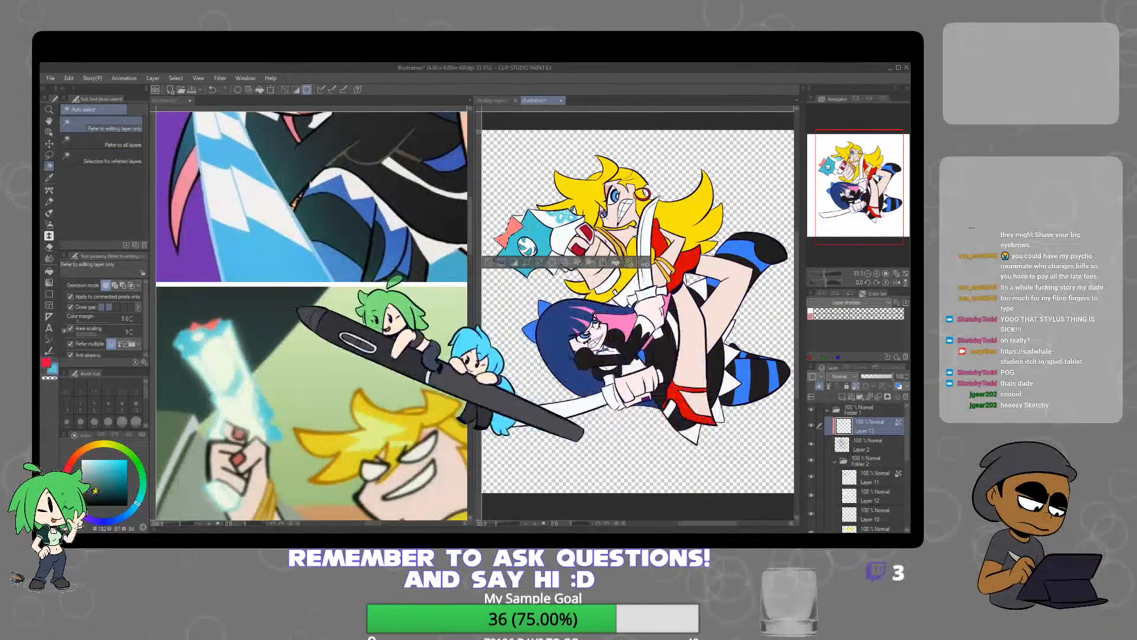
{"action": "left_click", "coordinate": [503, 263]}
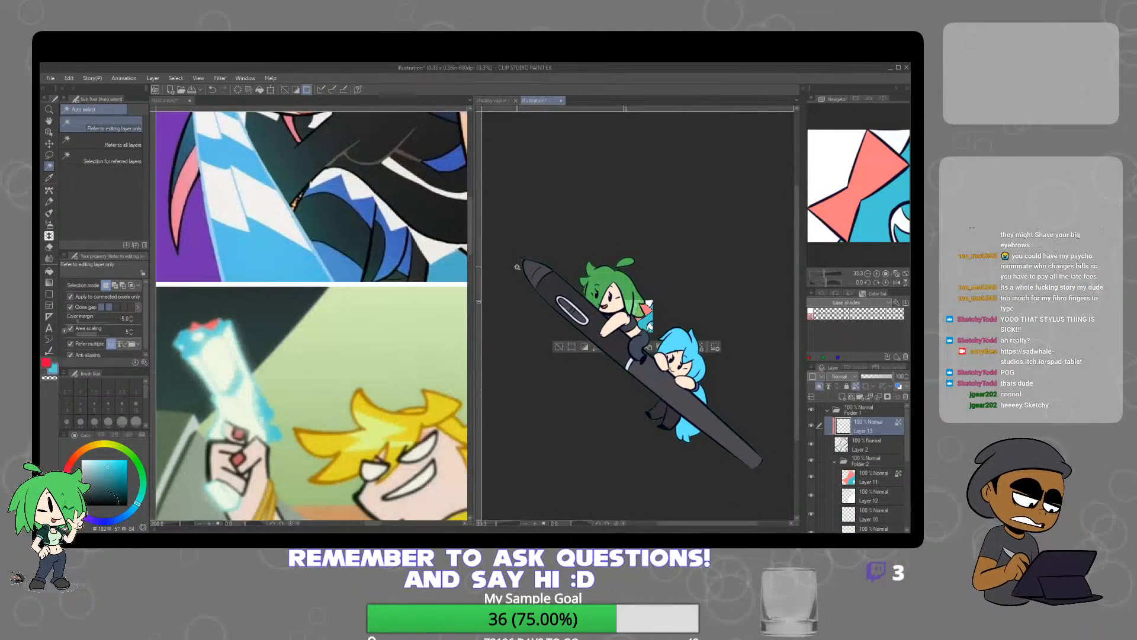
{"action": "key", "text": "ctrl+z"}
{"action": "left_click", "coordinate": [514, 267]}
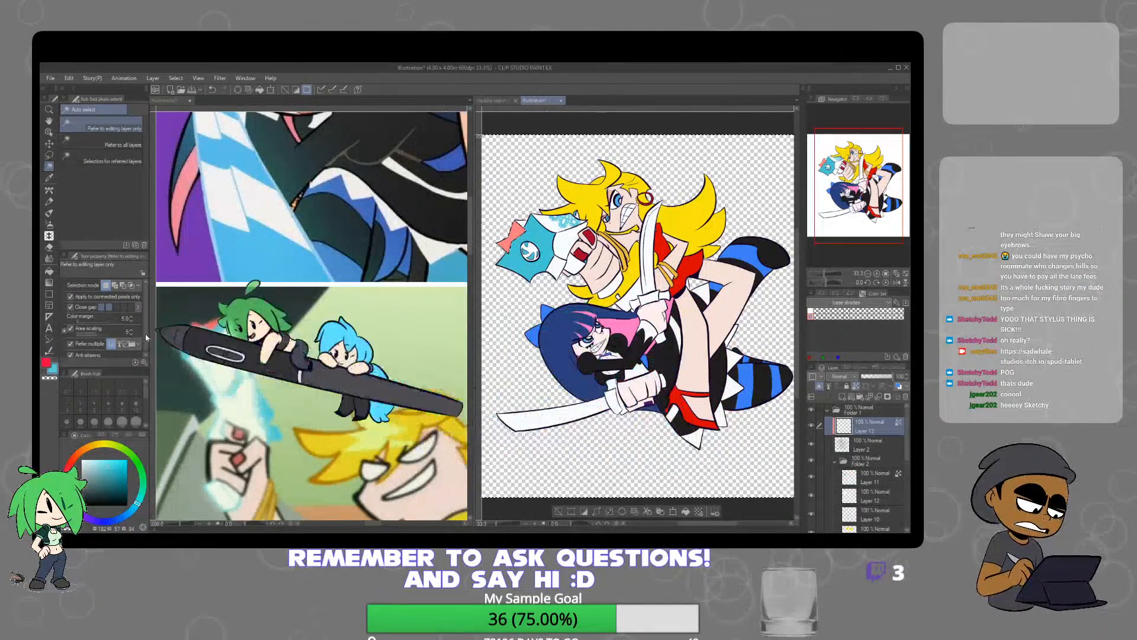
{"action": "left_click", "coordinate": [49, 213]}
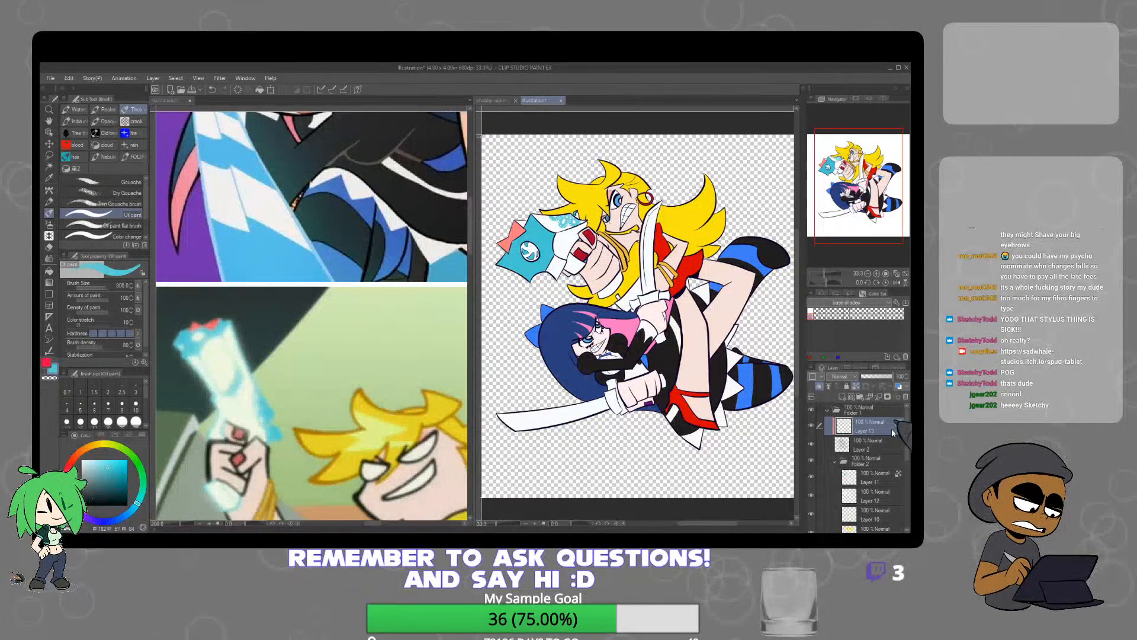
{"action": "key", "text": "ctrl+a"}
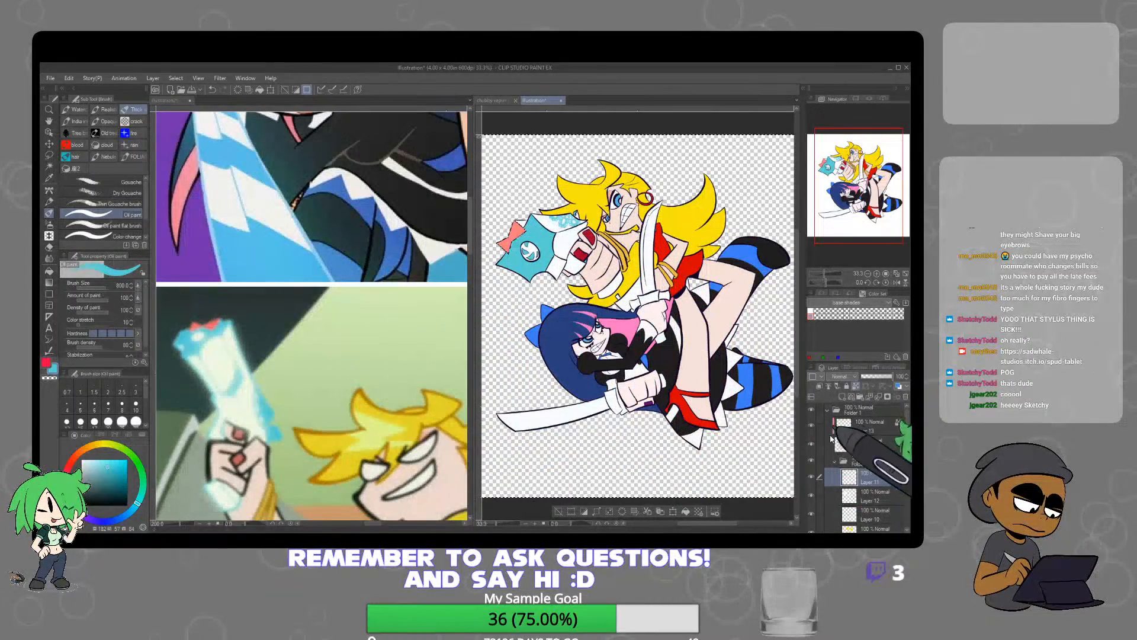
{"action": "left_click", "coordinate": [876, 427]}
{"action": "left_click", "coordinate": [559, 511]}
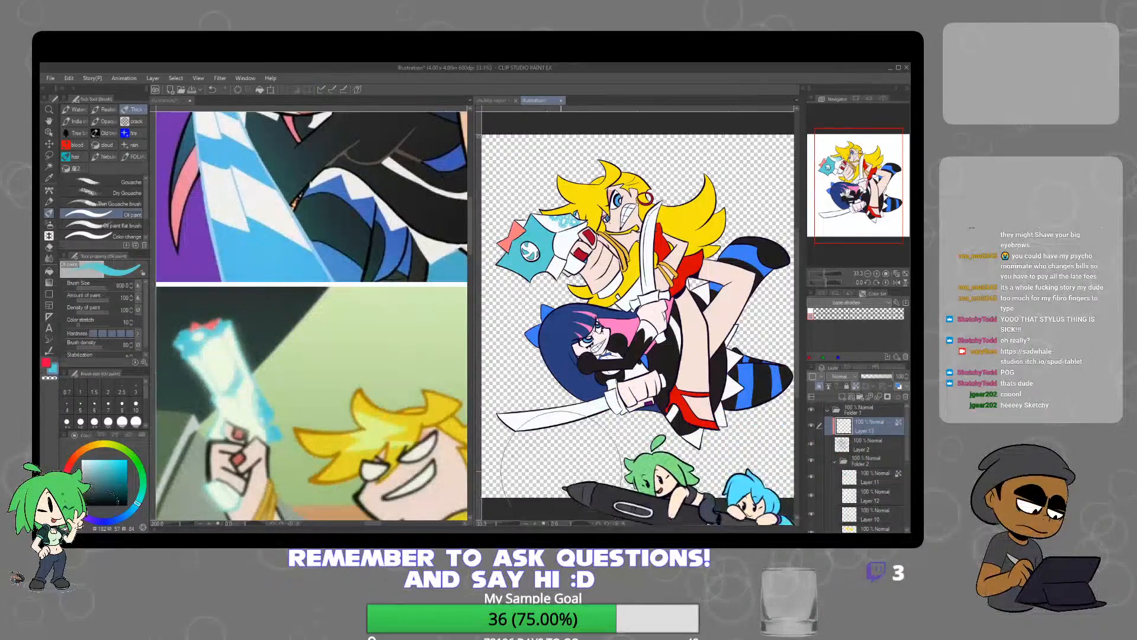
Recolour the lineart around the gun's body light blue with the Mapping pen on clipped Layer 13
{"action": "scroll", "coordinate": [531, 232], "scroll_direction": "up", "scroll_amount": 2}
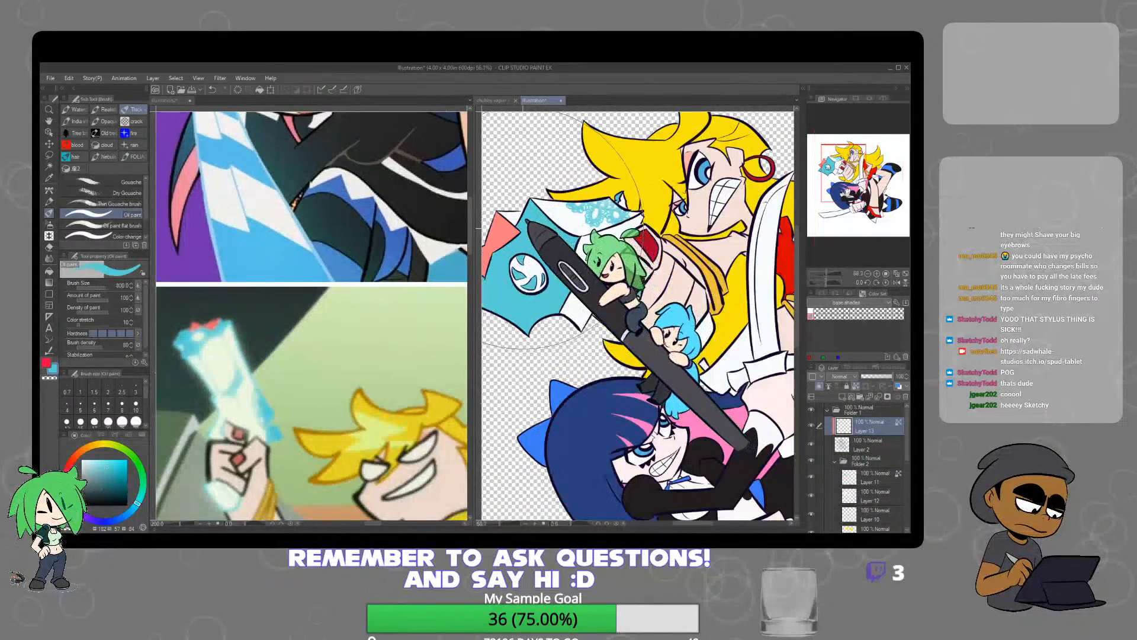
{"action": "left_click", "coordinate": [49, 190]}
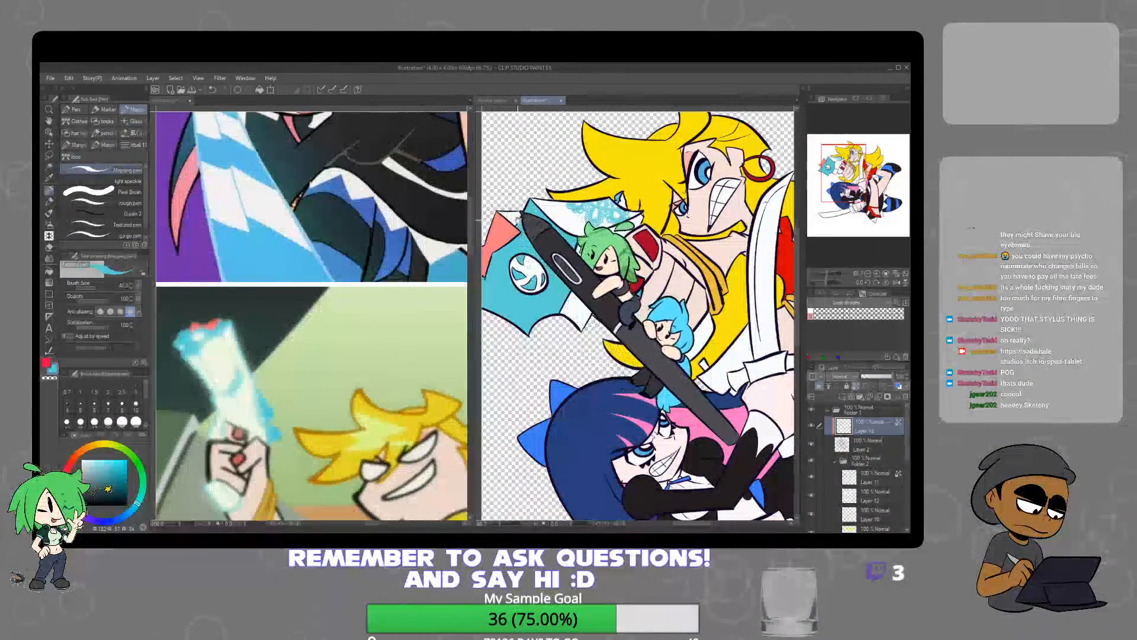
{"action": "left_click_drag", "start_coordinate": [517, 209], "coordinate": [607, 221]}
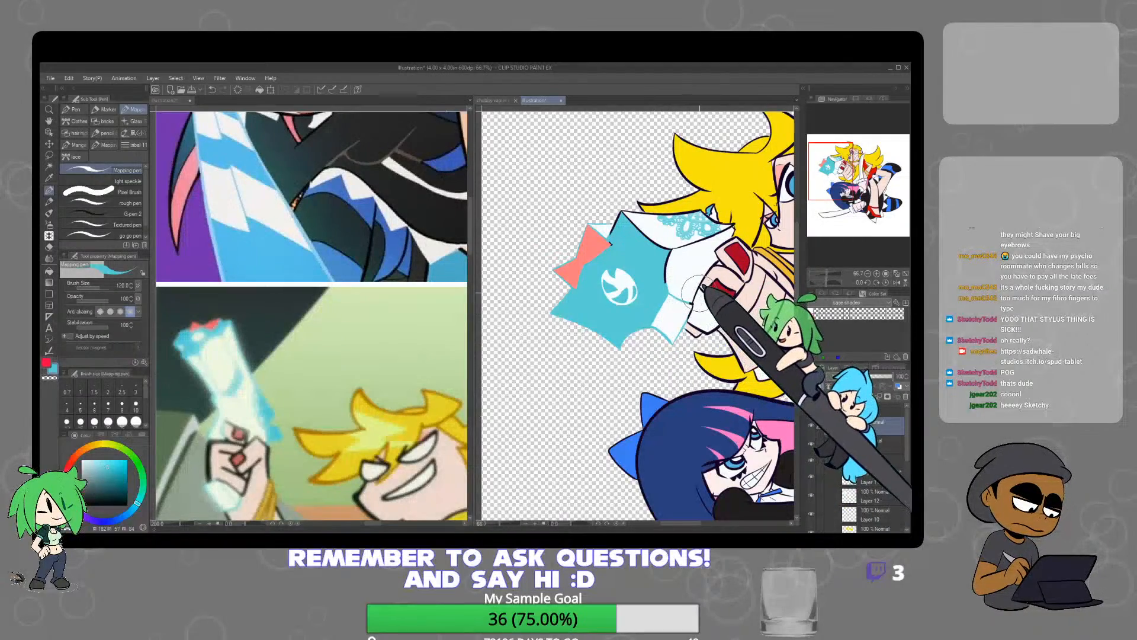
{"action": "scroll", "coordinate": [698, 277], "scroll_direction": "up", "scroll_amount": 3}
{"action": "mouse_move", "coordinate": [638, 252]}
{"action": "left_mouse_down"}
{"action": "mouse_move", "coordinate": [624, 209]}
{"action": "mouse_move", "coordinate": [672, 167]}
{"action": "mouse_move", "coordinate": [648, 309]}
{"action": "left_mouse_up"}
Recolour the remaining gun lineart light blue, along the lace edge, the white panels and the grip below the fist
{"action": "scroll", "coordinate": [675, 170], "scroll_direction": "up", "scroll_amount": 1}
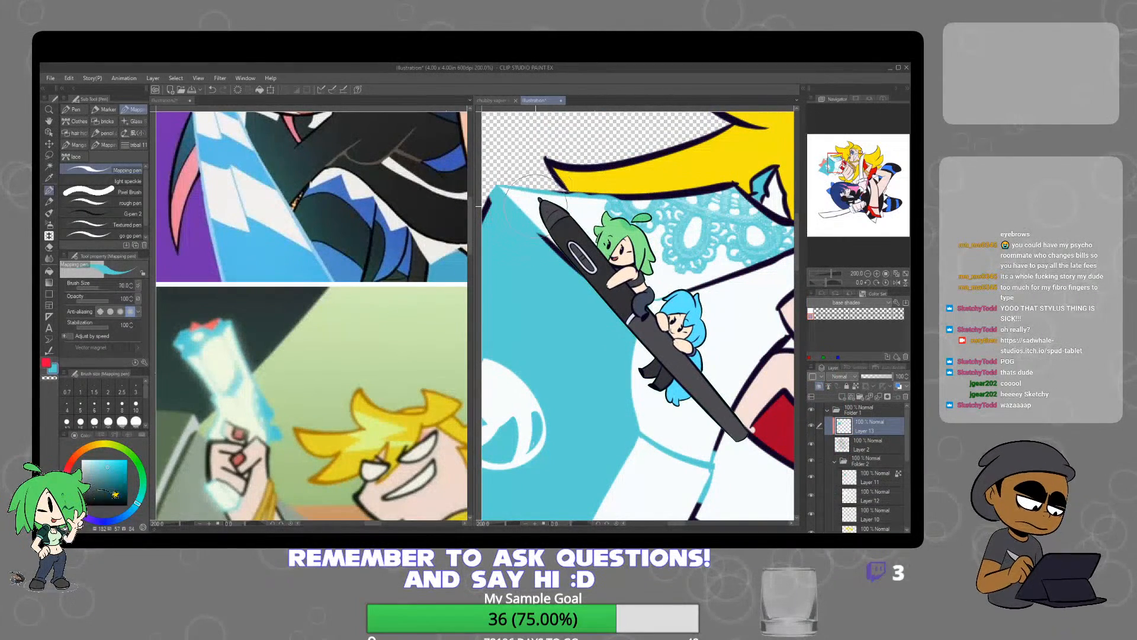
{"action": "left_click_drag", "start_coordinate": [541, 201], "coordinate": [664, 224]}
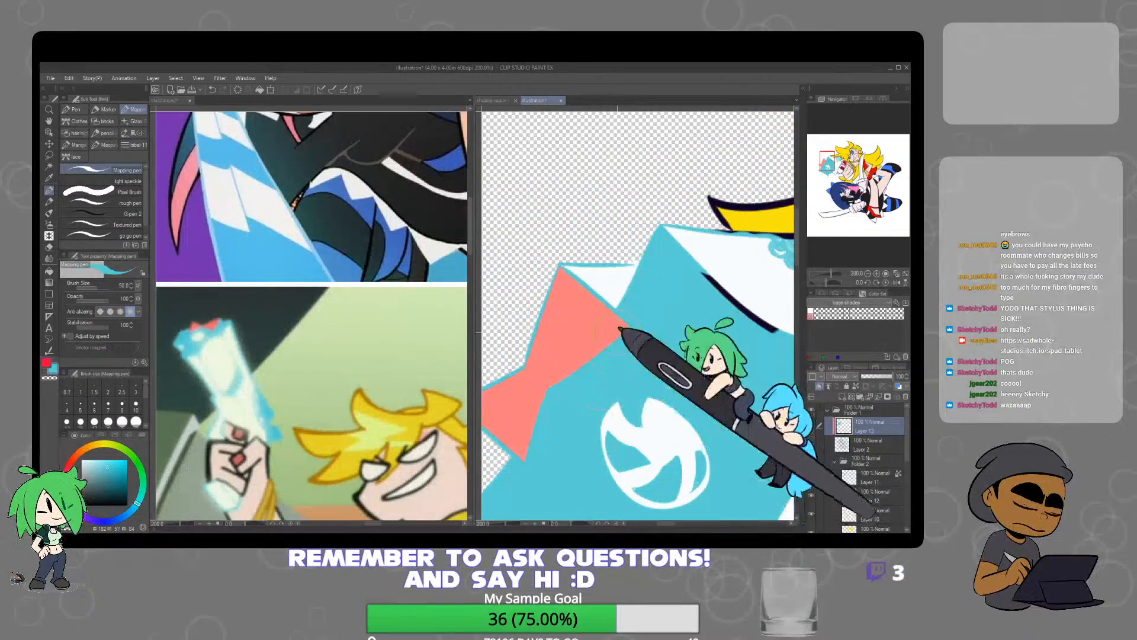
{"action": "left_click_drag", "start_coordinate": [697, 313], "coordinate": [557, 339]}
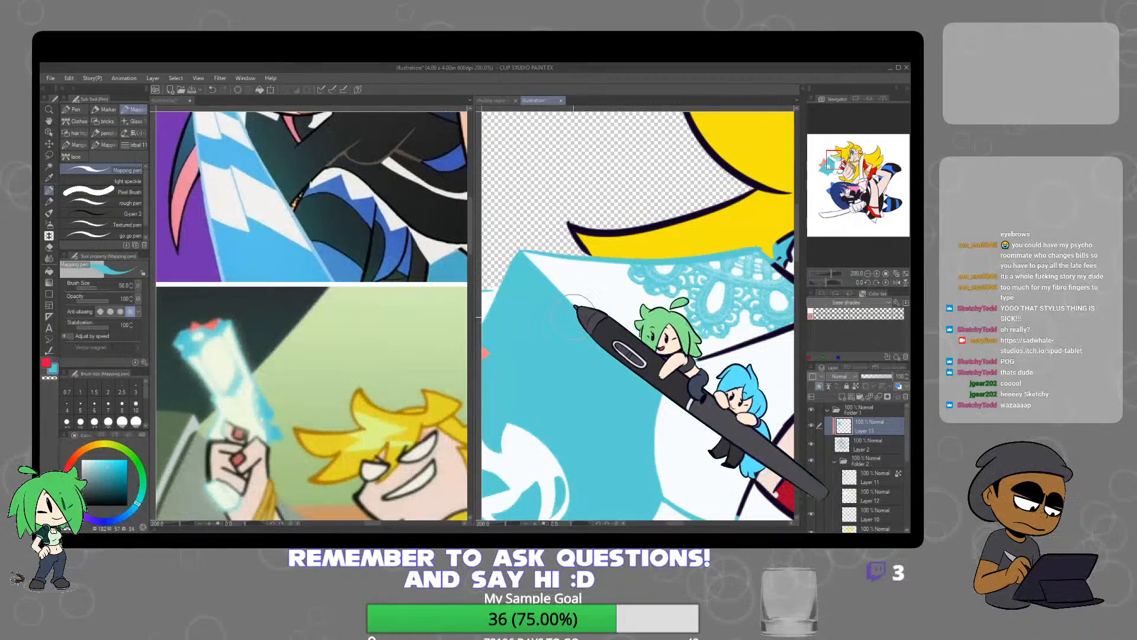
{"action": "left_click_drag", "start_coordinate": [695, 374], "coordinate": [632, 356]}
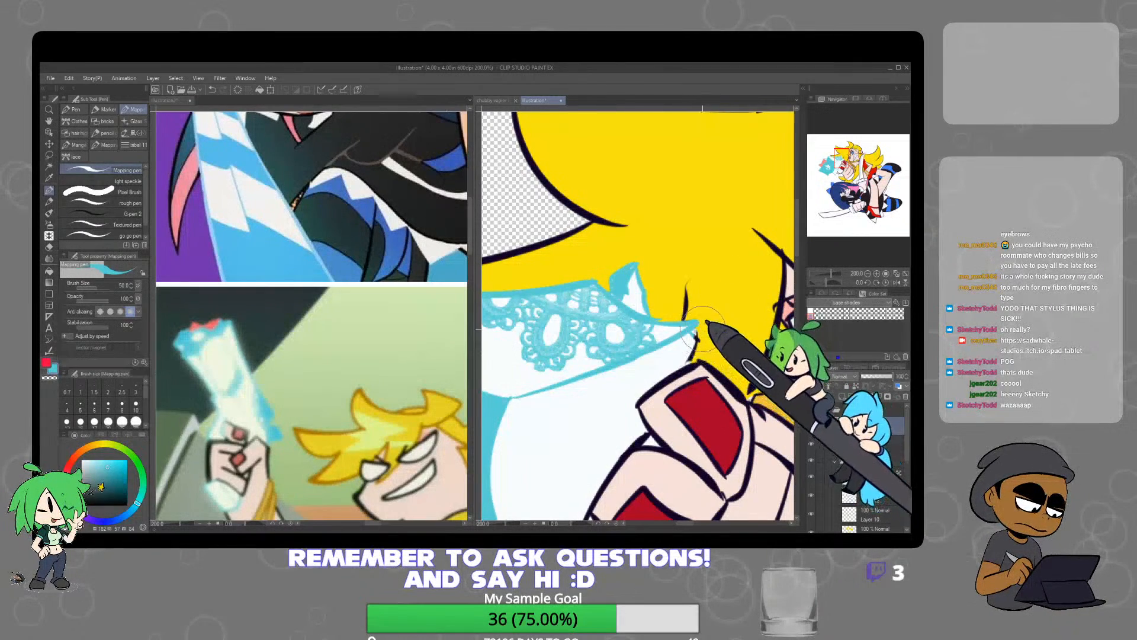
{"action": "left_click_drag", "start_coordinate": [666, 379], "coordinate": [677, 271]}
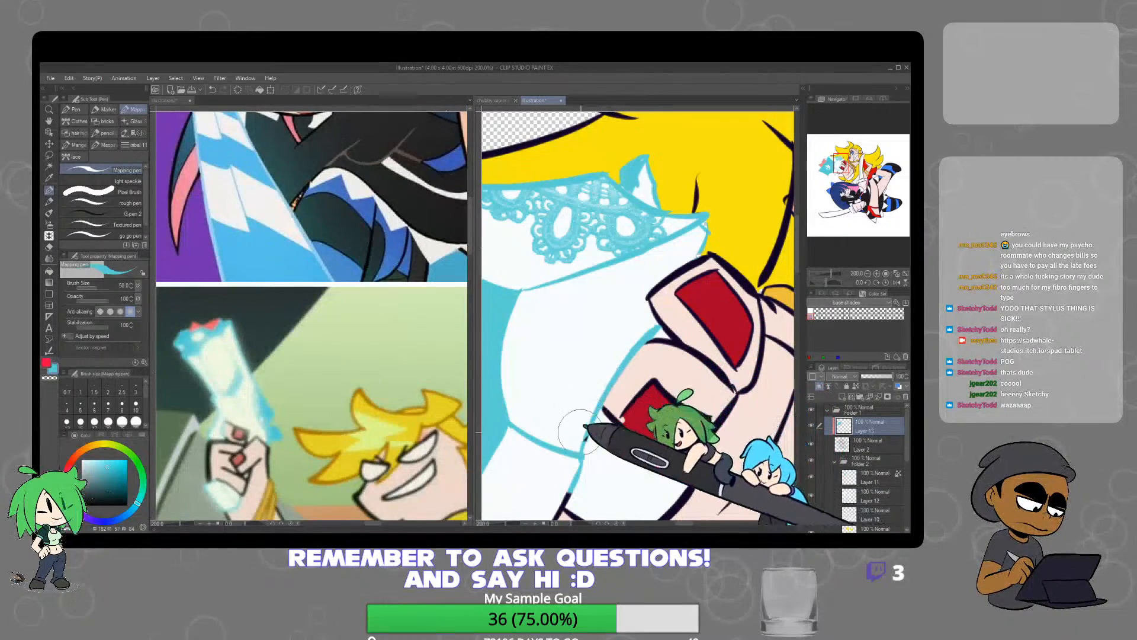
{"action": "left_click_drag", "start_coordinate": [609, 399], "coordinate": [587, 305]}
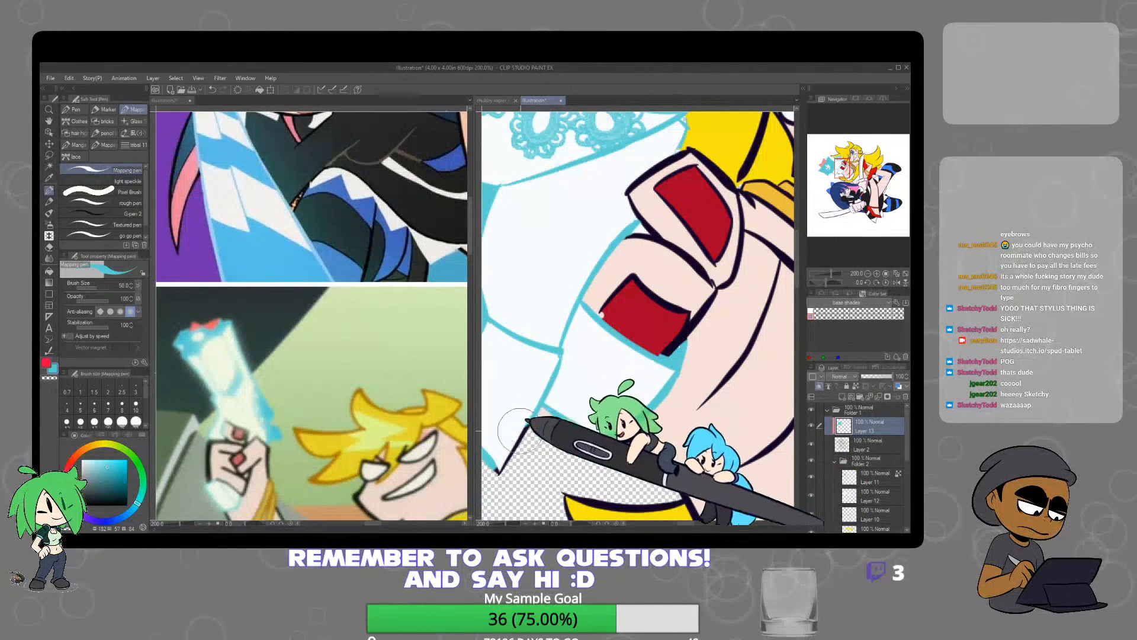
{"action": "scroll", "coordinate": [689, 359], "scroll_direction": "down", "scroll_amount": 4}
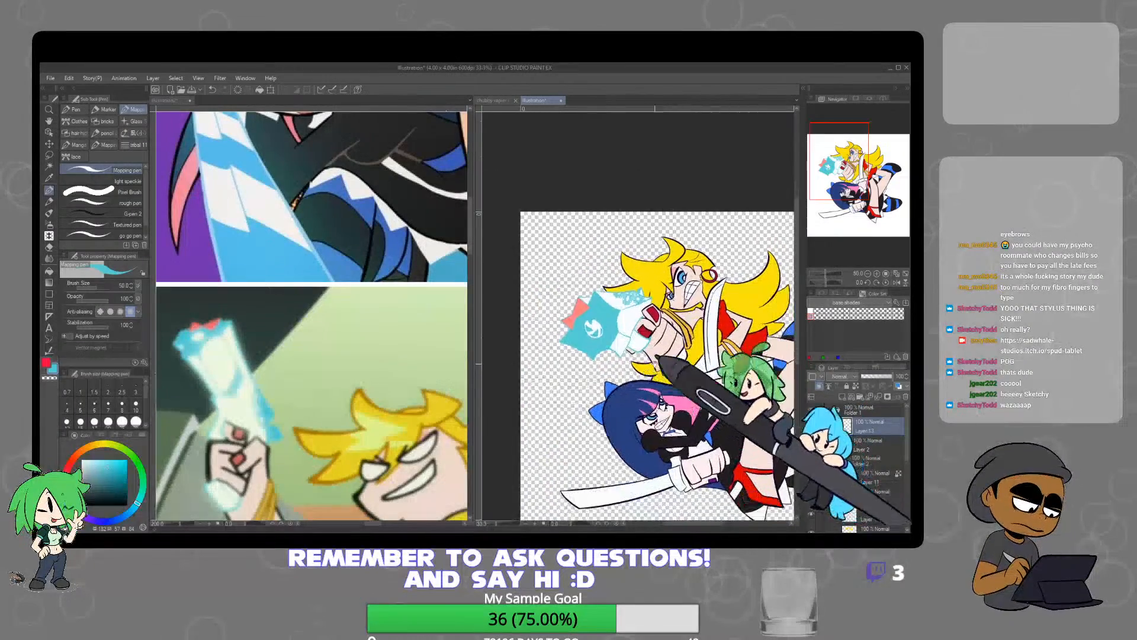
{"action": "scroll", "coordinate": [689, 358], "scroll_direction": "up", "scroll_amount": 4}
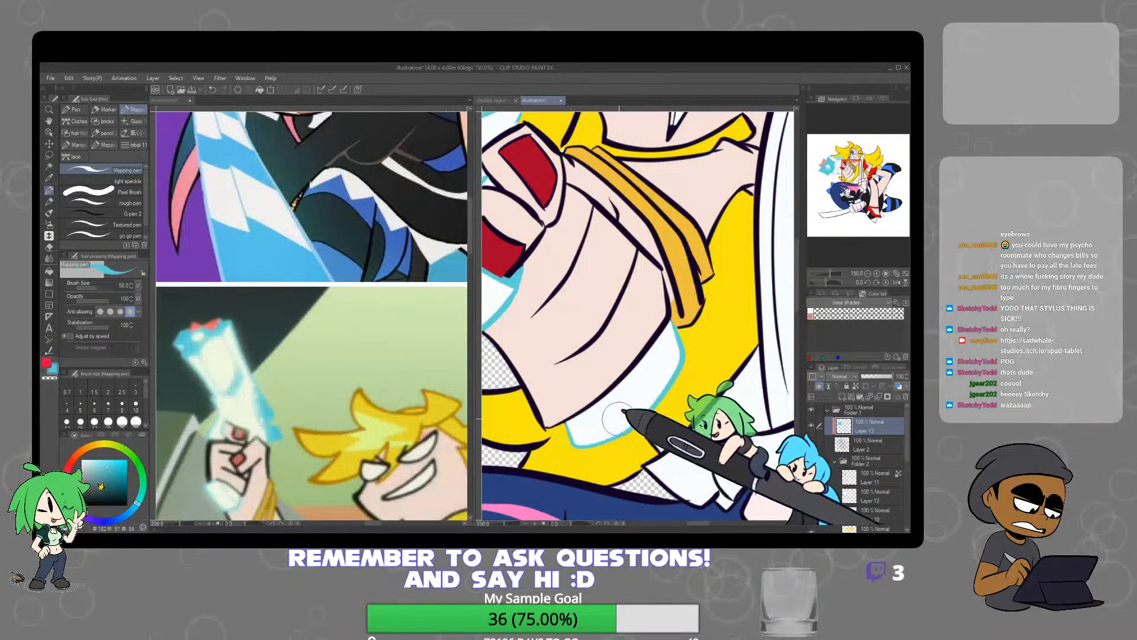
Recolour the upright sword's lower blade and the near end of its guard light blue with the Mapping pen on Layer 13
{"action": "scroll", "coordinate": [622, 408], "scroll_direction": "down", "scroll_amount": 8}
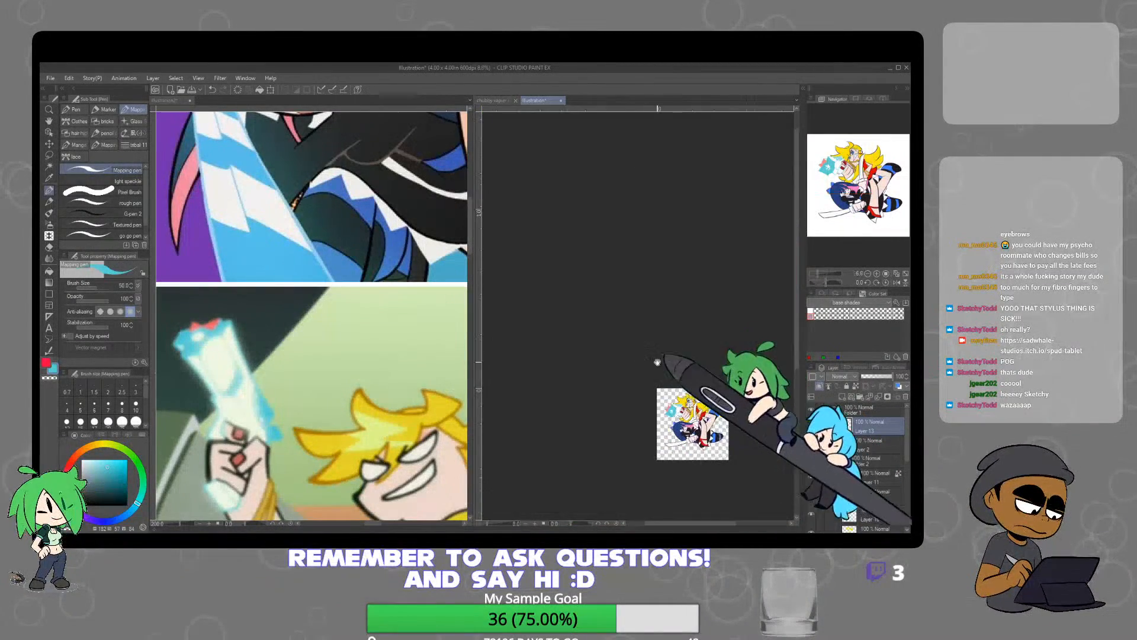
{"action": "scroll", "coordinate": [700, 447], "scroll_direction": "up", "scroll_amount": 5}
{"action": "scroll", "coordinate": [624, 369], "scroll_direction": "up", "scroll_amount": 3}
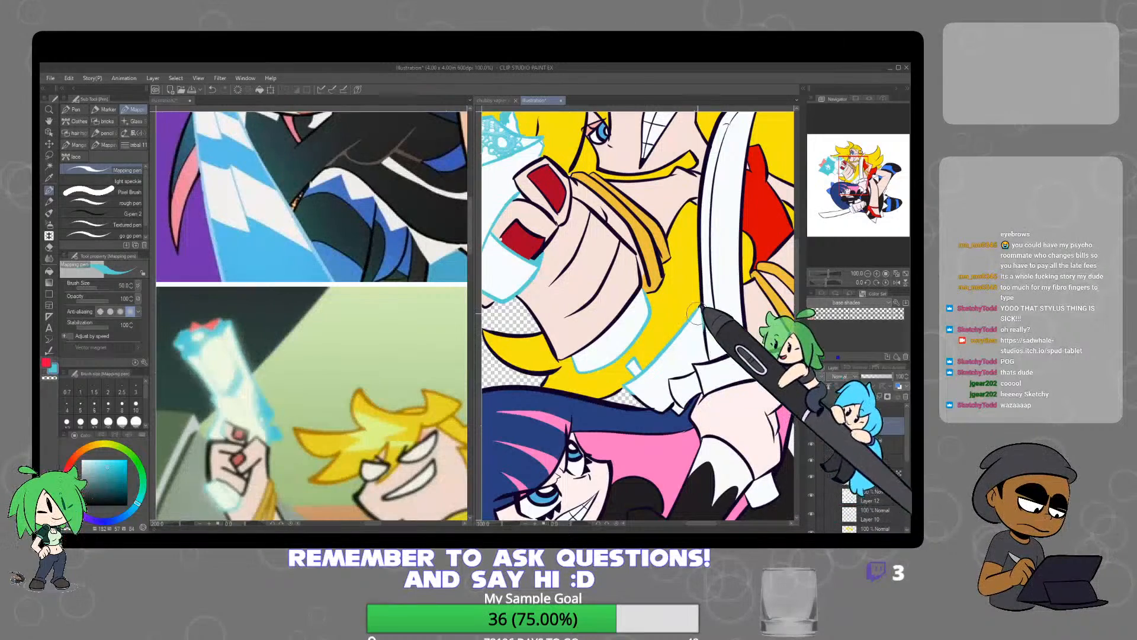
{"action": "left_click_drag", "start_coordinate": [712, 268], "coordinate": [709, 331]}
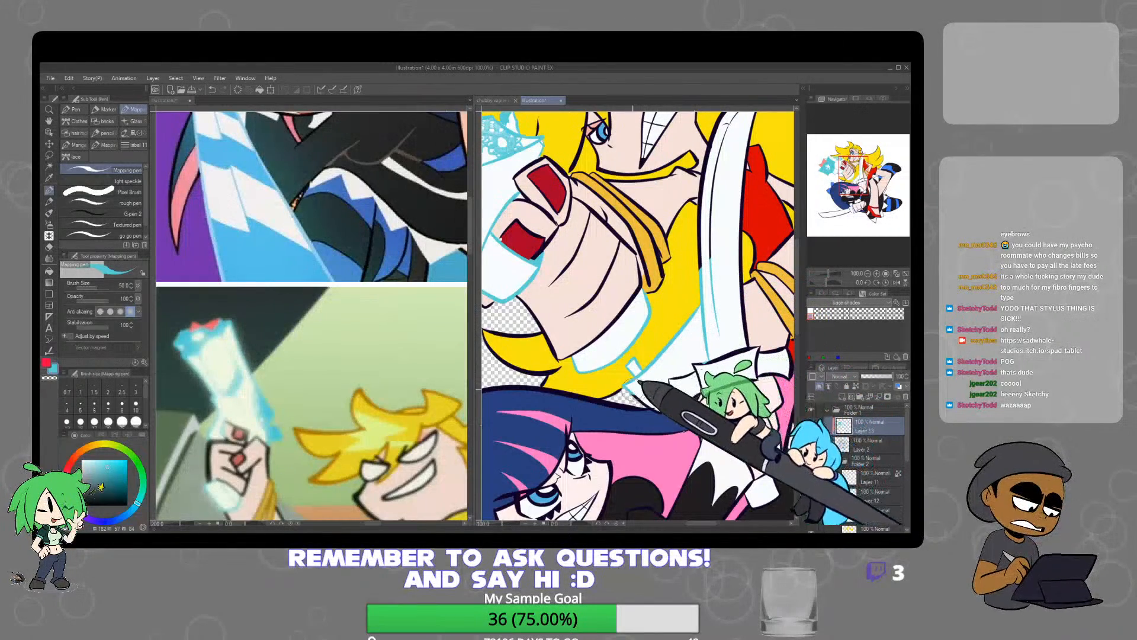
{"action": "scroll", "coordinate": [657, 390], "scroll_direction": "up", "scroll_amount": 1}
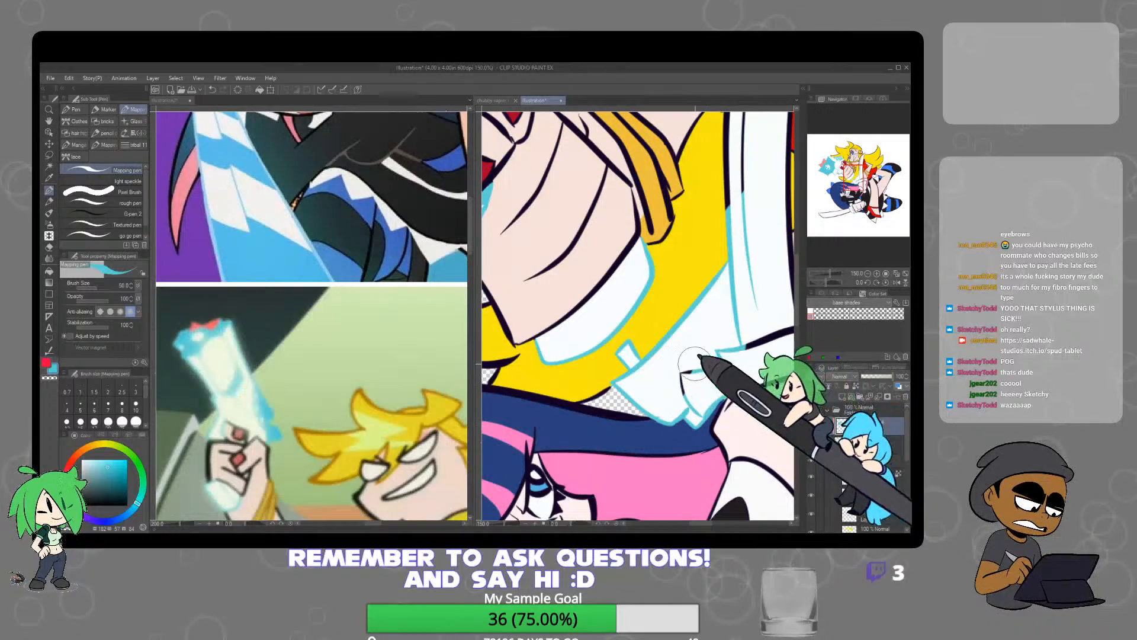
{"action": "scroll", "coordinate": [737, 379], "scroll_direction": "down", "scroll_amount": 1}
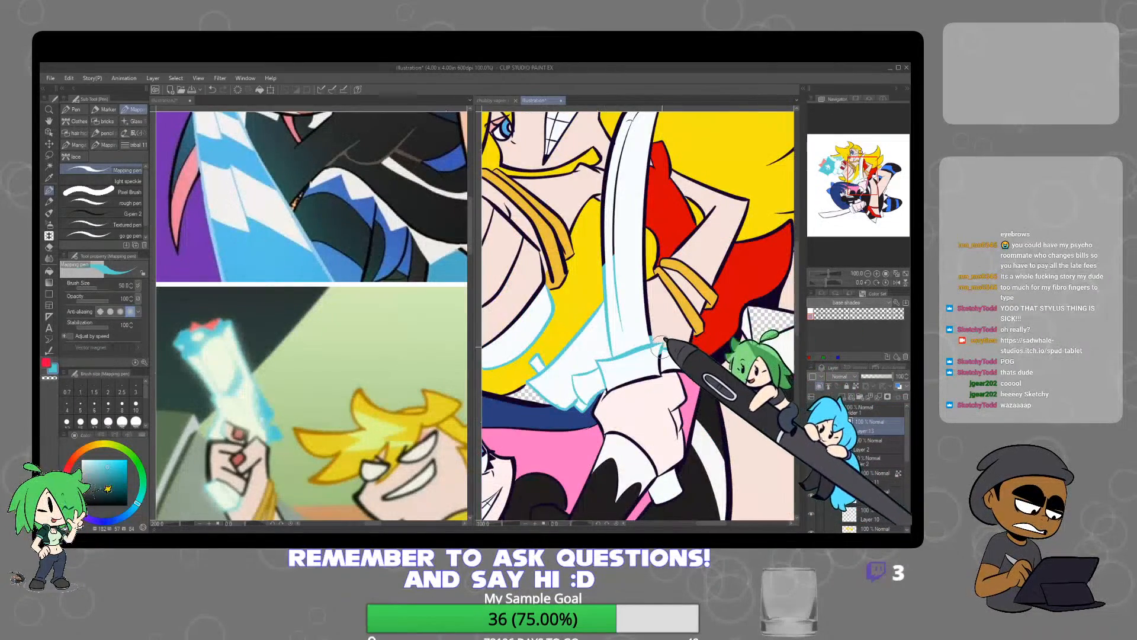
Recolour the lineart around the far end and underside of the upright sword's guard light blue, above the raised fist
{"action": "scroll", "coordinate": [661, 344], "scroll_direction": "up", "scroll_amount": 3}
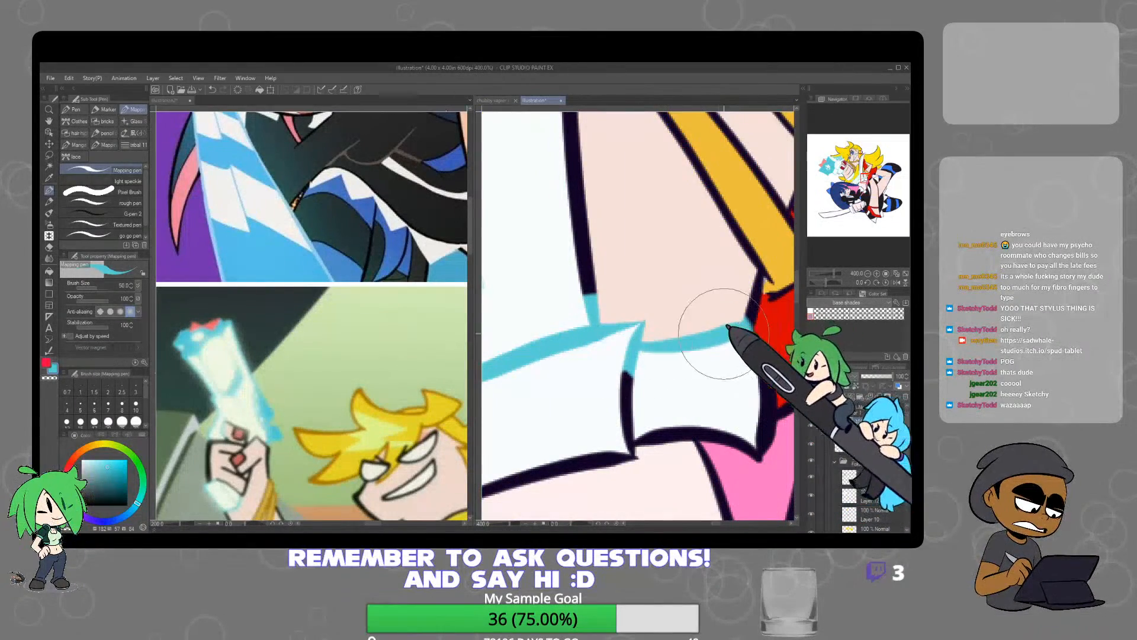
{"action": "mouse_move", "coordinate": [720, 329]}
{"action": "left_mouse_down"}
{"action": "mouse_move", "coordinate": [746, 341]}
{"action": "mouse_move", "coordinate": [760, 413]}
{"action": "mouse_move", "coordinate": [774, 415]}
{"action": "mouse_move", "coordinate": [676, 379]}
{"action": "left_mouse_up"}
{"action": "key", "text": "e"}
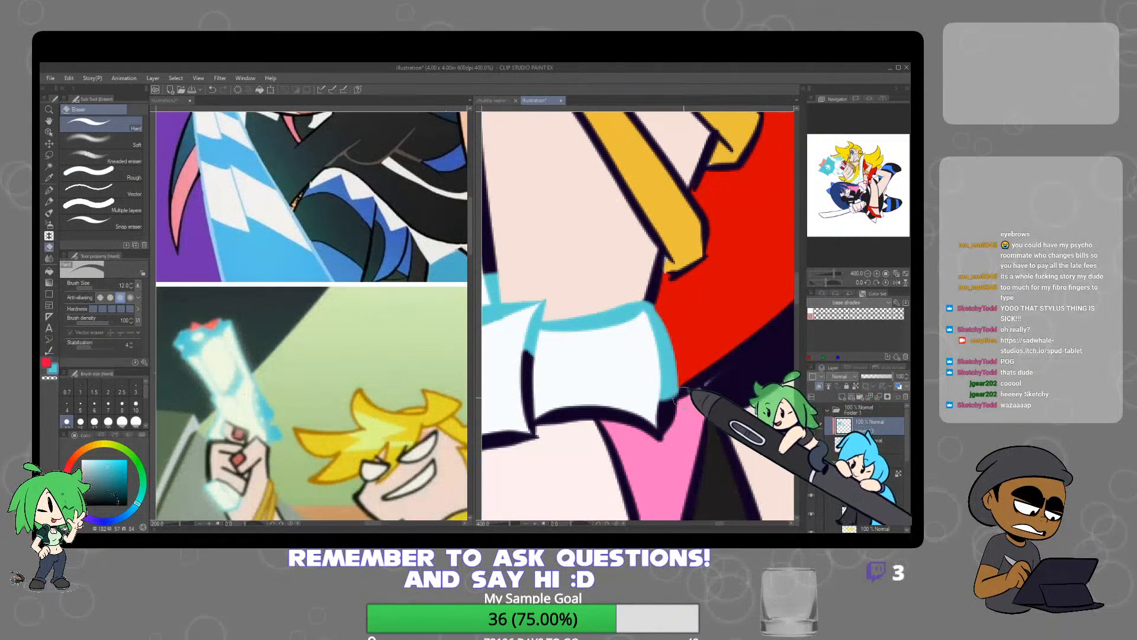
{"action": "key", "text": "p"}
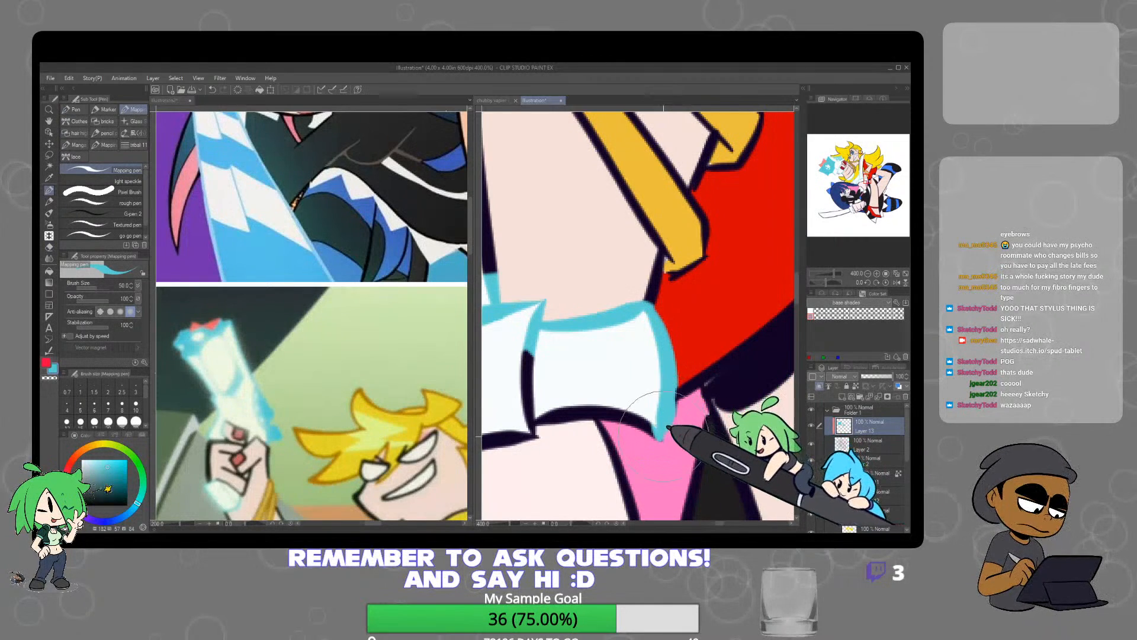
{"action": "mouse_move", "coordinate": [663, 437]}
{"action": "left_mouse_down"}
{"action": "mouse_move", "coordinate": [563, 409]}
{"action": "mouse_move", "coordinate": [526, 418]}
{"action": "mouse_move", "coordinate": [531, 358]}
{"action": "left_mouse_up"}
{"action": "scroll", "coordinate": [587, 388], "scroll_direction": "down", "scroll_amount": 3}
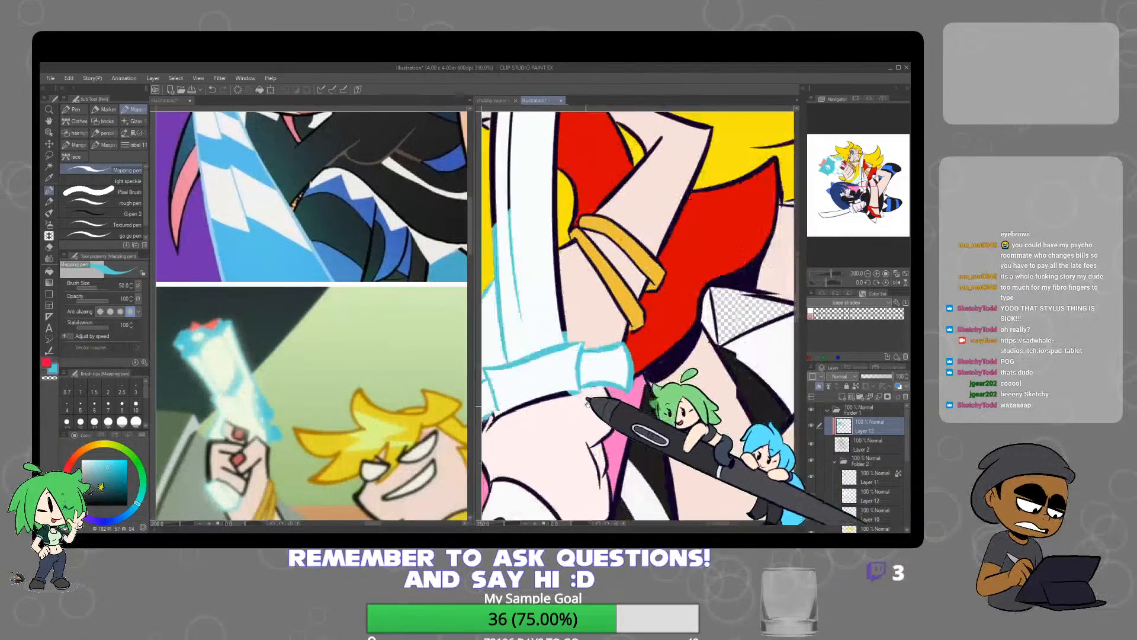
{"action": "left_click_drag", "start_coordinate": [587, 405], "coordinate": [630, 385]}
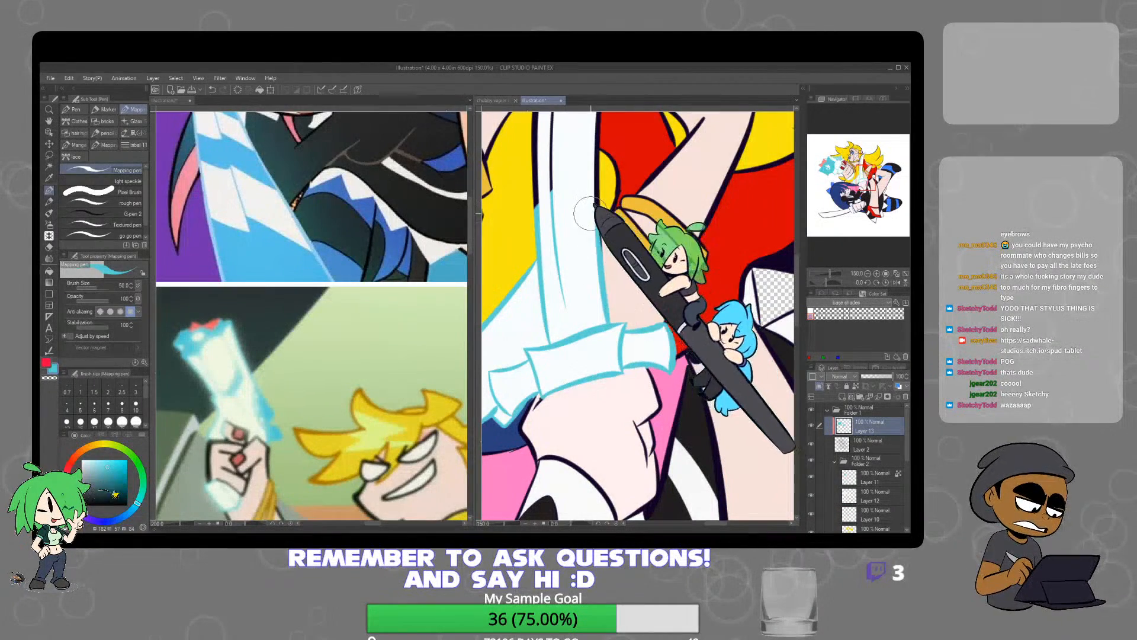
Recolour the upright sword's blade edges and inner line light blue up to the pointed tip
{"action": "left_click_drag", "start_coordinate": [605, 181], "coordinate": [604, 318]}
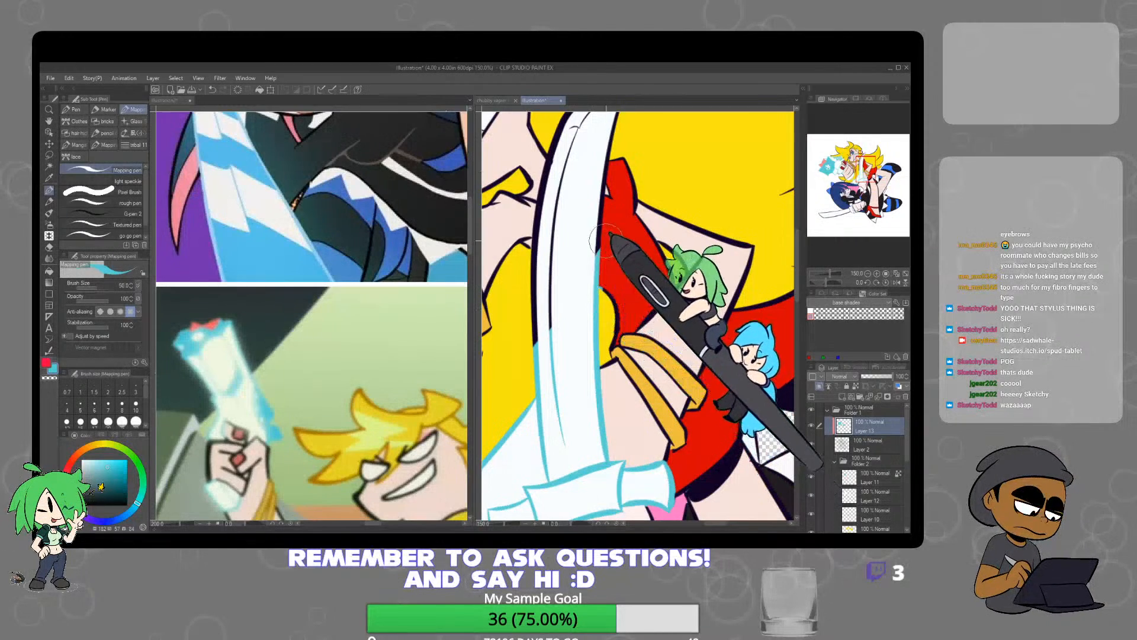
{"action": "key", "text": "e"}
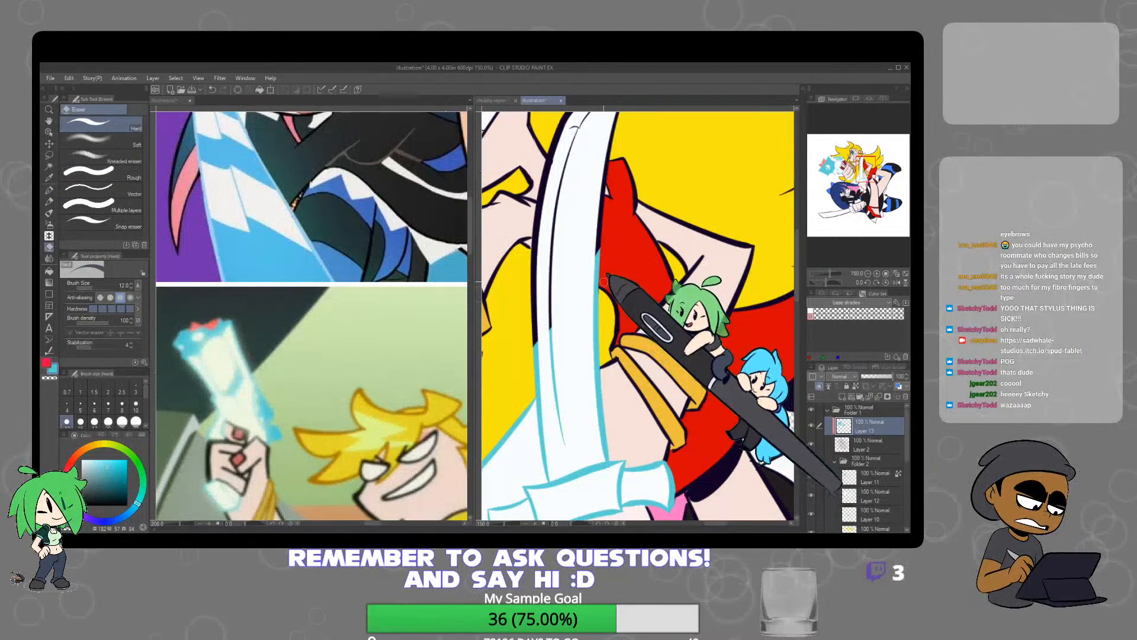
{"action": "key", "text": "p"}
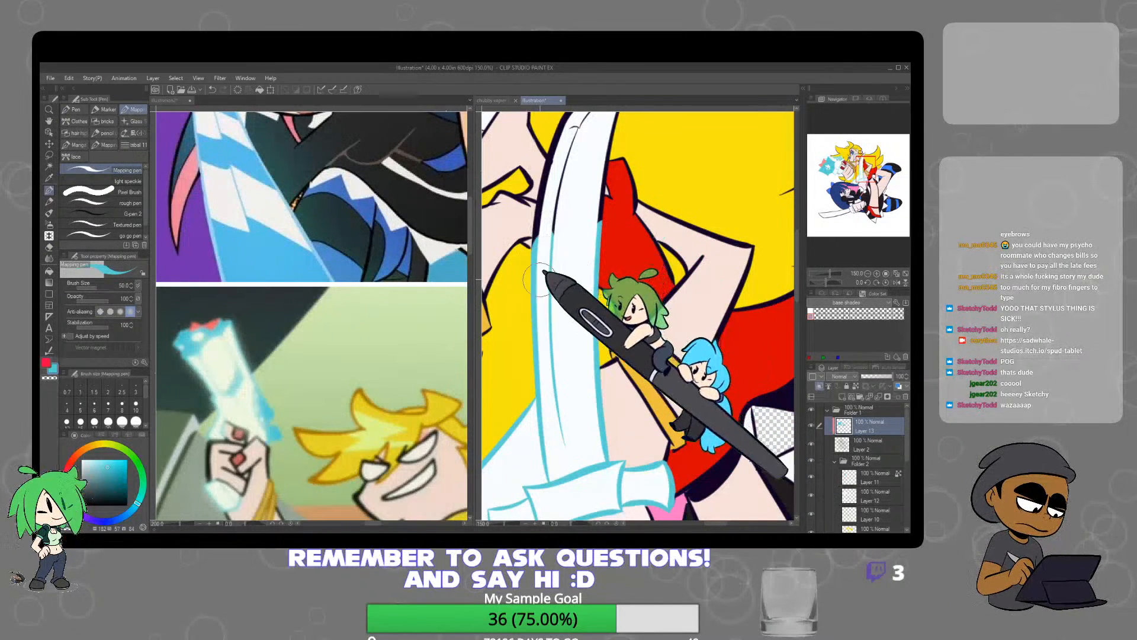
{"action": "left_click_drag", "start_coordinate": [553, 249], "coordinate": [557, 301]}
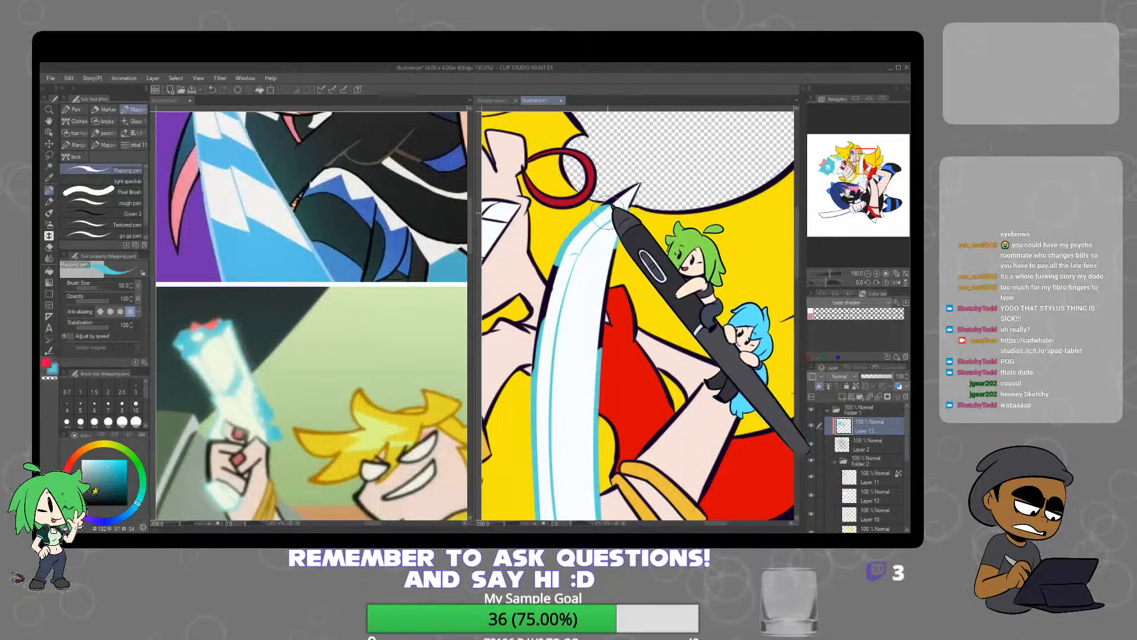
{"action": "mouse_move", "coordinate": [613, 210]}
{"action": "left_mouse_down"}
{"action": "mouse_move", "coordinate": [639, 182]}
{"action": "mouse_move", "coordinate": [611, 213]}
{"action": "left_mouse_up"}
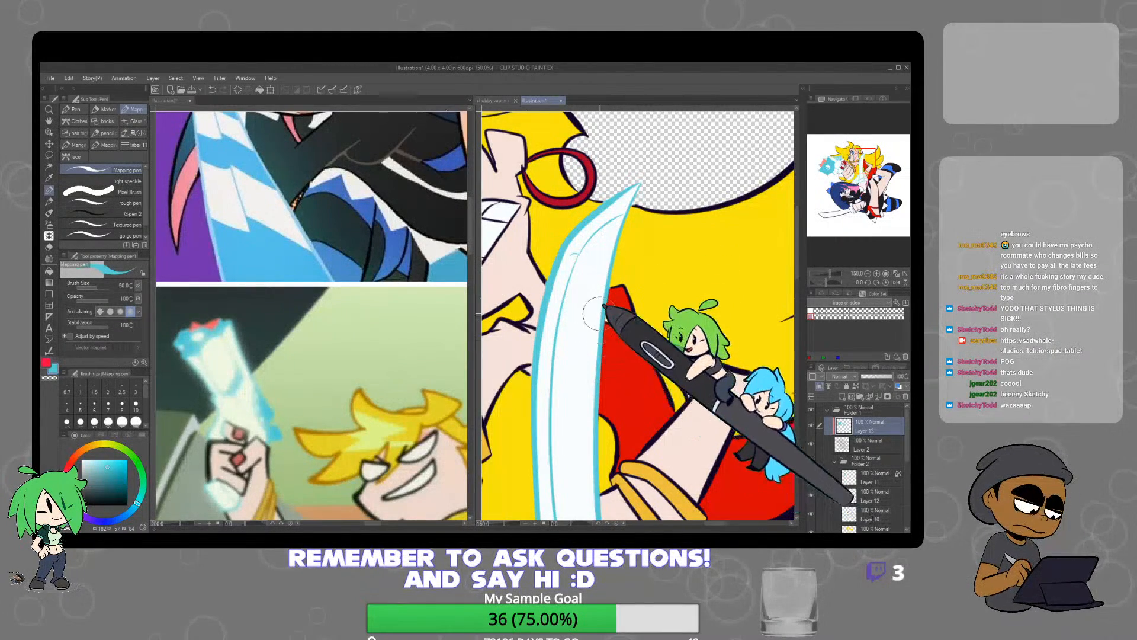
Recolour the outline of the upright sword's handle end below the raised fist light blue, with a brush size of 40
{"action": "scroll", "coordinate": [657, 237], "scroll_direction": "down", "scroll_amount": 3}
{"action": "scroll", "coordinate": [705, 362], "scroll_direction": "up", "scroll_amount": 1}
{"action": "scroll", "coordinate": [675, 365], "scroll_direction": "up", "scroll_amount": 3}
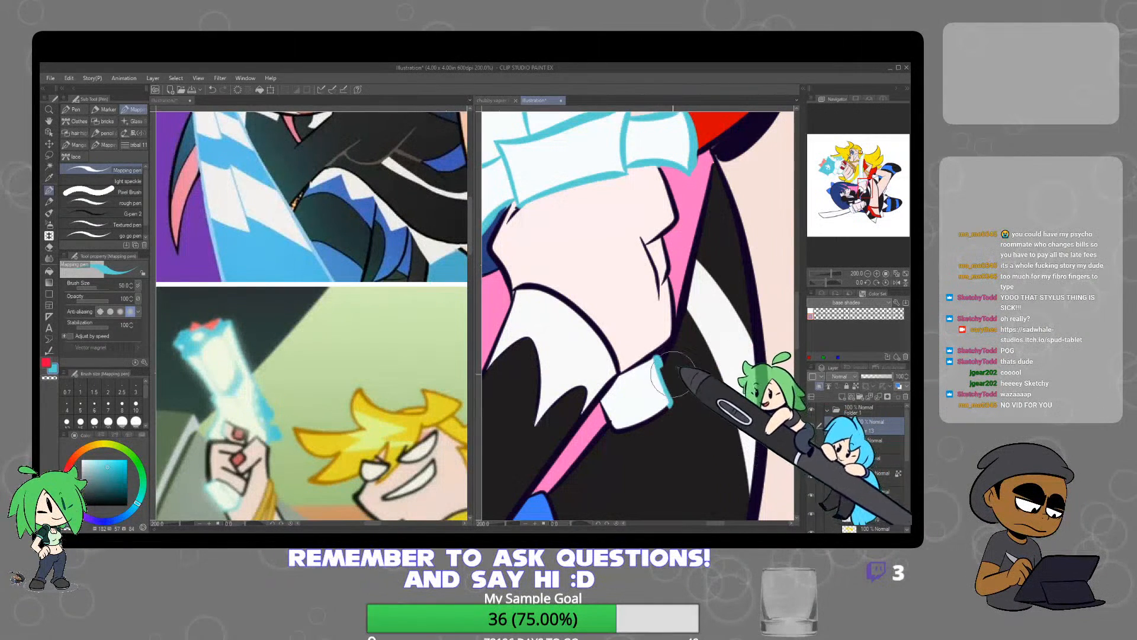
{"action": "key", "text": "e"}
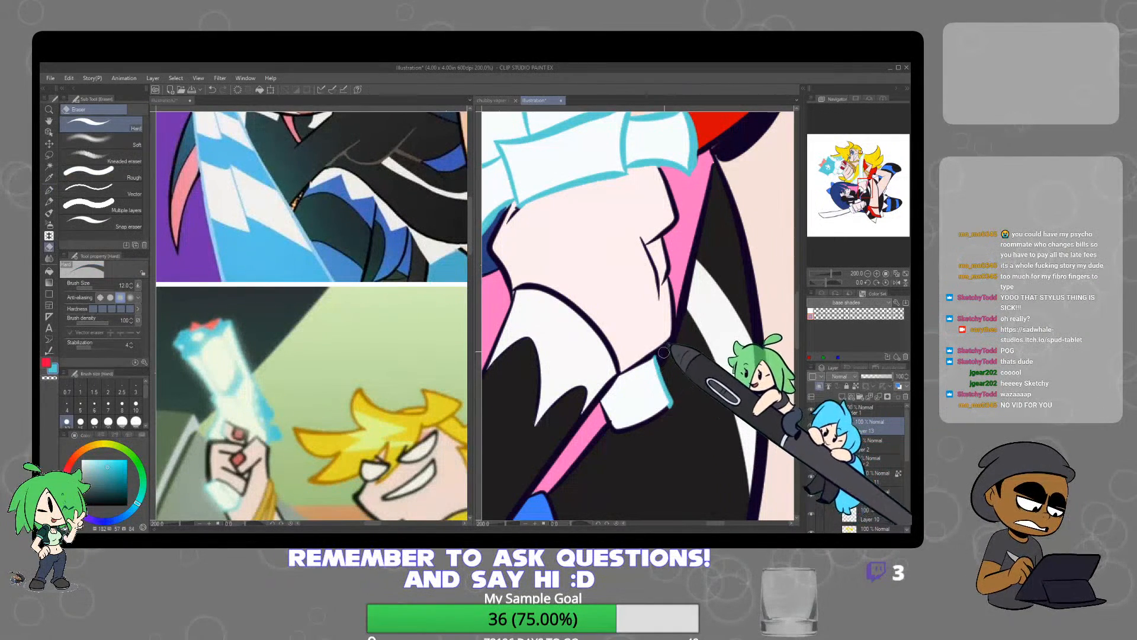
{"action": "key", "text": "p"}
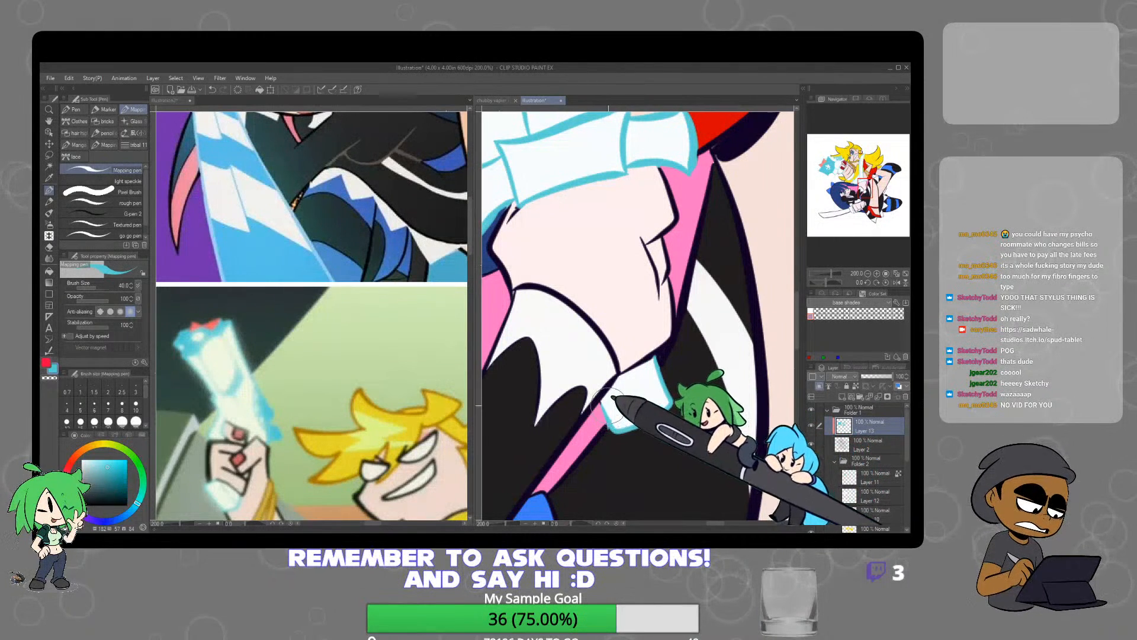
{"action": "left_click_drag", "start_coordinate": [603, 408], "coordinate": [595, 393]}
Recolour the outline of the lower sword's handle end, sticking out past the lower fist, light blue
{"action": "scroll", "coordinate": [658, 382], "scroll_direction": "down", "scroll_amount": 3}
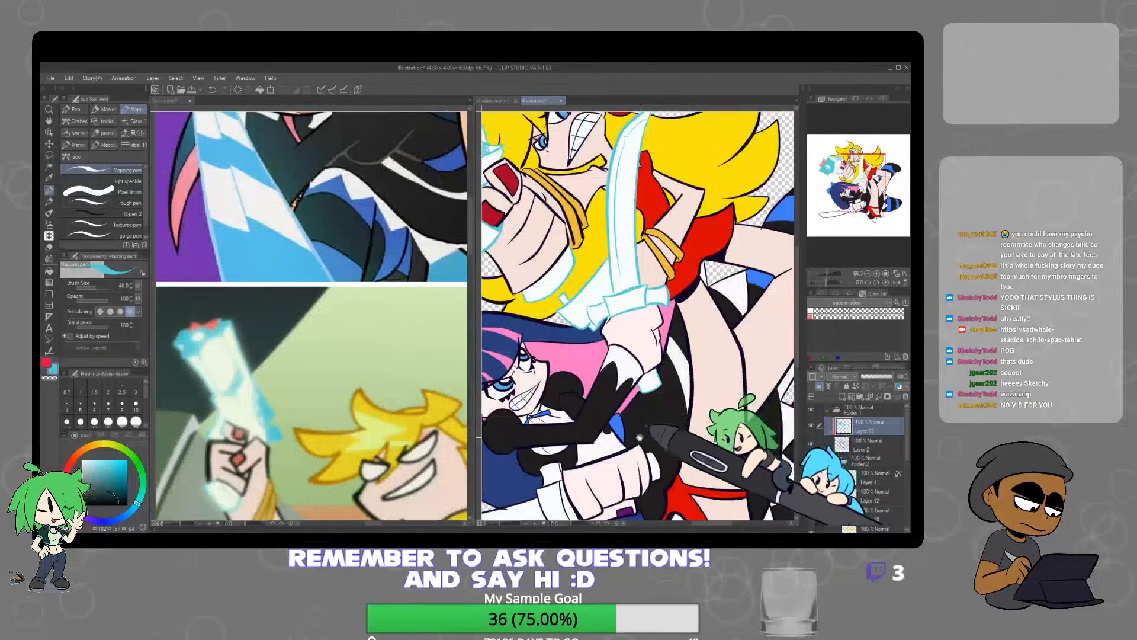
{"action": "left_click_drag", "start_coordinate": [649, 441], "coordinate": [690, 314]}
{"action": "scroll", "coordinate": [714, 293], "scroll_direction": "up", "scroll_amount": 2}
{"action": "scroll", "coordinate": [687, 284], "scroll_direction": "up", "scroll_amount": 3}
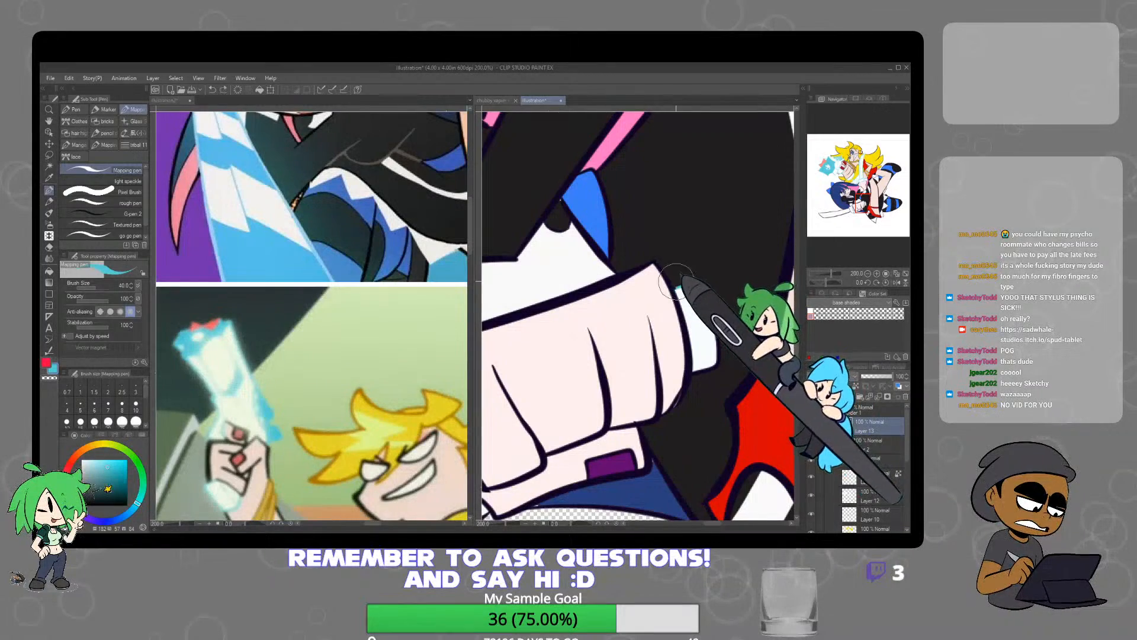
{"action": "mouse_move", "coordinate": [707, 307]}
{"action": "left_mouse_down"}
{"action": "mouse_move", "coordinate": [714, 375]}
{"action": "mouse_move", "coordinate": [704, 356]}
{"action": "mouse_move", "coordinate": [690, 378]}
{"action": "left_mouse_up"}
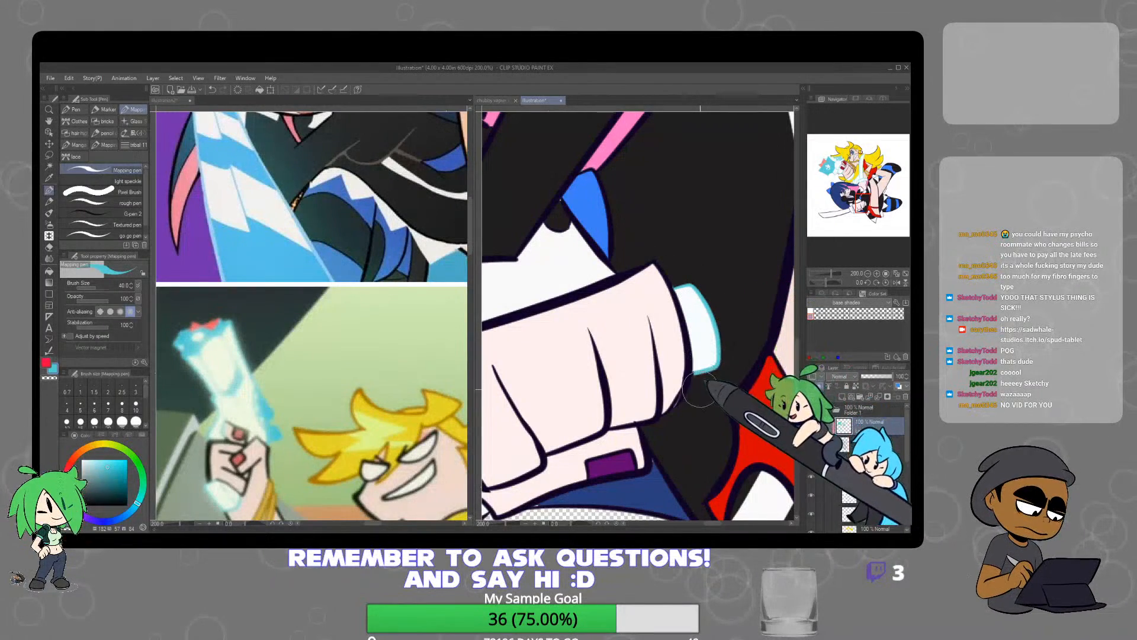
Recolour the lower sword's guard lineart light blue, down to its bottom edge and where it meets the blade
{"action": "scroll", "coordinate": [704, 370], "scroll_direction": "down", "scroll_amount": 2}
{"action": "scroll", "coordinate": [635, 396], "scroll_direction": "up", "scroll_amount": 2}
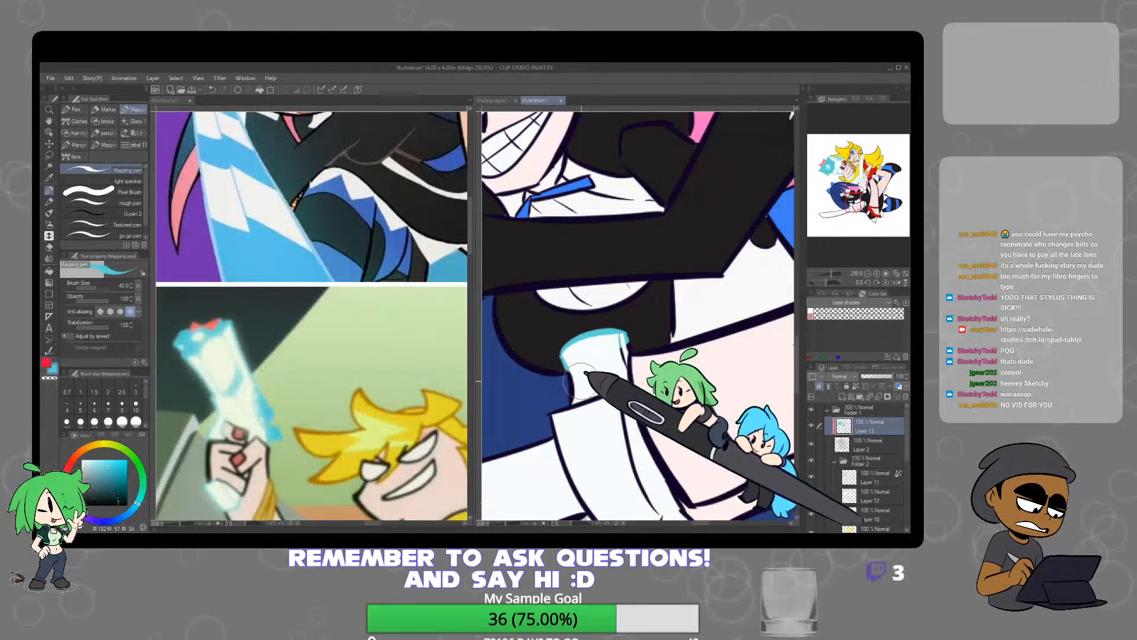
{"action": "left_click_drag", "start_coordinate": [581, 400], "coordinate": [569, 442]}
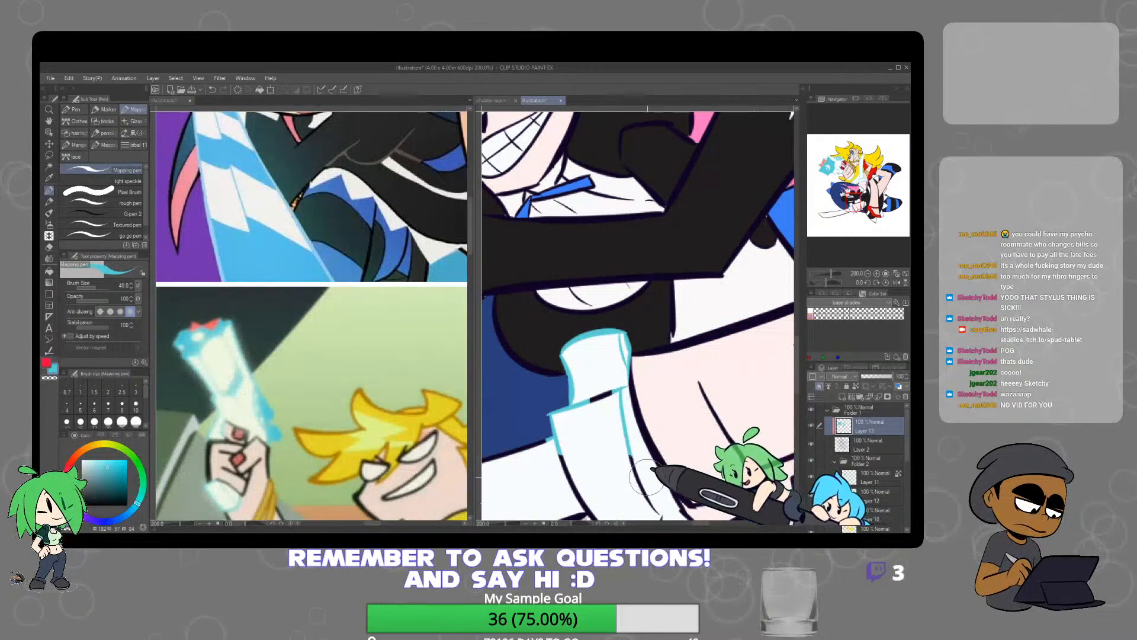
{"action": "mouse_move", "coordinate": [641, 450]}
{"action": "left_mouse_down"}
{"action": "mouse_move", "coordinate": [580, 279]}
{"action": "mouse_move", "coordinate": [636, 389]}
{"action": "left_mouse_up"}
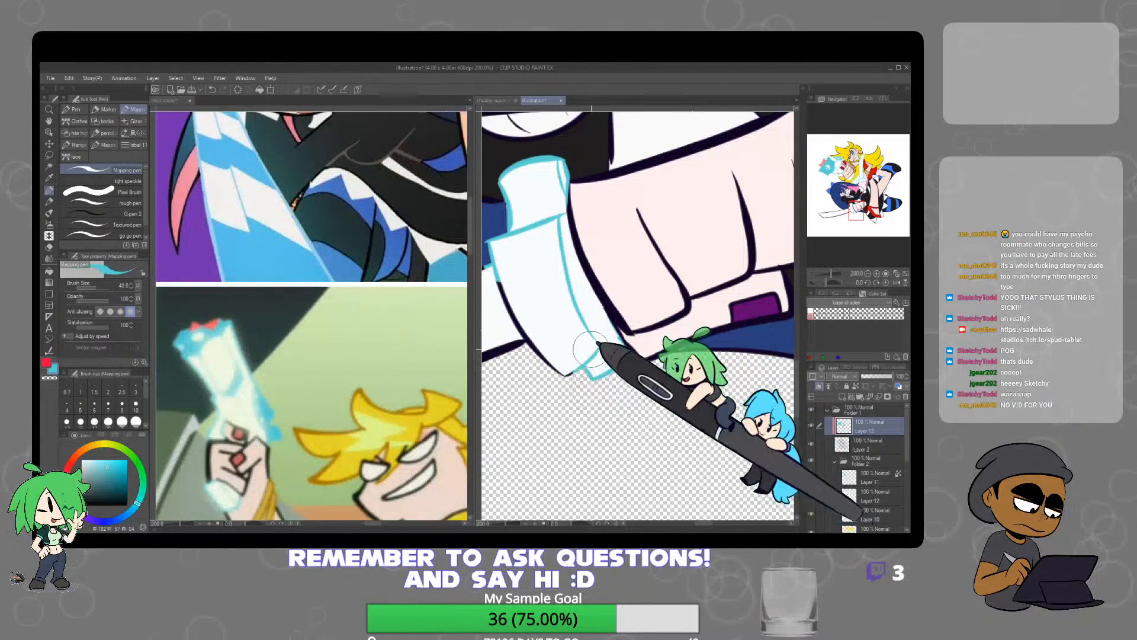
{"action": "mouse_move", "coordinate": [565, 373]}
{"action": "left_mouse_down"}
{"action": "mouse_move", "coordinate": [515, 300]}
{"action": "mouse_move", "coordinate": [653, 337]}
{"action": "left_mouse_up"}
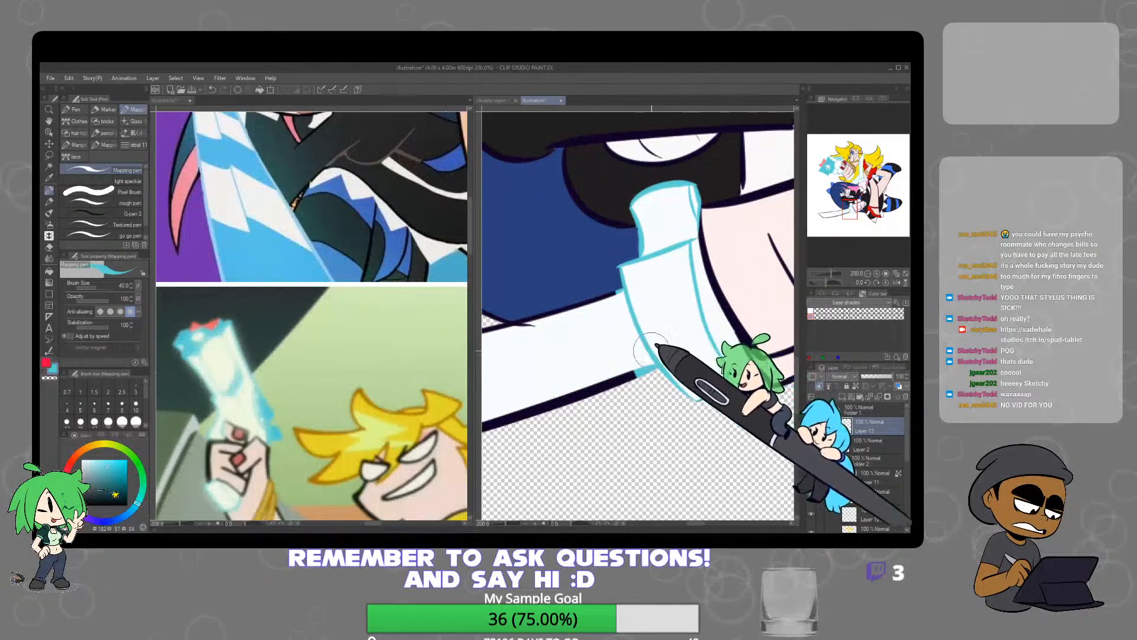
{"action": "left_click_drag", "start_coordinate": [632, 286], "coordinate": [620, 293]}
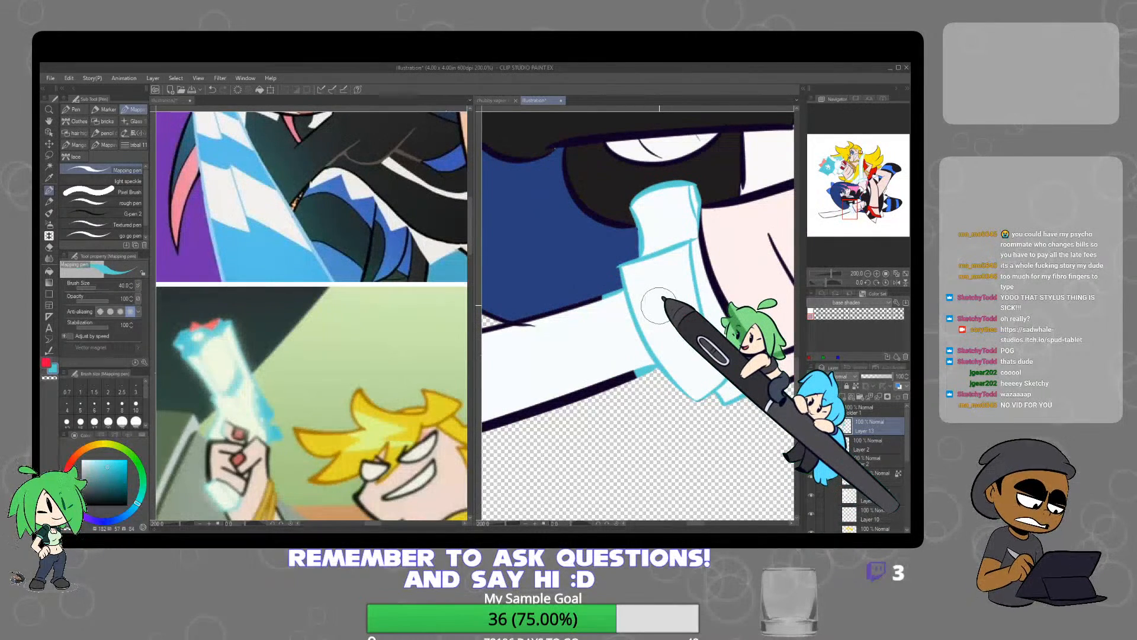
Recolour both edges of the lower sword's blade light blue out to the tip
{"action": "scroll", "coordinate": [654, 314], "scroll_direction": "down", "scroll_amount": 3}
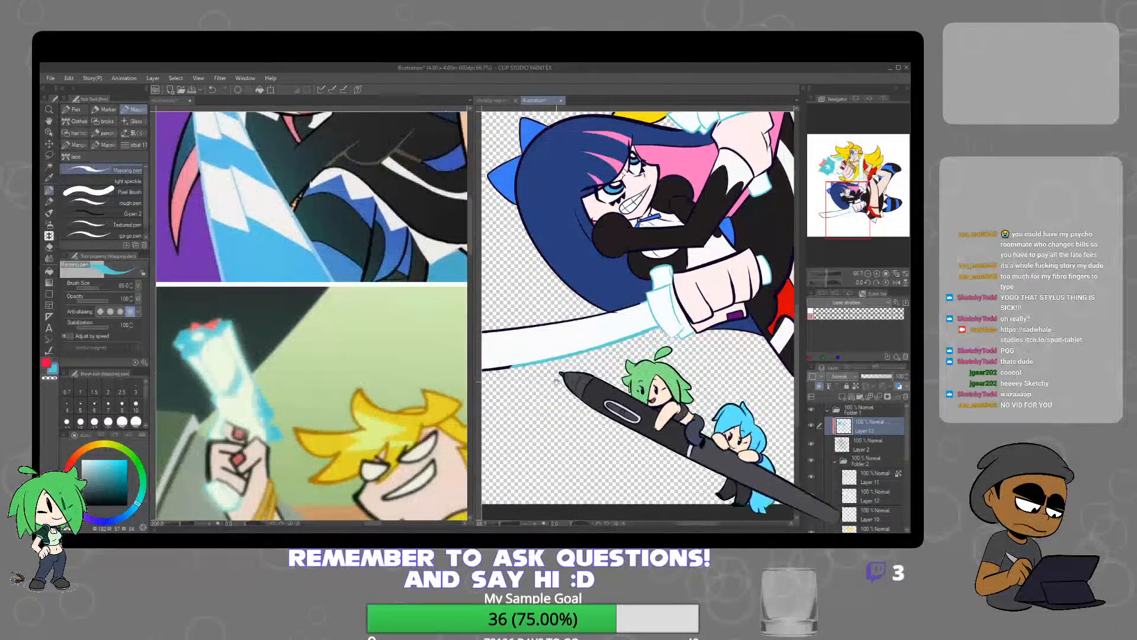
{"action": "left_click_drag", "start_coordinate": [567, 354], "coordinate": [675, 350]}
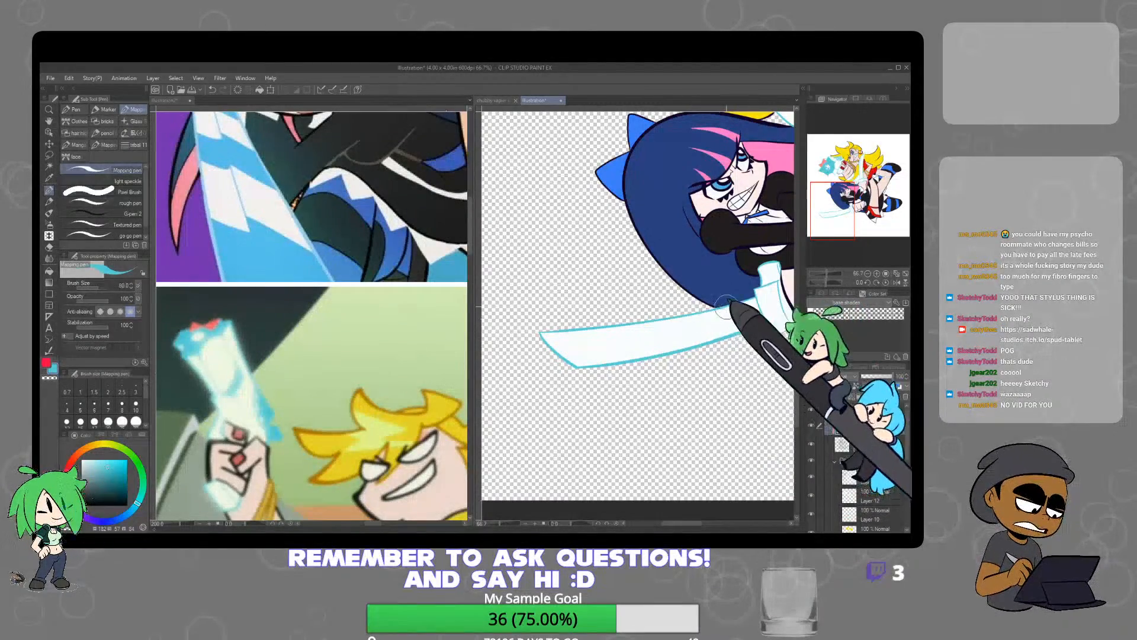
{"action": "scroll", "coordinate": [704, 364], "scroll_direction": "down", "scroll_amount": 3}
{"action": "left_click_drag", "start_coordinate": [702, 366], "coordinate": [589, 408]}
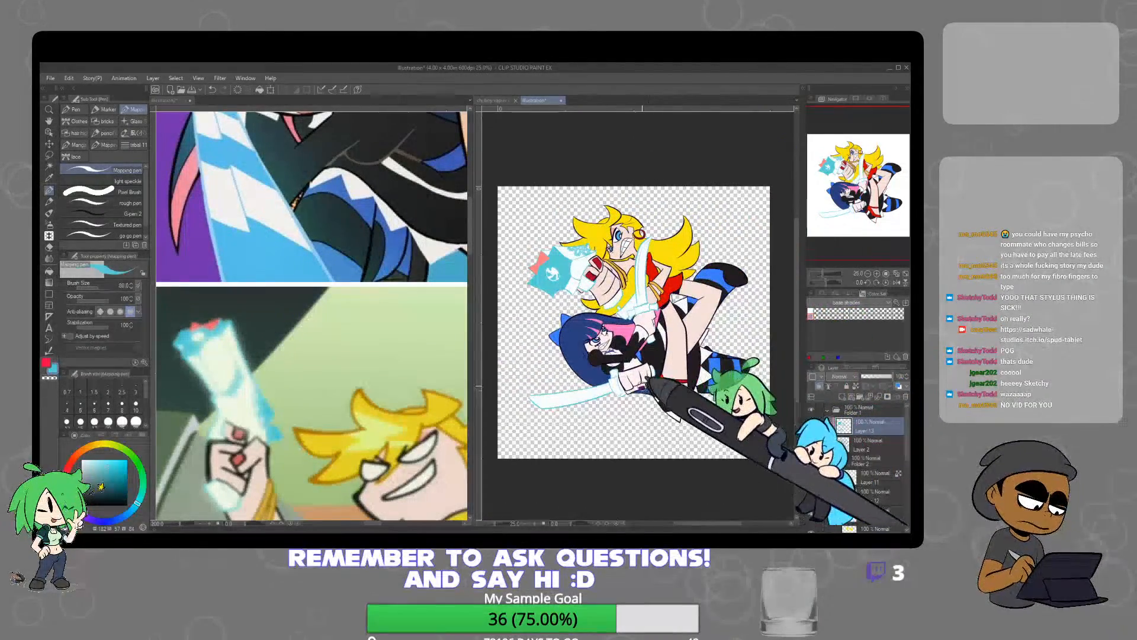
Sample the yellow of the blonde character's hair and change it to a darker orange-brown drawing colour
{"action": "scroll", "coordinate": [612, 213], "scroll_direction": "up", "scroll_amount": 5}
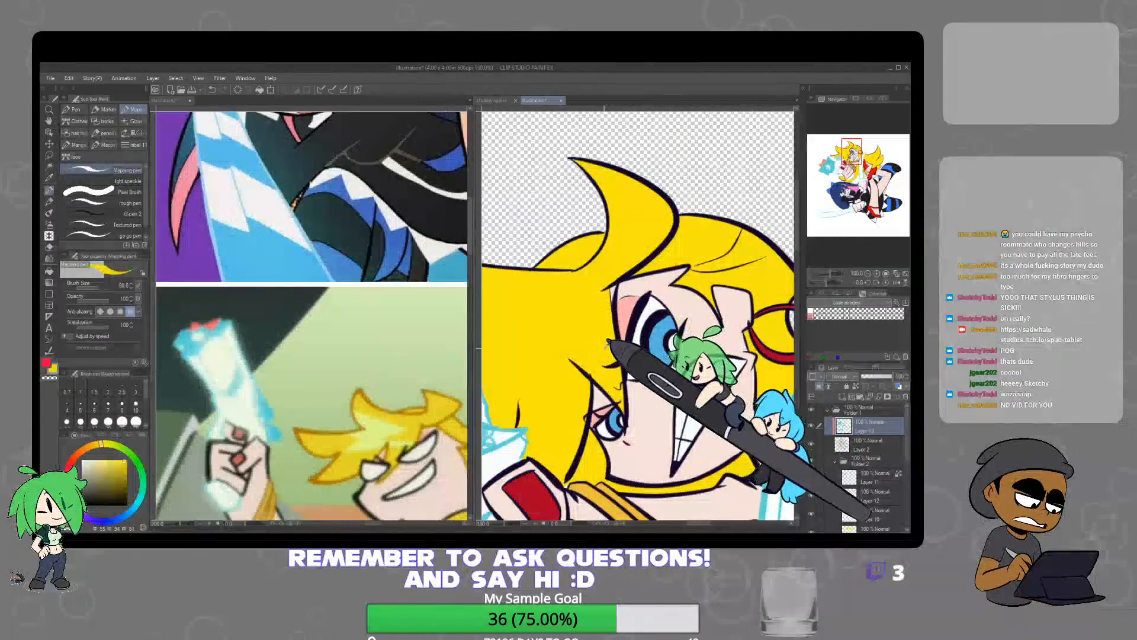
{"action": "left_click", "coordinate": [127, 476]}
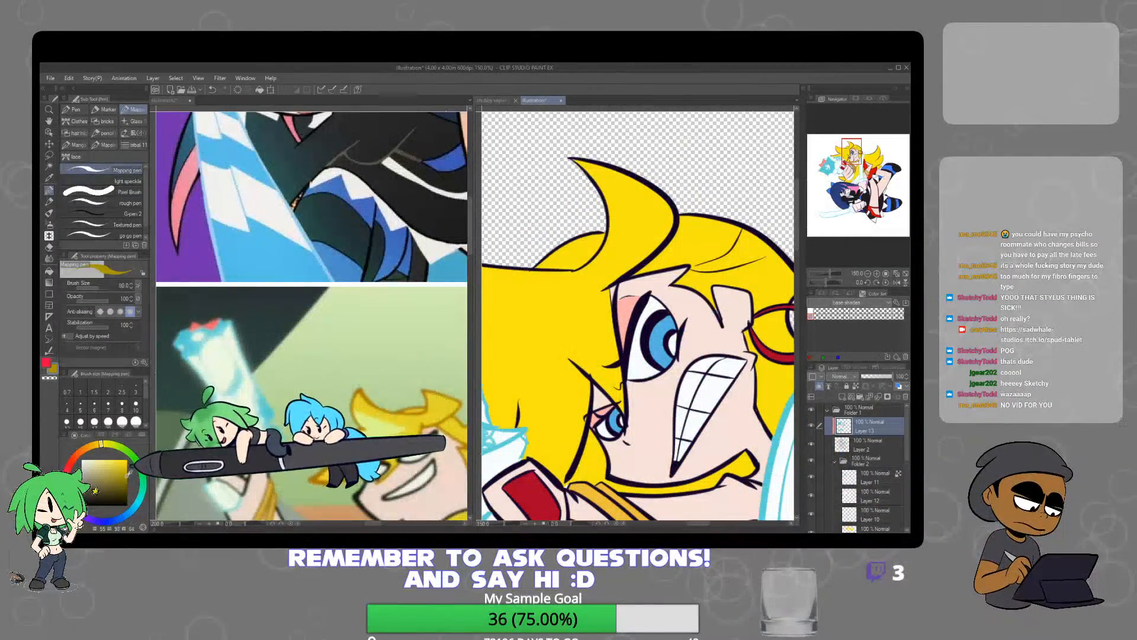
{"action": "left_click", "coordinate": [94, 440]}
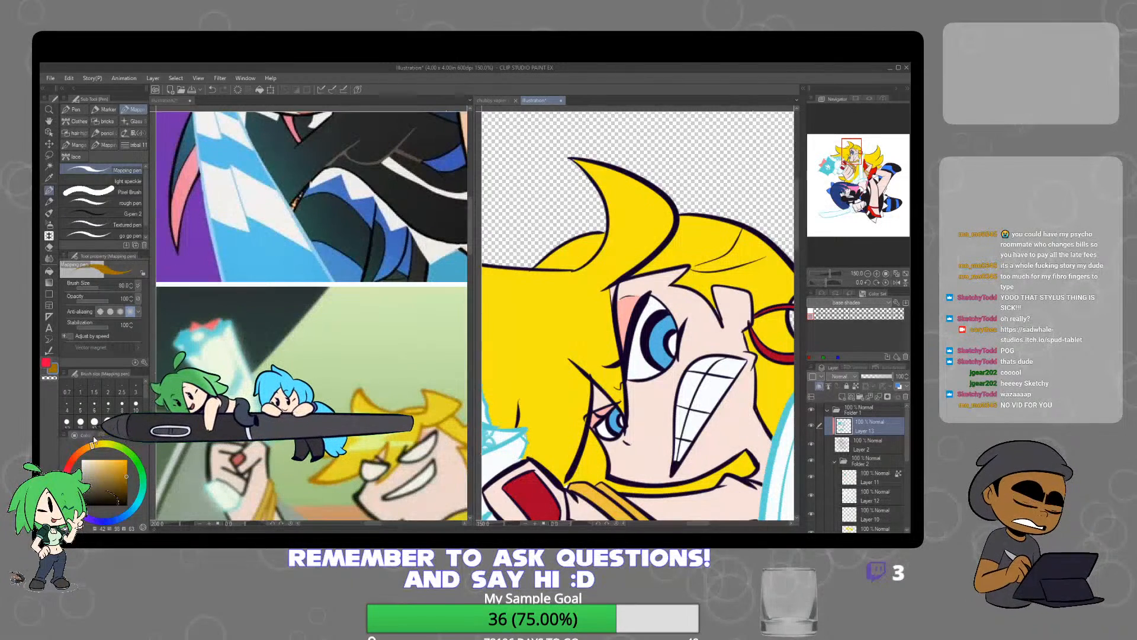
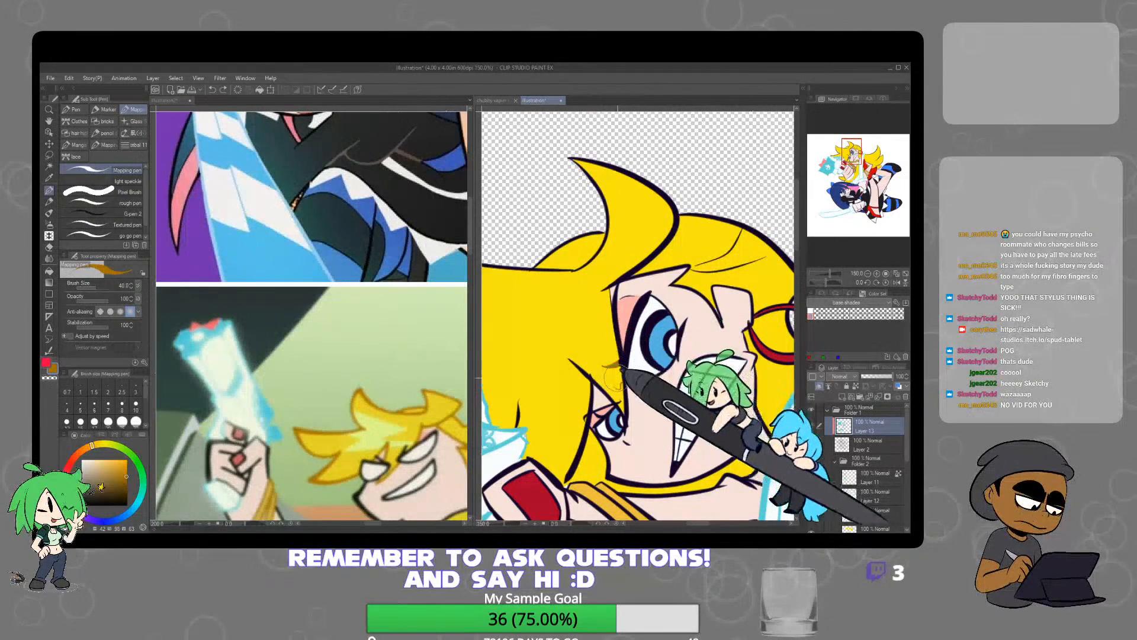
Recolour the blonde character's fringe lineart around the eyes orange-brown, checking the hair in the reference image
{"action": "scroll", "coordinate": [616, 376], "scroll_direction": "up", "scroll_amount": 4}
{"action": "left_click", "coordinate": [460, 430]}
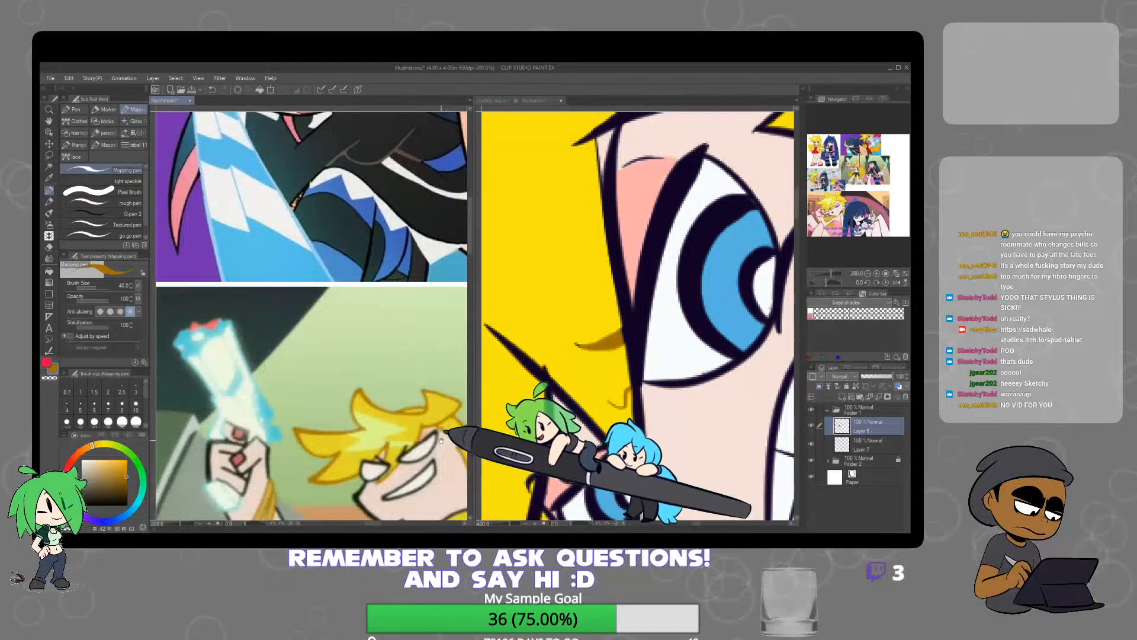
{"action": "left_click_drag", "start_coordinate": [463, 431], "coordinate": [403, 431]}
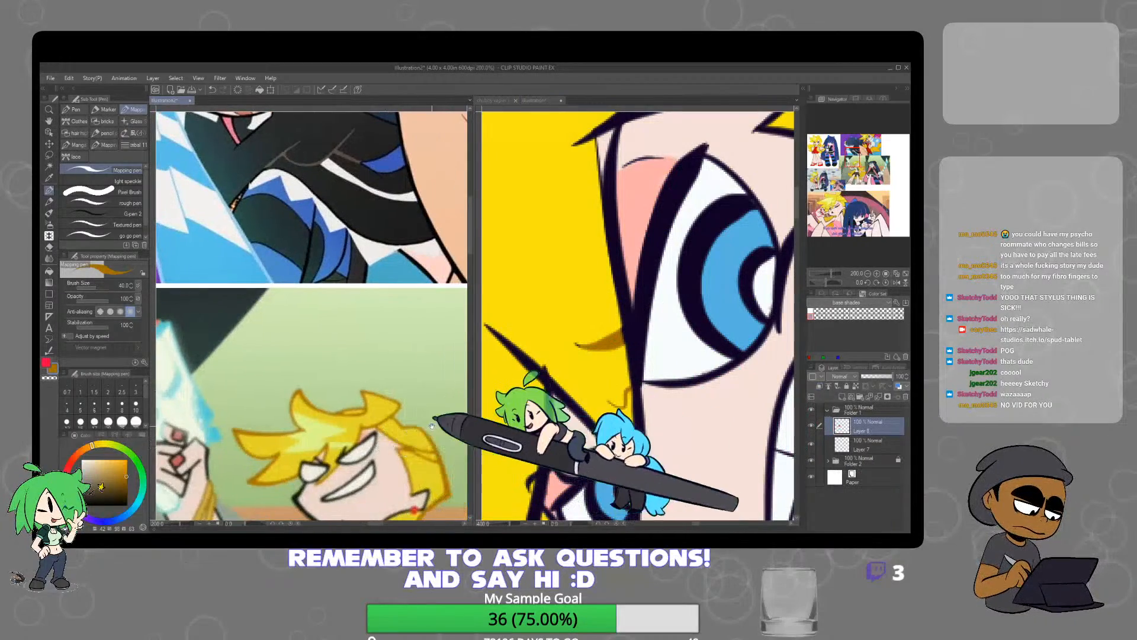
{"action": "left_click", "coordinate": [605, 371]}
{"action": "scroll", "coordinate": [583, 372], "scroll_direction": "down", "scroll_amount": 3}
{"action": "scroll", "coordinate": [572, 365], "scroll_direction": "down", "scroll_amount": 1}
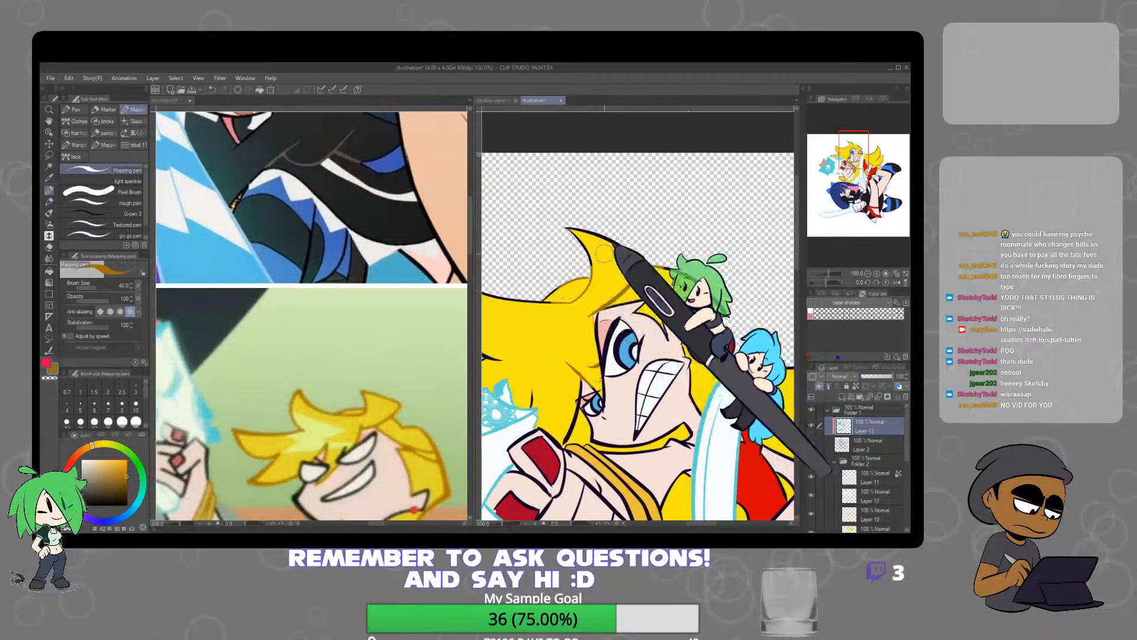
Recolour the blonde hair's curled tuft and crown outlines orange-brown and tidy the edge beside the ear
{"action": "scroll", "coordinate": [614, 323], "scroll_direction": "down", "scroll_amount": 1}
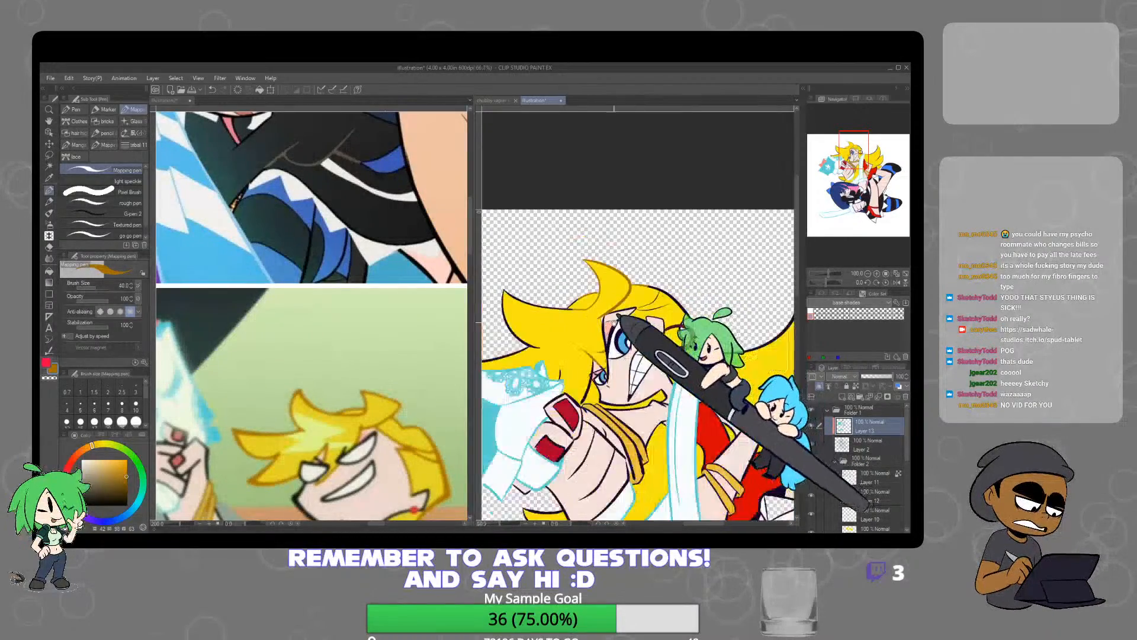
{"action": "scroll", "coordinate": [616, 318], "scroll_direction": "up", "scroll_amount": 2}
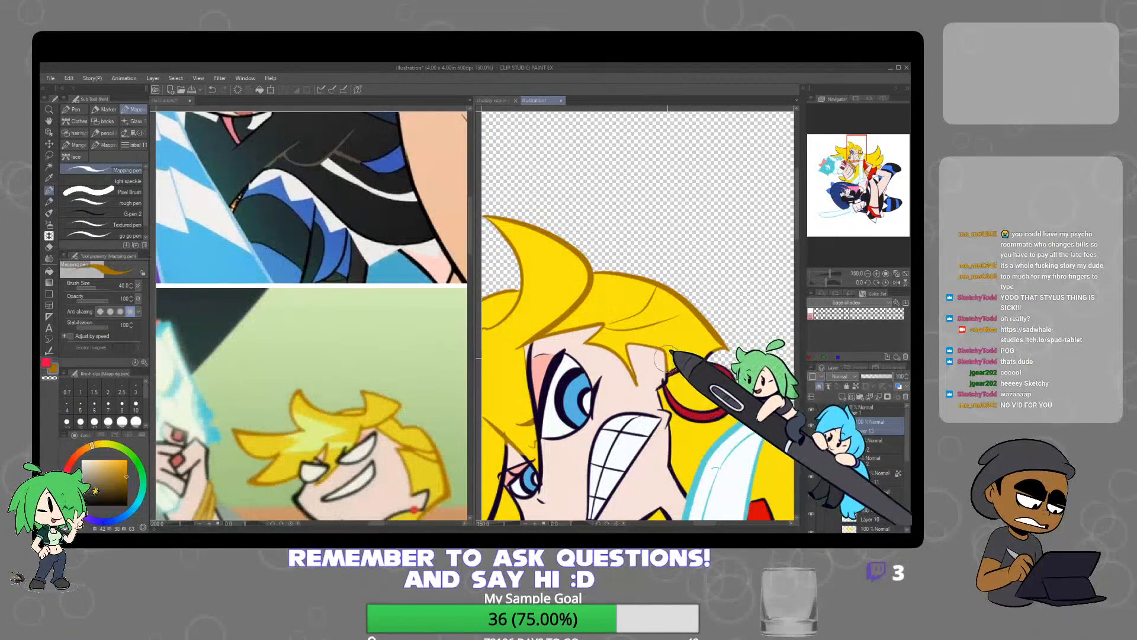
{"action": "key", "text": "e"}
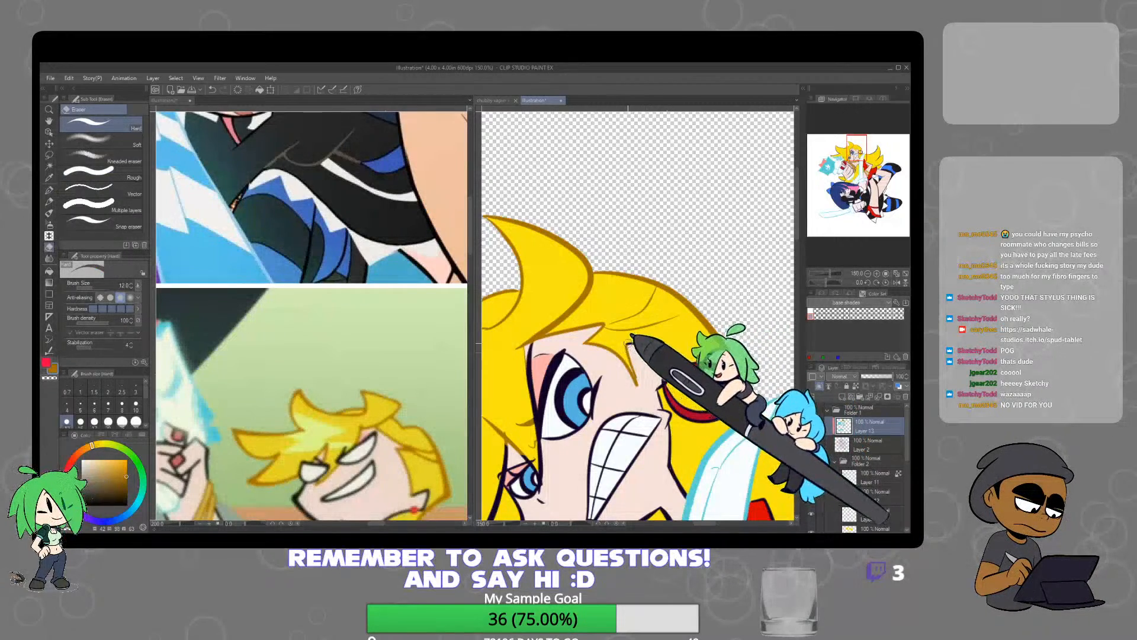
{"action": "key", "text": "p"}
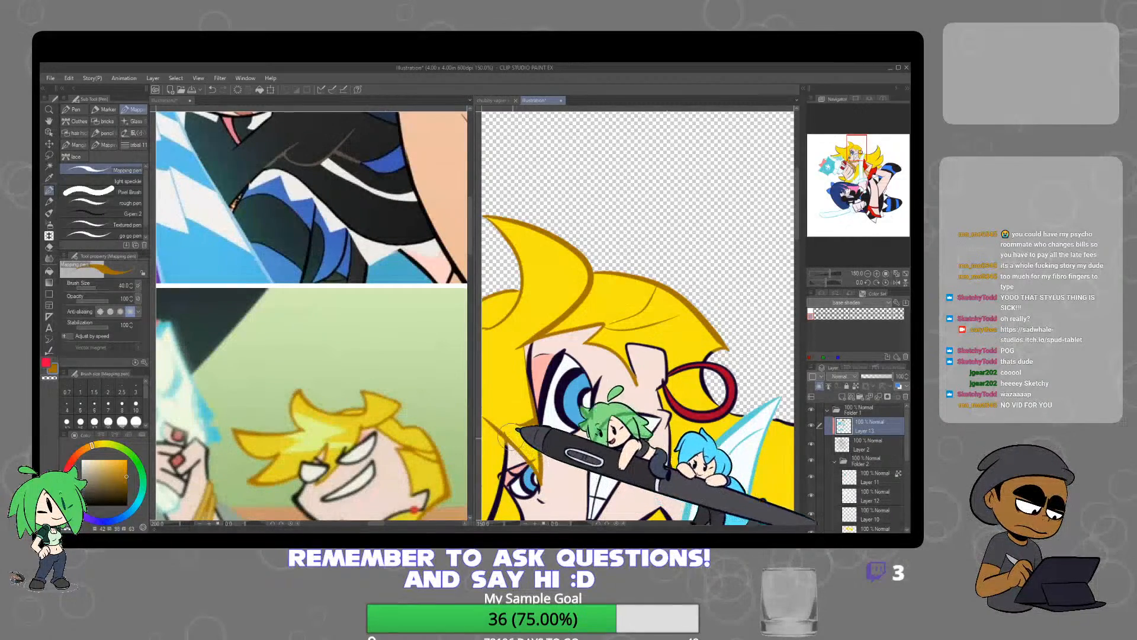
Recolour the hair outline behind the earring and sword tip orange-brown, along the flowing back hair to its upper point
{"action": "left_click_drag", "start_coordinate": [746, 413], "coordinate": [690, 378]}
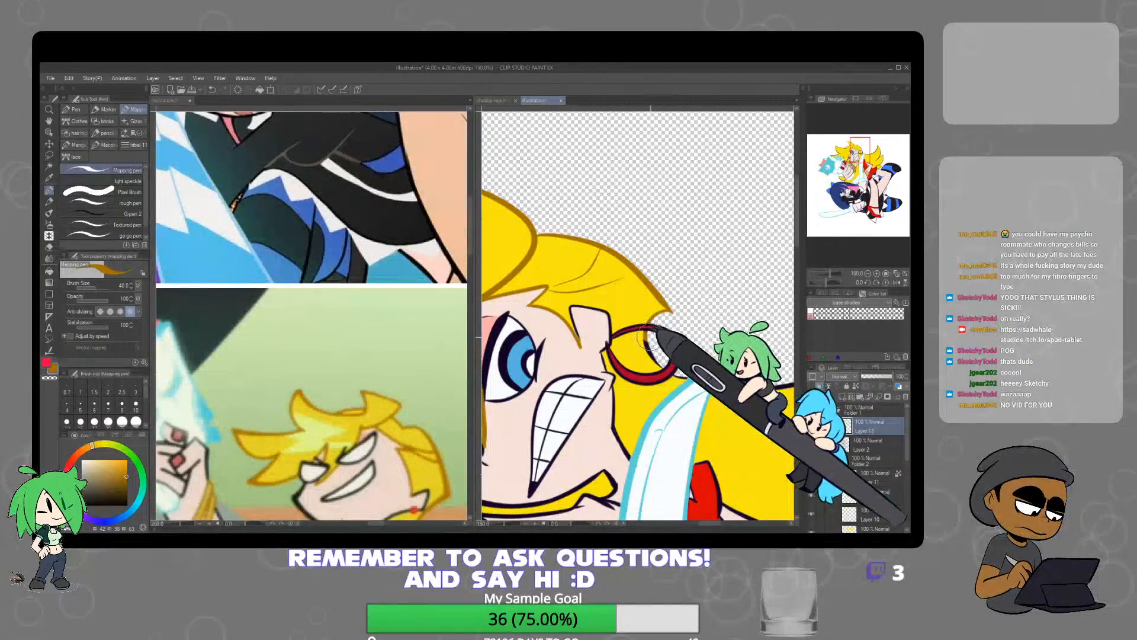
{"action": "scroll", "coordinate": [714, 350], "scroll_direction": "down", "scroll_amount": 1}
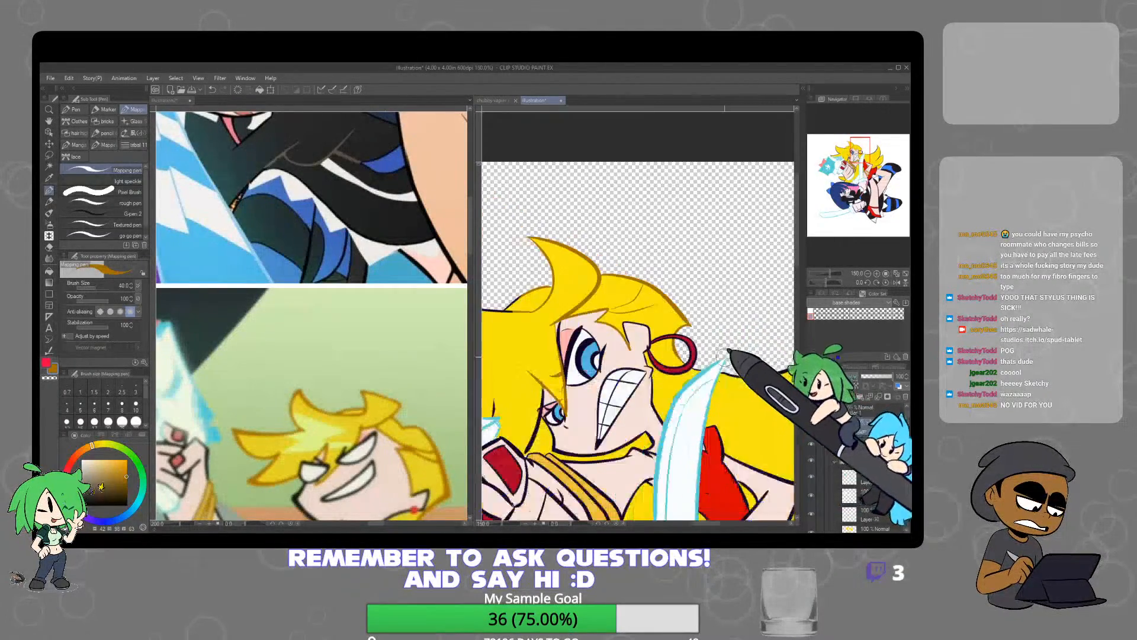
{"action": "scroll", "coordinate": [699, 370], "scroll_direction": "up", "scroll_amount": 2}
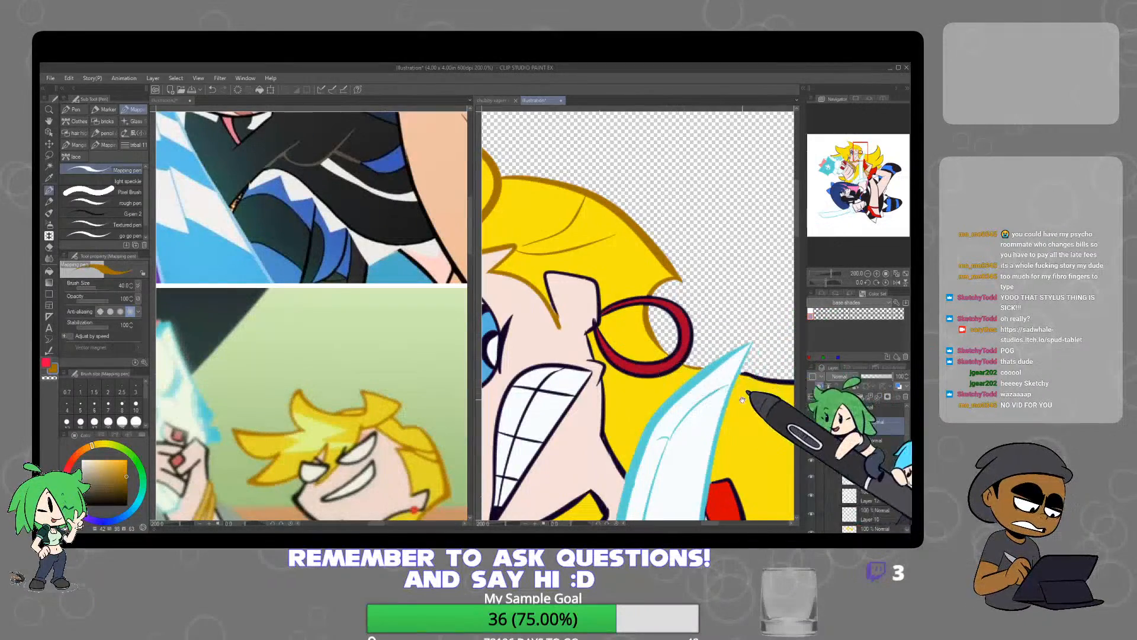
{"action": "left_click_drag", "start_coordinate": [742, 401], "coordinate": [609, 436]}
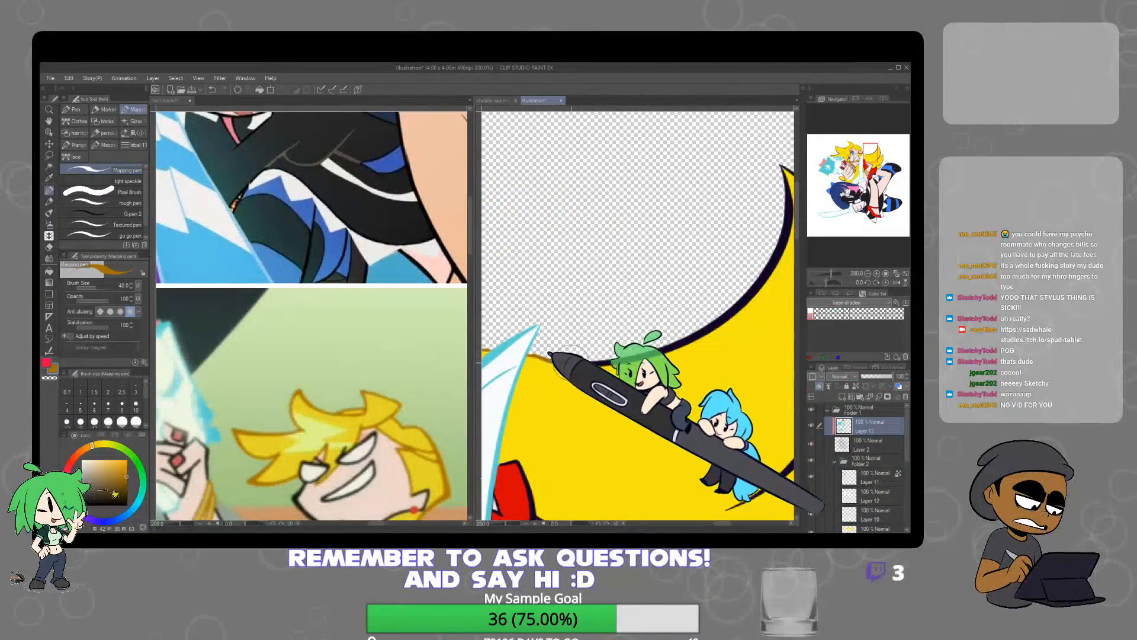
{"action": "scroll", "coordinate": [695, 276], "scroll_direction": "down", "scroll_amount": 4}
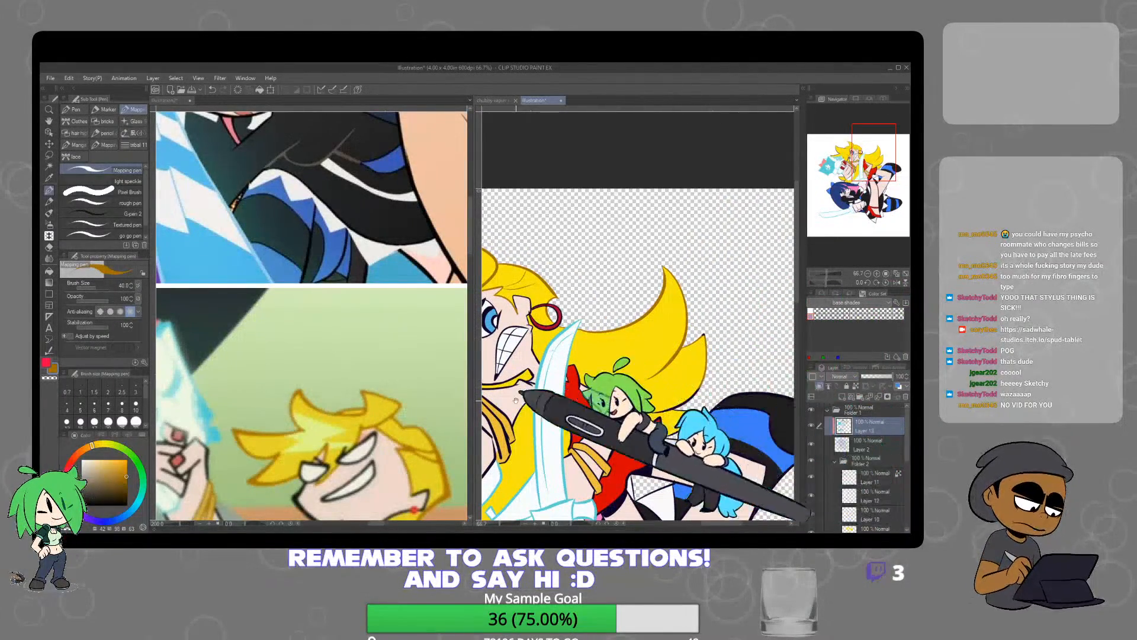
Compare with the reference sheet and recolour the back hair's lower points and inner strand lines orange-brown down to the red dress
{"action": "left_click_drag", "start_coordinate": [421, 449], "coordinate": [374, 252]}
{"action": "scroll", "coordinate": [391, 395], "scroll_direction": "down", "scroll_amount": 2}
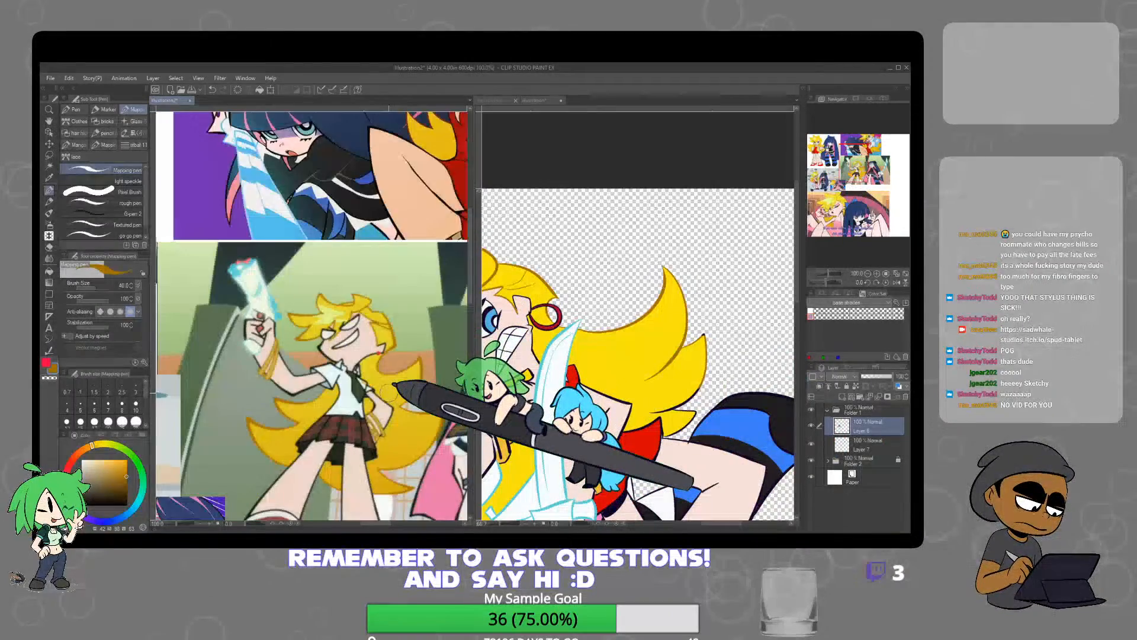
{"action": "scroll", "coordinate": [388, 394], "scroll_direction": "down", "scroll_amount": 5}
{"action": "scroll", "coordinate": [387, 455], "scroll_direction": "up", "scroll_amount": 2}
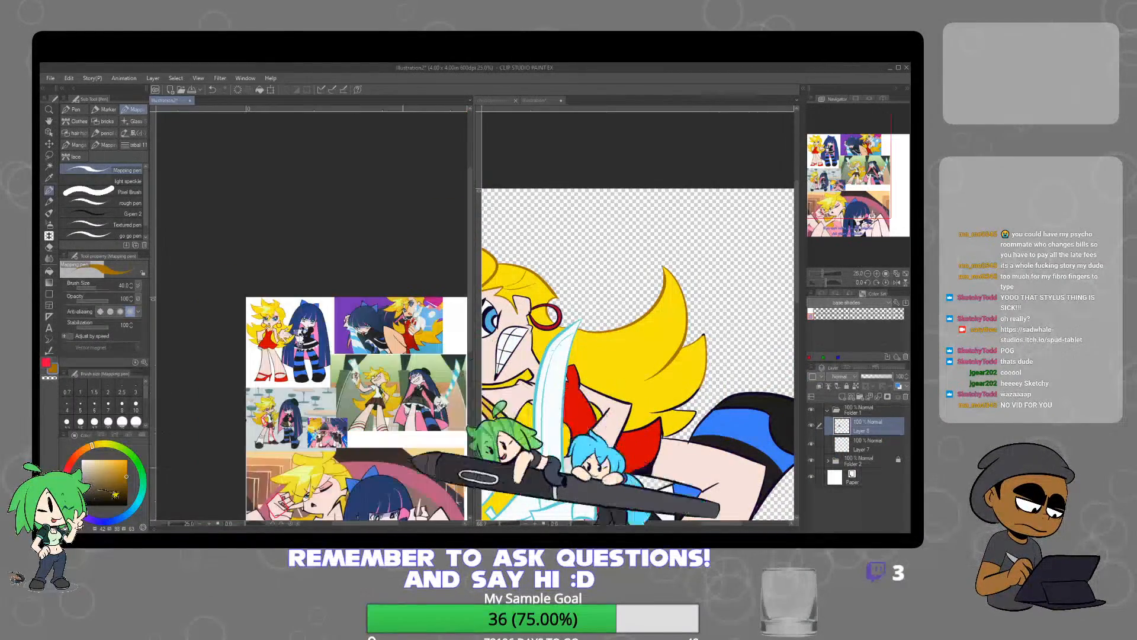
{"action": "scroll", "coordinate": [387, 455], "scroll_direction": "up", "scroll_amount": 1}
{"action": "left_click_drag", "start_coordinate": [387, 455], "coordinate": [414, 350]}
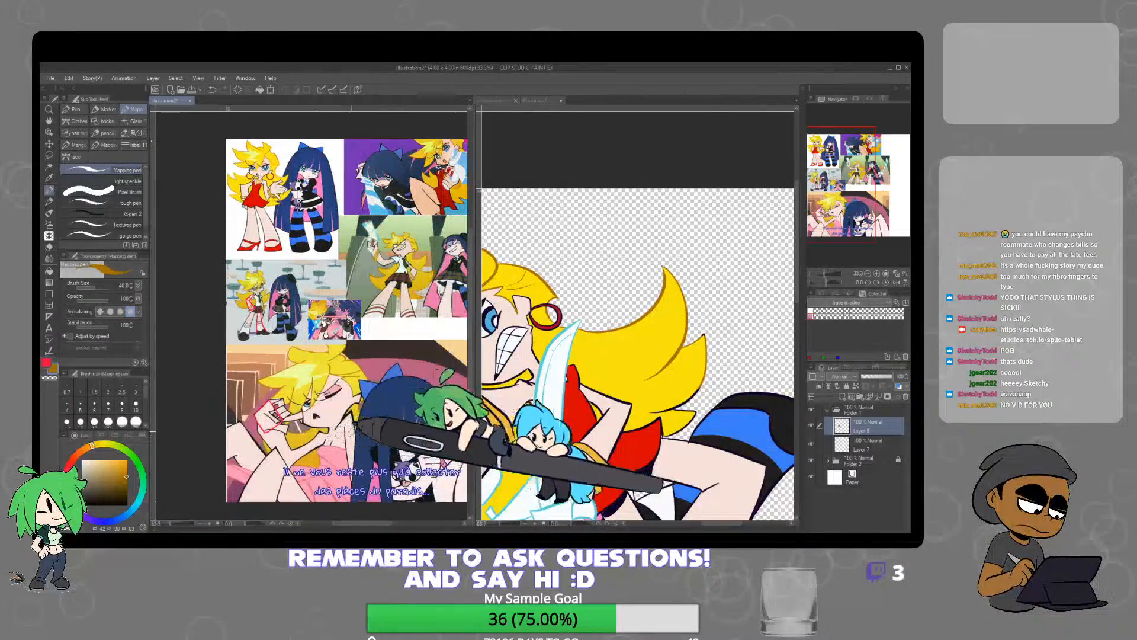
{"action": "left_click", "coordinate": [686, 346]}
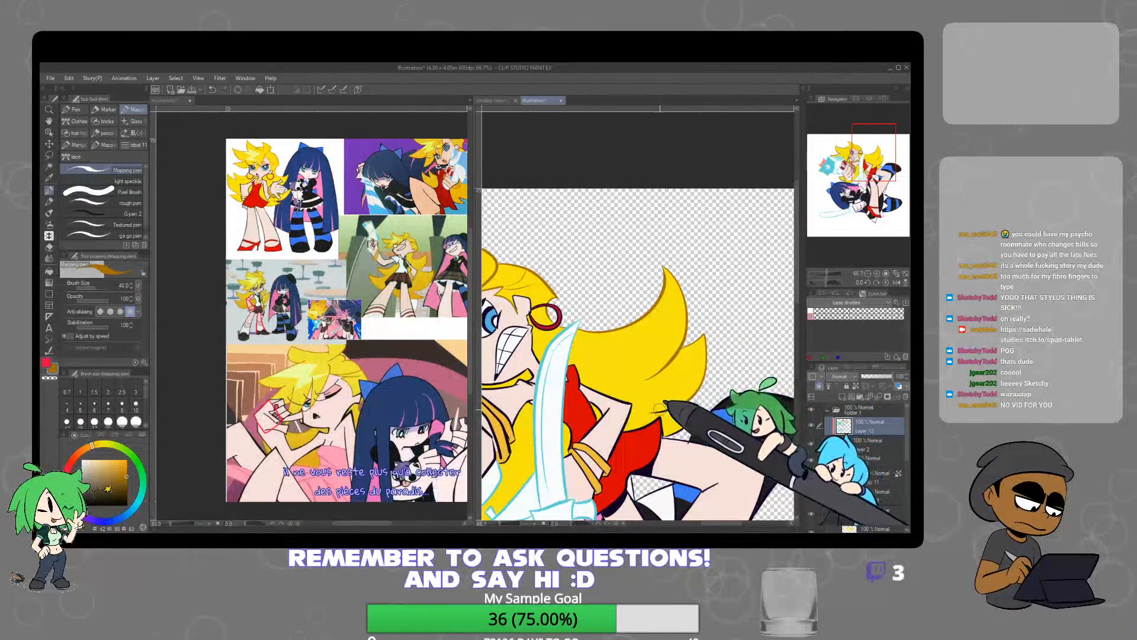
{"action": "scroll", "coordinate": [690, 414], "scroll_direction": "up", "scroll_amount": 4}
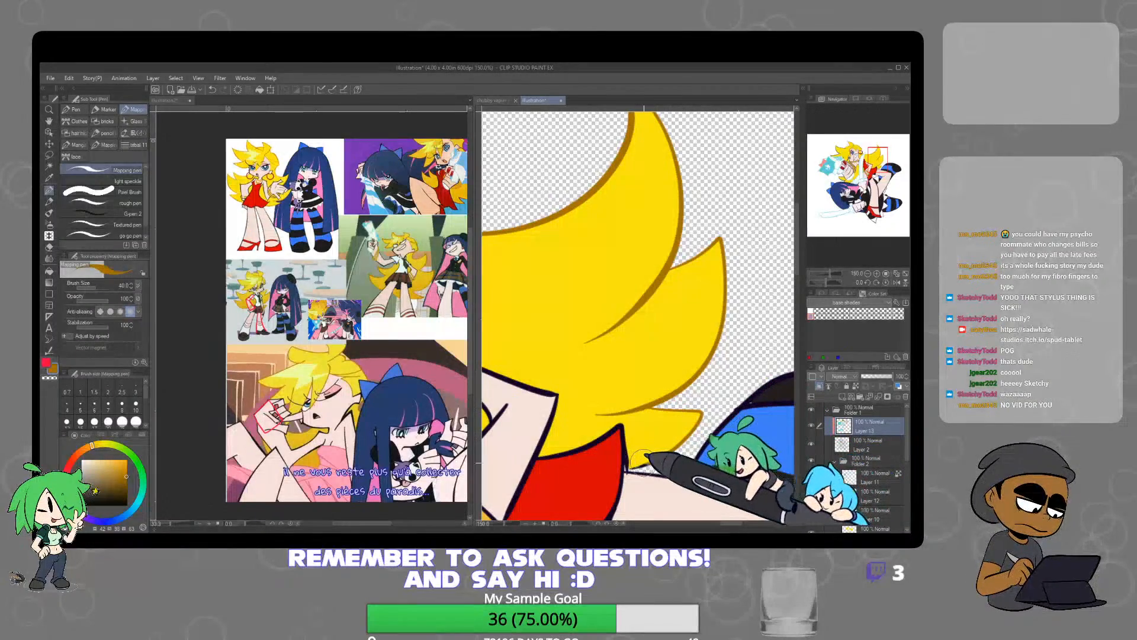
{"action": "scroll", "coordinate": [623, 434], "scroll_direction": "down", "scroll_amount": 3}
Recolour the hair strand lines beside the blonde character's smaller eye orange-brown down to the raised wrist
{"action": "scroll", "coordinate": [623, 434], "scroll_direction": "up", "scroll_amount": 7}
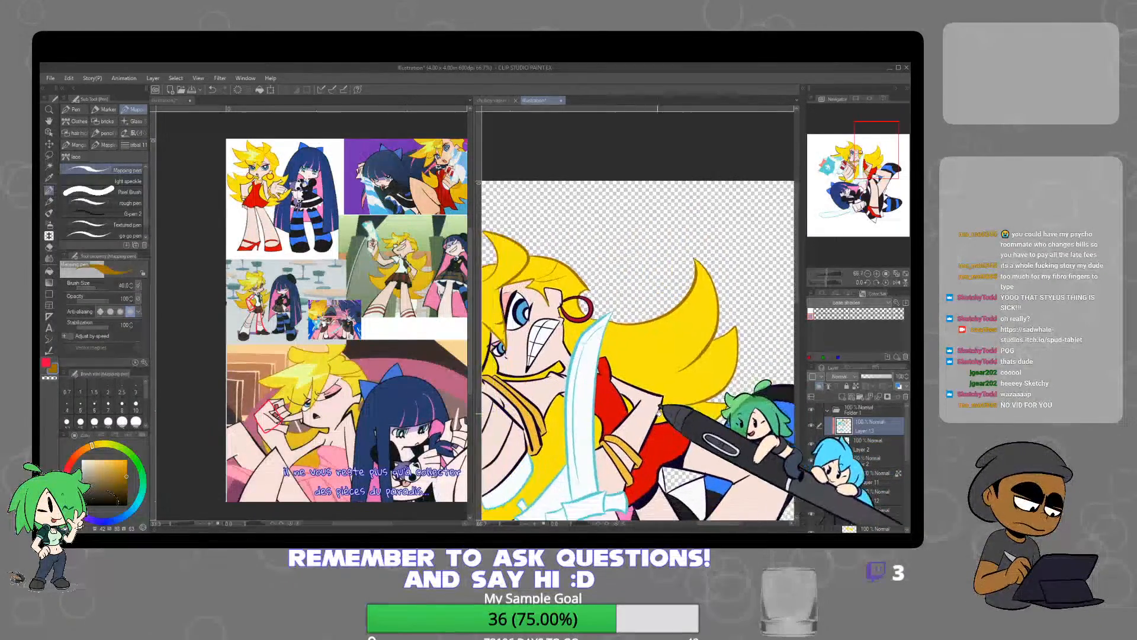
{"action": "mouse_move", "coordinate": [617, 290]}
{"action": "left_mouse_down"}
{"action": "mouse_move", "coordinate": [600, 406]}
{"action": "mouse_move", "coordinate": [562, 503]}
{"action": "mouse_move", "coordinate": [571, 336]}
{"action": "left_mouse_up"}
{"action": "mouse_move", "coordinate": [600, 266]}
{"action": "left_mouse_down"}
{"action": "mouse_move", "coordinate": [589, 351]}
{"action": "mouse_move", "coordinate": [549, 409]}
{"action": "left_mouse_up"}
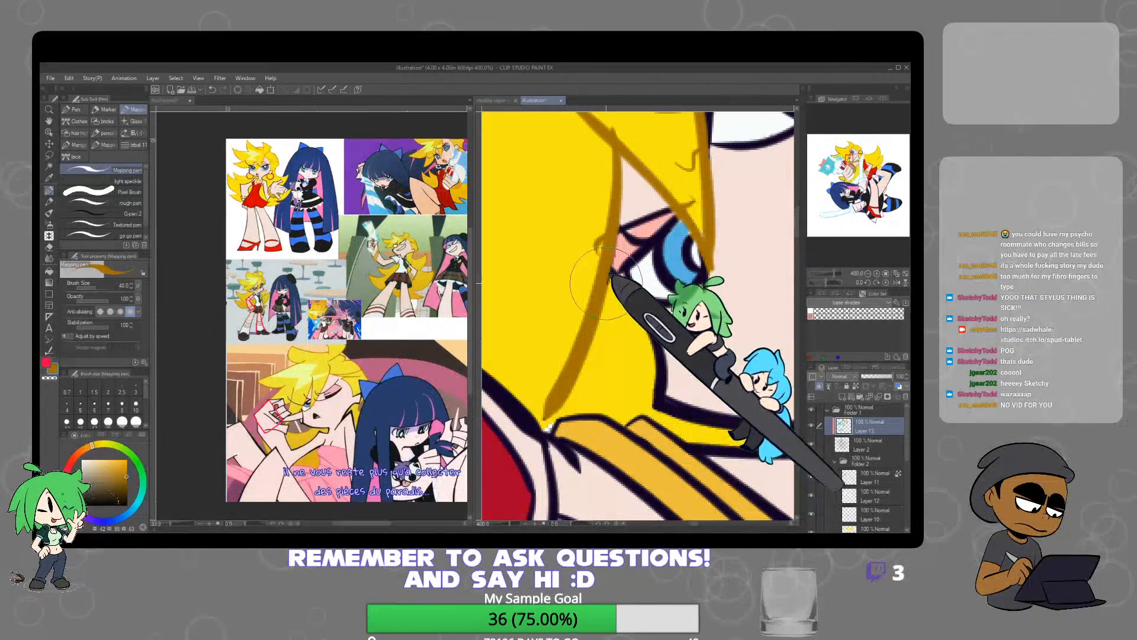
{"action": "scroll", "coordinate": [613, 311], "scroll_direction": "down", "scroll_amount": 4}
Recolour the outlines of the blonde hair spikes above the gun orange-brown, out to the thin point beside the gun
{"action": "scroll", "coordinate": [616, 320], "scroll_direction": "up", "scroll_amount": 2}
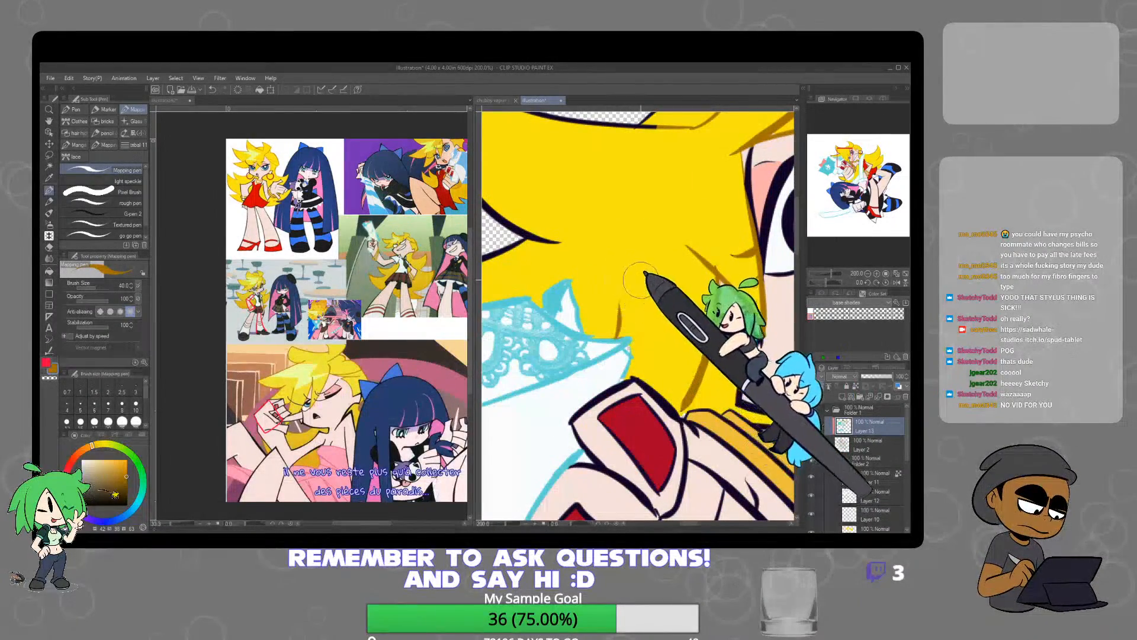
{"action": "mouse_move", "coordinate": [567, 236]}
{"action": "left_mouse_down"}
{"action": "mouse_move", "coordinate": [687, 314]}
{"action": "mouse_move", "coordinate": [572, 152]}
{"action": "mouse_move", "coordinate": [775, 206]}
{"action": "left_mouse_up"}
{"action": "mouse_move", "coordinate": [705, 290]}
{"action": "left_mouse_down"}
{"action": "mouse_move", "coordinate": [622, 299]}
{"action": "mouse_move", "coordinate": [555, 343]}
{"action": "left_mouse_up"}
{"action": "left_click_drag", "start_coordinate": [612, 254], "coordinate": [704, 209]}
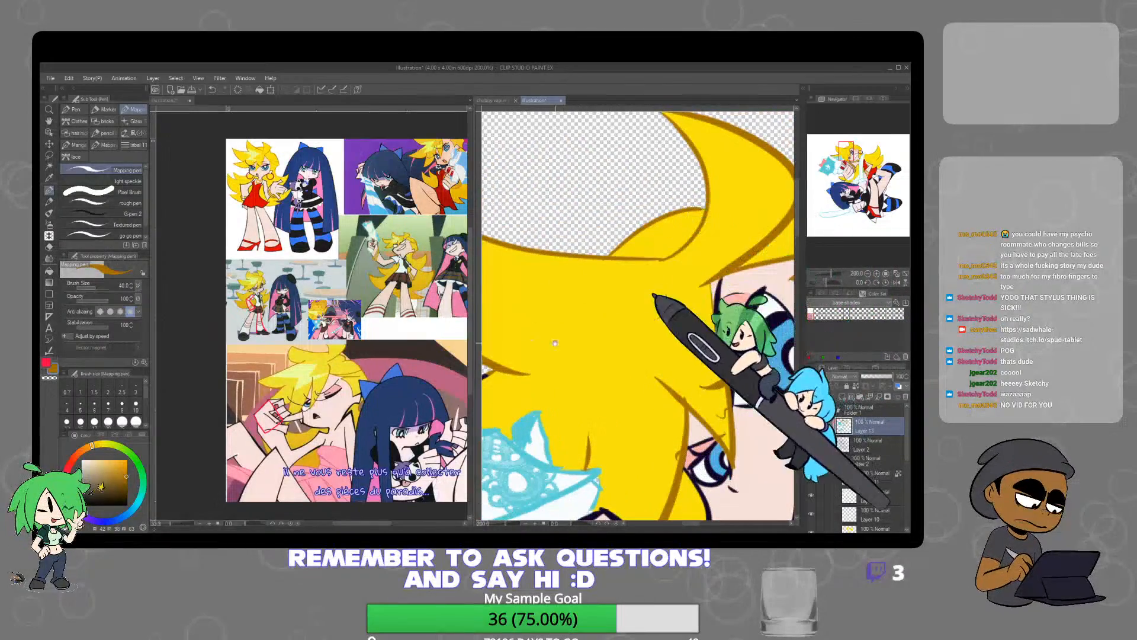
{"action": "mouse_move", "coordinate": [555, 343]}
{"action": "left_mouse_down"}
{"action": "mouse_move", "coordinate": [515, 351]}
{"action": "mouse_move", "coordinate": [653, 315]}
{"action": "mouse_move", "coordinate": [519, 370]}
{"action": "left_mouse_up"}
{"action": "left_click_drag", "start_coordinate": [522, 370], "coordinate": [696, 333]}
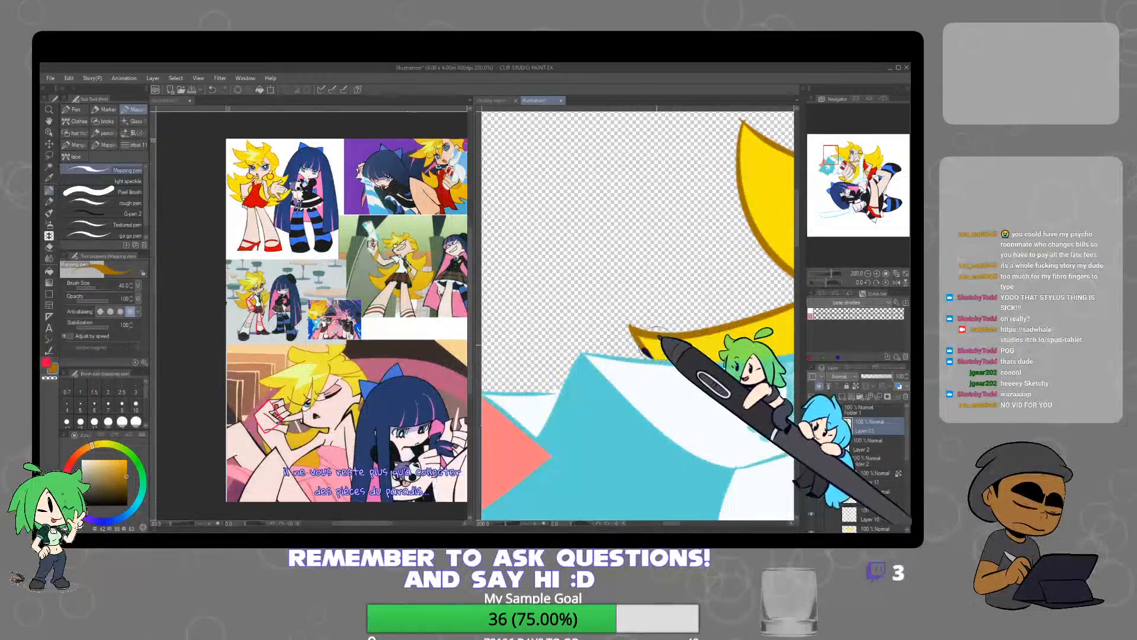
Recolour the blonde hair tips below the raised fist orange-brown, including the bottom hair edge between the gun and upper sword
{"action": "scroll", "coordinate": [687, 345], "scroll_direction": "down", "scroll_amount": 4}
{"action": "left_click_drag", "start_coordinate": [755, 430], "coordinate": [666, 308]}
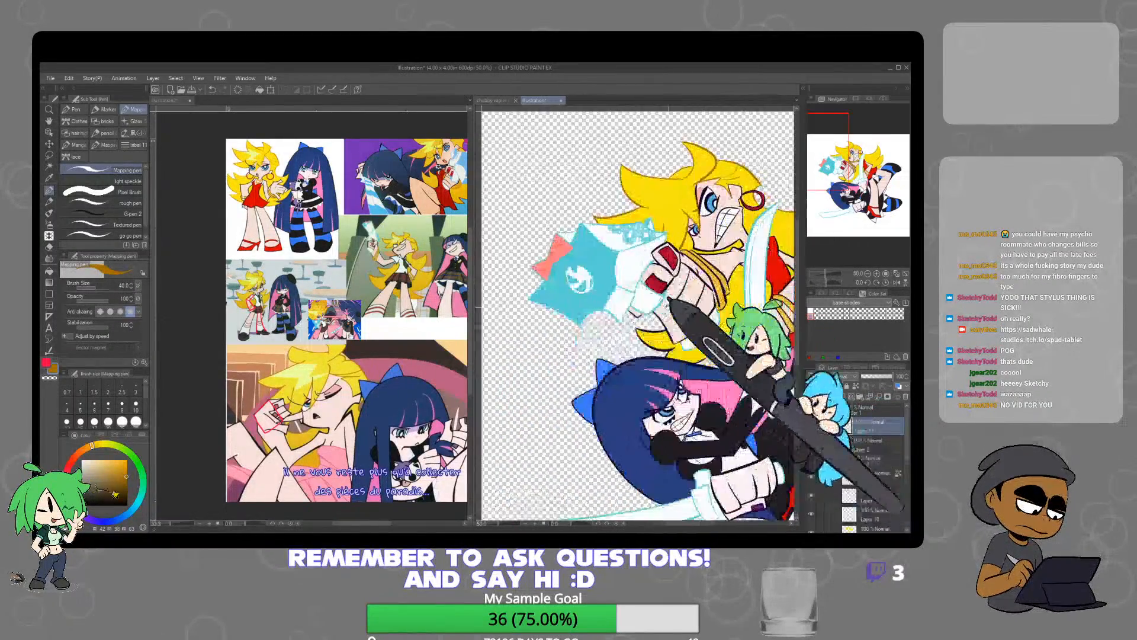
{"action": "scroll", "coordinate": [678, 315], "scroll_direction": "up", "scroll_amount": 3}
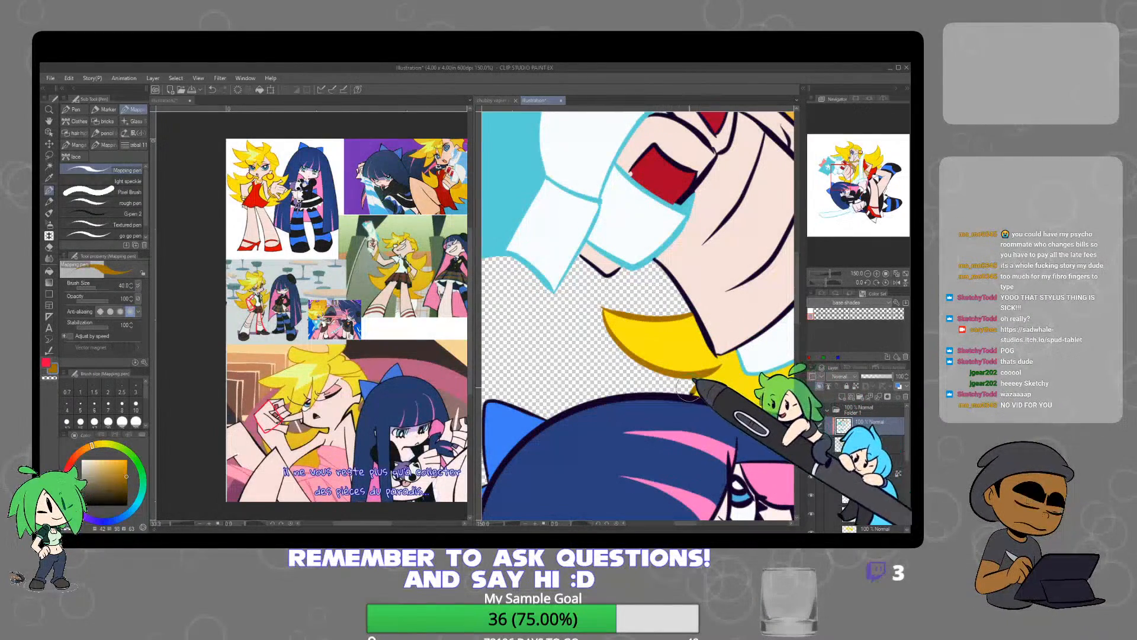
{"action": "left_click_drag", "start_coordinate": [755, 409], "coordinate": [563, 395]}
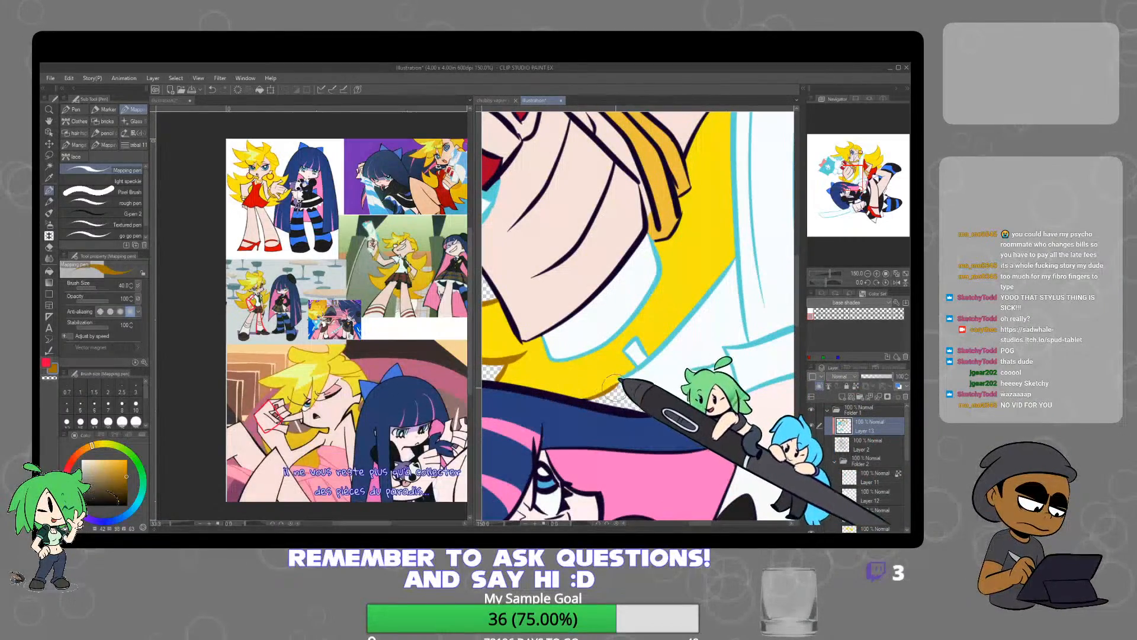
{"action": "scroll", "coordinate": [627, 389], "scroll_direction": "down", "scroll_amount": 4}
{"action": "scroll", "coordinate": [752, 409], "scroll_direction": "up", "scroll_amount": 1}
{"action": "left_click_drag", "start_coordinate": [753, 429], "coordinate": [708, 364]}
{"action": "scroll", "coordinate": [767, 327], "scroll_direction": "down", "scroll_amount": 1}
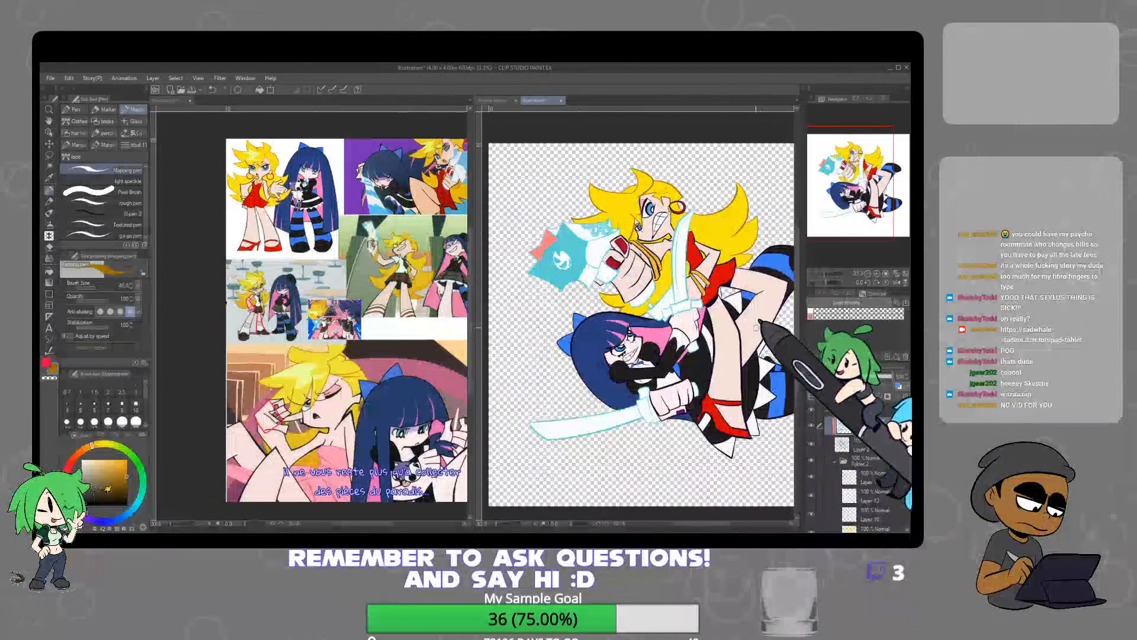
Sample the light blue of the upper sword's outline as drawing colour and make Layer 2 active
{"action": "scroll", "coordinate": [680, 291], "scroll_direction": "up", "scroll_amount": 3}
{"action": "scroll", "coordinate": [677, 312], "scroll_direction": "up", "scroll_amount": 1}
{"action": "left_click", "coordinate": [661, 301], "text": "alt"}
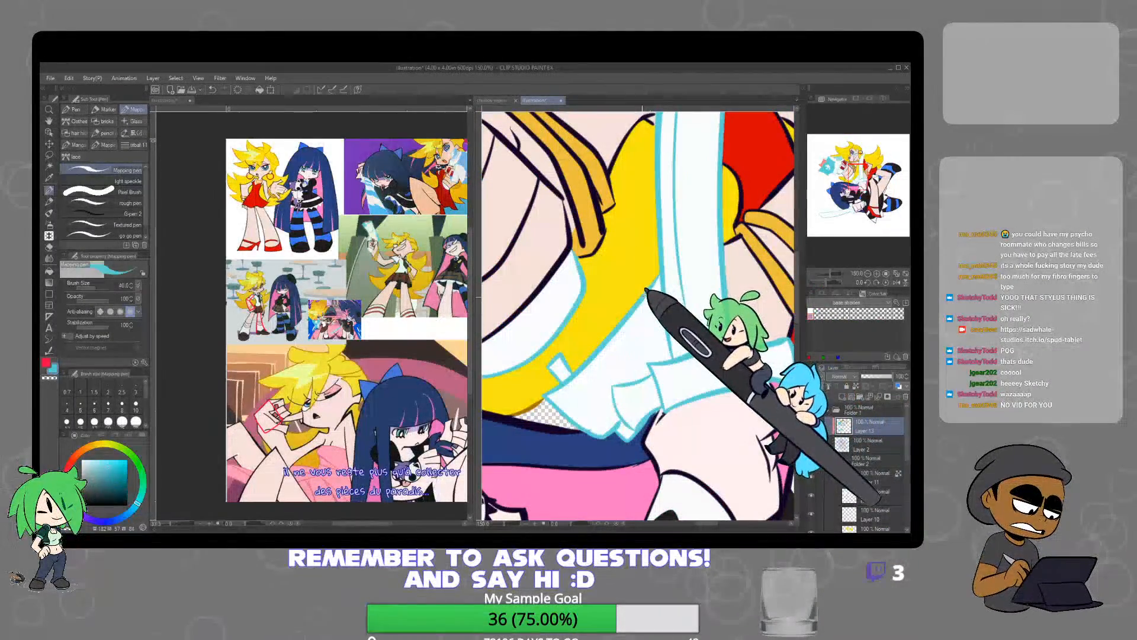
{"action": "left_click", "coordinate": [869, 448]}
Draw two curved light blue lines across the lower sword's blade near the guard to outline a stripe
{"action": "scroll", "coordinate": [703, 382], "scroll_direction": "down", "scroll_amount": 6}
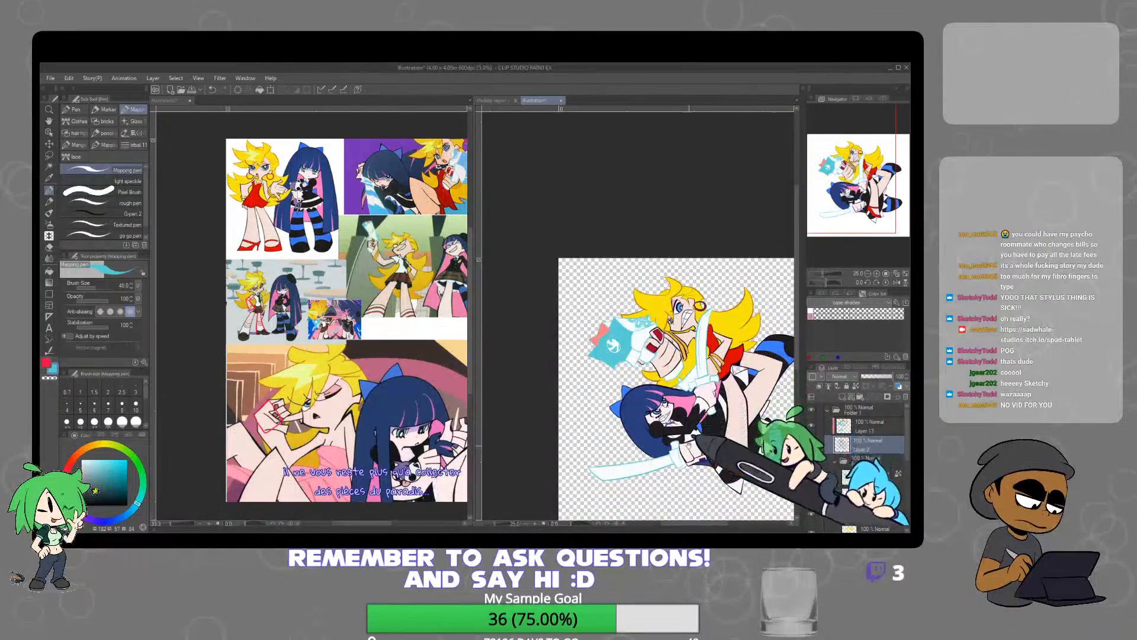
{"action": "left_click_drag", "start_coordinate": [681, 429], "coordinate": [679, 365]}
{"action": "scroll", "coordinate": [633, 382], "scroll_direction": "up", "scroll_amount": 1}
{"action": "scroll", "coordinate": [622, 402], "scroll_direction": "up", "scroll_amount": 3}
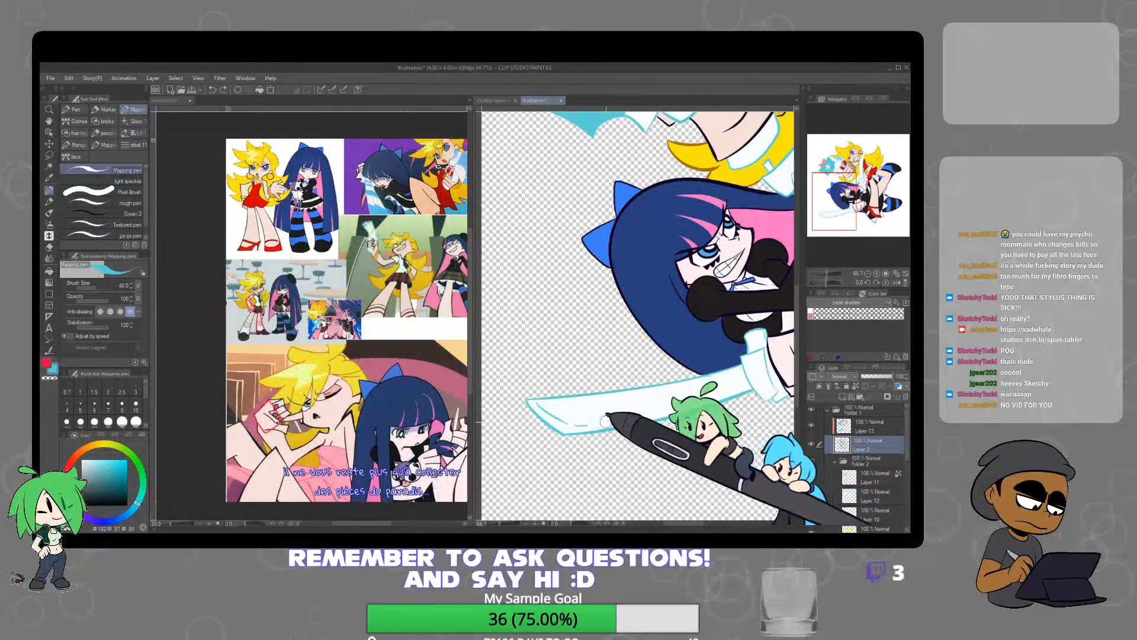
{"action": "left_click_drag", "start_coordinate": [423, 356], "coordinate": [390, 407]}
{"action": "left_click", "coordinate": [627, 396]}
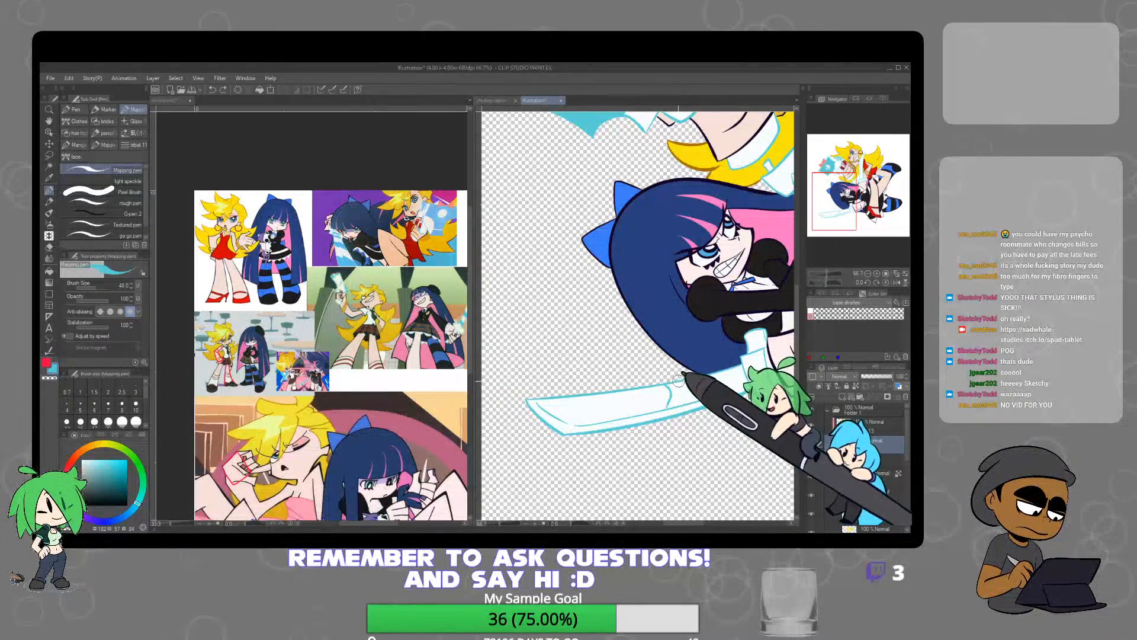
{"action": "scroll", "coordinate": [680, 405], "scroll_direction": "up", "scroll_amount": 4}
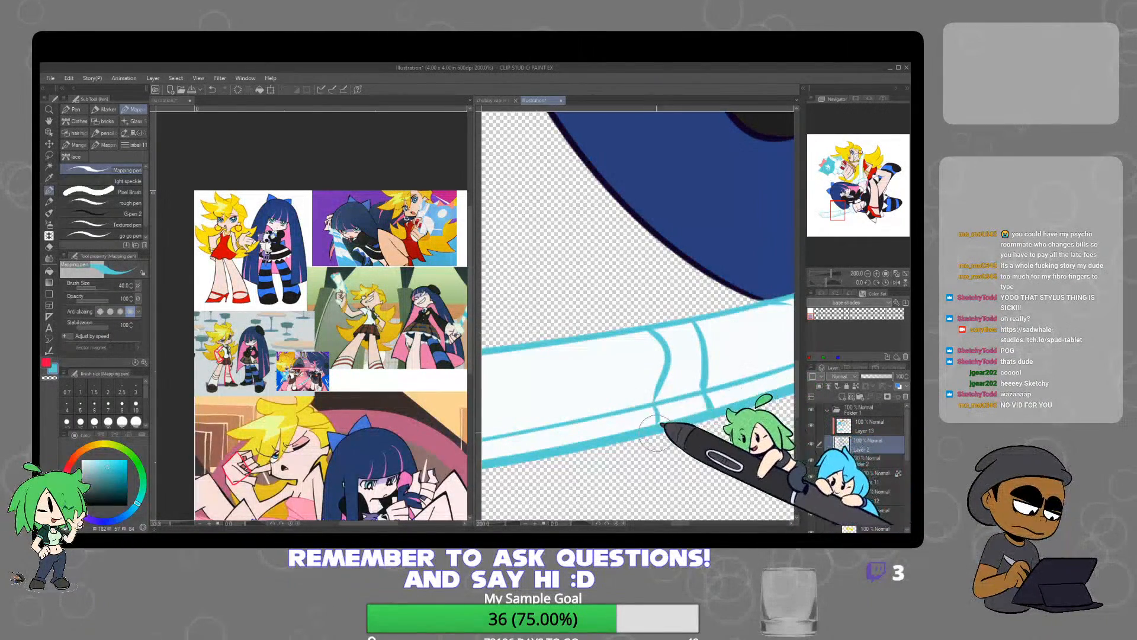
Auto-select the band between the two curved lines on the lower blade, fill it light blue and clear the selection
{"action": "left_click", "coordinate": [49, 166]}
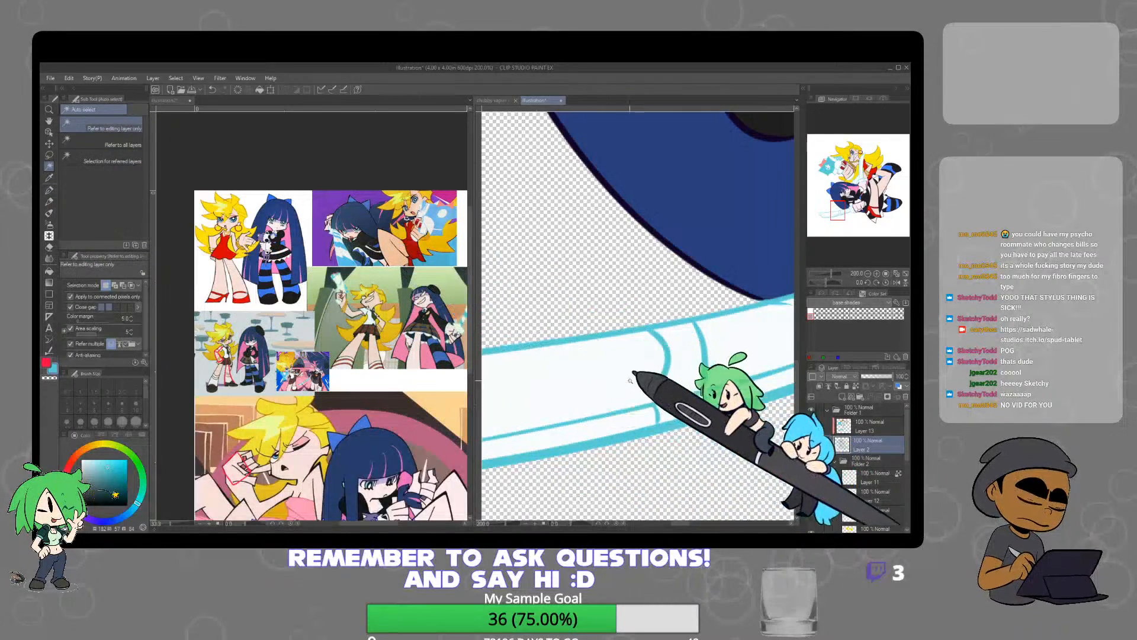
{"action": "left_click", "coordinate": [692, 399]}
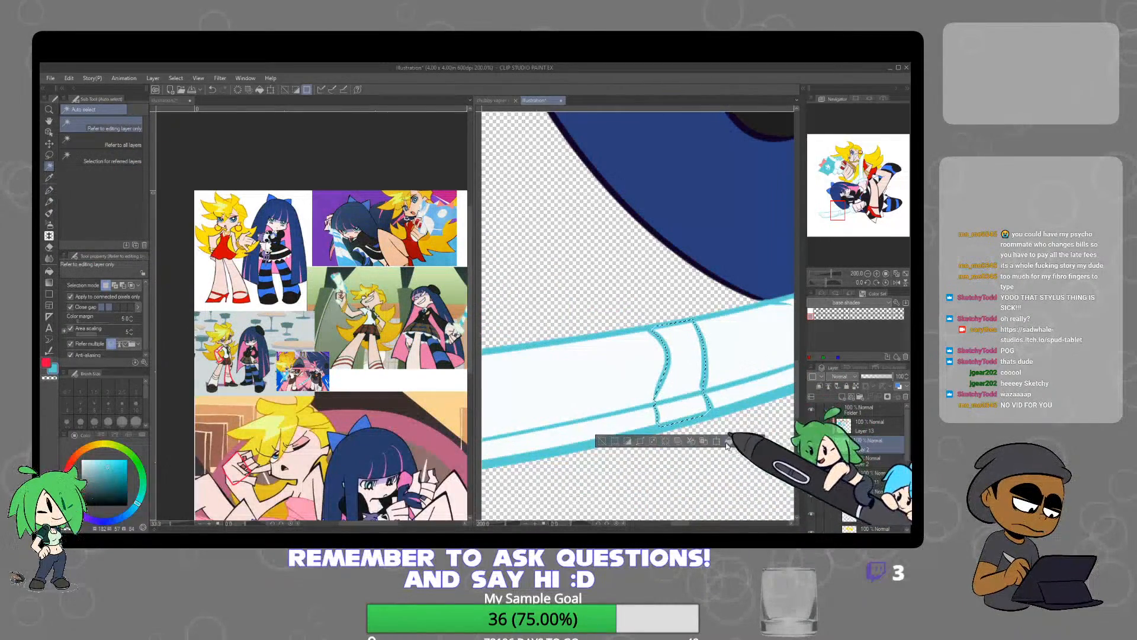
{"action": "left_click", "coordinate": [728, 441]}
{"action": "left_click", "coordinate": [602, 441]}
{"action": "scroll", "coordinate": [740, 381], "scroll_direction": "down", "scroll_amount": 3}
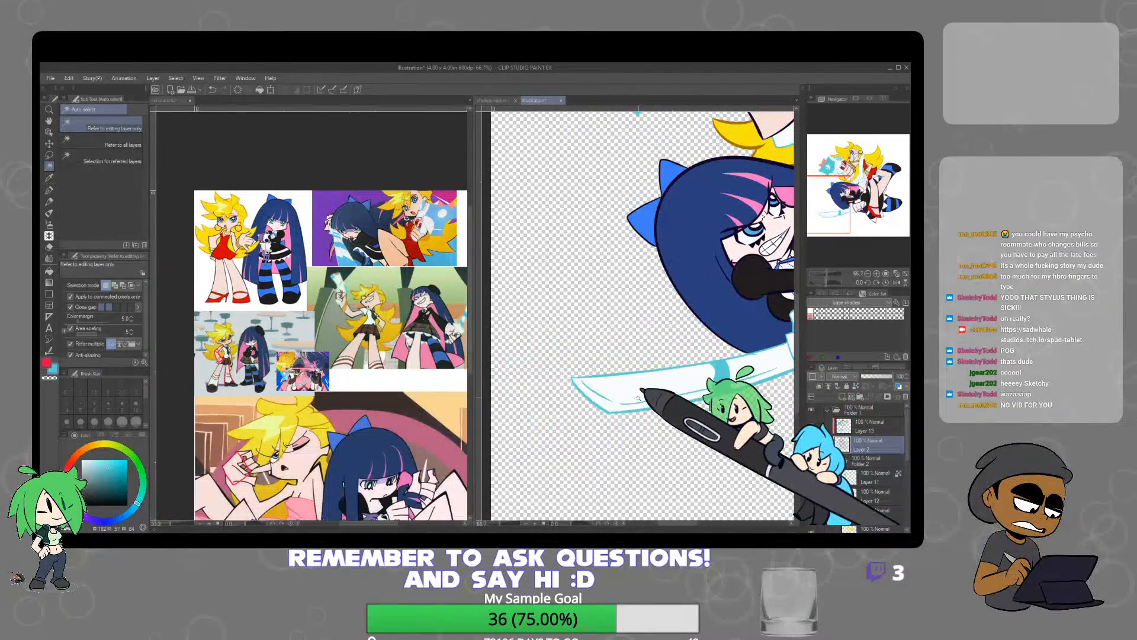
Draw two curved light blue lines across the middle of the lower sword's blade to outline another stripe
{"action": "key", "text": "p"}
{"action": "scroll", "coordinate": [606, 381], "scroll_direction": "up", "scroll_amount": 3}
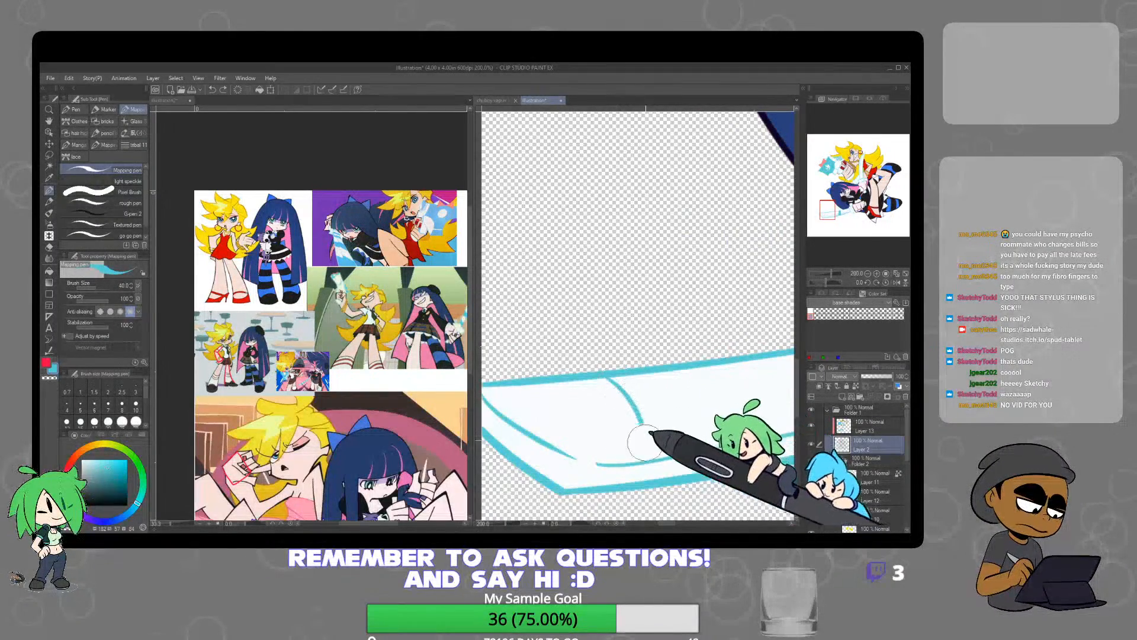
{"action": "left_click_drag", "start_coordinate": [642, 461], "coordinate": [644, 462]}
{"action": "mouse_move", "coordinate": [744, 397]}
{"action": "left_mouse_down"}
{"action": "mouse_move", "coordinate": [579, 404]}
{"action": "mouse_move", "coordinate": [642, 353]}
{"action": "left_mouse_up"}
{"action": "left_click_drag", "start_coordinate": [573, 329], "coordinate": [595, 402]}
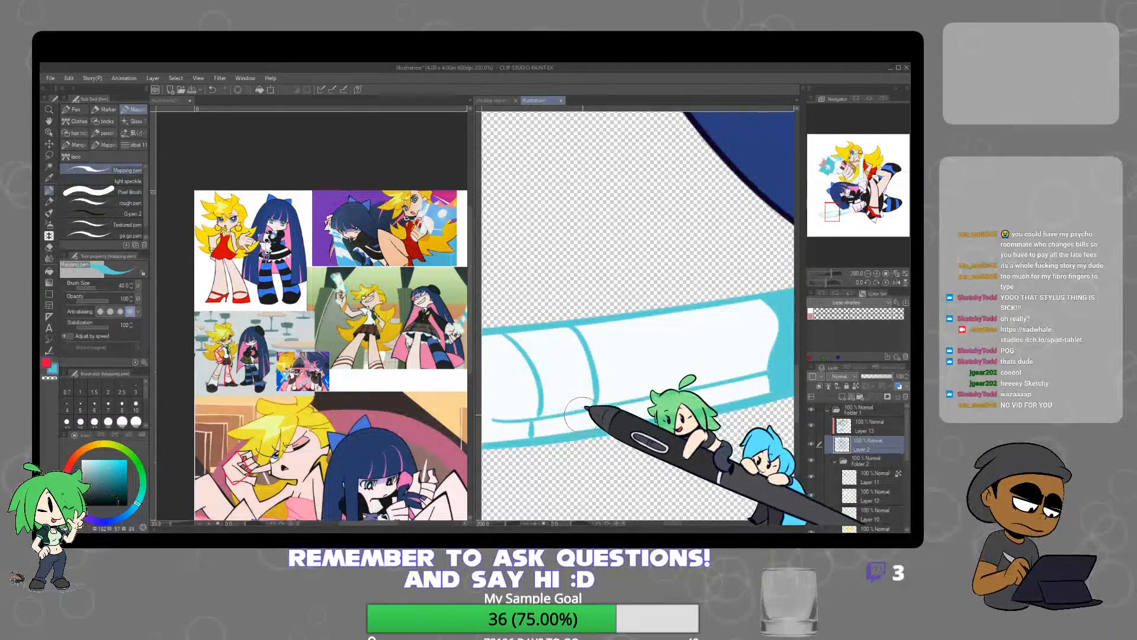
Auto-select the band between the new curved lines on the lower blade, fill it light blue and clear the selection
{"action": "left_click", "coordinate": [49, 166]}
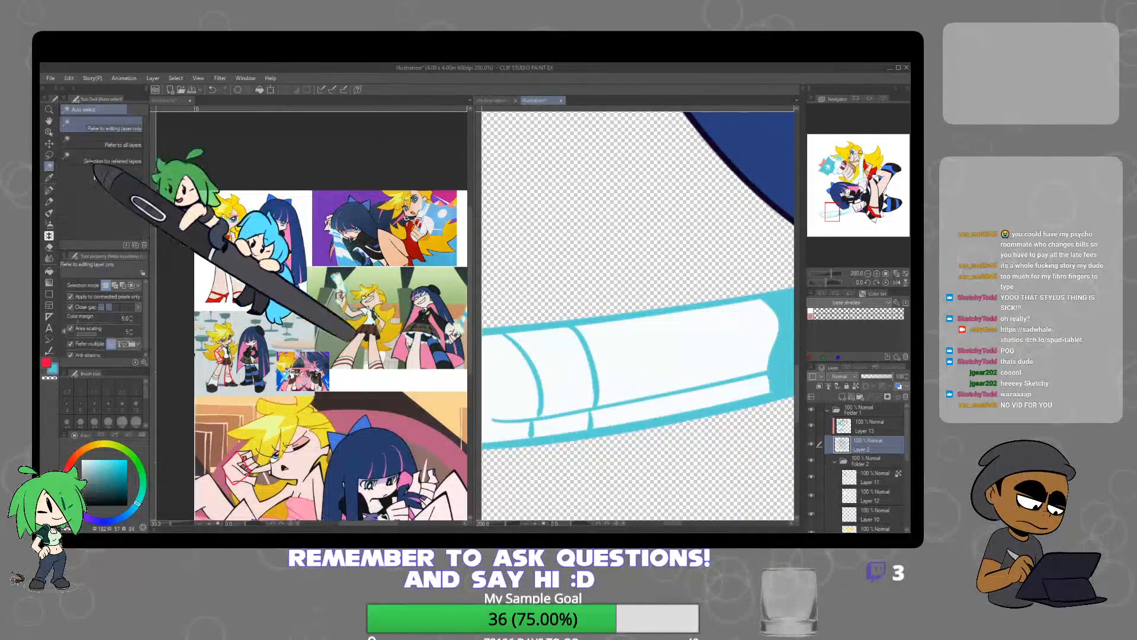
{"action": "left_click", "coordinate": [564, 384]}
{"action": "left_click", "coordinate": [616, 456]}
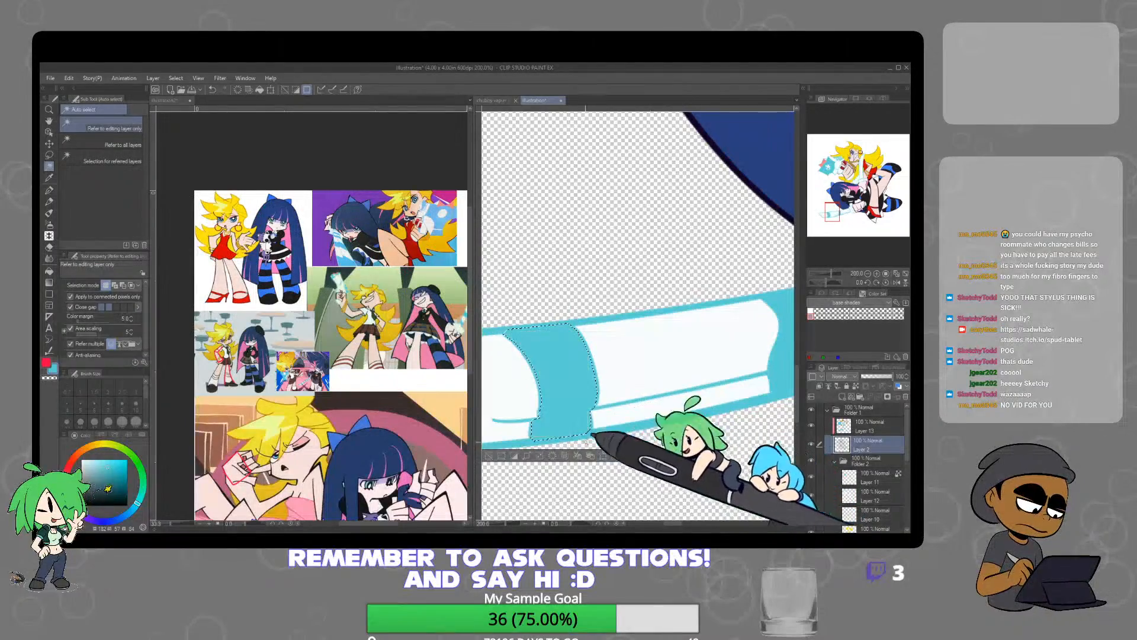
{"action": "left_click", "coordinate": [489, 456]}
{"action": "scroll", "coordinate": [708, 394], "scroll_direction": "down", "scroll_amount": 3}
{"action": "scroll", "coordinate": [729, 389], "scroll_direction": "down", "scroll_amount": 4}
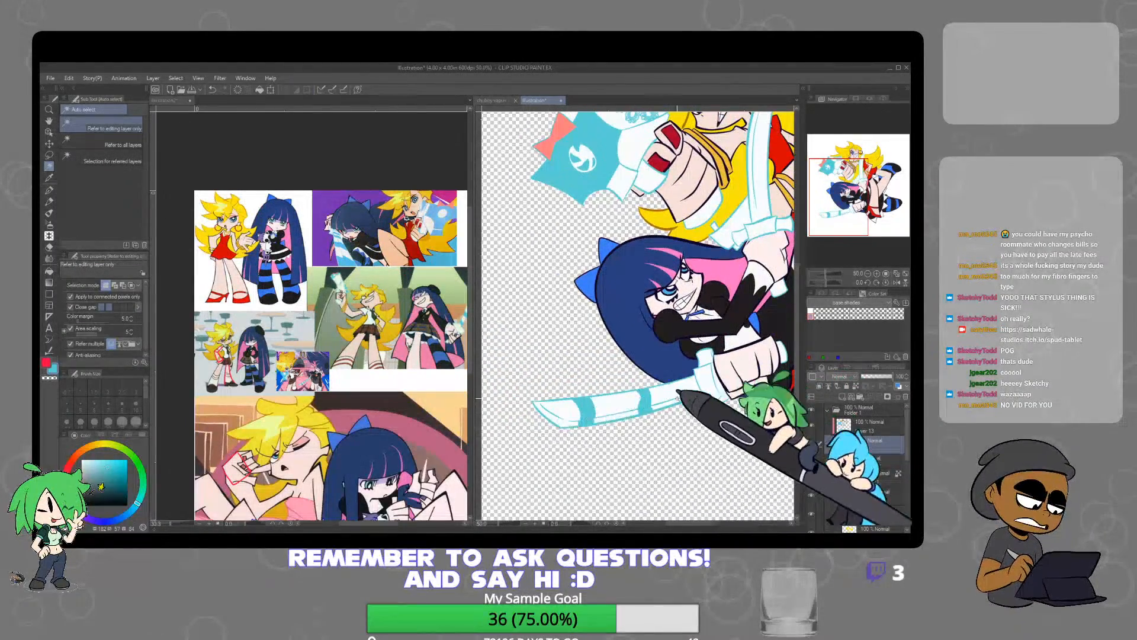
On Layer 12, auto-select and fill light blue the side strip of the lower sword's guard and the narrow edge of its upper prong
{"action": "scroll", "coordinate": [646, 382], "scroll_direction": "up", "scroll_amount": 5}
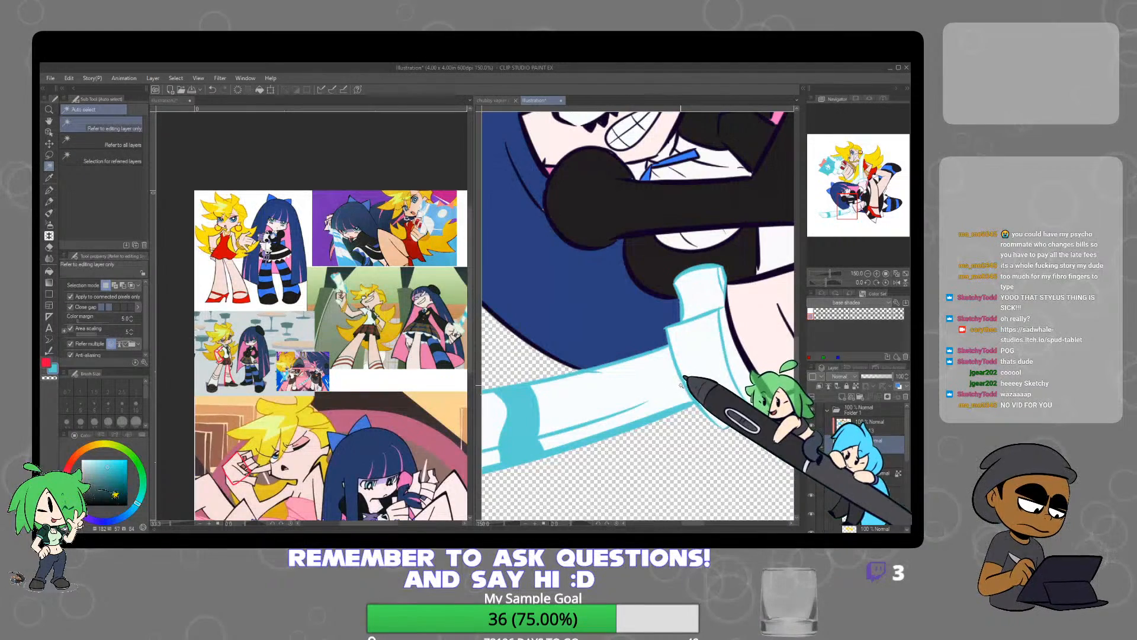
{"action": "left_click_drag", "start_coordinate": [743, 363], "coordinate": [676, 394]}
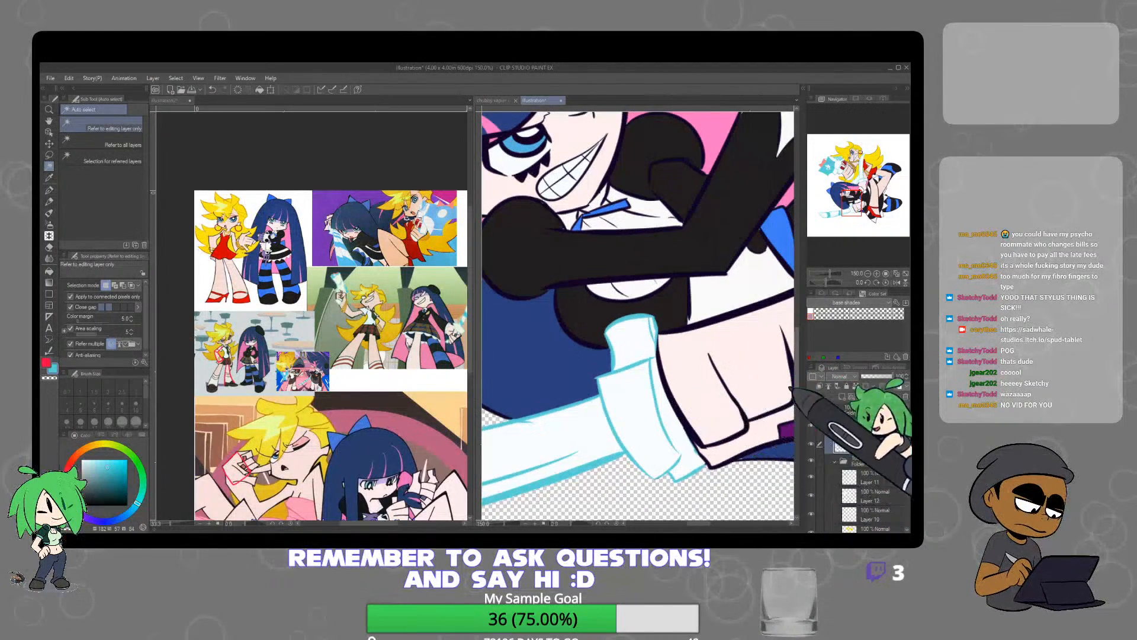
{"action": "left_click", "coordinate": [688, 425]}
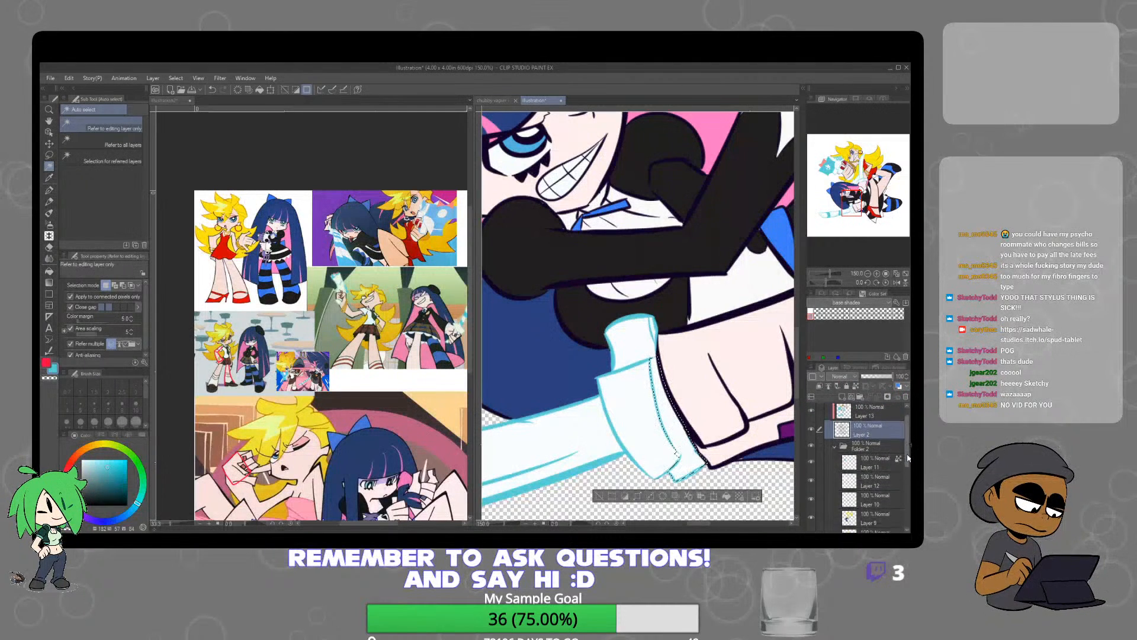
{"action": "left_click", "coordinate": [812, 420]}
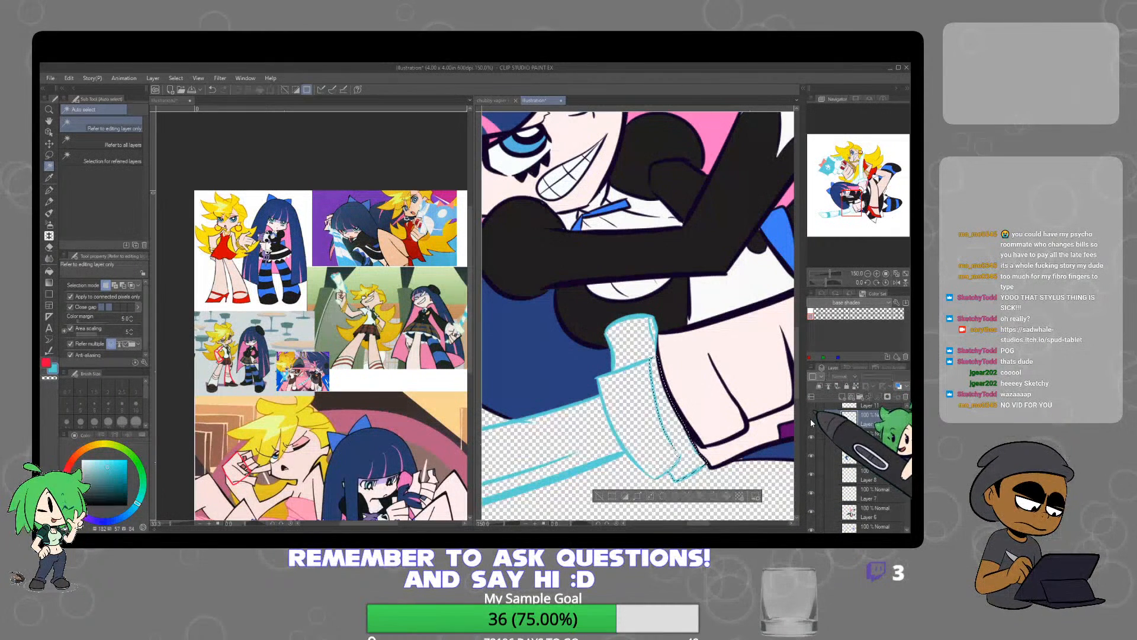
{"action": "left_click", "coordinate": [812, 420]}
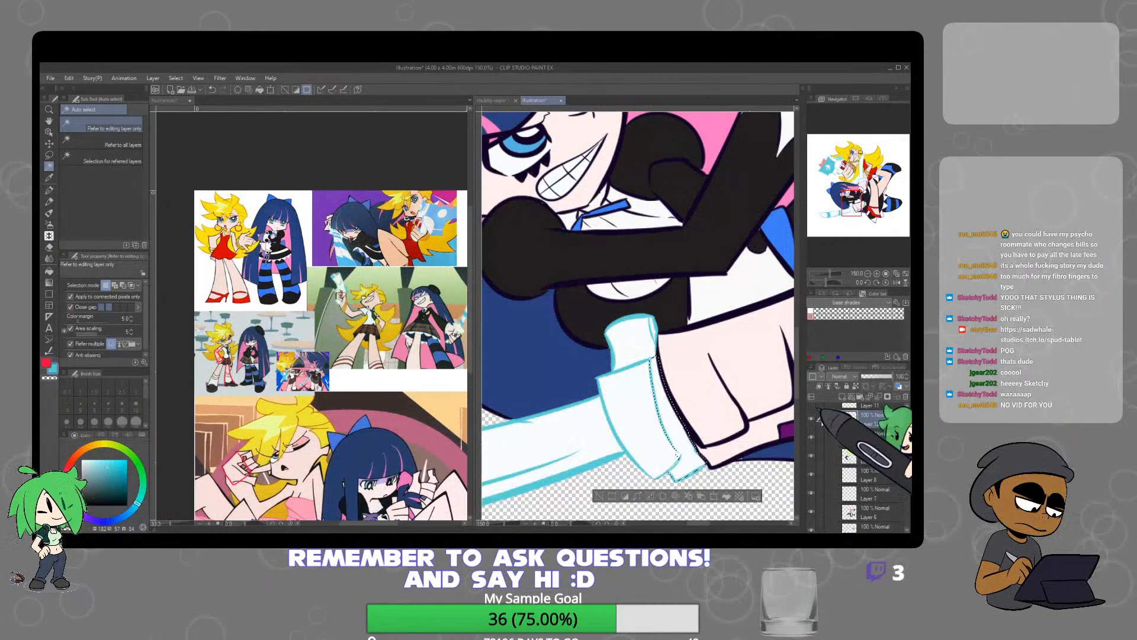
{"action": "left_click", "coordinate": [727, 497]}
{"action": "left_click", "coordinate": [656, 323]}
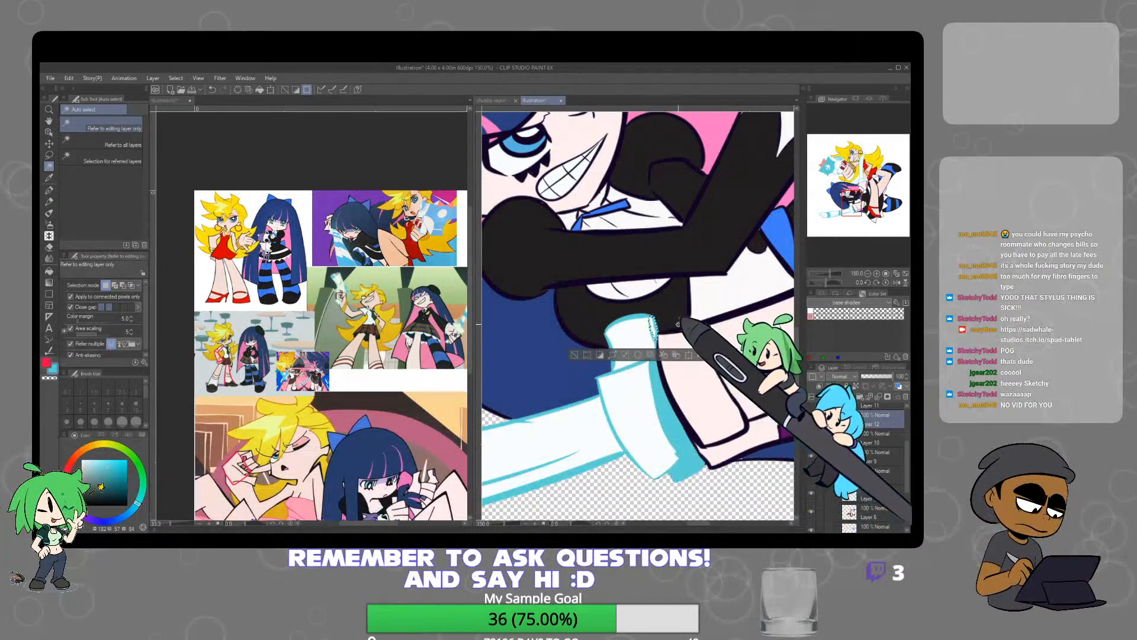
{"action": "left_click", "coordinate": [702, 356]}
Auto-select the upper sword's white blade, paint diagonal light blue stripes across it with the Mapping pen and clear the selection
{"action": "scroll", "coordinate": [720, 348], "scroll_direction": "down", "scroll_amount": 1}
{"action": "left_click_drag", "start_coordinate": [752, 313], "coordinate": [642, 443]}
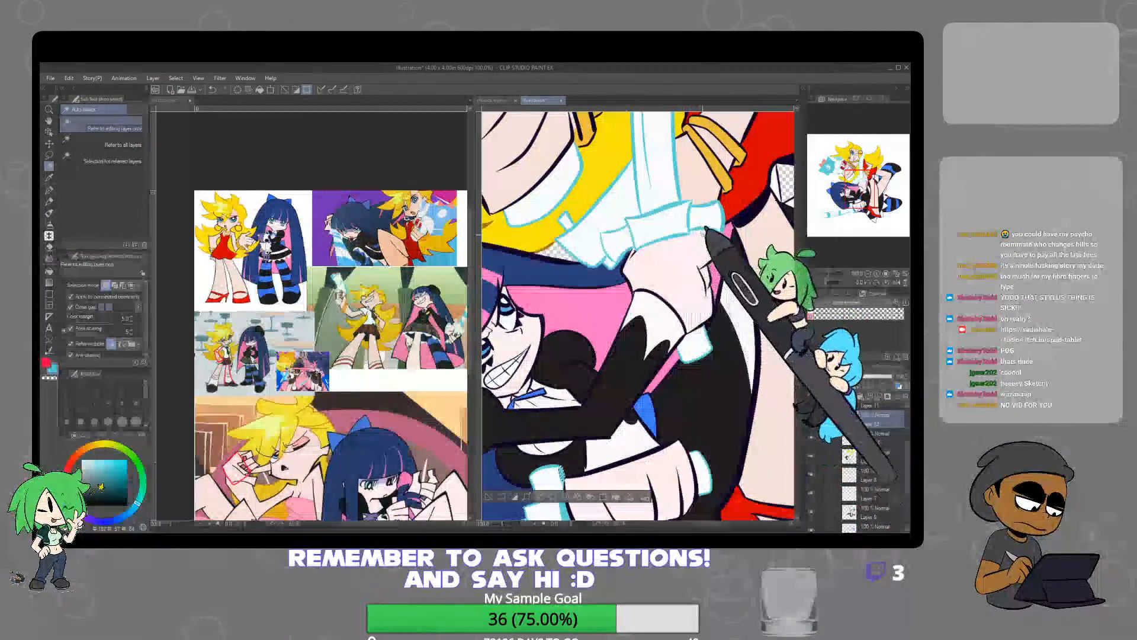
{"action": "left_click_drag", "start_coordinate": [691, 271], "coordinate": [662, 461]}
{"action": "left_click", "coordinate": [635, 323]}
{"action": "left_click", "coordinate": [49, 191]}
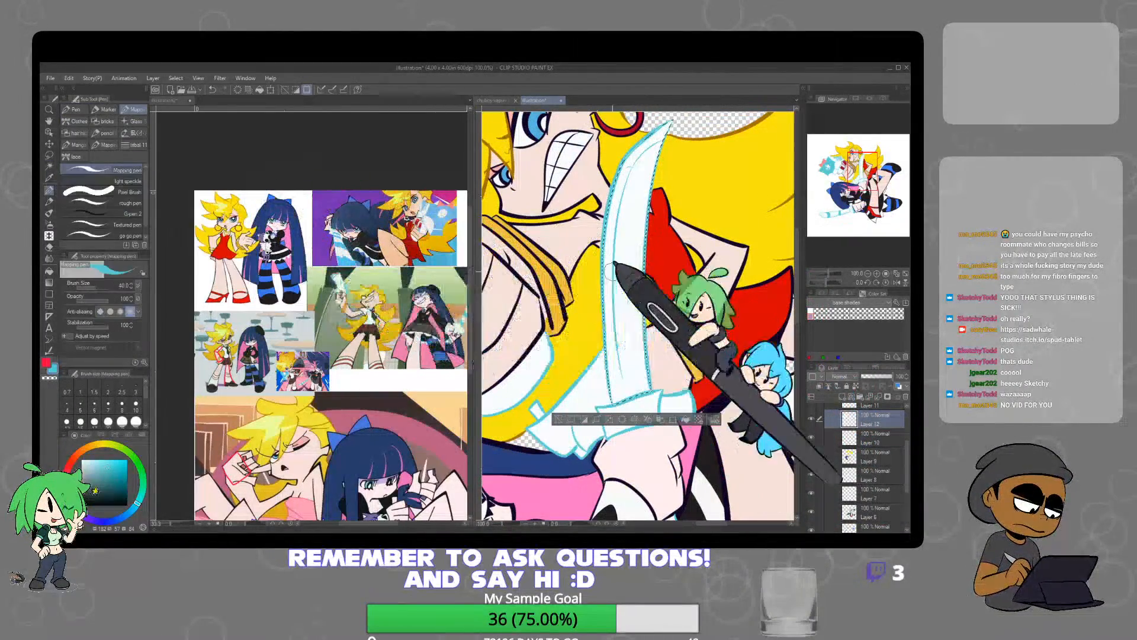
{"action": "left_click_drag", "start_coordinate": [607, 277], "coordinate": [649, 260]}
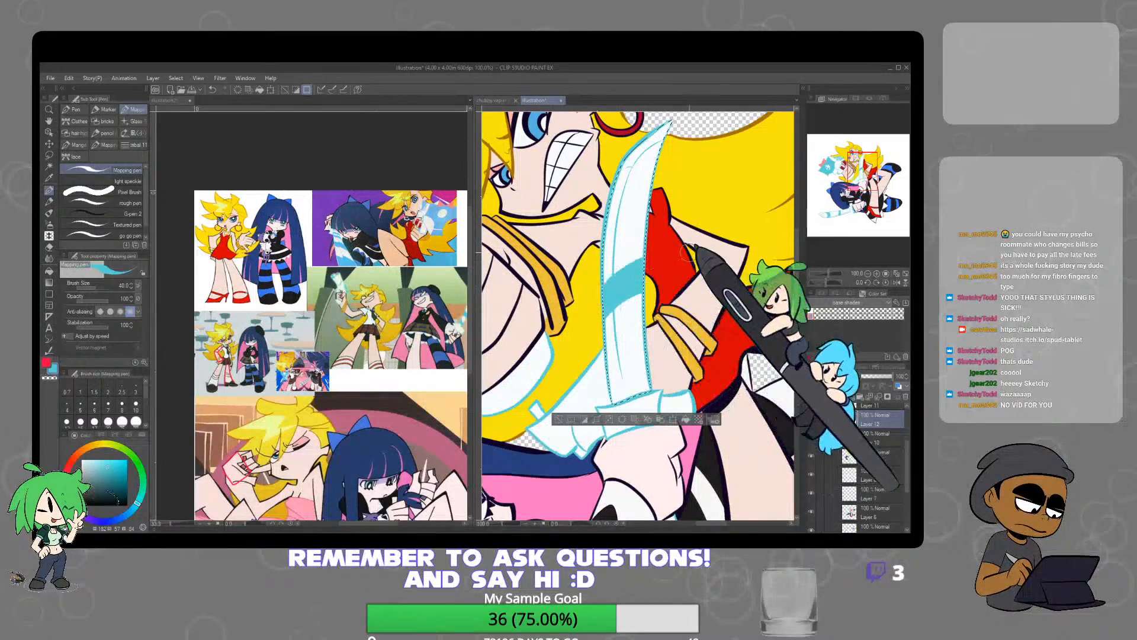
{"action": "left_click_drag", "start_coordinate": [607, 201], "coordinate": [654, 180]}
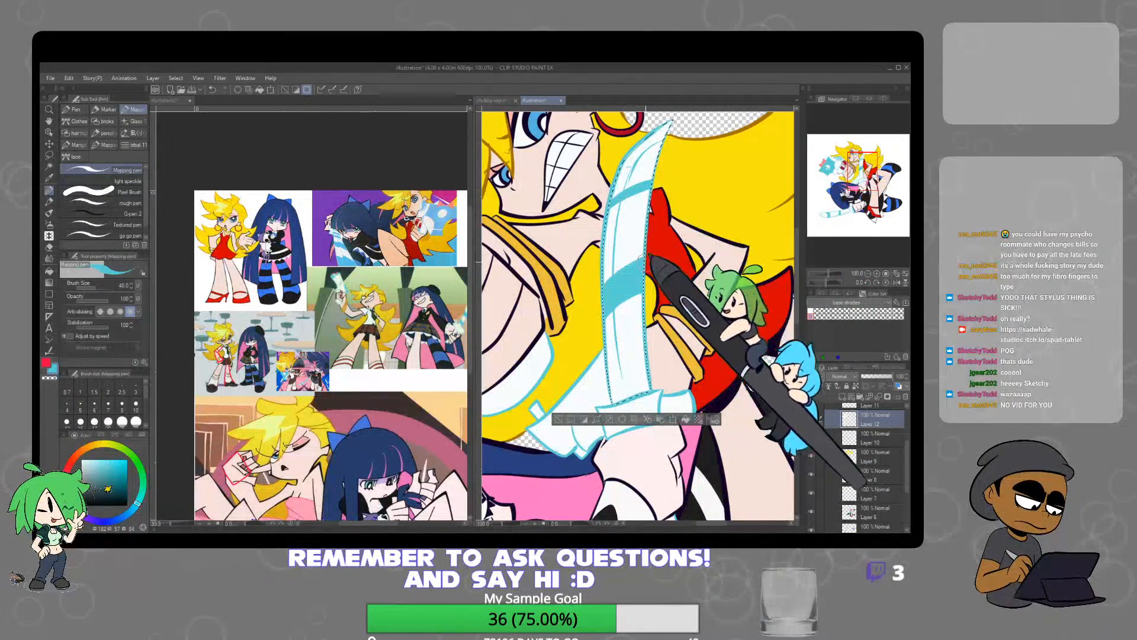
{"action": "key", "text": "ctrl+d"}
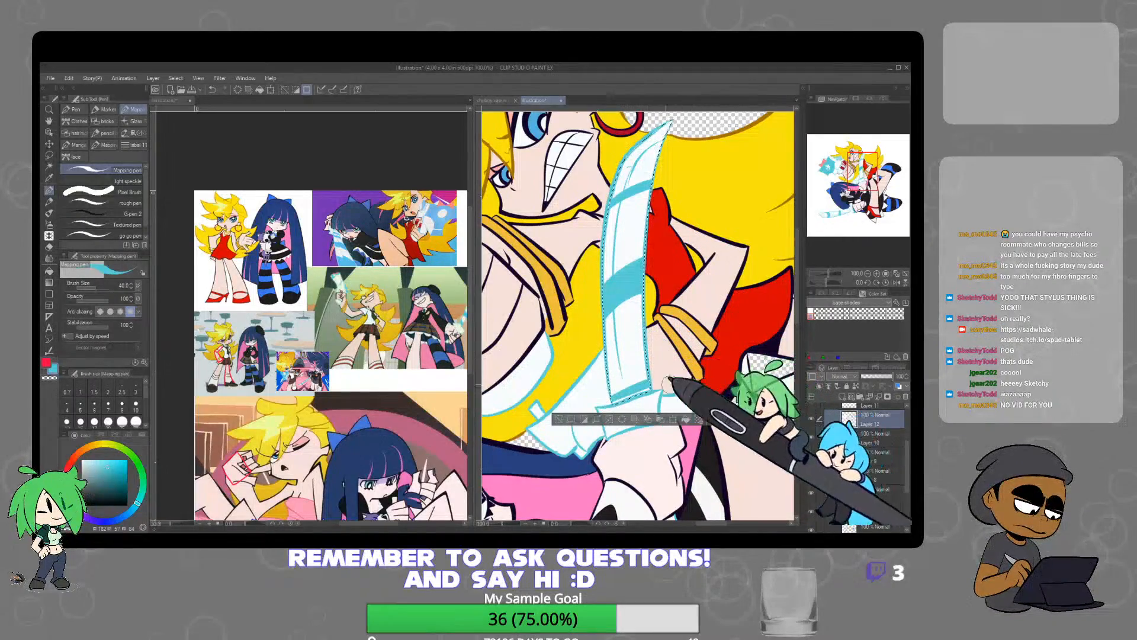
Auto-select the narrow white panel on the gun's underside below the raised fist and clear the selection
{"action": "scroll", "coordinate": [565, 396], "scroll_direction": "down", "scroll_amount": 5}
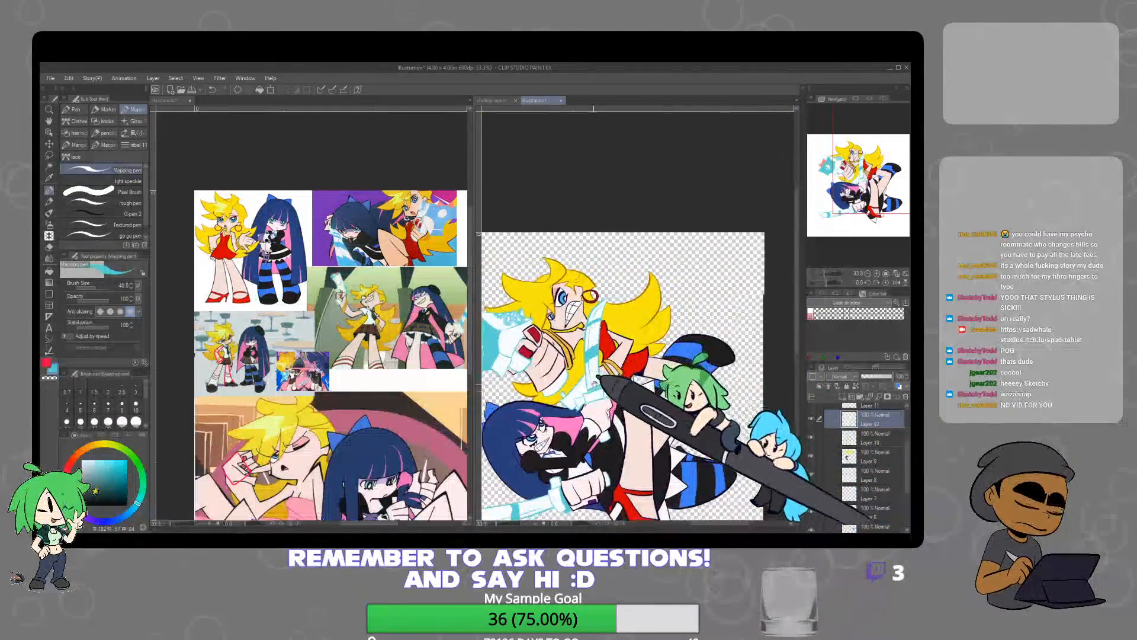
{"action": "scroll", "coordinate": [586, 303], "scroll_direction": "up", "scroll_amount": 3}
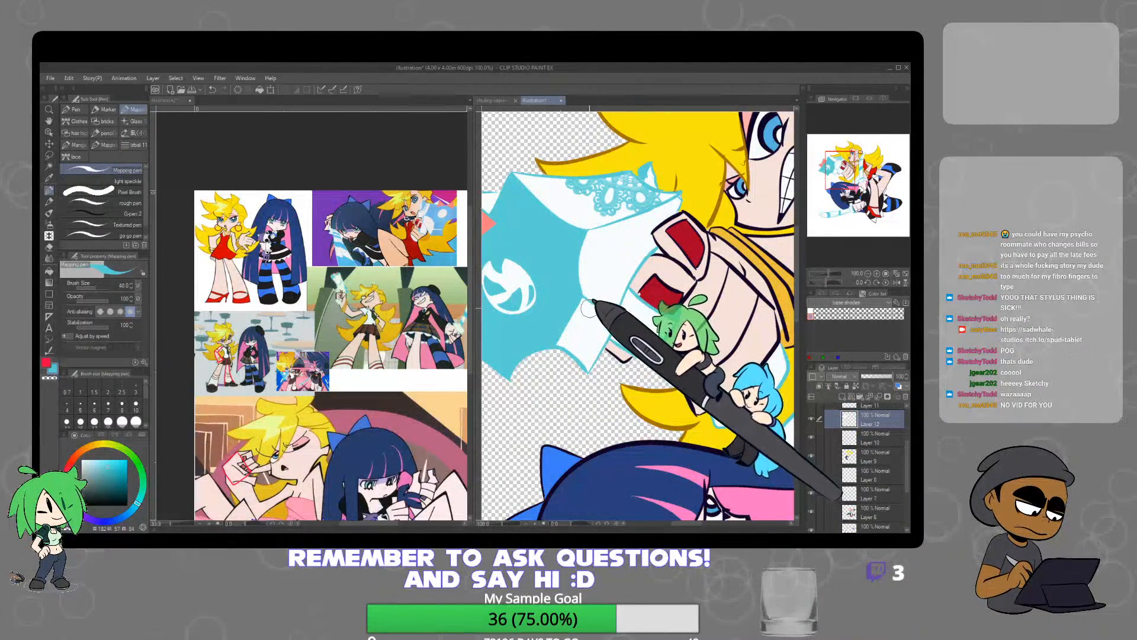
{"action": "scroll", "coordinate": [589, 307], "scroll_direction": "up", "scroll_amount": 1}
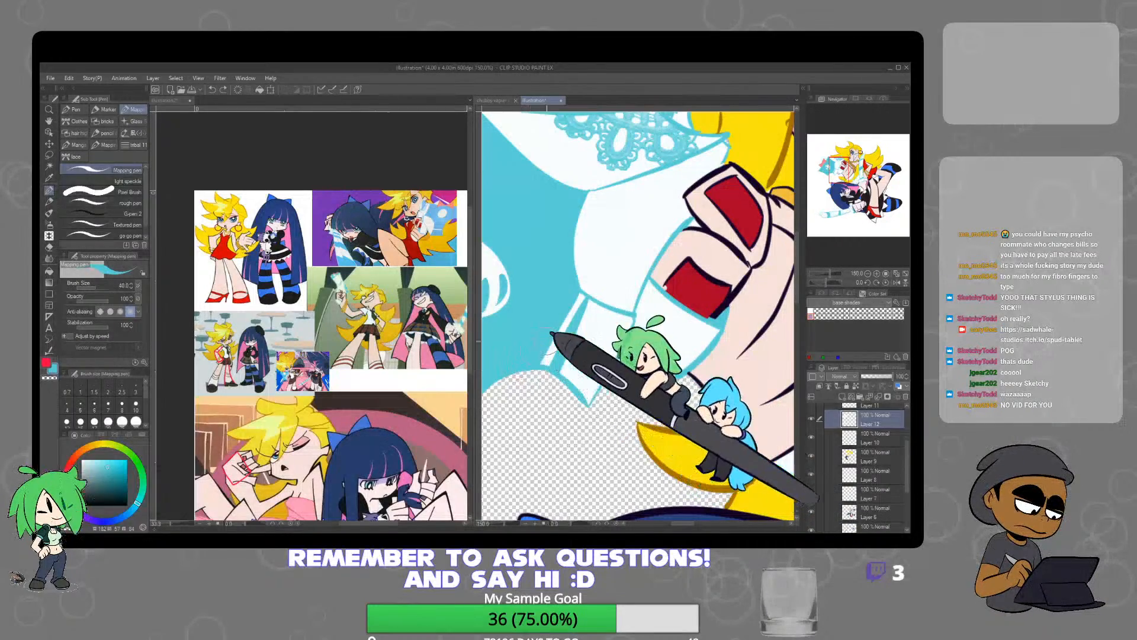
{"action": "left_click", "coordinate": [50, 166]}
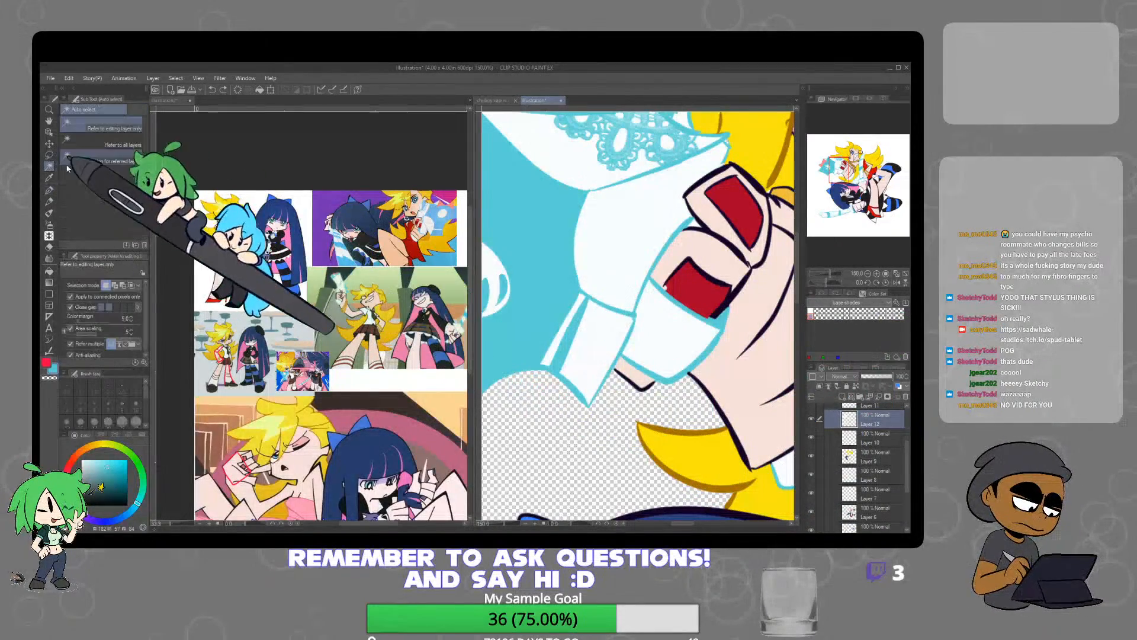
{"action": "left_click", "coordinate": [606, 350]}
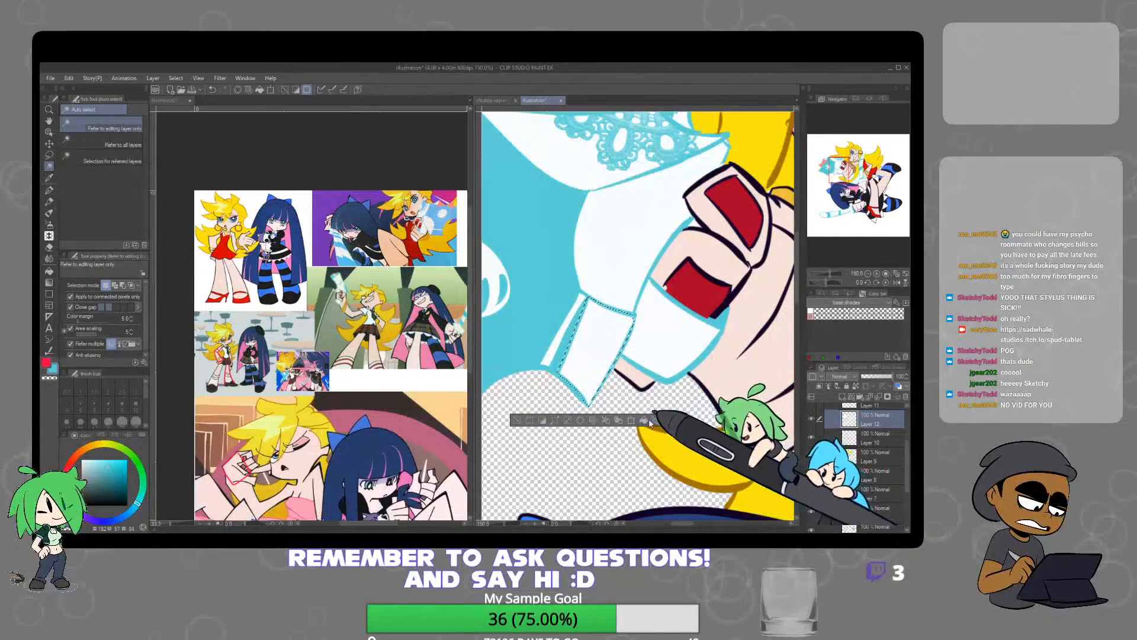
{"action": "key", "text": "ctrl+d"}
{"action": "scroll", "coordinate": [678, 358], "scroll_direction": "down", "scroll_amount": 4}
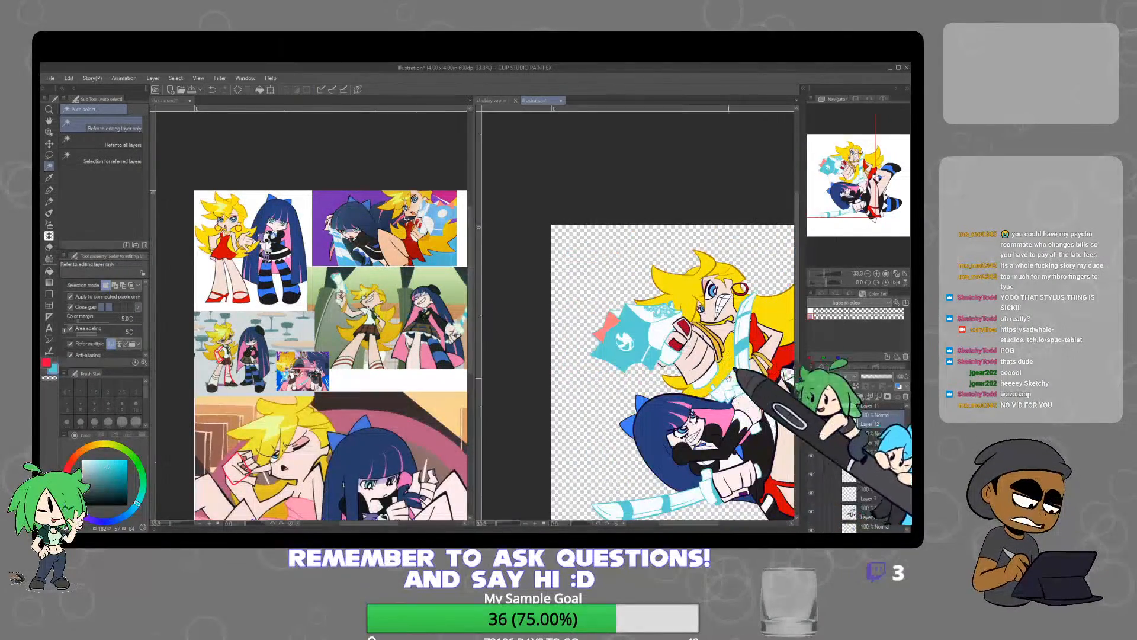
Paint a light blue band across the lower sword's blade beside the guard with the Mapping pen
{"action": "left_click_drag", "start_coordinate": [757, 358], "coordinate": [685, 339]}
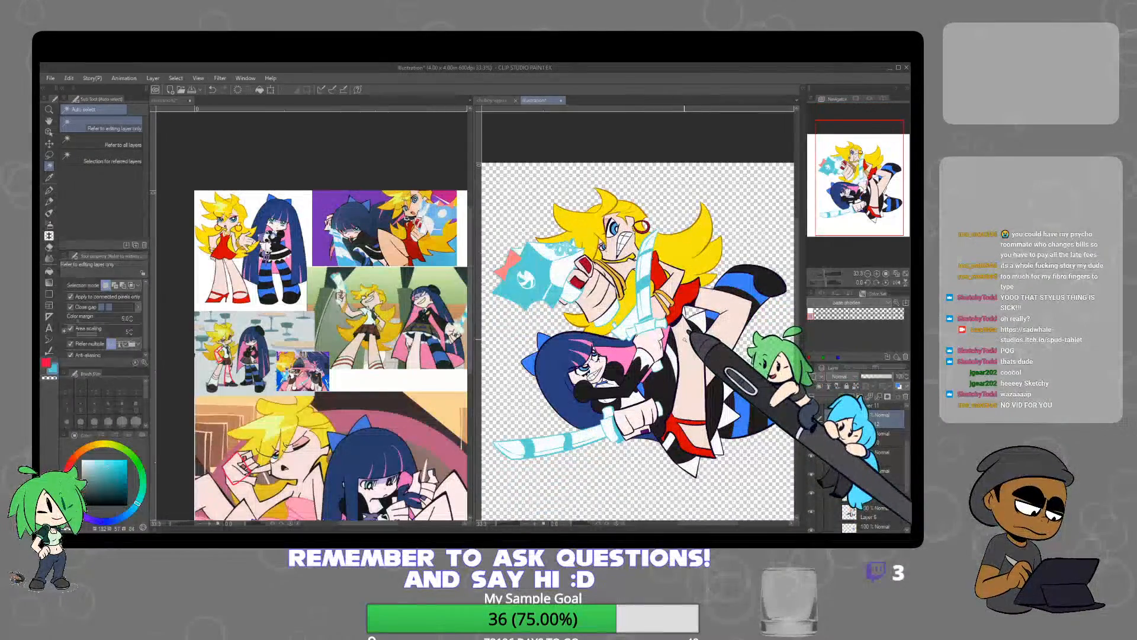
{"action": "scroll", "coordinate": [685, 340], "scroll_direction": "up", "scroll_amount": 3}
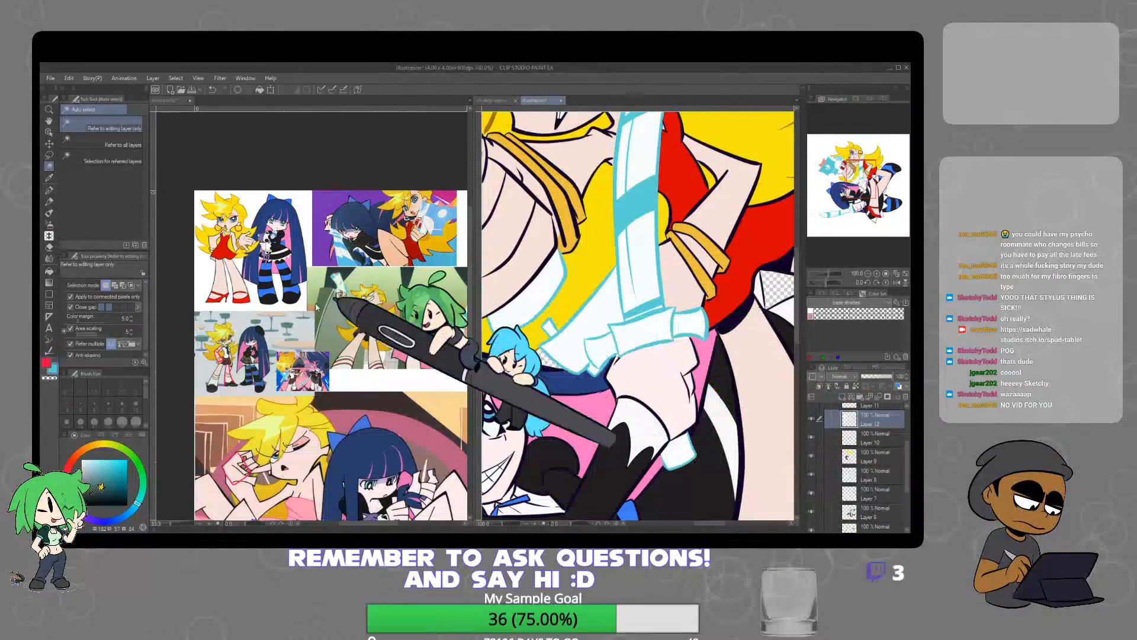
{"action": "left_click", "coordinate": [49, 190]}
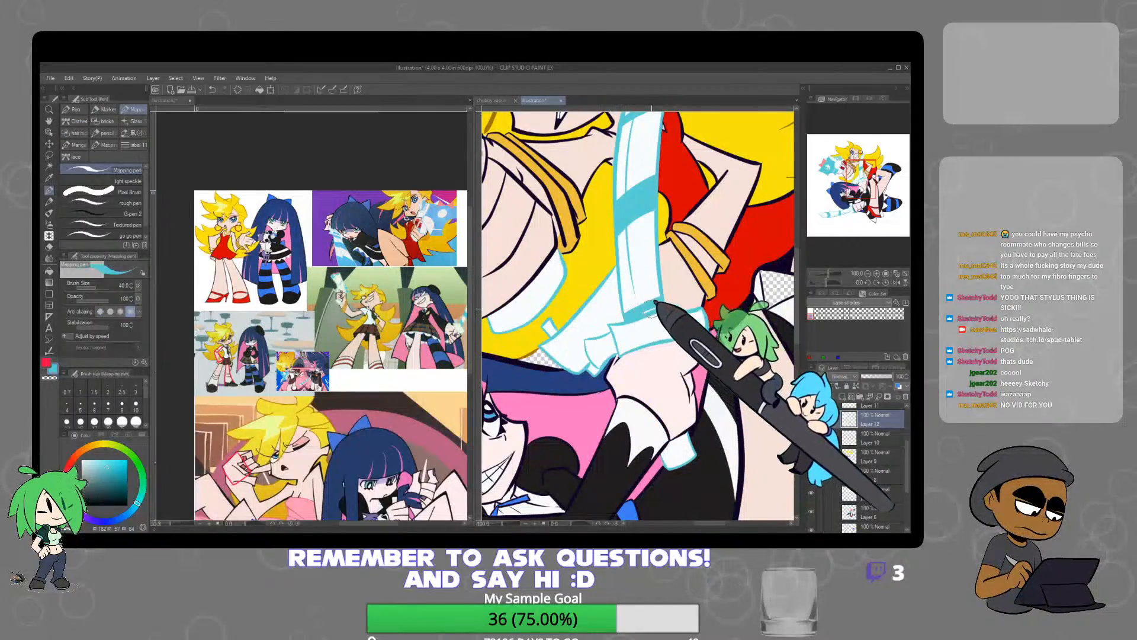
{"action": "scroll", "coordinate": [669, 302], "scroll_direction": "down", "scroll_amount": 2}
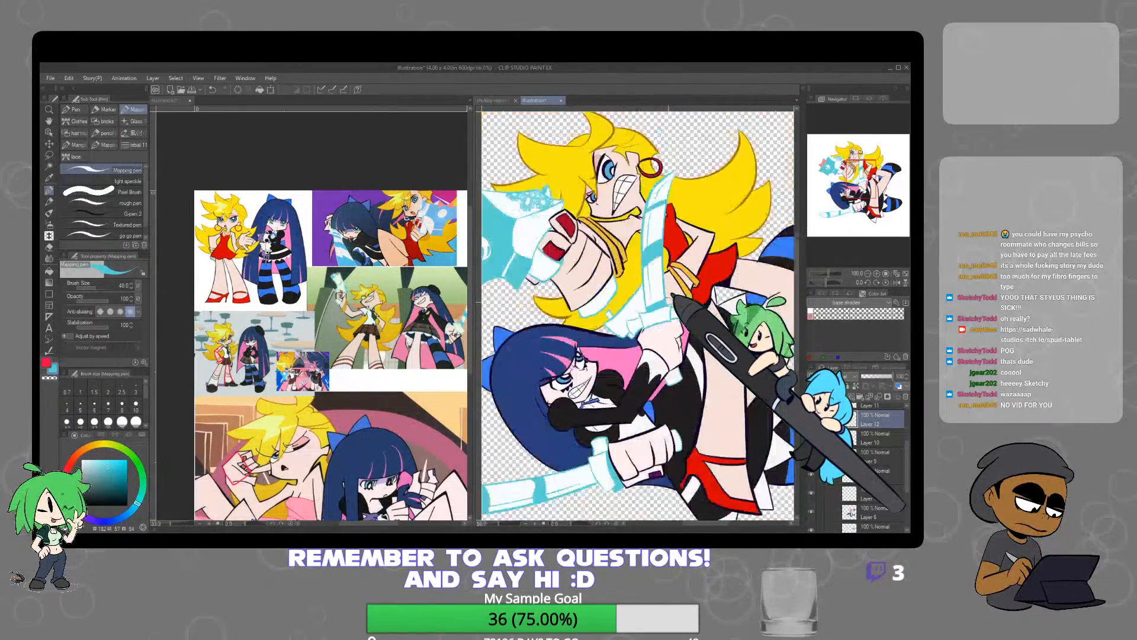
{"action": "scroll", "coordinate": [668, 301], "scroll_direction": "up", "scroll_amount": 3}
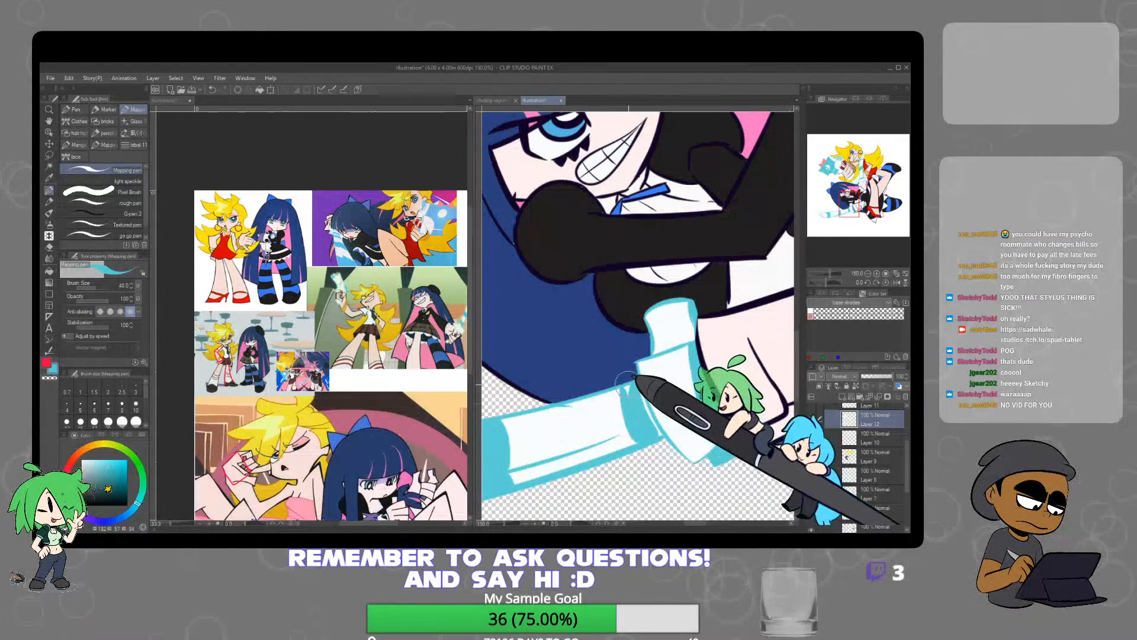
{"action": "left_click_drag", "start_coordinate": [633, 388], "coordinate": [657, 441]}
{"action": "scroll", "coordinate": [711, 400], "scroll_direction": "down", "scroll_amount": 1}
{"action": "scroll", "coordinate": [722, 346], "scroll_direction": "down", "scroll_amount": 2}
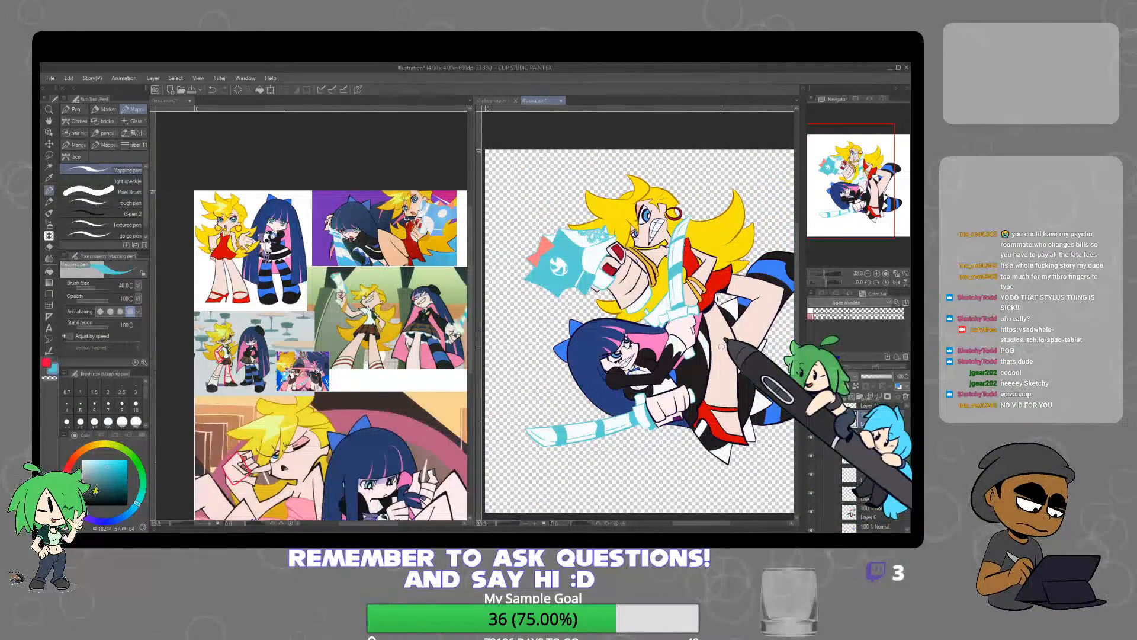
Choose the Sparkle A decoration brush with white as drawing colour and add a new layer above Layer 13
{"action": "left_click", "coordinate": [50, 236]}
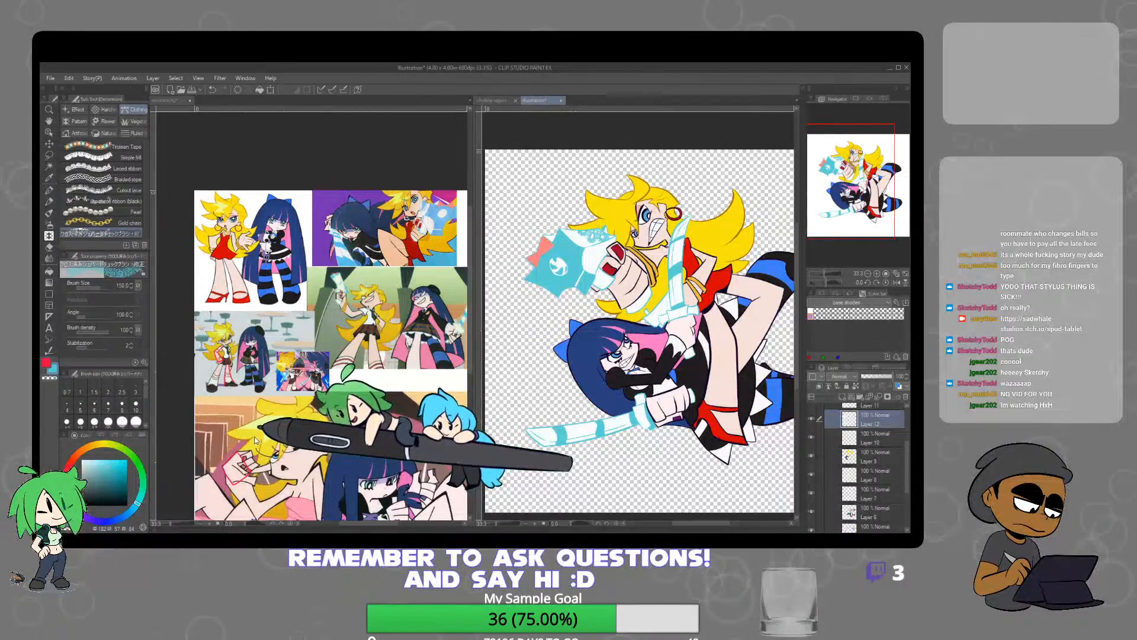
{"action": "left_click", "coordinate": [75, 109]}
{"action": "left_click", "coordinate": [137, 189]}
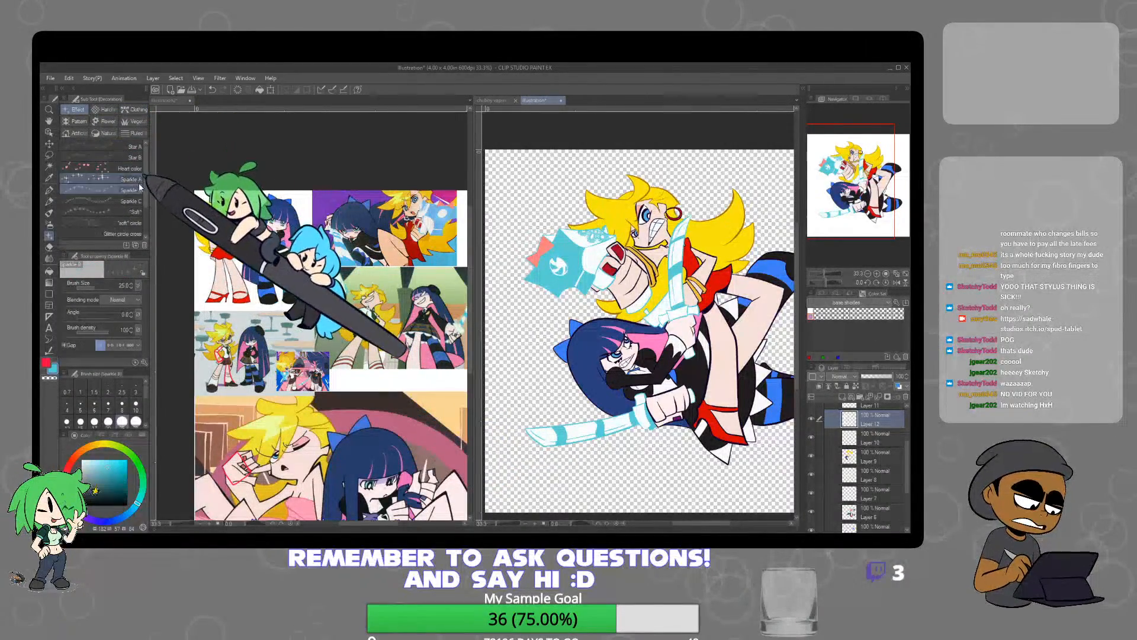
{"action": "left_click", "coordinate": [137, 180]}
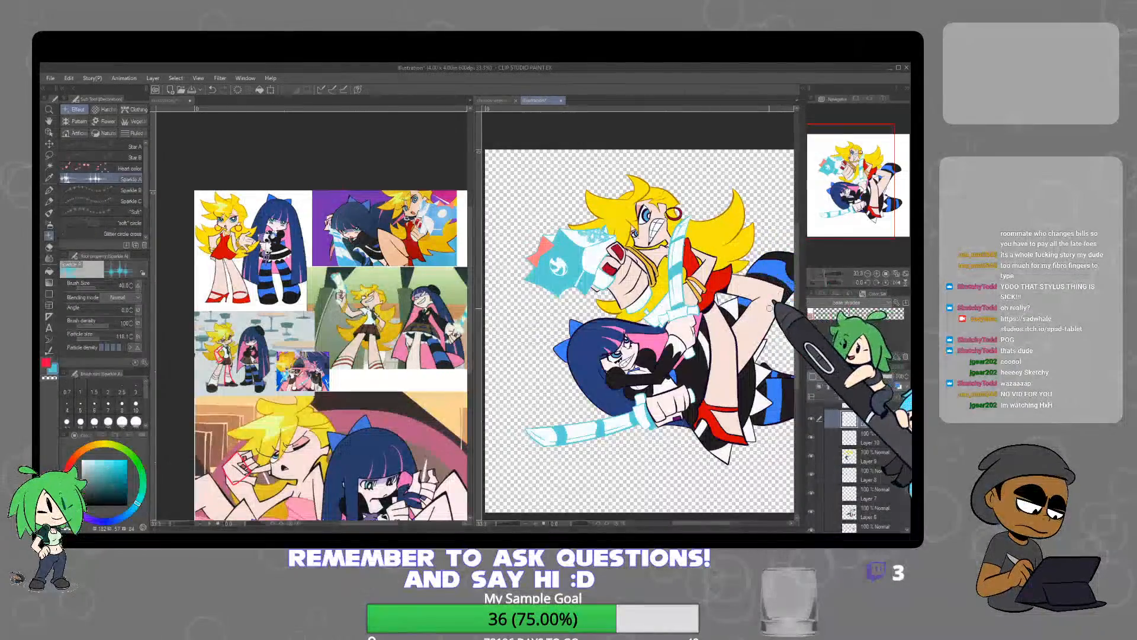
{"action": "scroll", "coordinate": [741, 302], "scroll_direction": "up", "scroll_amount": 2}
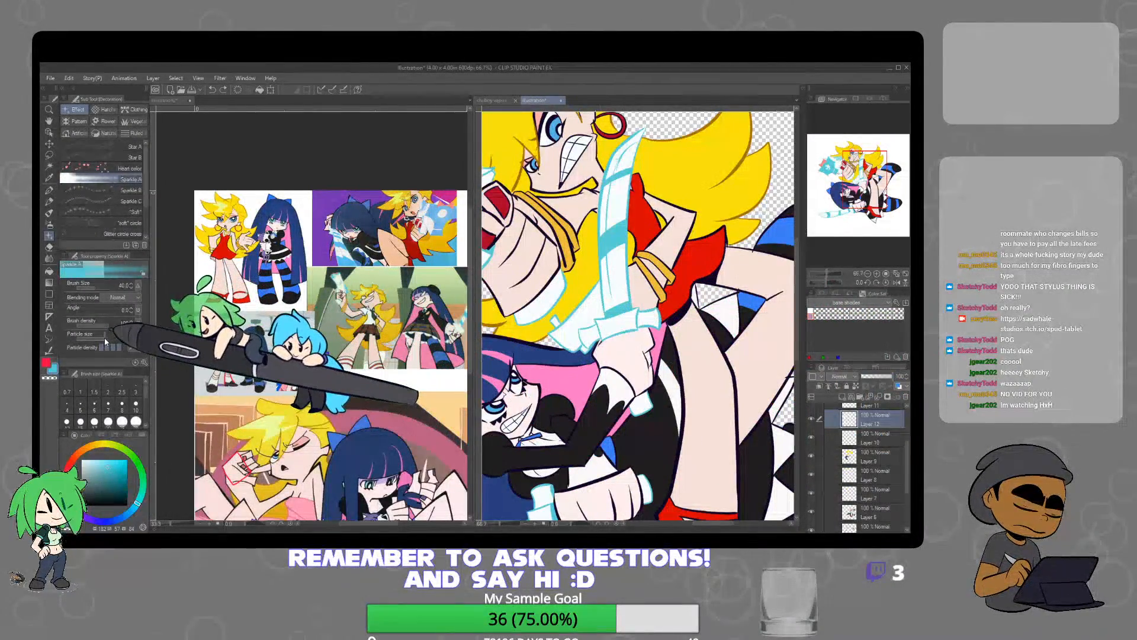
{"action": "left_click", "coordinate": [850, 397]}
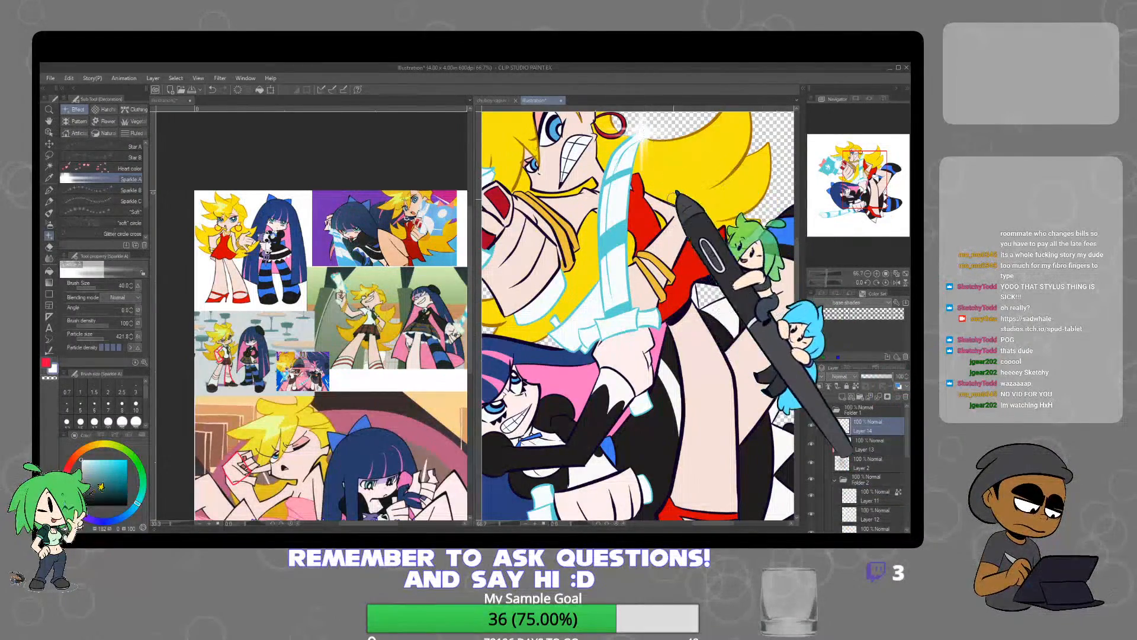
Stamp a white sparkle on the upper sword's blade near its tip on the new layer
{"action": "scroll", "coordinate": [663, 252], "scroll_direction": "down", "scroll_amount": 1}
{"action": "left_click_drag", "start_coordinate": [646, 207], "coordinate": [630, 289]}
{"action": "scroll", "coordinate": [631, 288], "scroll_direction": "up", "scroll_amount": 1}
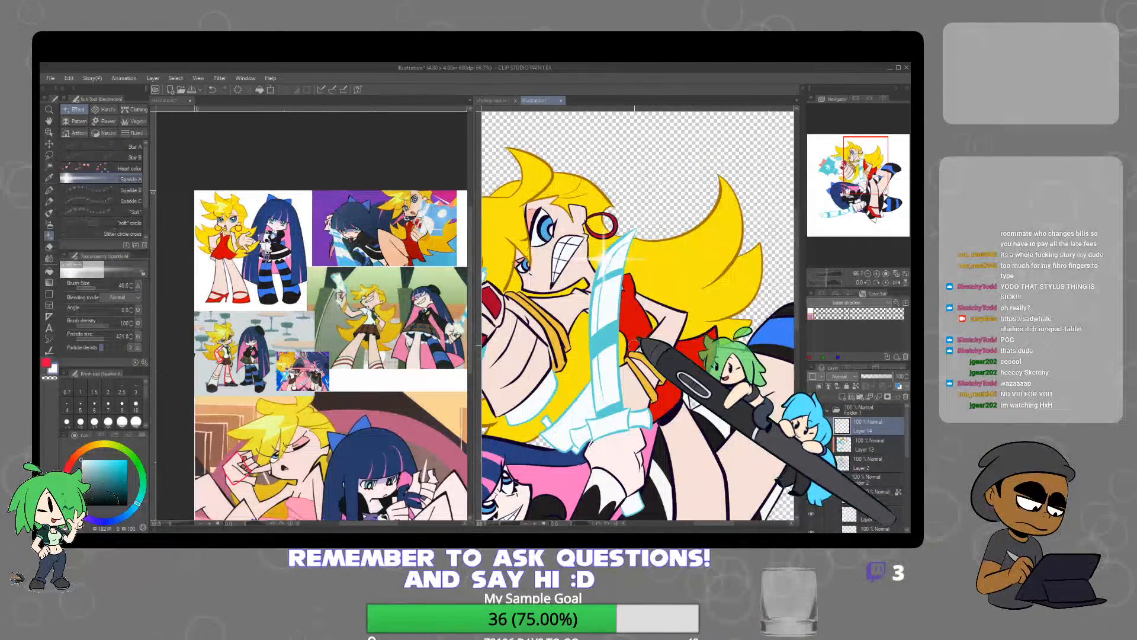
{"action": "scroll", "coordinate": [635, 345], "scroll_direction": "down", "scroll_amount": 2}
{"action": "left_click_drag", "start_coordinate": [681, 390], "coordinate": [751, 321]}
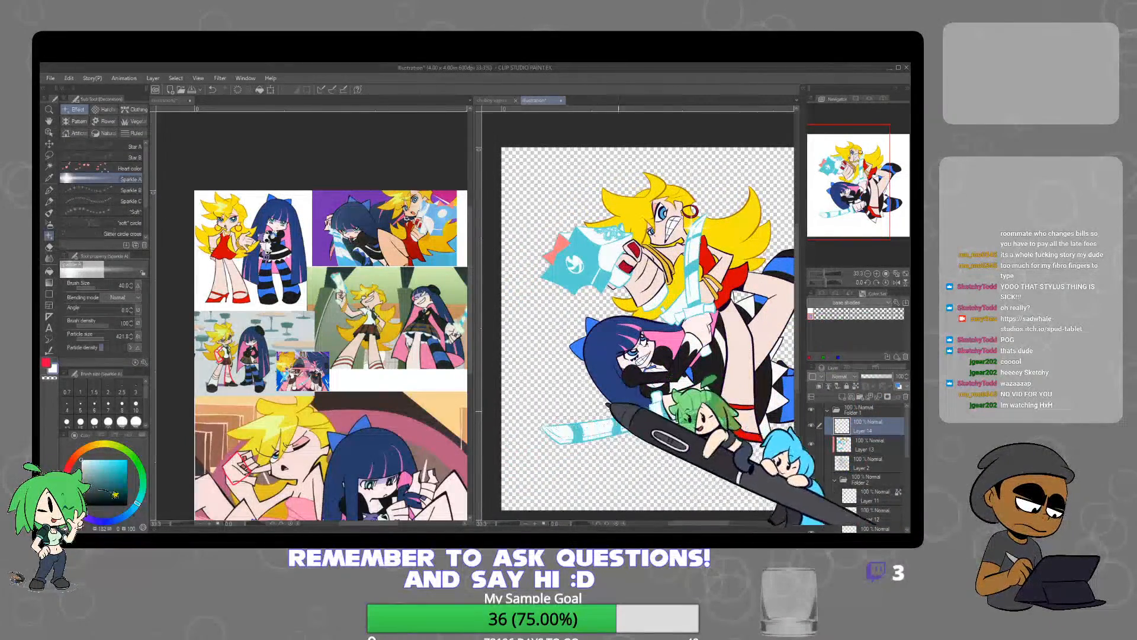
Stamp a white sparkle on the lower sword's blade near its tip
{"action": "scroll", "coordinate": [543, 429], "scroll_direction": "up", "scroll_amount": 2}
{"action": "scroll", "coordinate": [537, 424], "scroll_direction": "up", "scroll_amount": 1}
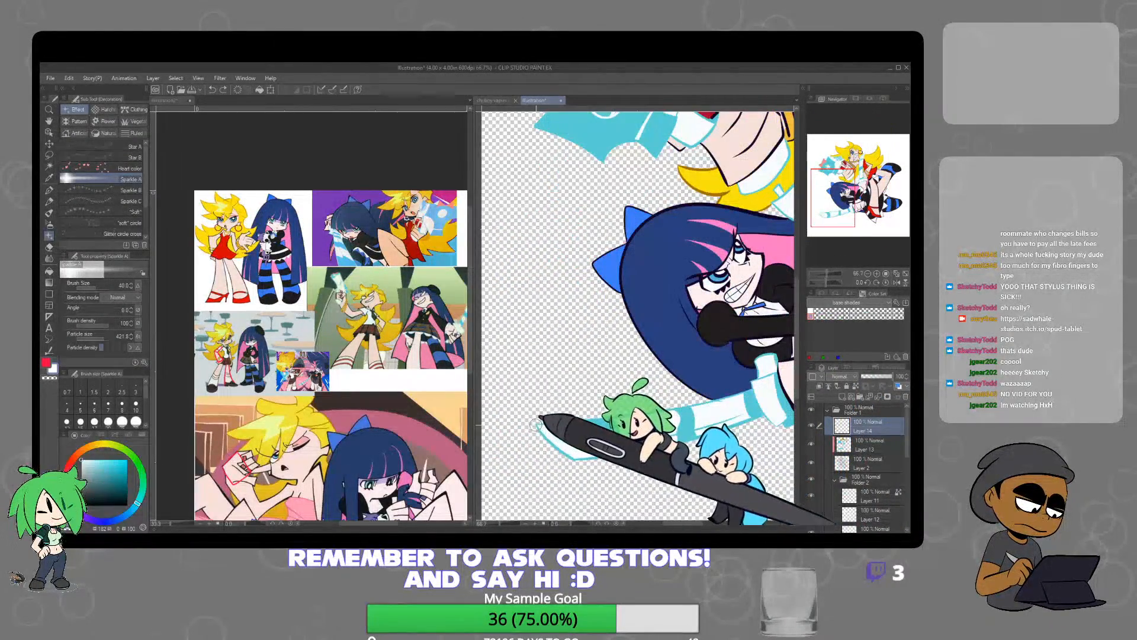
{"action": "left_click_drag", "start_coordinate": [537, 426], "coordinate": [550, 424]}
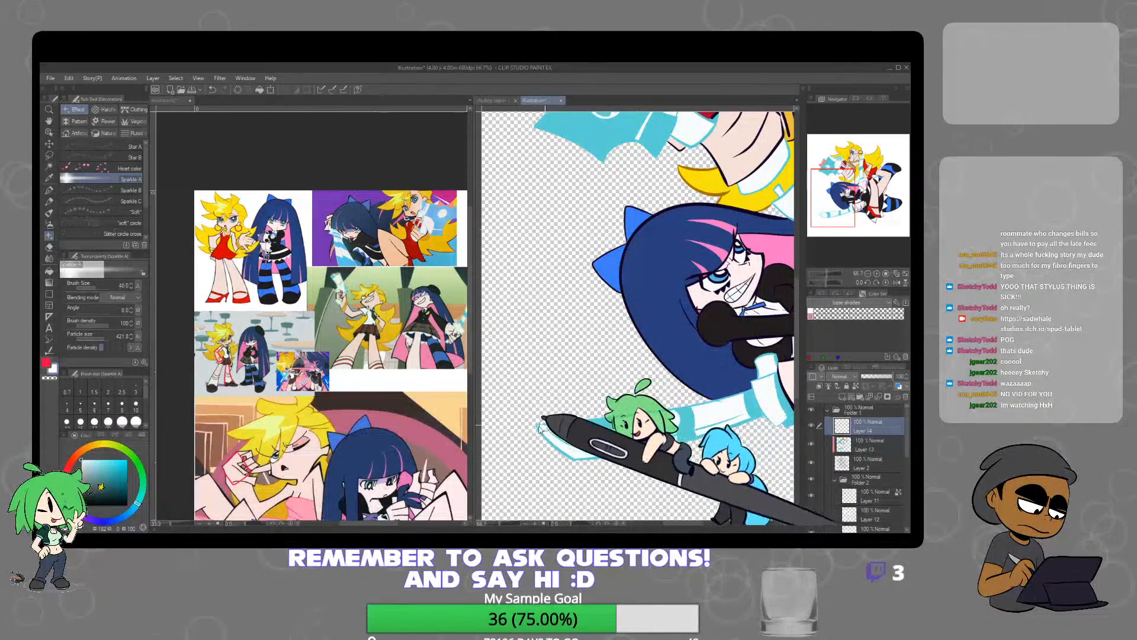
{"action": "scroll", "coordinate": [714, 401], "scroll_direction": "down", "scroll_amount": 3}
{"action": "left_click_drag", "start_coordinate": [734, 409], "coordinate": [595, 408]}
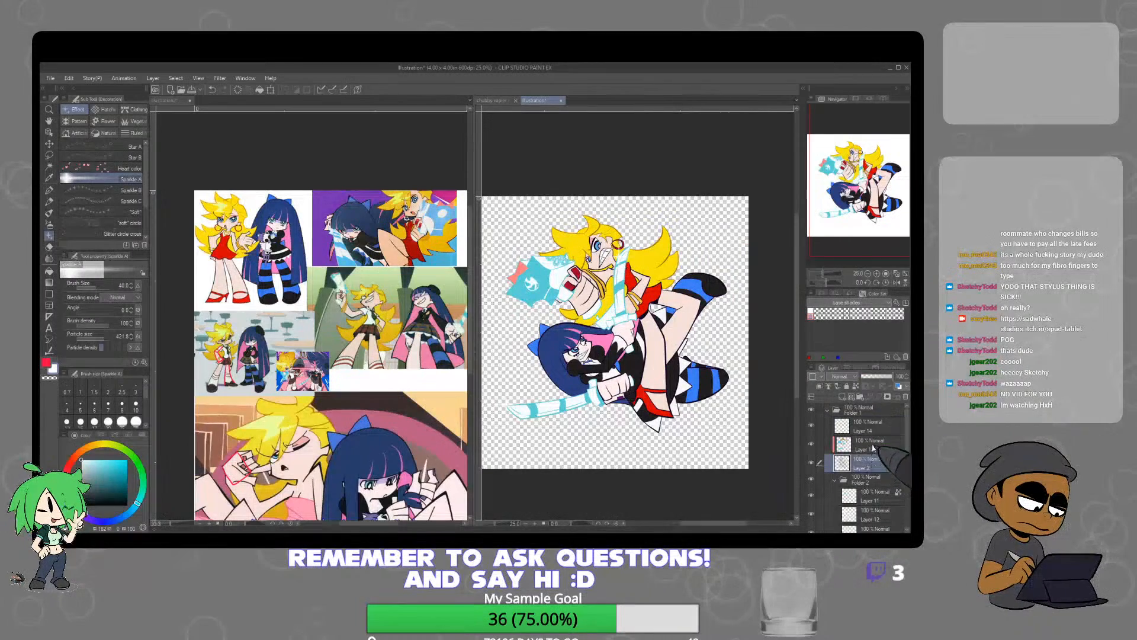
Try a white outline around the characters using a copy of Layer 2 placed beneath Folder 2, thickened and painted with the Oil paint brush
{"action": "key", "text": "ctrl+v"}
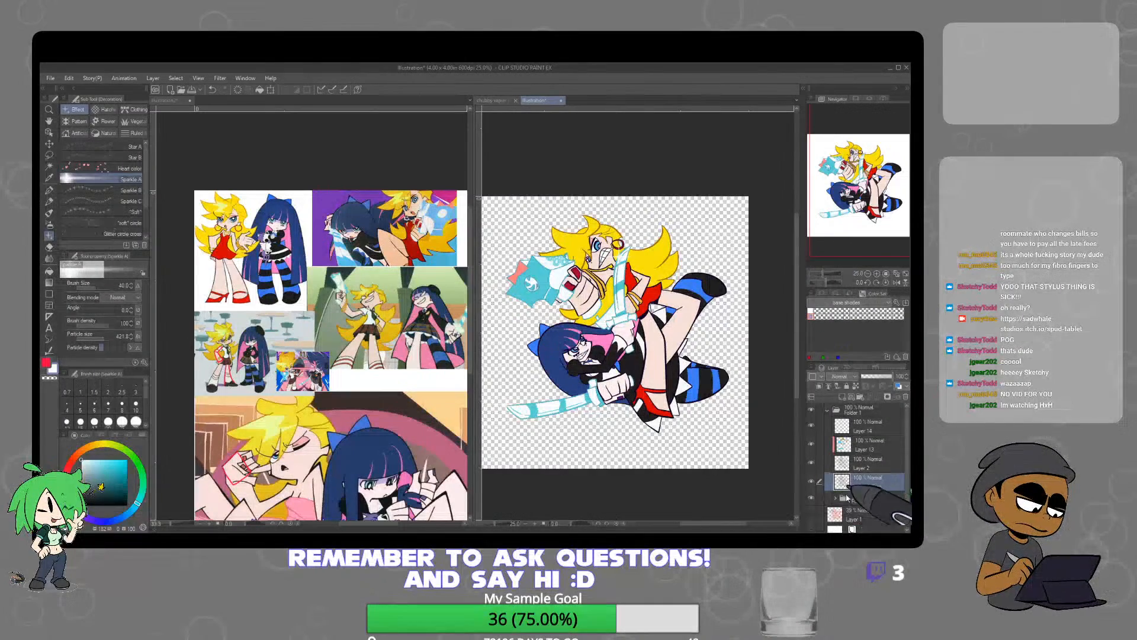
{"action": "left_click_drag", "start_coordinate": [876, 508], "coordinate": [874, 507]}
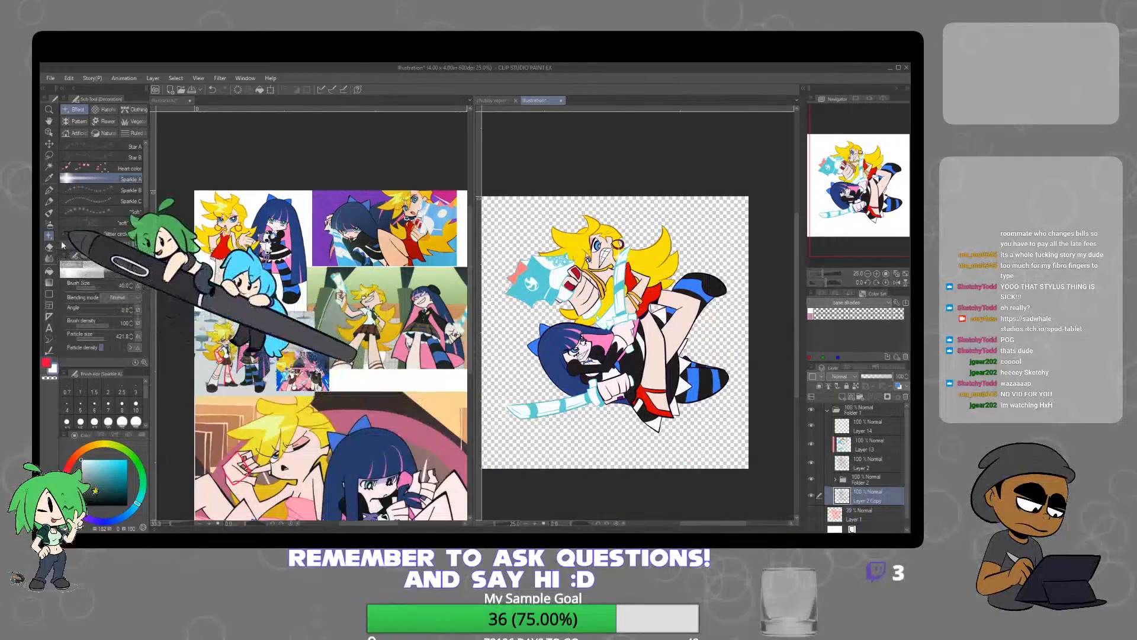
{"action": "left_click", "coordinate": [49, 349]}
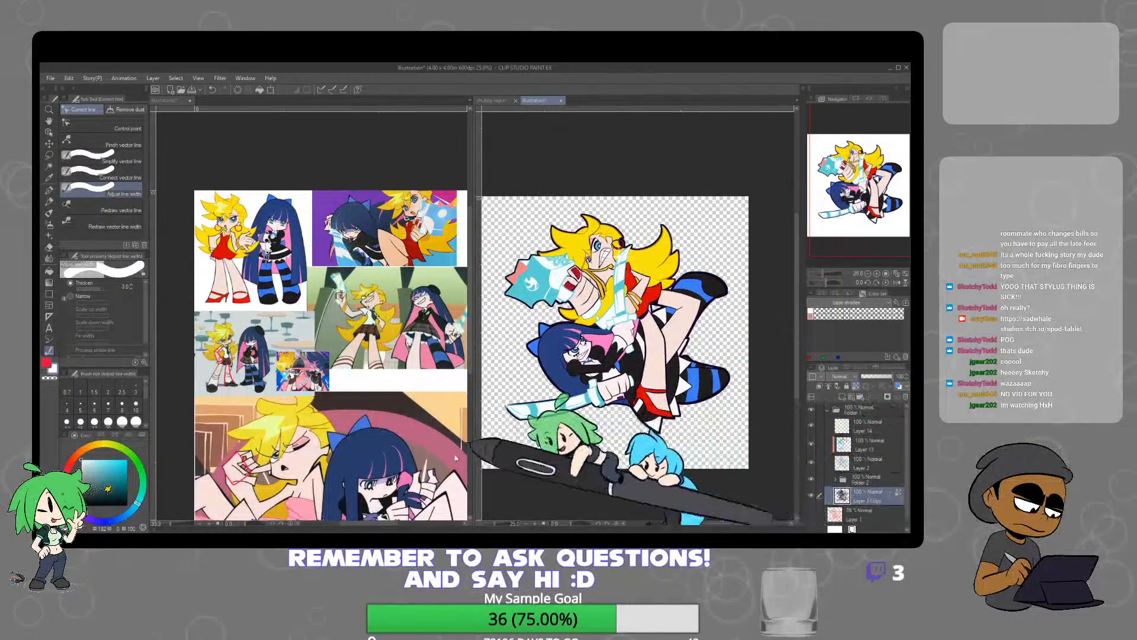
{"action": "key", "text": "b"}
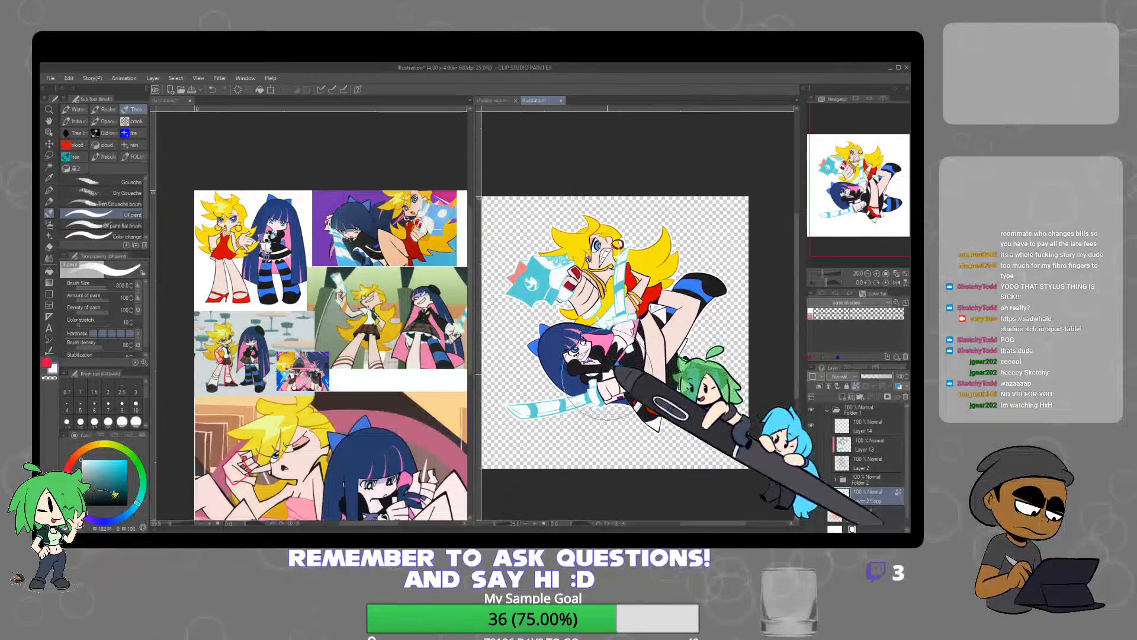
Sample the purple face-shadow colour of the navy-haired character from the school-uniform reference
{"action": "left_click", "coordinate": [416, 295]}
{"action": "scroll", "coordinate": [416, 295], "scroll_direction": "up", "scroll_amount": 3}
{"action": "left_click", "coordinate": [413, 296], "text": "alt"}
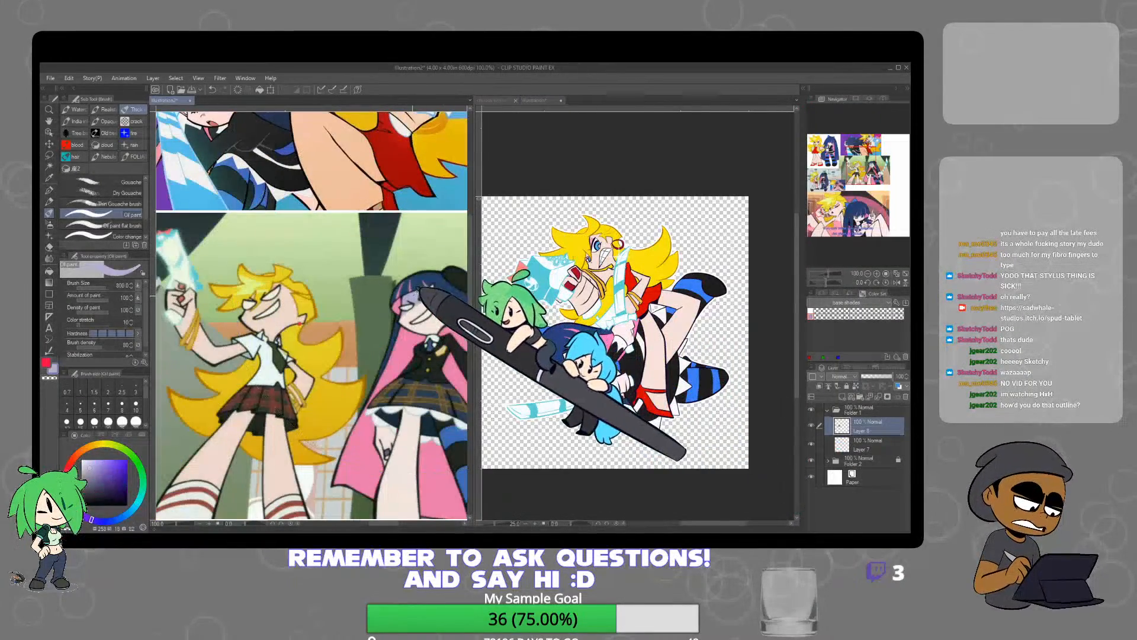
{"action": "left_click", "coordinate": [415, 296], "text": "alt"}
{"action": "left_click", "coordinate": [647, 367]}
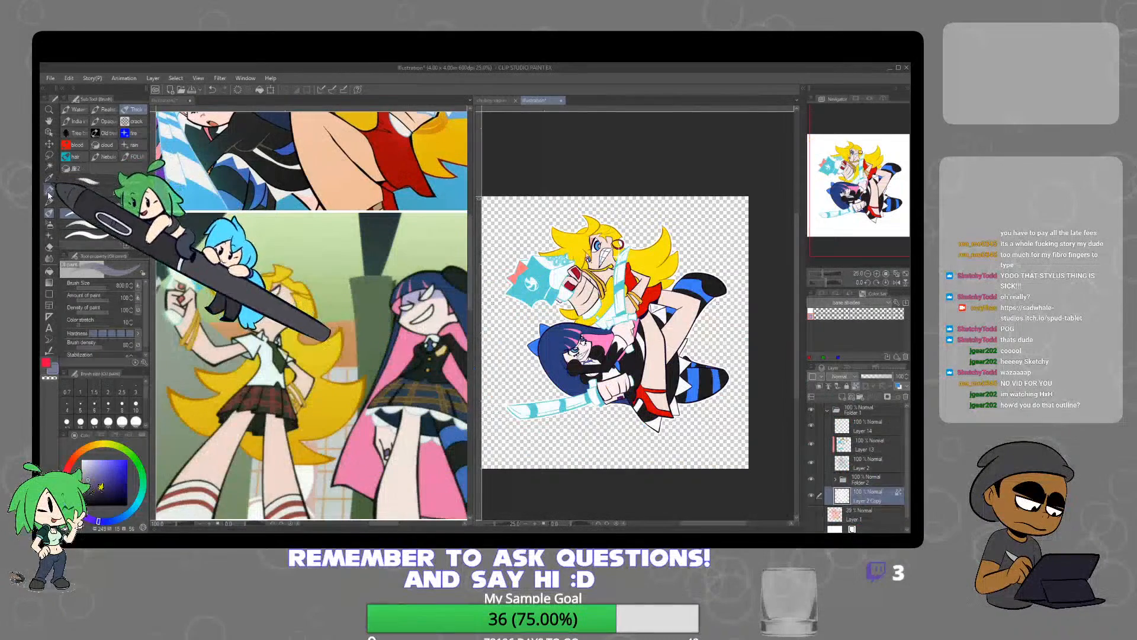
Shade the navy-haired character's upper face around the eyes in the sampled purple with the Mapping pen
{"action": "left_click", "coordinate": [49, 191]}
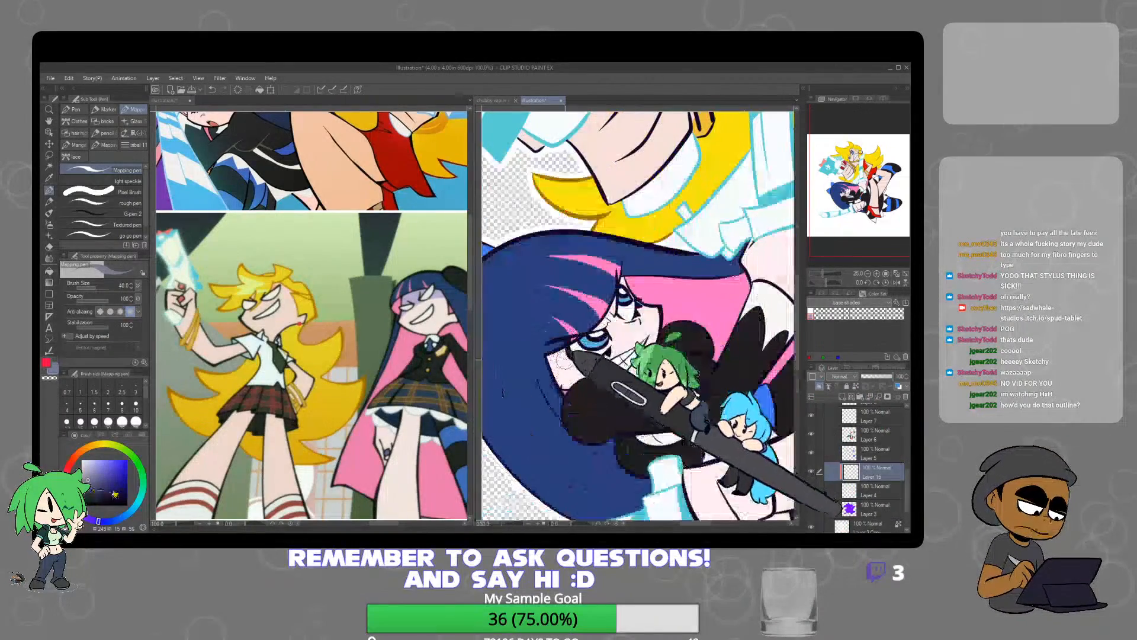
{"action": "scroll", "coordinate": [573, 356], "scroll_direction": "up", "scroll_amount": 4}
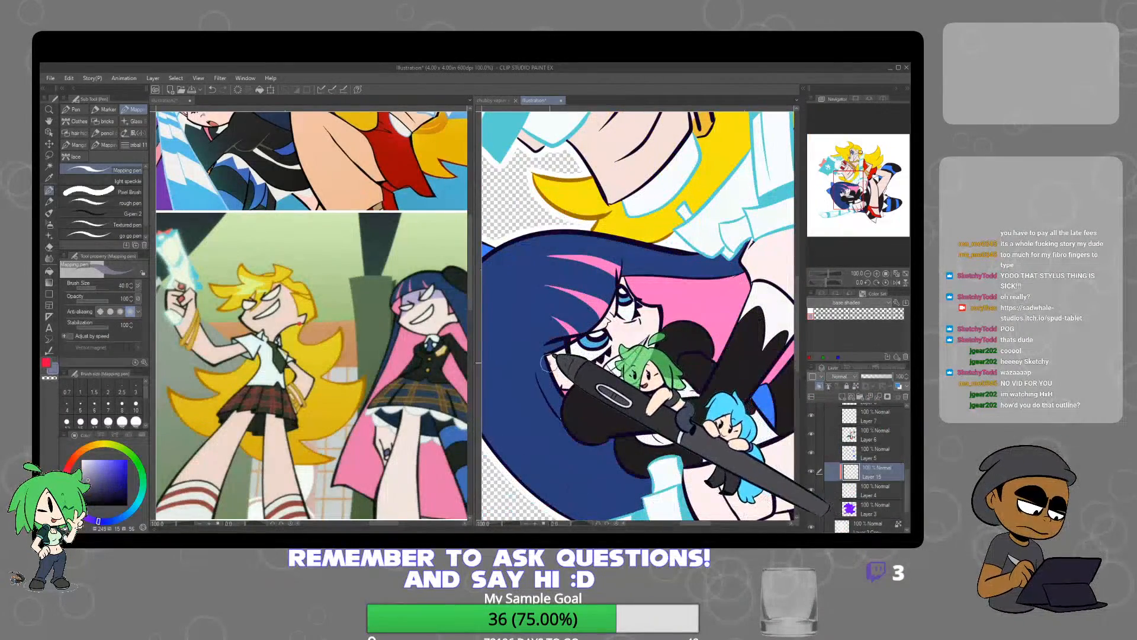
{"action": "left_click", "coordinate": [413, 285], "text": "alt"}
{"action": "left_click_drag", "start_coordinate": [575, 359], "coordinate": [550, 356]}
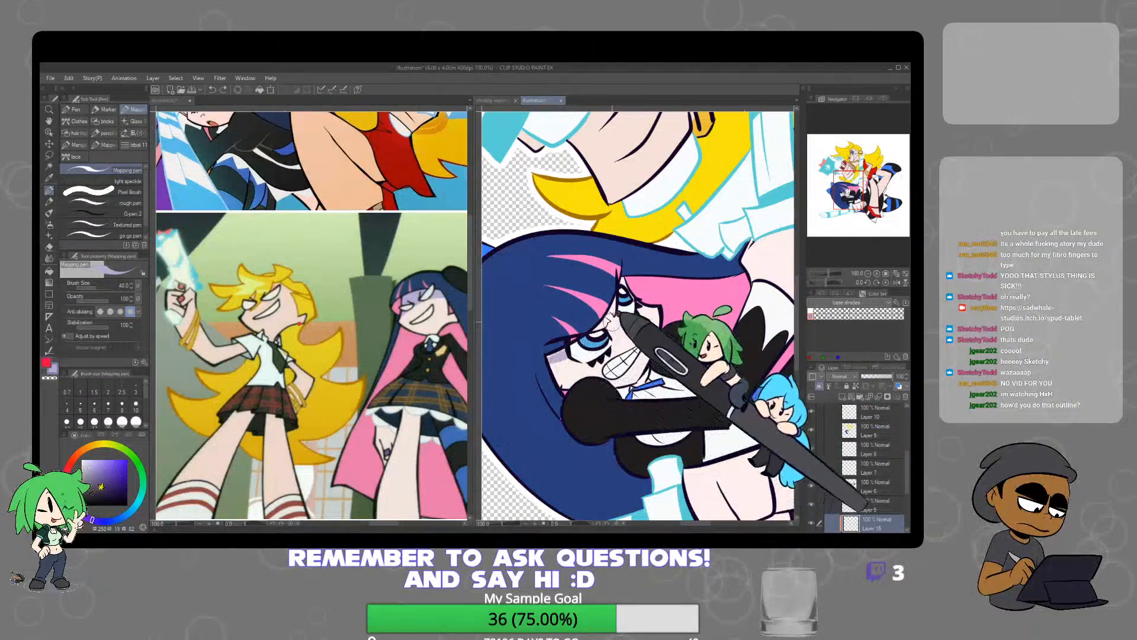
{"action": "left_click_drag", "start_coordinate": [625, 261], "coordinate": [588, 326]}
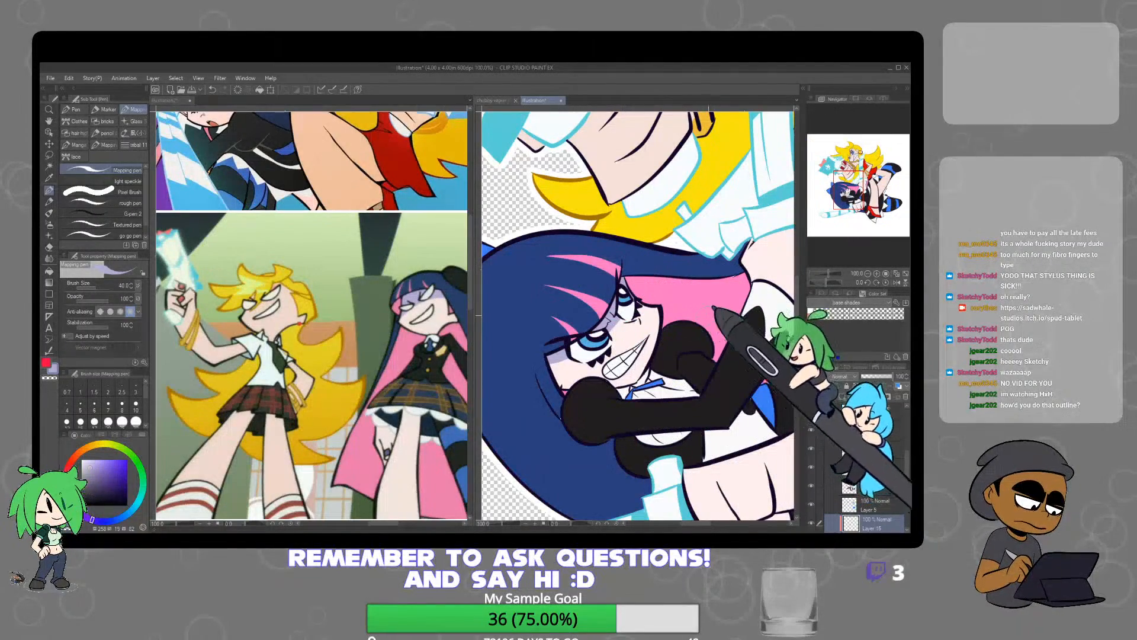
Replace the outline copy beneath Folder 2 with a fresh duplicate of the Layer 2 line art
{"action": "scroll", "coordinate": [660, 325], "scroll_direction": "down", "scroll_amount": 2}
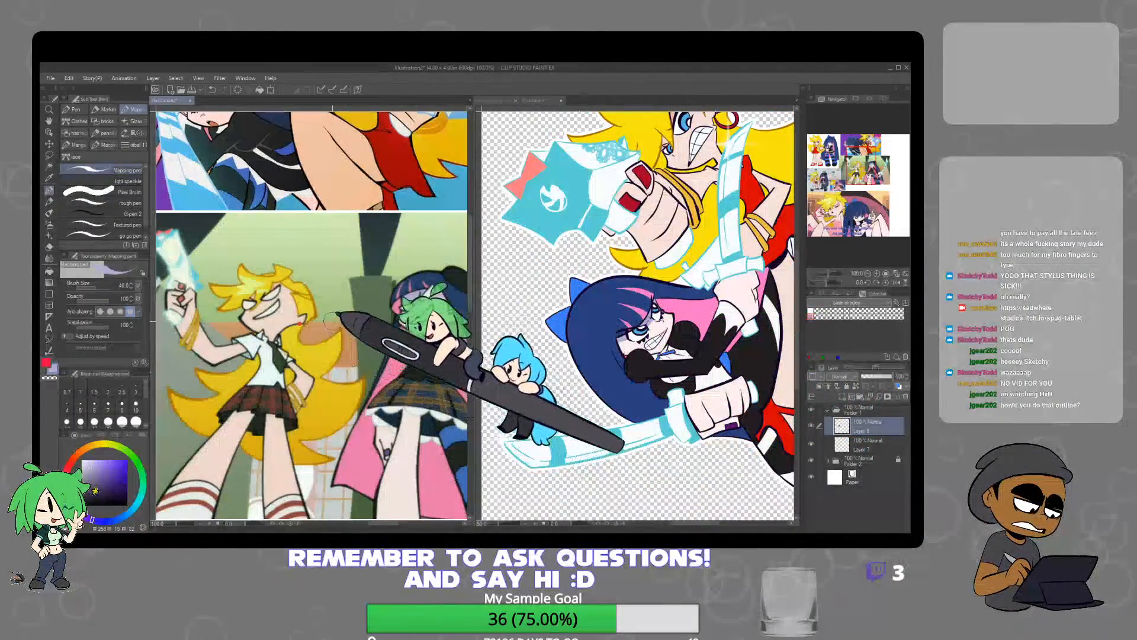
{"action": "scroll", "coordinate": [409, 329], "scroll_direction": "down", "scroll_amount": 2}
{"action": "scroll", "coordinate": [297, 422], "scroll_direction": "up", "scroll_amount": 2}
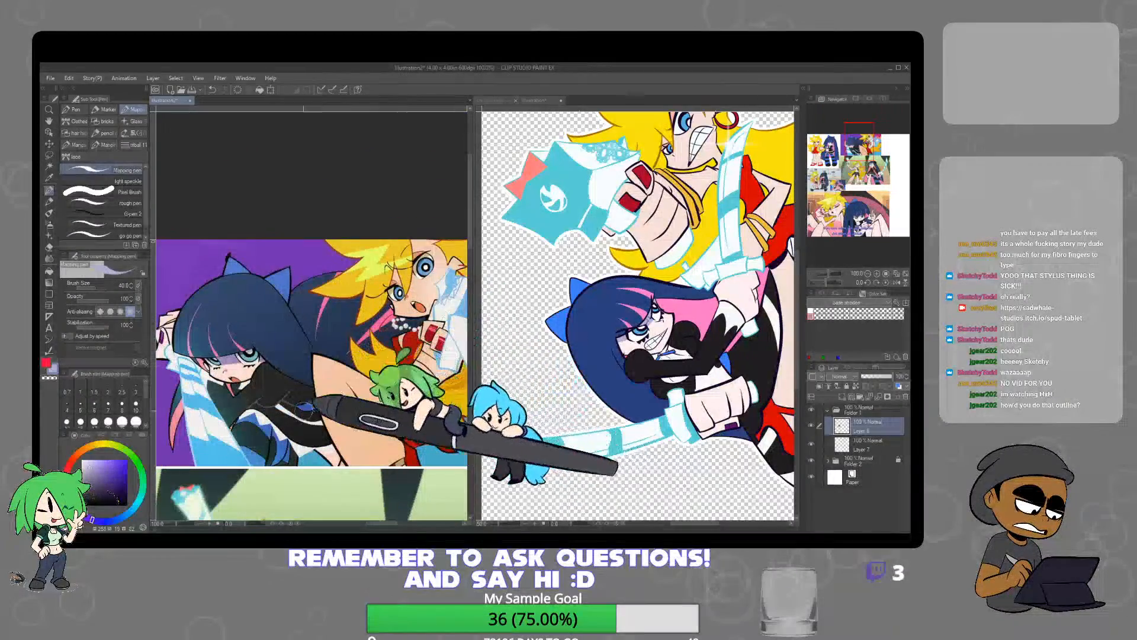
{"action": "left_click_drag", "start_coordinate": [349, 416], "coordinate": [321, 408]}
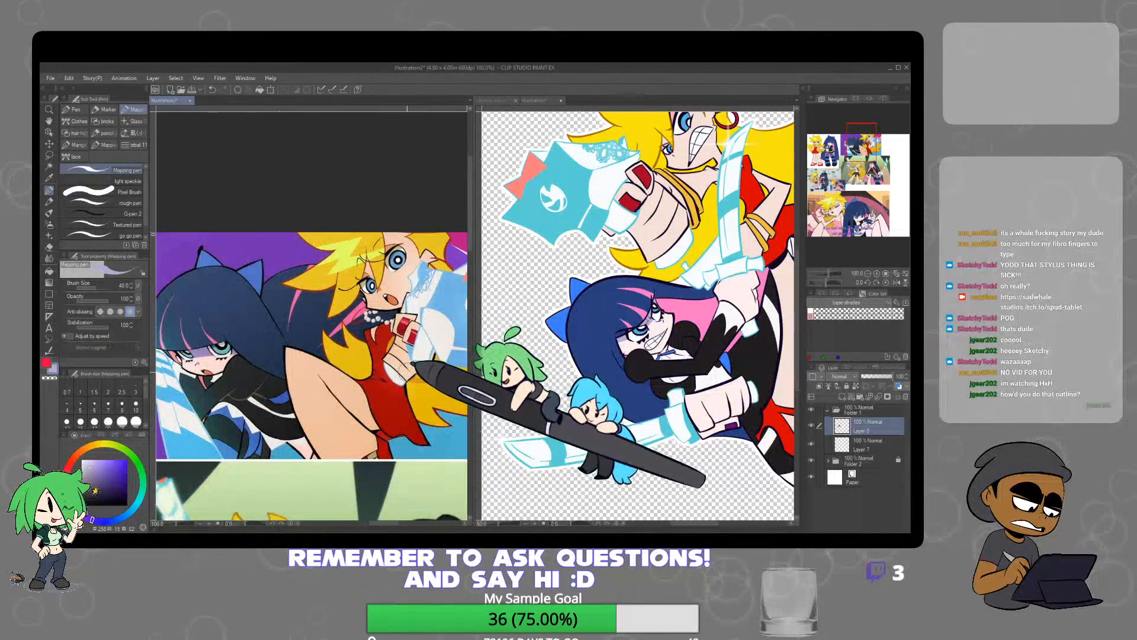
{"action": "left_click", "coordinate": [604, 338]}
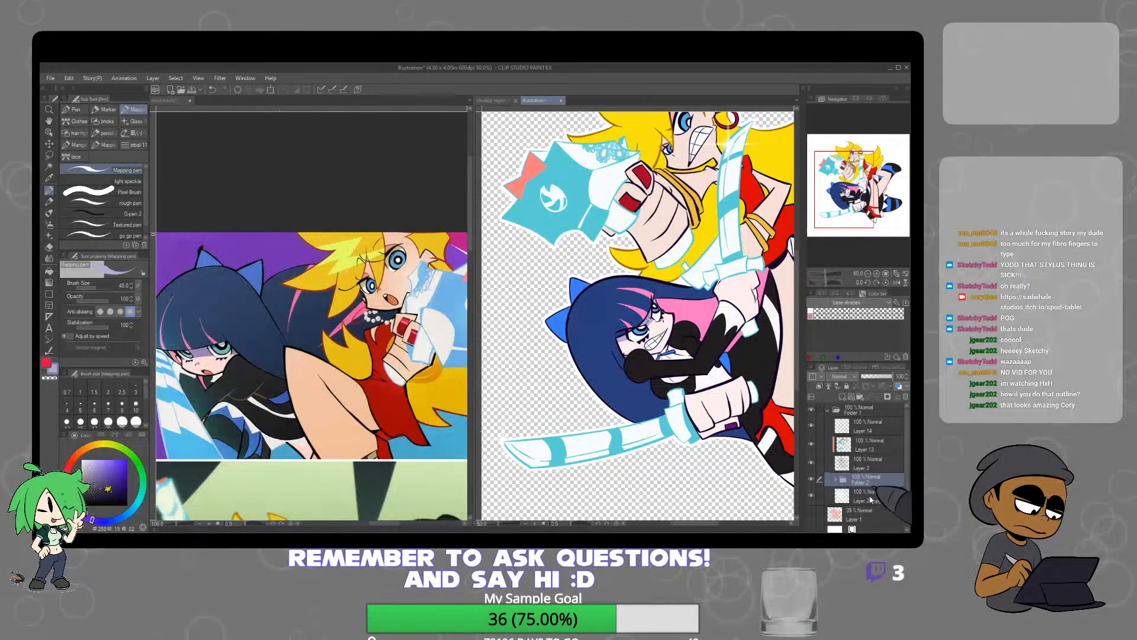
{"action": "left_click", "coordinate": [905, 397]}
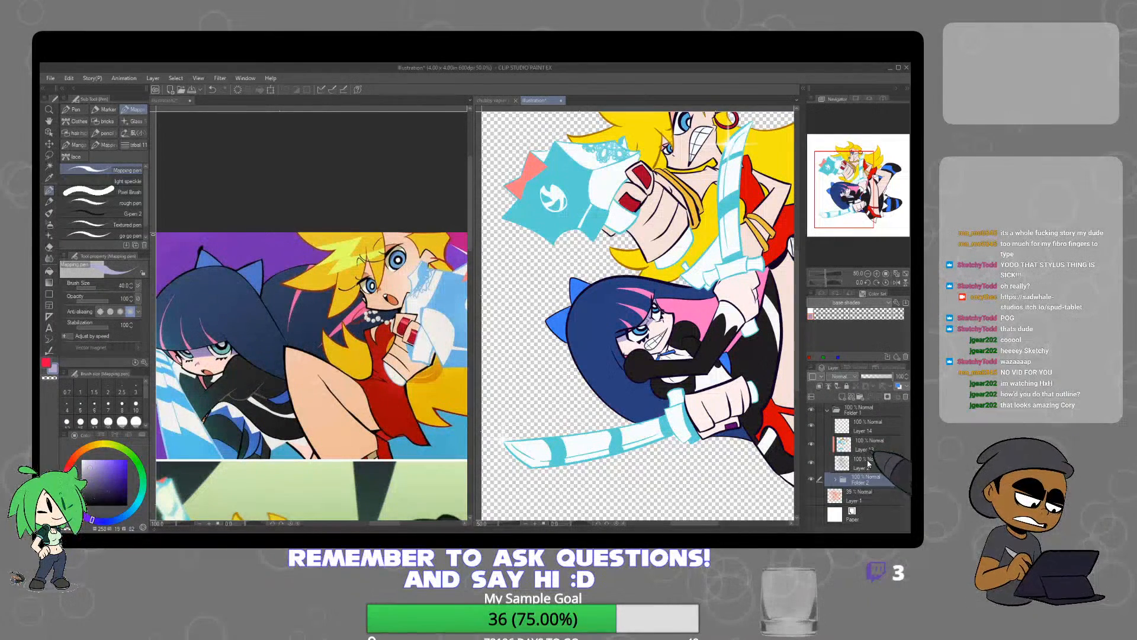
{"action": "key", "text": "ctrl+z"}
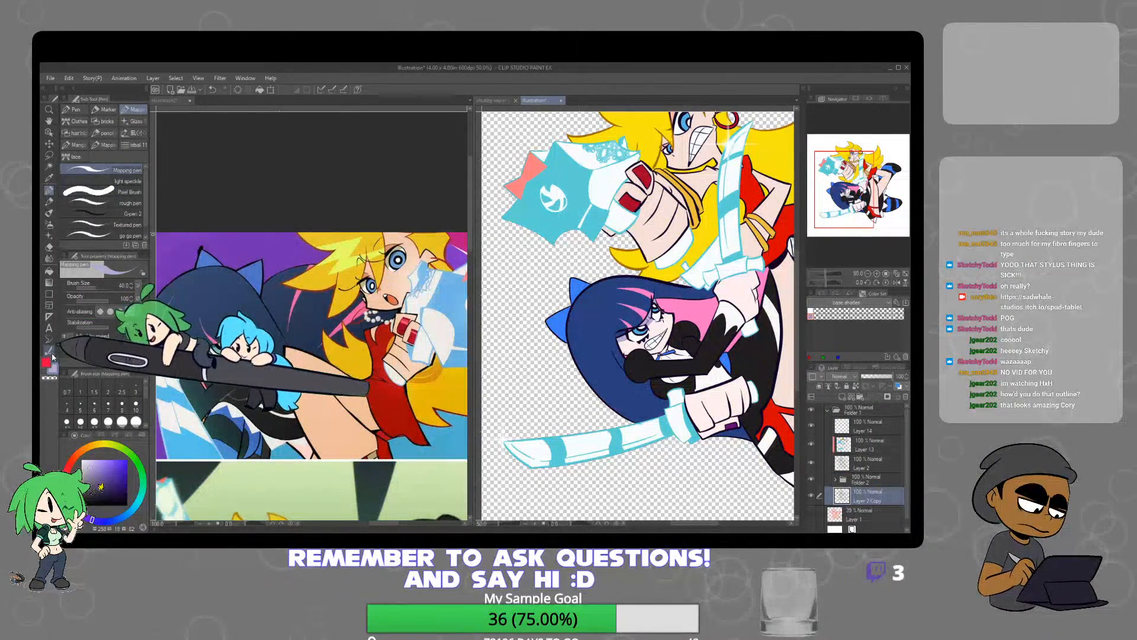
Thicken the duplicated line art around both characters with the Adjust line width tool
{"action": "left_click", "coordinate": [51, 352]}
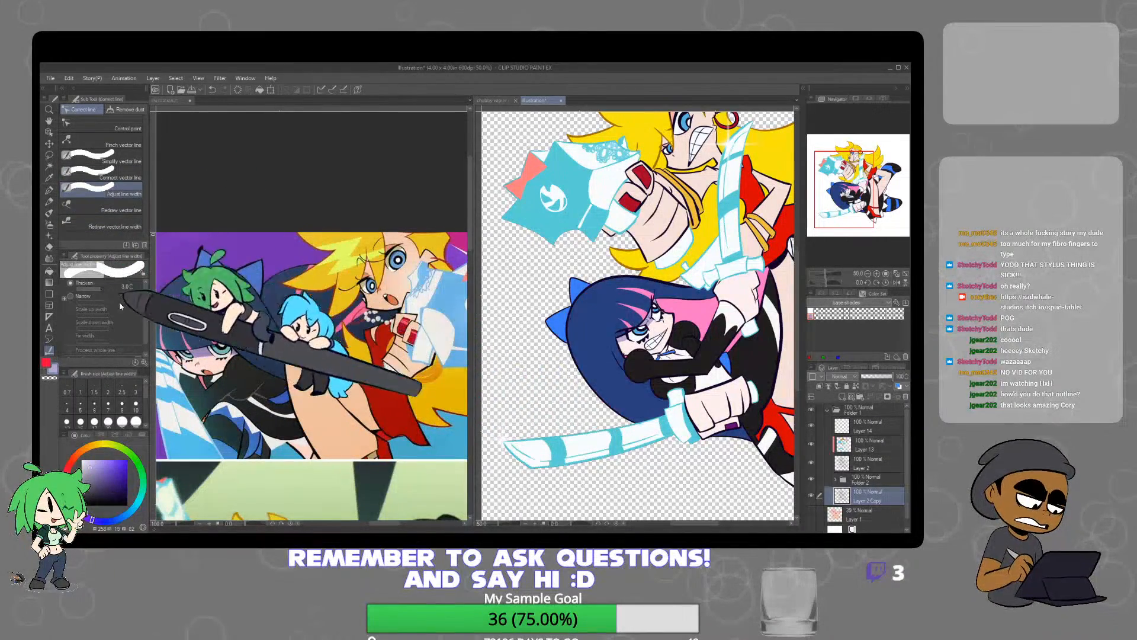
{"action": "scroll", "coordinate": [622, 296], "scroll_direction": "down", "scroll_amount": 4}
{"action": "mouse_move", "coordinate": [655, 259]}
{"action": "left_mouse_down"}
{"action": "mouse_move", "coordinate": [618, 291]}
{"action": "mouse_move", "coordinate": [656, 323]}
{"action": "mouse_move", "coordinate": [688, 288]}
{"action": "mouse_move", "coordinate": [651, 261]}
{"action": "mouse_move", "coordinate": [631, 314]}
{"action": "mouse_move", "coordinate": [684, 291]}
{"action": "mouse_move", "coordinate": [639, 264]}
{"action": "mouse_move", "coordinate": [661, 277]}
{"action": "mouse_move", "coordinate": [620, 292]}
{"action": "mouse_move", "coordinate": [652, 326]}
{"action": "mouse_move", "coordinate": [679, 286]}
{"action": "mouse_move", "coordinate": [643, 267]}
{"action": "left_mouse_up"}
{"action": "scroll", "coordinate": [634, 237], "scroll_direction": "up", "scroll_amount": 4}
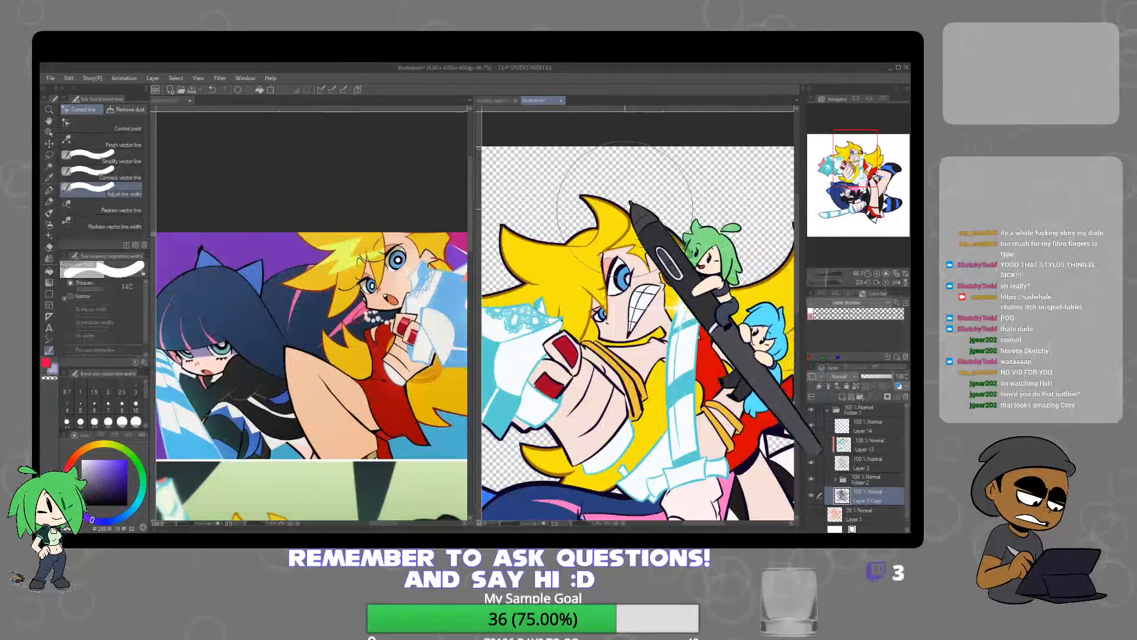
{"action": "scroll", "coordinate": [625, 209], "scroll_direction": "down", "scroll_amount": 4}
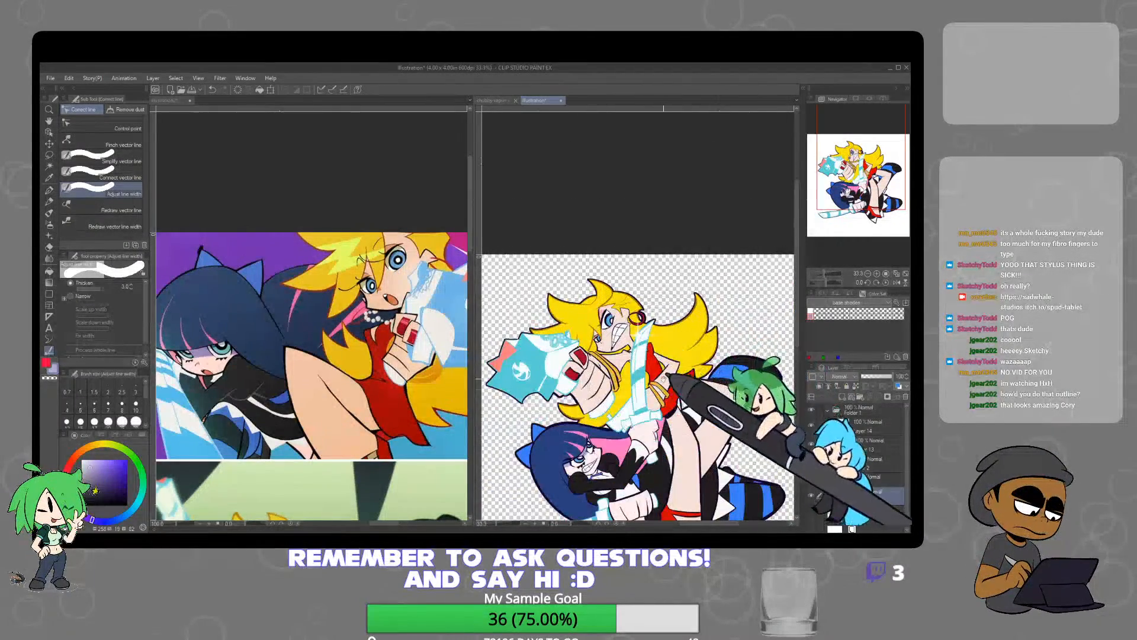
{"action": "scroll", "coordinate": [638, 314], "scroll_direction": "down", "scroll_amount": 1}
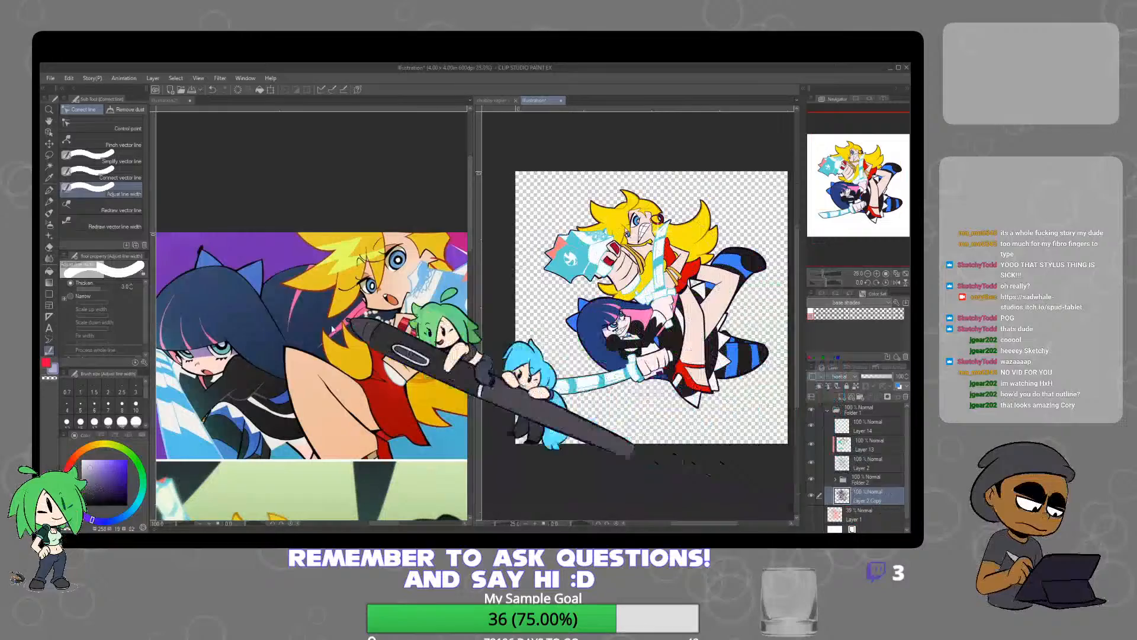
Recolour the thickened outline around the characters white with the Oil paint brush
{"action": "left_click", "coordinate": [50, 214]}
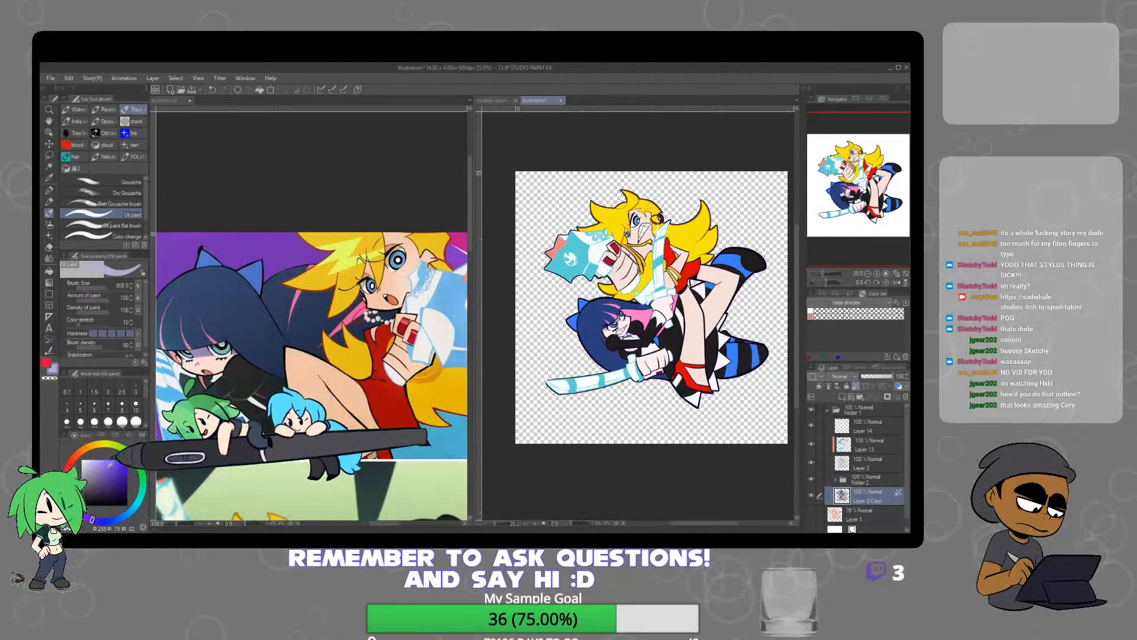
{"action": "left_click_drag", "start_coordinate": [111, 462], "coordinate": [71, 346]}
{"action": "mouse_move", "coordinate": [599, 230]}
{"action": "left_mouse_down"}
{"action": "mouse_move", "coordinate": [622, 191]}
{"action": "mouse_move", "coordinate": [614, 301]}
{"action": "left_mouse_up"}
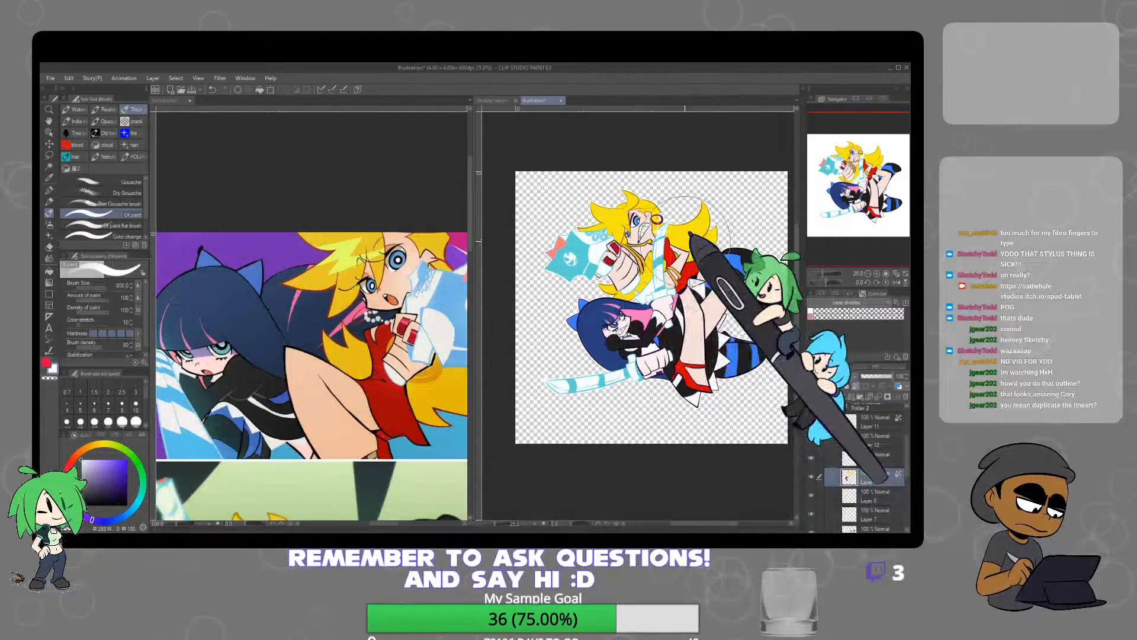
Sample the dark gold hair-shadow colour of the blonde character from the school-uniform reference
{"action": "left_click", "coordinate": [425, 405]}
{"action": "scroll", "coordinate": [425, 407], "scroll_direction": "down", "scroll_amount": 2}
{"action": "left_click_drag", "start_coordinate": [423, 447], "coordinate": [413, 359]}
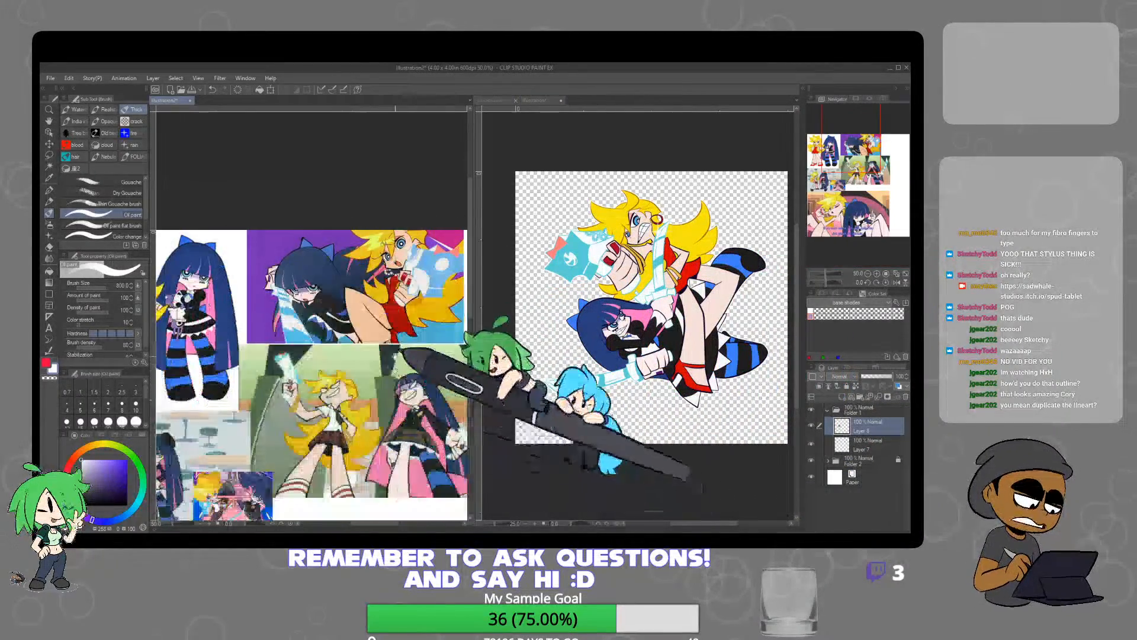
{"action": "left_click", "coordinate": [362, 455], "text": "alt"}
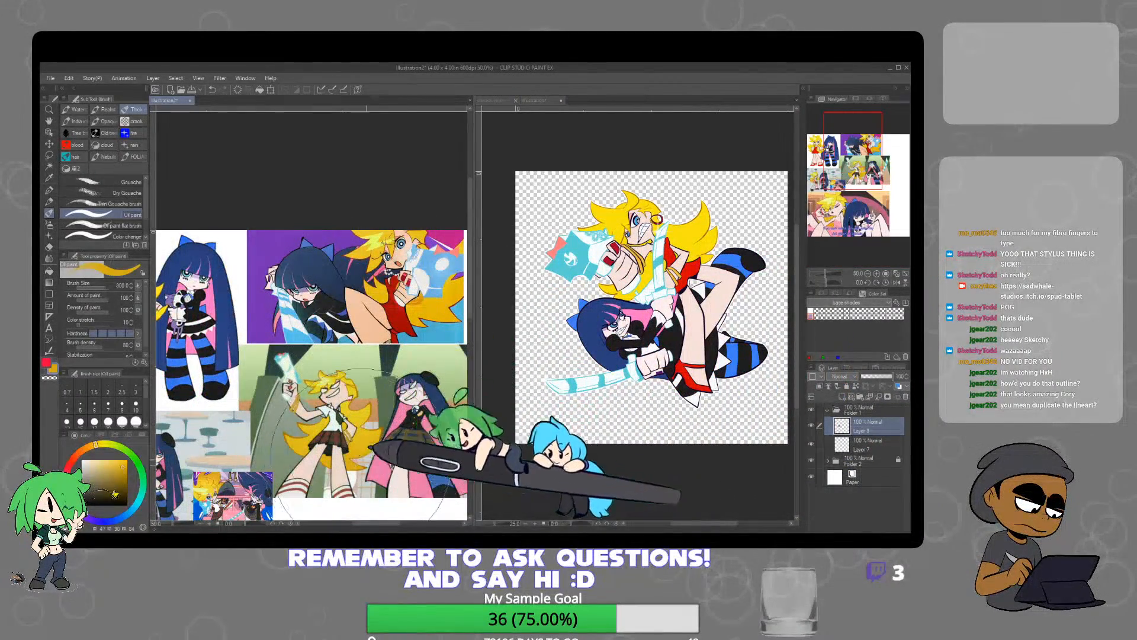
Auto-select the blonde character's hair on Layer 9 and shade its rear lock in the sampled dark gold with the Soft airbrush
{"action": "left_click", "coordinate": [687, 271]}
{"action": "left_click", "coordinate": [51, 166]}
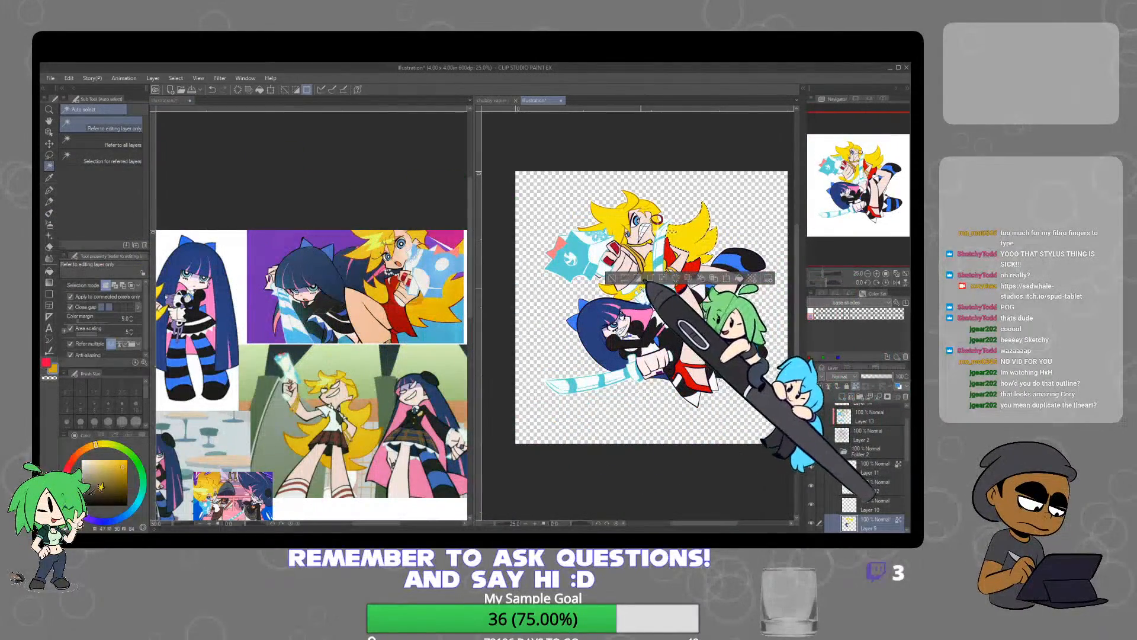
{"action": "left_click", "coordinate": [634, 289], "text": "shift"}
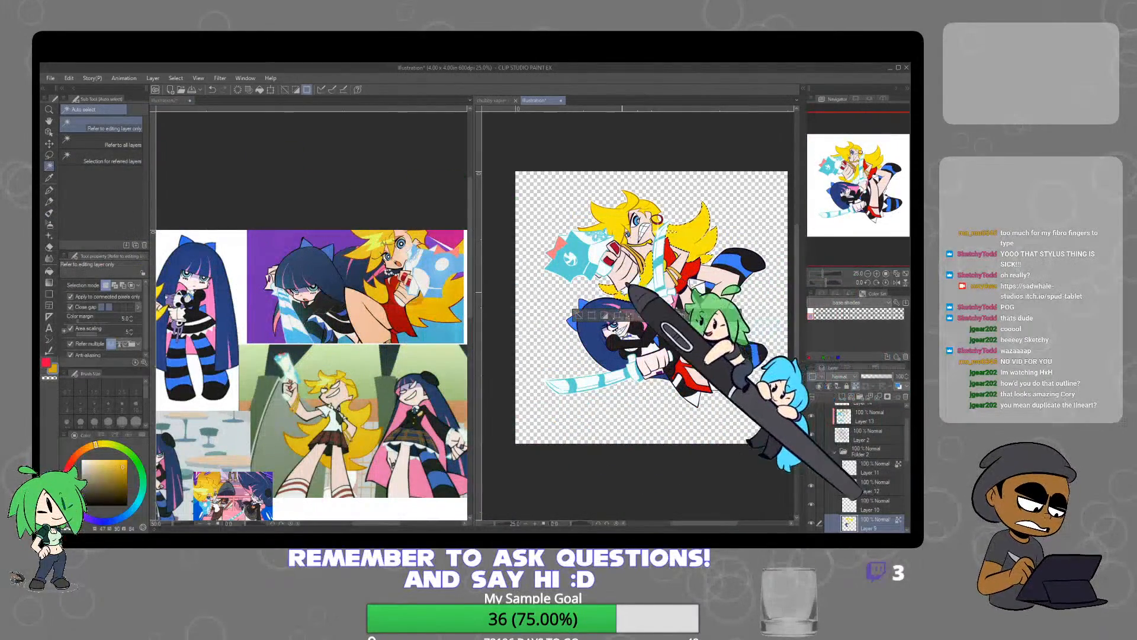
{"action": "left_click", "coordinate": [49, 224]}
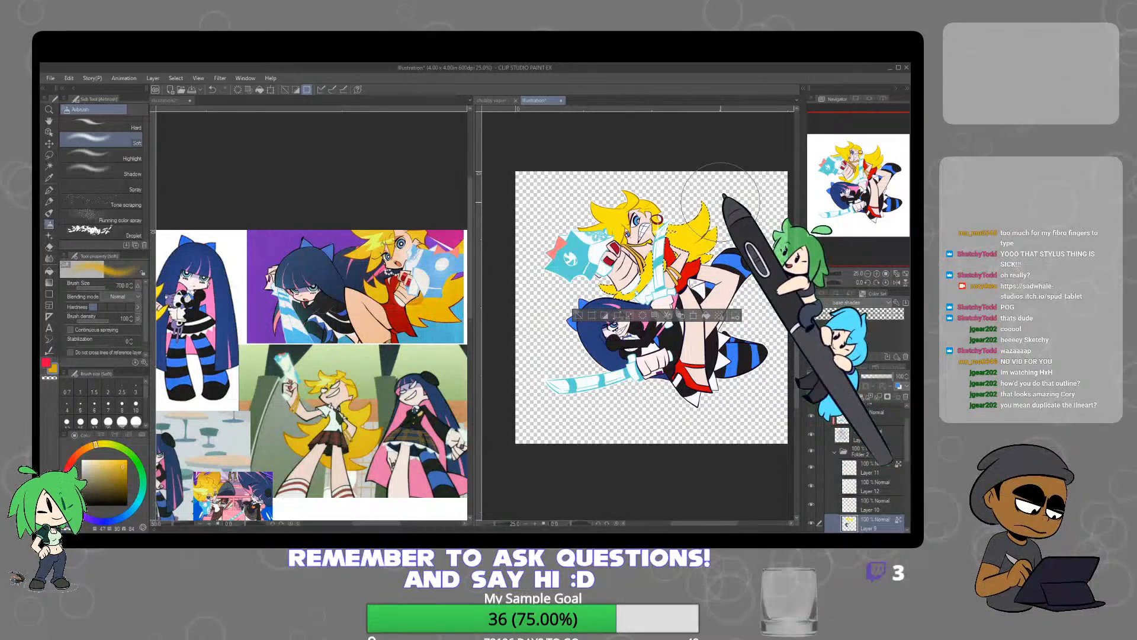
{"action": "mouse_move", "coordinate": [720, 202]}
{"action": "left_mouse_down"}
{"action": "mouse_move", "coordinate": [664, 301]}
{"action": "mouse_move", "coordinate": [615, 300]}
{"action": "mouse_move", "coordinate": [712, 235]}
{"action": "mouse_move", "coordinate": [703, 258]}
{"action": "left_mouse_up"}
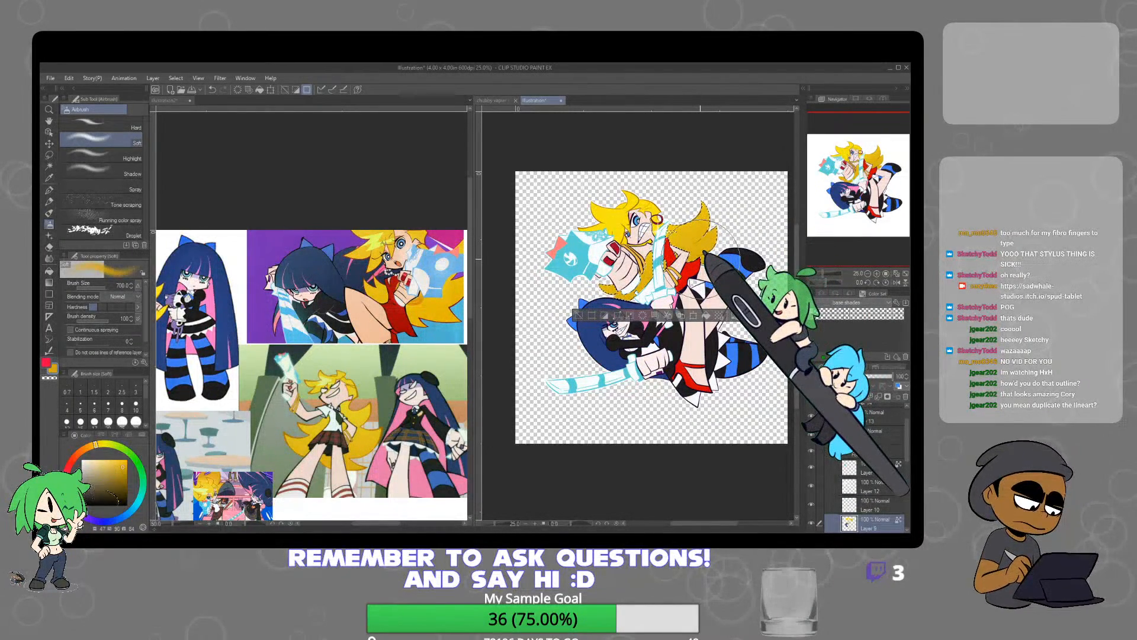
Sample the dark navy of the other character's hair from the reference and clear the hair selection
{"action": "left_click", "coordinate": [388, 277]}
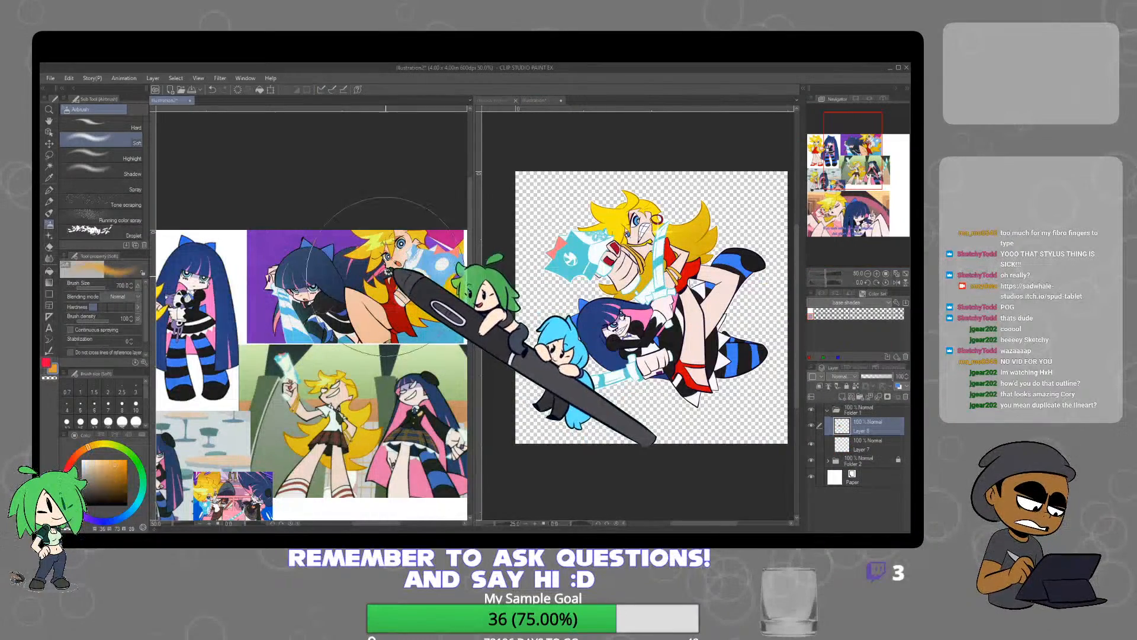
{"action": "left_click", "coordinate": [386, 276], "text": "alt"}
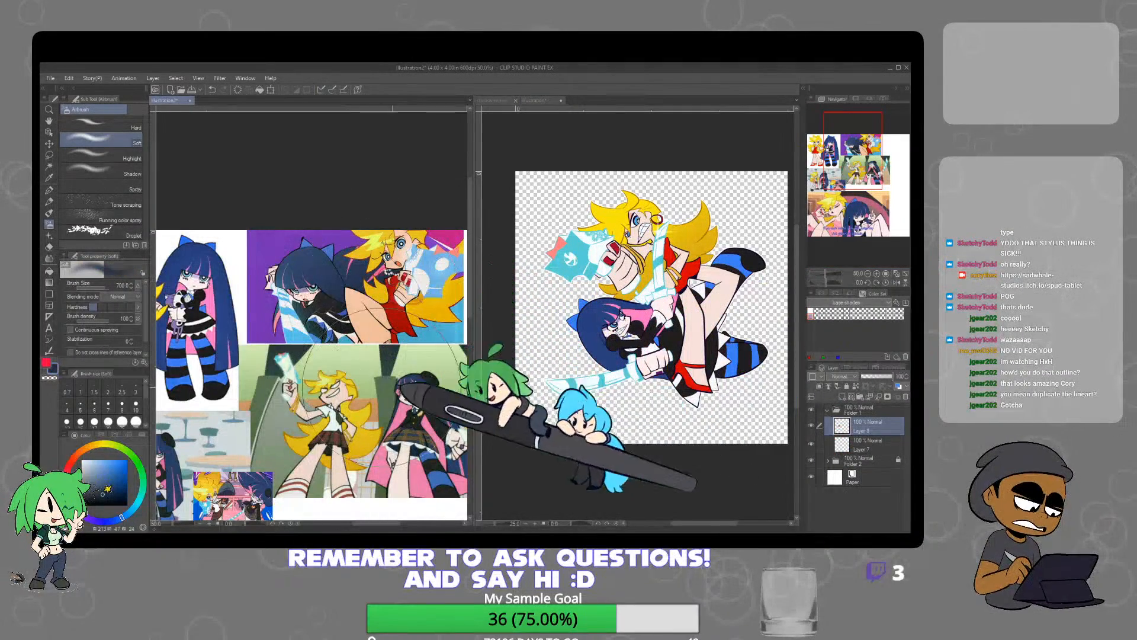
{"action": "left_click", "coordinate": [732, 373]}
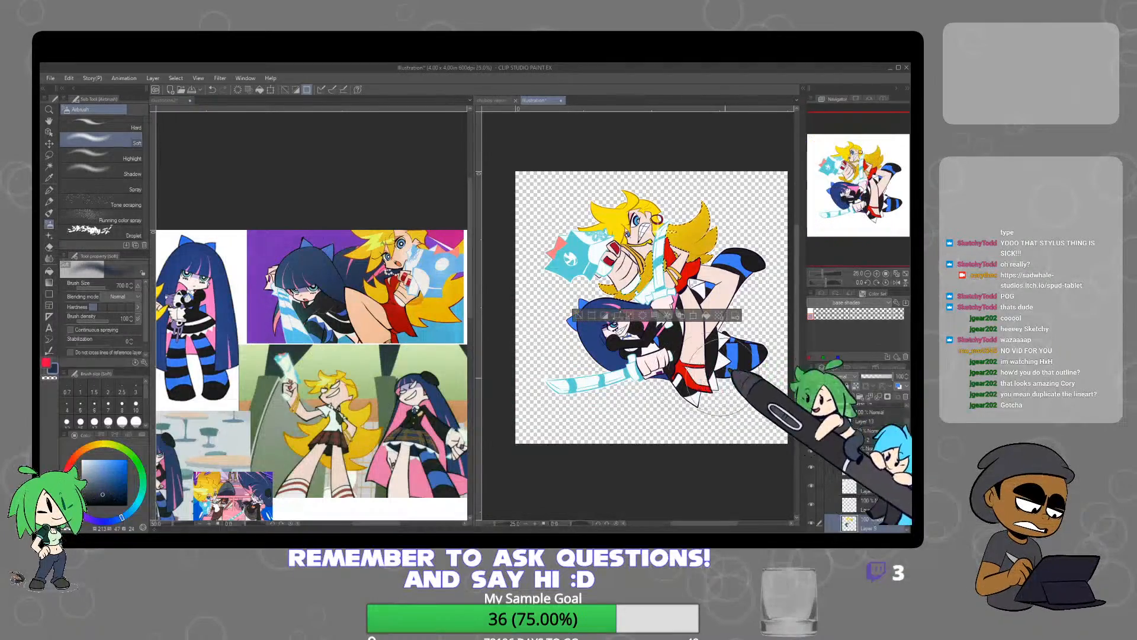
{"action": "key", "text": "ctrl+d"}
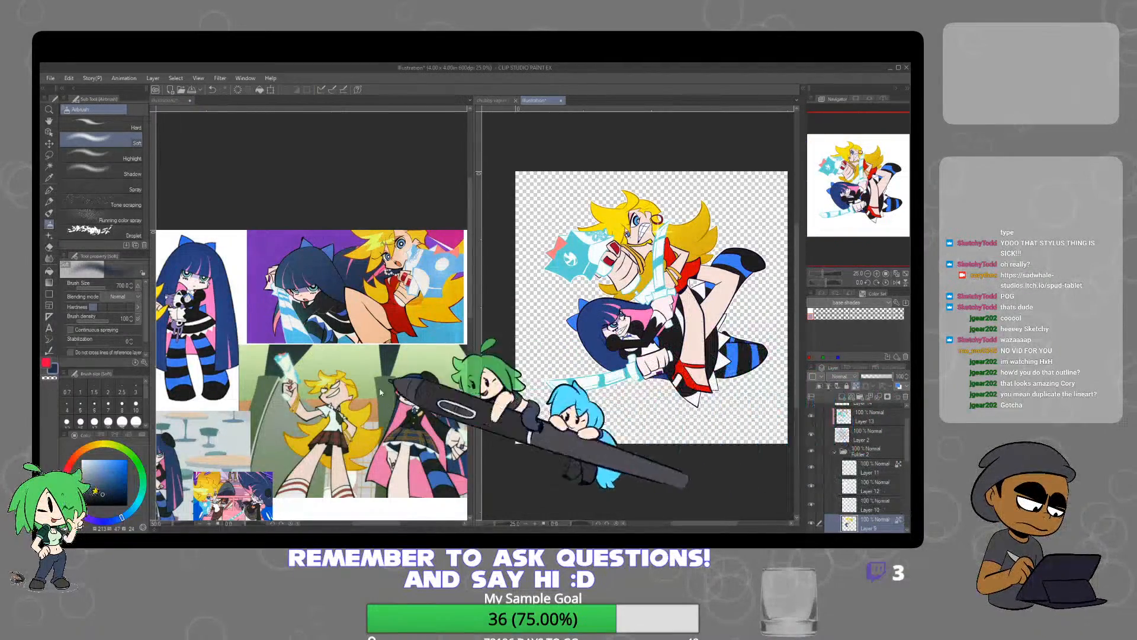
Auto-select the dark-haired character's hair on Layer 9, shade its lower edge in dark navy with the Soft airbrush, and clear the selection
{"action": "left_click", "coordinate": [49, 165]}
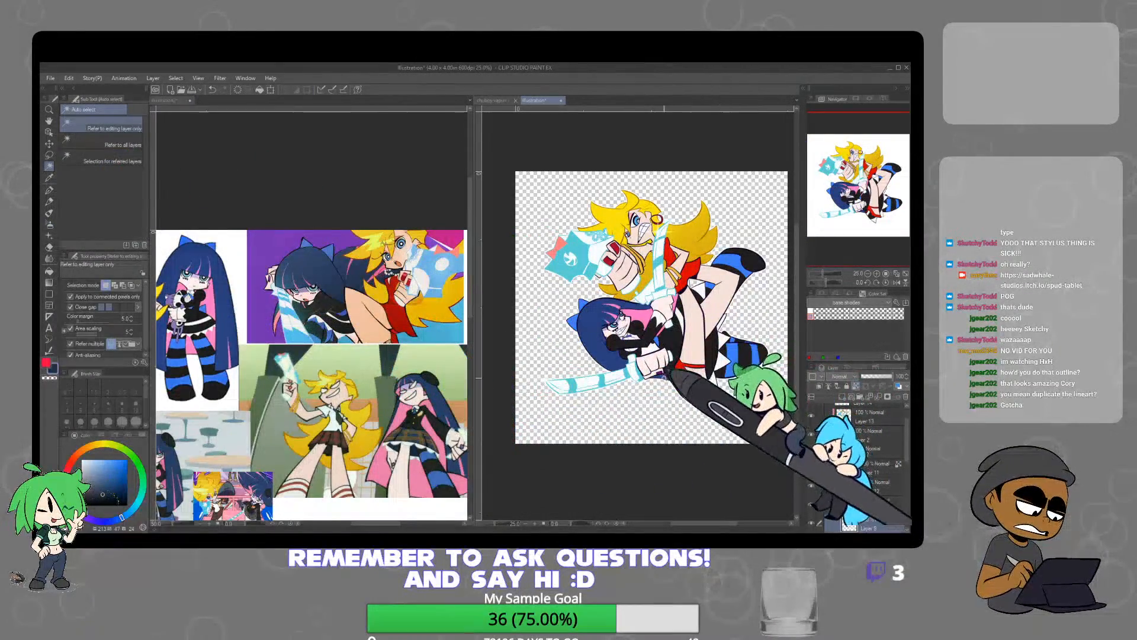
{"action": "left_click", "coordinate": [662, 377]}
{"action": "left_click", "coordinate": [613, 360], "text": "shift"}
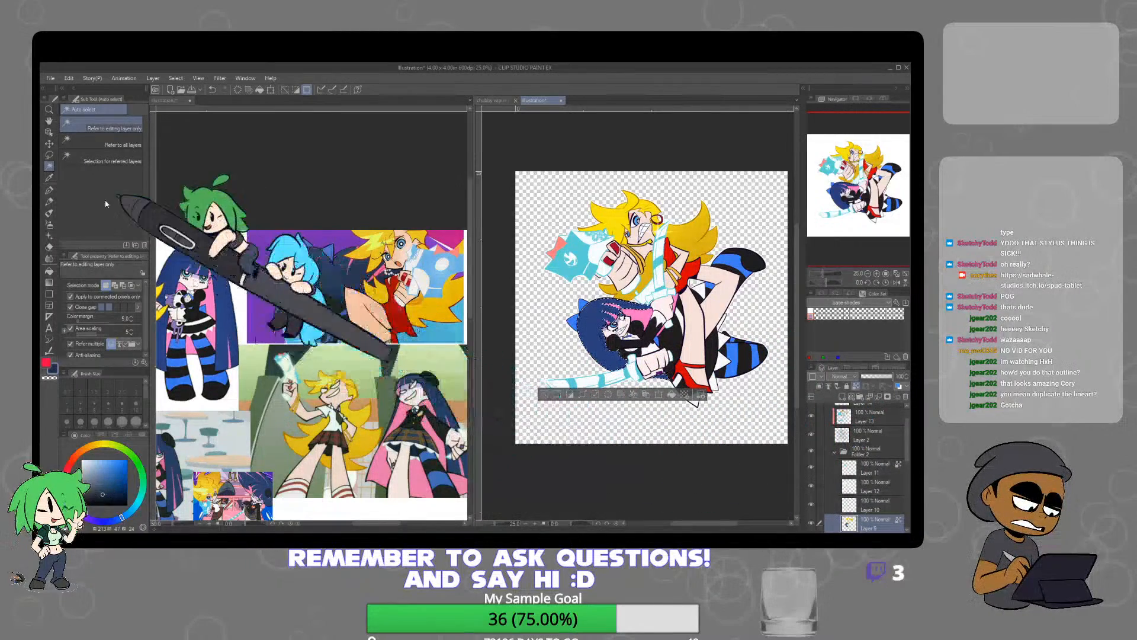
{"action": "left_click", "coordinate": [49, 224]}
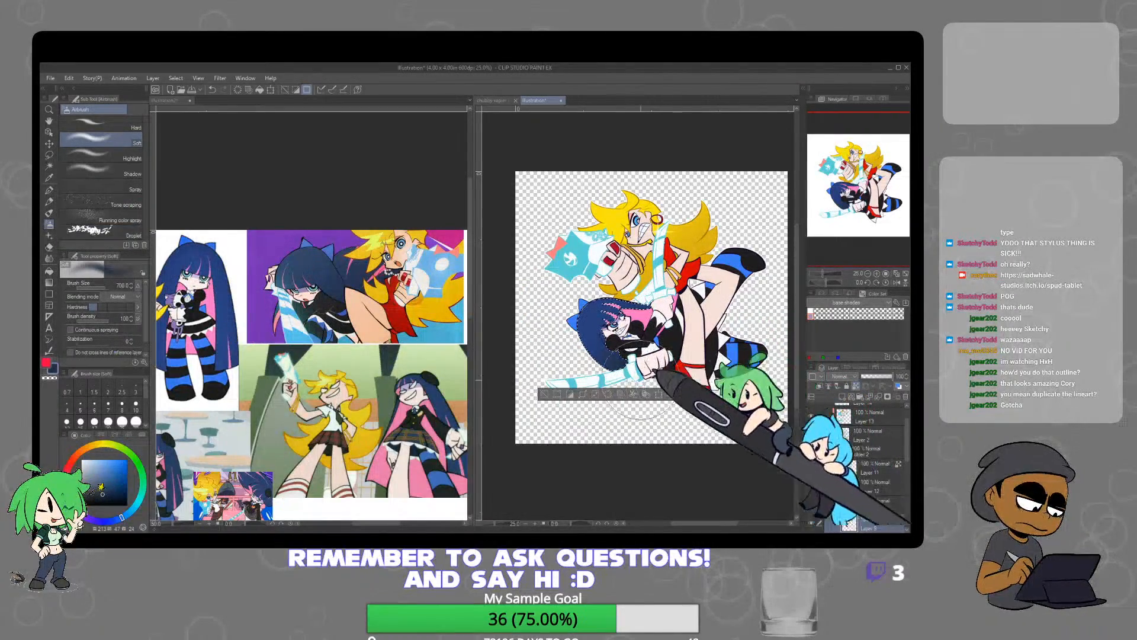
{"action": "scroll", "coordinate": [681, 355], "scroll_direction": "up", "scroll_amount": 1}
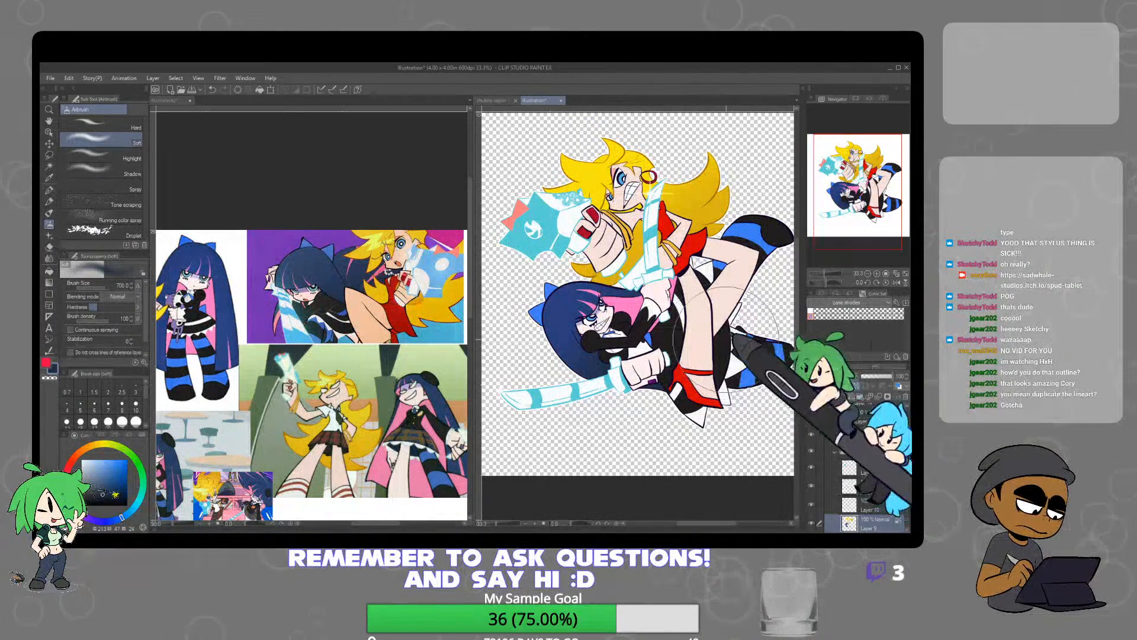
Touch up the white highlights in both characters' eyes on Layer 14 with the Mapping pen
{"action": "scroll", "coordinate": [909, 450], "scroll_direction": "up", "scroll_amount": 2}
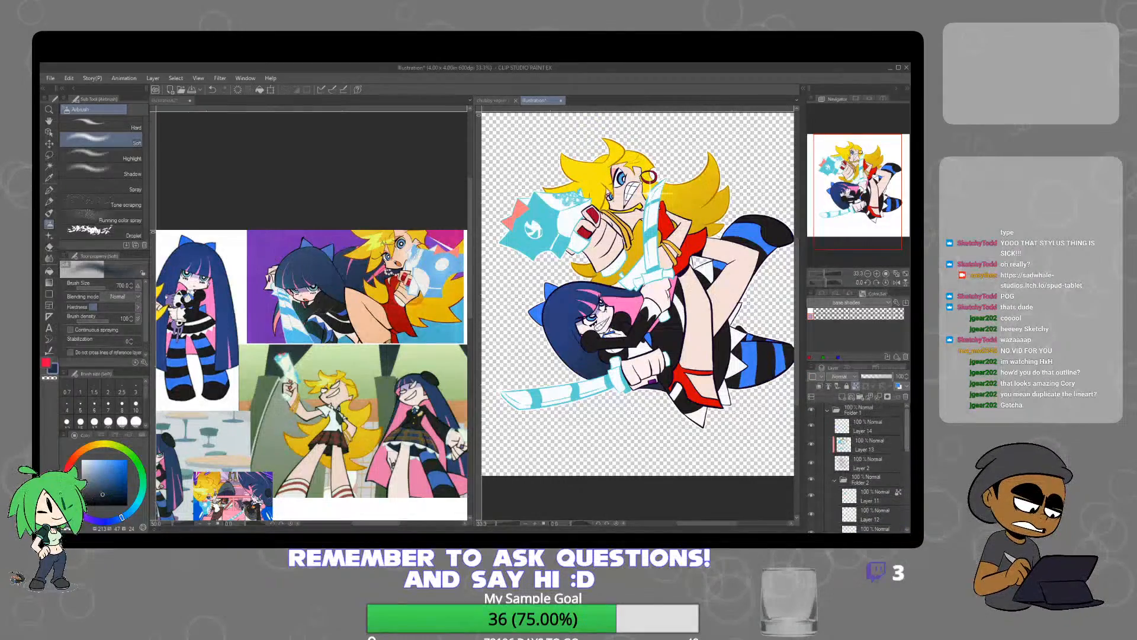
{"action": "left_click", "coordinate": [874, 426]}
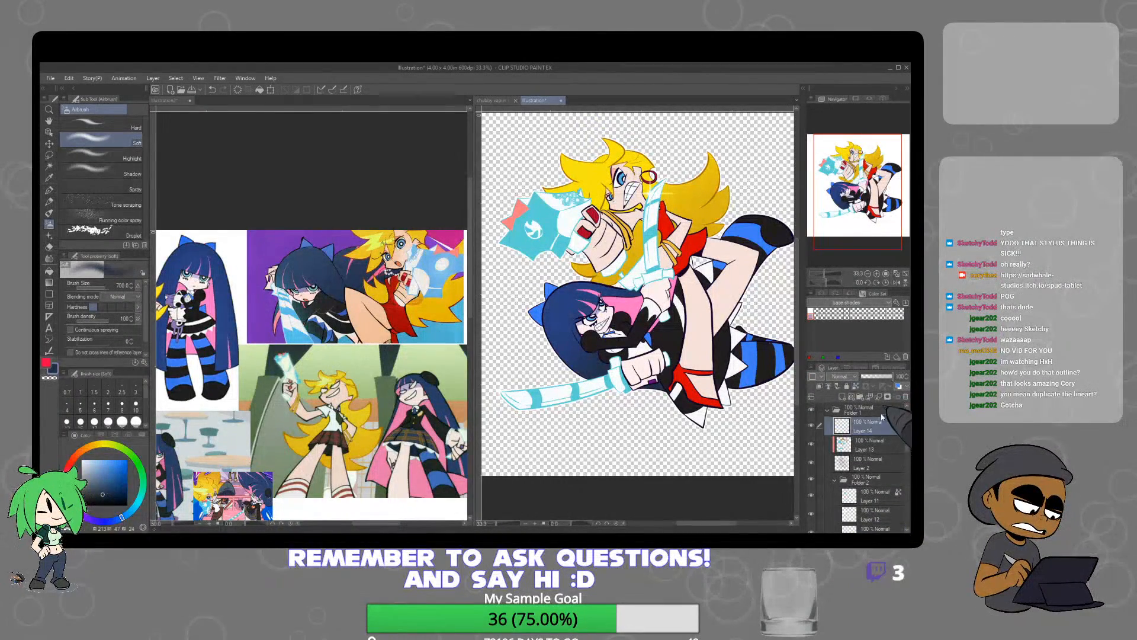
{"action": "left_click", "coordinate": [53, 193]}
{"action": "left_click", "coordinate": [82, 461]}
{"action": "scroll", "coordinate": [628, 159], "scroll_direction": "up", "scroll_amount": 2}
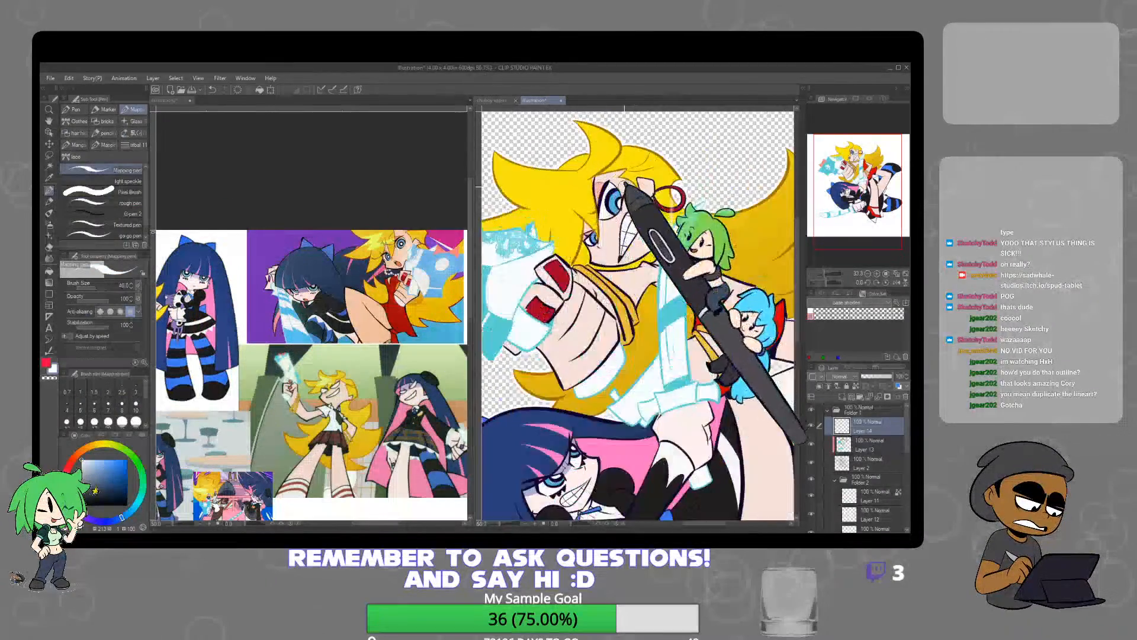
{"action": "scroll", "coordinate": [619, 195], "scroll_direction": "up", "scroll_amount": 3}
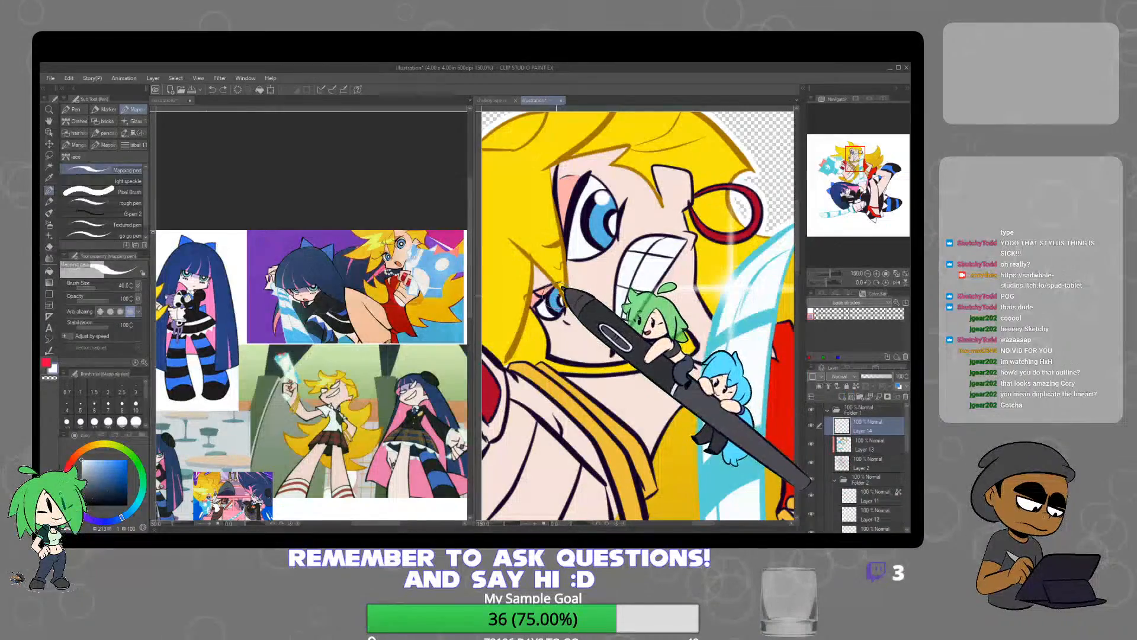
{"action": "left_click_drag", "start_coordinate": [557, 291], "coordinate": [548, 300]}
{"action": "scroll", "coordinate": [684, 332], "scroll_direction": "down", "scroll_amount": 2}
{"action": "left_click_drag", "start_coordinate": [695, 400], "coordinate": [717, 175]}
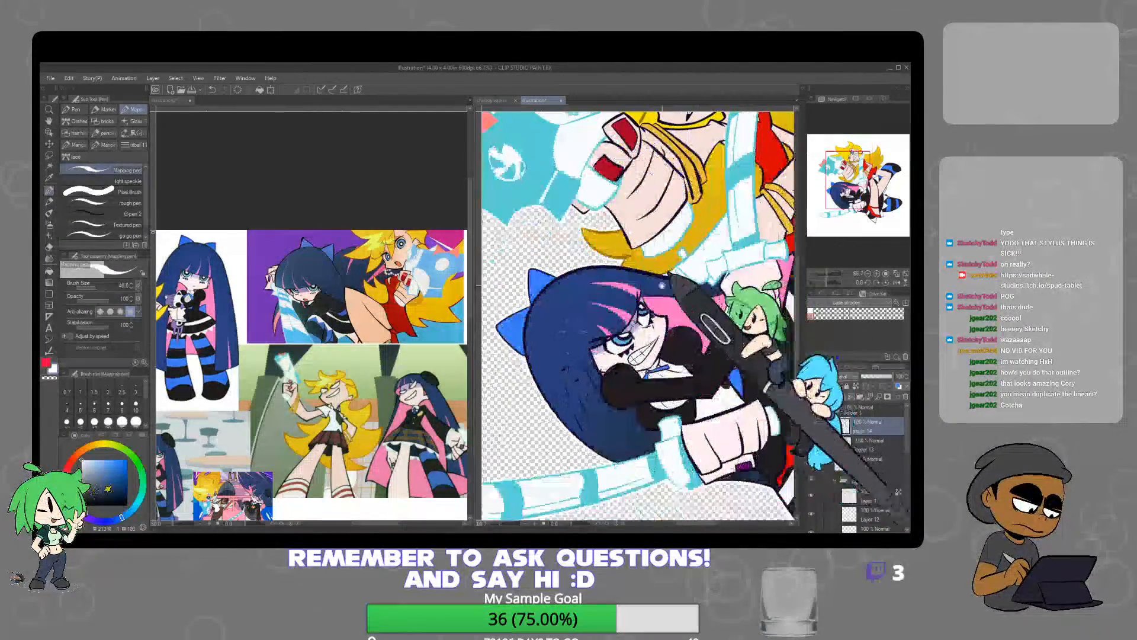
{"action": "scroll", "coordinate": [639, 311], "scroll_direction": "up", "scroll_amount": 2}
{"action": "scroll", "coordinate": [652, 302], "scroll_direction": "up", "scroll_amount": 1}
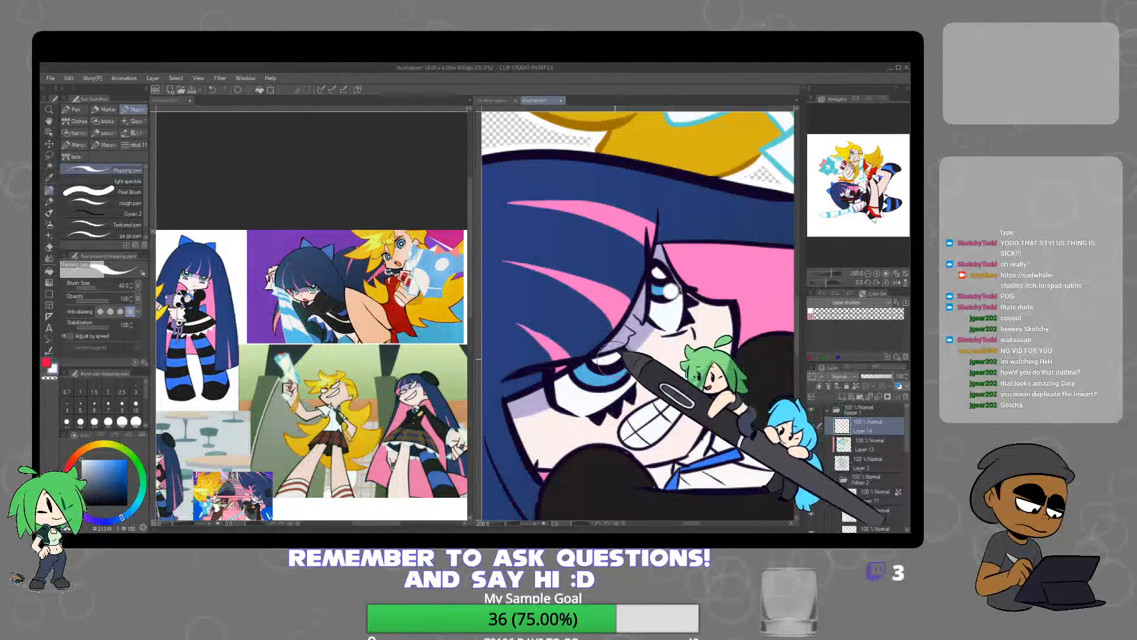
{"action": "scroll", "coordinate": [644, 335], "scroll_direction": "down", "scroll_amount": 4}
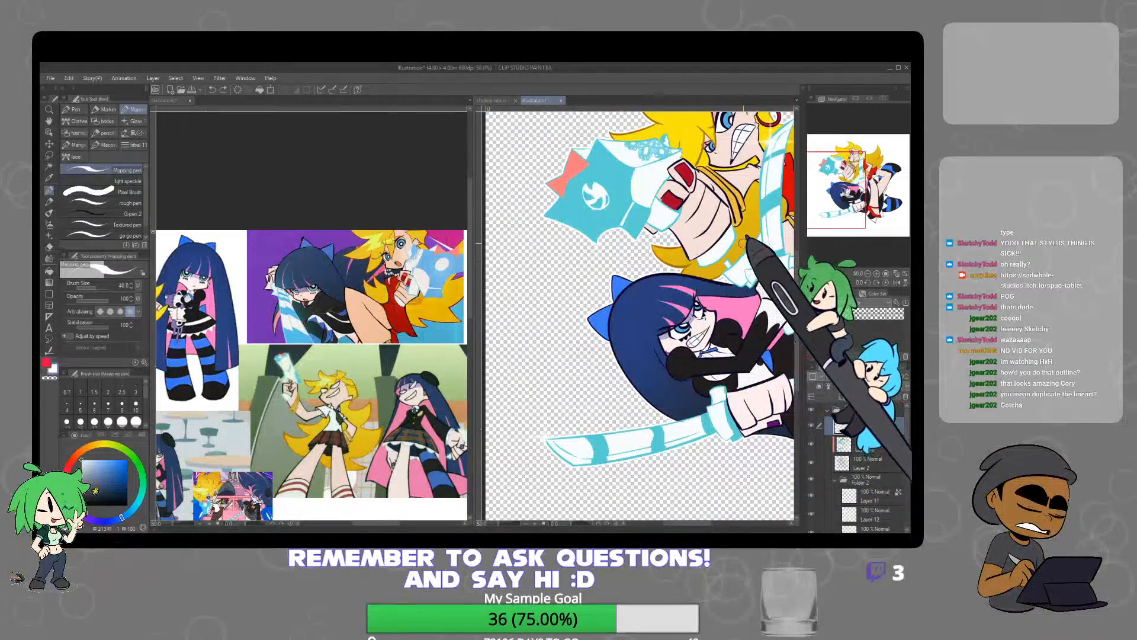
Trace a white contour along the blonde character's front leg and the adjoining edge of her red shoe, separating them from the black dress
{"action": "left_click_drag", "start_coordinate": [629, 259], "coordinate": [676, 359]}
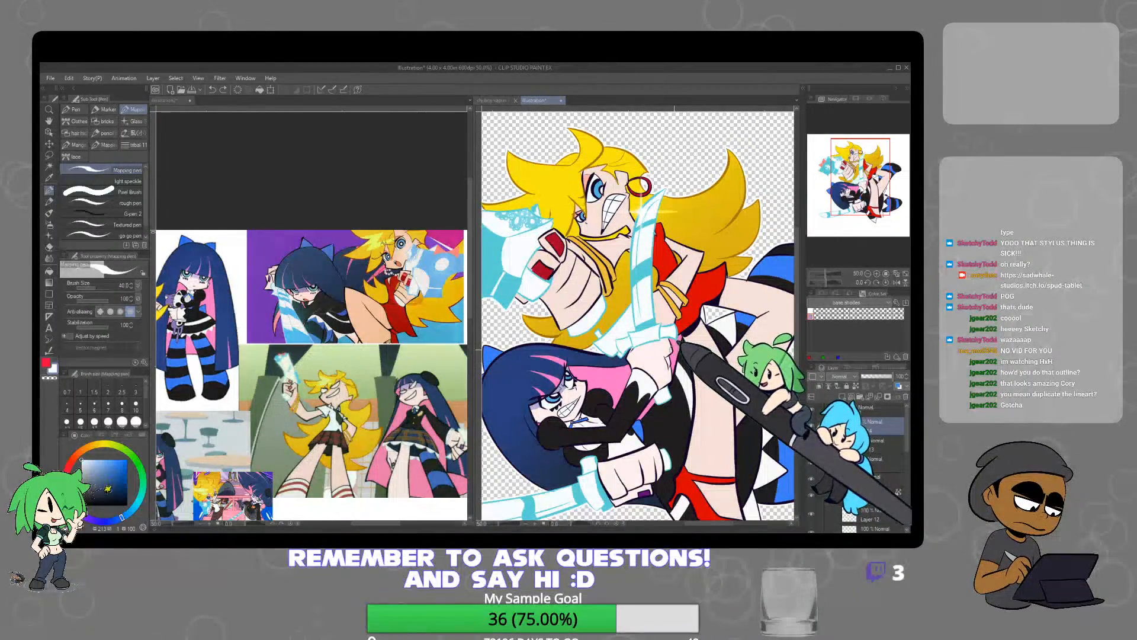
{"action": "scroll", "coordinate": [665, 371], "scroll_direction": "up", "scroll_amount": 3}
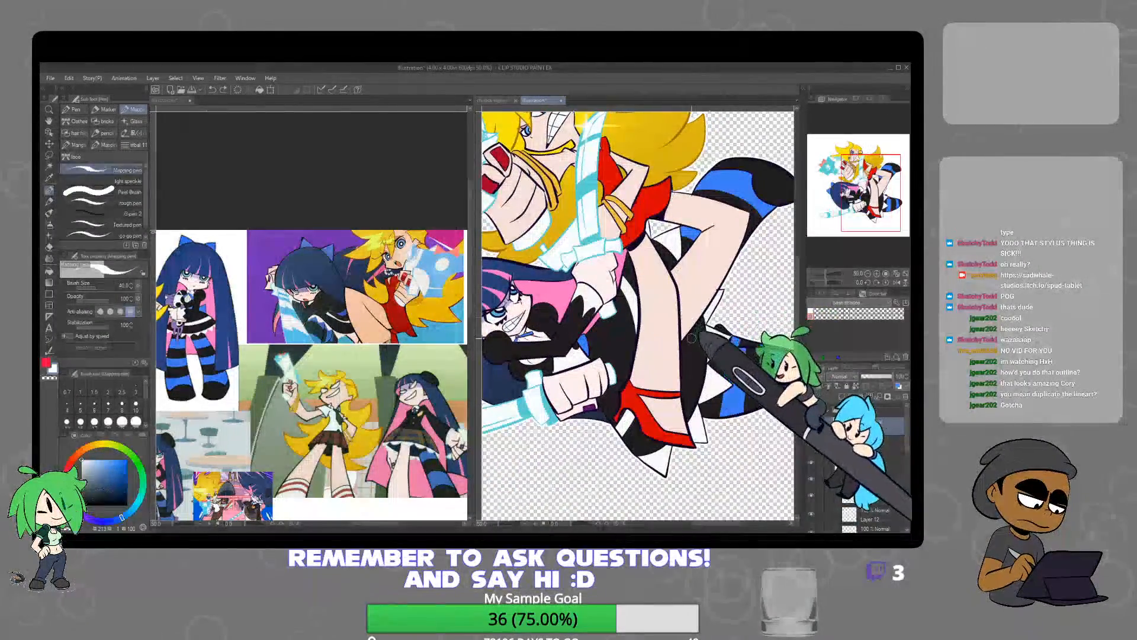
{"action": "scroll", "coordinate": [628, 257], "scroll_direction": "up", "scroll_amount": 1}
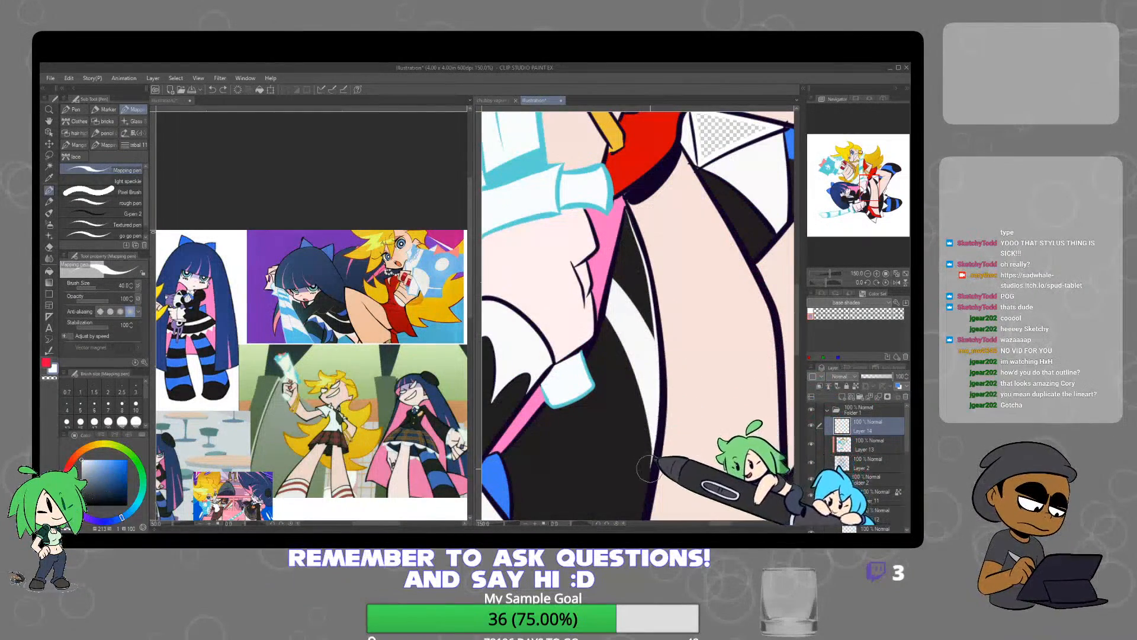
{"action": "mouse_move", "coordinate": [682, 445]}
{"action": "left_mouse_down"}
{"action": "mouse_move", "coordinate": [676, 211]}
{"action": "mouse_move", "coordinate": [646, 227]}
{"action": "mouse_move", "coordinate": [627, 311]}
{"action": "left_mouse_up"}
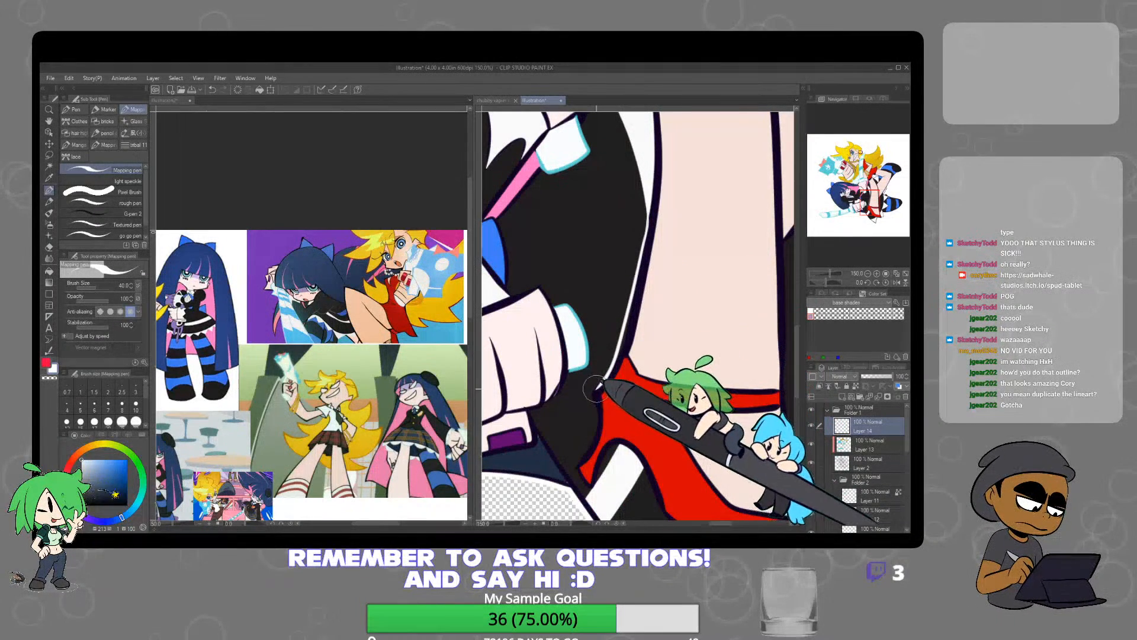
{"action": "mouse_move", "coordinate": [597, 429]}
{"action": "left_mouse_down"}
{"action": "mouse_move", "coordinate": [576, 462]}
{"action": "mouse_move", "coordinate": [589, 488]}
{"action": "mouse_move", "coordinate": [573, 467]}
{"action": "mouse_move", "coordinate": [589, 492]}
{"action": "mouse_move", "coordinate": [602, 460]}
{"action": "left_mouse_up"}
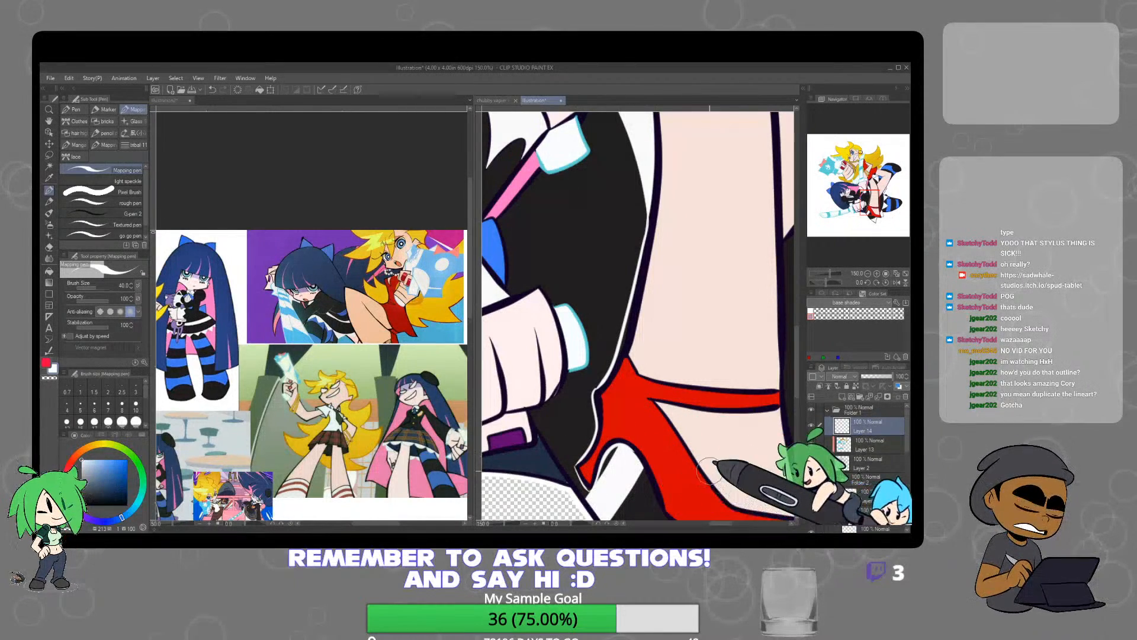
Continue the white contour along the red shoe's sole and the rear edge of the blonde character's leg
{"action": "left_click_drag", "start_coordinate": [708, 471], "coordinate": [634, 323]}
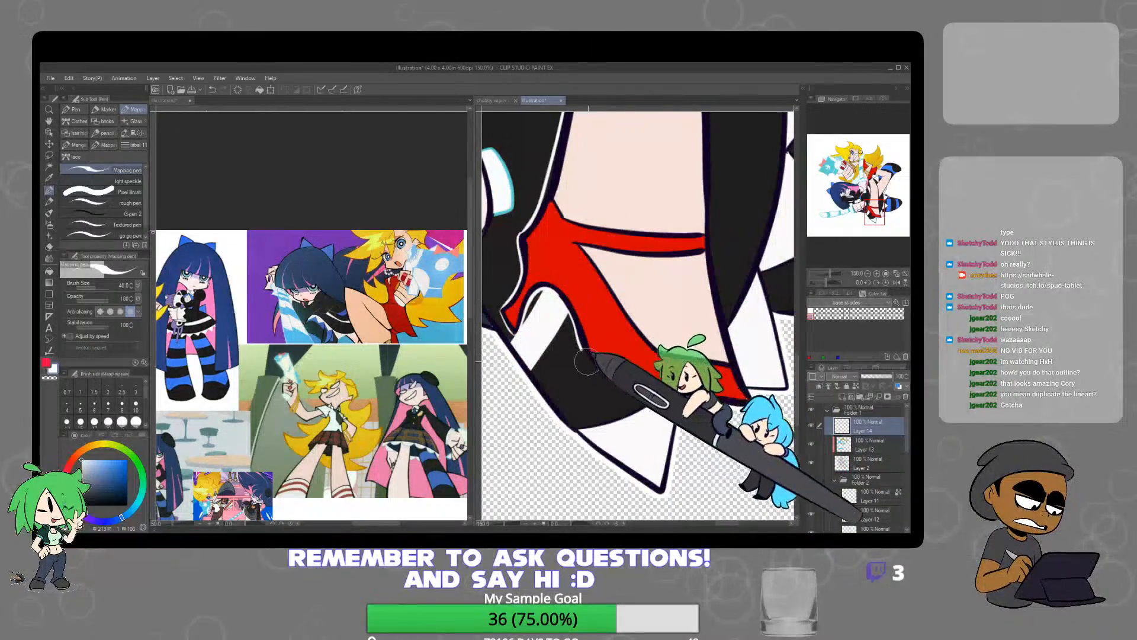
{"action": "left_click_drag", "start_coordinate": [719, 385], "coordinate": [650, 463]}
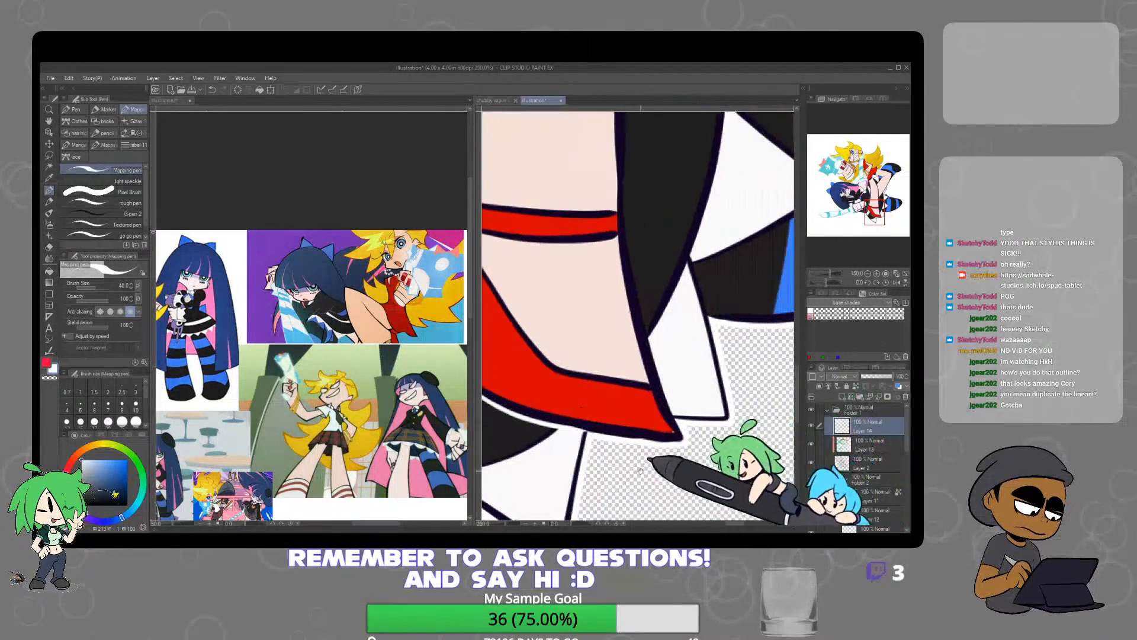
{"action": "left_click_drag", "start_coordinate": [685, 334], "coordinate": [654, 413]}
{"action": "key", "text": "ctrl+minus"}
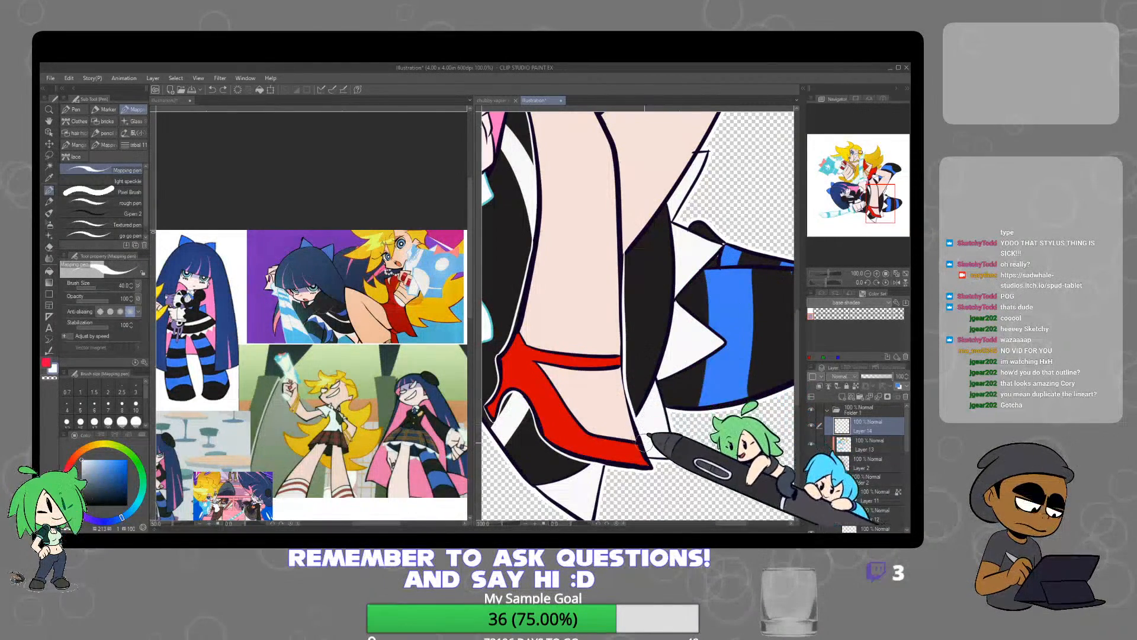
Trace a white contour around the dark-haired character's lower fist and sleeve where they overlap her dress
{"action": "scroll", "coordinate": [672, 346], "scroll_direction": "down", "scroll_amount": 3}
{"action": "left_click_drag", "start_coordinate": [651, 260], "coordinate": [636, 361]}
{"action": "scroll", "coordinate": [622, 336], "scroll_direction": "up", "scroll_amount": 2}
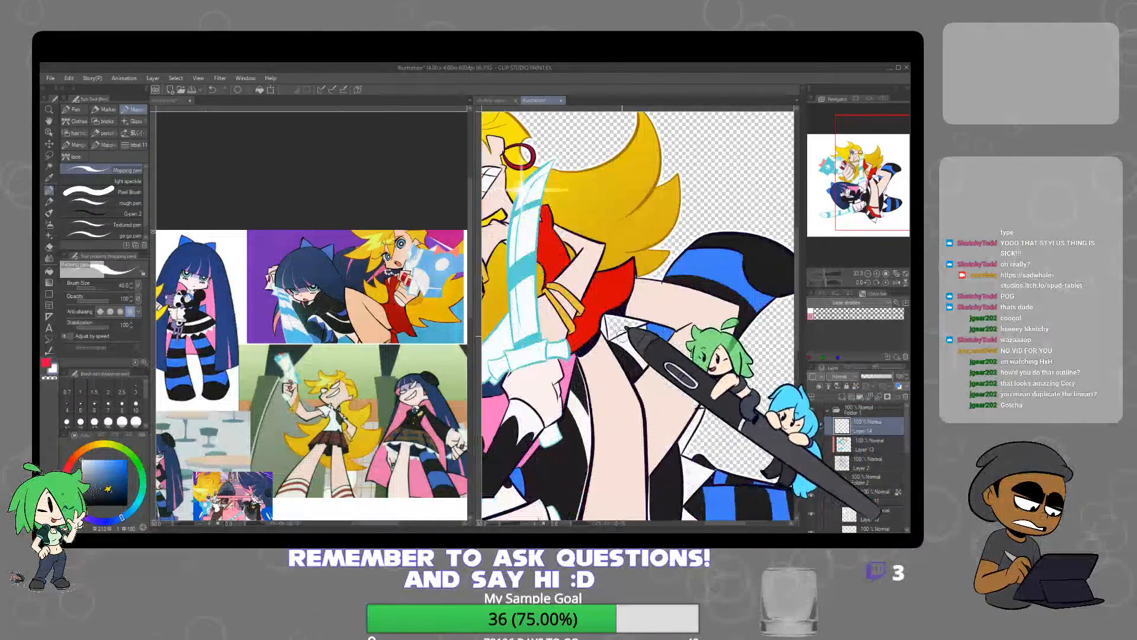
{"action": "scroll", "coordinate": [578, 379], "scroll_direction": "up", "scroll_amount": 3}
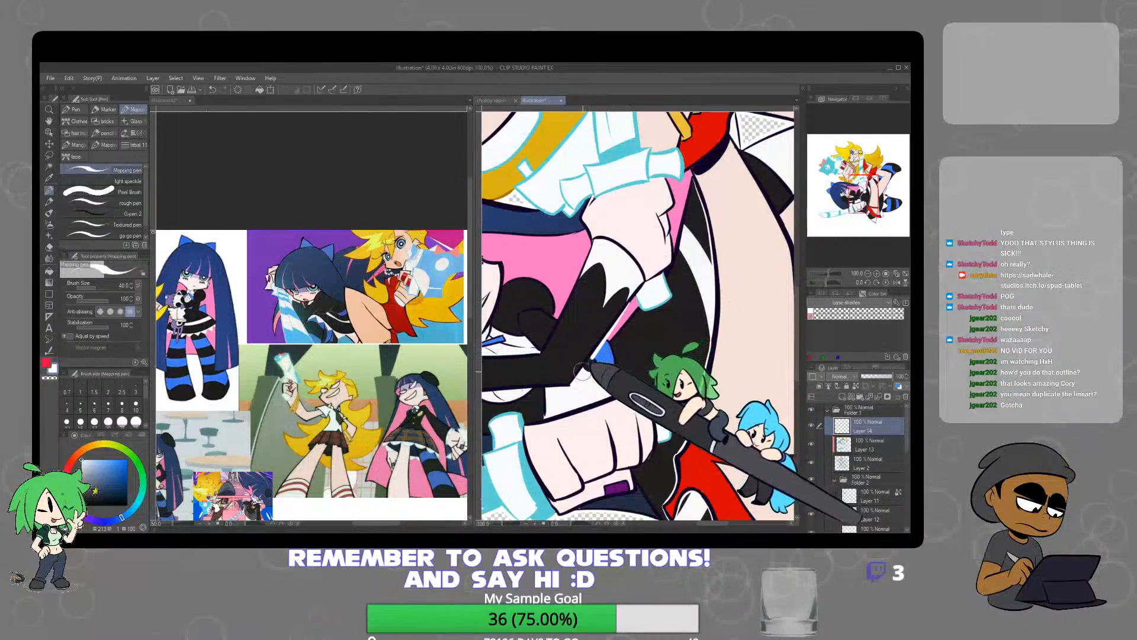
{"action": "left_click_drag", "start_coordinate": [572, 384], "coordinate": [631, 360]}
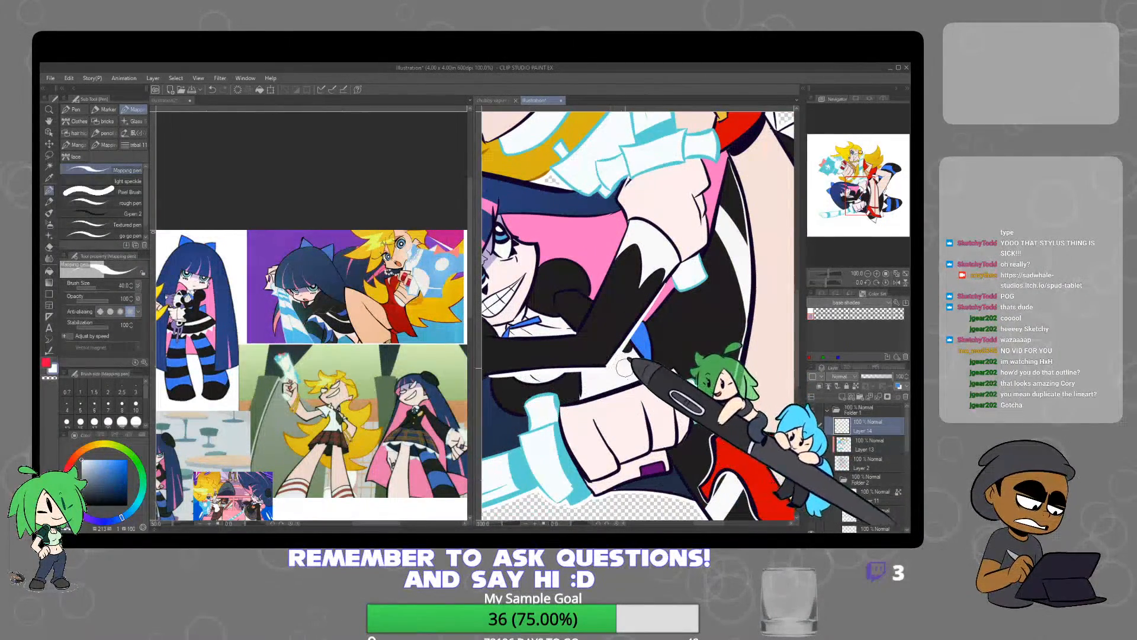
{"action": "scroll", "coordinate": [625, 368], "scroll_direction": "down", "scroll_amount": 3}
{"action": "scroll", "coordinate": [743, 338], "scroll_direction": "up", "scroll_amount": 3}
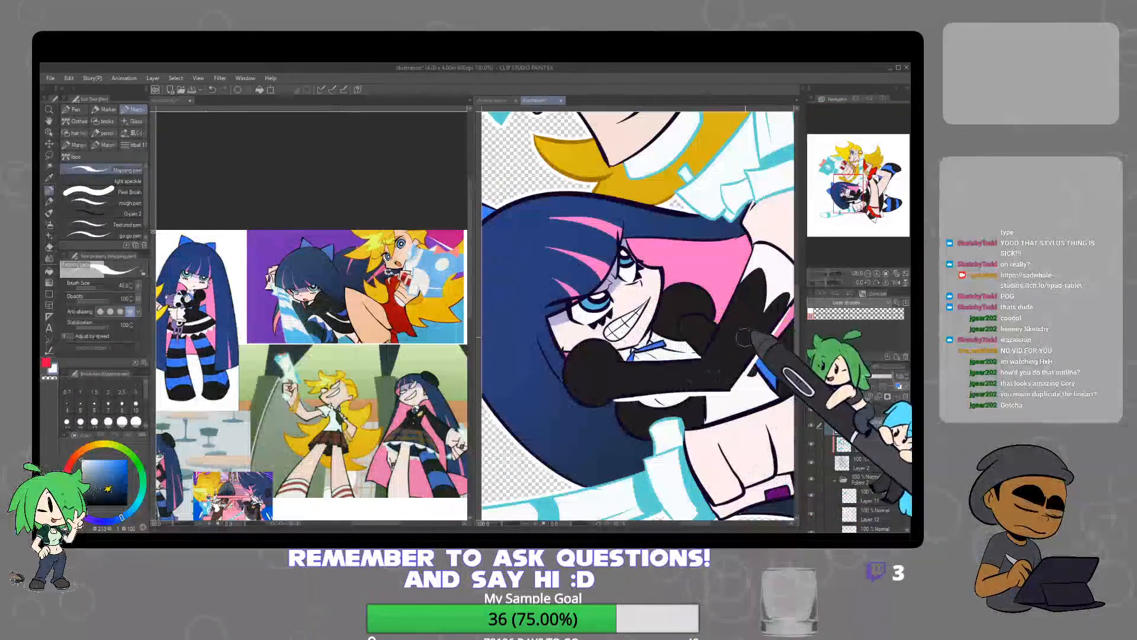
{"action": "scroll", "coordinate": [743, 338], "scroll_direction": "down", "scroll_amount": 4}
{"action": "scroll", "coordinate": [670, 356], "scroll_direction": "up", "scroll_amount": 4}
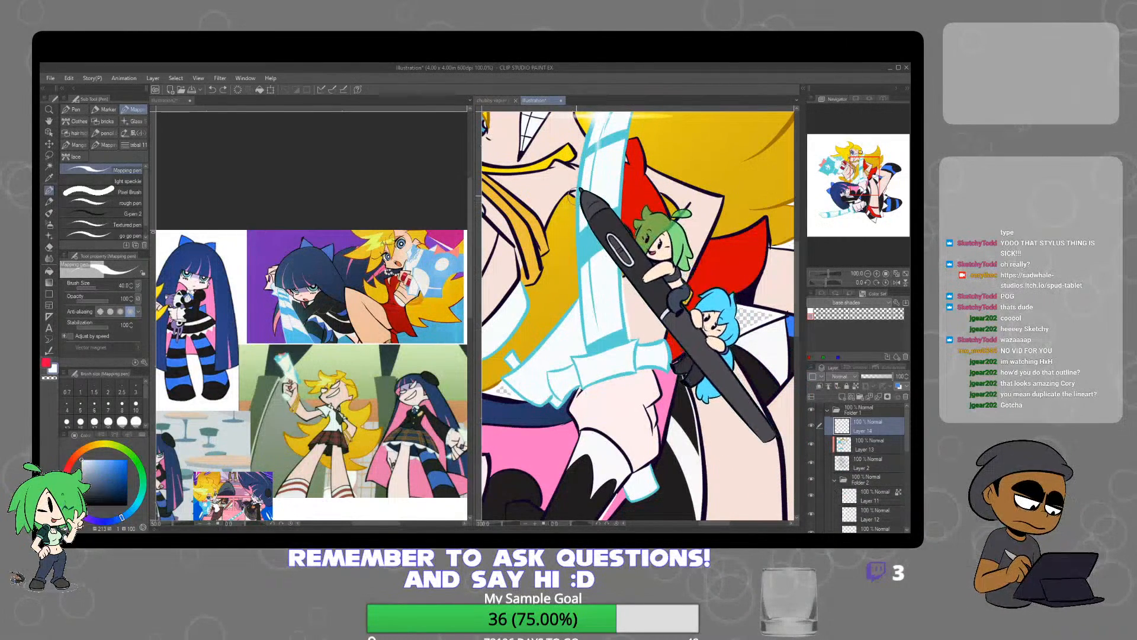
Trace a white contour along the edges of the raised sword blade where it crosses the blonde character's hair and clothes
{"action": "left_click_drag", "start_coordinate": [602, 258], "coordinate": [618, 390]}
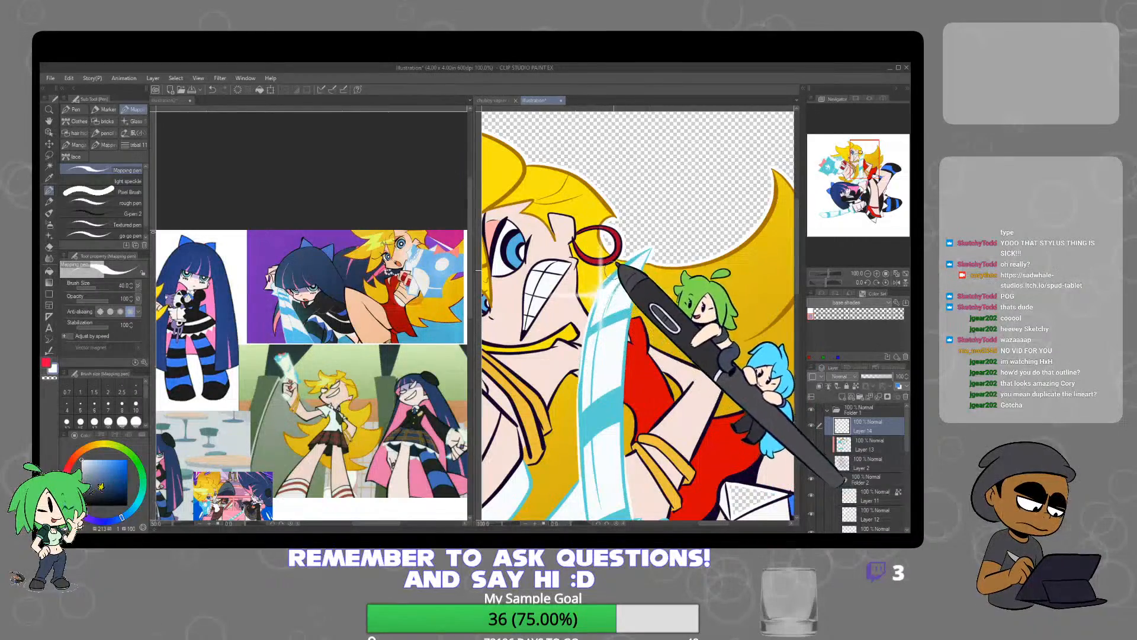
{"action": "scroll", "coordinate": [681, 261], "scroll_direction": "down", "scroll_amount": 4}
{"action": "scroll", "coordinate": [681, 262], "scroll_direction": "up", "scroll_amount": 1}
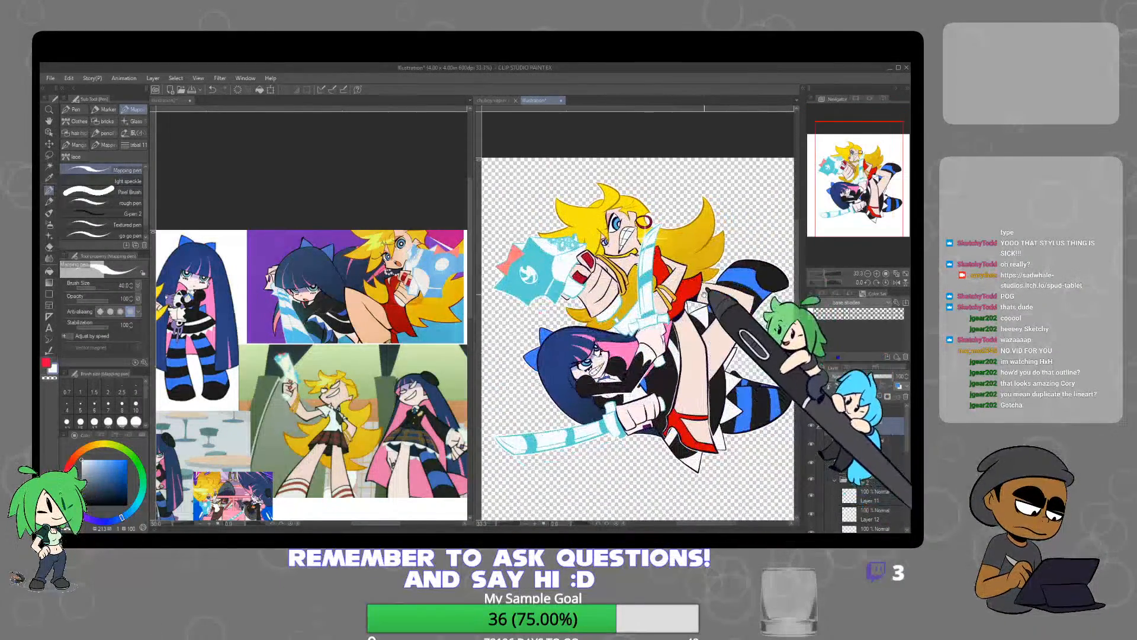
{"action": "scroll", "coordinate": [680, 262], "scroll_direction": "up", "scroll_amount": 3}
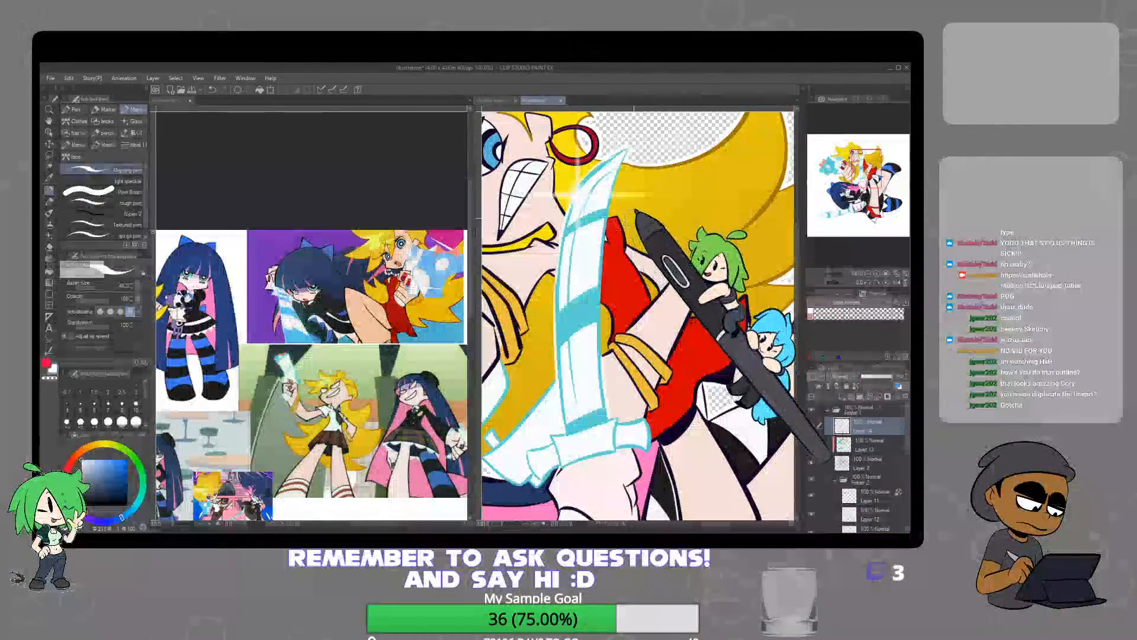
{"action": "scroll", "coordinate": [636, 237], "scroll_direction": "down", "scroll_amount": 4}
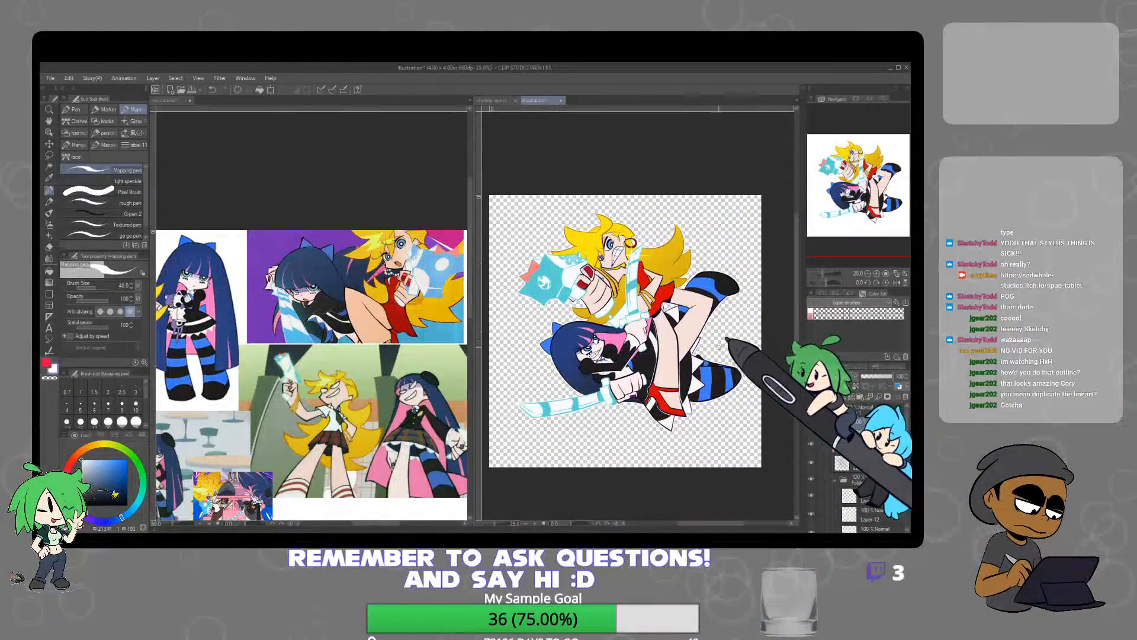
Trace a white contour along the dark-haired character's bent black sleeve, alternating between the Mapping pen and the eraser
{"action": "scroll", "coordinate": [598, 376], "scroll_direction": "up", "scroll_amount": 4}
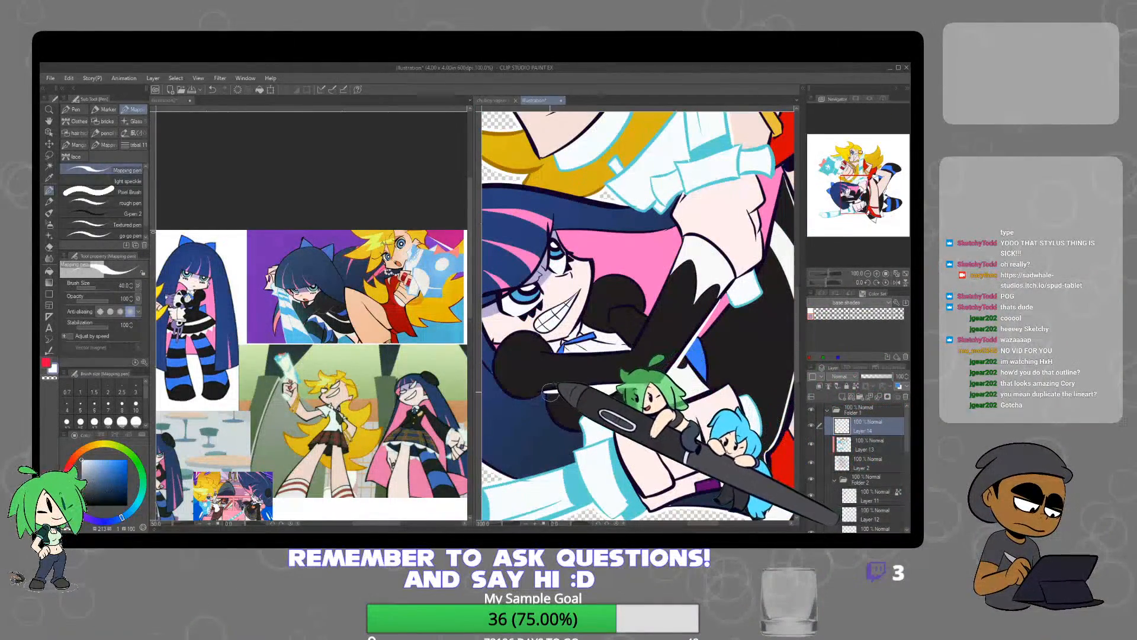
{"action": "key", "text": "e"}
{"action": "key", "text": "p"}
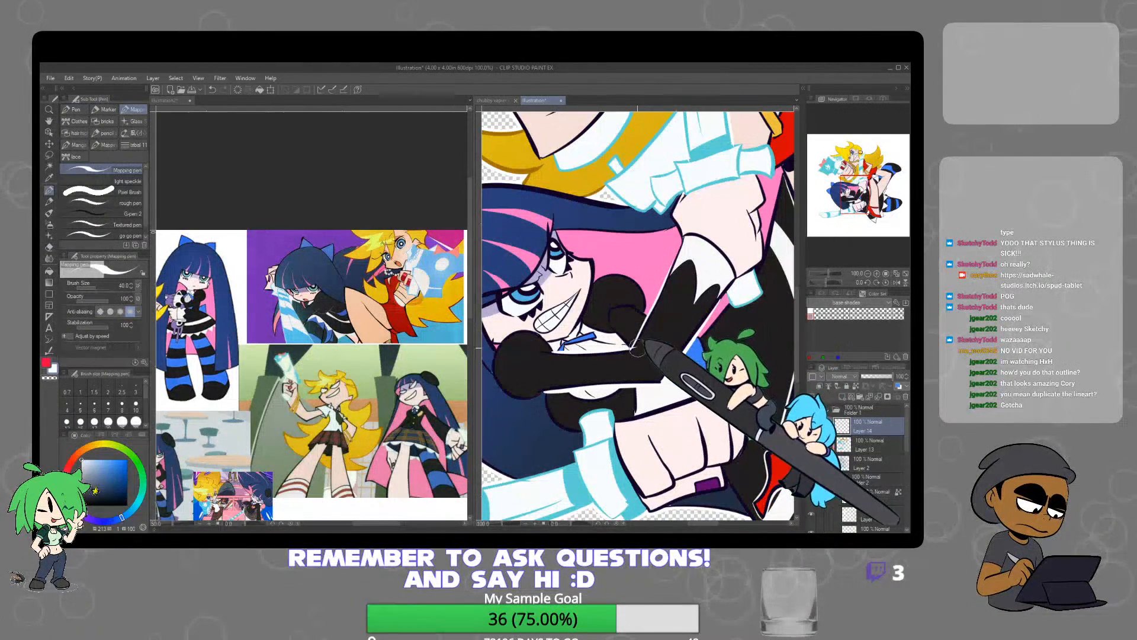
{"action": "key", "text": "e"}
{"action": "key", "text": "p"}
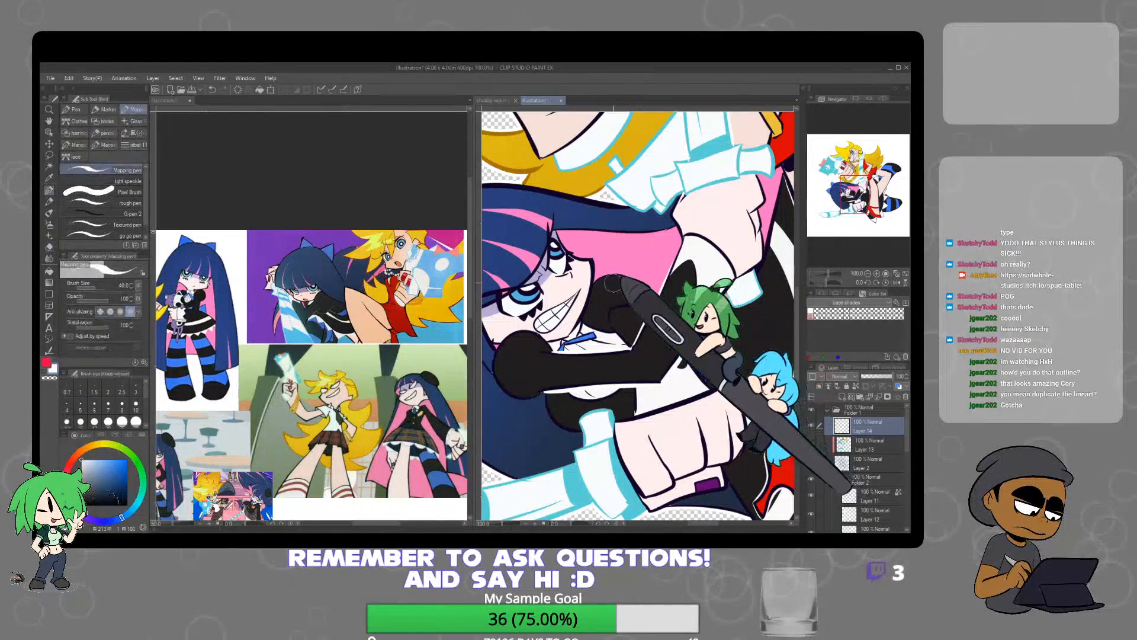
{"action": "scroll", "coordinate": [665, 300], "scroll_direction": "down", "scroll_amount": 4}
{"action": "left_click_drag", "start_coordinate": [737, 337], "coordinate": [668, 345]}
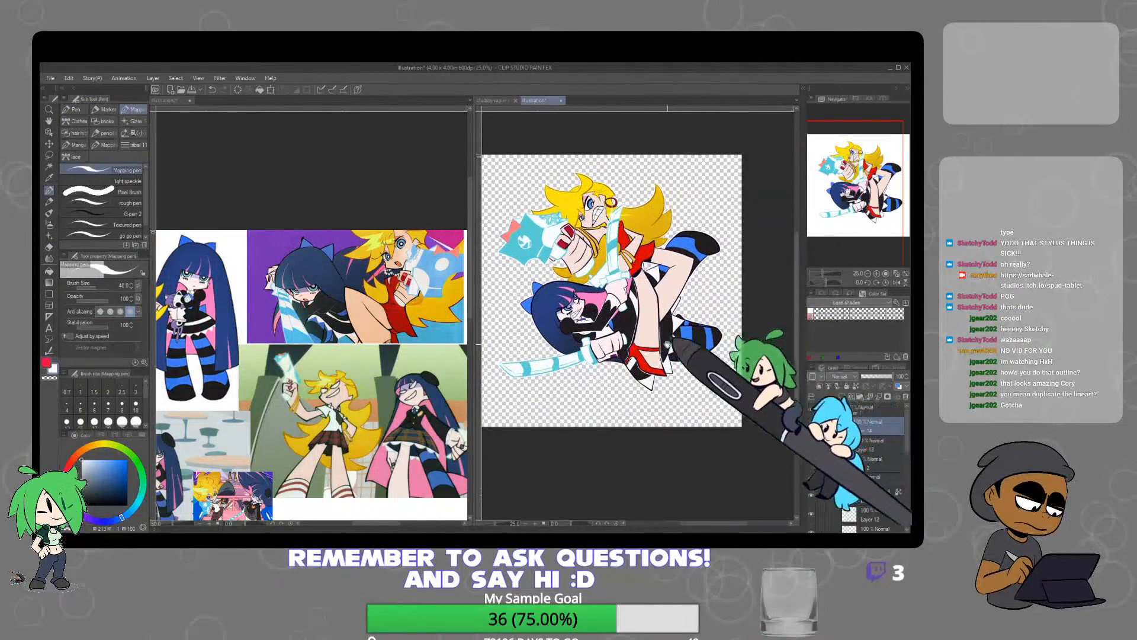
Trace a white contour around the dark-haired character's upper fist and wrist below the raised sword's guard
{"action": "scroll", "coordinate": [616, 292], "scroll_direction": "up", "scroll_amount": 6}
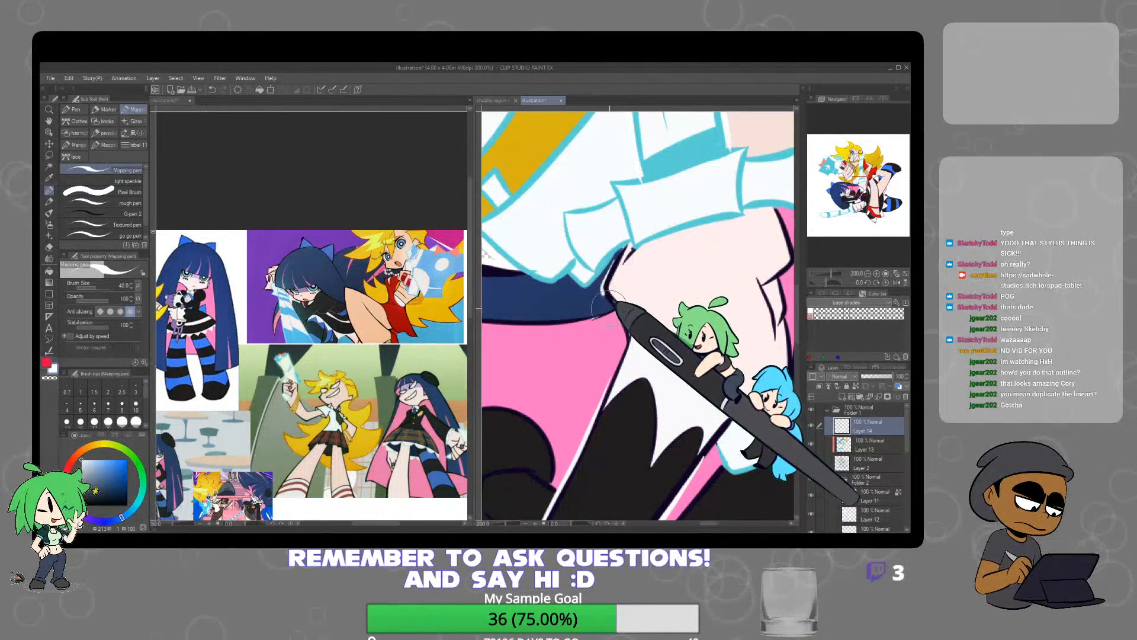
{"action": "scroll", "coordinate": [711, 316], "scroll_direction": "down", "scroll_amount": 4}
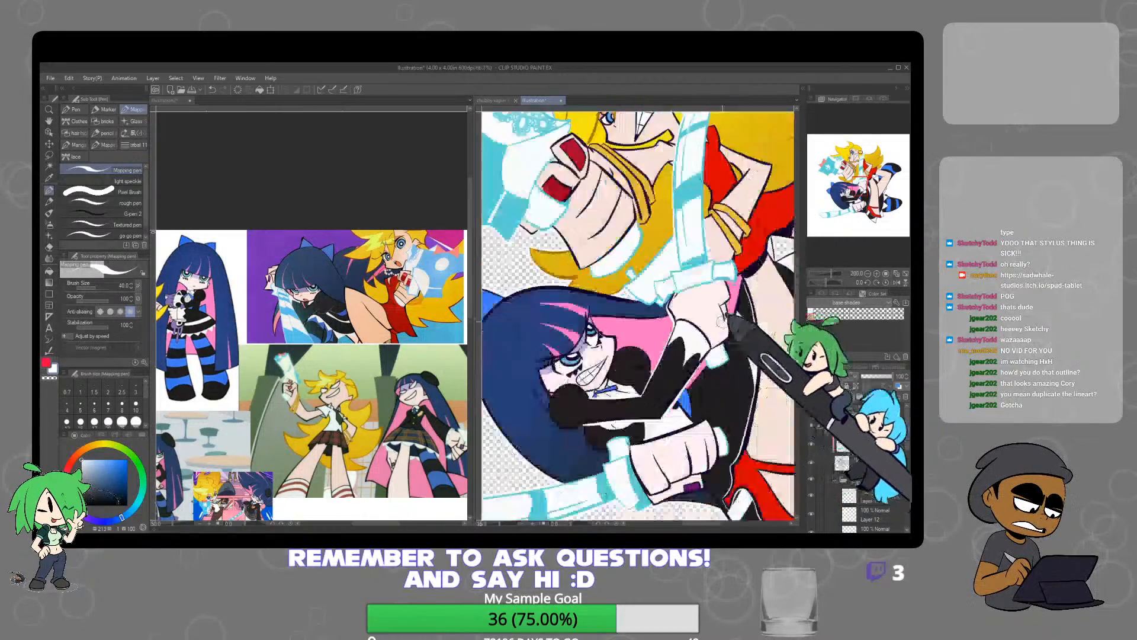
{"action": "scroll", "coordinate": [737, 306], "scroll_direction": "up", "scroll_amount": 4}
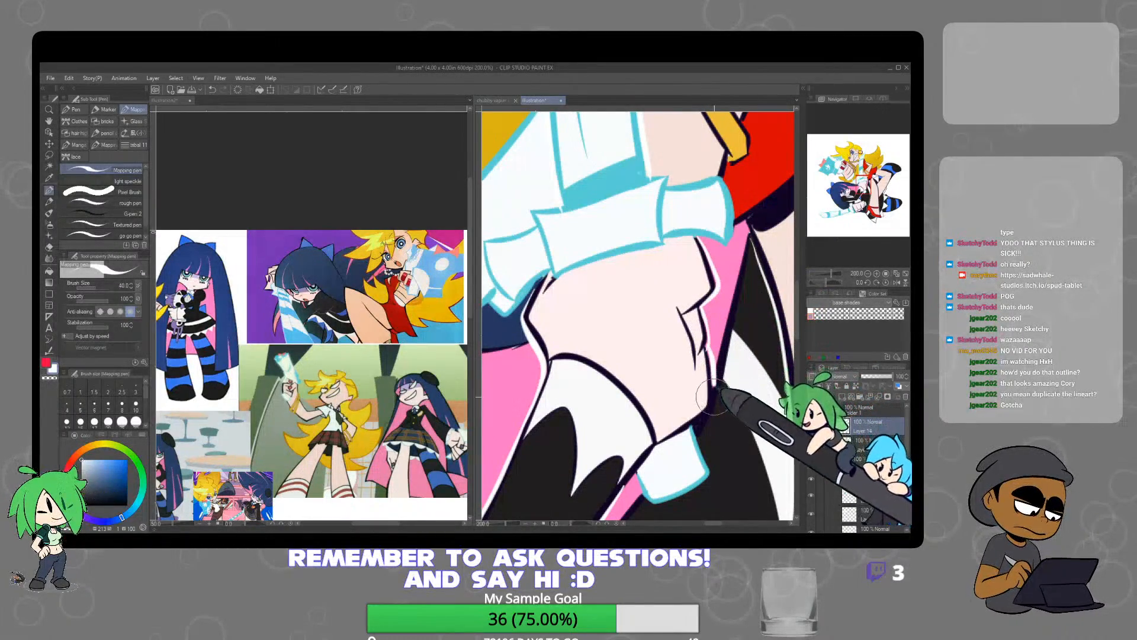
{"action": "scroll", "coordinate": [724, 394], "scroll_direction": "down", "scroll_amount": 4}
{"action": "left_click_drag", "start_coordinate": [741, 403], "coordinate": [678, 323]}
{"action": "scroll", "coordinate": [742, 351], "scroll_direction": "down", "scroll_amount": 3}
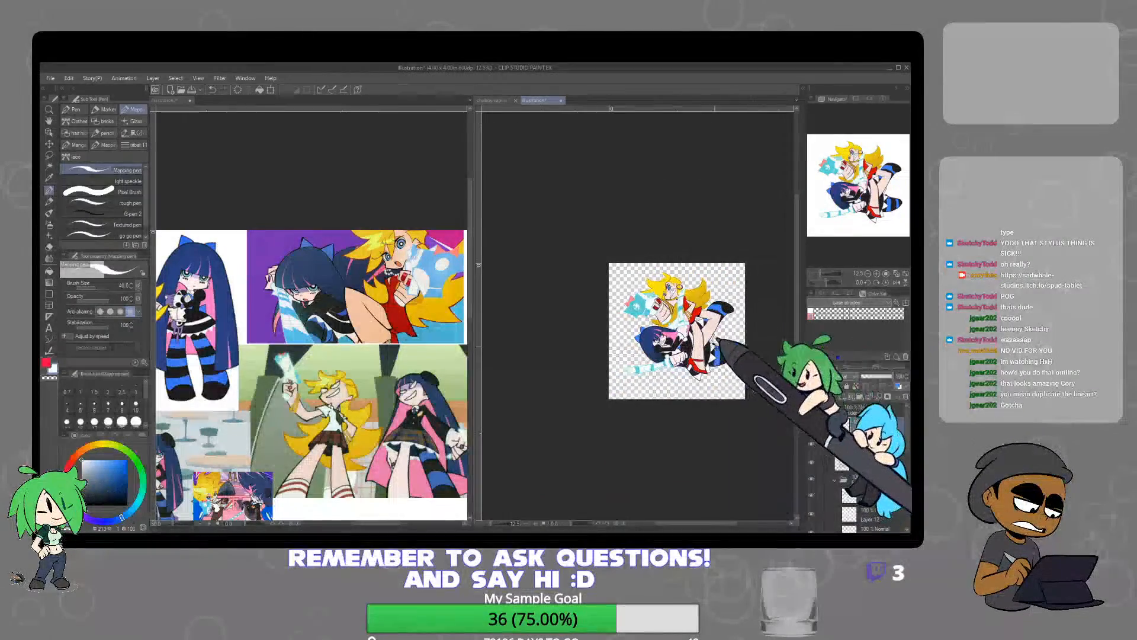
Trace a white contour along the blonde character's bent leg and knee where it overlaps the striped stocking
{"action": "scroll", "coordinate": [720, 341], "scroll_direction": "up", "scroll_amount": 6}
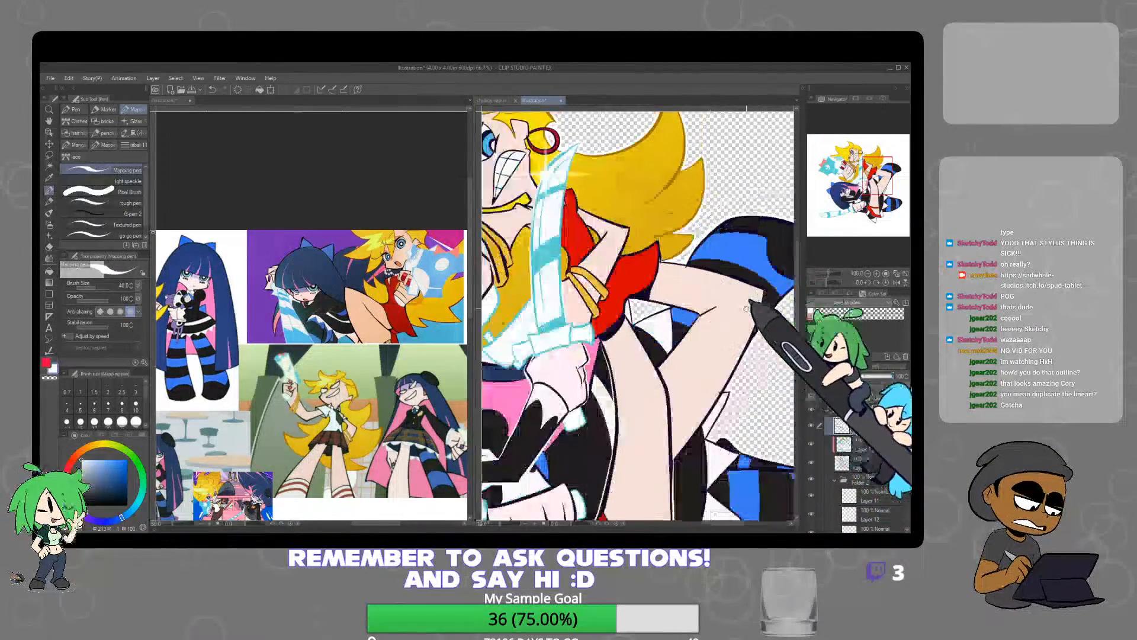
{"action": "scroll", "coordinate": [746, 308], "scroll_direction": "down", "scroll_amount": 1}
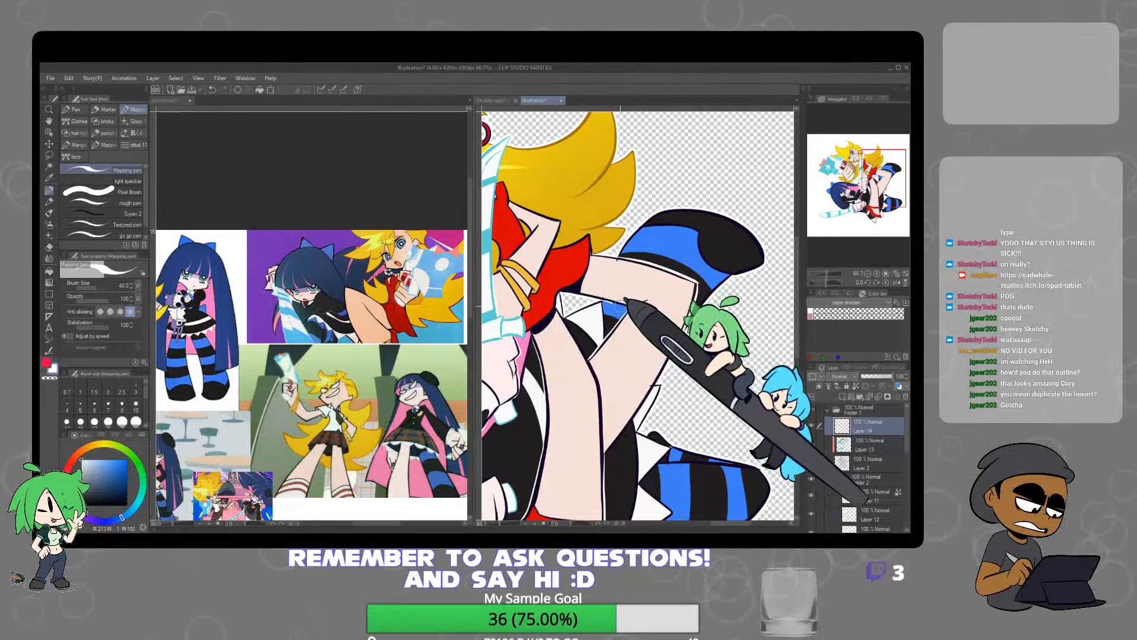
{"action": "scroll", "coordinate": [758, 343], "scroll_direction": "down", "scroll_amount": 5}
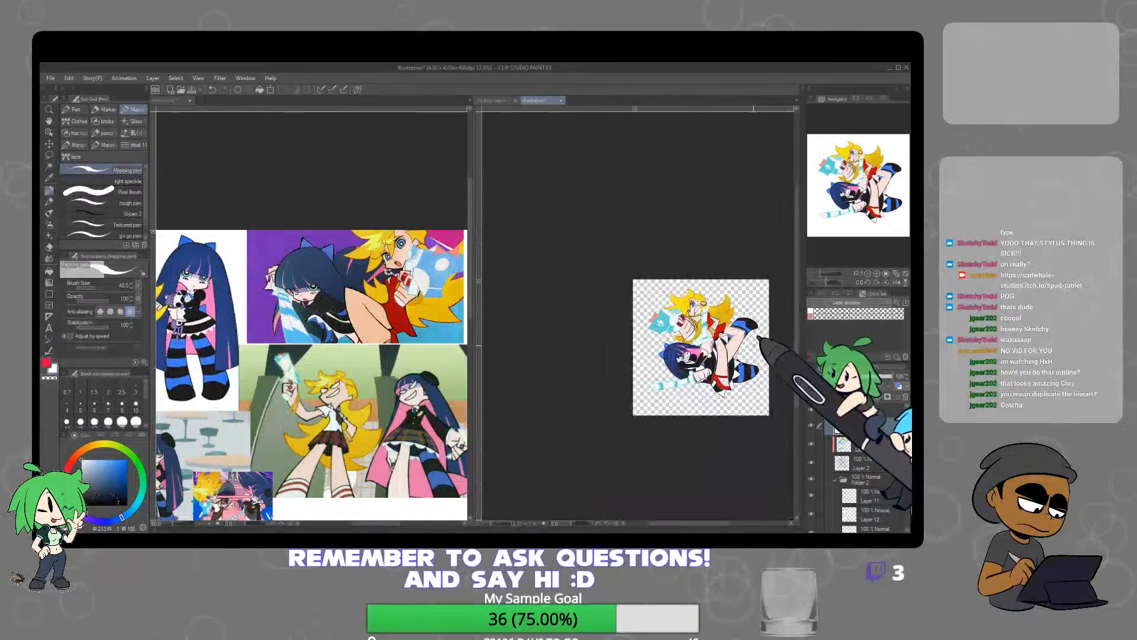
{"action": "scroll", "coordinate": [747, 384], "scroll_direction": "up", "scroll_amount": 2}
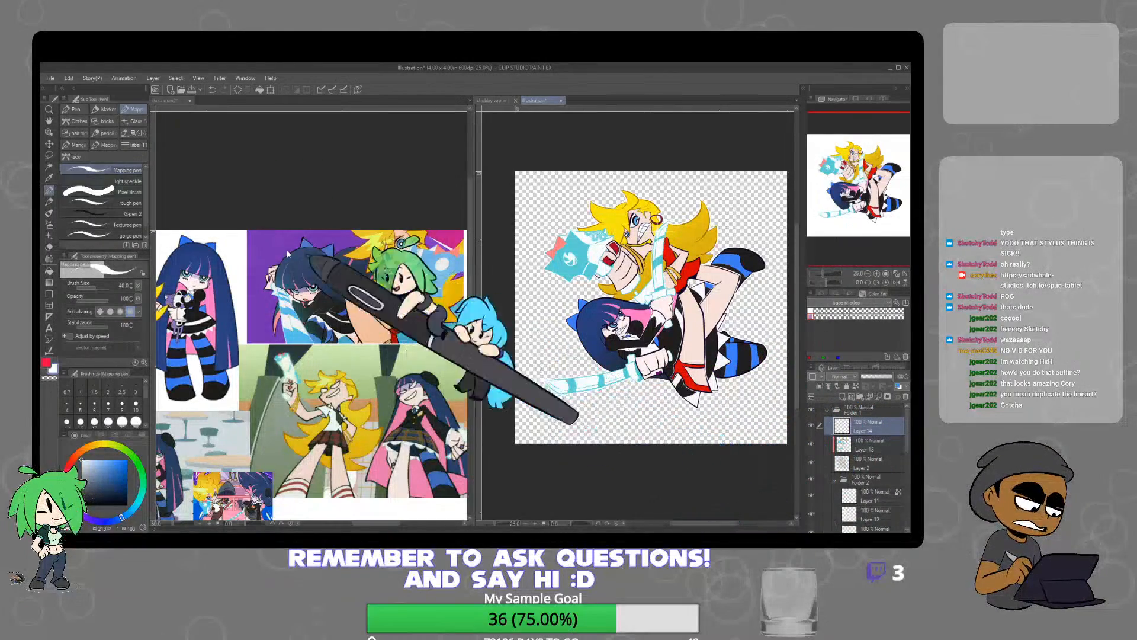
Open the earlier finished illustration of both characters and dock it alongside the reference sheet, next to the current drawing
{"action": "key", "text": "alt+Tab"}
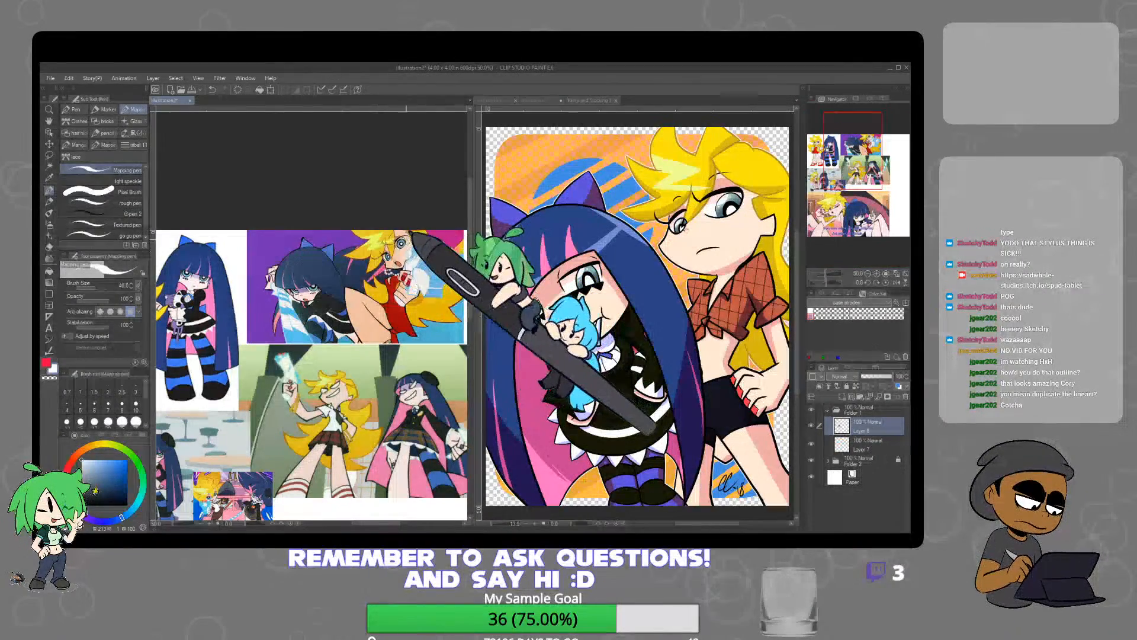
{"action": "left_click", "coordinate": [382, 239], "text": "alt"}
{"action": "key", "text": "c"}
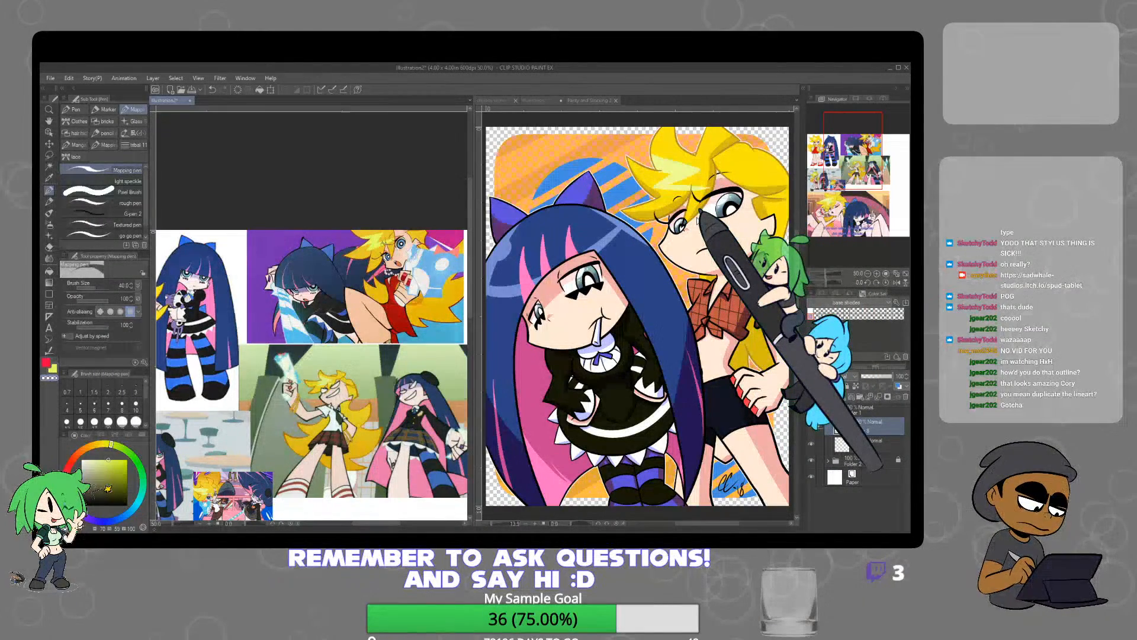
{"action": "left_click_drag", "start_coordinate": [573, 101], "coordinate": [392, 103]}
{"action": "left_click", "coordinate": [609, 207]}
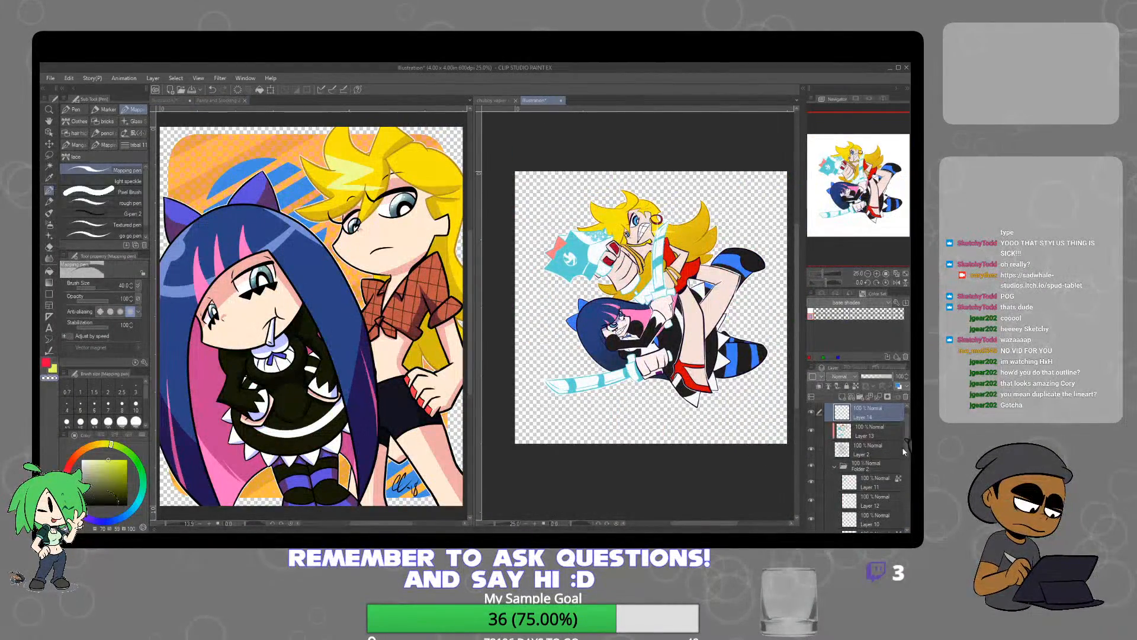
Add a new layer above the blonde hair's colour layer and clip it to the layer below
{"action": "scroll", "coordinate": [871, 468], "scroll_direction": "down", "scroll_amount": 4}
{"action": "left_click", "coordinate": [870, 468]}
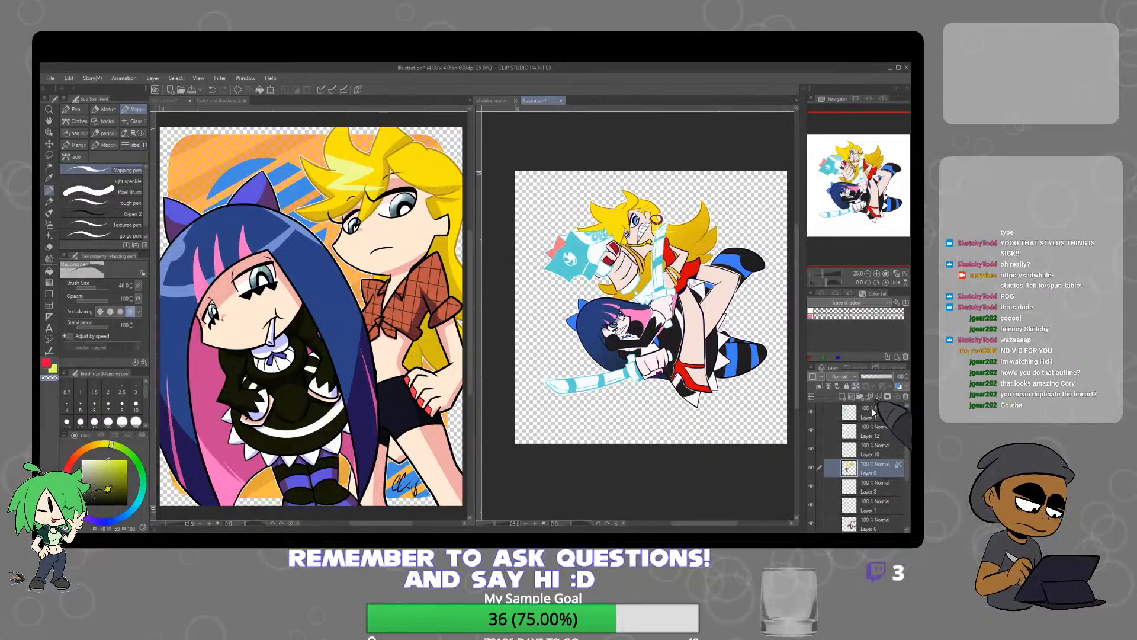
{"action": "left_click", "coordinate": [842, 396]}
{"action": "left_click", "coordinate": [820, 386]}
{"action": "scroll", "coordinate": [622, 245], "scroll_direction": "up", "scroll_amount": 3}
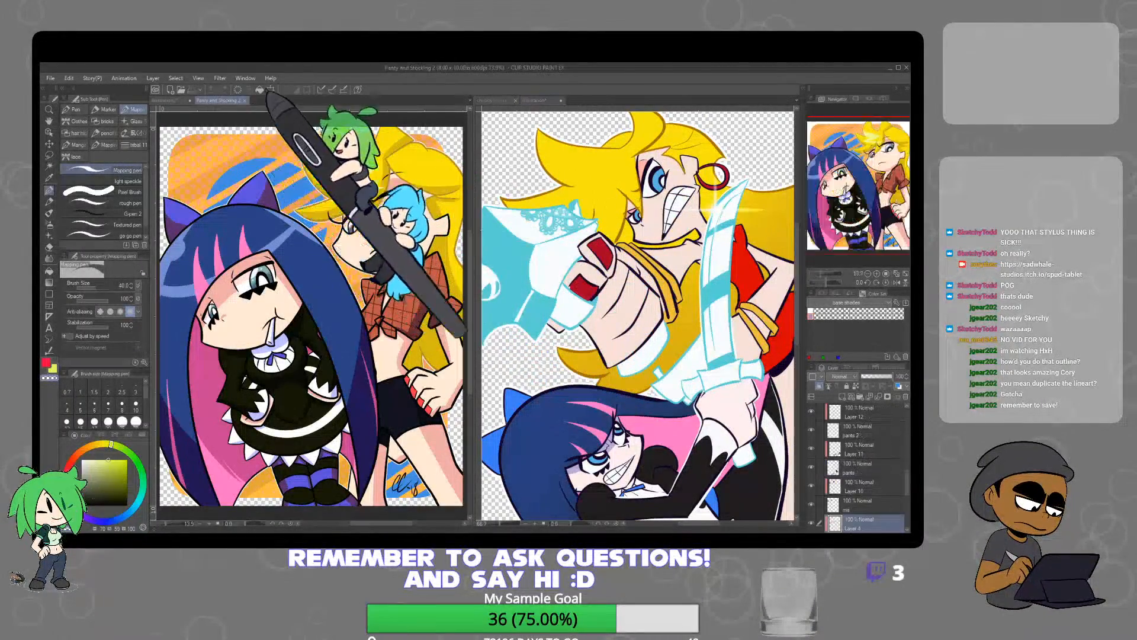
Return to the reference sheet and sample the yellow from the blonde character's hair
{"action": "left_click", "coordinate": [165, 100]}
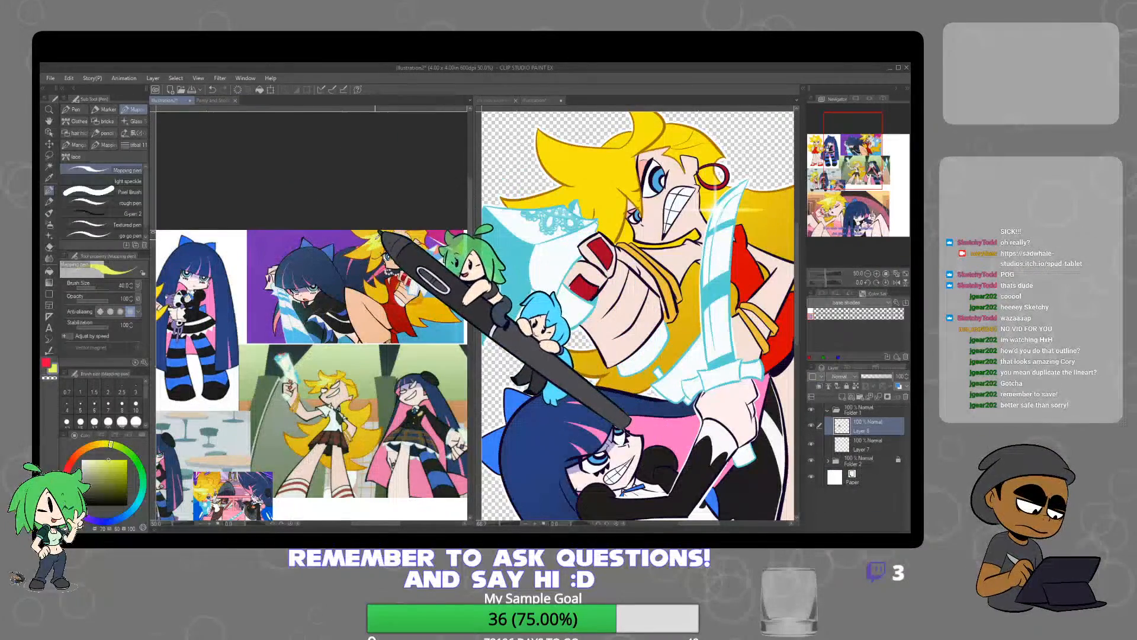
{"action": "key", "text": "c"}
{"action": "left_click", "coordinate": [544, 167]}
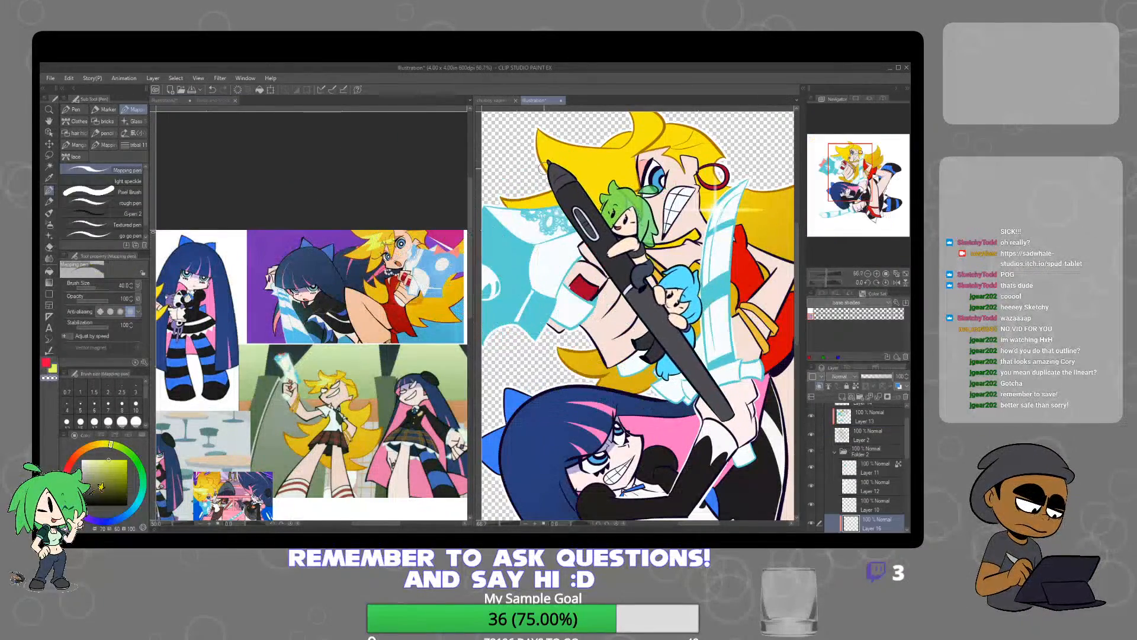
{"action": "left_click", "coordinate": [386, 236]}
{"action": "left_click", "coordinate": [386, 238], "text": "alt"}
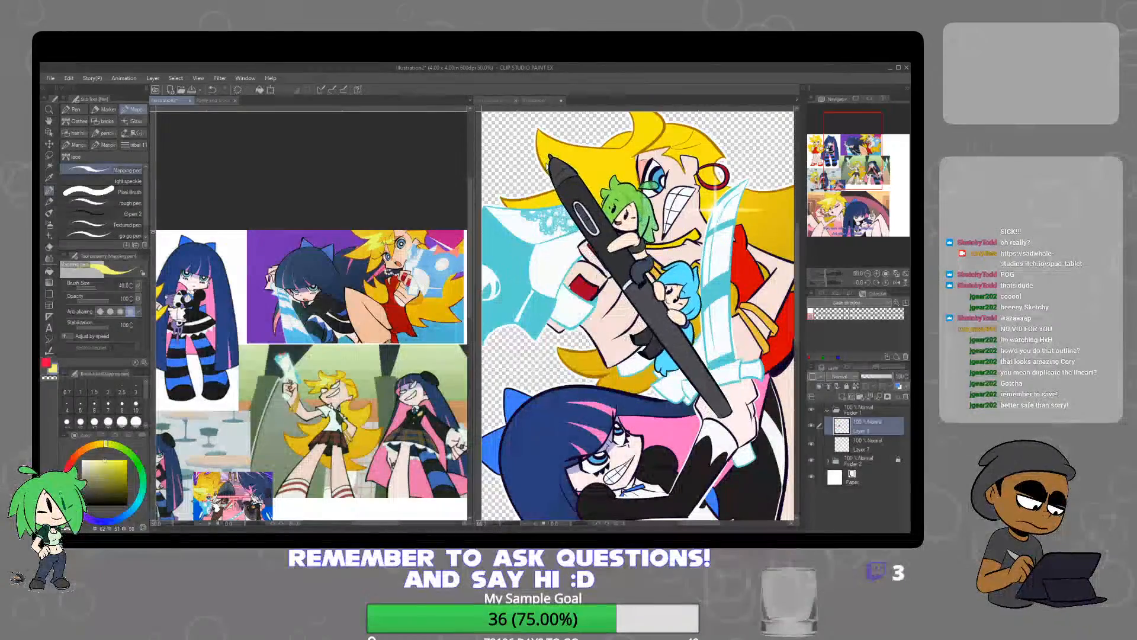
Paint a pale-yellow zigzag highlight across the blonde character's front hair with the Mapping pen, then save
{"action": "left_click", "coordinate": [545, 166]}
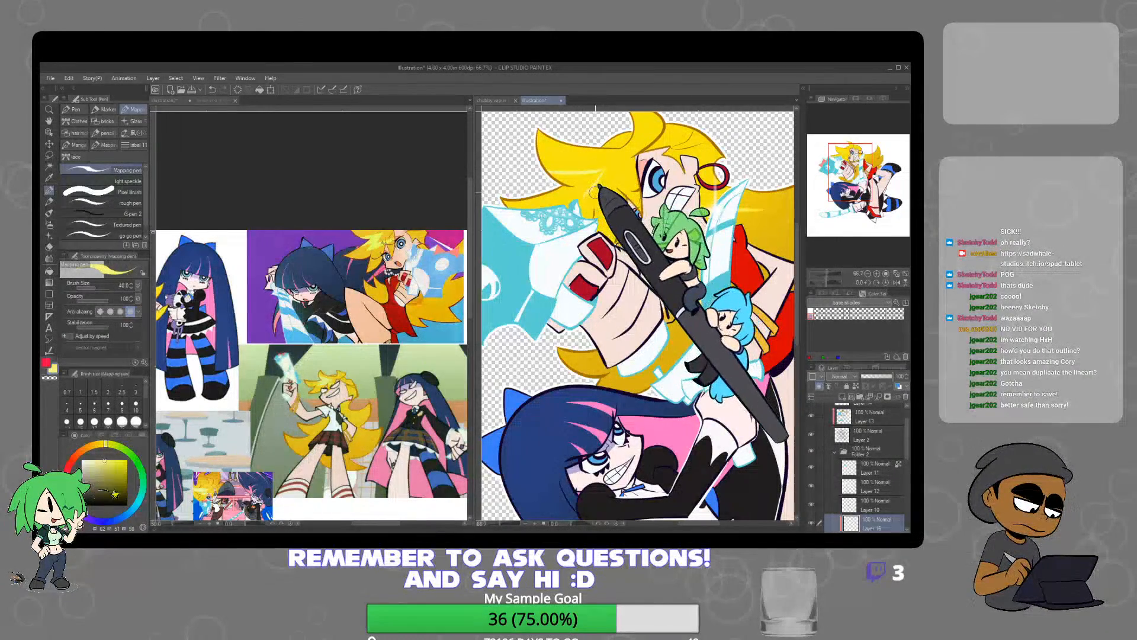
{"action": "scroll", "coordinate": [649, 185], "scroll_direction": "up", "scroll_amount": 8}
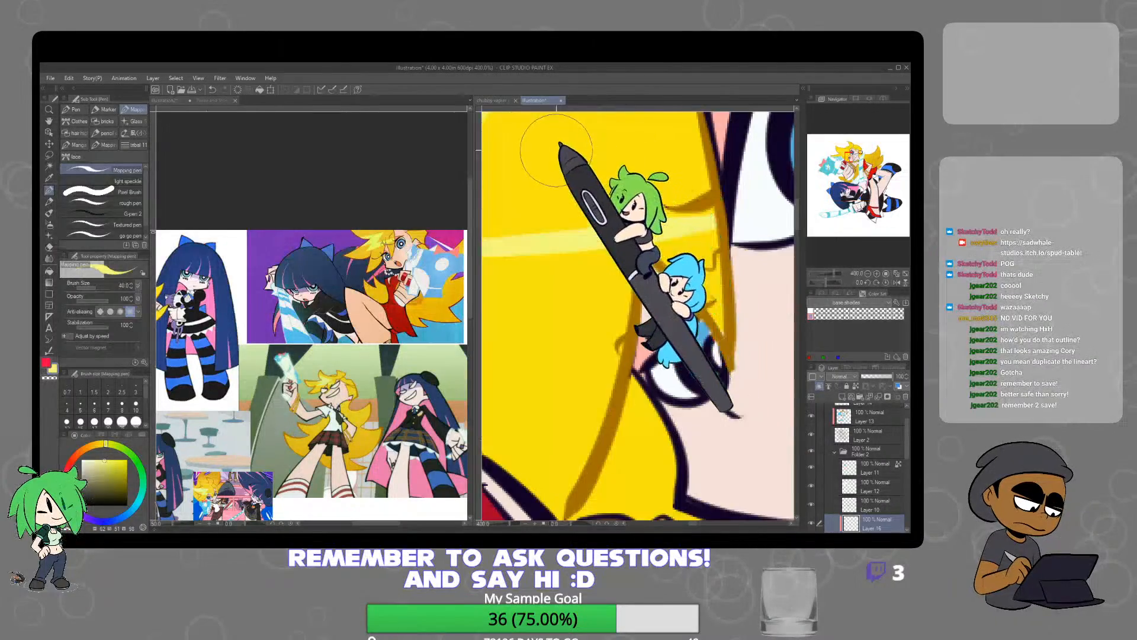
{"action": "scroll", "coordinate": [618, 155], "scroll_direction": "down", "scroll_amount": 4}
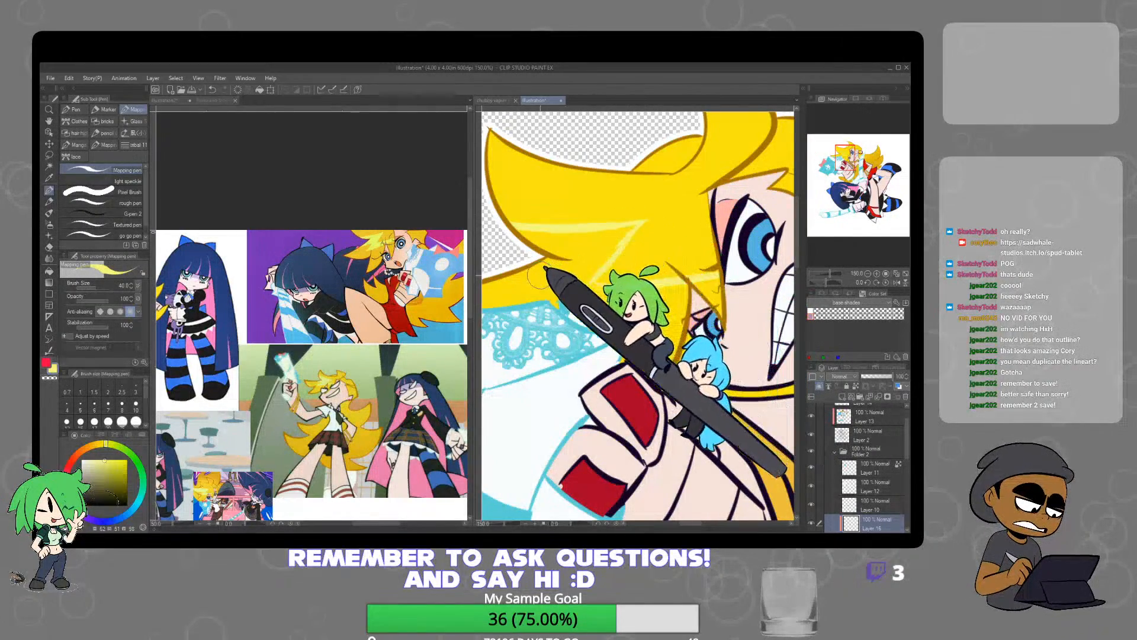
{"action": "left_click_drag", "start_coordinate": [530, 279], "coordinate": [576, 231]}
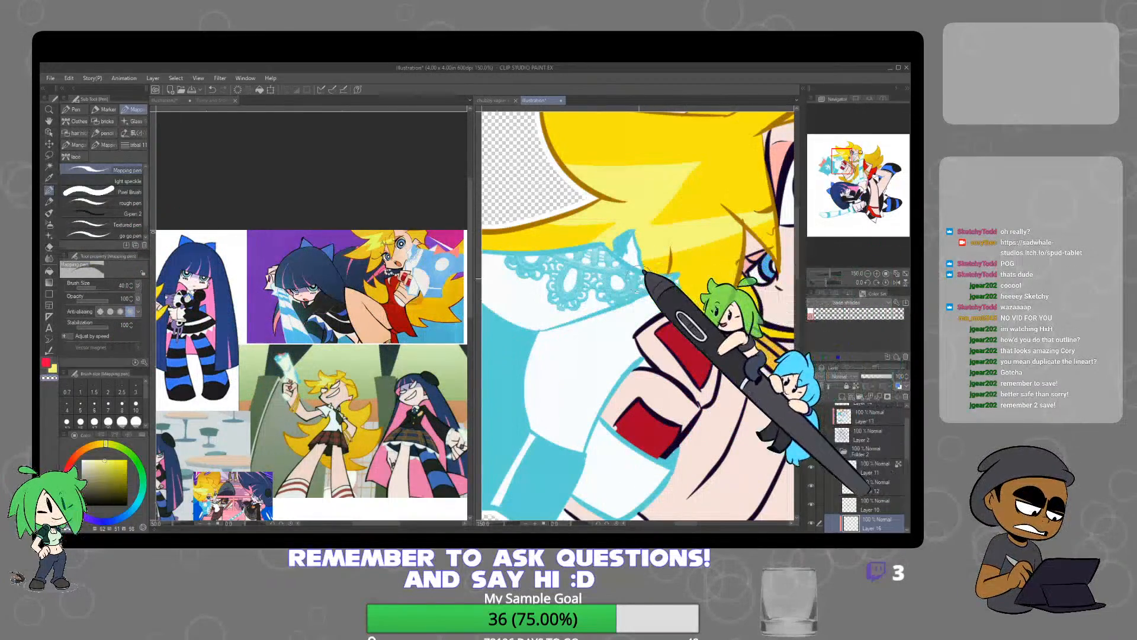
{"action": "scroll", "coordinate": [679, 354], "scroll_direction": "down", "scroll_amount": 2}
{"action": "left_click_drag", "start_coordinate": [694, 360], "coordinate": [599, 335]}
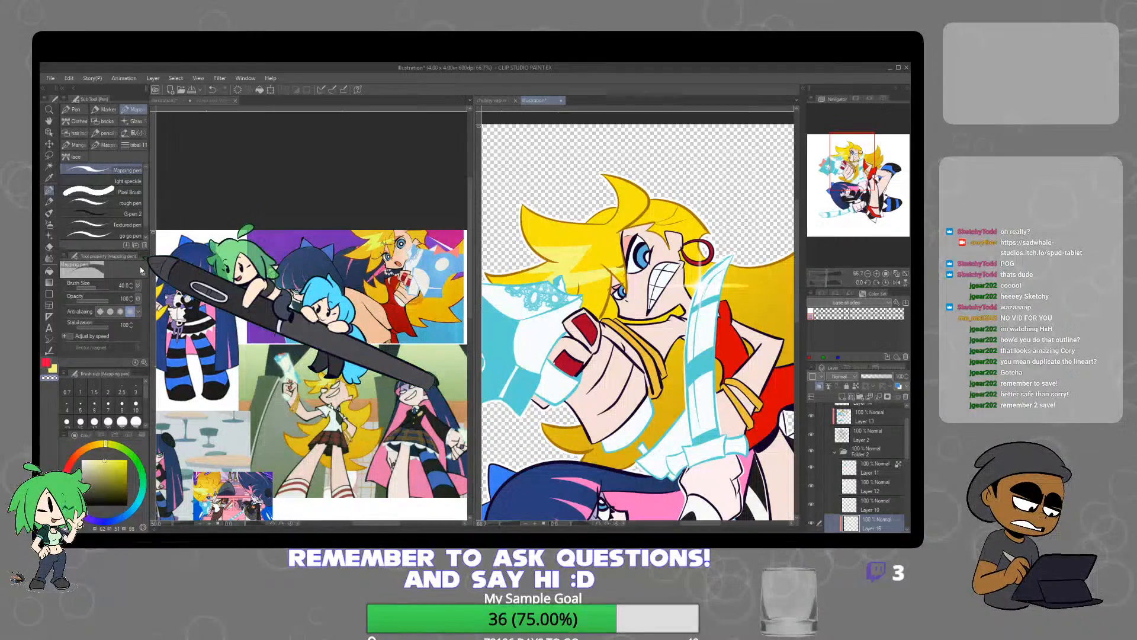
{"action": "key", "text": "ctrl+s"}
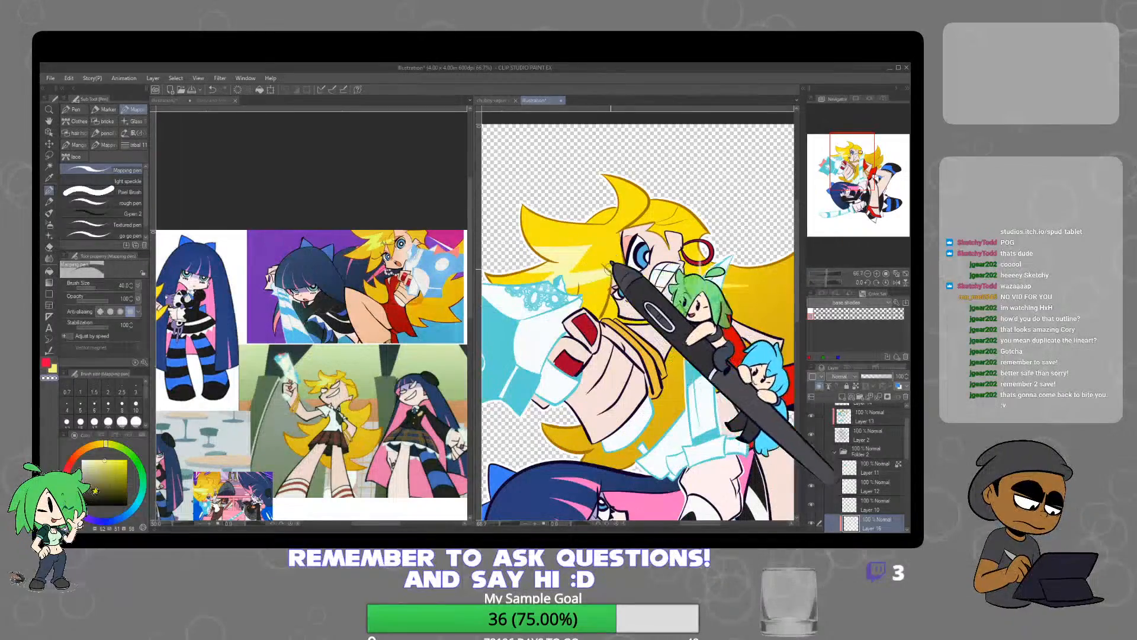
Refine the pale-yellow highlight on the blonde character's fringe and check it against the whole drawing
{"action": "scroll", "coordinate": [576, 259], "scroll_direction": "up", "scroll_amount": 3}
{"action": "left_click", "coordinate": [592, 243], "text": "alt"}
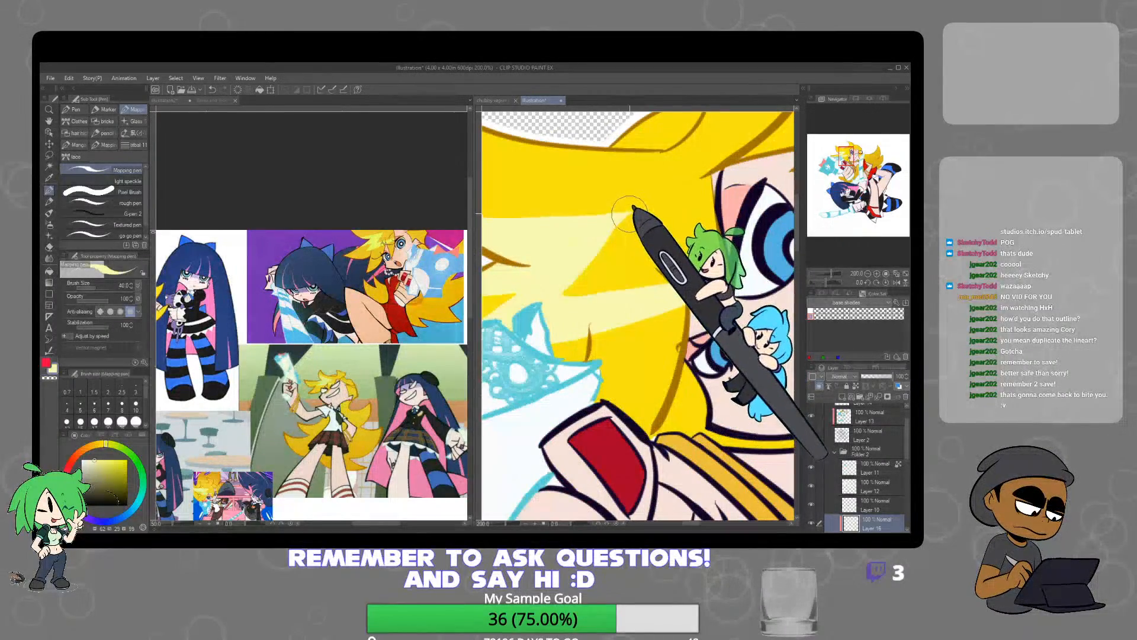
{"action": "left_click_drag", "start_coordinate": [627, 214], "coordinate": [563, 298]}
{"action": "scroll", "coordinate": [751, 278], "scroll_direction": "down", "scroll_amount": 5}
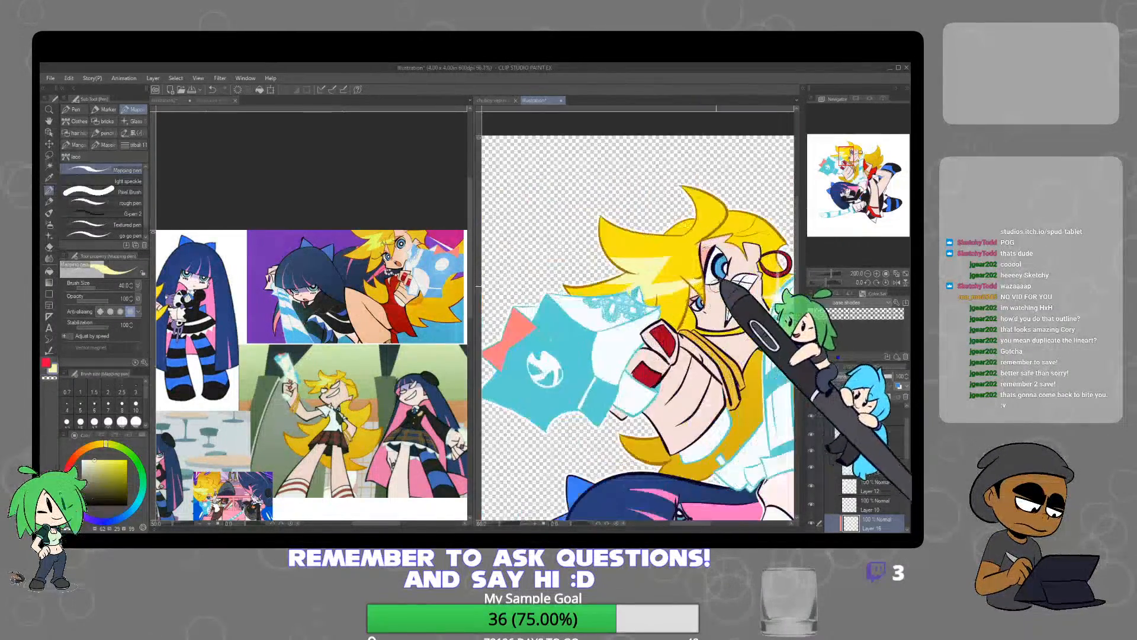
{"action": "scroll", "coordinate": [723, 360], "scroll_direction": "down", "scroll_amount": 7}
{"action": "scroll", "coordinate": [722, 378], "scroll_direction": "up", "scroll_amount": 8}
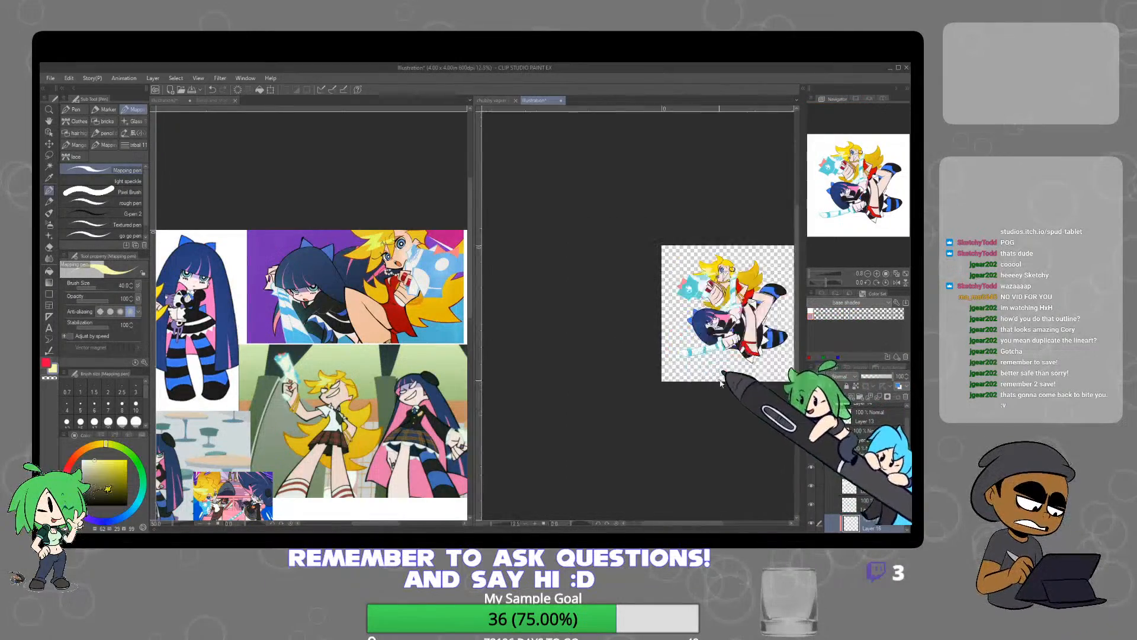
{"action": "left_click_drag", "start_coordinate": [719, 319], "coordinate": [552, 421]}
{"action": "scroll", "coordinate": [610, 382], "scroll_direction": "down", "scroll_amount": 2}
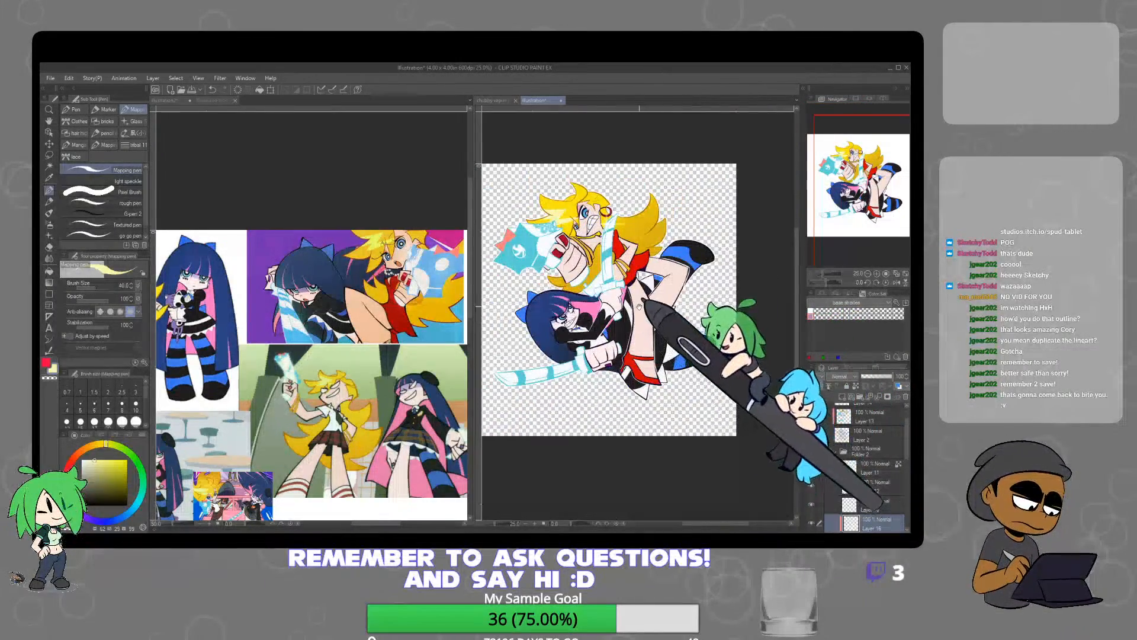
{"action": "left_click_drag", "start_coordinate": [643, 309], "coordinate": [690, 338]}
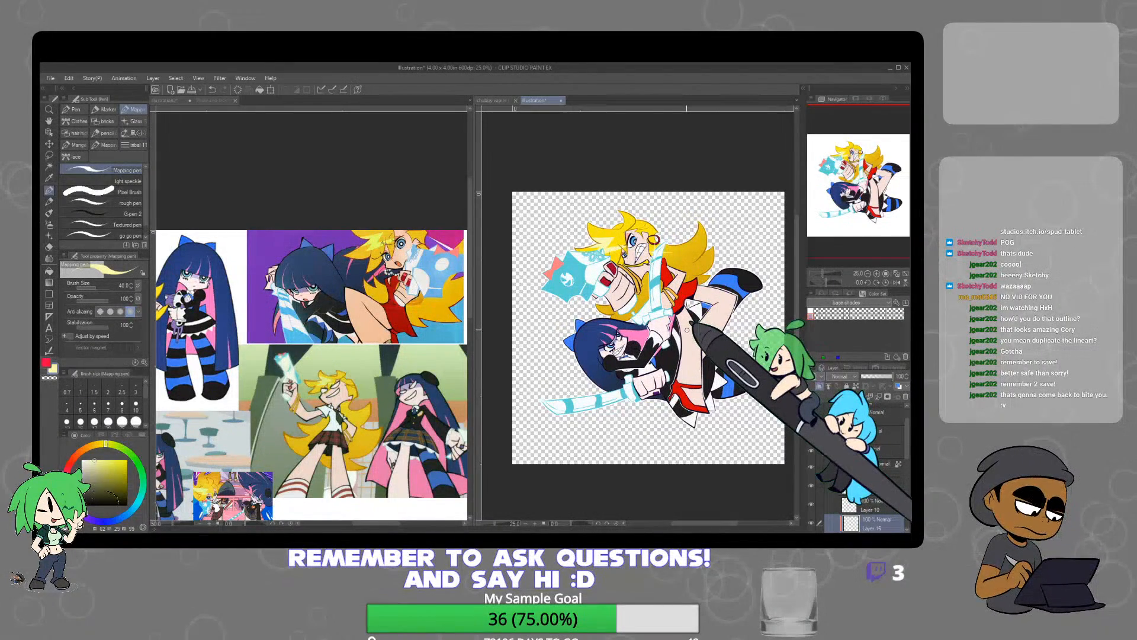
Save the illustration as a new file named "Panty and Stocking new"
{"action": "left_click", "coordinate": [50, 78]}
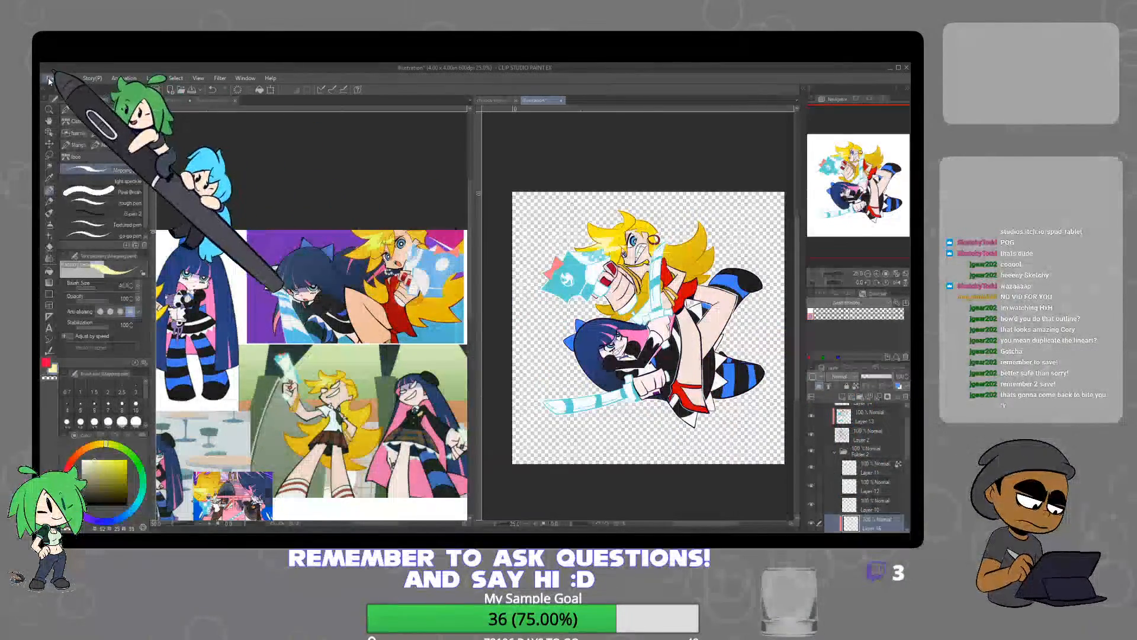
{"action": "left_click", "coordinate": [112, 162]}
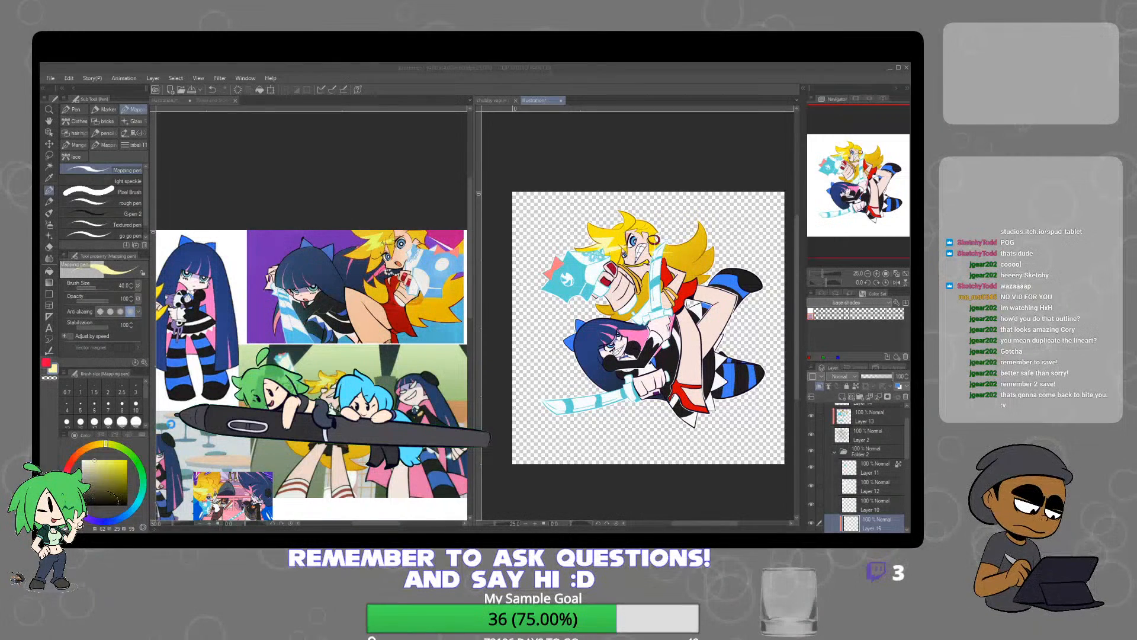
{"action": "key", "text": "Return"}
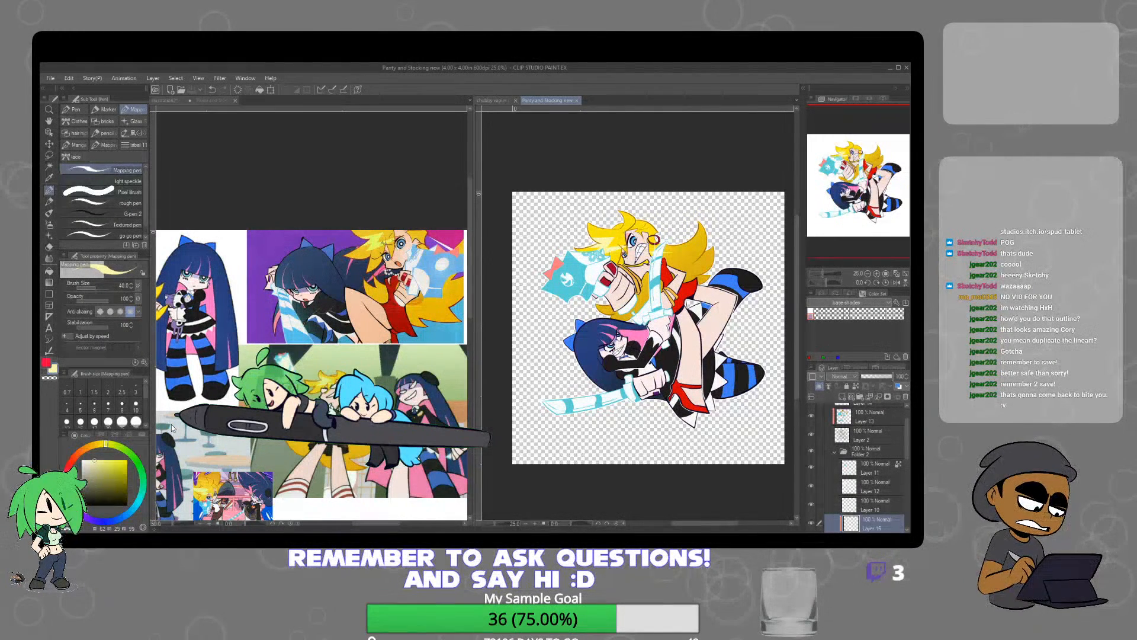
Recolour the line art along the dark-haired character's fringe in dark navy on Layer 13
{"action": "left_click_drag", "start_coordinate": [909, 452], "coordinate": [909, 442]}
{"action": "left_click", "coordinate": [867, 443]}
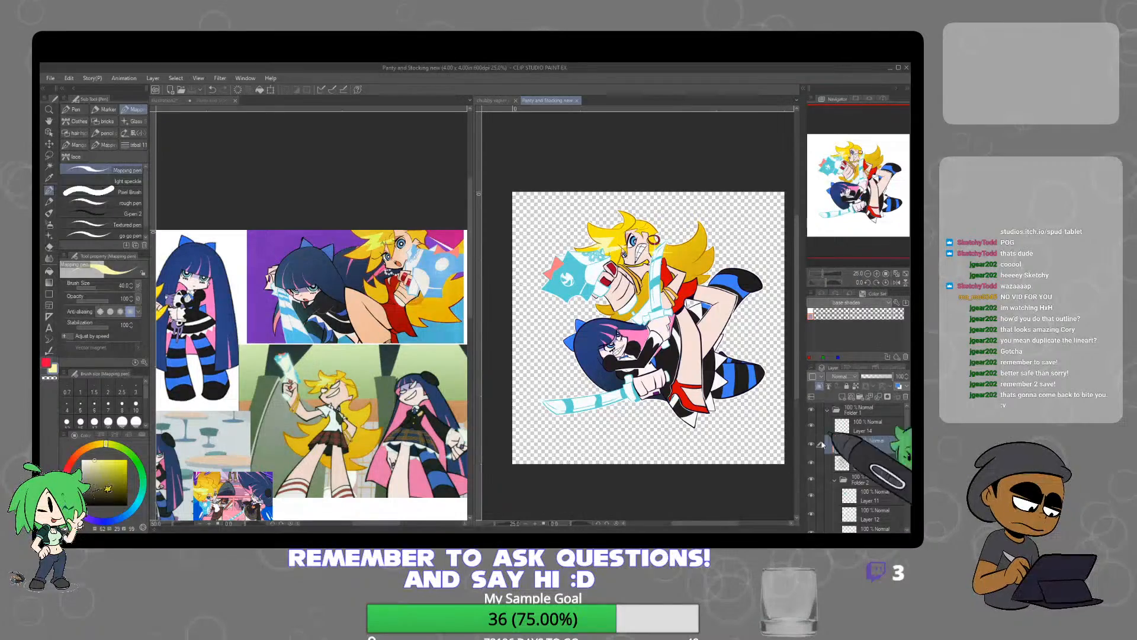
{"action": "scroll", "coordinate": [604, 351], "scroll_direction": "up", "scroll_amount": 4}
{"action": "scroll", "coordinate": [603, 359], "scroll_direction": "up", "scroll_amount": 2}
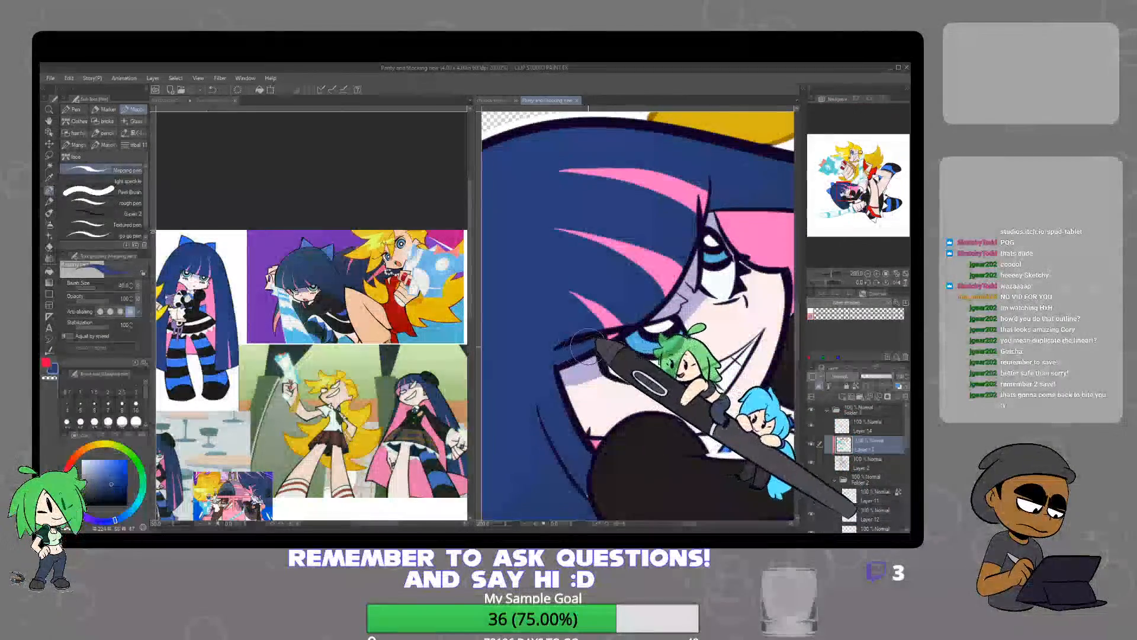
{"action": "left_click", "coordinate": [119, 495]}
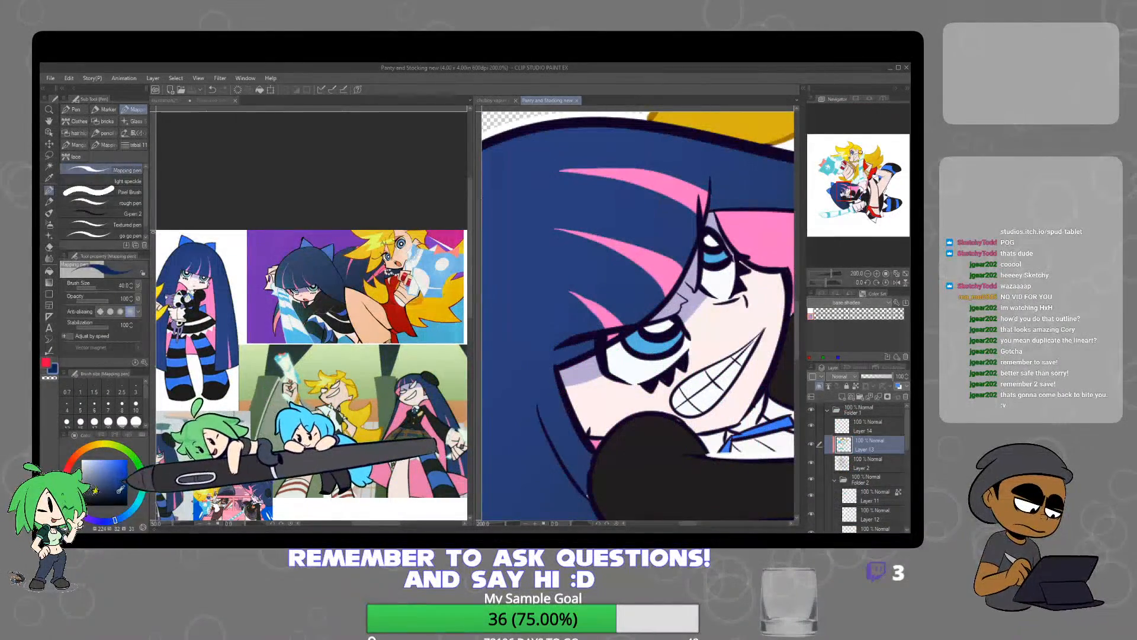
{"action": "left_click_drag", "start_coordinate": [611, 331], "coordinate": [548, 349]}
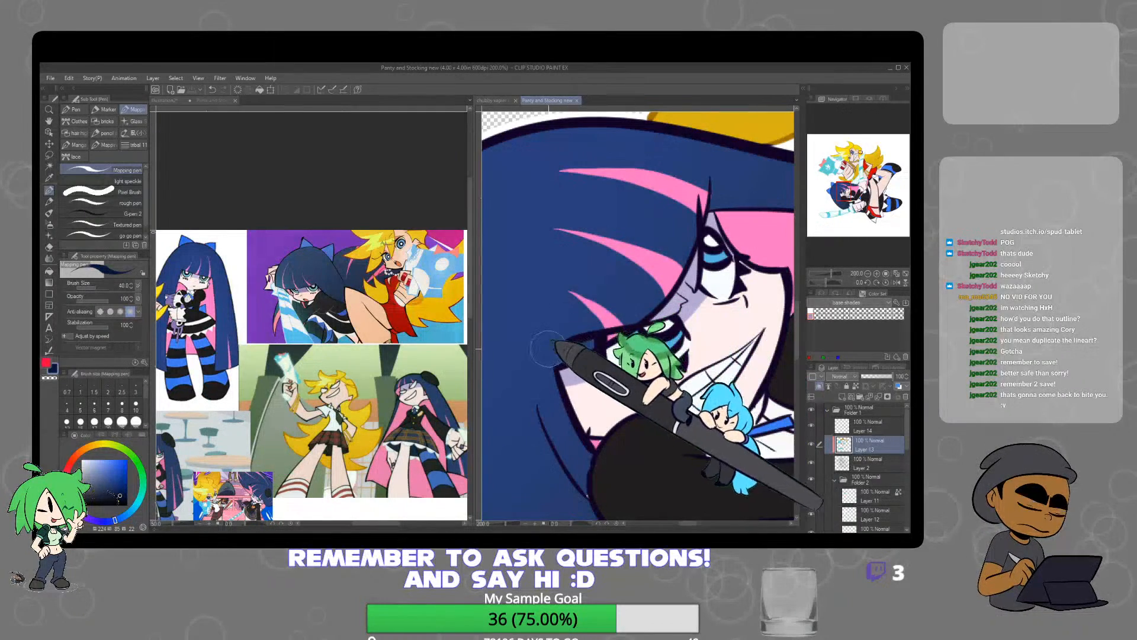
{"action": "mouse_move", "coordinate": [619, 323]}
{"action": "left_mouse_down"}
{"action": "mouse_move", "coordinate": [572, 348]}
{"action": "mouse_move", "coordinate": [660, 286]}
{"action": "mouse_move", "coordinate": [588, 342]}
{"action": "mouse_move", "coordinate": [660, 285]}
{"action": "mouse_move", "coordinate": [700, 188]}
{"action": "left_mouse_up"}
{"action": "scroll", "coordinate": [732, 275], "scroll_direction": "down", "scroll_amount": 5}
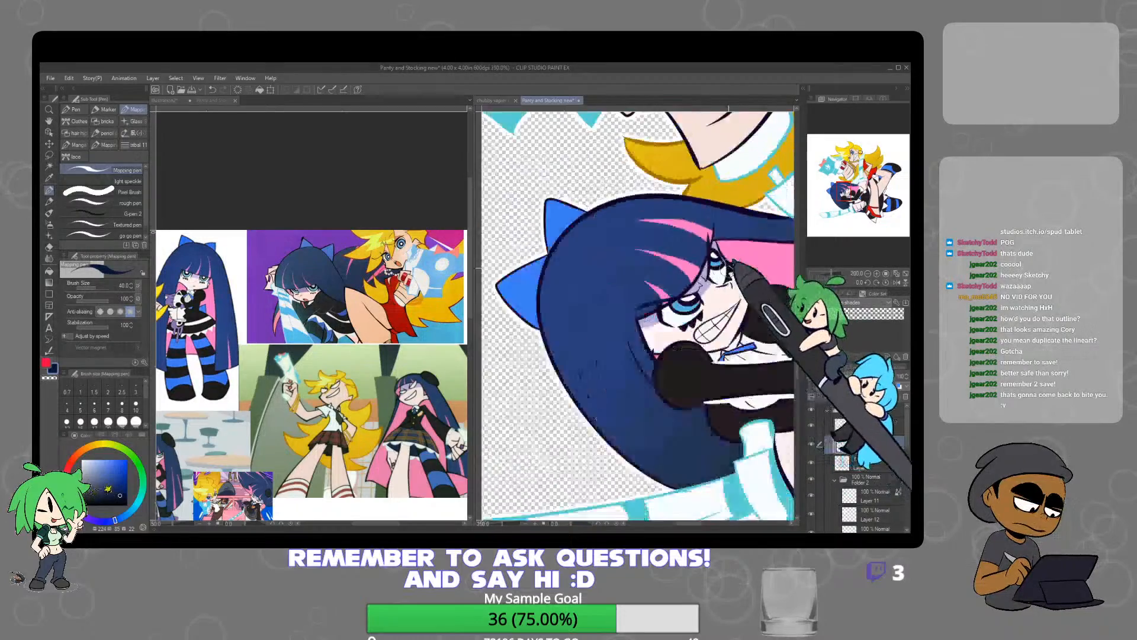
Bring up the "Panty and Stocking 2" illustration and identify its background layers by toggling layer visibility
{"action": "left_click_drag", "start_coordinate": [741, 313], "coordinate": [669, 361]}
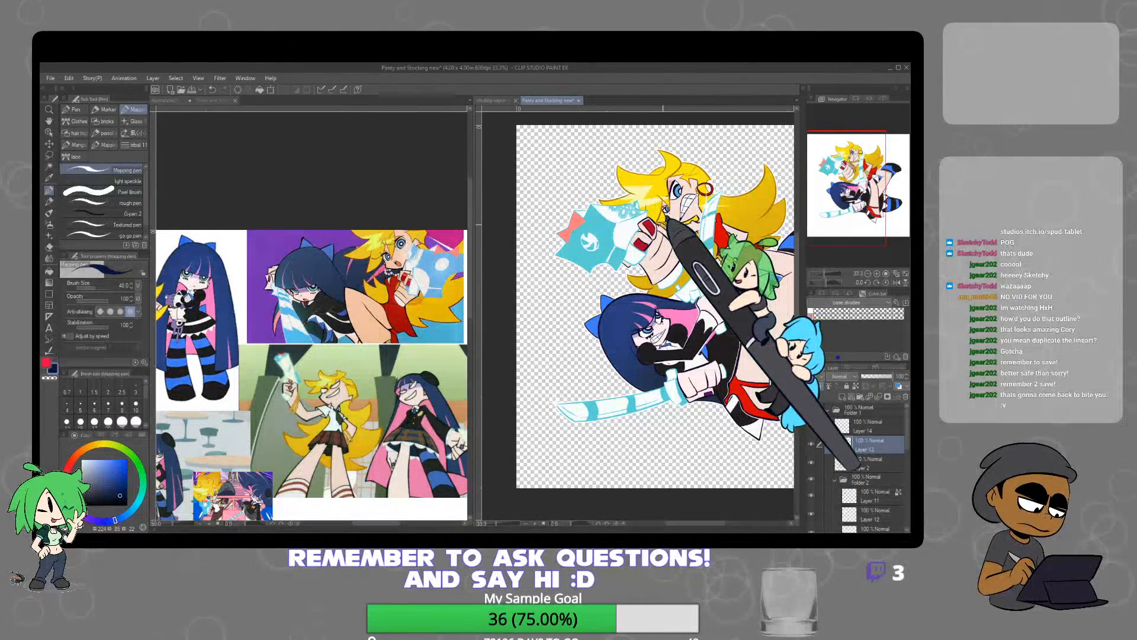
{"action": "left_click_drag", "start_coordinate": [716, 269], "coordinate": [673, 262]}
{"action": "left_click_drag", "start_coordinate": [760, 317], "coordinate": [735, 323]}
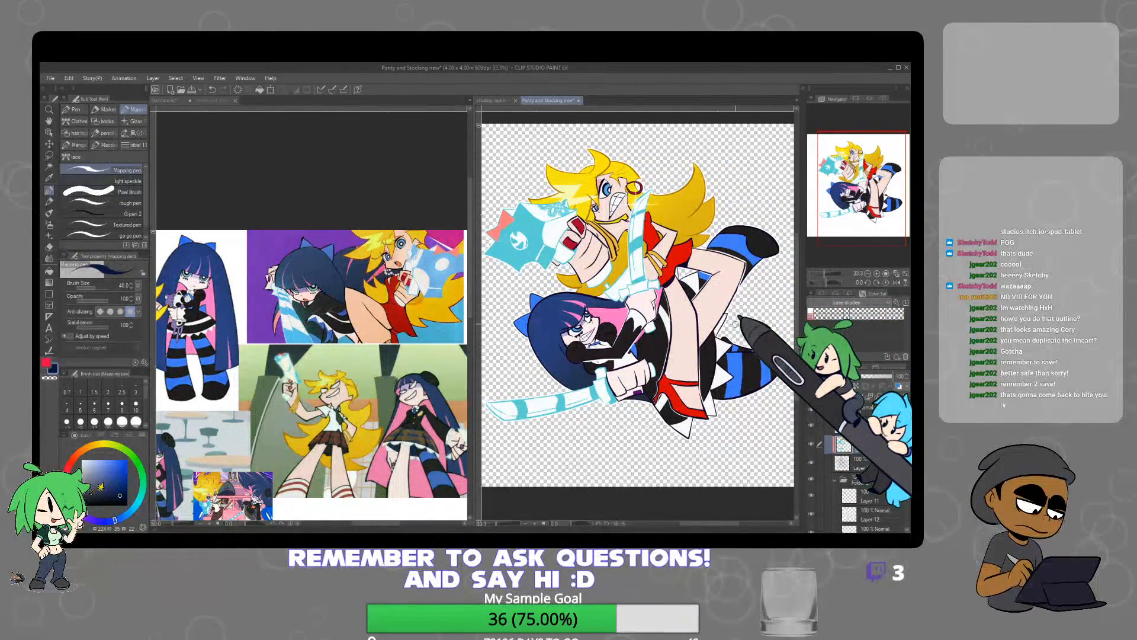
{"action": "left_click", "coordinate": [225, 100]}
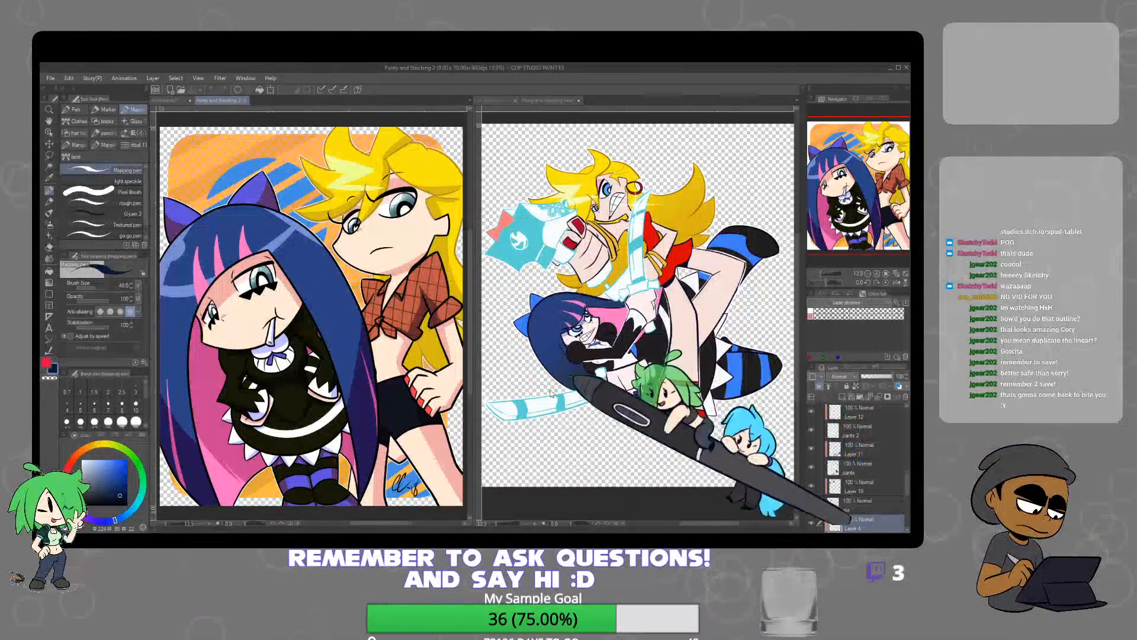
{"action": "left_click_drag", "start_coordinate": [908, 481], "coordinate": [910, 518]}
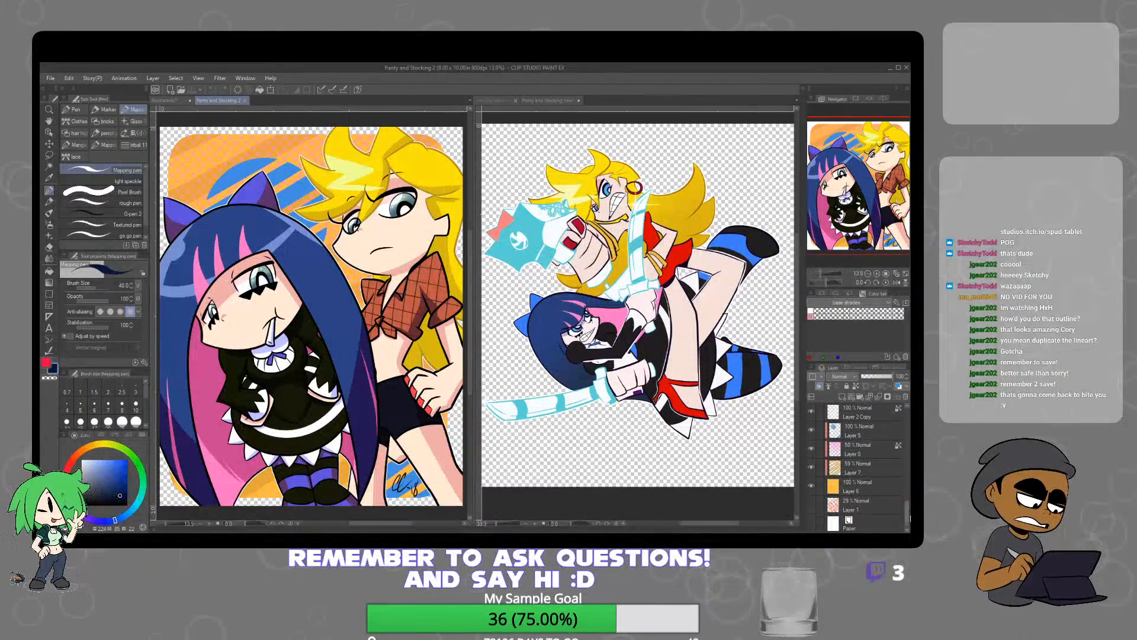
{"action": "left_click", "coordinate": [871, 430]}
{"action": "scroll", "coordinate": [886, 474], "scroll_direction": "up", "scroll_amount": 5}
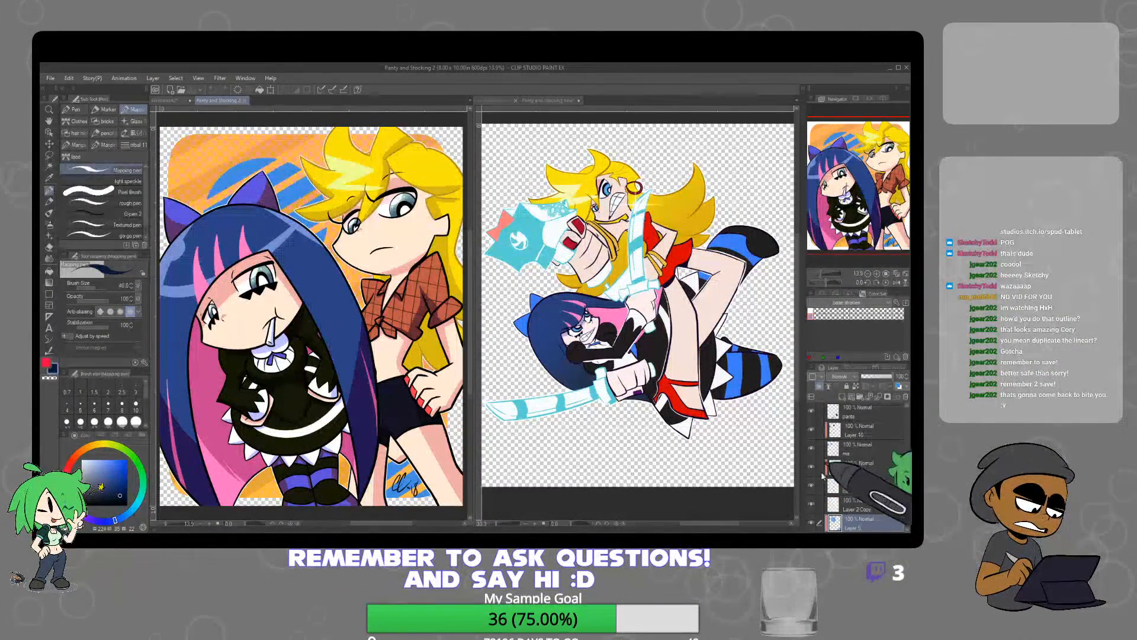
{"action": "left_click", "coordinate": [811, 468]}
{"action": "left_click", "coordinate": [812, 468]}
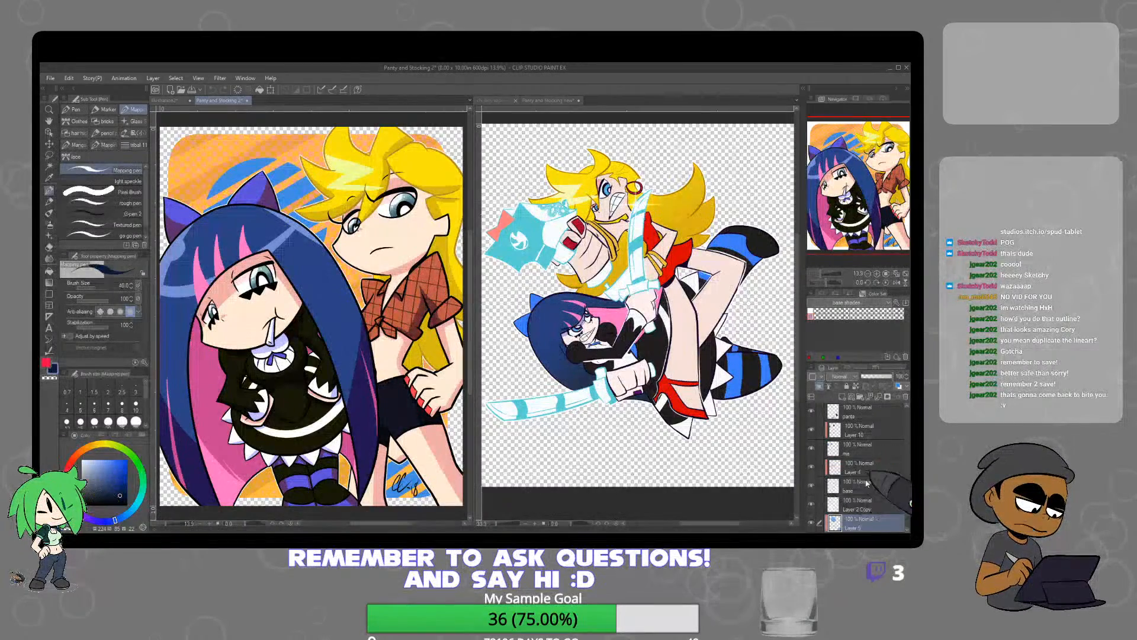
{"action": "left_click", "coordinate": [853, 505]}
{"action": "left_click", "coordinate": [812, 504]}
{"action": "left_click", "coordinate": [813, 505]}
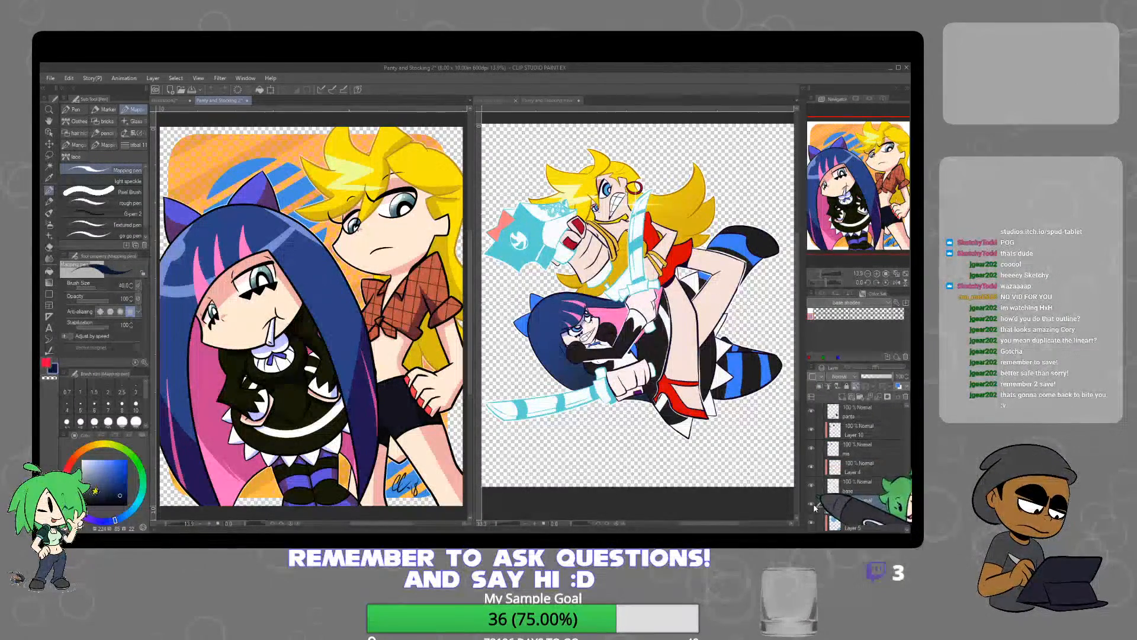
Group the orange, striped, dotted and blue background layers of "Panty and Stocking 2" into a new folder and copy it
{"action": "scroll", "coordinate": [909, 491], "scroll_direction": "down", "scroll_amount": 3}
{"action": "left_click", "coordinate": [872, 431]}
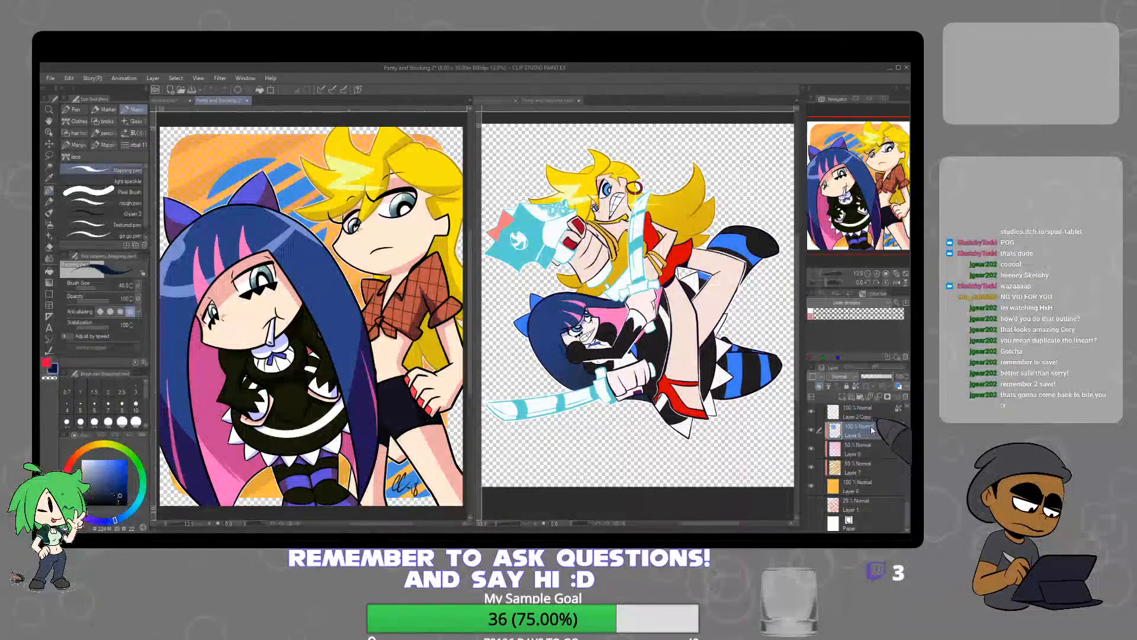
{"action": "left_click", "coordinate": [860, 397]}
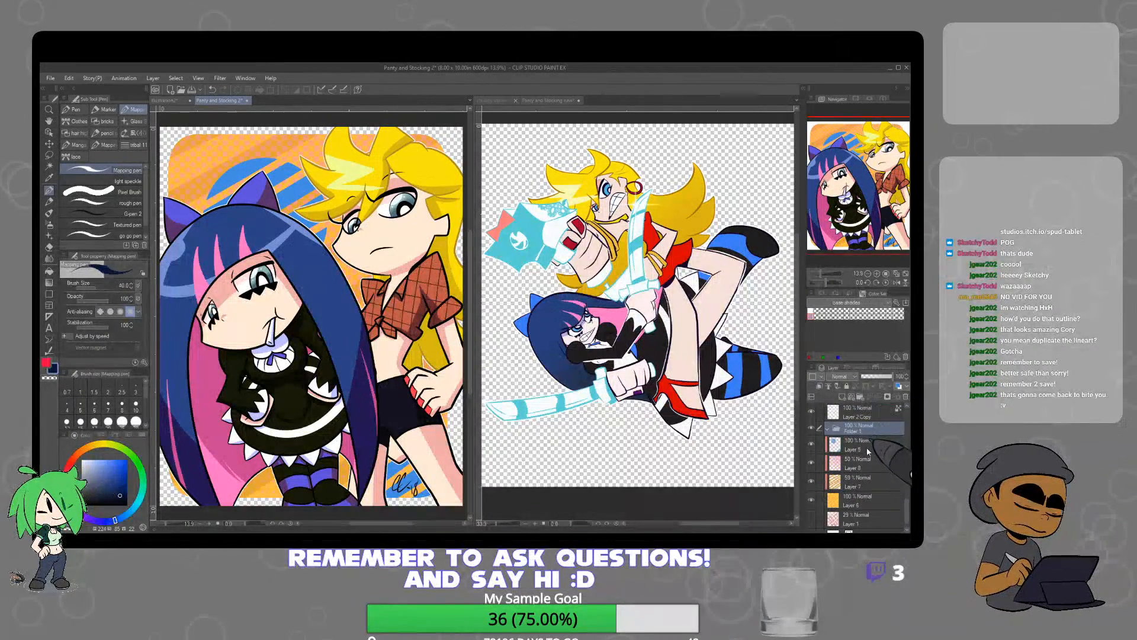
{"action": "left_click", "coordinate": [870, 501], "text": "shift"}
{"action": "left_click_drag", "start_coordinate": [865, 432], "coordinate": [864, 432]}
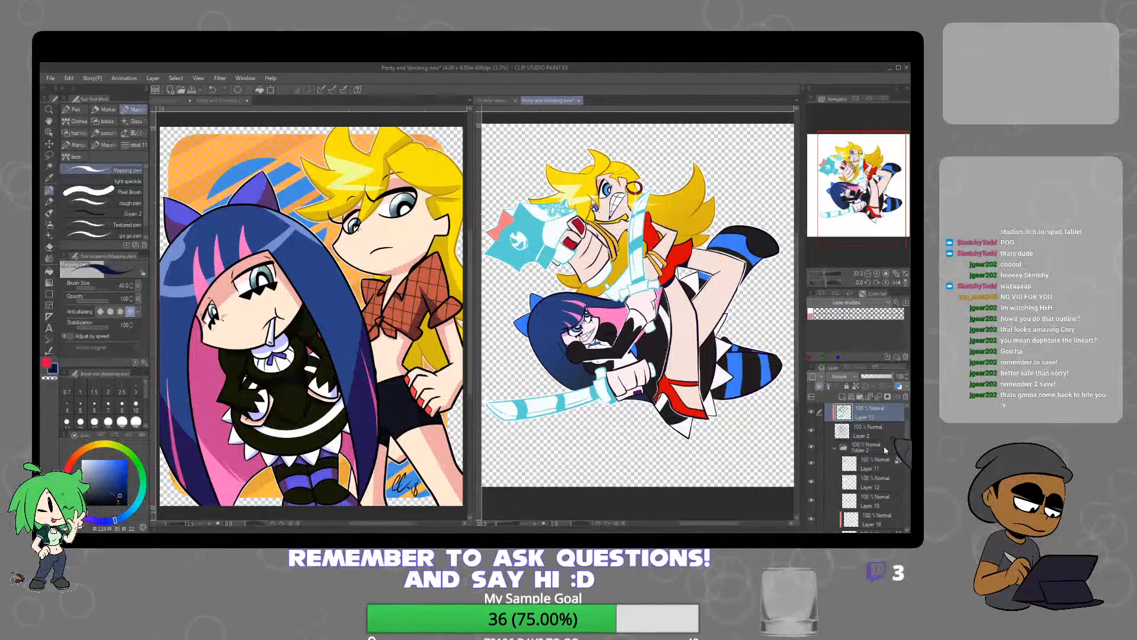
Collapse the character folders in "Panty and Stocking new" and paste the copied background folder between Folder 1 and Layer 1
{"action": "left_click", "coordinate": [835, 448]}
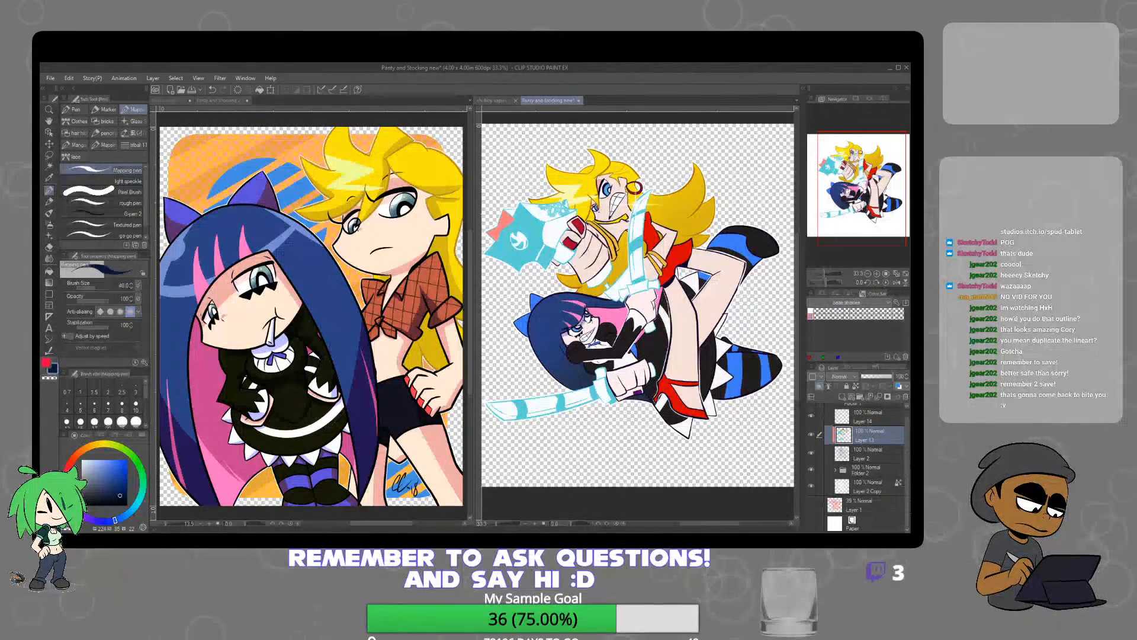
{"action": "left_click_drag", "start_coordinate": [907, 464], "coordinate": [907, 444]}
{"action": "left_click", "coordinate": [828, 410]}
{"action": "left_click", "coordinate": [866, 432]}
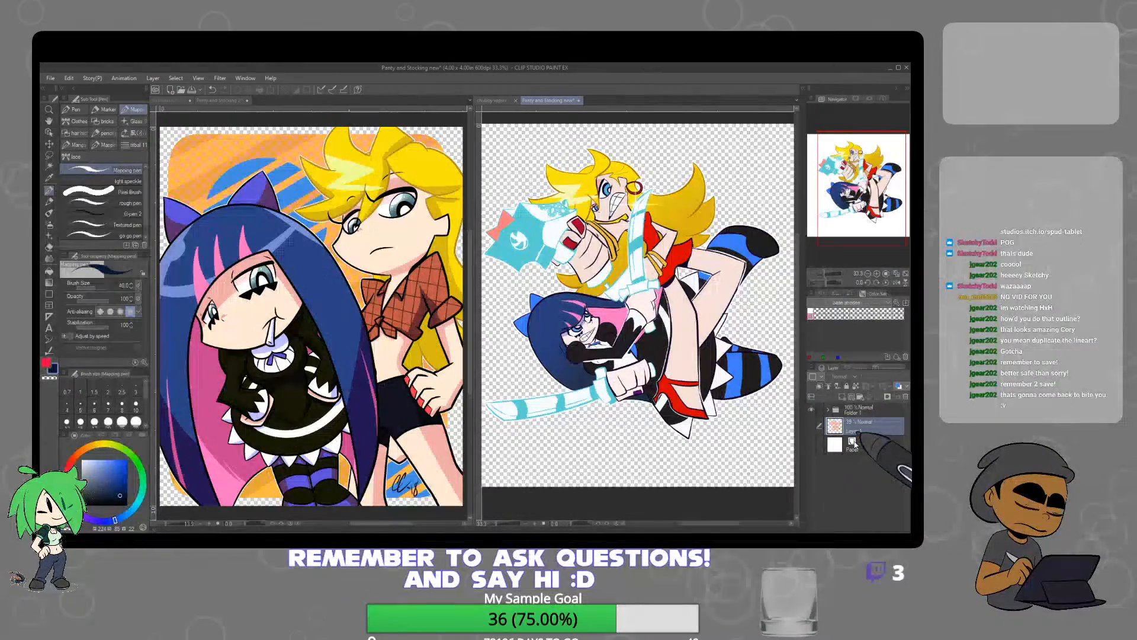
{"action": "key", "text": "ctrl+v"}
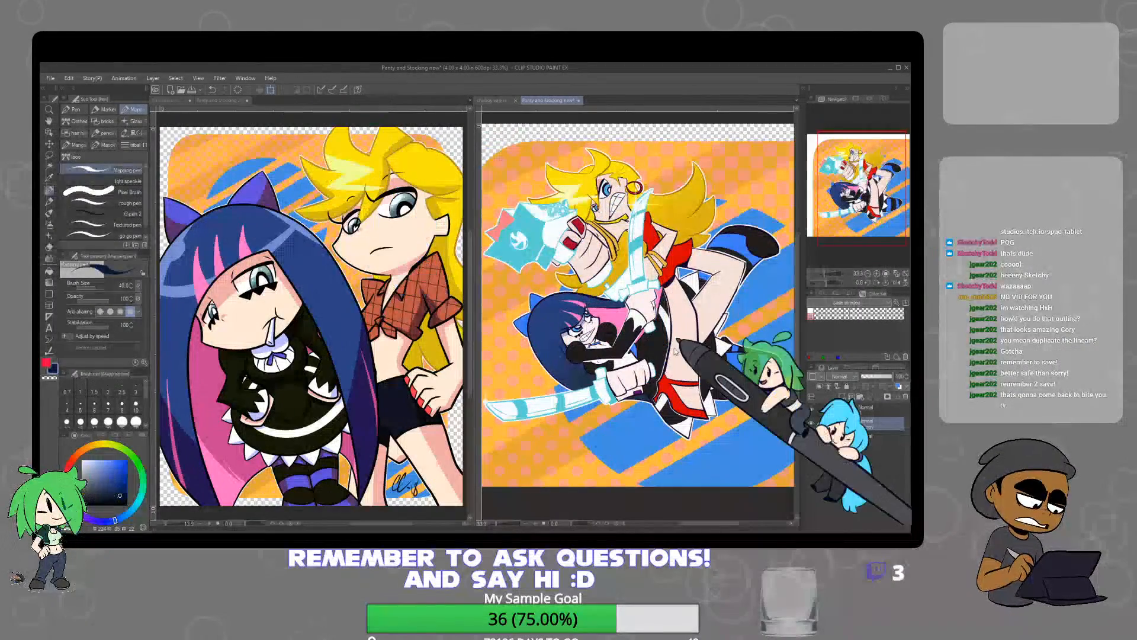
Try to scale down the pasted background and position it behind the two characters
{"action": "left_click", "coordinate": [271, 90]}
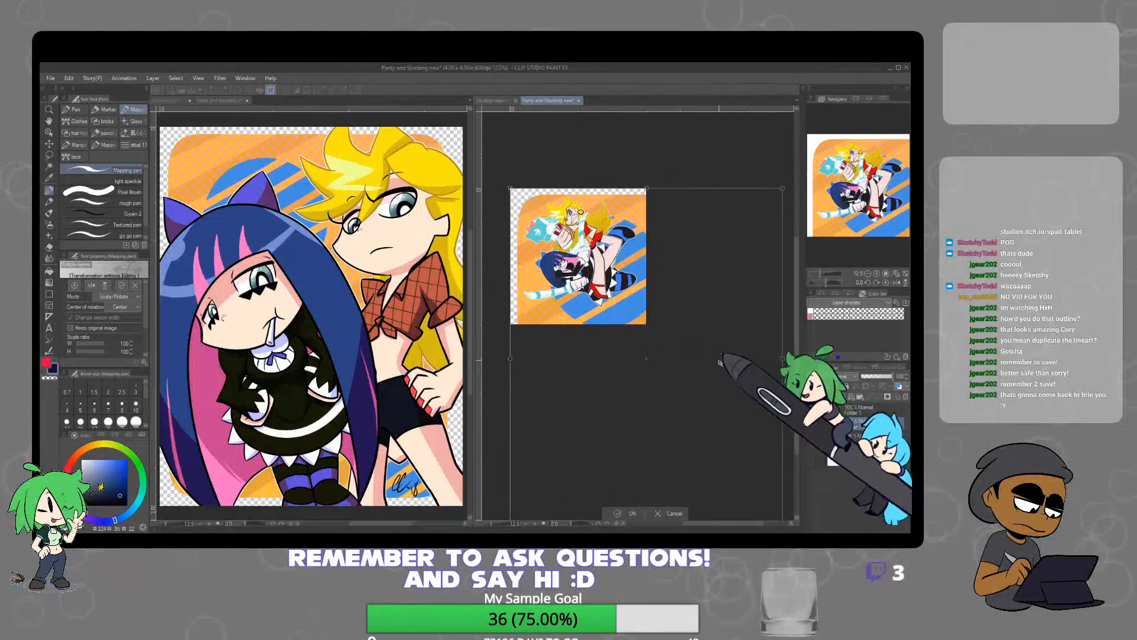
{"action": "left_click_drag", "start_coordinate": [783, 356], "coordinate": [603, 354]}
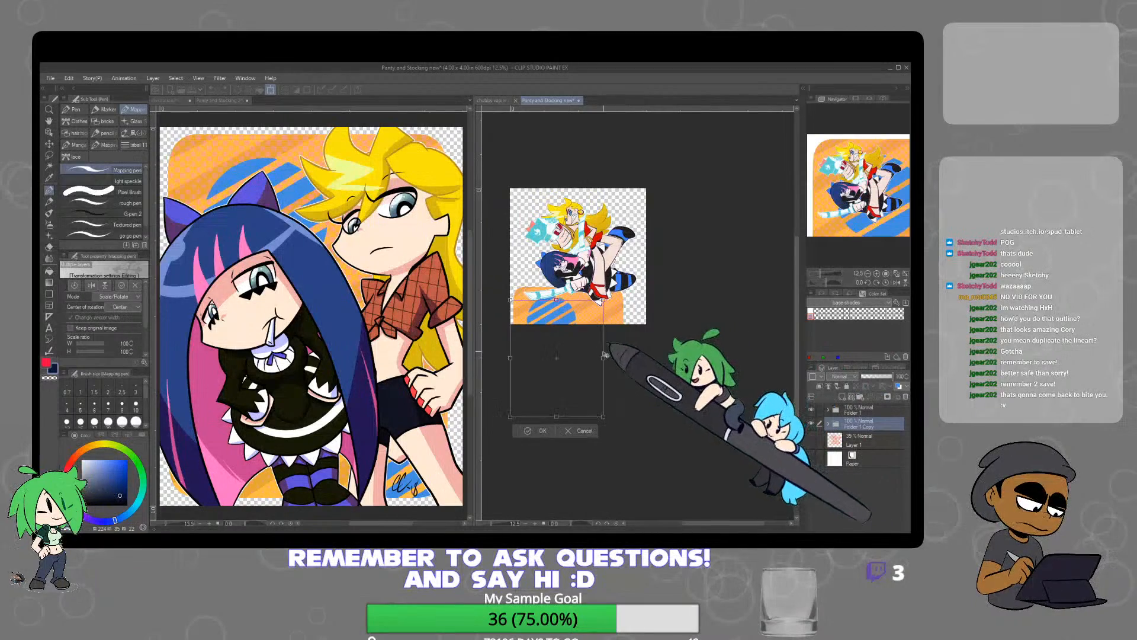
{"action": "left_click_drag", "start_coordinate": [576, 319], "coordinate": [596, 215]}
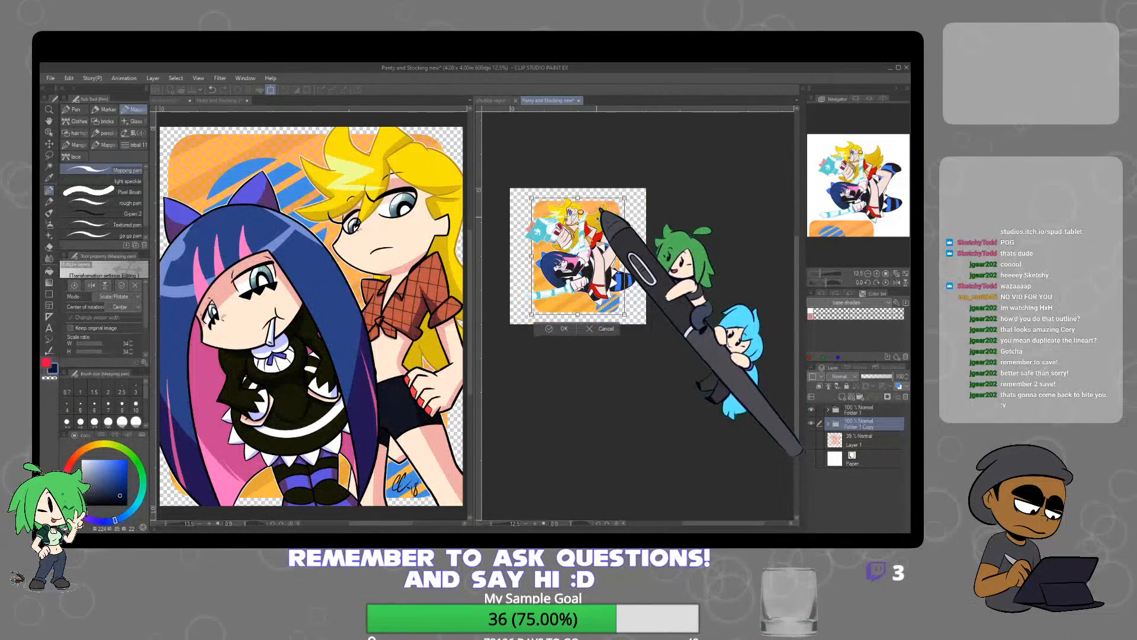
{"action": "left_click_drag", "start_coordinate": [624, 256], "coordinate": [635, 253]}
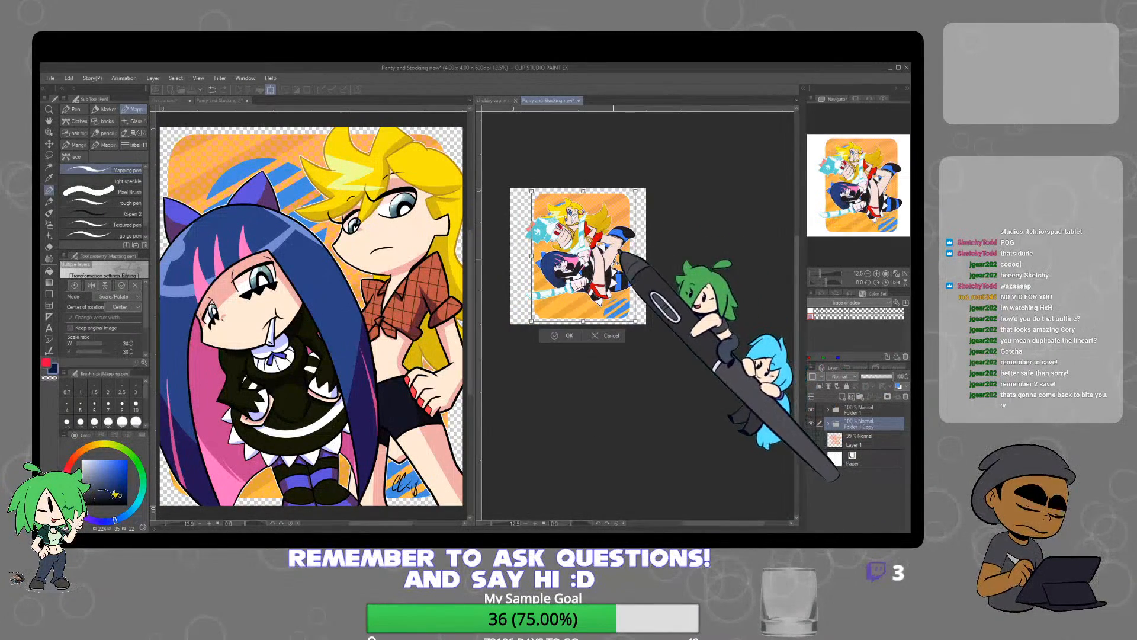
{"action": "left_click_drag", "start_coordinate": [607, 215], "coordinate": [604, 210]}
{"action": "scroll", "coordinate": [585, 241], "scroll_direction": "up", "scroll_amount": 2}
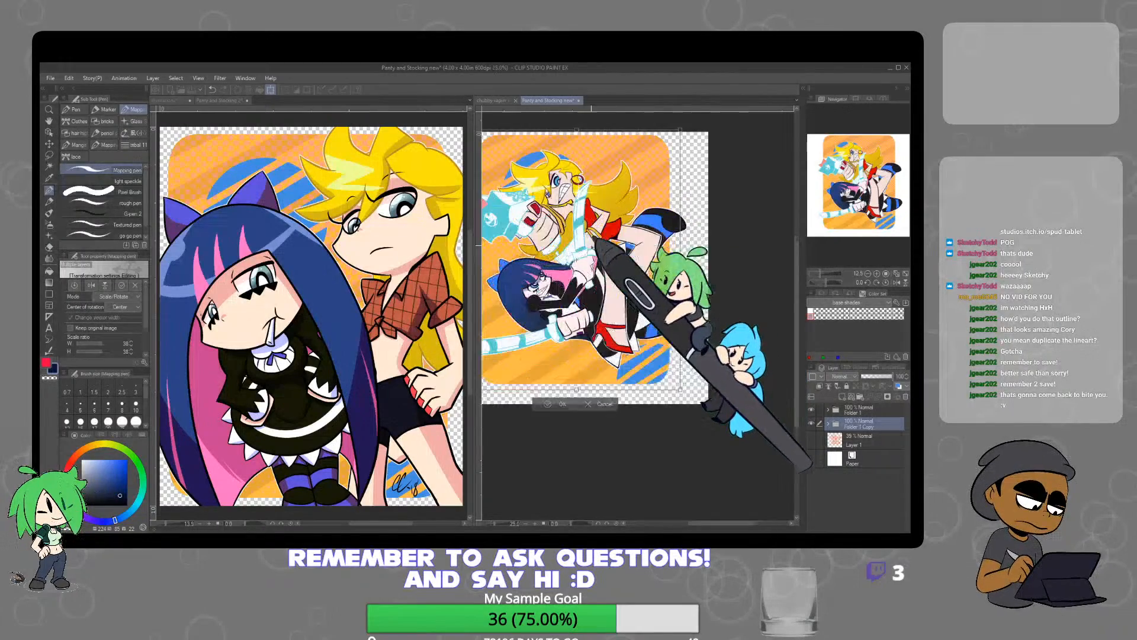
{"action": "left_click_drag", "start_coordinate": [632, 256], "coordinate": [659, 285]}
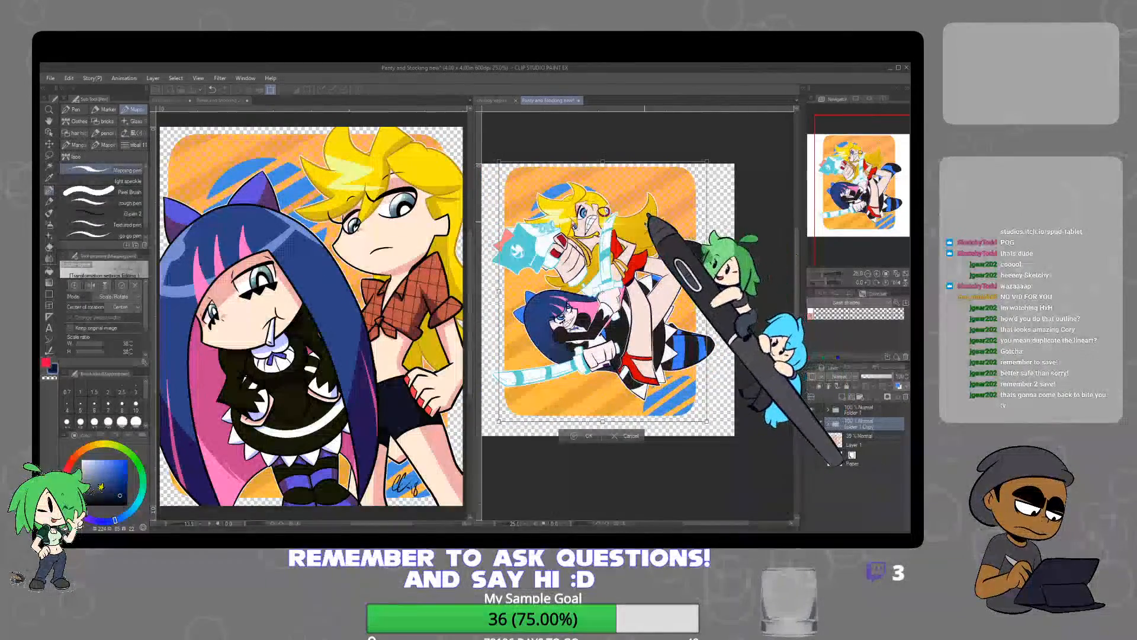
{"action": "left_click_drag", "start_coordinate": [643, 219], "coordinate": [651, 219]}
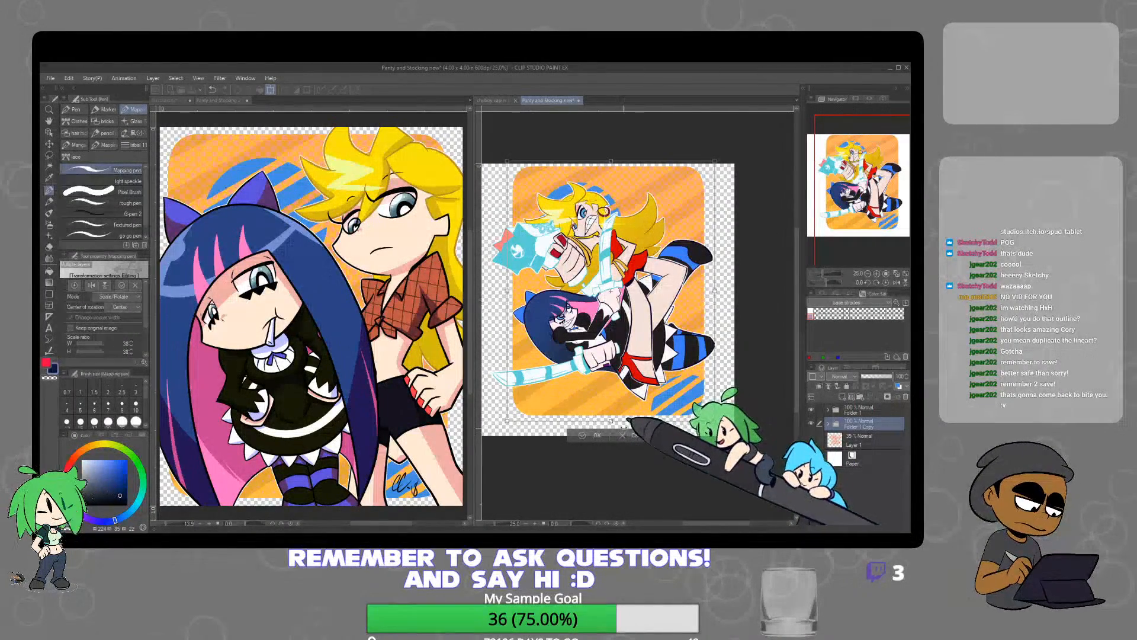
{"action": "left_click", "coordinate": [626, 435]}
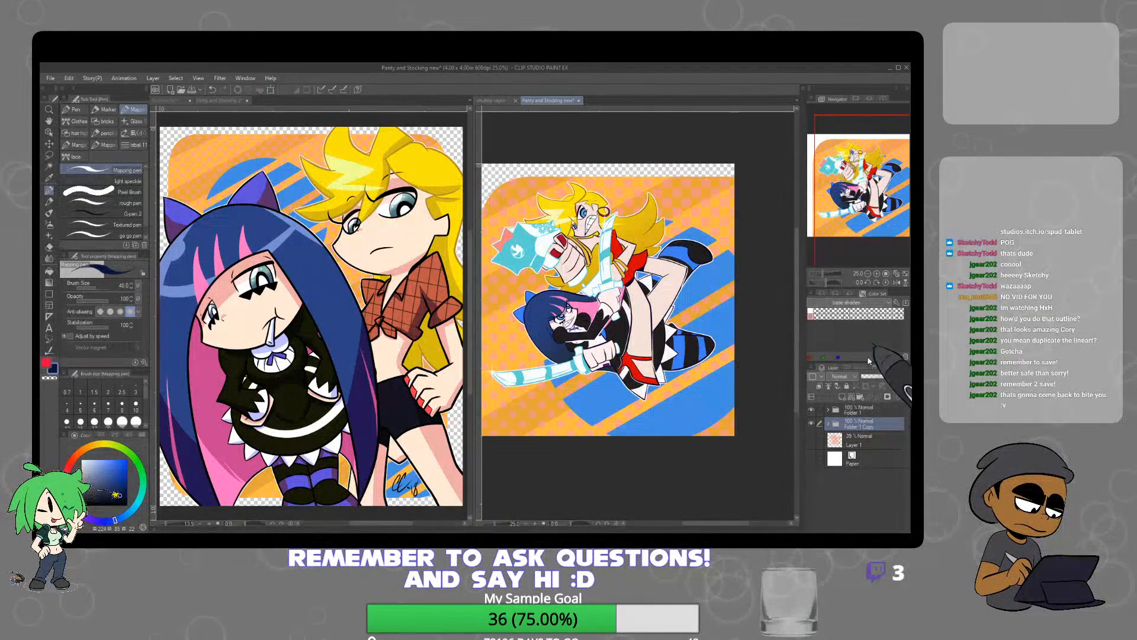
Delete the four pasted background layers inside Folder 1 Copy
{"action": "left_click", "coordinate": [828, 424]}
{"action": "left_click", "coordinate": [863, 440]}
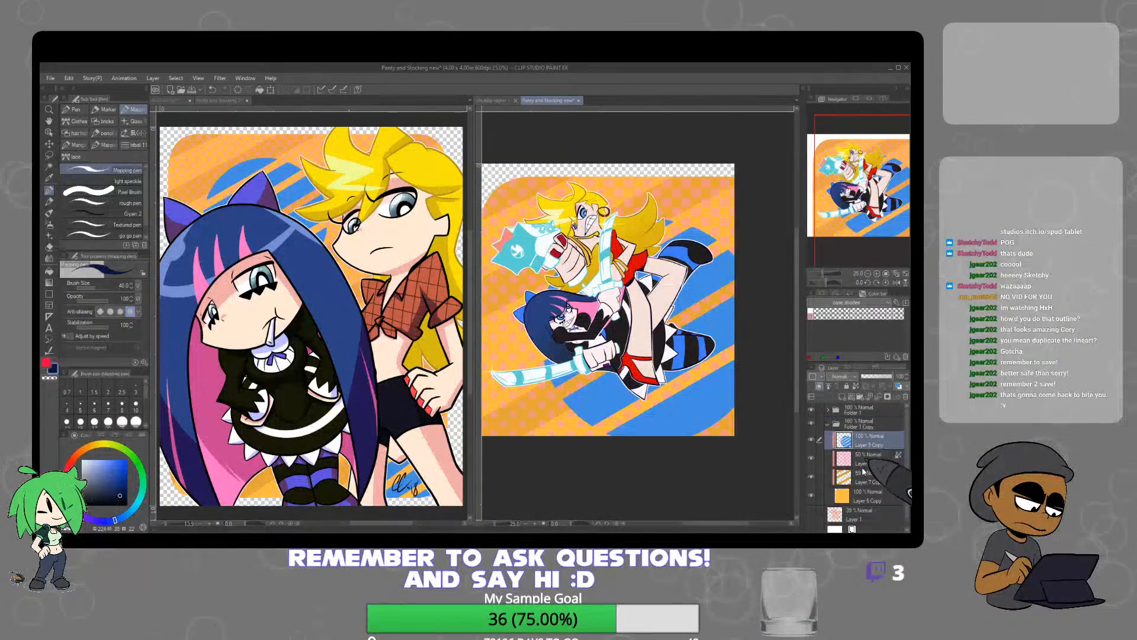
{"action": "left_click", "coordinate": [863, 499], "text": "shift"}
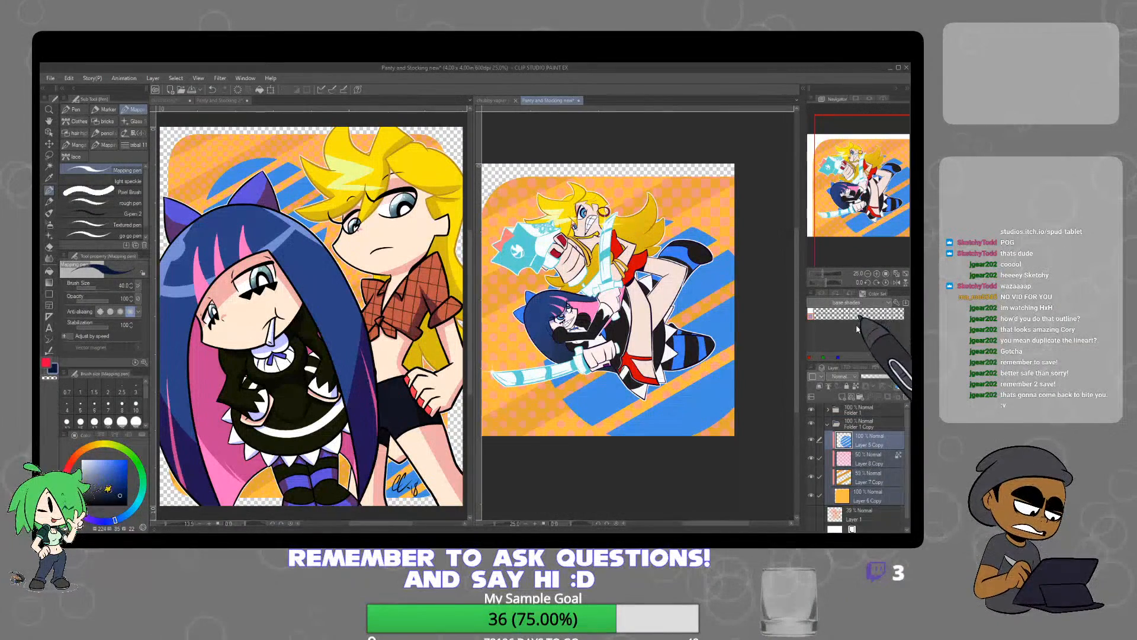
{"action": "left_click", "coordinate": [906, 397]}
Place two merged copies of the character folder beneath Folder 1, one offset up and left, the other down and right
{"action": "left_click", "coordinate": [837, 410]}
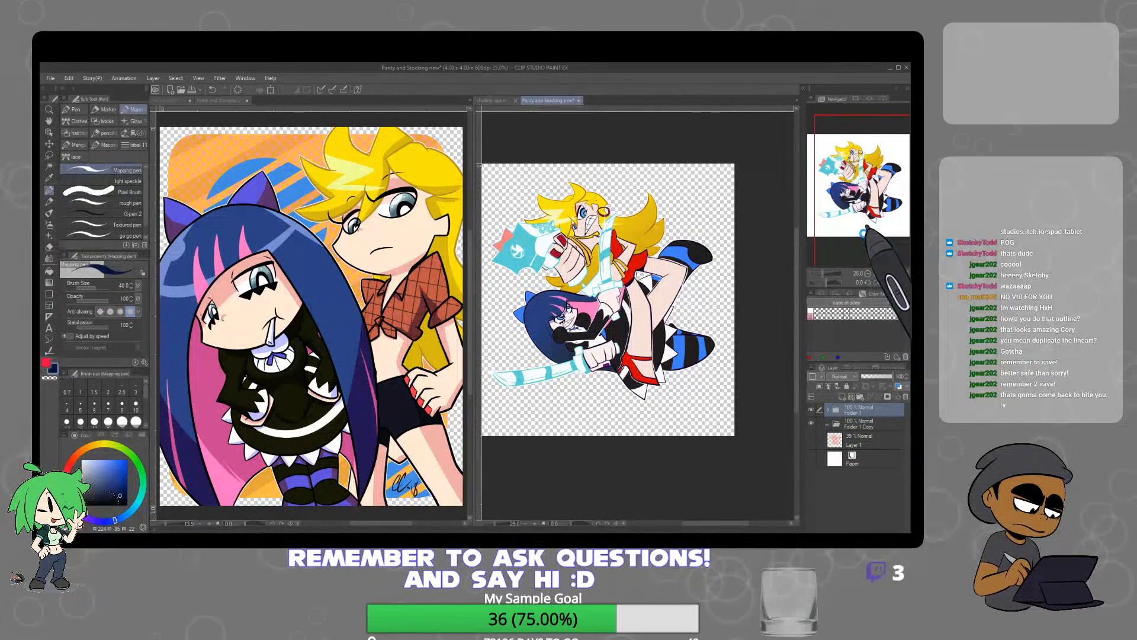
{"action": "key", "text": "ctrl+v"}
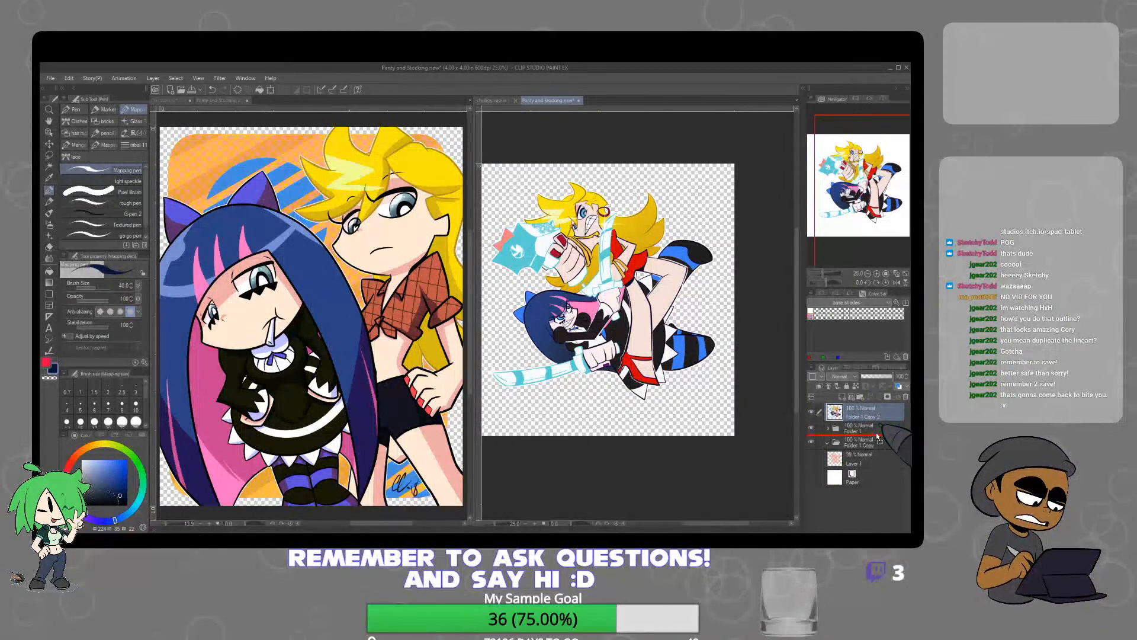
{"action": "key", "text": "k"}
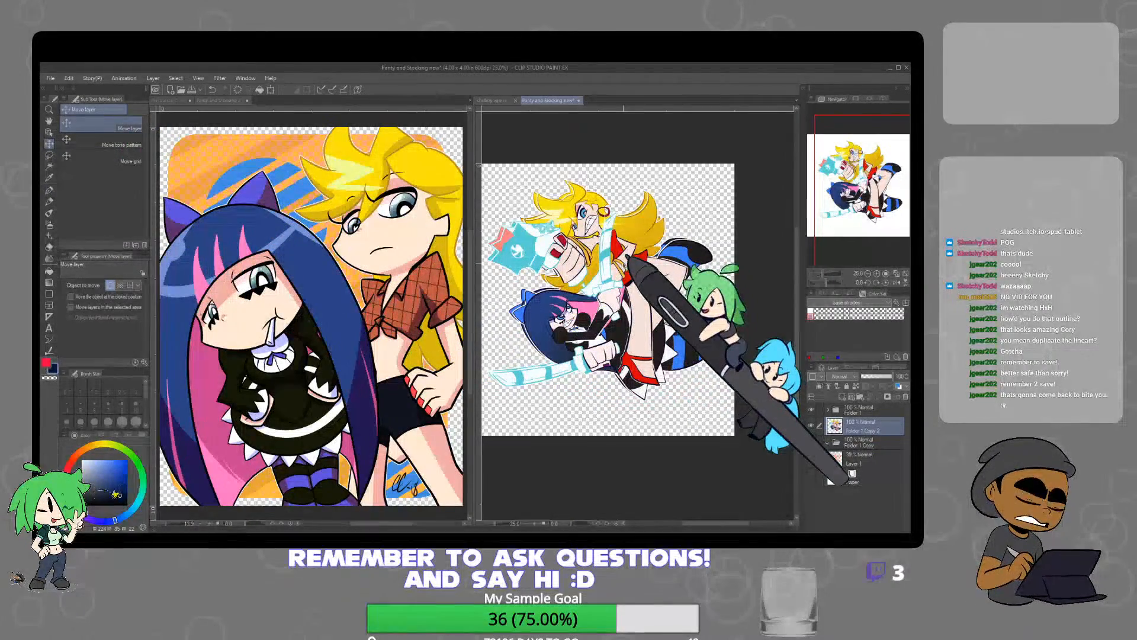
{"action": "key", "text": "ctrl+c"}
{"action": "key", "text": "ctrl+v"}
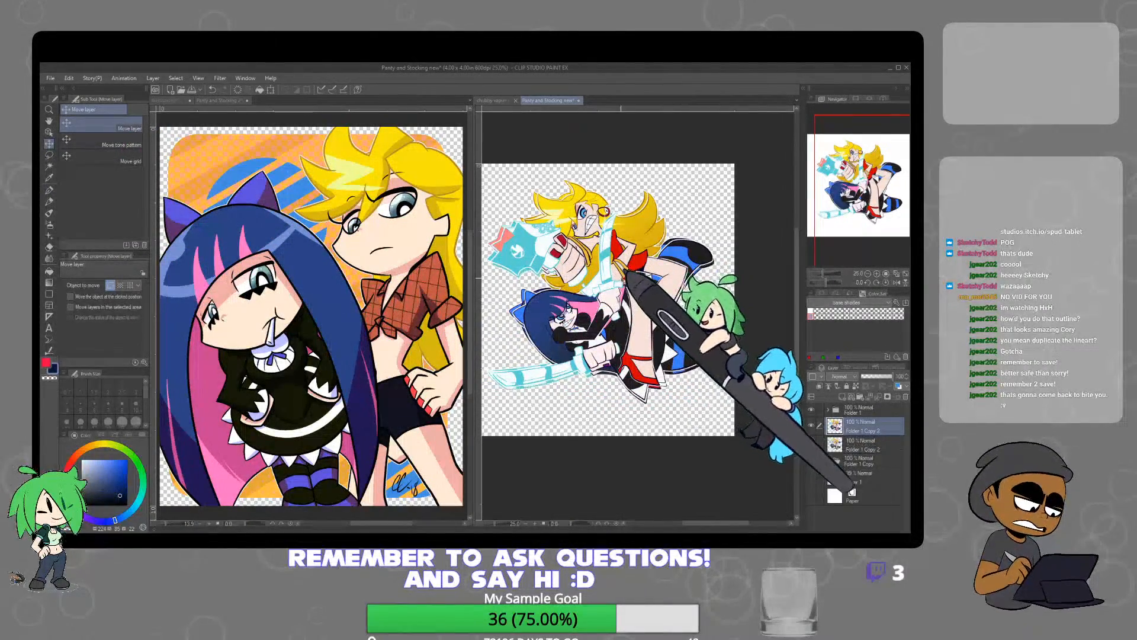
{"action": "left_click_drag", "start_coordinate": [620, 275], "coordinate": [624, 280]}
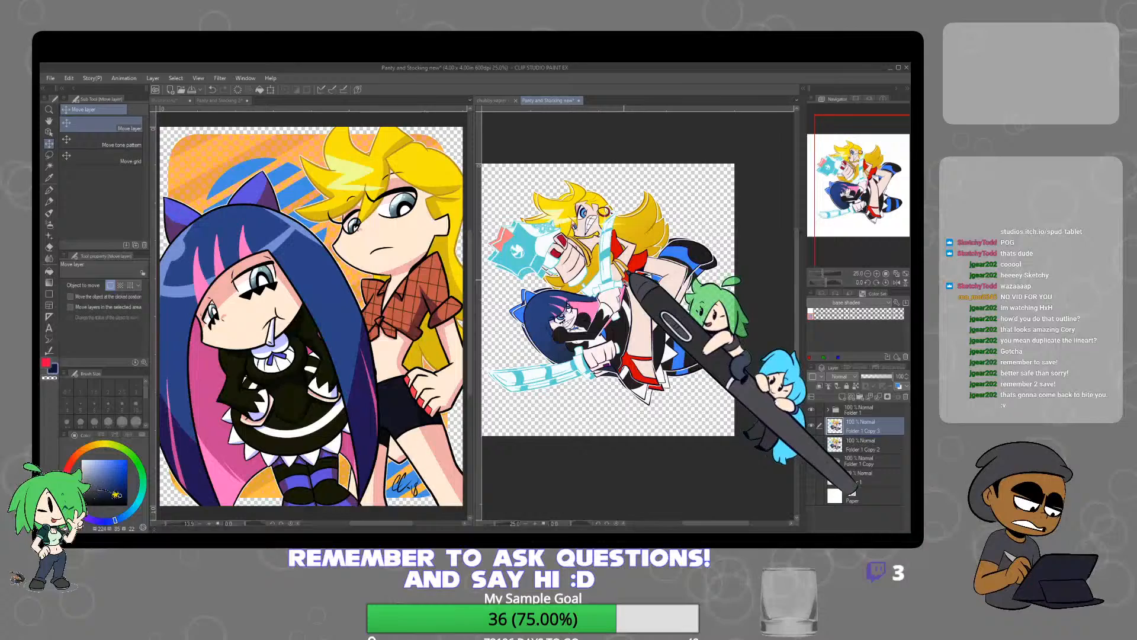
Lock transparent pixels on the upper merged copy and paint it solid red with the Oil paint brush
{"action": "left_click", "coordinate": [876, 446]}
{"action": "left_click", "coordinate": [871, 425]}
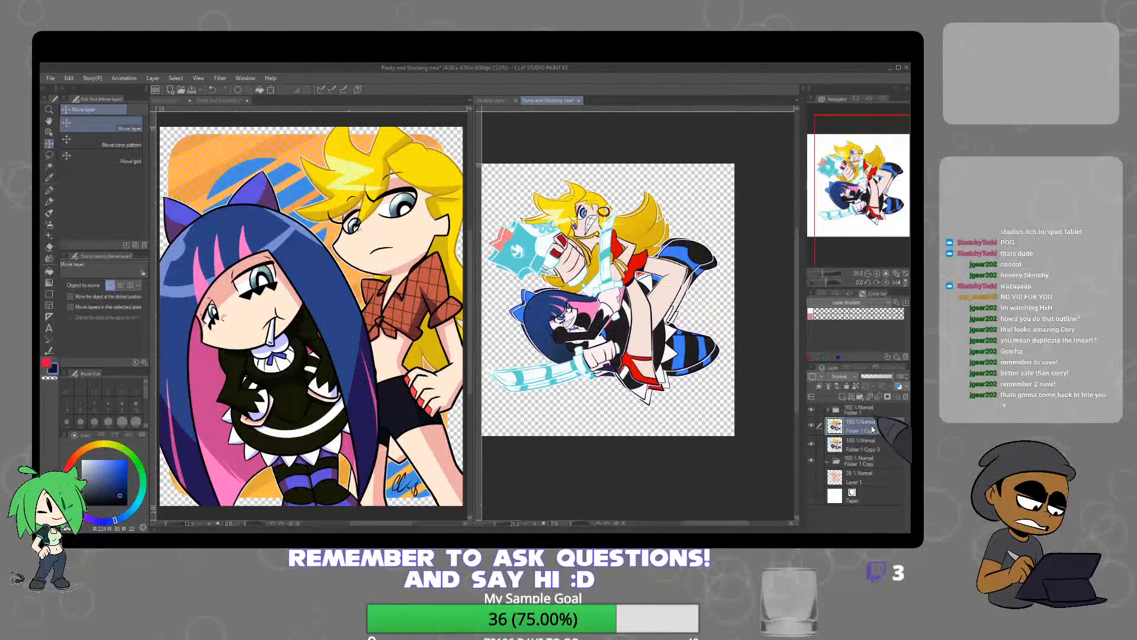
{"action": "key", "text": "b"}
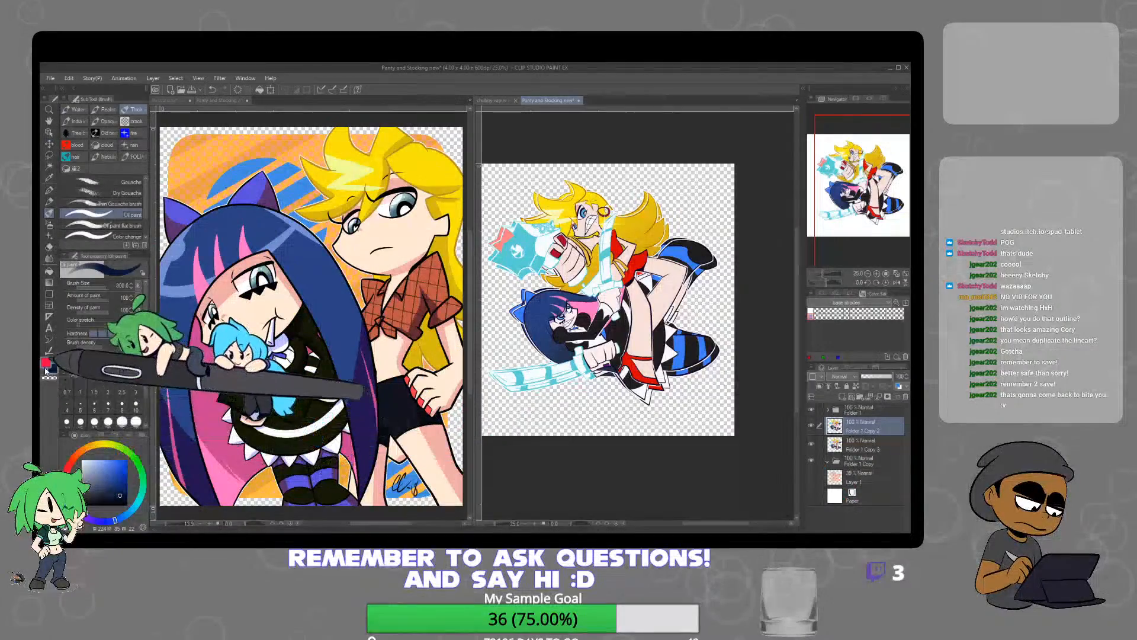
{"action": "key", "text": "x"}
{"action": "left_click", "coordinate": [859, 387]}
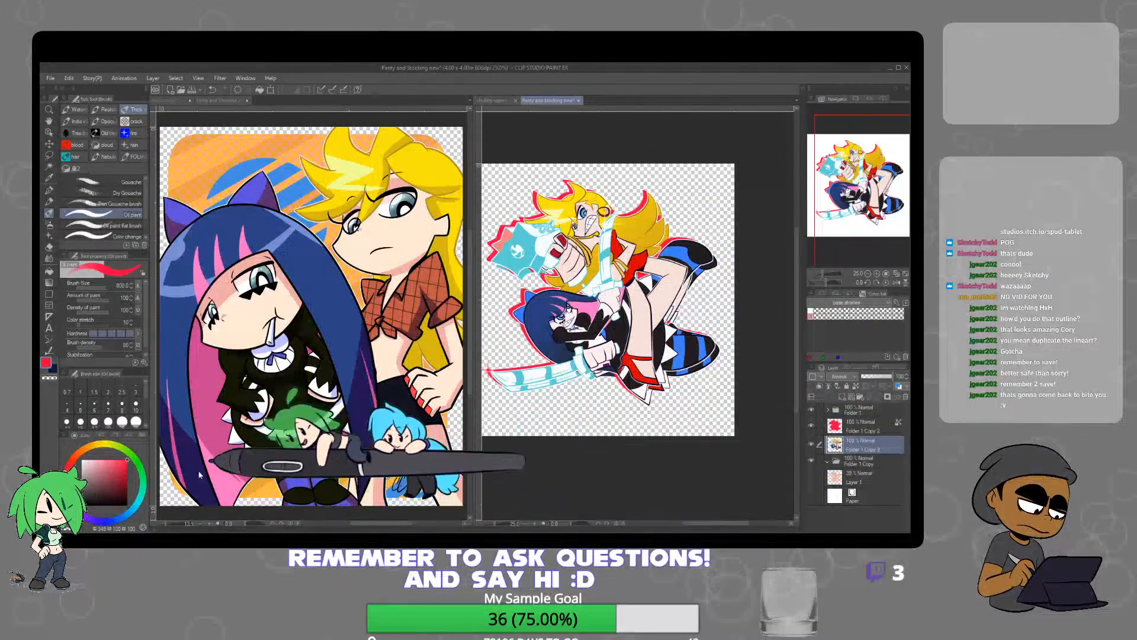
Lock transparent pixels on the lower merged character copy and paint it solid blue with the Oil paint brush
{"action": "left_click", "coordinate": [114, 521]}
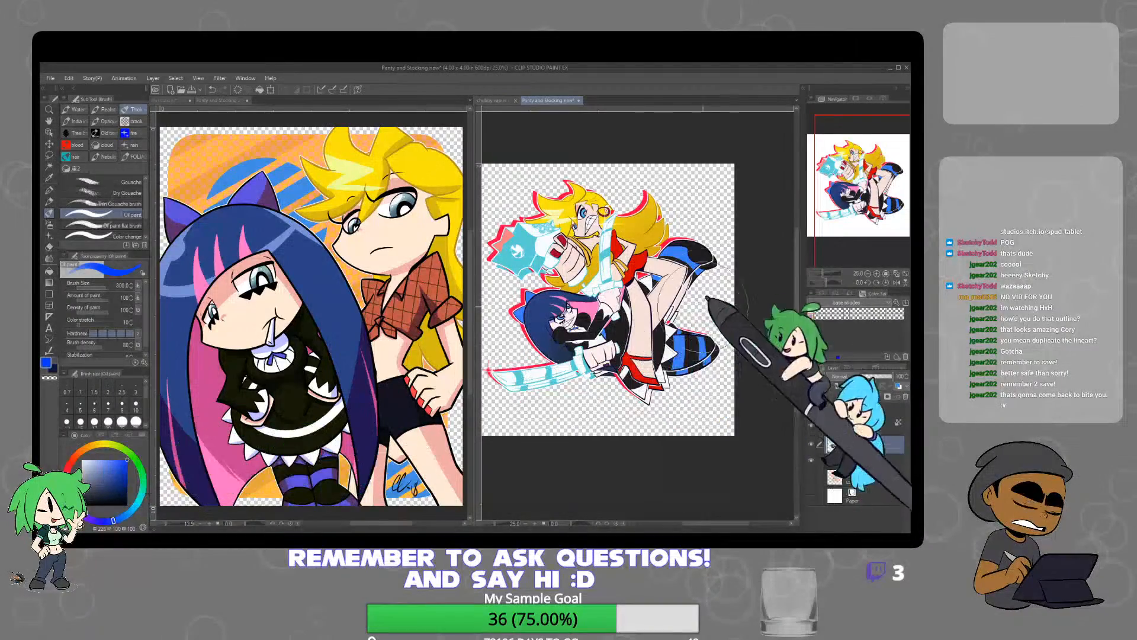
{"action": "left_click", "coordinate": [857, 387]}
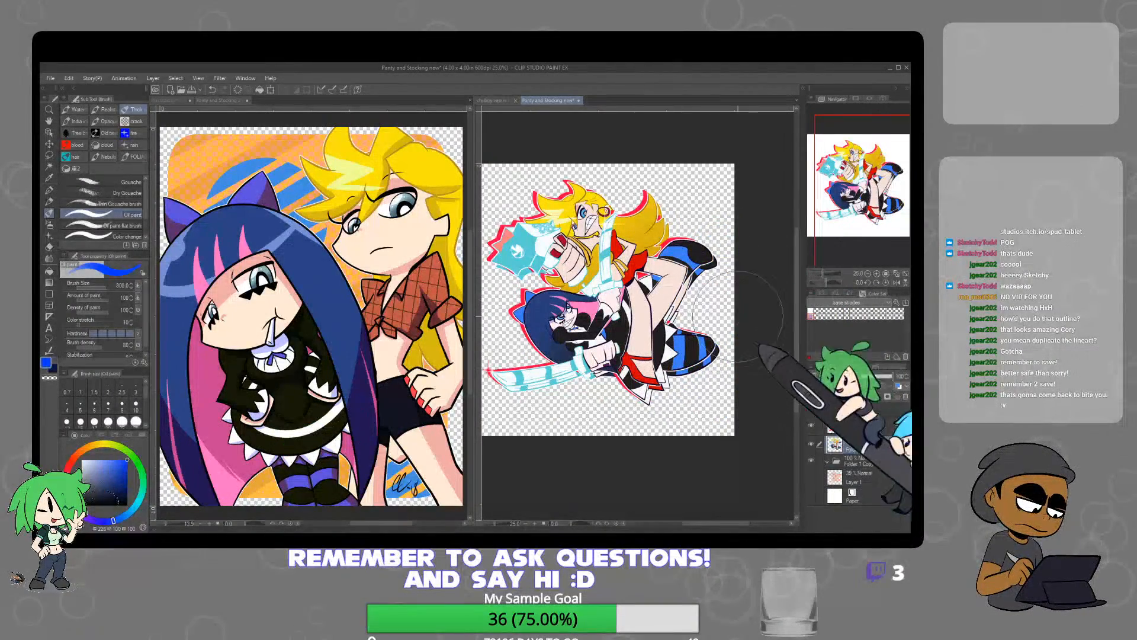
{"action": "mouse_move", "coordinate": [652, 388]}
{"action": "left_mouse_down"}
{"action": "mouse_move", "coordinate": [658, 314]}
{"action": "mouse_move", "coordinate": [495, 379]}
{"action": "mouse_move", "coordinate": [511, 219]}
{"action": "mouse_move", "coordinate": [714, 383]}
{"action": "mouse_move", "coordinate": [645, 193]}
{"action": "left_mouse_up"}
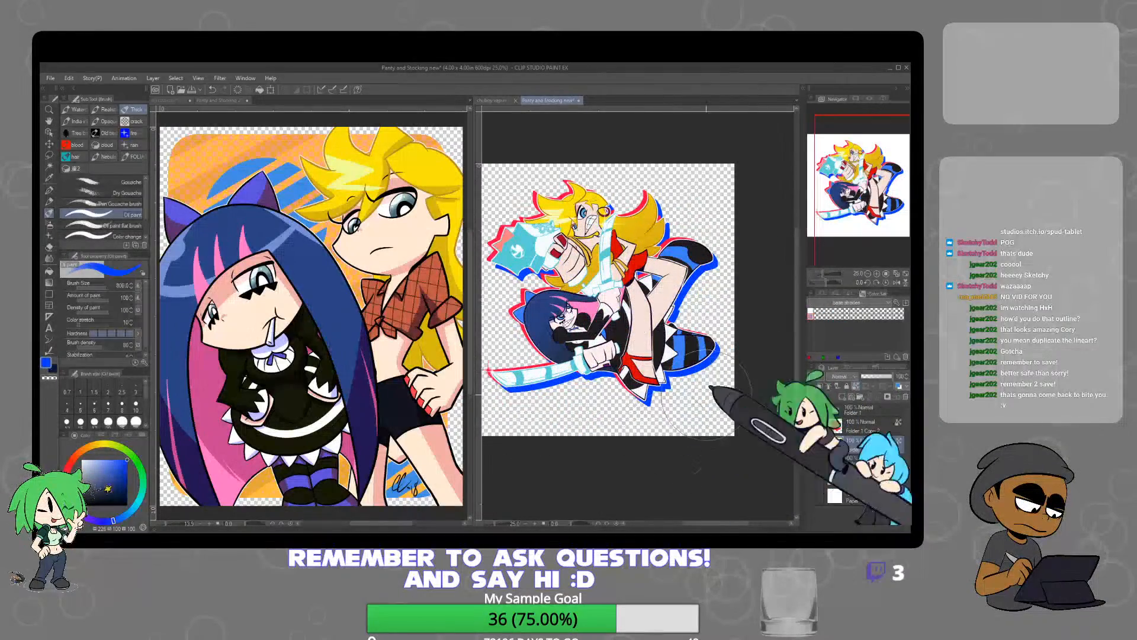
Set the opacity of the red and blue silhouette layers to 50%
{"action": "left_click", "coordinate": [49, 143]}
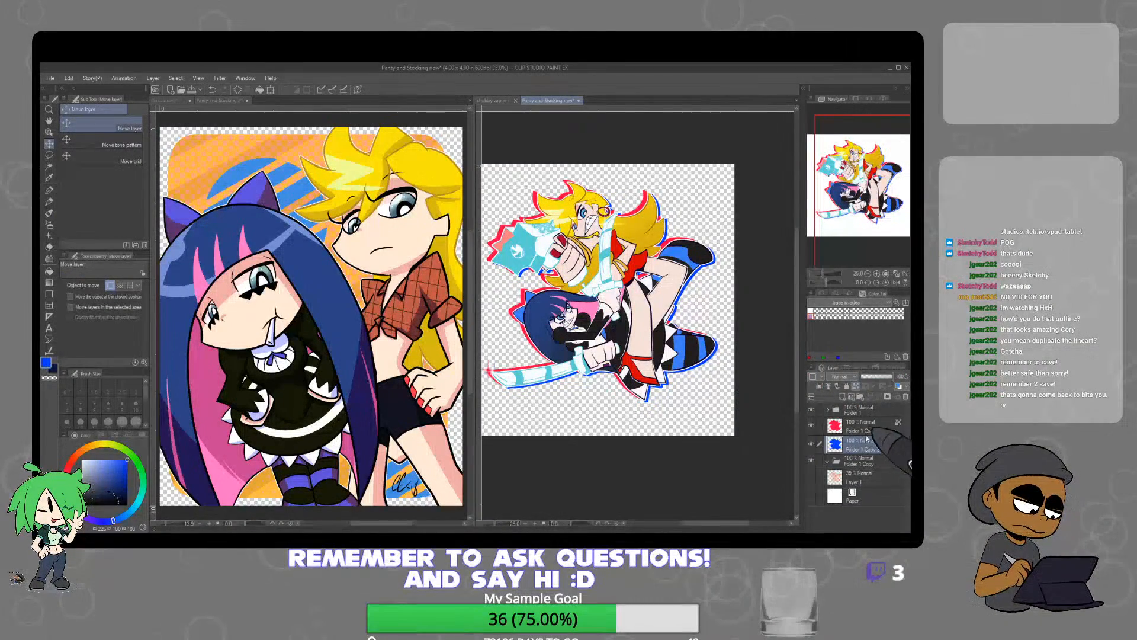
{"action": "left_click", "coordinate": [861, 425]}
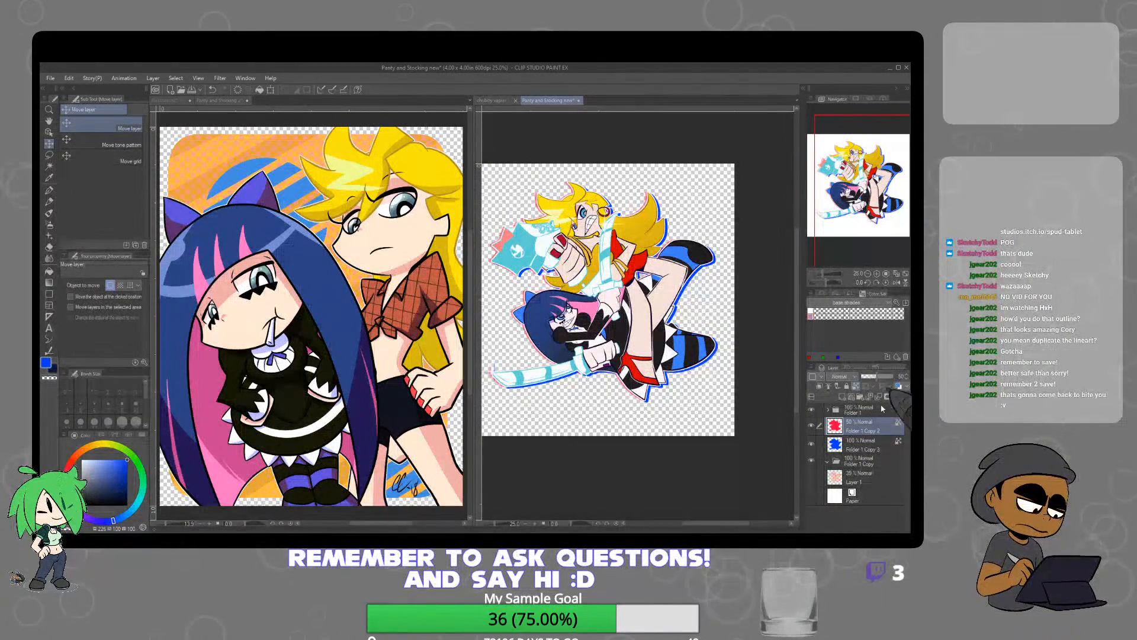
{"action": "left_click", "coordinate": [874, 446]}
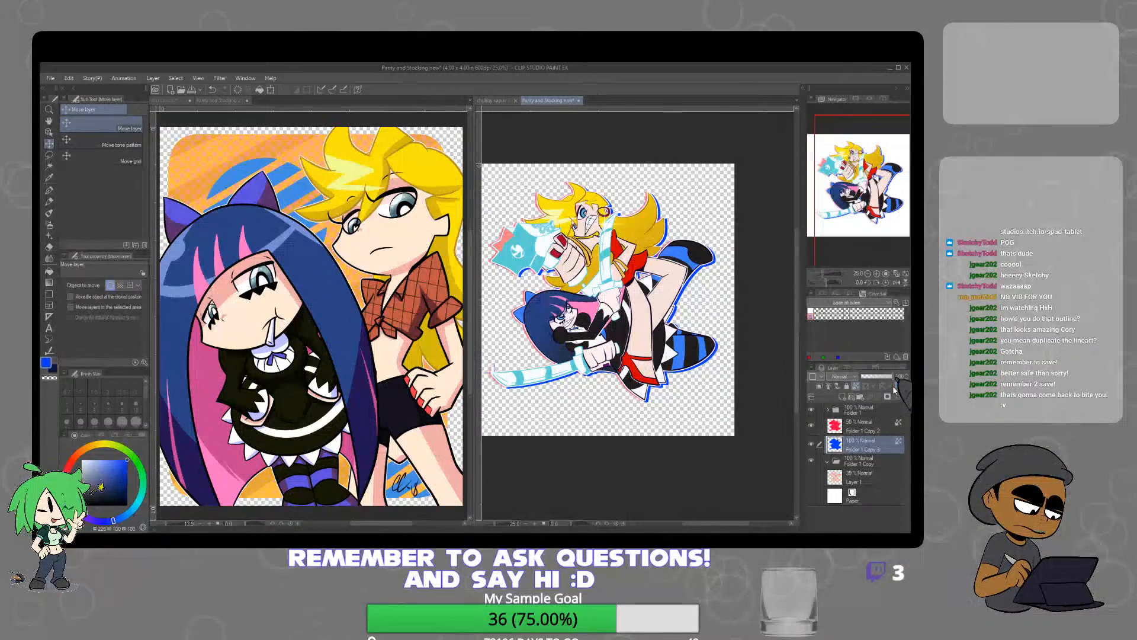
{"action": "type", "text": "50"}
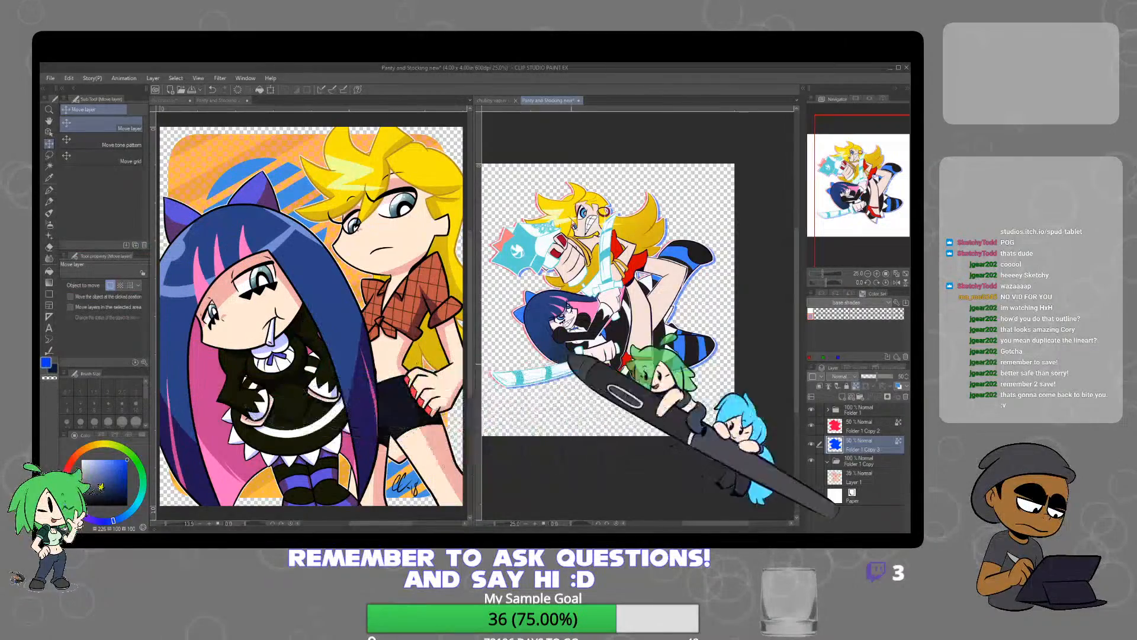
{"action": "left_click_drag", "start_coordinate": [616, 374], "coordinate": [652, 387]}
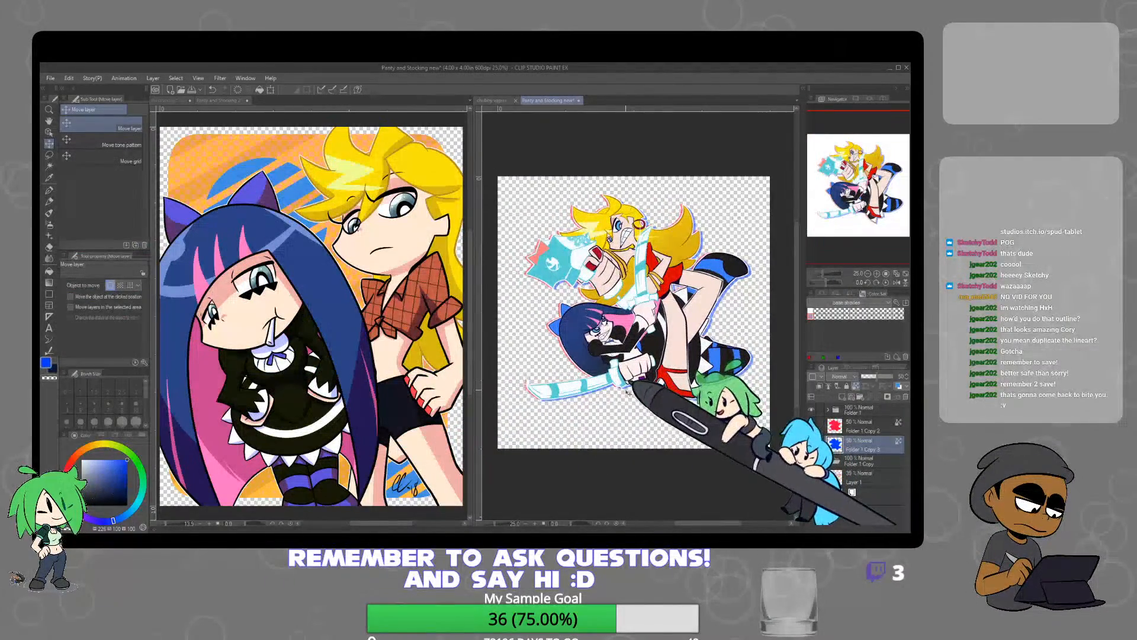
{"action": "scroll", "coordinate": [533, 388], "scroll_direction": "up", "scroll_amount": 3}
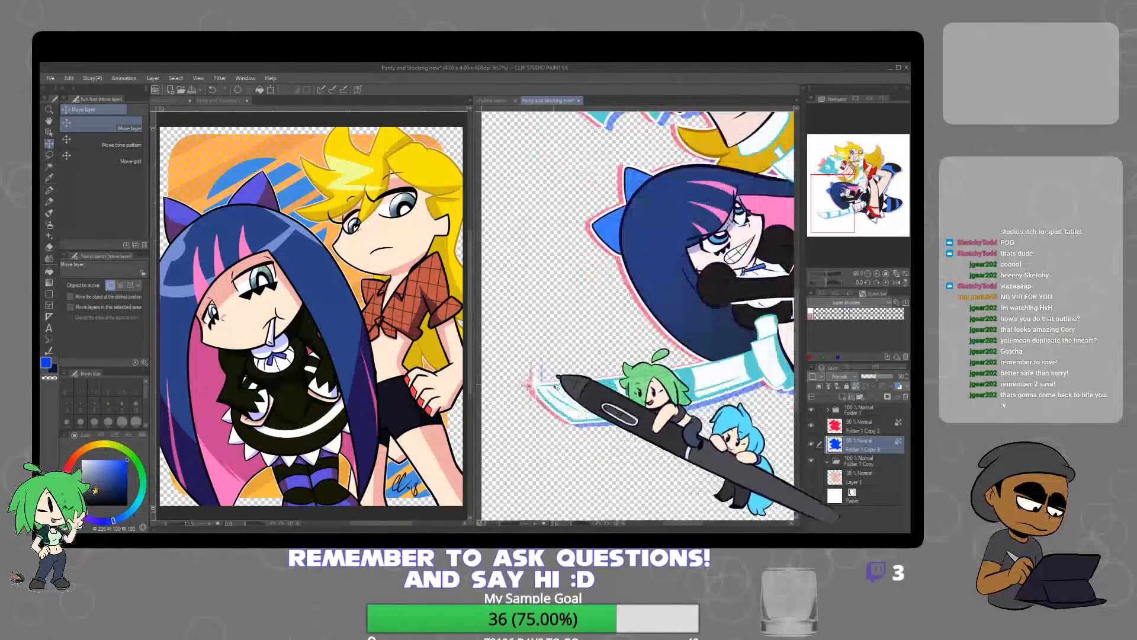
{"action": "scroll", "coordinate": [580, 388], "scroll_direction": "down", "scroll_amount": 3}
{"action": "left_click_drag", "start_coordinate": [647, 376], "coordinate": [579, 394]}
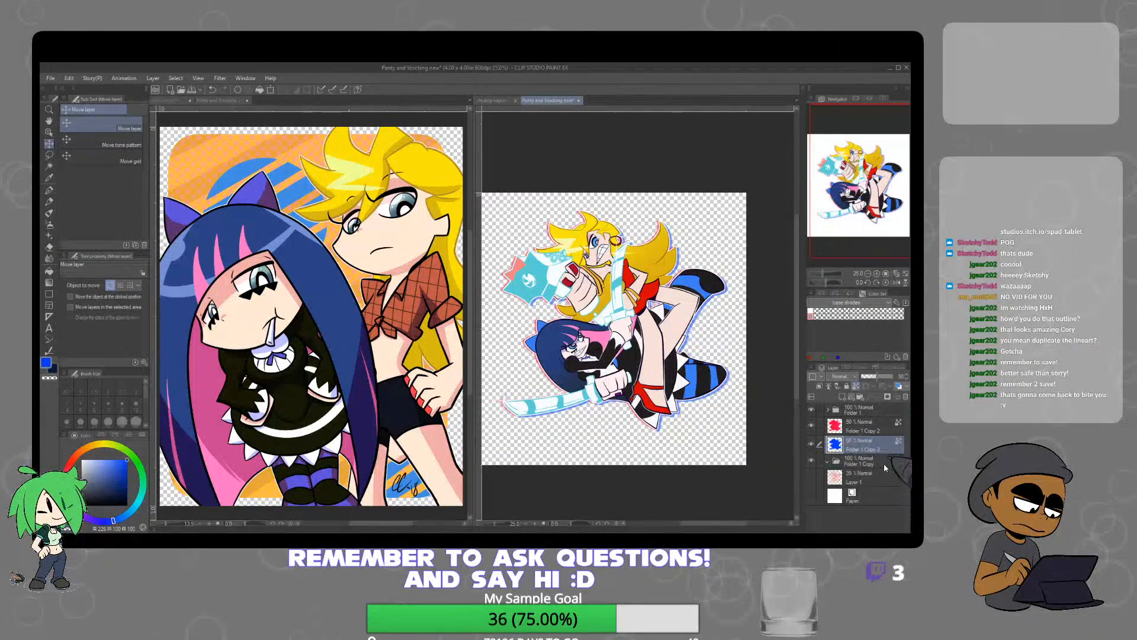
Draw a closed, irregular blue Polyline outline around the two characters on a new layer inside Folder 1 Copy
{"action": "left_click", "coordinate": [50, 293]}
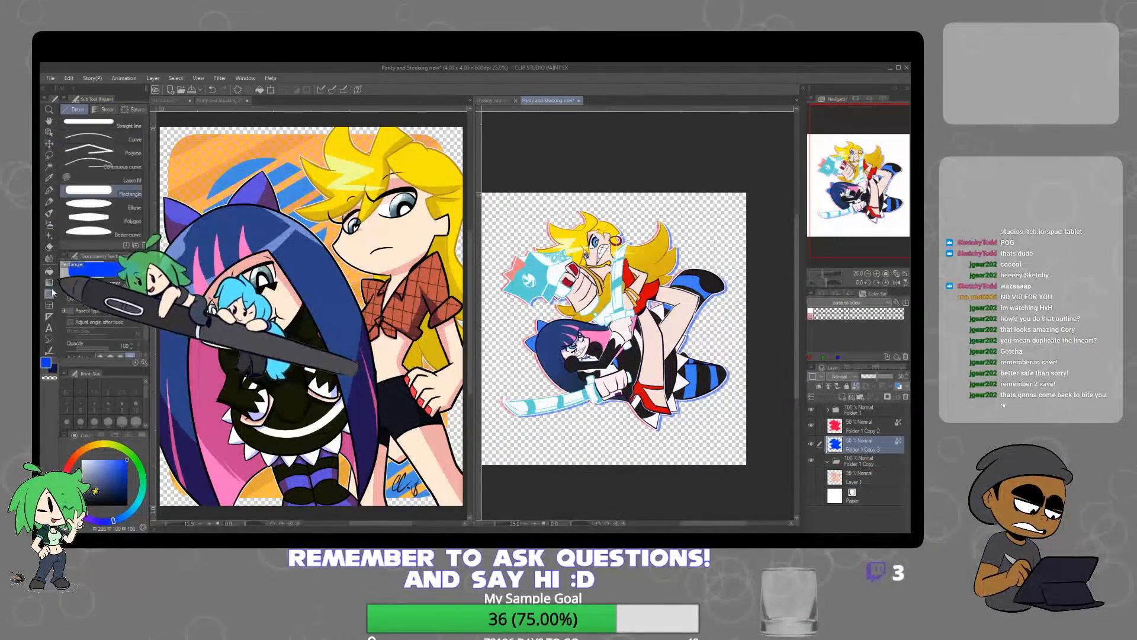
{"action": "left_click", "coordinate": [89, 149]}
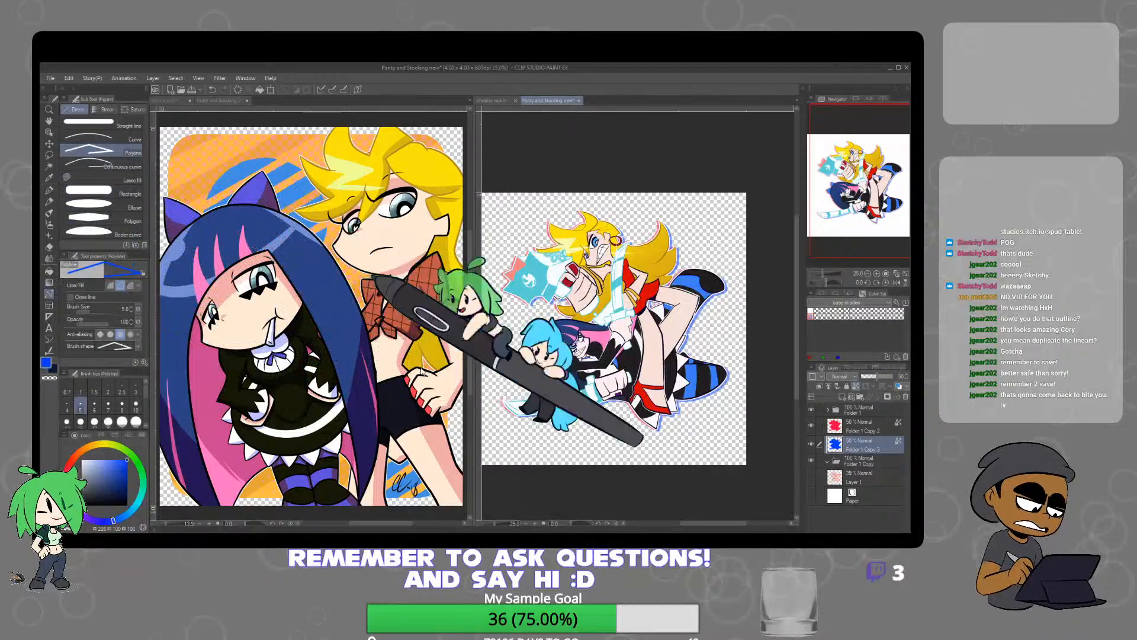
{"action": "left_click", "coordinate": [865, 461]}
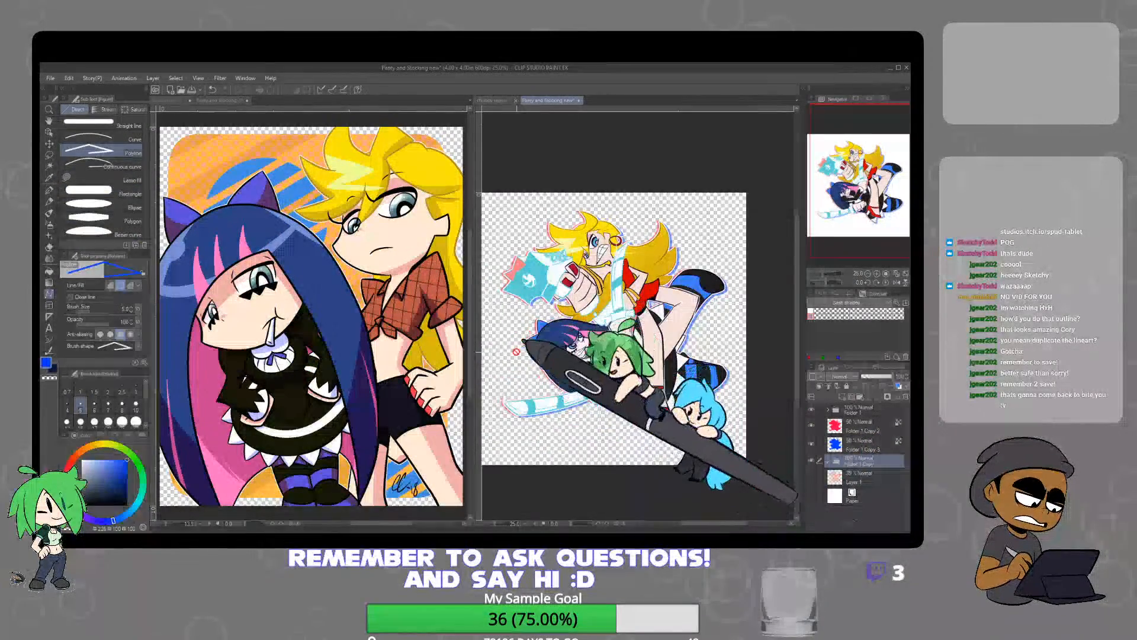
{"action": "left_click", "coordinate": [842, 397]}
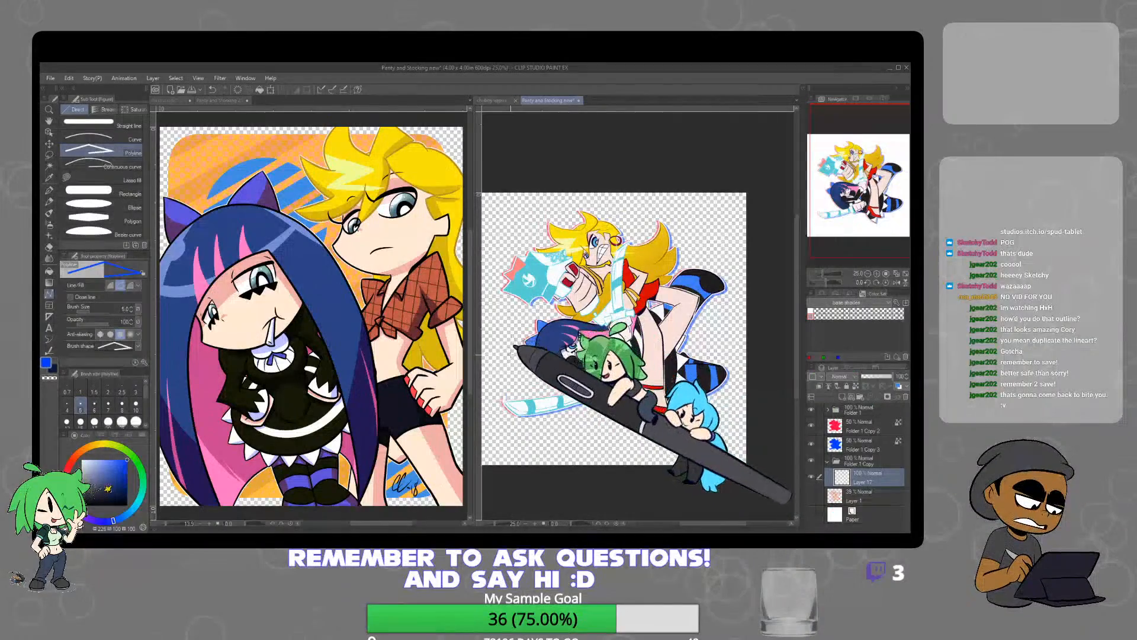
{"action": "left_click", "coordinate": [510, 356]}
{"action": "left_click", "coordinate": [534, 301]}
{"action": "left_click", "coordinate": [600, 280]}
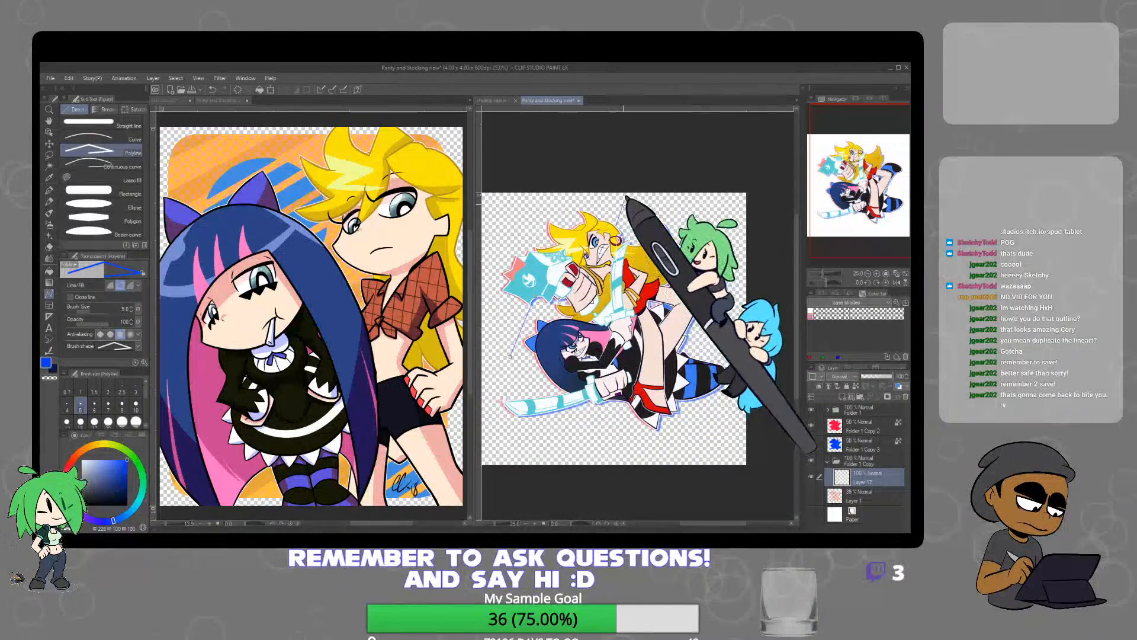
{"action": "left_click", "coordinate": [623, 205]}
{"action": "left_click", "coordinate": [713, 225]}
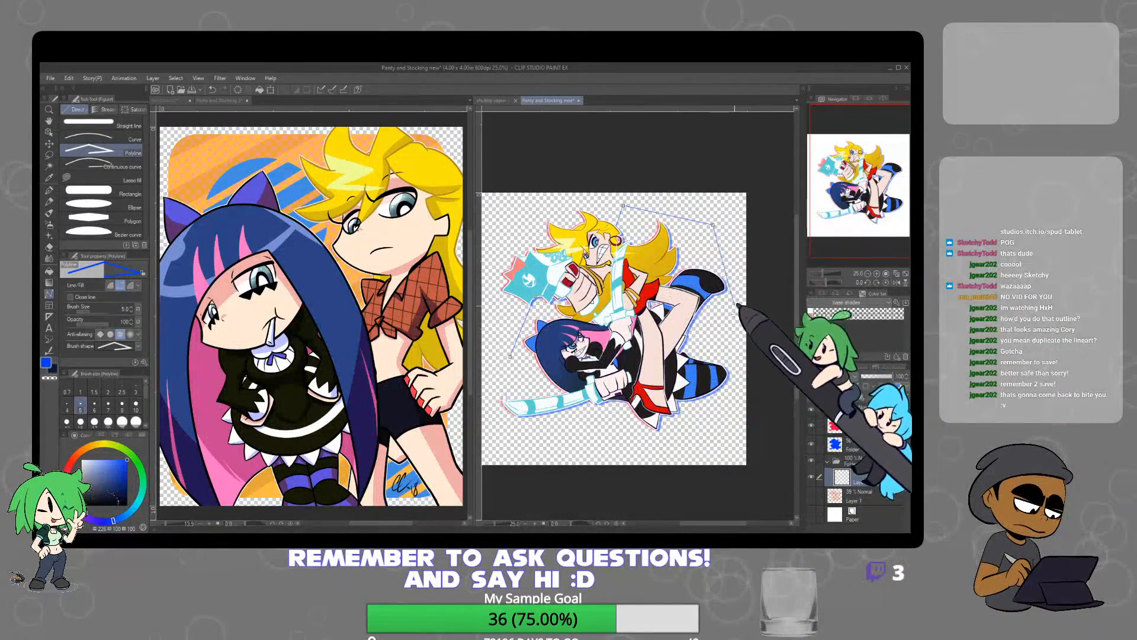
{"action": "left_click", "coordinate": [730, 336]}
{"action": "left_click", "coordinate": [726, 425]}
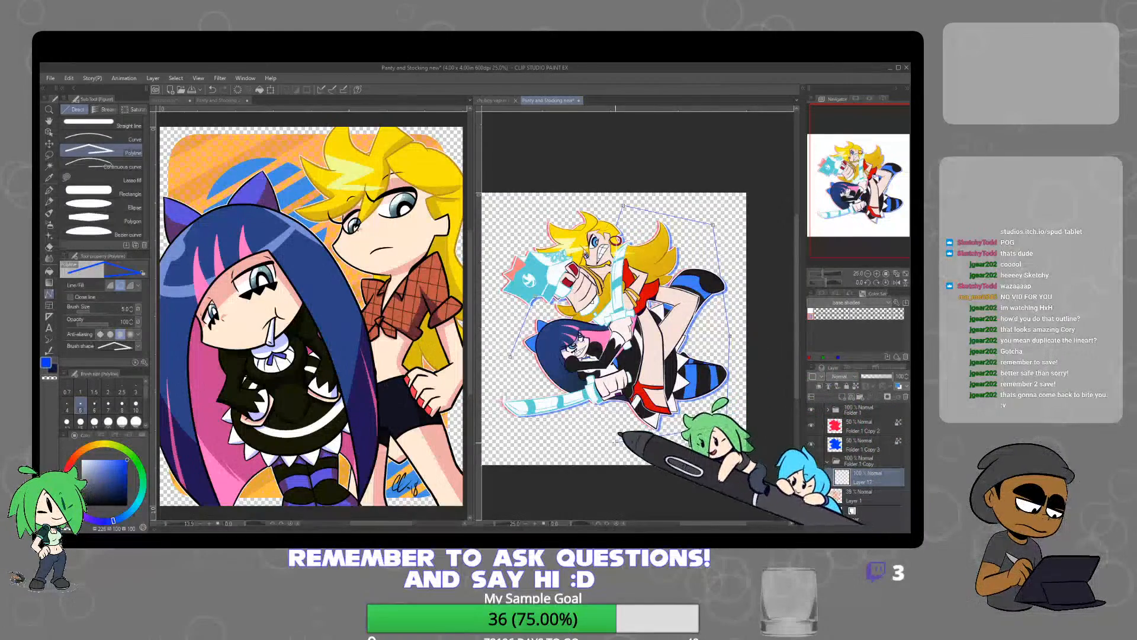
{"action": "left_click", "coordinate": [579, 451]}
{"action": "left_click", "coordinate": [510, 356]}
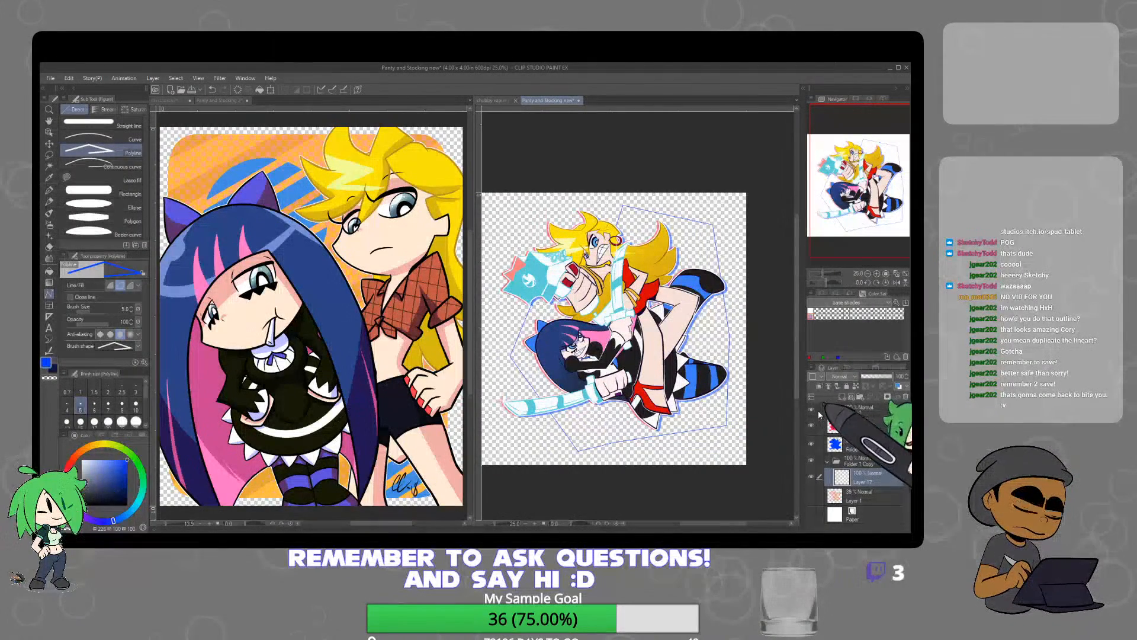
Fill the inside of the polygon outline with blue, hiding the character and silhouette layers while filling and showing them again
{"action": "left_click", "coordinate": [812, 410]}
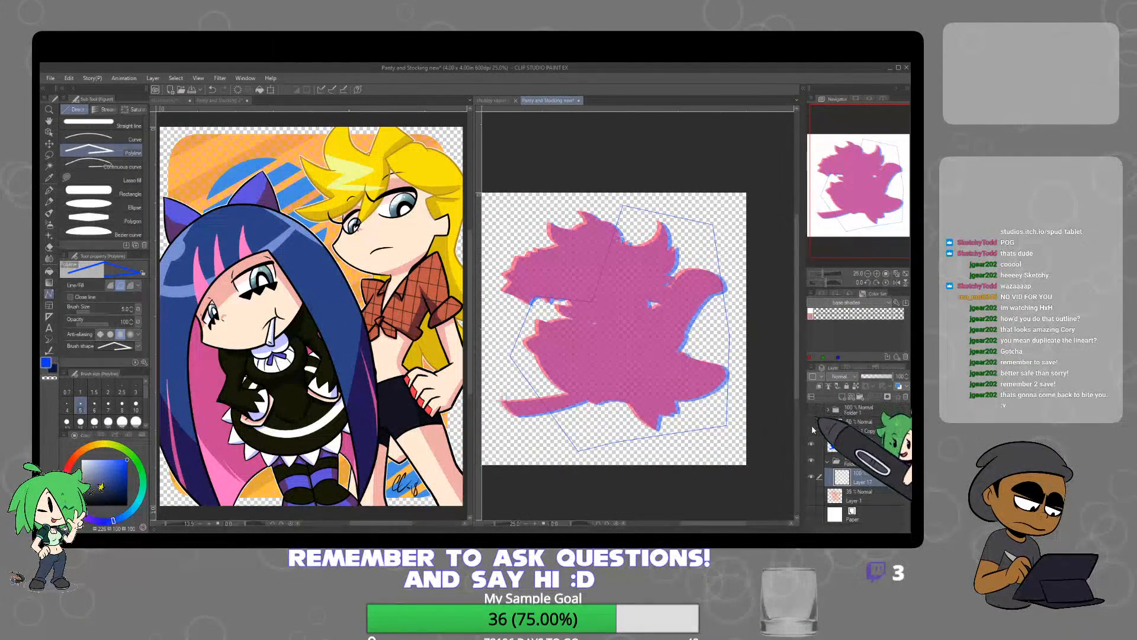
{"action": "left_click", "coordinate": [812, 425]}
{"action": "left_click", "coordinate": [811, 441]}
{"action": "key", "text": "w"}
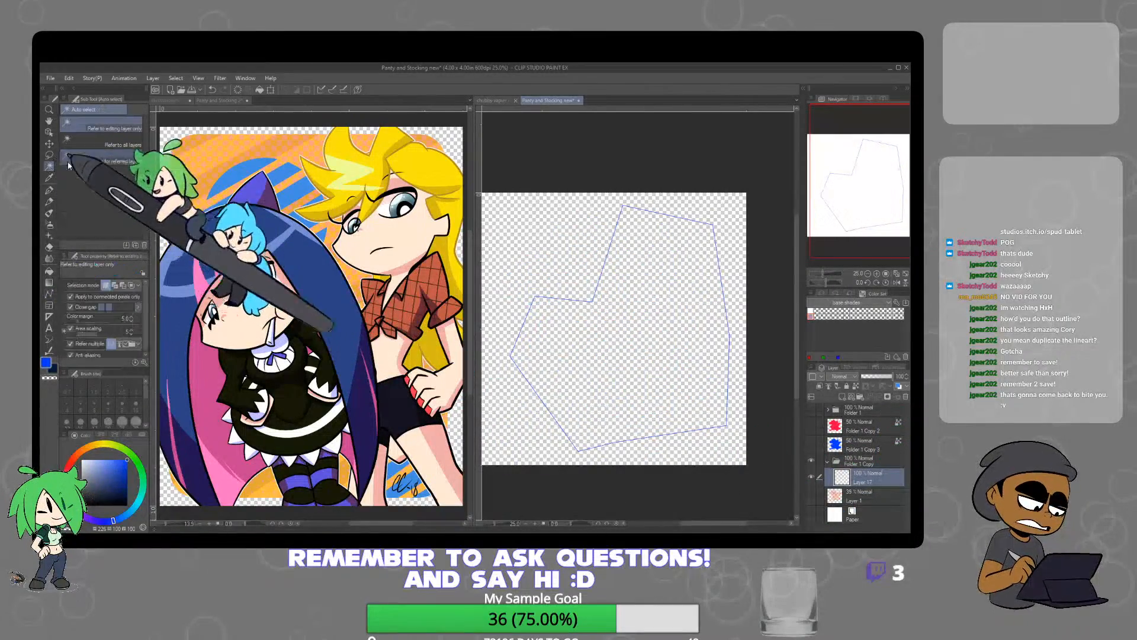
{"action": "left_click", "coordinate": [654, 341]}
{"action": "key", "text": "alt+BackSpace"}
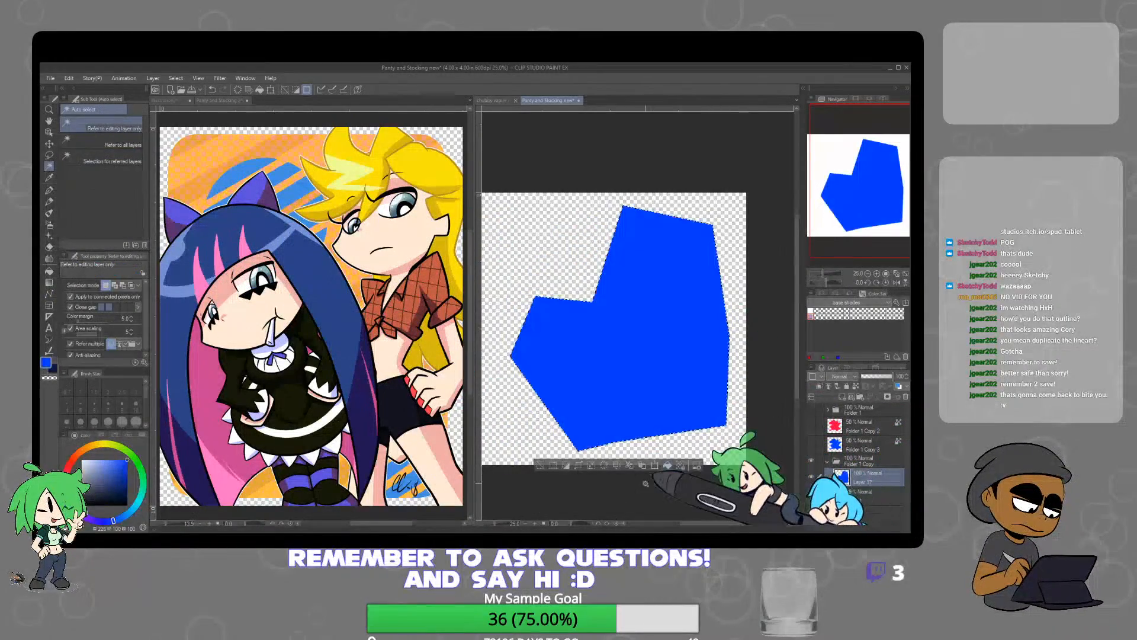
{"action": "key", "text": "ctrl+d"}
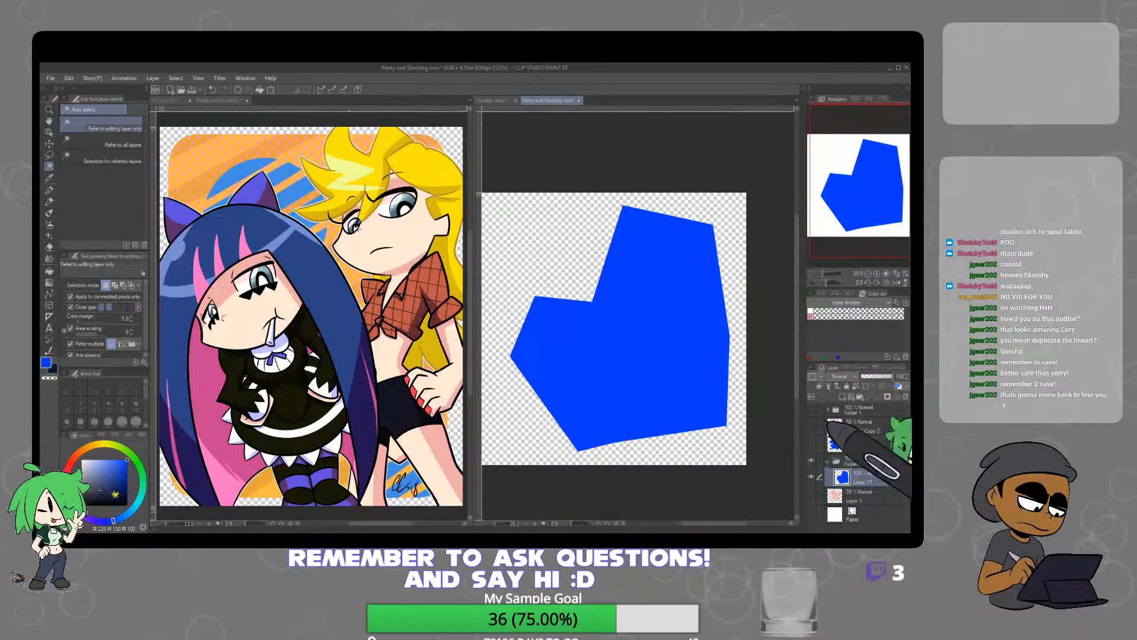
{"action": "left_click", "coordinate": [812, 411]}
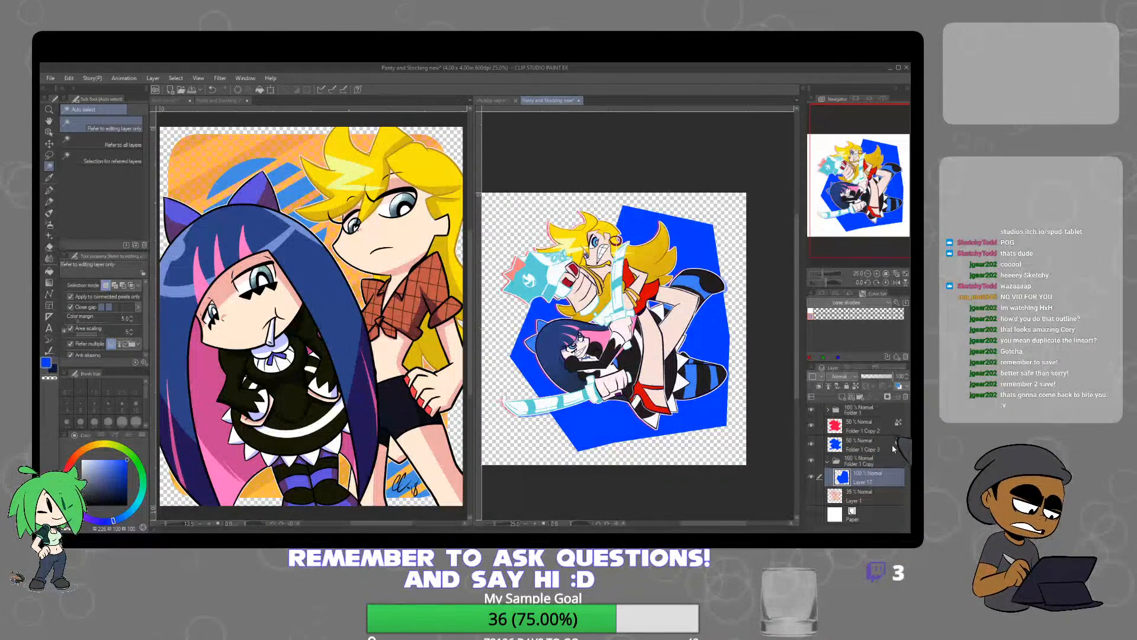
Lock the polygon's transparent pixels and paint it muted purple, with a reddish-brown upper-right area, using the Oil paint brush
{"action": "left_click", "coordinate": [69, 494]}
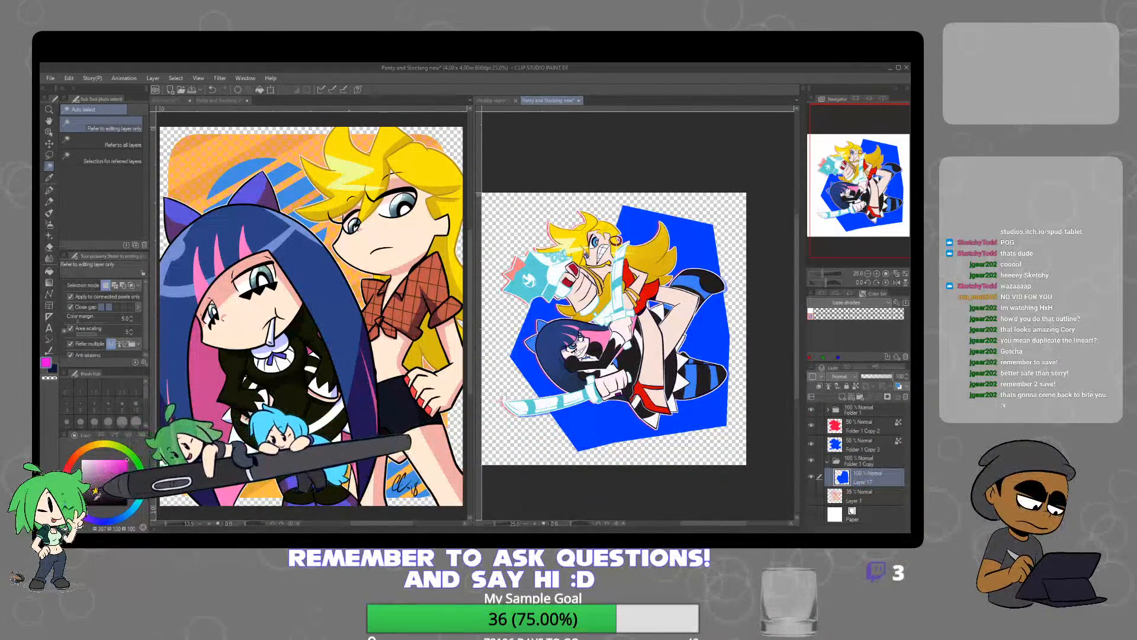
{"action": "left_click", "coordinate": [104, 501]}
{"action": "left_click", "coordinate": [112, 498]}
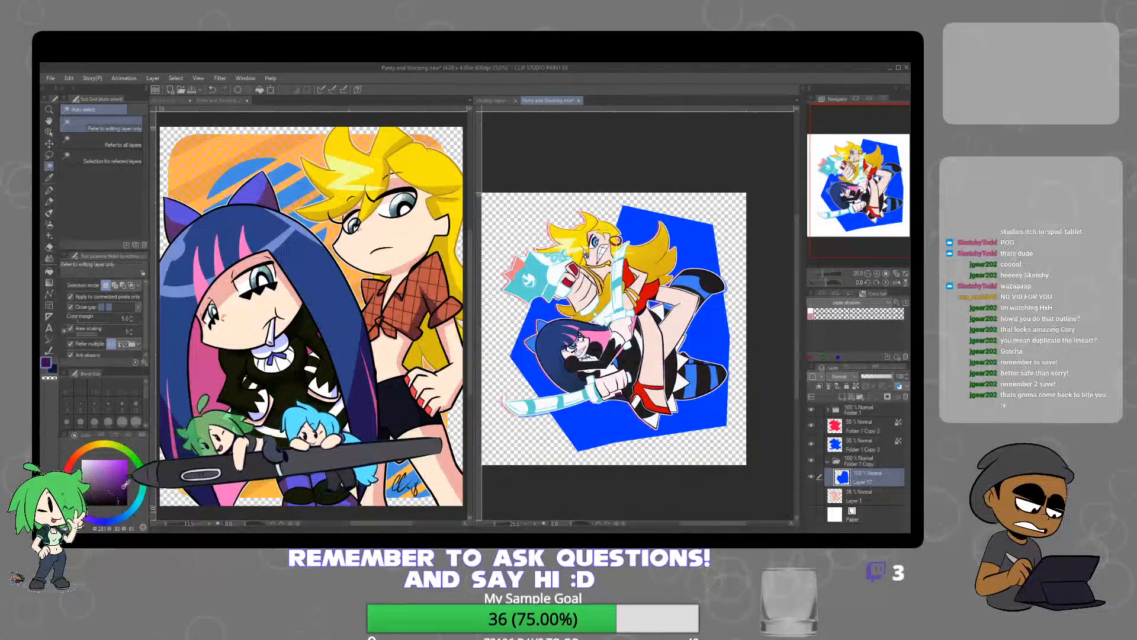
{"action": "left_click", "coordinate": [106, 481]}
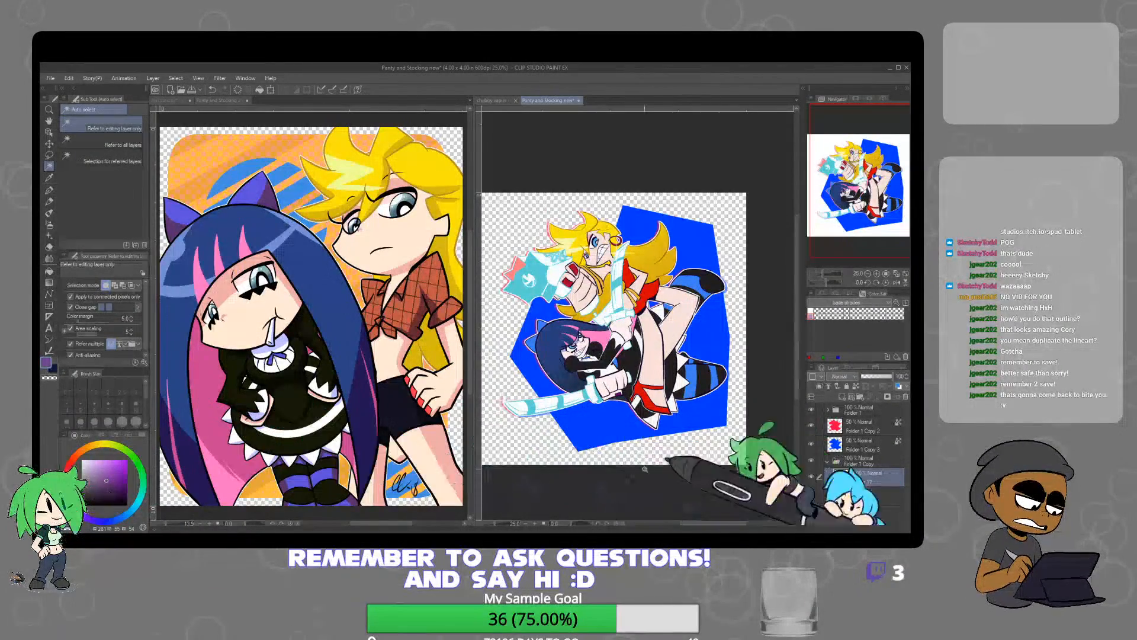
{"action": "key", "text": "b"}
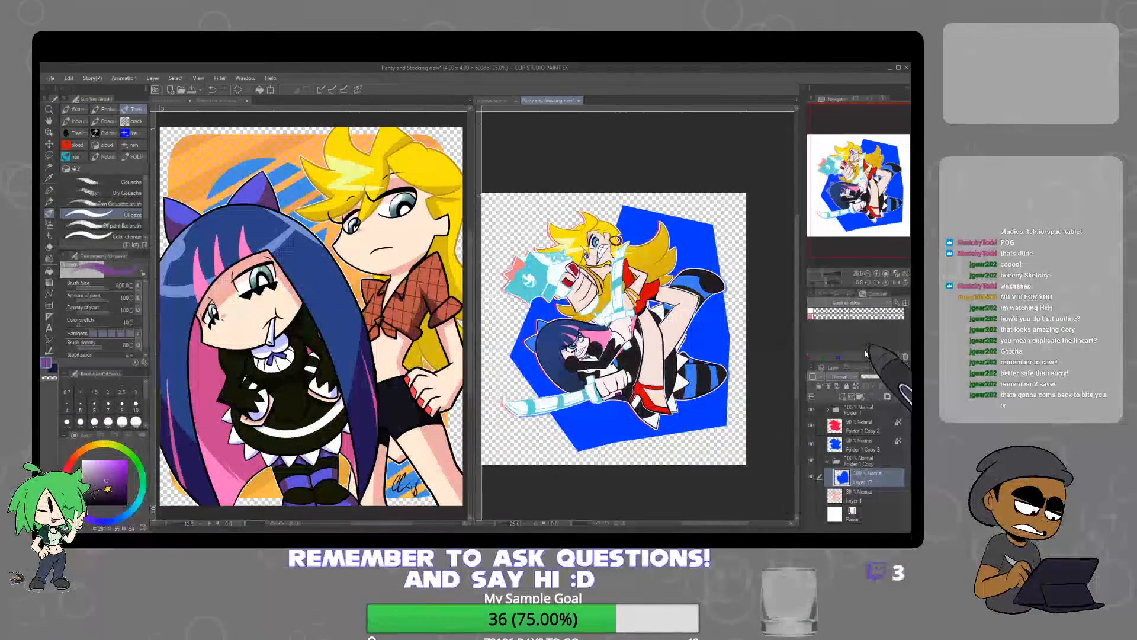
{"action": "left_click", "coordinate": [859, 386]}
{"action": "mouse_move", "coordinate": [699, 230]}
{"action": "left_mouse_down"}
{"action": "mouse_move", "coordinate": [632, 205]}
{"action": "mouse_move", "coordinate": [597, 348]}
{"action": "mouse_move", "coordinate": [649, 343]}
{"action": "mouse_move", "coordinate": [711, 367]}
{"action": "mouse_move", "coordinate": [735, 350]}
{"action": "left_mouse_up"}
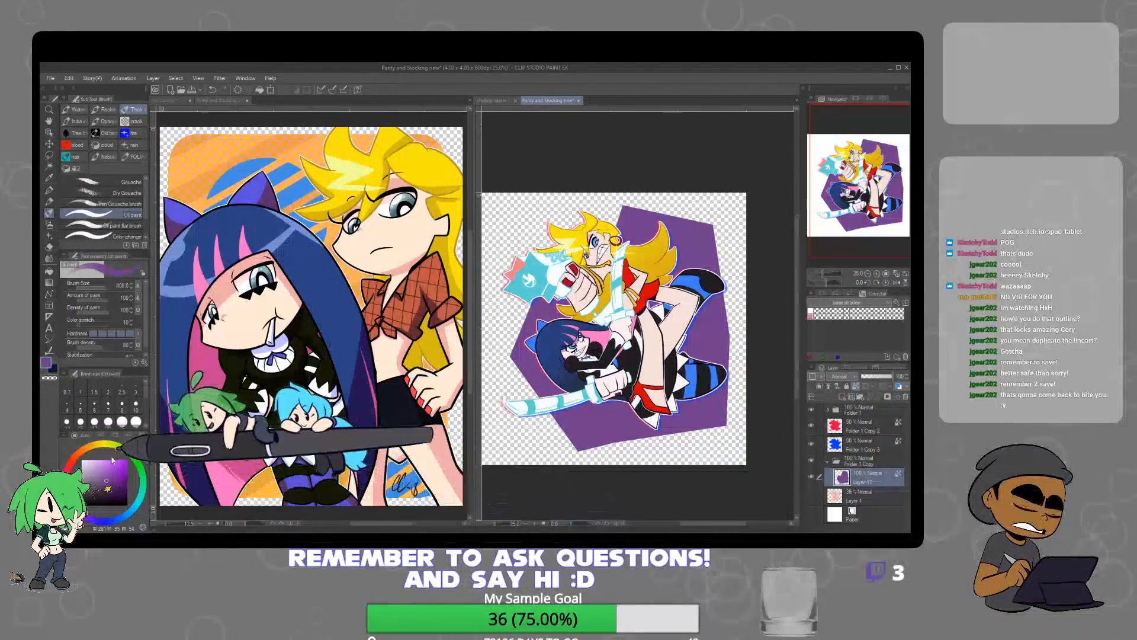
{"action": "left_click", "coordinate": [74, 461]}
{"action": "left_click_drag", "start_coordinate": [621, 182], "coordinate": [785, 309]}
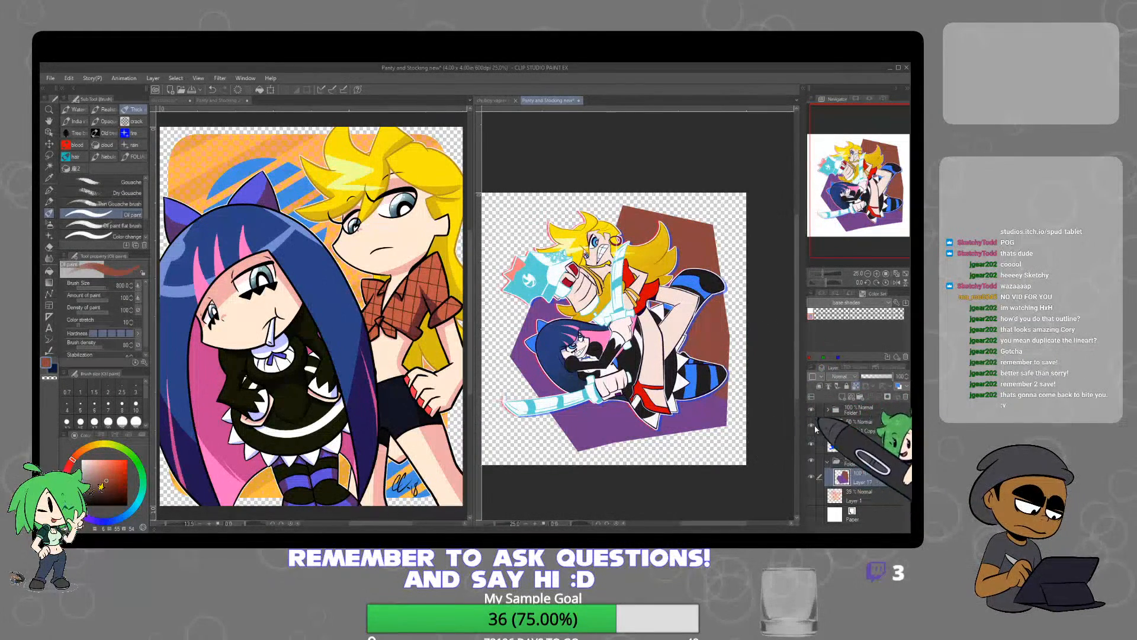
Add an empty layer above the polygon, place a duplicate polygon beneath it, and thicken the duplicate's edges with Adjust line width
{"action": "left_click", "coordinate": [842, 396]}
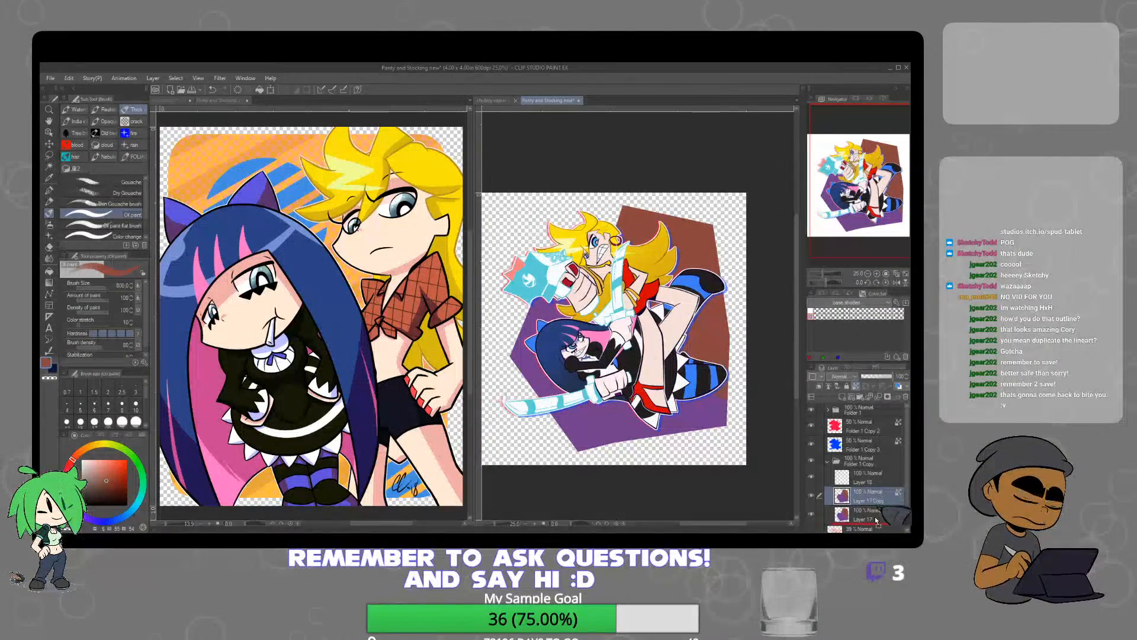
{"action": "left_click", "coordinate": [49, 351]}
{"action": "mouse_move", "coordinate": [629, 237]}
{"action": "left_mouse_down"}
{"action": "mouse_move", "coordinate": [537, 342]}
{"action": "mouse_move", "coordinate": [622, 456]}
{"action": "mouse_move", "coordinate": [771, 396]}
{"action": "mouse_move", "coordinate": [663, 219]}
{"action": "left_mouse_up"}
{"action": "mouse_move", "coordinate": [647, 193]}
{"action": "left_mouse_down"}
{"action": "mouse_move", "coordinate": [586, 388]}
{"action": "mouse_move", "coordinate": [807, 263]}
{"action": "mouse_move", "coordinate": [646, 260]}
{"action": "mouse_move", "coordinate": [539, 403]}
{"action": "mouse_move", "coordinate": [674, 376]}
{"action": "mouse_move", "coordinate": [733, 223]}
{"action": "mouse_move", "coordinate": [694, 183]}
{"action": "mouse_move", "coordinate": [681, 189]}
{"action": "left_mouse_up"}
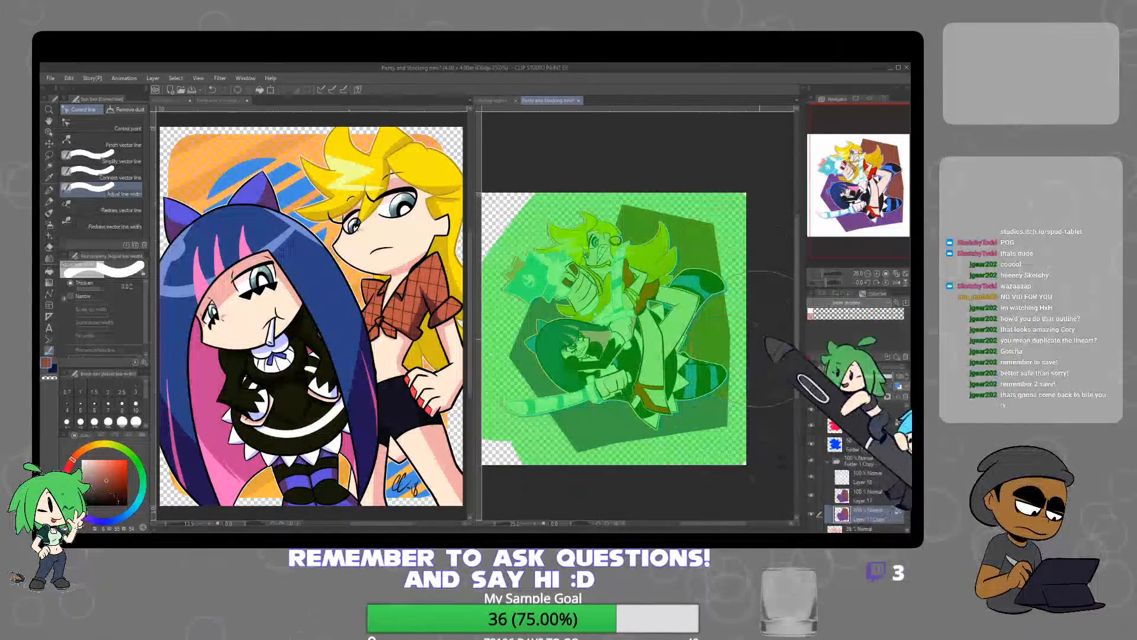
{"action": "left_click_drag", "start_coordinate": [764, 243], "coordinate": [711, 195]}
{"action": "mouse_move", "coordinate": [655, 207]}
{"action": "left_mouse_down"}
{"action": "mouse_move", "coordinate": [519, 385]}
{"action": "mouse_move", "coordinate": [630, 356]}
{"action": "mouse_move", "coordinate": [739, 275]}
{"action": "mouse_move", "coordinate": [744, 392]}
{"action": "mouse_move", "coordinate": [770, 385]}
{"action": "left_mouse_up"}
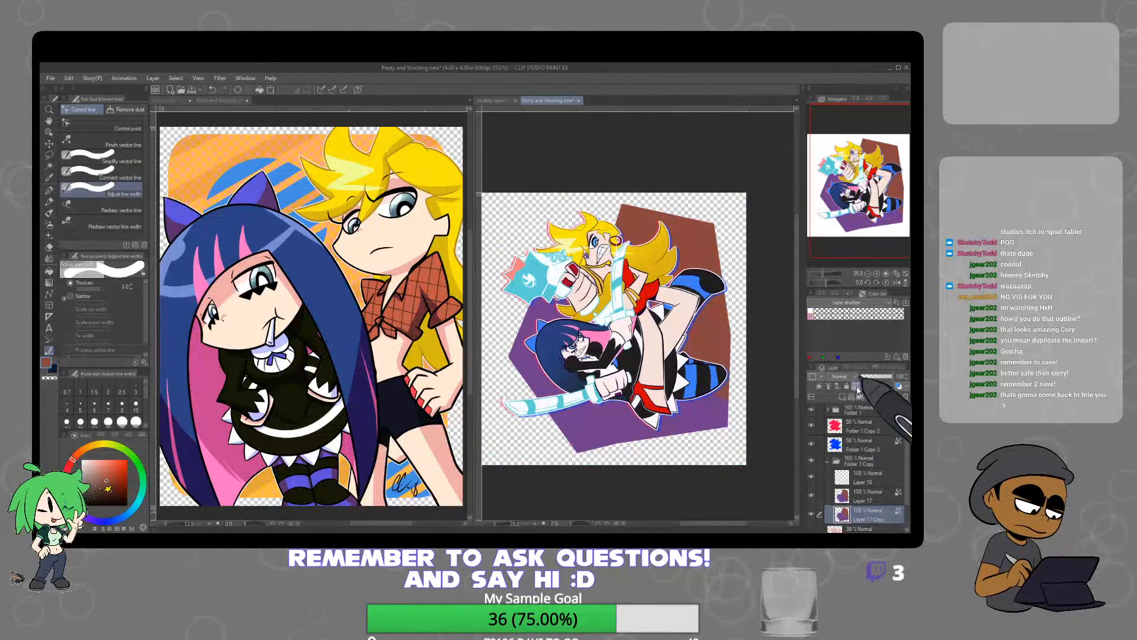
Paint the thickened polygon copy white with the Oil paint brush to form a border
{"action": "left_click", "coordinate": [49, 213]}
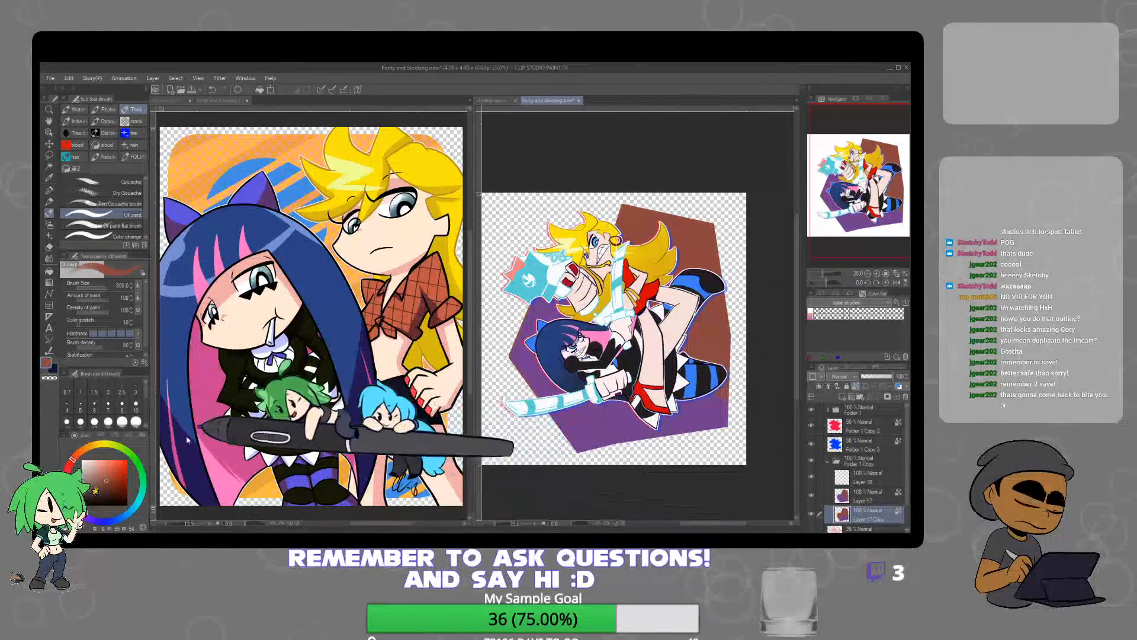
{"action": "left_click", "coordinate": [82, 460]}
{"action": "left_click_drag", "start_coordinate": [582, 209], "coordinate": [595, 455]}
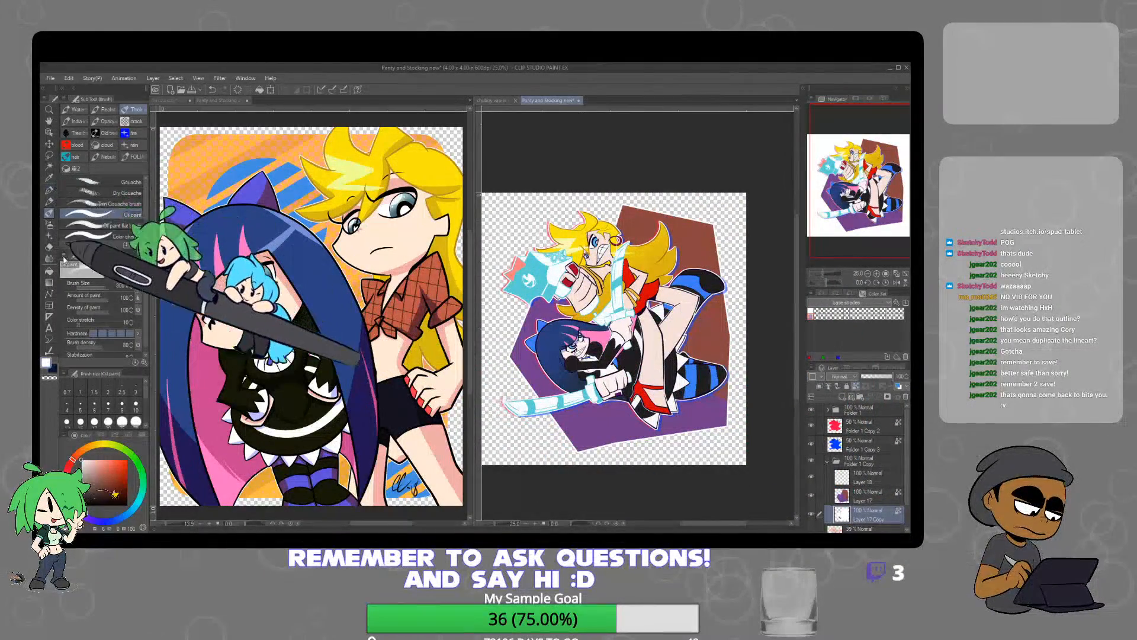
Draw a straight white dividing line between the polygon's purple and reddish-brown areas and touch it up beside the striped foot with the Mapping pen
{"action": "left_click", "coordinate": [49, 294]}
{"action": "left_click", "coordinate": [135, 124]}
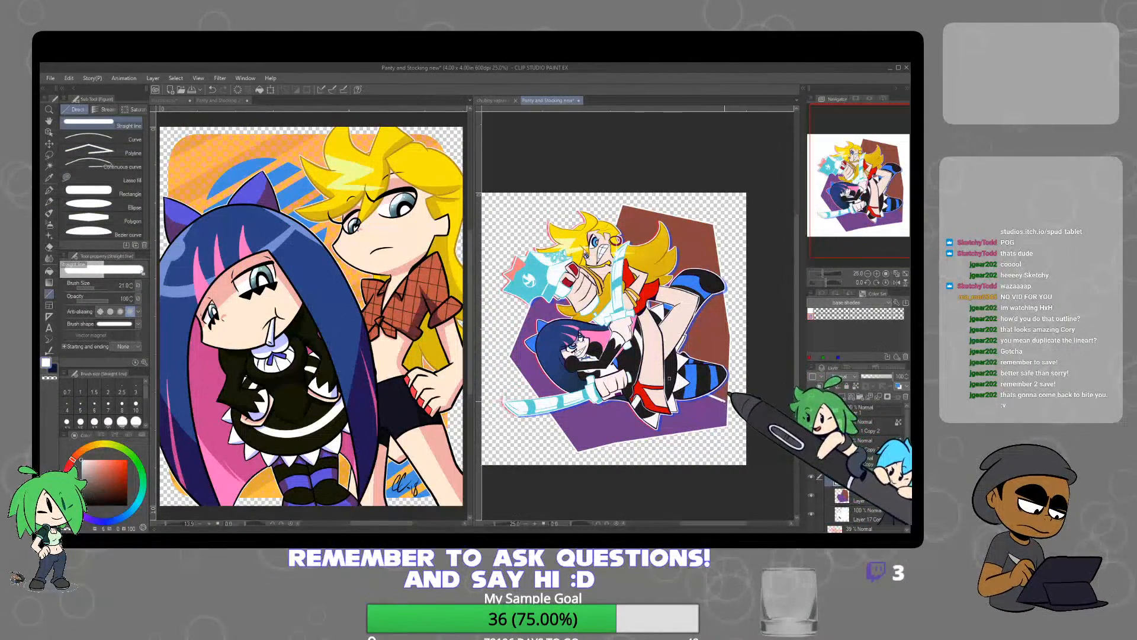
{"action": "scroll", "coordinate": [670, 379], "scroll_direction": "up", "scroll_amount": 4}
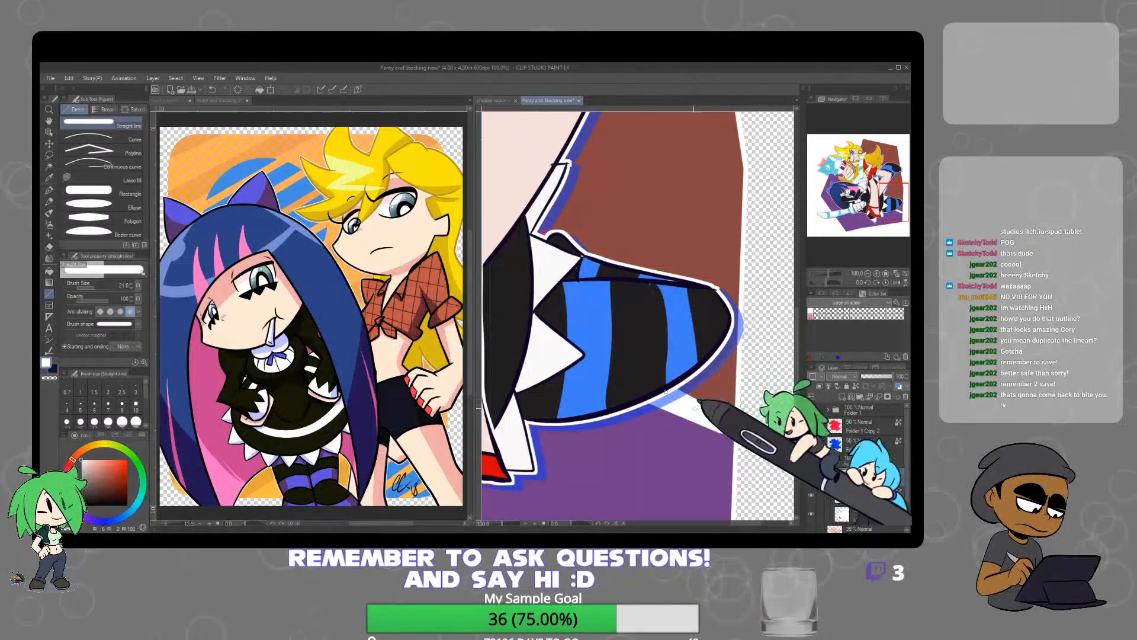
{"action": "key", "text": "p"}
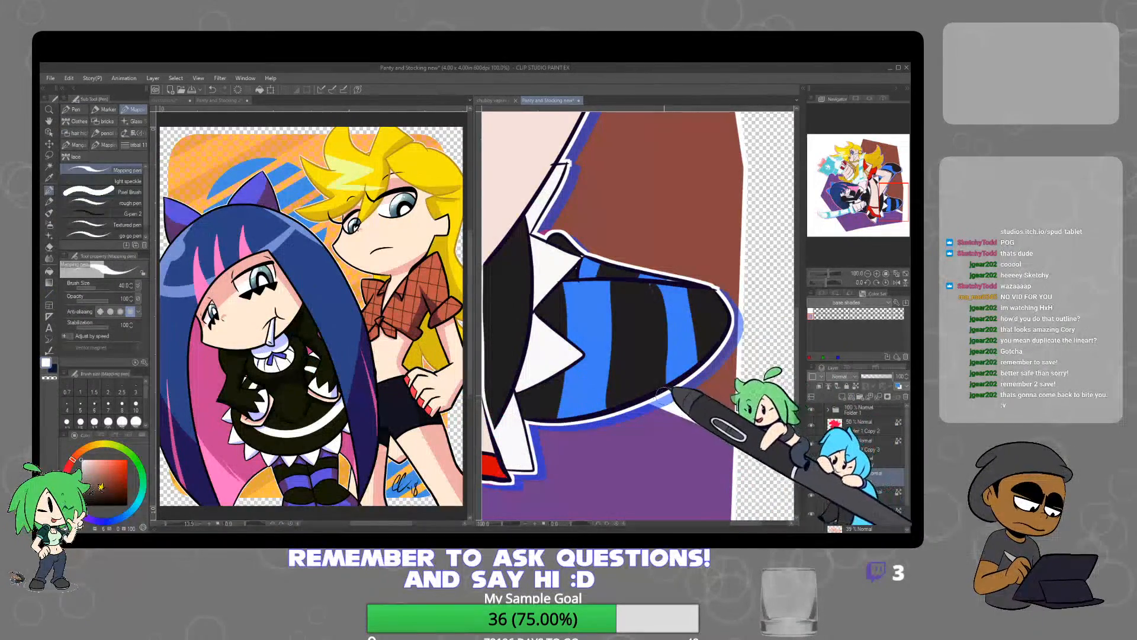
{"action": "scroll", "coordinate": [735, 384], "scroll_direction": "down", "scroll_amount": 2}
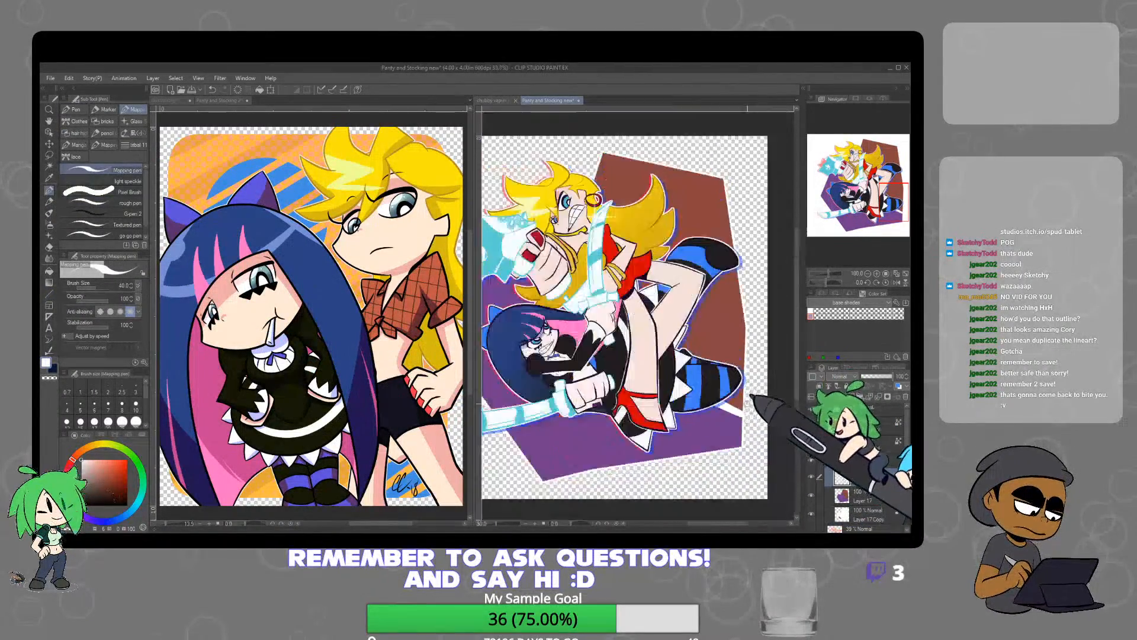
{"action": "left_click_drag", "start_coordinate": [734, 384], "coordinate": [779, 429]}
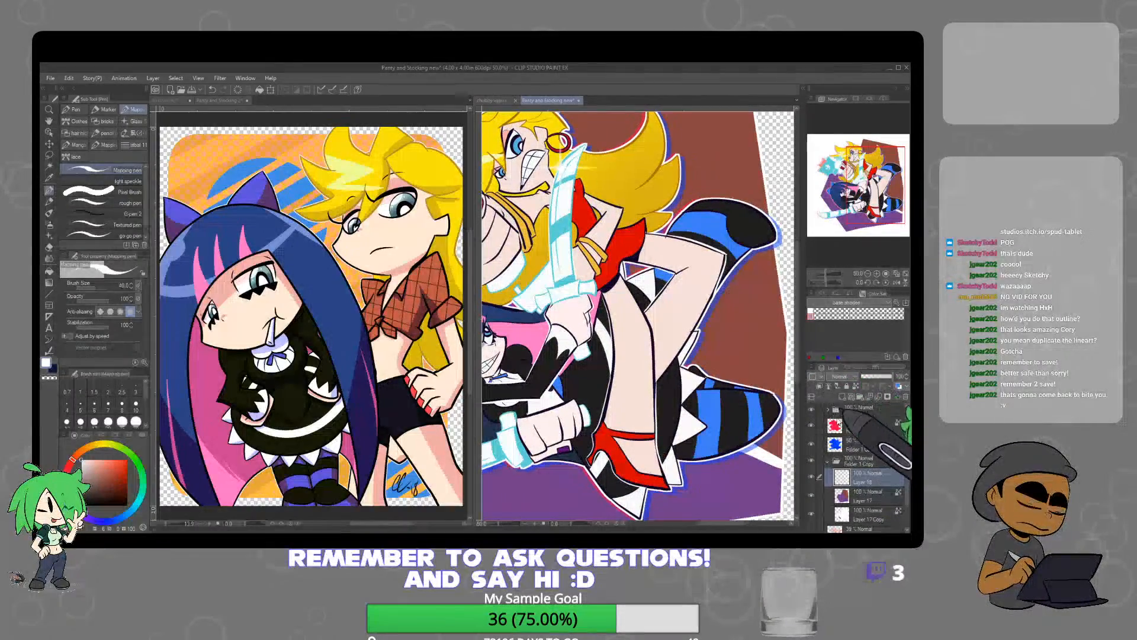
{"action": "key", "text": "ctrl+minus"}
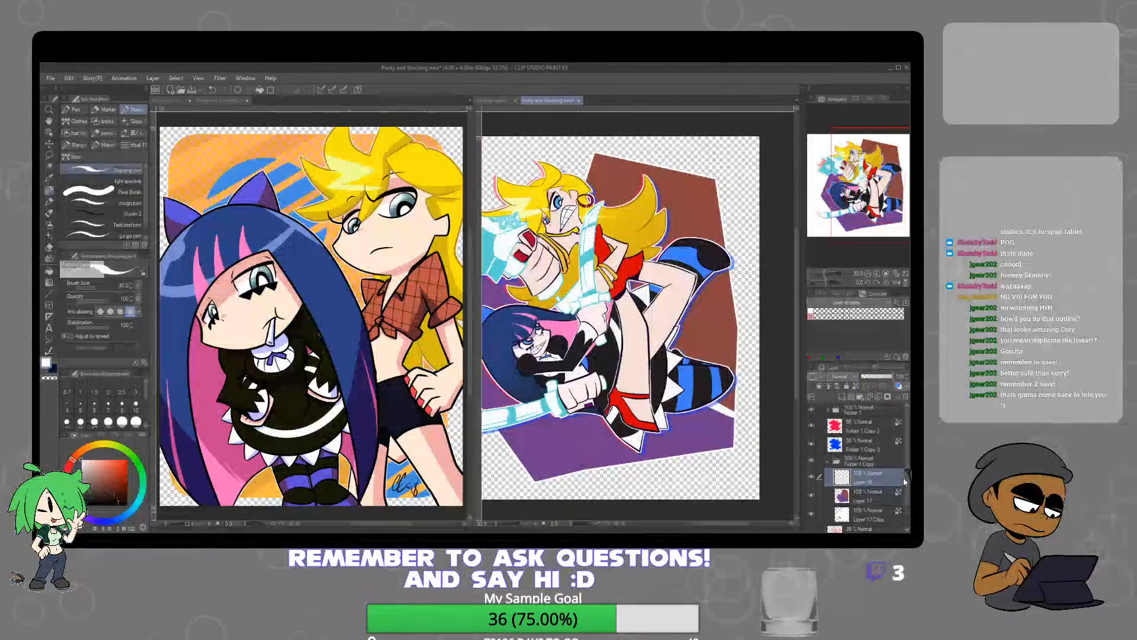
Add a layer clipped to the polygon beneath the dividing-line layer and try the Subtract and Color burn blending modes
{"action": "left_click", "coordinate": [868, 498]}
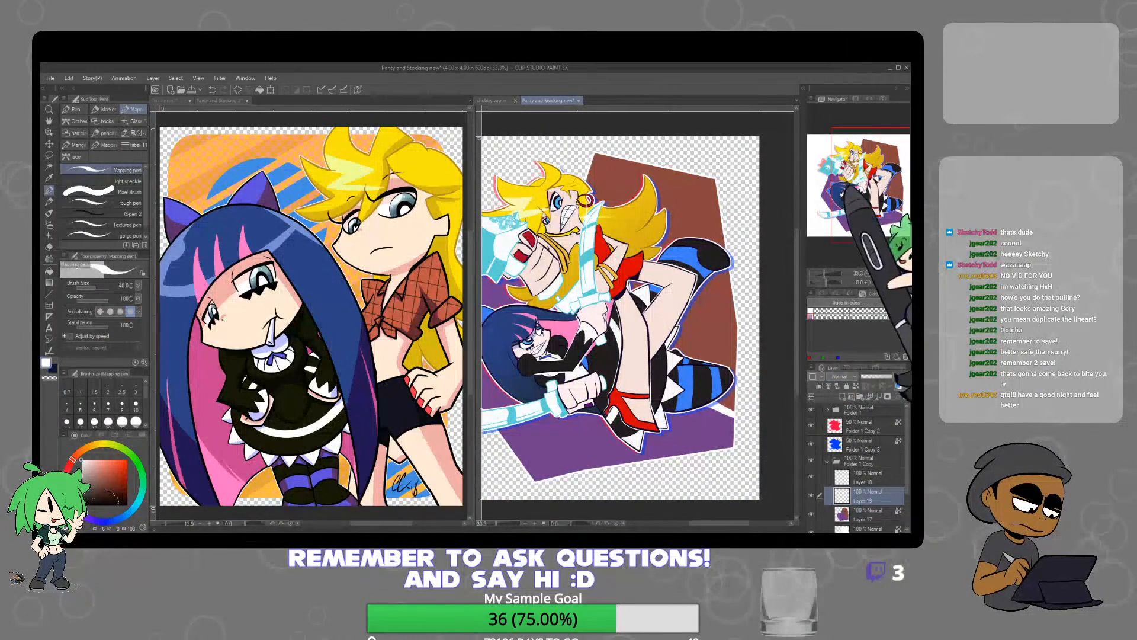
{"action": "left_click", "coordinate": [847, 170]}
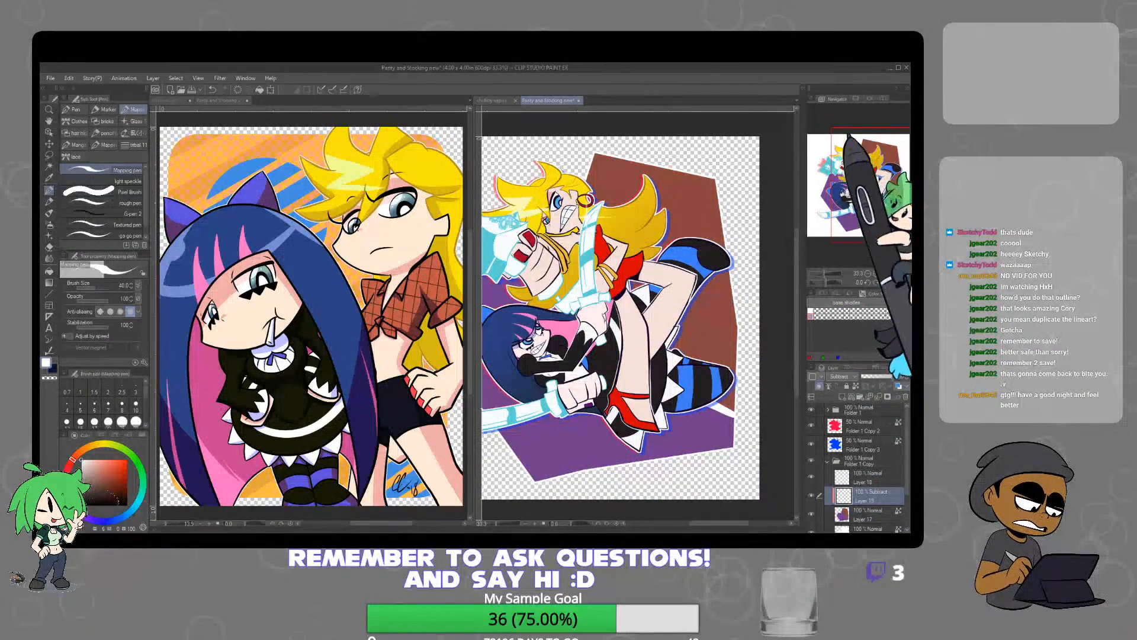
{"action": "left_click", "coordinate": [852, 153]}
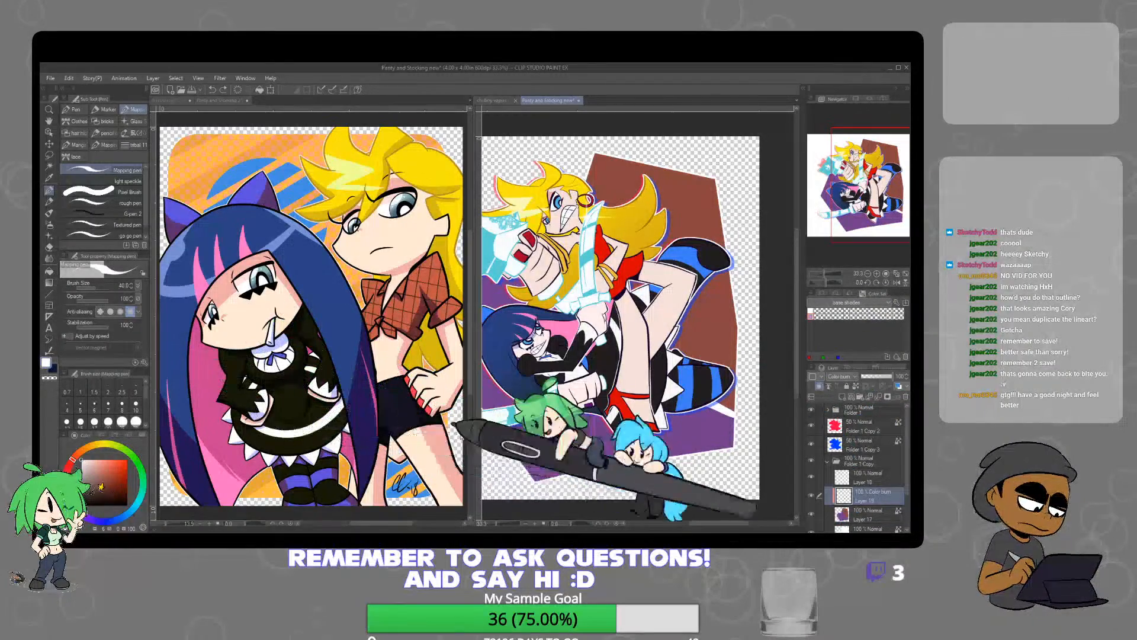
Try a thick diagonal stroke in the polygon's purple on the clipped layer, using Color burn, Subtract and Linear burn blending
{"action": "left_click", "coordinate": [533, 448], "text": "alt"}
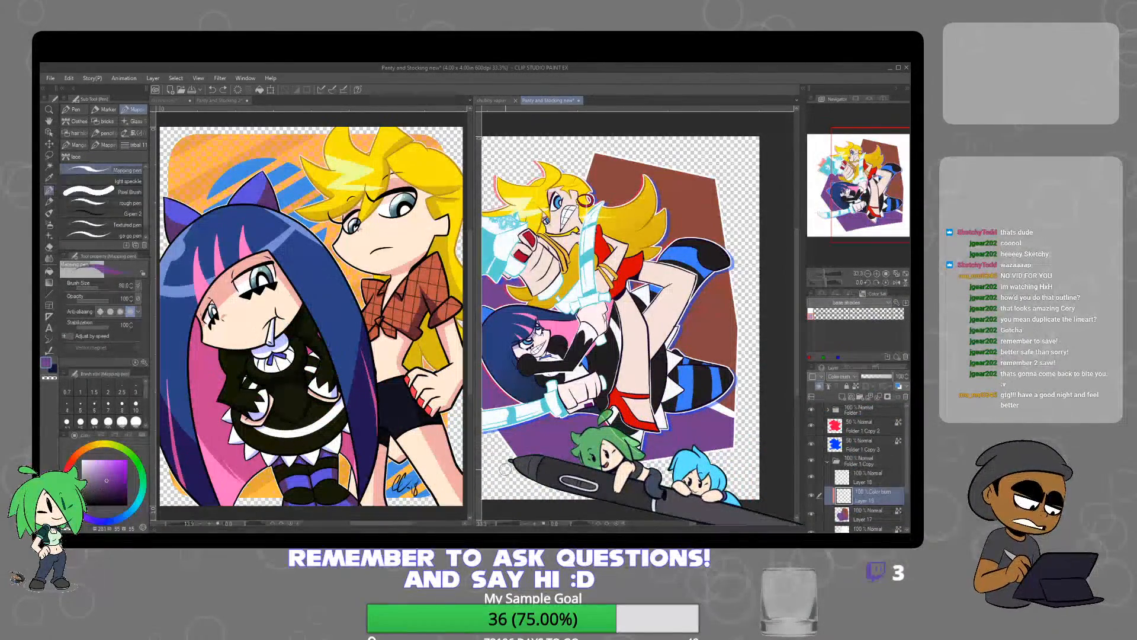
{"action": "left_click_drag", "start_coordinate": [530, 482], "coordinate": [595, 414]}
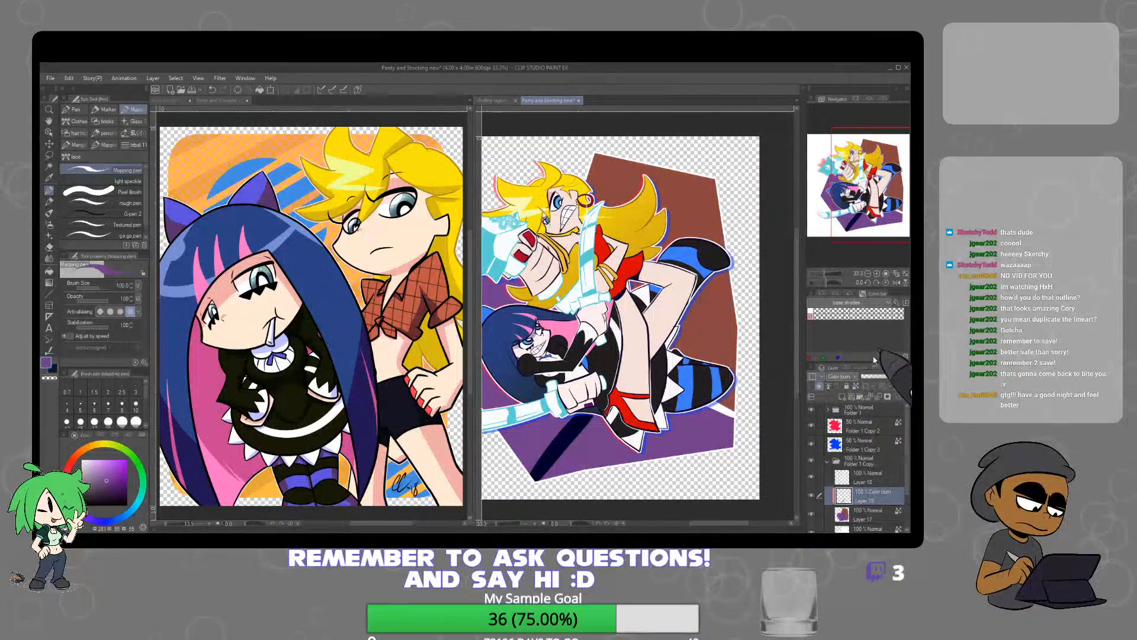
{"action": "left_click", "coordinate": [841, 377]}
{"action": "left_click", "coordinate": [859, 350]}
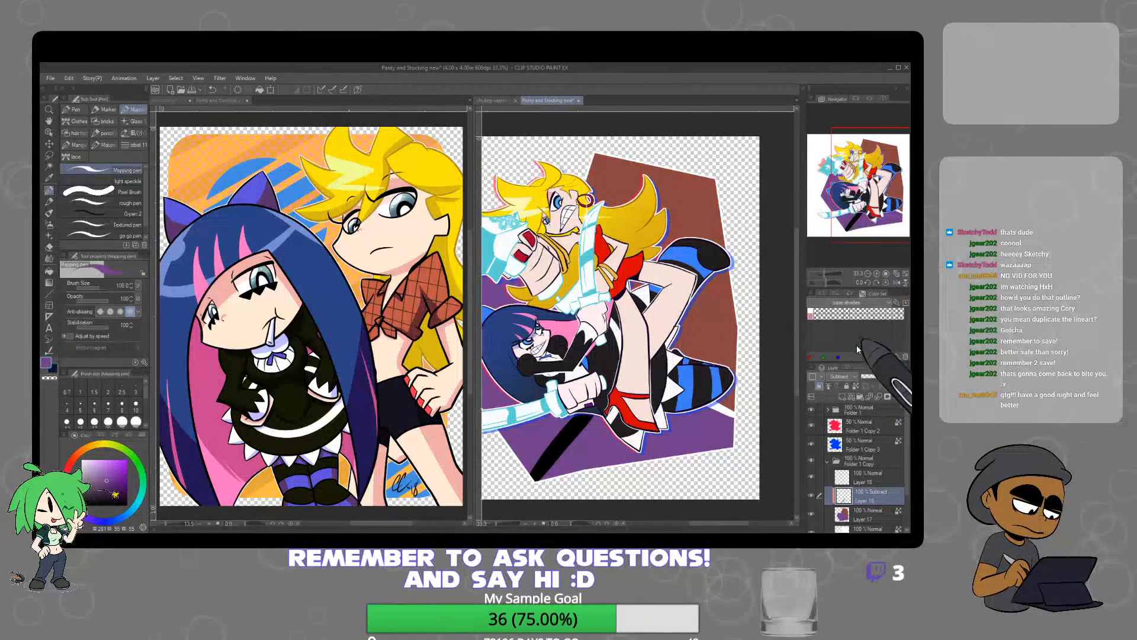
{"action": "left_click", "coordinate": [854, 162]}
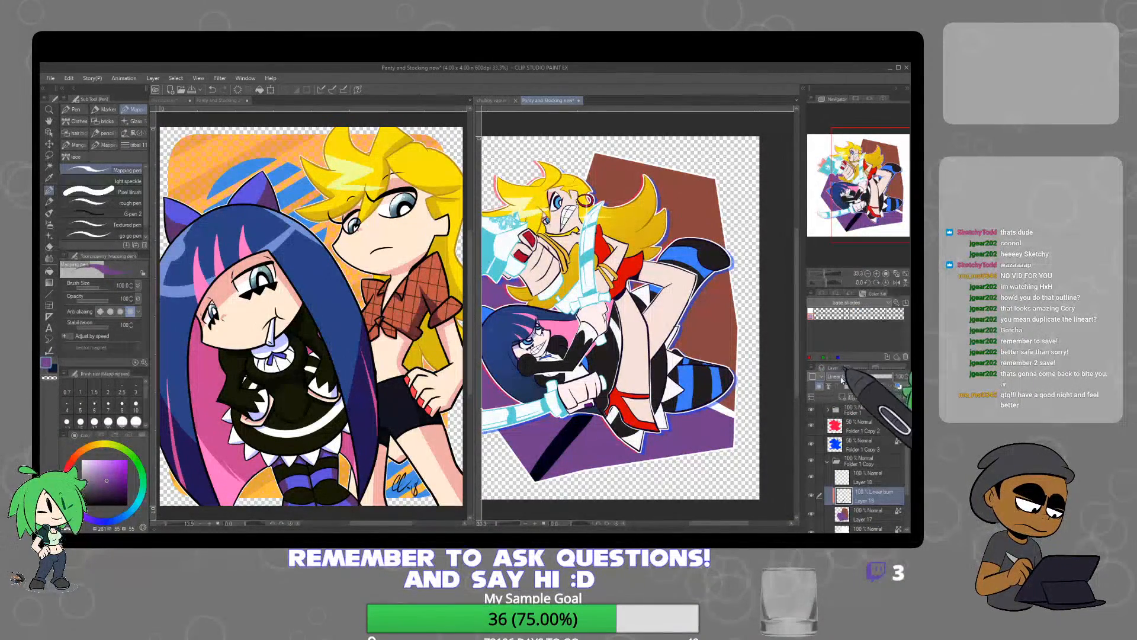
Set the clipped layer to Screen blending and draw parallel diagonal stripes across the polygon's purple area with the Straight line tool
{"action": "left_click", "coordinate": [840, 376]}
{"action": "left_click", "coordinate": [846, 182]}
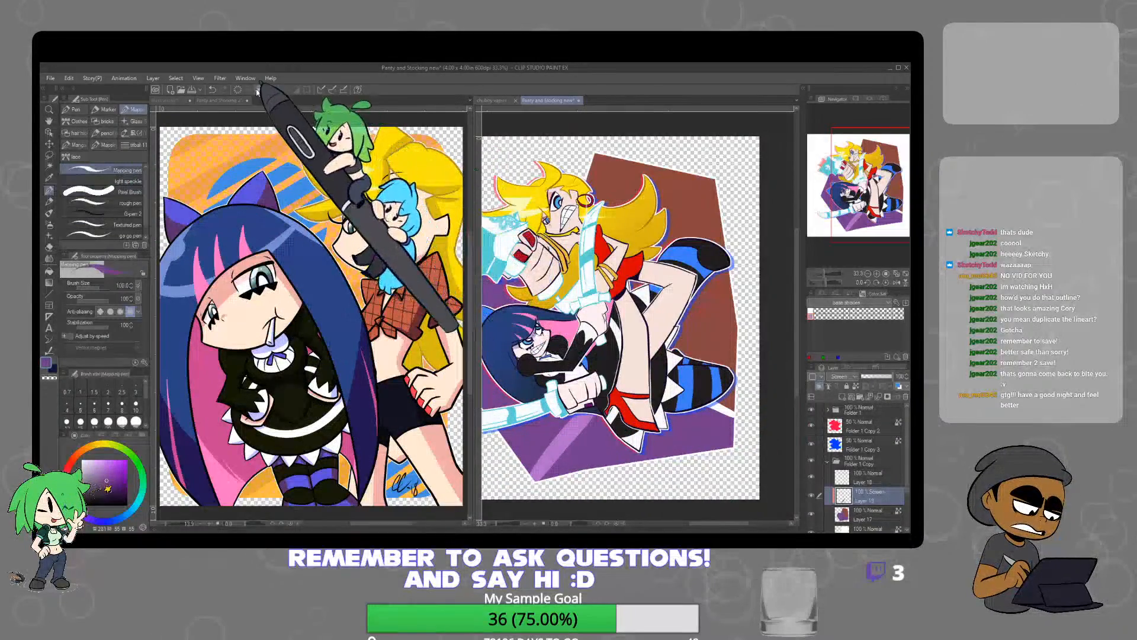
{"action": "left_click", "coordinate": [50, 295]}
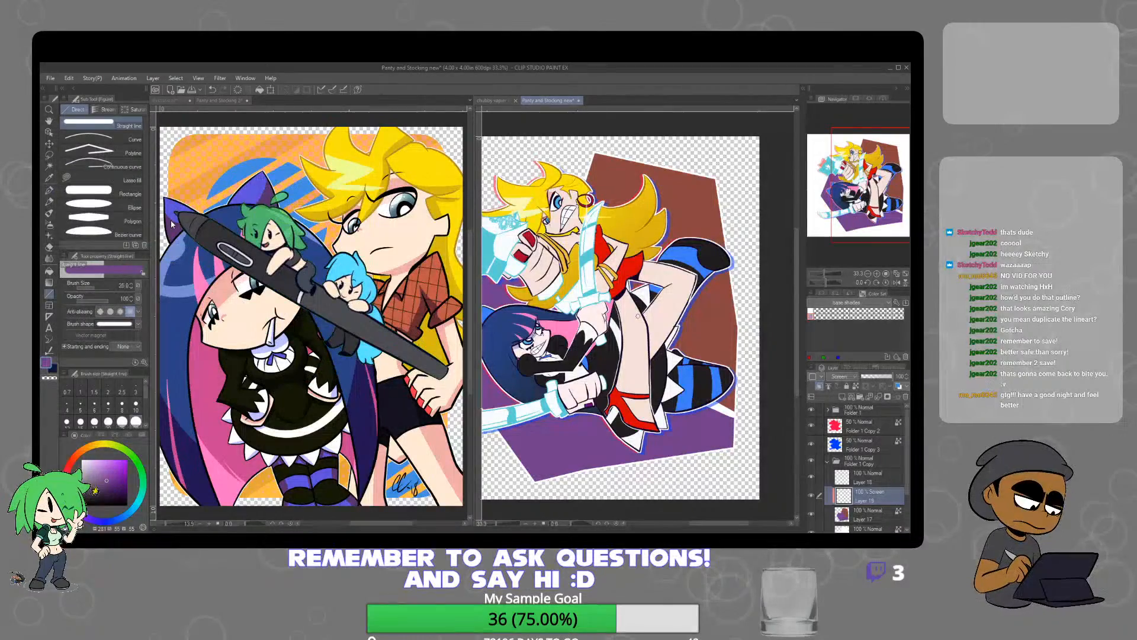
{"action": "left_click_drag", "start_coordinate": [563, 405], "coordinate": [651, 395]}
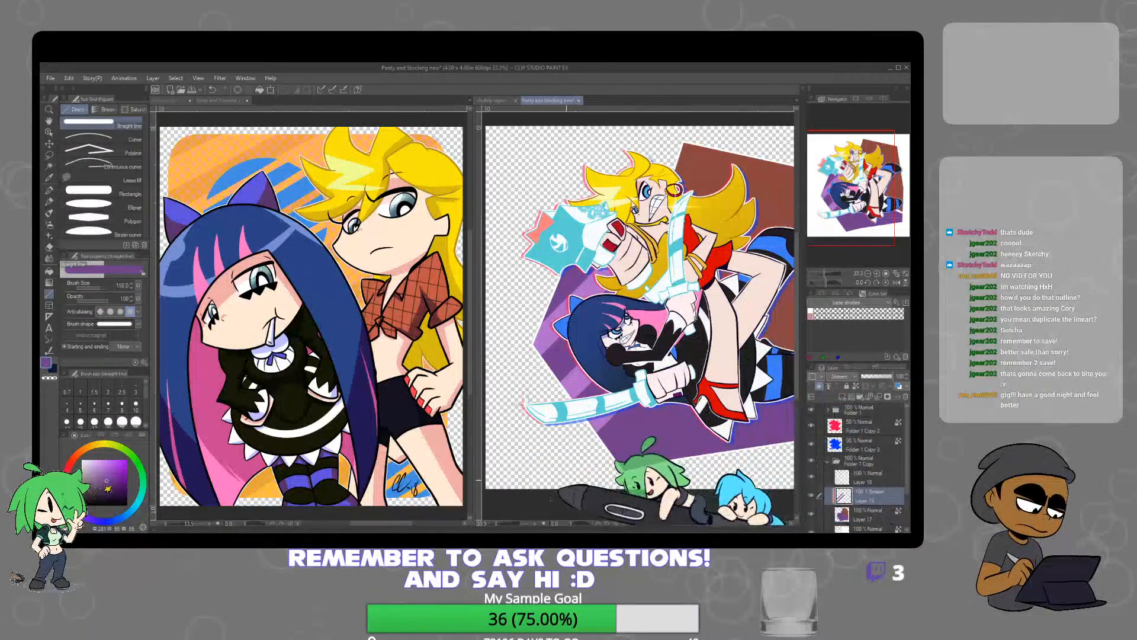
{"action": "left_click_drag", "start_coordinate": [686, 402], "coordinate": [594, 510]}
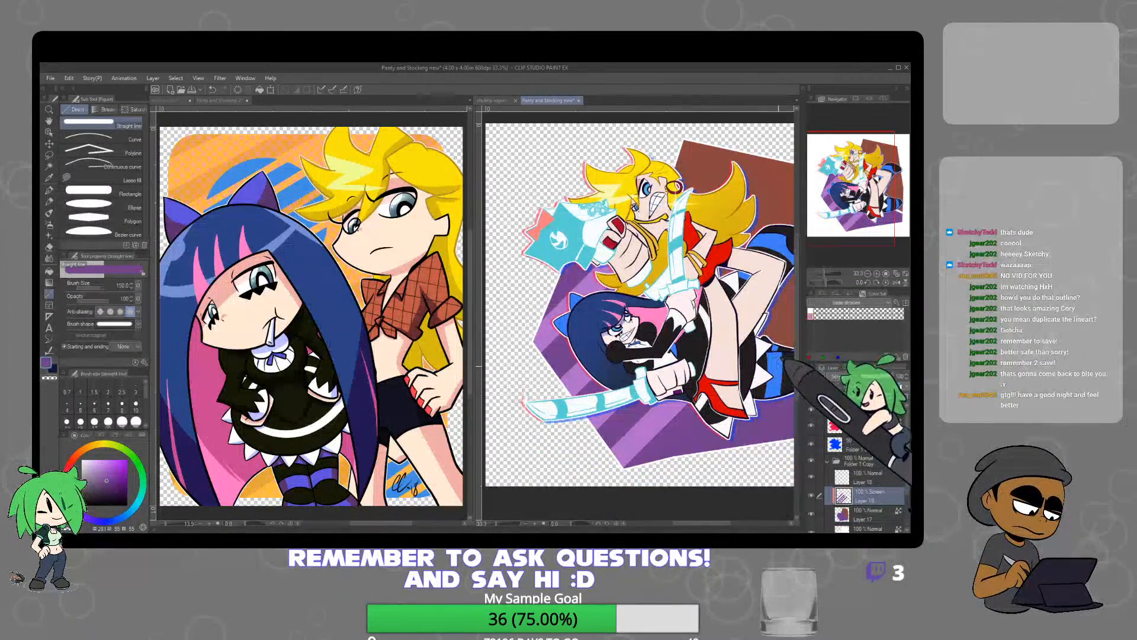
{"action": "scroll", "coordinate": [785, 391], "scroll_direction": "down", "scroll_amount": 1}
{"action": "left_click_drag", "start_coordinate": [758, 425], "coordinate": [610, 447]}
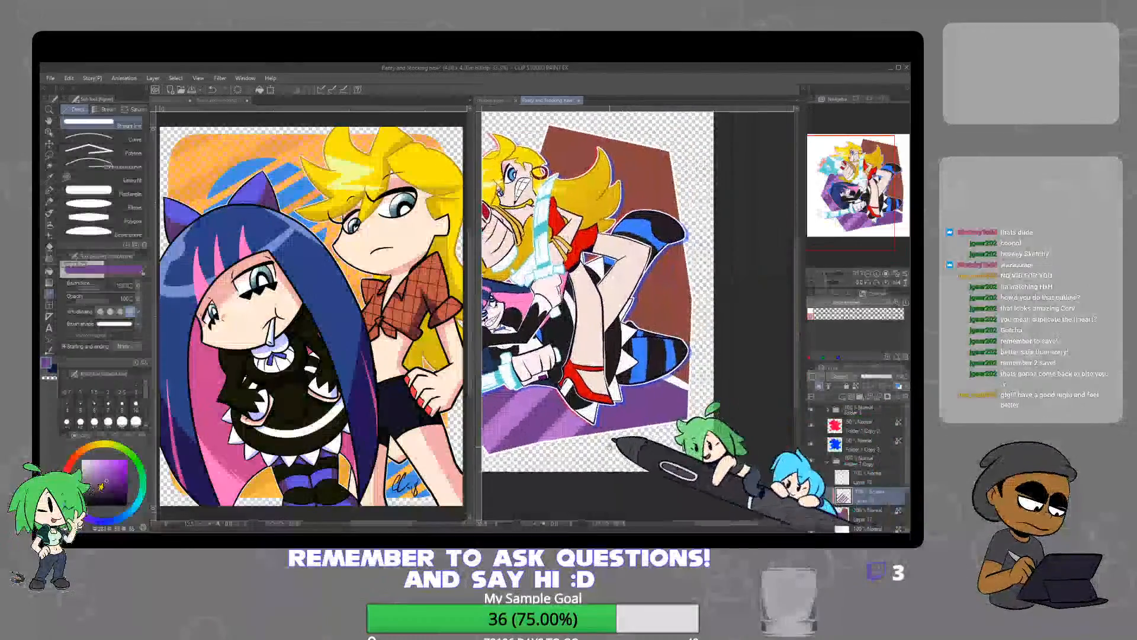
{"action": "left_click_drag", "start_coordinate": [654, 377], "coordinate": [581, 481]}
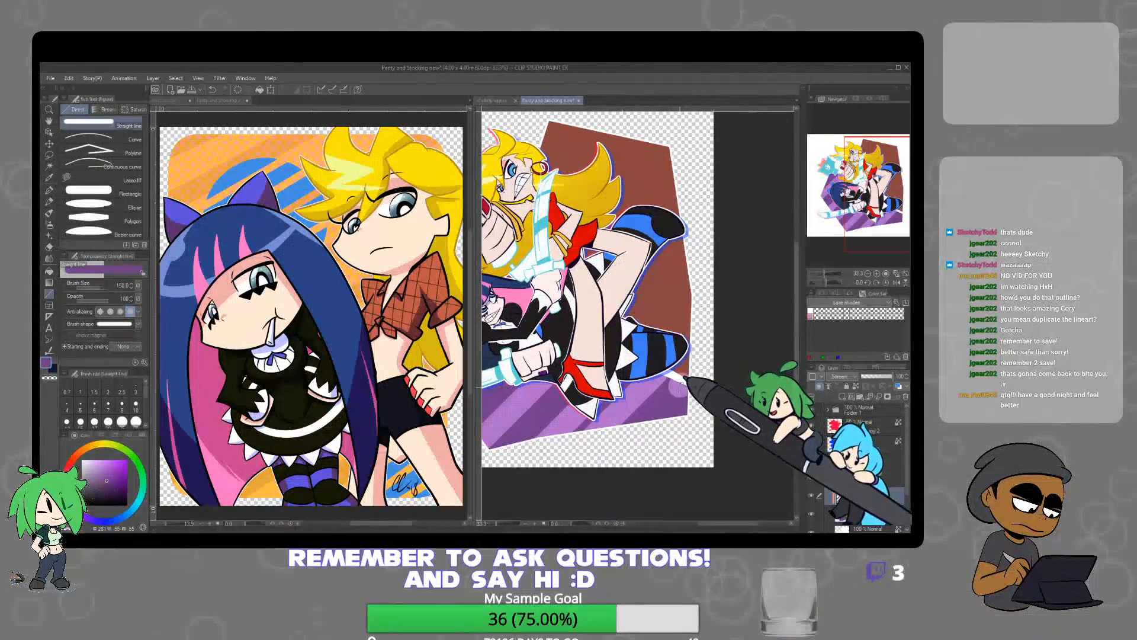
{"action": "left_click_drag", "start_coordinate": [680, 387], "coordinate": [611, 486]}
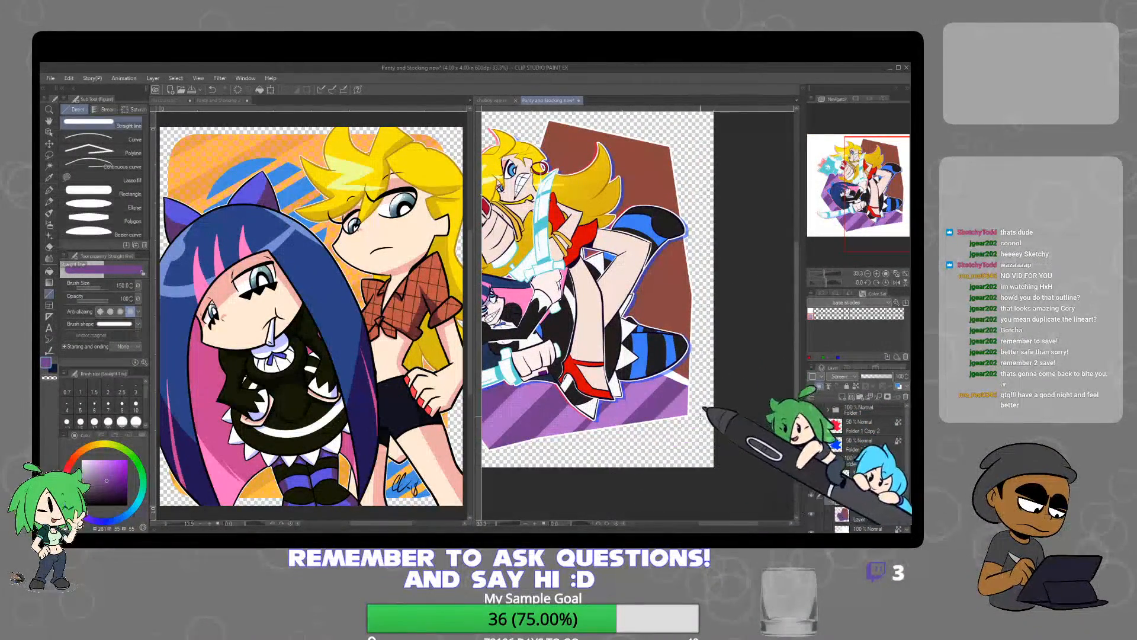
{"action": "key", "text": "ctrl+minus"}
{"action": "left_click_drag", "start_coordinate": [661, 372], "coordinate": [686, 428]}
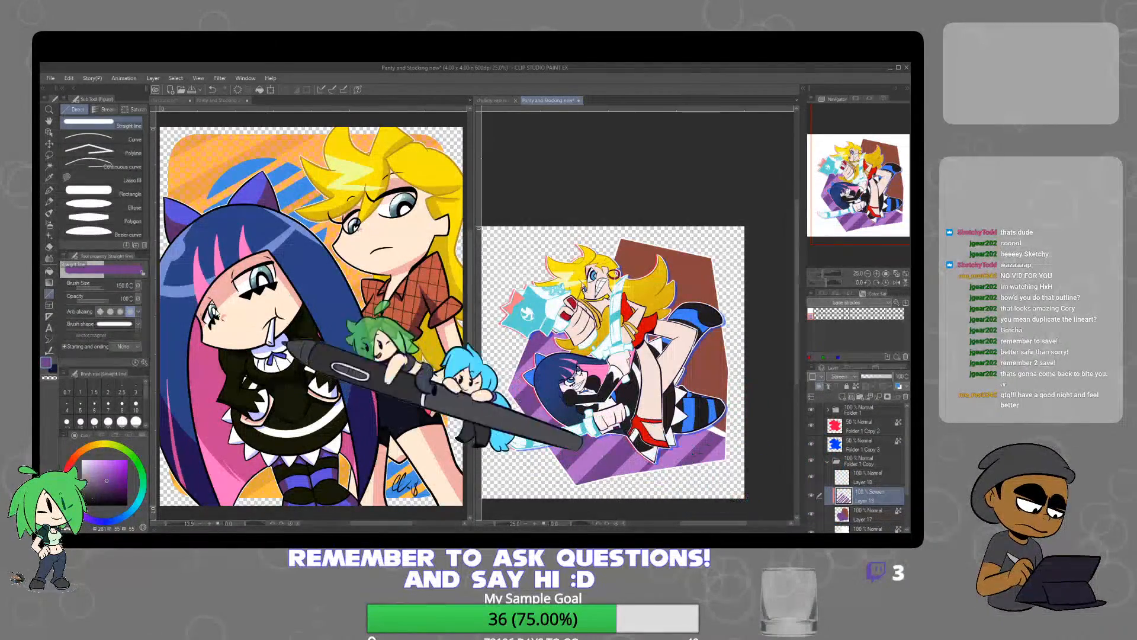
Sample the reddish-brown colour and draw filled circles over the polygon's reddish-brown area with the Ellipse tool, undoing a stray one
{"action": "left_click", "coordinate": [101, 204]}
{"action": "left_click", "coordinate": [704, 274], "text": "alt"}
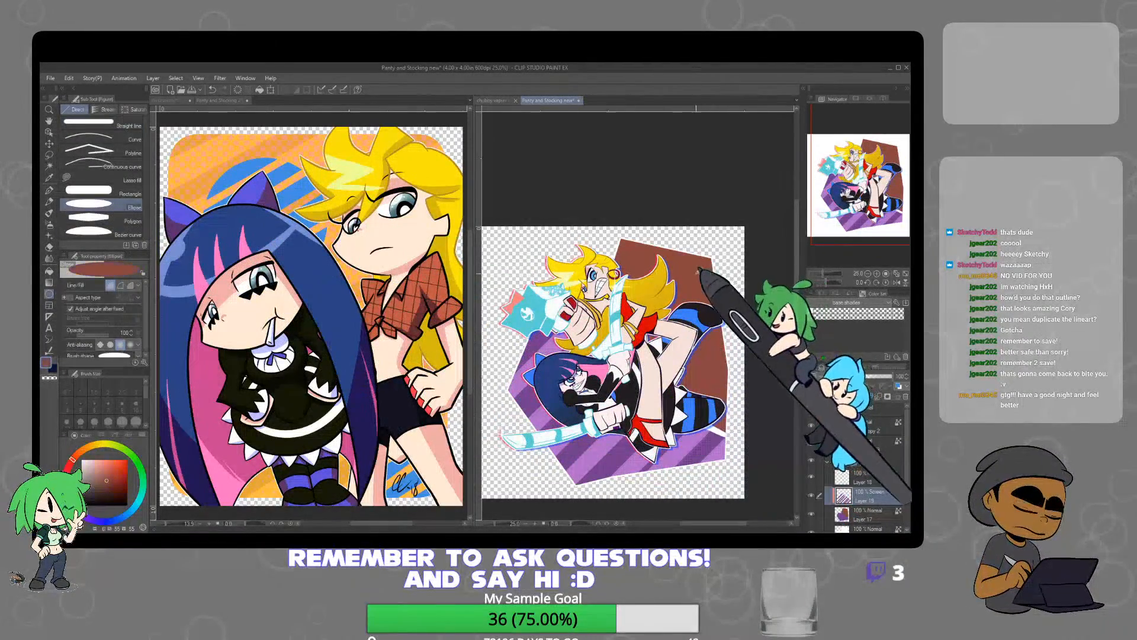
{"action": "left_click_drag", "start_coordinate": [683, 250], "coordinate": [730, 296]}
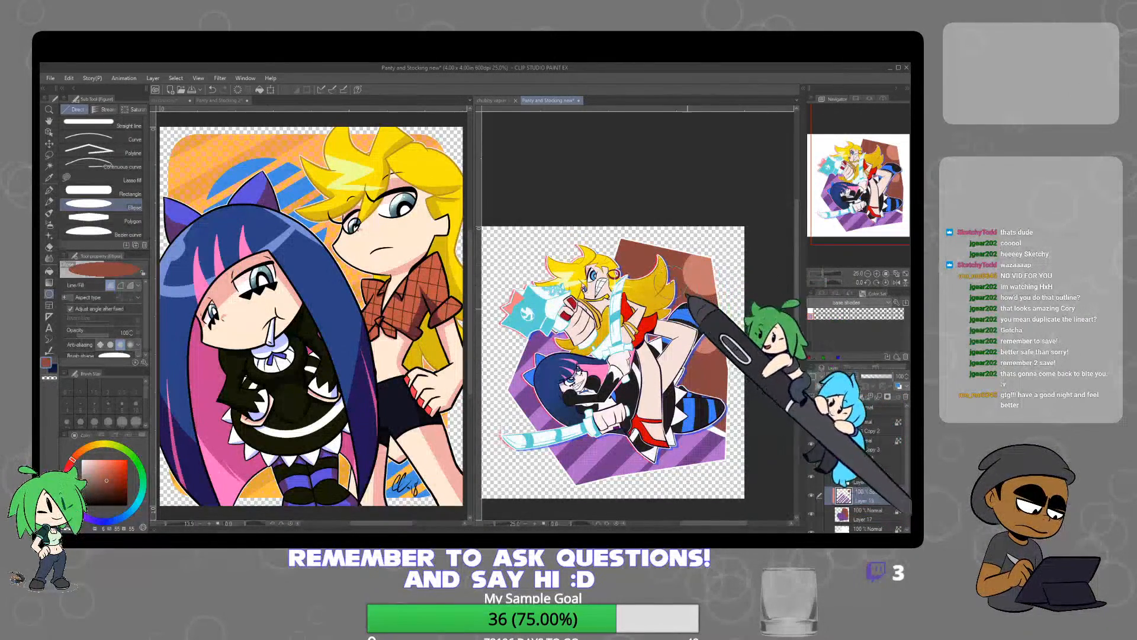
{"action": "key", "text": "ctrl+z"}
{"action": "left_click_drag", "start_coordinate": [614, 236], "coordinate": [659, 280]}
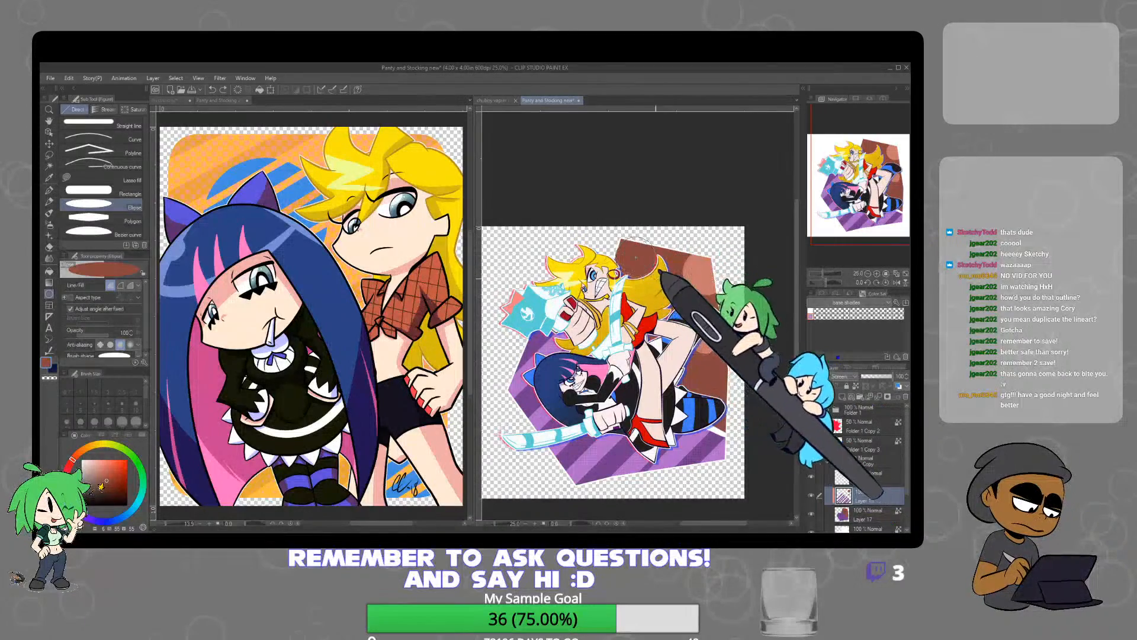
Add another layer clipped to the polygon, set it to Screen blending, and draw more overlapping circles on the reddish-brown area
{"action": "left_click", "coordinate": [658, 281]}
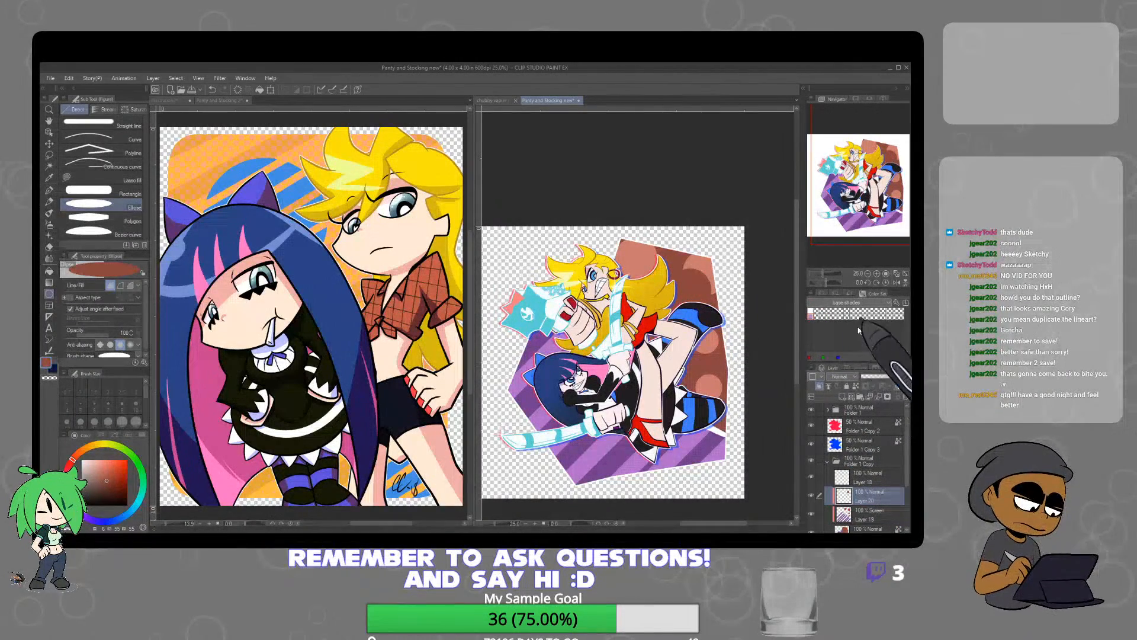
{"action": "left_click", "coordinate": [852, 182]}
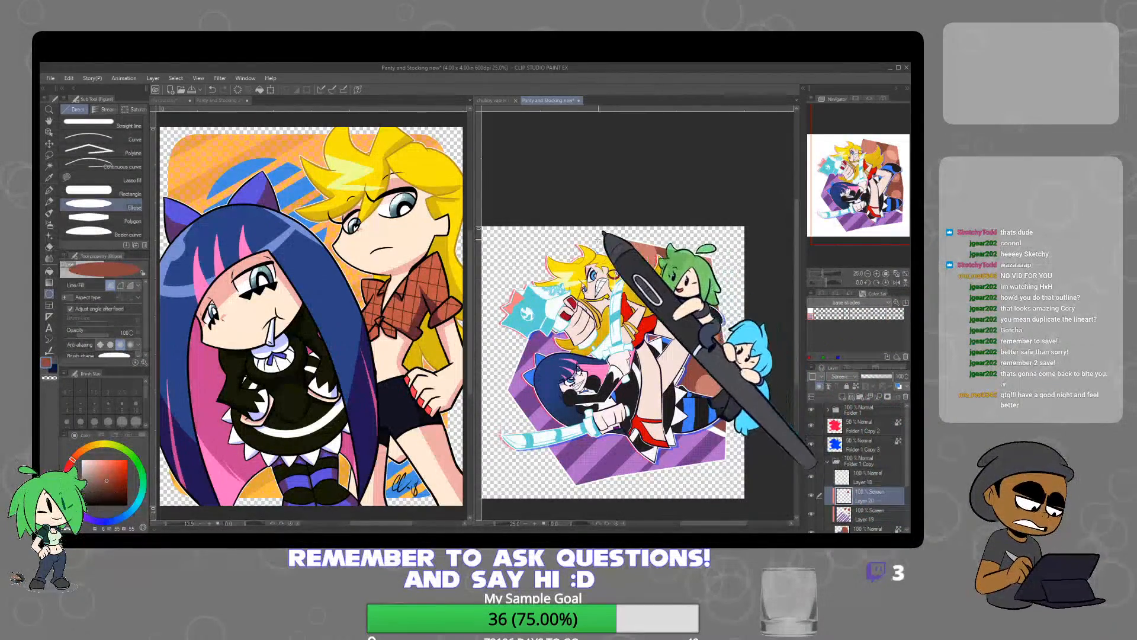
{"action": "left_click_drag", "start_coordinate": [593, 236], "coordinate": [639, 285]}
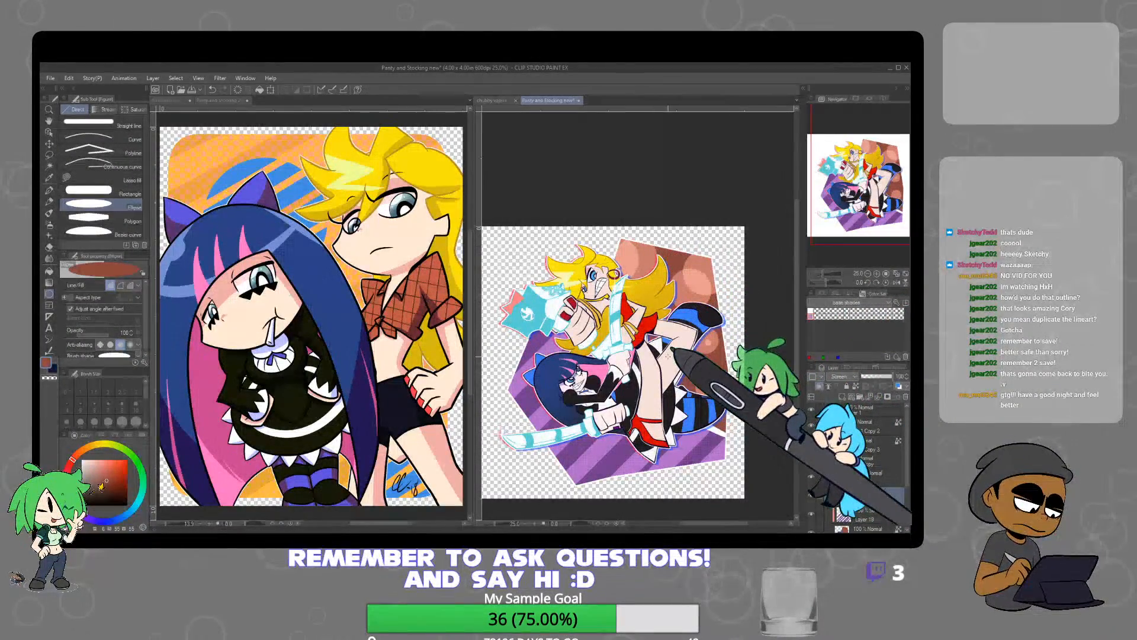
{"action": "left_click_drag", "start_coordinate": [697, 371], "coordinate": [722, 395]}
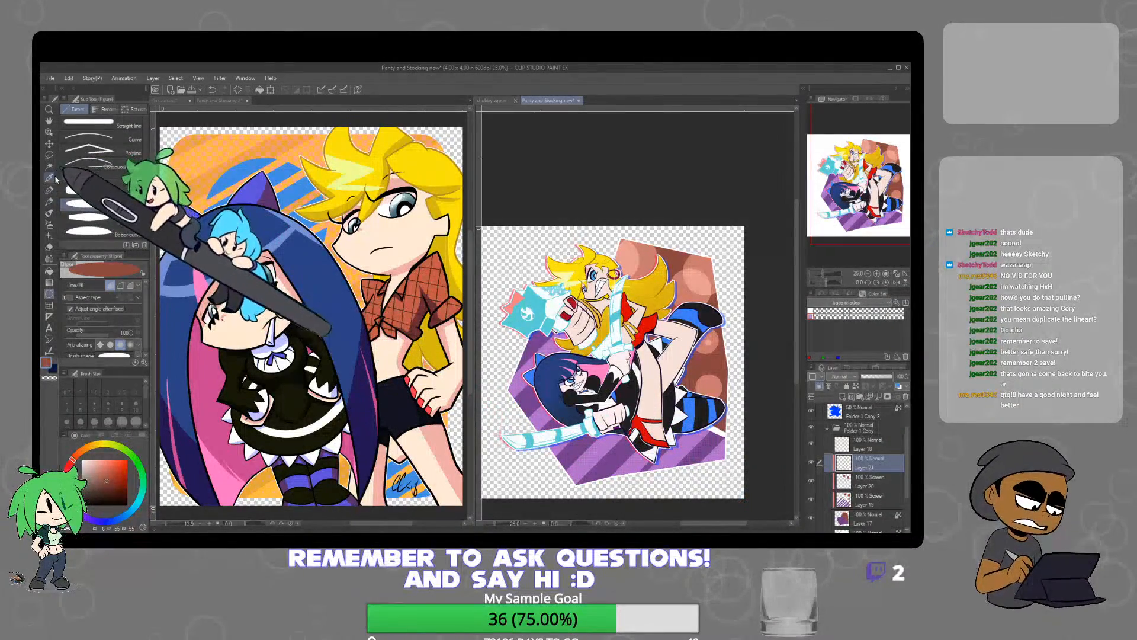
Fill the new clipped layer above the circles with pink sampled from the dark-haired character's hair, undoing a first reddish-brown fill
{"action": "left_click", "coordinate": [48, 271]}
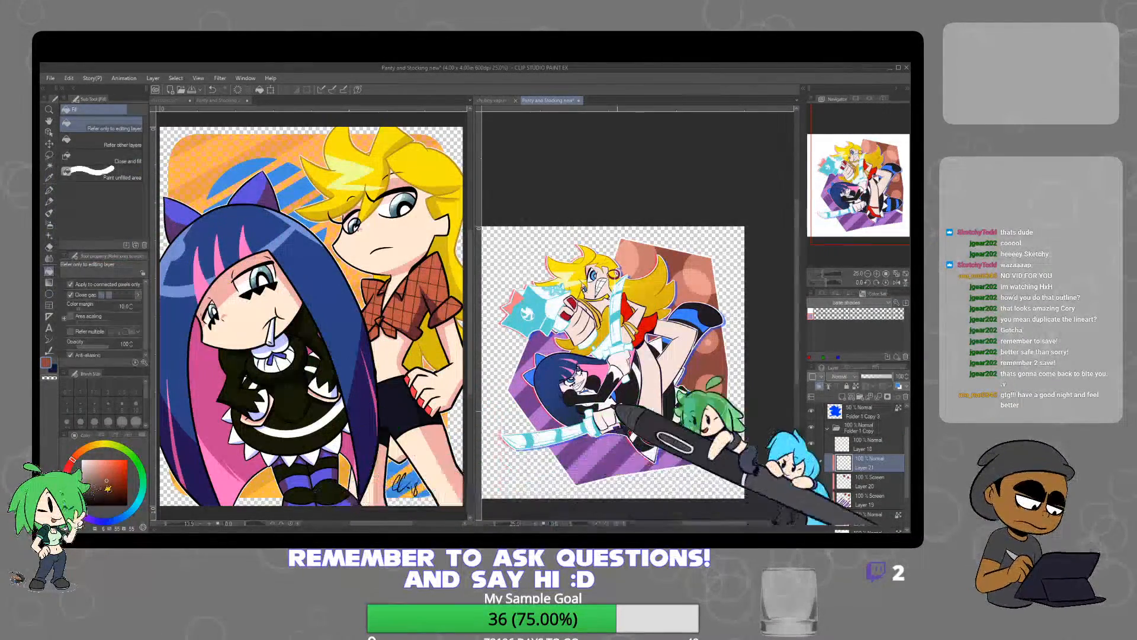
{"action": "left_click", "coordinate": [651, 441]}
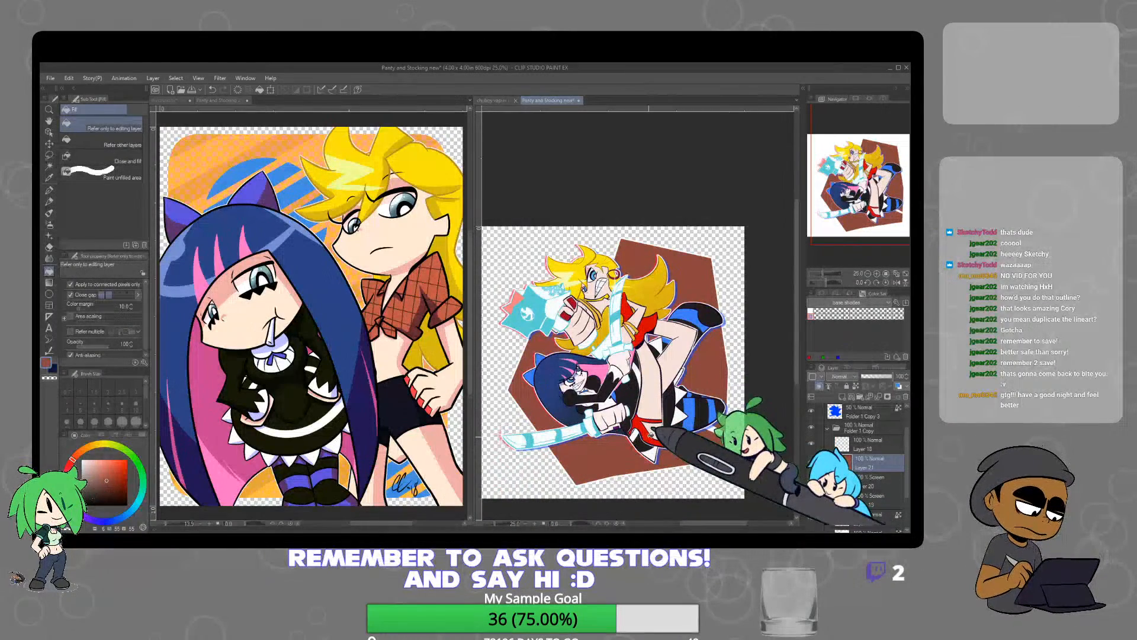
{"action": "key", "text": "ctrl+z"}
{"action": "left_click", "coordinate": [603, 372], "text": "alt"}
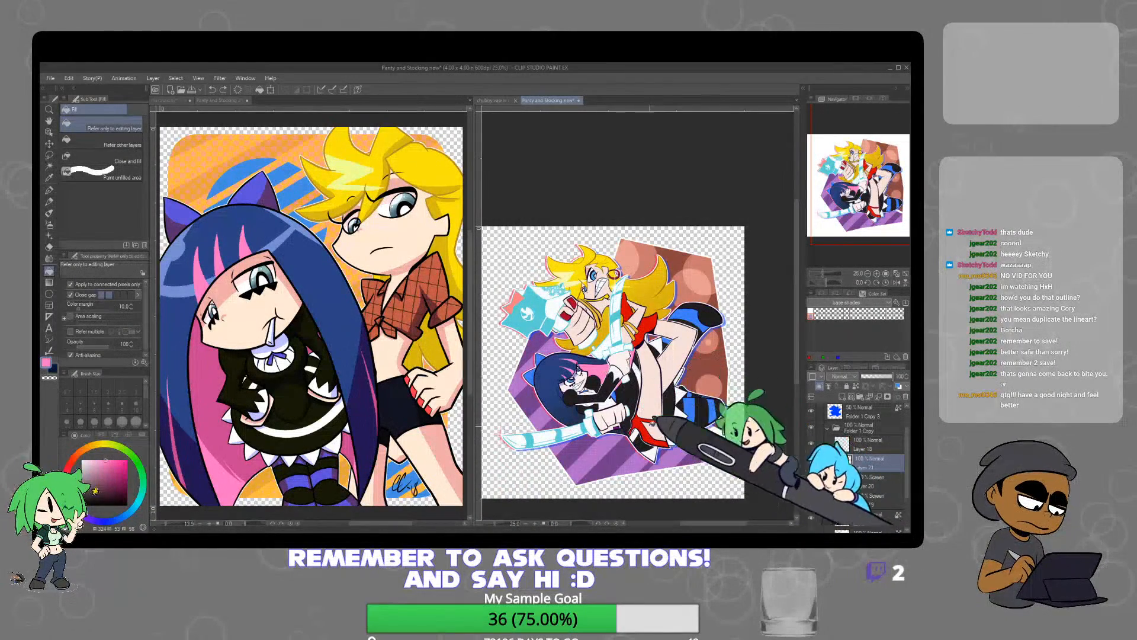
{"action": "left_click", "coordinate": [625, 440]}
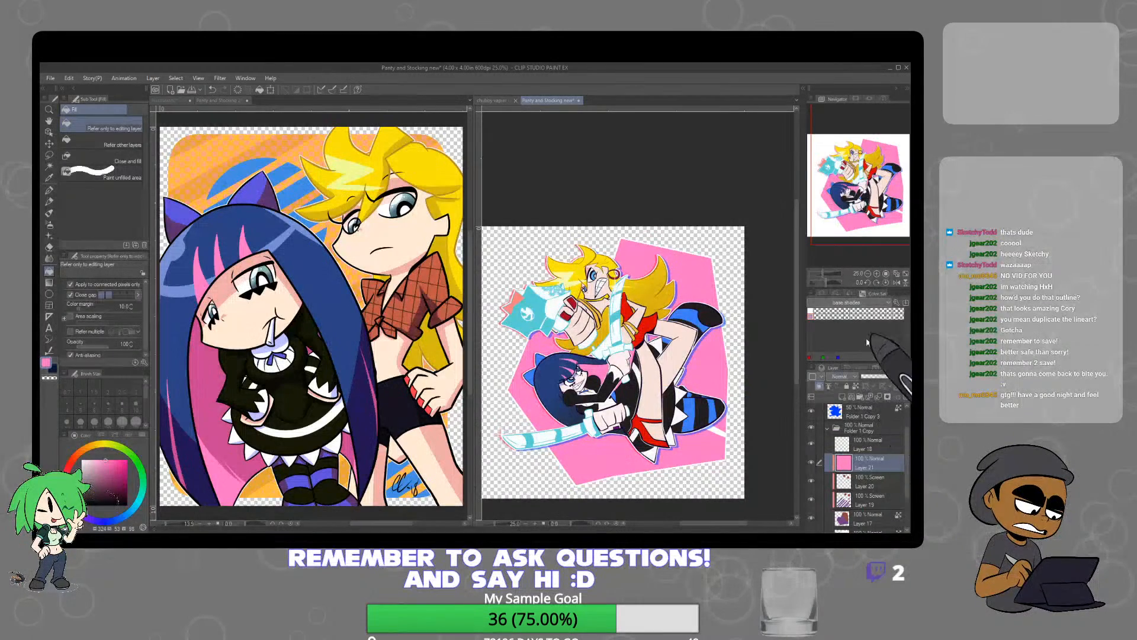
Apply the Tone effect to the pink-filled layer to turn it into a dot screen over the polygon
{"action": "left_click", "coordinate": [849, 294]}
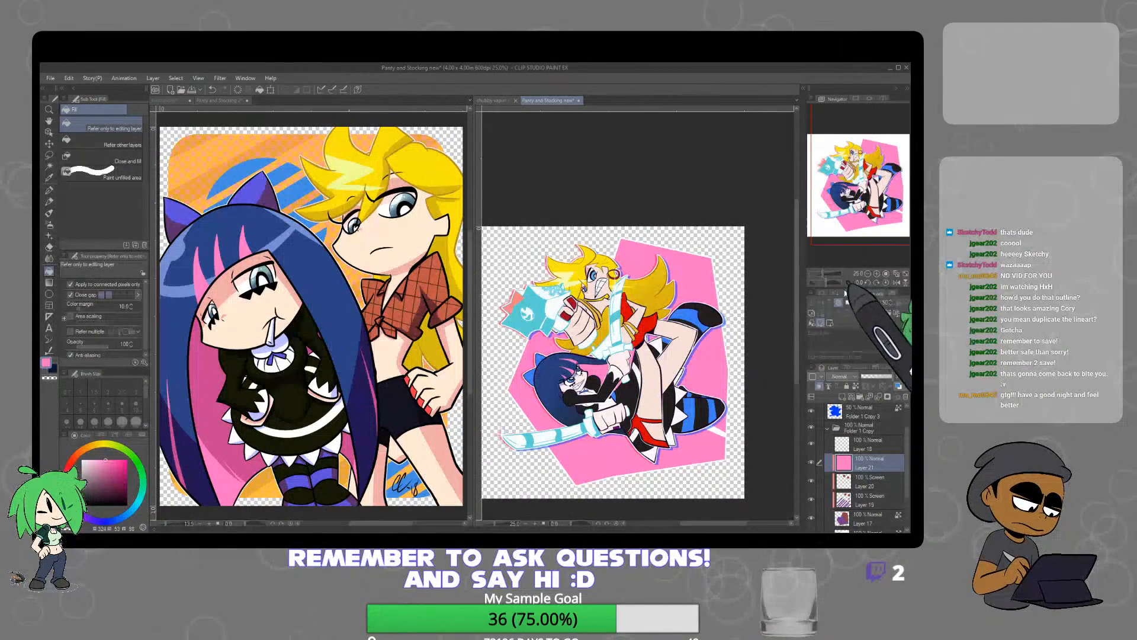
{"action": "left_click", "coordinate": [835, 295]}
{"action": "left_click", "coordinate": [825, 295]}
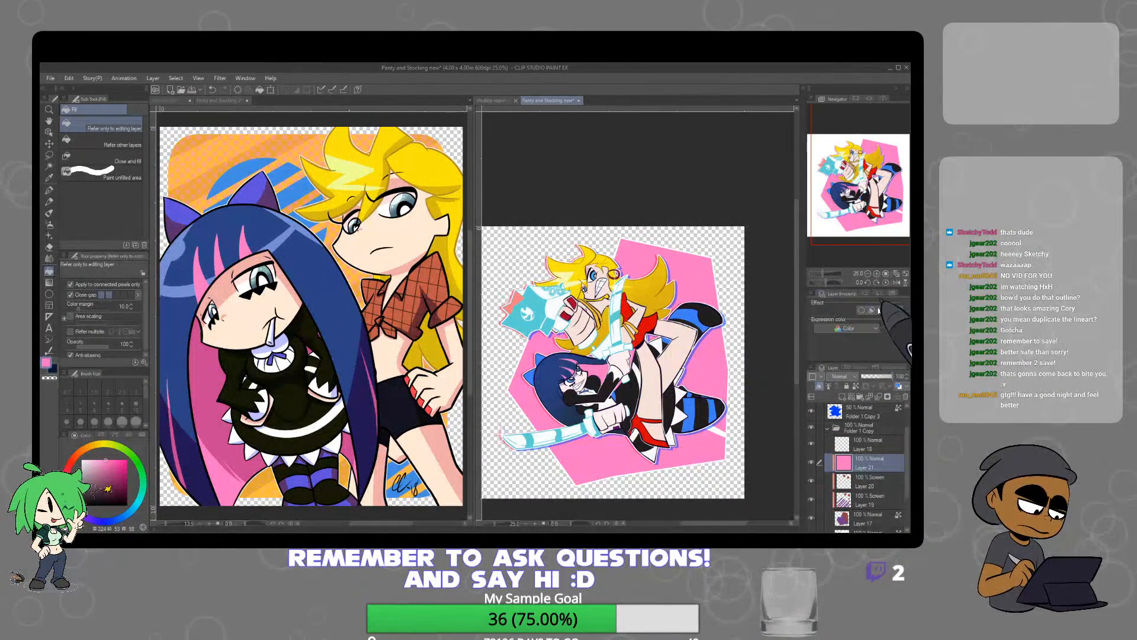
{"action": "left_click", "coordinate": [882, 310]}
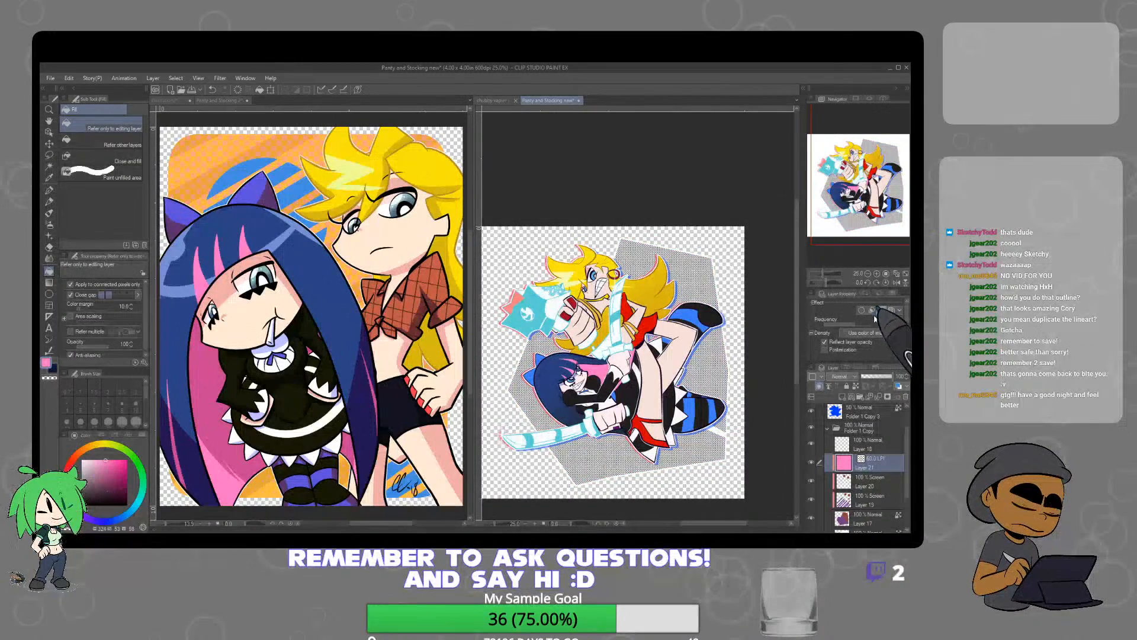
Set the dot screen's frequency to 20.0, apply a blue layer colour, base density on image brightness, and rasterize the dots
{"action": "left_click_drag", "start_coordinate": [856, 326], "coordinate": [840, 324]}
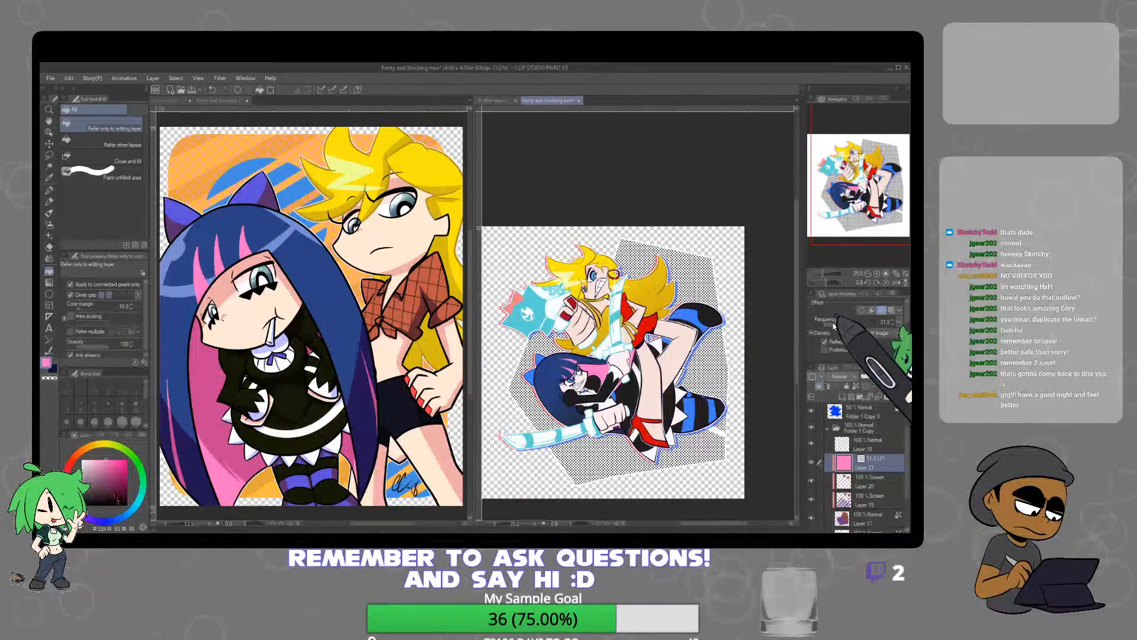
{"action": "left_click", "coordinate": [832, 325]}
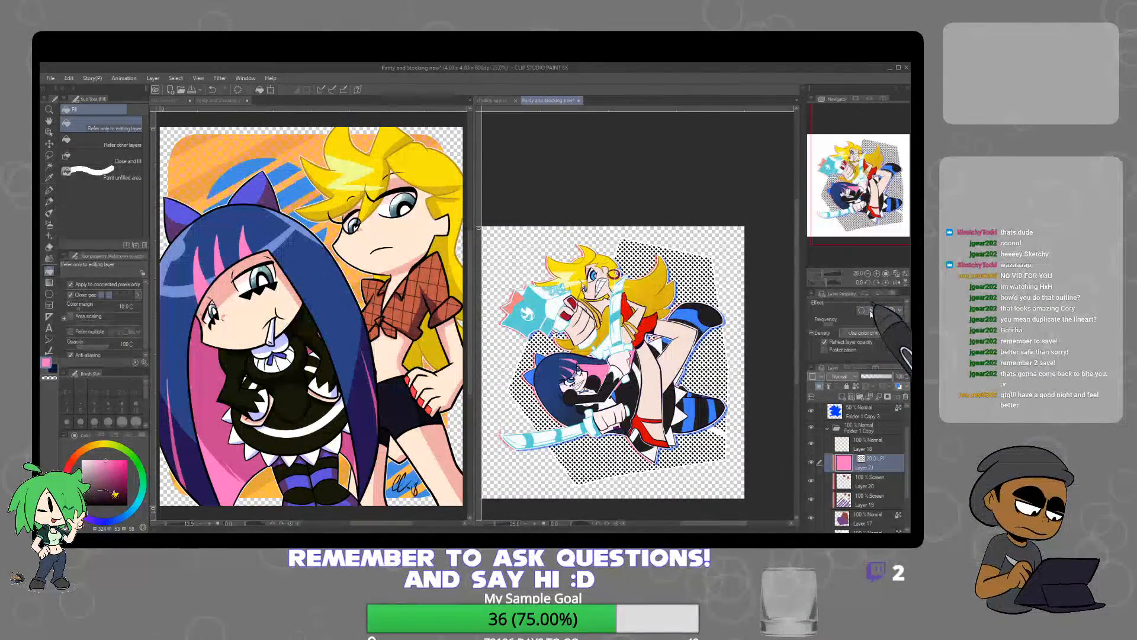
{"action": "left_click", "coordinate": [890, 312]}
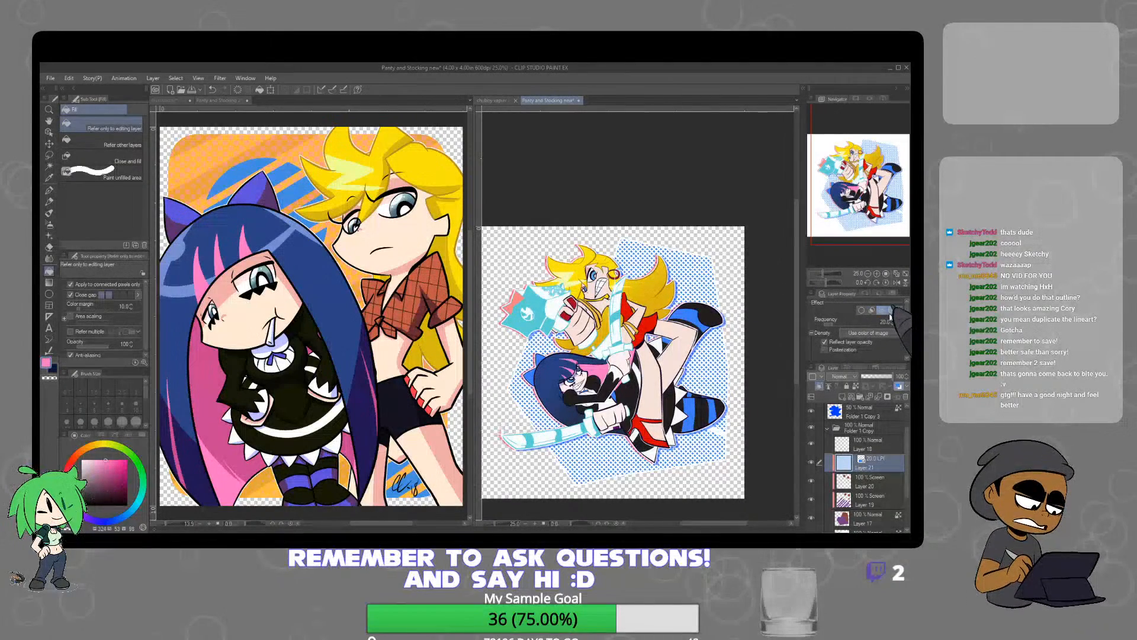
{"action": "left_click", "coordinate": [876, 351]}
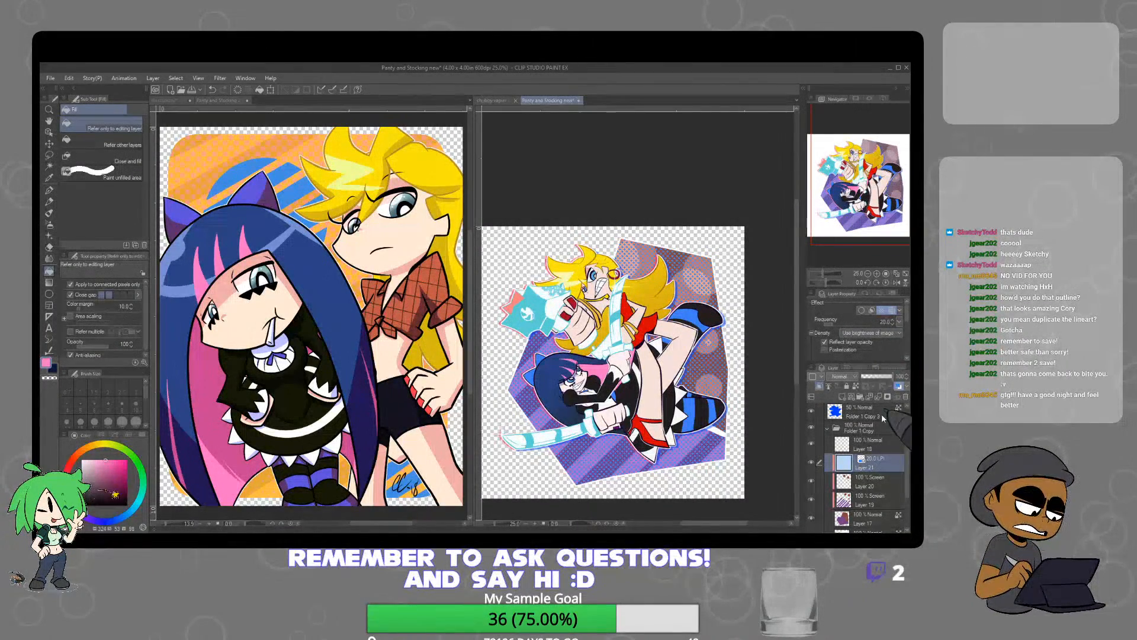
{"action": "left_click", "coordinate": [872, 370]}
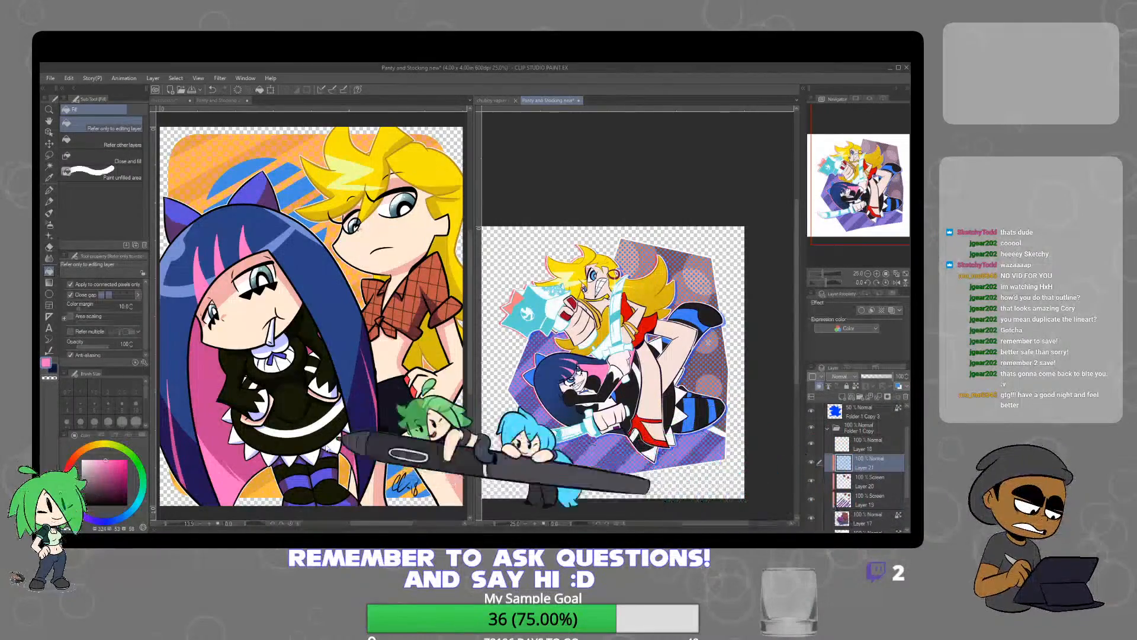
Recolour the halftone dots purple, set their layer to Multiply blending and lower its opacity
{"action": "key", "text": "b"}
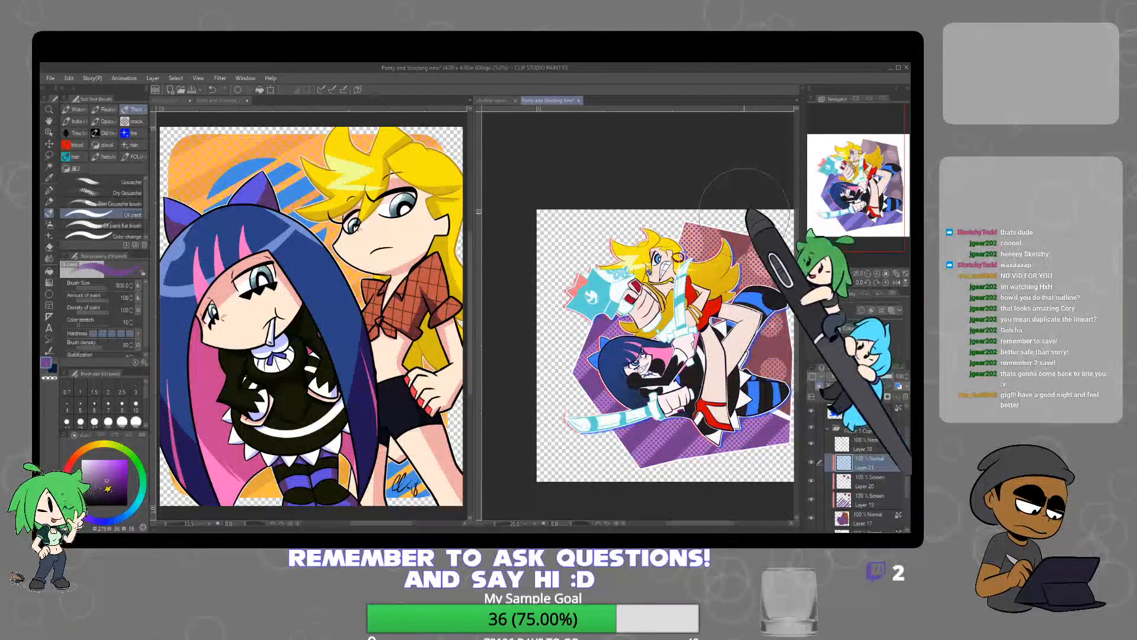
{"action": "left_click", "coordinate": [851, 145]}
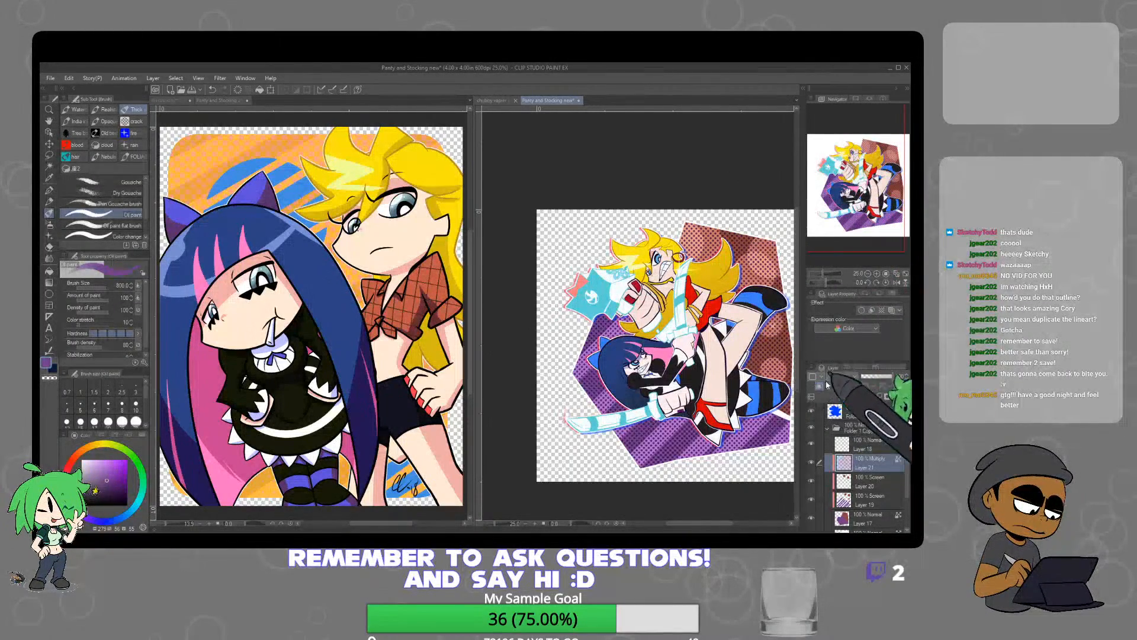
{"action": "left_click", "coordinate": [881, 378]}
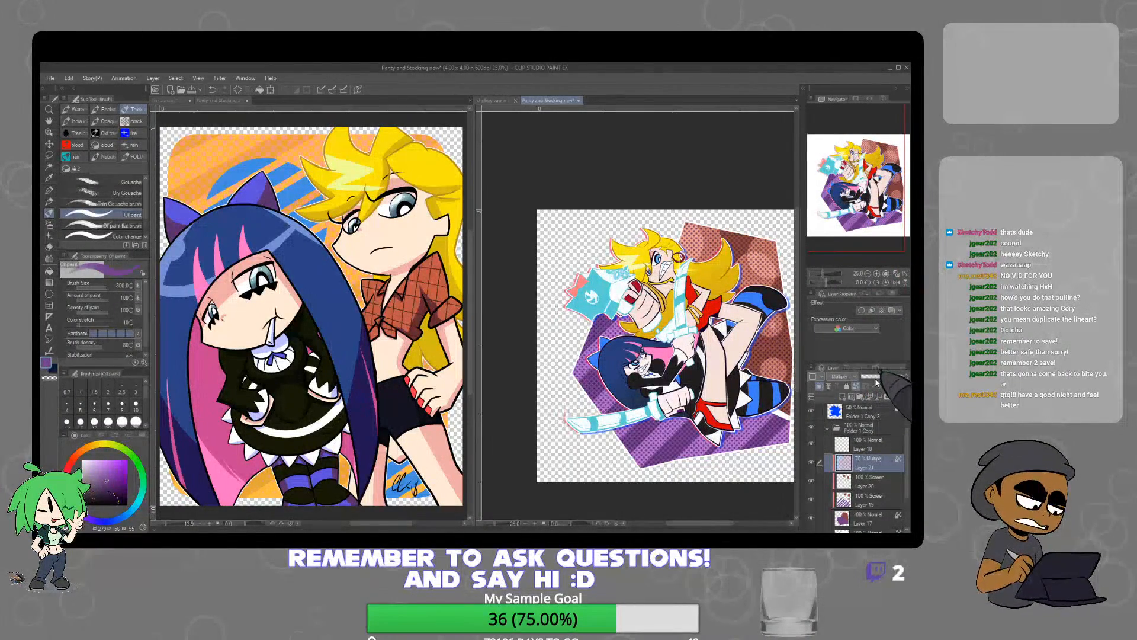
{"action": "left_click", "coordinate": [877, 381]}
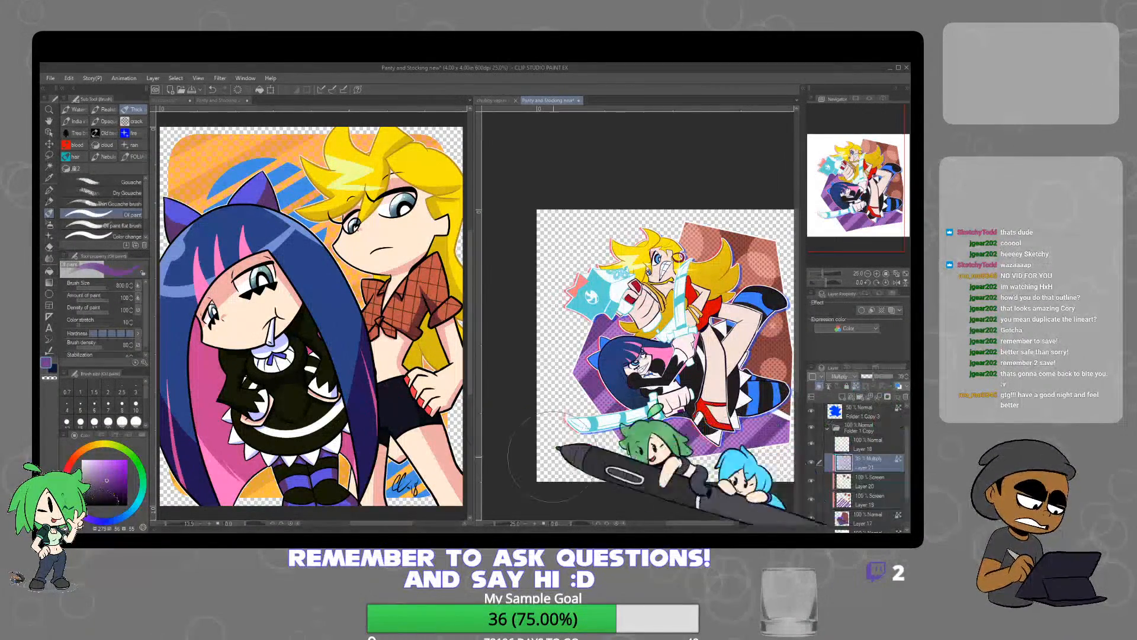
Fade out parts of the halftone dots over the polygon using the Soft airbrush in transparent colour at brush size 1500
{"action": "key", "text": "b"}
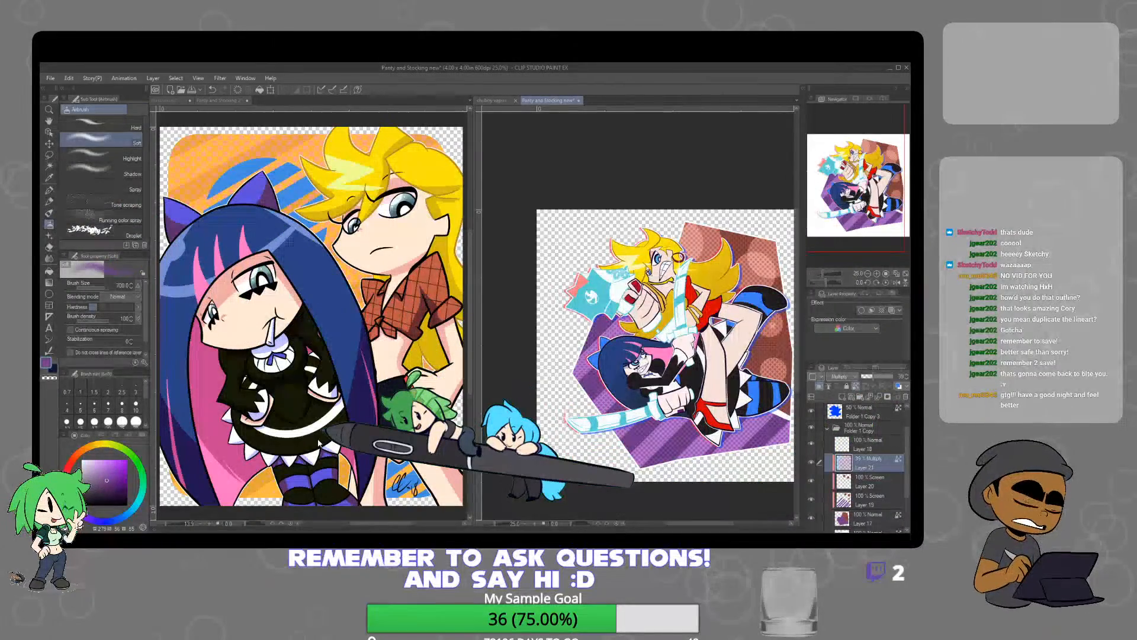
{"action": "key", "text": "]"}
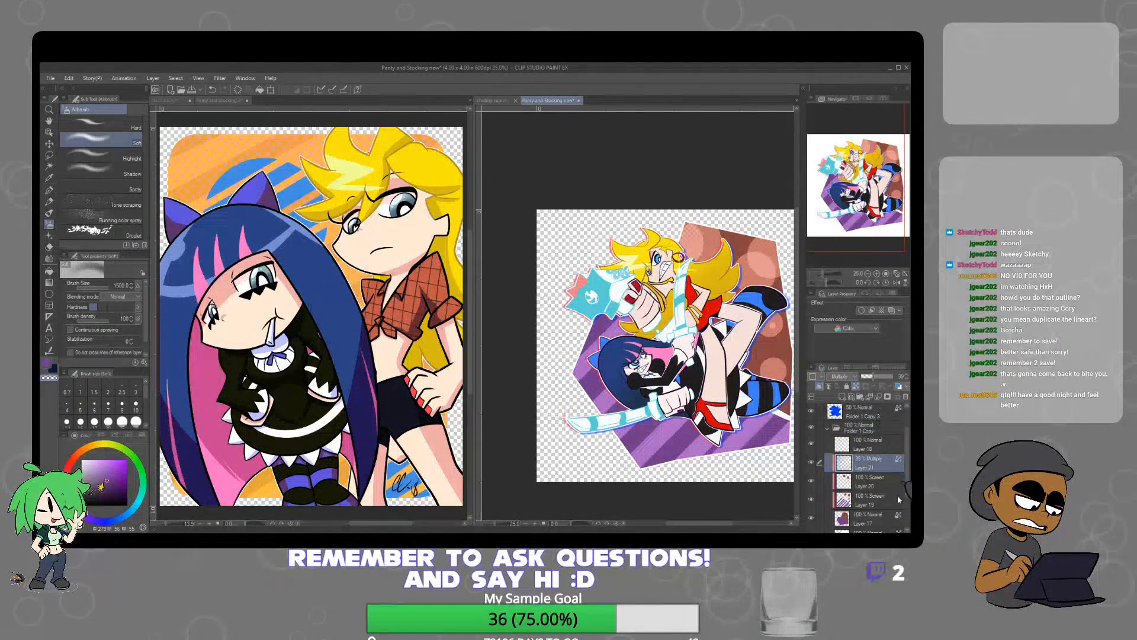
{"action": "left_click_drag", "start_coordinate": [907, 481], "coordinate": [908, 486]}
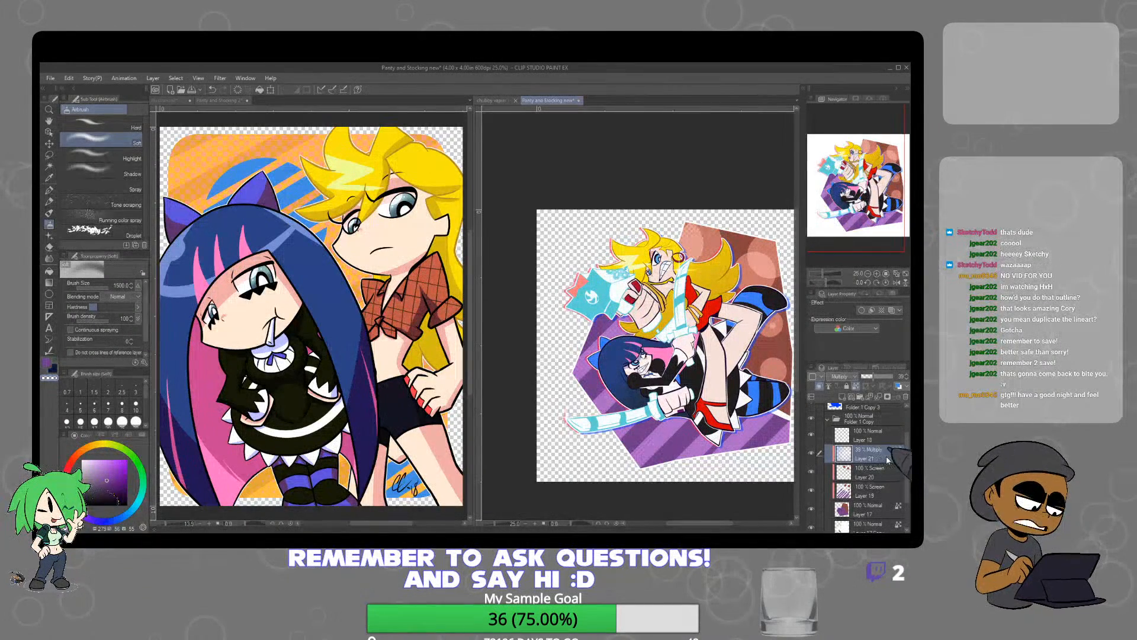
{"action": "left_click", "coordinate": [877, 438]}
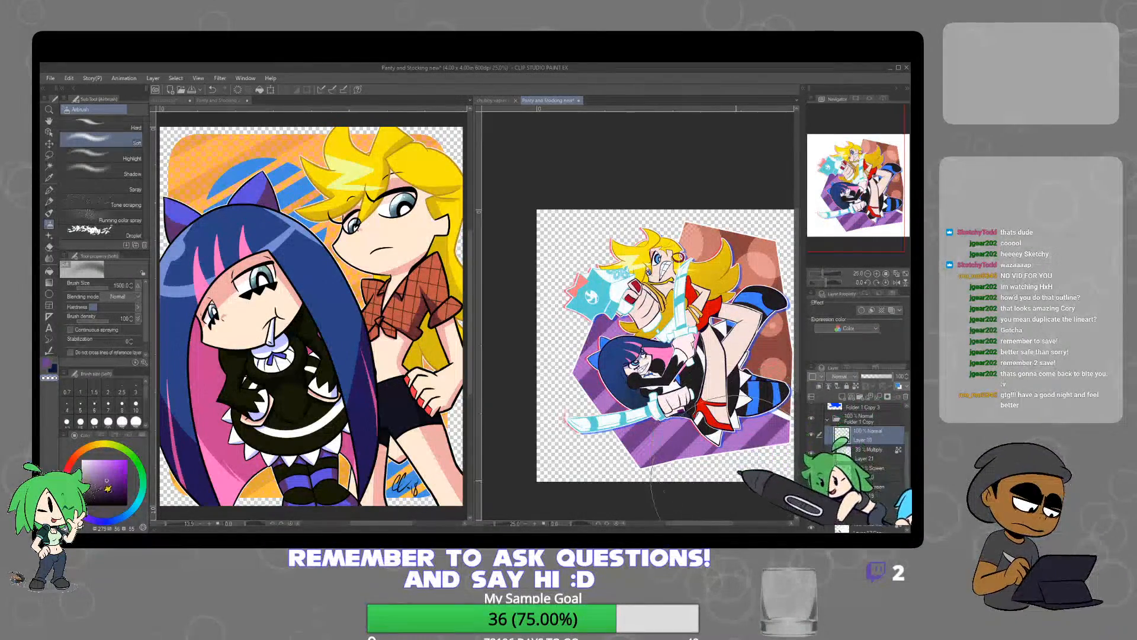
Close the finished two-character illustration to bring up the reference collage, and return to the action-pose artwork
{"action": "left_click", "coordinate": [244, 101]}
{"action": "left_click", "coordinate": [504, 243]}
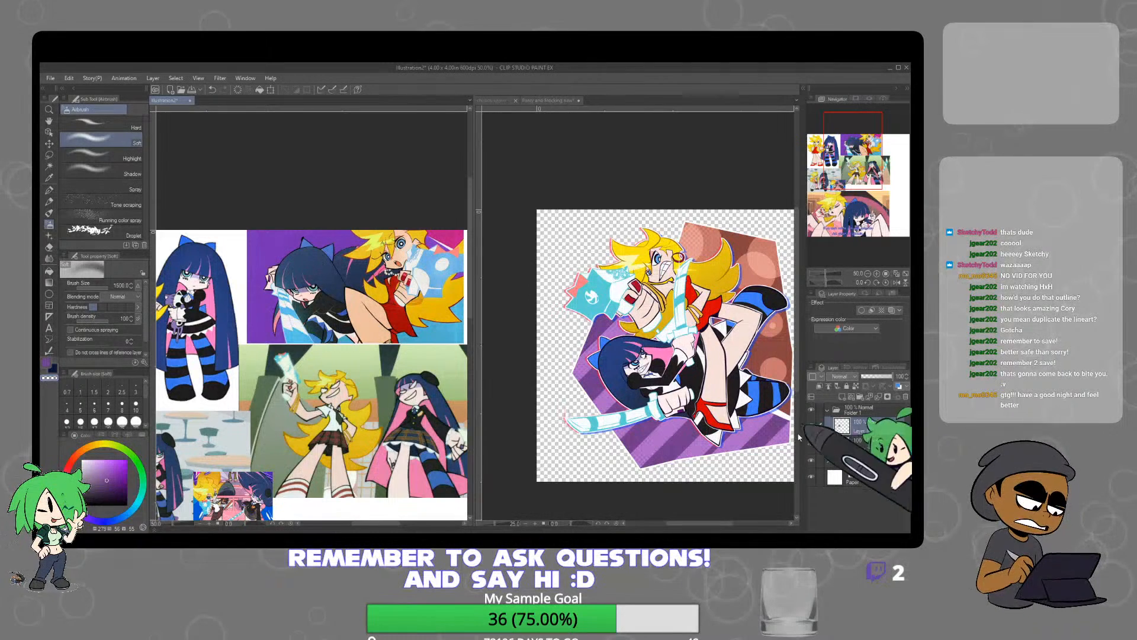
{"action": "left_click", "coordinate": [774, 429]}
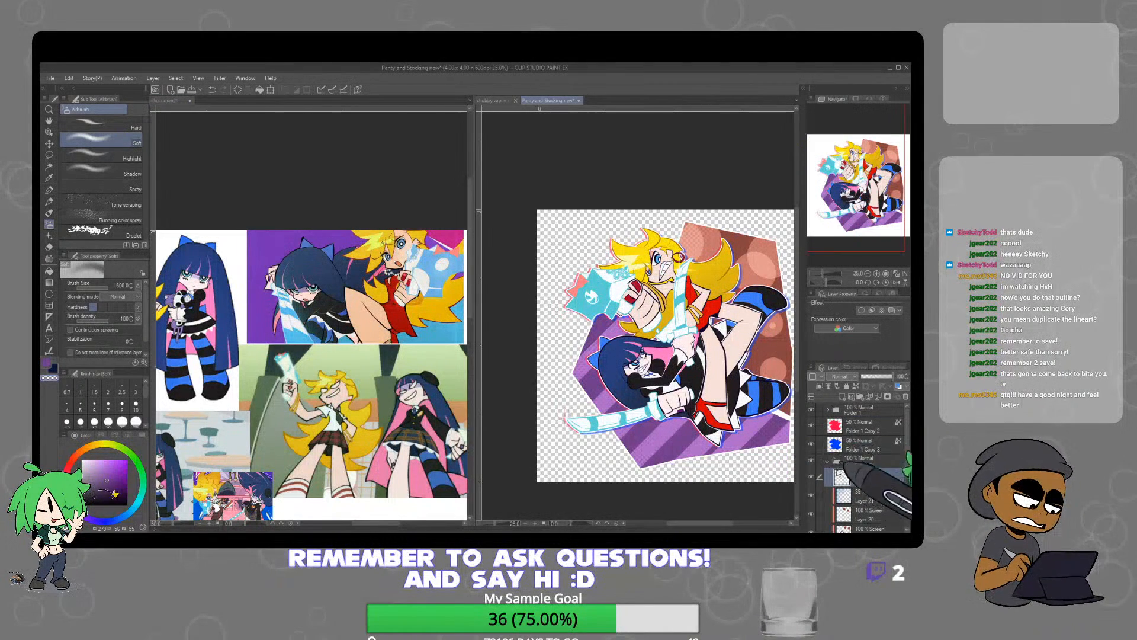
Collapse the background folder, expand the character folder and select Layer 5, which holds the red nails and blue stocking stripes
{"action": "left_click", "coordinate": [828, 461]}
{"action": "left_click", "coordinate": [827, 409]}
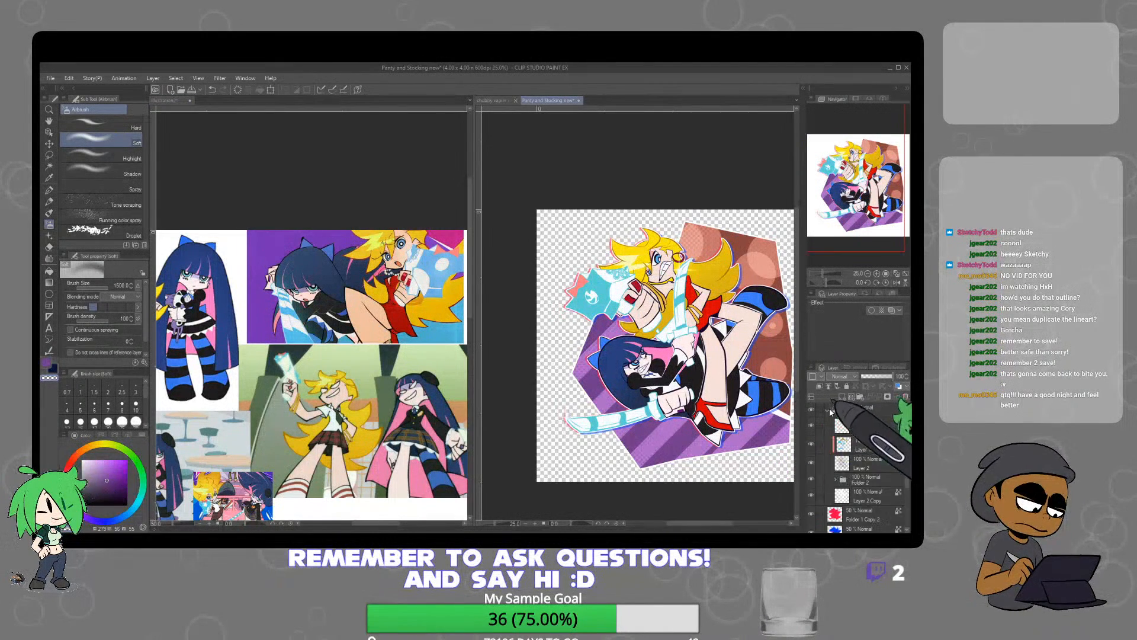
{"action": "scroll", "coordinate": [880, 435], "scroll_direction": "down", "scroll_amount": 5}
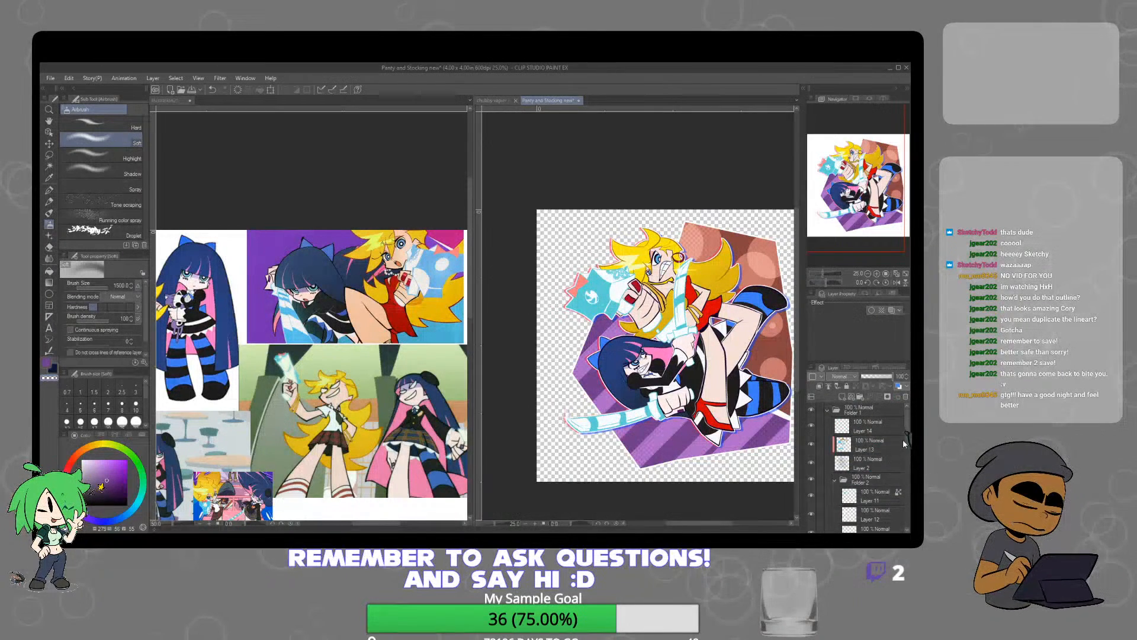
{"action": "scroll", "coordinate": [905, 478], "scroll_direction": "down", "scroll_amount": 5}
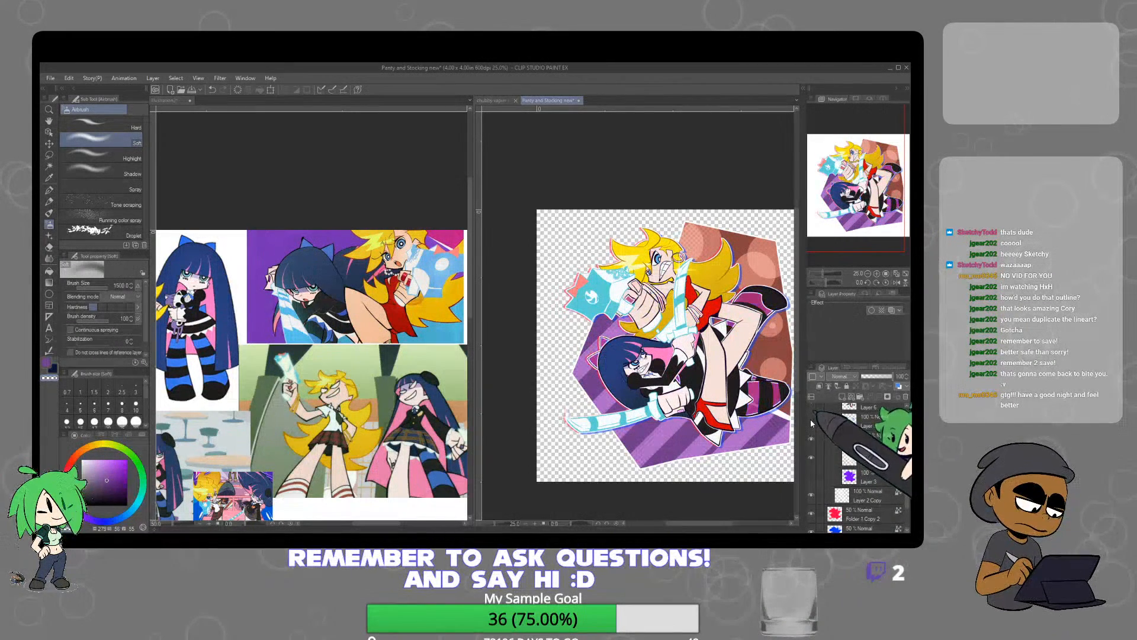
{"action": "left_click", "coordinate": [865, 424]}
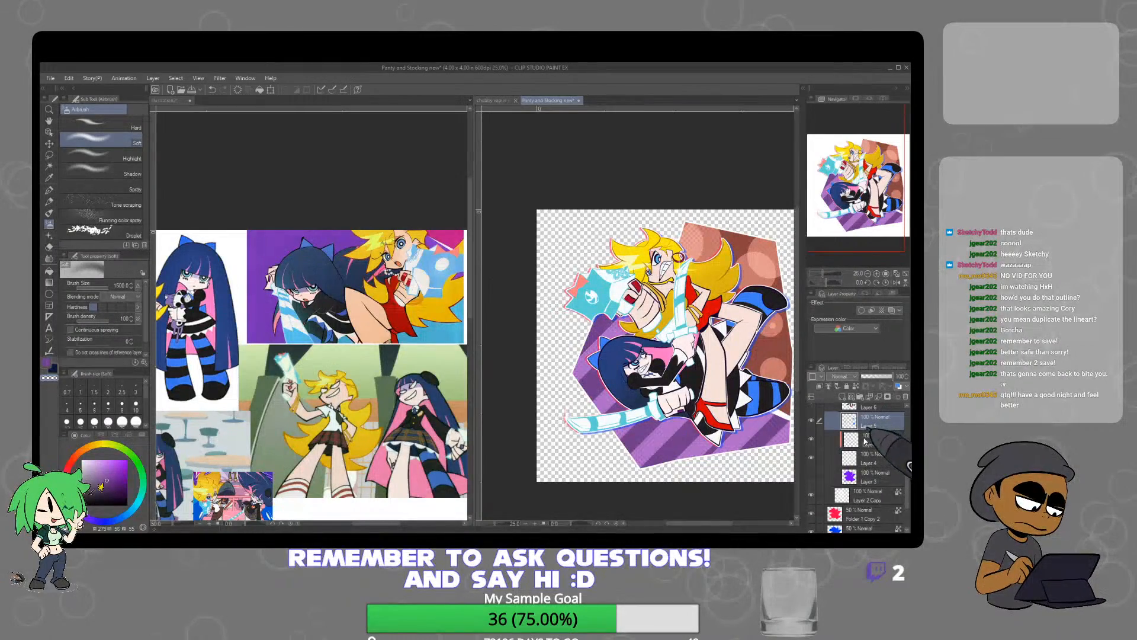
Sample the pink nail highlight from the reference image with the Mapping pen selected, for highlighting the blonde character's red nails
{"action": "key", "text": "p"}
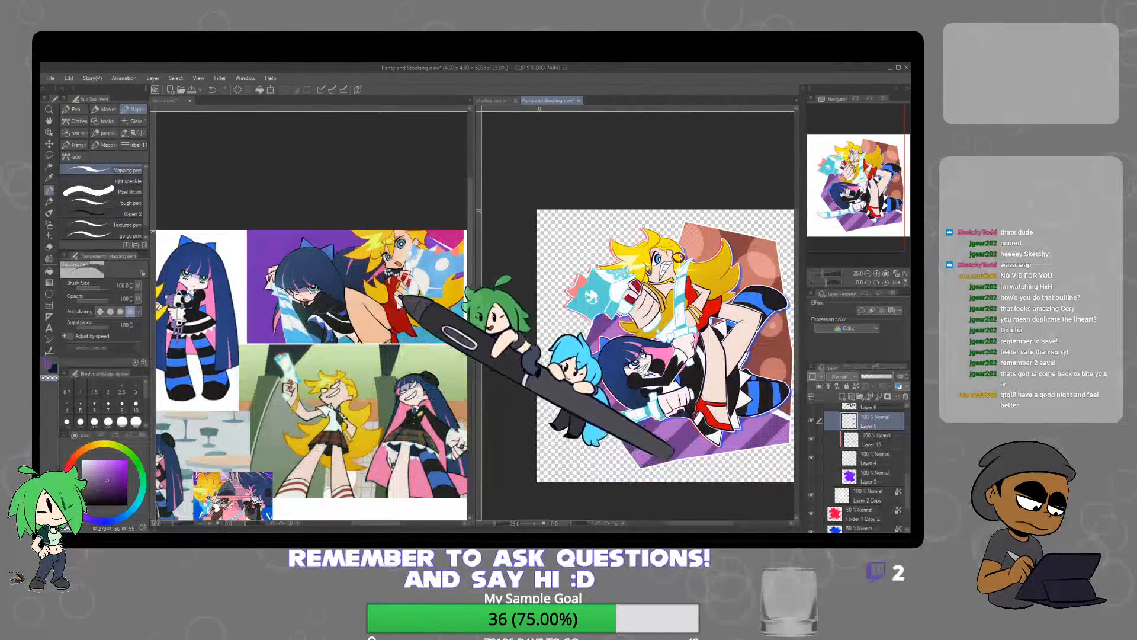
{"action": "left_click", "coordinate": [408, 280]}
{"action": "scroll", "coordinate": [408, 278], "scroll_direction": "up", "scroll_amount": 6}
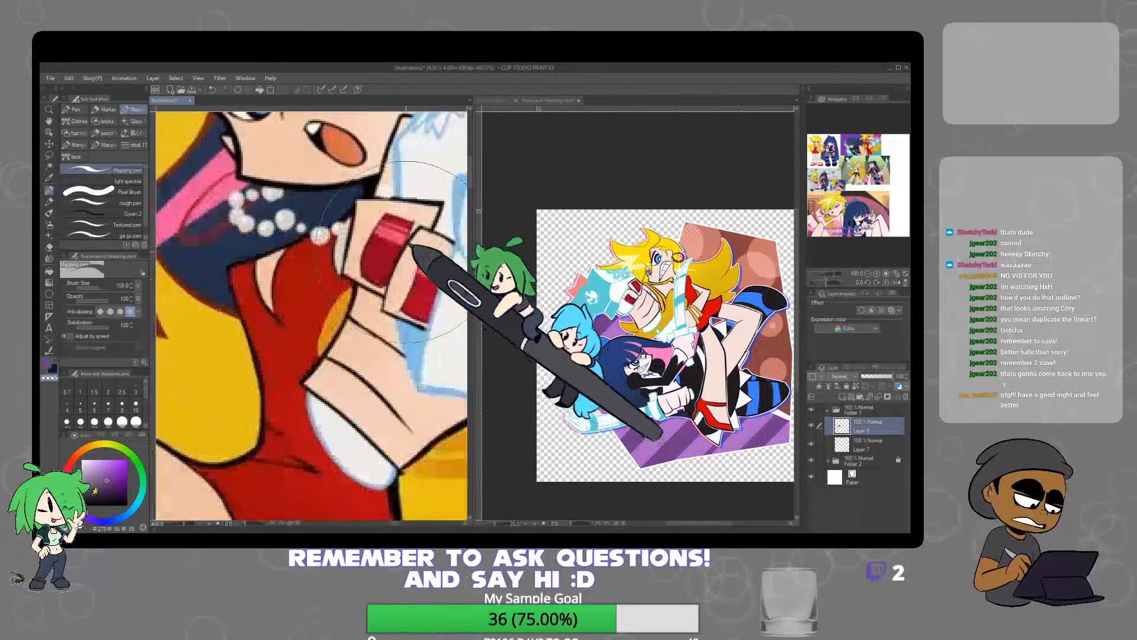
{"action": "left_click", "coordinate": [402, 226], "text": "alt"}
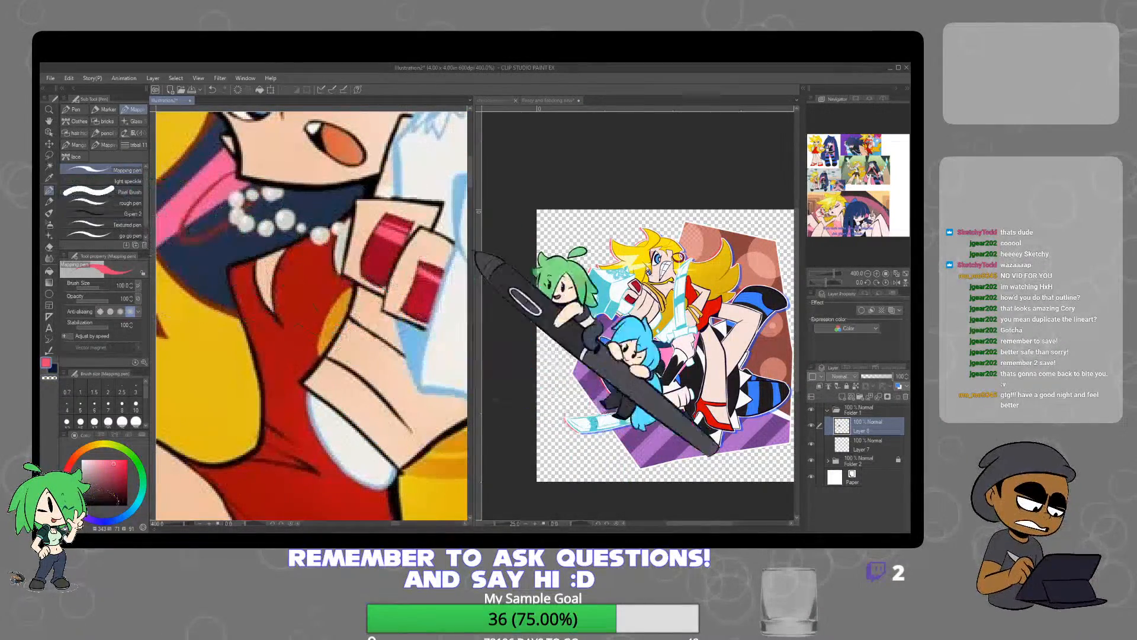
{"action": "left_click", "coordinate": [637, 356]}
{"action": "scroll", "coordinate": [627, 282], "scroll_direction": "up", "scroll_amount": 4}
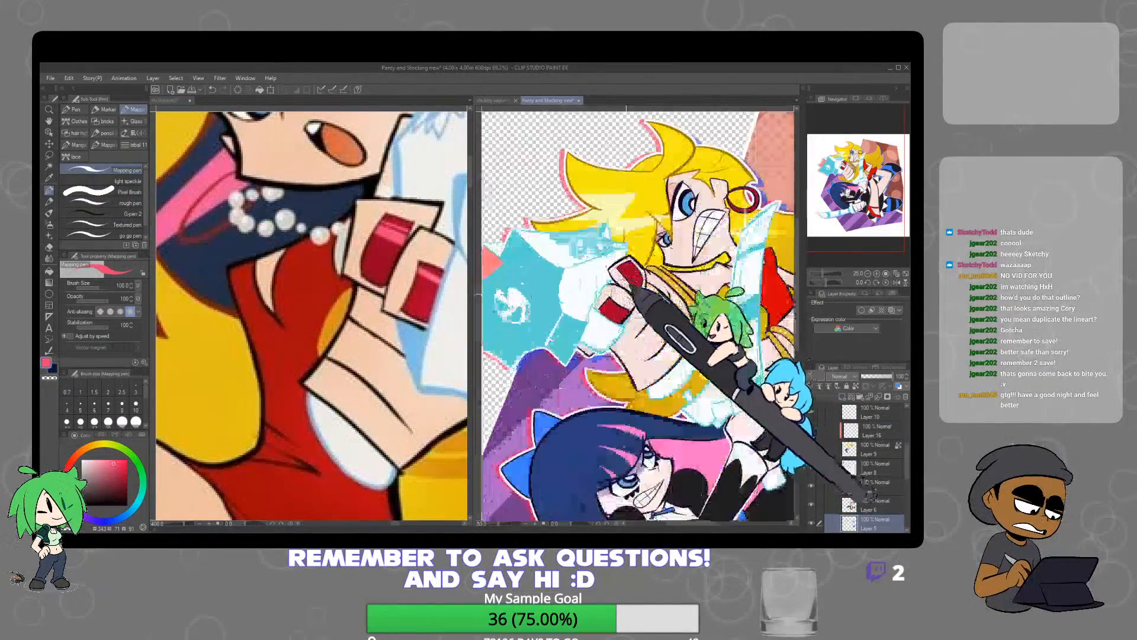
{"action": "scroll", "coordinate": [628, 284], "scroll_direction": "up", "scroll_amount": 1}
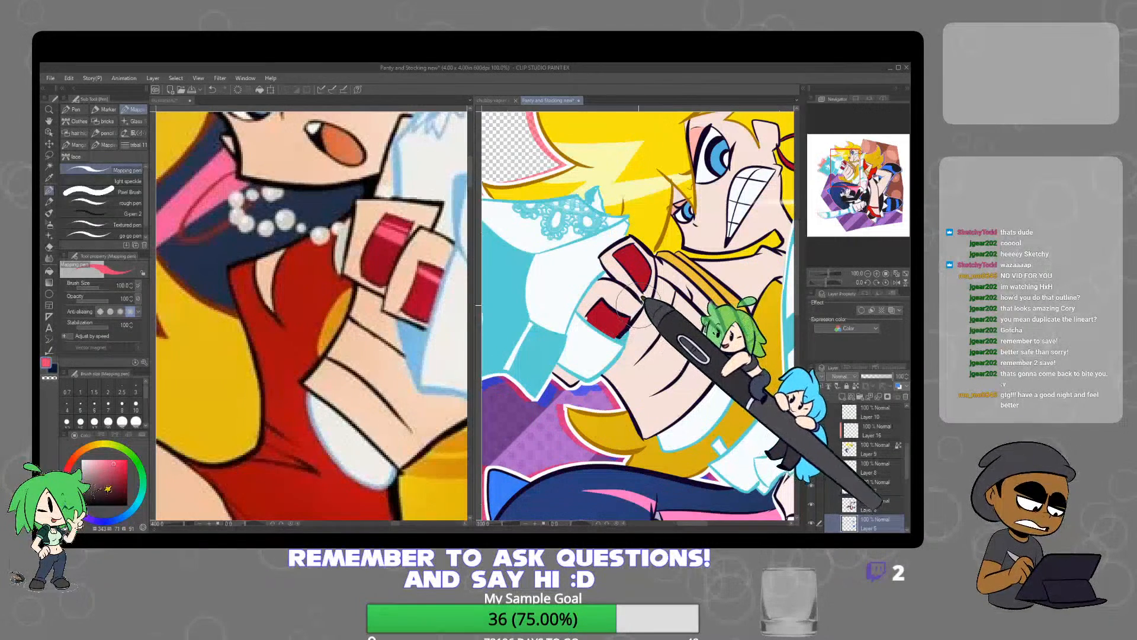
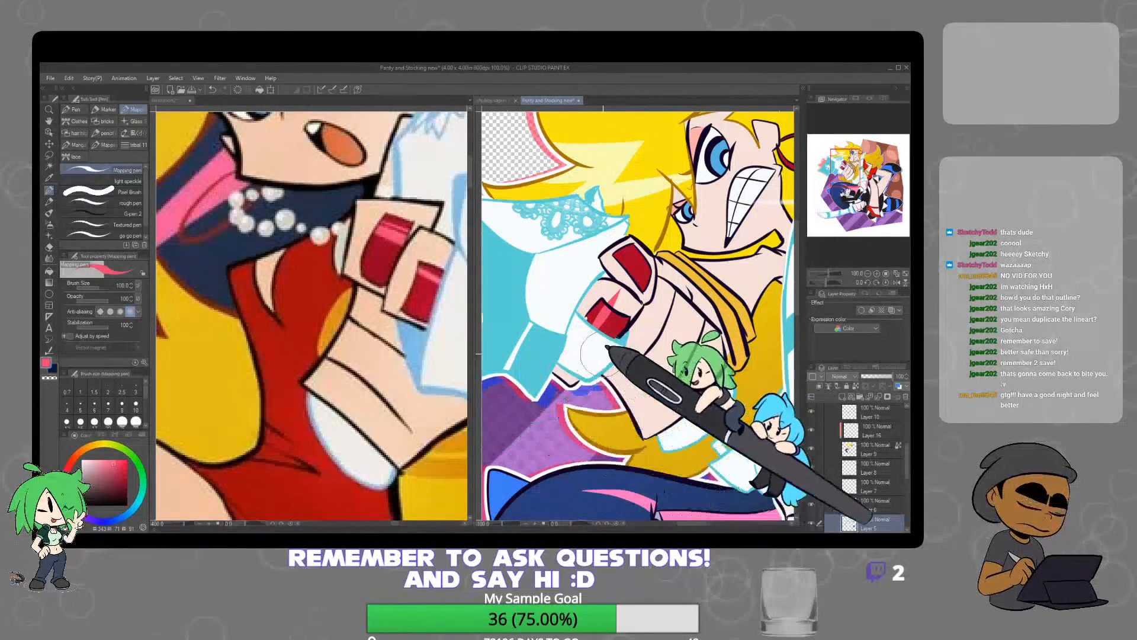
Sample the light pink from the reference nails and paint highlights on the blonde character's two red fingernails
{"action": "key", "text": "ctrl+z"}
{"action": "left_click", "coordinate": [596, 315], "text": "alt"}
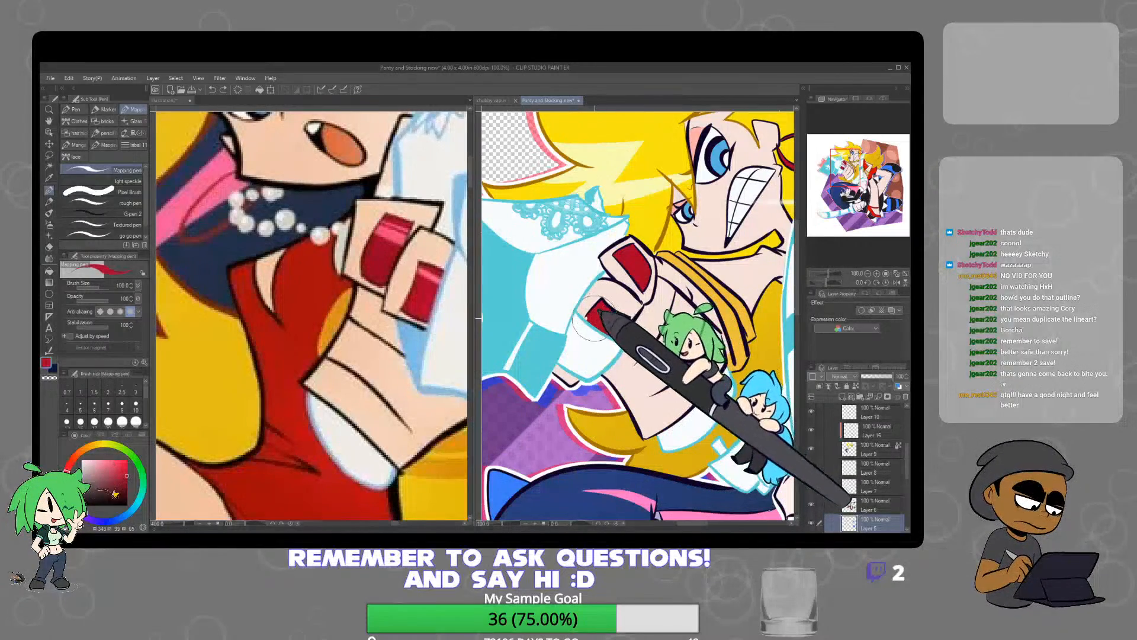
{"action": "left_click", "coordinate": [428, 274], "text": "alt"}
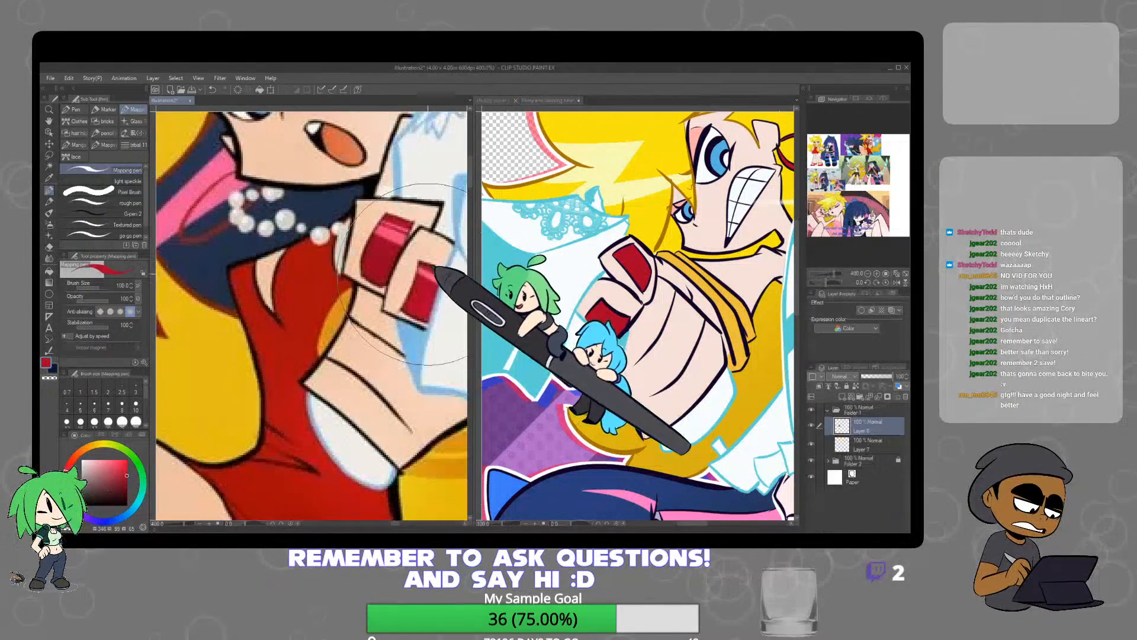
{"action": "left_click", "coordinate": [429, 268], "text": "alt"}
{"action": "left_click", "coordinate": [431, 271], "text": "alt"}
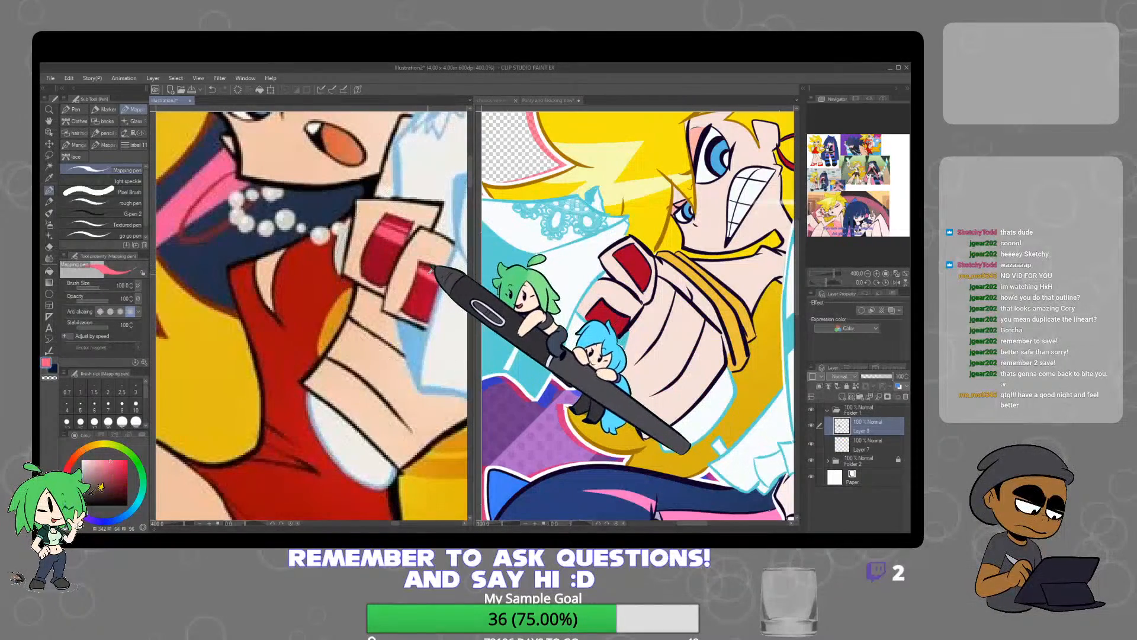
{"action": "left_click", "coordinate": [600, 314]}
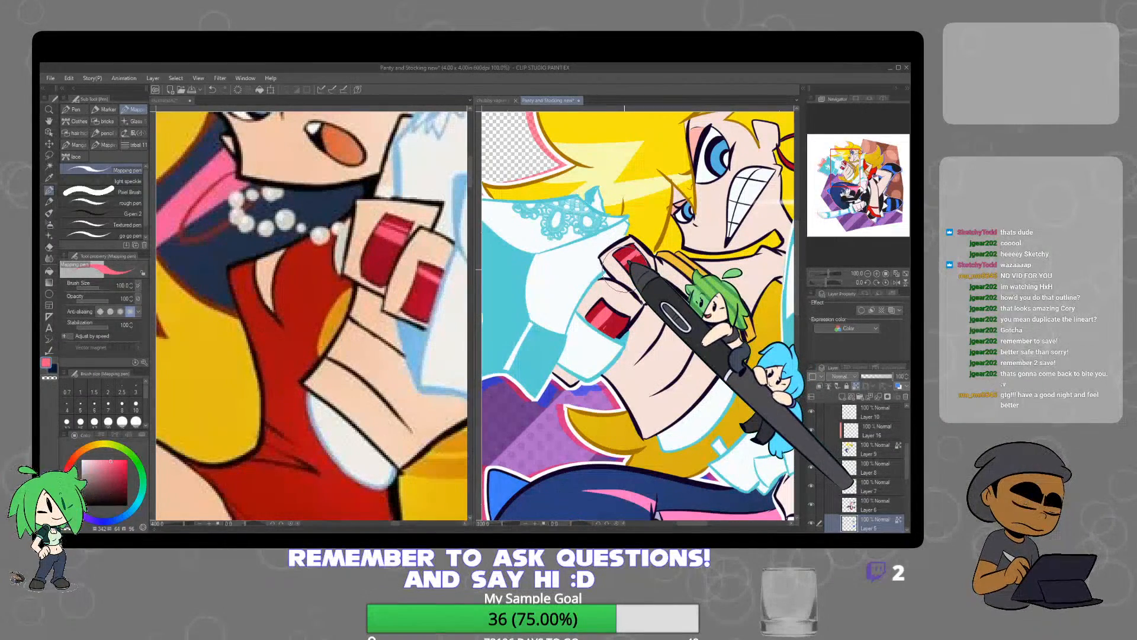
Sample the purple of the dark-haired character's fingernail and pick a brighter purple for its highlight
{"action": "scroll", "coordinate": [624, 269], "scroll_direction": "down", "scroll_amount": 3}
{"action": "left_click_drag", "start_coordinate": [716, 422], "coordinate": [711, 359]}
{"action": "scroll", "coordinate": [695, 352], "scroll_direction": "up", "scroll_amount": 1}
{"action": "scroll", "coordinate": [695, 353], "scroll_direction": "up", "scroll_amount": 4}
{"action": "left_click", "coordinate": [671, 425], "text": "alt"}
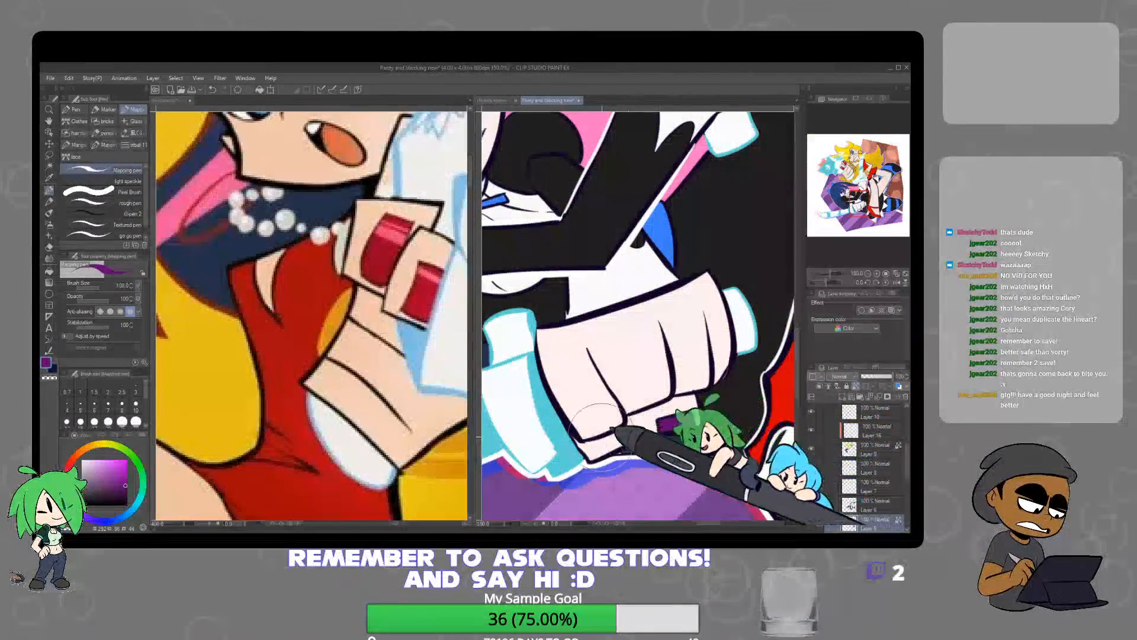
{"action": "left_click", "coordinate": [119, 465]}
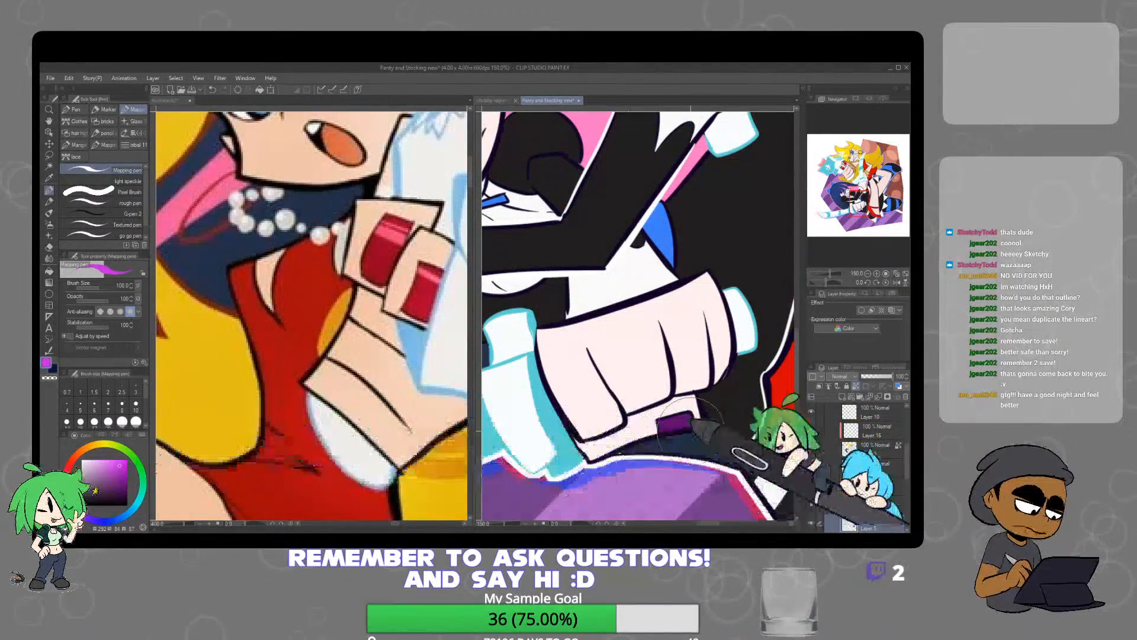
Examine the whole illustration at several zoom levels to check the colouring and background
{"action": "scroll", "coordinate": [655, 425], "scroll_direction": "down", "scroll_amount": 10}
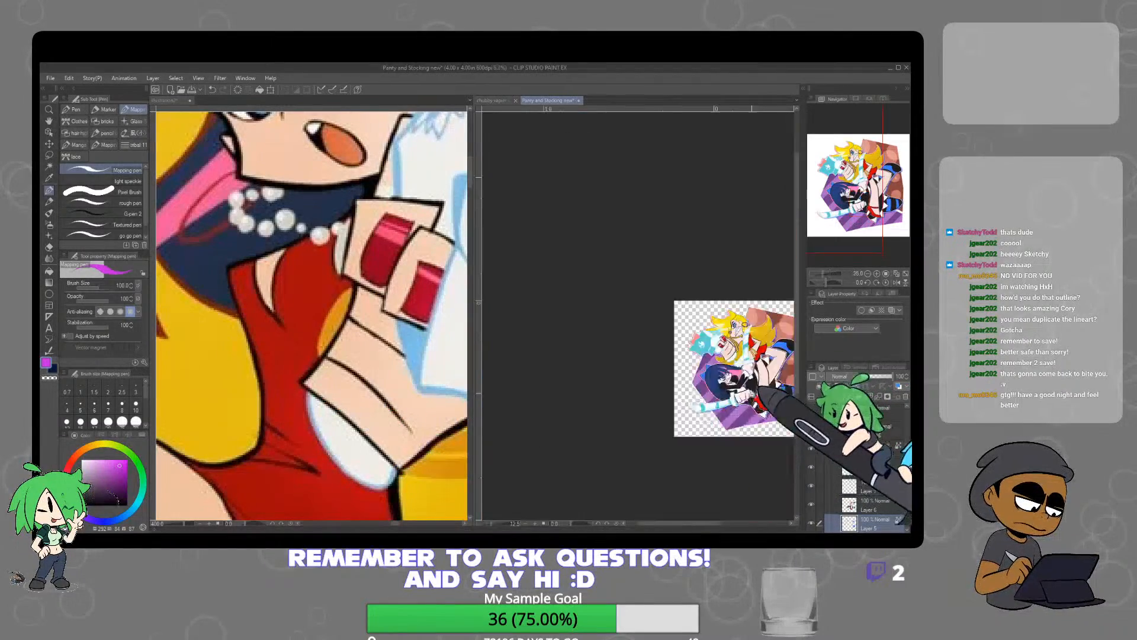
{"action": "scroll", "coordinate": [713, 405], "scroll_direction": "up", "scroll_amount": 9}
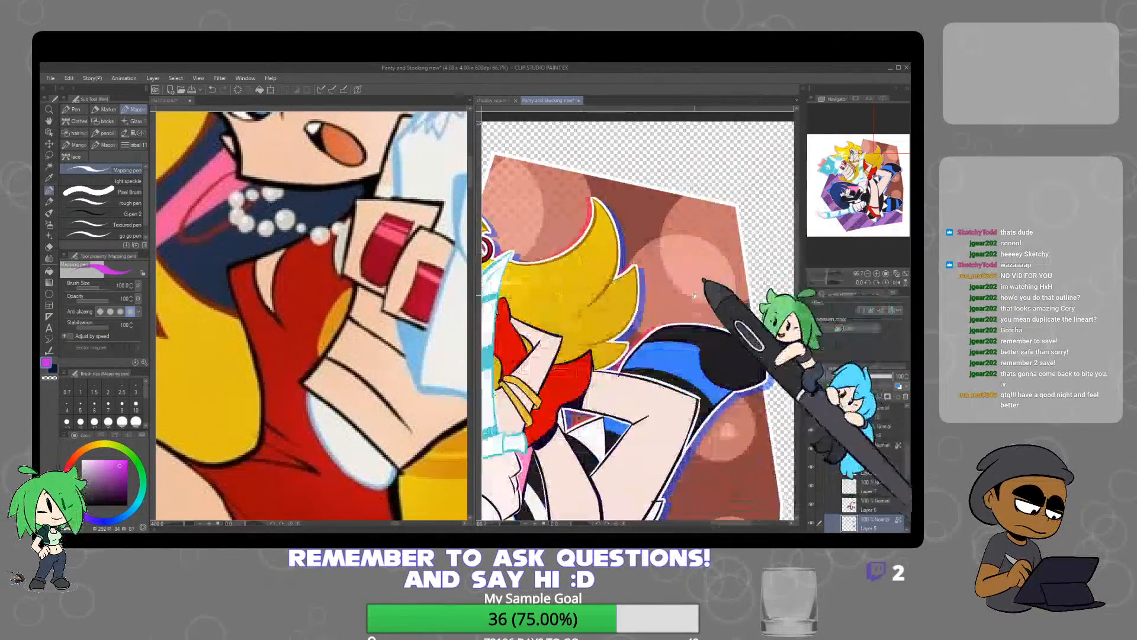
{"action": "scroll", "coordinate": [782, 313], "scroll_direction": "down", "scroll_amount": 2}
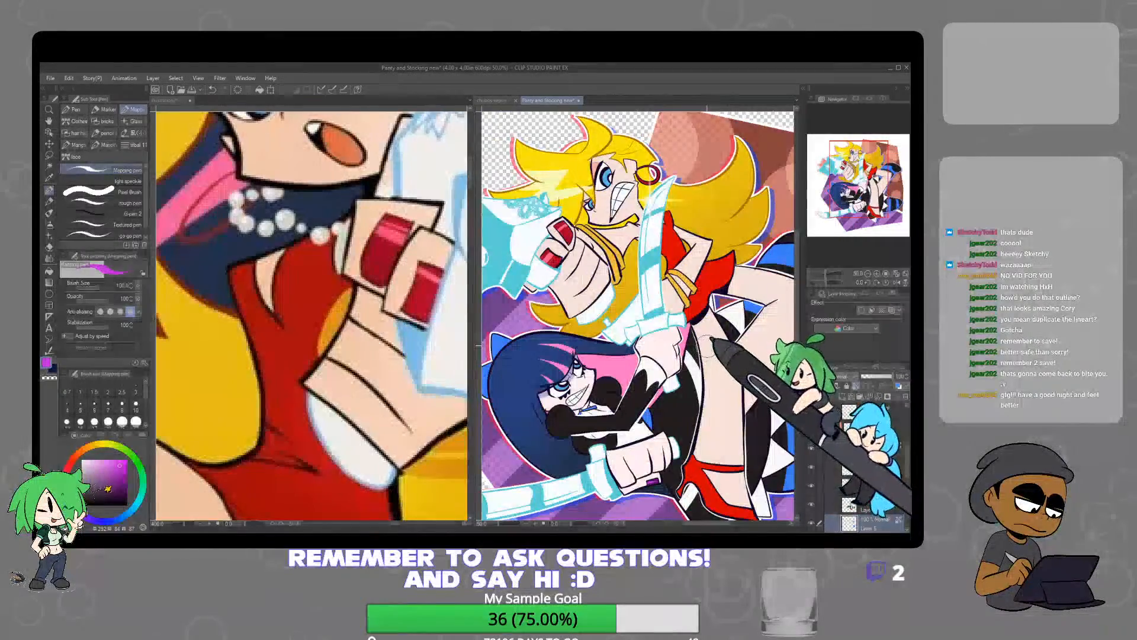
{"action": "scroll", "coordinate": [707, 344], "scroll_direction": "up", "scroll_amount": 1}
{"action": "scroll", "coordinate": [706, 344], "scroll_direction": "down", "scroll_amount": 1}
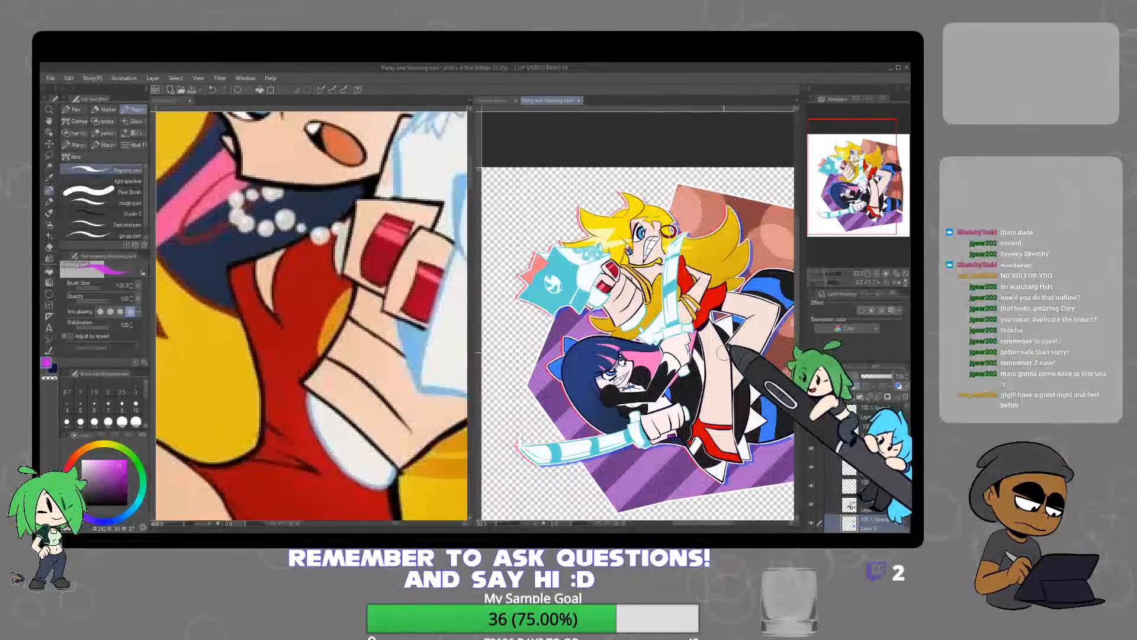
{"action": "scroll", "coordinate": [721, 355], "scroll_direction": "down", "scroll_amount": 1}
{"action": "mouse_move", "coordinate": [735, 354]}
{"action": "left_mouse_down"}
{"action": "mouse_move", "coordinate": [684, 329]}
{"action": "mouse_move", "coordinate": [722, 337]}
{"action": "left_mouse_up"}
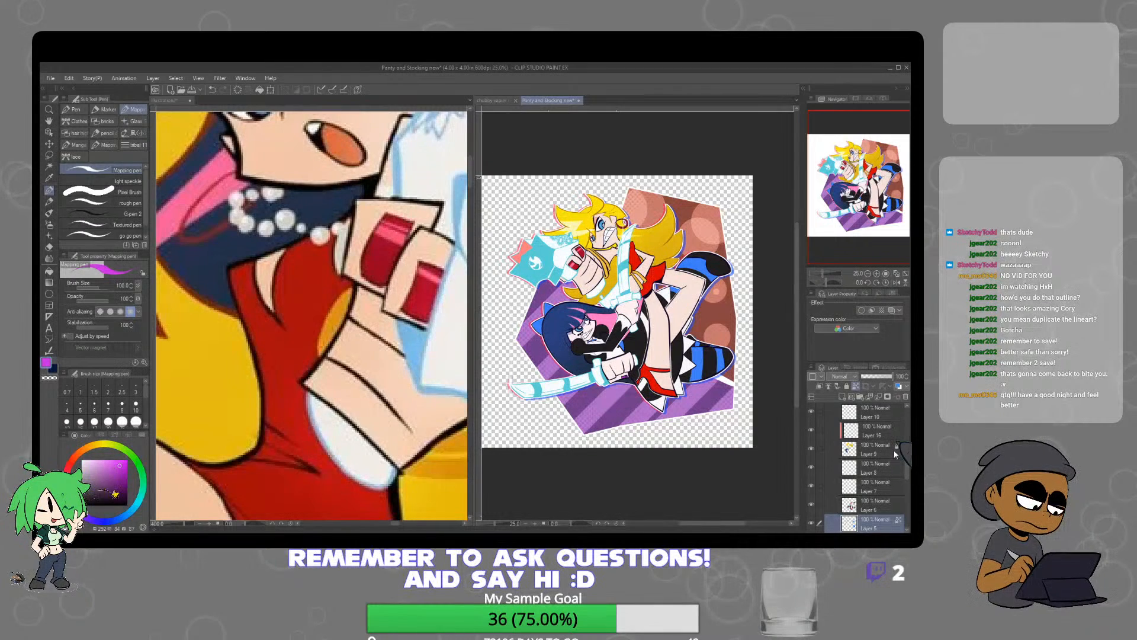
On the uppermost layer inside Folder 1 Copy, draw white spark lines on the purple background below the striped boot
{"action": "left_click_drag", "start_coordinate": [909, 468], "coordinate": [907, 502]}
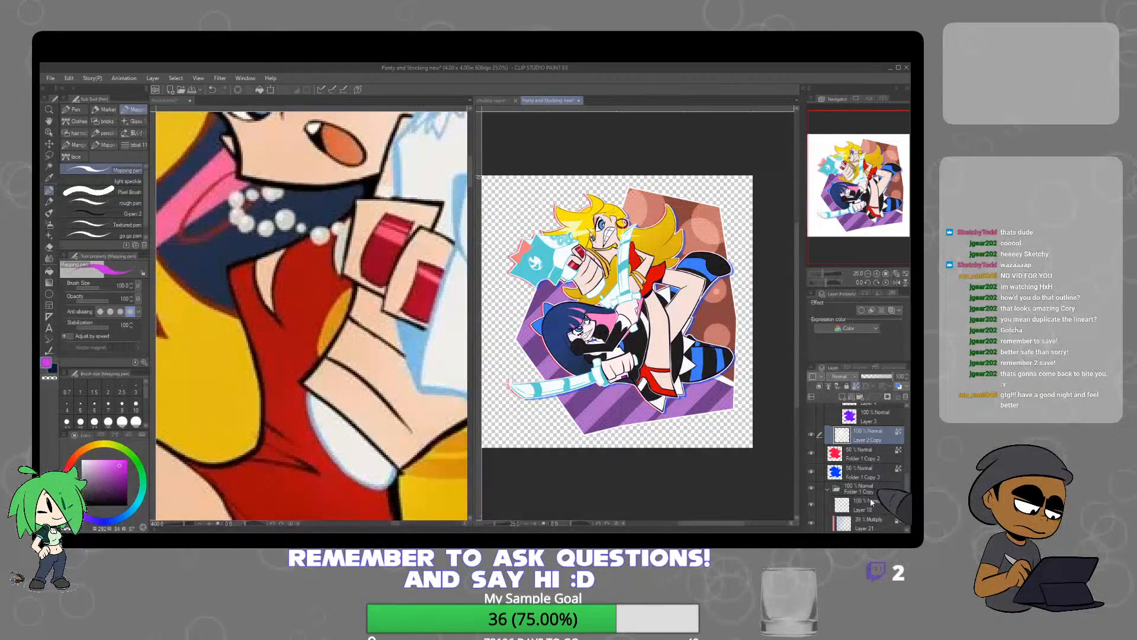
{"action": "scroll", "coordinate": [713, 363], "scroll_direction": "up", "scroll_amount": 2}
{"action": "left_click", "coordinate": [735, 395], "text": "alt"}
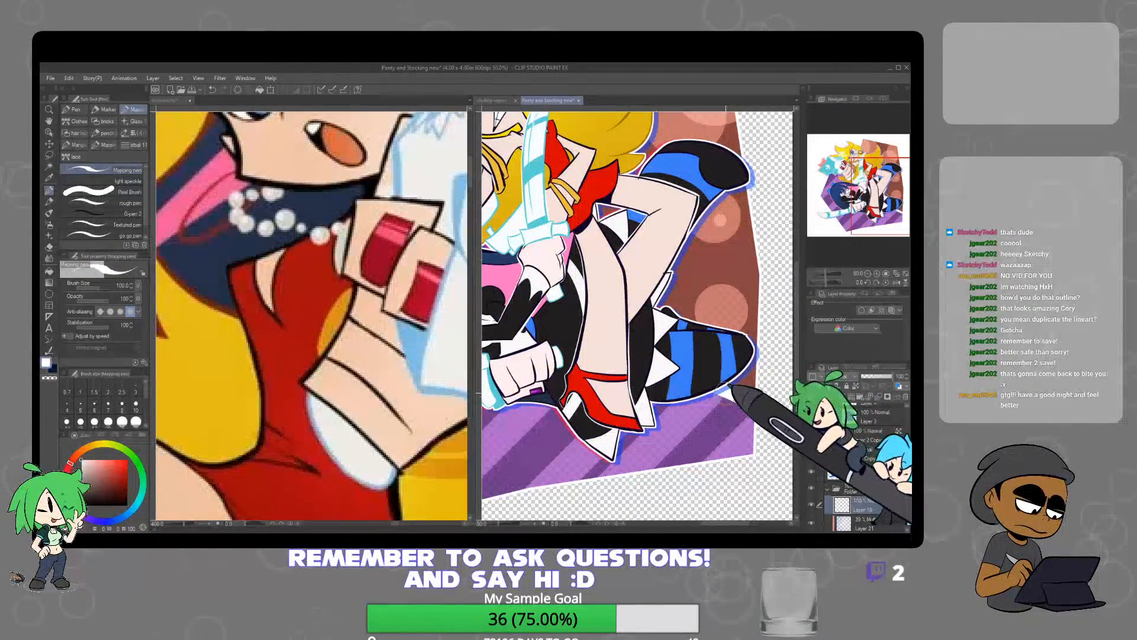
{"action": "left_click_drag", "start_coordinate": [728, 395], "coordinate": [730, 420]}
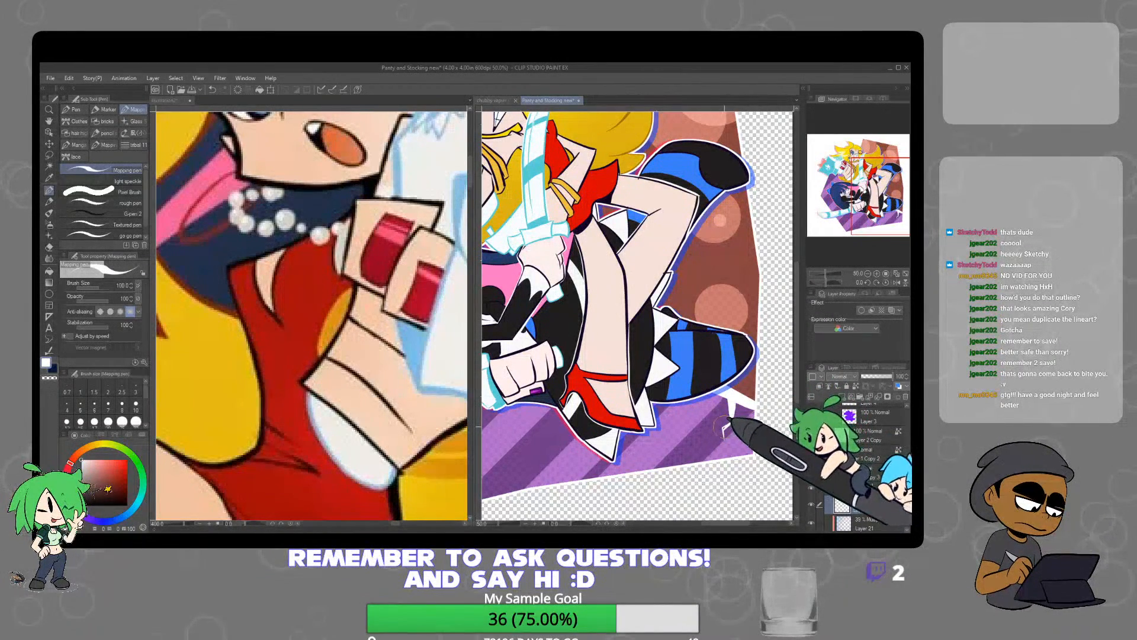
{"action": "mouse_move", "coordinate": [733, 403]}
{"action": "left_mouse_down"}
{"action": "mouse_move", "coordinate": [724, 427]}
{"action": "mouse_move", "coordinate": [723, 413]}
{"action": "mouse_move", "coordinate": [755, 409]}
{"action": "left_mouse_up"}
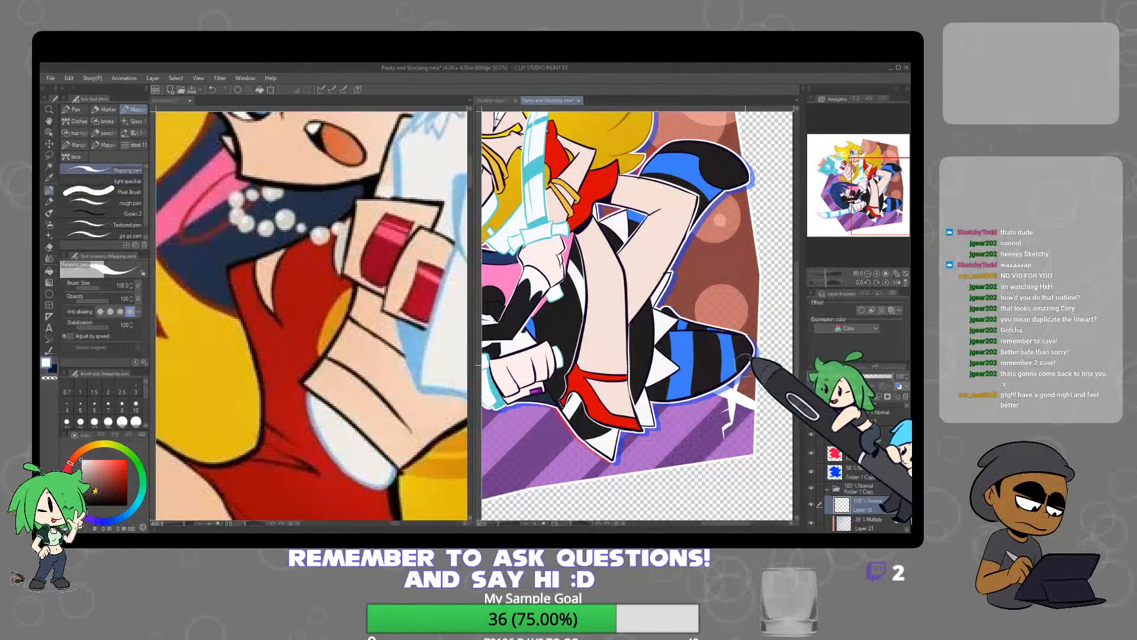
{"action": "left_click_drag", "start_coordinate": [684, 317], "coordinate": [714, 269]}
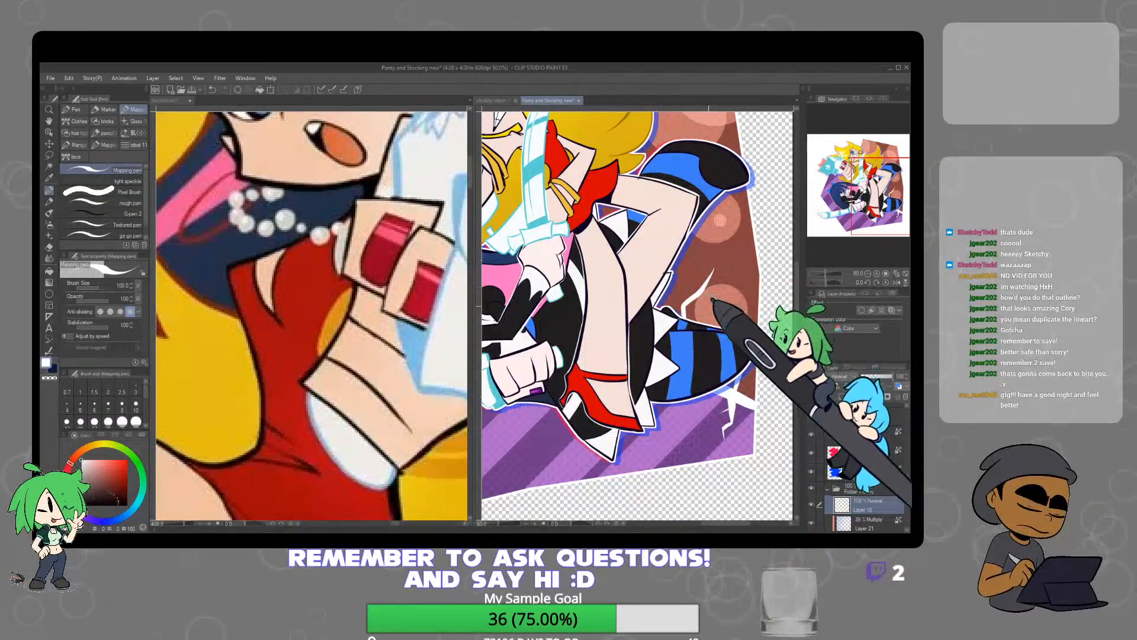
{"action": "key", "text": "ctrl+z"}
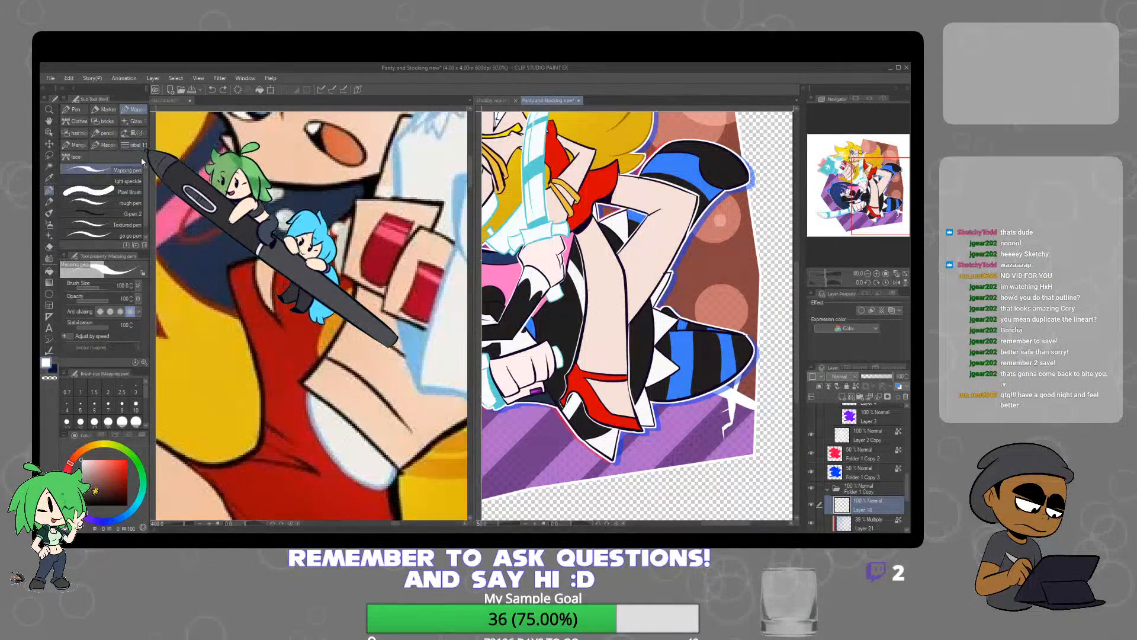
{"action": "left_click", "coordinate": [133, 121]}
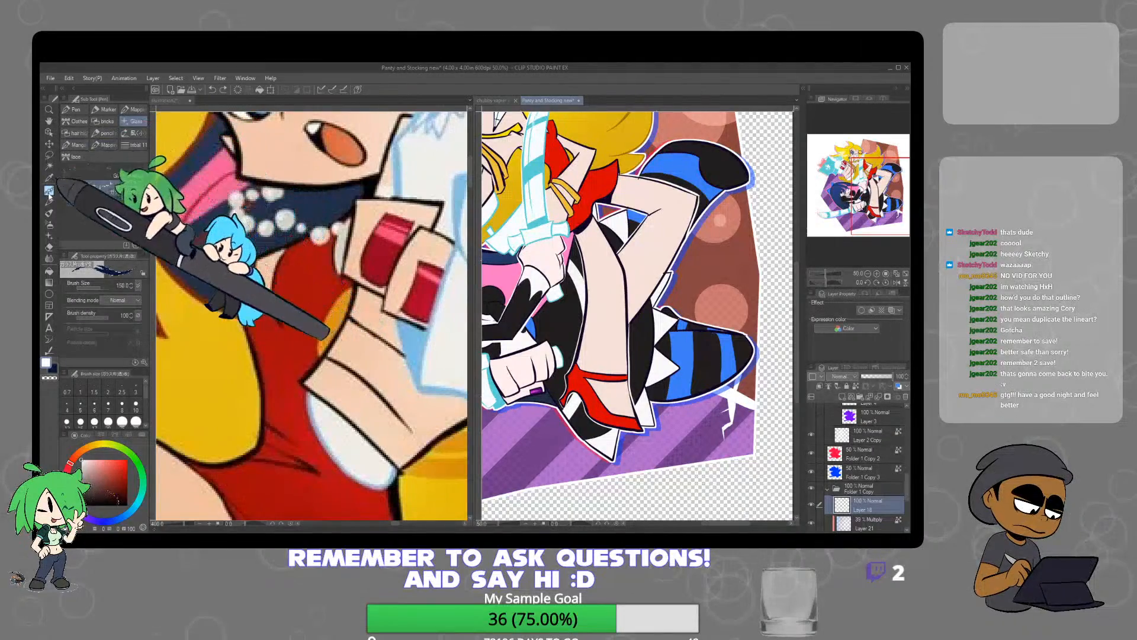
{"action": "left_click", "coordinate": [49, 201]}
{"action": "left_click", "coordinate": [134, 121]}
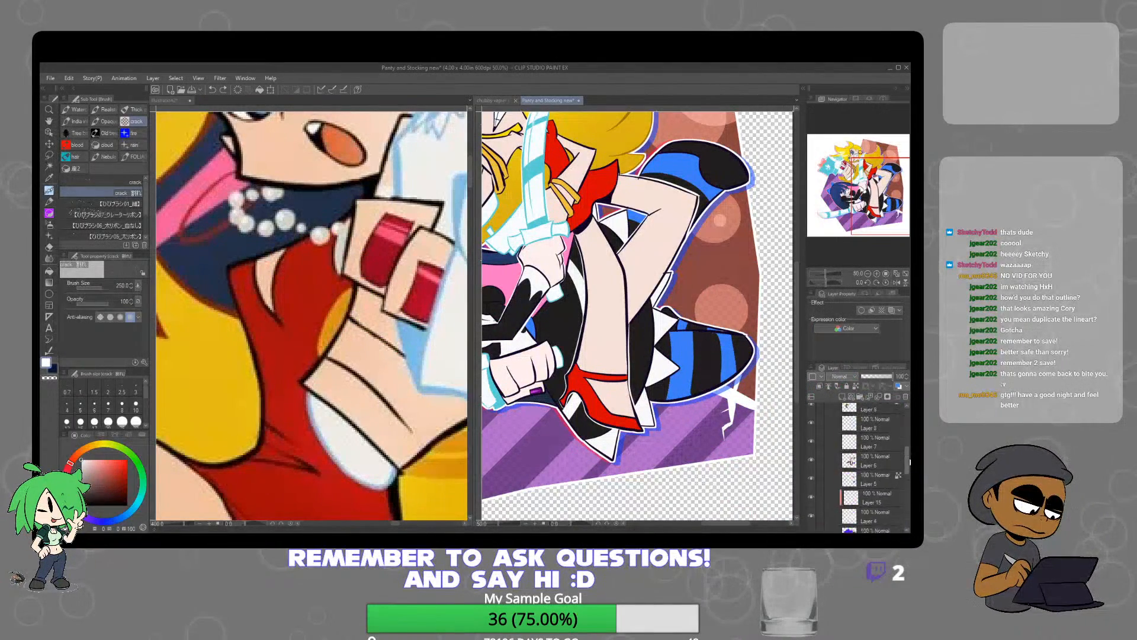
{"action": "left_click_drag", "start_coordinate": [909, 500], "coordinate": [910, 502]}
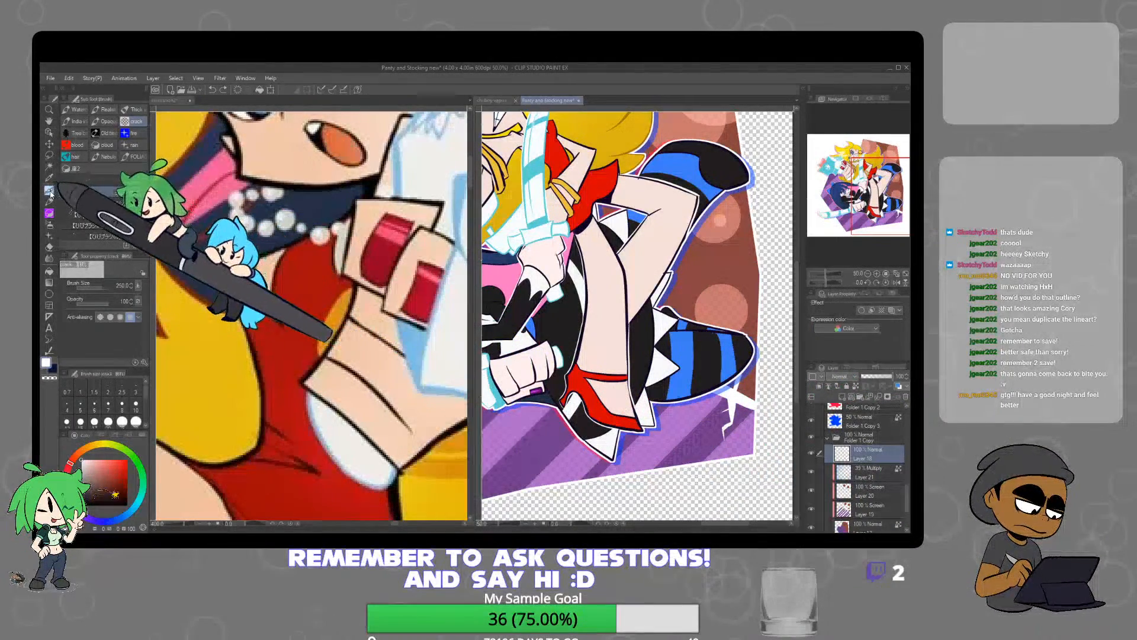
Draw white spark lines with the Mapping pen above the striped boot and on the purple background around the characters
{"action": "left_click", "coordinate": [49, 191]}
{"action": "left_click", "coordinate": [136, 110]}
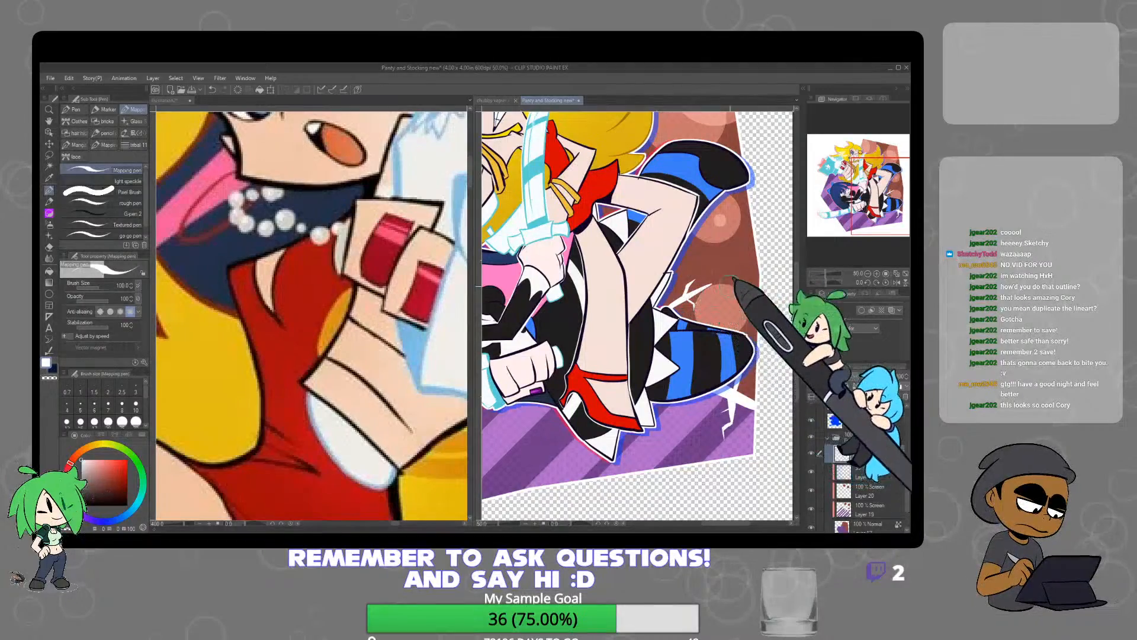
{"action": "scroll", "coordinate": [741, 284], "scroll_direction": "down", "scroll_amount": 2}
{"action": "left_click_drag", "start_coordinate": [656, 302], "coordinate": [684, 319]}
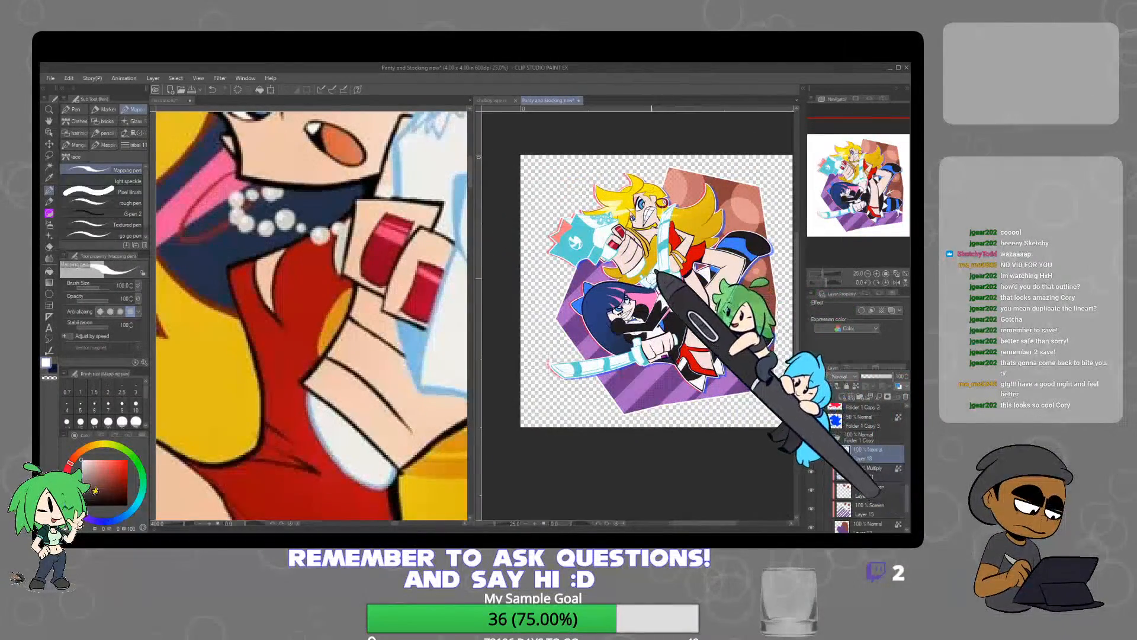
{"action": "scroll", "coordinate": [651, 277], "scroll_direction": "up", "scroll_amount": 1}
{"action": "scroll", "coordinate": [645, 272], "scroll_direction": "down", "scroll_amount": 1}
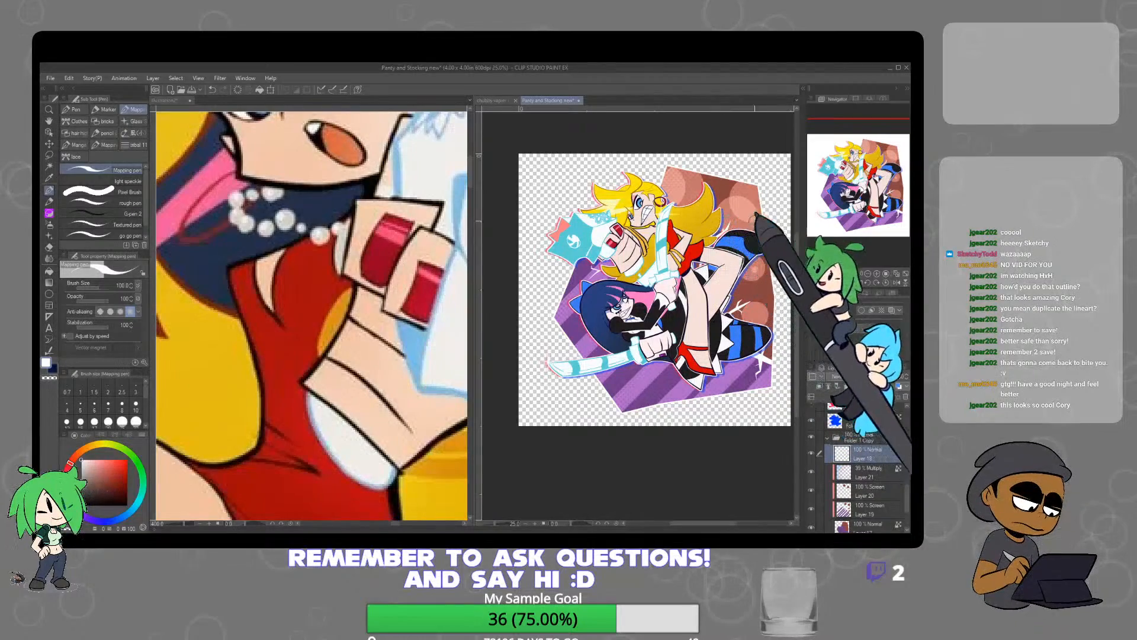
{"action": "scroll", "coordinate": [655, 289], "scroll_direction": "down", "scroll_amount": 2}
{"action": "scroll", "coordinate": [655, 289], "scroll_direction": "up", "scroll_amount": 2}
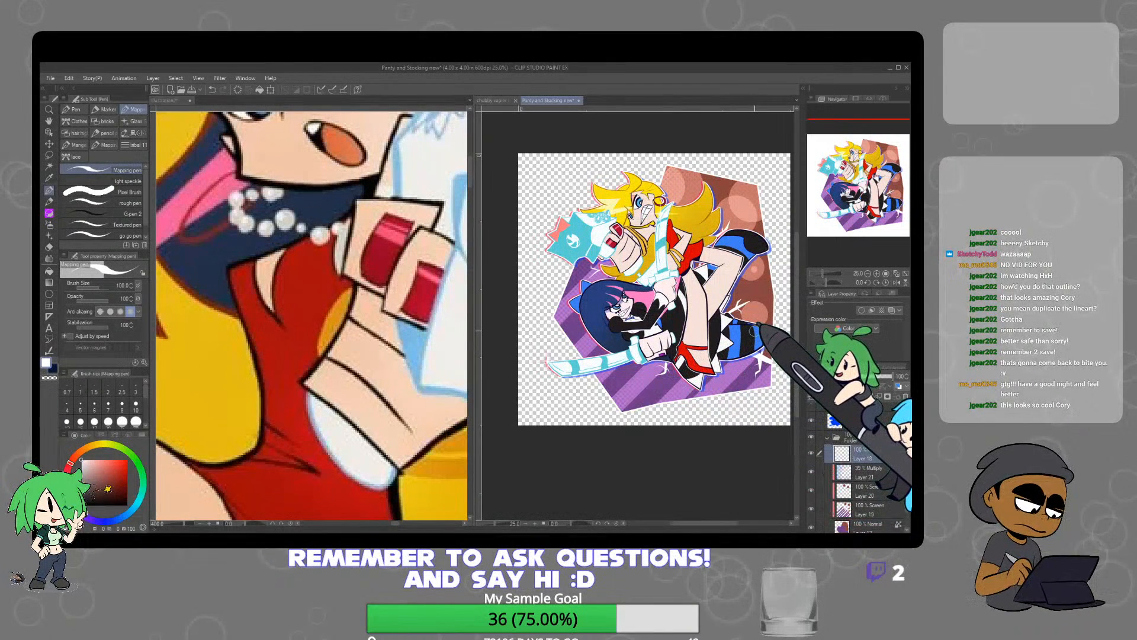
{"action": "scroll", "coordinate": [658, 286], "scroll_direction": "up", "scroll_amount": 4}
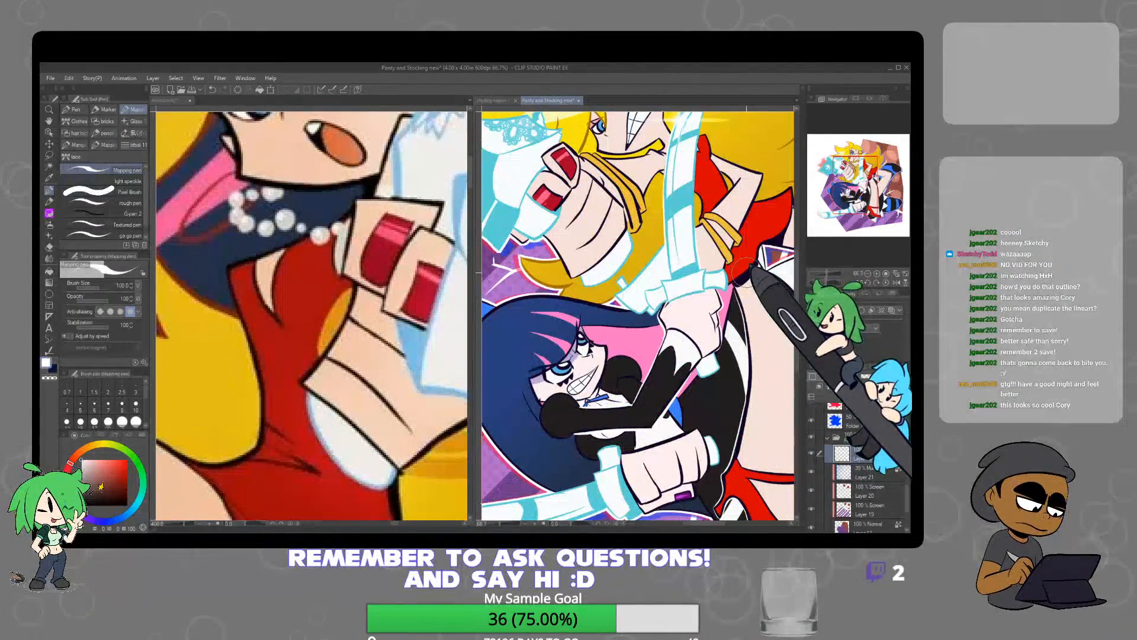
{"action": "scroll", "coordinate": [741, 270], "scroll_direction": "down", "scroll_amount": 1}
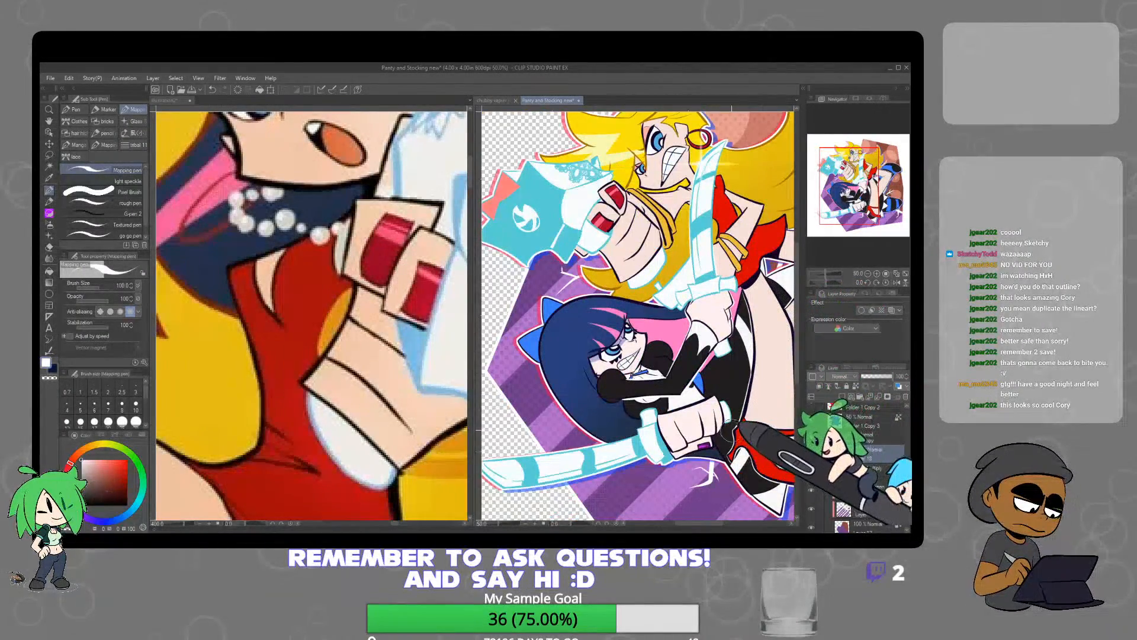
{"action": "scroll", "coordinate": [724, 426], "scroll_direction": "down", "scroll_amount": 2}
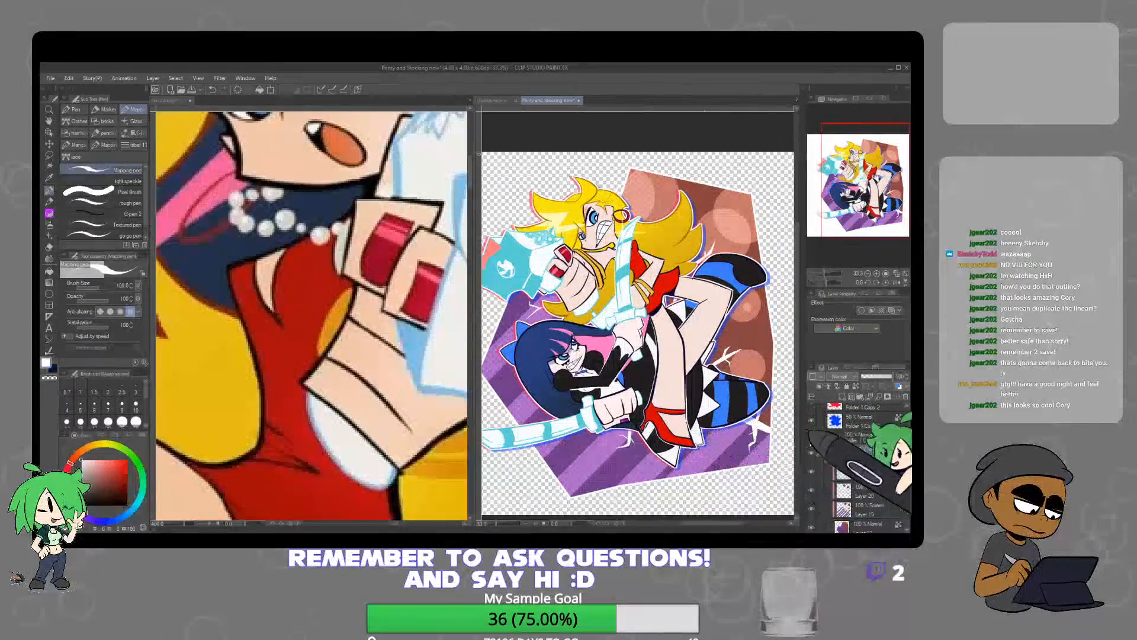
Enlarge the canvas on all four sides to leave an even empty margin around the illustration
{"action": "key", "text": "ctrl+minus"}
{"action": "key", "text": "ctrl+minus"}
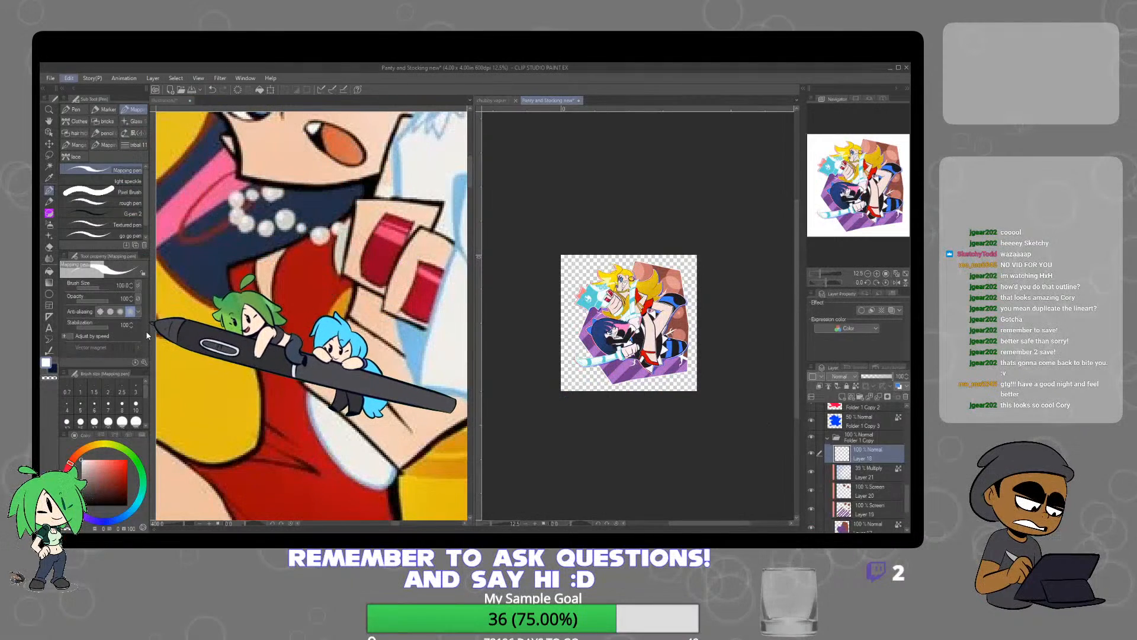
{"action": "key", "text": "ctrl+t"}
{"action": "left_click_drag", "start_coordinate": [629, 255], "coordinate": [630, 230]}
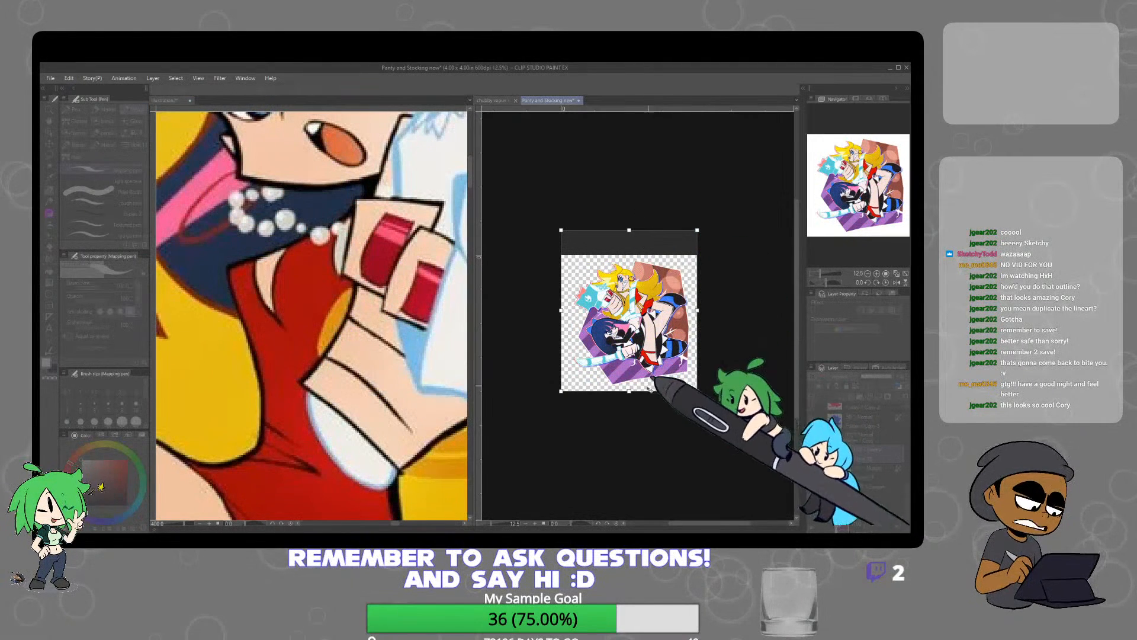
{"action": "left_click_drag", "start_coordinate": [629, 391], "coordinate": [724, 415]}
{"action": "left_click_drag", "start_coordinate": [561, 322], "coordinate": [535, 322]}
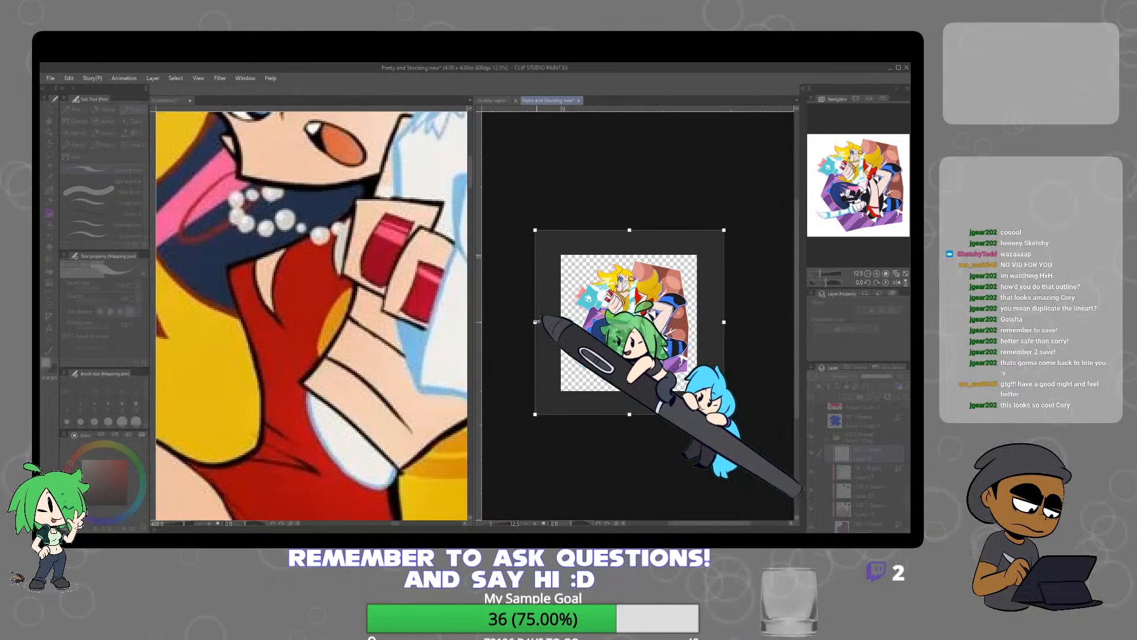
{"action": "key", "text": "Return"}
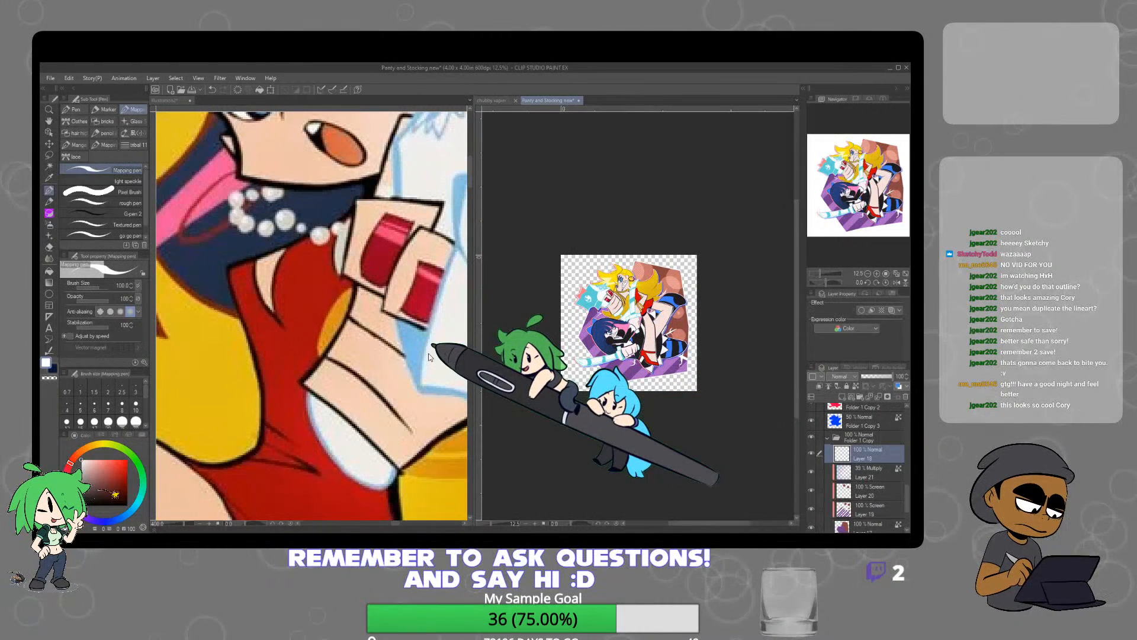
Add the white text "SISTERLY" in the empty margin above the blonde character's head
{"action": "scroll", "coordinate": [718, 428], "scroll_direction": "up", "scroll_amount": 4}
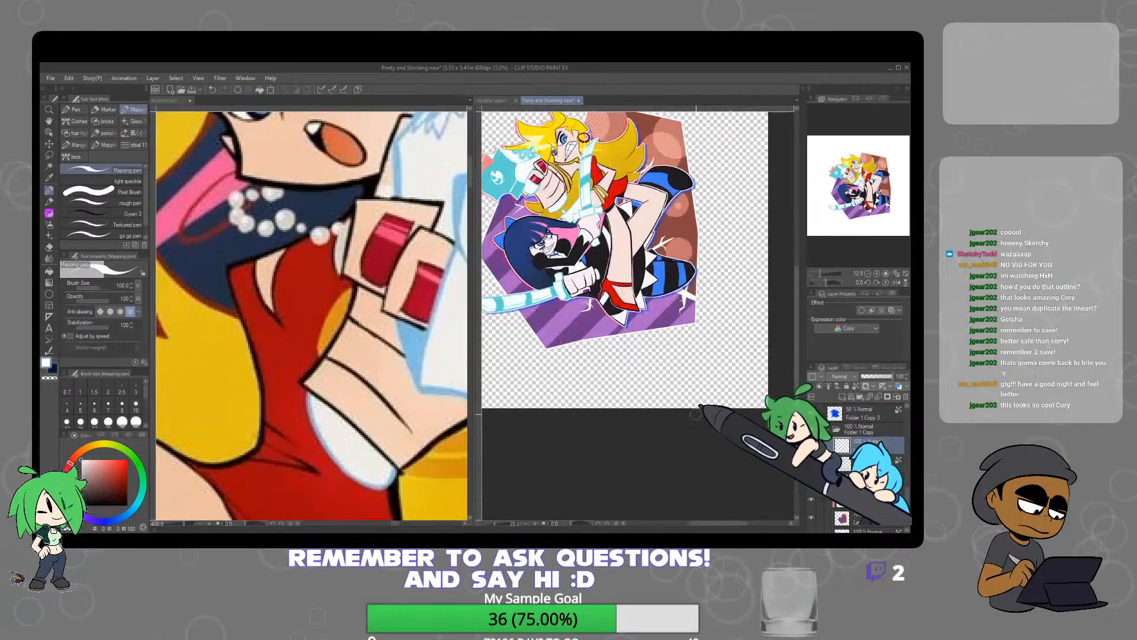
{"action": "scroll", "coordinate": [698, 424], "scroll_direction": "down", "scroll_amount": 2}
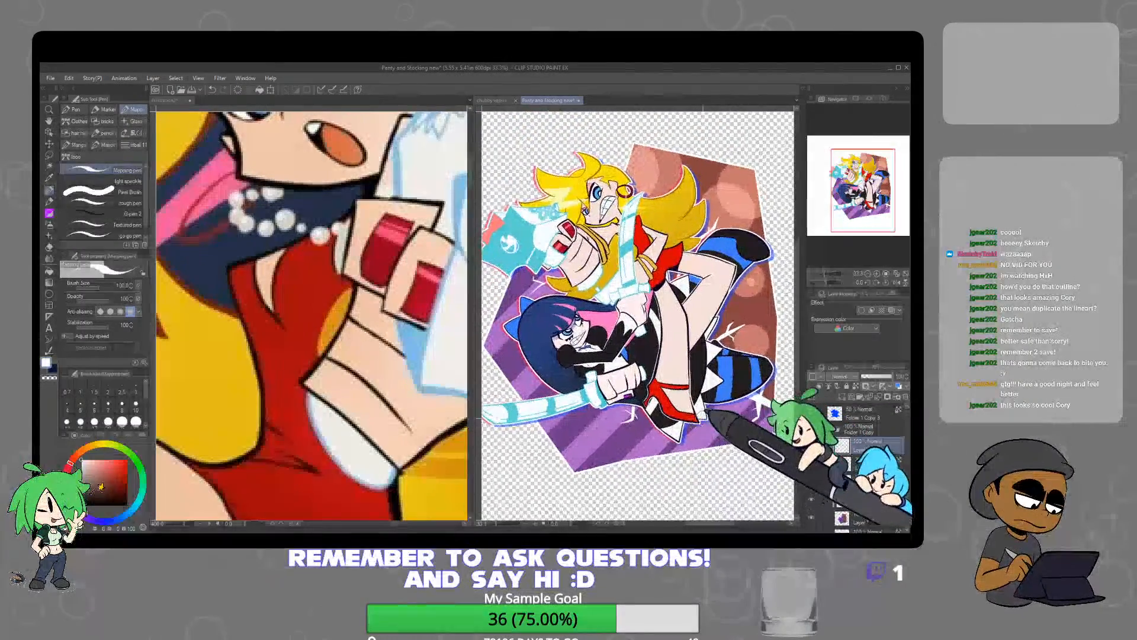
{"action": "left_click_drag", "start_coordinate": [715, 411], "coordinate": [695, 406]}
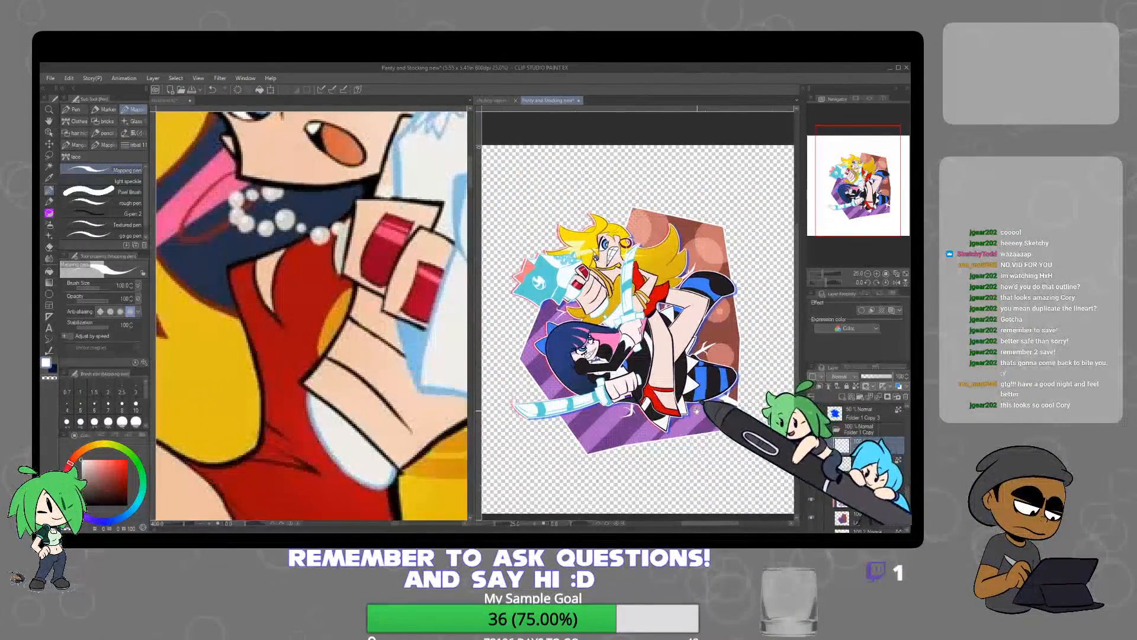
{"action": "left_click", "coordinate": [50, 328]}
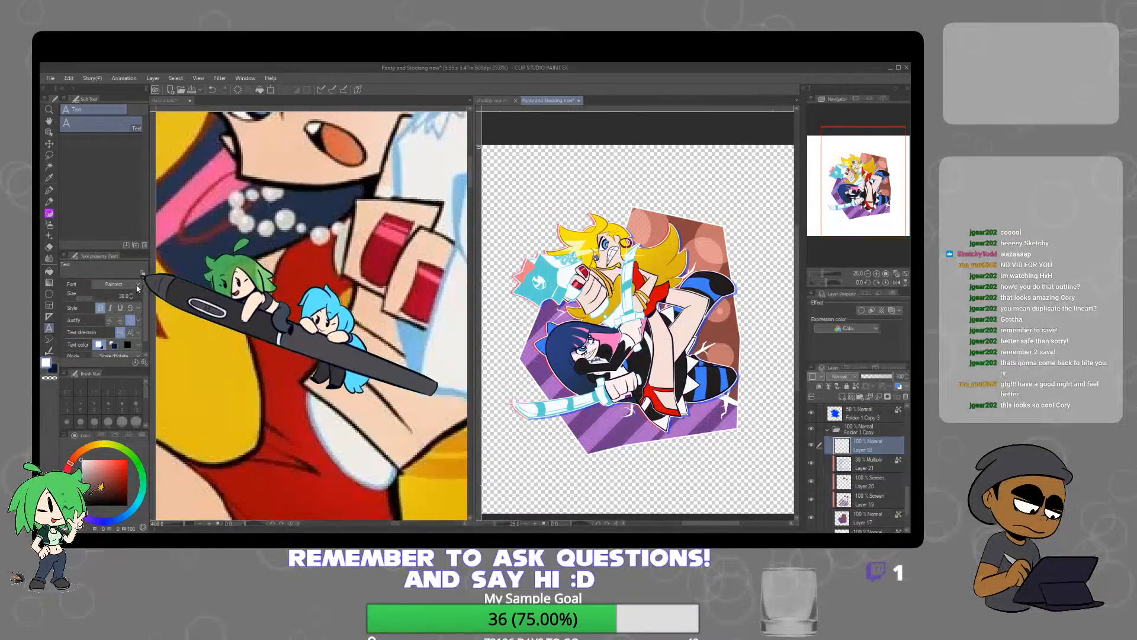
{"action": "left_click", "coordinate": [524, 195]}
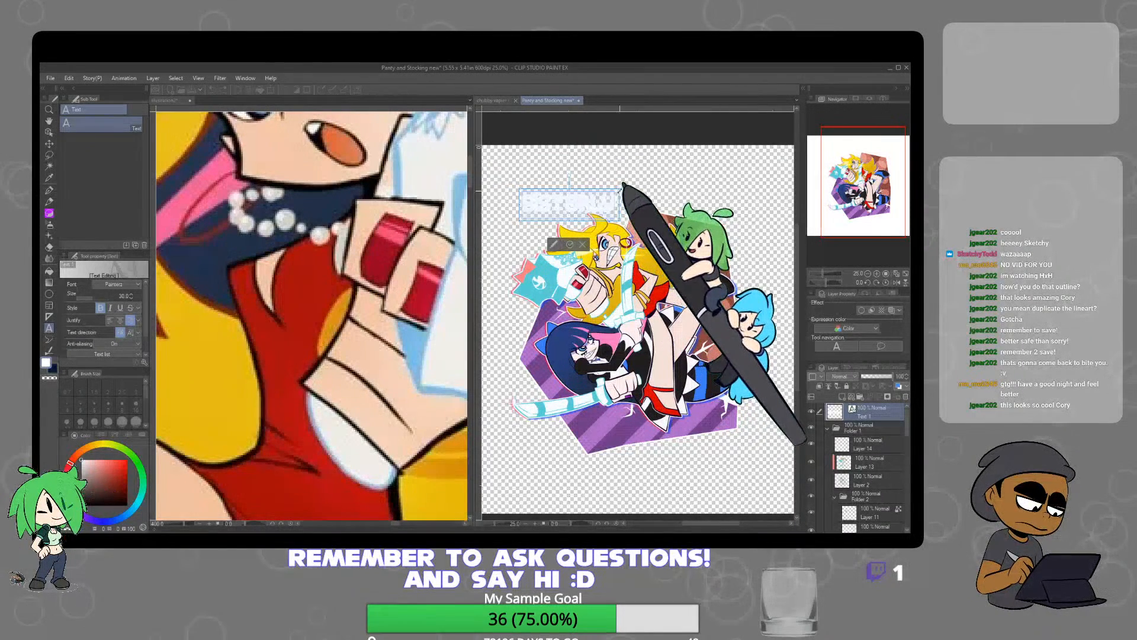
Enlarge the SISTERLY text and tilt it so it rises to the right above the blonde hair
{"action": "left_click_drag", "start_coordinate": [620, 189], "coordinate": [668, 174]}
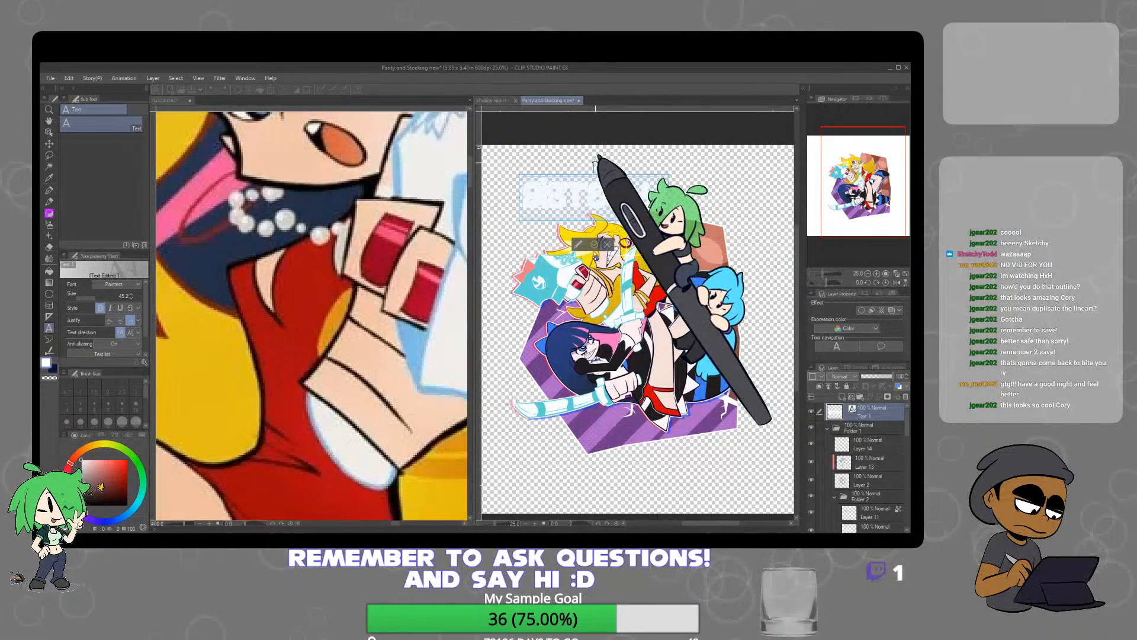
{"action": "left_click_drag", "start_coordinate": [595, 160], "coordinate": [572, 176]}
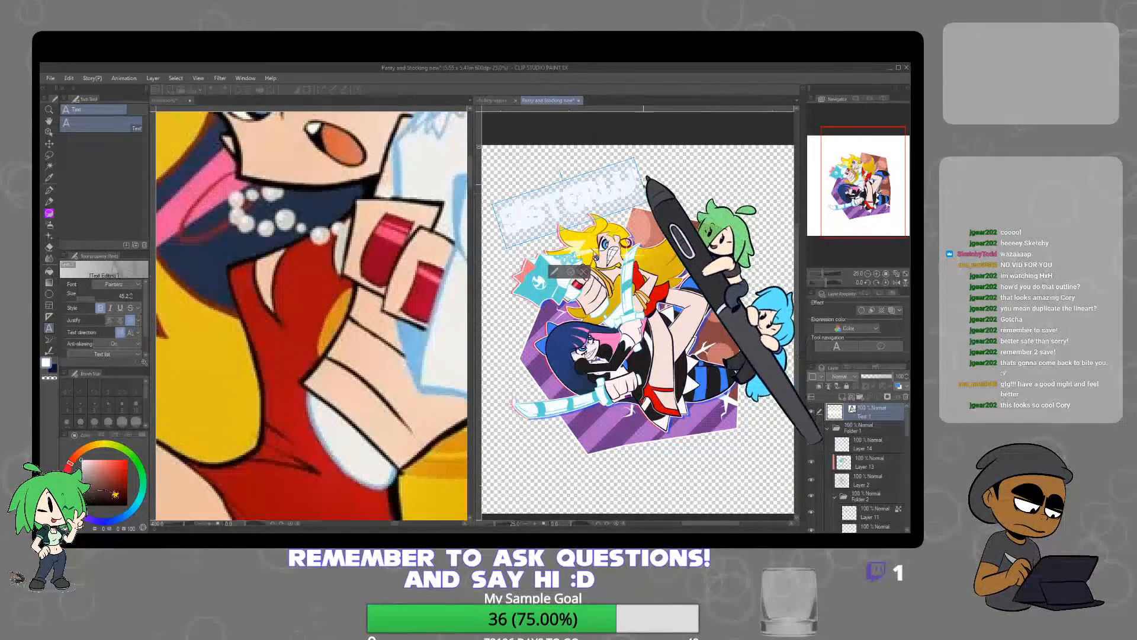
{"action": "left_click_drag", "start_coordinate": [642, 179], "coordinate": [657, 176]}
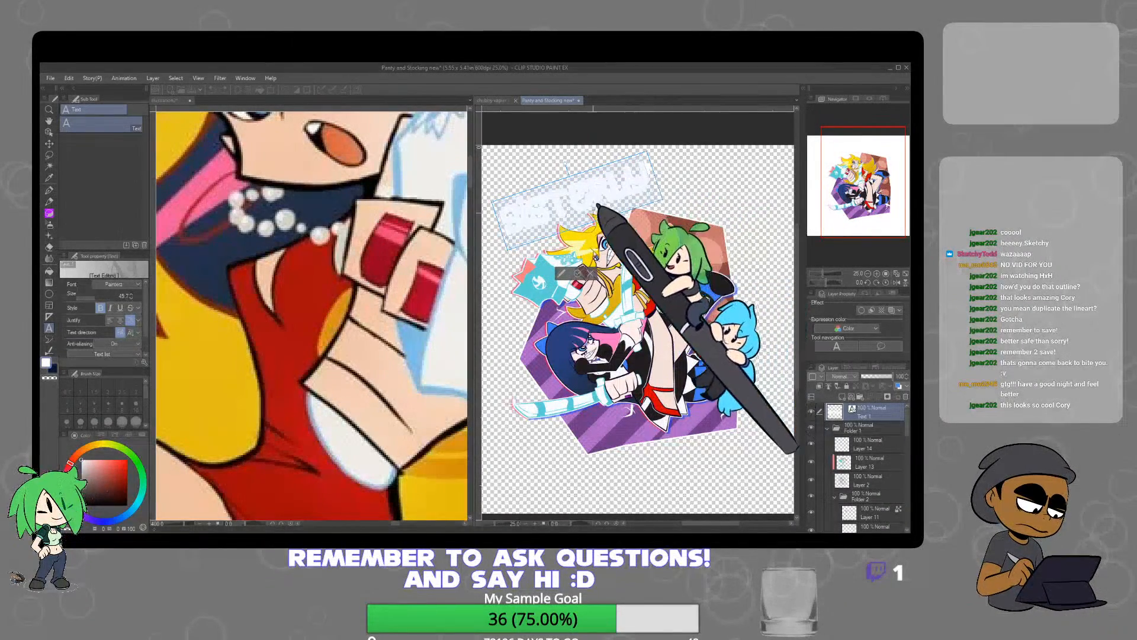
{"action": "left_click", "coordinate": [578, 274]}
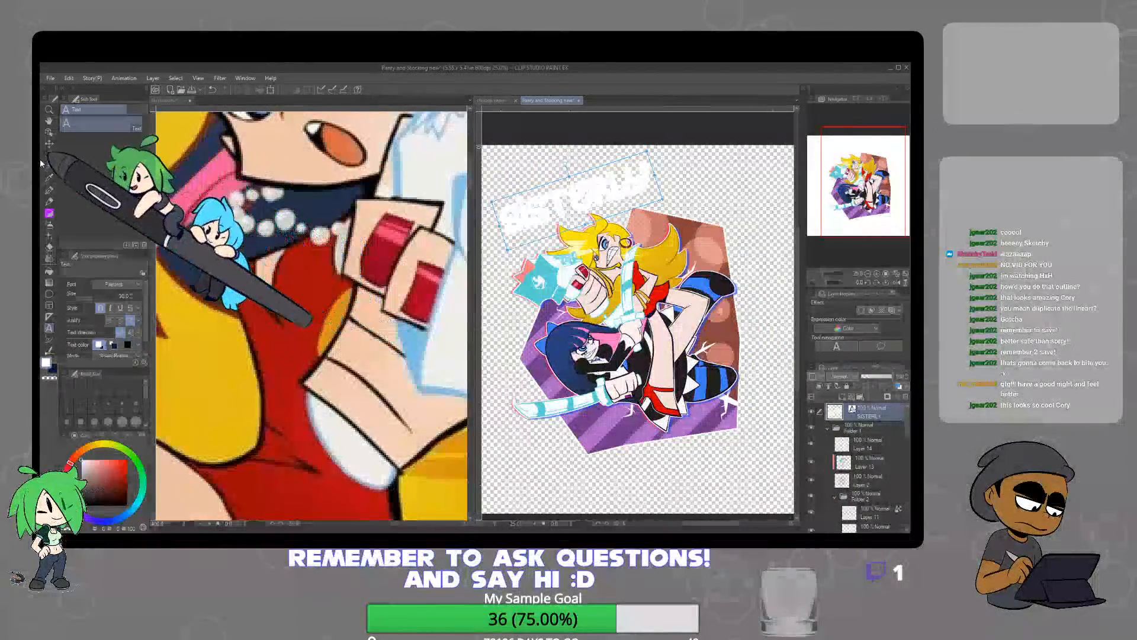
Place a tilted copy of the SISTERLY text below the purple background and change its wording to "LOVE"
{"action": "left_click", "coordinate": [49, 144]}
{"action": "left_click_drag", "start_coordinate": [614, 185], "coordinate": [702, 456]}
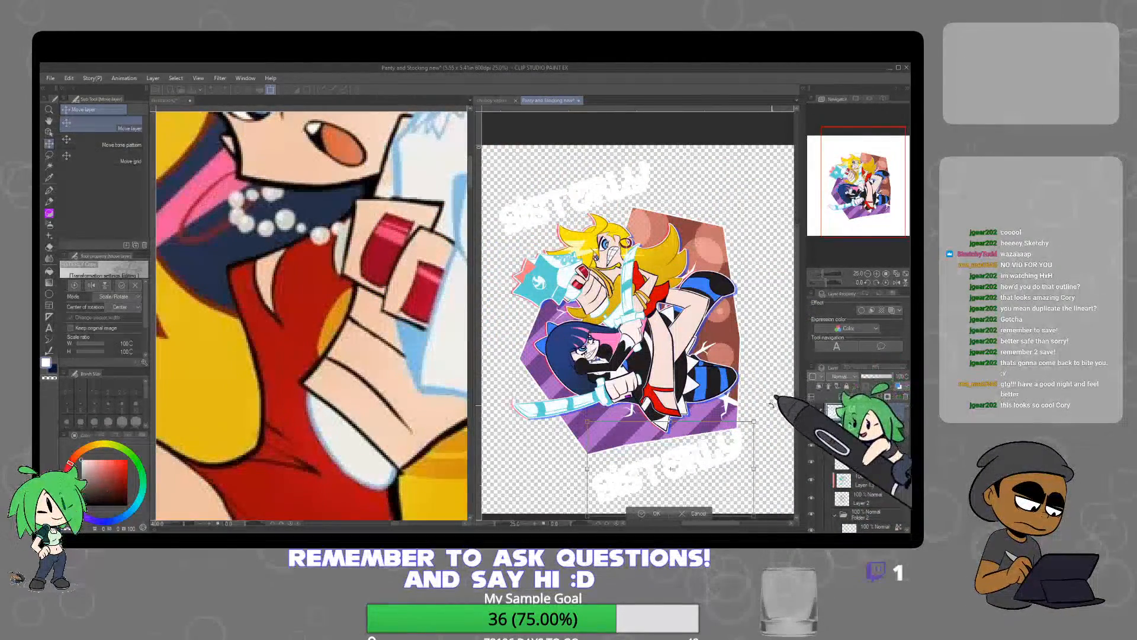
{"action": "left_click", "coordinate": [271, 90]}
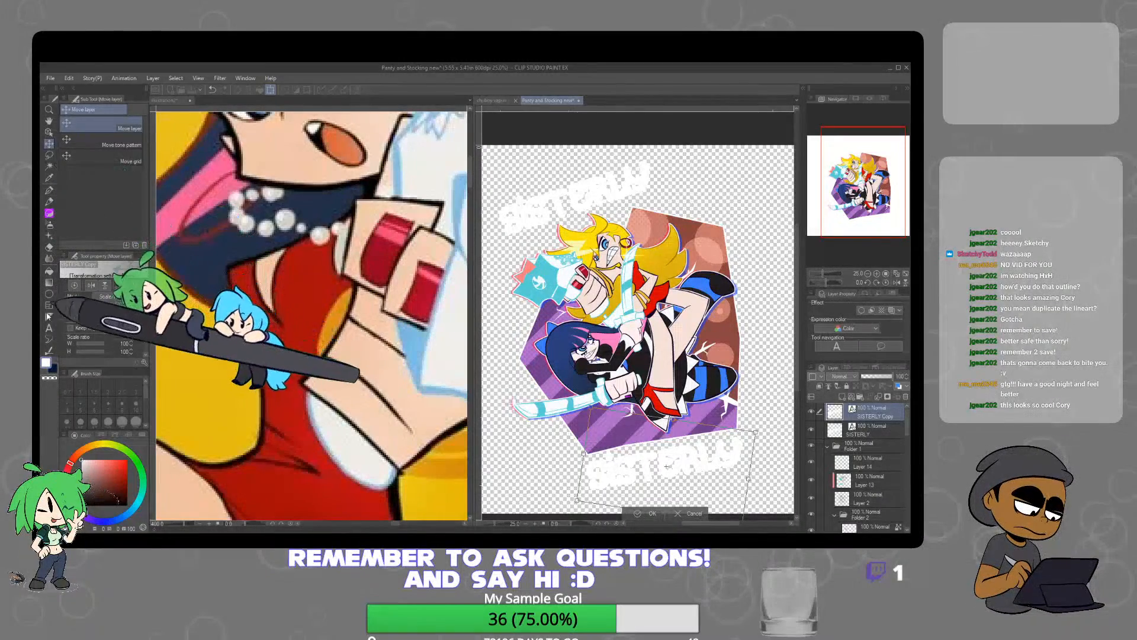
{"action": "key", "text": "Return"}
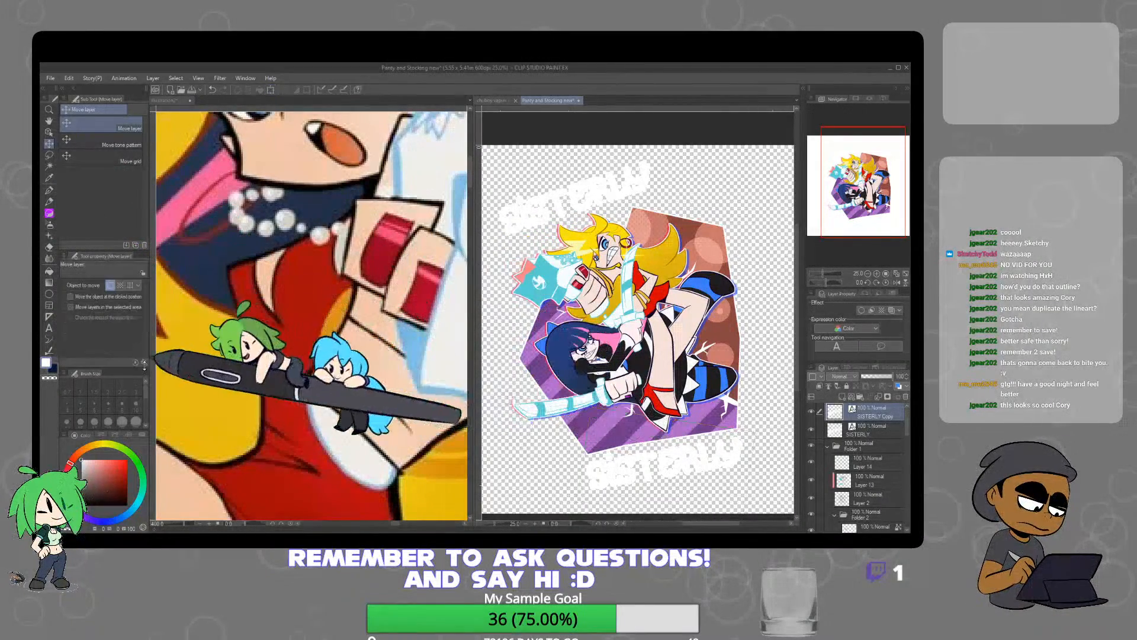
{"action": "left_click", "coordinate": [49, 329]}
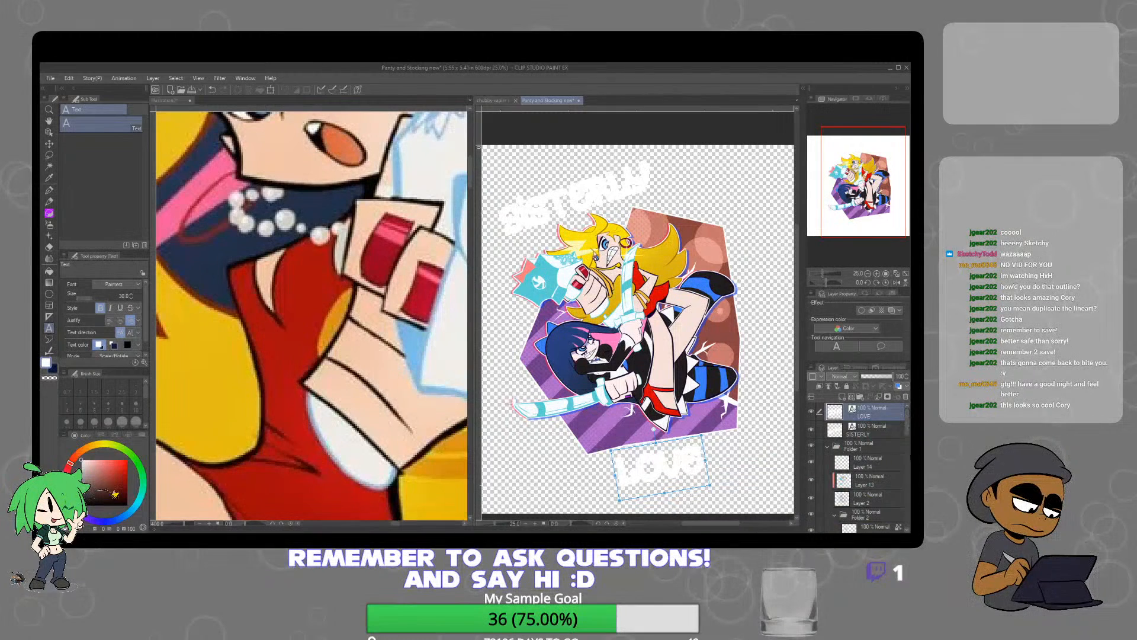
Rasterize both text layers and paint SISTERLY in the coral pink of the illustration, with its transparent pixels locked
{"action": "left_click", "coordinate": [874, 428], "text": "ctrl"}
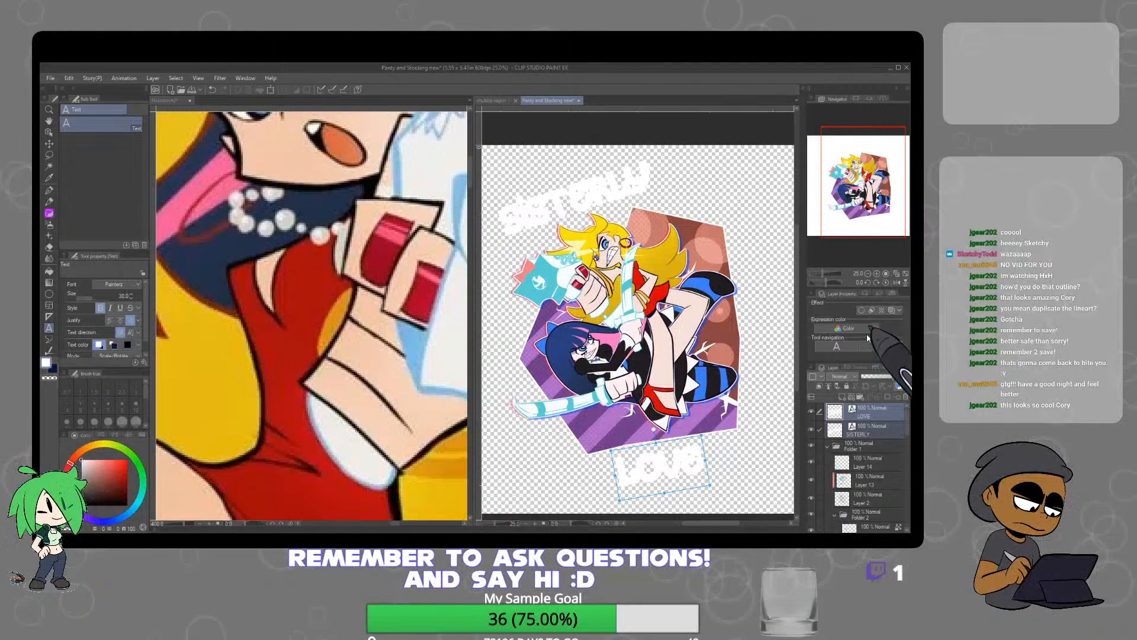
{"action": "left_click", "coordinate": [865, 397]}
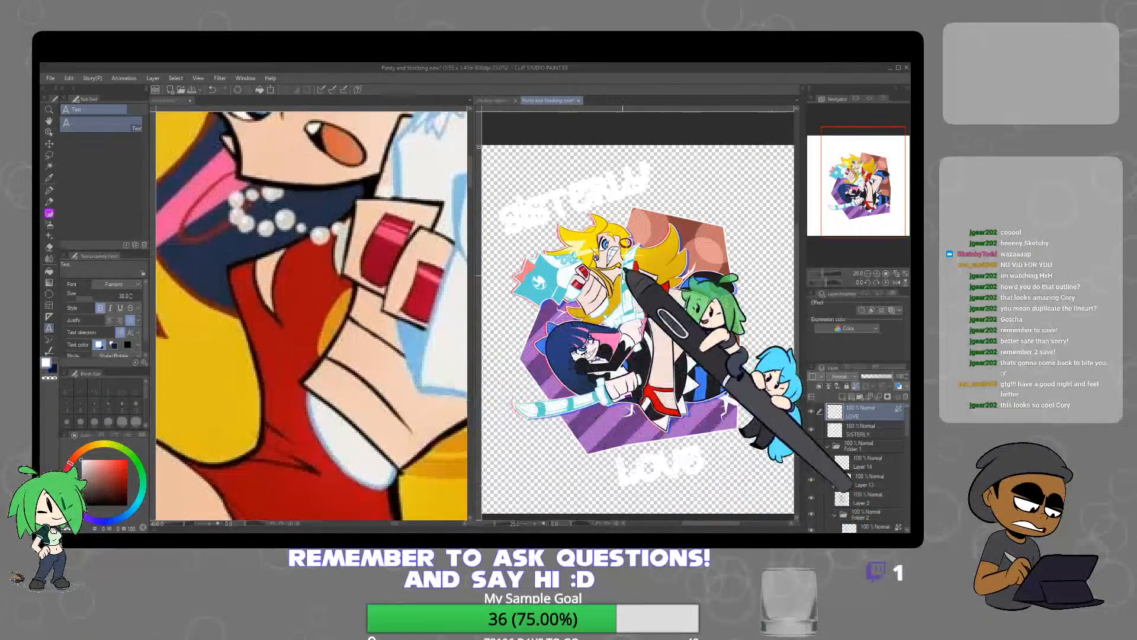
{"action": "left_click", "coordinate": [524, 268], "text": "alt"}
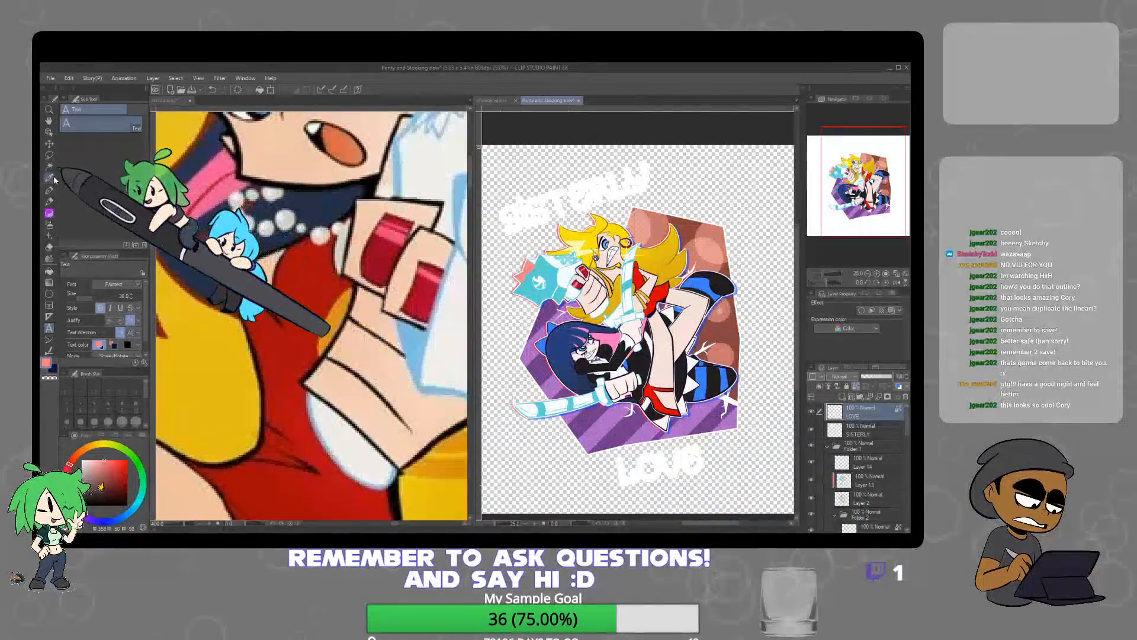
{"action": "left_click", "coordinate": [49, 213]}
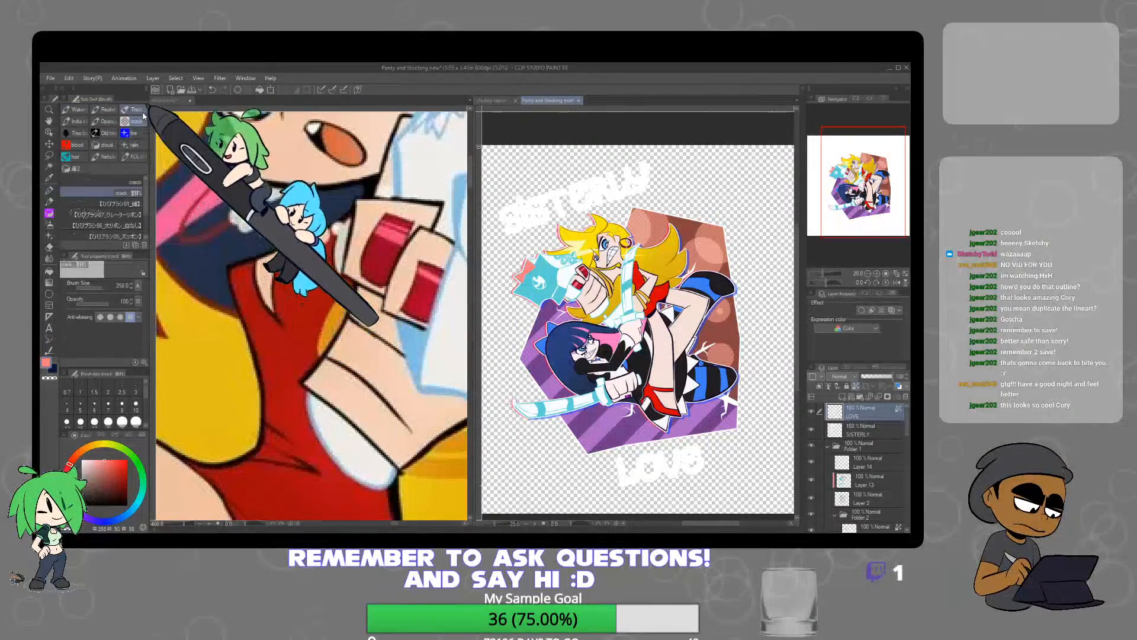
{"action": "left_click", "coordinate": [867, 429]}
{"action": "left_click", "coordinate": [856, 388]}
{"action": "left_click_drag", "start_coordinate": [607, 198], "coordinate": [533, 206]}
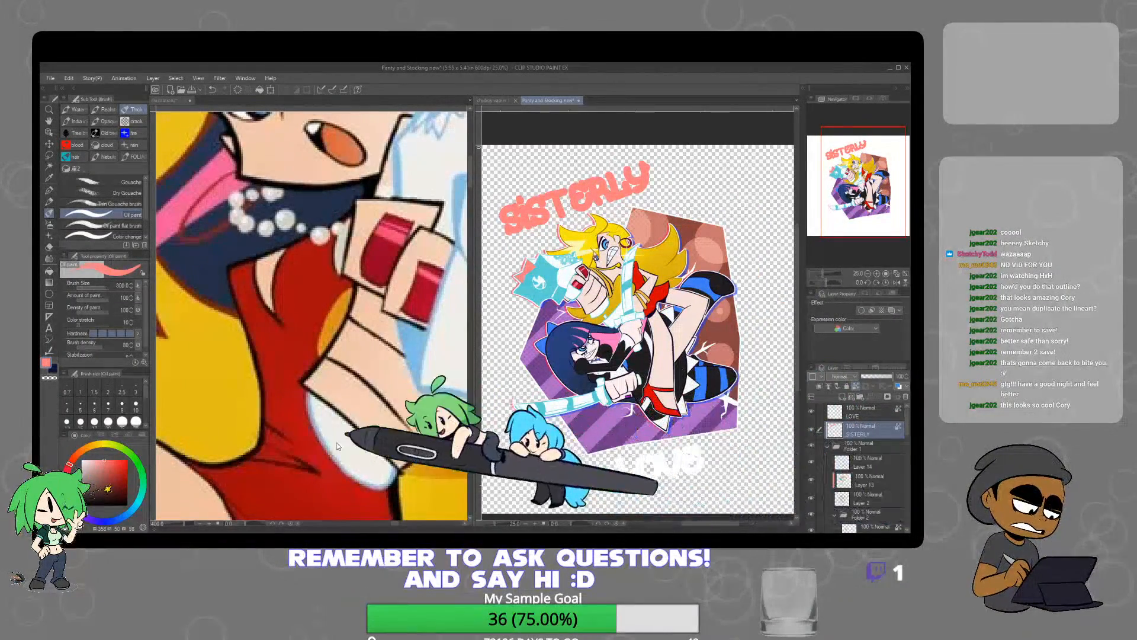
Shade SISTERLY with a lighter pink gradient along its upper edge using the Soft airbrush at size 600
{"action": "left_click", "coordinate": [93, 460]}
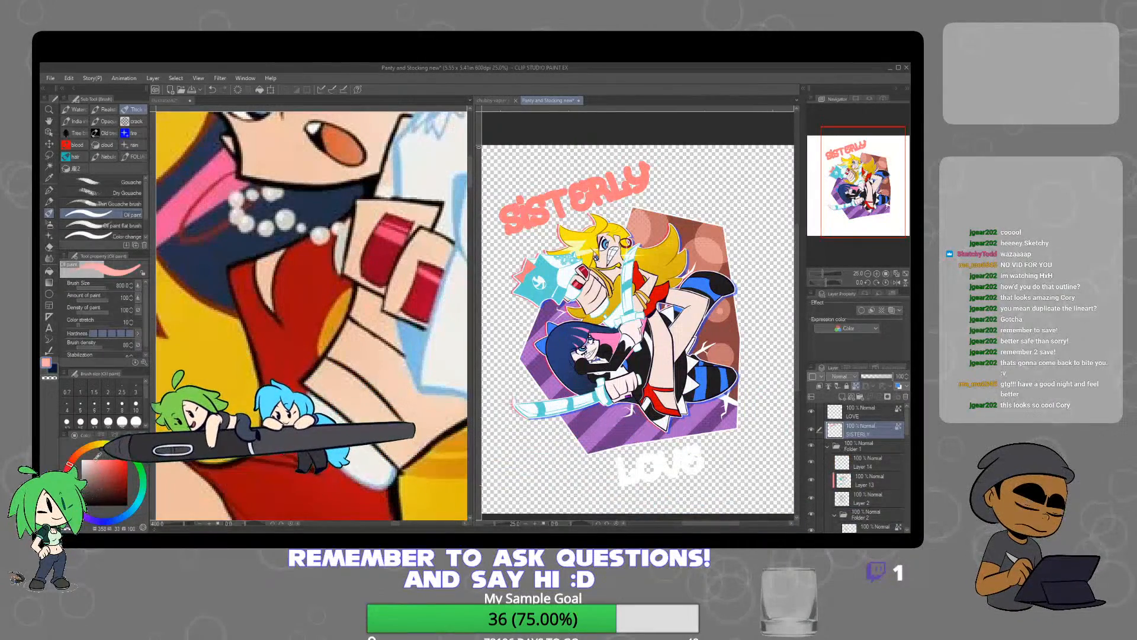
{"action": "left_click", "coordinate": [49, 224]}
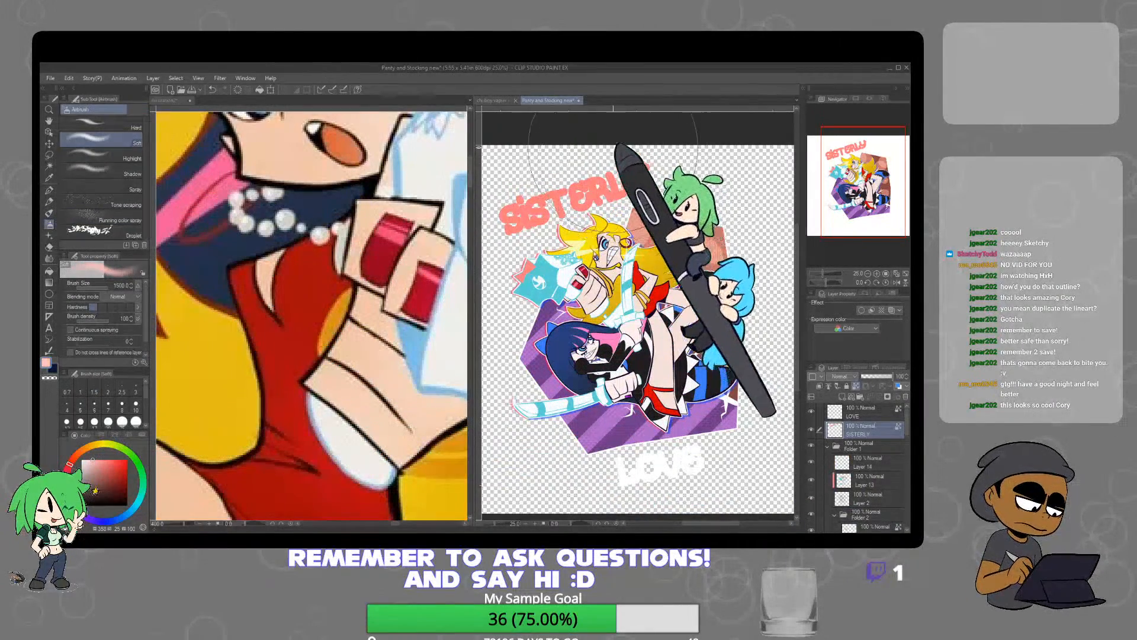
{"action": "key", "text": "bracketleft"}
{"action": "key", "text": "bracketleft"}
{"action": "key", "text": "bracketleft"}
{"action": "key", "text": "bracketleft"}
{"action": "key", "text": "bracketleft"}
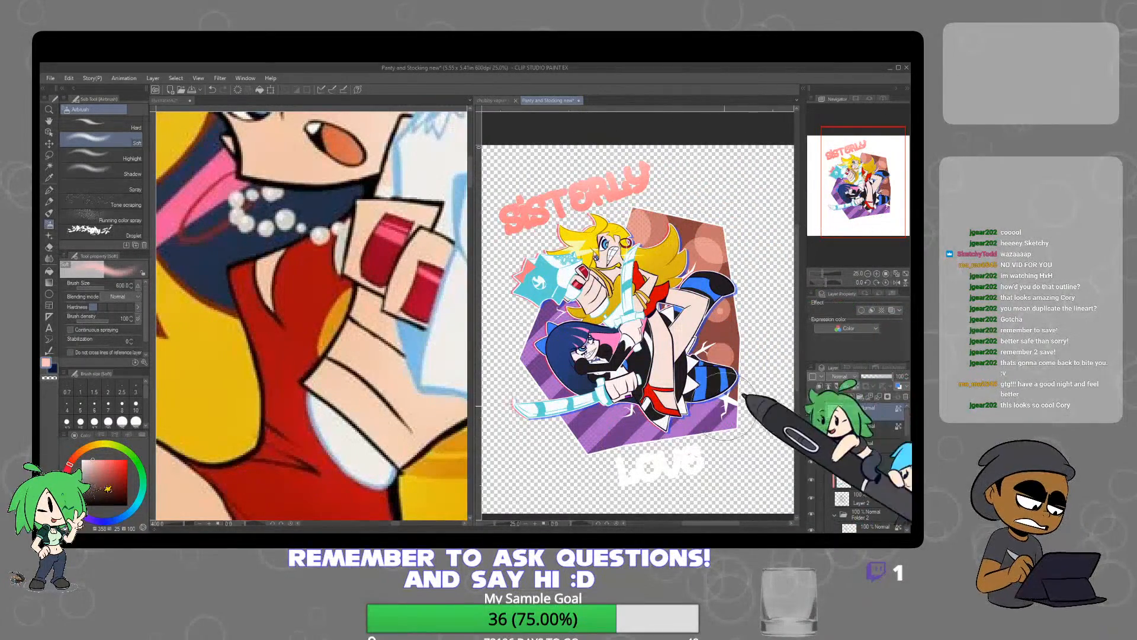
Colour the LOVE lettering dark purple with the Soft airbrush on its own layer
{"action": "left_click", "coordinate": [143, 502]}
{"action": "left_click", "coordinate": [107, 482]}
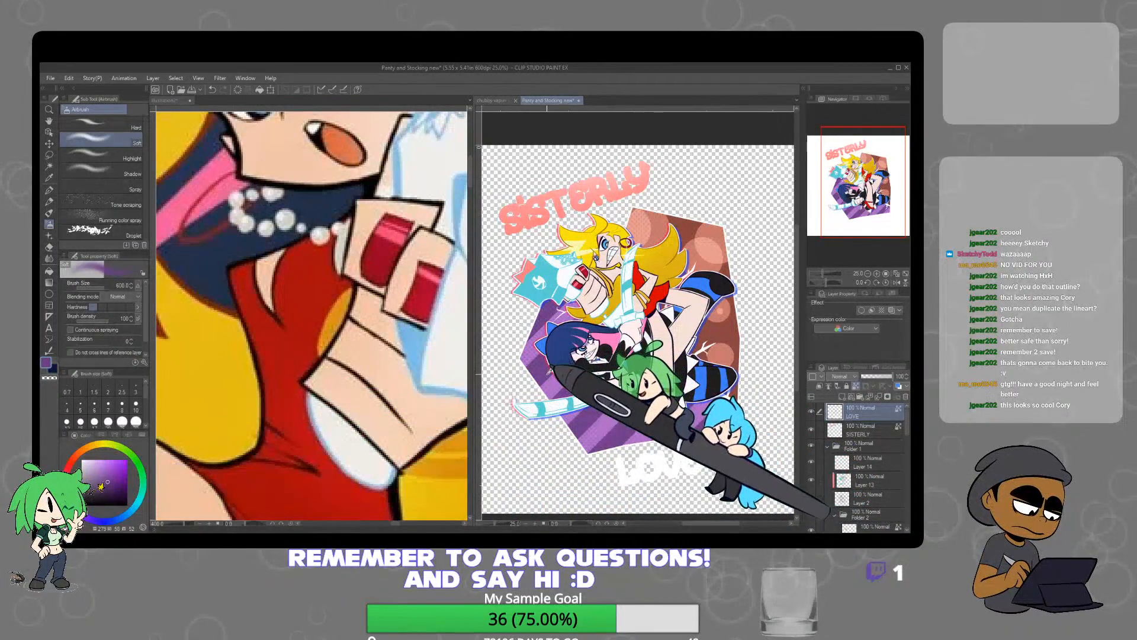
{"action": "mouse_move", "coordinate": [631, 471]}
{"action": "left_mouse_down"}
{"action": "mouse_move", "coordinate": [724, 452]}
{"action": "mouse_move", "coordinate": [650, 463]}
{"action": "mouse_move", "coordinate": [670, 450]}
{"action": "left_mouse_up"}
Blend the lighter background purple into the lower part of LOVE with the Soft airbrush at size 400
{"action": "scroll", "coordinate": [599, 433], "scroll_direction": "up", "scroll_amount": 2}
{"action": "left_click", "coordinate": [614, 414], "text": "alt"}
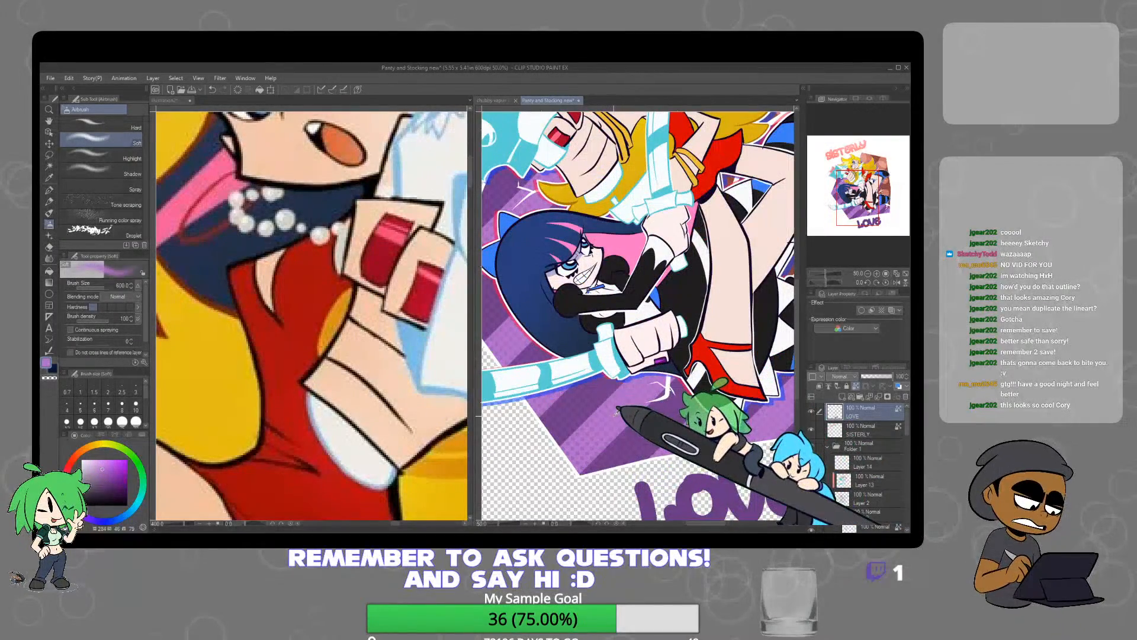
{"action": "scroll", "coordinate": [616, 413], "scroll_direction": "down", "scroll_amount": 2}
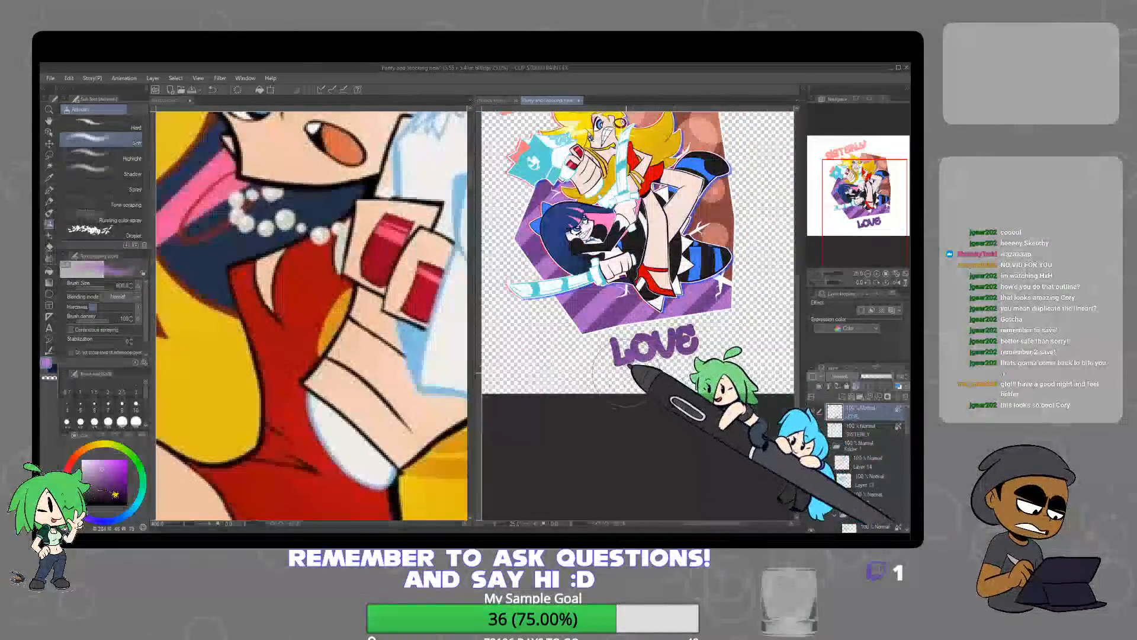
{"action": "left_click_drag", "start_coordinate": [626, 373], "coordinate": [716, 355]}
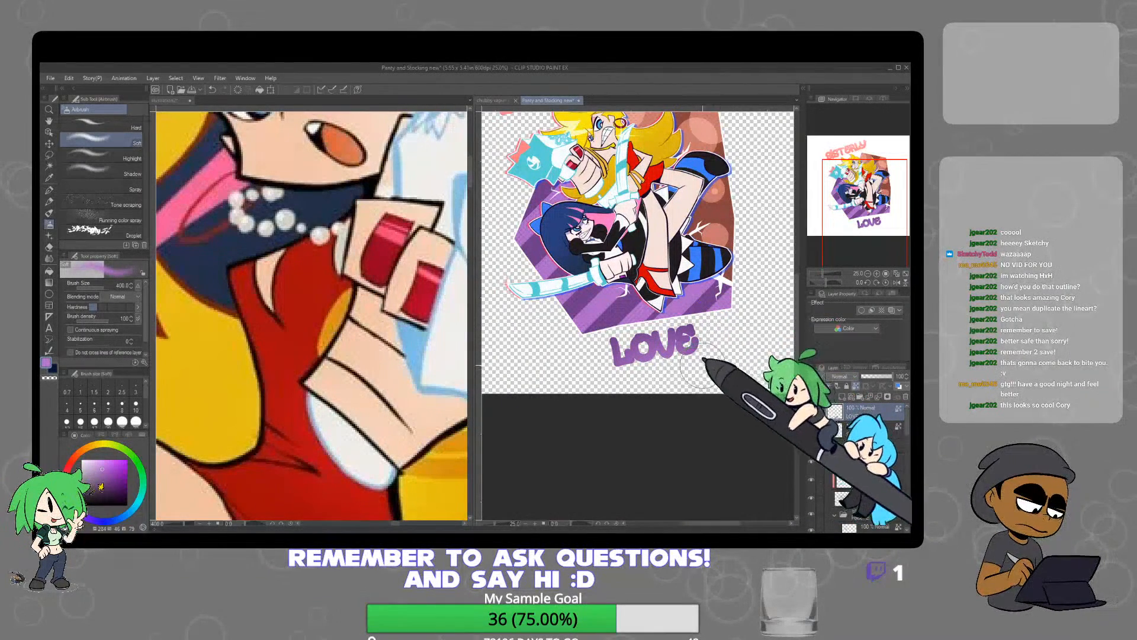
On the SISTERLY layer, draw a coral lace scallop trim along the top of the T with the Mapping pen at size 20
{"action": "left_click_drag", "start_coordinate": [681, 295], "coordinate": [724, 429]}
{"action": "scroll", "coordinate": [560, 228], "scroll_direction": "up", "scroll_amount": 3}
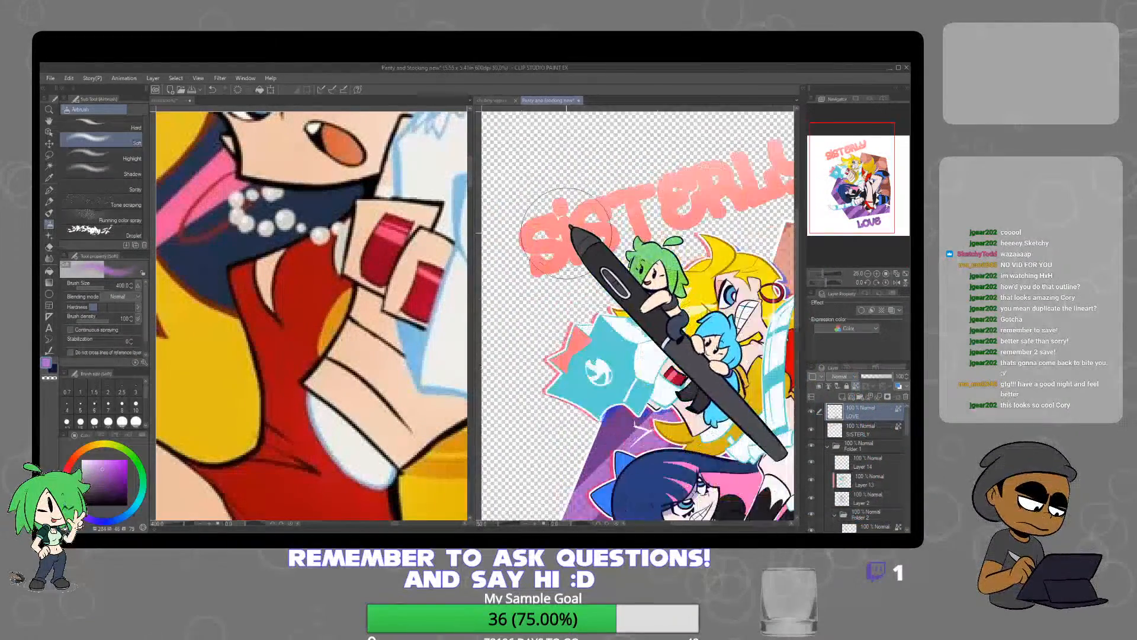
{"action": "left_click", "coordinate": [638, 185], "text": "alt"}
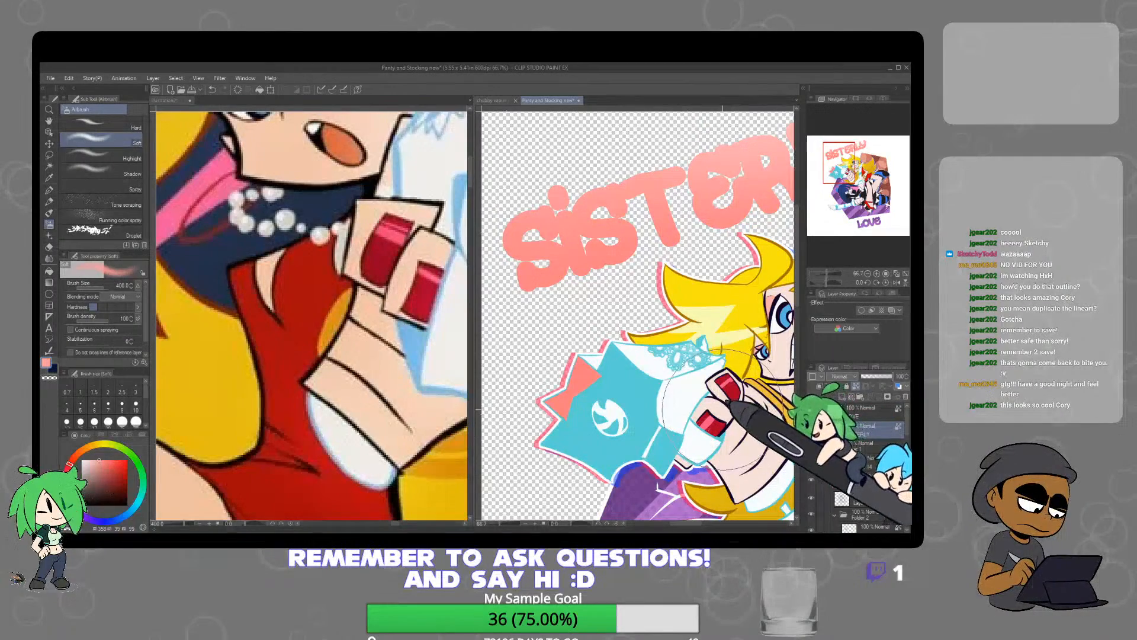
{"action": "left_click_drag", "start_coordinate": [732, 302], "coordinate": [716, 375]}
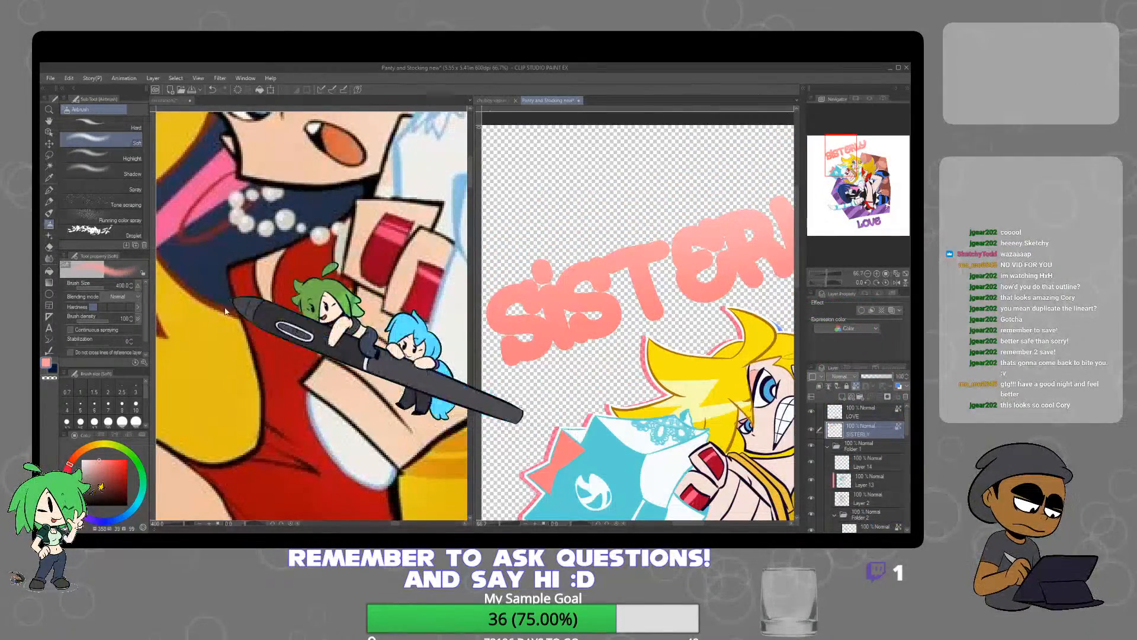
{"action": "key", "text": "p"}
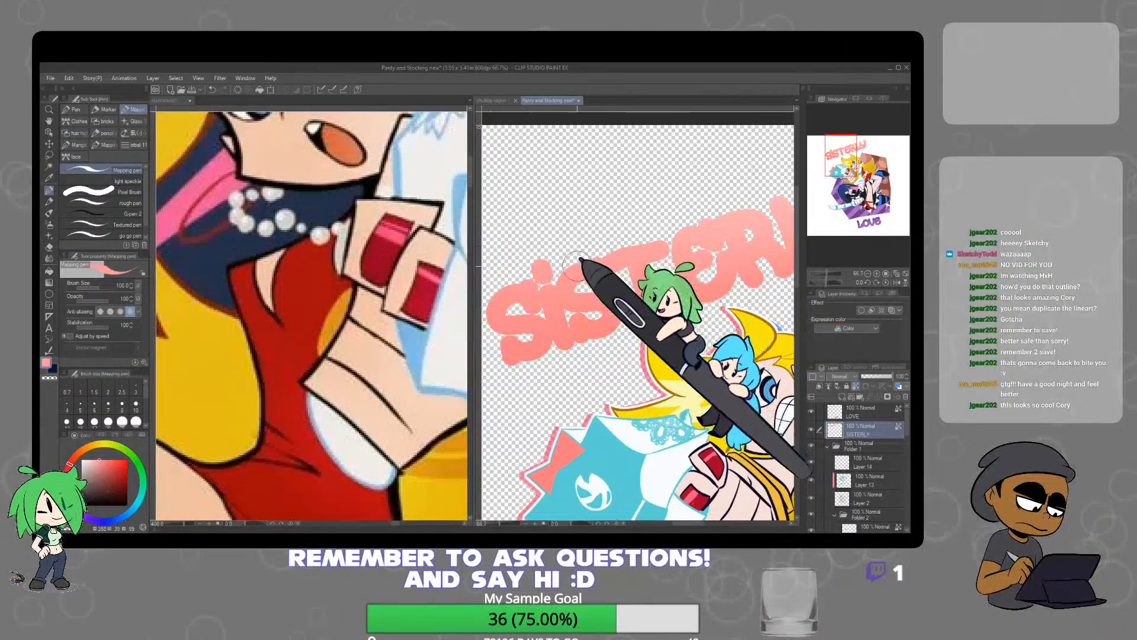
{"action": "scroll", "coordinate": [577, 265], "scroll_direction": "up", "scroll_amount": 3}
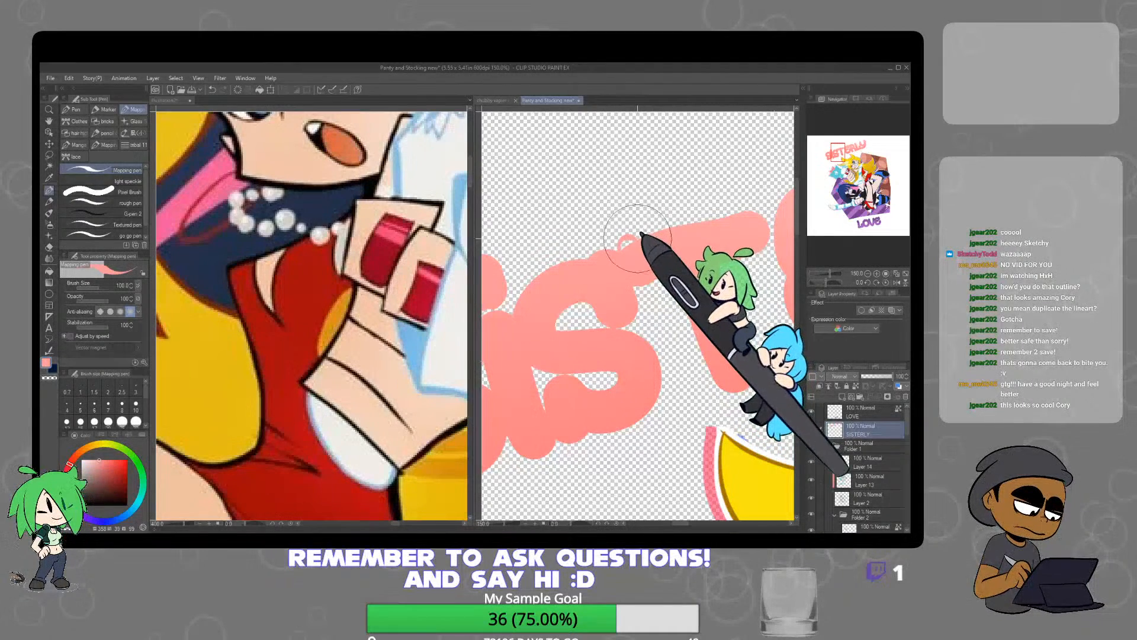
{"action": "left_click_drag", "start_coordinate": [640, 237], "coordinate": [718, 210]}
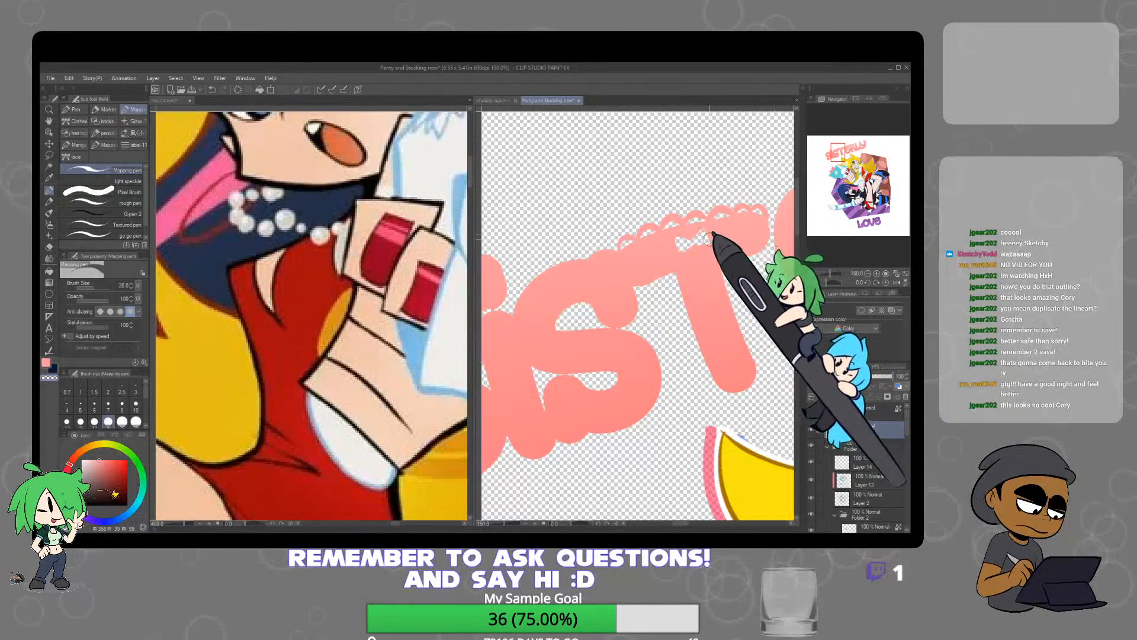
Draw the same coral lace scallops around the upper outer curve of the first S in SISTERLY
{"action": "scroll", "coordinate": [714, 240], "scroll_direction": "down", "scroll_amount": 2}
{"action": "left_click", "coordinate": [724, 266], "text": "alt"}
{"action": "left_click_drag", "start_coordinate": [682, 286], "coordinate": [727, 291]}
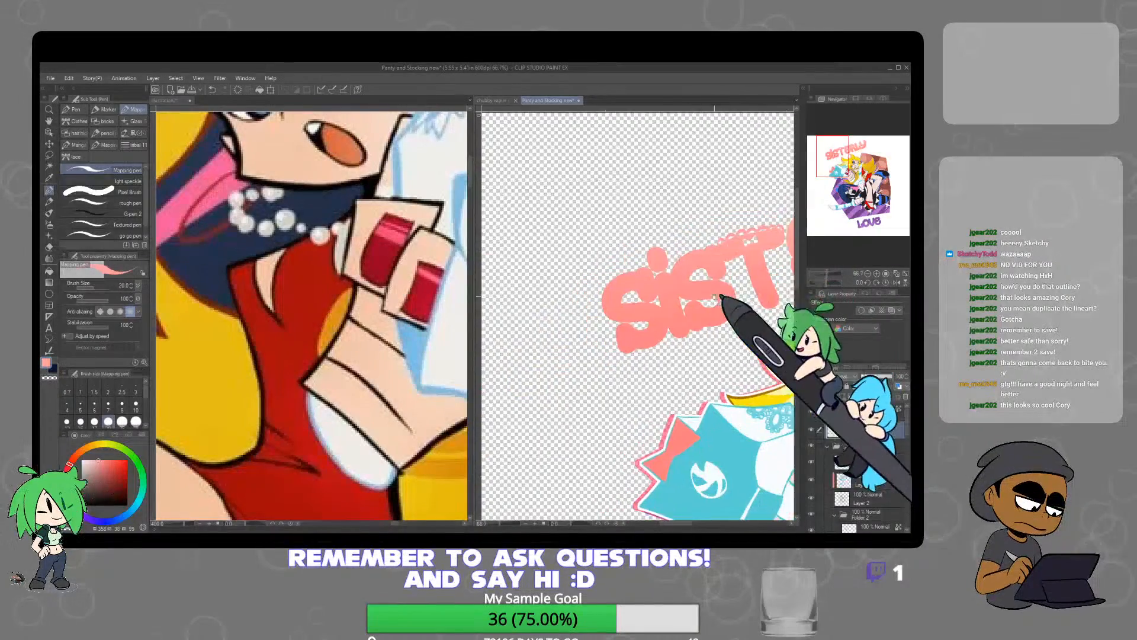
{"action": "scroll", "coordinate": [637, 276], "scroll_direction": "up", "scroll_amount": 2}
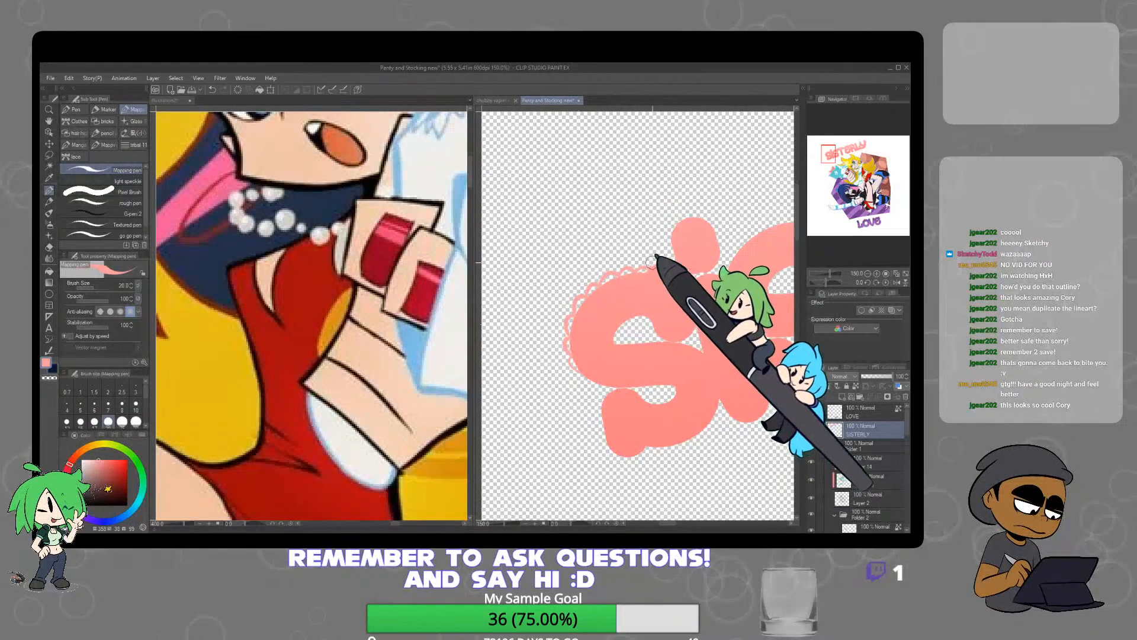
{"action": "scroll", "coordinate": [675, 261], "scroll_direction": "down", "scroll_amount": 3}
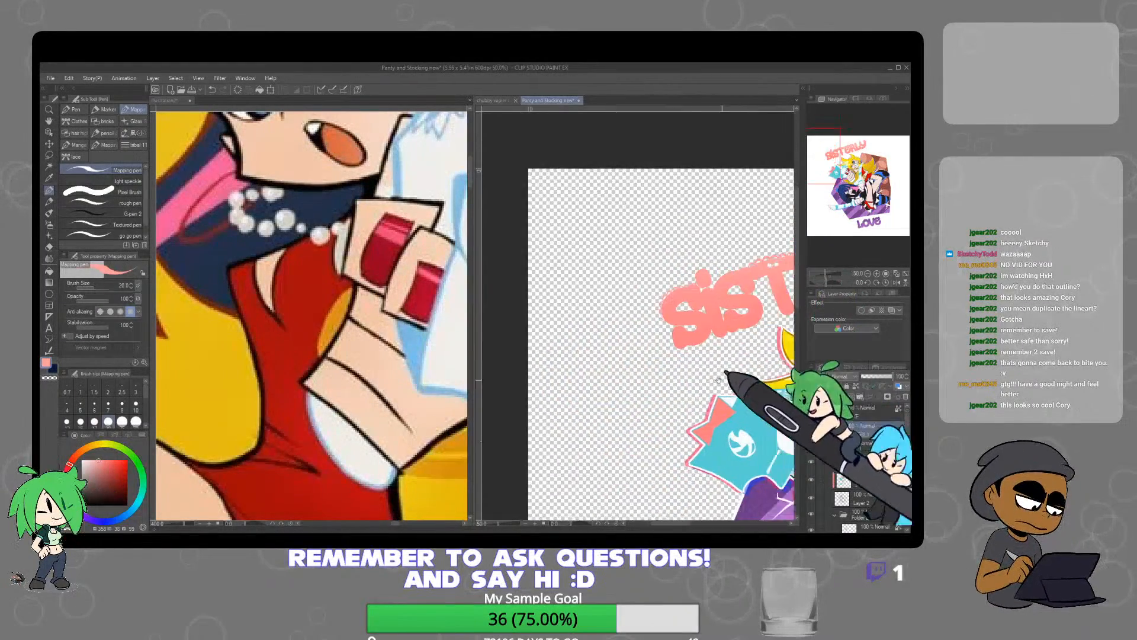
{"action": "left_click_drag", "start_coordinate": [741, 318], "coordinate": [696, 335]}
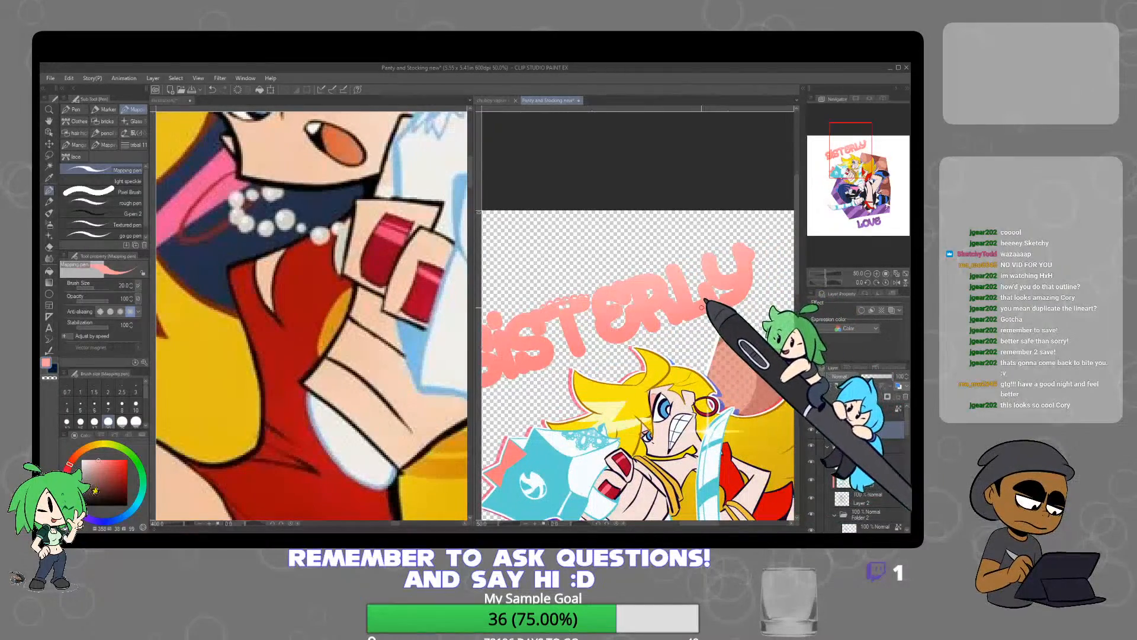
Draw coral lace scallops around the ends of the Y in SISTERLY with the Mapping pen at size 20
{"action": "scroll", "coordinate": [718, 296], "scroll_direction": "up", "scroll_amount": 2}
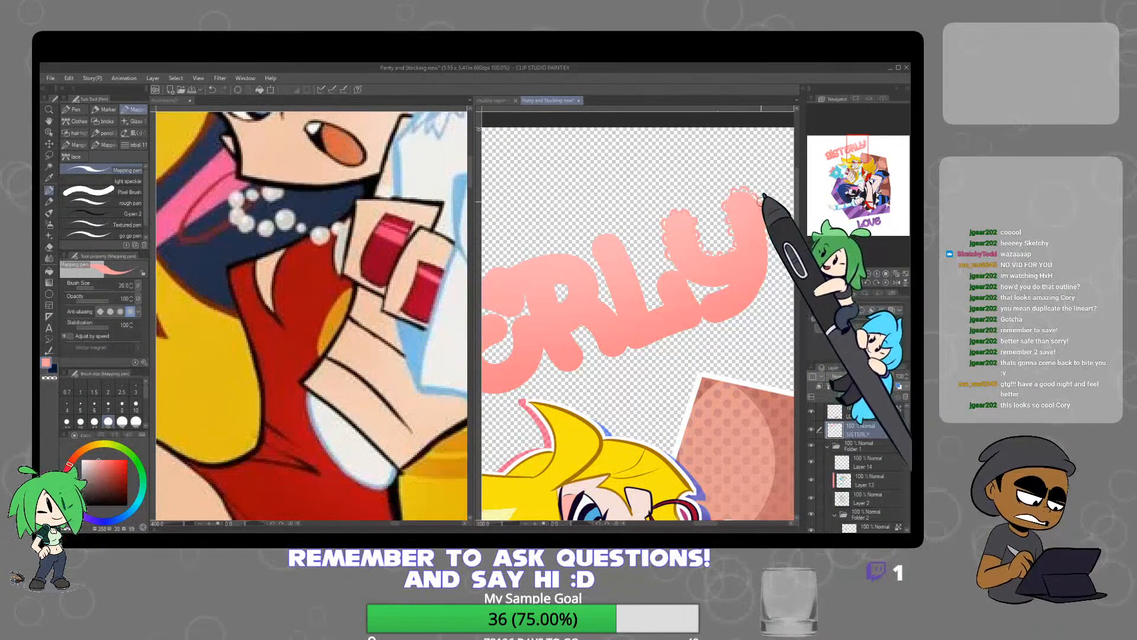
{"action": "left_click_drag", "start_coordinate": [759, 198], "coordinate": [774, 236]}
{"action": "scroll", "coordinate": [761, 310], "scroll_direction": "down", "scroll_amount": 1}
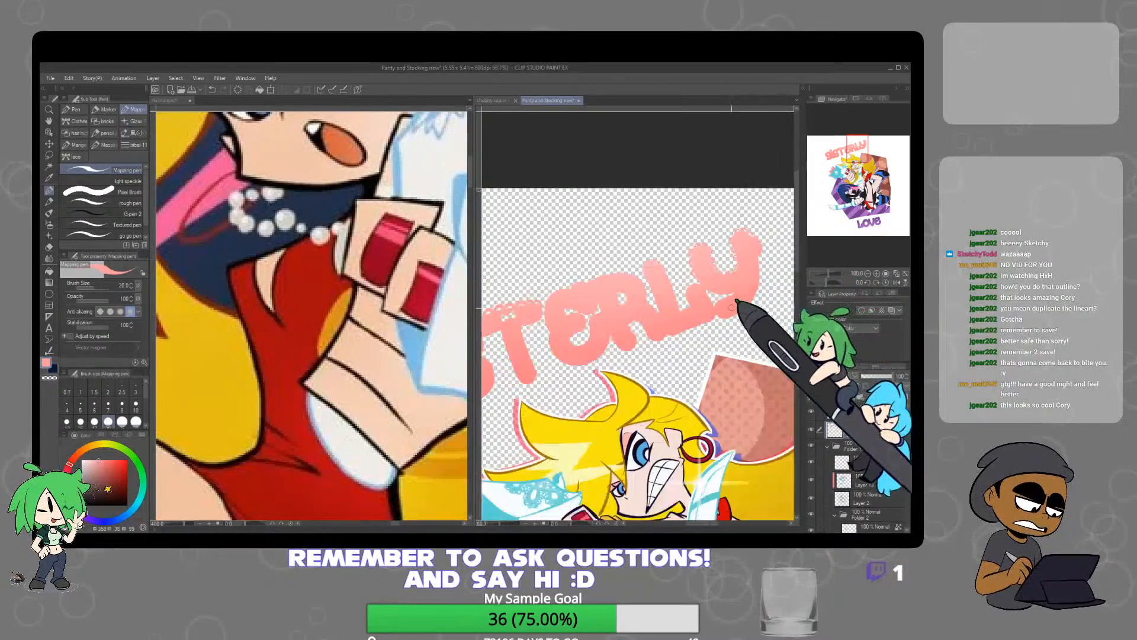
{"action": "scroll", "coordinate": [697, 303], "scroll_direction": "down", "scroll_amount": 3}
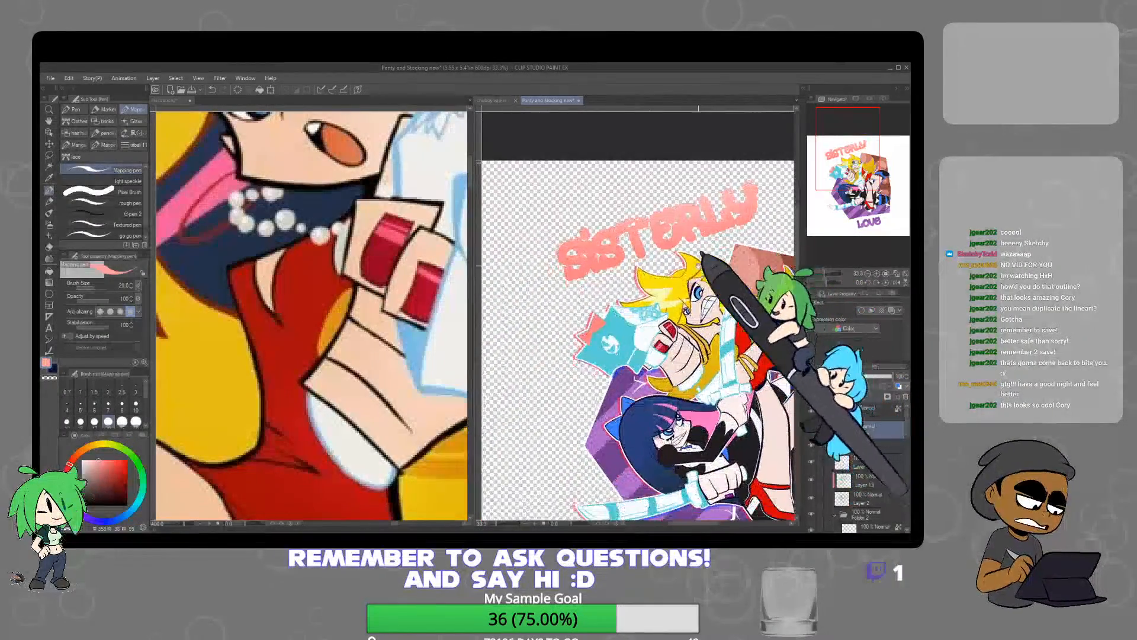
On the LOVE layer, paint dark purple bands across the L's stem and the V's second arm, using the background's dark purple
{"action": "left_click_drag", "start_coordinate": [735, 350], "coordinate": [679, 256]}
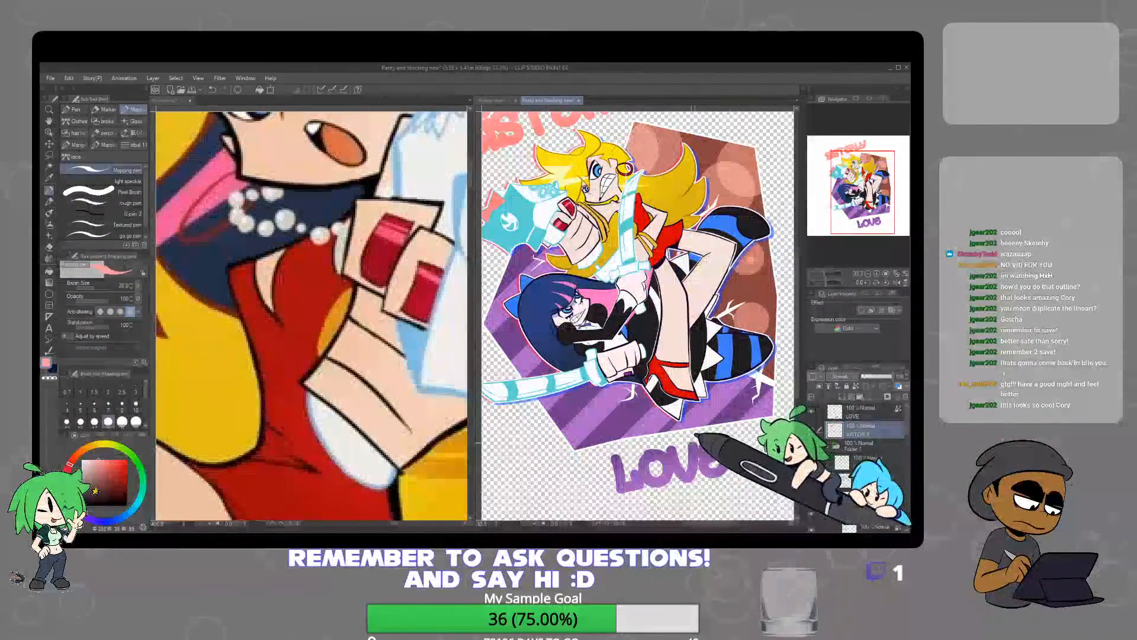
{"action": "scroll", "coordinate": [652, 468], "scroll_direction": "up", "scroll_amount": 3}
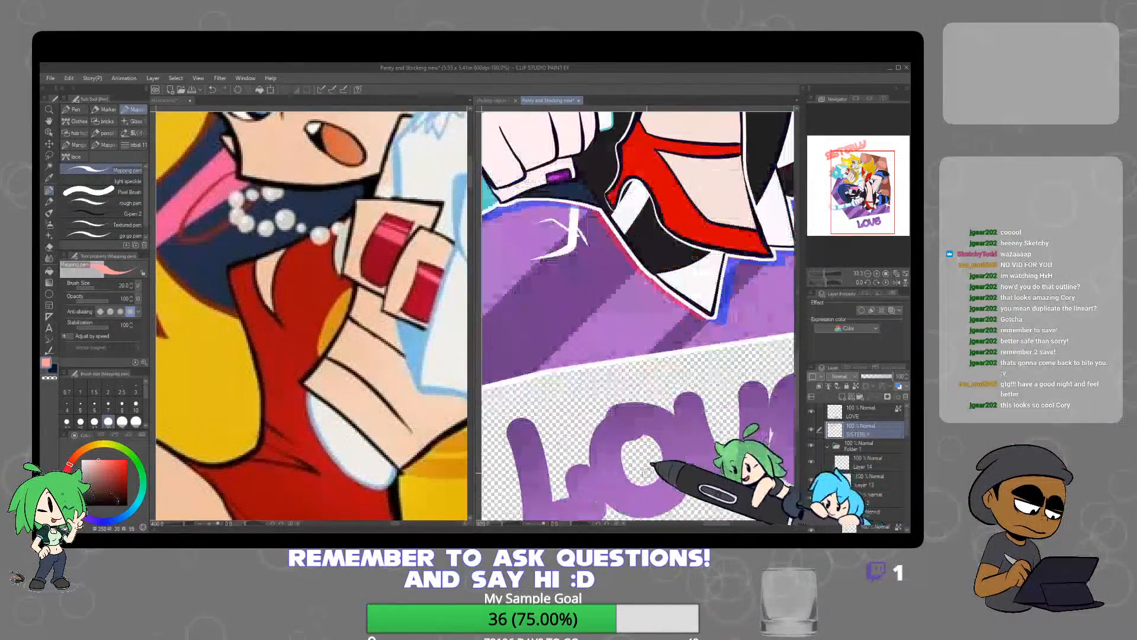
{"action": "left_click_drag", "start_coordinate": [677, 475], "coordinate": [713, 380]}
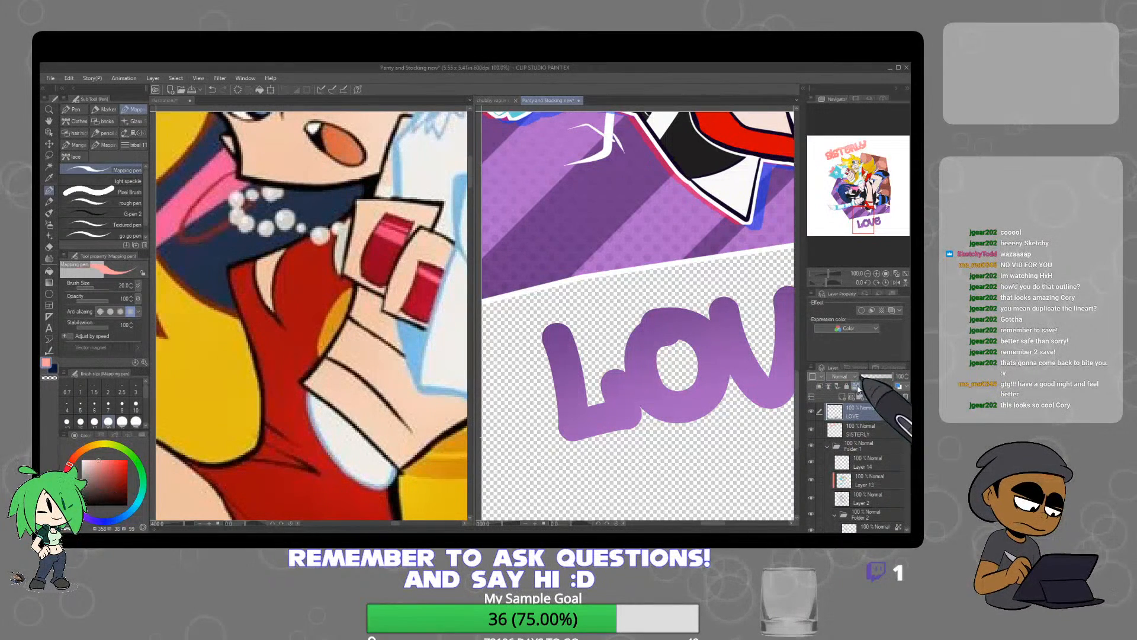
{"action": "left_click_drag", "start_coordinate": [678, 266], "coordinate": [701, 384]}
{"action": "left_click", "coordinate": [648, 252], "text": "alt"}
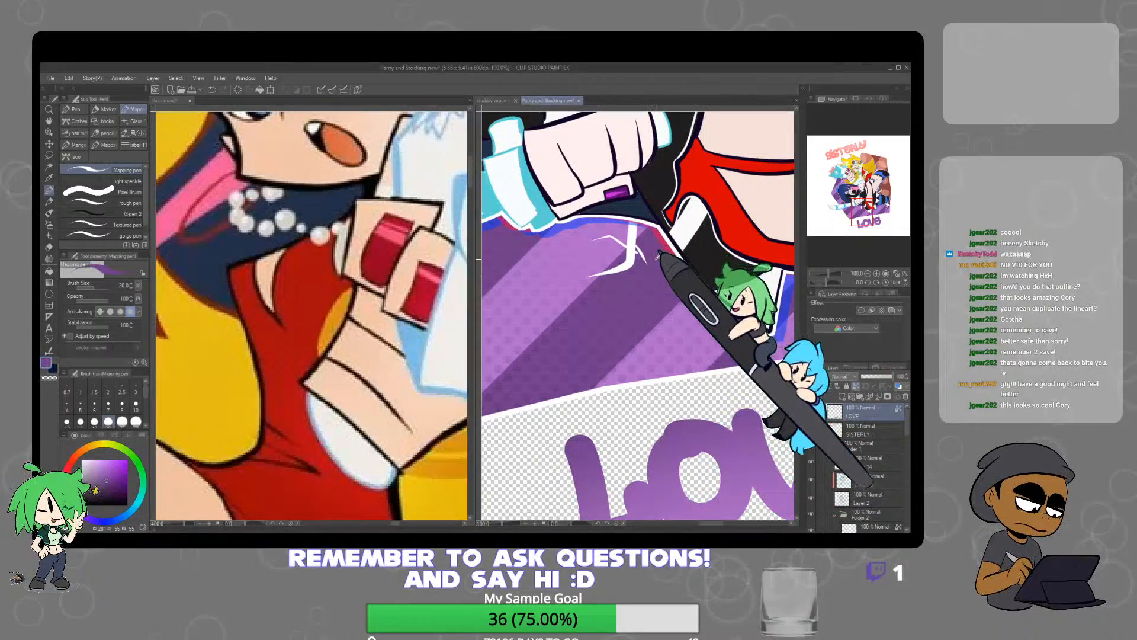
{"action": "left_click_drag", "start_coordinate": [686, 425], "coordinate": [706, 343]}
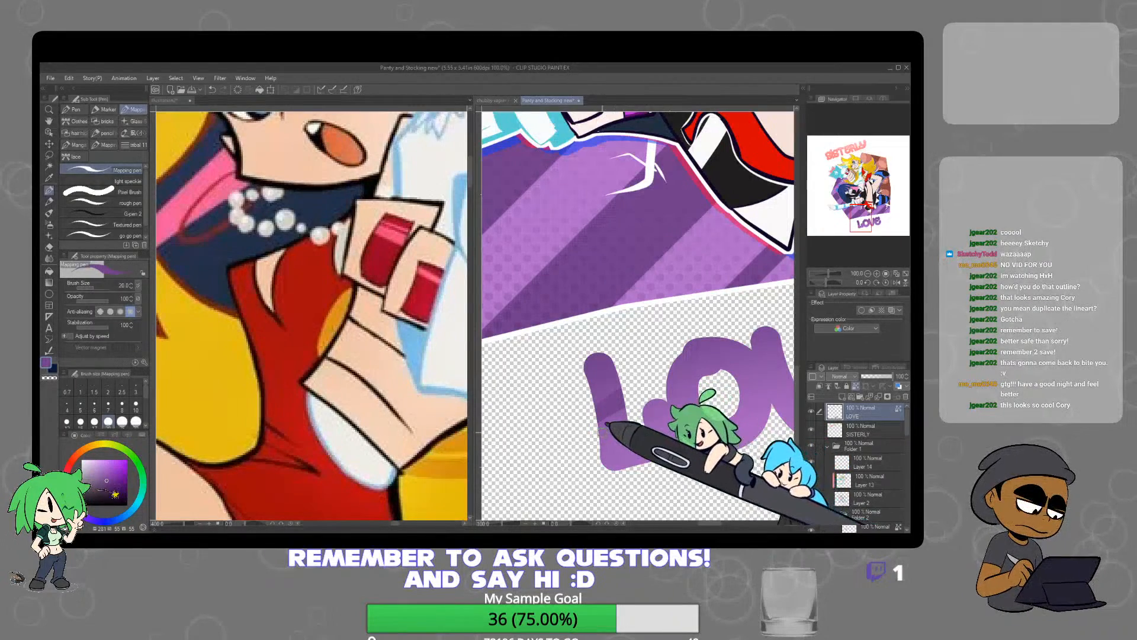
{"action": "left_click_drag", "start_coordinate": [776, 409], "coordinate": [596, 411]}
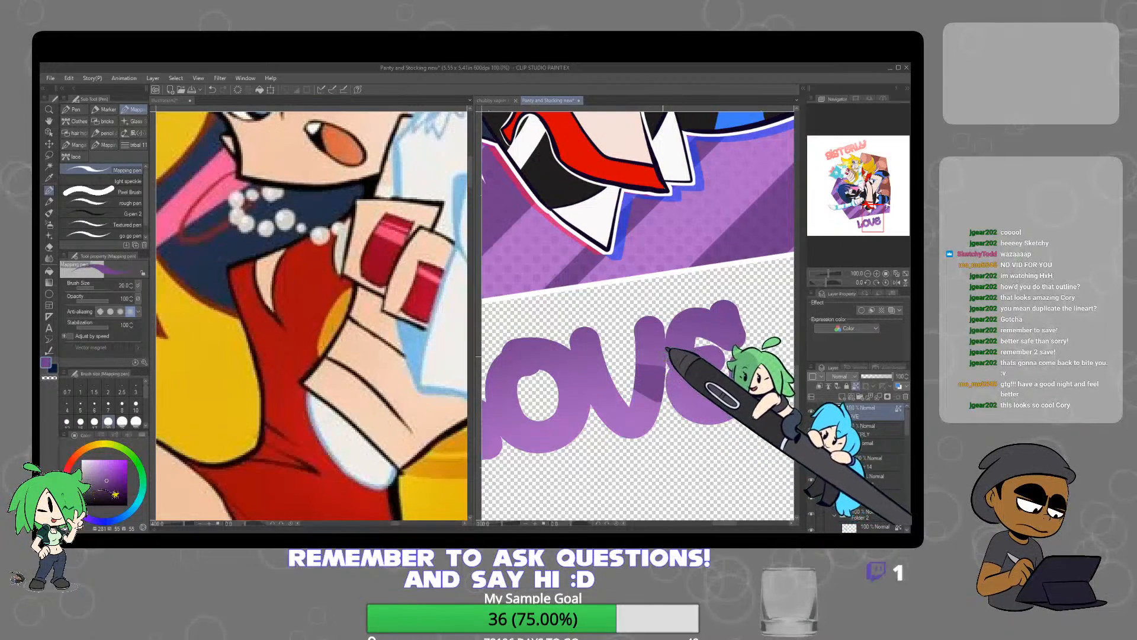
{"action": "scroll", "coordinate": [719, 333], "scroll_direction": "down", "scroll_amount": 1}
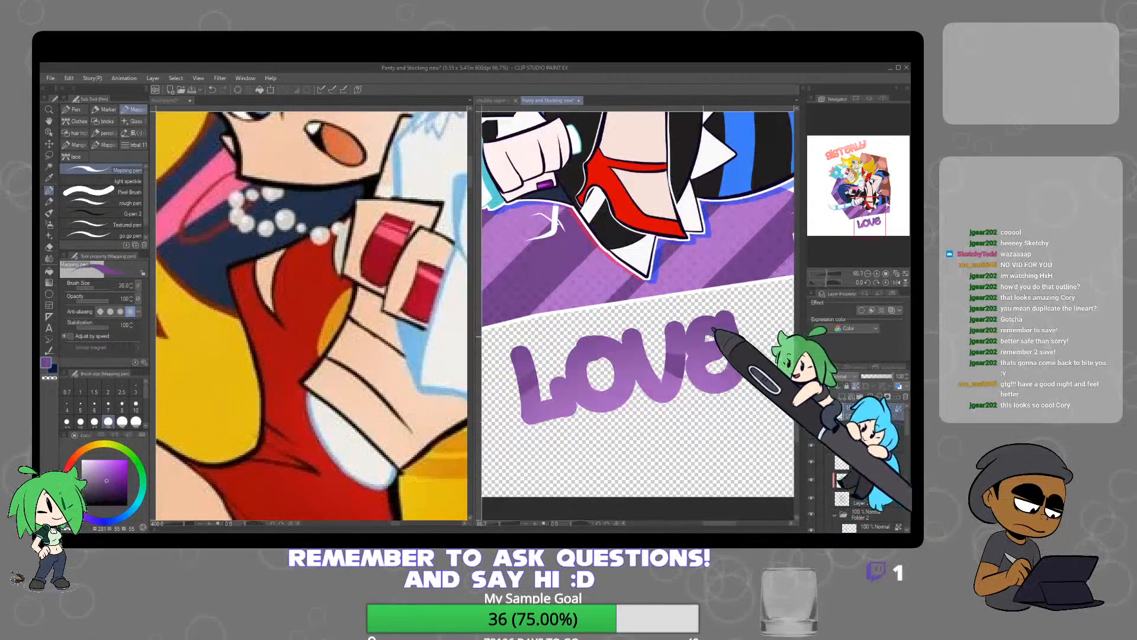
Draw white stripes along the upper and lower edges of the dark band on the L of LOVE
{"action": "left_click", "coordinate": [82, 460]}
{"action": "scroll", "coordinate": [522, 376], "scroll_direction": "up", "scroll_amount": 3}
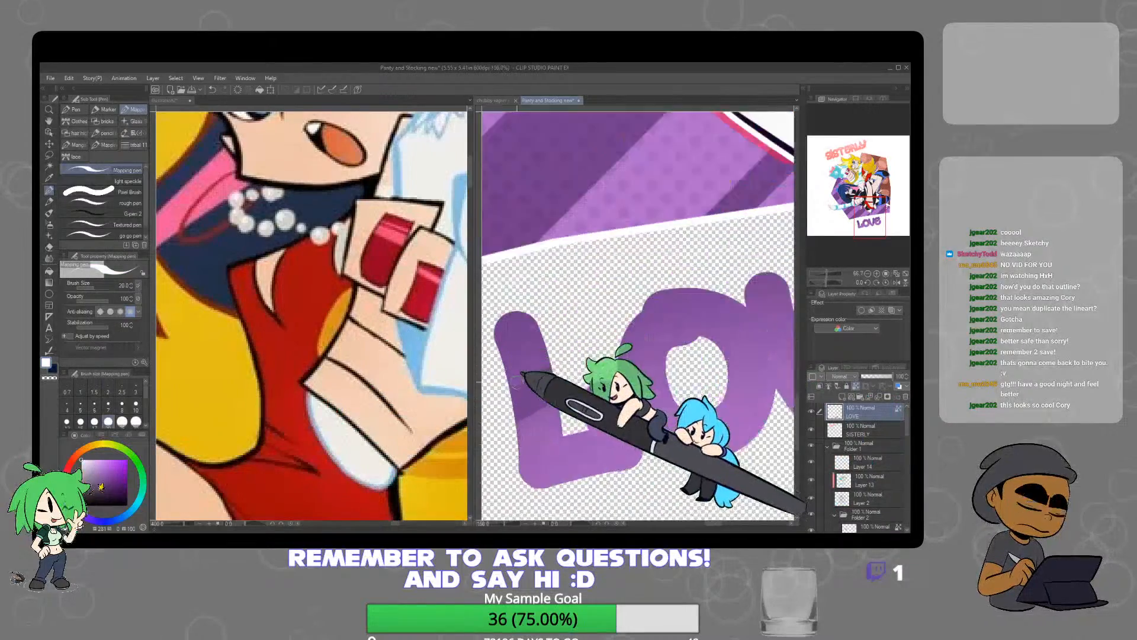
{"action": "left_click_drag", "start_coordinate": [505, 394], "coordinate": [591, 336]}
{"action": "left_click_drag", "start_coordinate": [515, 443], "coordinate": [572, 407]}
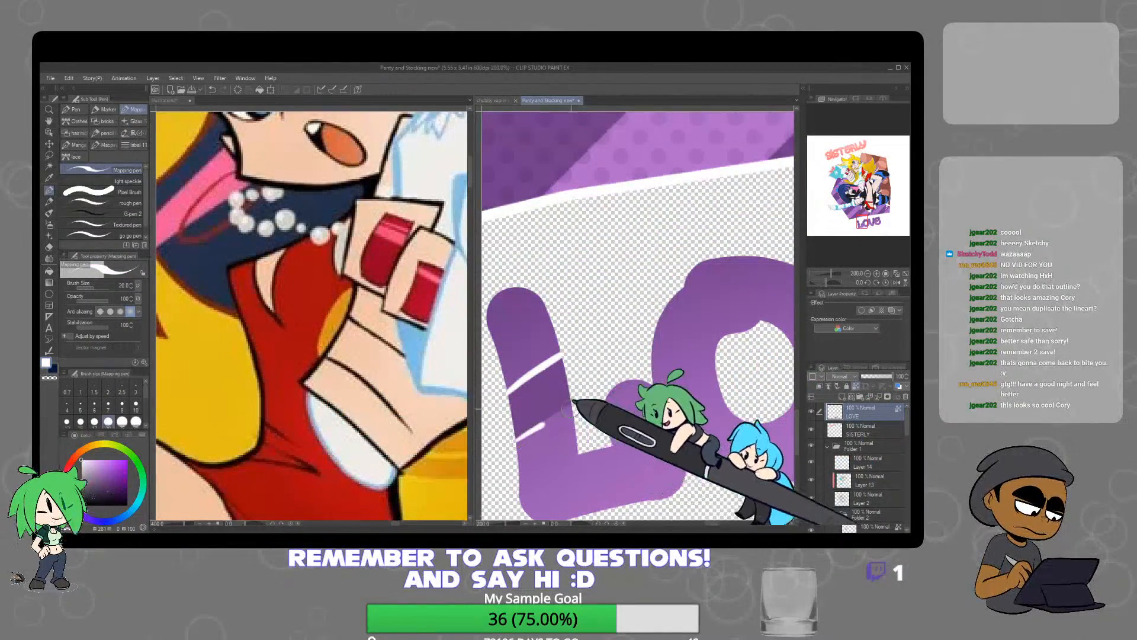
Draw white stripes along the edges and through the middle of the dark band on the V of LOVE
{"action": "left_click_drag", "start_coordinate": [699, 452], "coordinate": [583, 408]}
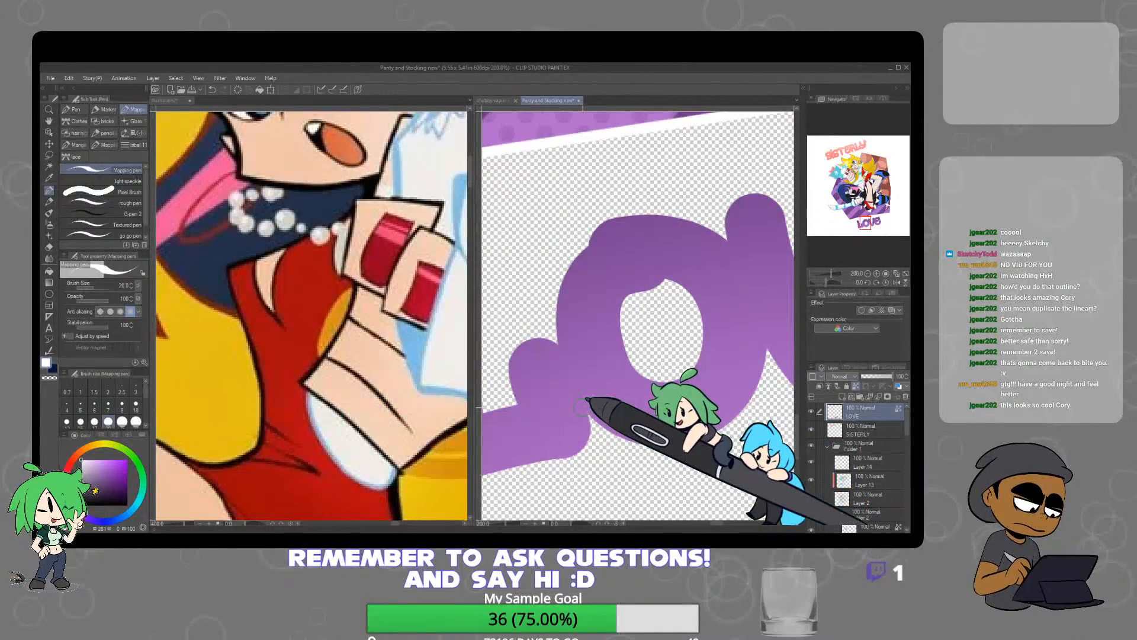
{"action": "mouse_move", "coordinate": [717, 429]}
{"action": "left_mouse_down"}
{"action": "mouse_move", "coordinate": [531, 434]}
{"action": "mouse_move", "coordinate": [496, 445]}
{"action": "left_mouse_up"}
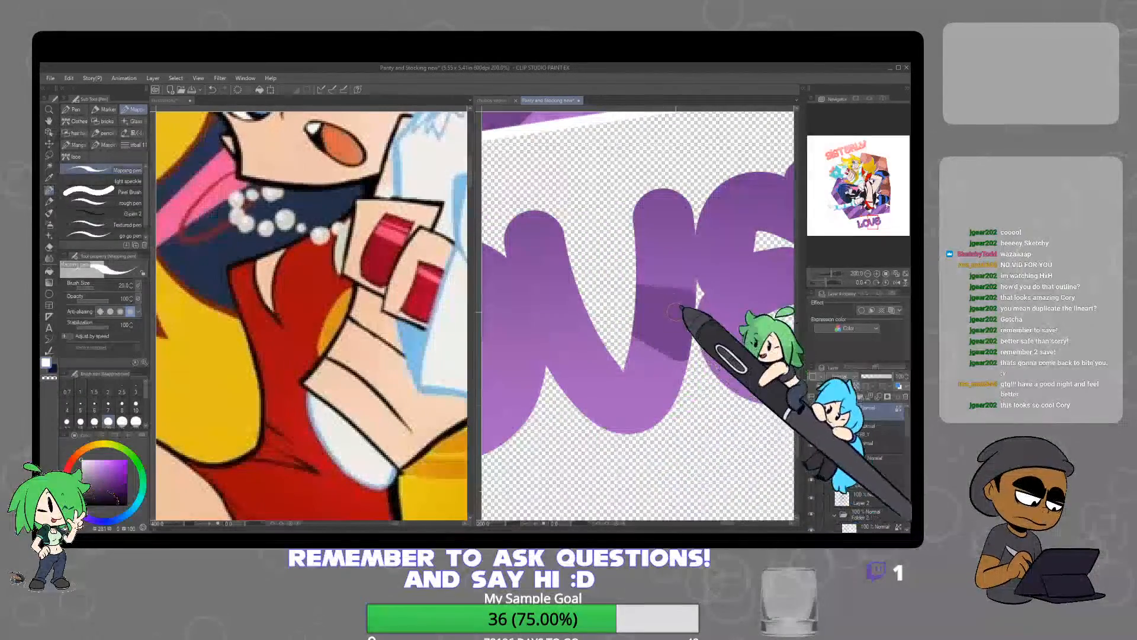
{"action": "left_click_drag", "start_coordinate": [628, 283], "coordinate": [702, 293]}
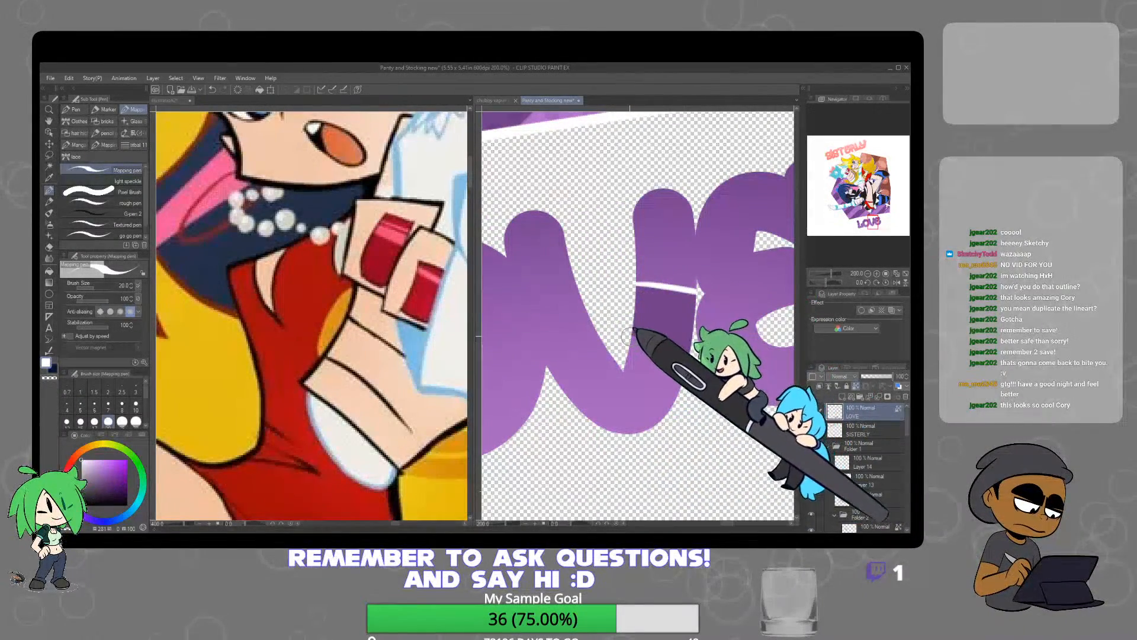
{"action": "left_click_drag", "start_coordinate": [624, 334], "coordinate": [690, 368]}
{"action": "left_click_drag", "start_coordinate": [628, 309], "coordinate": [701, 327]}
{"action": "scroll", "coordinate": [751, 332], "scroll_direction": "down", "scroll_amount": 4}
{"action": "left_click_drag", "start_coordinate": [752, 406], "coordinate": [664, 447]}
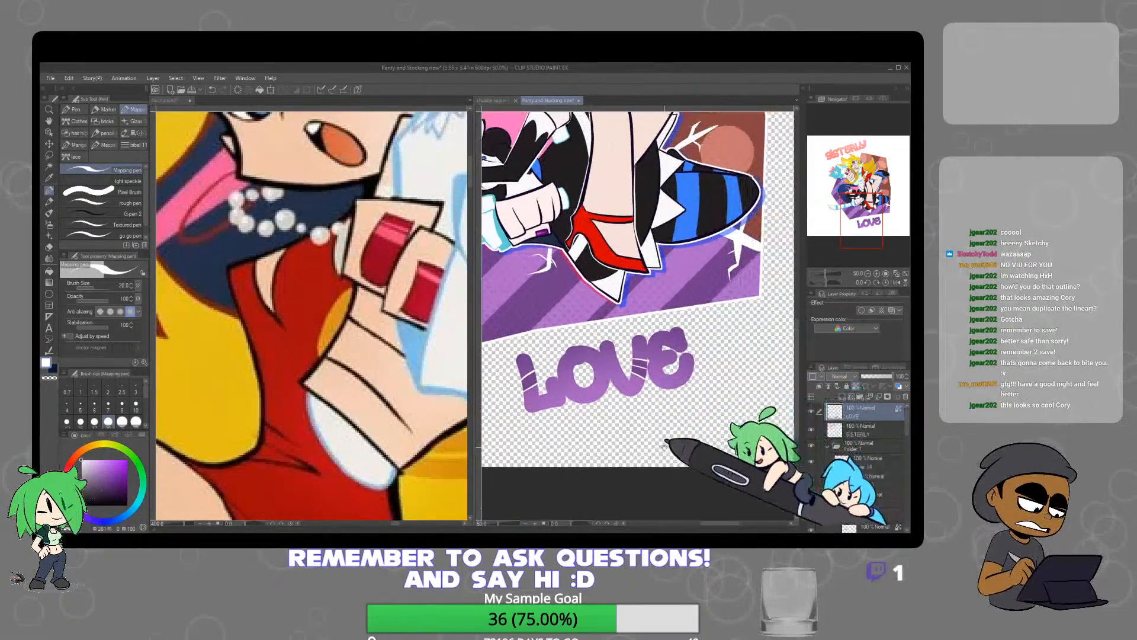
{"action": "left_click_drag", "start_coordinate": [718, 418], "coordinate": [719, 474]}
{"action": "left_click_drag", "start_coordinate": [697, 400], "coordinate": [731, 460]}
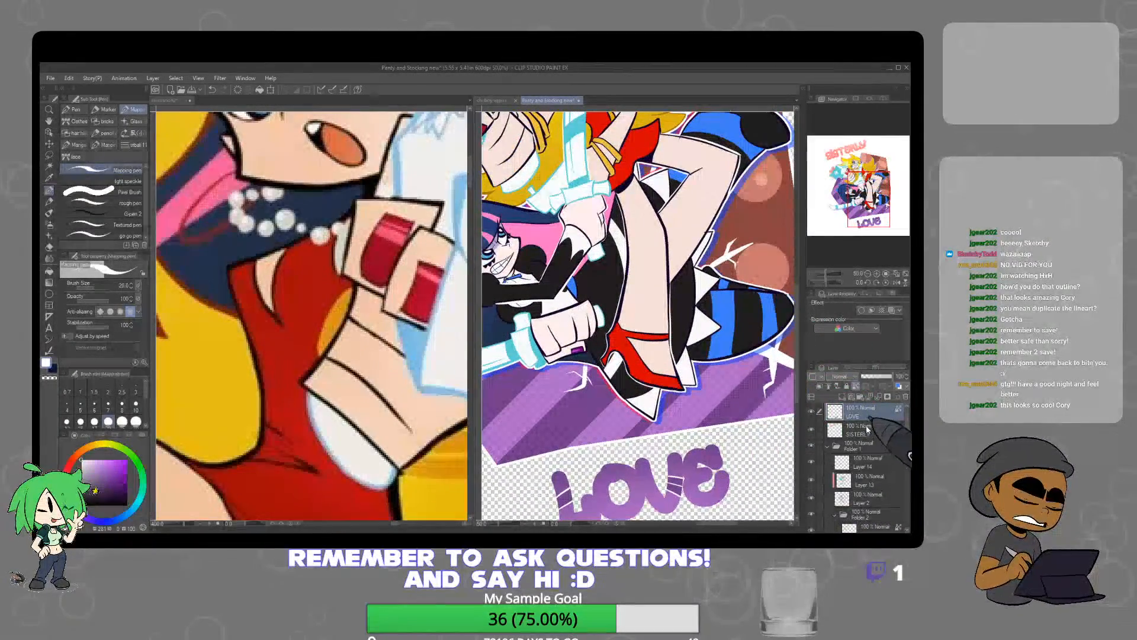
Duplicate the SISTERLY layer and place the copy directly beneath the original
{"action": "left_click", "coordinate": [868, 430]}
{"action": "key", "text": "ctrl+c"}
{"action": "key", "text": "ctrl+v"}
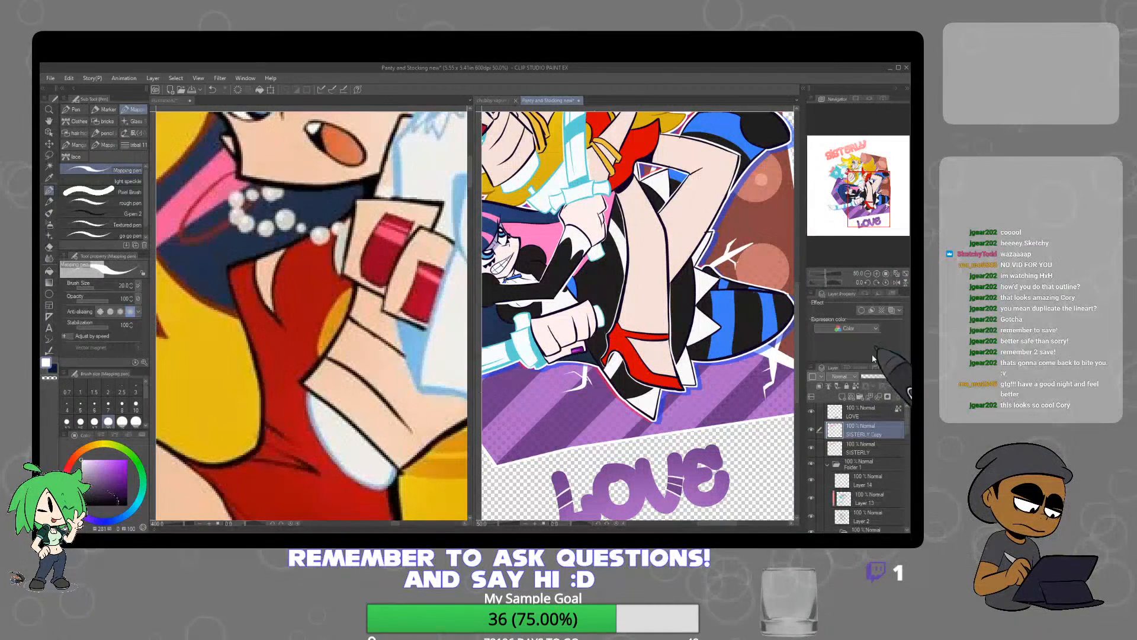
{"action": "key", "text": "ctrl+z"}
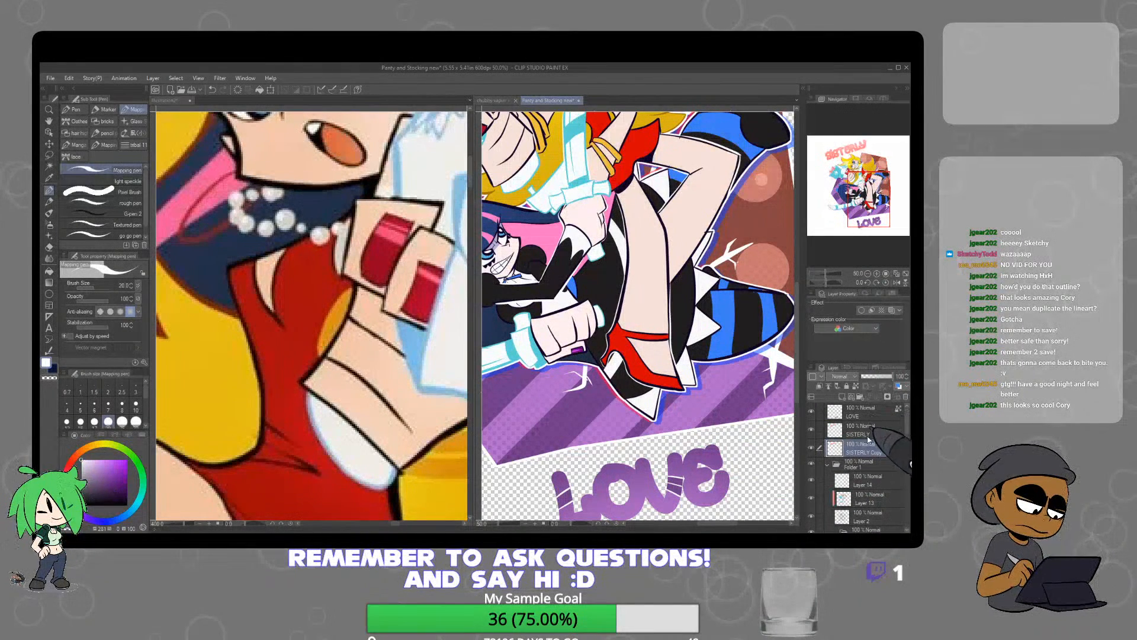
Thicken the SISTERLY copy with Adjust line width and paint it white with the Oil paint brush, keeping its transparent pixels locked
{"action": "left_click", "coordinate": [857, 387]}
{"action": "scroll", "coordinate": [616, 395], "scroll_direction": "down", "scroll_amount": 2}
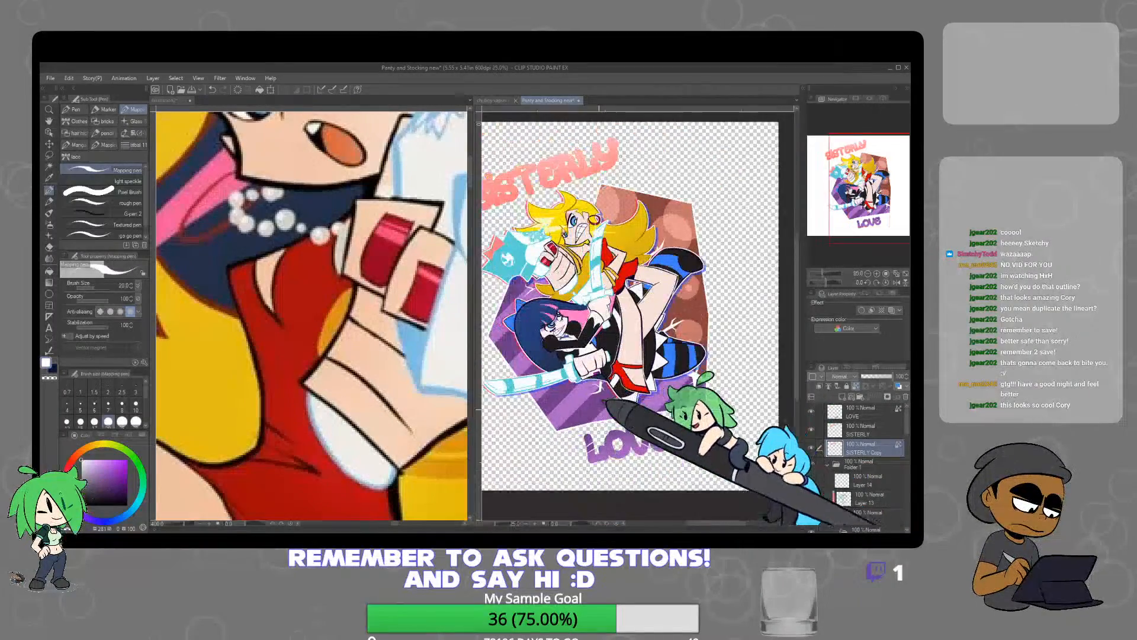
{"action": "left_click_drag", "start_coordinate": [661, 363], "coordinate": [766, 409]}
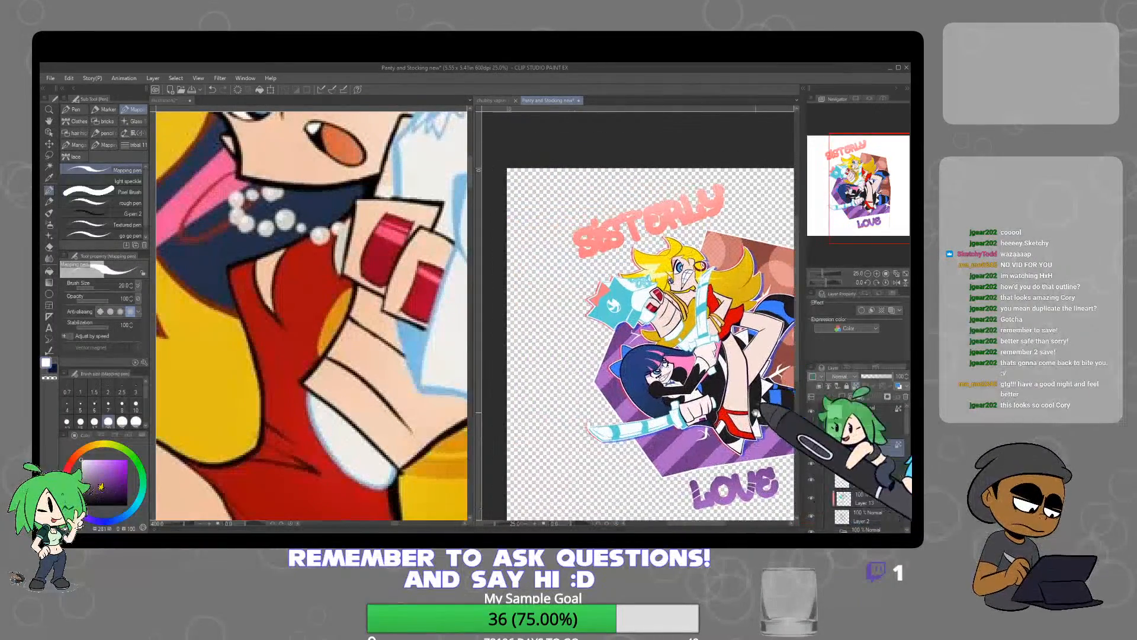
{"action": "left_click", "coordinate": [50, 349]}
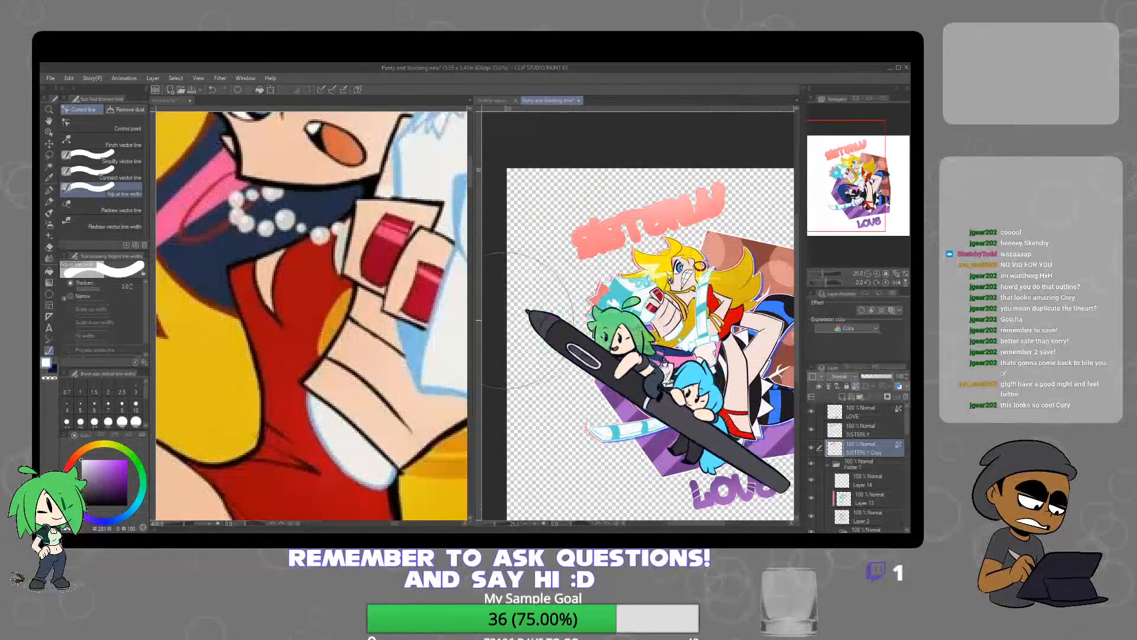
{"action": "left_click", "coordinate": [52, 215]}
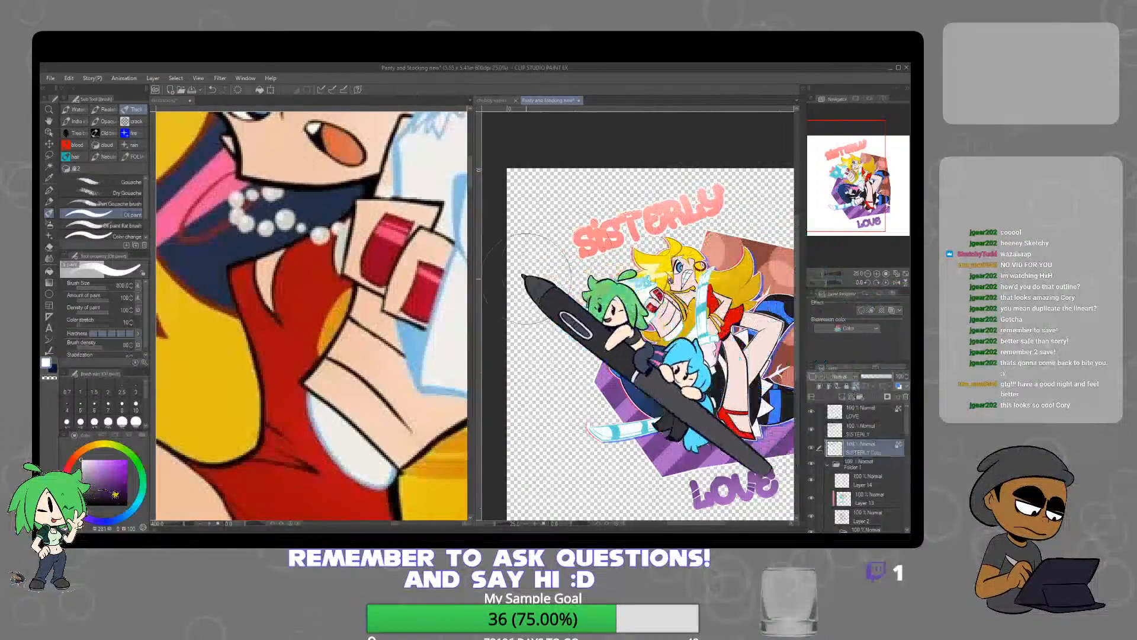
{"action": "left_click_drag", "start_coordinate": [772, 415], "coordinate": [695, 338]}
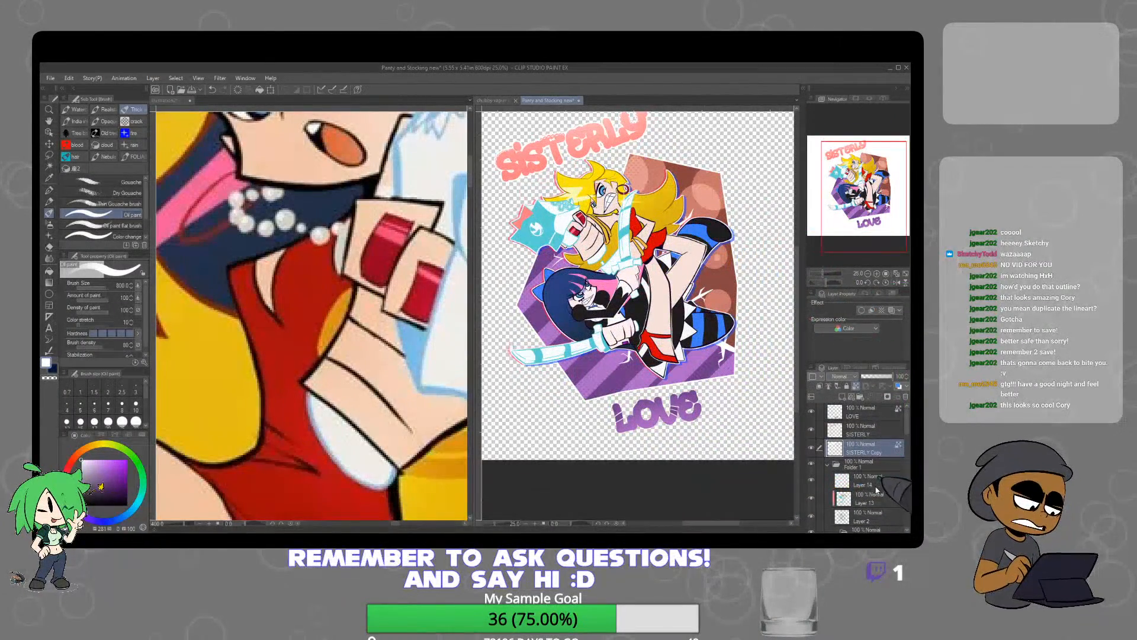
Duplicate the LOVE layer and place the copy directly beneath the original
{"action": "left_click", "coordinate": [872, 414]}
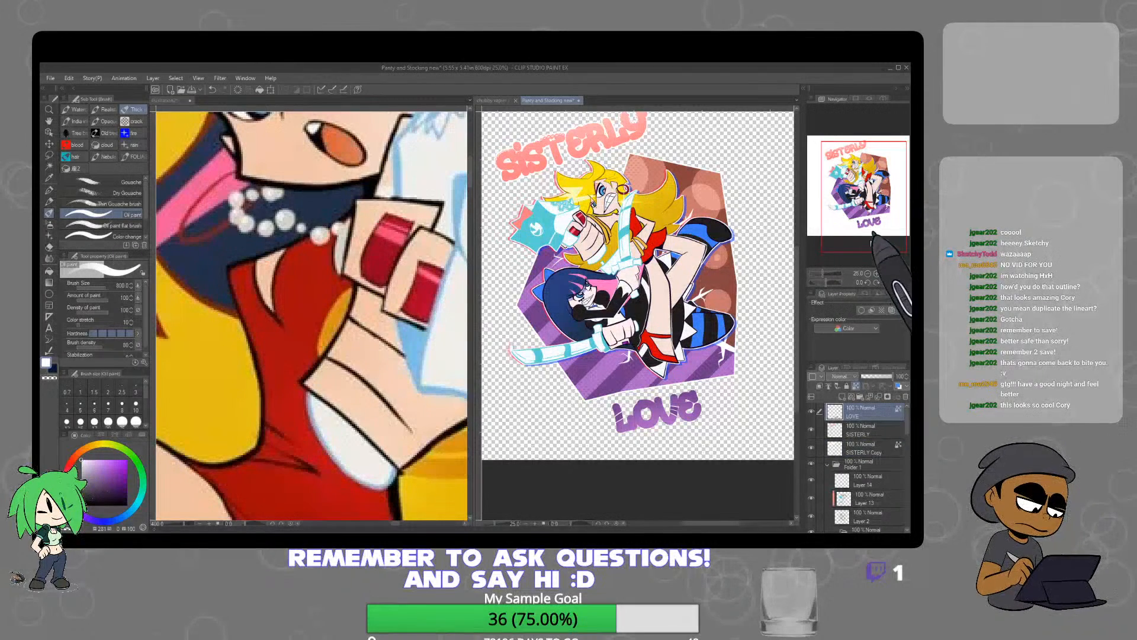
{"action": "left_click", "coordinate": [871, 396]}
{"action": "left_click_drag", "start_coordinate": [880, 431], "coordinate": [878, 438]}
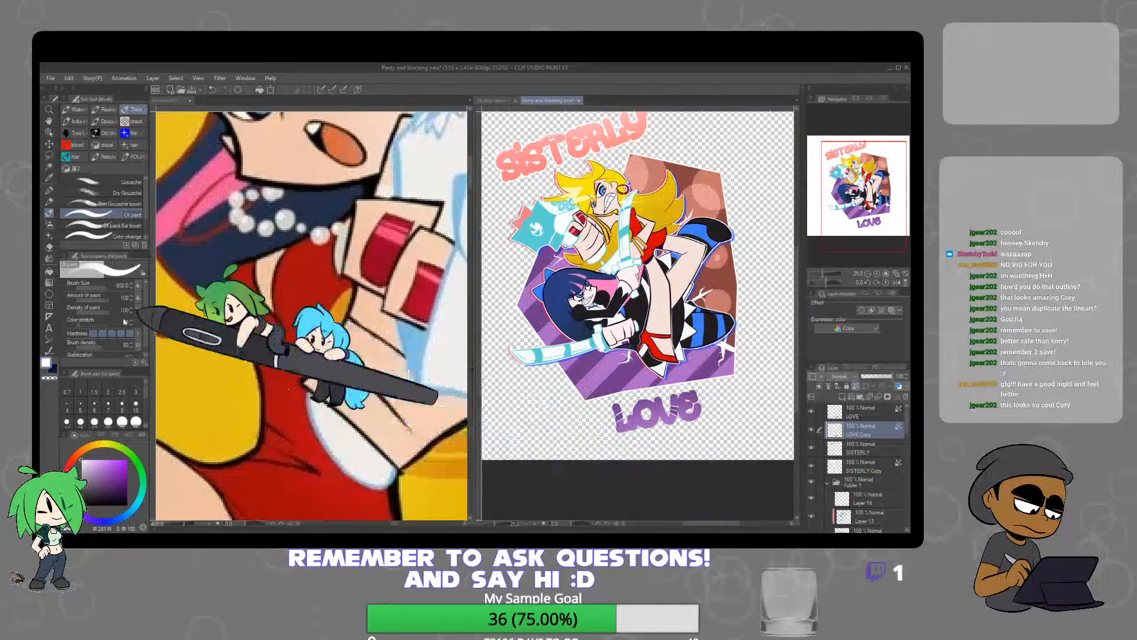
Thicken the LOVE copy with Adjust line width and paint it white with the Oil paint brush to form an outline
{"action": "key", "text": "y"}
{"action": "mouse_move", "coordinate": [725, 405]}
{"action": "left_mouse_down"}
{"action": "mouse_move", "coordinate": [573, 416]}
{"action": "mouse_move", "coordinate": [762, 405]}
{"action": "mouse_move", "coordinate": [559, 428]}
{"action": "mouse_move", "coordinate": [767, 398]}
{"action": "left_mouse_up"}
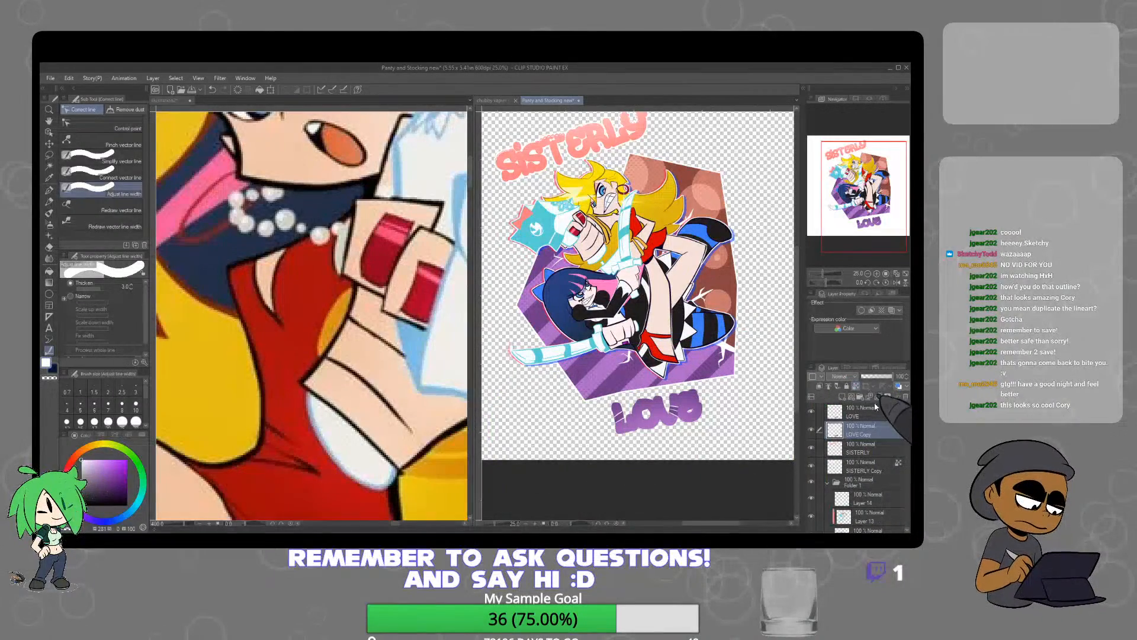
{"action": "key", "text": "b"}
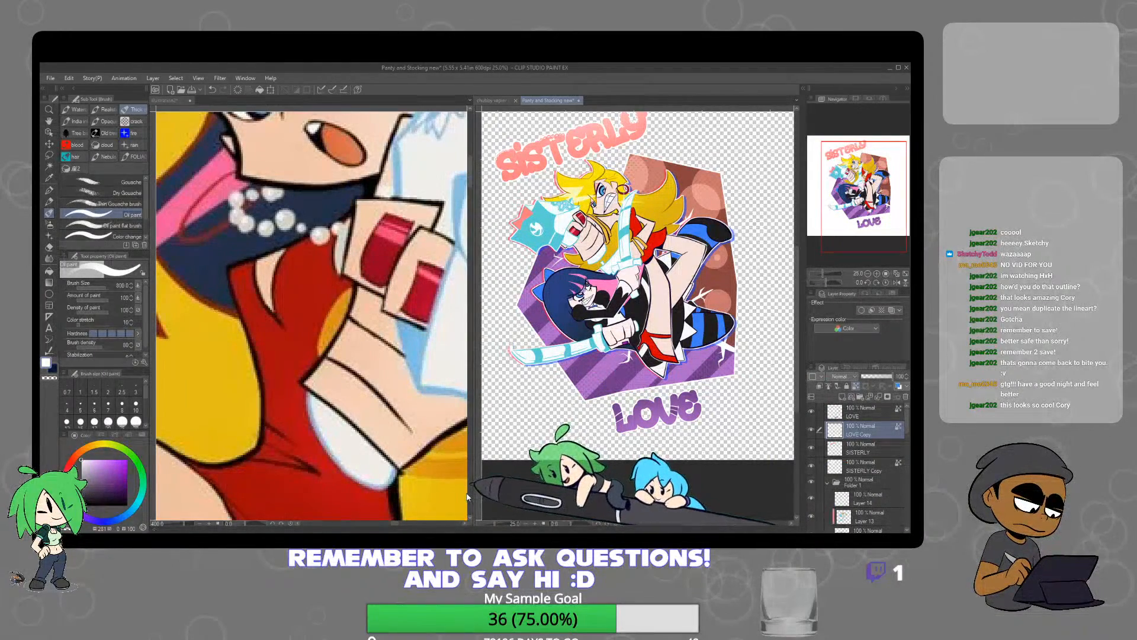
Import the "signature 2" image, shrink it and place it on the purple background below the blue-striped boot
{"action": "left_click", "coordinate": [50, 78]}
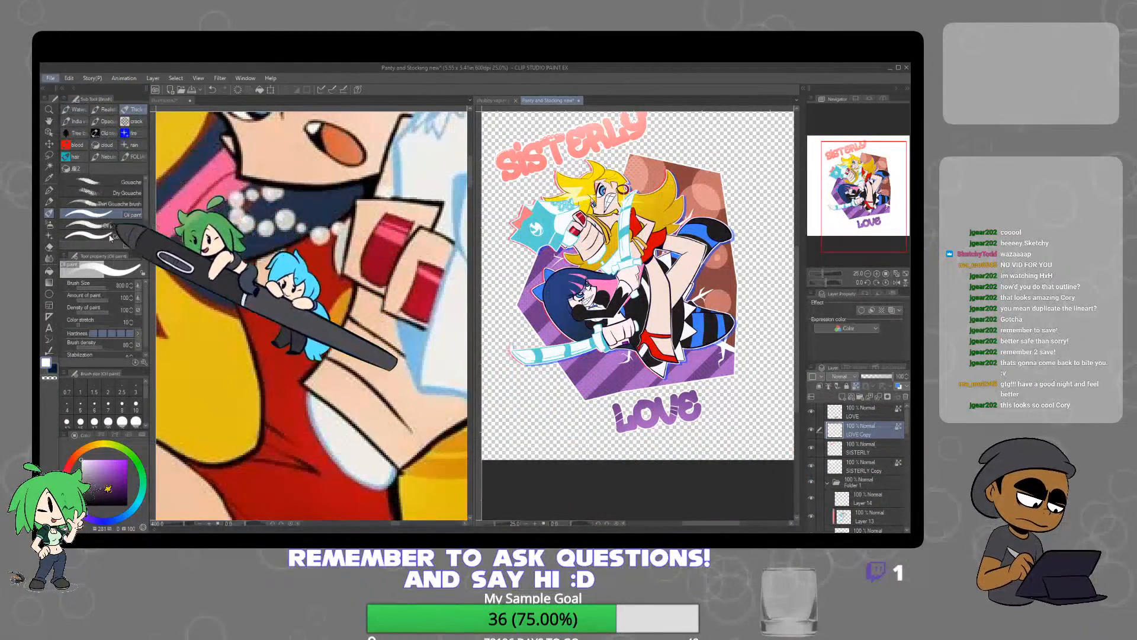
{"action": "left_click", "coordinate": [331, 270]}
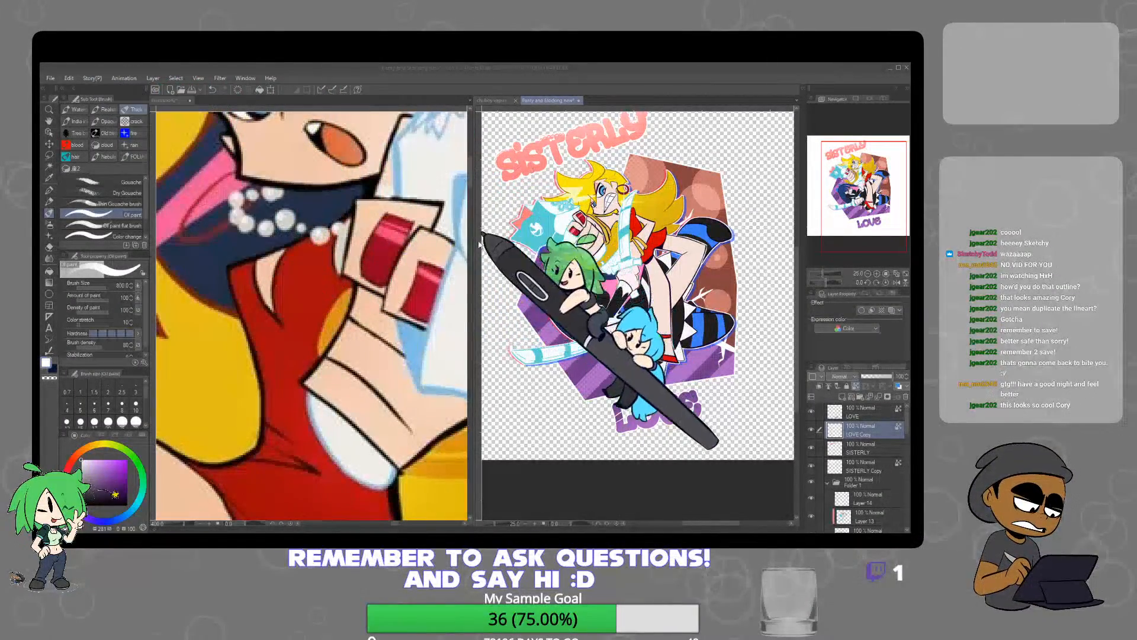
{"action": "double_click", "coordinate": [454, 297]}
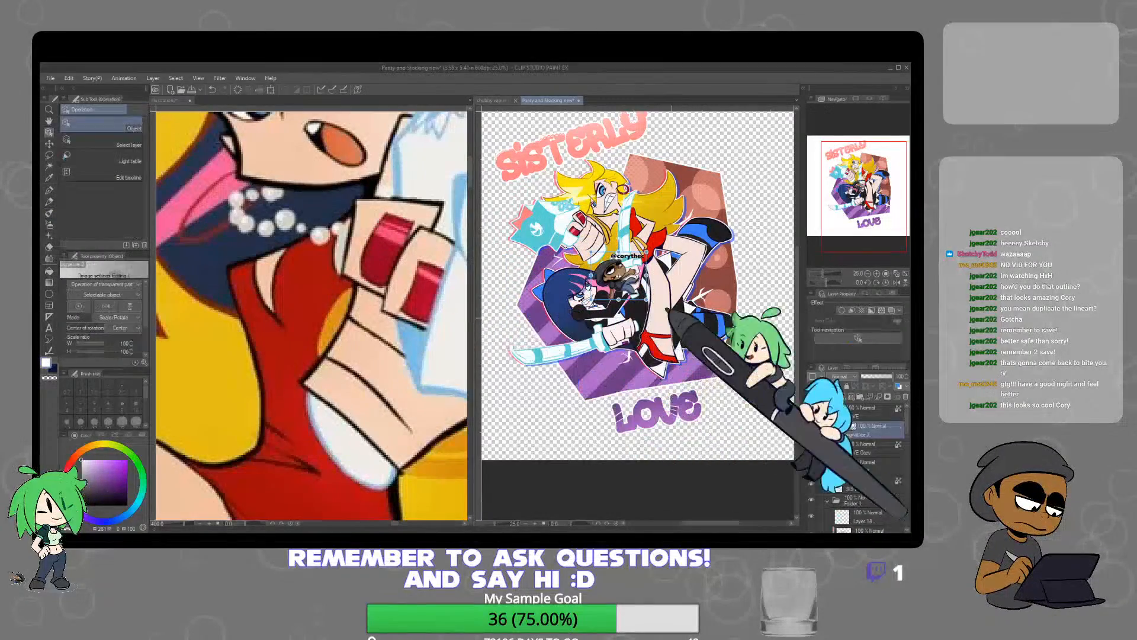
{"action": "mouse_move", "coordinate": [647, 300]}
{"action": "left_mouse_down"}
{"action": "mouse_move", "coordinate": [609, 267]}
{"action": "mouse_move", "coordinate": [773, 467]}
{"action": "left_mouse_up"}
{"action": "scroll", "coordinate": [607, 267], "scroll_direction": "up", "scroll_amount": 3}
{"action": "scroll", "coordinate": [772, 465], "scroll_direction": "up", "scroll_amount": 1}
{"action": "left_click_drag", "start_coordinate": [714, 364], "coordinate": [459, 276]}
{"action": "left_click_drag", "start_coordinate": [511, 373], "coordinate": [681, 475]}
{"action": "left_click", "coordinate": [707, 427]}
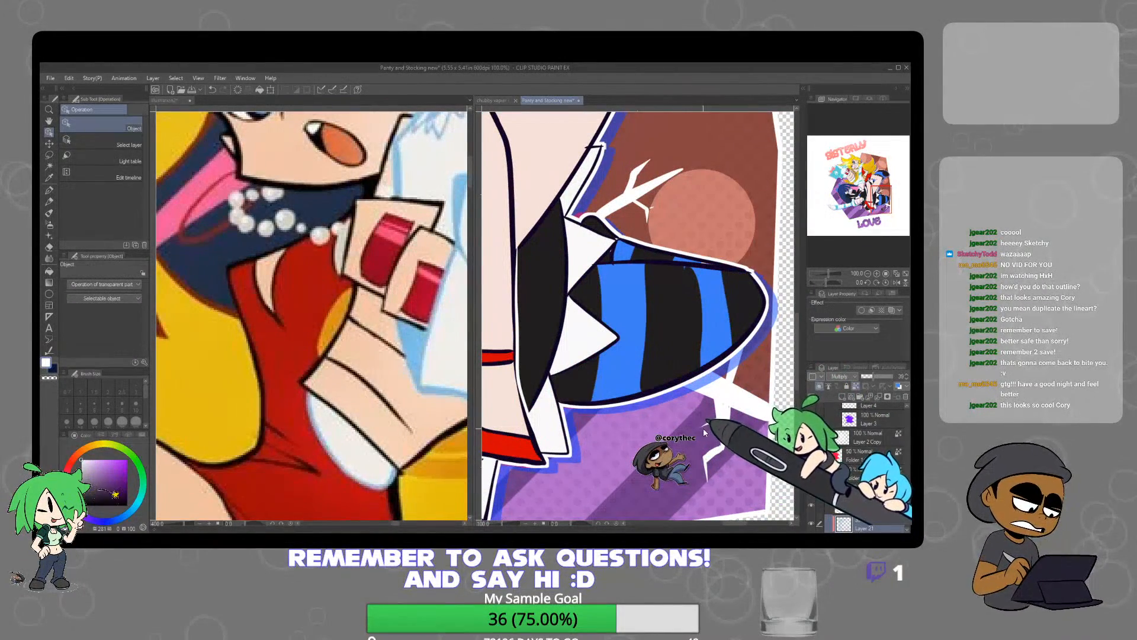
Lower the opacity of the signature layer to about 37%
{"action": "left_click", "coordinate": [660, 466]}
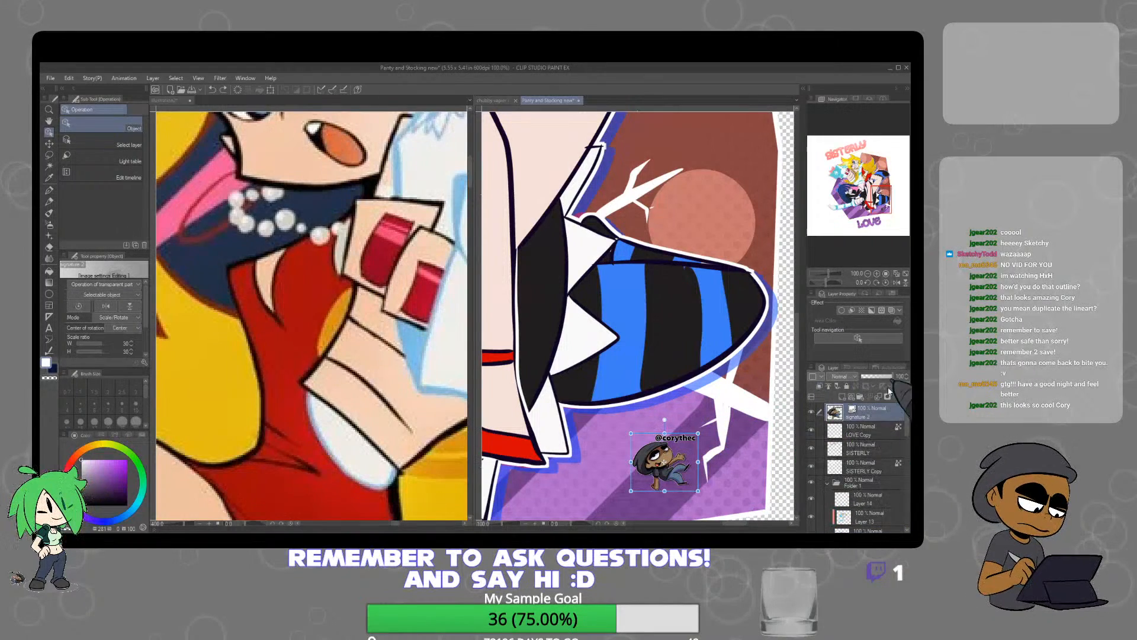
{"action": "left_click_drag", "start_coordinate": [880, 380], "coordinate": [872, 379]}
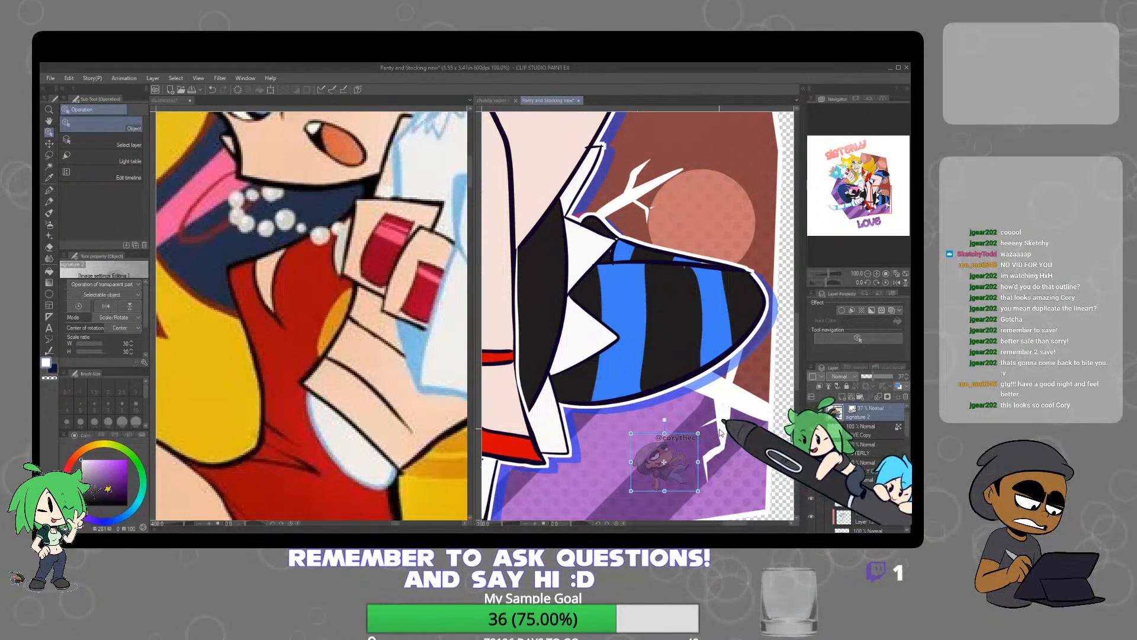
{"action": "scroll", "coordinate": [721, 427], "scroll_direction": "down", "scroll_amount": 4}
{"action": "scroll", "coordinate": [731, 420], "scroll_direction": "down", "scroll_amount": 1}
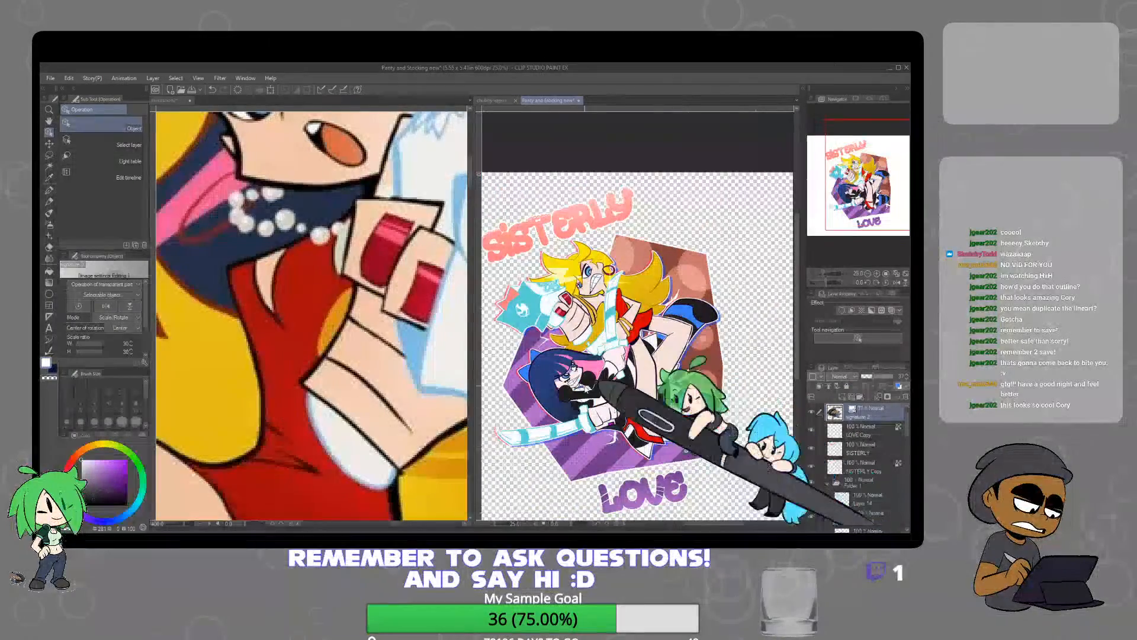
Widen the illustration's canvas pane and close the reference image document beside it
{"action": "left_click_drag", "start_coordinate": [472, 273], "coordinate": [234, 427]}
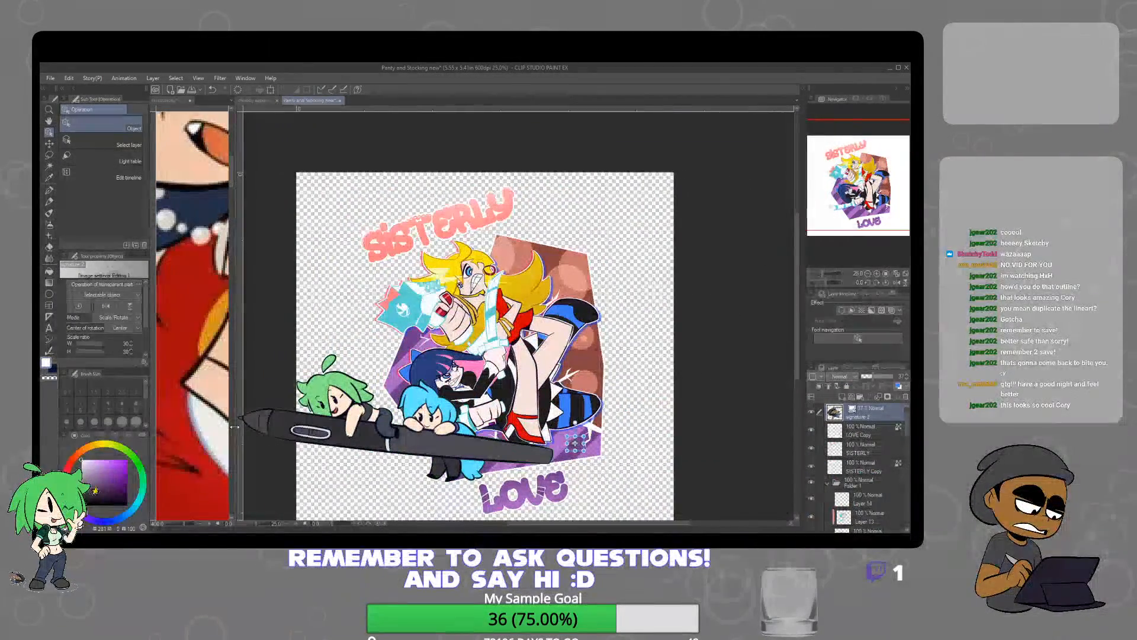
{"action": "left_click_drag", "start_coordinate": [609, 356], "coordinate": [606, 278]}
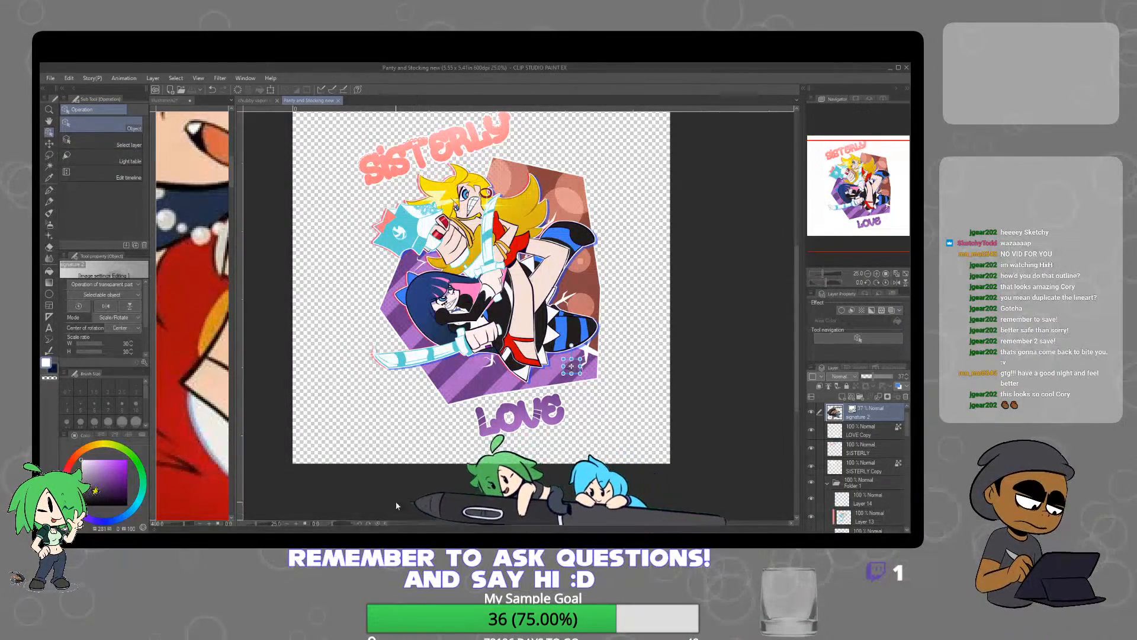
{"action": "left_click", "coordinate": [186, 102]}
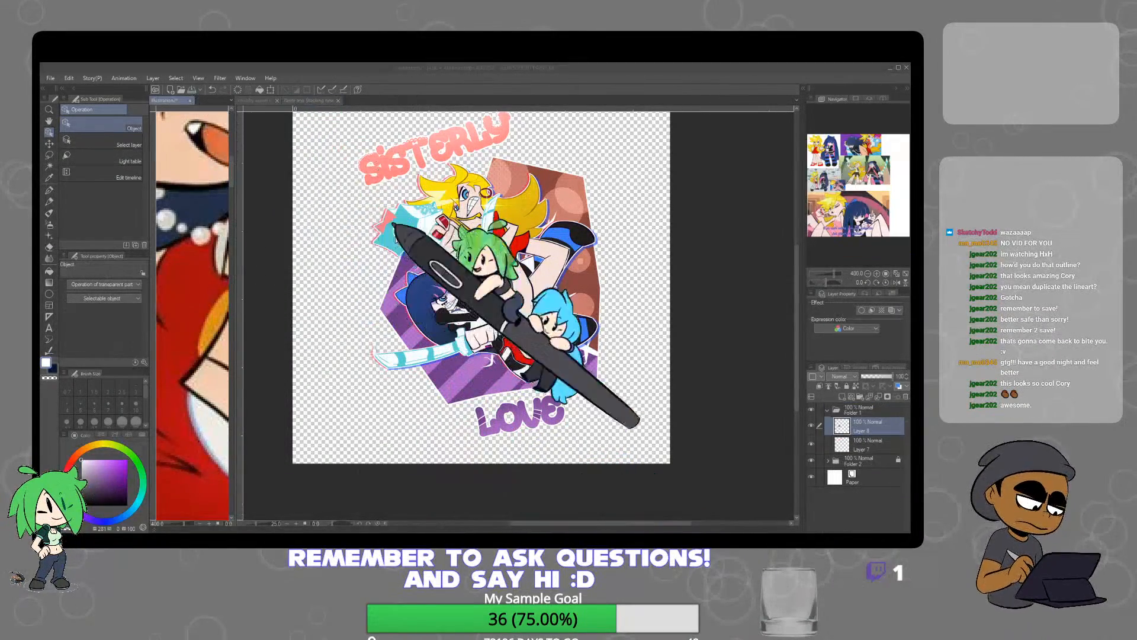
{"action": "left_click", "coordinate": [488, 250]}
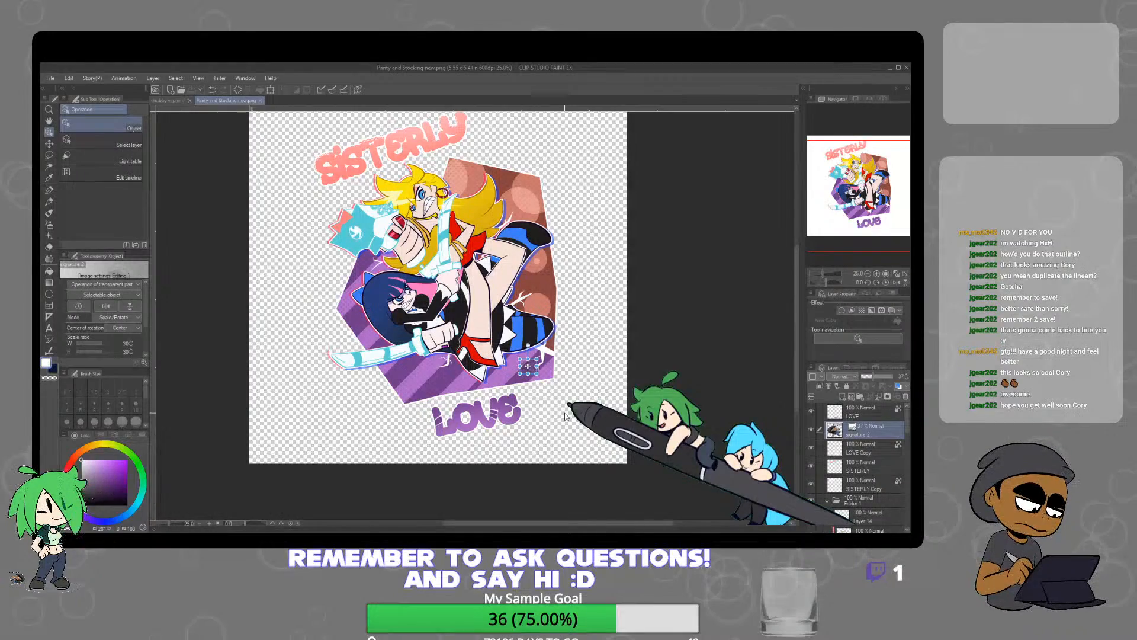
Export the drawing's timelapse as an MP4 video named "Panty and Stocking new"
{"action": "left_click", "coordinate": [50, 79]}
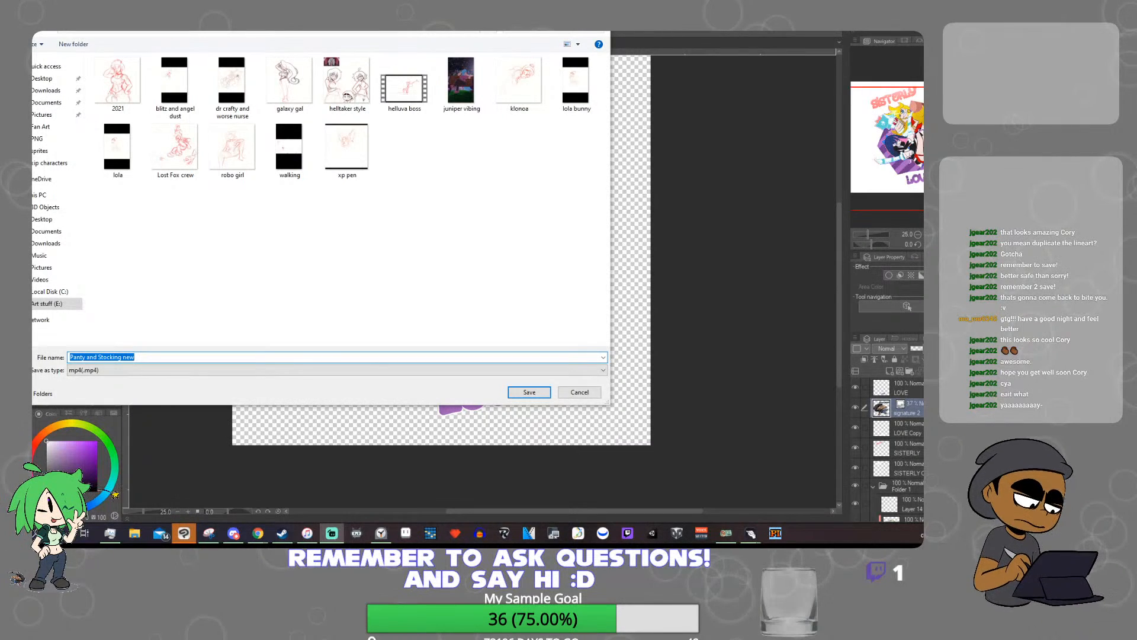
{"action": "left_click", "coordinate": [537, 393]}
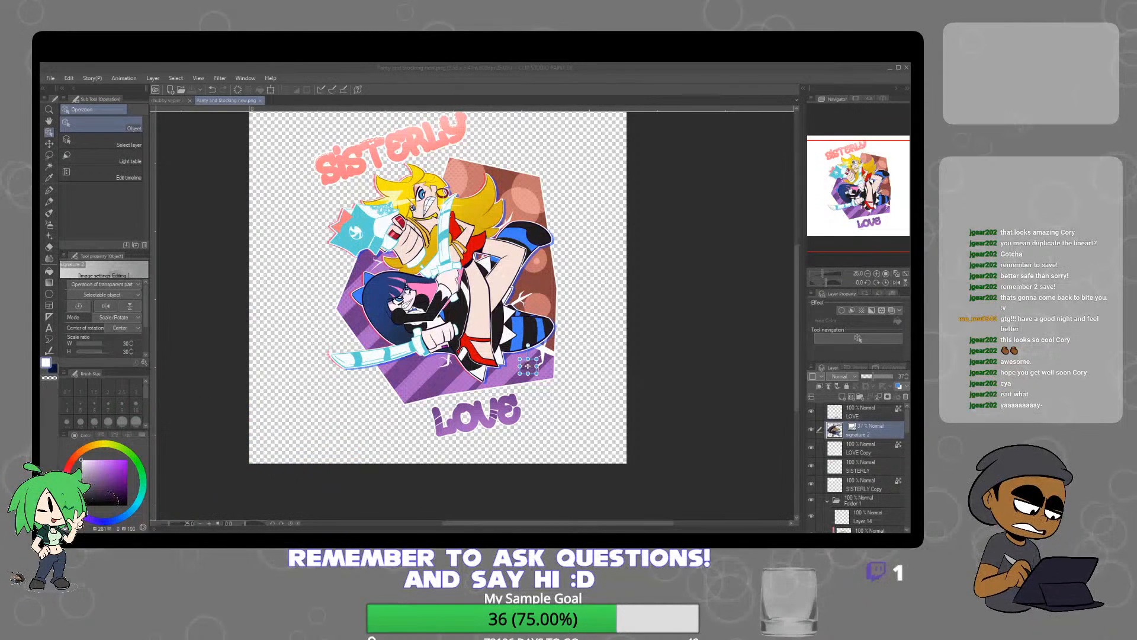
Play the exported "Panty and Stocking new" timelapse in the video player and return to Clip Studio Paint
{"action": "key", "text": "alt+Tab"}
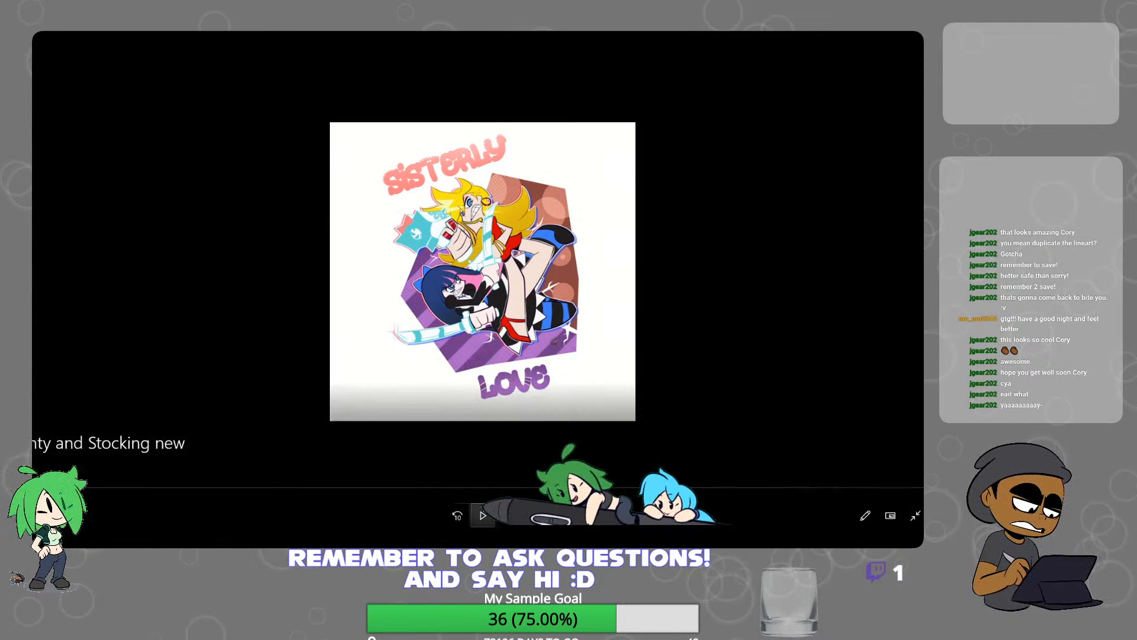
{"action": "left_click", "coordinate": [481, 514]}
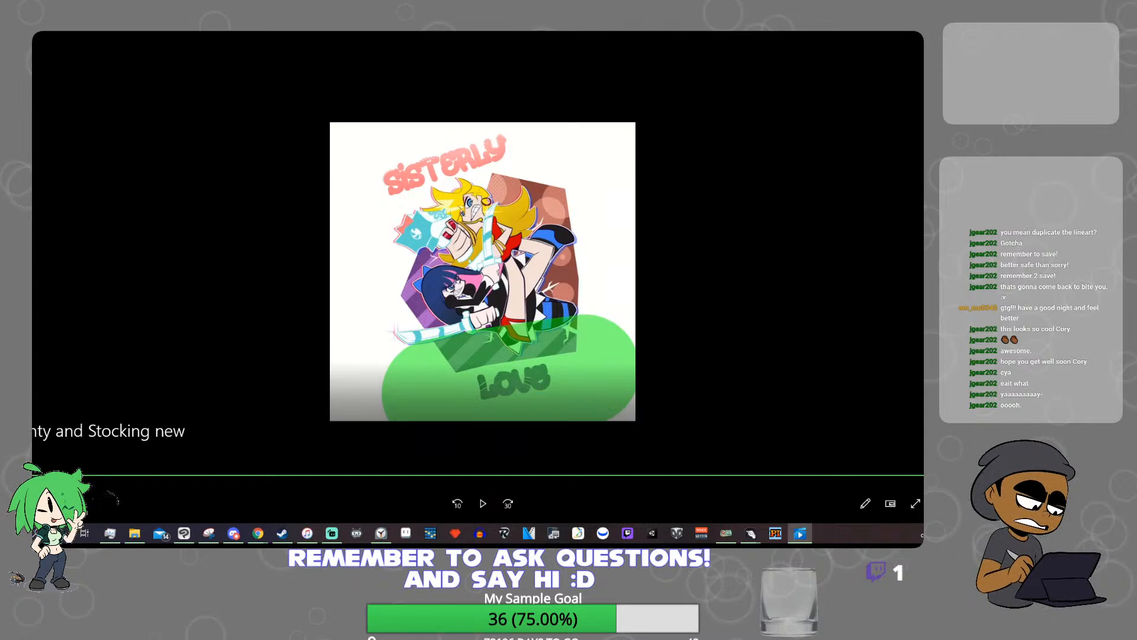
{"action": "key", "text": "alt+Tab"}
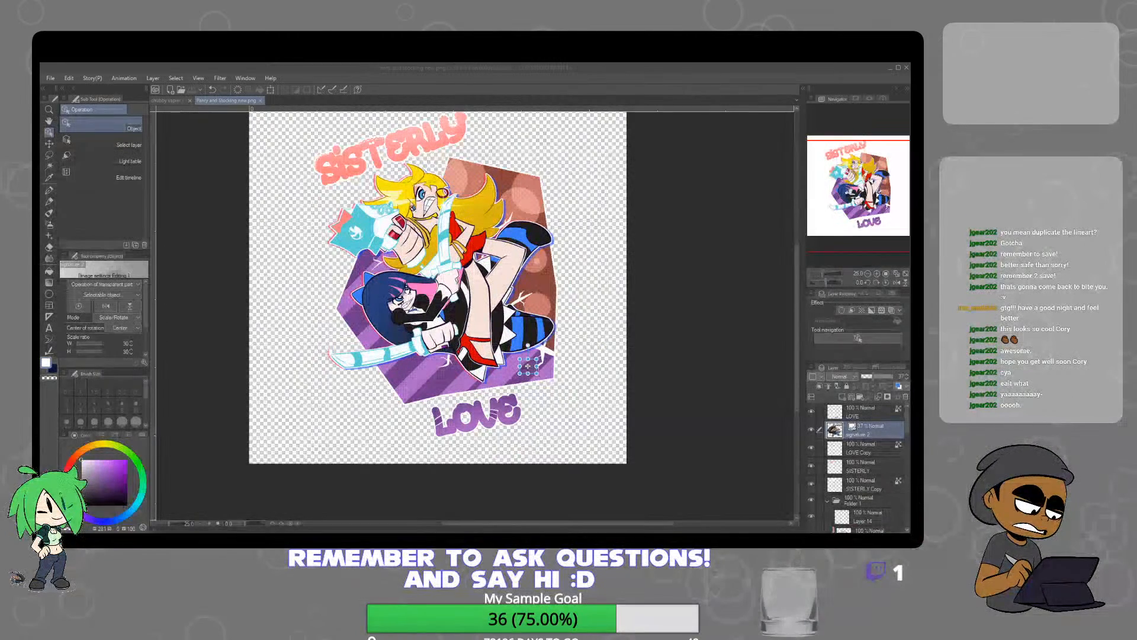